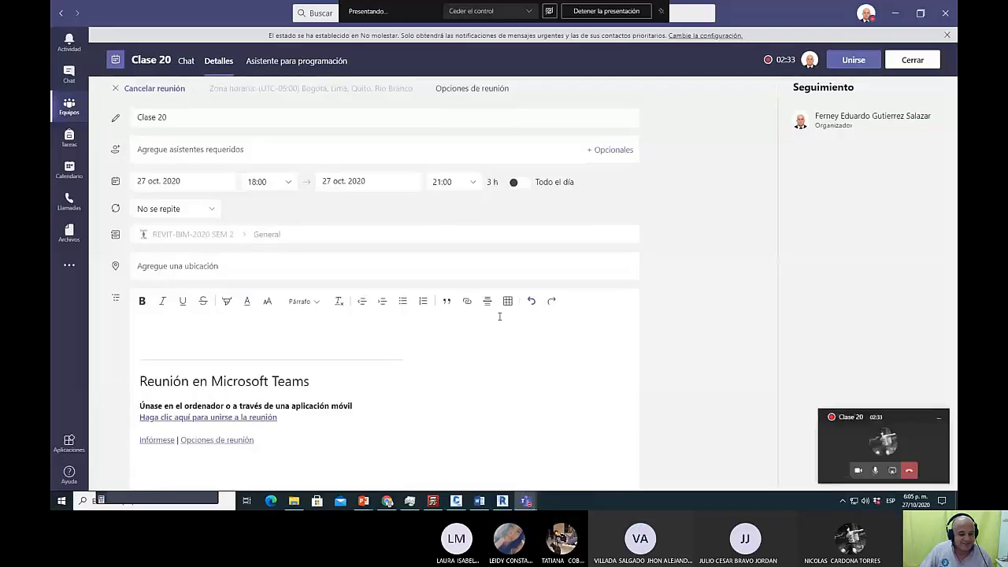
# Switch from the Teams meeting window to the Word document 'Plantilla proyecto final'.
pyautogui.hotkey('alt', 'Tab')
pyautogui.hotkey('alt', 'Tab')
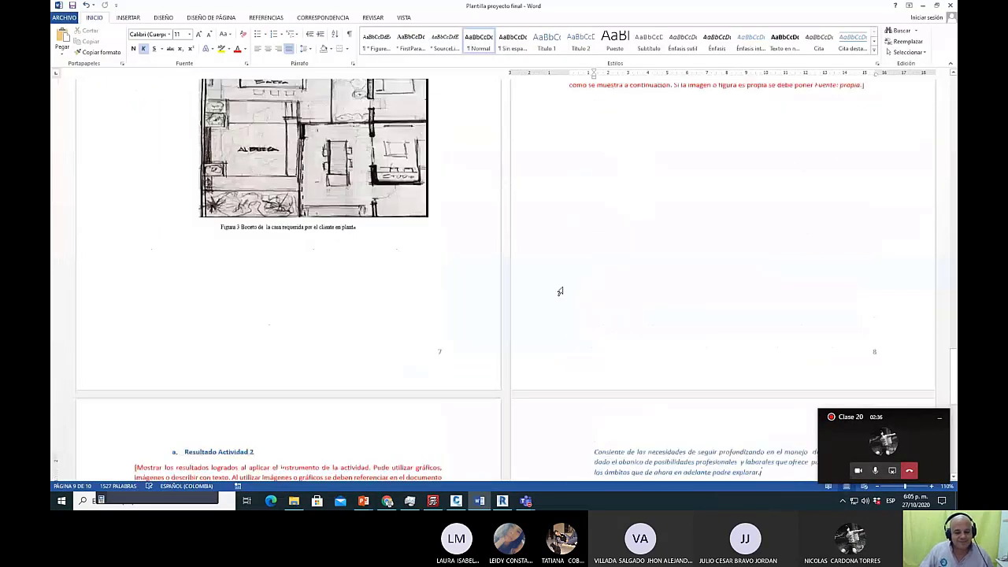
# Scroll up to the cover page titled 'DISEÑO DE CASA 140M2 EN YUMBO'.
pyautogui.scroll(10, 559, 292)
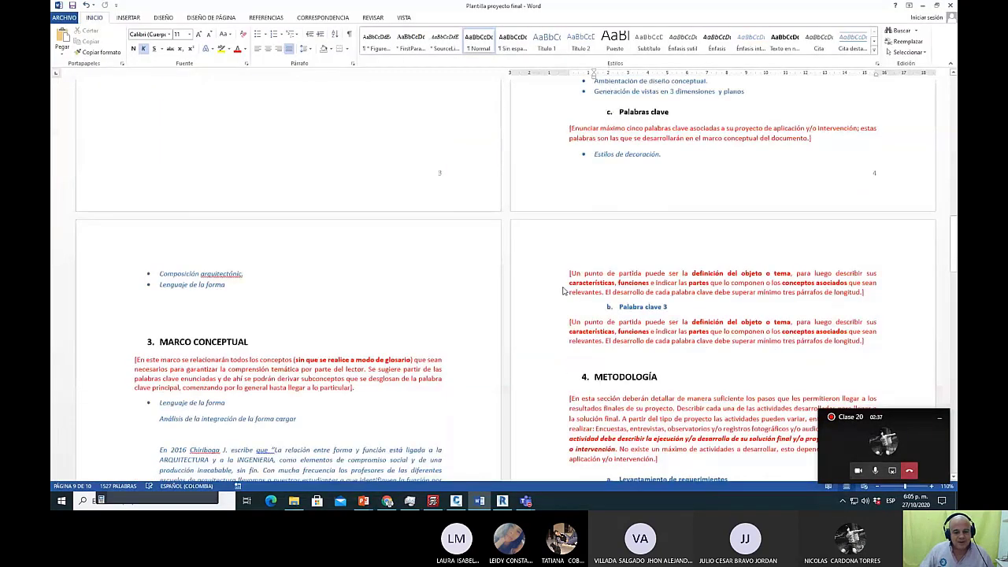
pyautogui.scroll(8, 562, 291)
pyautogui.keyDown('ctrl'); pyautogui.scroll(2, 263, 234); pyautogui.keyUp('ctrl')
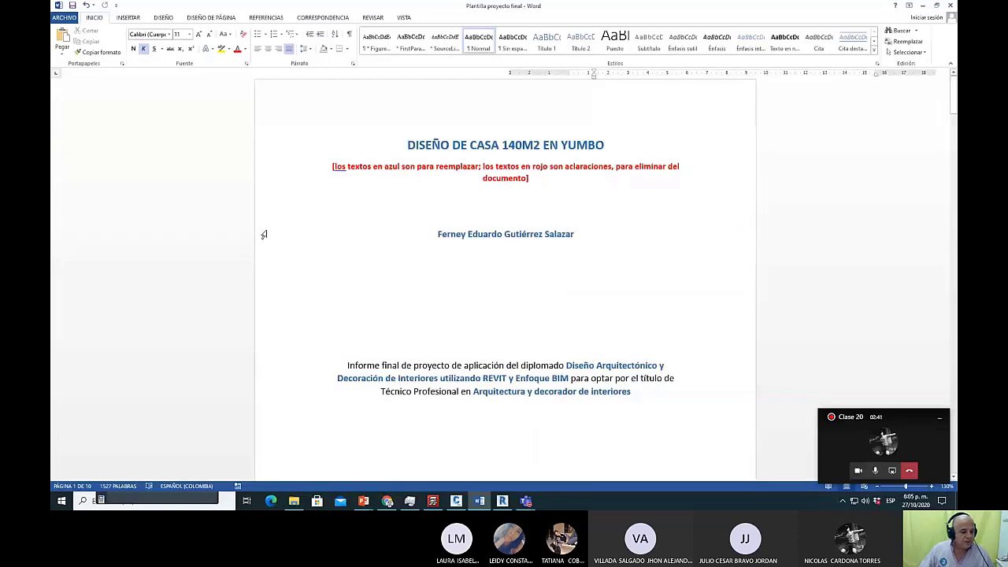
pyautogui.keyDown('ctrl'); pyautogui.scroll(3, 263, 234); pyautogui.keyUp('ctrl')
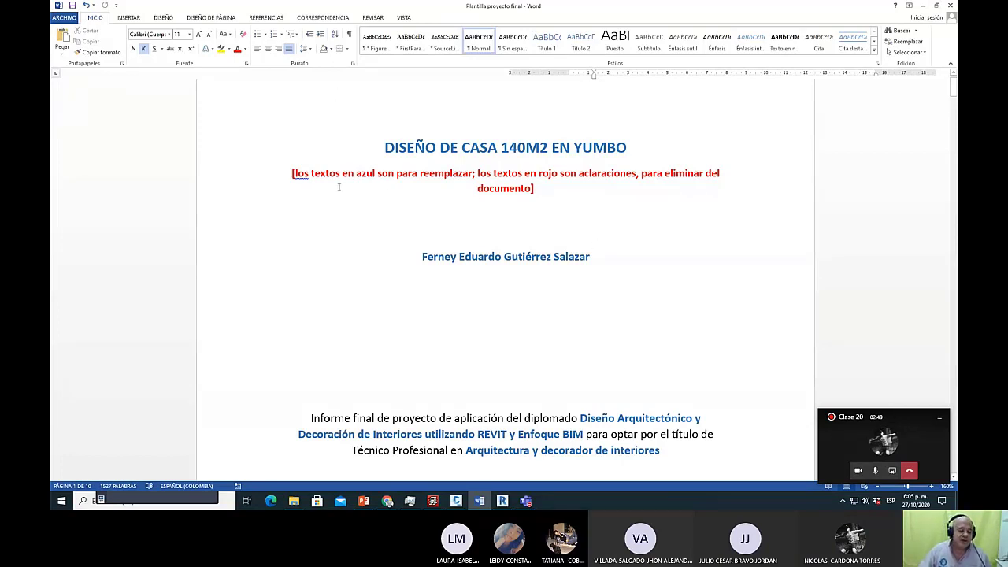
# Delete the red bracketed instruction paragraph below the cover title, keeping the author line.
pyautogui.moveTo(285, 174); pyautogui.dragTo(732, 198)
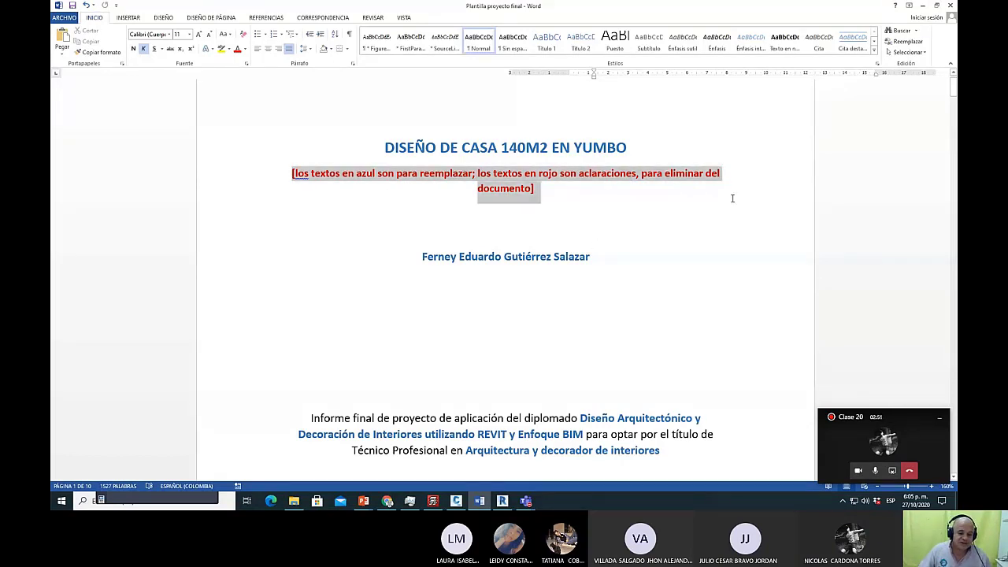
pyautogui.press('Delete')
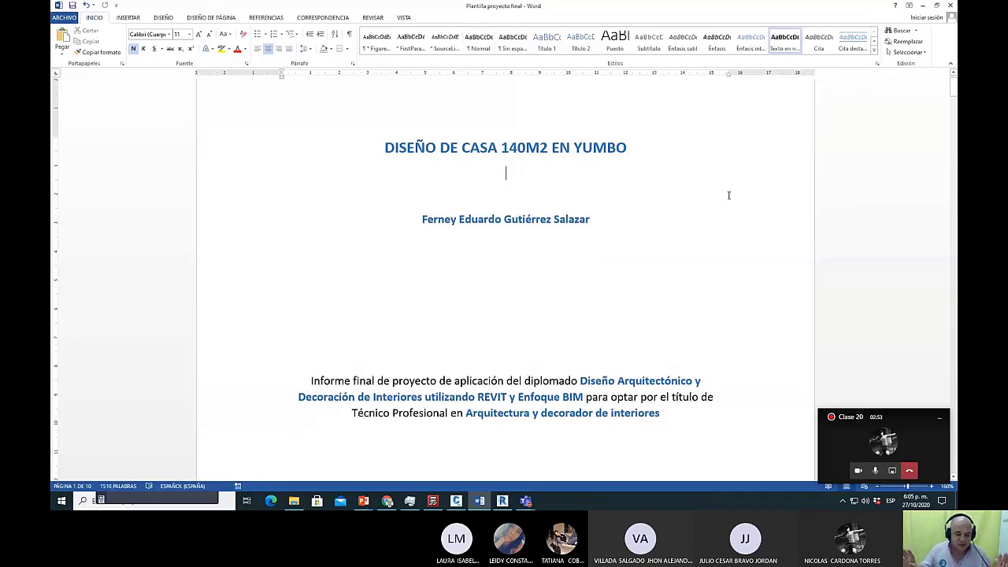
pyautogui.hotkey('ctrl', 'z')
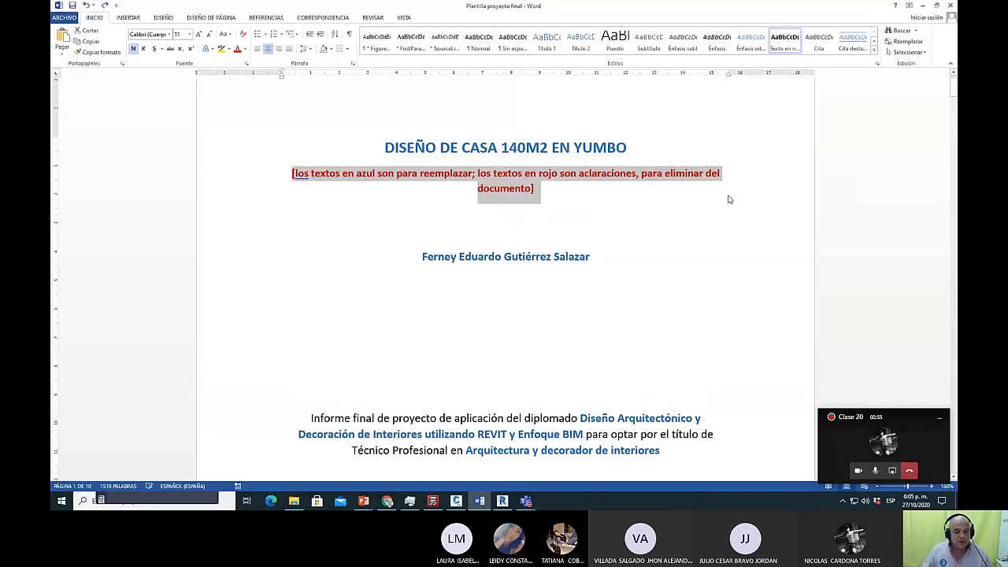
pyautogui.click(407, 147)
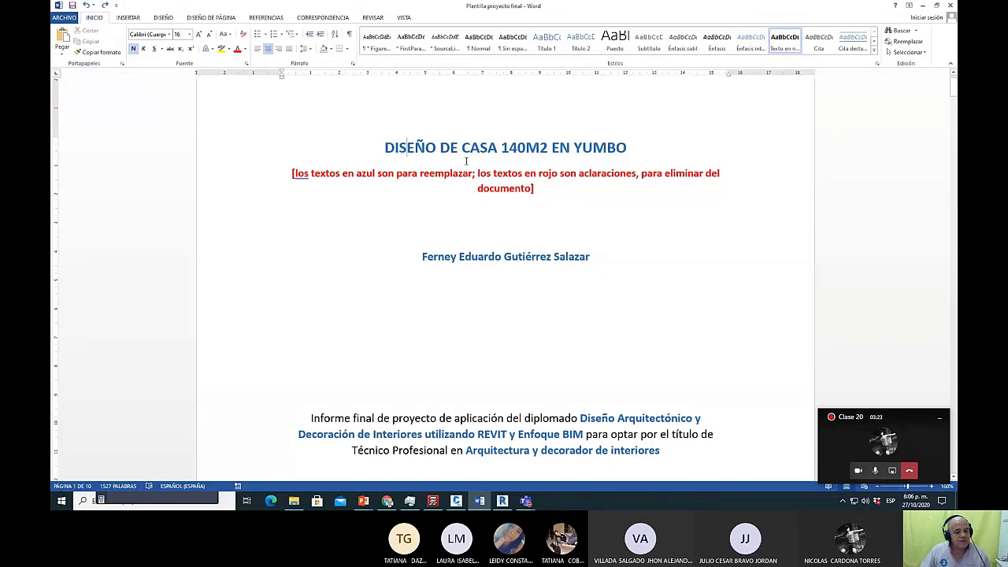
pyautogui.tripleClick(634, 196)
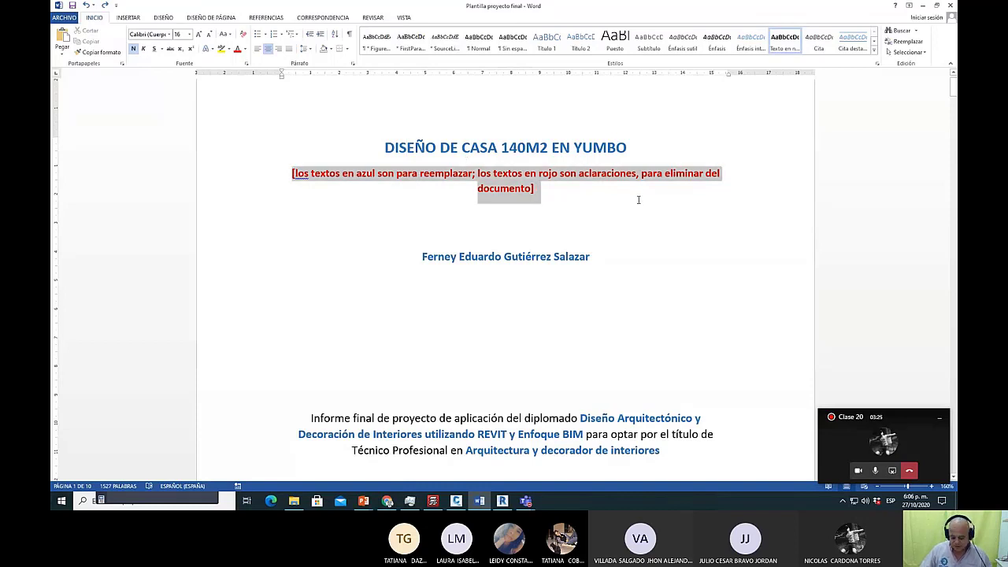
pyautogui.press('Delete')
pyautogui.click(435, 220)
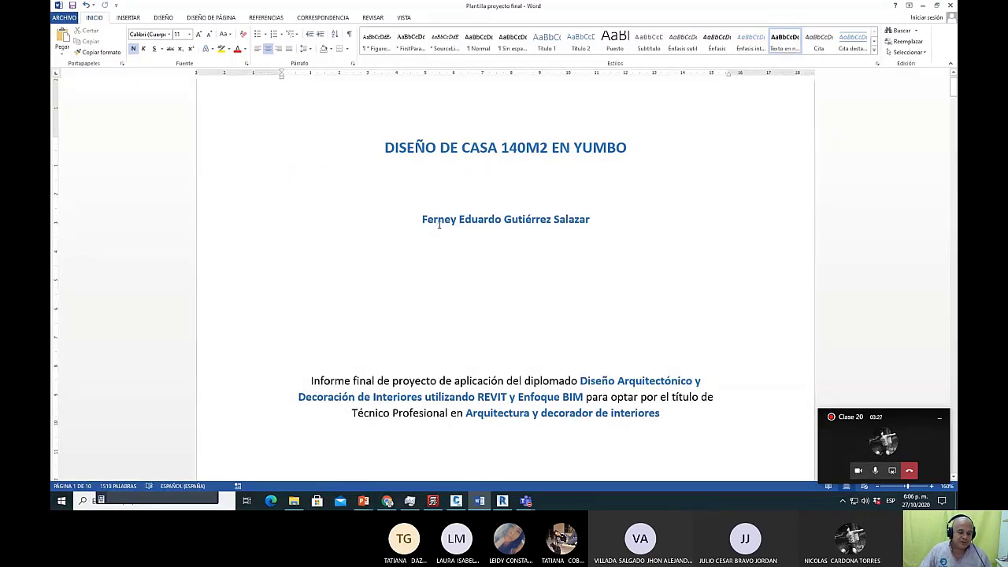
pyautogui.scroll(-1, 425, 189)
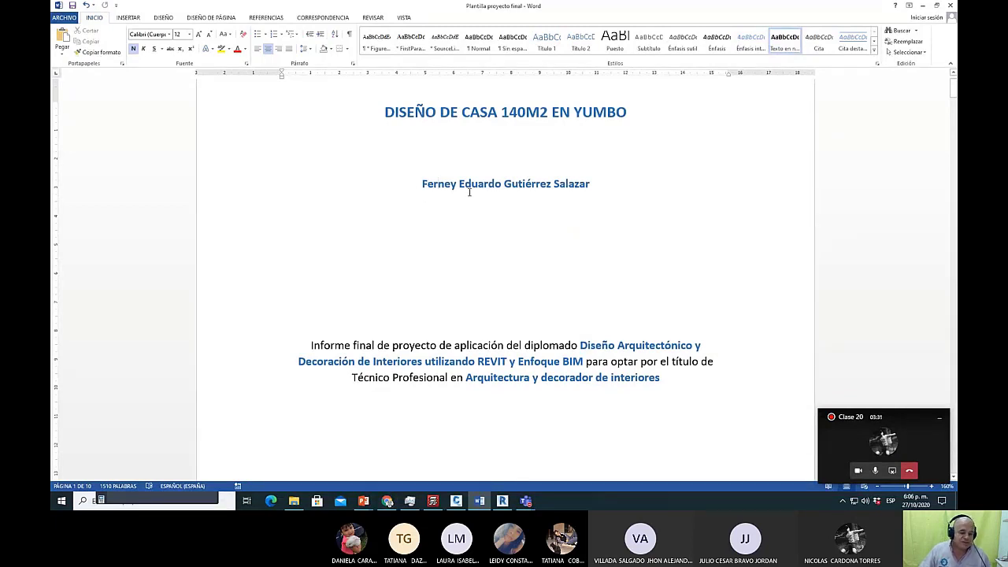
# Capitalise 'decorador' to 'Decorador' in the diploma paragraph.
pyautogui.scroll(-3, 562, 209)
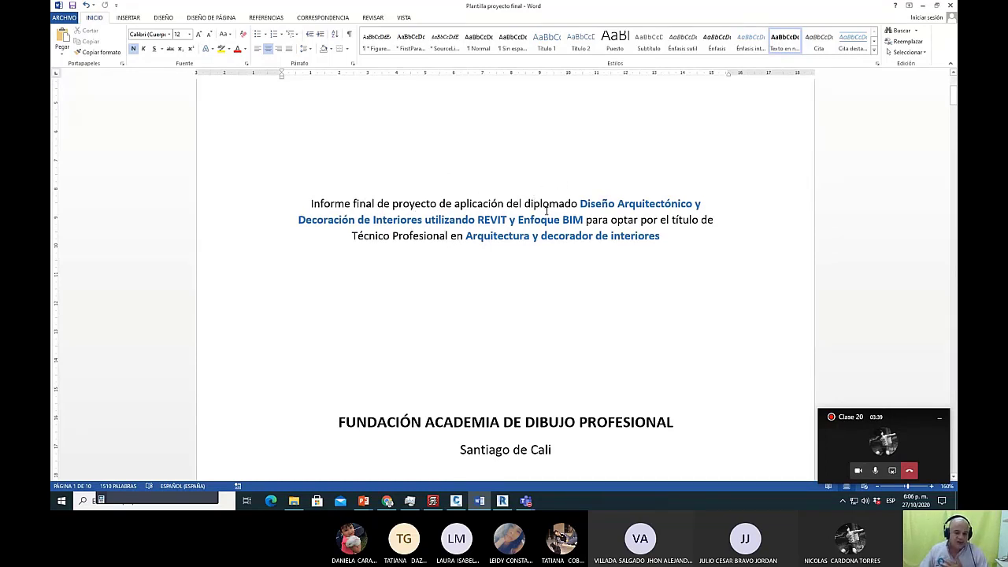
pyautogui.click(656, 204)
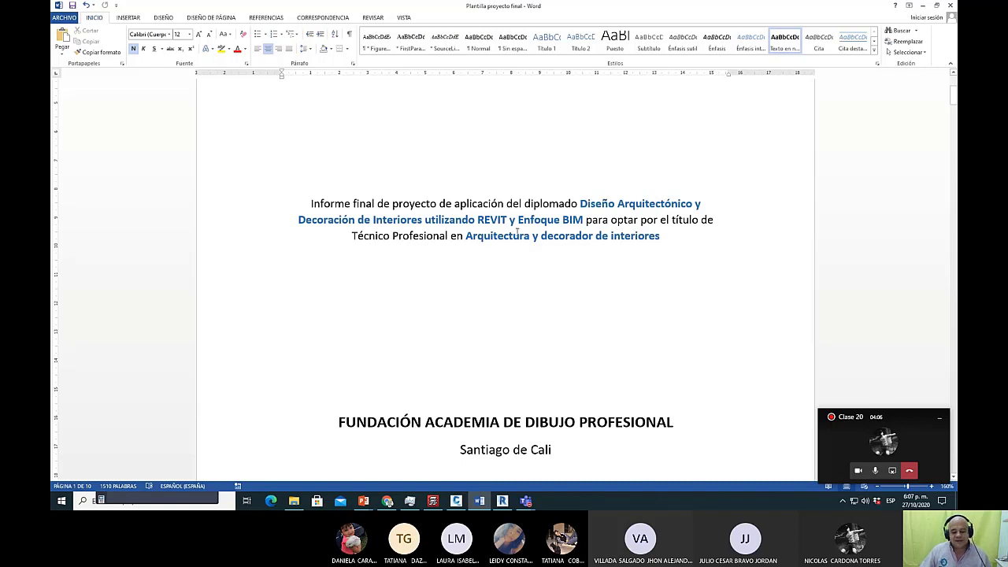
pyautogui.click(541, 236)
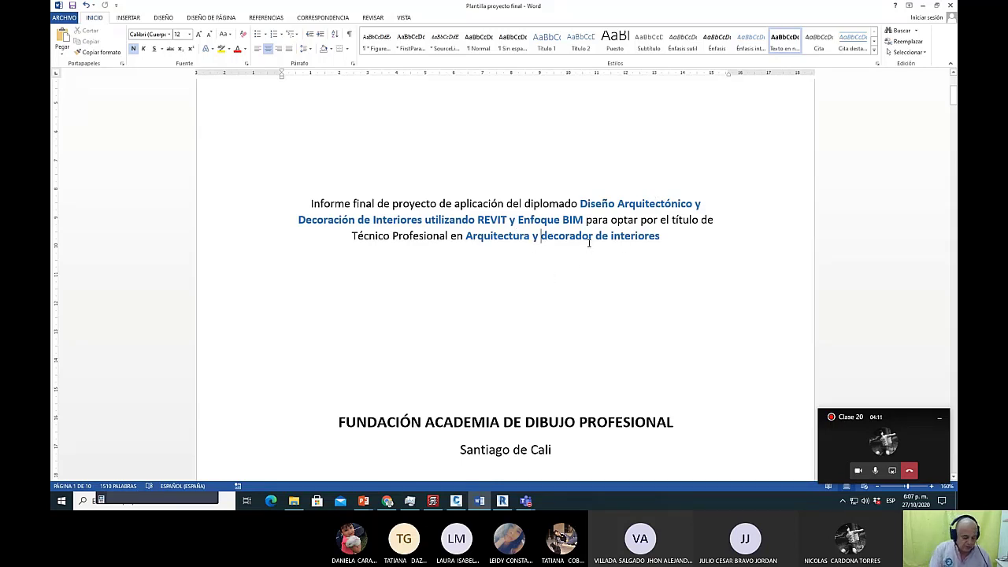
pyautogui.write('D')
pyautogui.press('Delete')
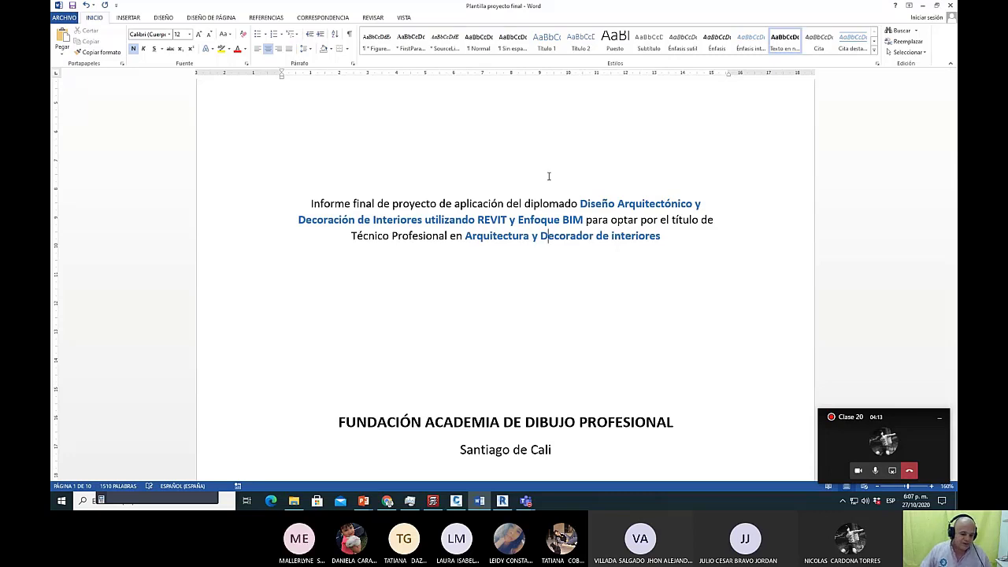
# Replace the [Año en números] placeholder with the year 2020.
pyautogui.scroll(-2, 549, 176)
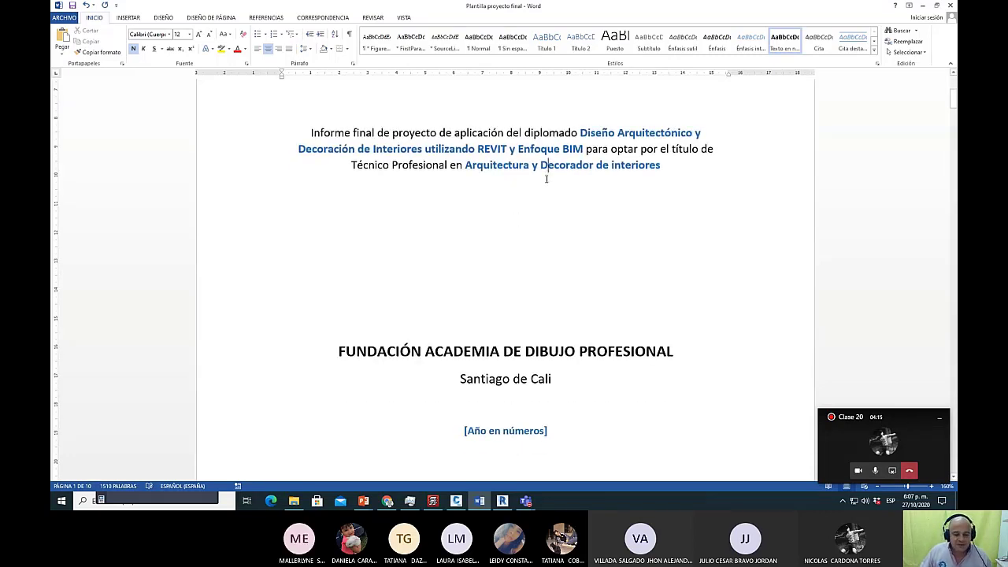
pyautogui.scroll(-1, 548, 189)
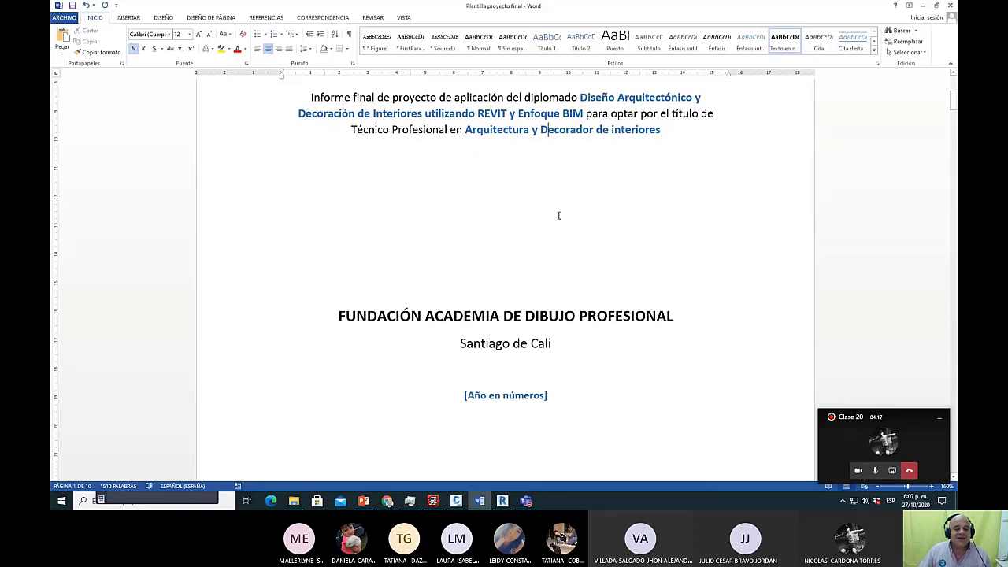
pyautogui.scroll(-3, 558, 215)
pyautogui.scroll(3, 428, 288)
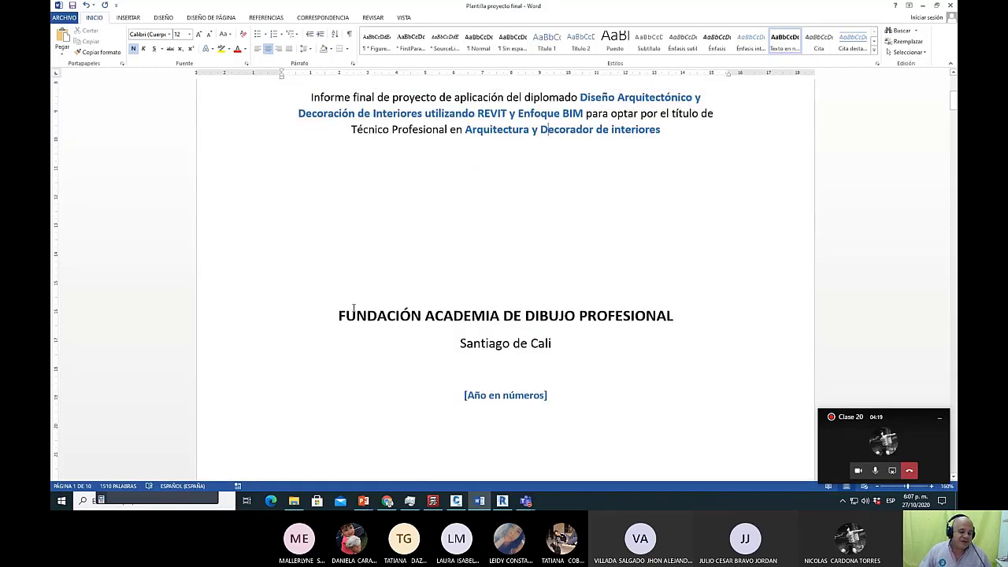
pyautogui.scroll(-1, 502, 302)
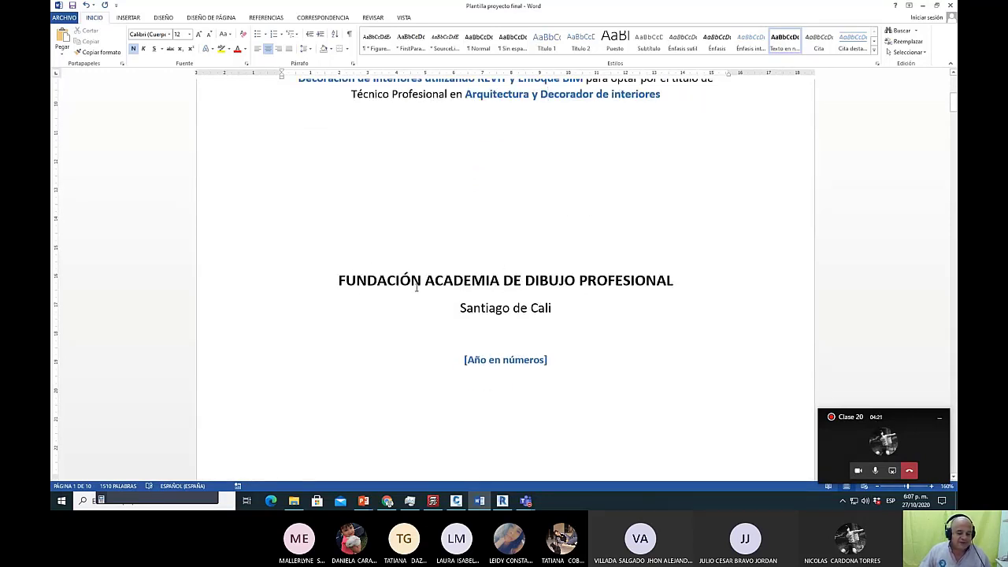
pyautogui.scroll(-2, 524, 311)
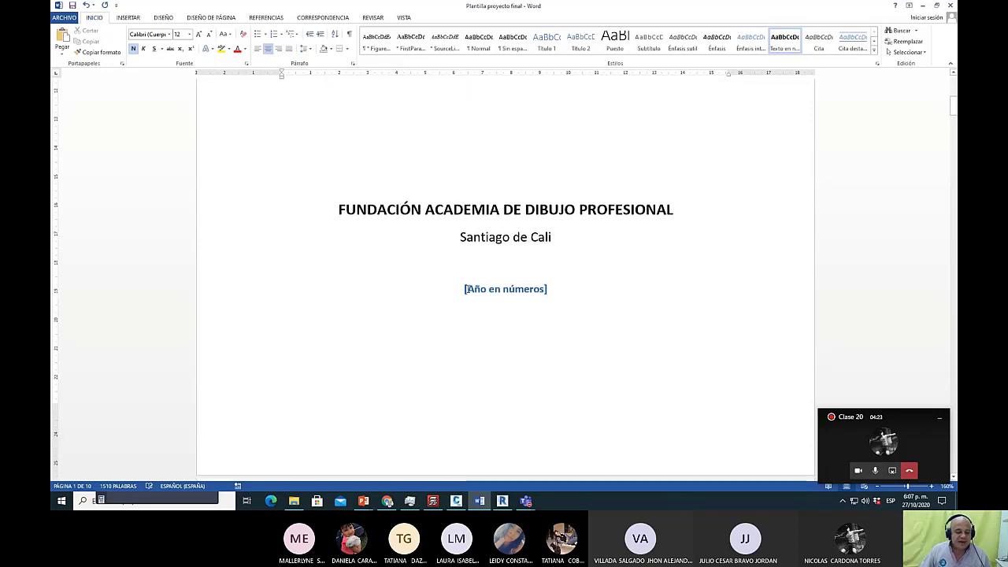
pyautogui.moveTo(469, 289); pyautogui.dragTo(539, 295)
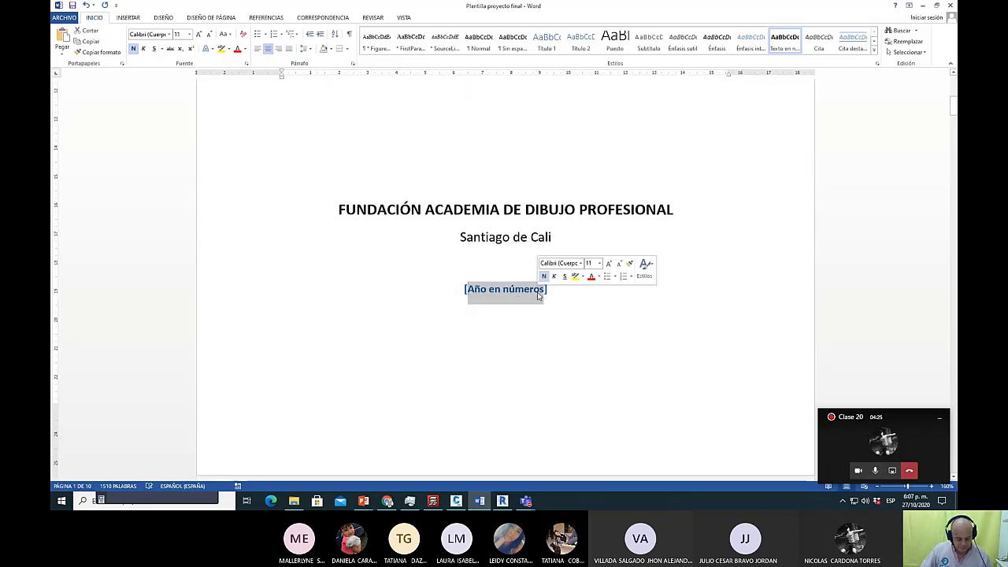
pyautogui.write('2020')
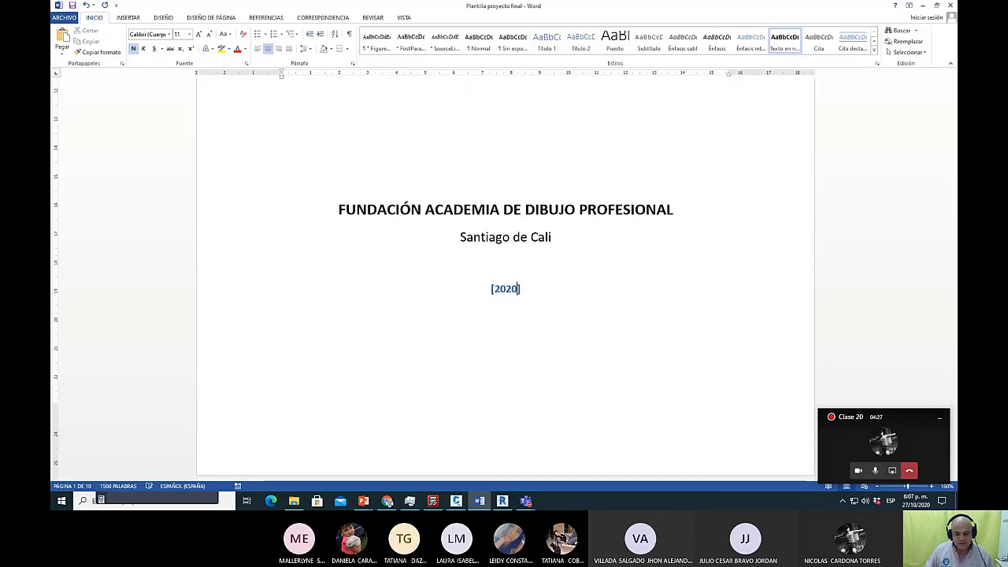
pyautogui.press('Left')
pyautogui.press('Left')
pyautogui.press('Left')
pyautogui.press('Left')
pyautogui.press('Left')
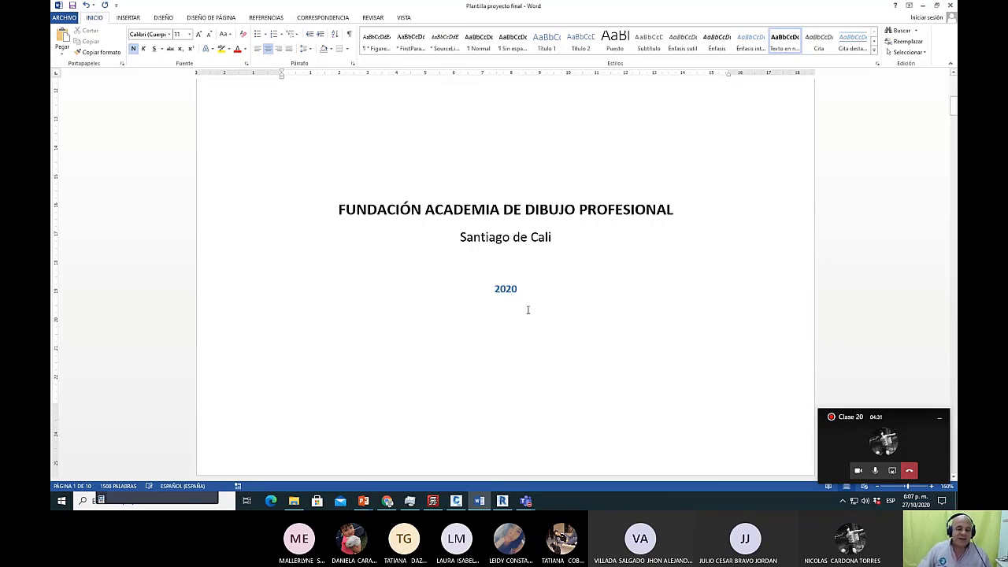
# Select the 'Docente tutor' line, then scroll down to the Contenido table of contents.
pyautogui.scroll(-8, 538, 284)
pyautogui.scroll(3, 537, 282)
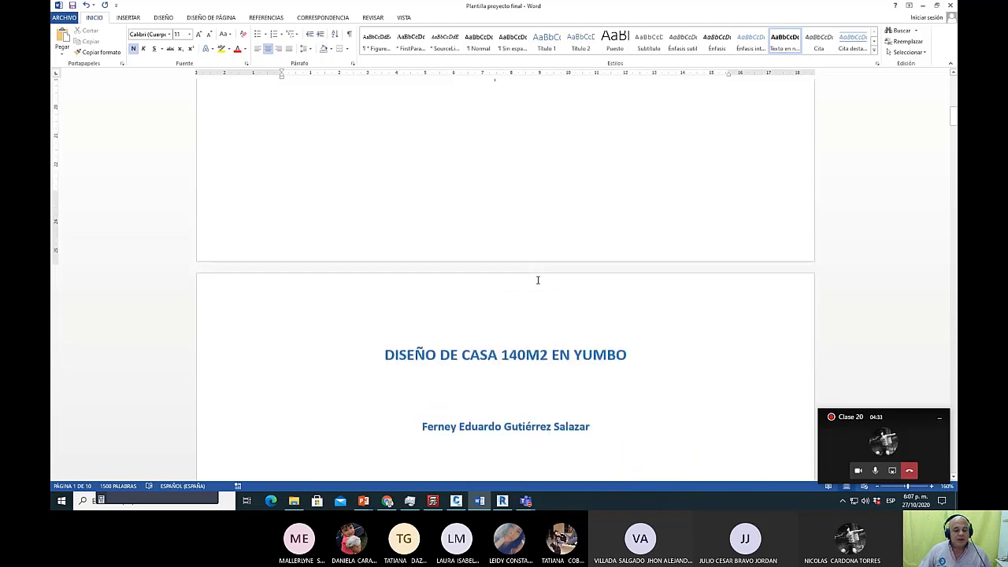
pyautogui.scroll(-7, 538, 281)
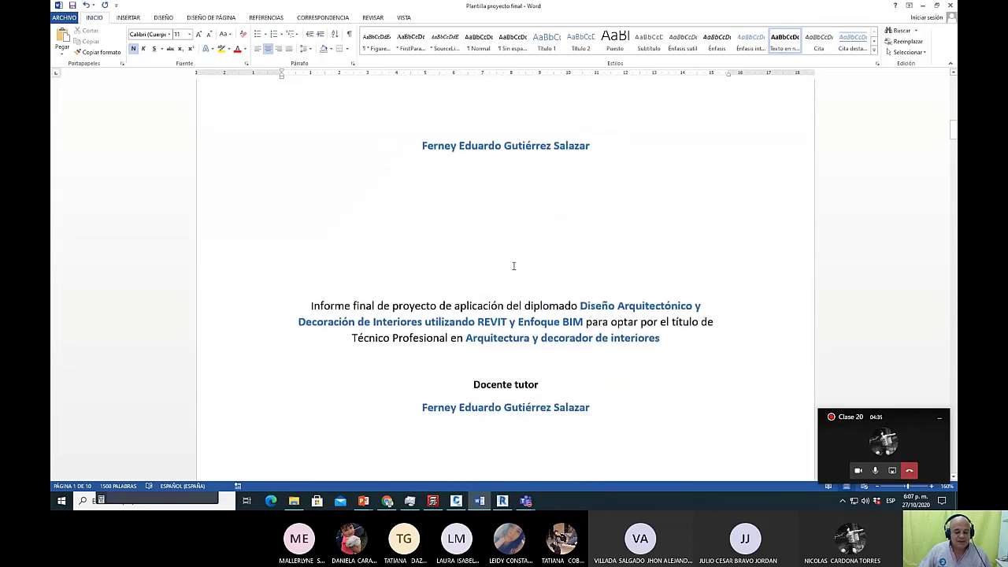
pyautogui.scroll(-6, 514, 266)
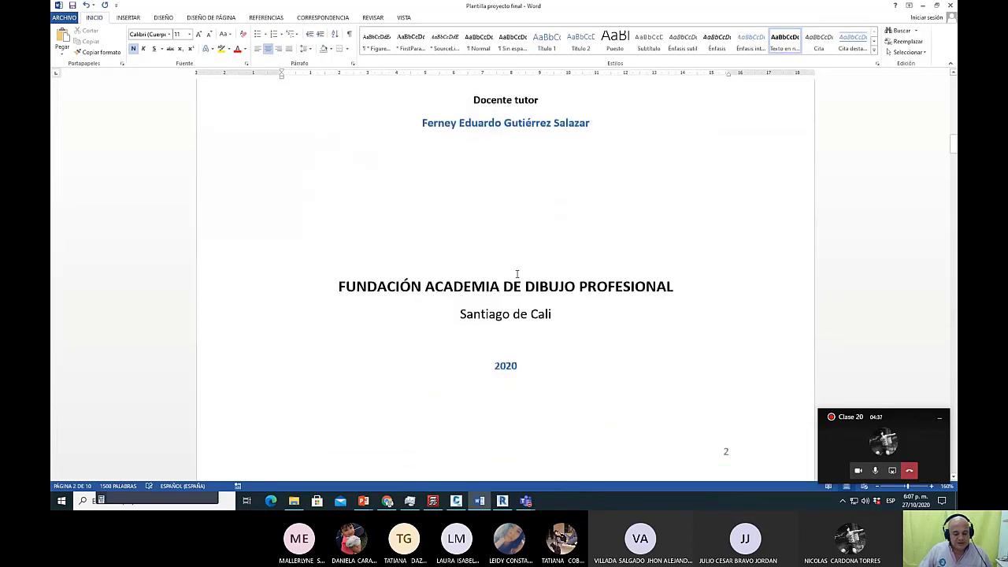
pyautogui.keyDown('ctrl'); pyautogui.scroll(-2, 518, 273); pyautogui.keyUp('ctrl')
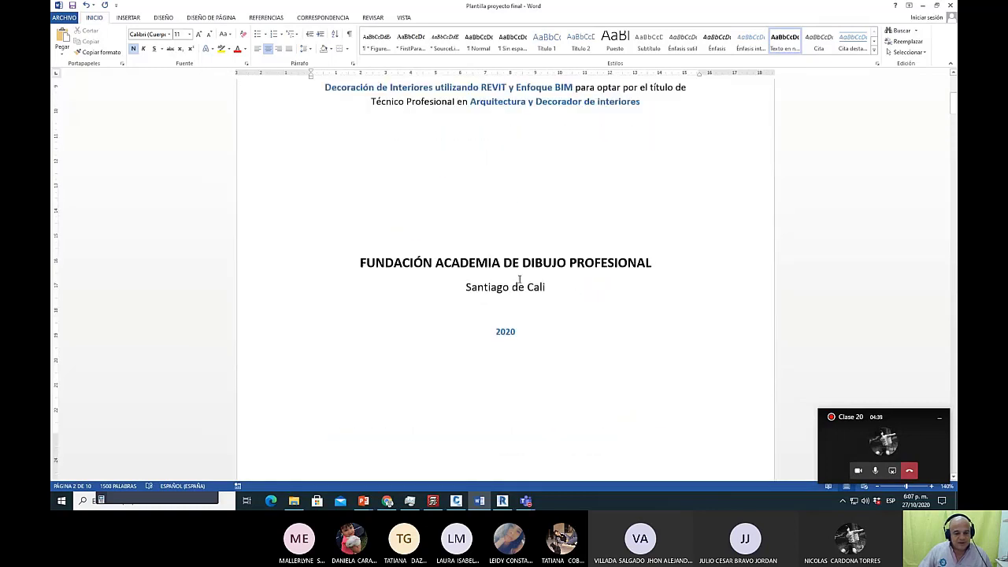
pyautogui.scroll(6, 519, 278)
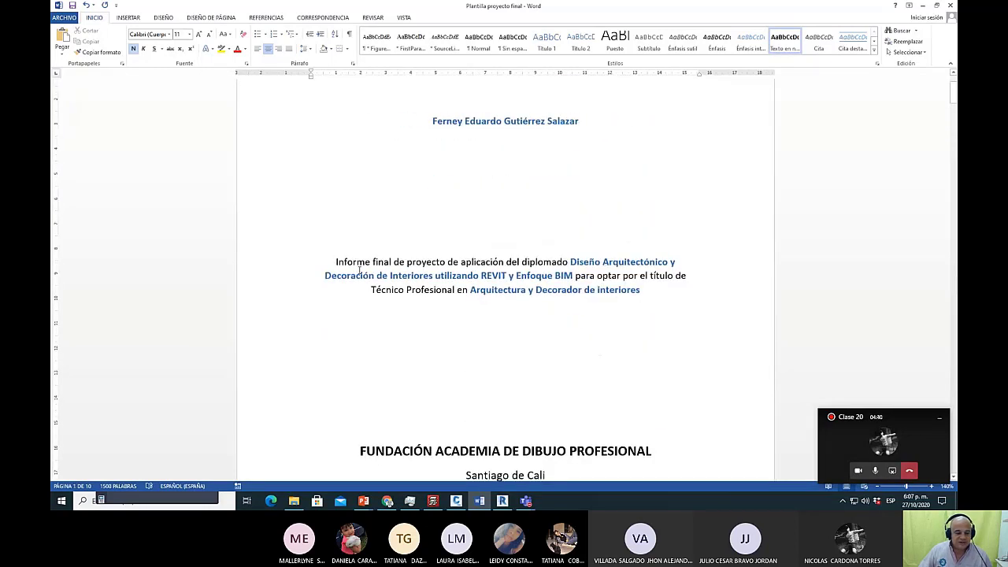
pyautogui.scroll(-8, 440, 252)
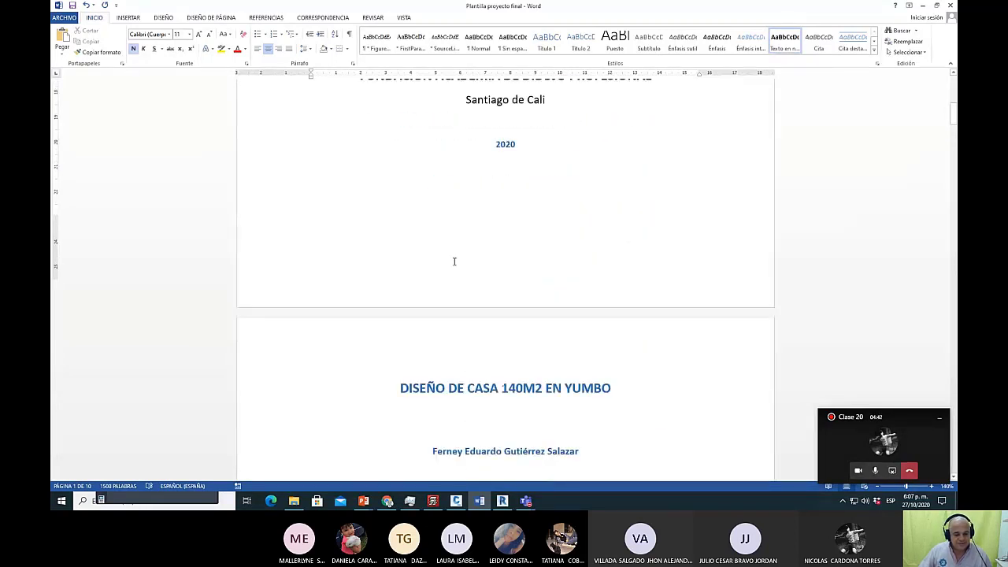
pyautogui.scroll(-8, 454, 262)
pyautogui.scroll(-17, 460, 275)
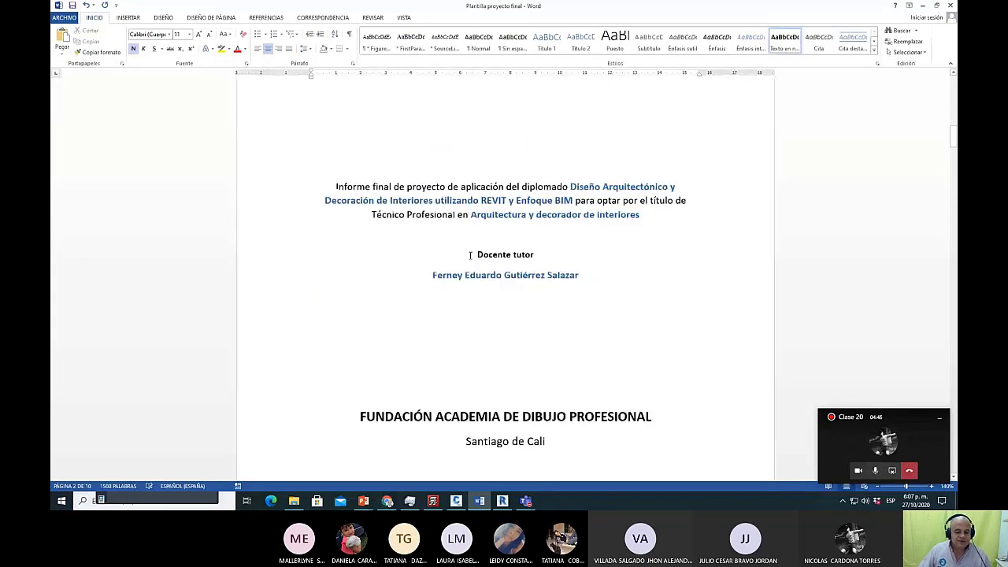
pyautogui.moveTo(470, 255); pyautogui.dragTo(538, 270)
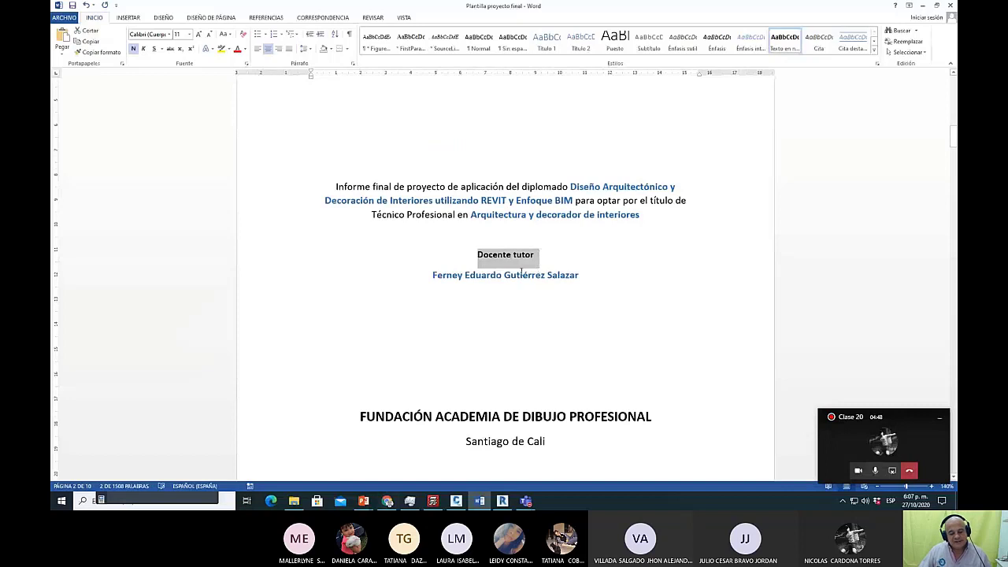
pyautogui.scroll(-2, 489, 300)
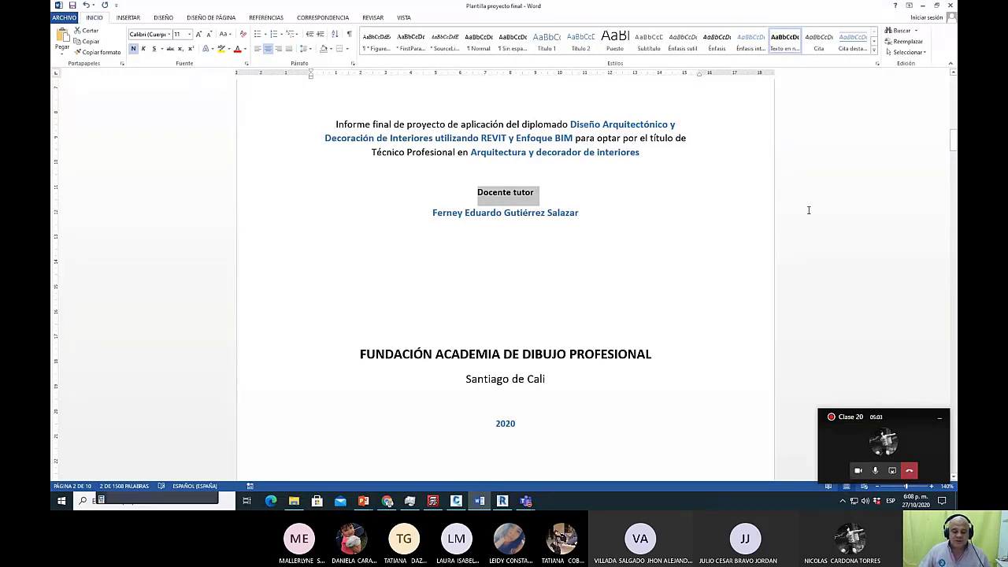
pyautogui.scroll(-8, 645, 274)
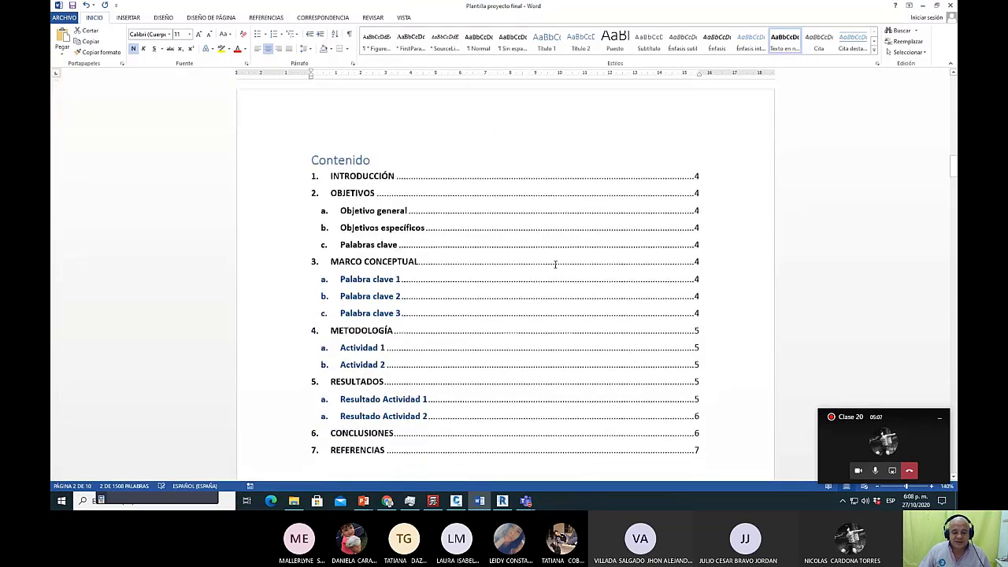
# Inspect the Contenido table of contents and the INTRODUCCIÓN heading beneath it.
pyautogui.click(378, 164)
pyautogui.scroll(-2, 376, 161)
pyautogui.scroll(1, 347, 134)
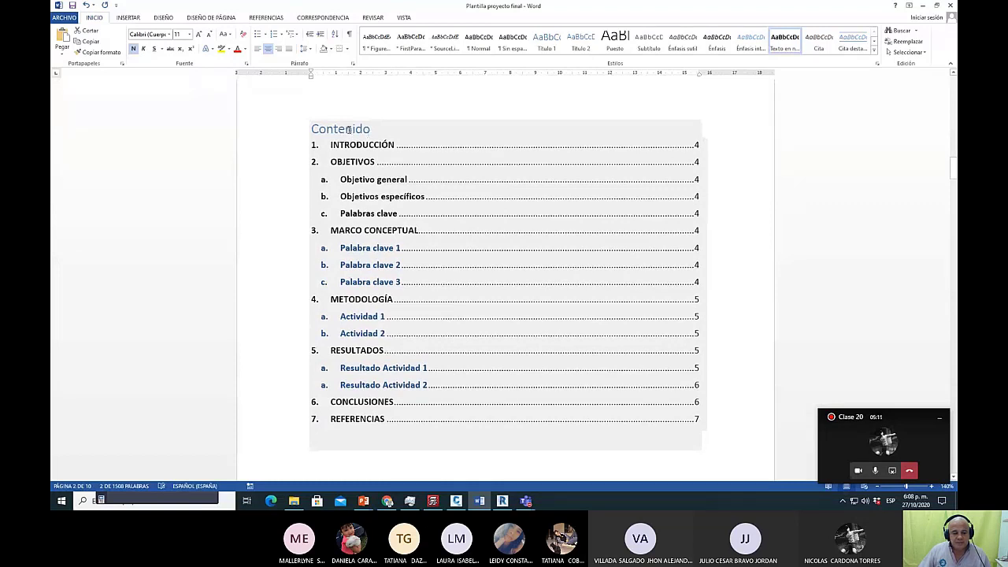
pyautogui.click(344, 131)
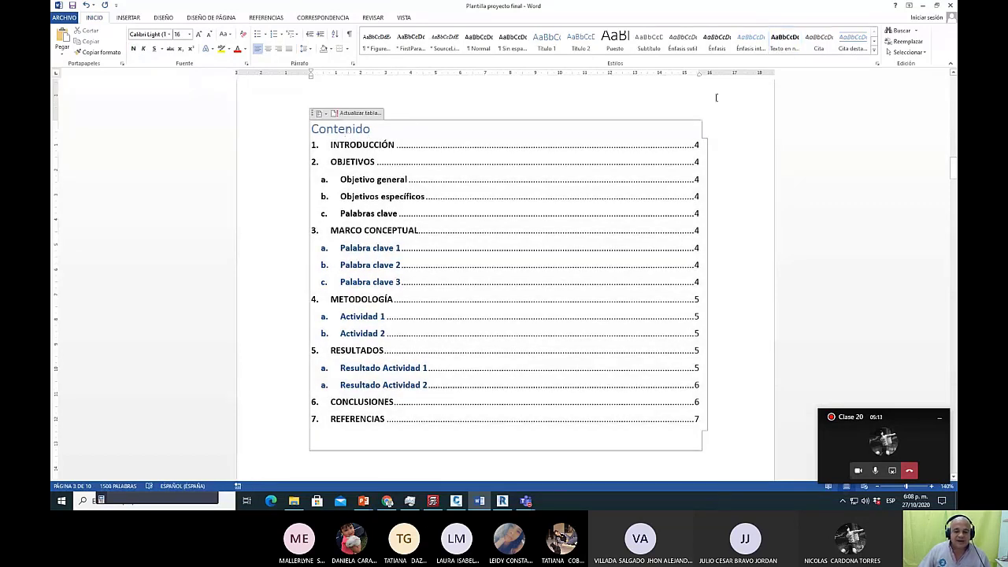
pyautogui.click(471, 219)
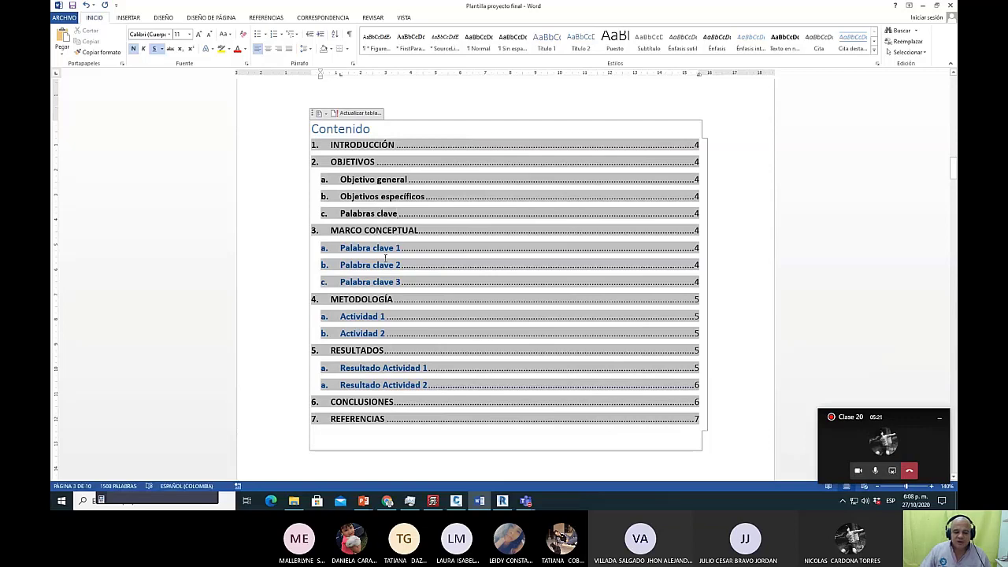
pyautogui.scroll(-10, 385, 237)
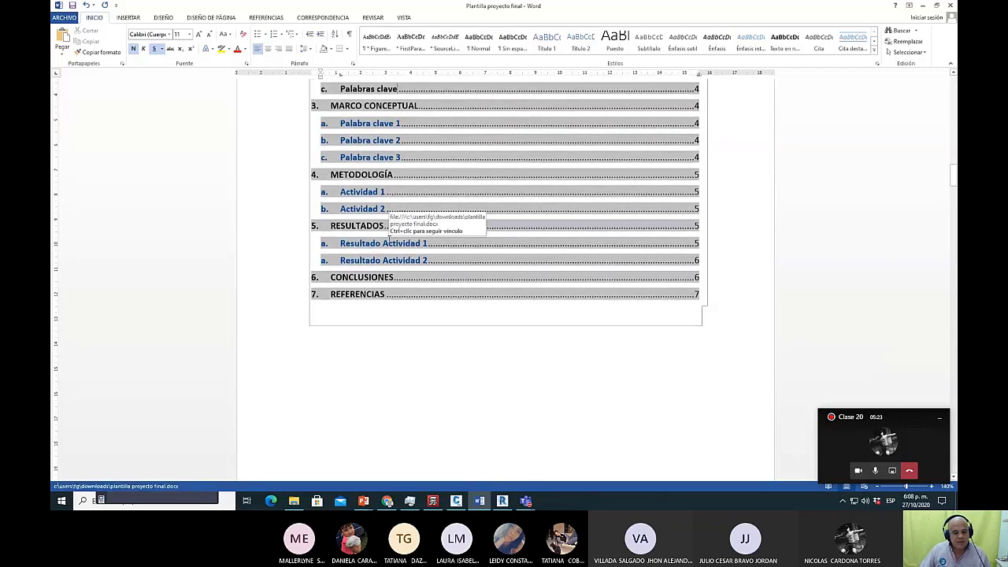
pyautogui.scroll(2, 396, 237)
pyautogui.scroll(-3, 344, 252)
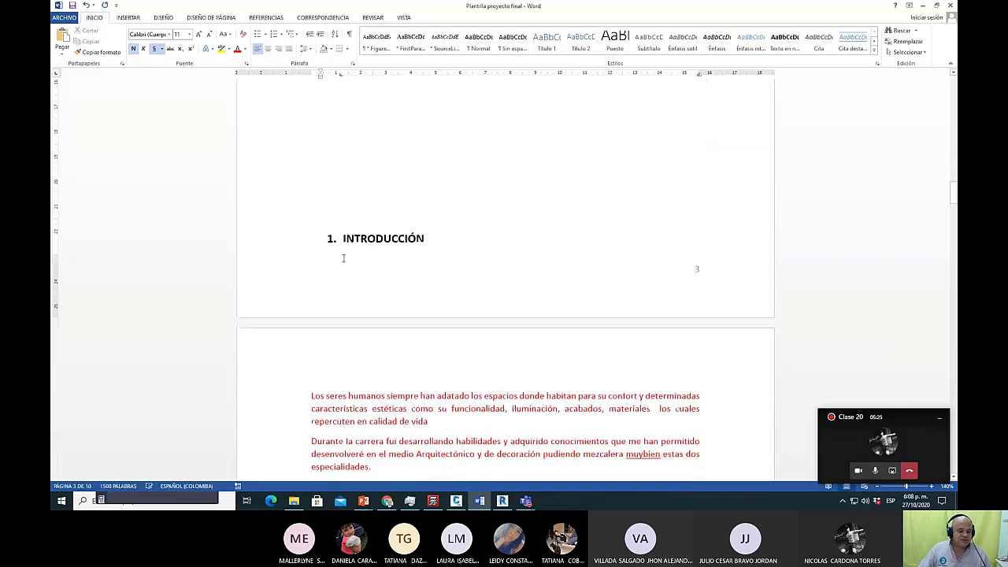
pyautogui.click(342, 240)
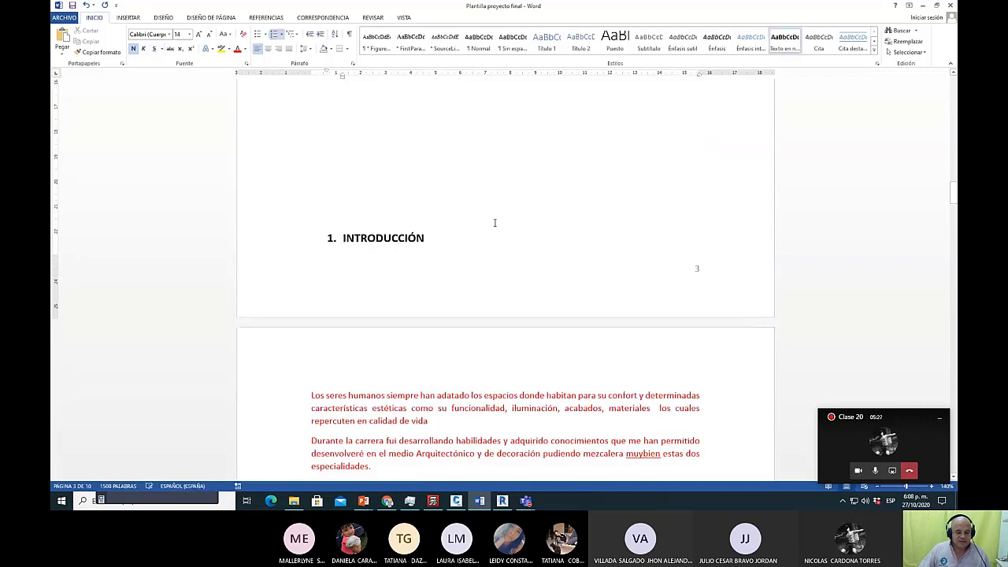
pyautogui.scroll(6, 366, 275)
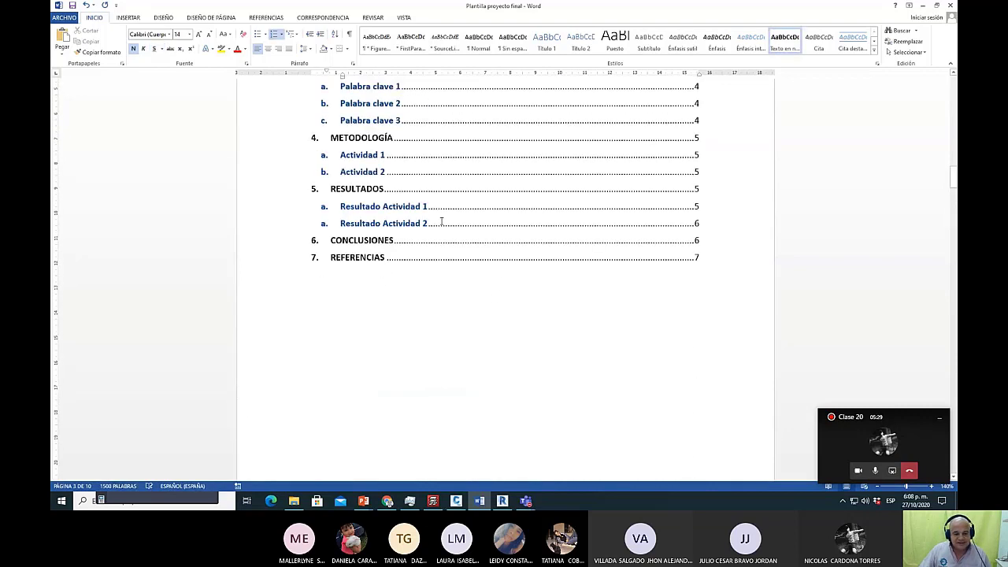
pyautogui.scroll(-1, 462, 293)
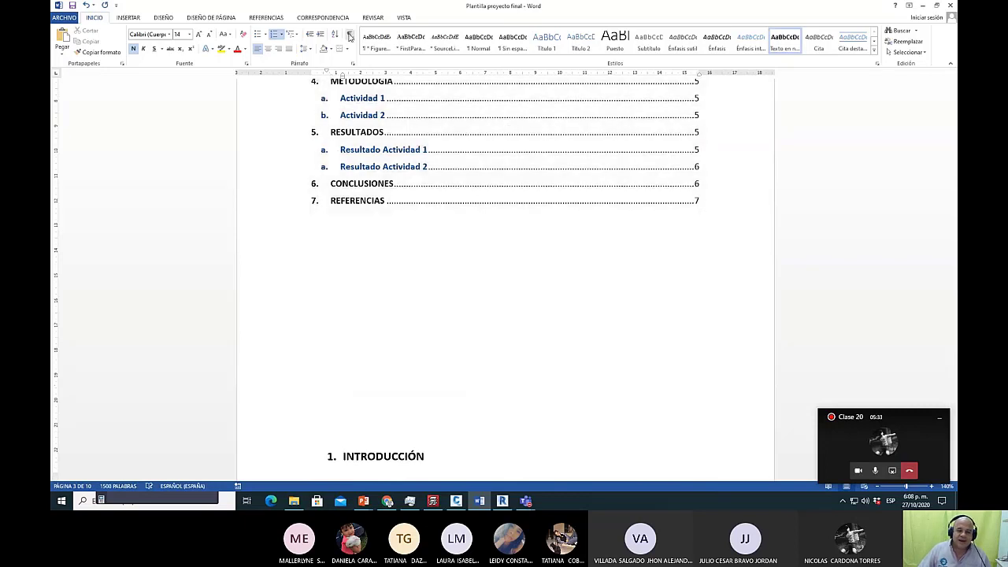
# Show formatting marks and delete the empty lines below the table of contents.
pyautogui.click(350, 36)
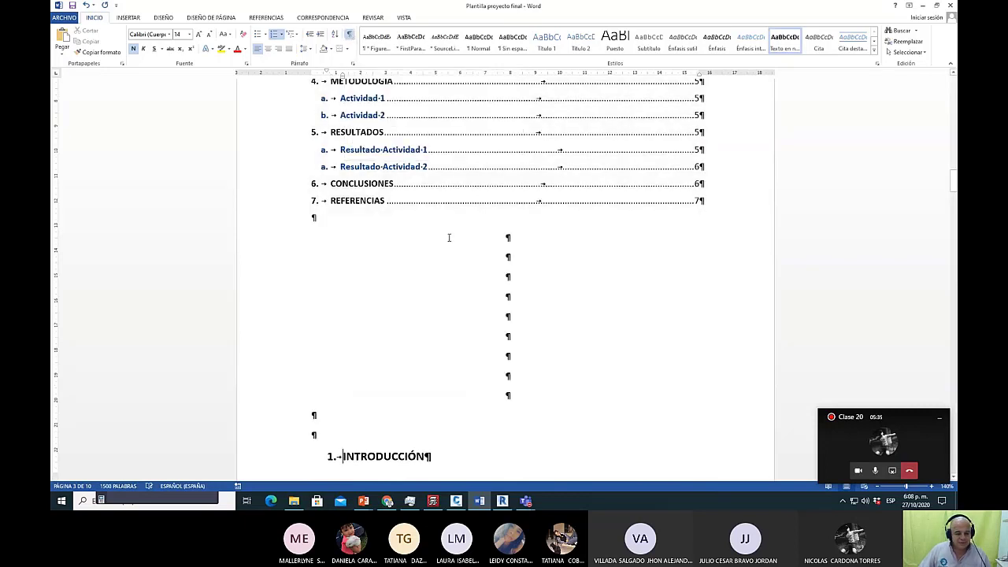
pyautogui.click(506, 235)
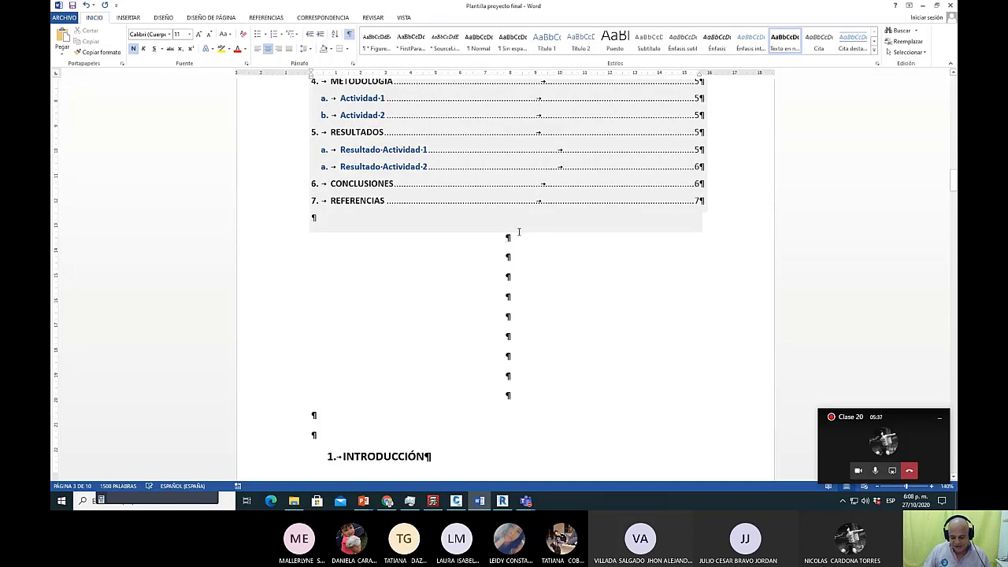
pyautogui.press('Delete')
pyautogui.press('Delete')
pyautogui.press('Delete')
pyautogui.press('Delete')
pyautogui.press('Delete')
pyautogui.press('Delete')
pyautogui.press('Delete')
pyautogui.press('Delete')
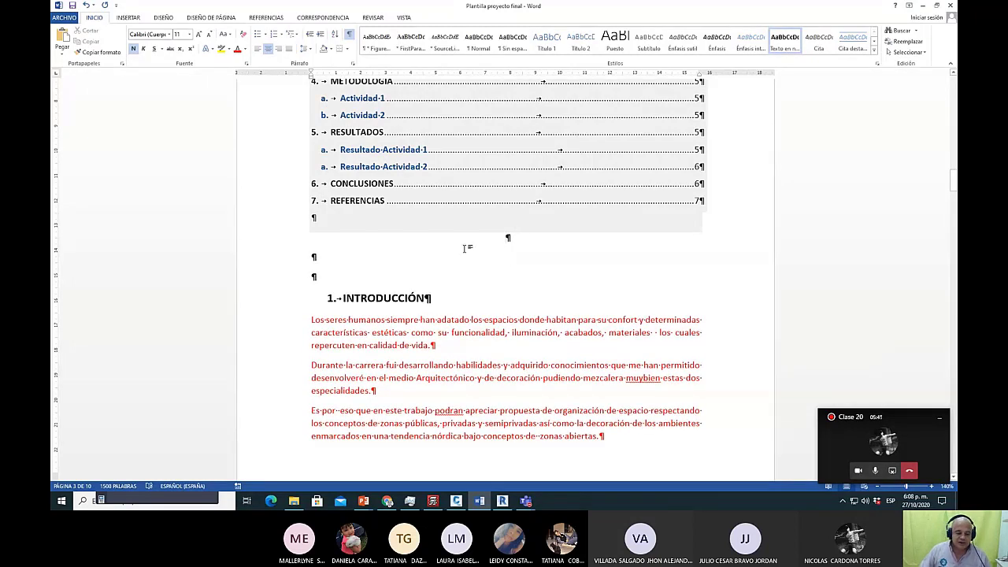
# Insert a page break before 1.- INTRODUCCIÓN so it starts on a new page.
pyautogui.click(329, 300)
pyautogui.click(331, 298)
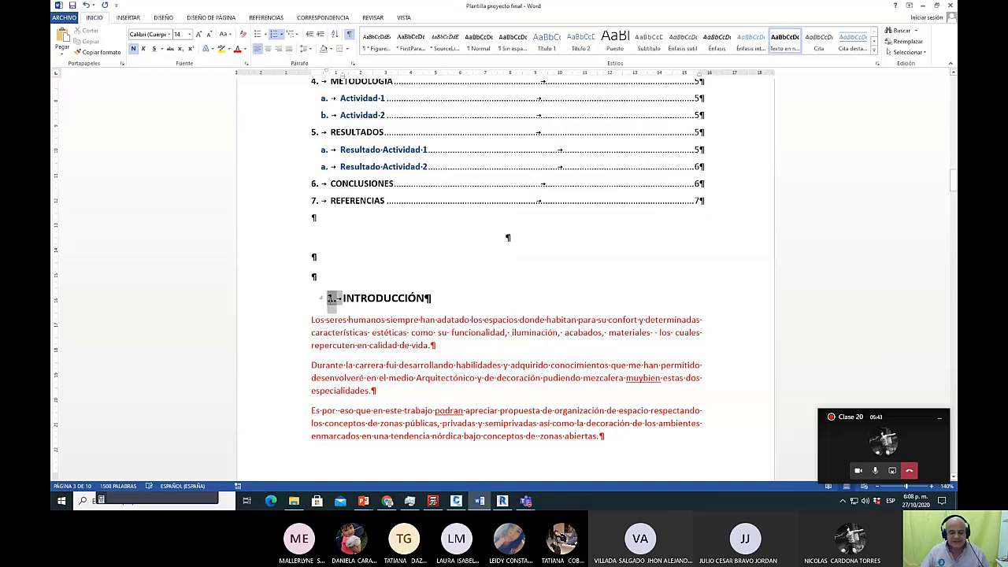
pyautogui.press('Up')
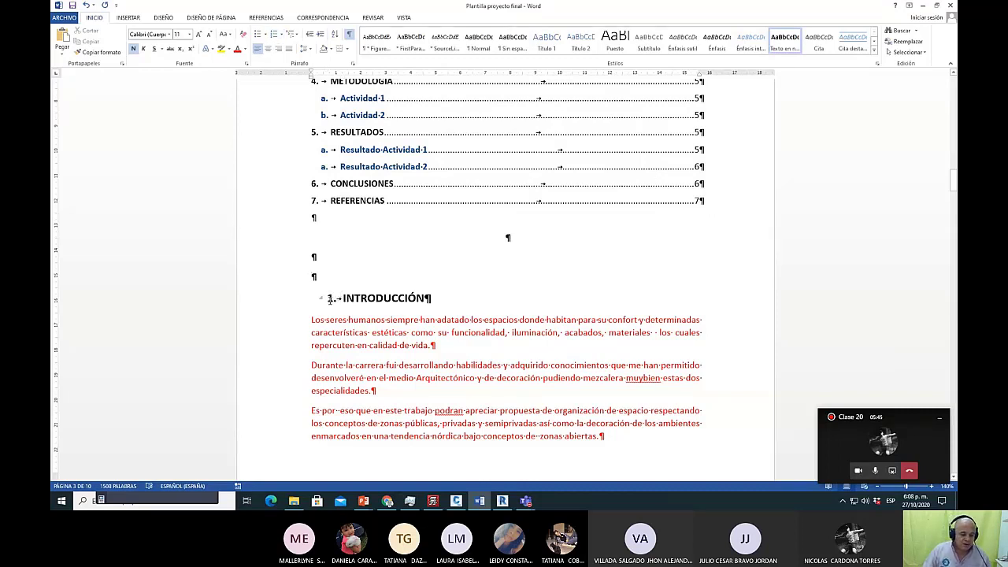
pyautogui.press('Down')
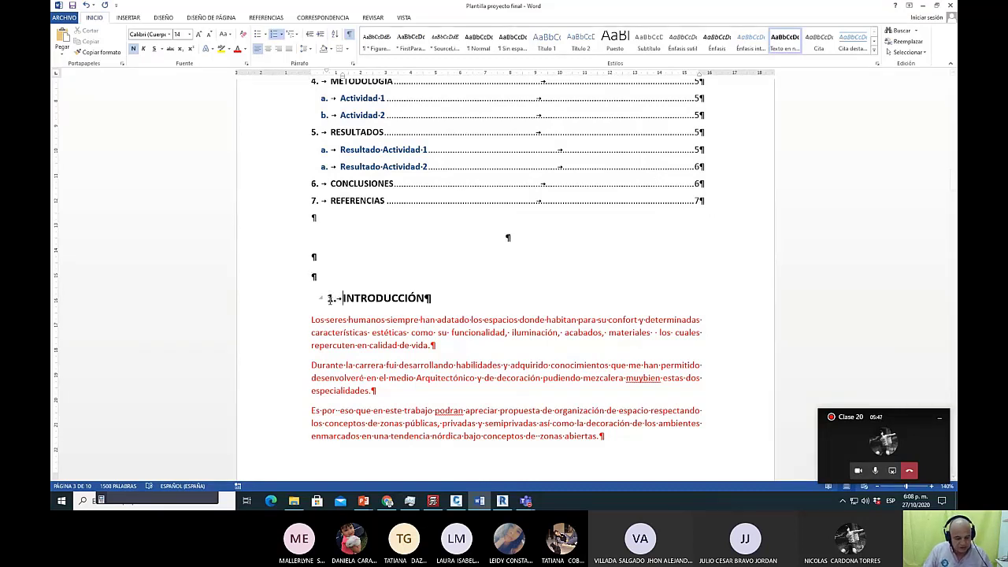
pyautogui.hotkey('ctrl', 'Return')
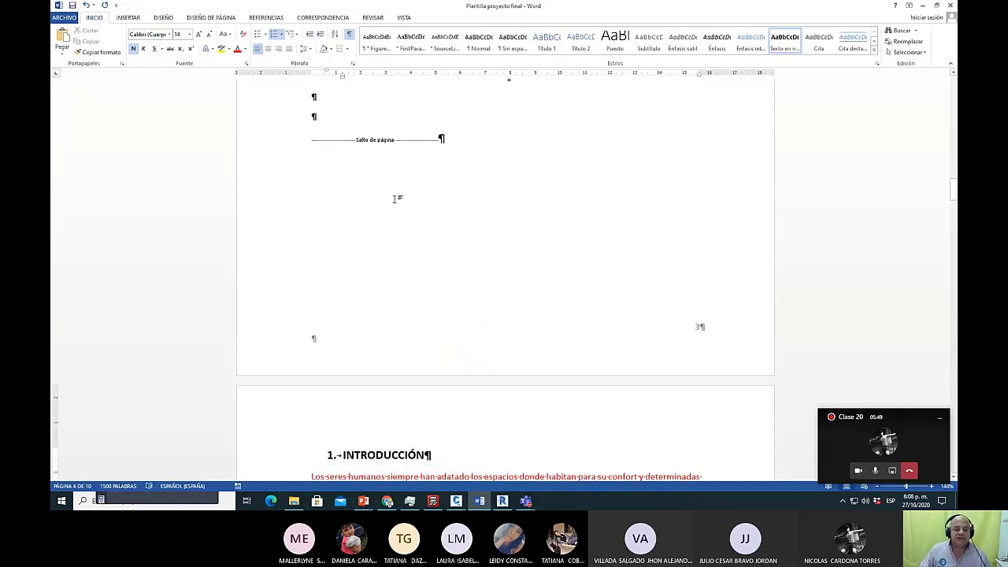
pyautogui.scroll(1, 476, 260)
pyautogui.scroll(3, 544, 209)
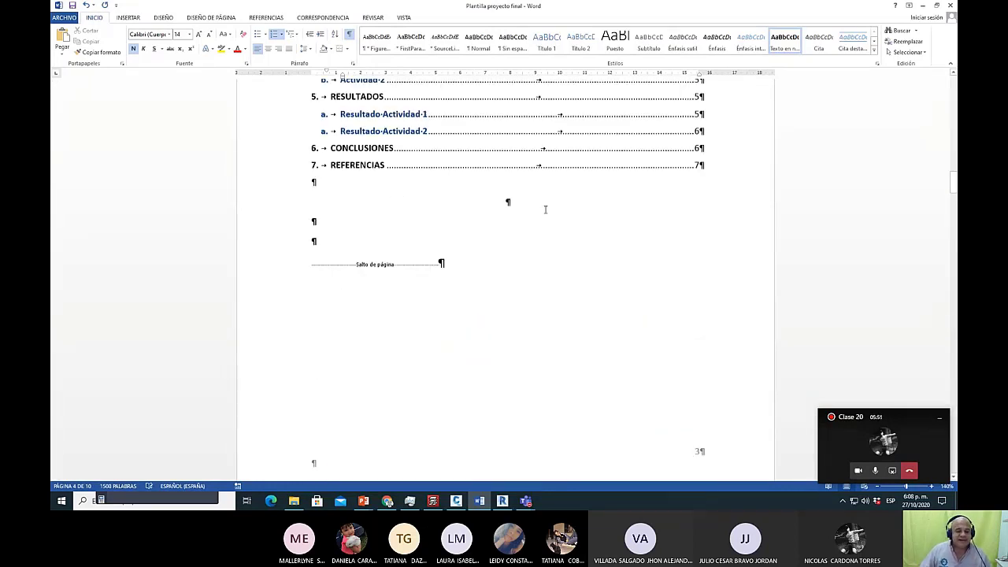
pyautogui.scroll(-4, 502, 224)
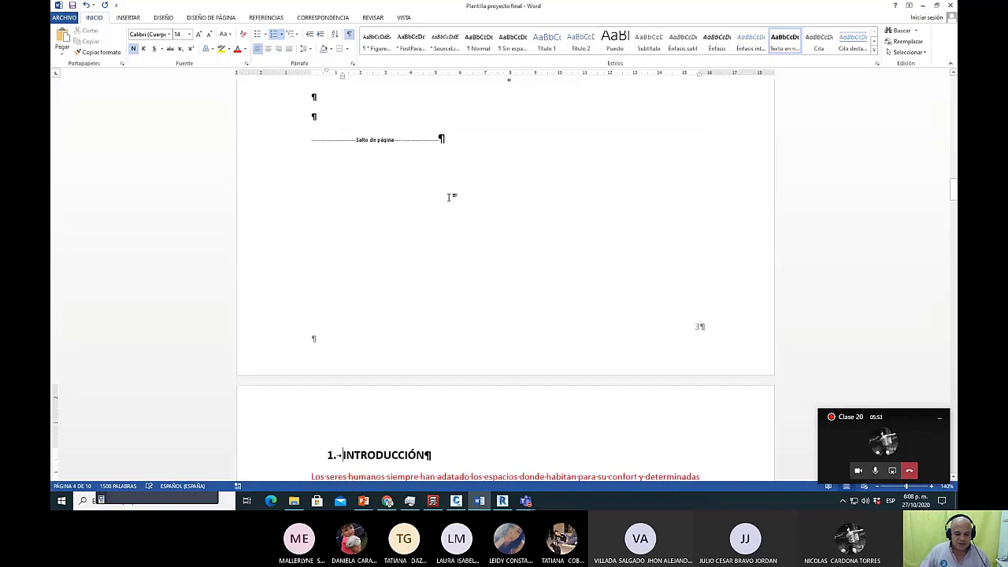
pyautogui.scroll(-1, 451, 197)
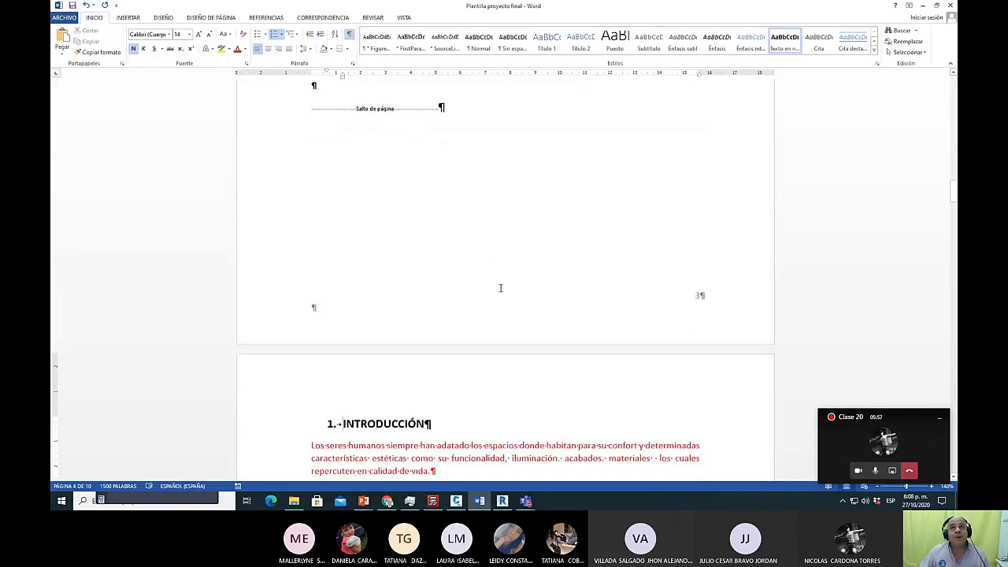
pyautogui.scroll(-6, 512, 281)
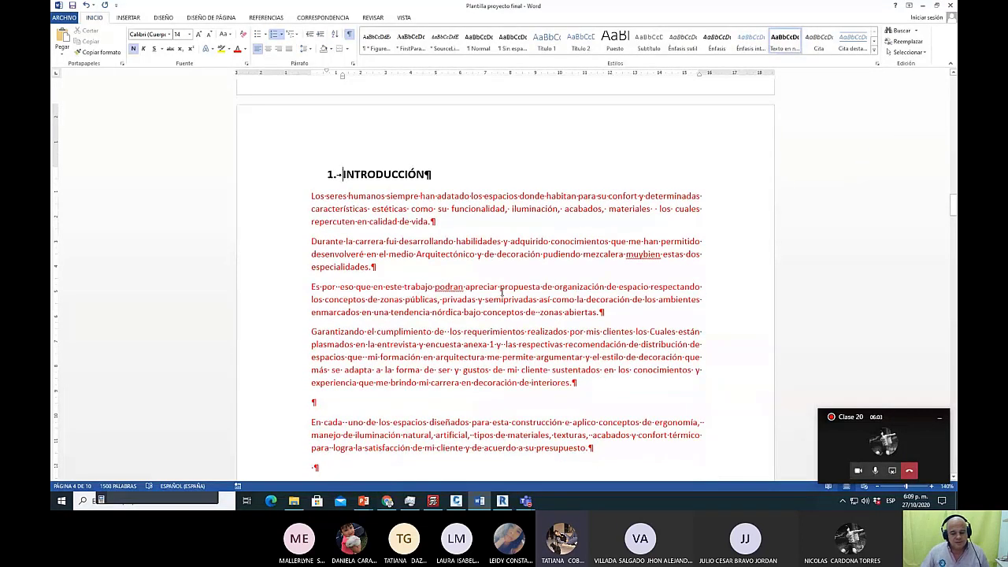
pyautogui.keyDown('ctrl'); pyautogui.scroll(-4, 578, 264); pyautogui.keyUp('ctrl')
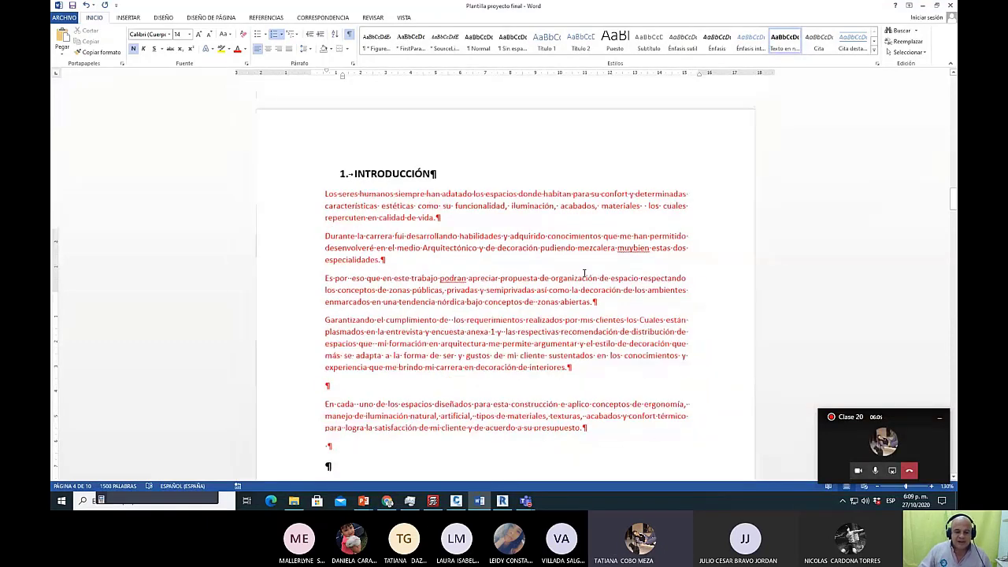
pyautogui.scroll(5, 585, 274)
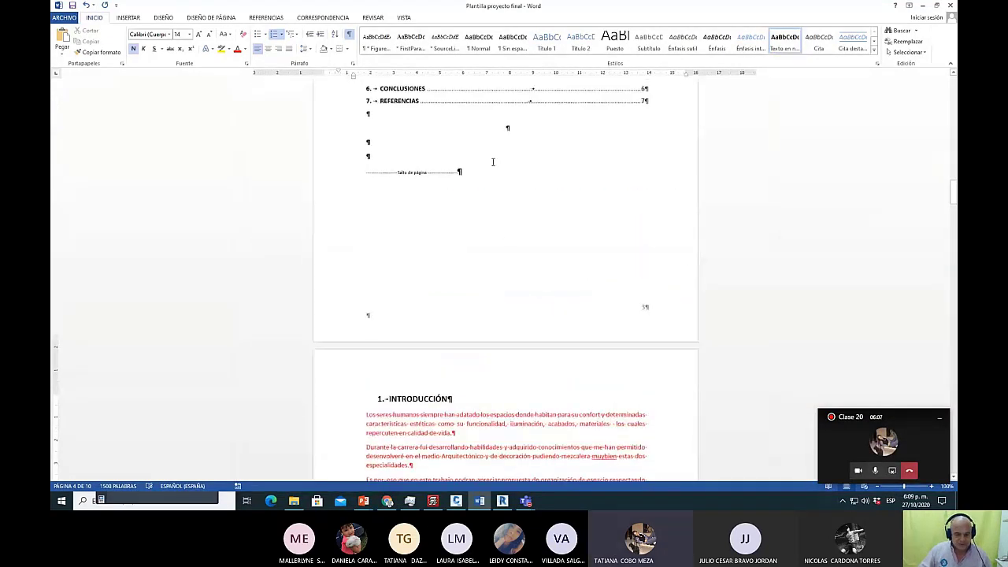
# Add two empty paragraphs on the first cover page to push the second title lower.
pyautogui.click(323, 254)
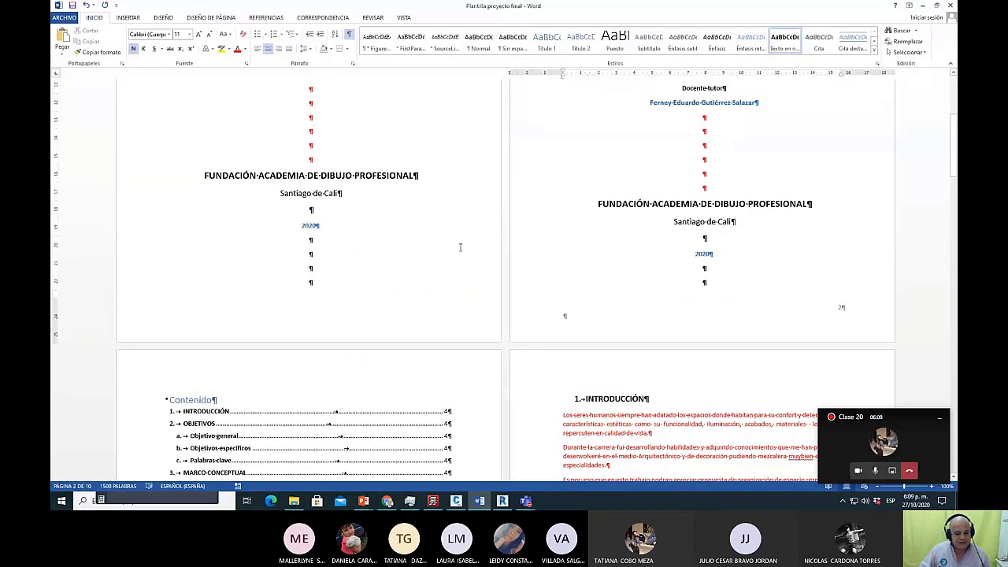
pyautogui.scroll(5, 460, 247)
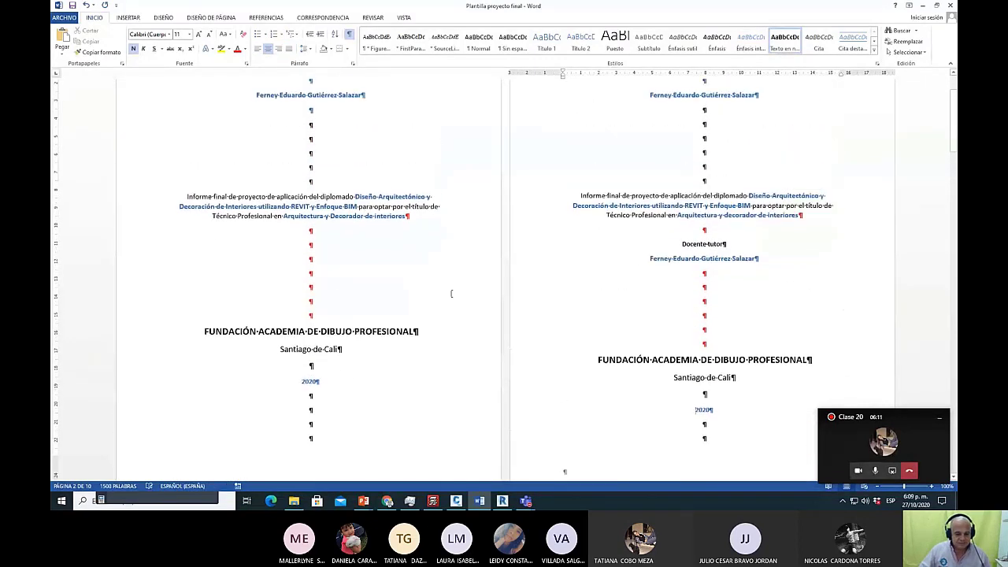
pyautogui.scroll(1, 665, 169)
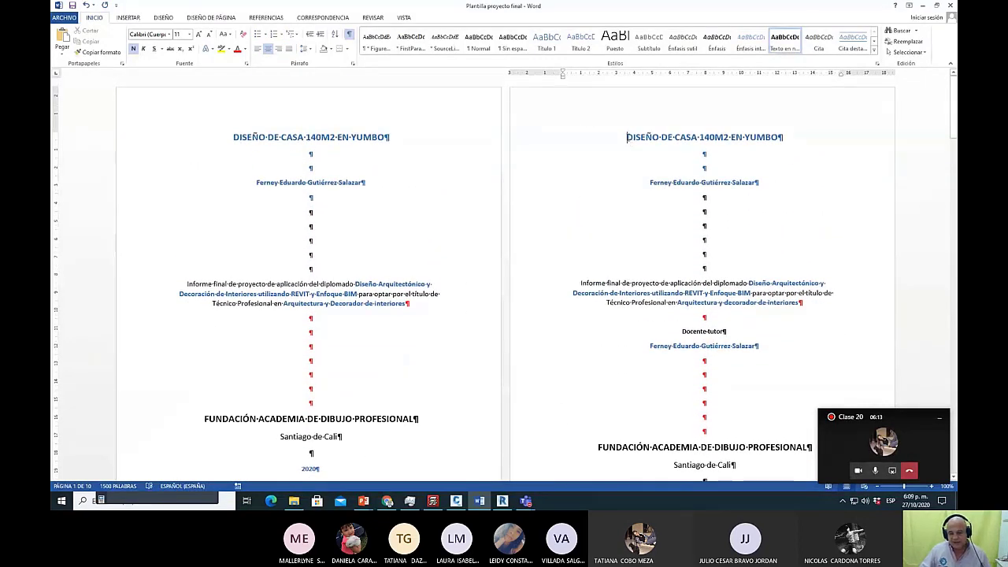
pyautogui.moveTo(627, 137); pyautogui.dragTo(781, 134)
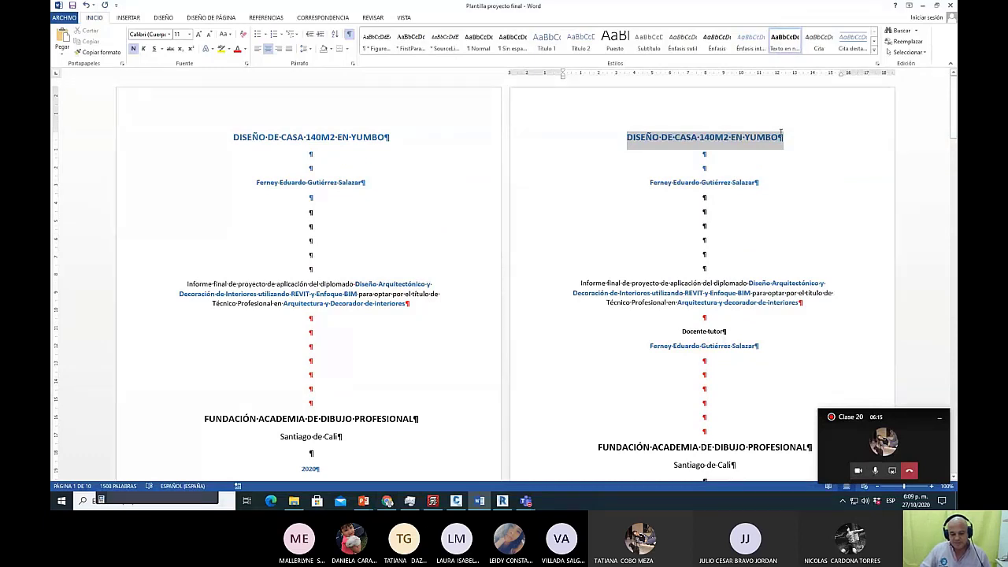
pyautogui.click(344, 338)
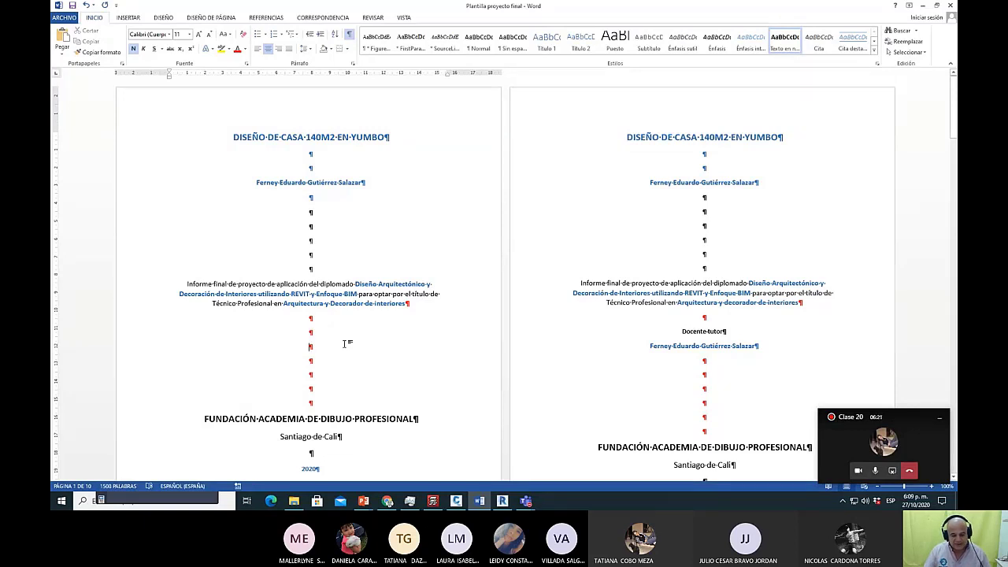
pyautogui.press('Return')
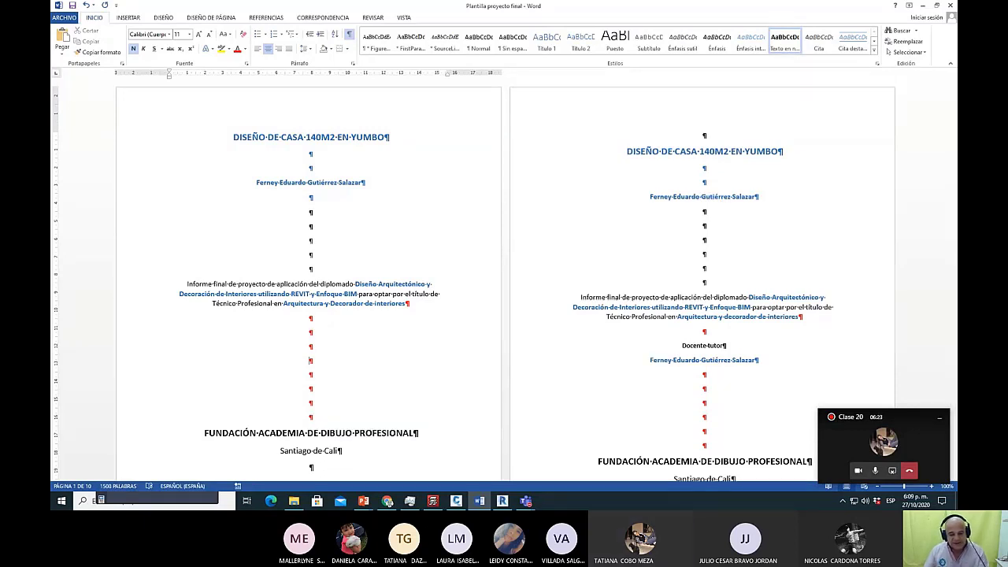
pyautogui.press('Return')
pyautogui.press('Return')
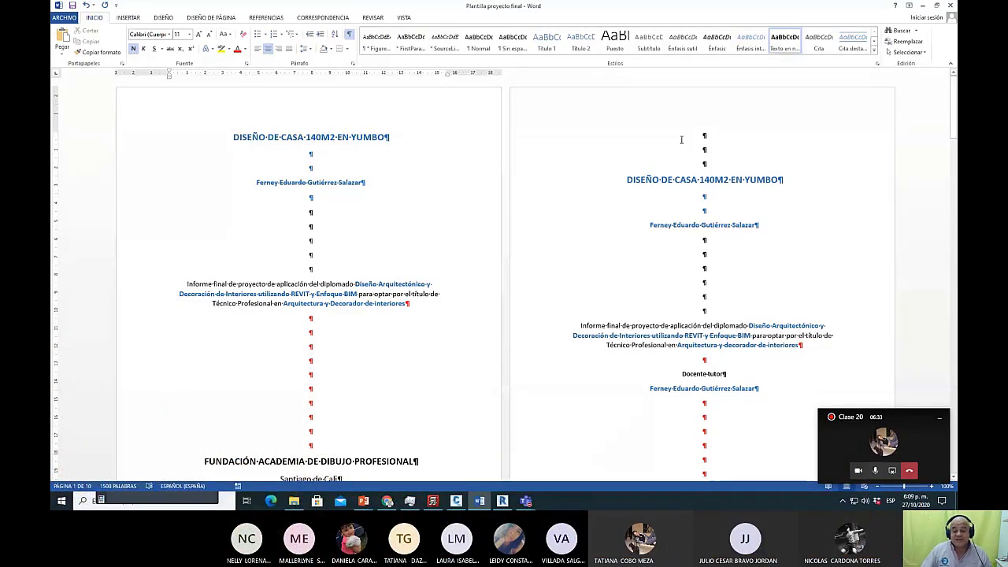
pyautogui.click(718, 161)
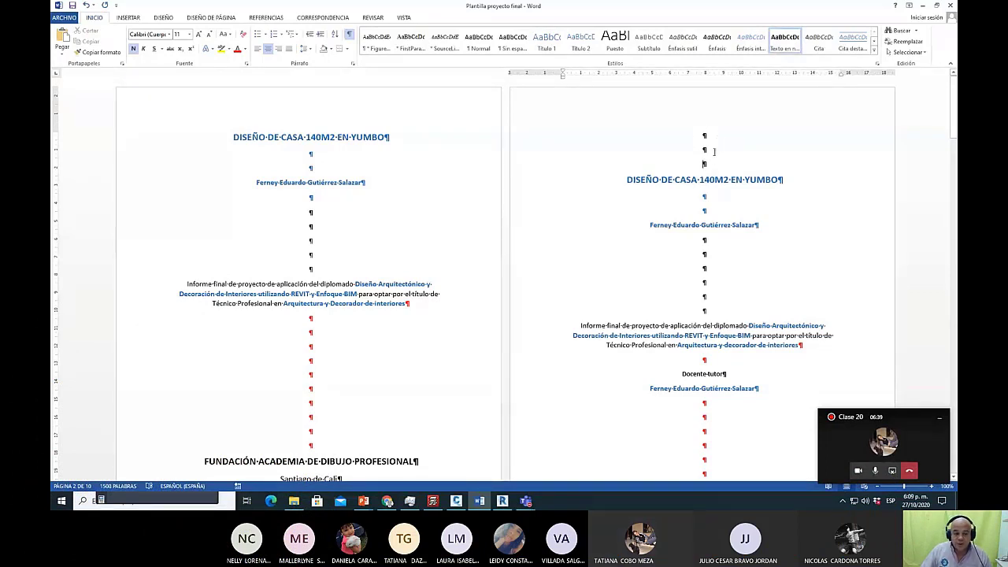
# Toggle formatting marks off and back on, and remove a stray '0' character.
pyautogui.click(349, 36)
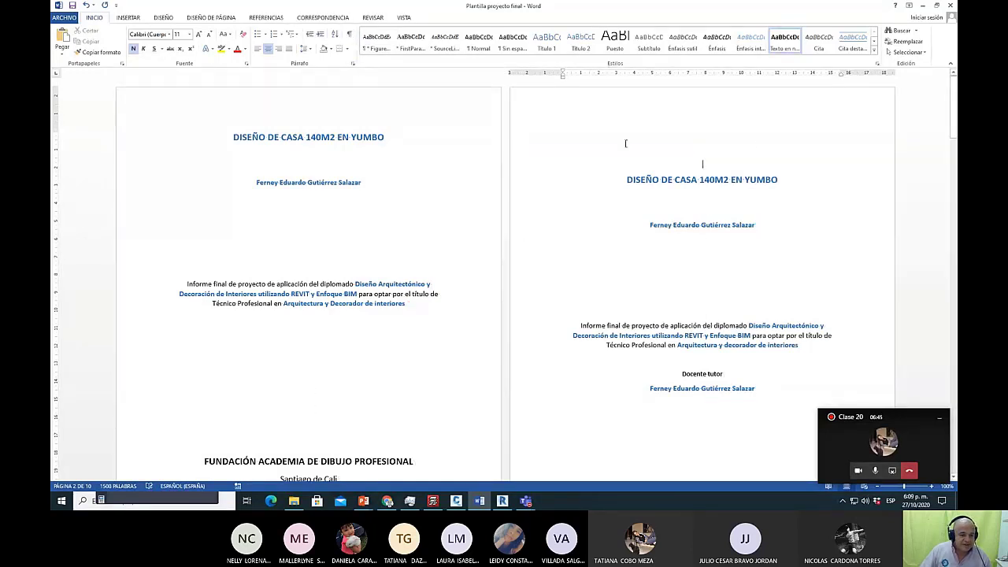
pyautogui.click(348, 35)
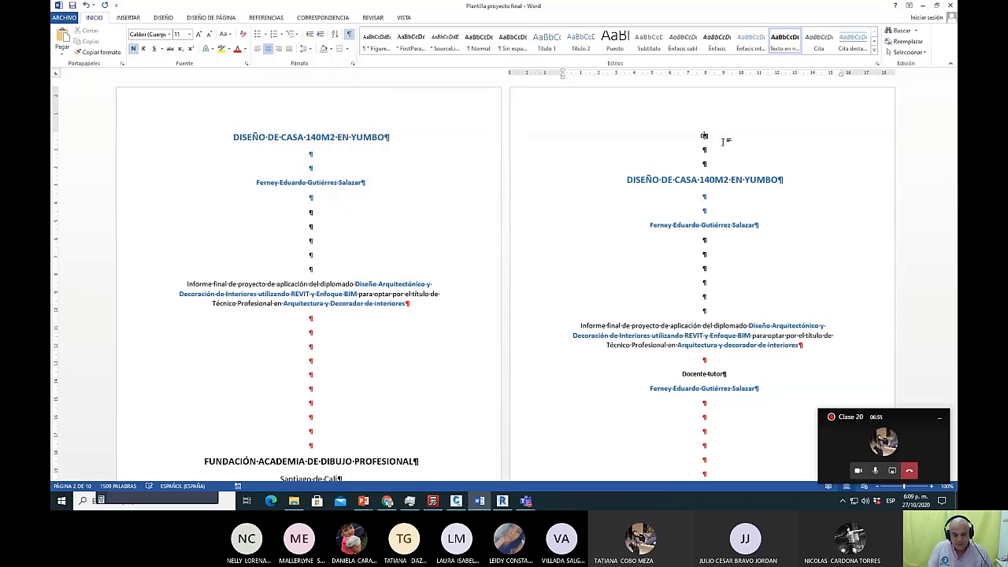
pyautogui.write('0')
pyautogui.press('BackSpace')
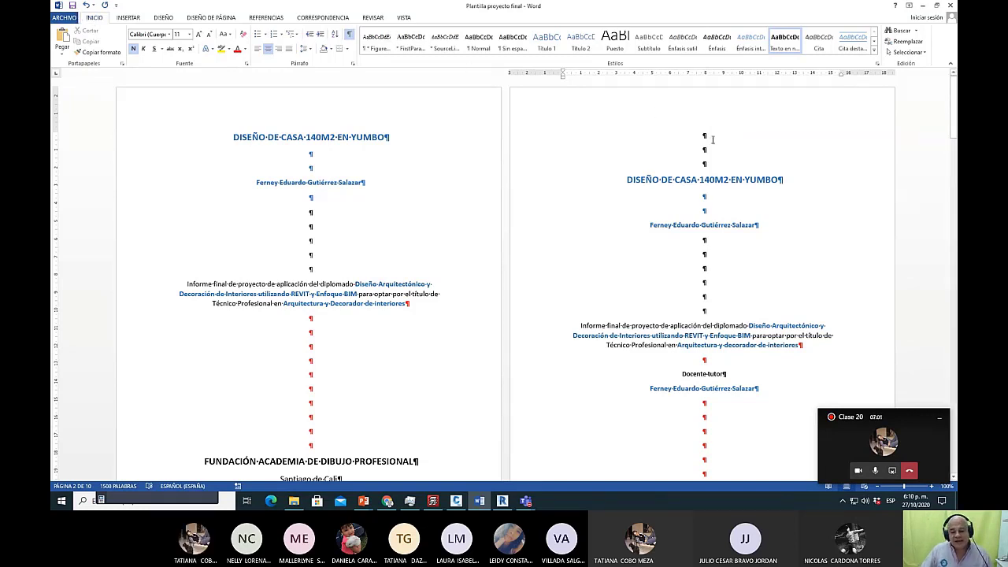
# Trim the surplus empty lines above 'Informe final' so the cover fits one page.
pyautogui.moveTo(701, 144); pyautogui.dragTo(694, 133)
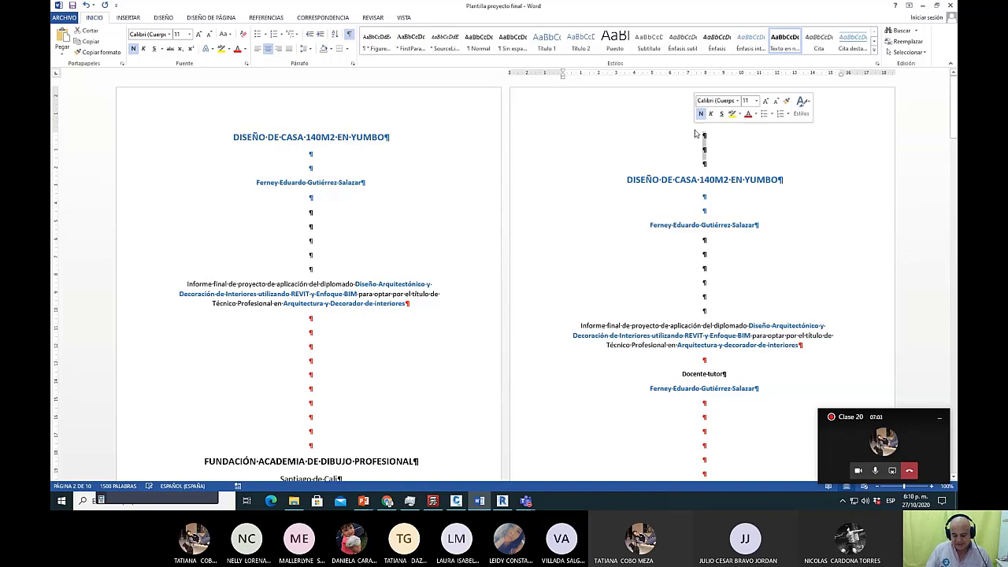
pyautogui.press('Delete')
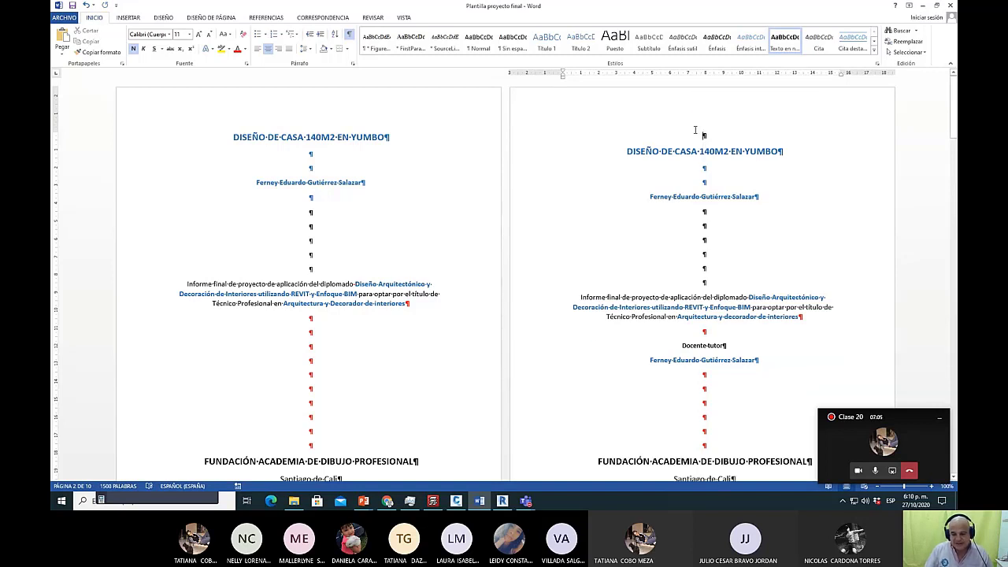
pyautogui.press('Delete')
pyautogui.press('BackSpace')
pyautogui.press('BackSpace')
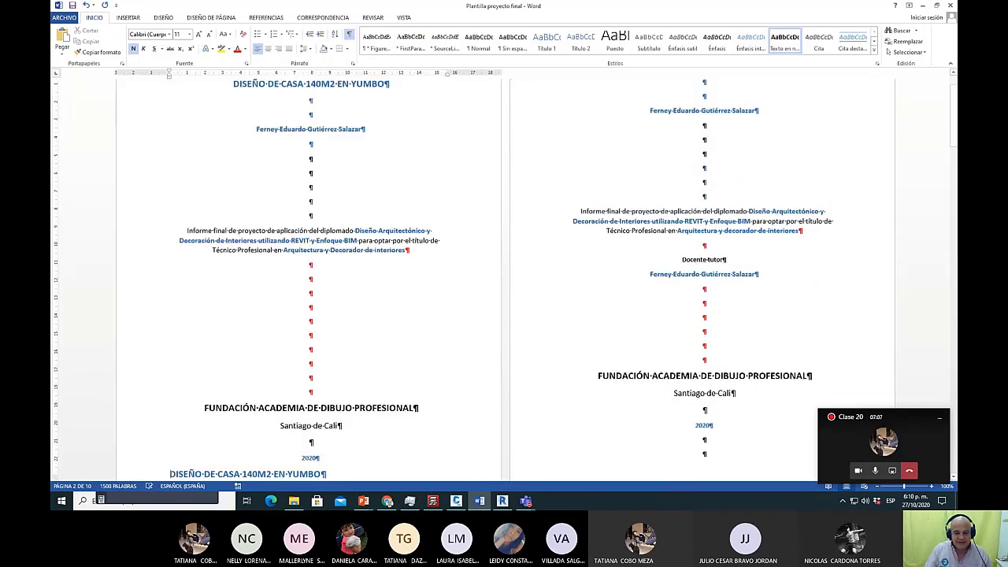
pyautogui.scroll(-2, 174, 396)
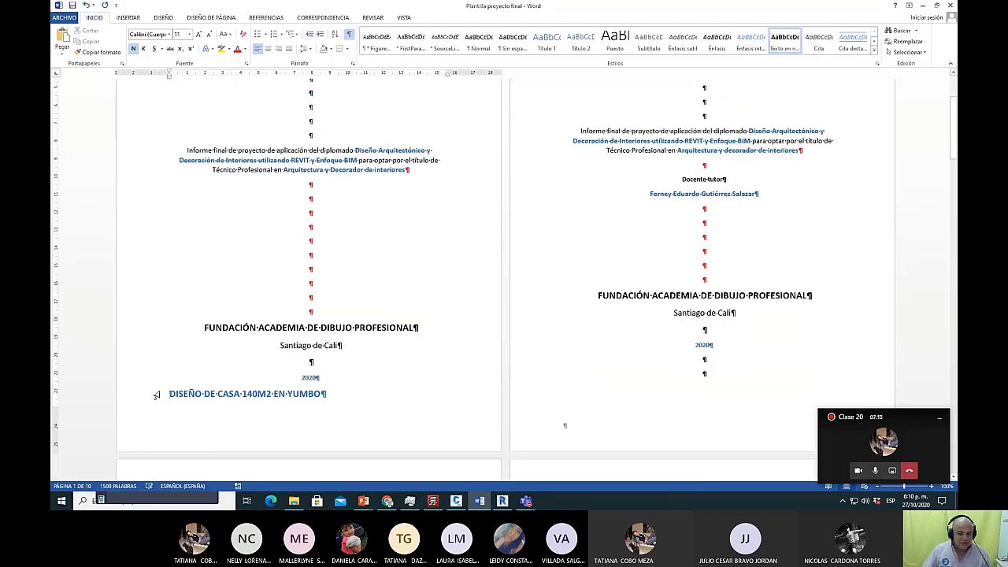
pyautogui.hotkey('ctrl', 'z')
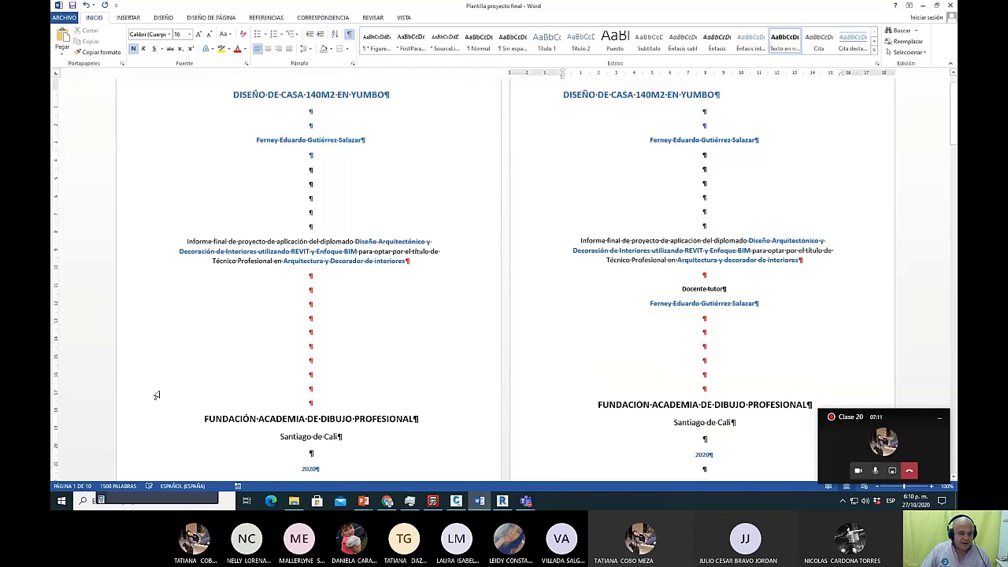
pyautogui.hotkey('ctrl', 'z')
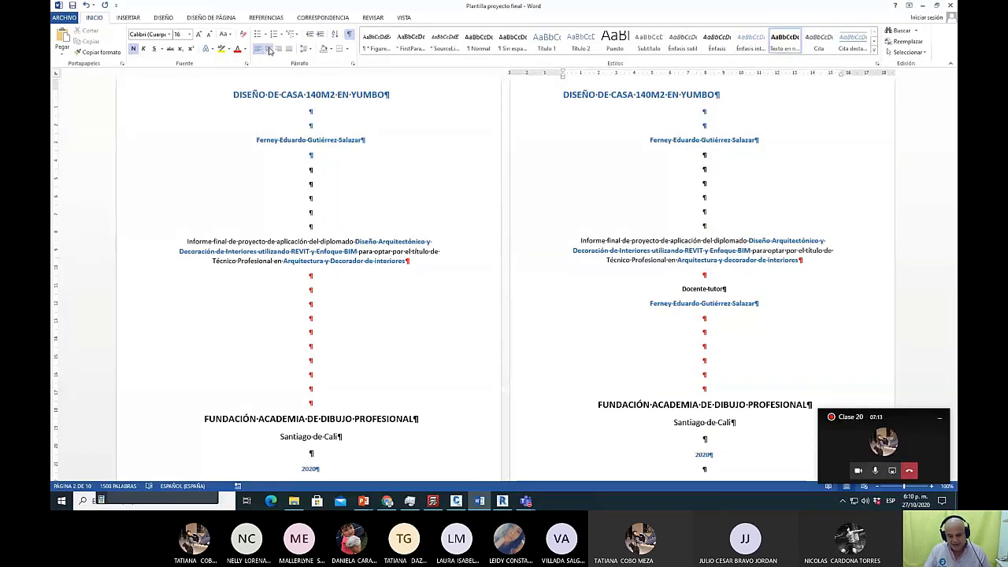
pyautogui.hotkey('ctrl', 'z')
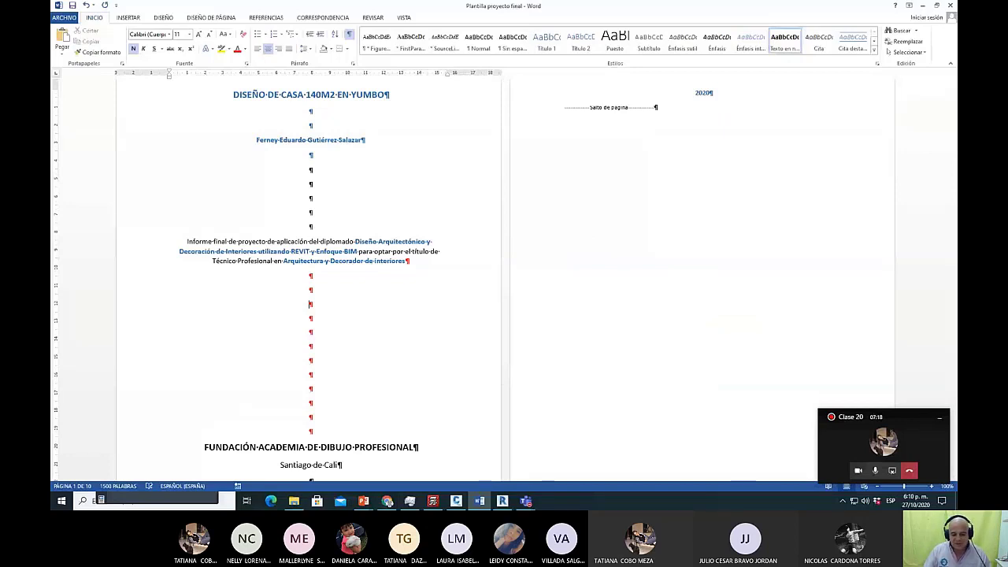
pyautogui.hotkey('ctrl', 'y')
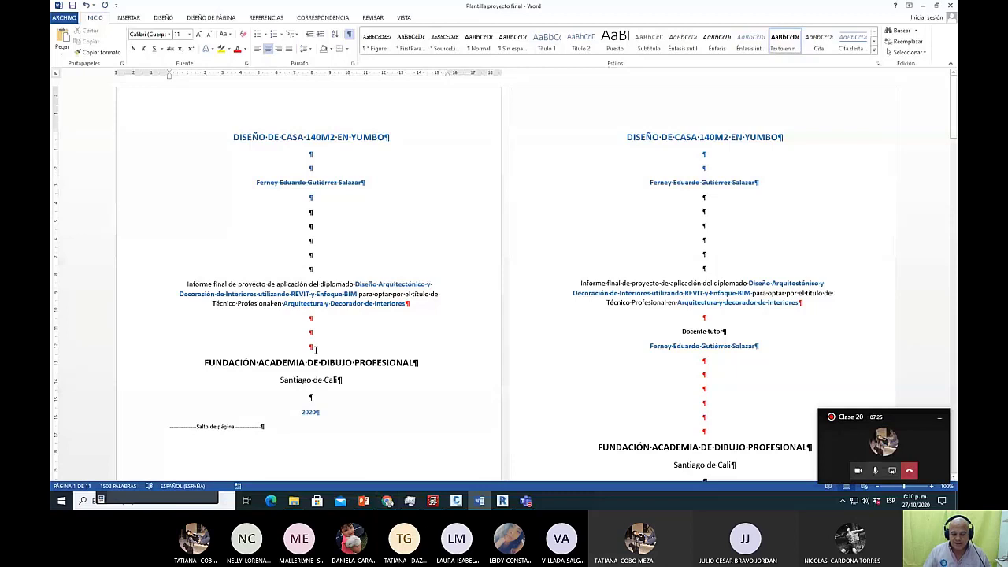
pyautogui.hotkey('ctrl', 'y')
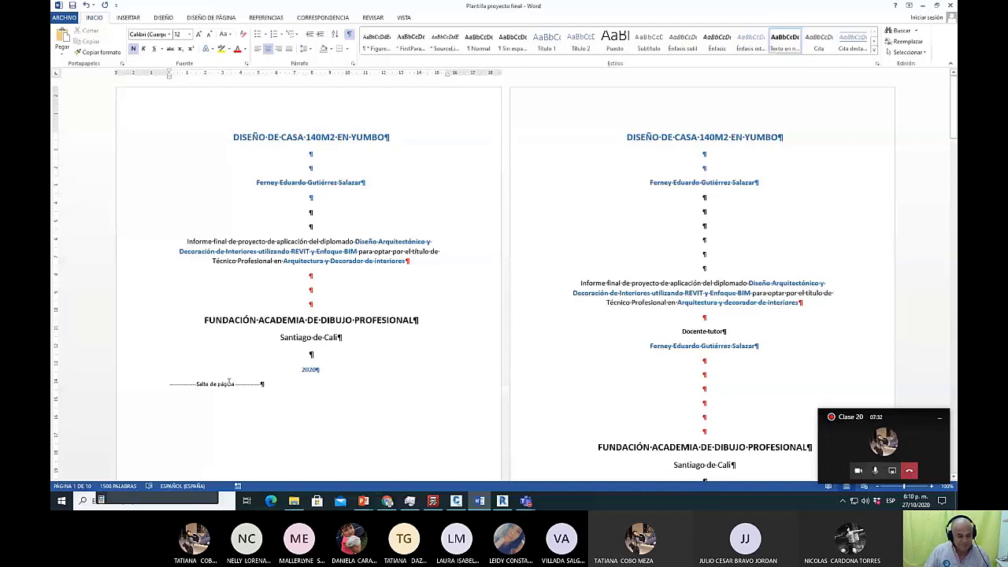
pyautogui.scroll(-2, 302, 302)
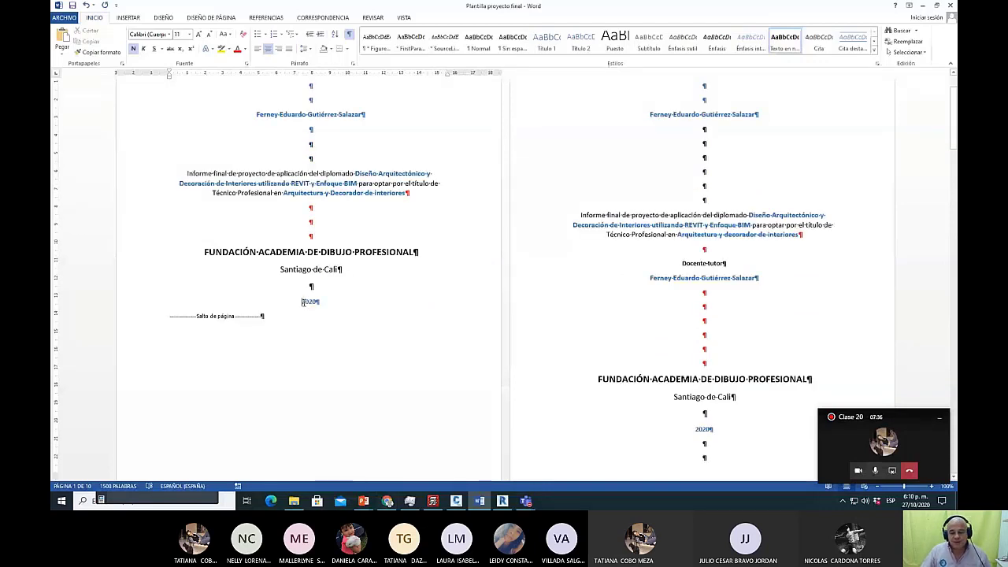
# Scroll to the 1.- INTRODUCCIÓN section on page 4.
pyautogui.scroll(-10, 302, 302)
pyautogui.keyDown('ctrl'); pyautogui.scroll(4, 738, 213); pyautogui.keyUp('ctrl')
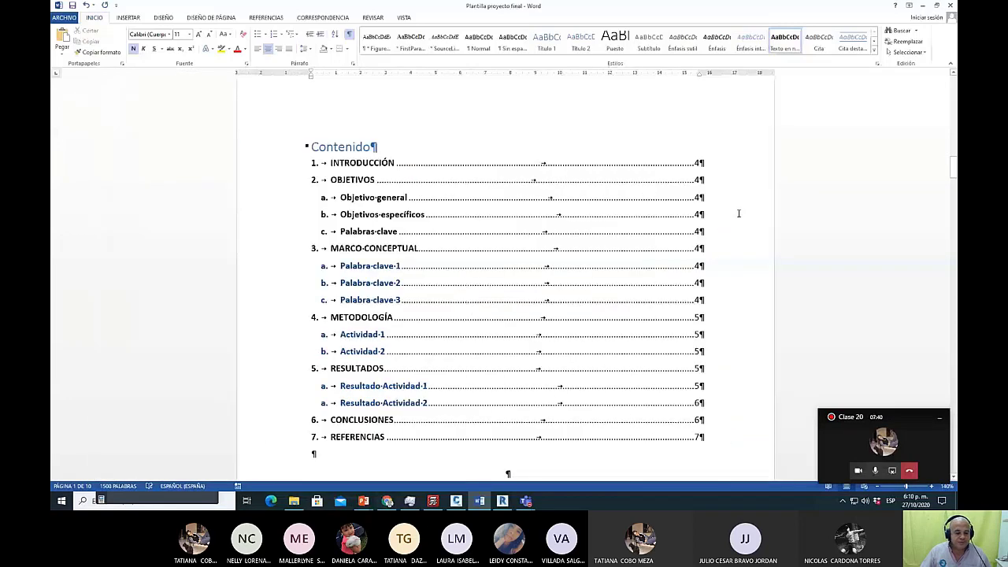
pyautogui.scroll(-3, 545, 307)
pyautogui.scroll(-3, 545, 307)
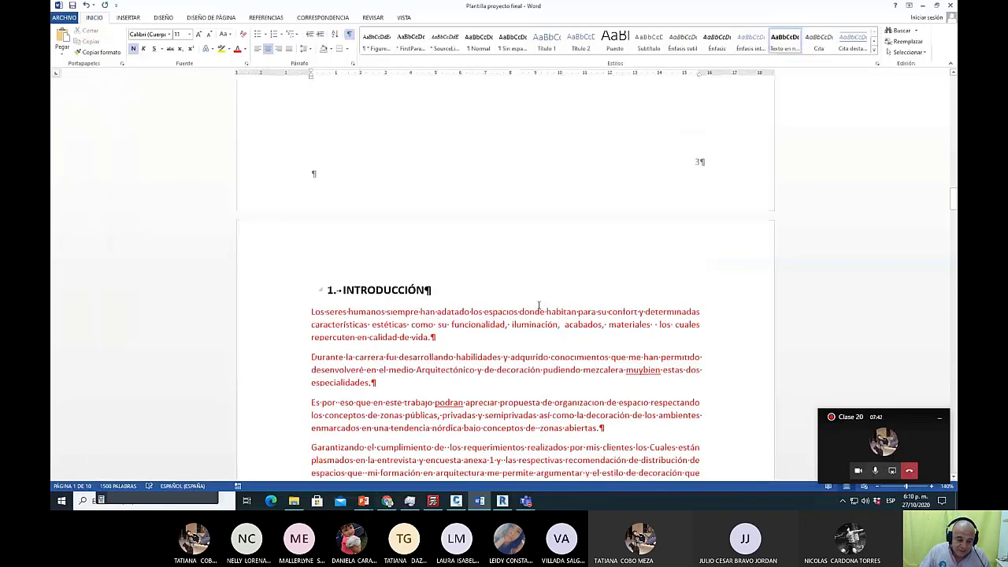
pyautogui.scroll(-3, 534, 292)
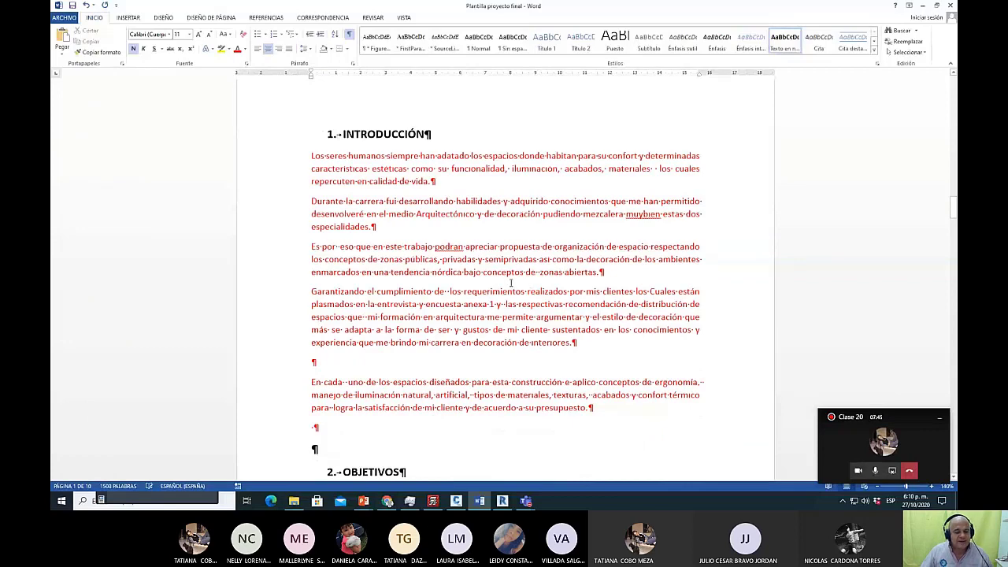
pyautogui.keyDown('ctrl'); pyautogui.scroll(1, 483, 255); pyautogui.keyUp('ctrl')
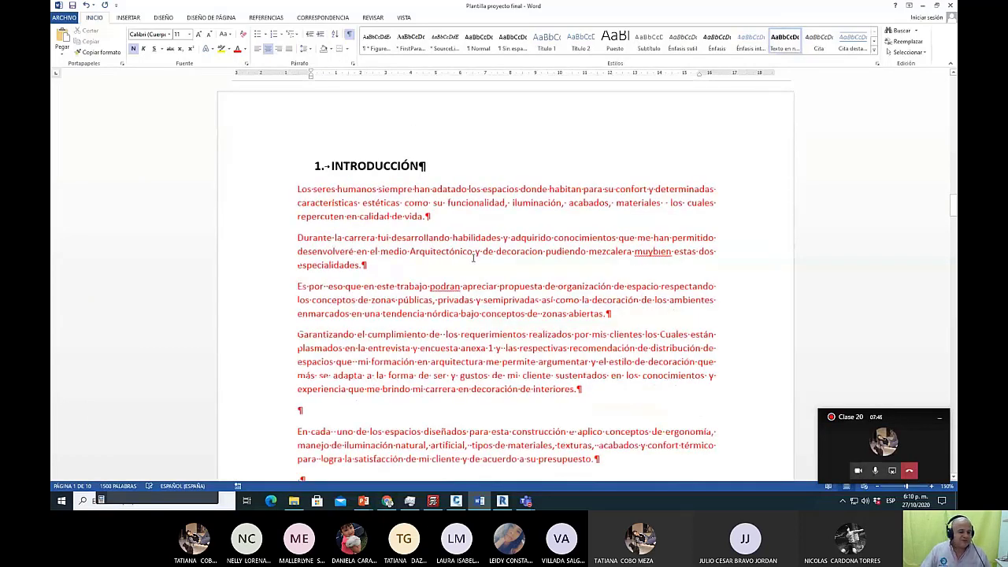
pyautogui.keyDown('ctrl'); pyautogui.scroll(1, 472, 257); pyautogui.keyUp('ctrl')
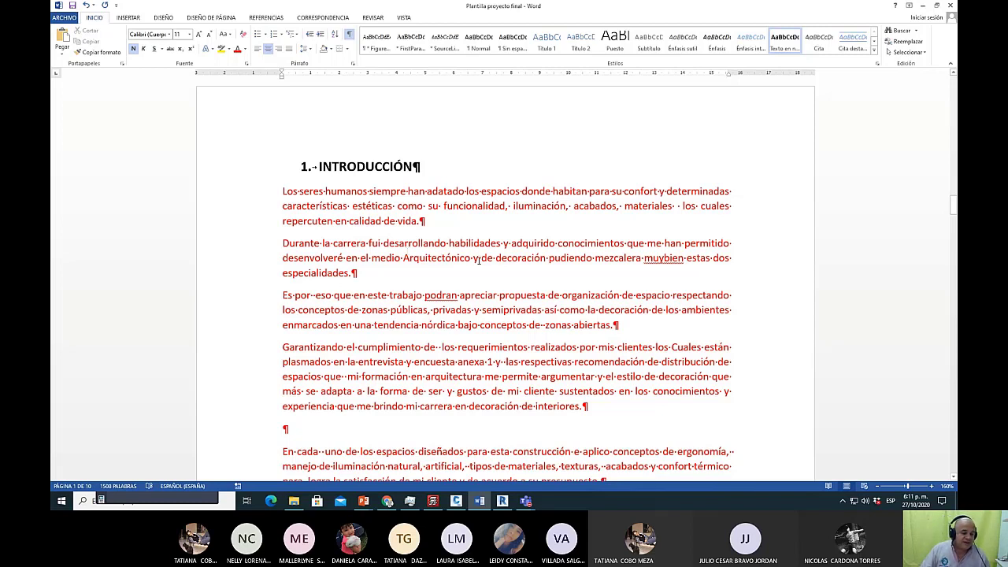
# Correct 'muybien' to 'muy bien' and 'podran' to 'podrán' in the introduction.
pyautogui.click(543, 244)
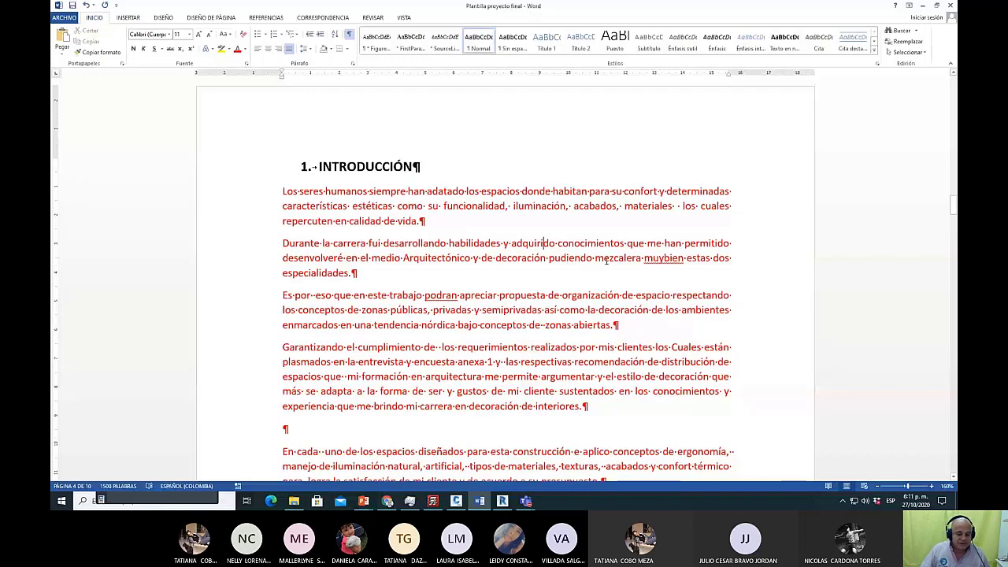
pyautogui.click(660, 258)
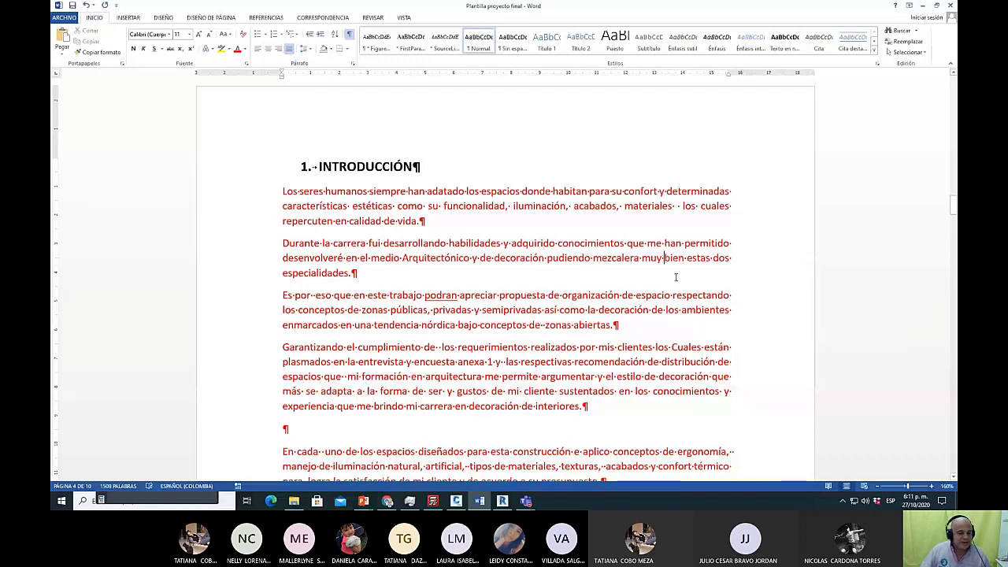
pyautogui.scroll(-2, 340, 277)
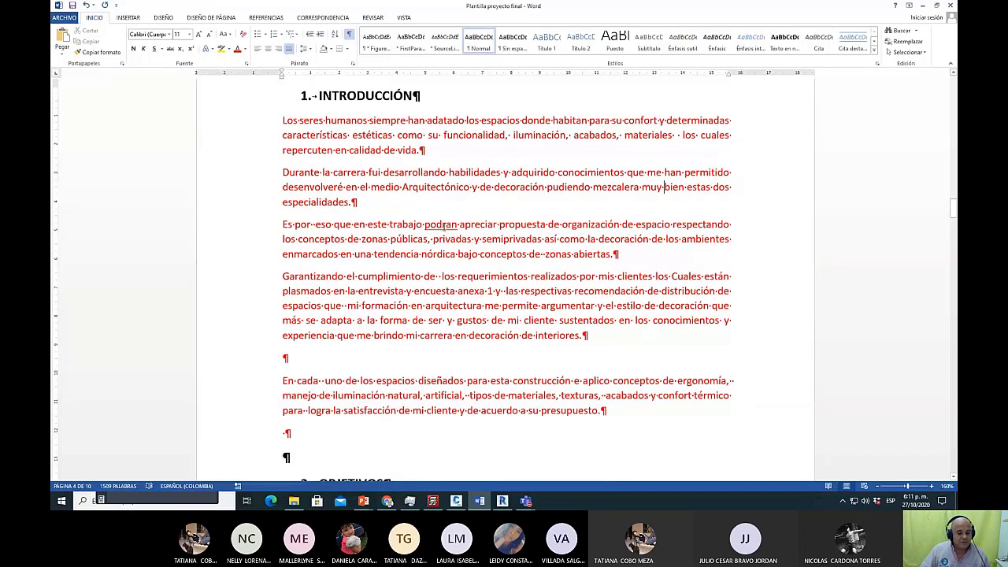
pyautogui.rightClick(448, 229)
pyautogui.click(474, 238)
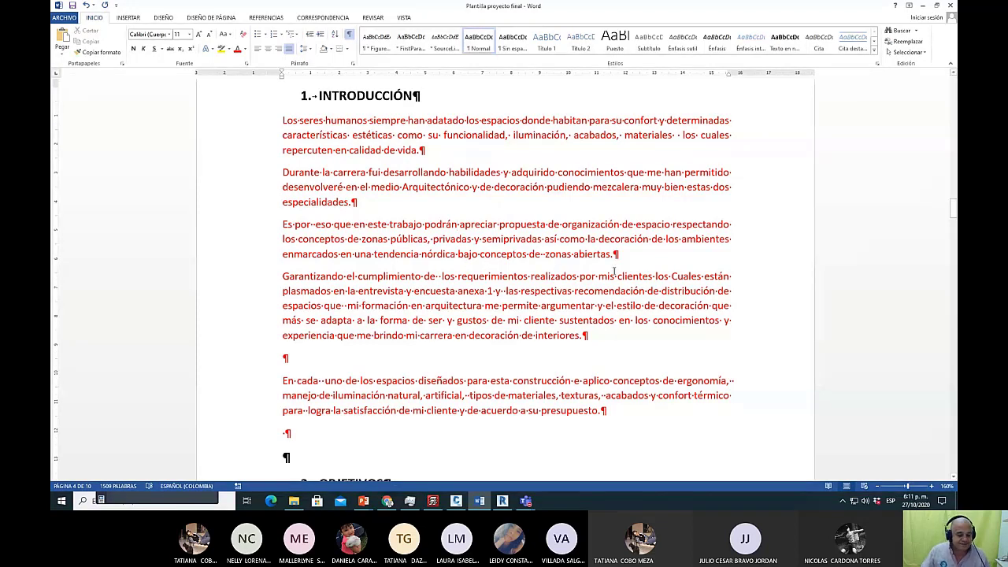
pyautogui.scroll(-1, 614, 272)
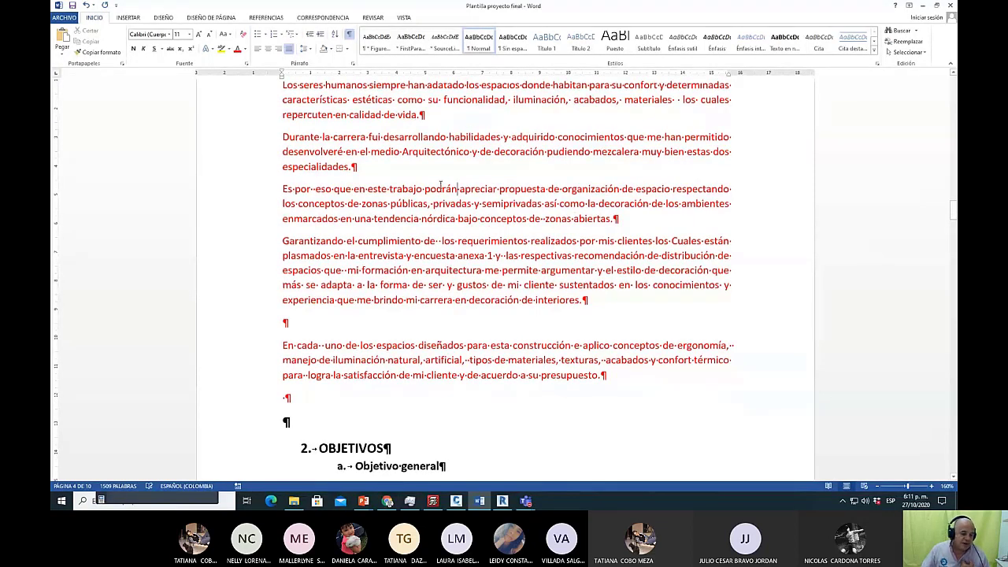
pyautogui.moveTo(287, 189); pyautogui.dragTo(283, 189)
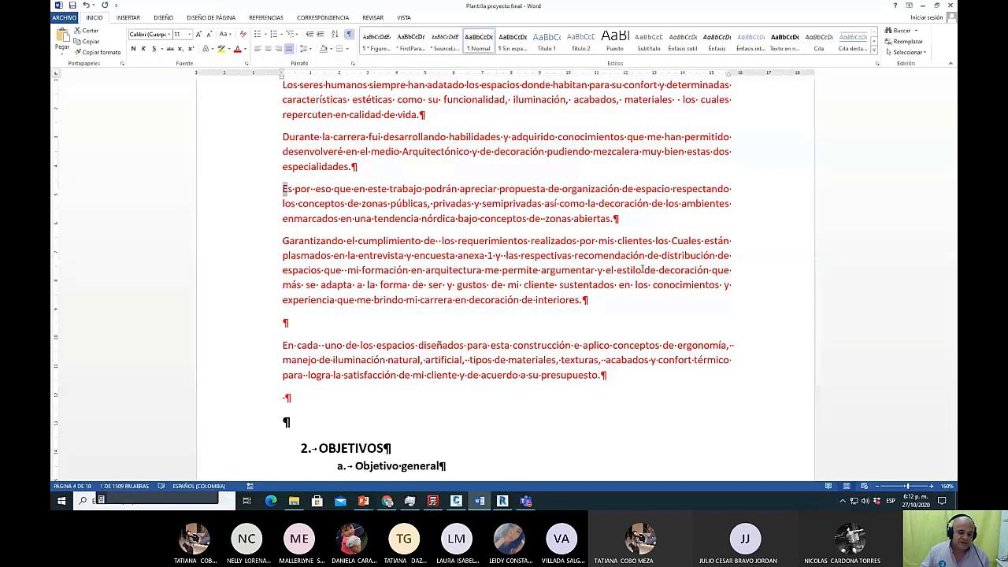
pyautogui.rightClick(440, 293)
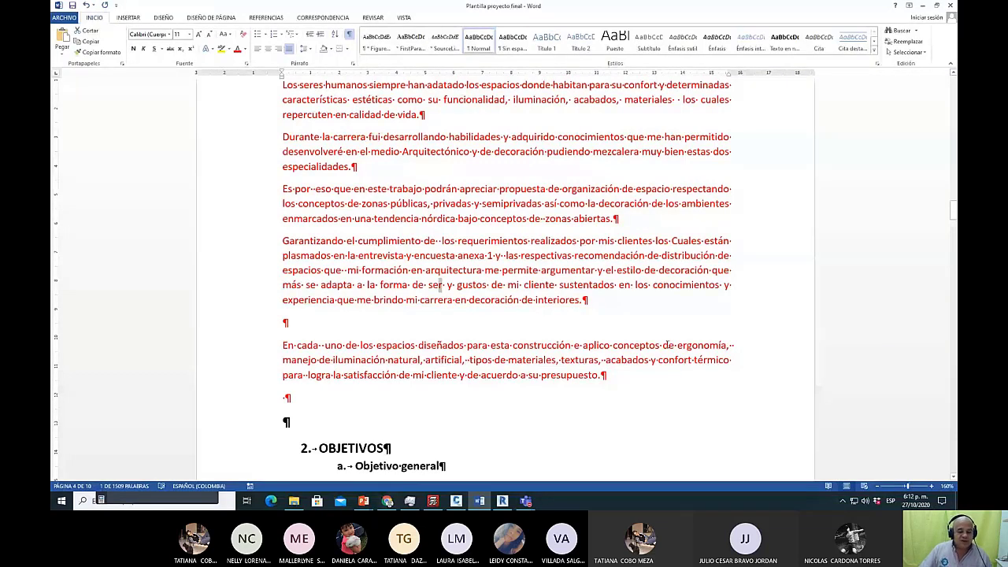
pyautogui.click(583, 304)
pyautogui.scroll(-1, 584, 307)
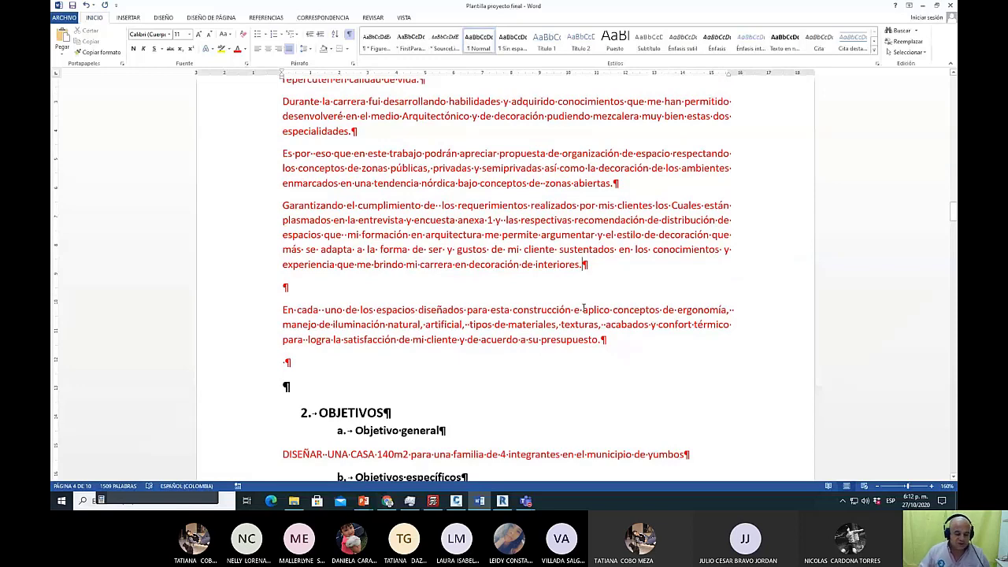
pyautogui.scroll(-2, 520, 324)
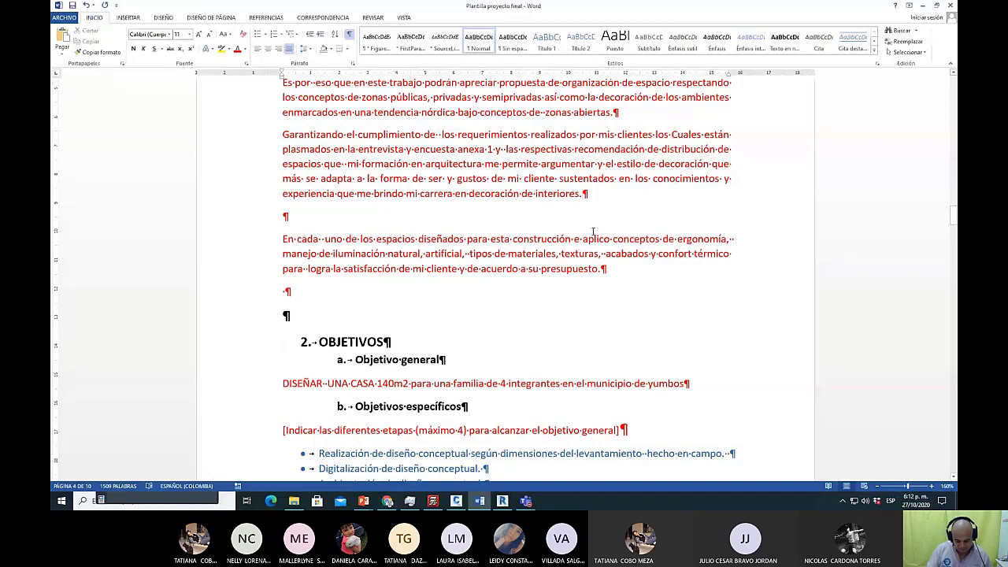
pyautogui.write('l')
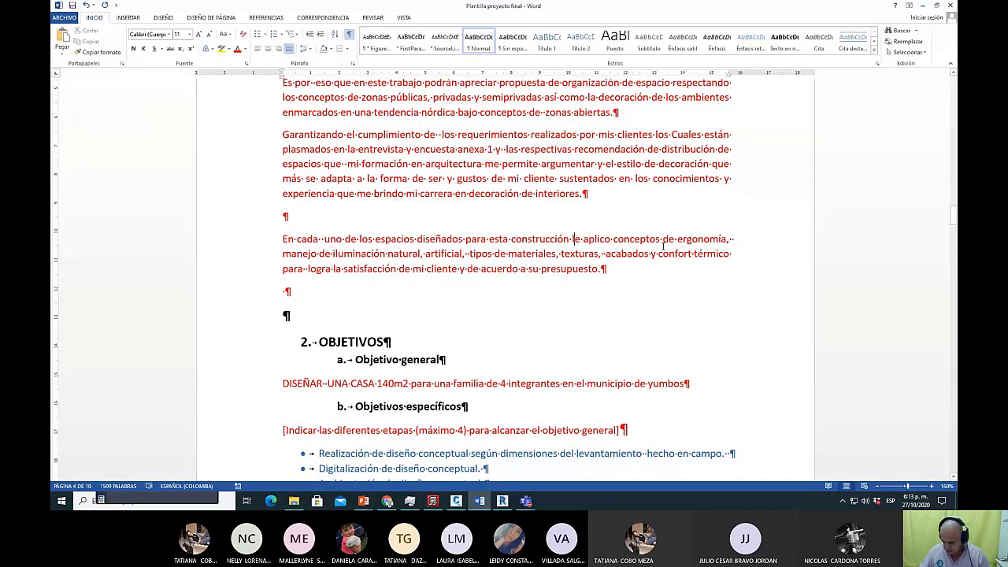
pyautogui.scroll(3, 664, 245)
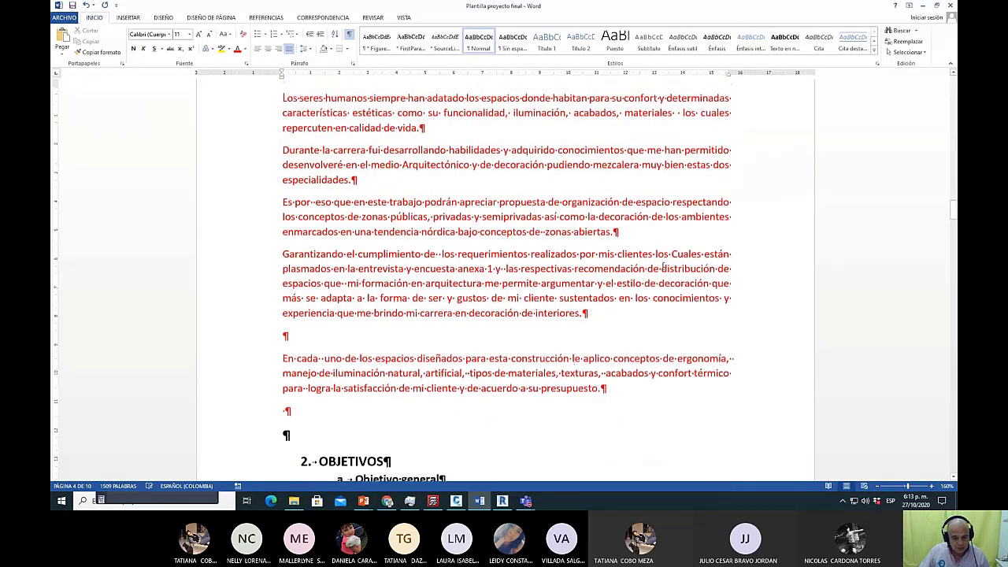
pyautogui.scroll(1, 662, 268)
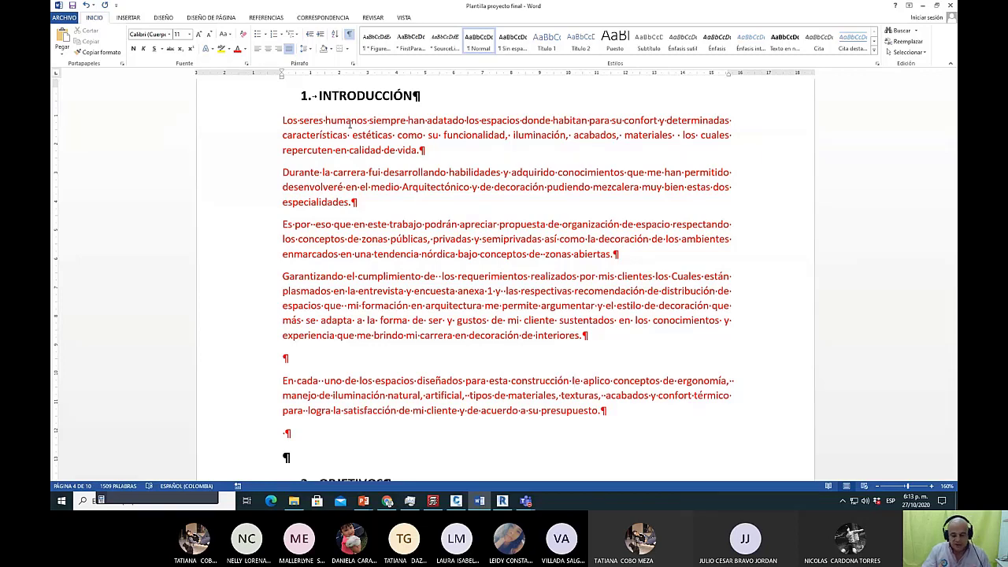
pyautogui.scroll(-4, 504, 222)
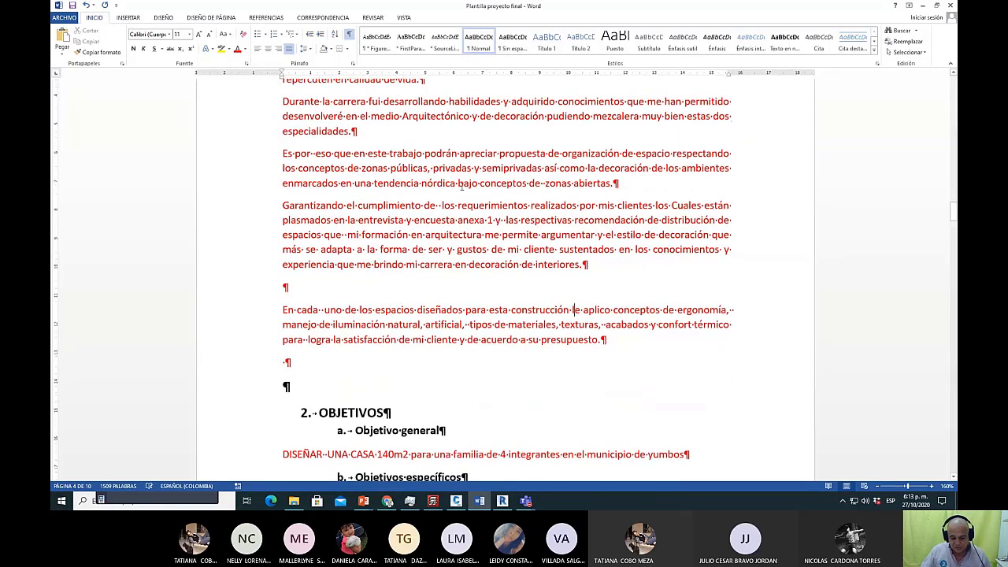
pyautogui.scroll(3, 504, 222)
pyautogui.scroll(-2, 511, 227)
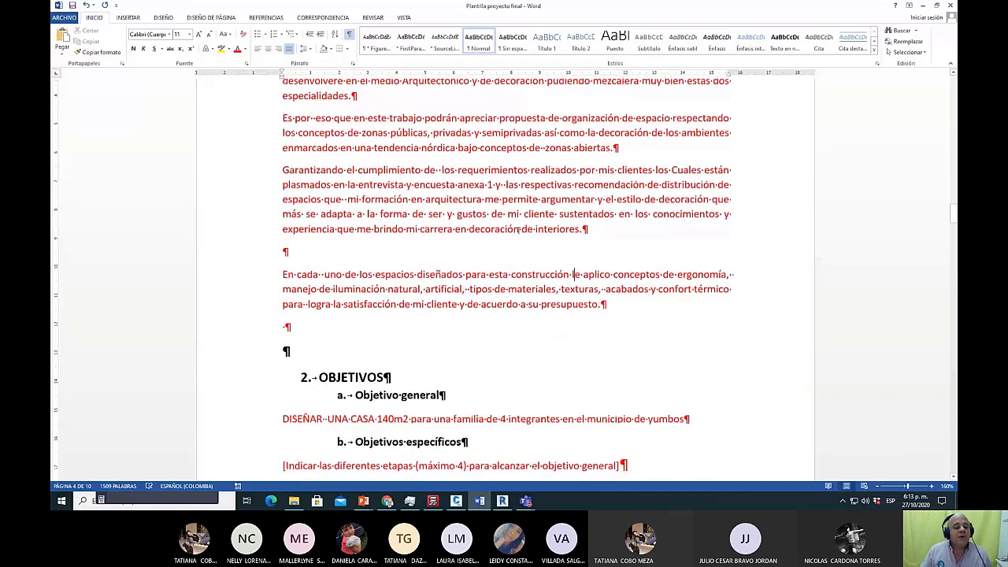
pyautogui.scroll(-3, 517, 230)
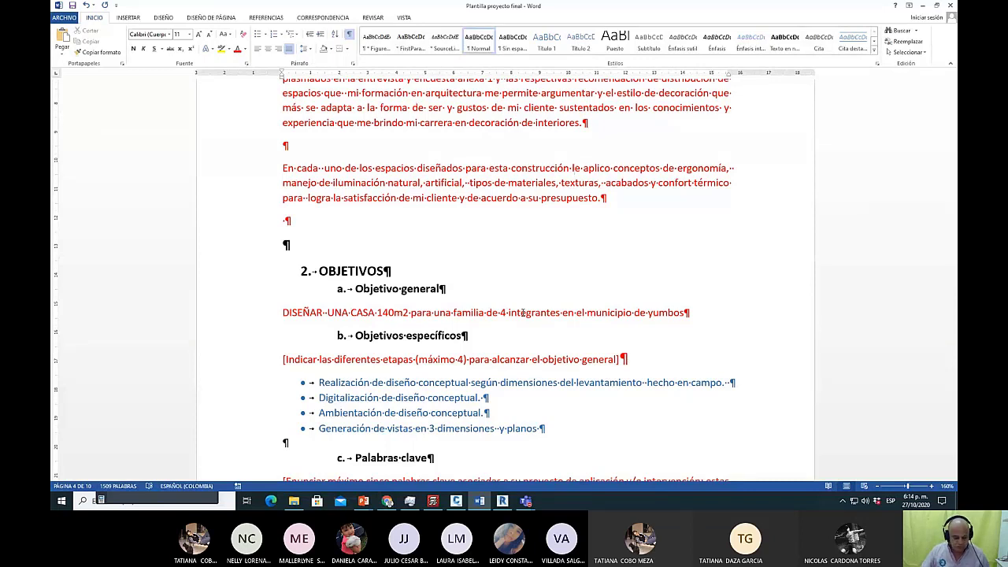
pyautogui.press('alt')
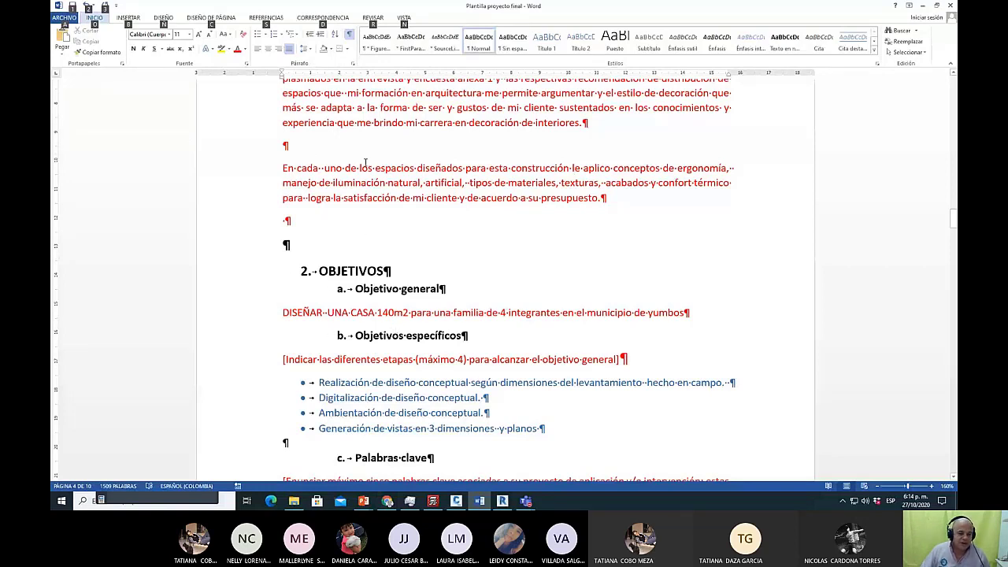
pyautogui.press('Escape')
pyautogui.doubleClick(285, 312)
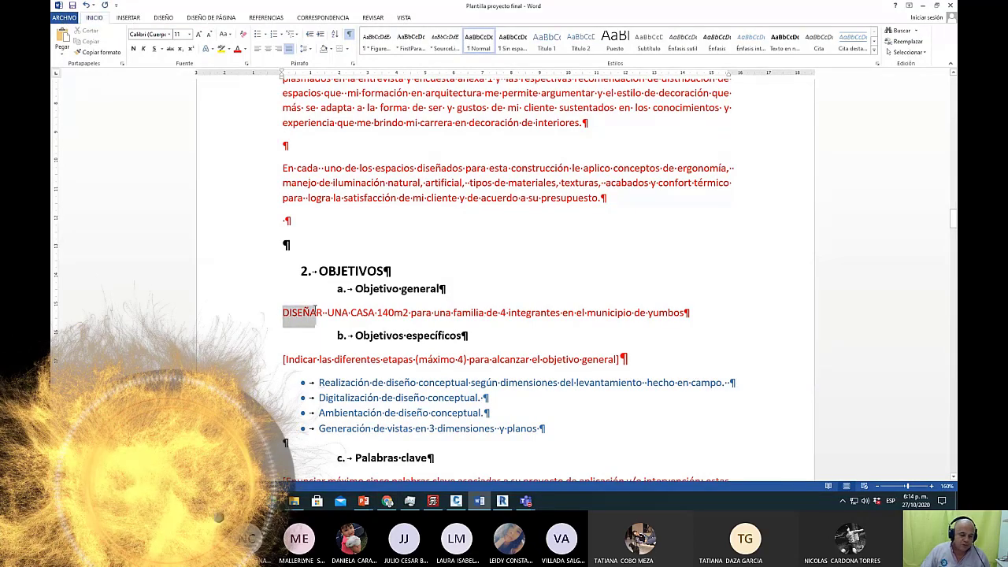
pyautogui.doubleClick(359, 312)
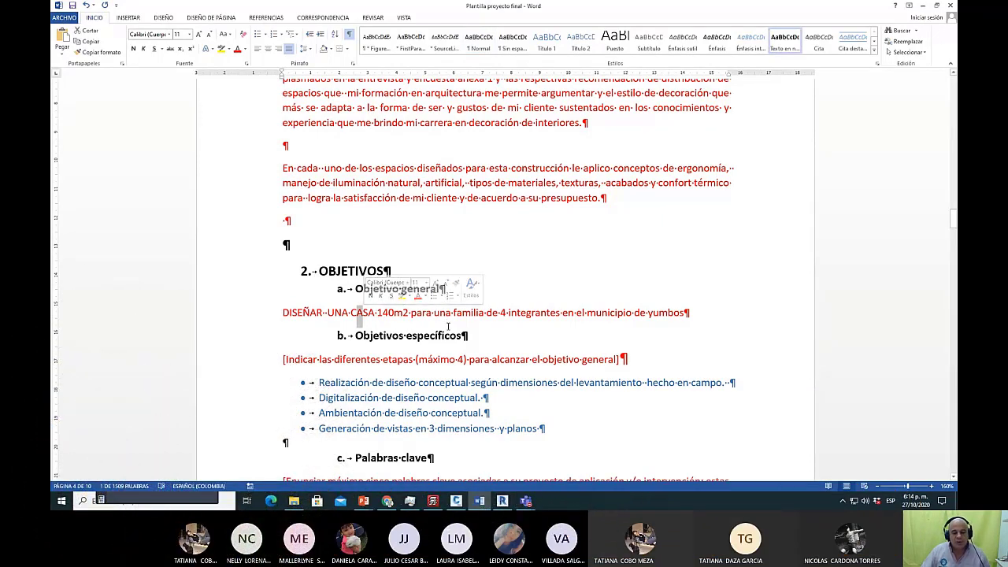
pyautogui.scroll(-1, 445, 314)
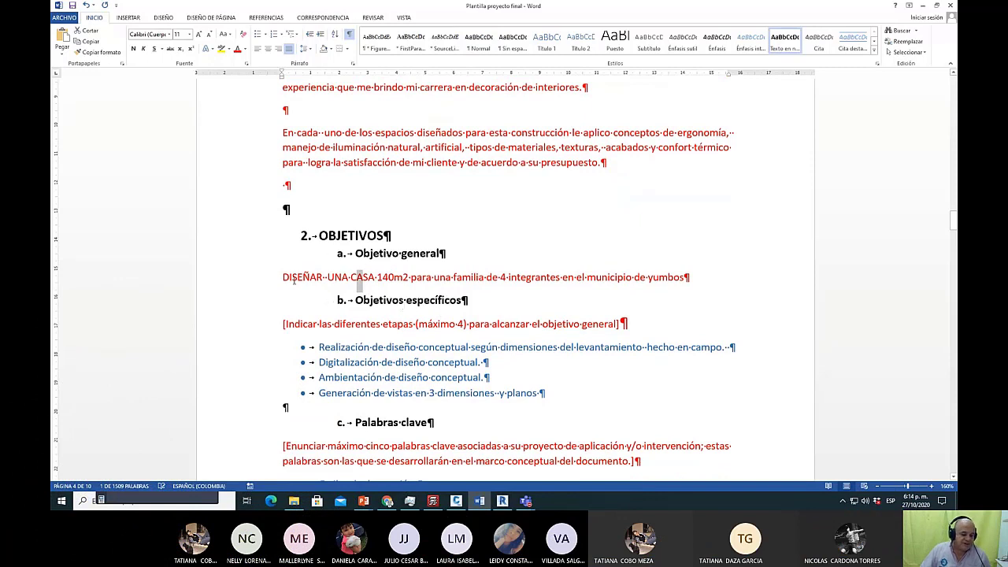
pyautogui.moveTo(278, 277); pyautogui.dragTo(654, 284)
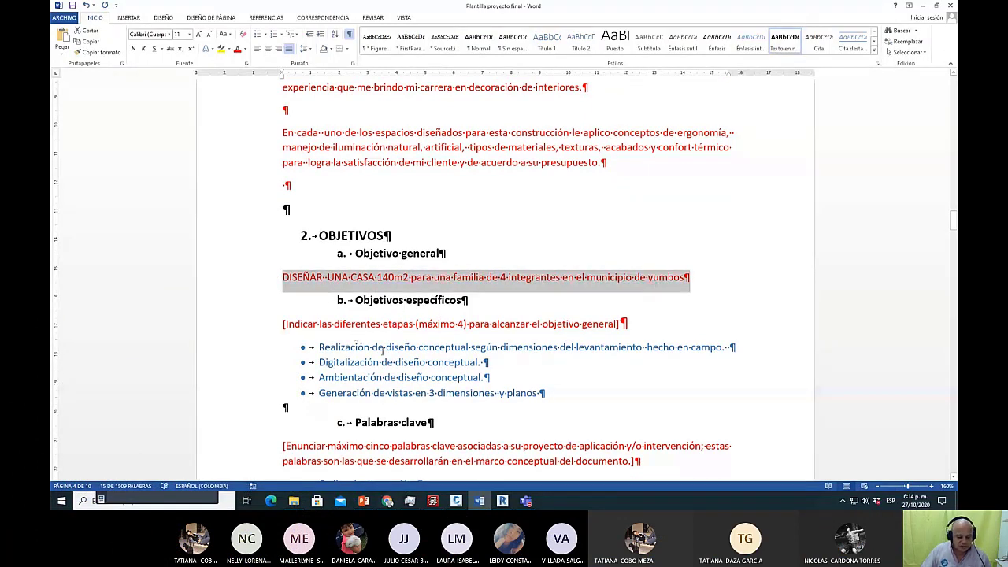
pyautogui.click(402, 300)
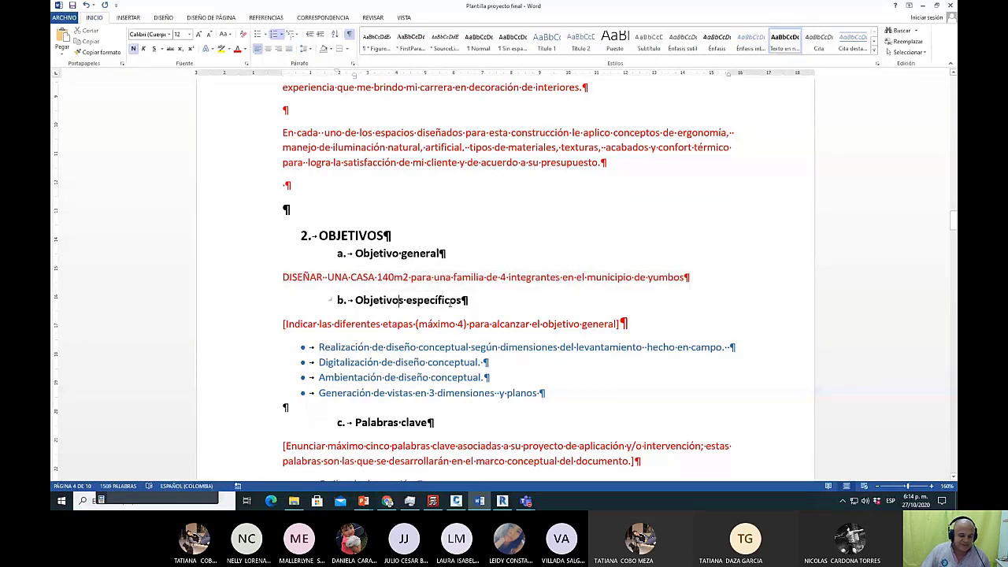
pyautogui.doubleClick(338, 347)
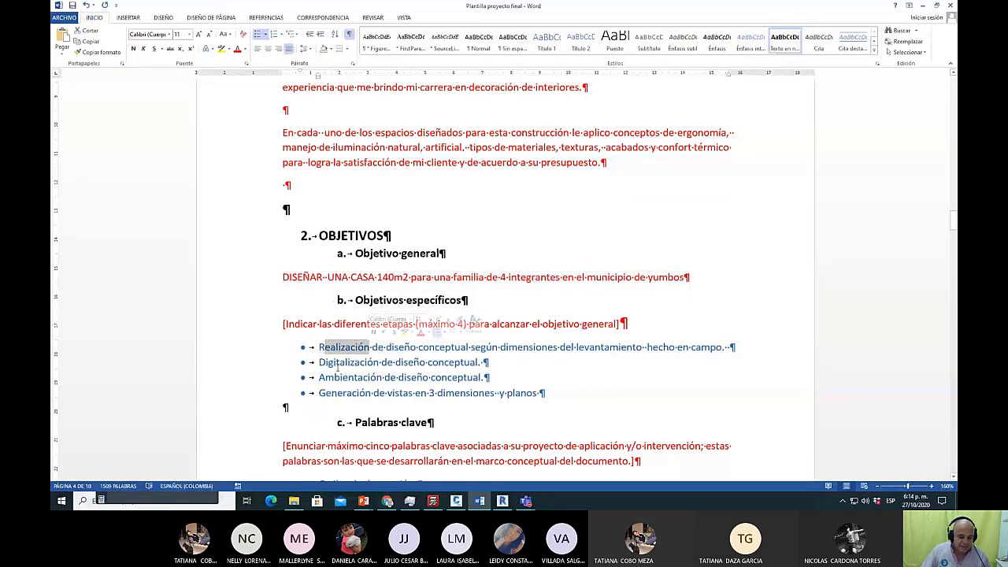
pyautogui.click(340, 362)
pyautogui.press('Down')
pyautogui.press('Down')
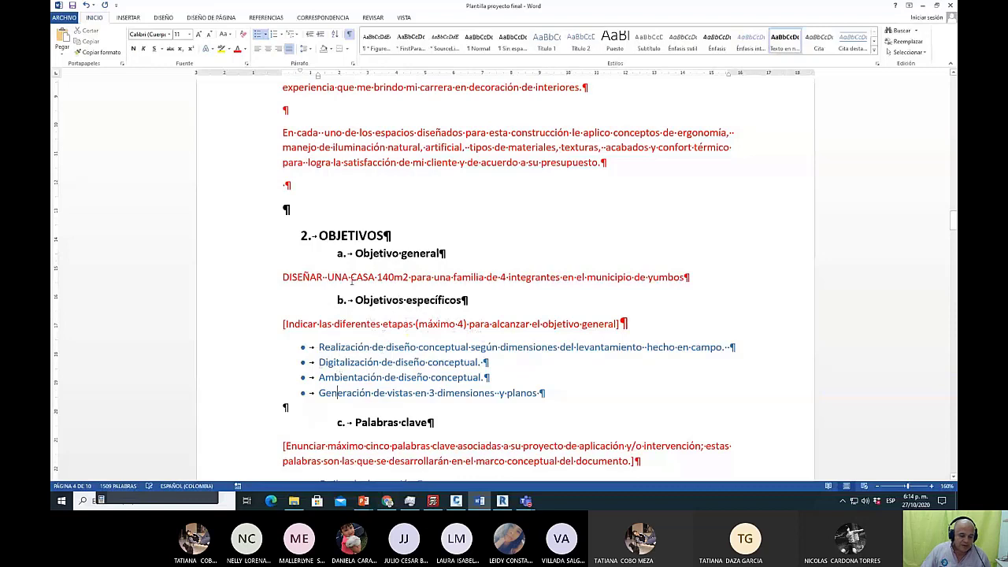
pyautogui.click(352, 277)
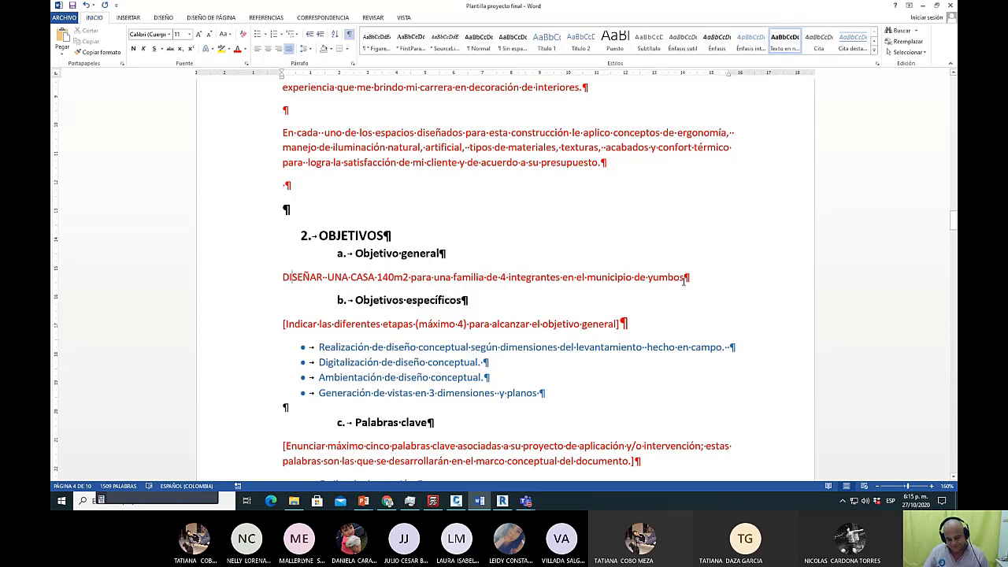
pyautogui.scroll(-1, 551, 280)
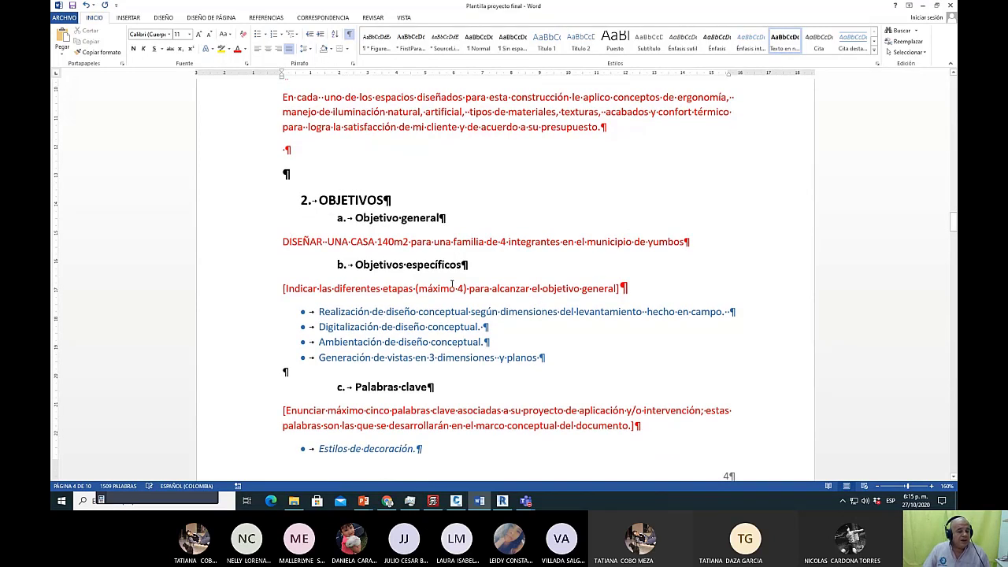
pyautogui.click(399, 252)
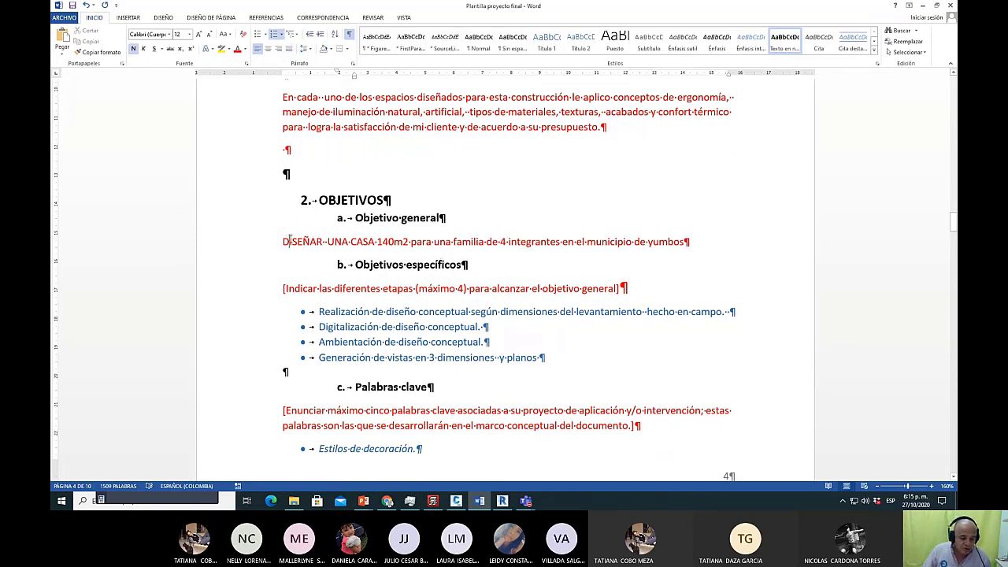
pyautogui.moveTo(283, 242); pyautogui.dragTo(353, 241)
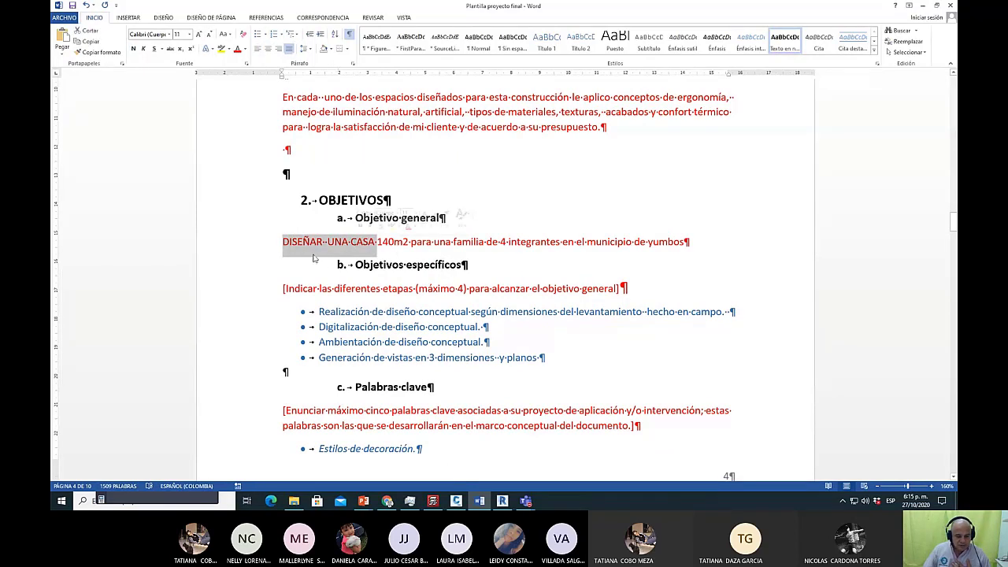
pyautogui.click(389, 313)
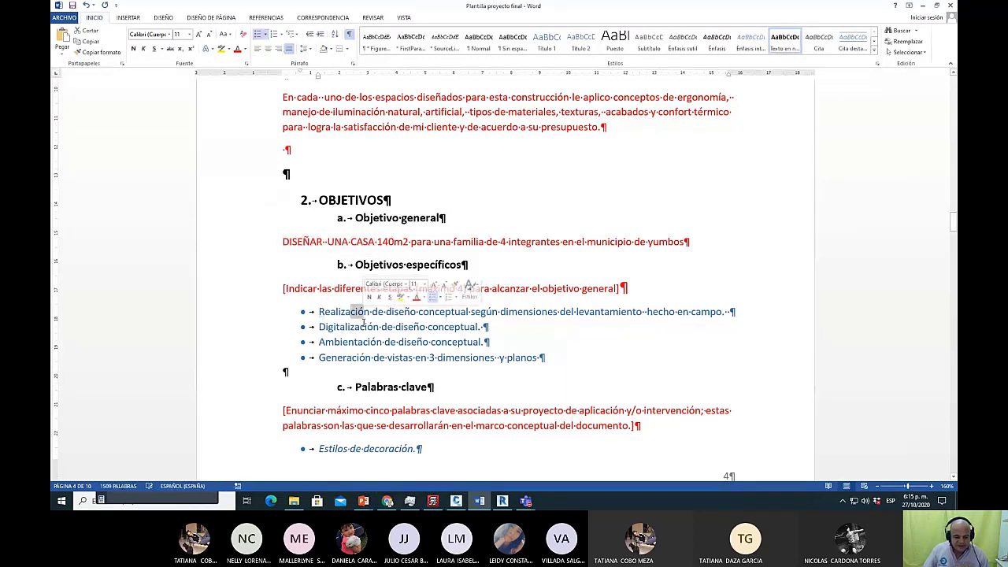
pyautogui.moveTo(283, 242); pyautogui.dragTo(668, 250)
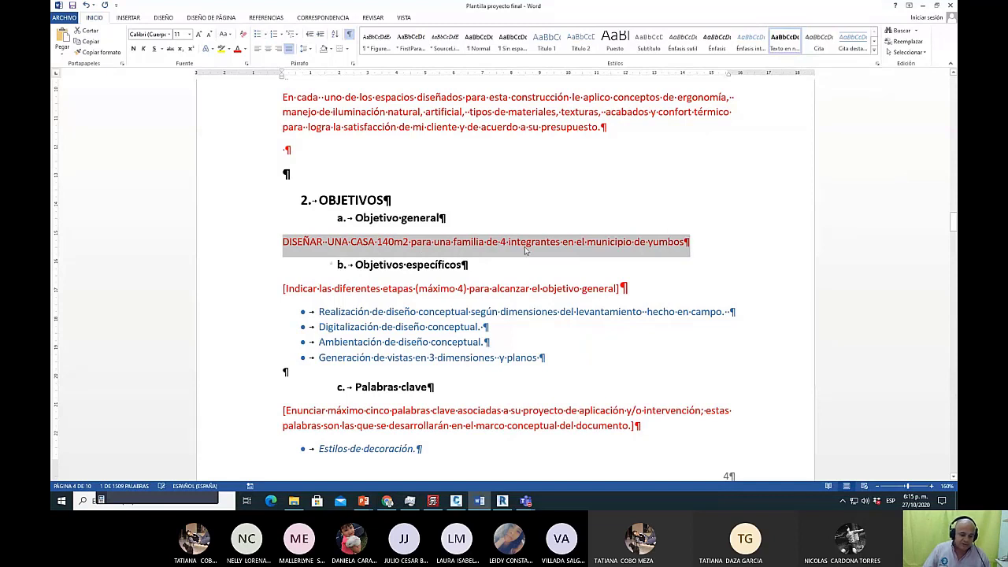
pyautogui.scroll(-1, 455, 213)
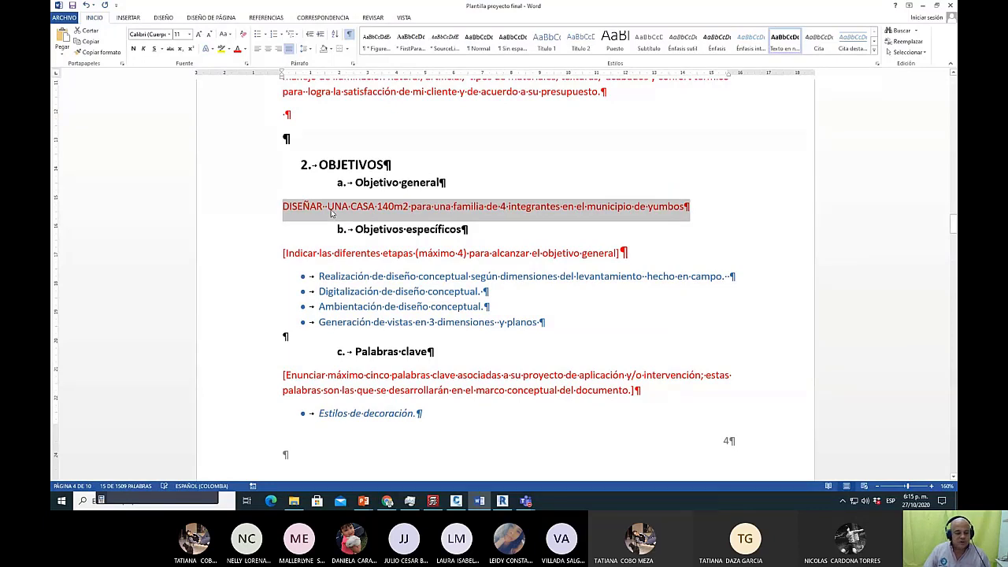
pyautogui.click(336, 280)
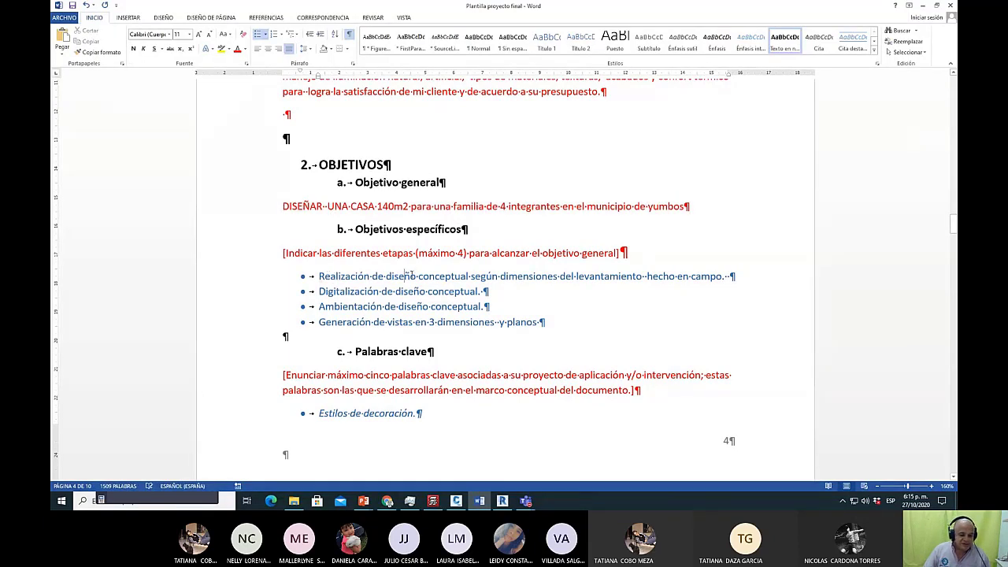
pyautogui.click(451, 276)
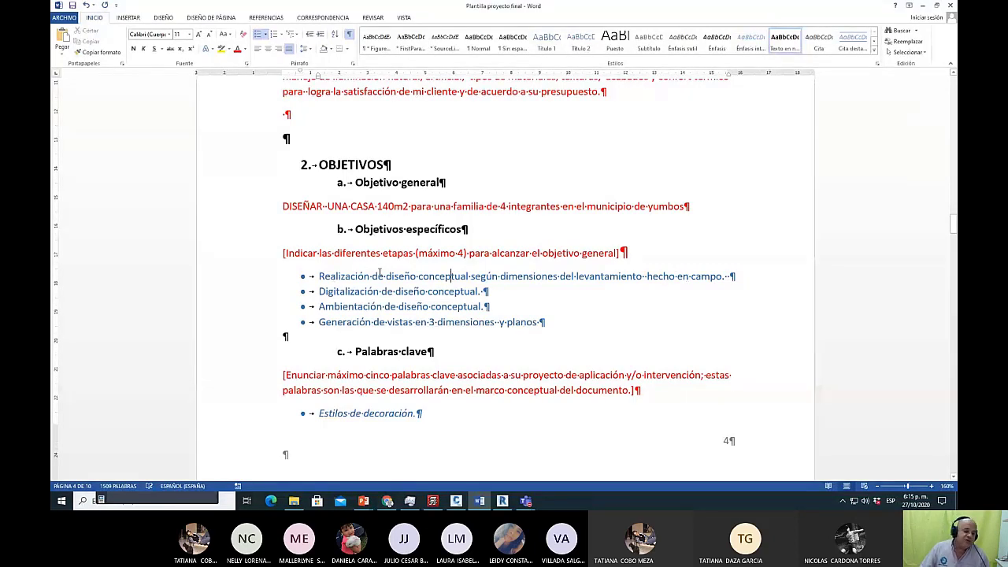
pyautogui.doubleClick(705, 277)
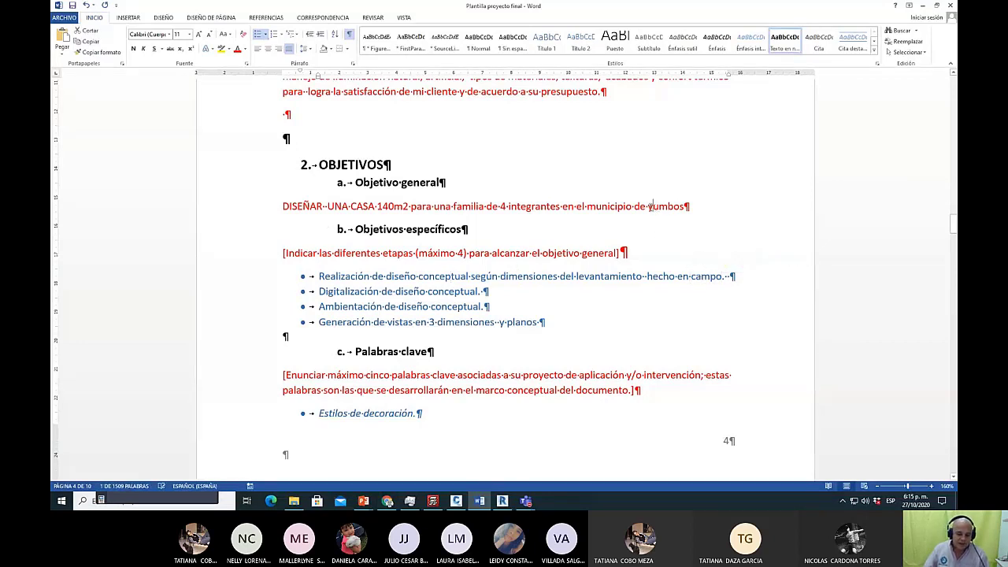
pyautogui.moveTo(685, 207); pyautogui.dragTo(587, 207)
pyautogui.click(285, 336)
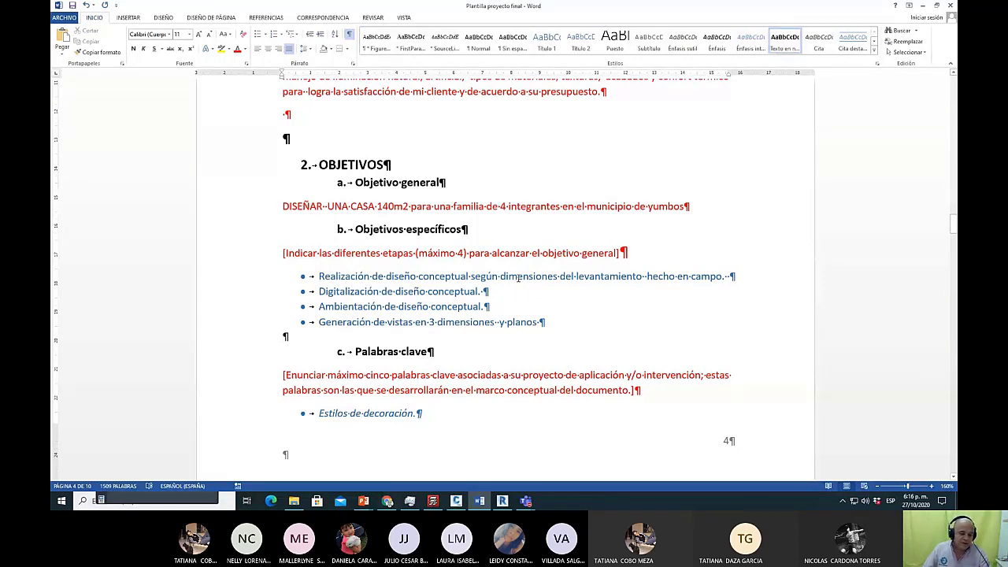
pyautogui.click(455, 291)
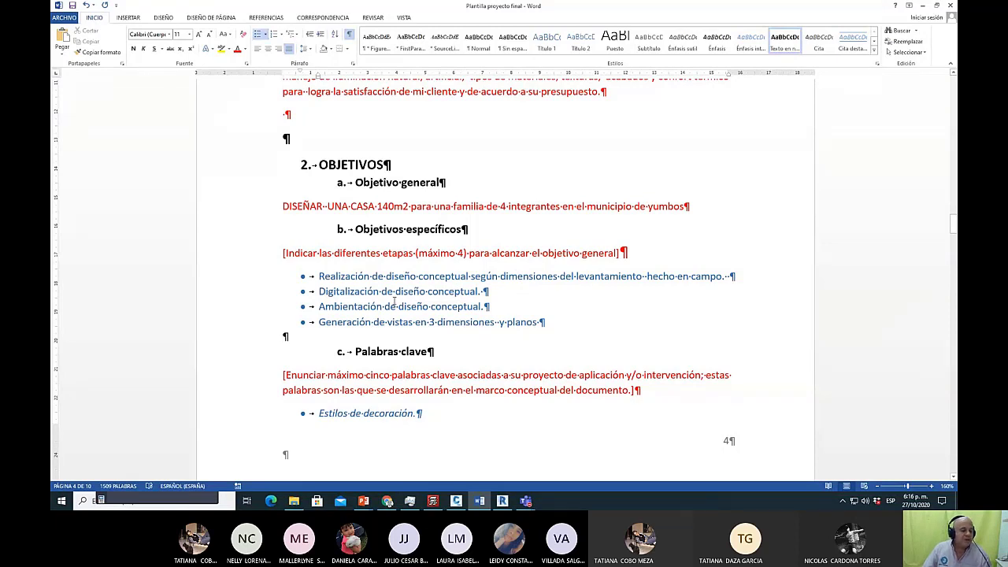
pyautogui.moveTo(319, 307); pyautogui.dragTo(483, 306)
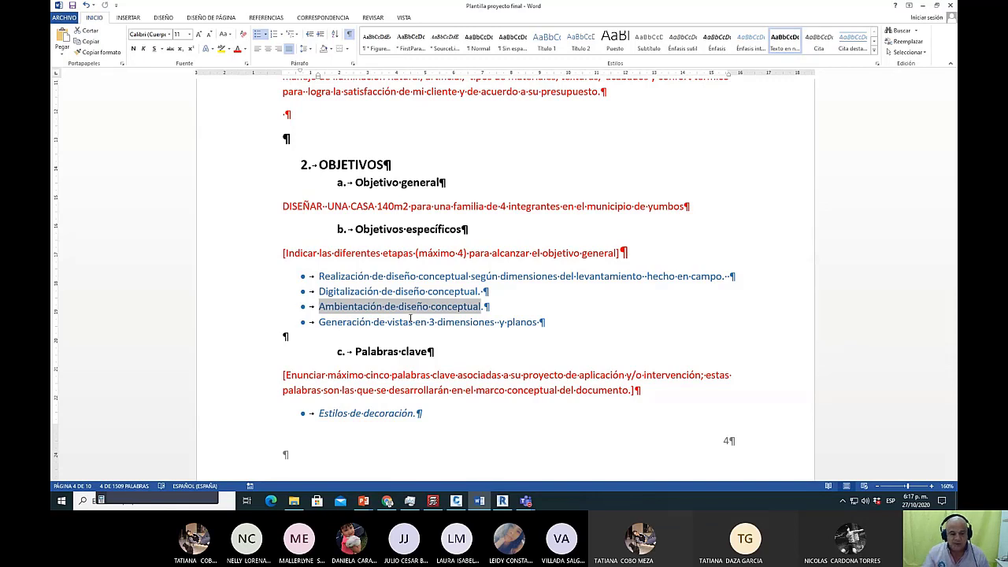
pyautogui.click(515, 307)
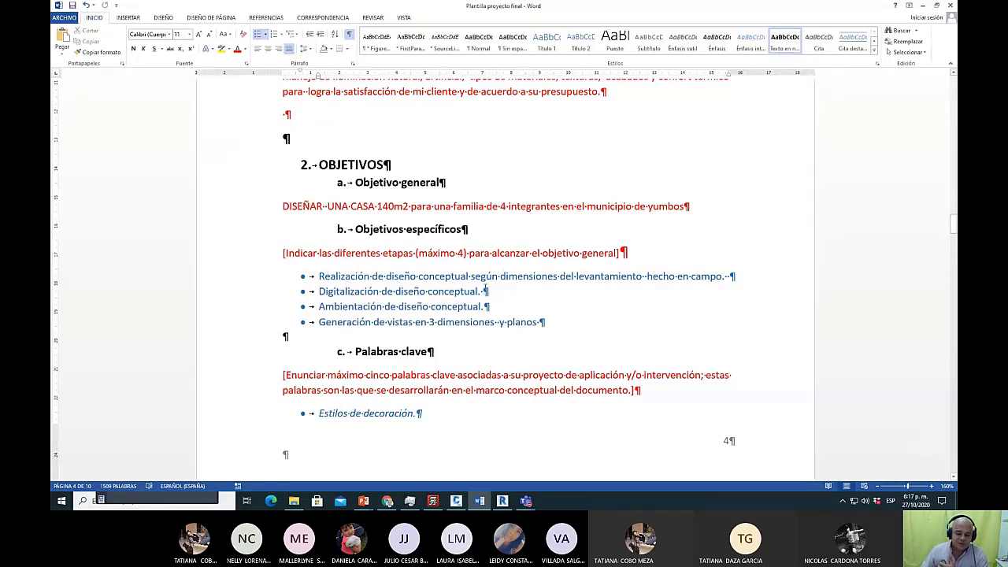
pyautogui.press('BackSpace')
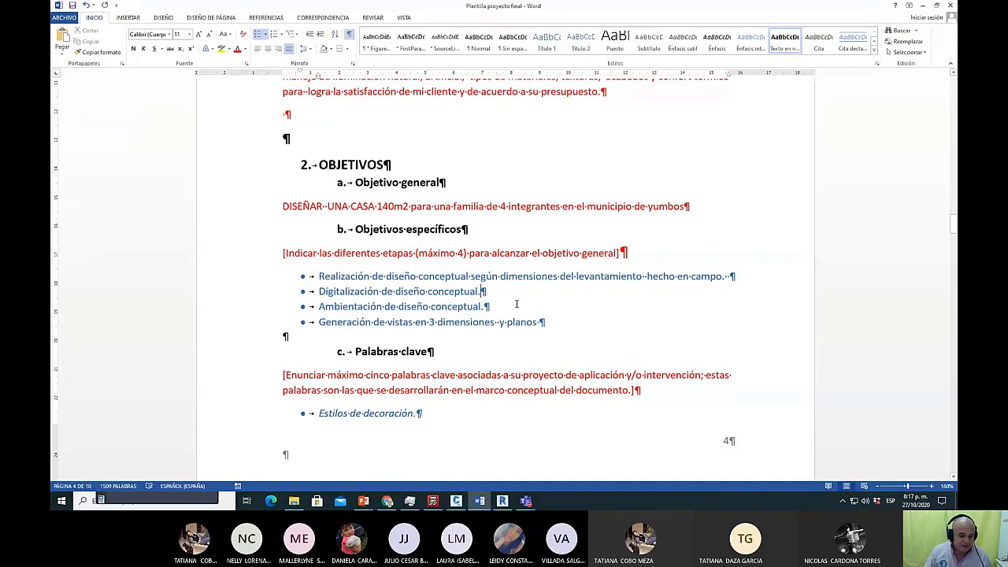
pyautogui.scroll(-2, 514, 301)
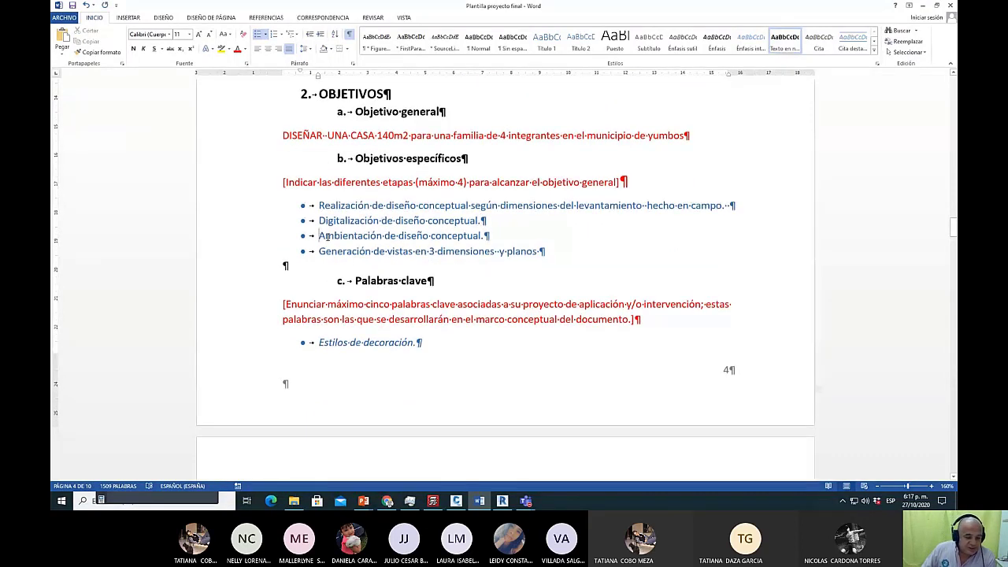
pyautogui.moveTo(320, 236); pyautogui.dragTo(466, 234)
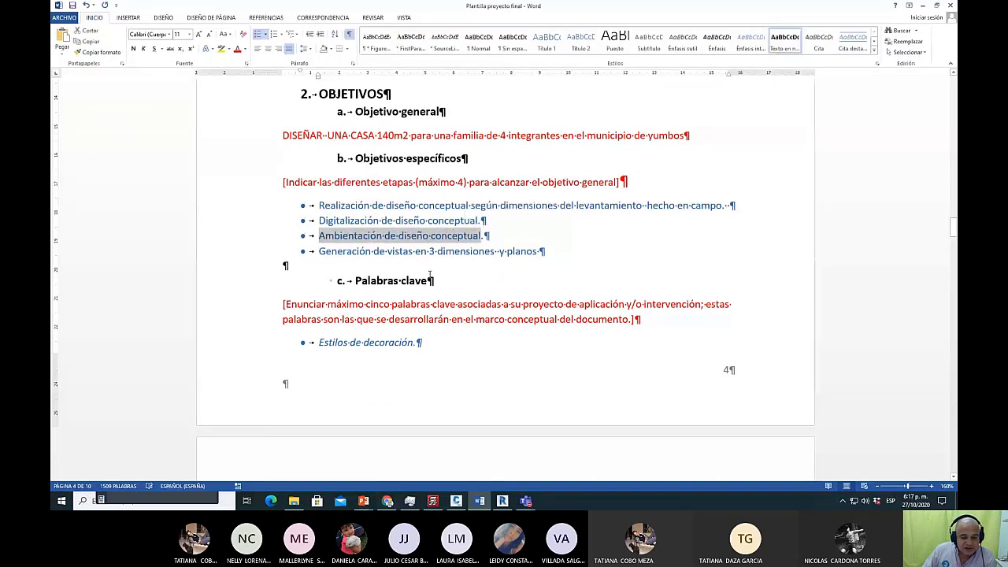
pyautogui.click(397, 267)
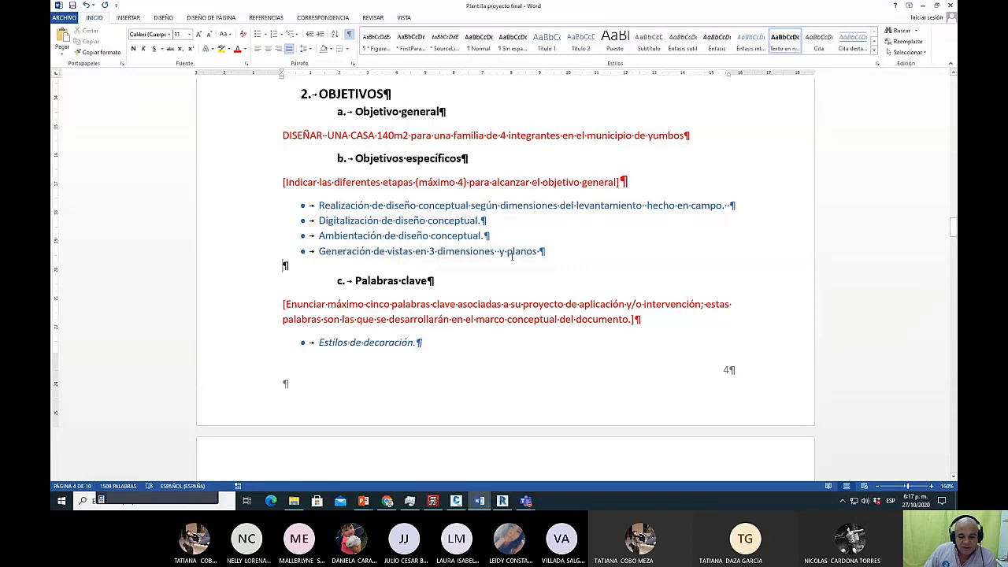
pyautogui.click(316, 206)
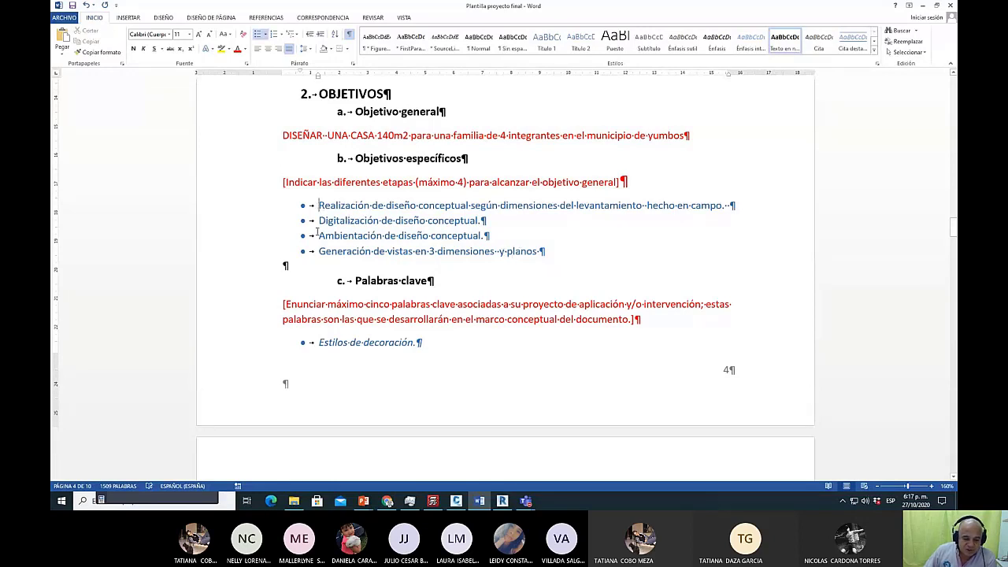
pyautogui.click(319, 251)
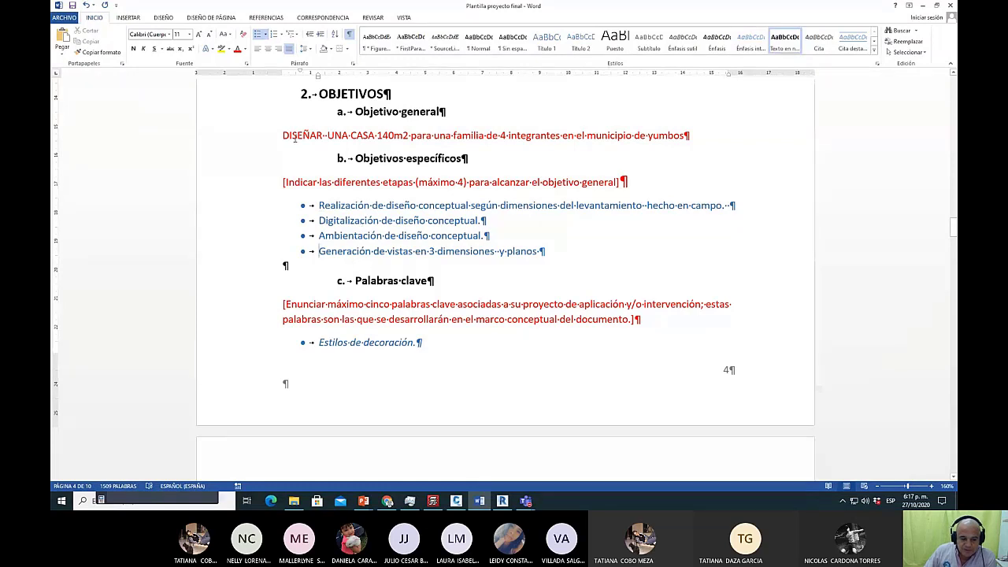
pyautogui.moveTo(283, 136); pyautogui.dragTo(429, 137)
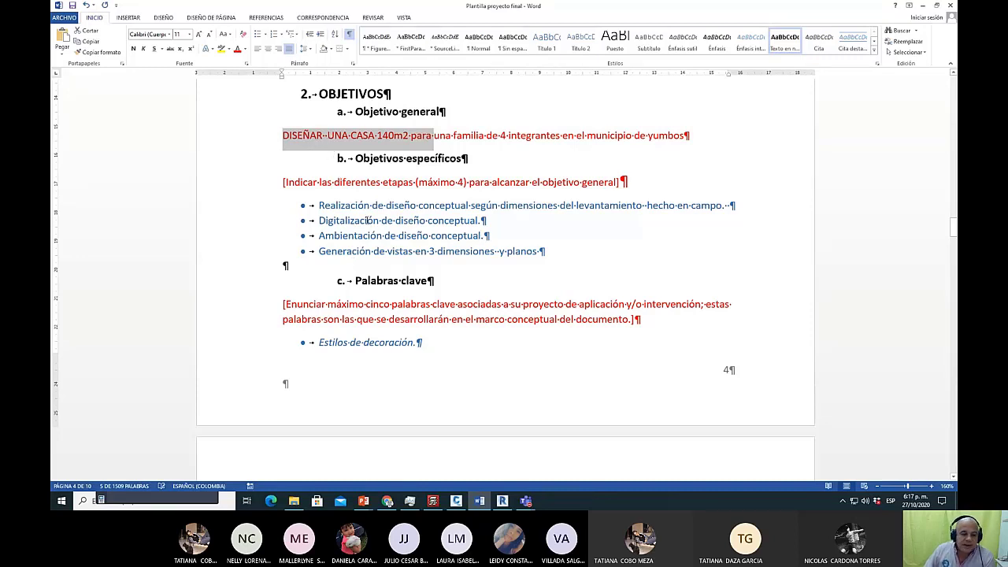
pyautogui.moveTo(418, 182); pyautogui.dragTo(462, 180)
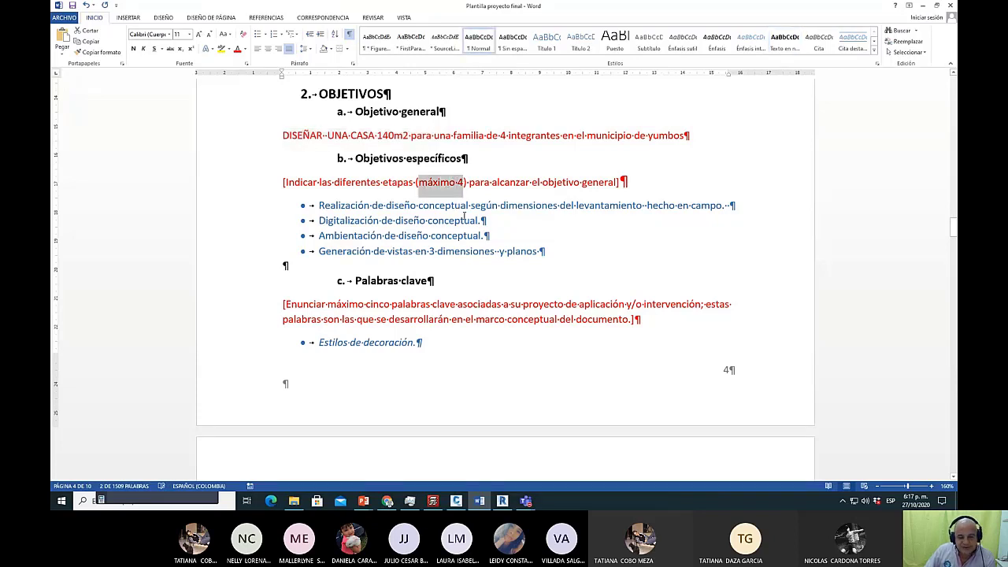
pyautogui.click(551, 253)
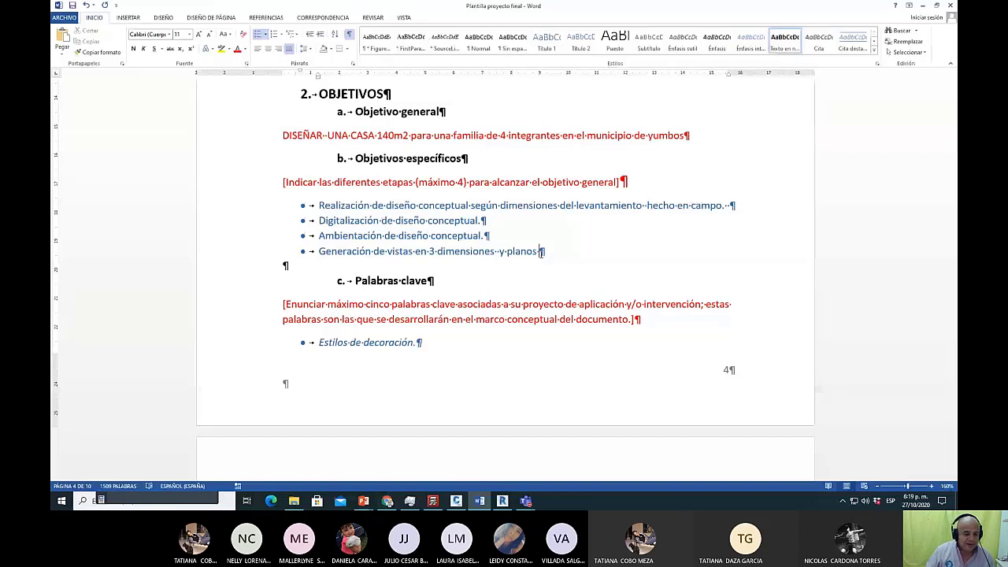
# Add a fifth objective bullet: 'Enacion del modelo BIM para la integración de las especialidades como estr'.
pyautogui.press('Return')
pyautogui.write('Enacion d')
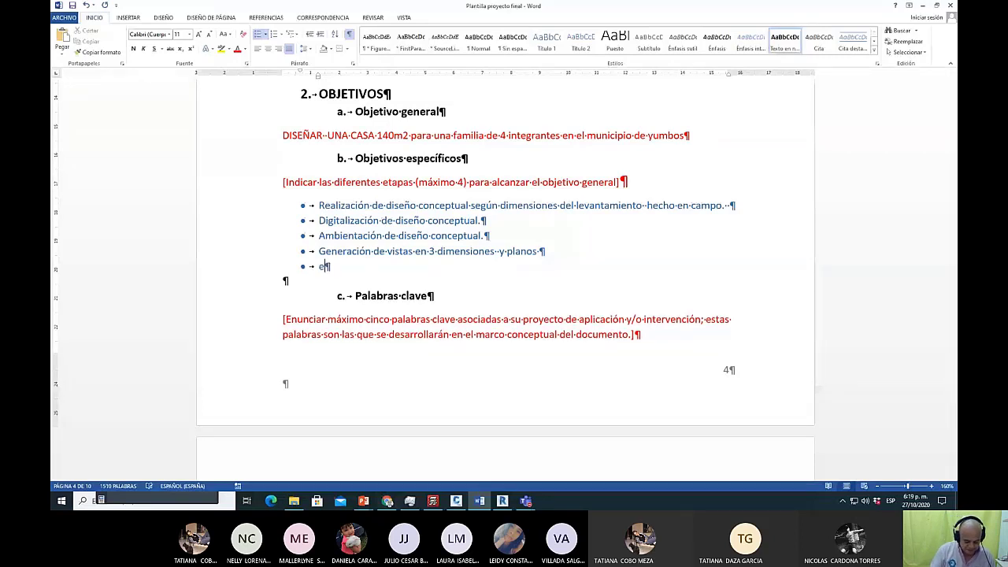
pyautogui.write('el m')
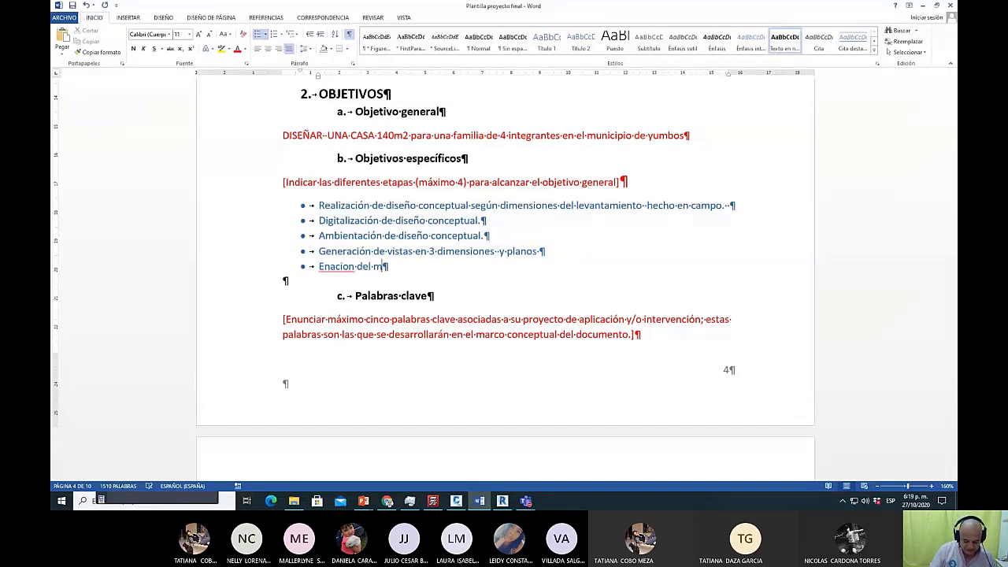
pyautogui.write('ode')
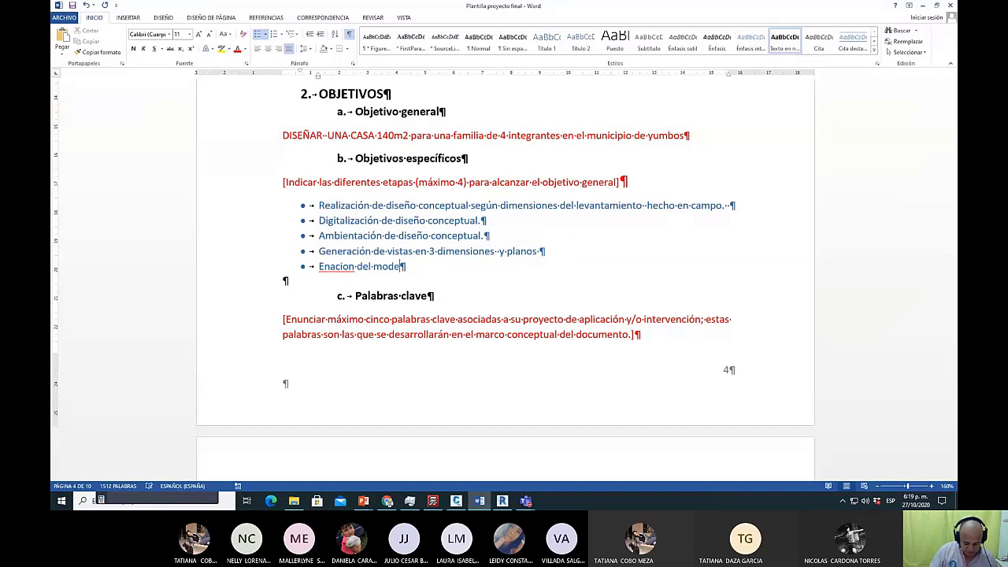
pyautogui.write('lo ')
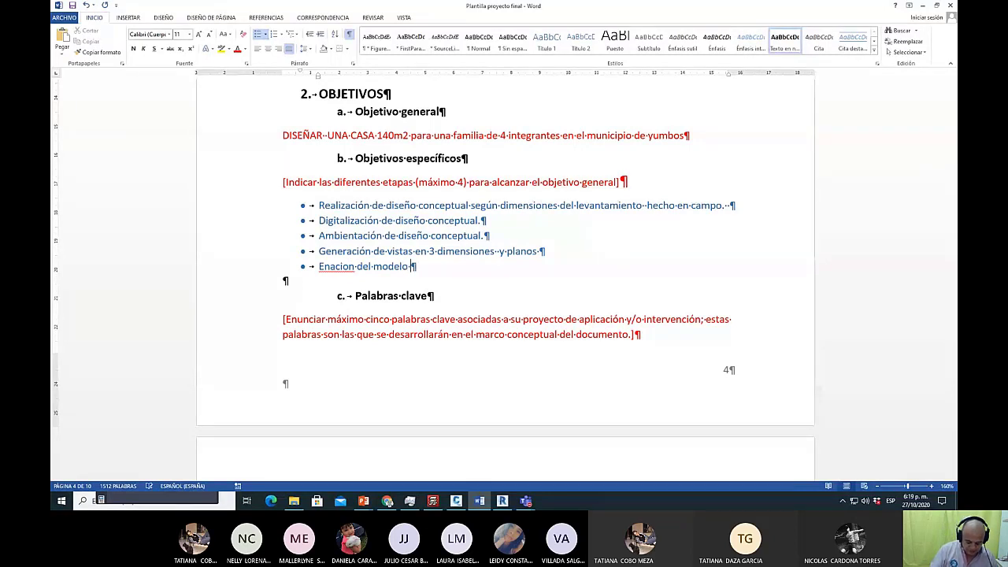
pyautogui.write('BIMpara la int')
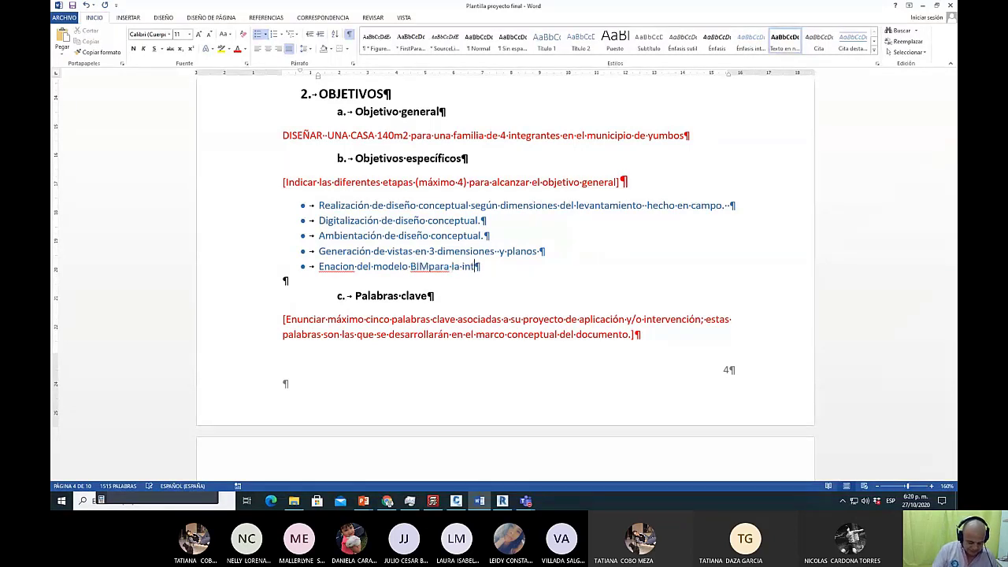
pyautogui.write('egración de c')
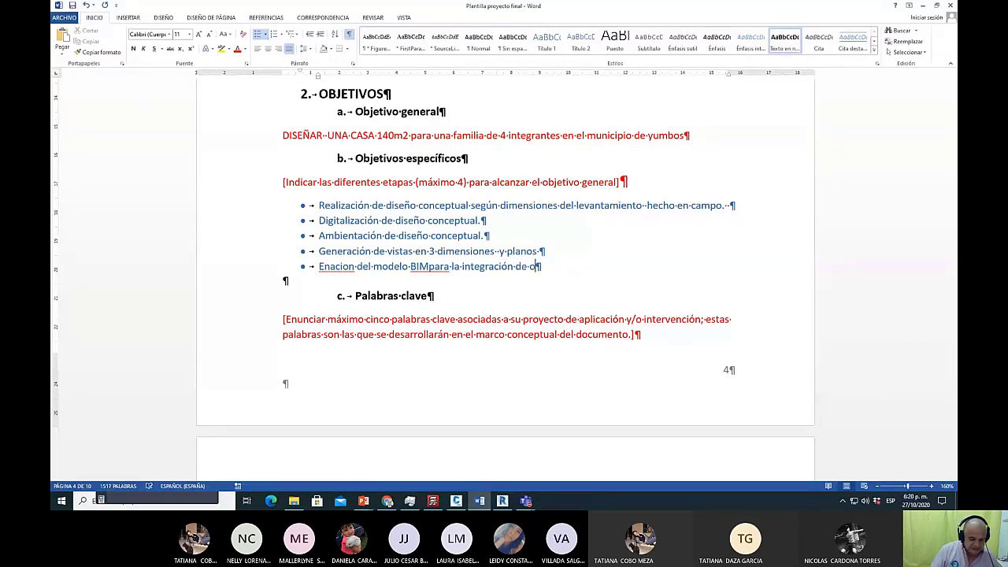
pyautogui.press('BackSpace')
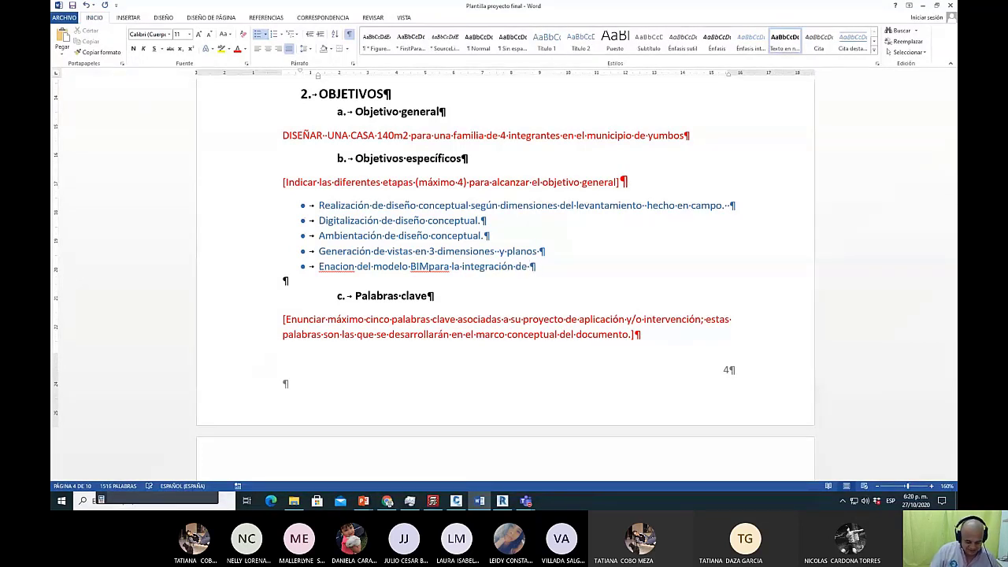
pyautogui.write('las especialidades')
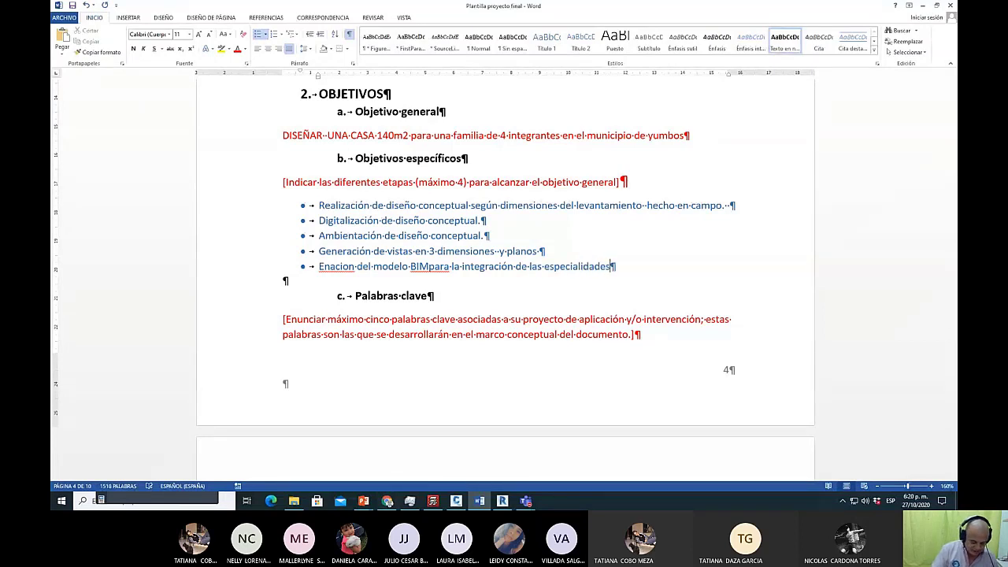
pyautogui.write(' como')
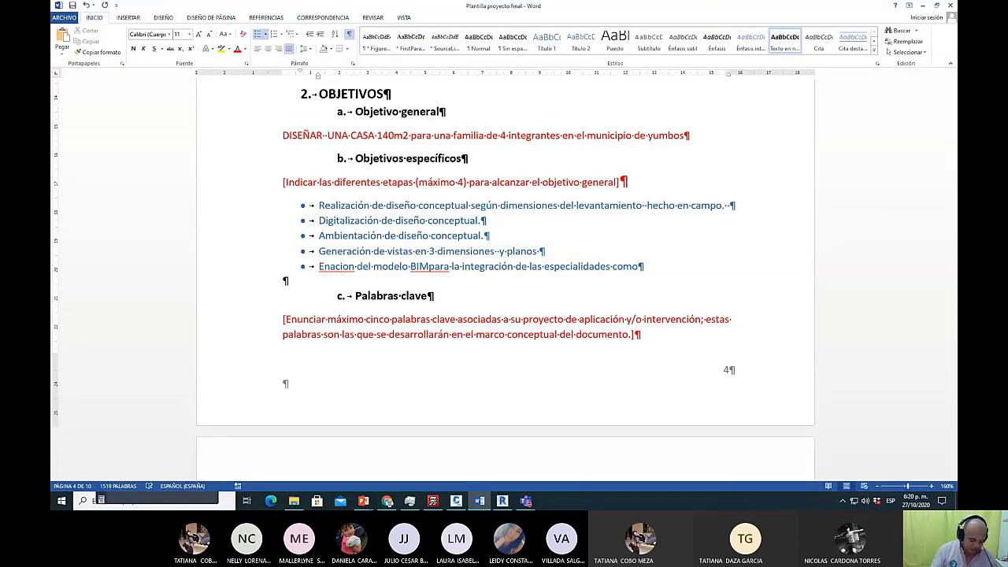
pyautogui.write('estro')
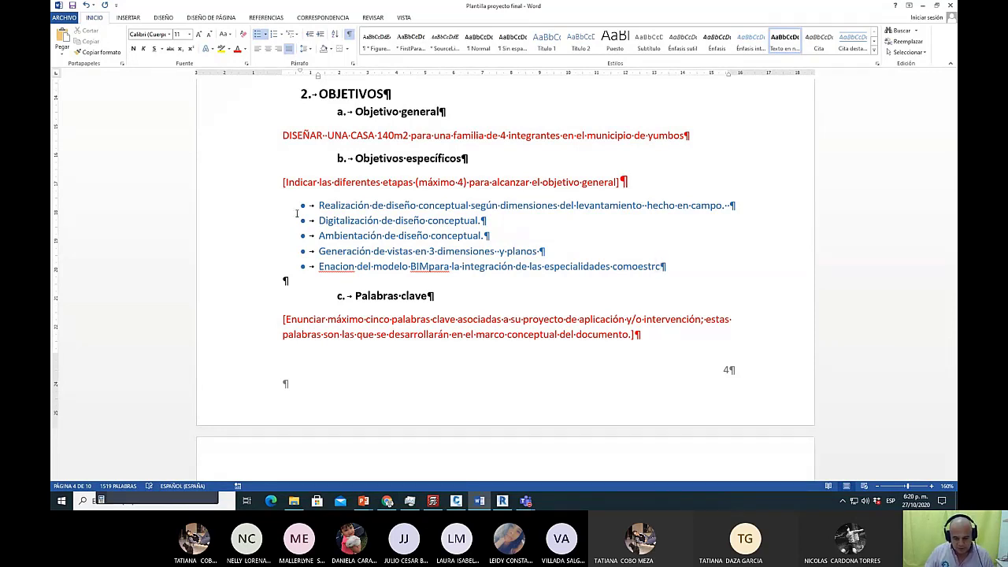
pyautogui.press('Left')
pyautogui.press('Left')
pyautogui.press('Left')
pyautogui.press('Left')
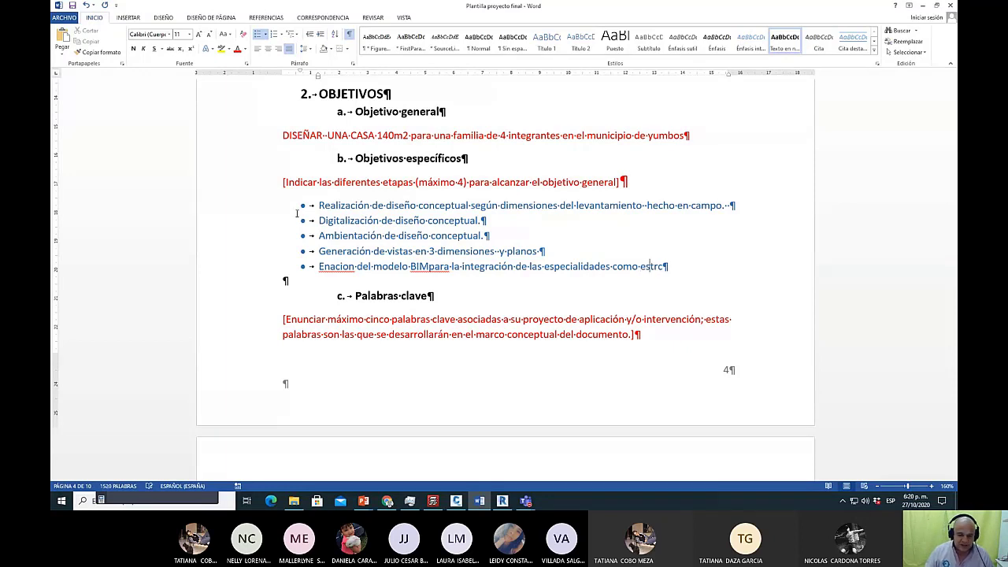
# Correct the bullet's first word Enacion to Generación using the spelling suggestion.
pyautogui.click(330, 266)
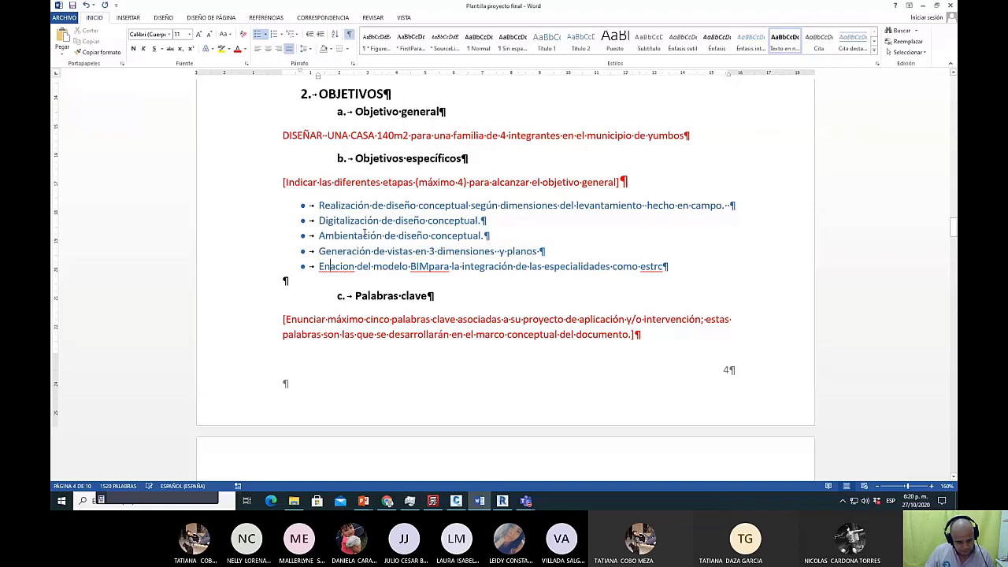
pyautogui.press('Left')
pyautogui.press('Left')
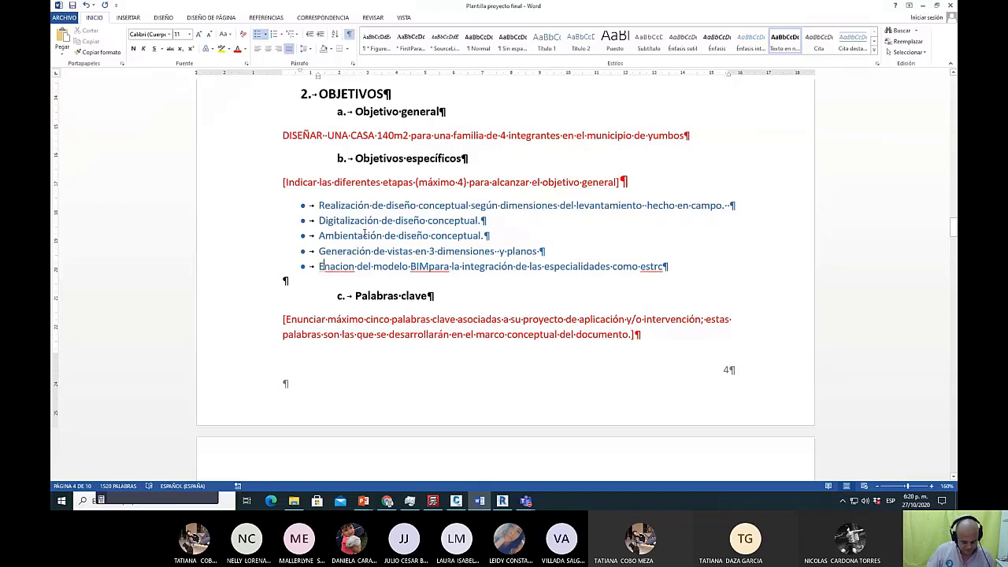
pyautogui.press('Delete')
pyautogui.write('Ge')
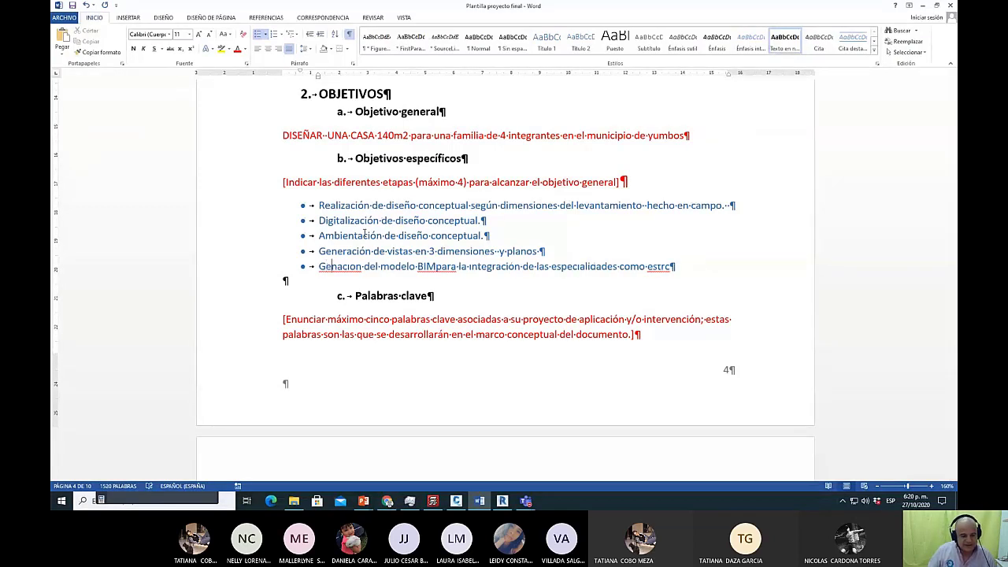
pyautogui.press('Right')
pyautogui.press('Right')
pyautogui.write('ra')
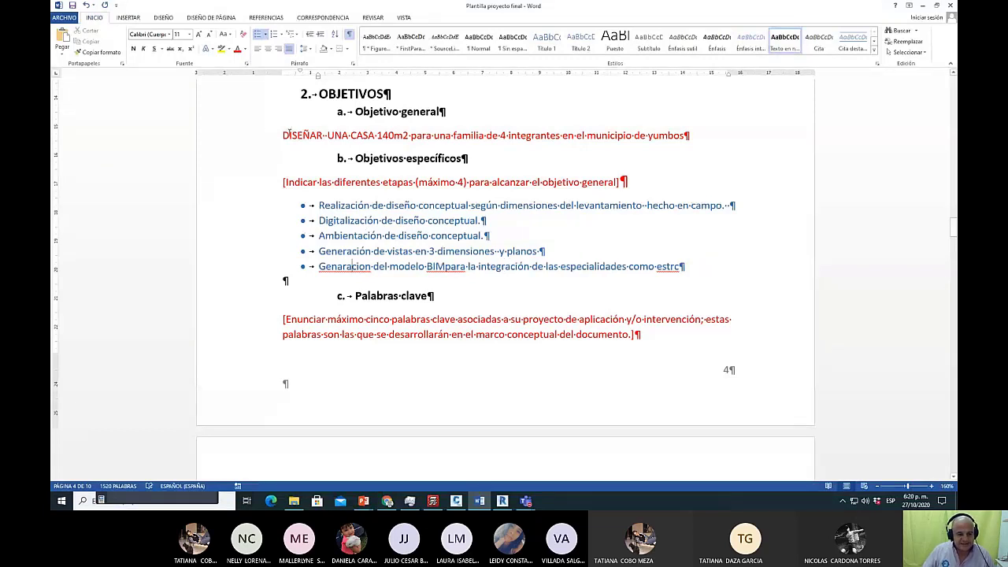
pyautogui.moveTo(319, 268); pyautogui.dragTo(370, 276)
pyautogui.rightClick(370, 272)
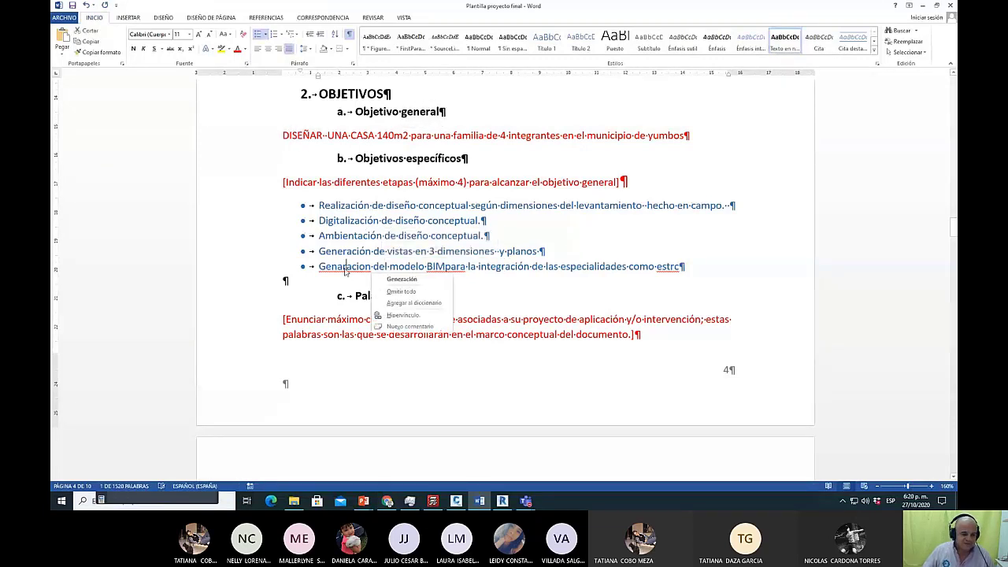
pyautogui.click(392, 281)
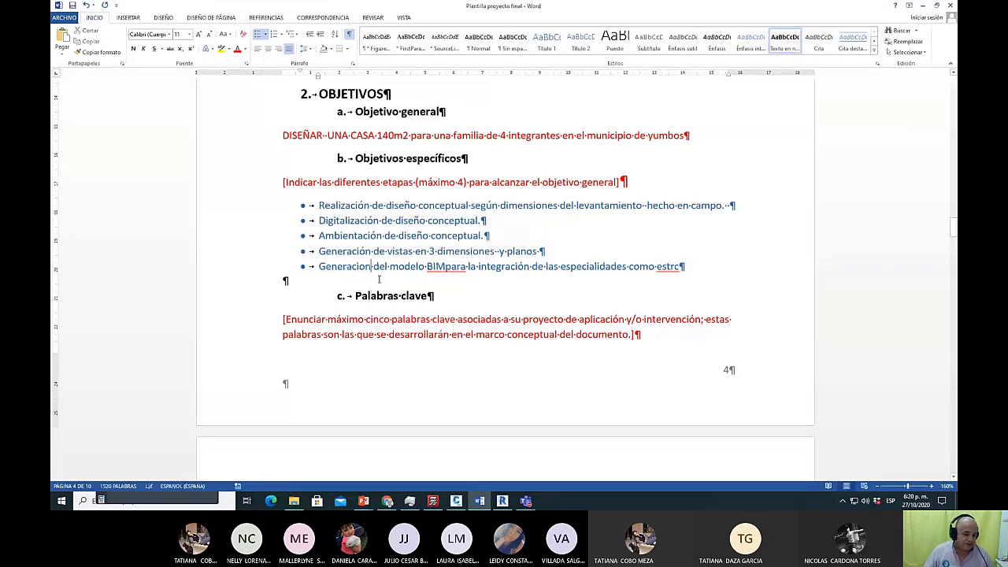
pyautogui.press('Right')
pyautogui.press('Right')
pyautogui.press('Right')
pyautogui.press('Right')
pyautogui.press('Right')
pyautogui.press('Right')
pyautogui.press('Right')
pyautogui.press('Right')
pyautogui.press('Right')
pyautogui.press('Right')
pyautogui.press('Right')
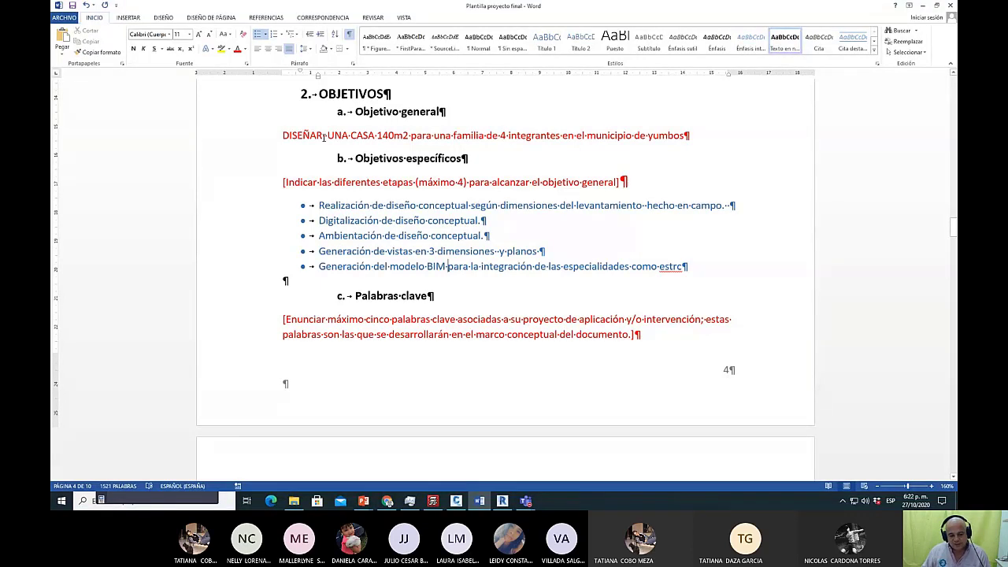
pyautogui.click(284, 135)
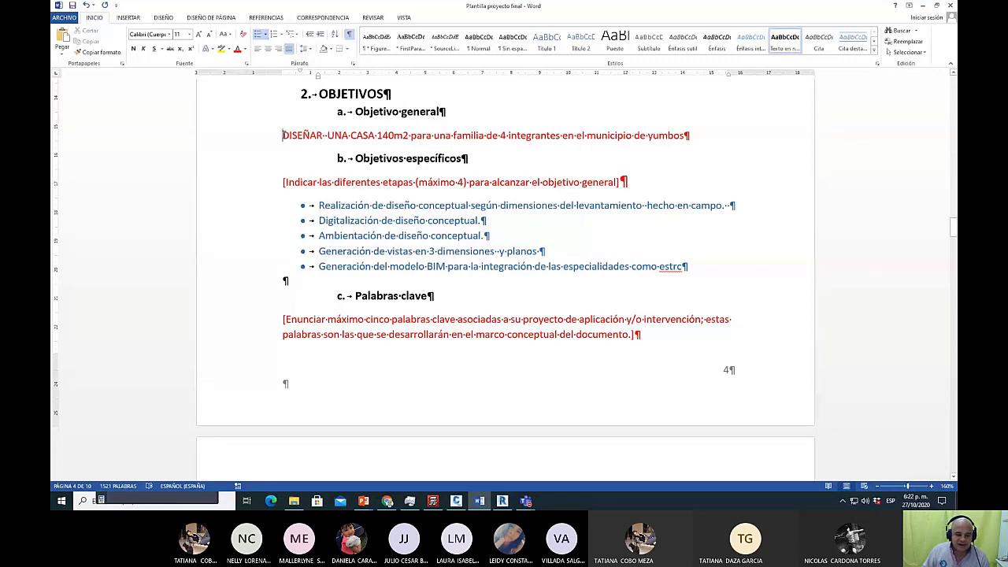
pyautogui.doubleClick(283, 135)
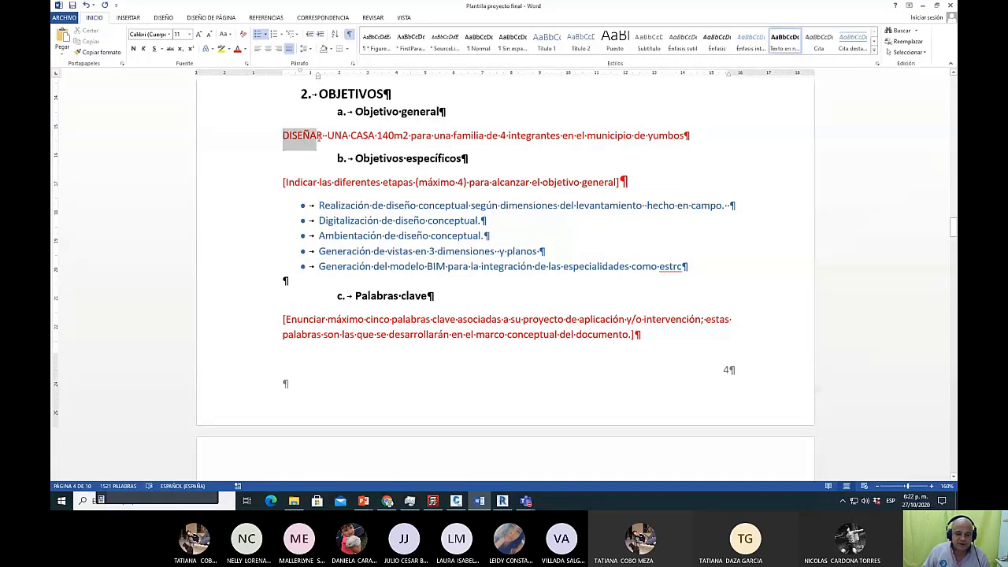
pyautogui.click(320, 143)
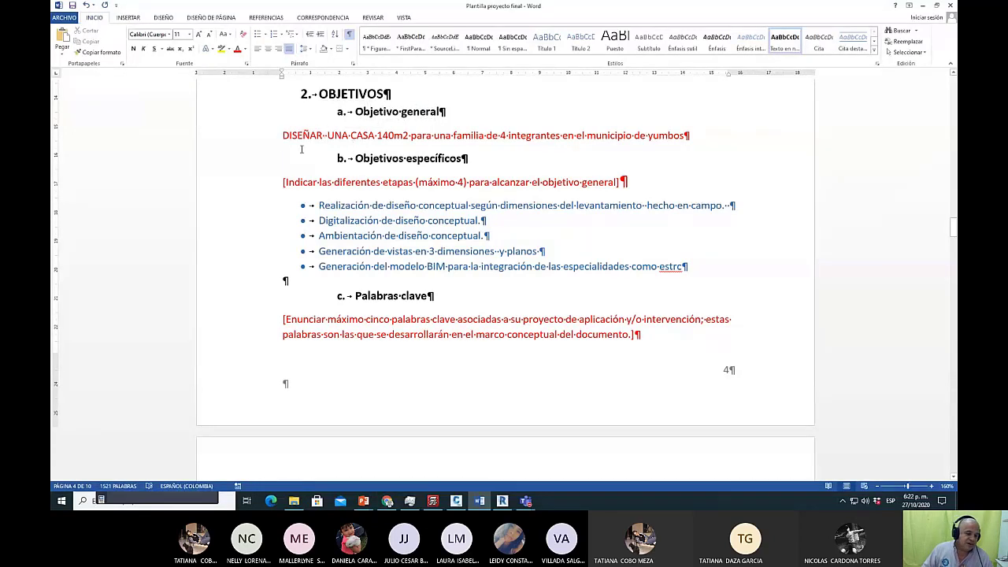
pyautogui.moveTo(284, 137); pyautogui.dragTo(323, 148)
pyautogui.click(328, 134)
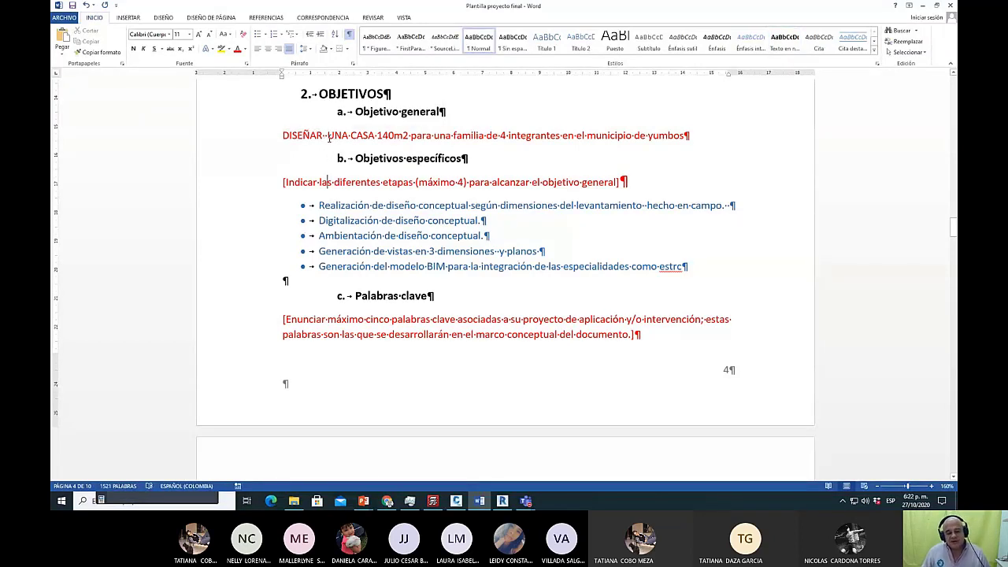
pyautogui.press('Down')
pyautogui.press('Down')
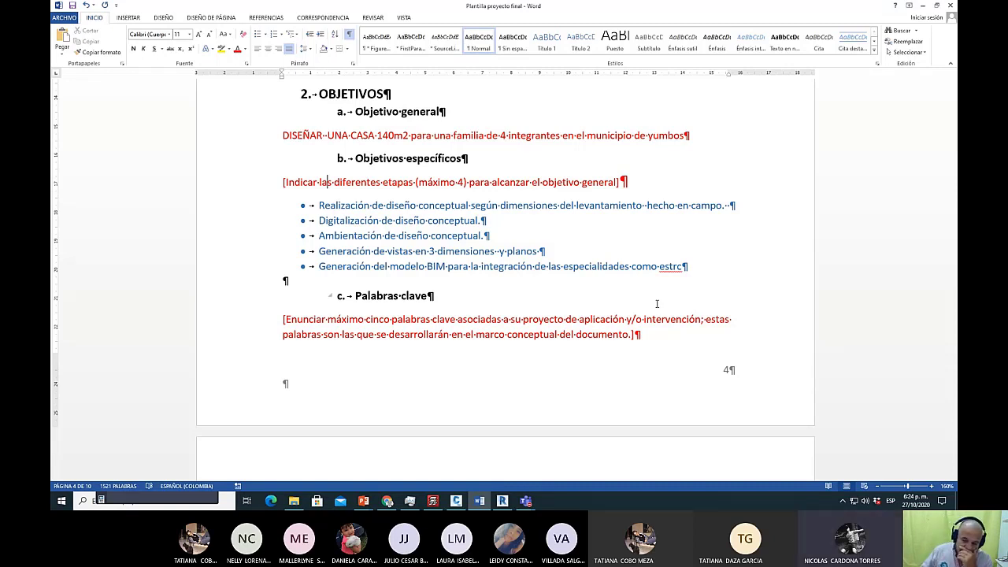
# Complete the truncated estrc as estructura at the end of the fifth objective.
pyautogui.click(679, 266)
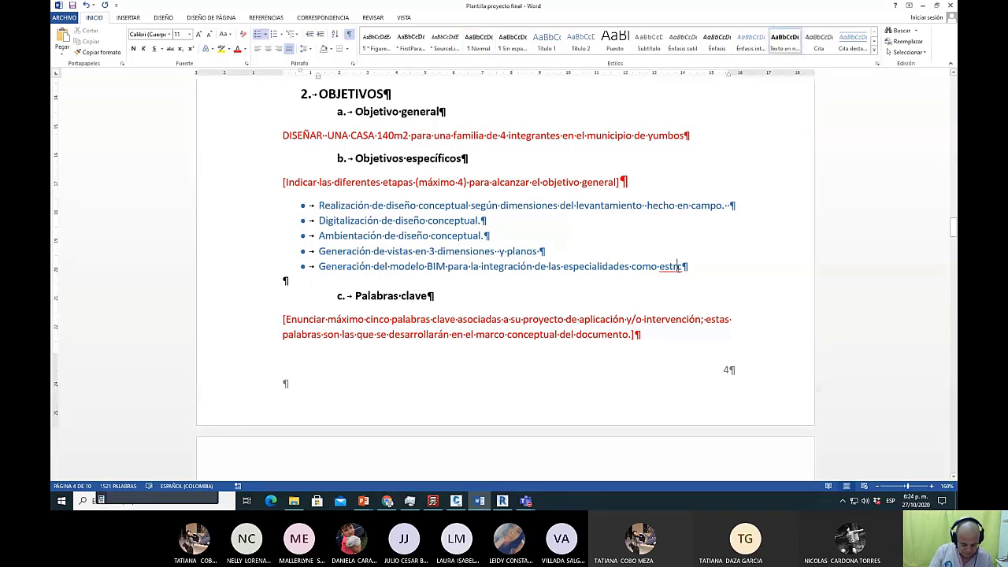
pyautogui.press('Delete')
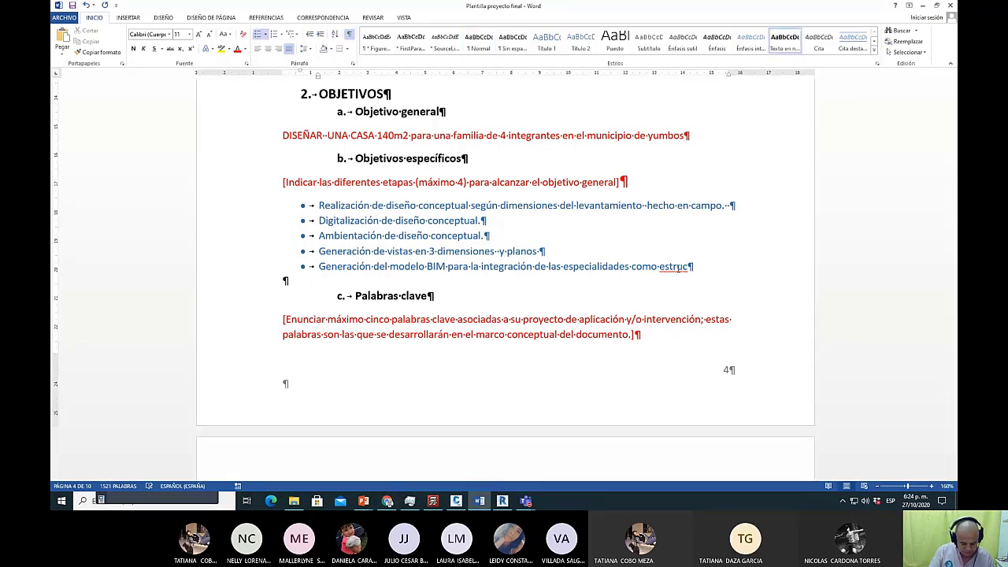
pyautogui.write('uctura')
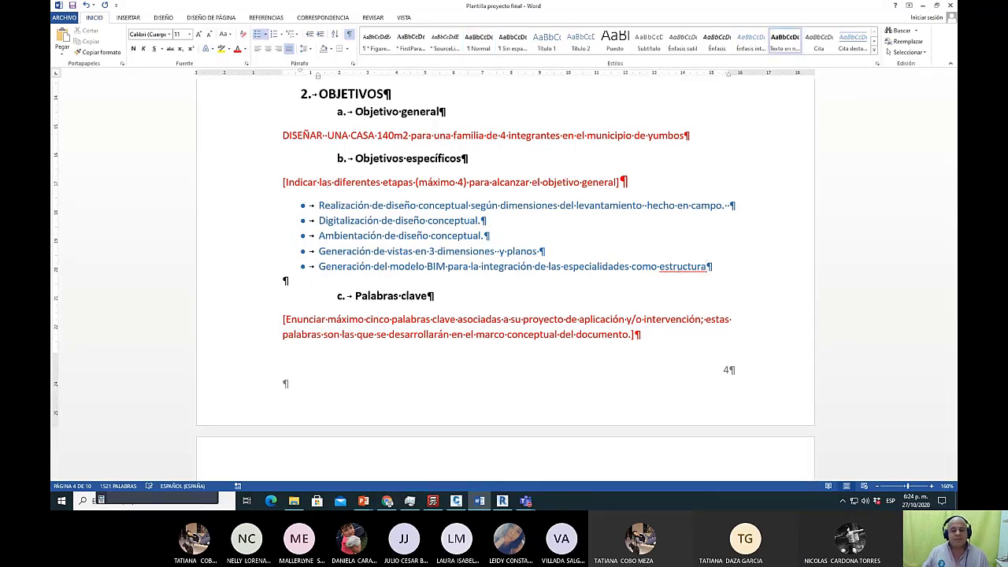
pyautogui.rightClick(670, 267)
pyautogui.click(653, 288)
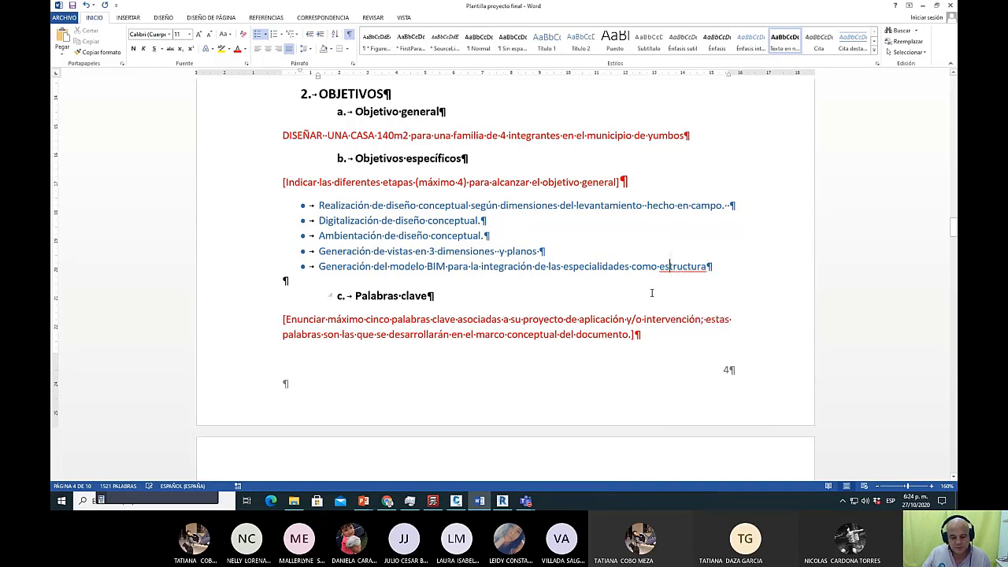
pyautogui.scroll(-1, 441, 313)
pyautogui.scroll(-2, 442, 313)
pyautogui.scroll(2, 442, 311)
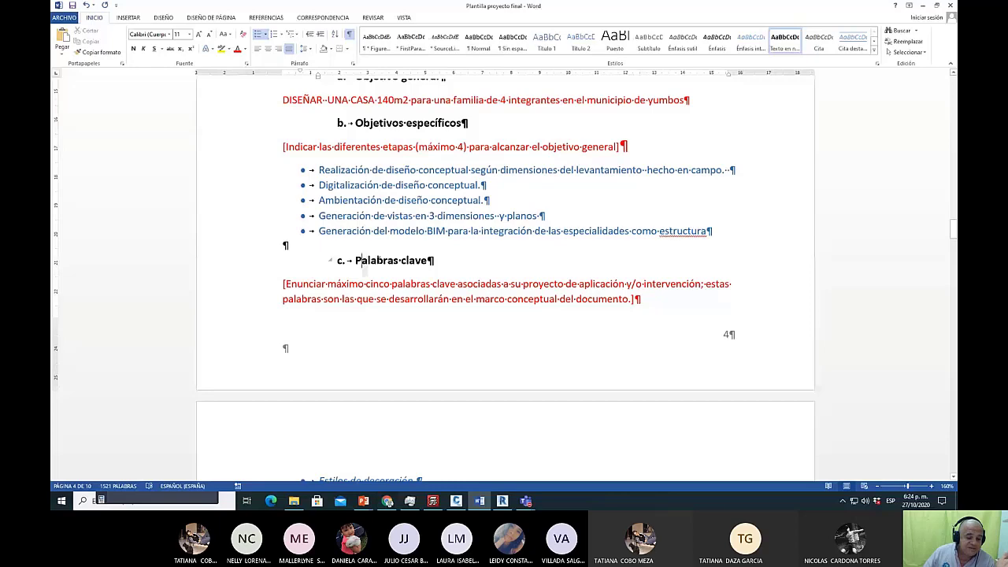
# Delete the empty paragraphs between the keyword bullets and MARCO CONCEPTUAL.
pyautogui.moveTo(355, 260); pyautogui.dragTo(433, 261)
pyautogui.scroll(-3, 428, 287)
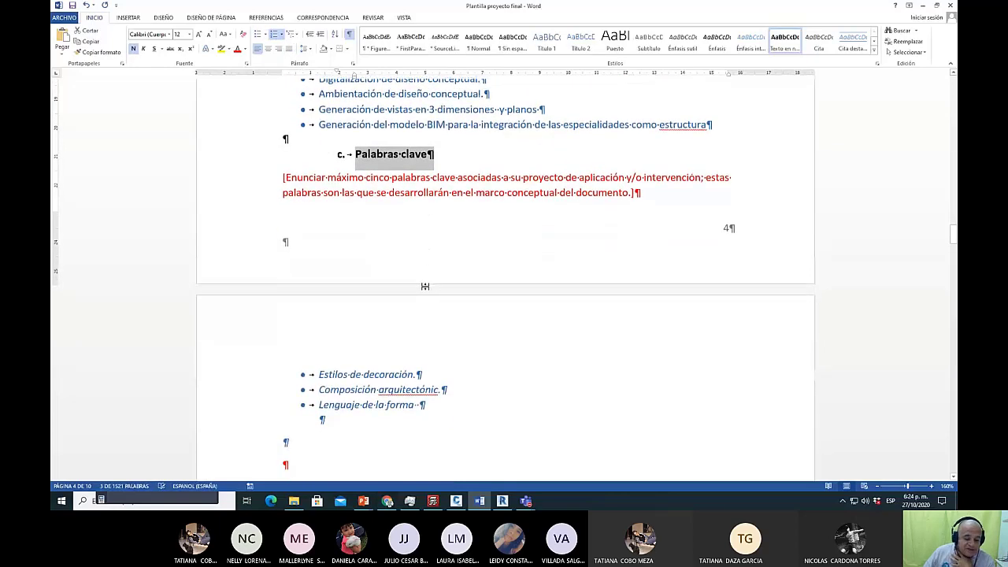
pyautogui.scroll(-4, 425, 288)
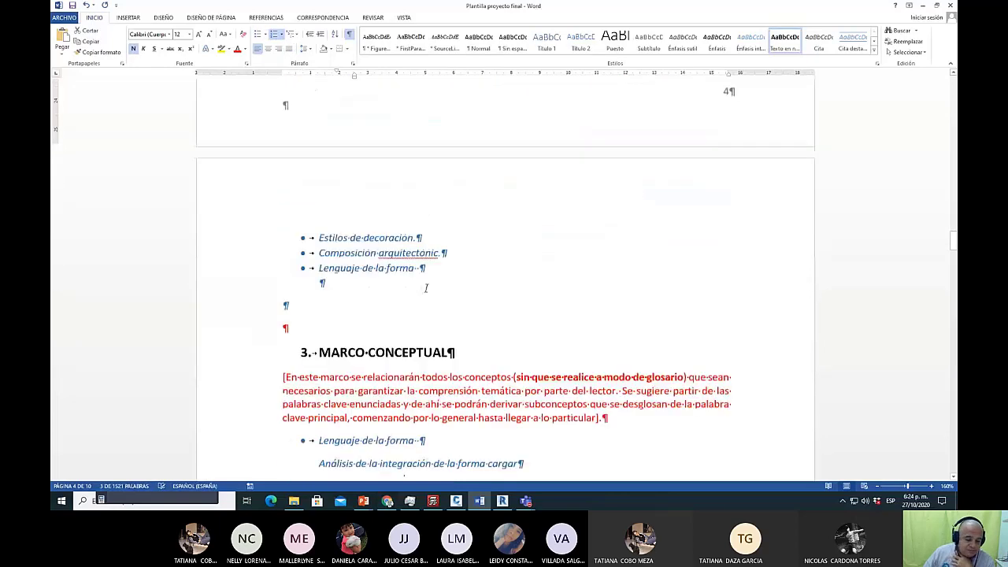
pyautogui.click(253, 287)
pyautogui.press('Delete')
pyautogui.press('Delete')
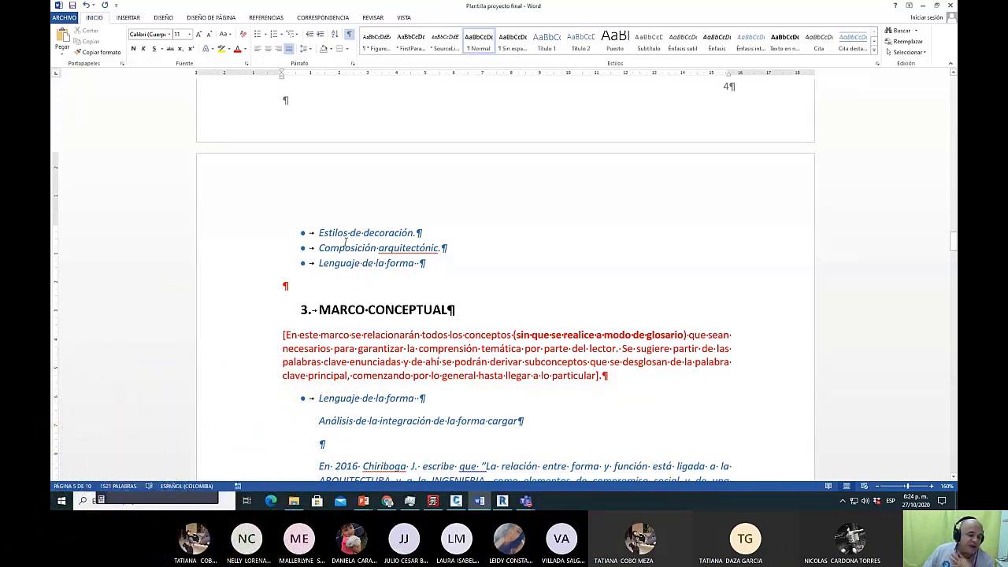
# Correct arquitectónic to arquitectónica in the second keyword bullet.
pyautogui.moveTo(318, 233); pyautogui.dragTo(395, 234)
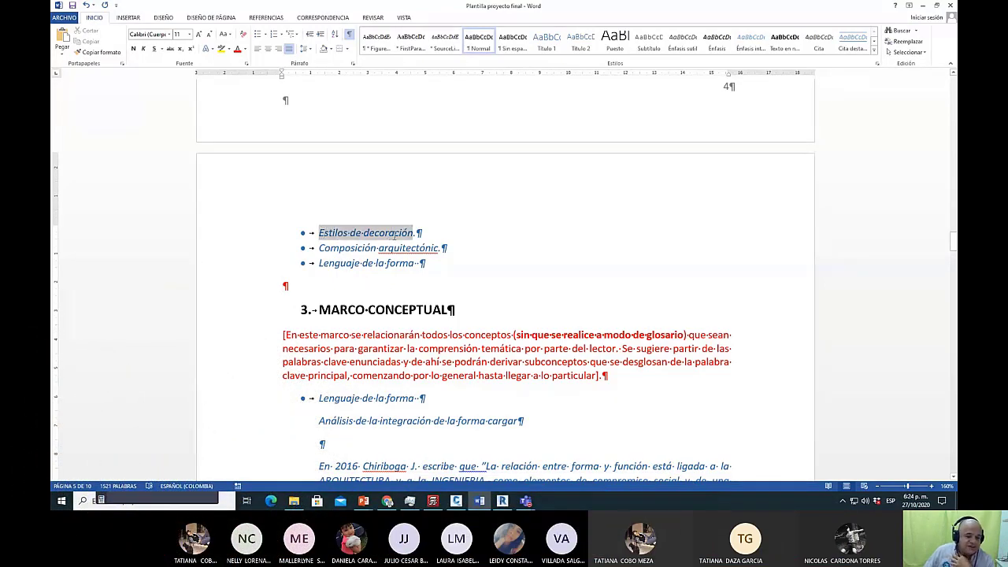
pyautogui.click(331, 248)
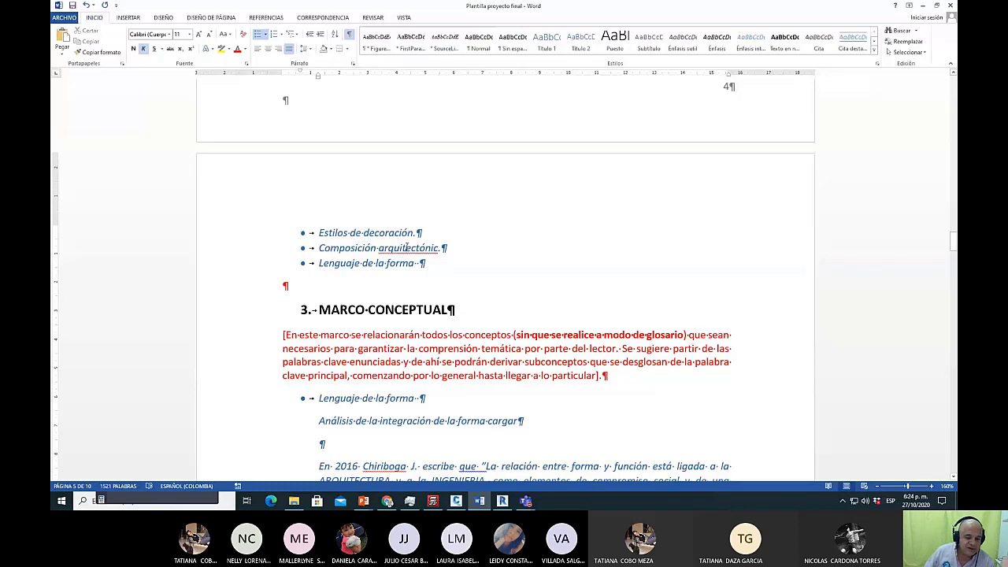
pyautogui.rightClick(435, 251)
pyautogui.click(463, 267)
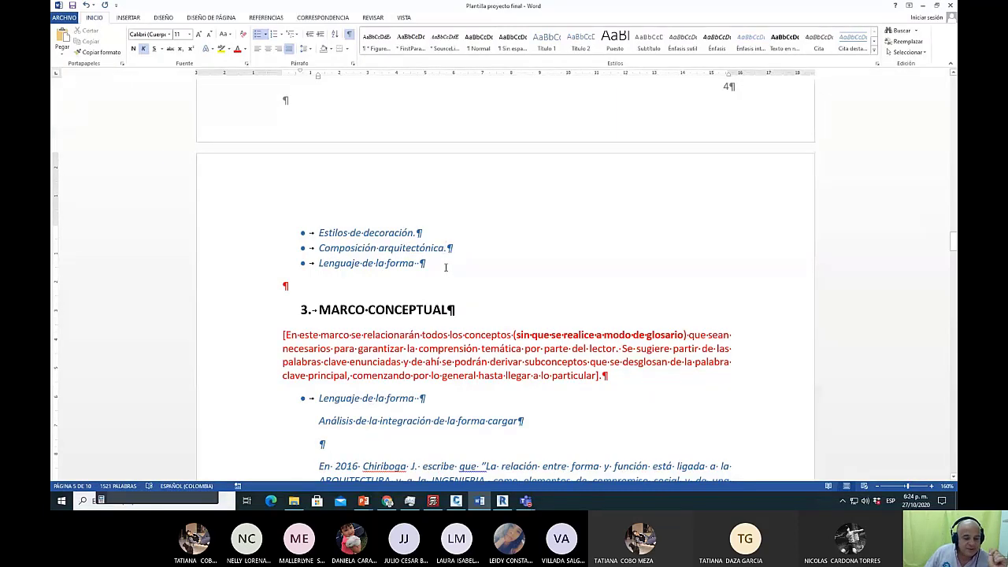
pyautogui.scroll(-3, 445, 268)
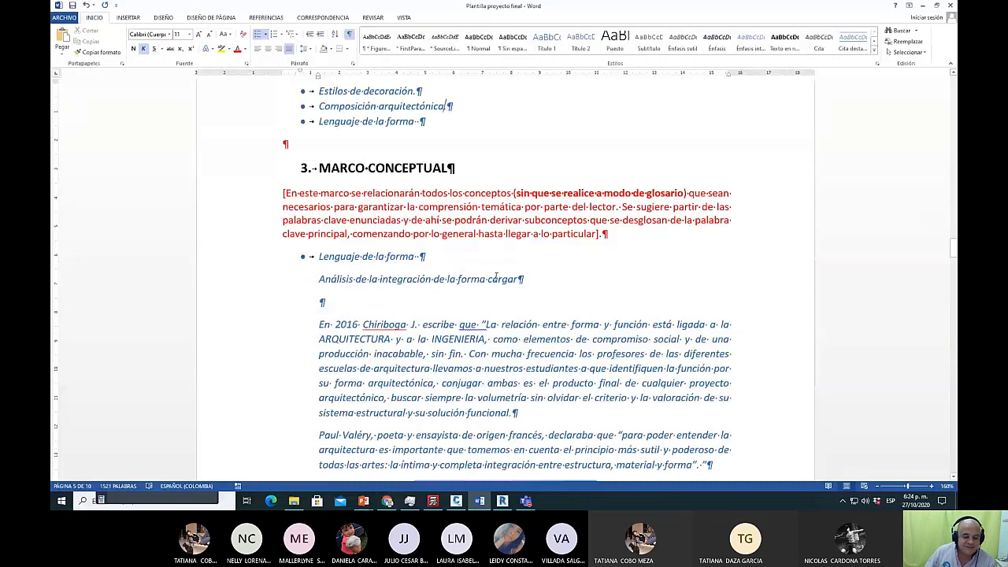
pyautogui.scroll(5, 447, 300)
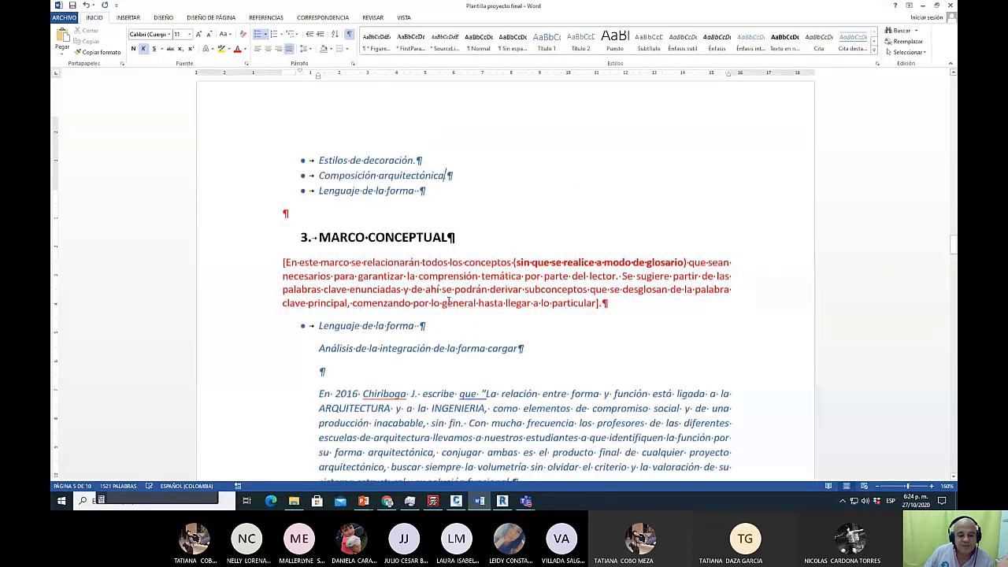
# Review the MARCO CONCEPTUAL heading and the keywords Estilos de decoración and Lenguaje de la forma.
pyautogui.moveTo(319, 303); pyautogui.dragTo(427, 334)
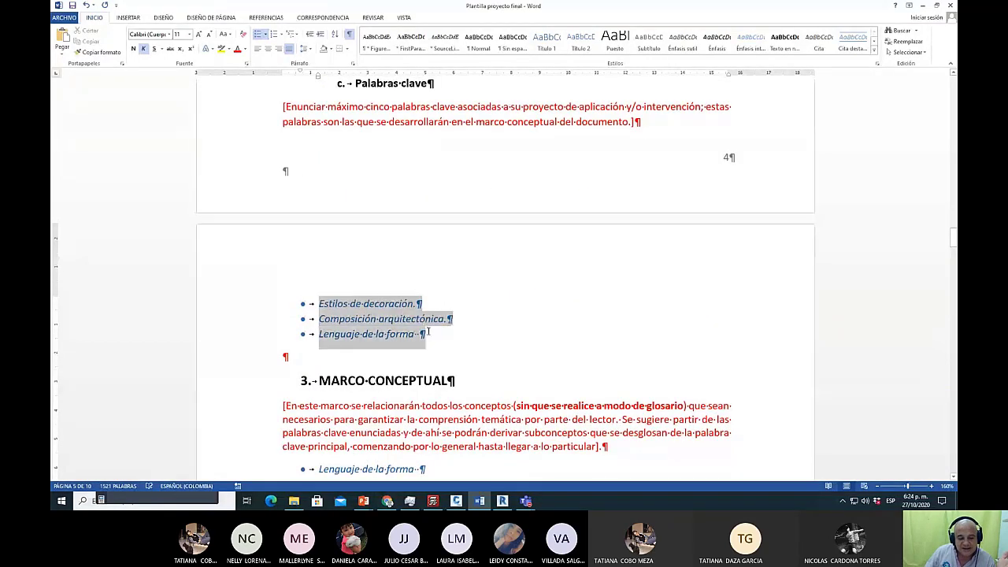
pyautogui.scroll(-2, 417, 246)
pyautogui.scroll(-1, 415, 247)
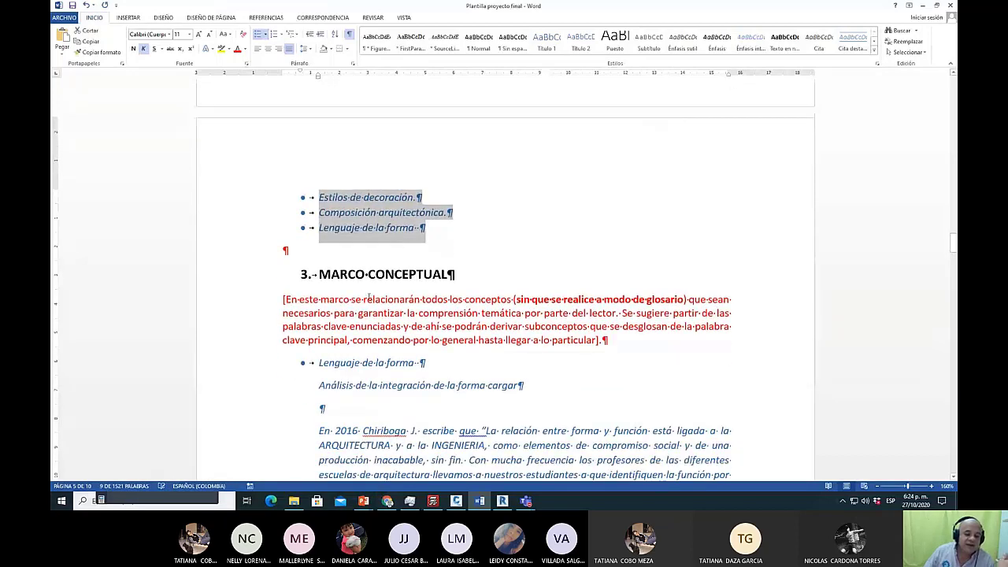
pyautogui.moveTo(323, 274); pyautogui.dragTo(455, 275)
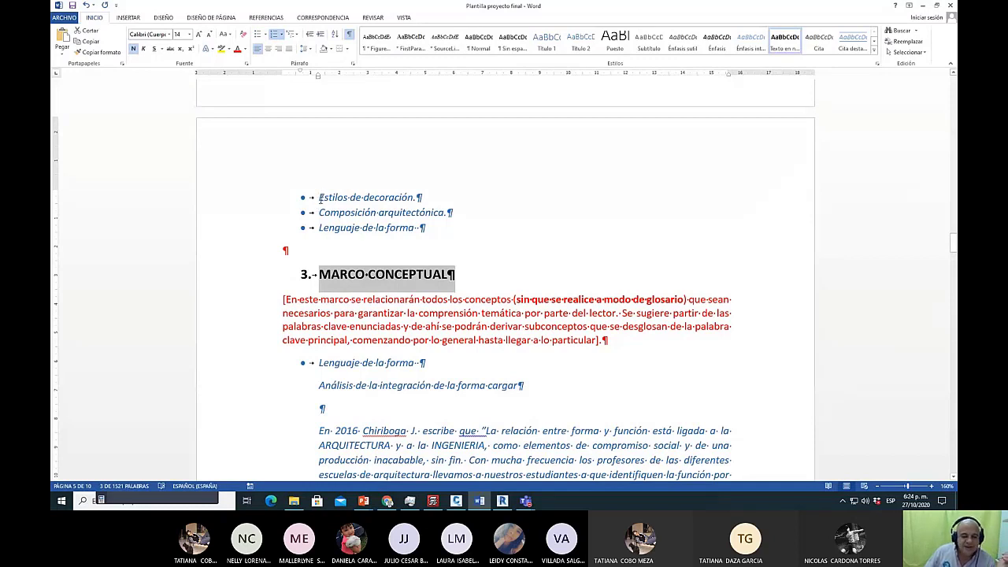
pyautogui.moveTo(320, 199); pyautogui.dragTo(413, 198)
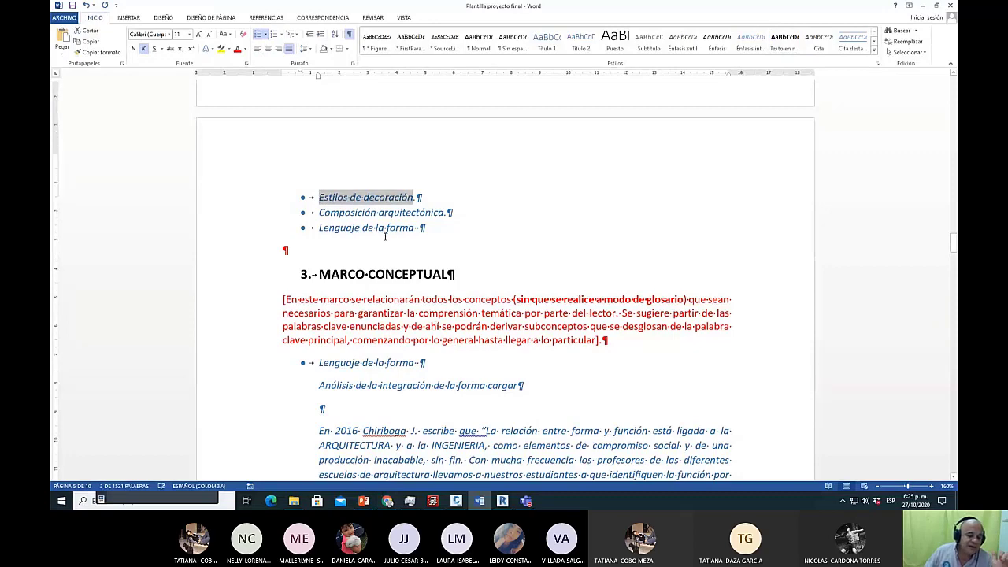
pyautogui.scroll(-2, 381, 233)
pyautogui.scroll(-2, 381, 233)
pyautogui.scroll(3, 378, 233)
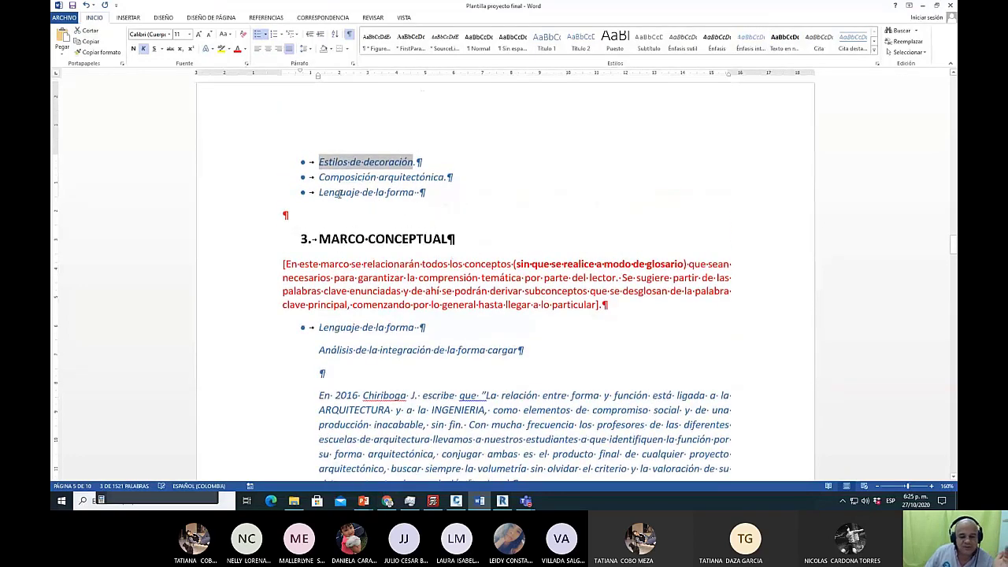
pyautogui.moveTo(319, 194); pyautogui.dragTo(394, 193)
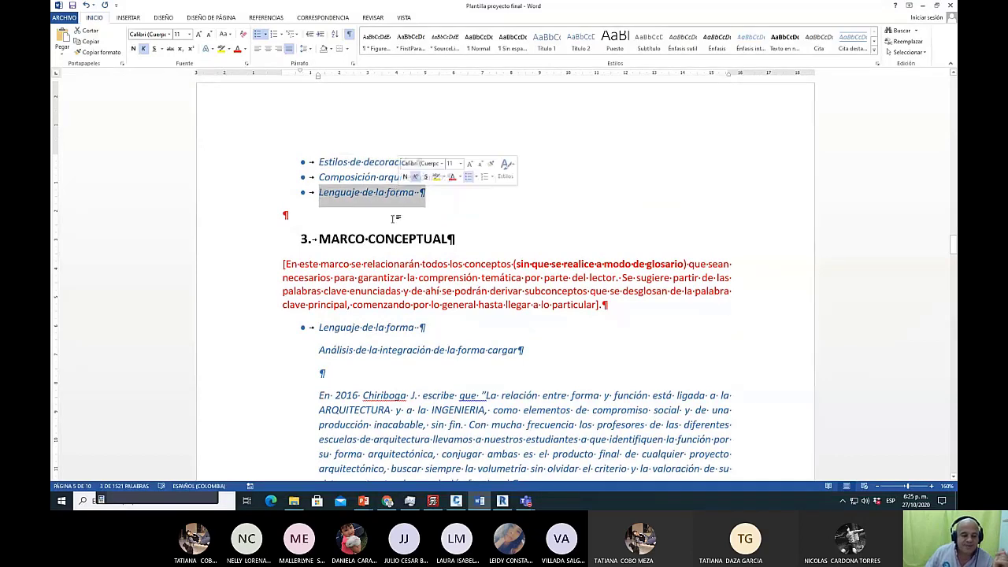
pyautogui.scroll(-4, 395, 218)
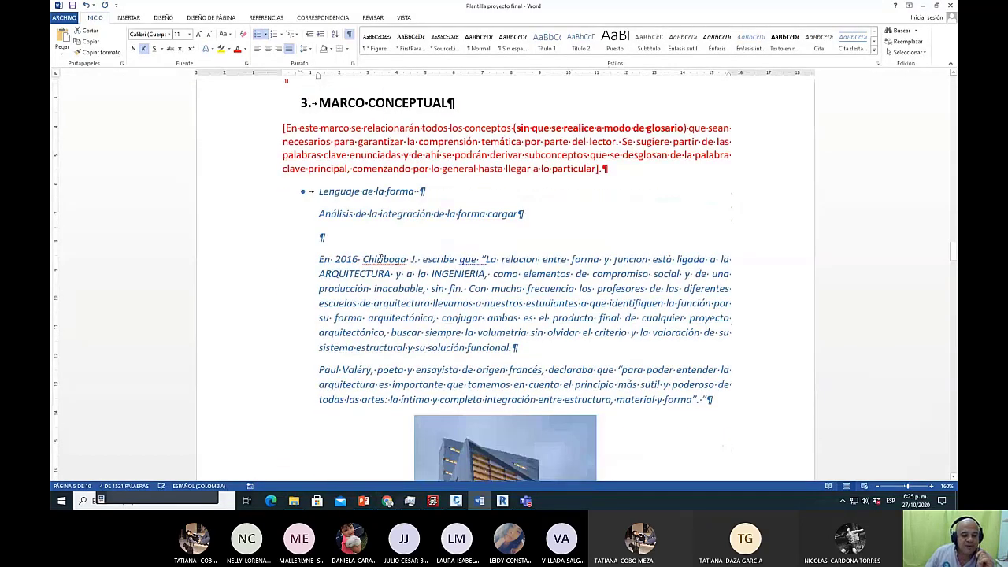
# Select the quoted passage from inacabable through principio under Lenguaje de la forma.
pyautogui.click(304, 214)
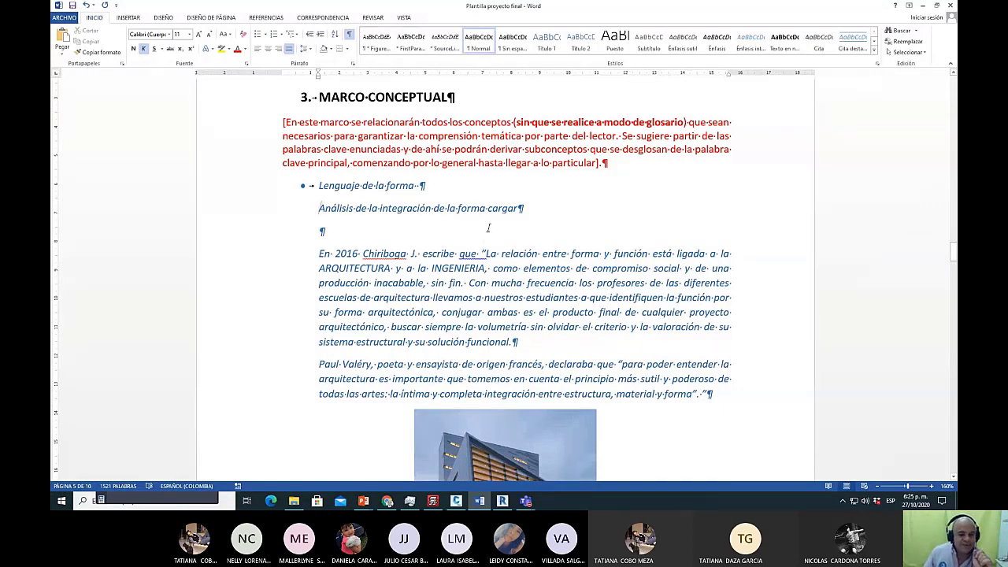
pyautogui.scroll(-1, 486, 236)
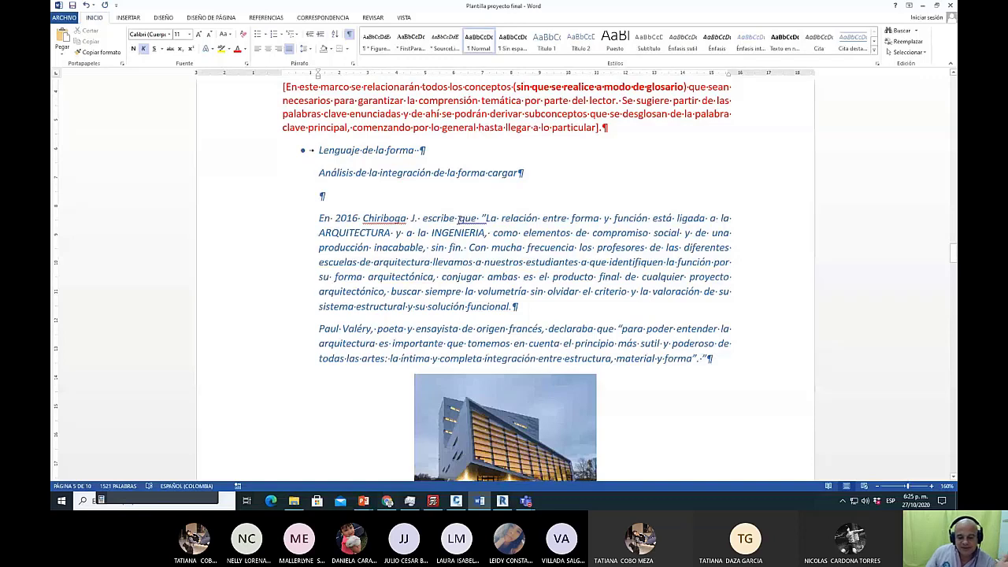
pyautogui.click(483, 218)
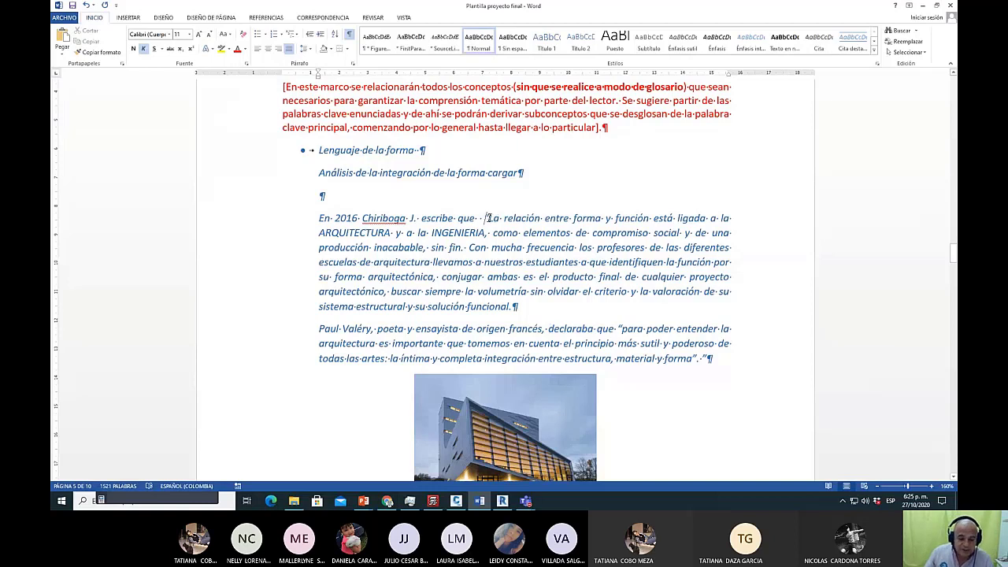
pyautogui.moveTo(488, 218); pyautogui.dragTo(543, 276)
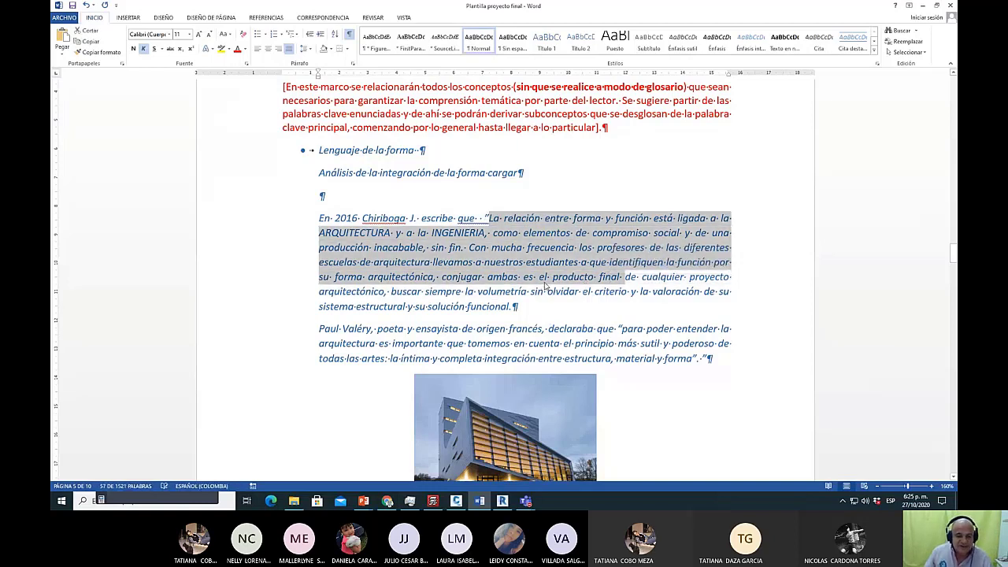
pyautogui.click(543, 276)
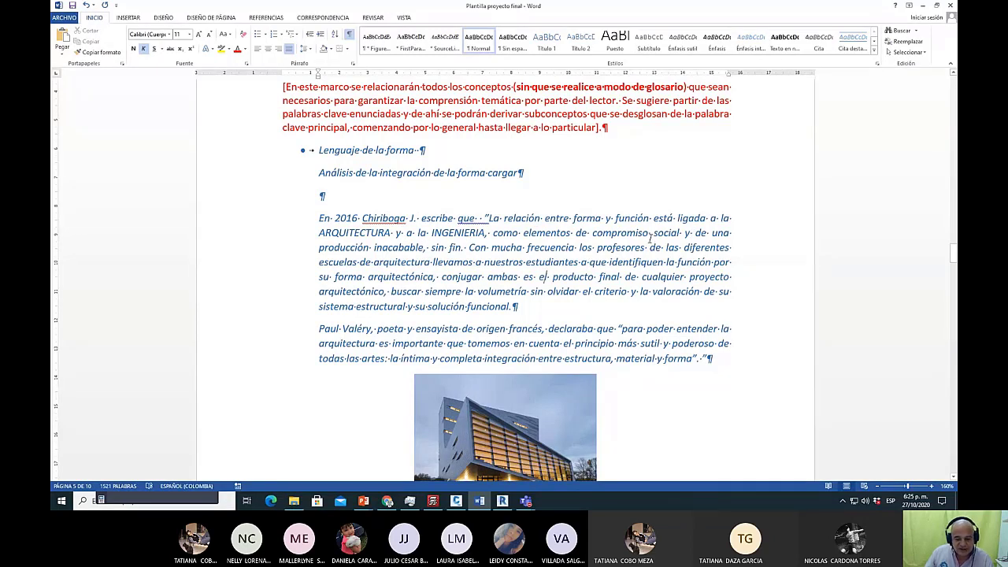
pyautogui.moveTo(376, 248); pyautogui.dragTo(597, 345)
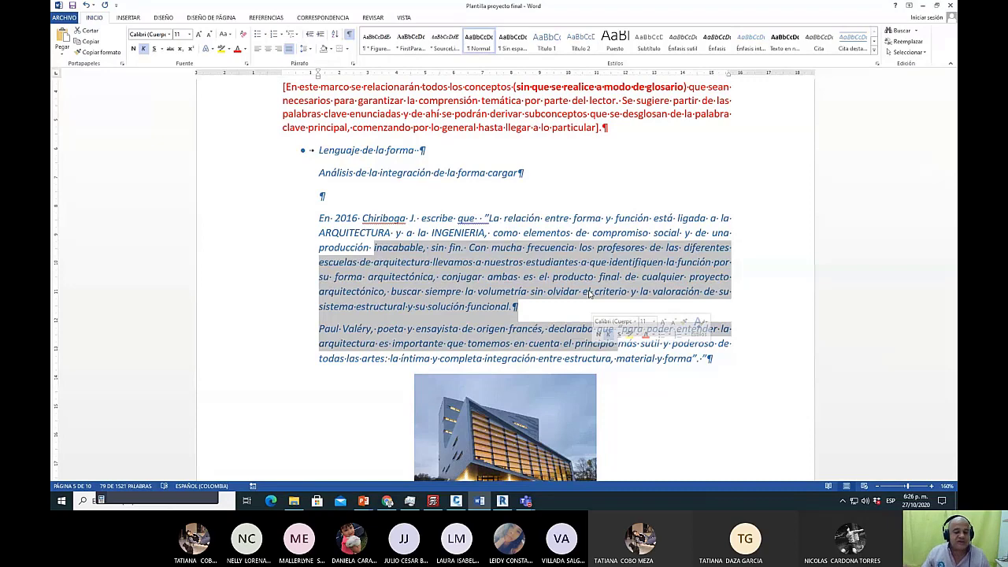
# Select the author name Chiriboga J in the 'En 2016 Chiriboga J. escribe que' citation.
pyautogui.scroll(1, 406, 292)
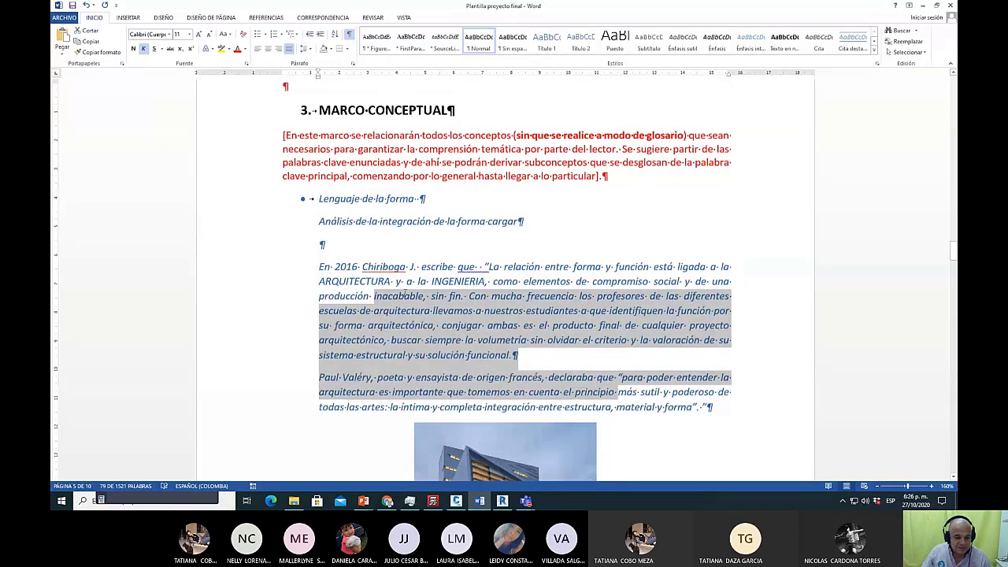
pyautogui.scroll(1, 404, 293)
pyautogui.moveTo(319, 168); pyautogui.dragTo(455, 168)
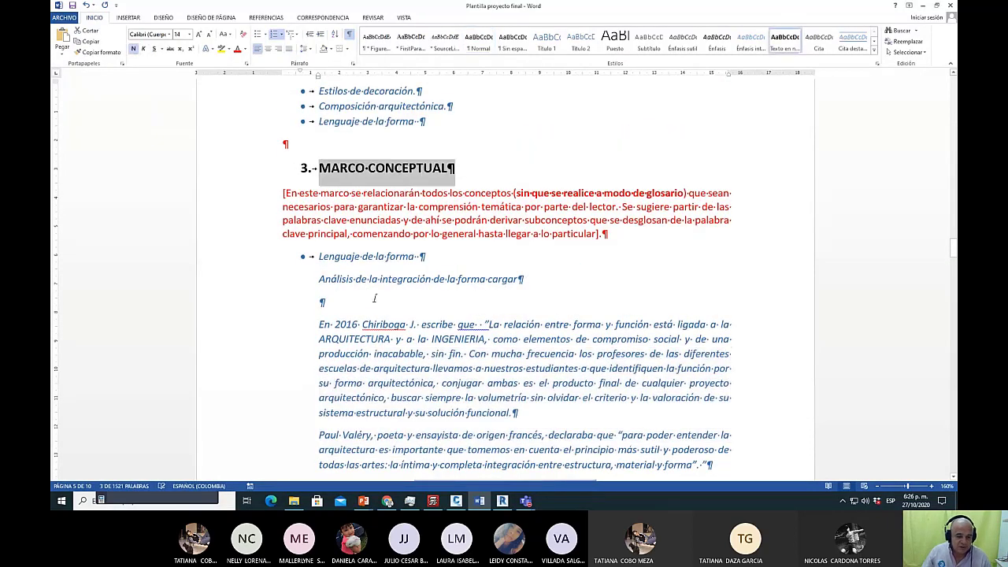
pyautogui.scroll(-1, 375, 299)
pyautogui.scroll(-1, 376, 302)
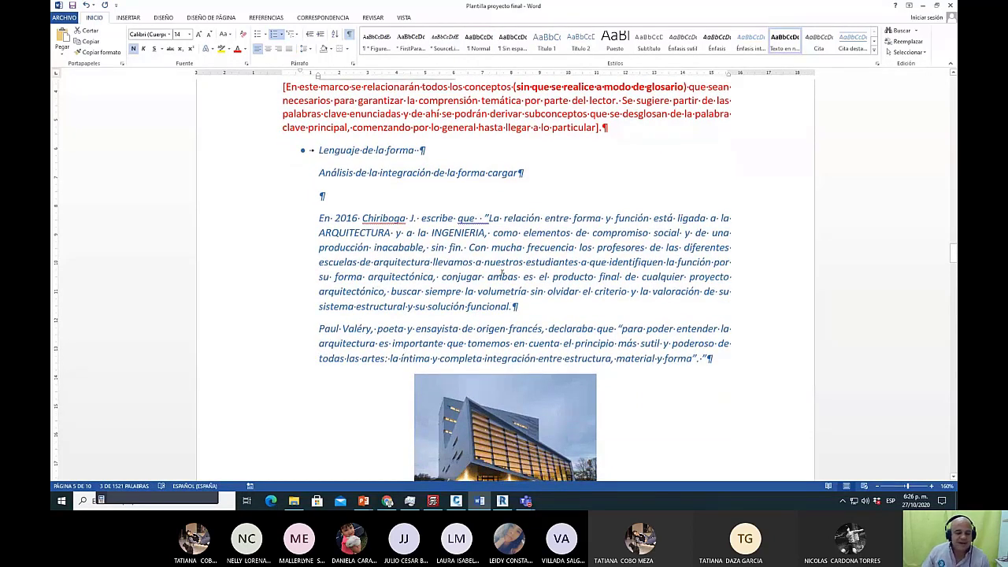
pyautogui.scroll(-1, 501, 284)
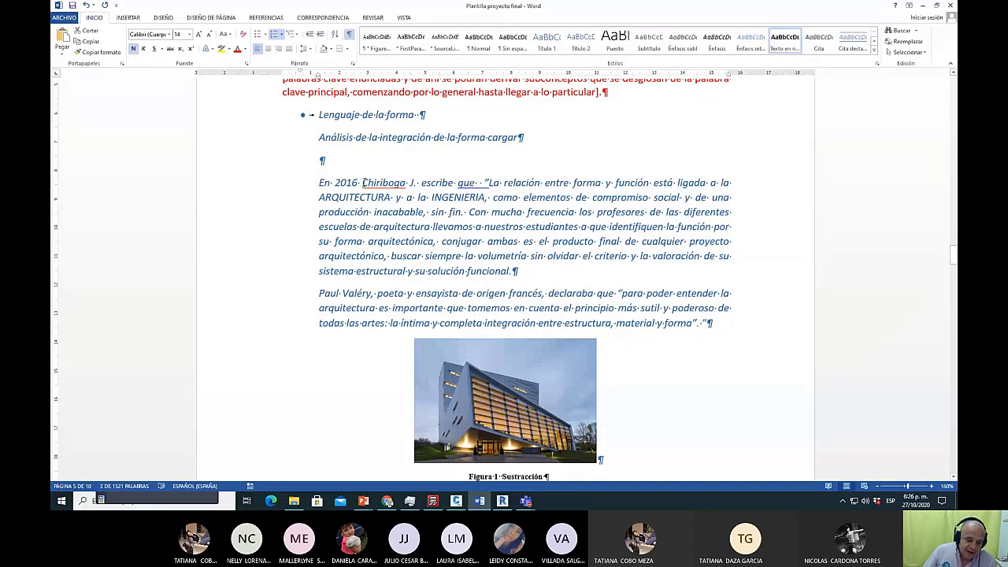
pyautogui.moveTo(362, 182); pyautogui.dragTo(381, 183)
pyautogui.click(384, 189)
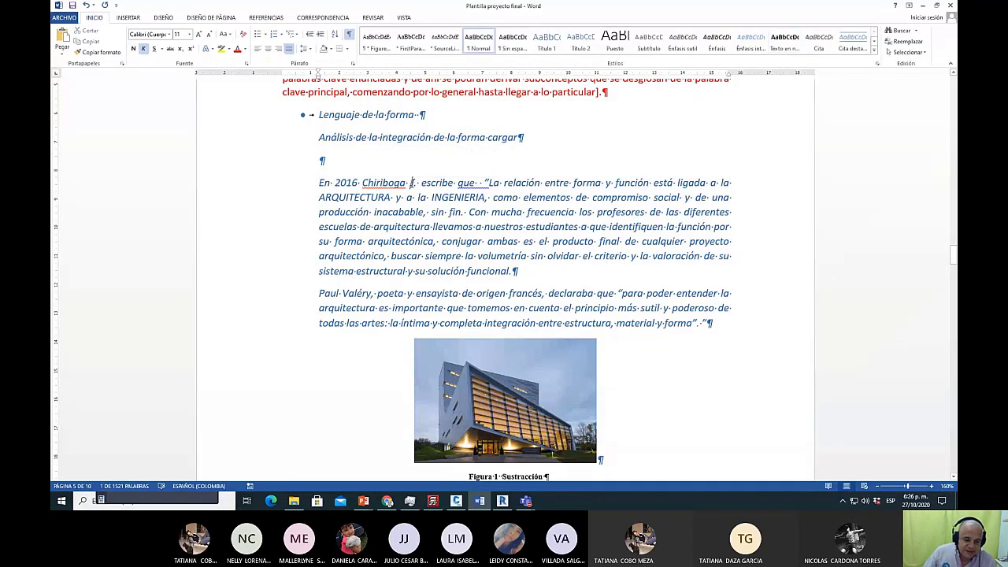
pyautogui.moveTo(363, 183); pyautogui.dragTo(413, 184)
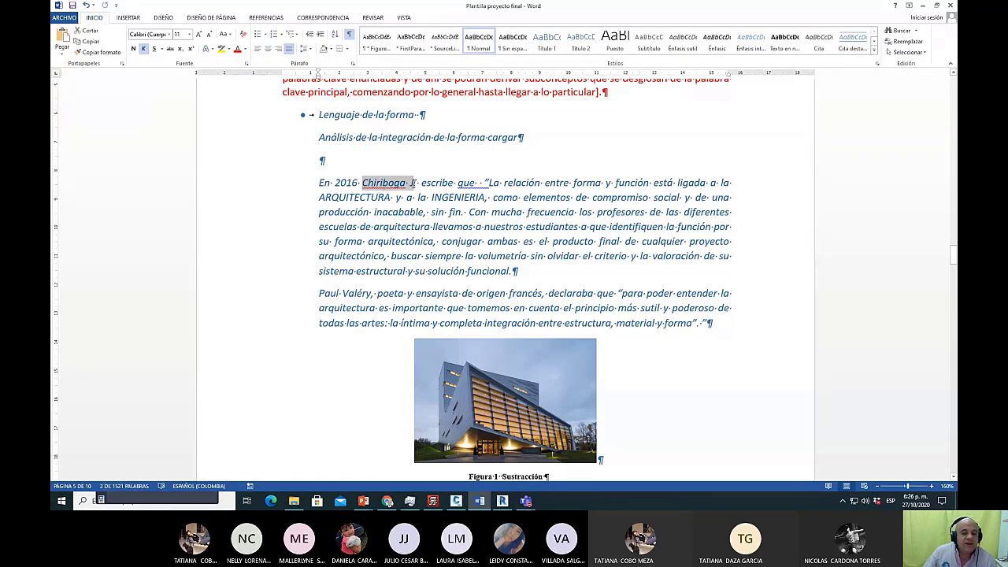
# Check the Chiriboga web reference's author and title 'La función y la forma en la arquitectura'.
pyautogui.scroll(-6, 477, 185)
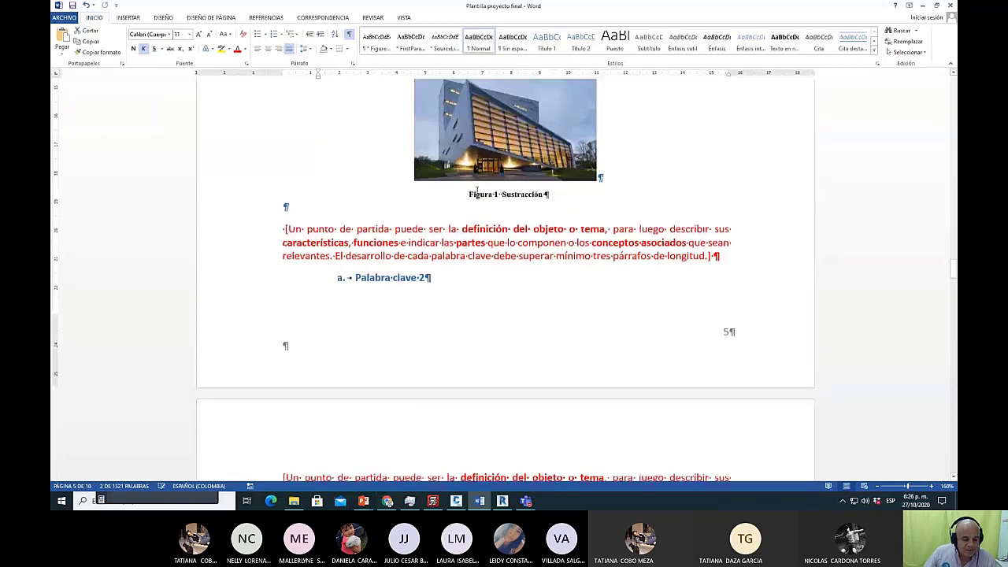
pyautogui.scroll(-8, 477, 191)
pyautogui.scroll(-20, 470, 194)
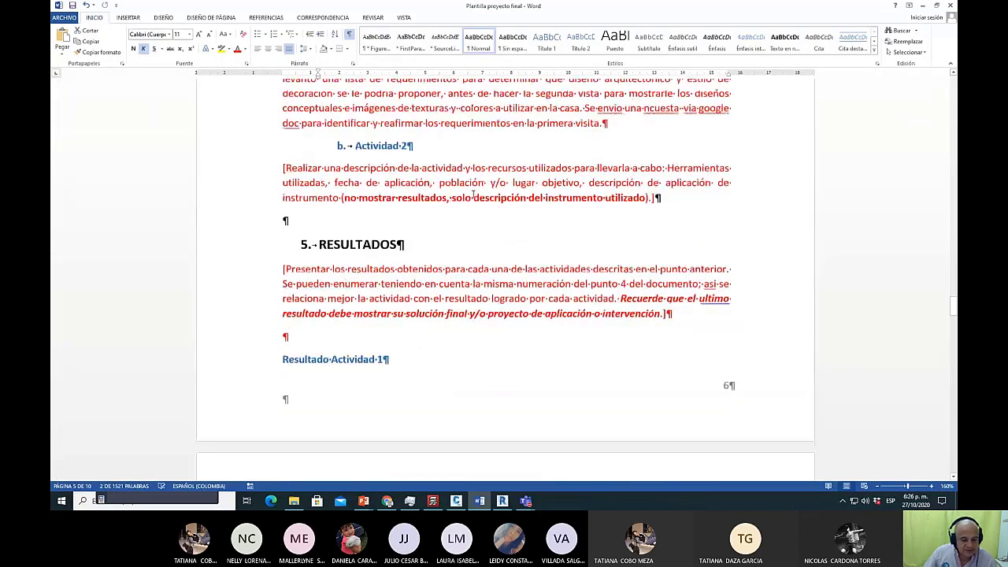
pyautogui.scroll(-20, 470, 200)
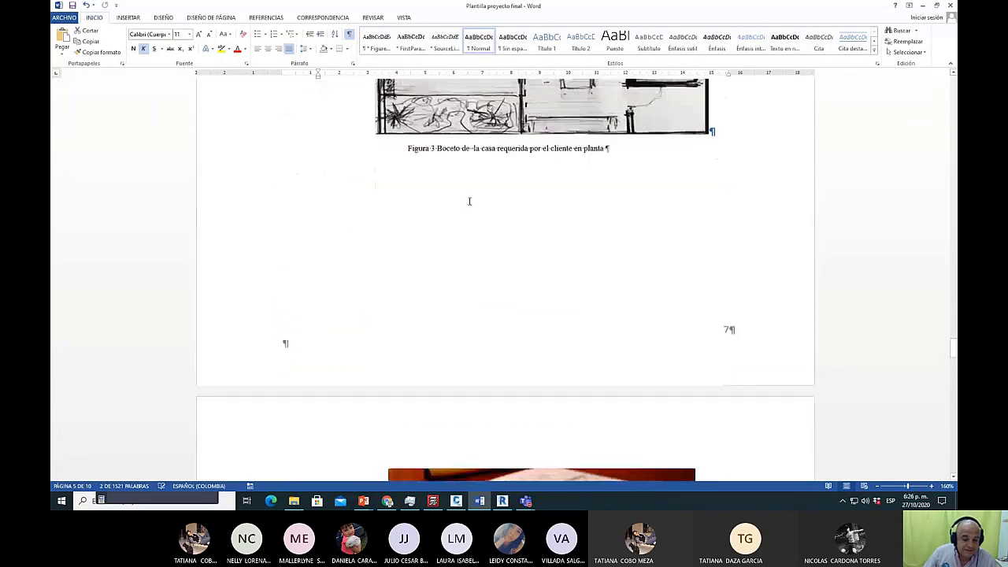
pyautogui.scroll(-20, 504, 228)
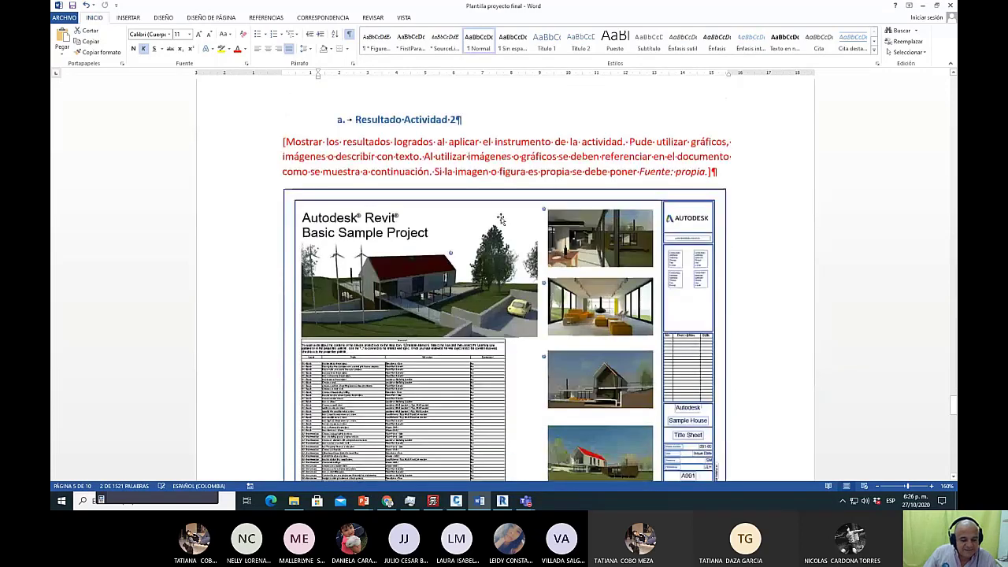
pyautogui.scroll(3, 531, 239)
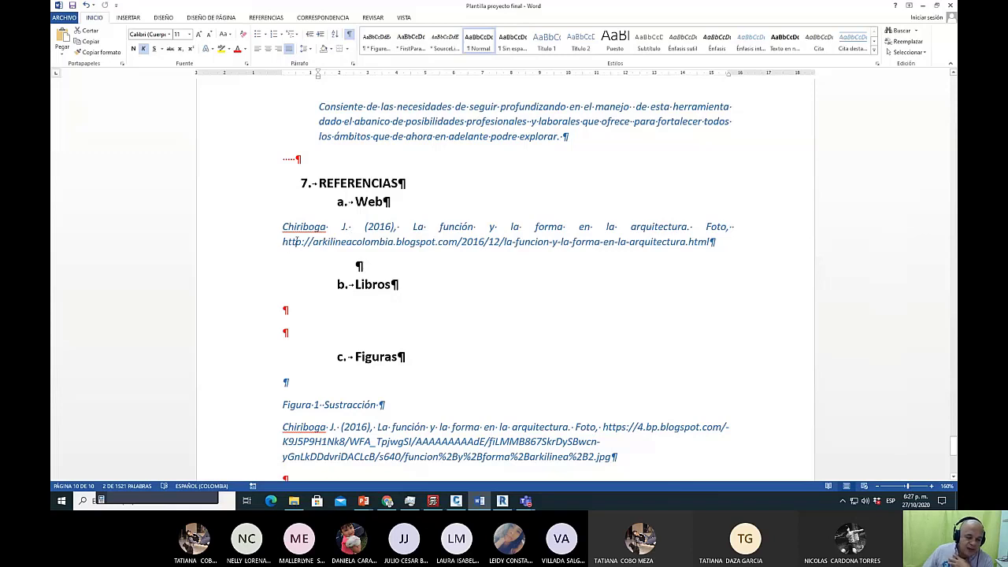
pyautogui.moveTo(282, 226); pyautogui.dragTo(326, 227)
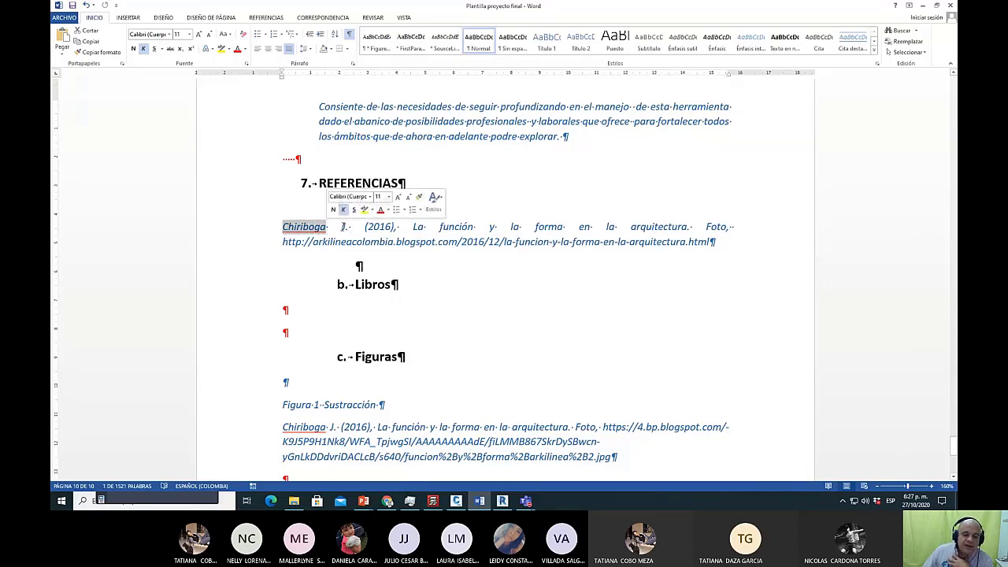
pyautogui.click(343, 227)
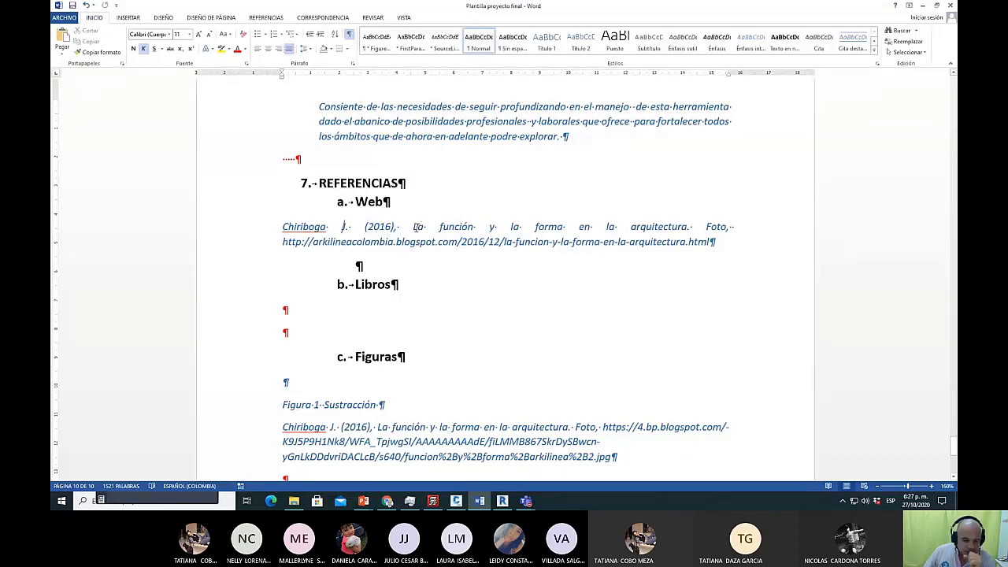
pyautogui.moveTo(418, 227); pyautogui.dragTo(668, 228)
pyautogui.click(634, 284)
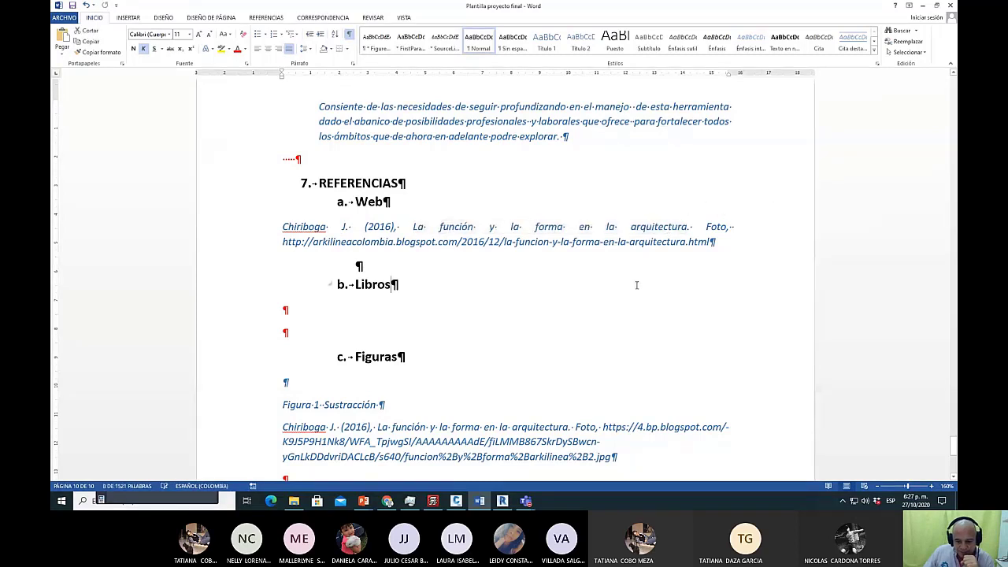
# Delete the word Foto before the web reference's blog URL.
pyautogui.click(707, 227)
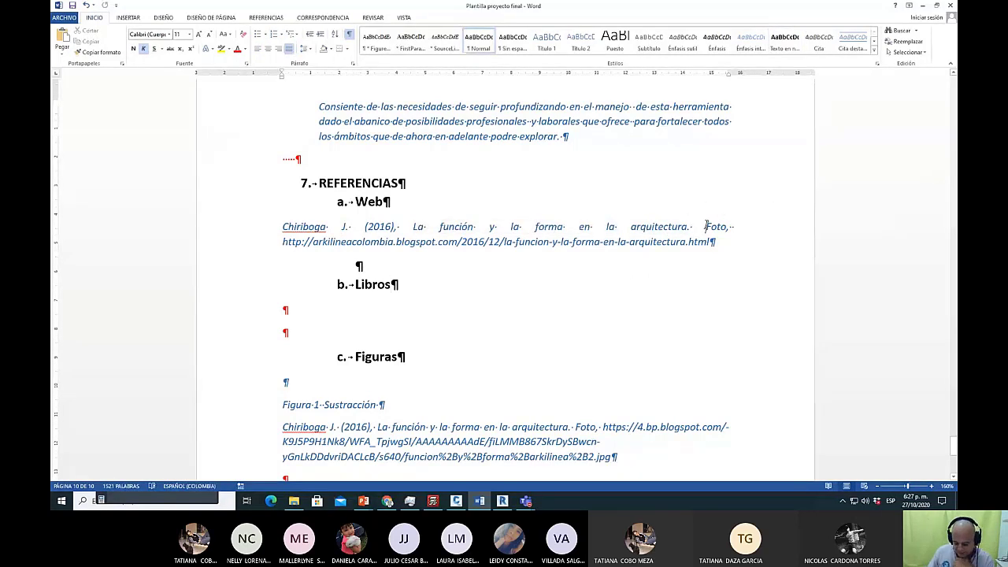
pyautogui.press('Delete')
pyautogui.press('Delete')
pyautogui.press('Delete')
pyautogui.press('Delete')
pyautogui.press('Delete')
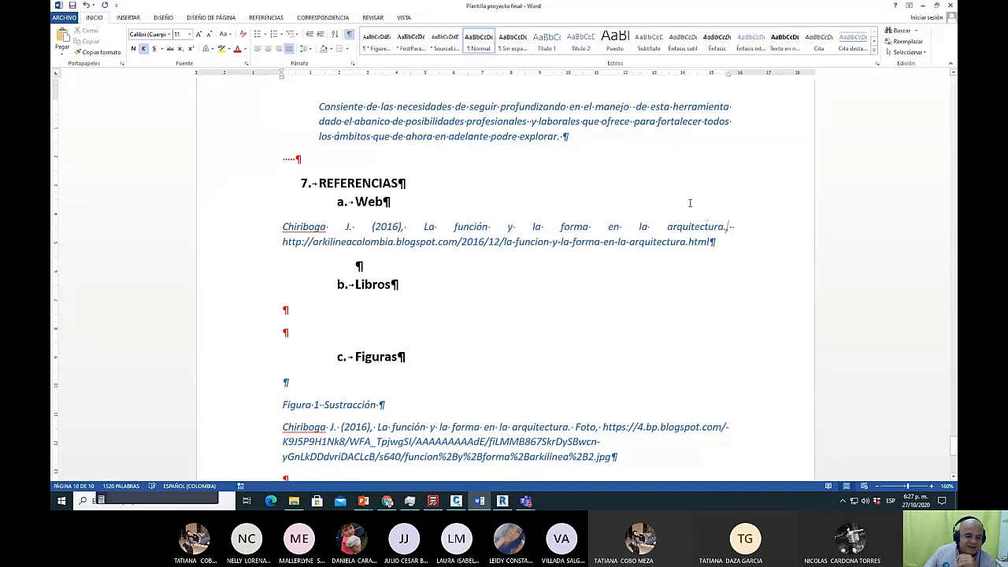
pyautogui.moveTo(283, 241); pyautogui.dragTo(709, 242)
pyautogui.click(629, 313)
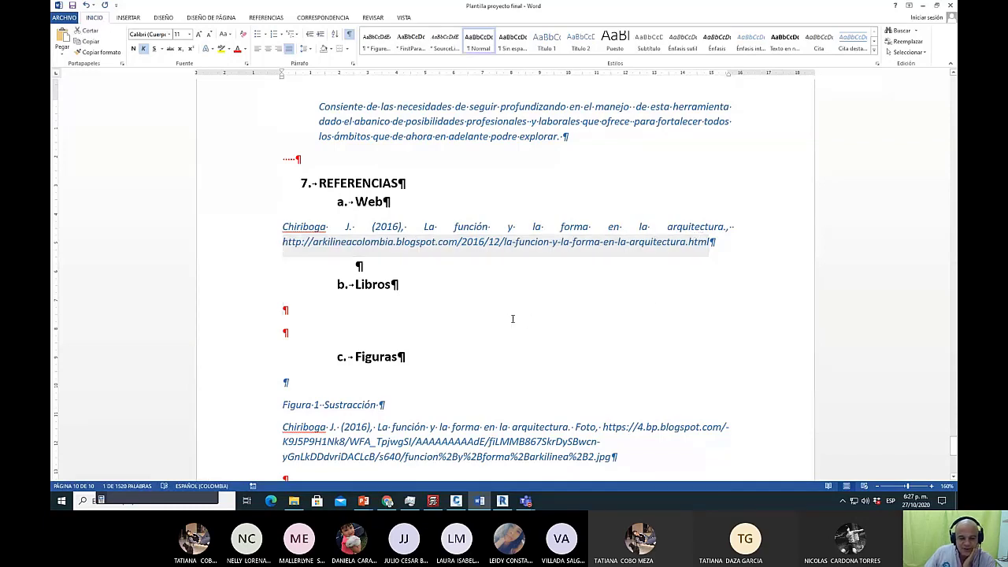
pyautogui.click(379, 201)
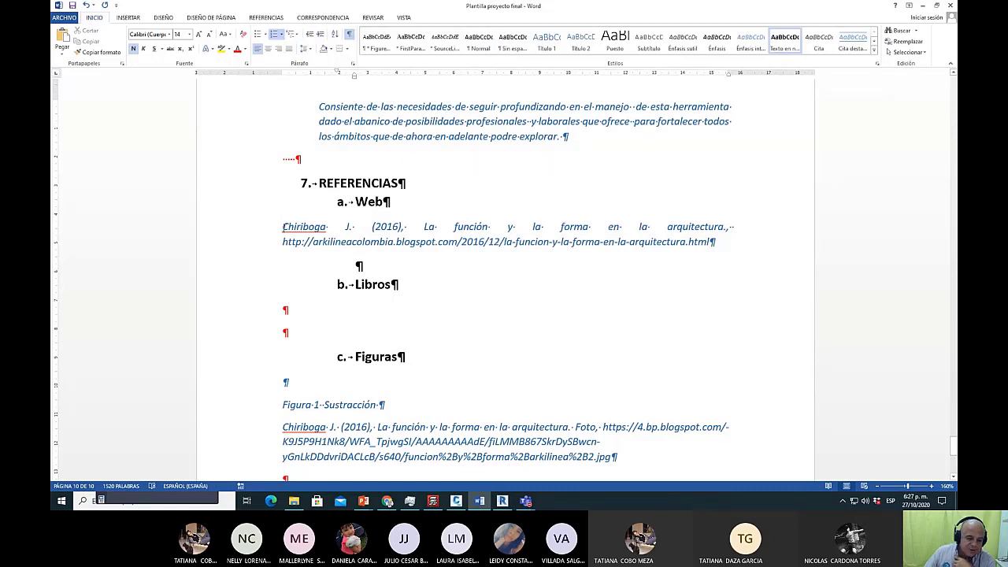
pyautogui.doubleClick(304, 234)
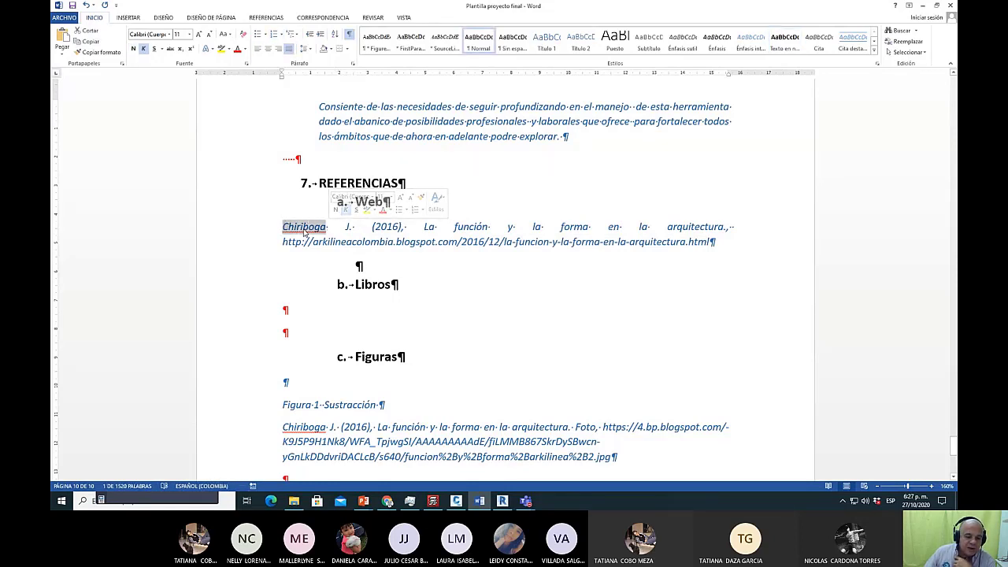
pyautogui.click(303, 228)
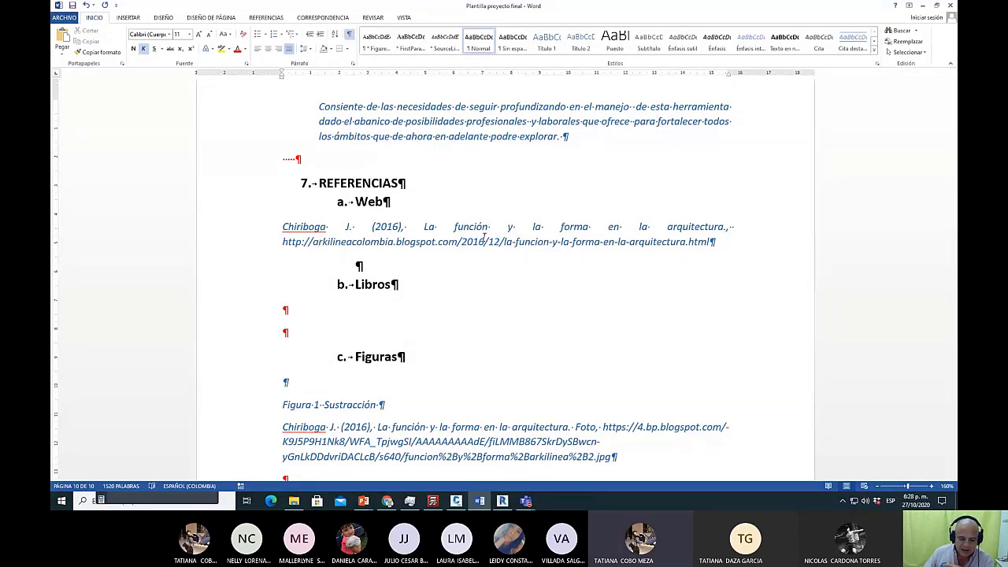
# Review the Chiriboga author name and the quoted passage starting 'La relación'.
pyautogui.scroll(20, 484, 238)
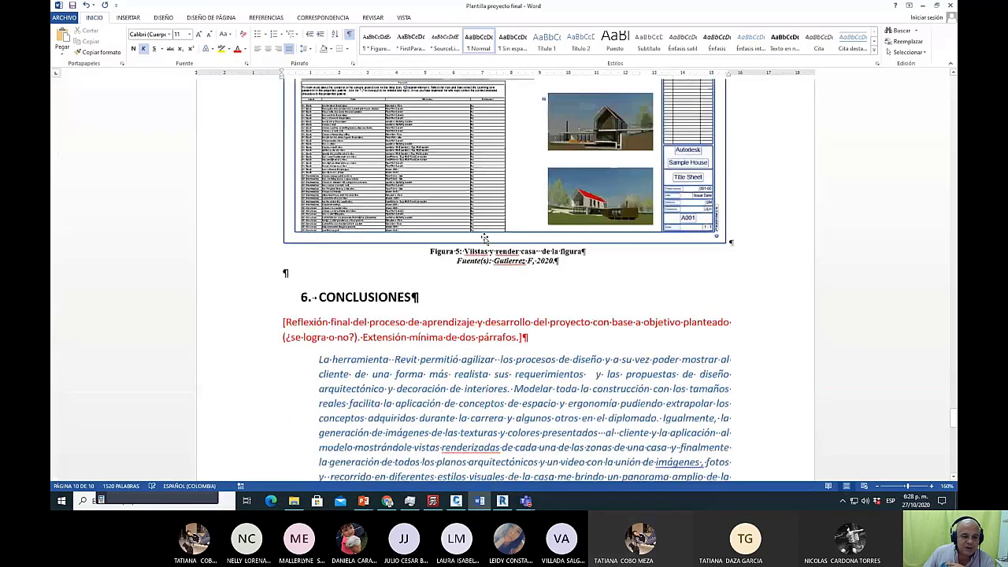
pyautogui.scroll(-15, 484, 237)
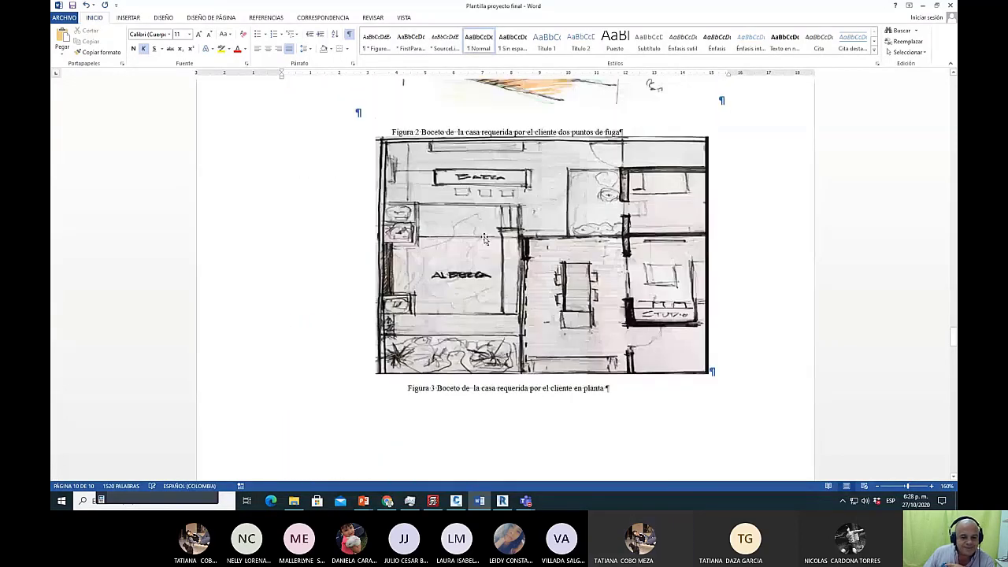
pyautogui.scroll(6, 485, 238)
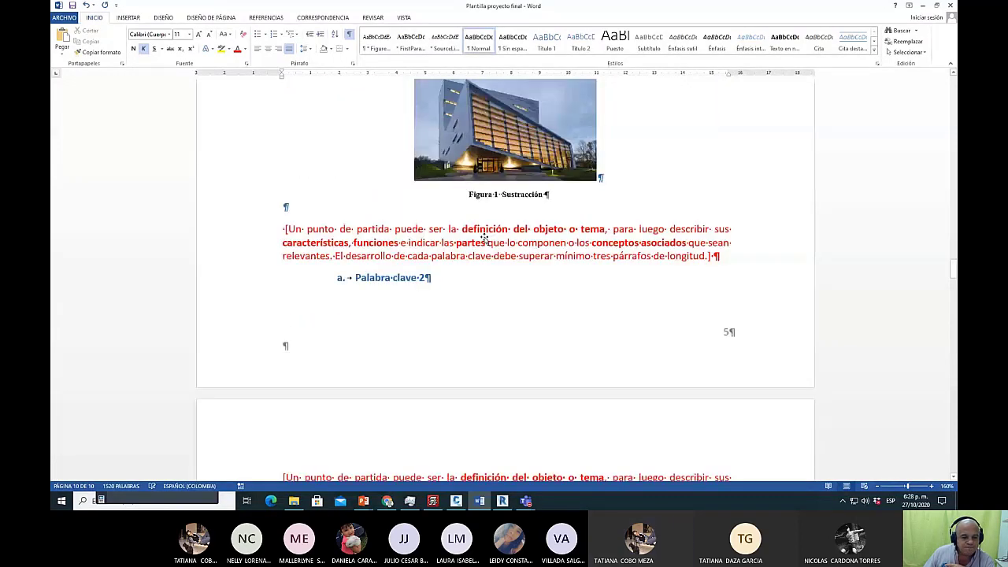
pyautogui.scroll(5, 484, 238)
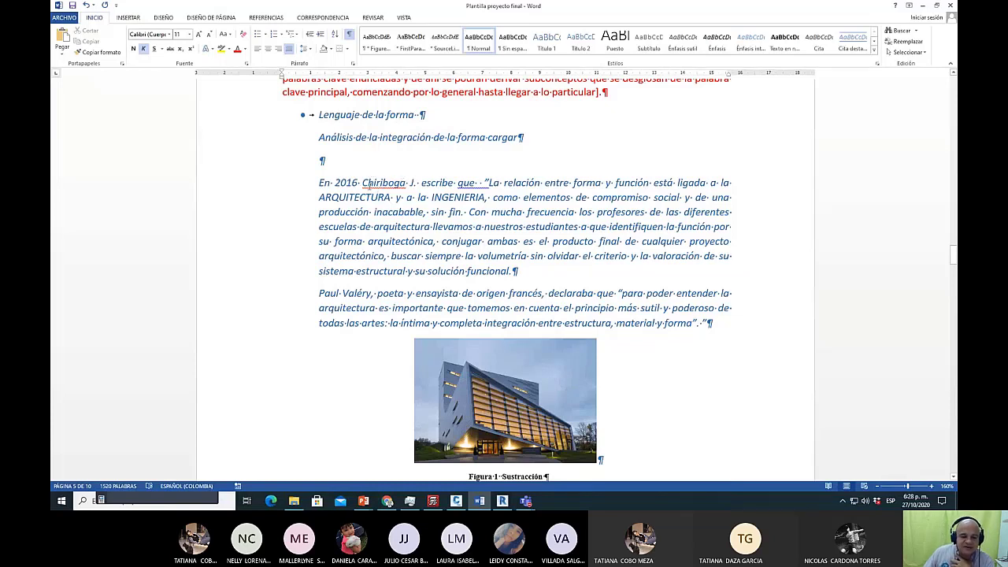
pyautogui.moveTo(363, 182); pyautogui.dragTo(406, 182)
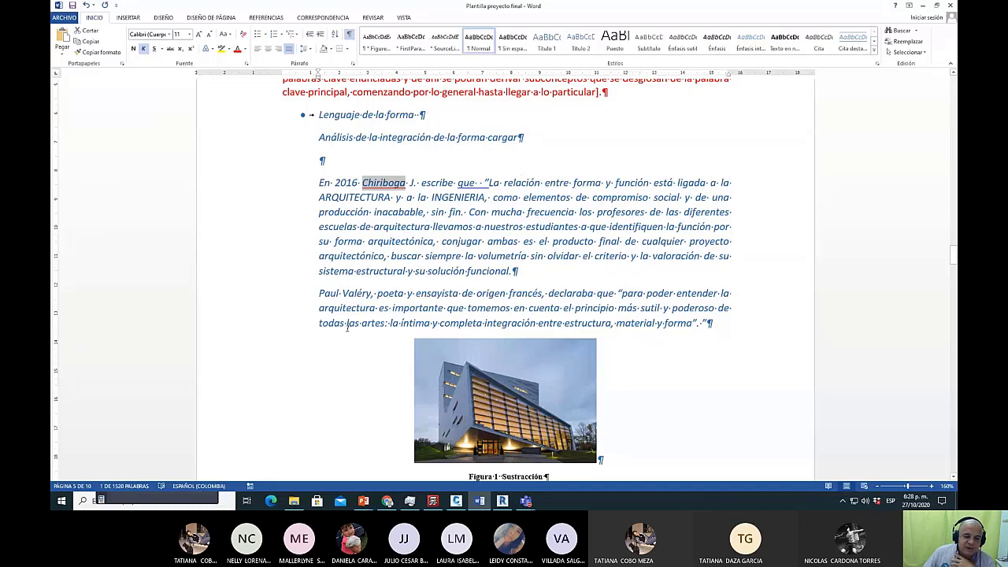
pyautogui.click(447, 236)
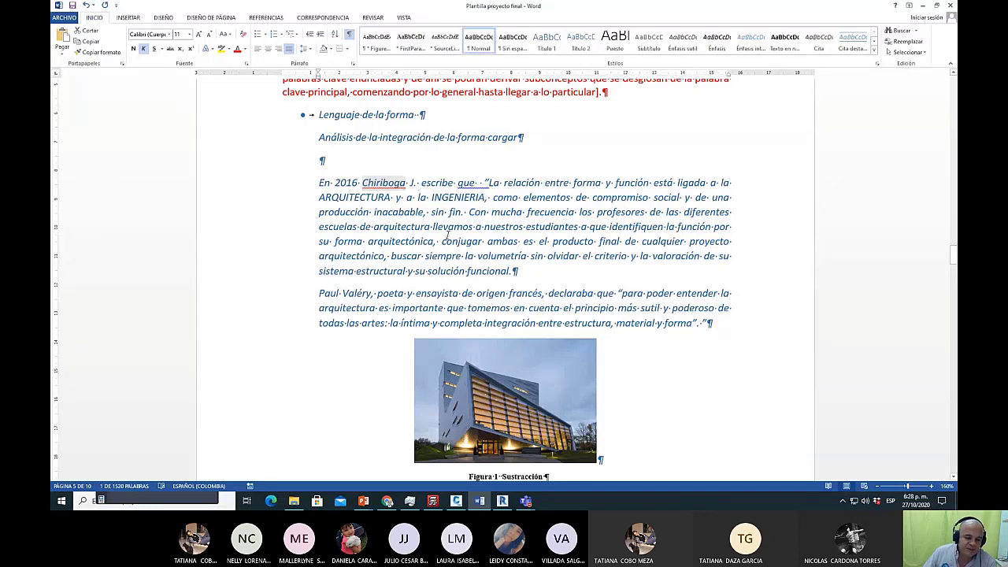
pyautogui.moveTo(496, 182); pyautogui.dragTo(728, 309)
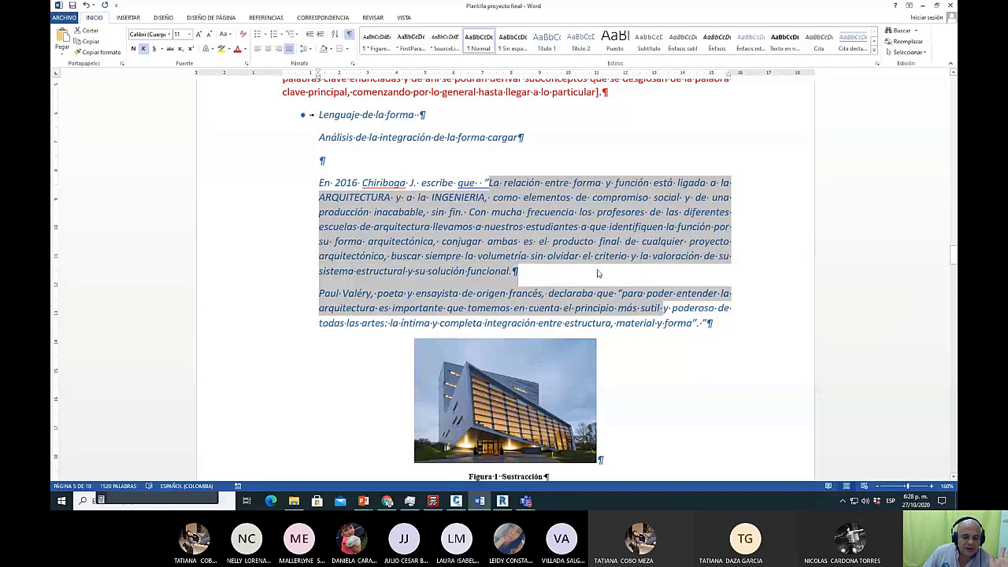
pyautogui.click(578, 226)
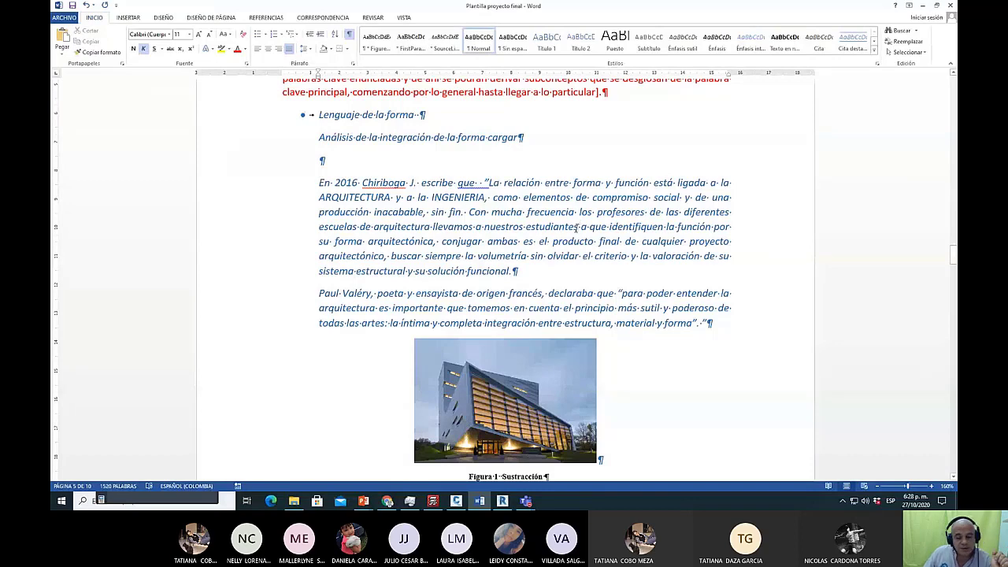
pyautogui.scroll(-2, 577, 227)
pyautogui.scroll(2, 577, 228)
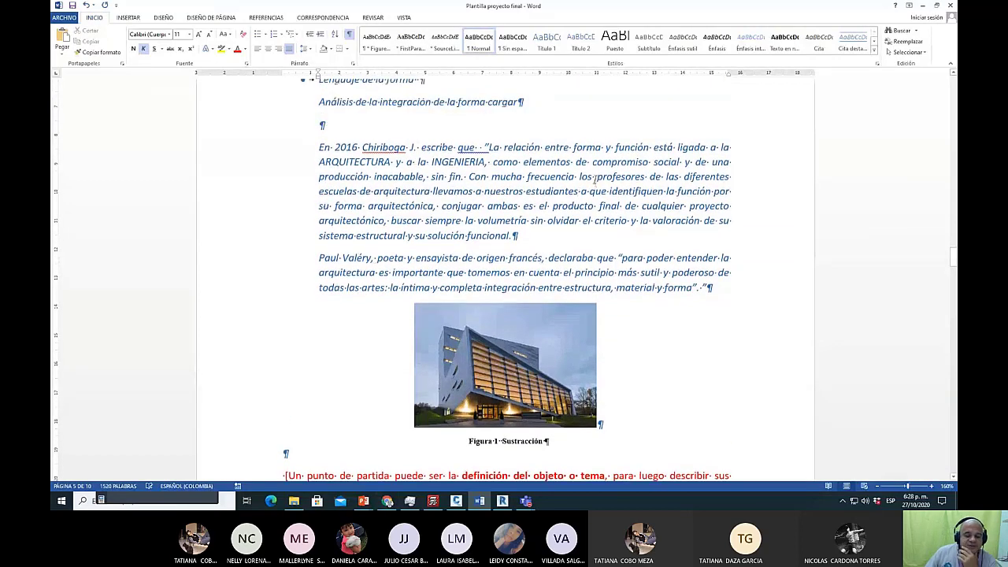
pyautogui.scroll(-3, 641, 176)
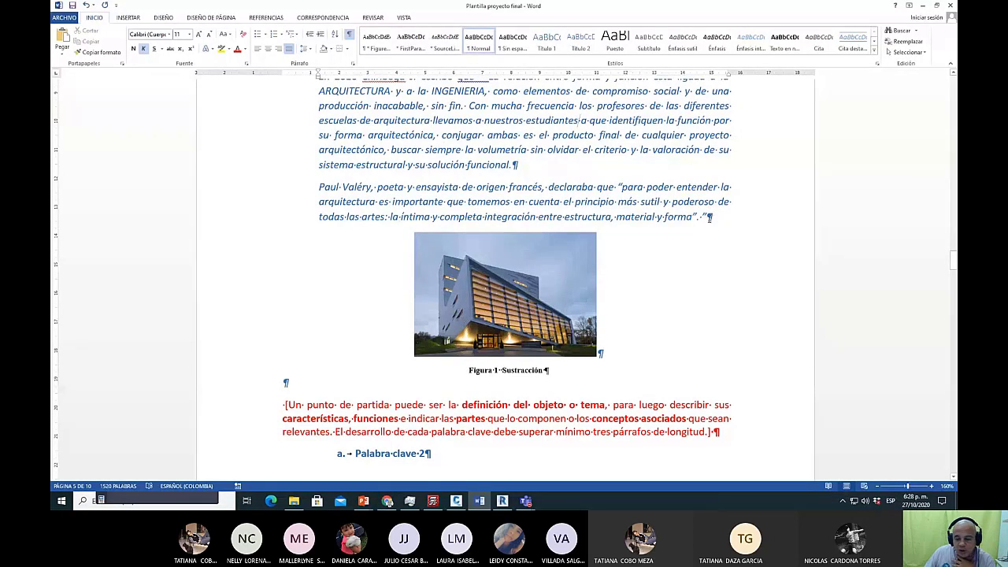
pyautogui.scroll(1, 708, 217)
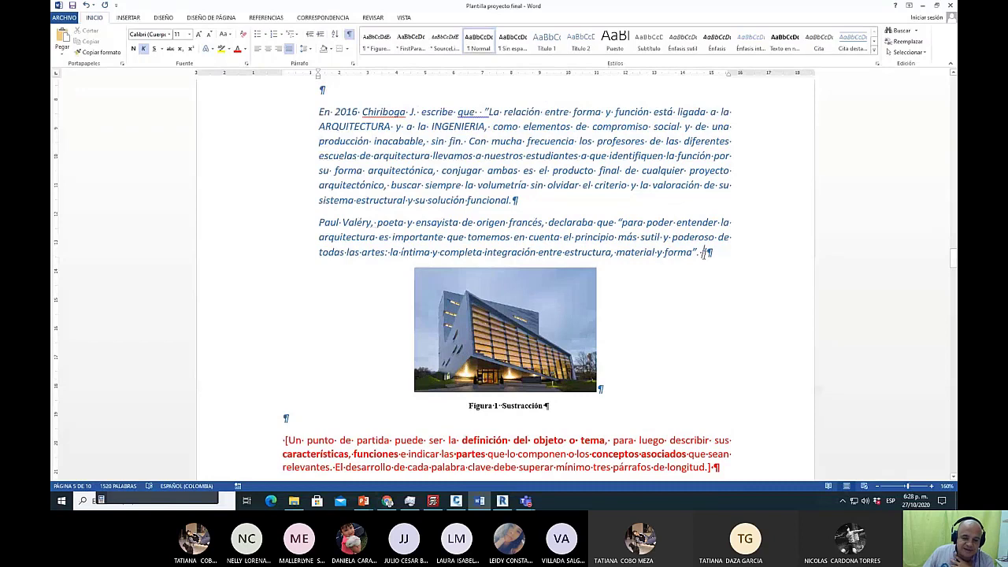
# Ignore the spelling flag on que and add '. "' after escribe que.
pyautogui.rightClick(482, 116)
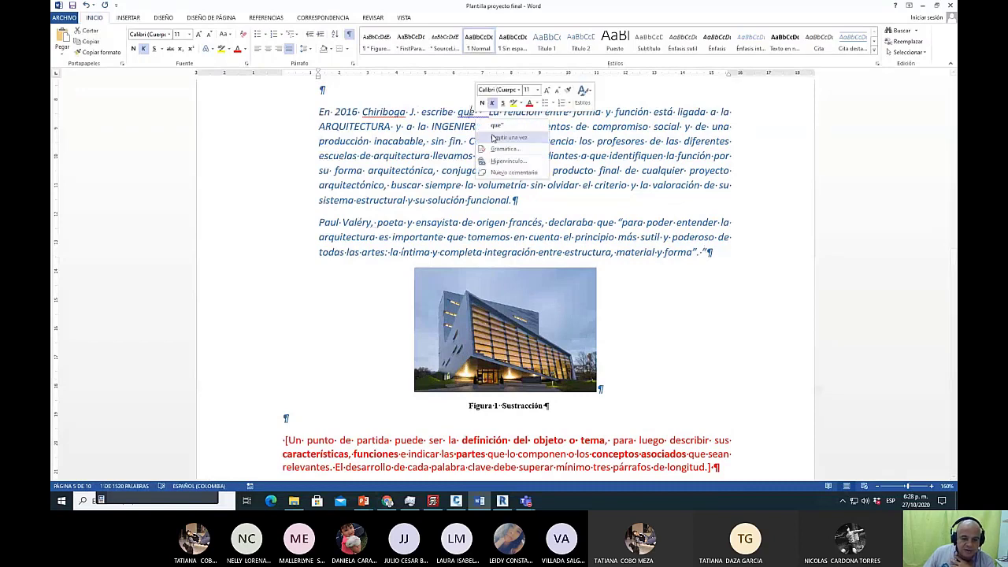
pyautogui.click(493, 138)
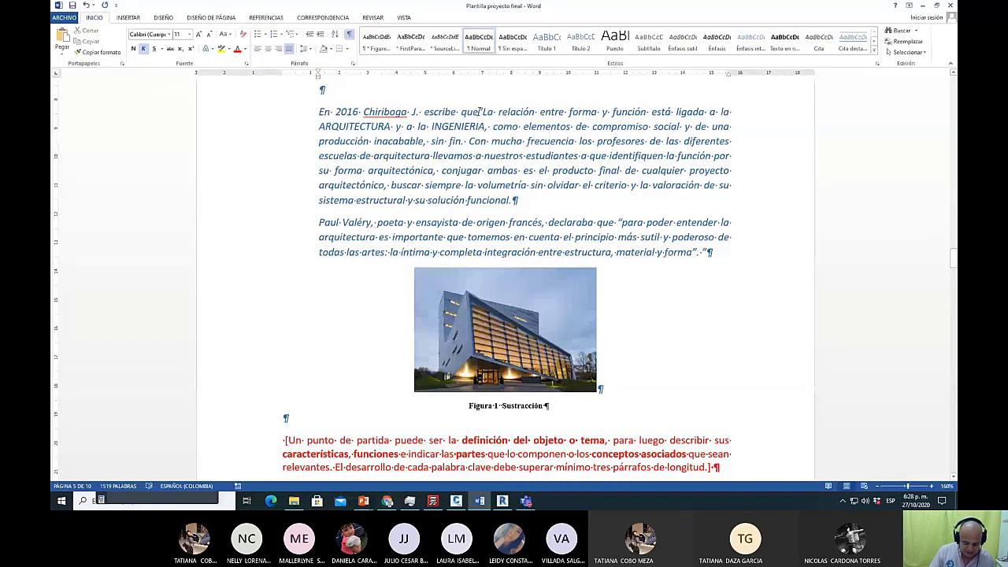
pyautogui.click(478, 112)
pyautogui.write('. "')
pyautogui.scroll(-3, 595, 213)
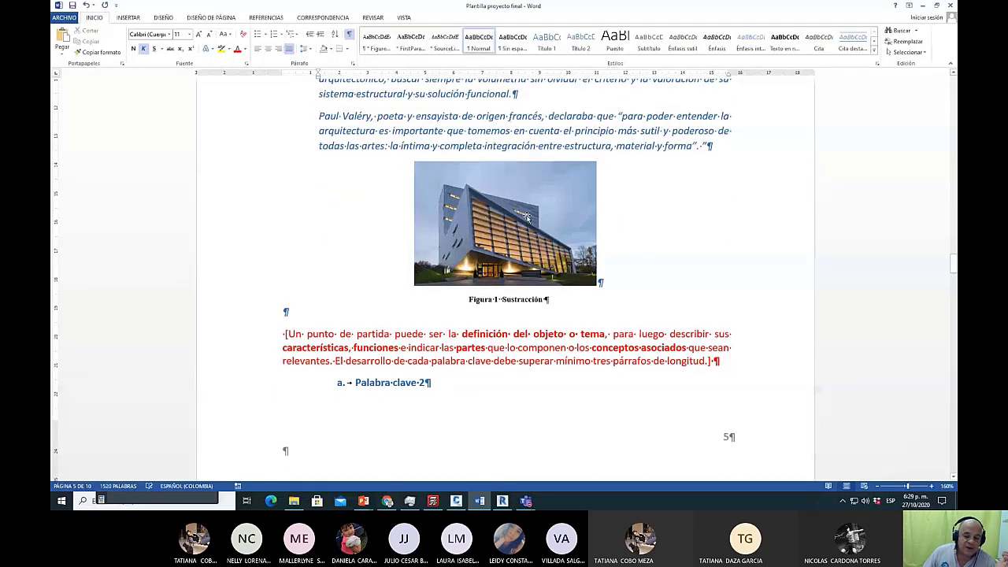
pyautogui.click(565, 208)
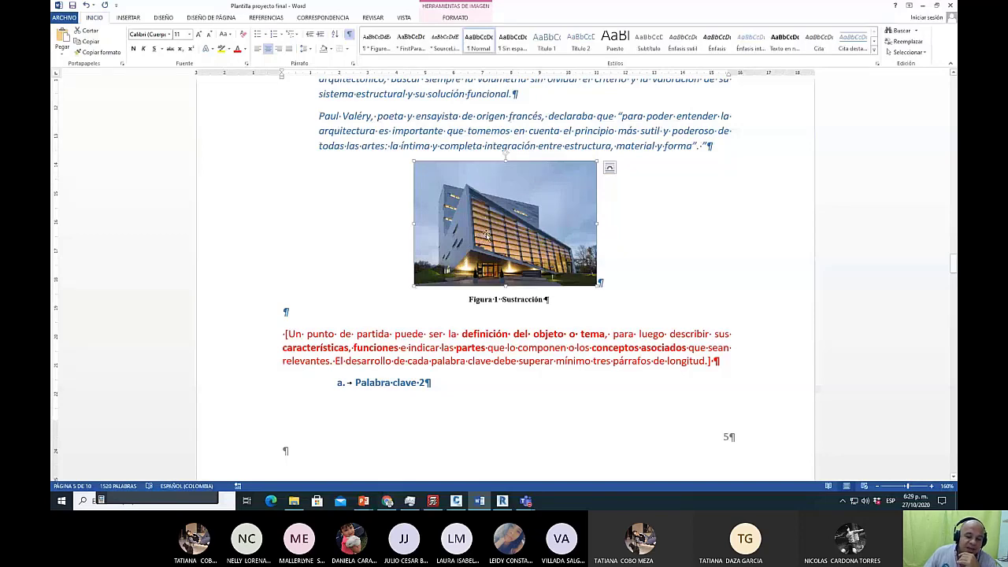
pyautogui.scroll(3, 481, 233)
pyautogui.scroll(2, 481, 230)
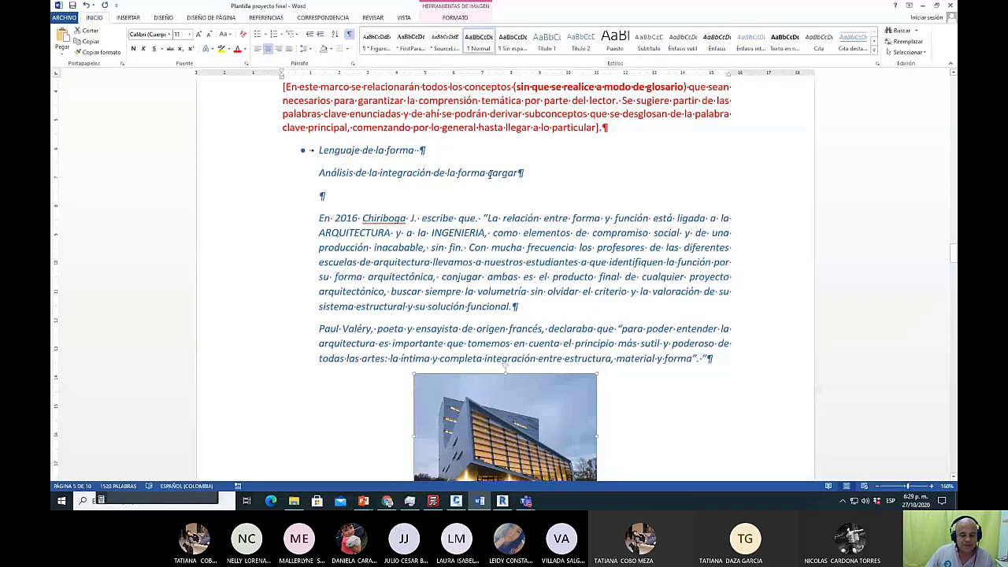
pyautogui.doubleClick(491, 173)
pyautogui.scroll(-3, 490, 173)
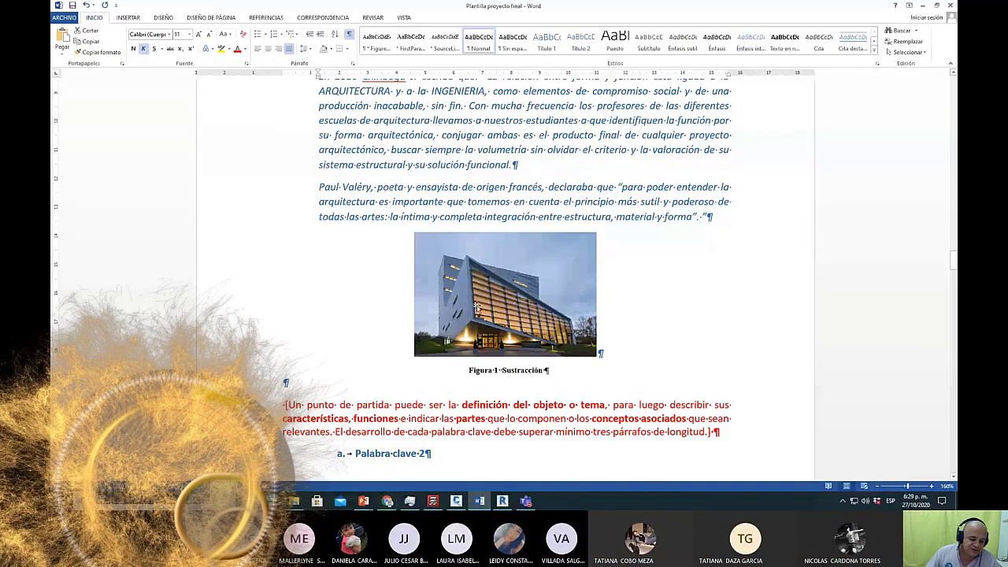
pyautogui.scroll(-1, 497, 306)
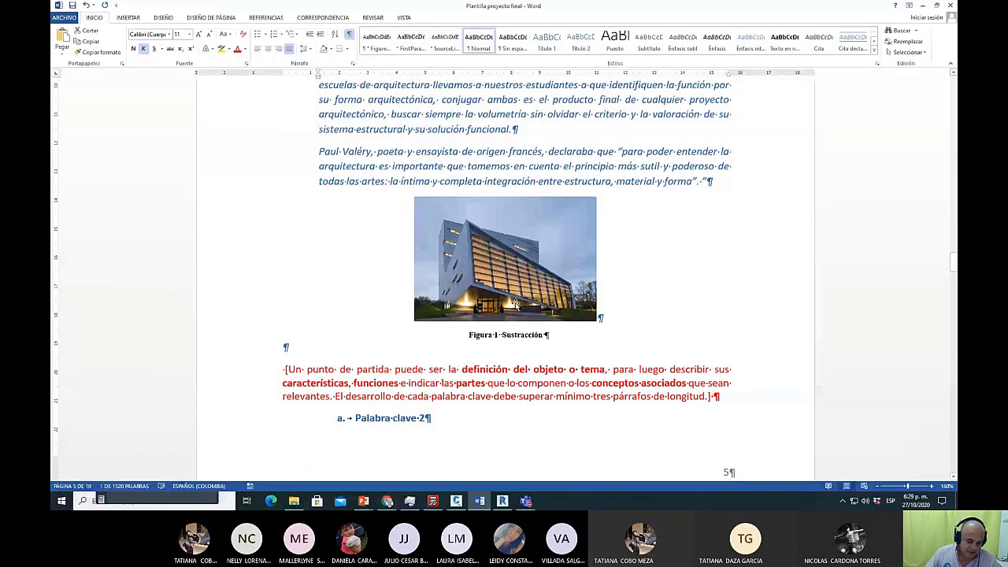
pyautogui.click(510, 336)
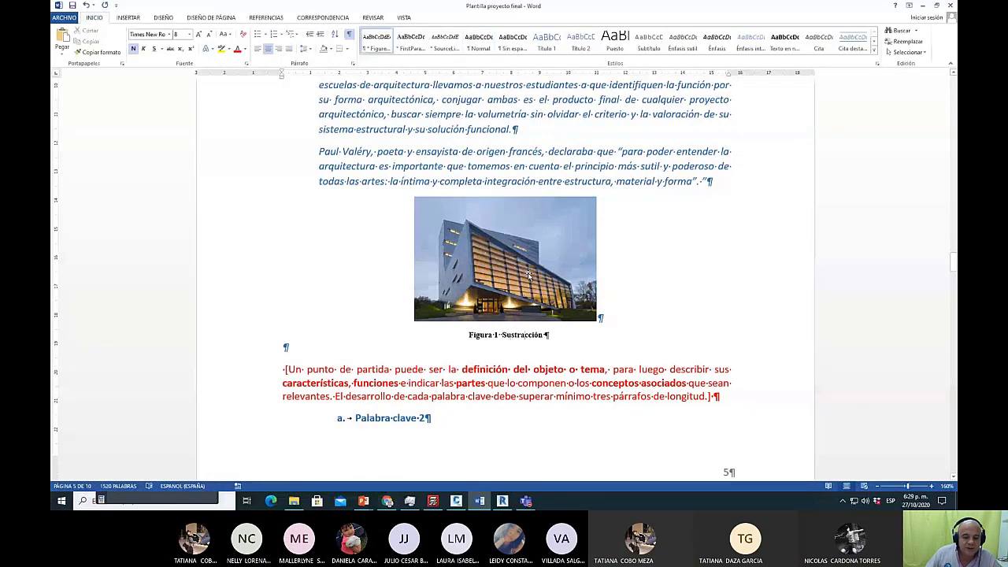
pyautogui.doubleClick(481, 335)
pyautogui.press('Down')
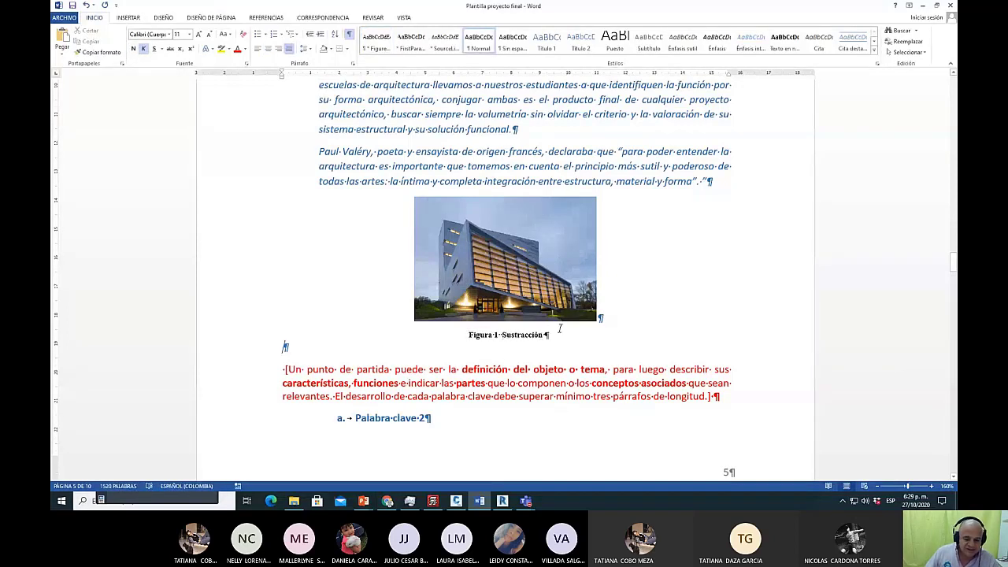
pyautogui.scroll(-1, 585, 307)
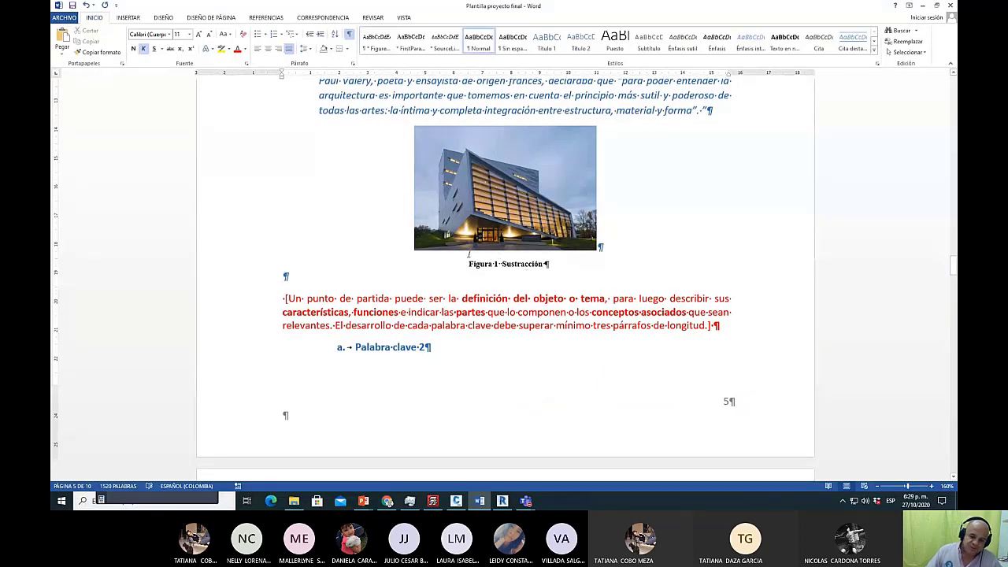
pyautogui.moveTo(469, 264); pyautogui.dragTo(549, 264)
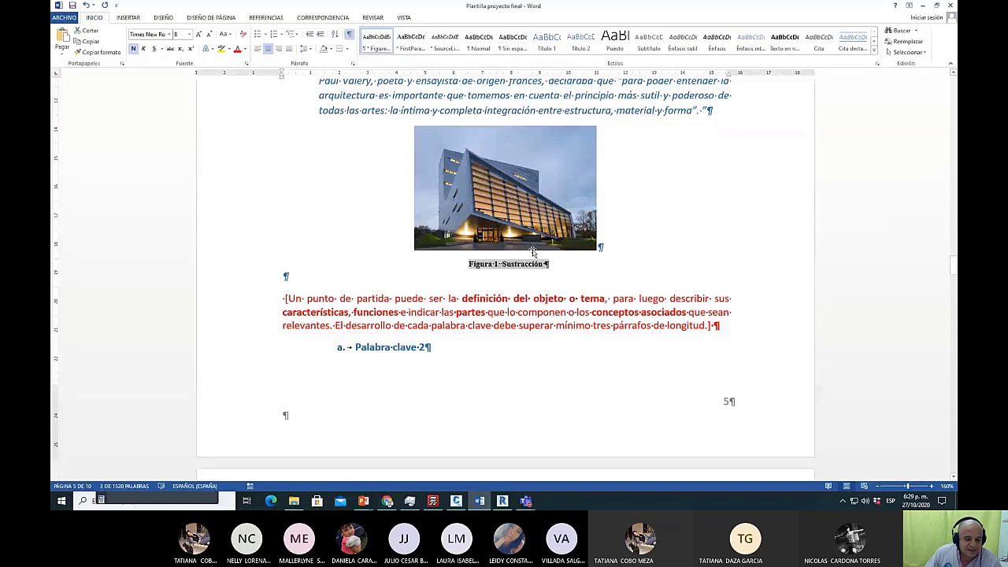
pyautogui.click(481, 266)
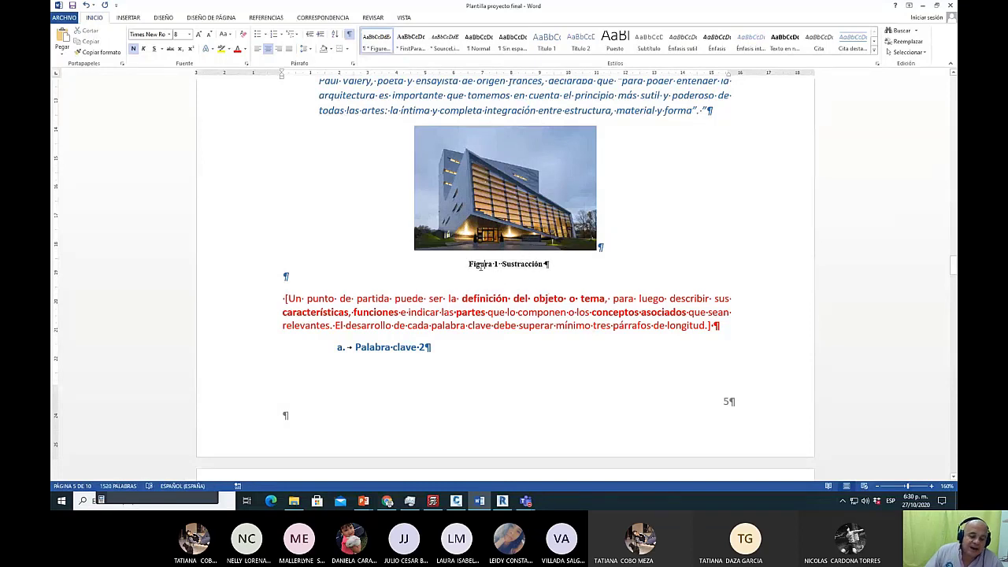
pyautogui.scroll(-15, 481, 266)
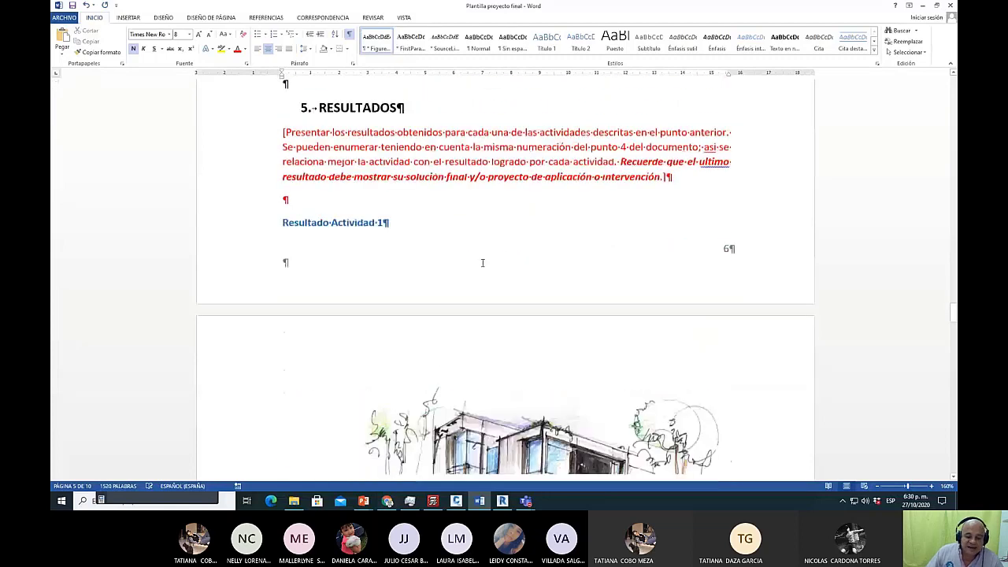
pyautogui.scroll(-12, 482, 263)
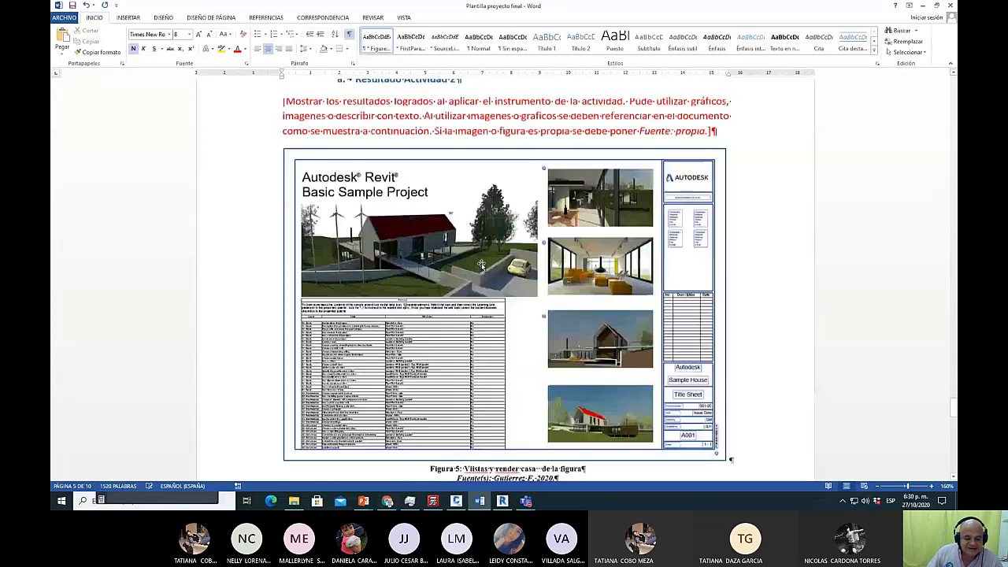
# Locate the Figura 1 Sustracción reference under Referencias > Figuras.
pyautogui.scroll(-15, 481, 264)
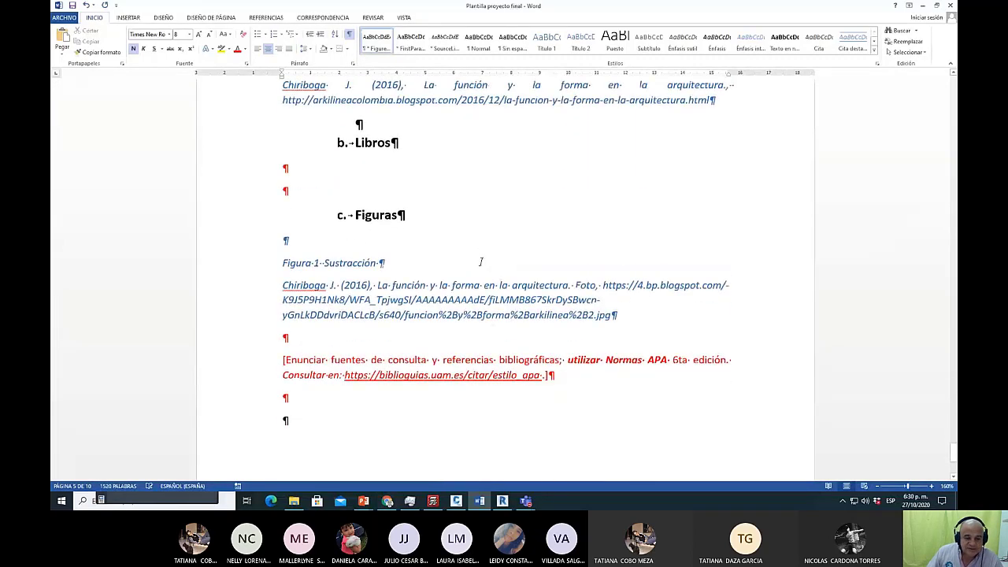
pyautogui.click(380, 215)
pyautogui.scroll(3, 400, 257)
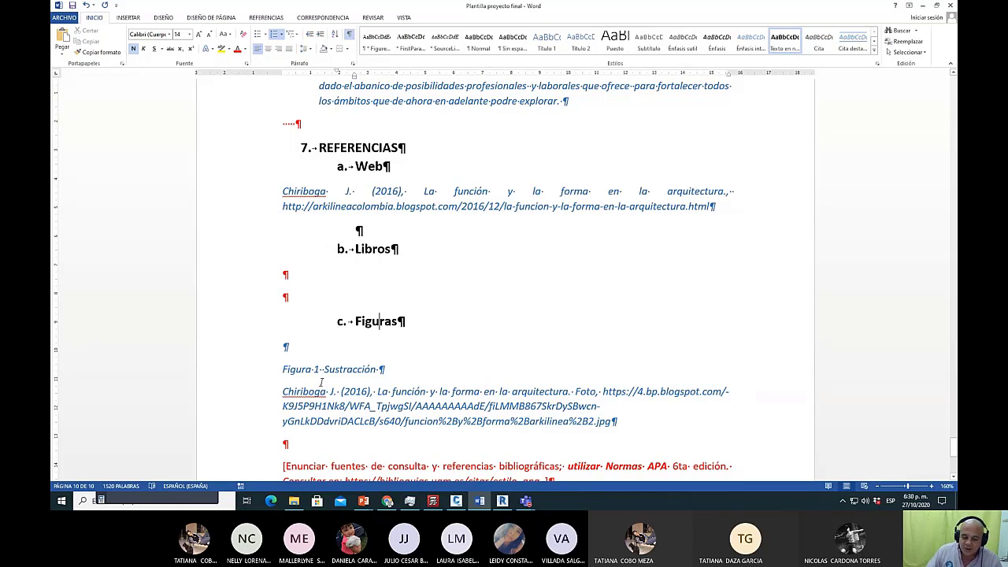
pyautogui.click(303, 360)
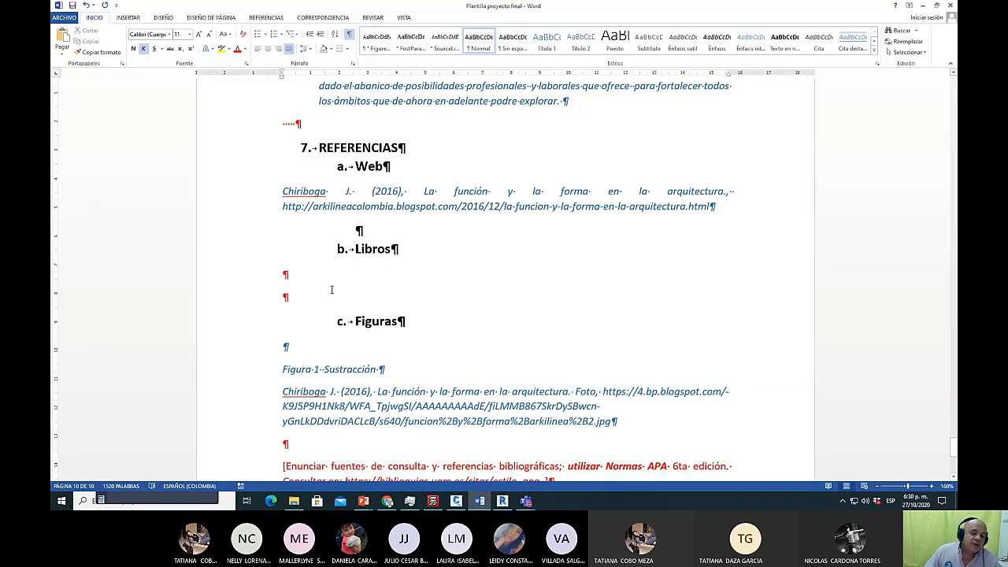
pyautogui.scroll(-1, 333, 290)
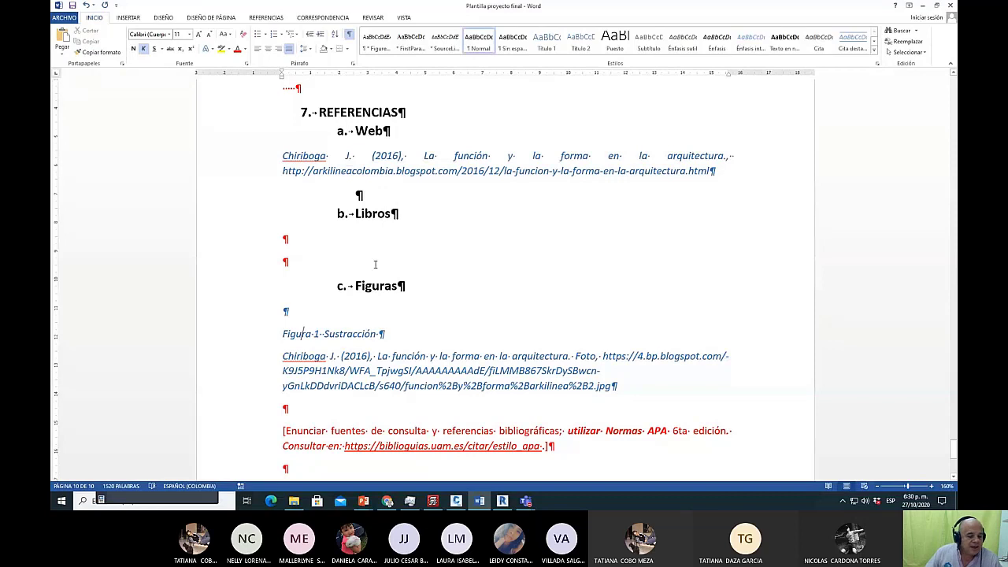
pyautogui.scroll(-1, 298, 289)
pyautogui.moveTo(282, 299); pyautogui.dragTo(387, 298)
pyautogui.click(414, 306)
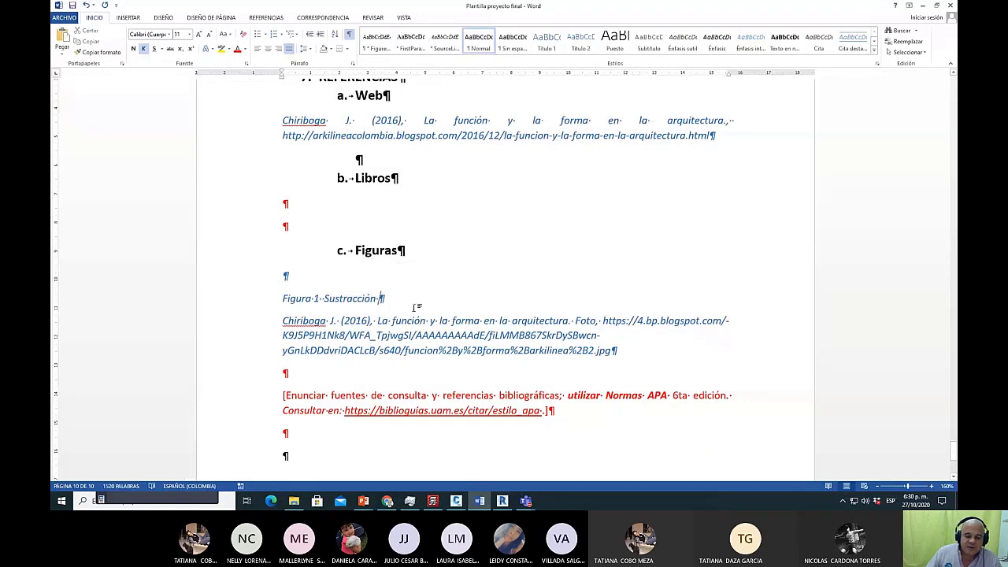
pyautogui.scroll(-1, 417, 308)
pyautogui.scroll(-2, 416, 308)
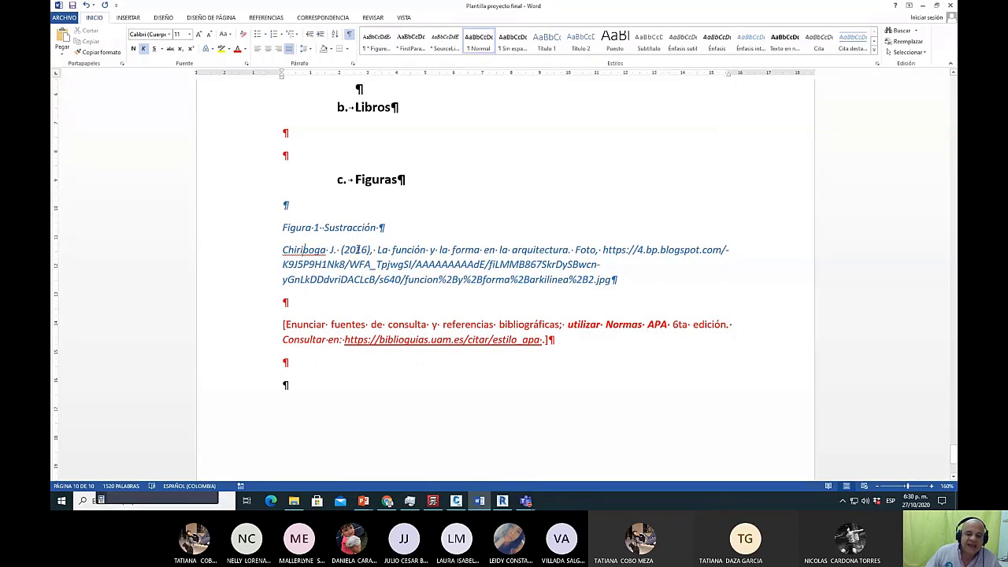
# Copy the full Figura 1 image URL from its citation and switch to Chrome.
pyautogui.click(356, 249)
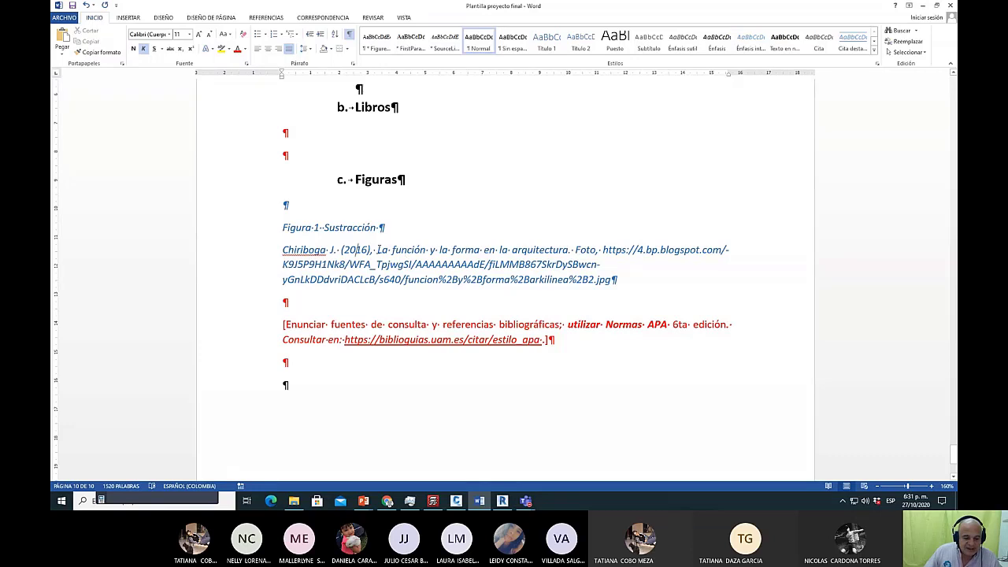
pyautogui.moveTo(378, 249); pyautogui.dragTo(479, 248)
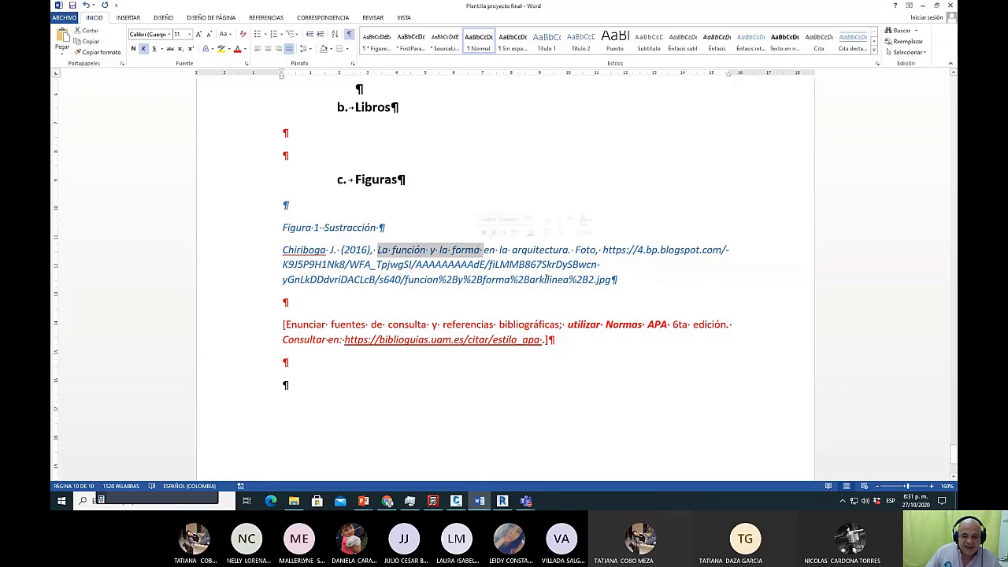
pyautogui.click(577, 250)
pyautogui.moveTo(577, 249); pyautogui.dragTo(596, 250)
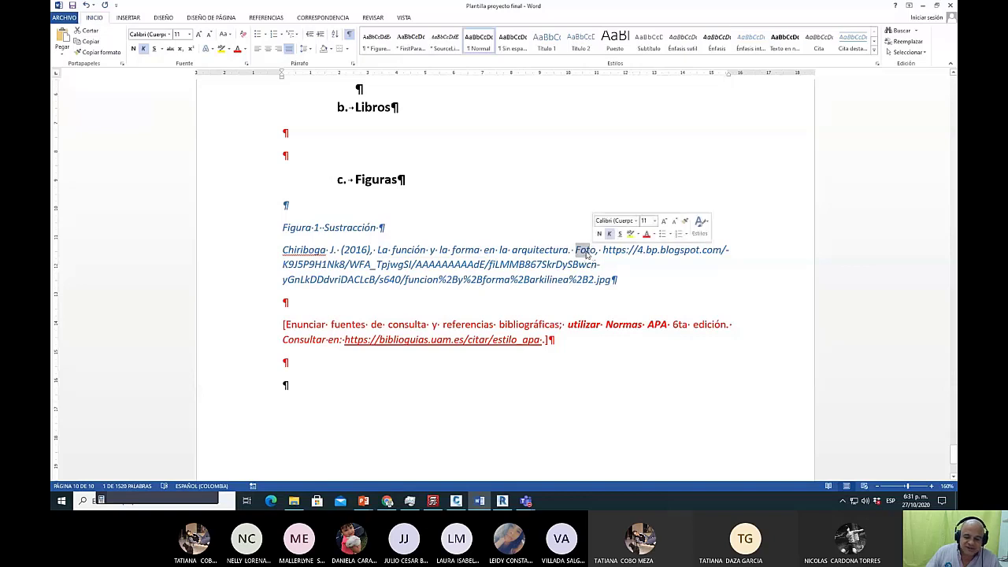
pyautogui.click(585, 252)
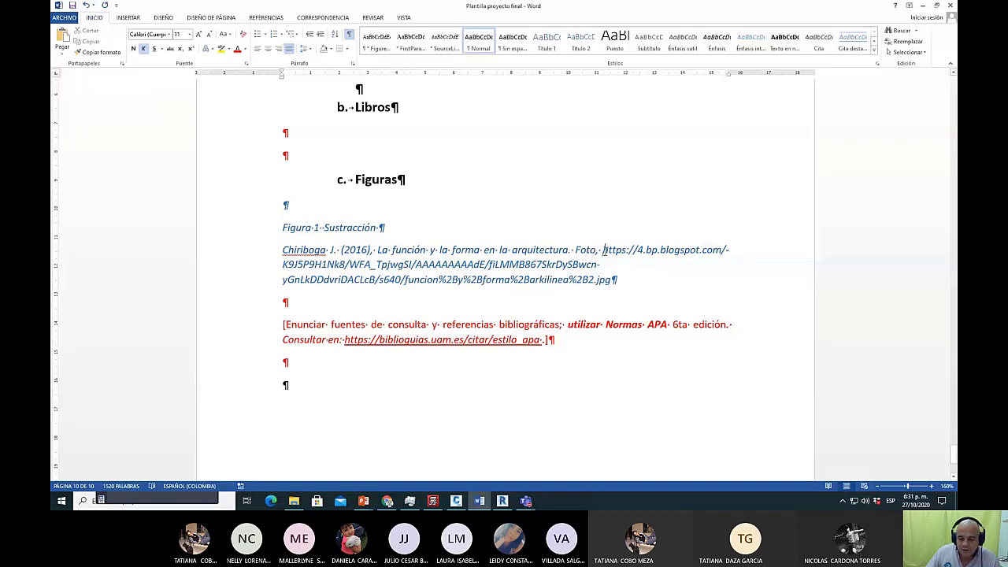
pyautogui.moveTo(604, 250); pyautogui.dragTo(613, 280)
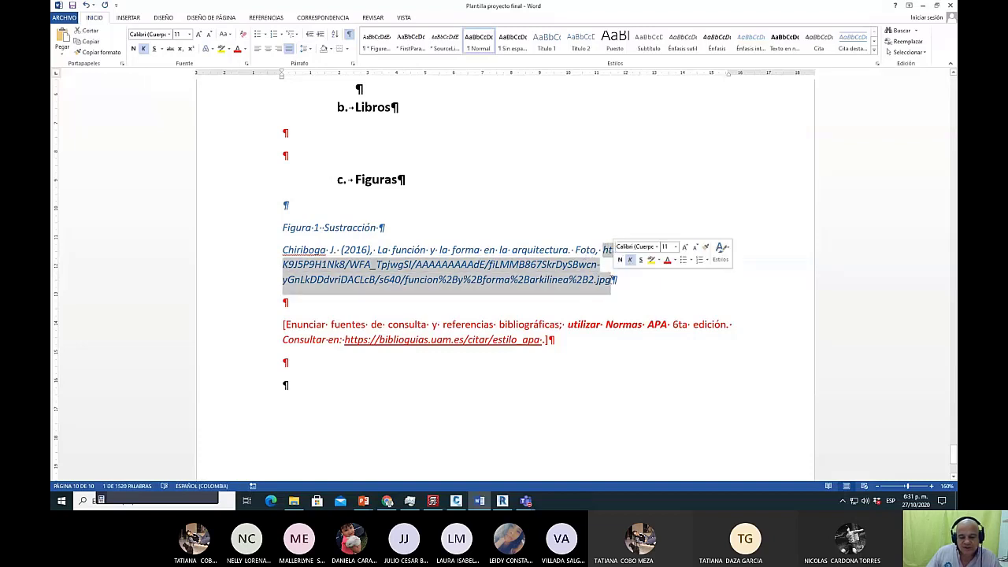
pyautogui.rightClick(611, 251)
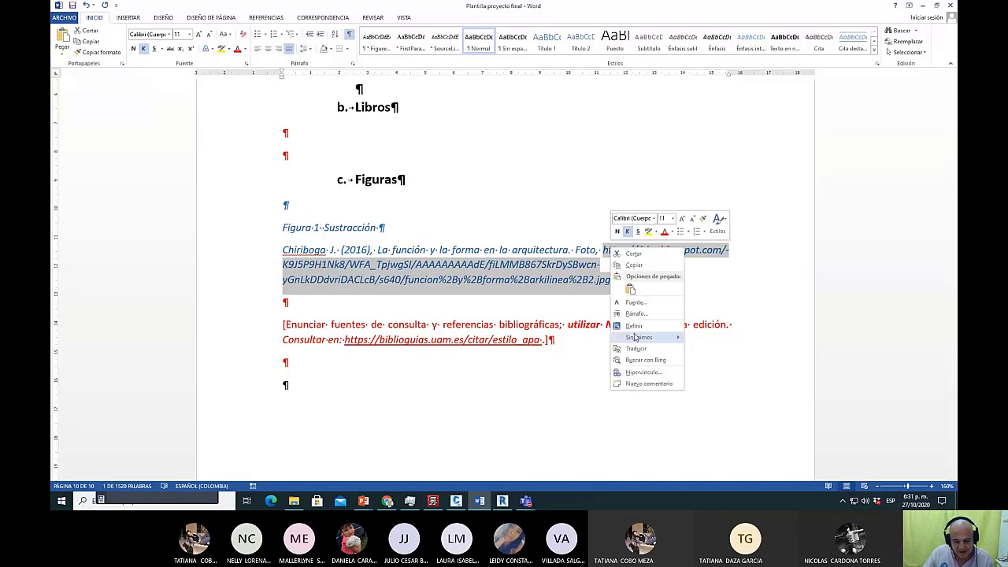
pyautogui.click(634, 265)
pyautogui.click(387, 501)
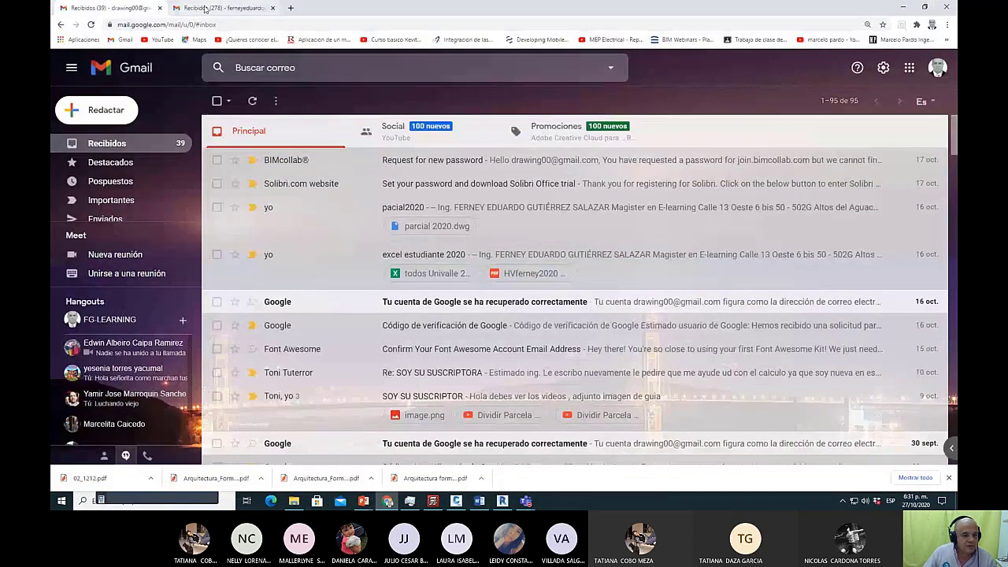
# Load the copied Figura 1 URL in a new Chrome tab, confirm the building photo, return to Word.
pyautogui.hotkey('ctrl', 't')
pyautogui.hotkey('ctrl', 'v')
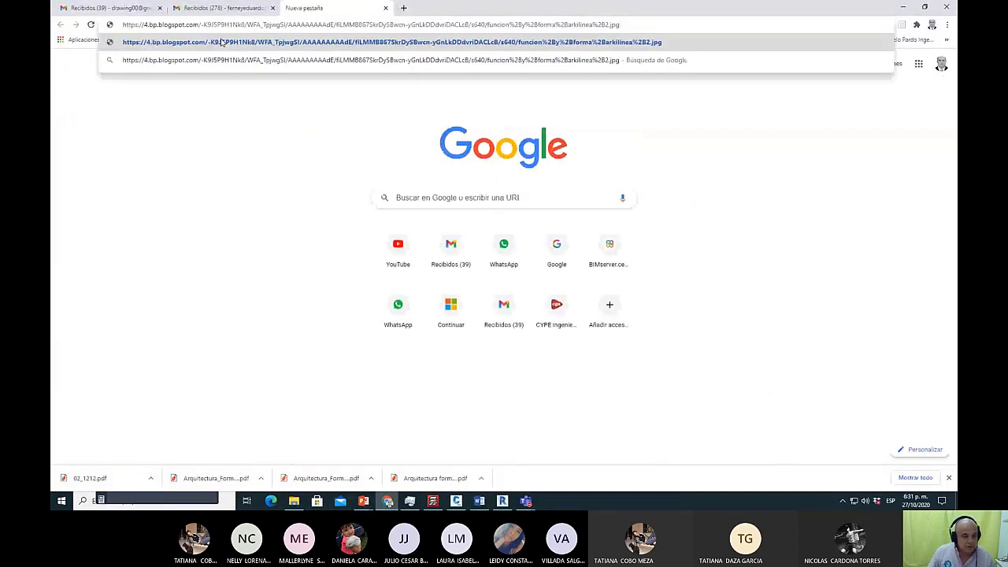
pyautogui.press('Return')
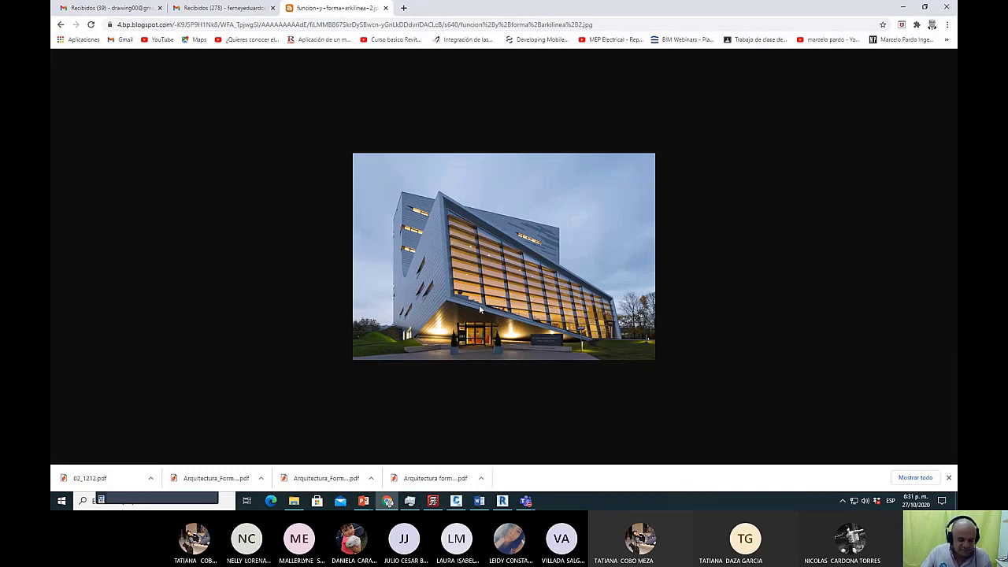
pyautogui.hotkey('alt', 'Tab')
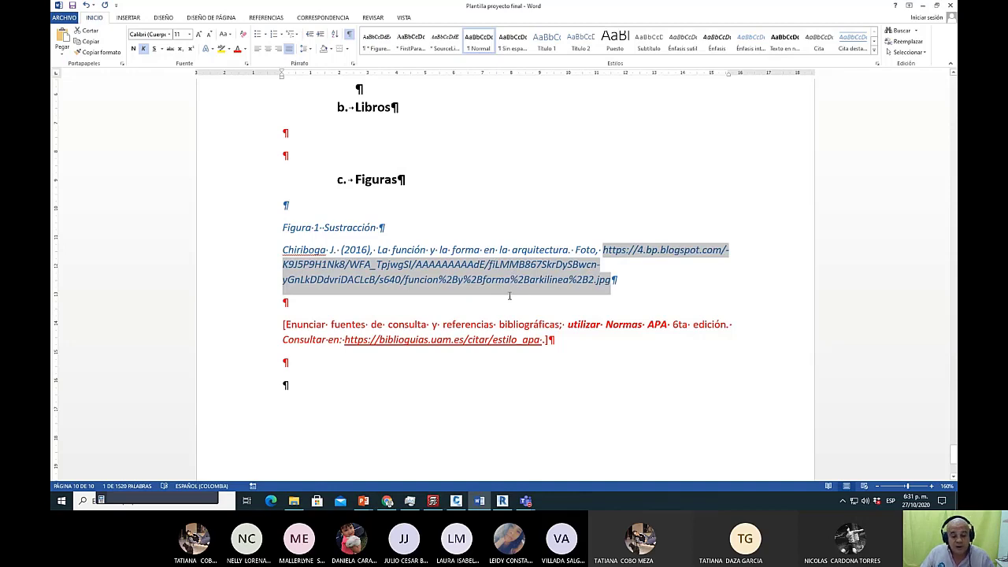
# Copy the Web reference's blog URL line and return to Chrome's address bar.
pyautogui.scroll(5, 504, 295)
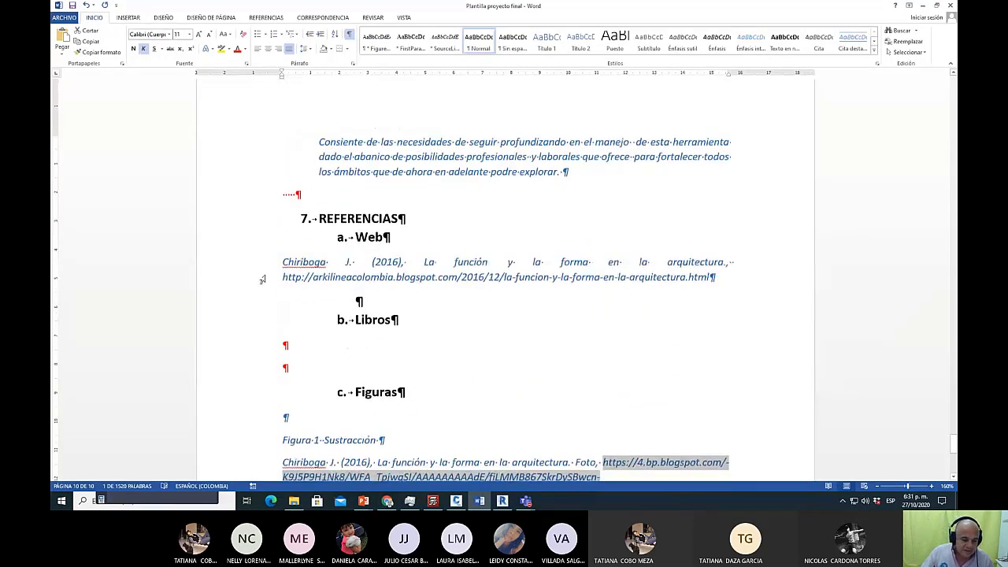
pyautogui.click(251, 282)
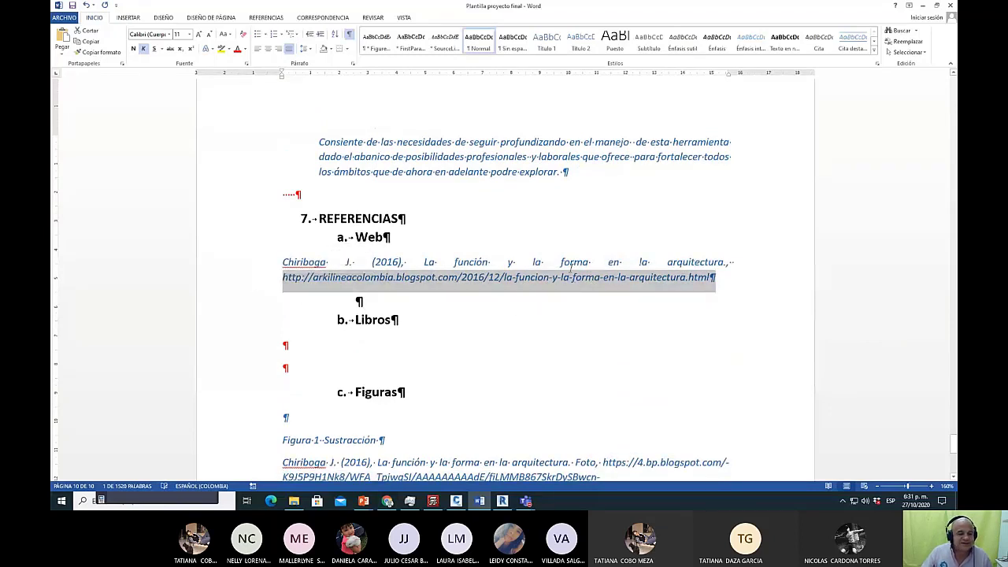
pyautogui.hotkey('alt', 'Tab')
pyautogui.click(307, 25)
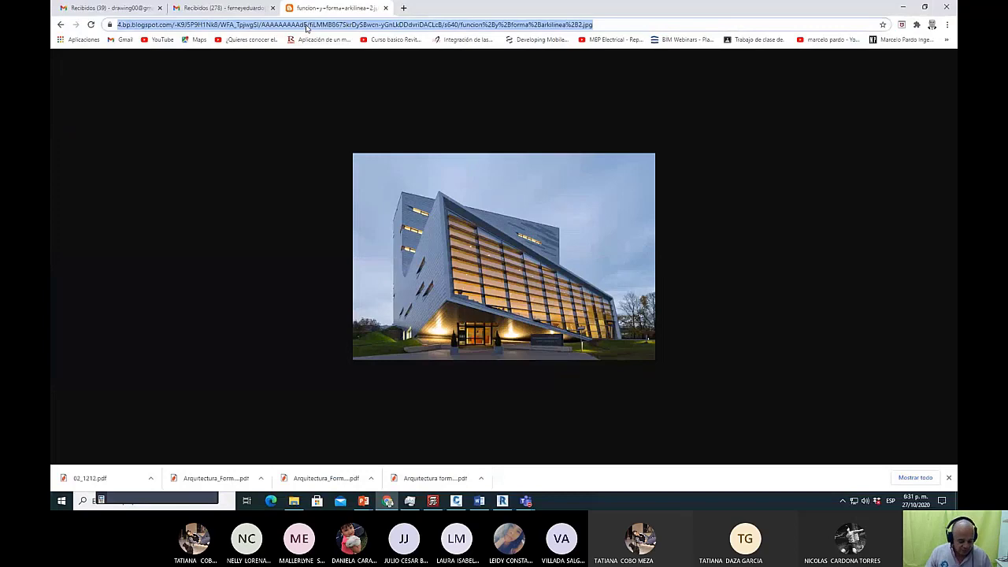
# Load the Web reference's Arkilínea article in the current Chrome tab.
pyautogui.hotkey('ctrl', 'v')
pyautogui.press('Return')
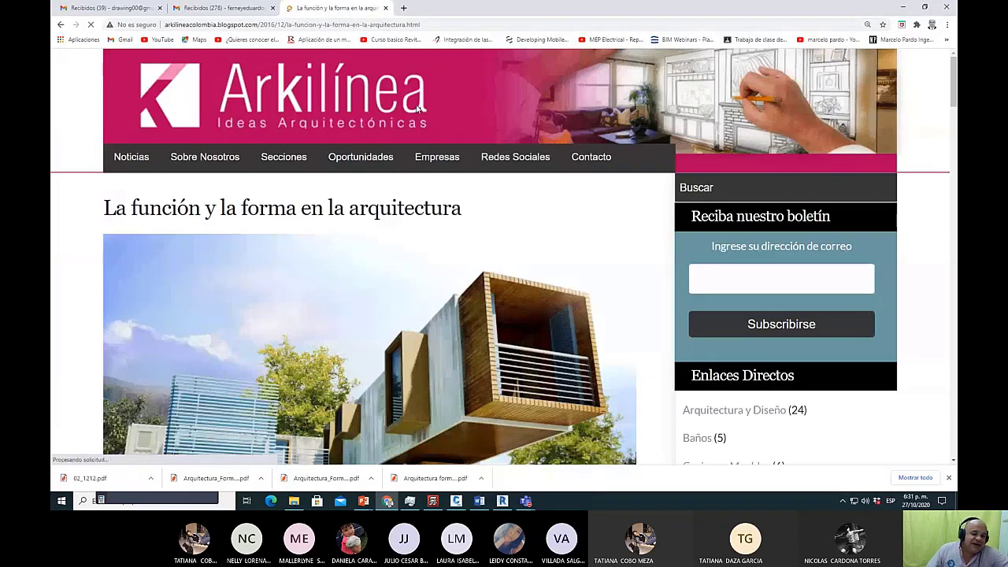
pyautogui.scroll(-10, 573, 308)
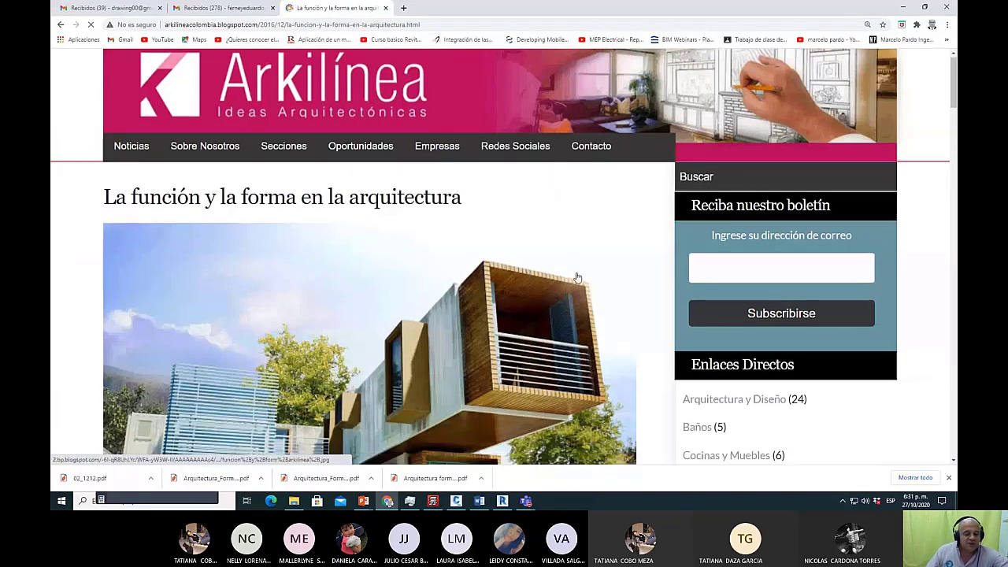
pyautogui.scroll(-6, 498, 300)
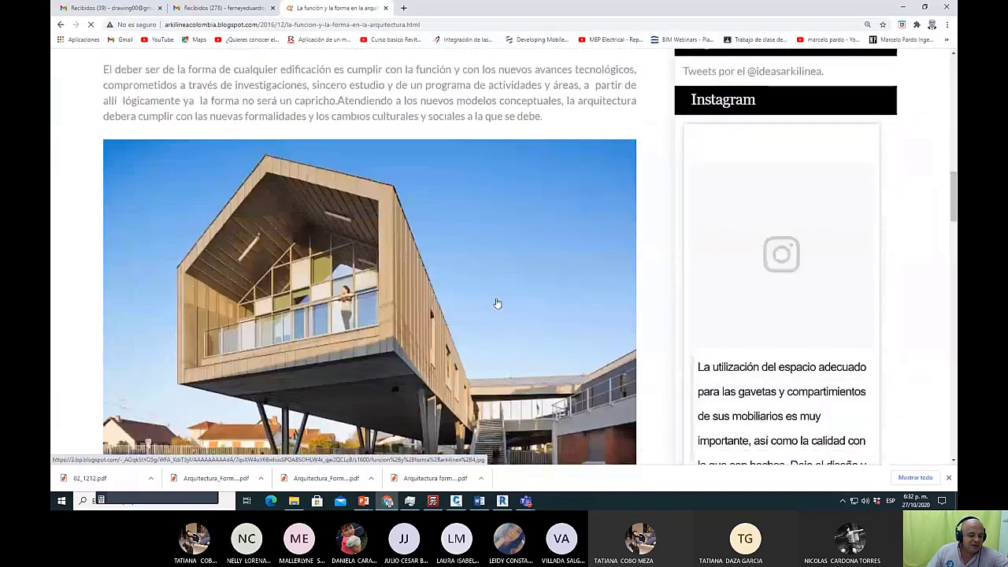
pyautogui.scroll(3, 371, 219)
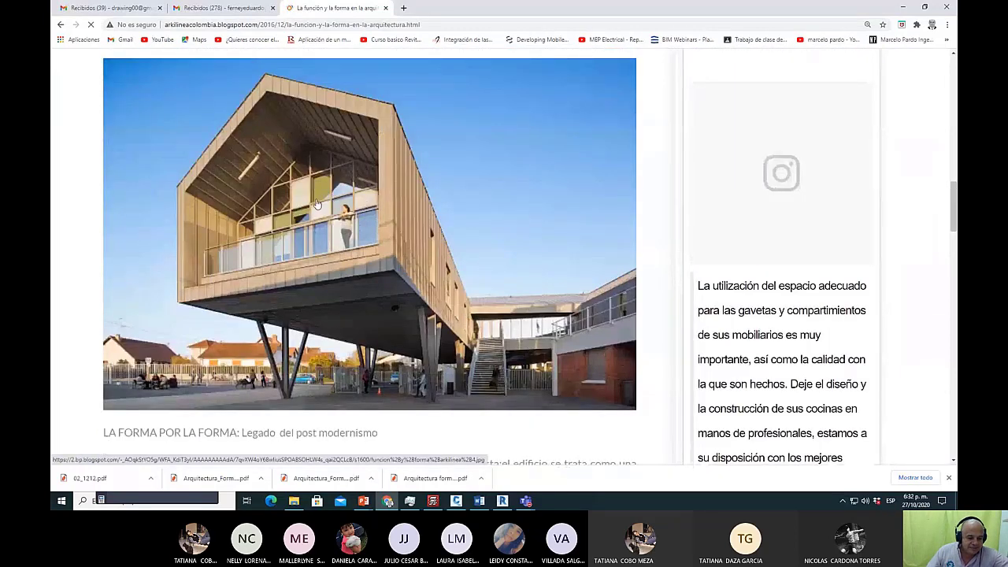
pyautogui.scroll(1, 338, 237)
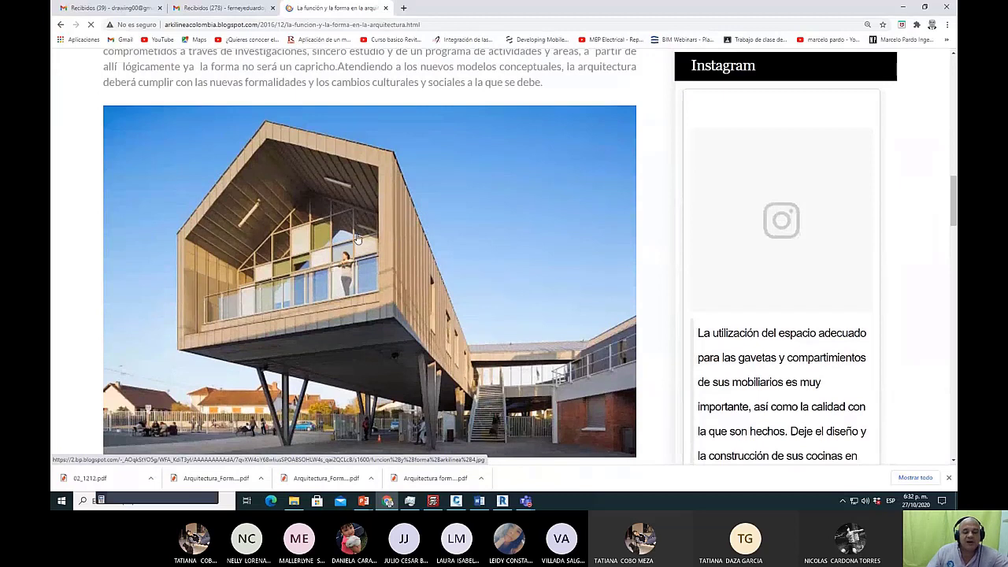
# Open the article's building photo alone in a new tab from its image address.
pyautogui.rightClick(364, 200)
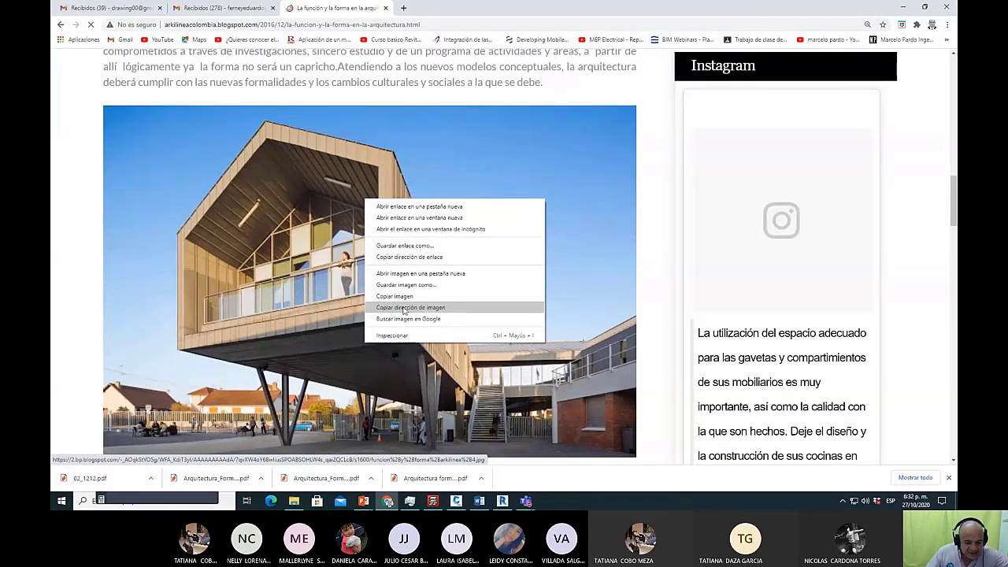
pyautogui.click(423, 309)
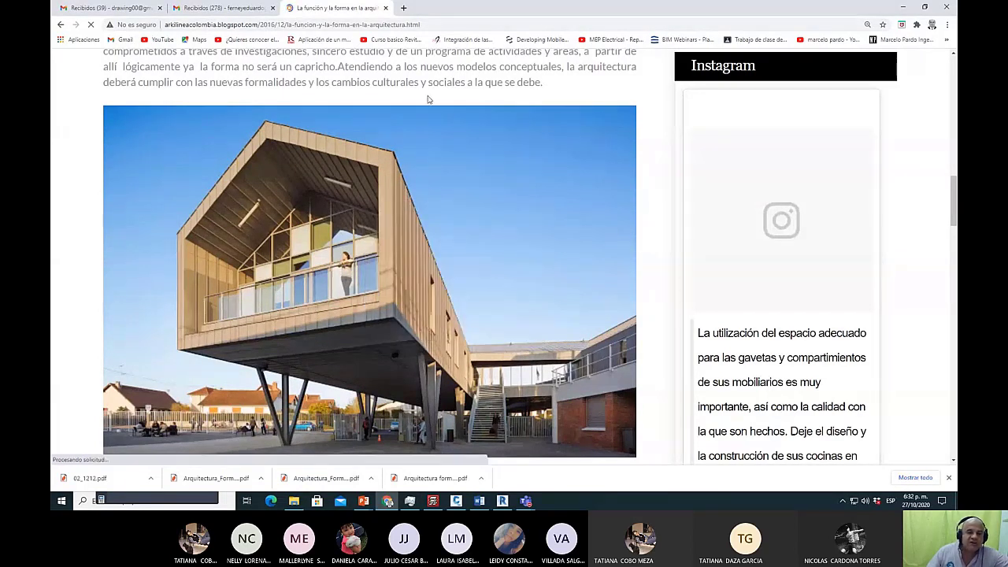
pyautogui.click(403, 8)
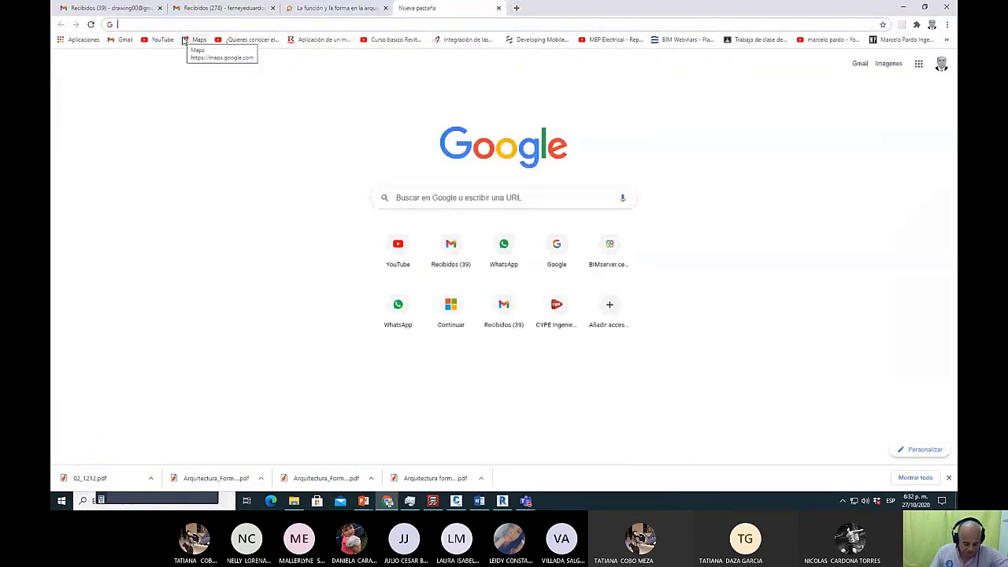
pyautogui.hotkey('ctrl', 'v')
pyautogui.press('Return')
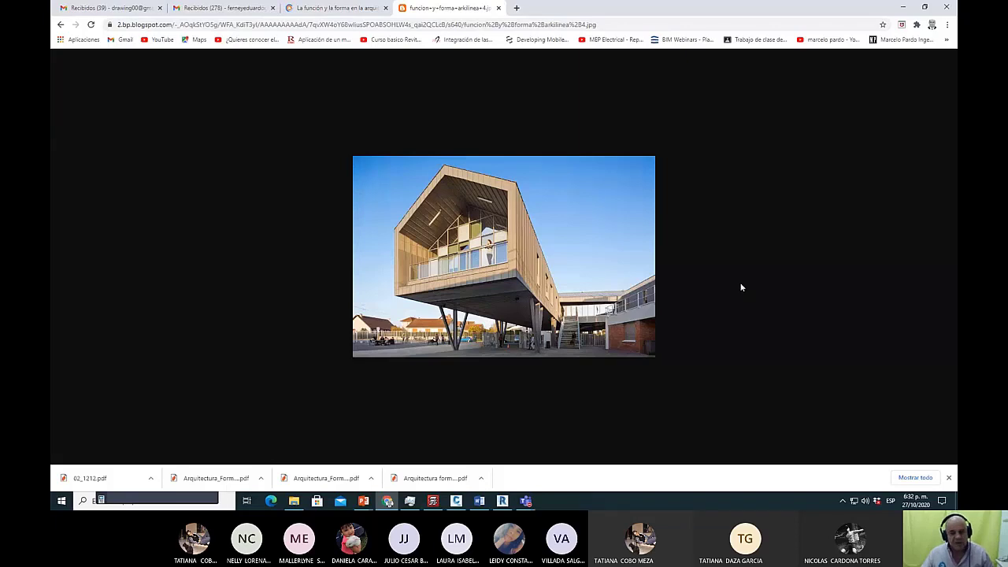
pyautogui.hotkey('alt', 'Tab')
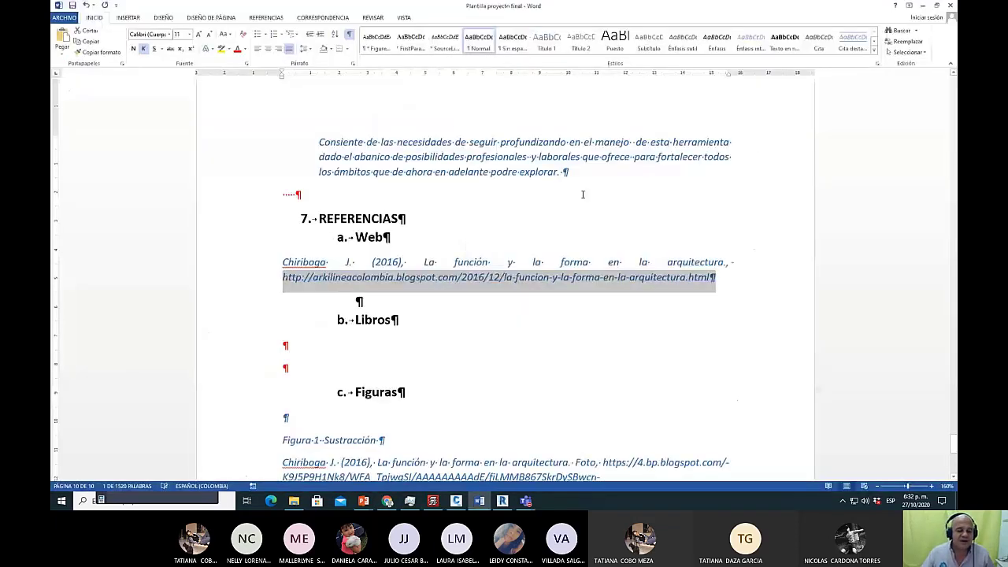
pyautogui.scroll(-5, 551, 315)
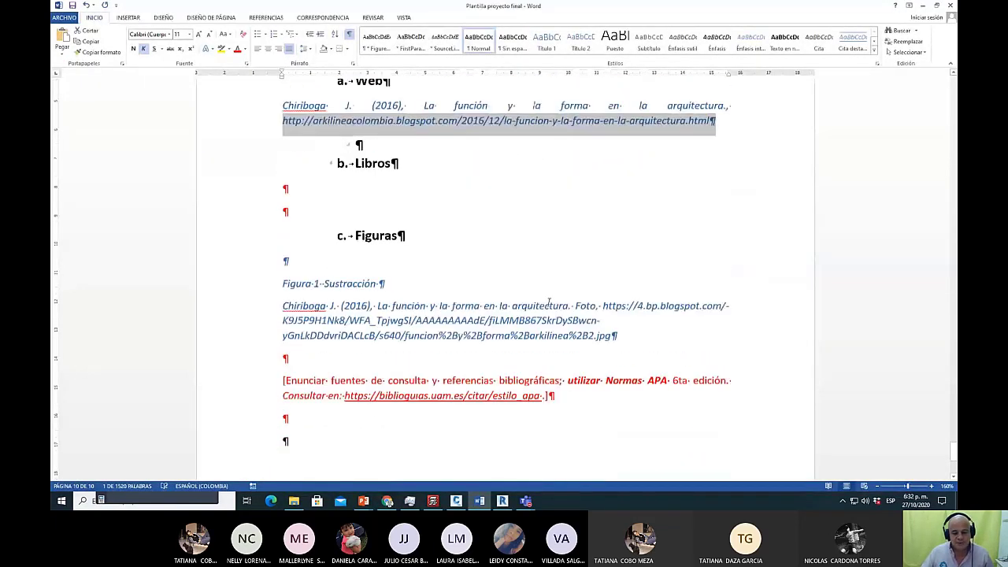
pyautogui.click(599, 316)
pyautogui.moveTo(599, 317); pyautogui.dragTo(612, 313)
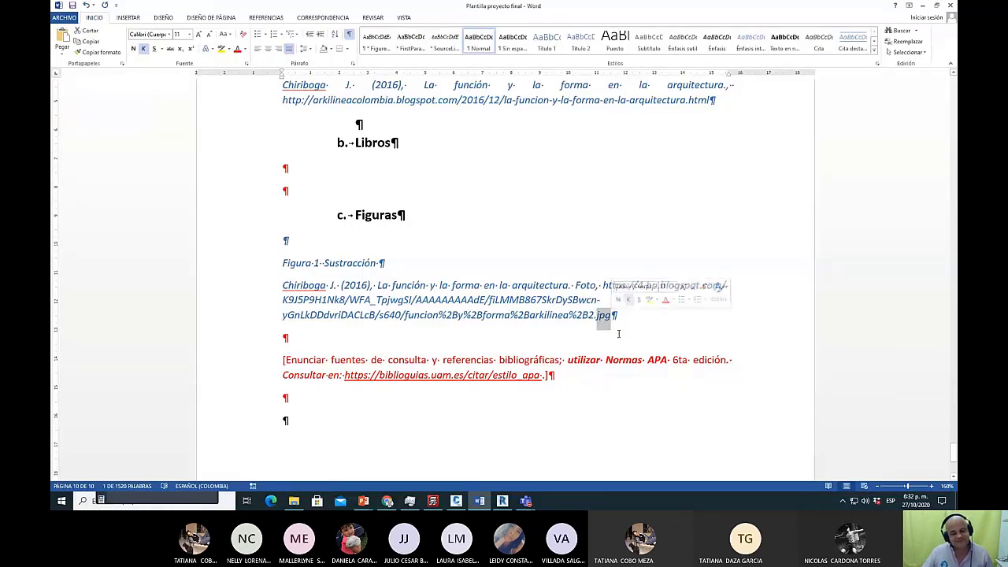
pyautogui.scroll(1, 618, 334)
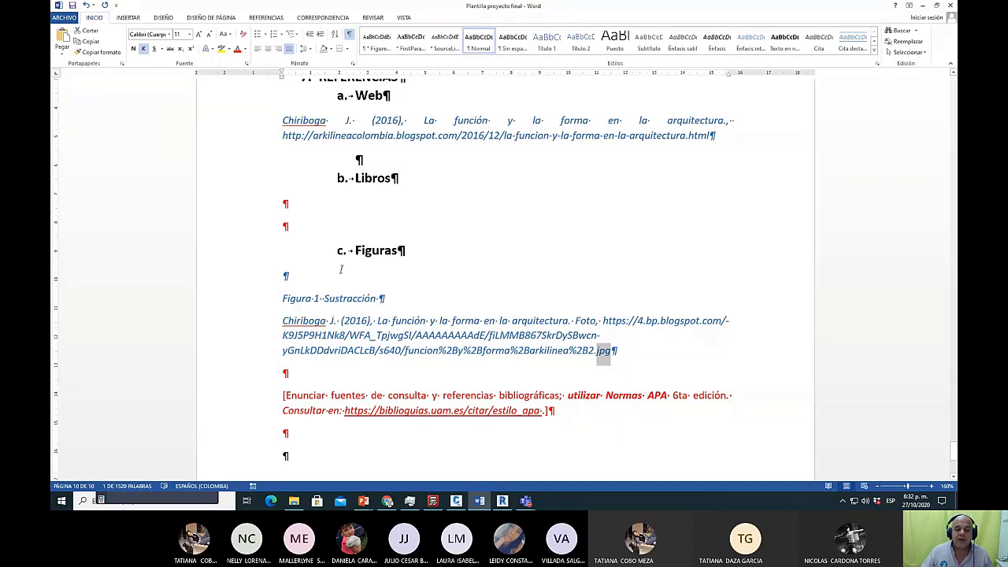
pyautogui.click(371, 250)
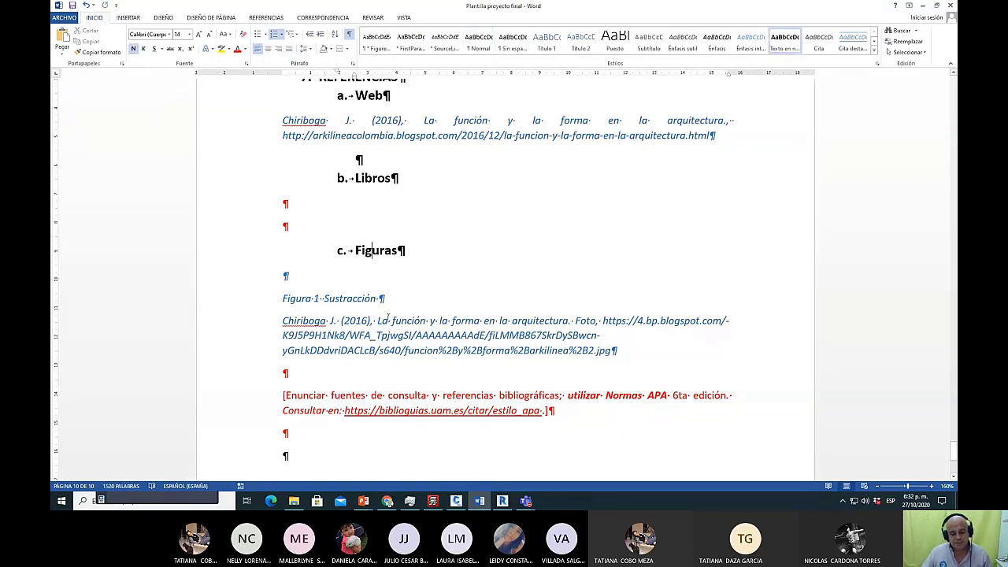
pyautogui.moveTo(282, 298); pyautogui.dragTo(384, 299)
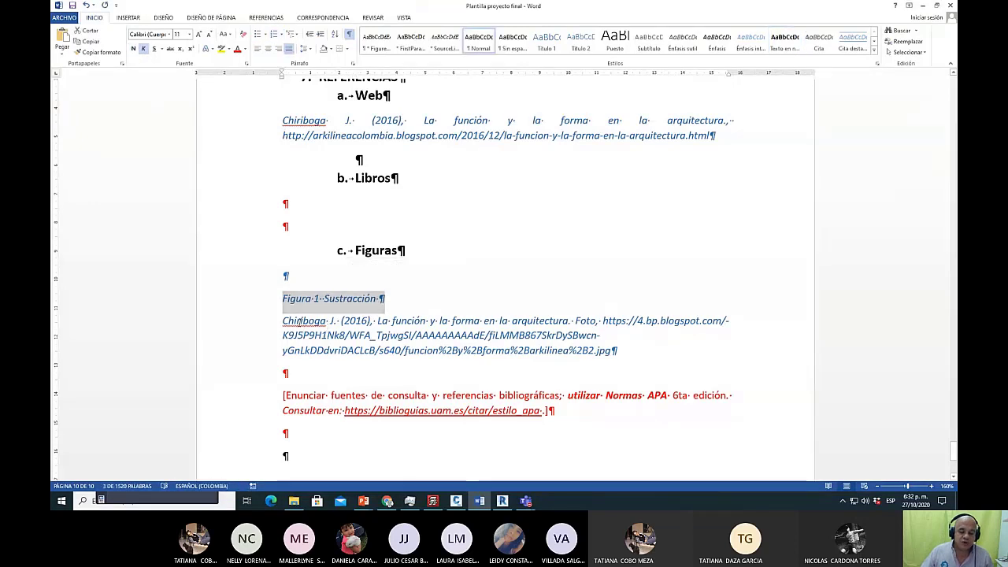
pyautogui.click(300, 321)
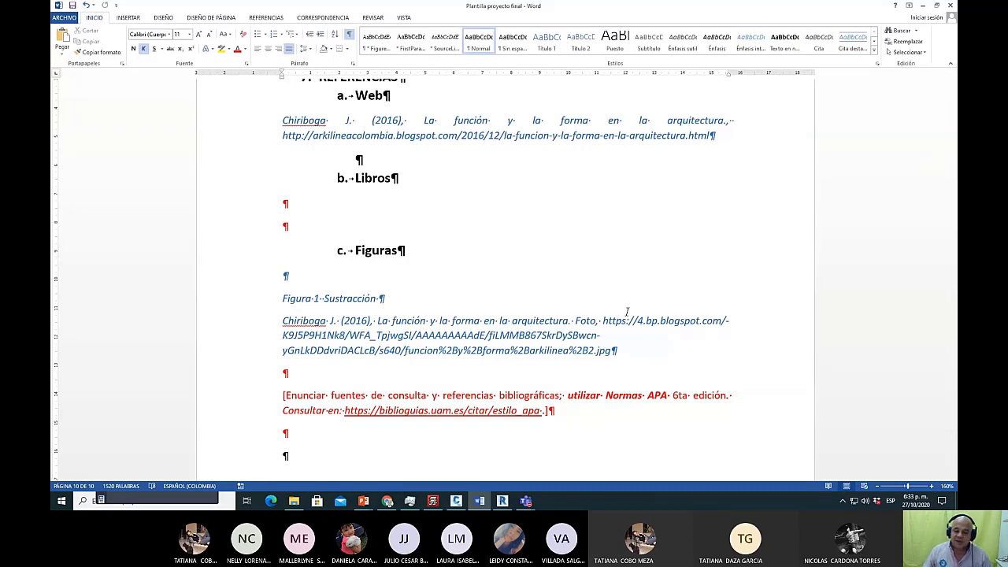
pyautogui.scroll(4, 406, 260)
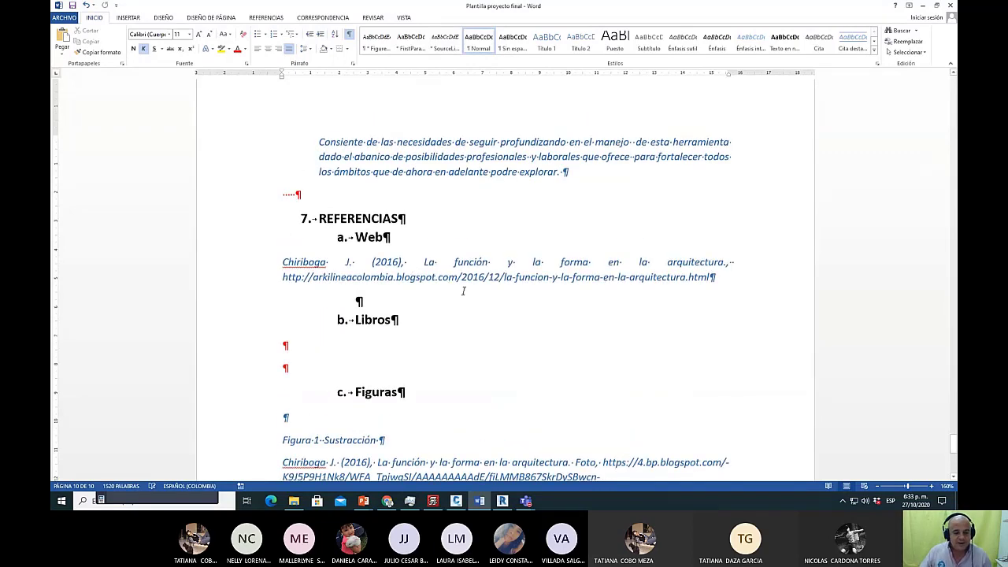
pyautogui.scroll(-2, 465, 288)
pyautogui.scroll(5, 464, 287)
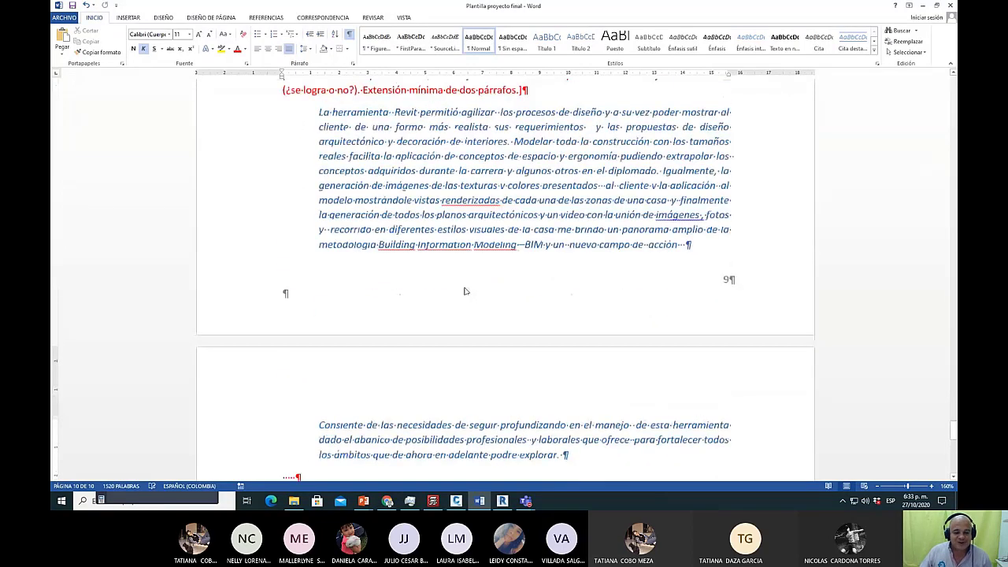
pyautogui.scroll(5, 465, 291)
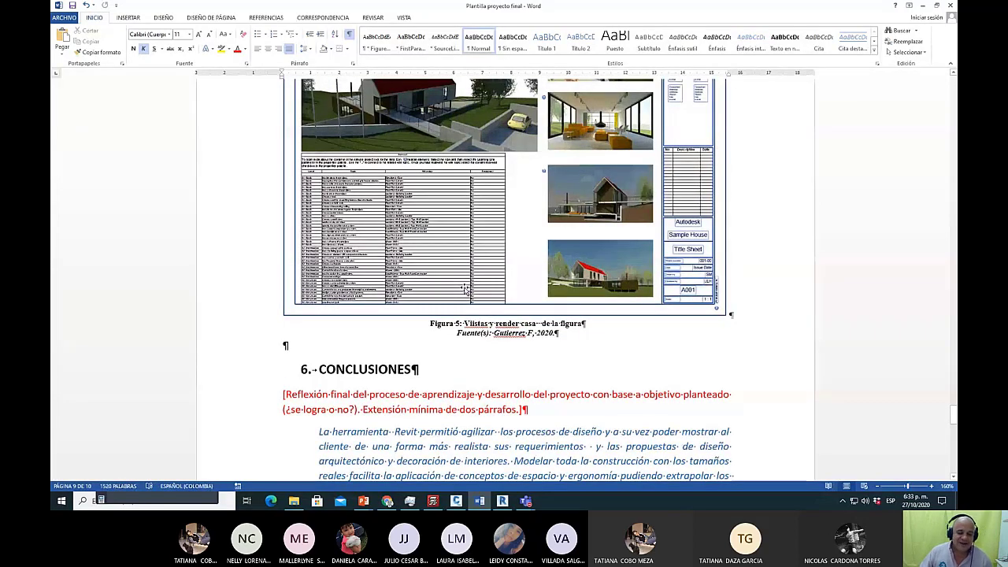
pyautogui.scroll(5, 466, 289)
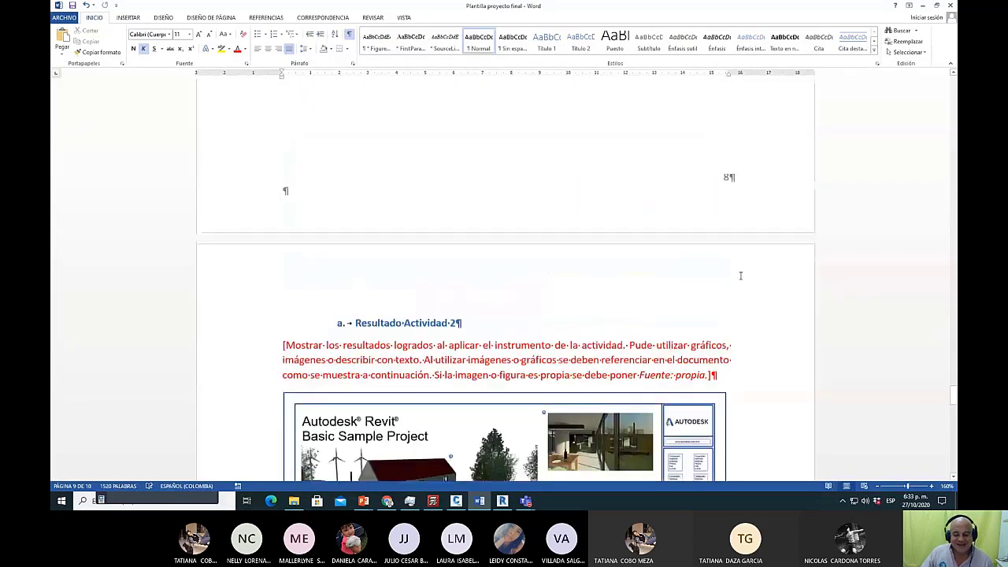
pyautogui.scroll(10, 693, 274)
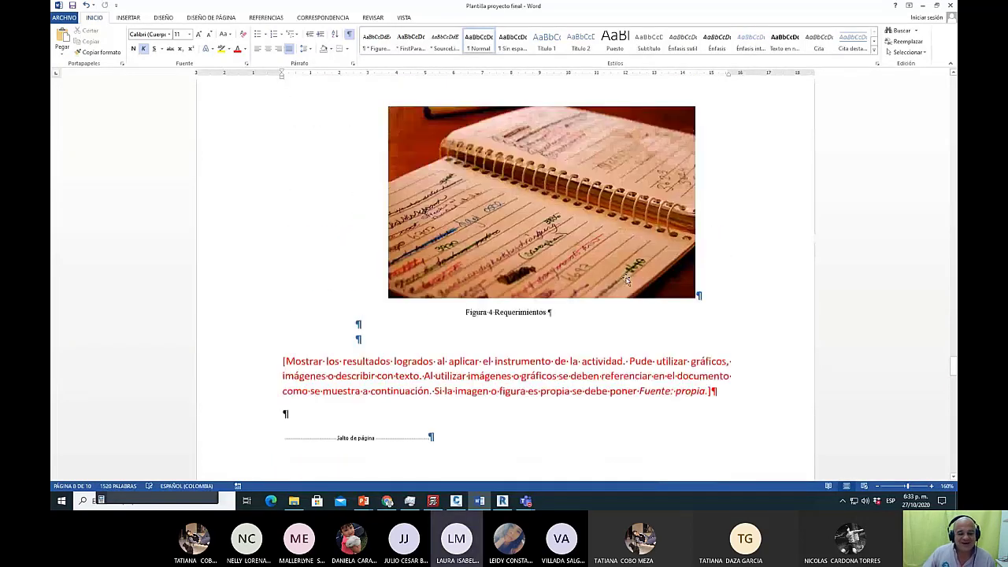
pyautogui.scroll(4, 627, 281)
pyautogui.scroll(-2, 624, 290)
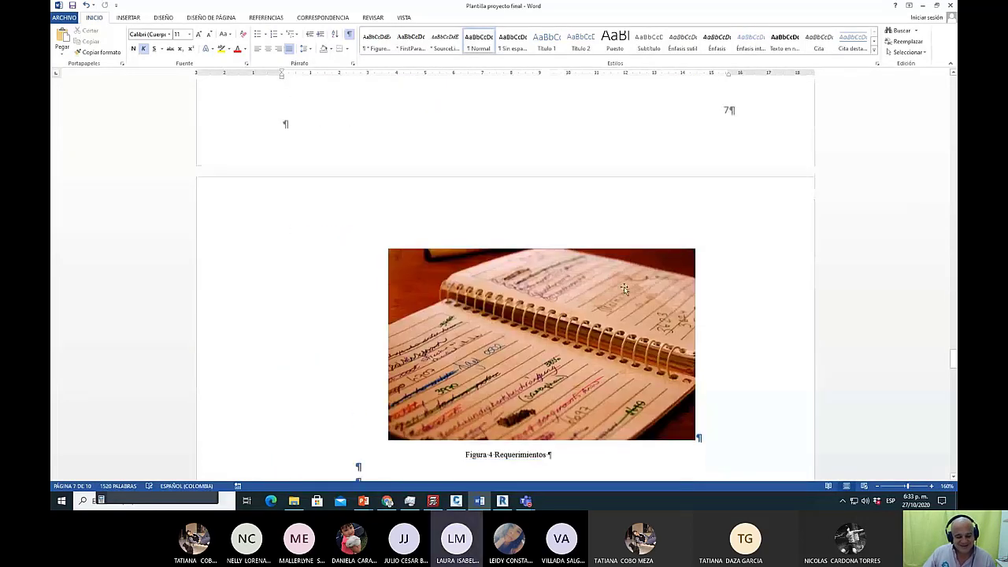
pyautogui.scroll(-3, 624, 290)
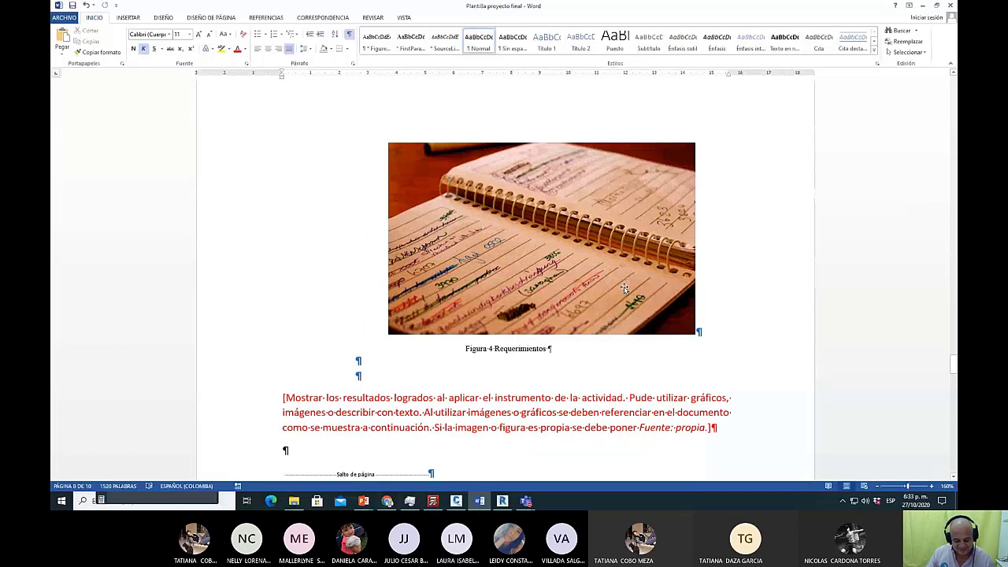
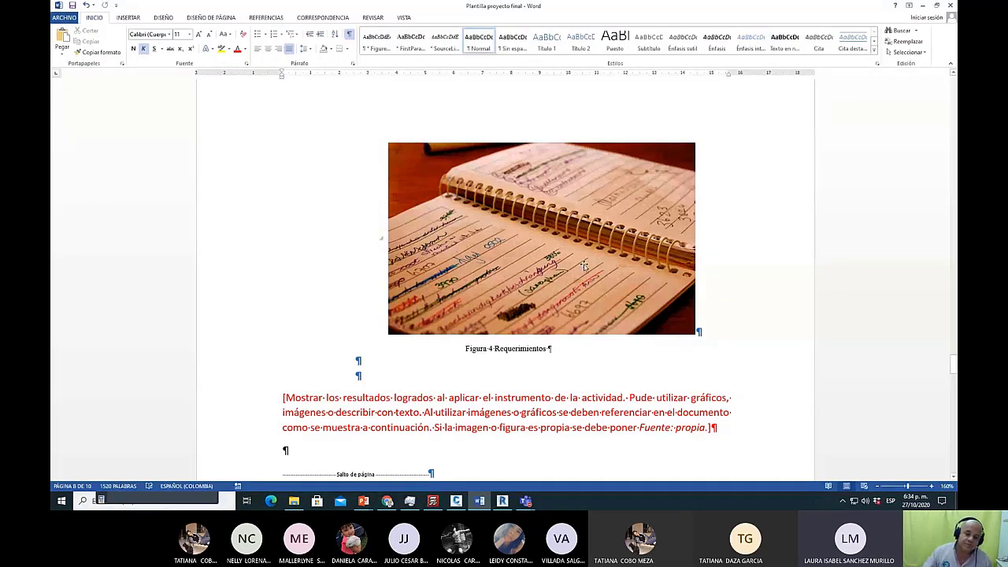
# Scroll the template up from Figura 4 to the Palabras clave bullets above 3. MARCO CONCEPTUAL.
pyautogui.scroll(5, 719, 273)
pyautogui.scroll(15, 719, 273)
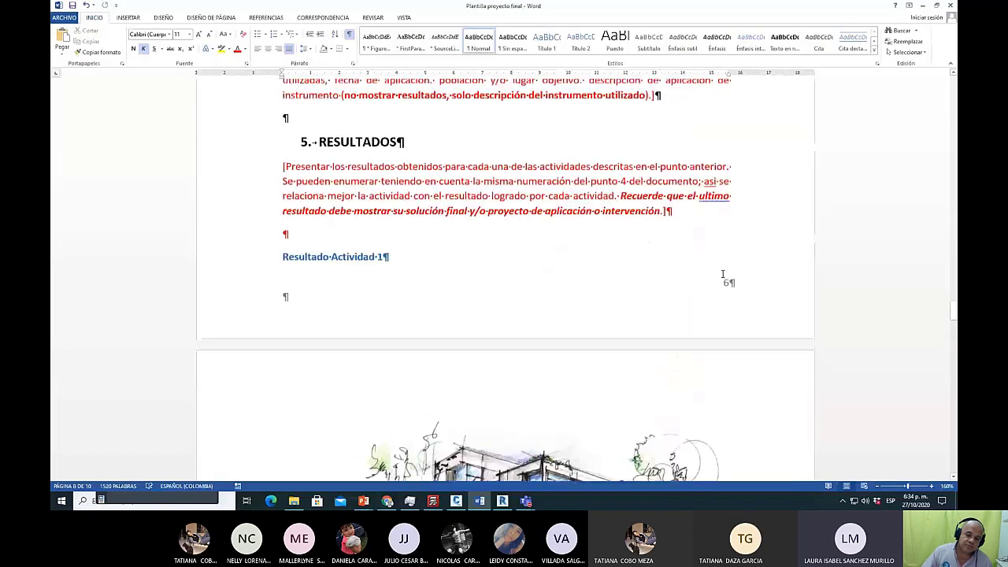
pyautogui.scroll(15, 721, 273)
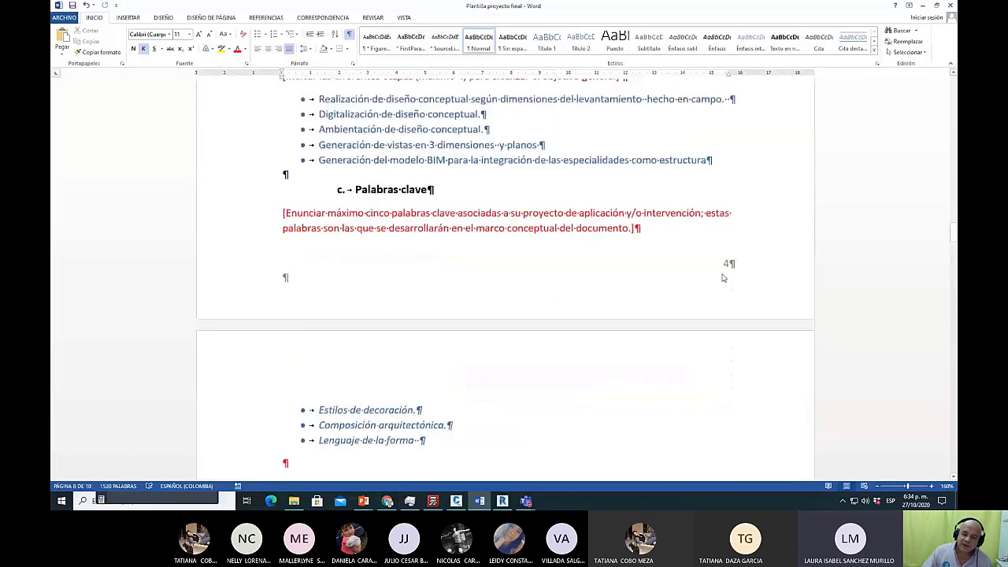
pyautogui.scroll(-1, 719, 277)
pyautogui.scroll(-2, 717, 276)
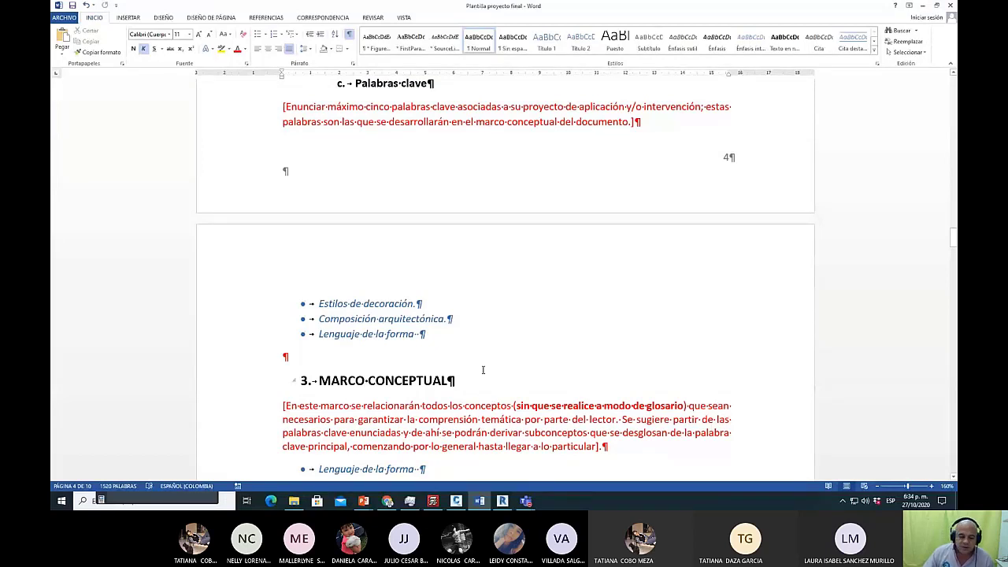
pyautogui.scroll(-1, 470, 296)
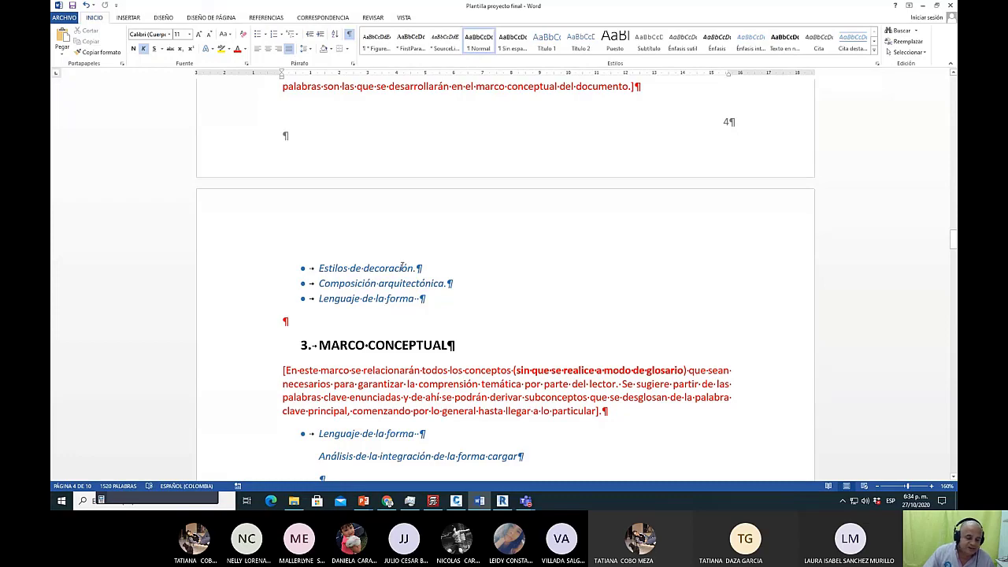
pyautogui.scroll(3, 435, 285)
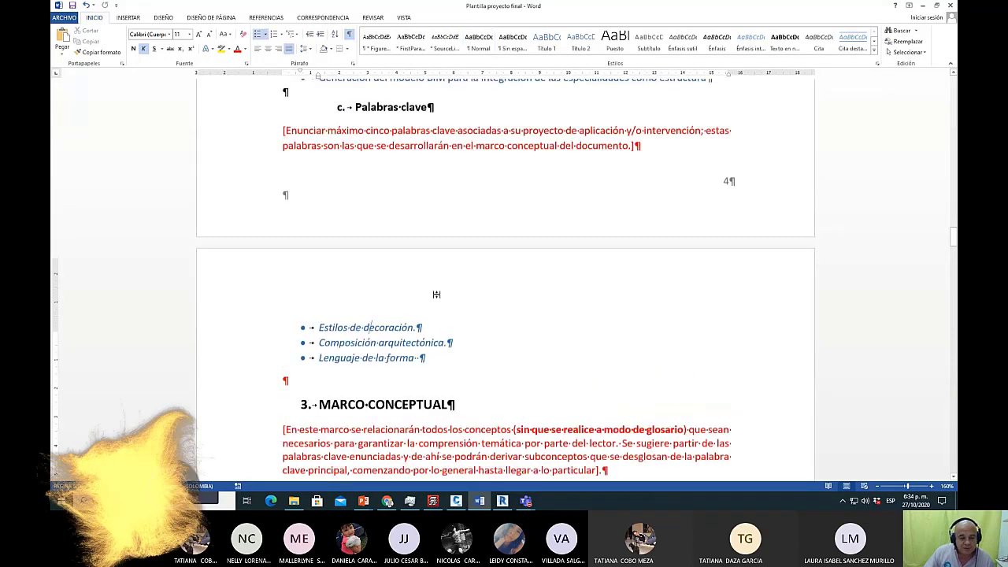
pyautogui.scroll(-13, 436, 285)
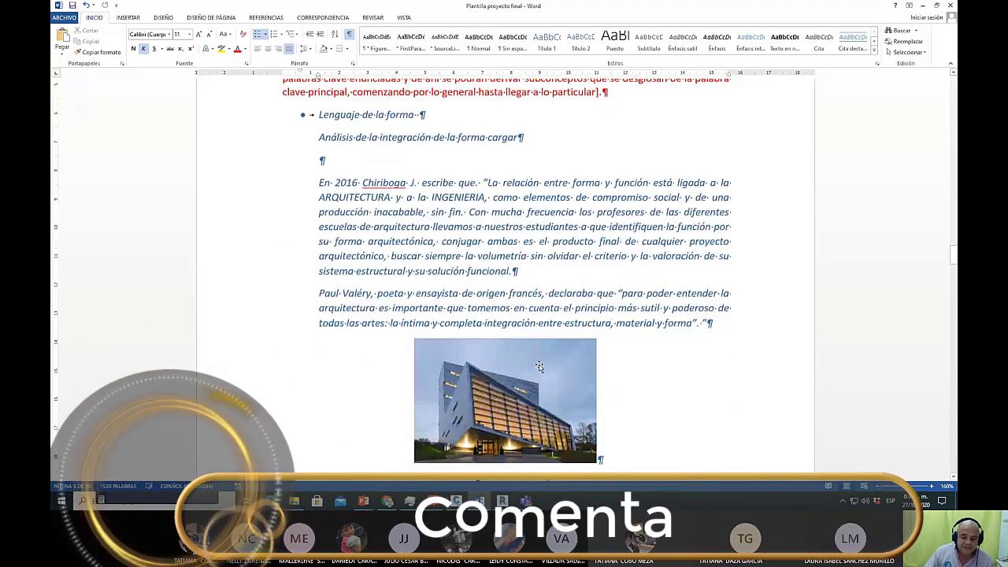
pyautogui.scroll(3, 535, 362)
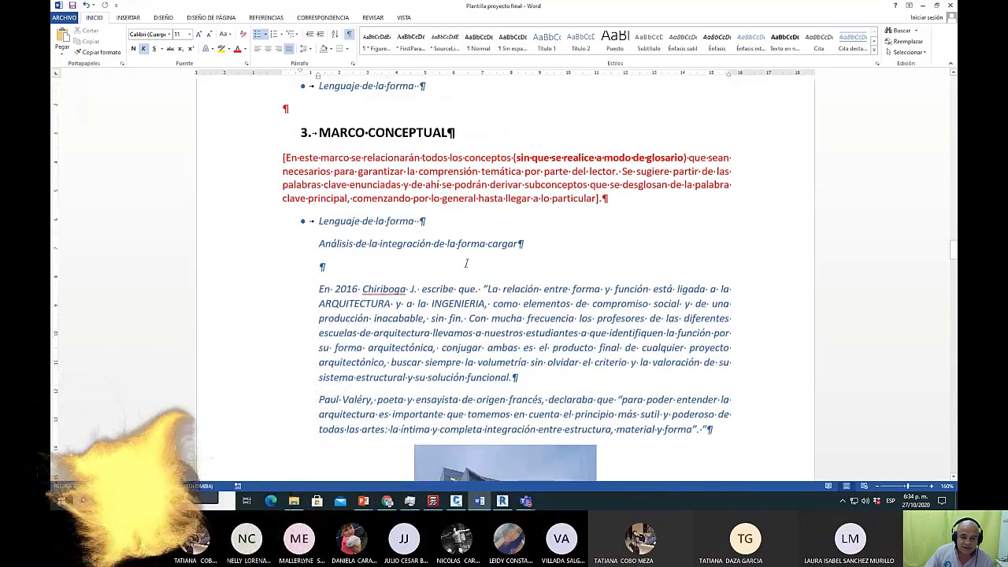
pyautogui.scroll(5, 484, 245)
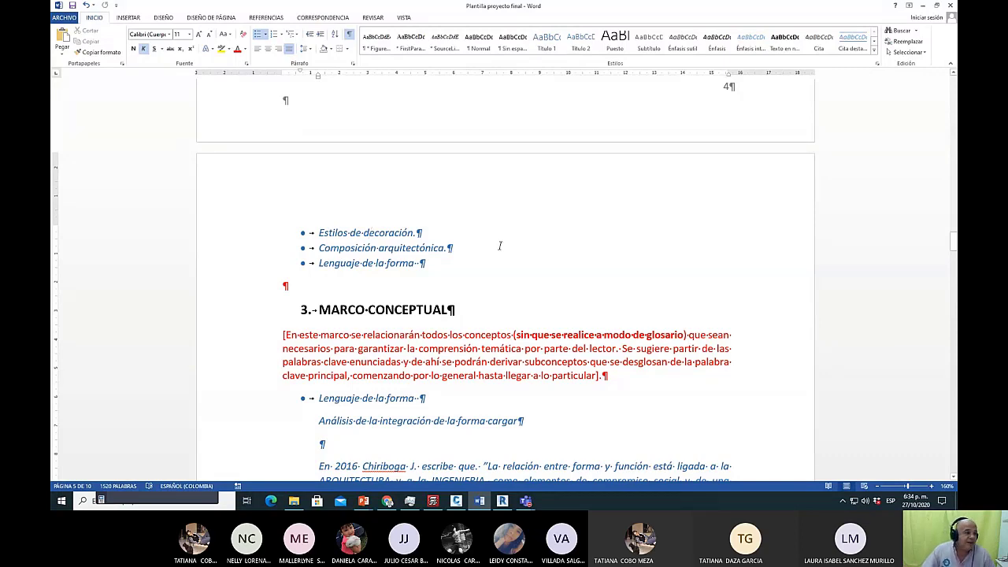
pyautogui.scroll(6, 499, 246)
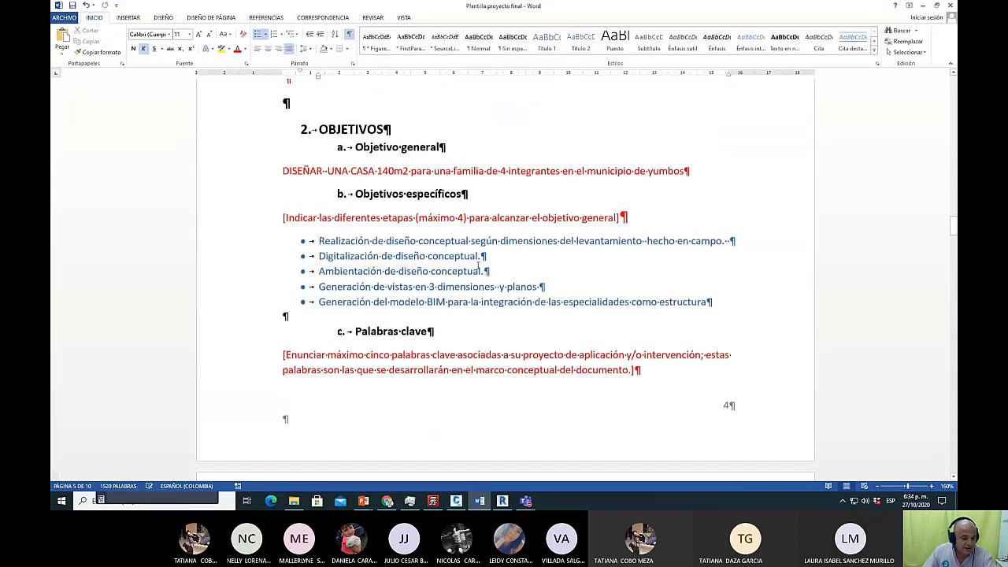
pyautogui.scroll(-6, 536, 300)
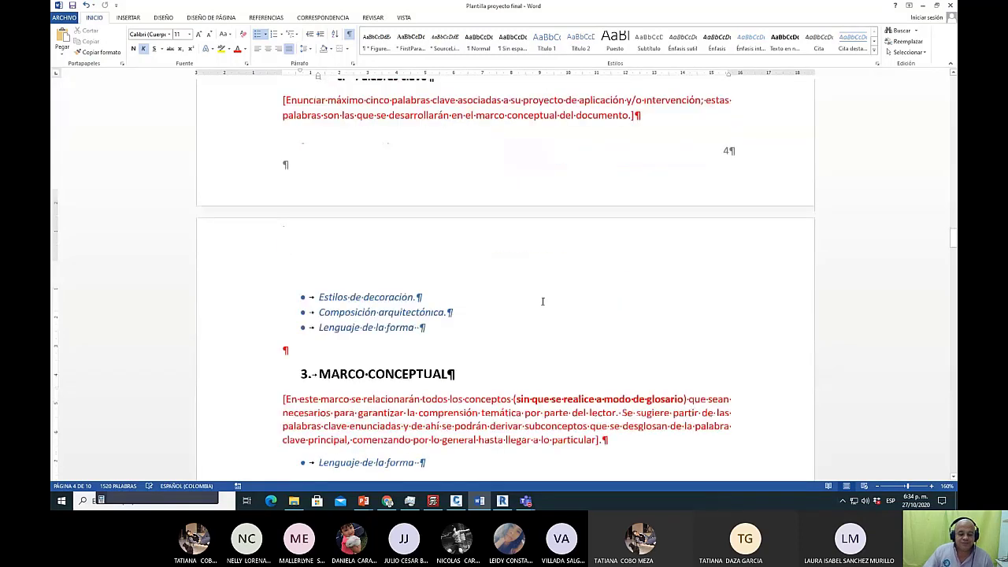
pyautogui.moveTo(319, 198); pyautogui.dragTo(412, 197)
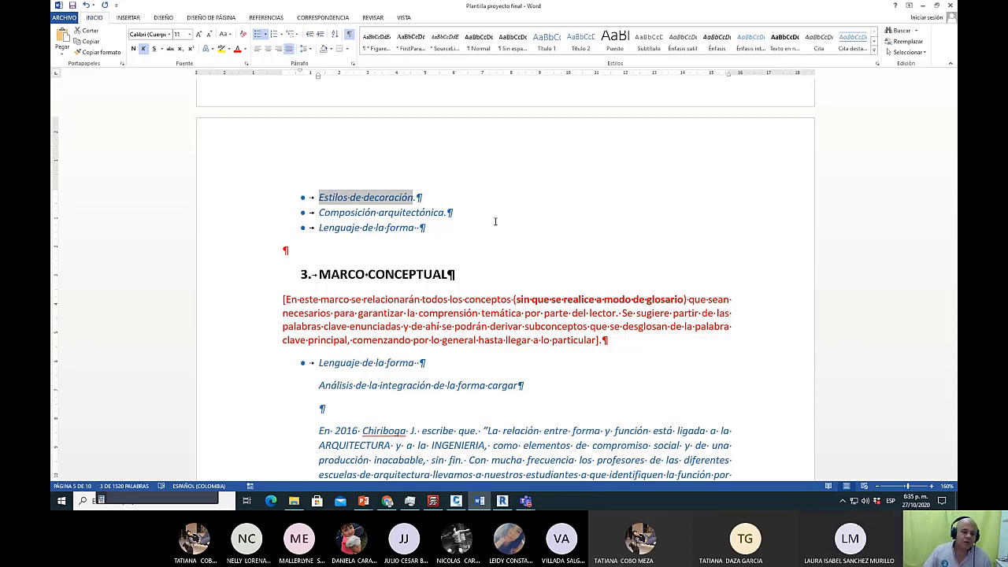
# Add a new keyword bullet 'Estilorustico' after Lenguaje de la forma.
pyautogui.click(301, 252)
pyautogui.click(447, 233)
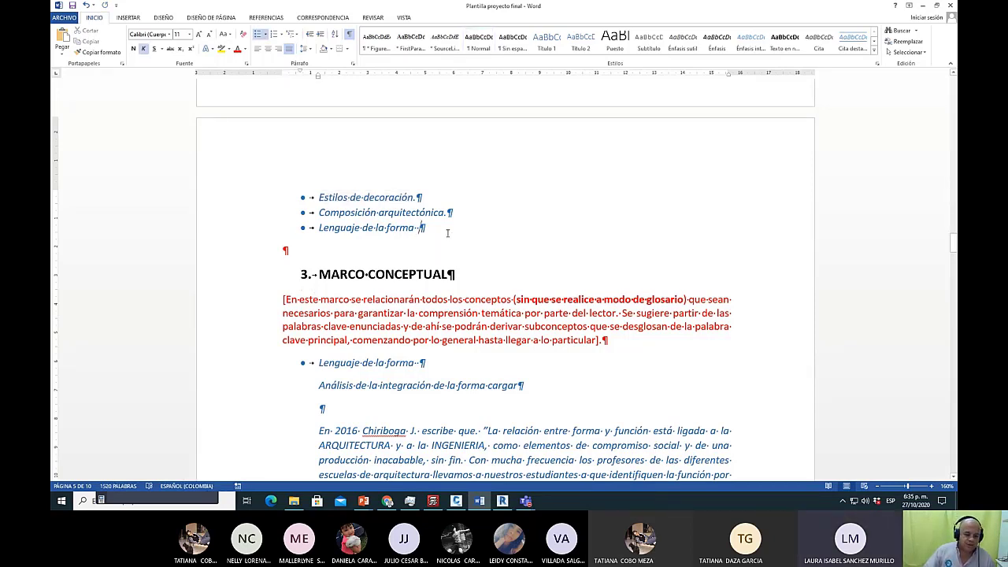
pyautogui.press('Return')
pyautogui.write('Es')
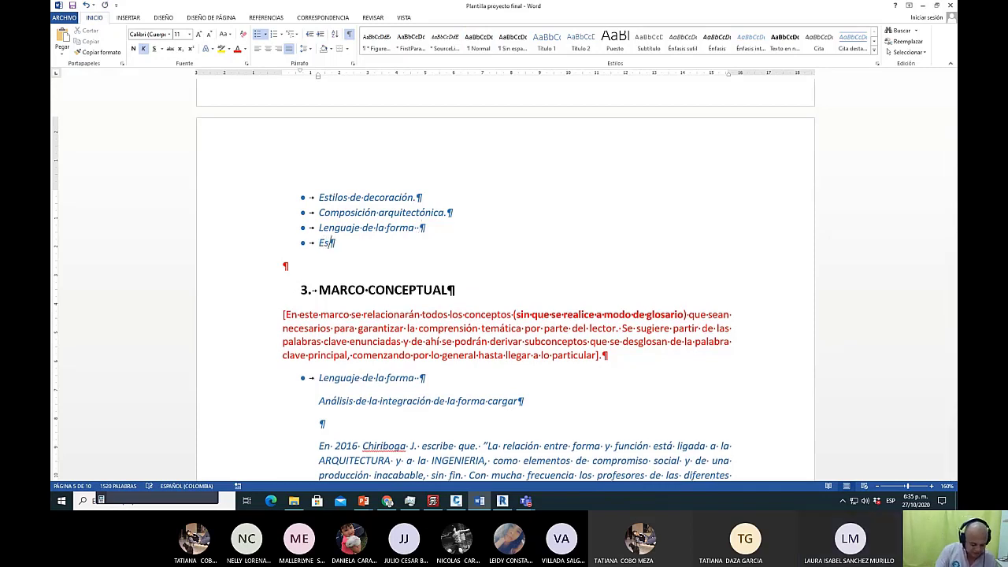
pyautogui.write('tilor')
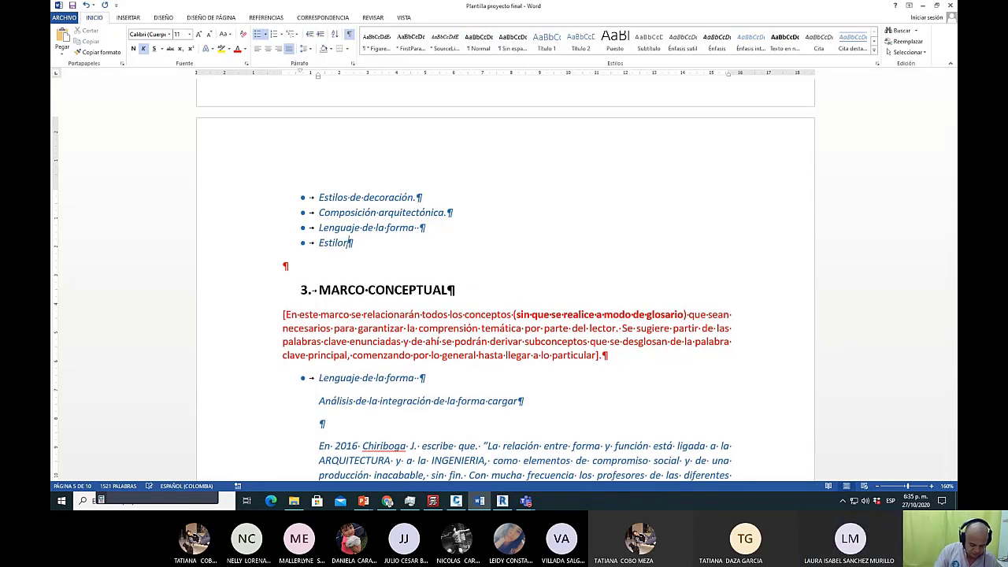
pyautogui.write('ustico')
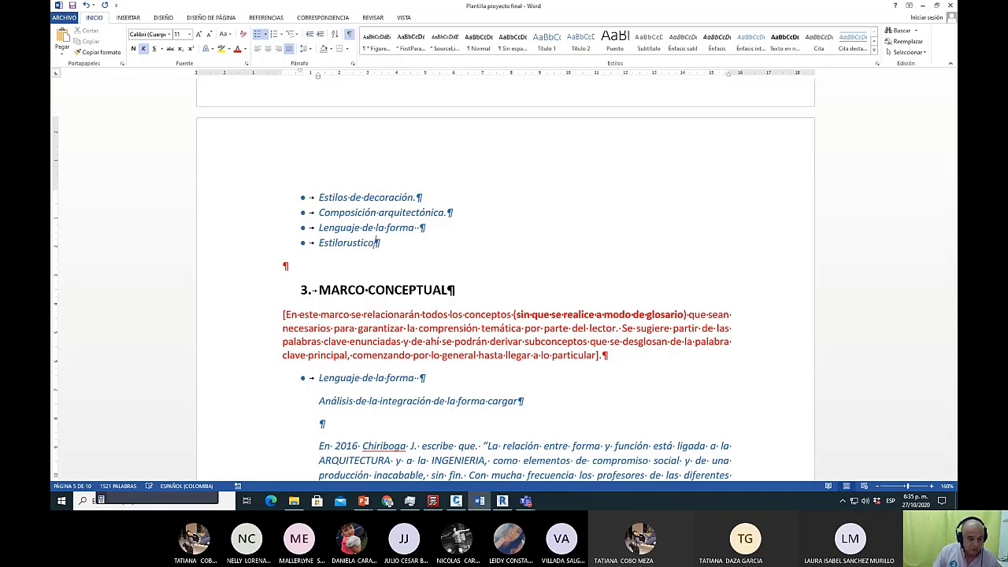
pyautogui.press('Return')
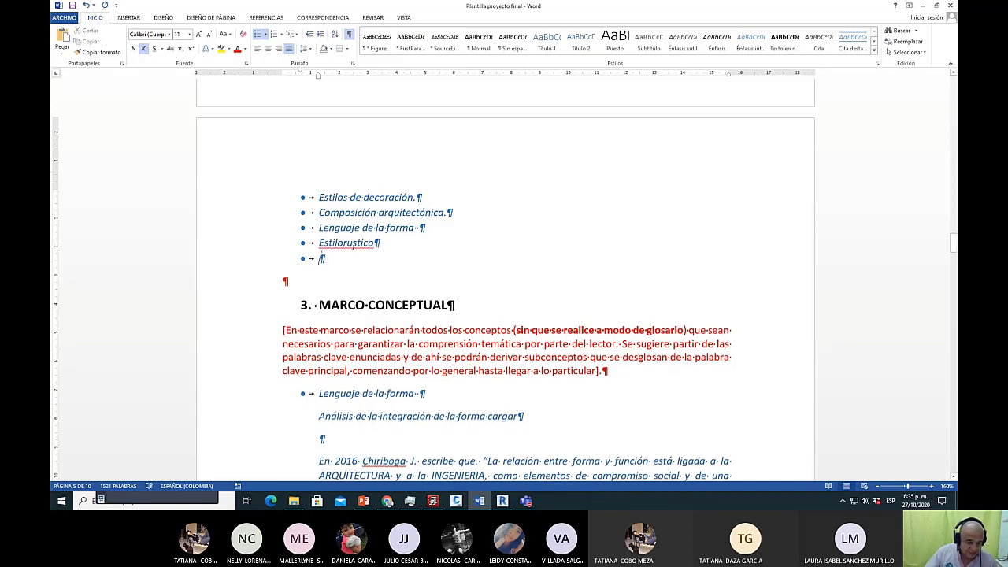
# Correct the keyword to 'Estilo Rustico' and select the line for copying.
pyautogui.click(345, 243)
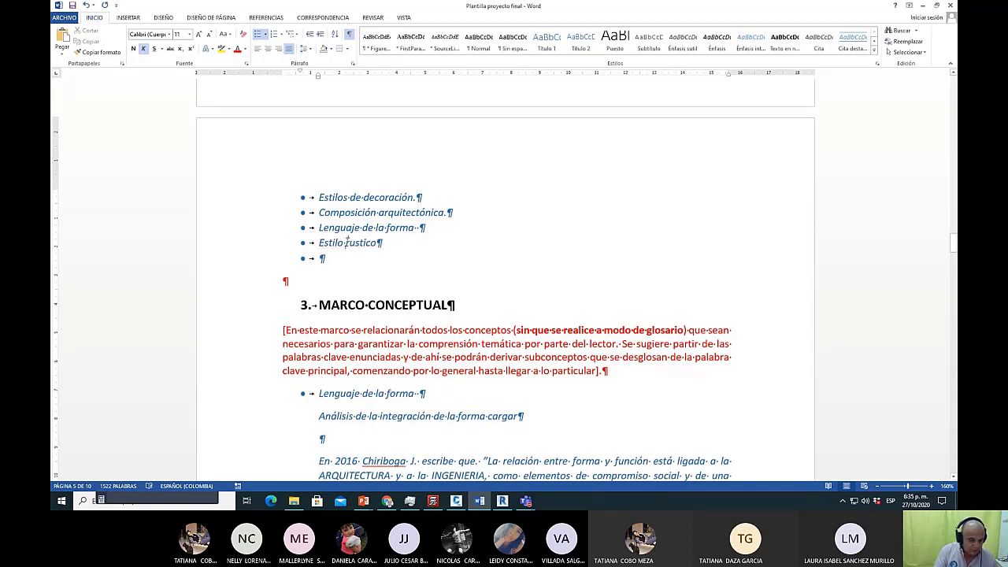
pyautogui.click(351, 243)
pyautogui.write('ú')
pyautogui.press('BackSpace')
pyautogui.press('BackSpace')
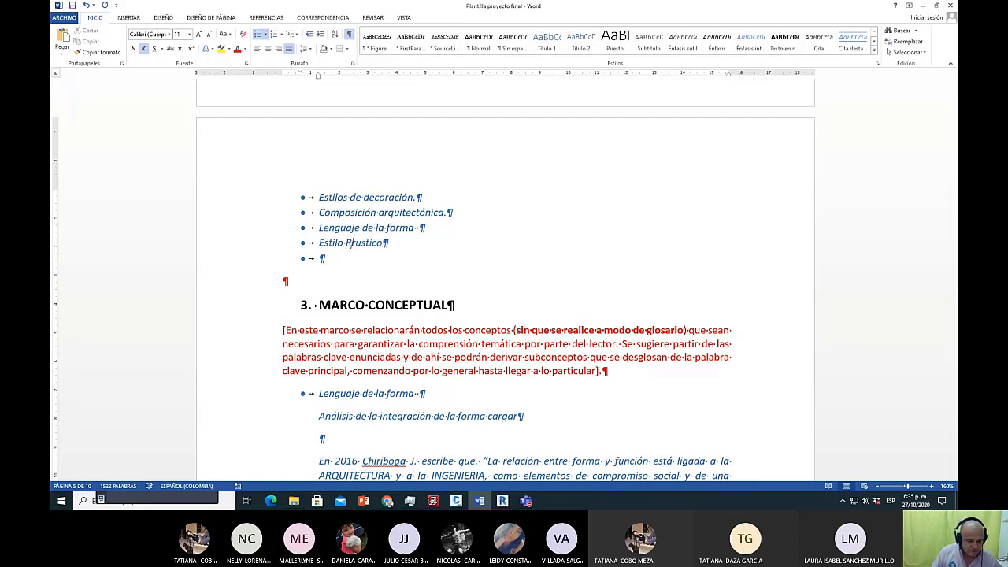
pyautogui.write('R')
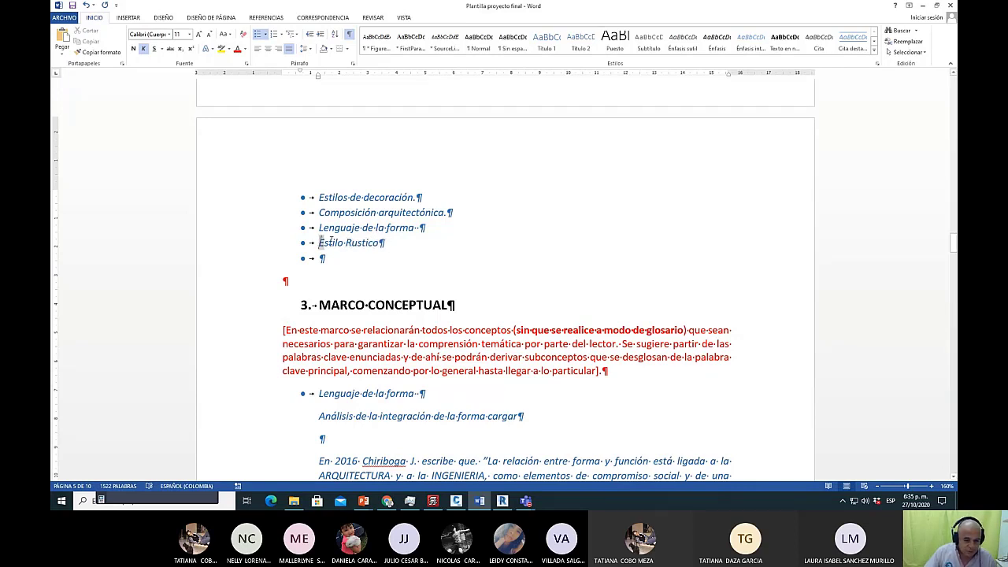
pyautogui.moveTo(317, 244); pyautogui.dragTo(378, 245)
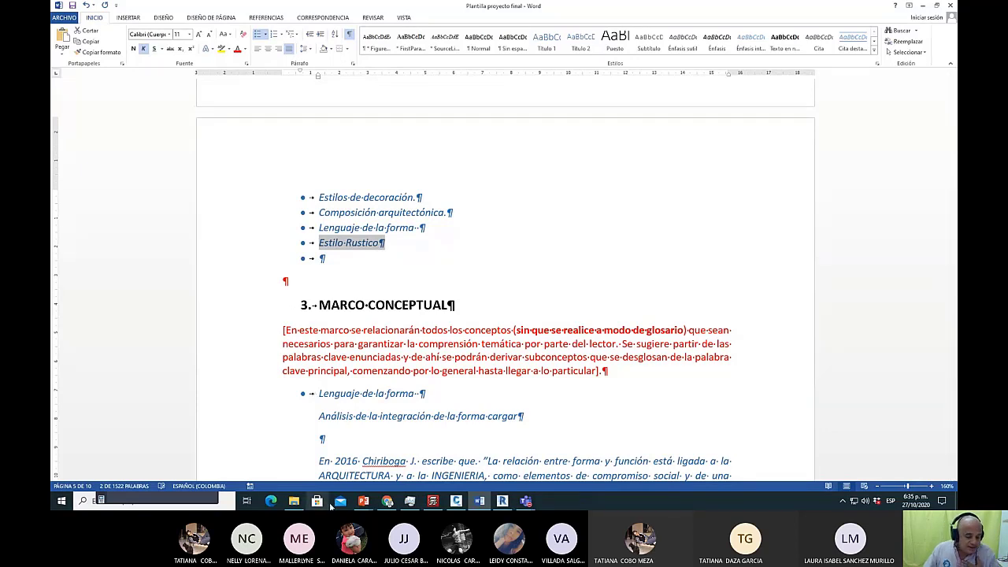
# Search Google for the pasted 'Estilo Rustico' keyword, without its bullet, and scroll the results.
pyautogui.click(388, 501)
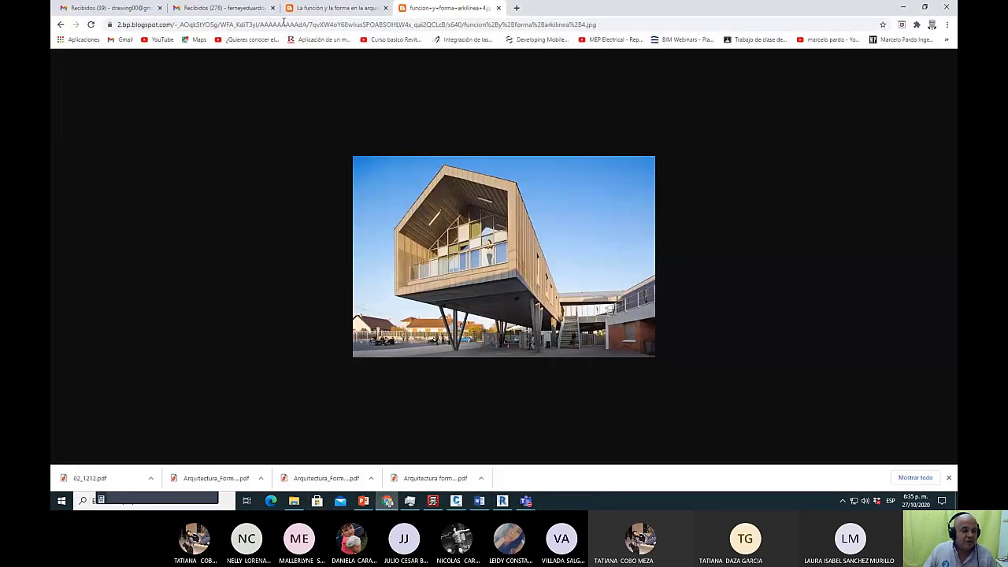
pyautogui.click(212, 24)
pyautogui.write('• Estilo Rustico')
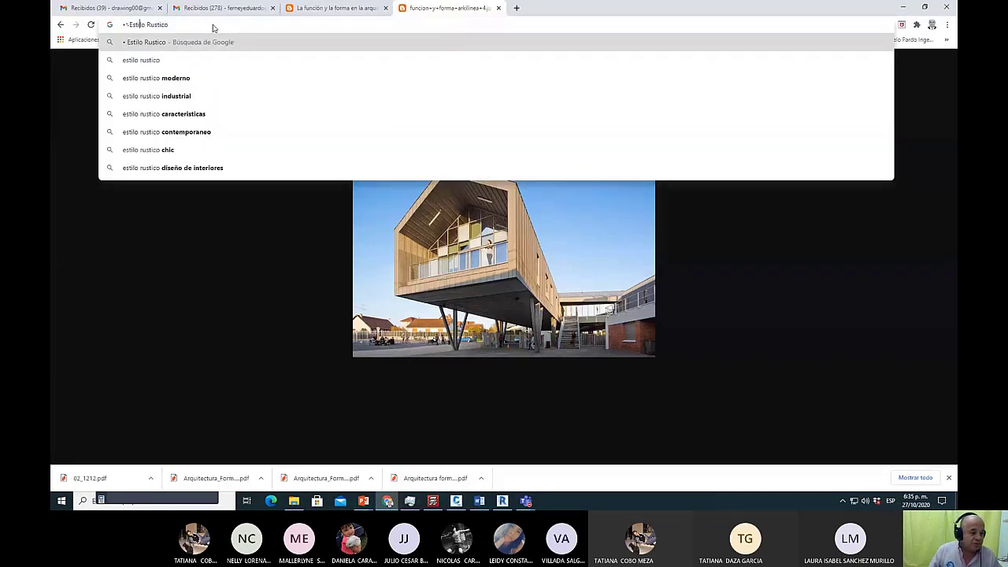
pyautogui.press('Left')
pyautogui.press('Left')
pyautogui.press('Left')
pyautogui.press('Left')
pyautogui.press('Left')
pyautogui.press('BackSpace')
pyautogui.press('BackSpace')
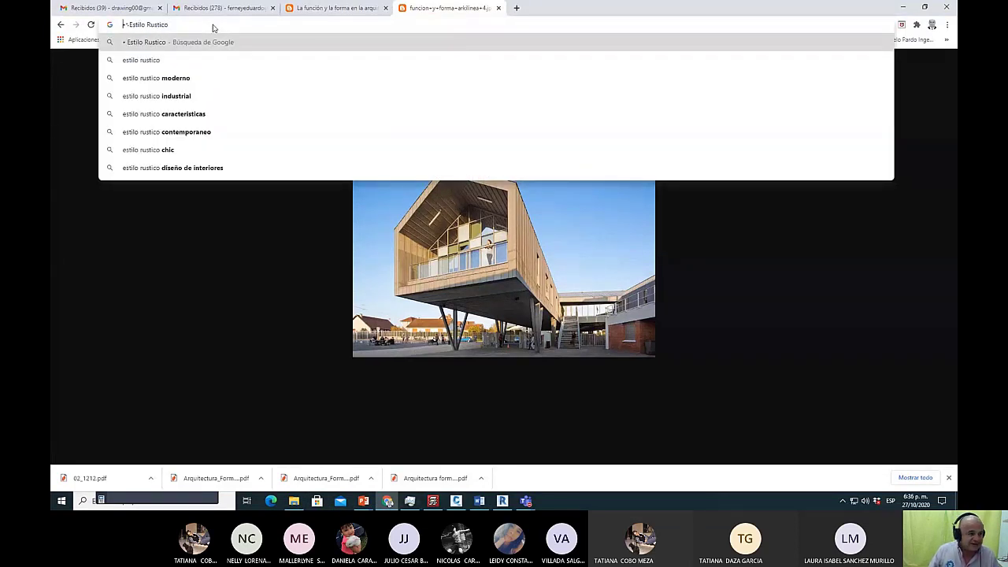
pyautogui.press('Return')
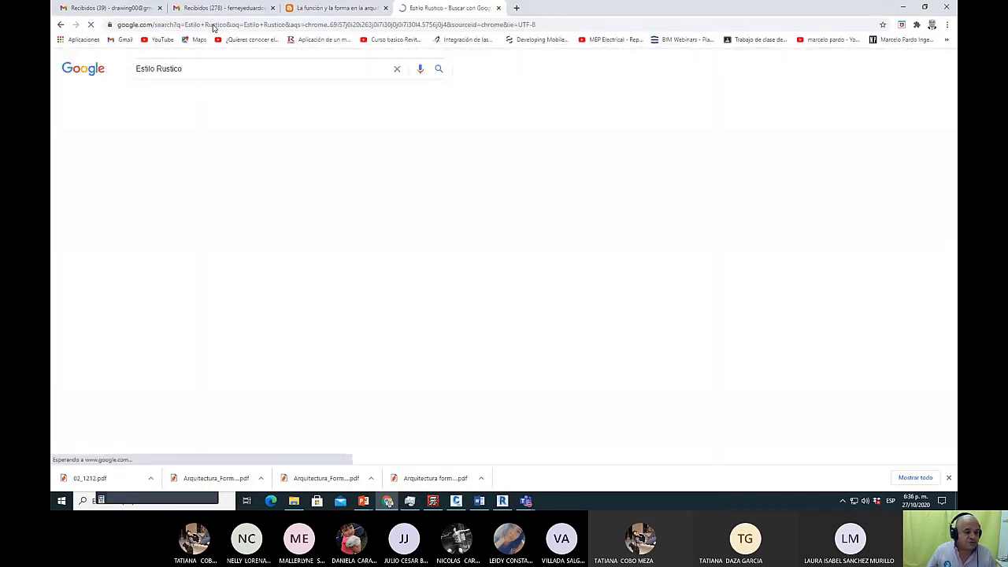
pyautogui.scroll(-3, 420, 258)
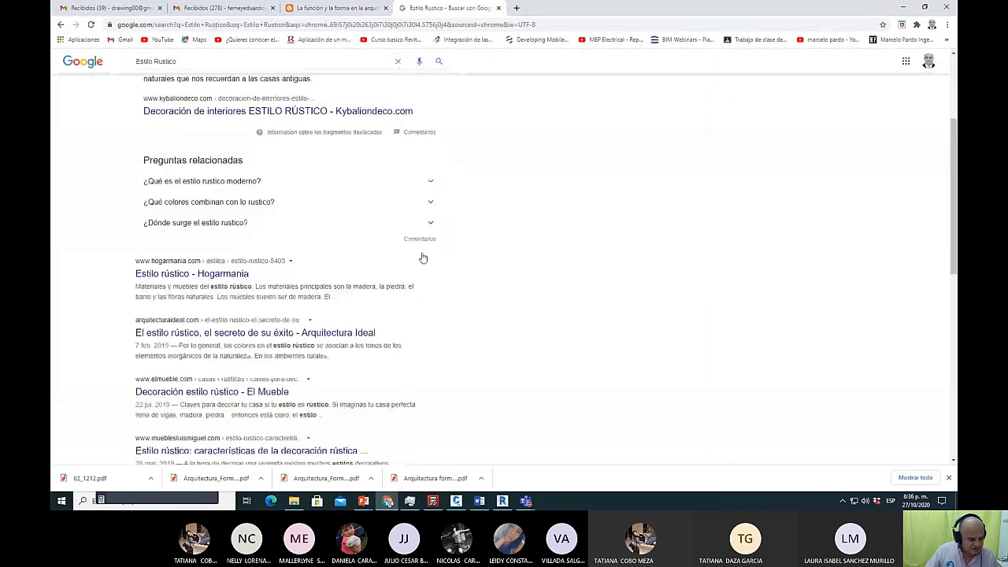
pyautogui.scroll(-1, 423, 261)
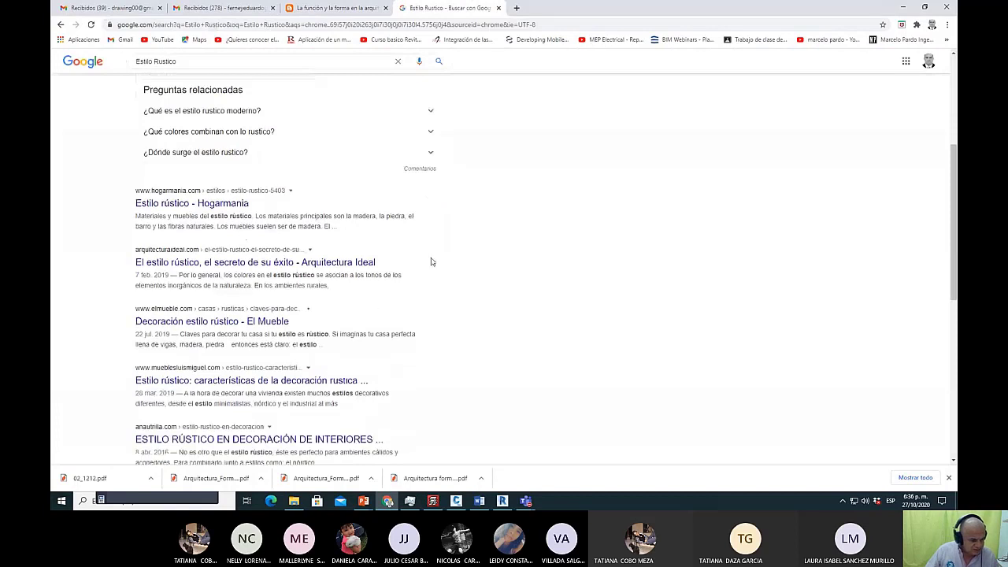
pyautogui.scroll(-1, 493, 277)
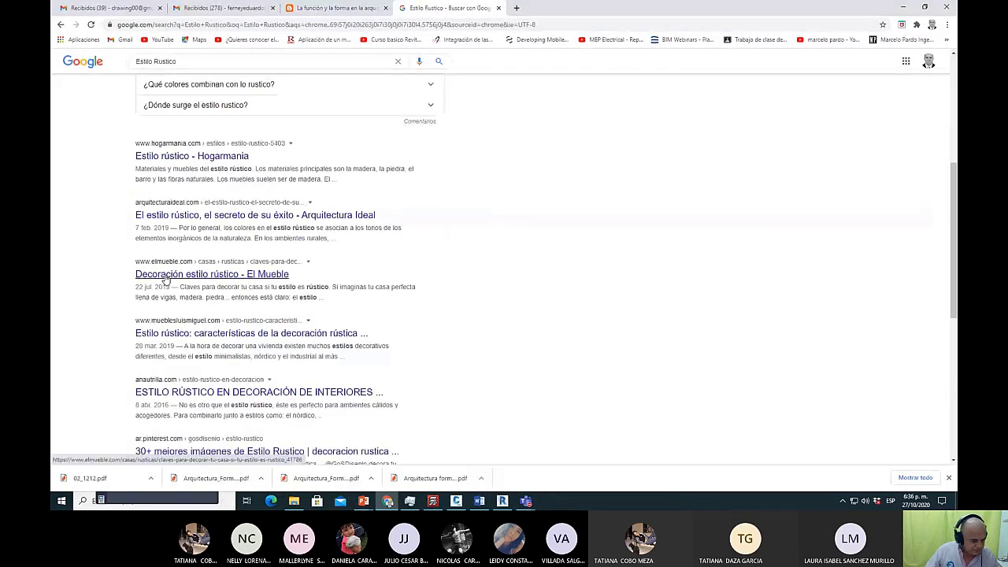
# Open and reload the Muebles Luis Miguel rustic-style article, then scroll to 'Características del estilo rústico'.
pyautogui.click(226, 337)
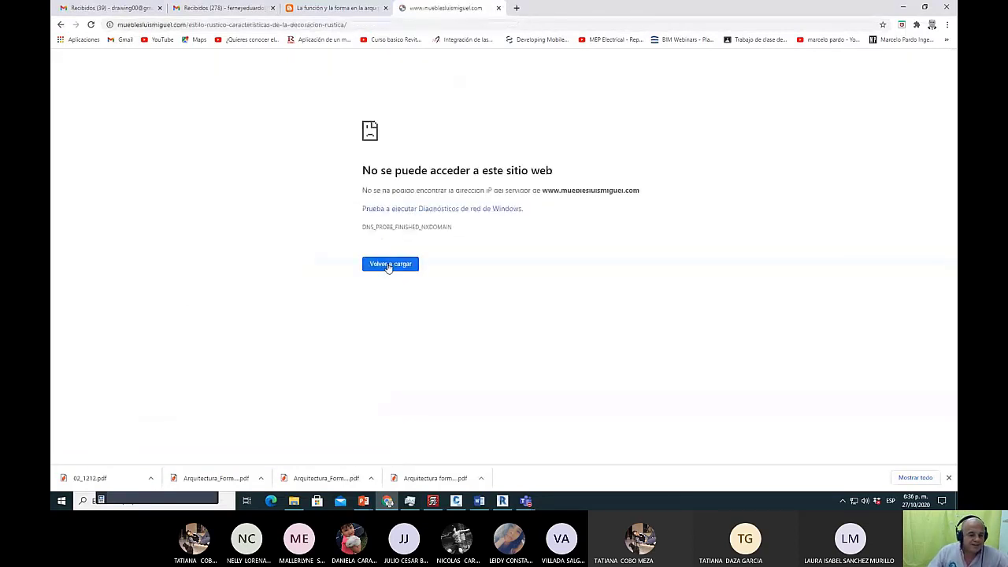
pyautogui.click(389, 265)
pyautogui.click(388, 266)
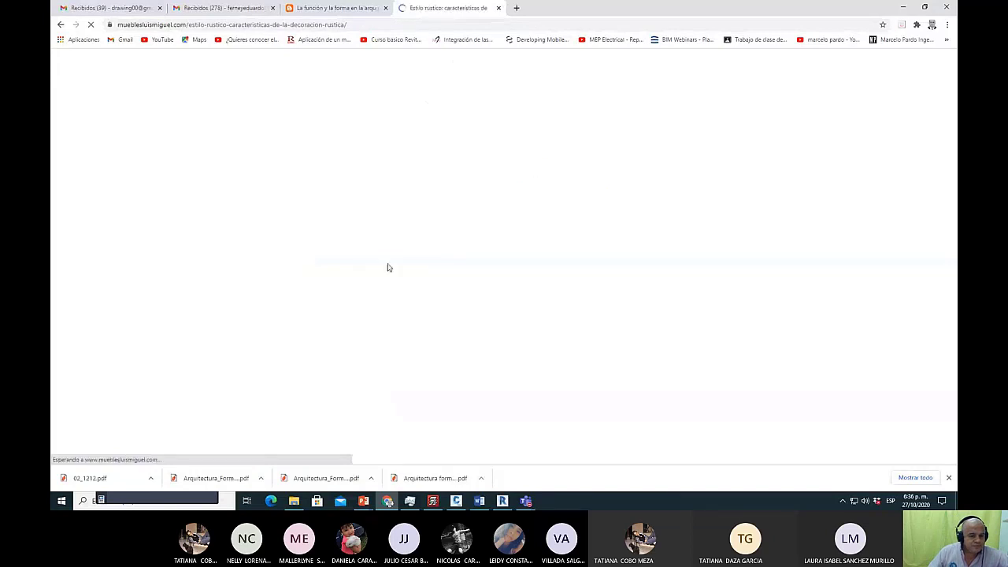
pyautogui.scroll(-3, 443, 284)
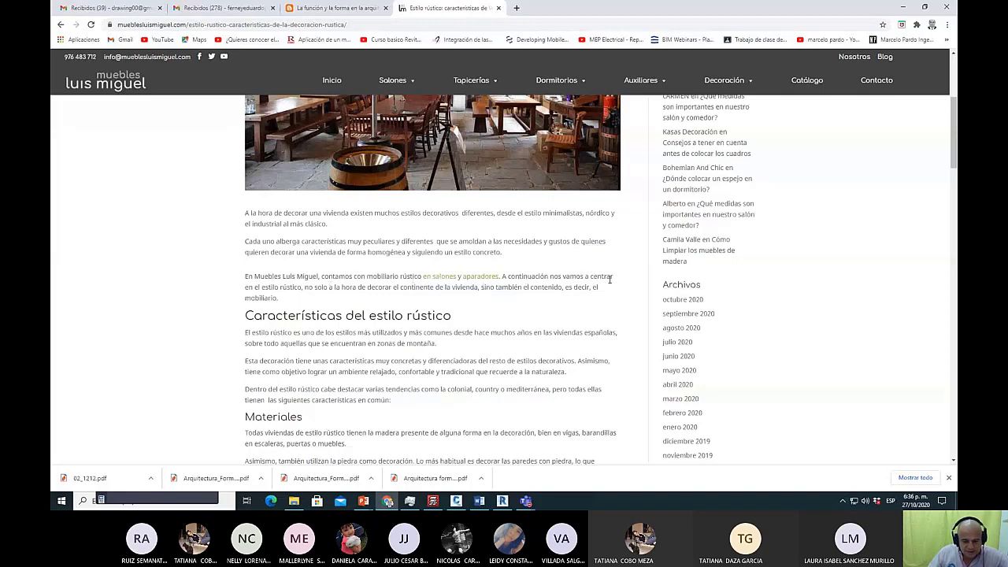
pyautogui.scroll(-1, 473, 283)
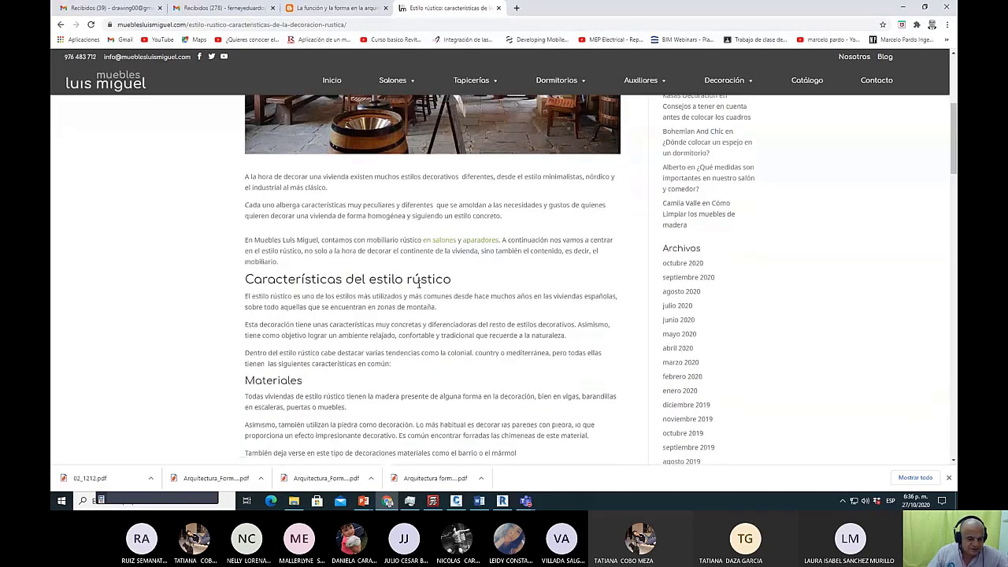
pyautogui.scroll(-3, 418, 285)
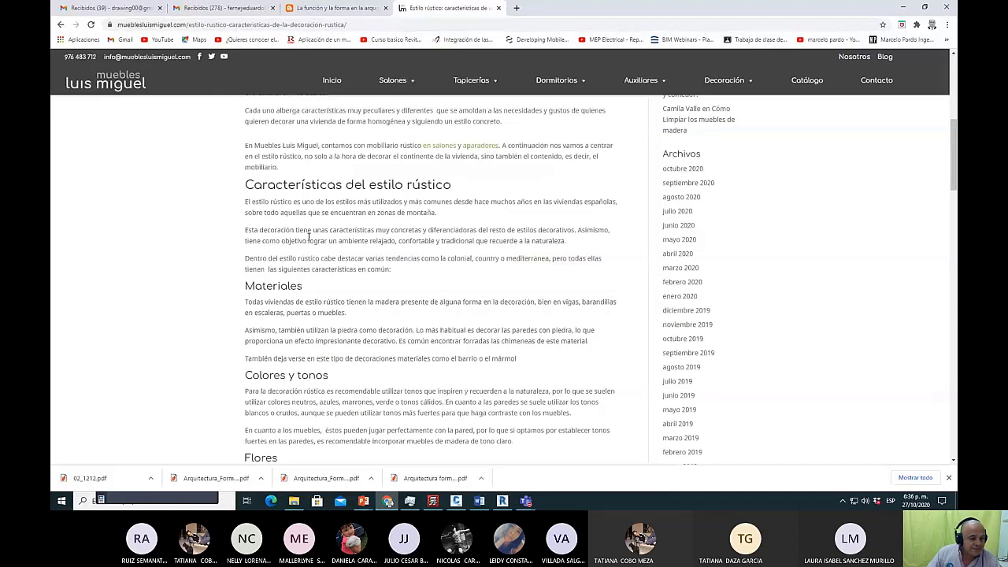
pyautogui.scroll(5, 272, 220)
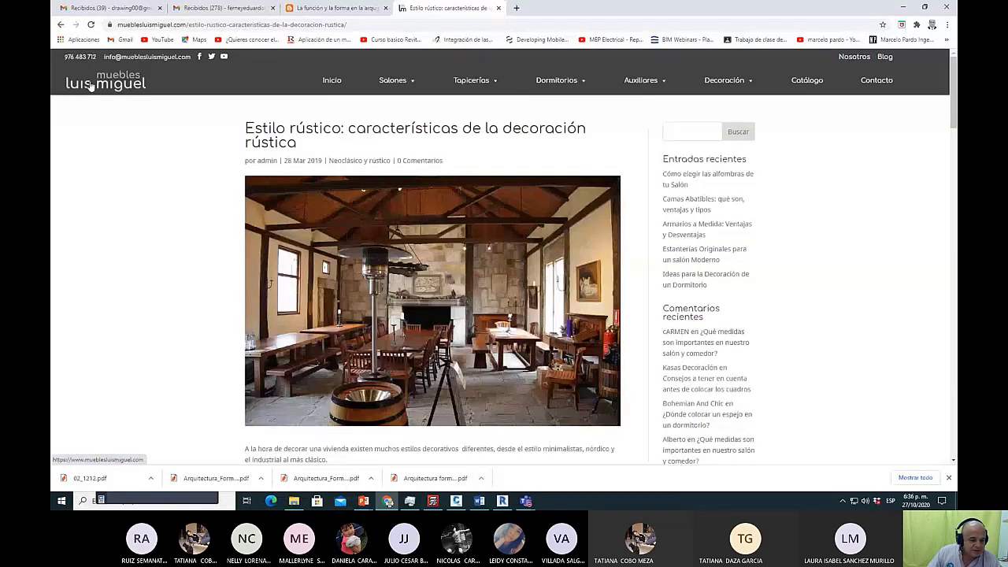
pyautogui.scroll(-10, 331, 239)
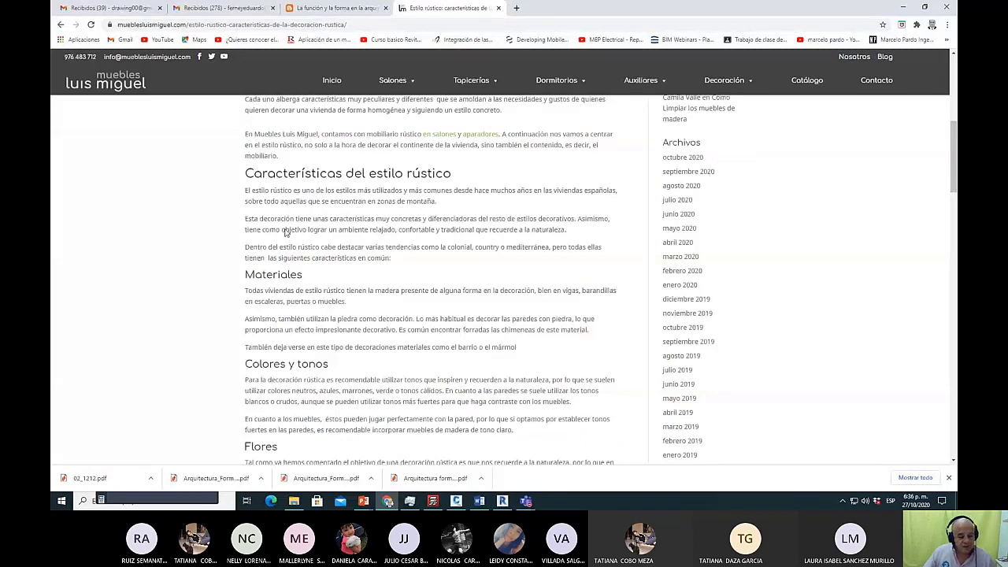
# Paste the Estilo Rustico bullet over the Palabra clave 2 heading and add a paragraph atop page 6.
pyautogui.hotkey('alt', 'Tab')
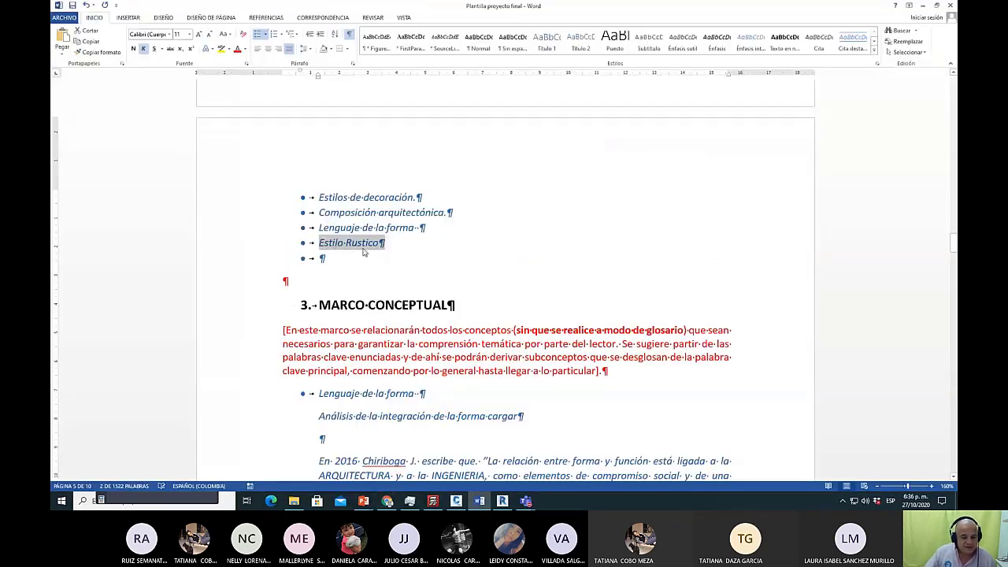
pyautogui.click(319, 244)
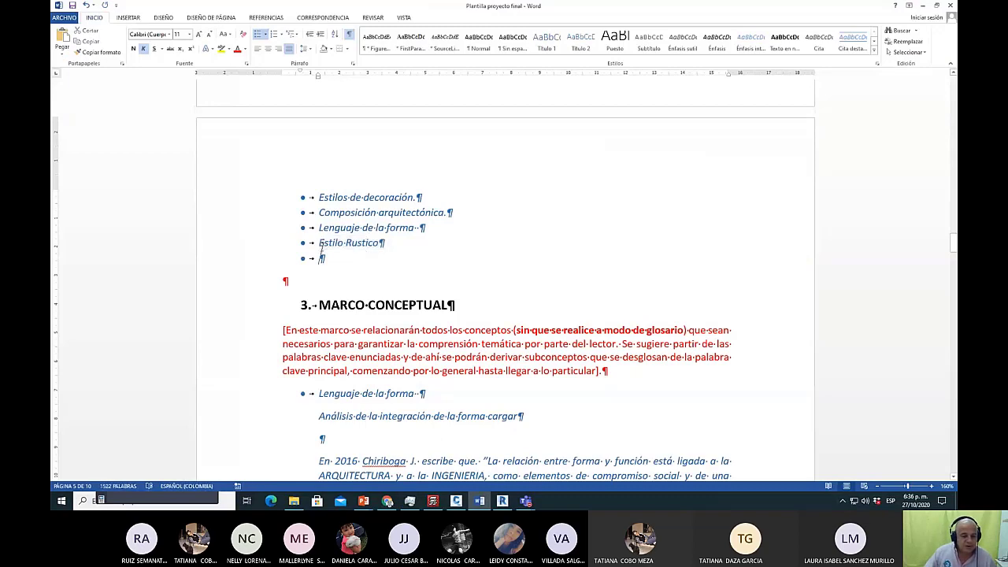
pyautogui.moveTo(319, 244); pyautogui.dragTo(379, 242)
pyautogui.hotkey('ctrl', 'c')
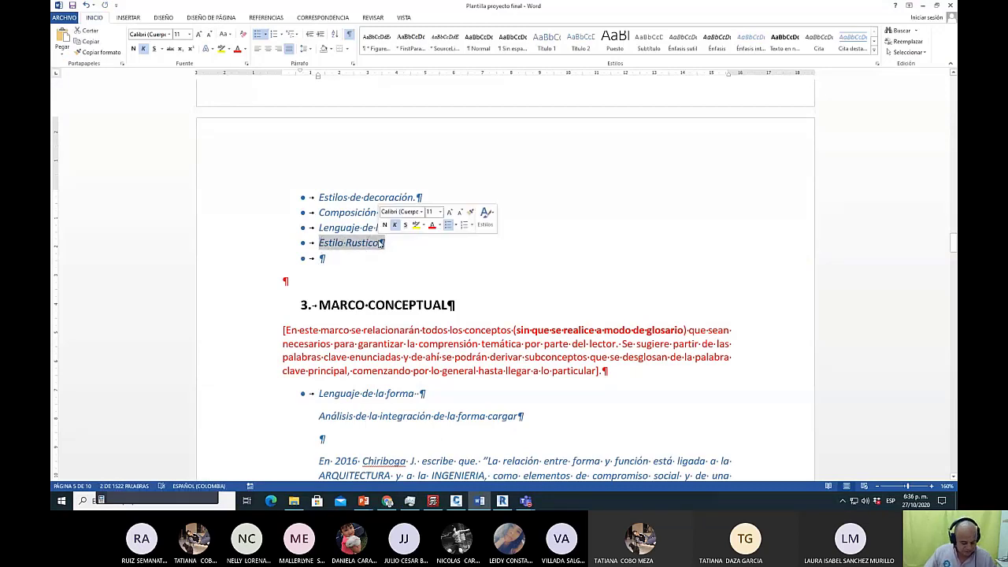
pyautogui.scroll(-4, 385, 238)
pyautogui.scroll(-10, 390, 237)
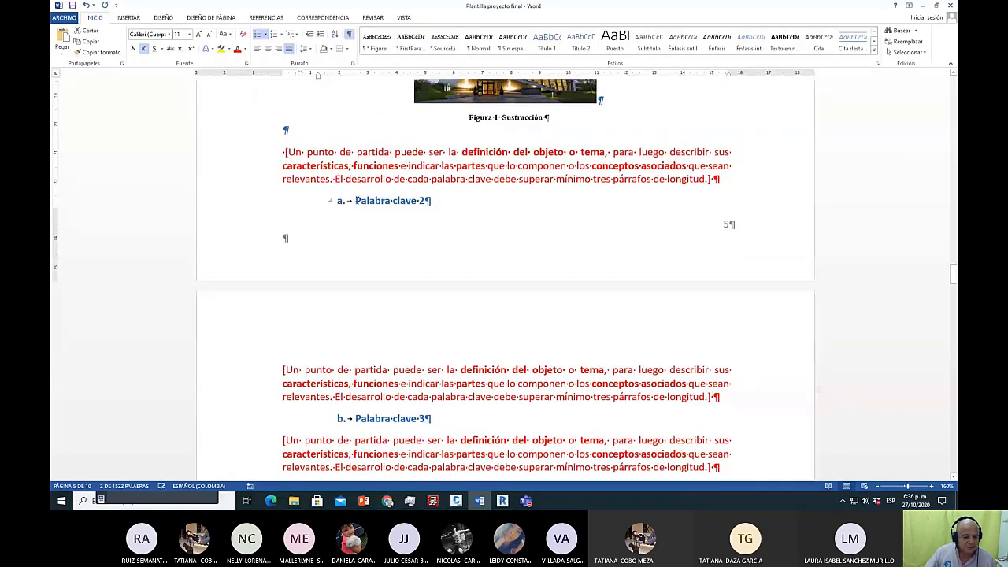
pyautogui.moveTo(355, 202); pyautogui.dragTo(426, 202)
pyautogui.hotkey('ctrl', 'v')
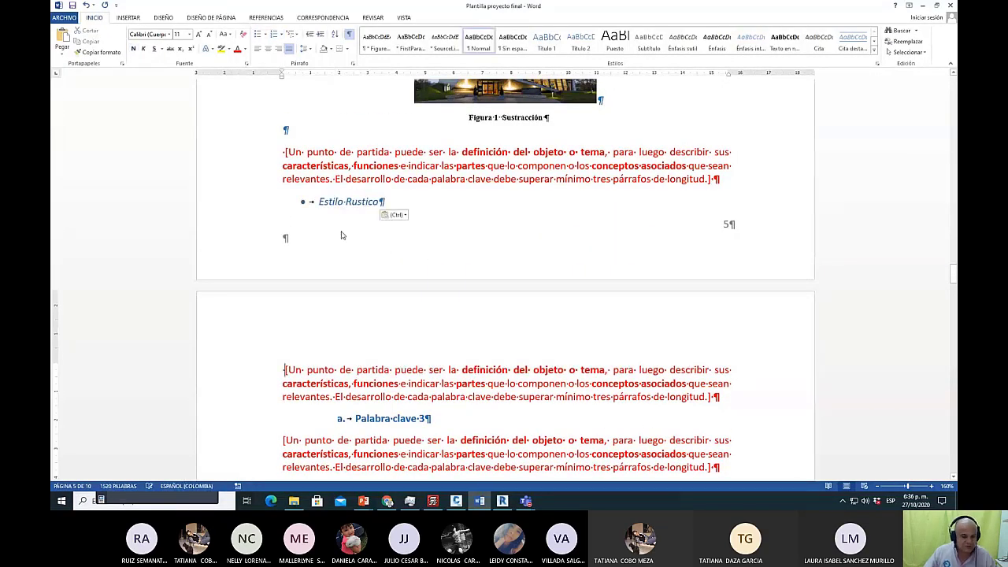
pyautogui.click(389, 226)
pyautogui.press('Return')
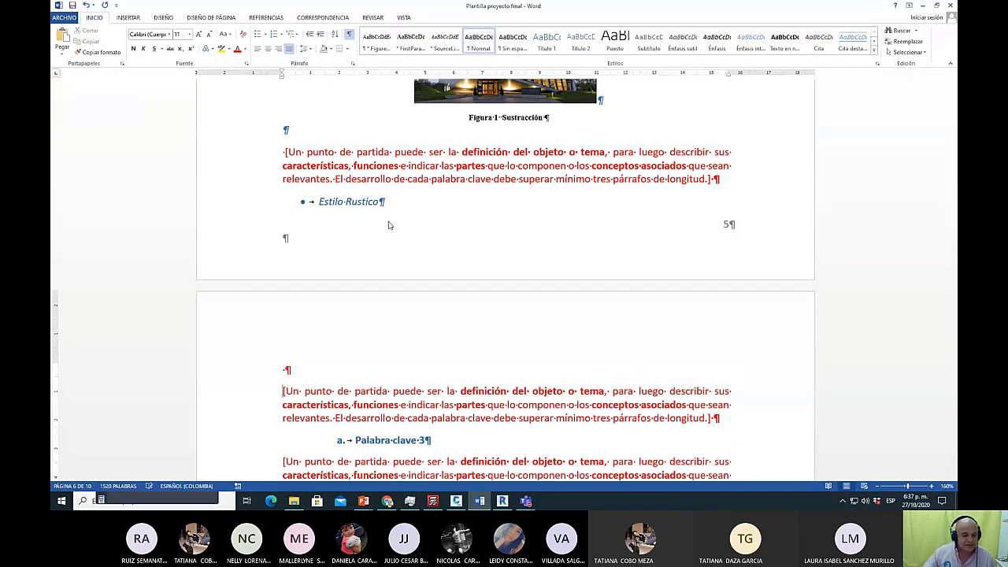
# Select the Características text in the article, then start a page-6 bullet reading 'Según arquitecto'.
pyautogui.hotkey('alt', 'Tab')
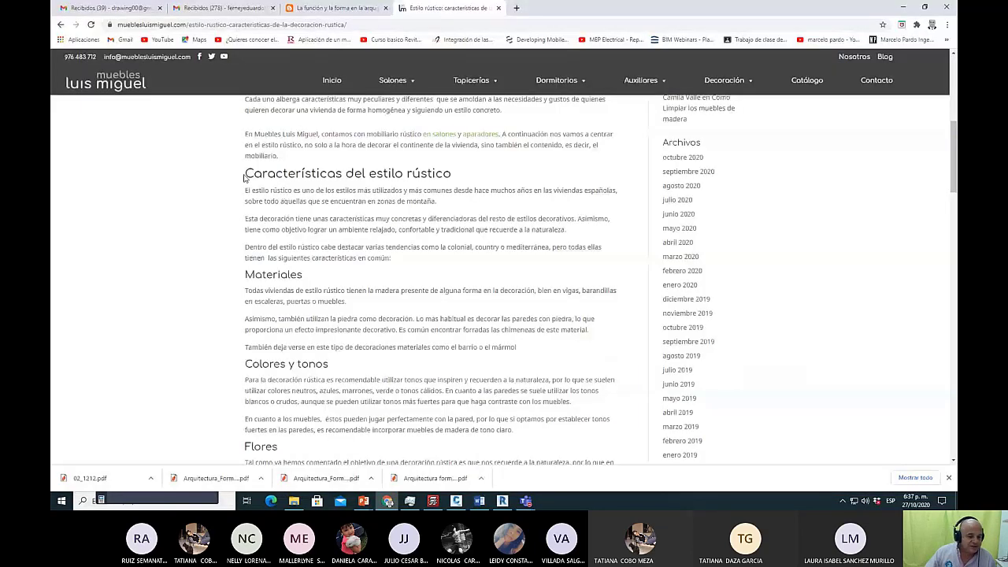
pyautogui.moveTo(245, 173); pyautogui.dragTo(410, 260)
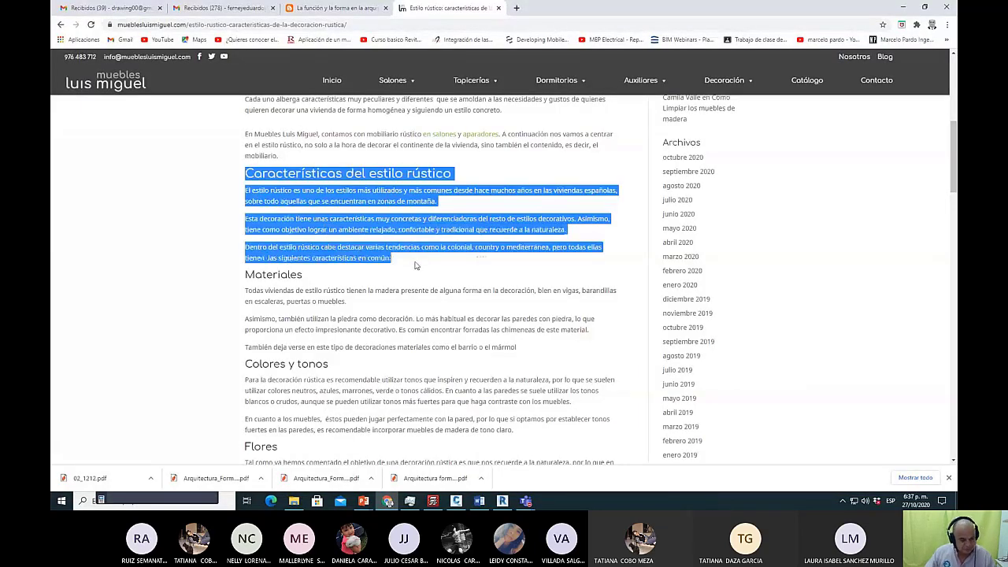
pyautogui.hotkey('alt', 'Tab')
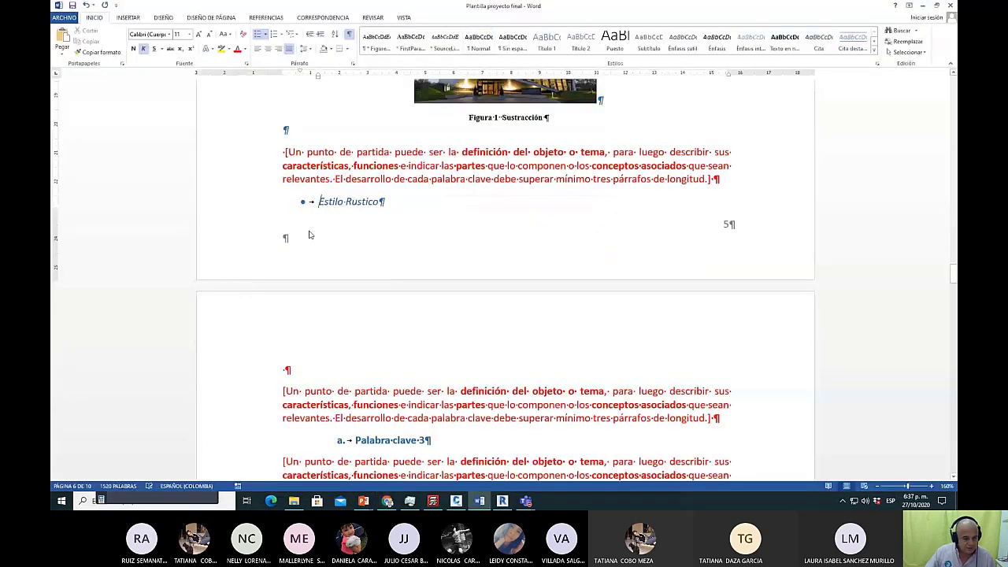
pyautogui.hotkey('alt', 'Tab')
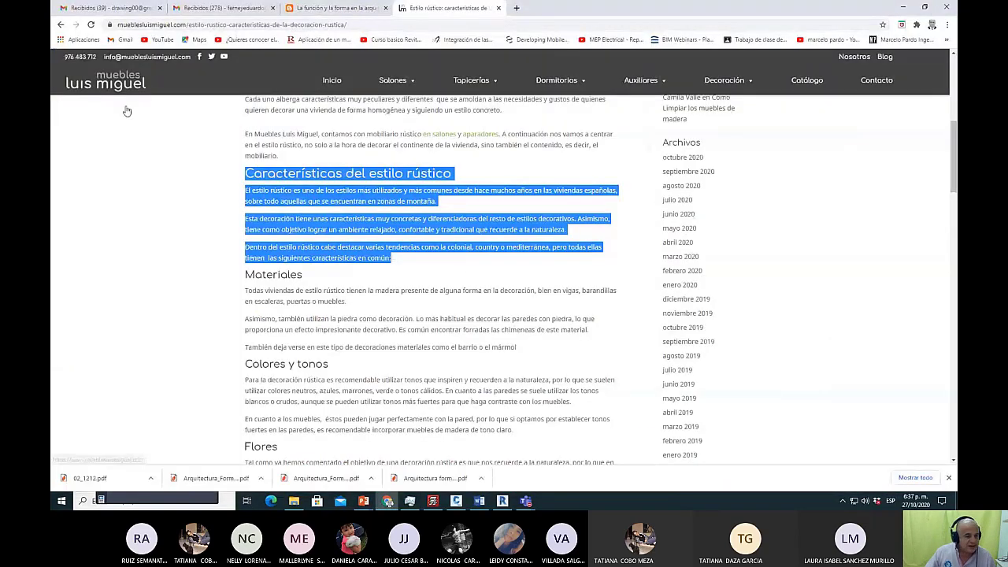
pyautogui.hotkey('alt', 'Tab')
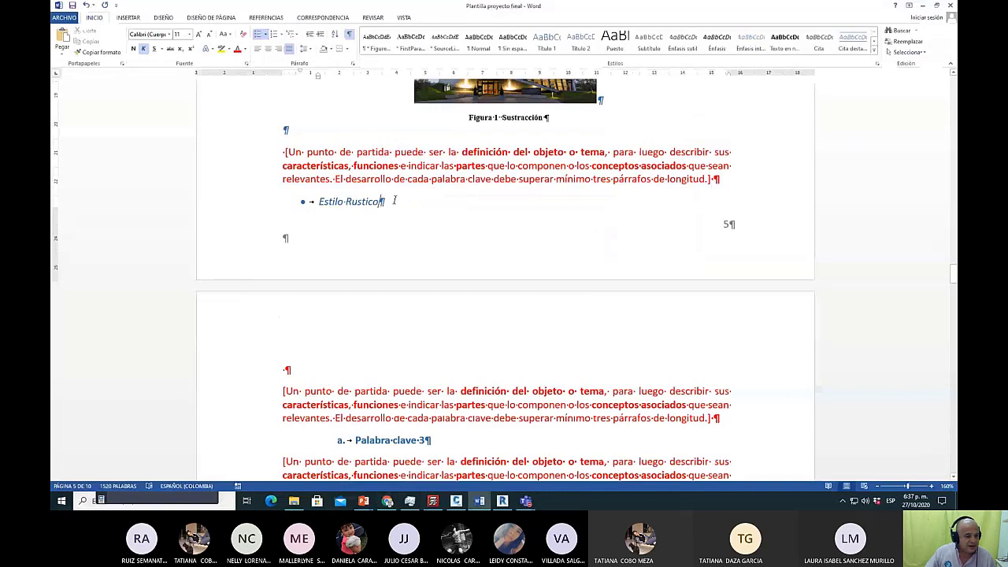
pyautogui.press('Return')
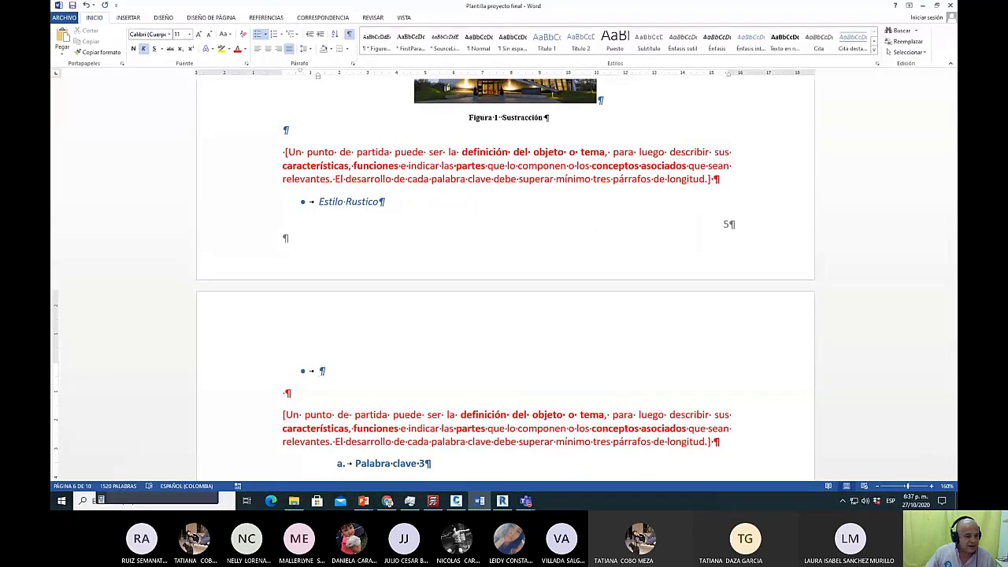
pyautogui.write('según l')
pyautogui.press('BackSpace')
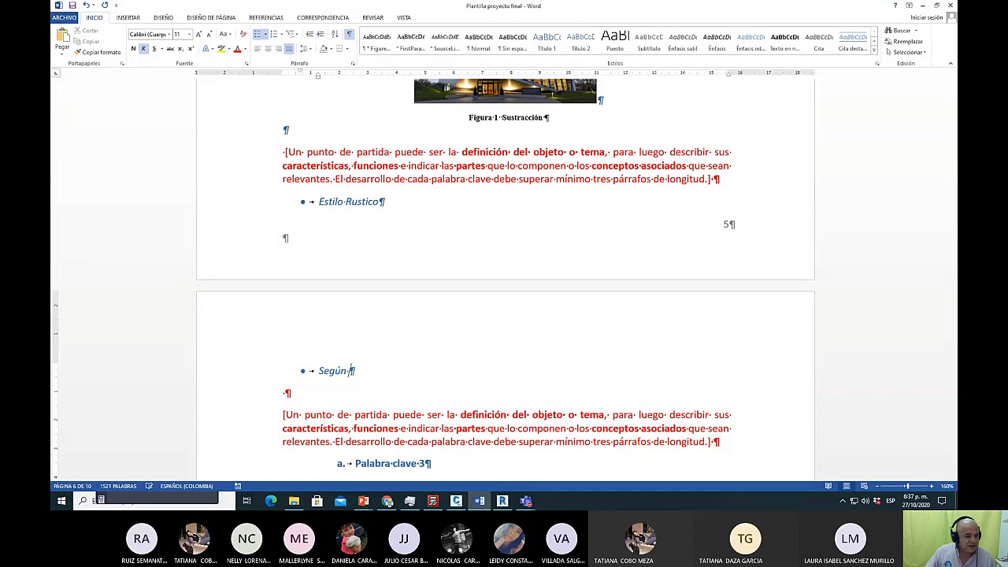
pyautogui.write('ara')
pyautogui.write('uitecto ')
pyautogui.write('Lui')
# Switch to the rustic-style article in Chrome and scroll through it to the Mobiliario section.
pyautogui.press('Tab')
pyautogui.hotkey('alt', 'Tab')
pyautogui.scroll(-10, 388, 340)
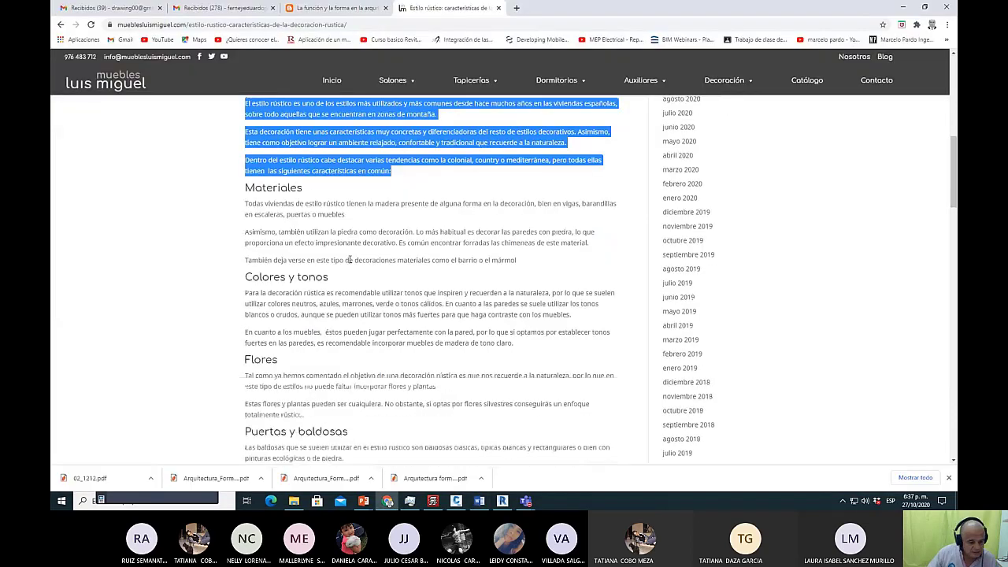
pyautogui.scroll(-8, 417, 375)
pyautogui.scroll(6, 418, 385)
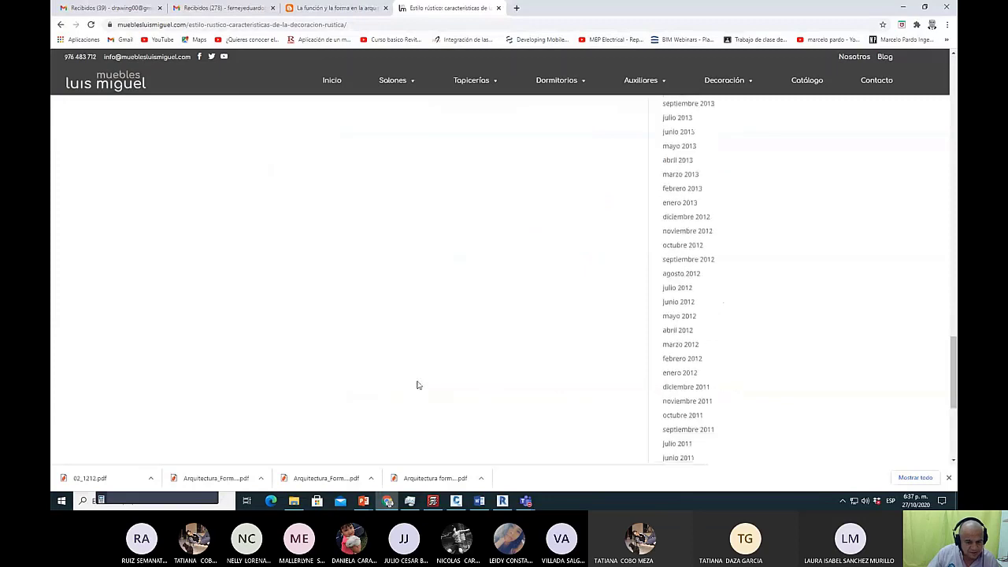
pyautogui.scroll(4, 418, 385)
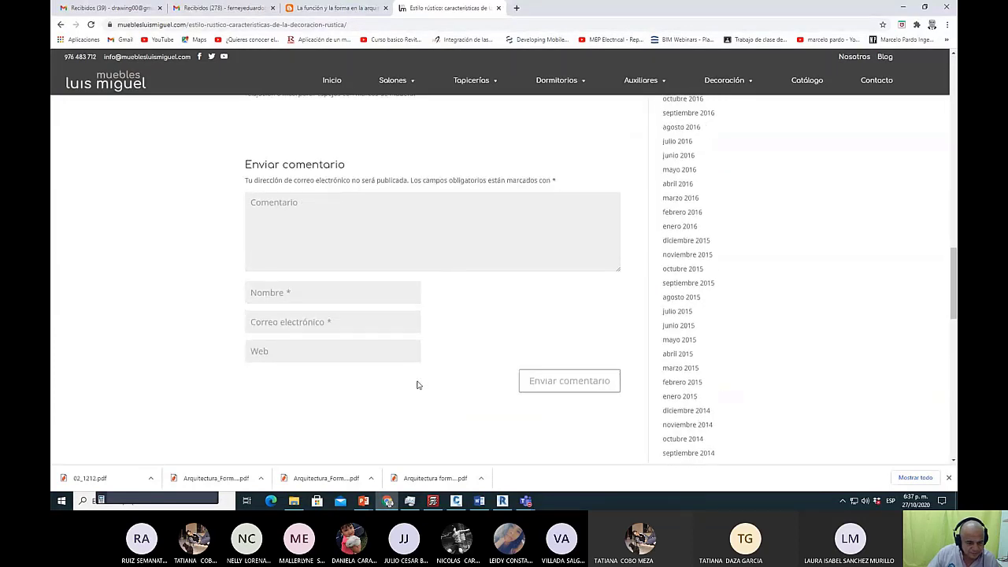
pyautogui.scroll(4, 418, 385)
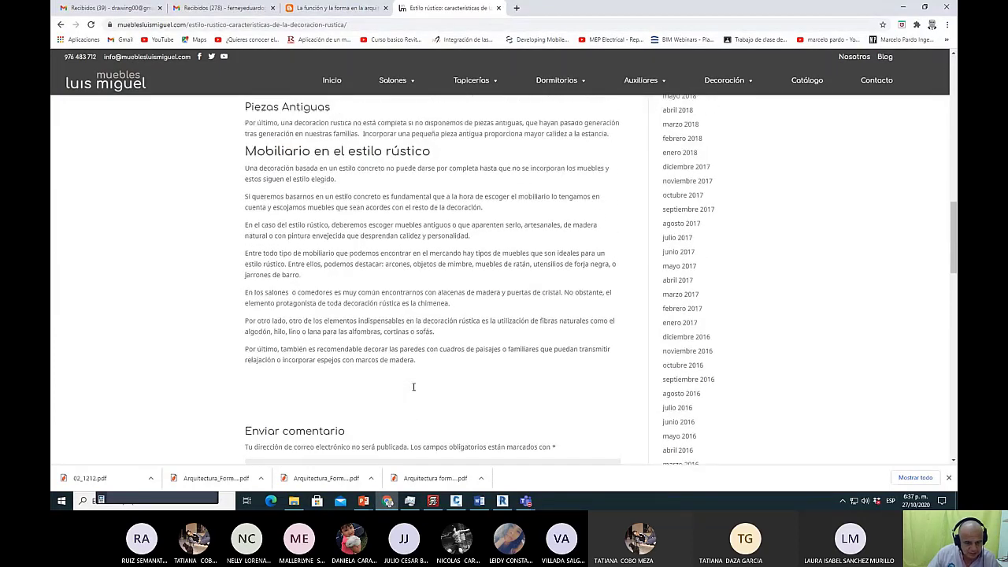
pyautogui.scroll(1, 413, 387)
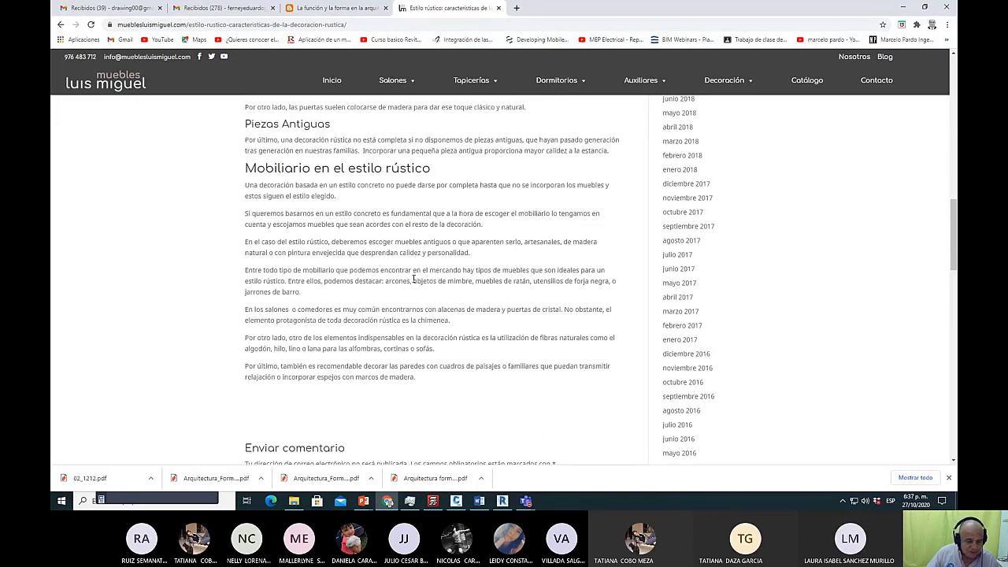
pyautogui.scroll(-4, 414, 278)
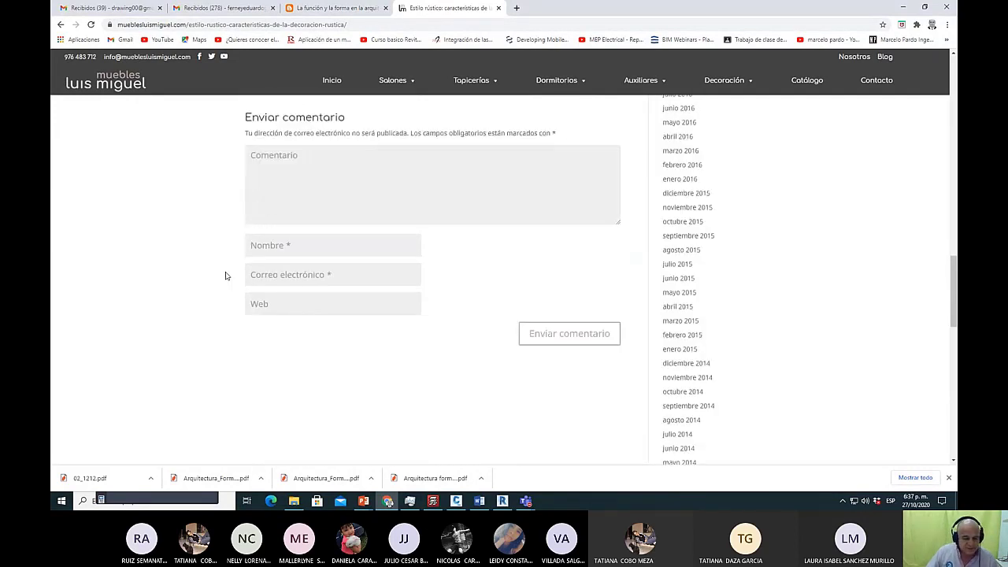
pyautogui.scroll(2, 241, 265)
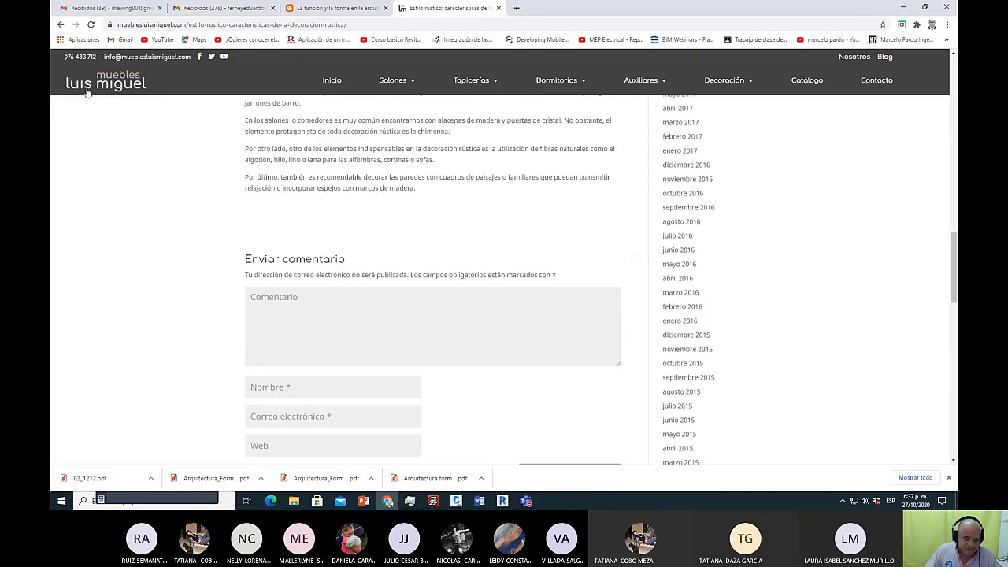
pyautogui.scroll(2, 247, 191)
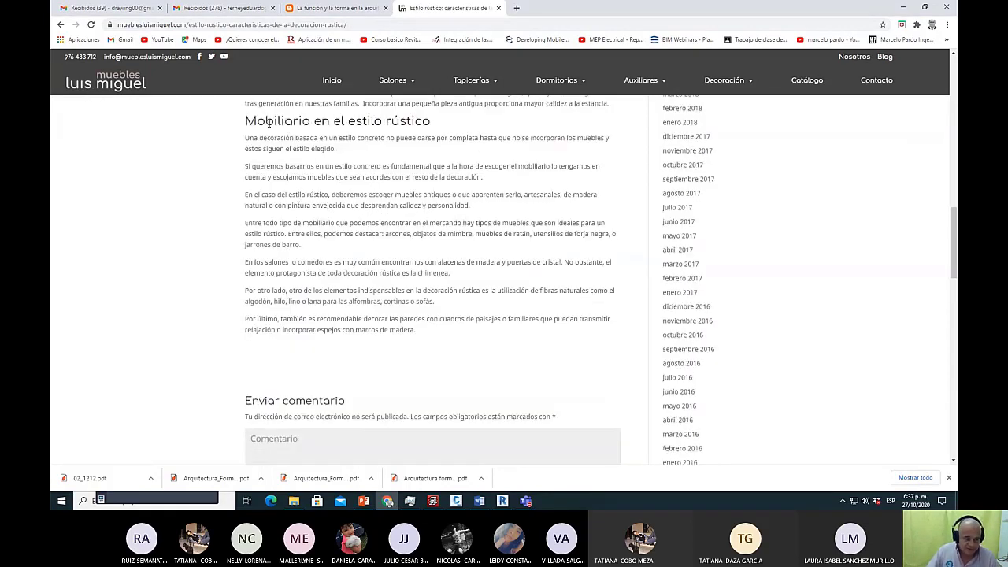
# Go back from the article to the Google results for Estilo Rustico.
pyautogui.click(61, 24)
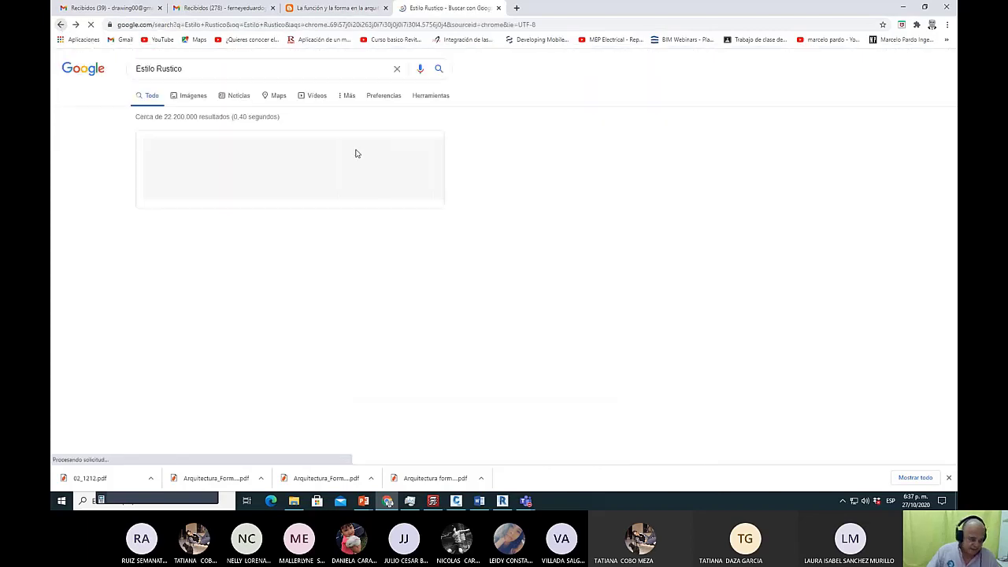
pyautogui.scroll(3, 246, 150)
pyautogui.scroll(1, 246, 149)
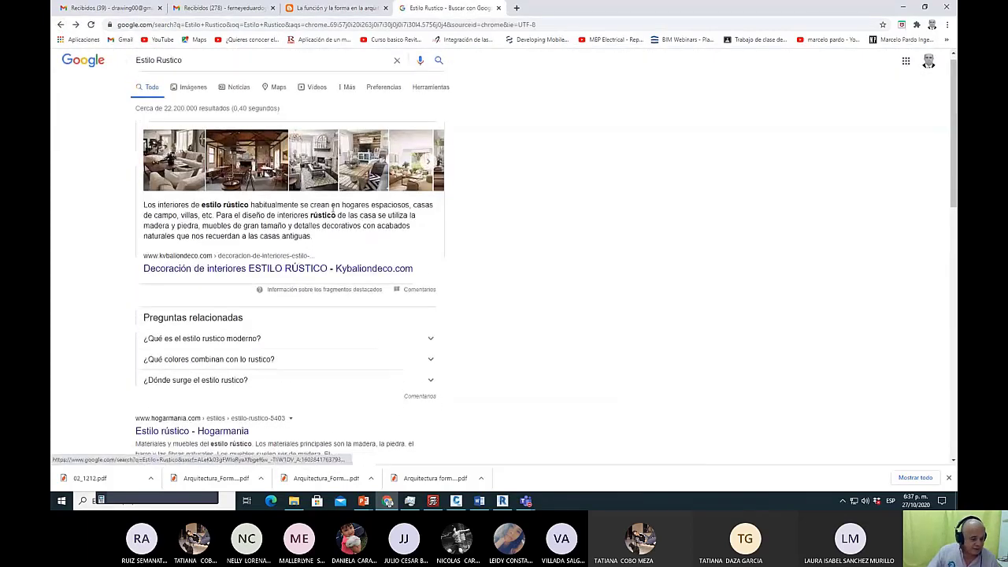
pyautogui.scroll(-2, 333, 250)
pyautogui.scroll(-1, 331, 259)
pyautogui.scroll(3, 331, 259)
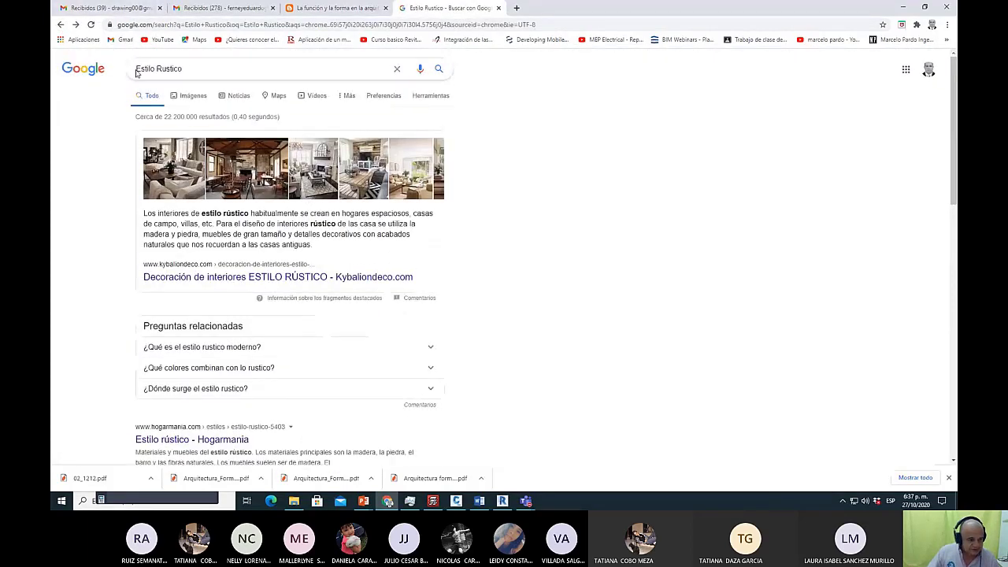
# Search Google for 'arquitectos estilo Rustico' and select the query text for copying.
pyautogui.click(191, 68)
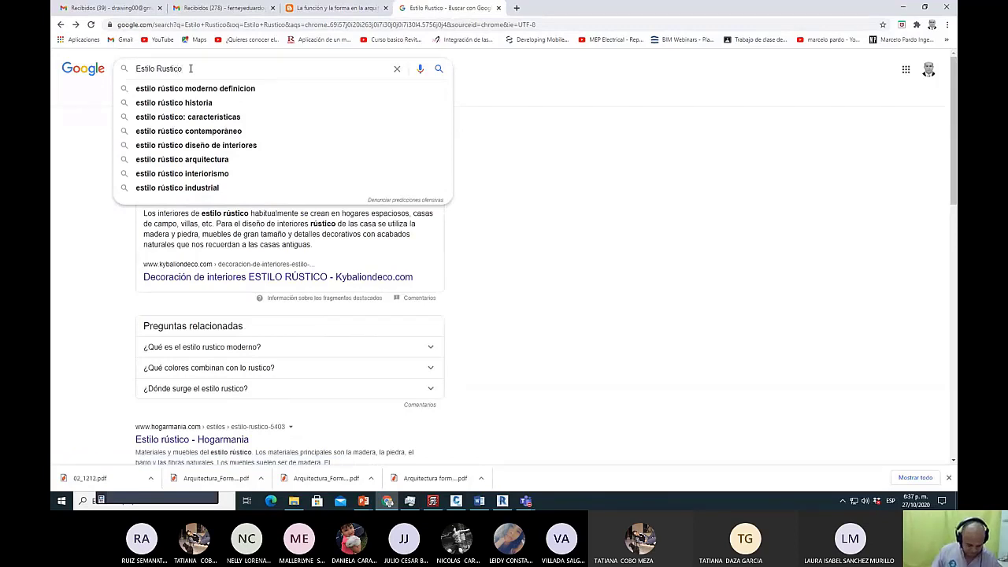
pyautogui.write('aruitect')
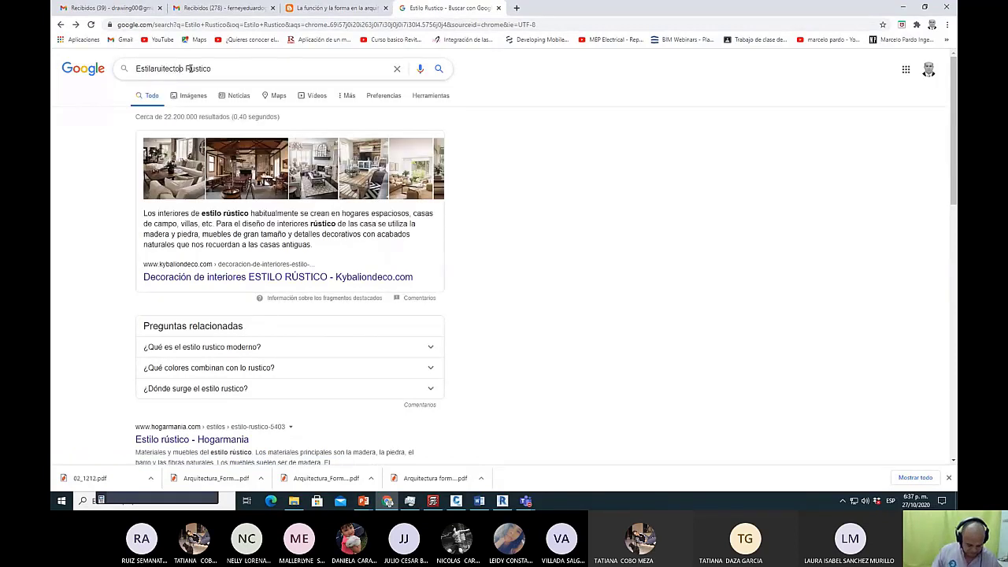
pyautogui.write('os de l')
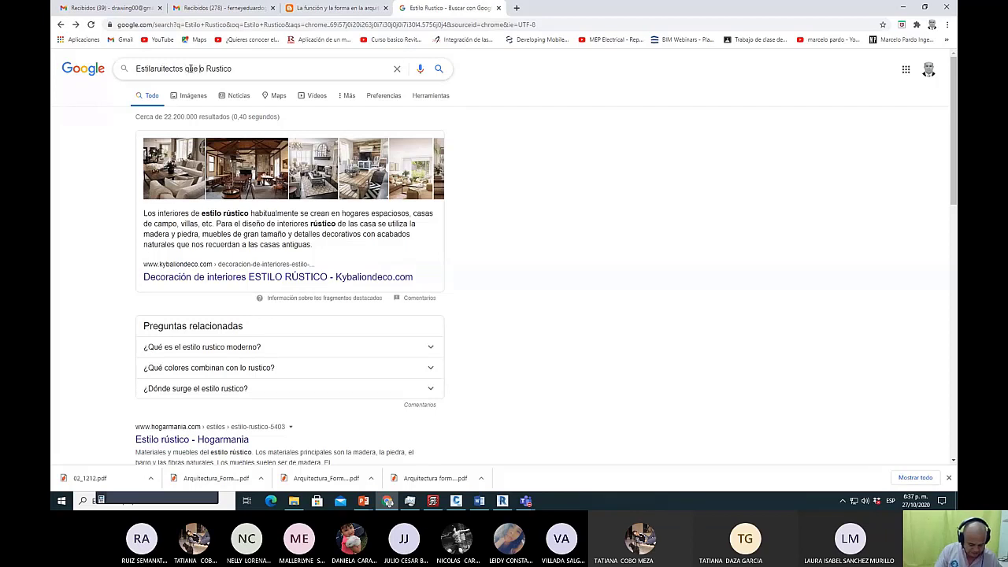
pyautogui.write('hablan s')
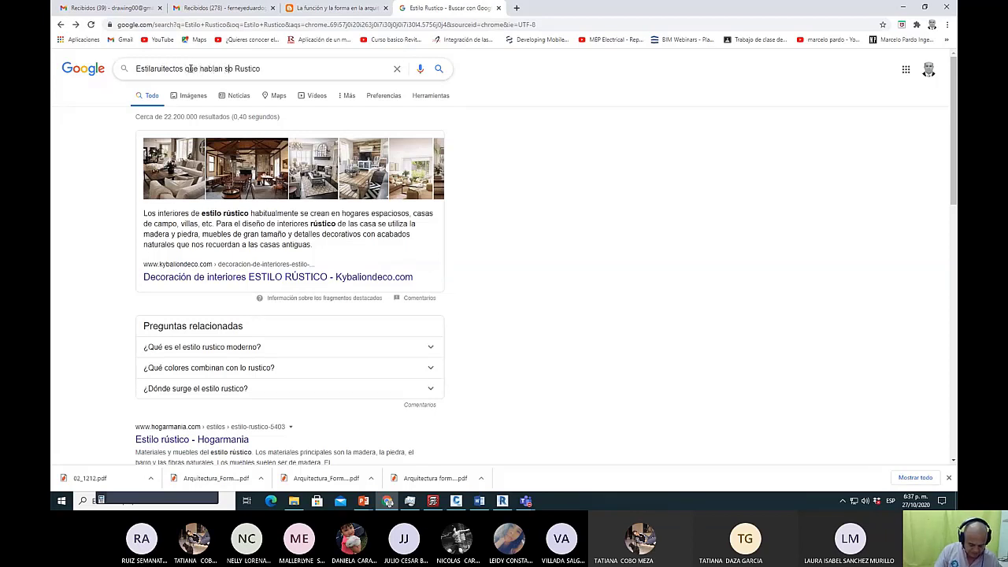
pyautogui.press('BackSpace')
pyautogui.press('BackSpace')
pyautogui.press('BackSpace')
pyautogui.press('BackSpace')
pyautogui.press('BackSpace')
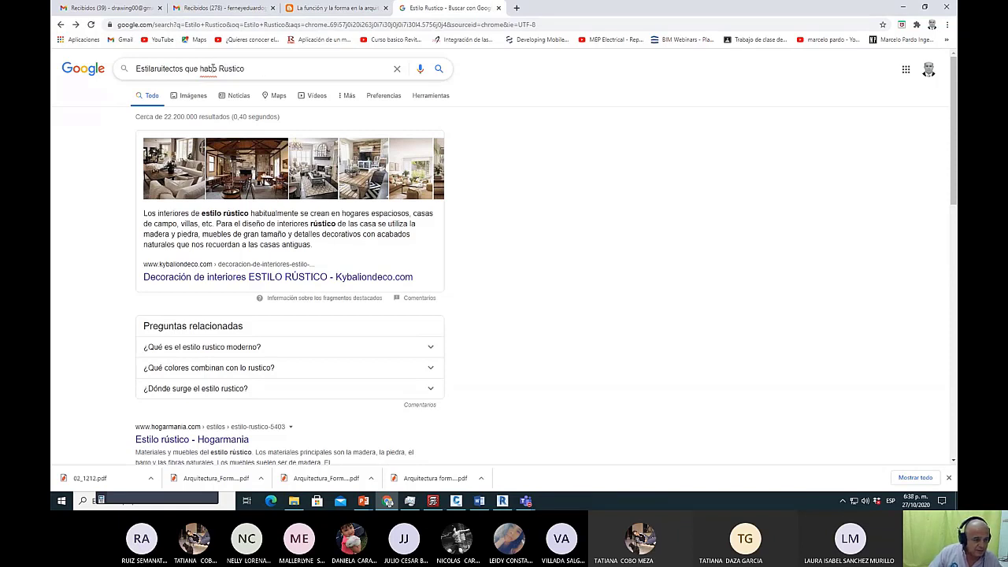
pyautogui.moveTo(217, 68); pyautogui.dragTo(52, 51)
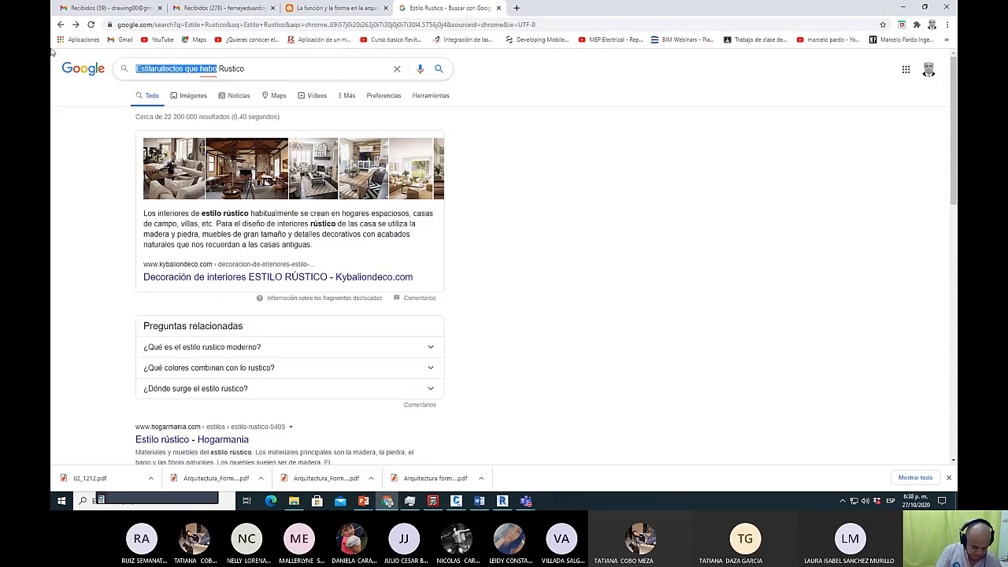
pyautogui.write('arquitectos ')
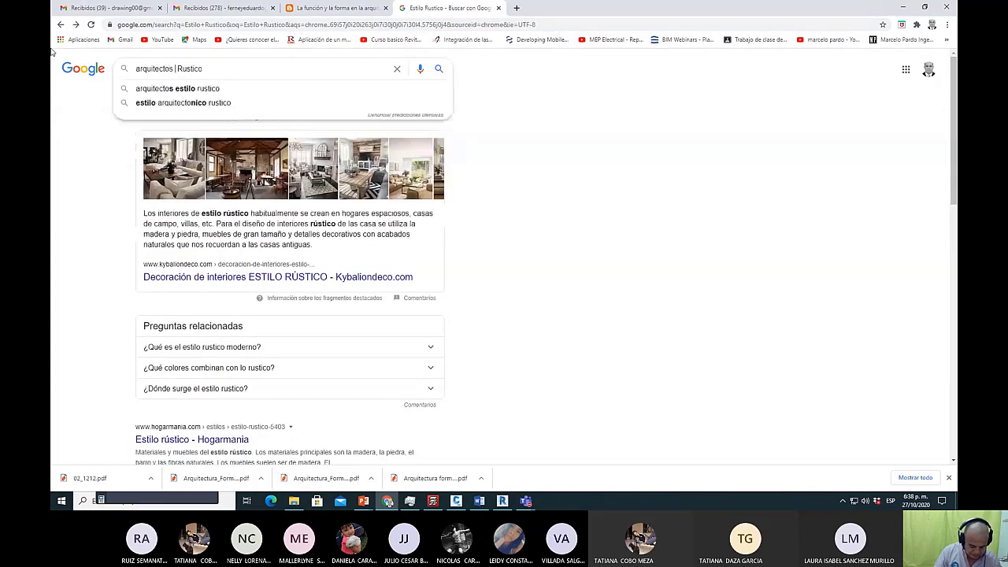
pyautogui.write('que escr')
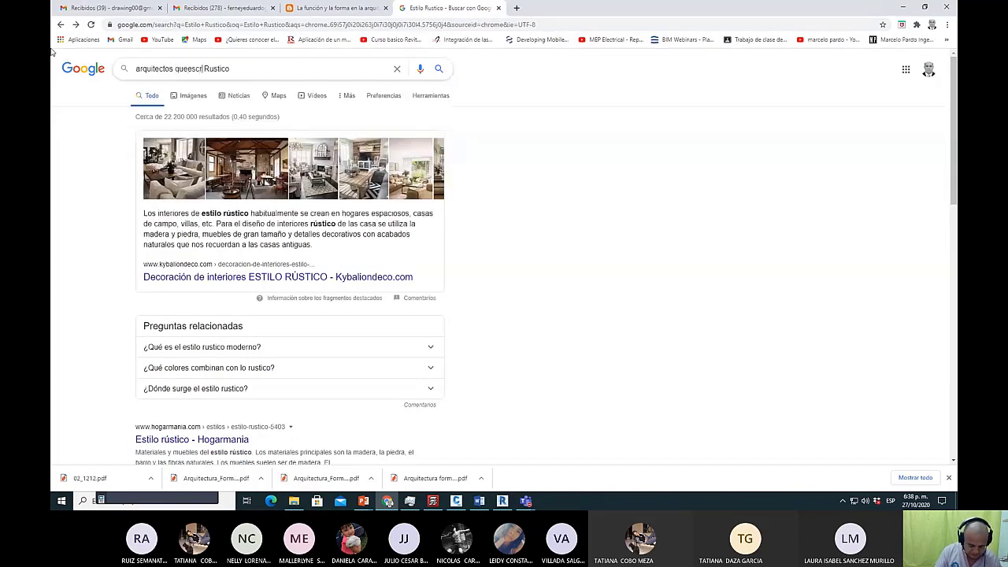
pyautogui.write('ibensbre ')
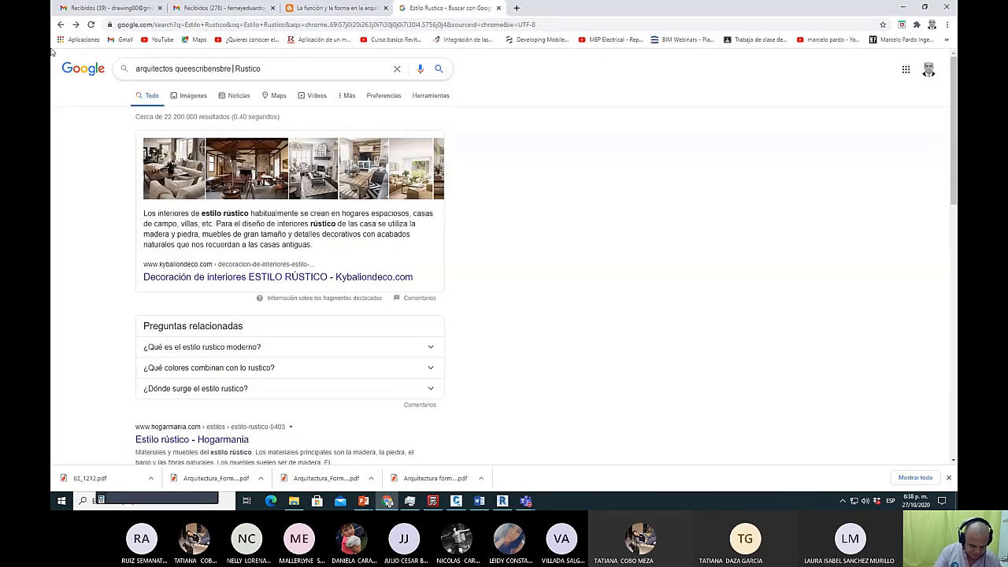
pyautogui.write('estilo')
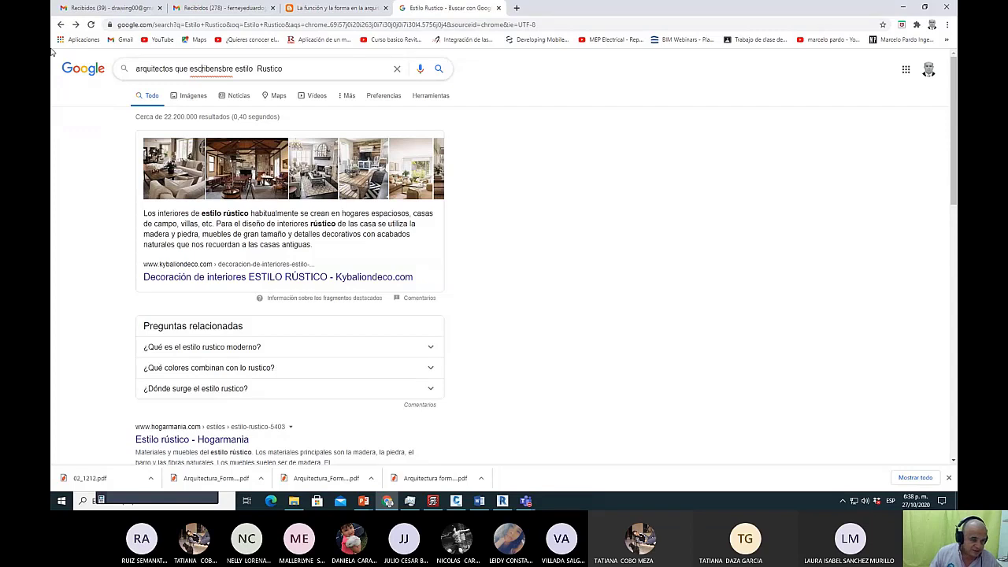
pyautogui.press('Right')
pyautogui.press('Right')
pyautogui.press('Right')
pyautogui.press('Right')
pyautogui.press('Right')
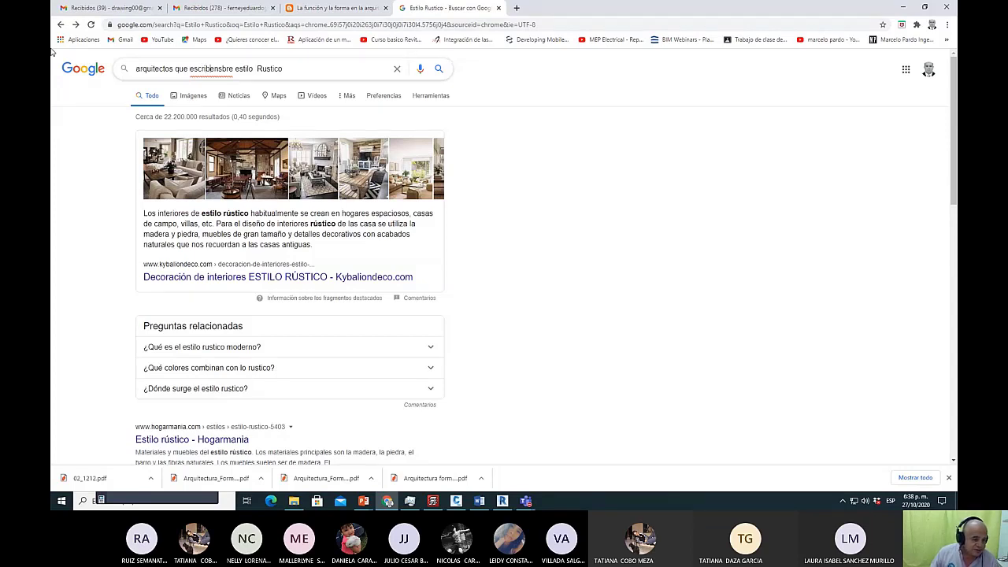
pyautogui.press('Delete')
pyautogui.press('Delete')
pyautogui.press('Delete')
pyautogui.press('Delete')
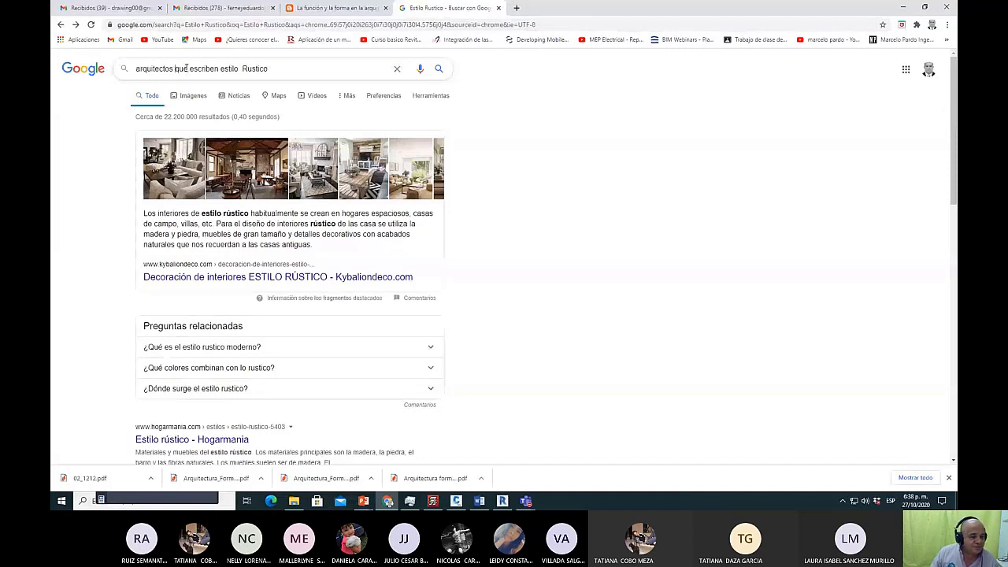
pyautogui.press('Delete')
pyautogui.press('Delete')
pyautogui.press('Delete')
pyautogui.press('Delete')
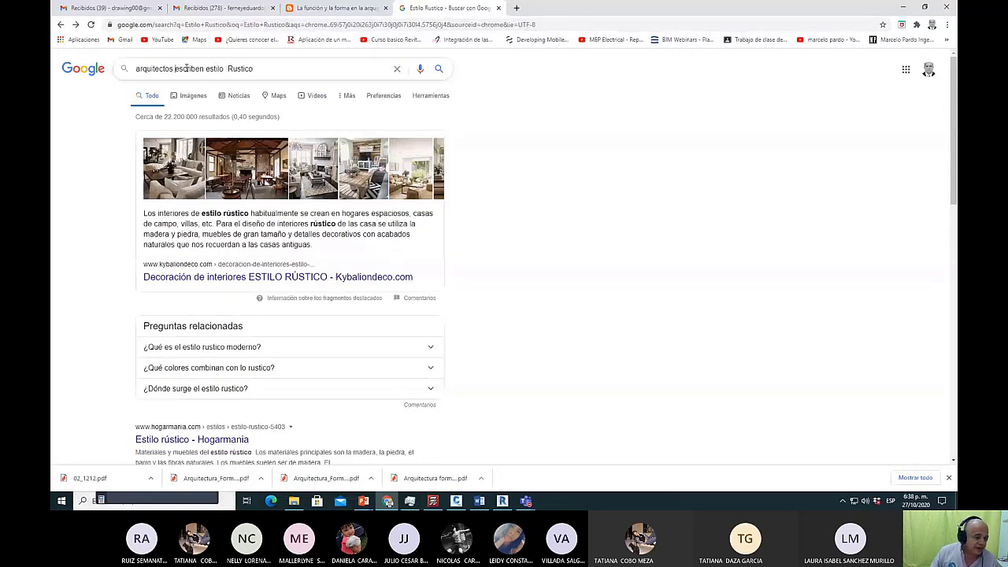
pyautogui.press('Delete')
pyautogui.press('Delete')
pyautogui.press('Delete')
pyautogui.press('Delete')
pyautogui.press('Delete')
pyautogui.press('Delete')
pyautogui.press('Delete')
pyautogui.press('Delete')
pyautogui.press('Delete')
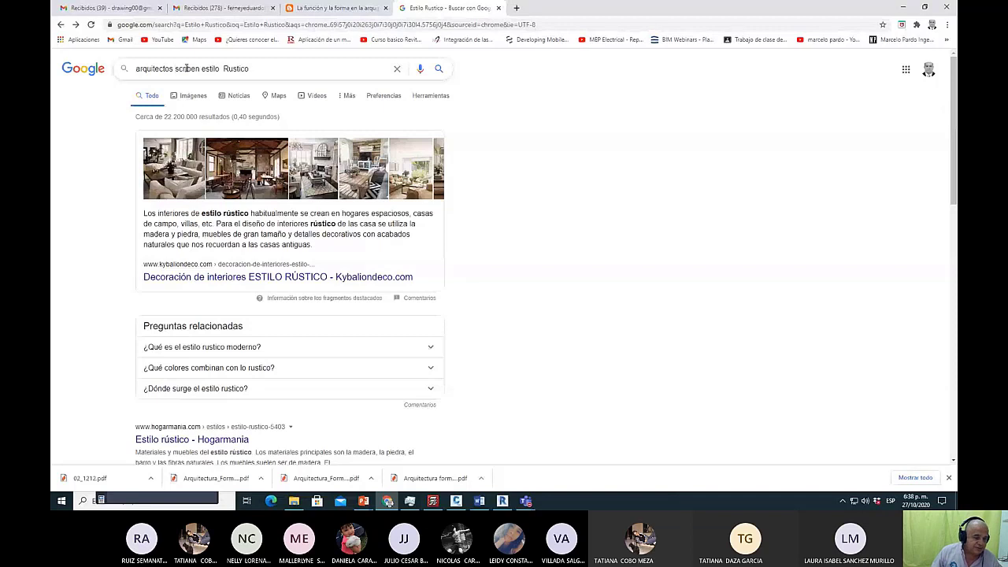
pyautogui.press('Return')
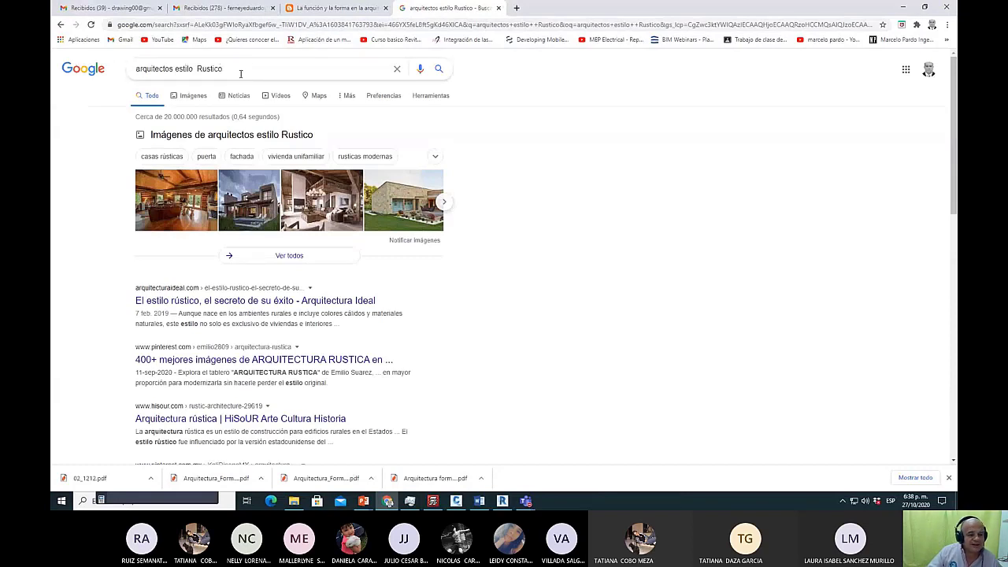
pyautogui.moveTo(238, 70); pyautogui.dragTo(106, 71)
pyautogui.hotkey('ctrl', 'c')
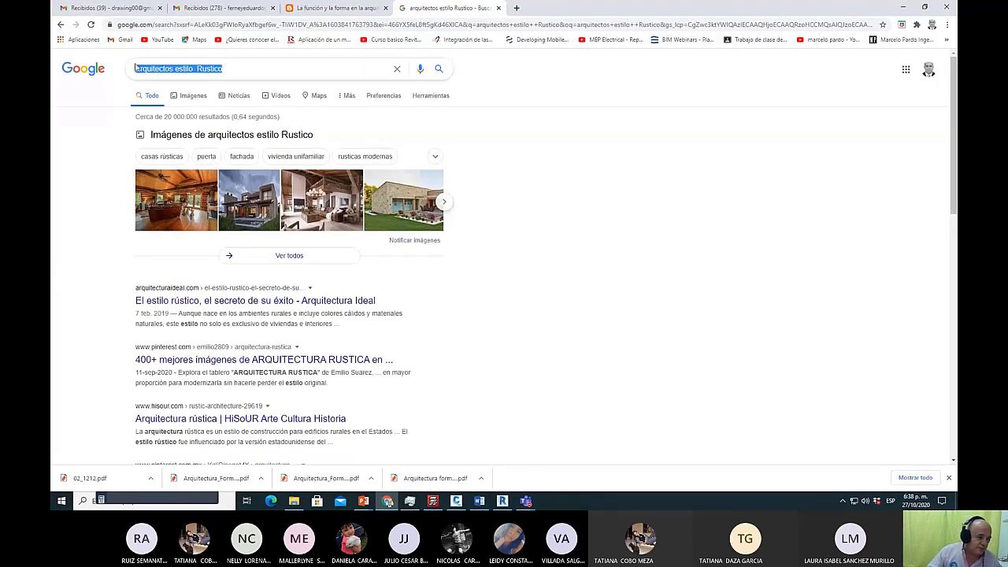
# Search for 'google académico' and open the Google Académico site.
pyautogui.click(121, 25)
pyautogui.write('g')
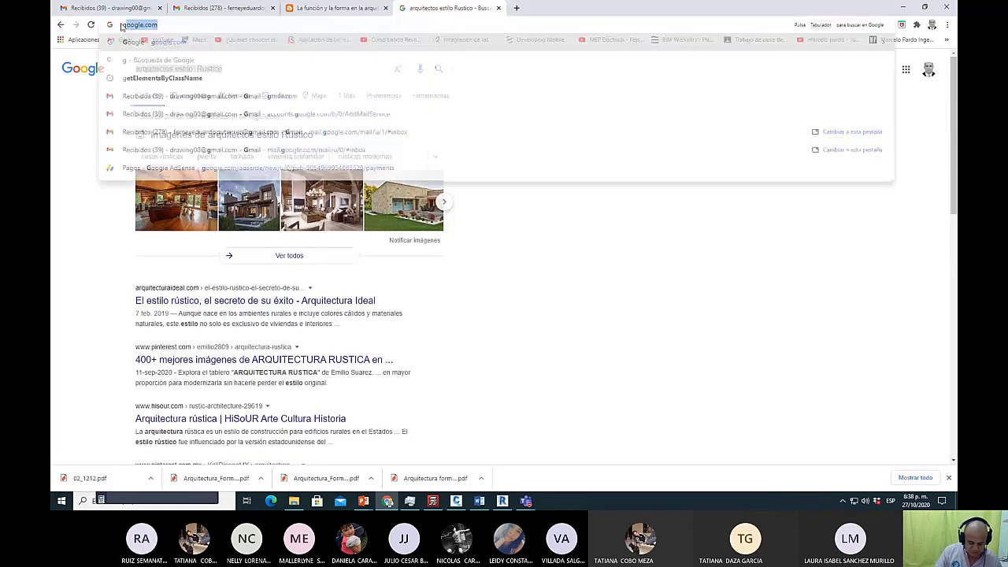
pyautogui.write('oo')
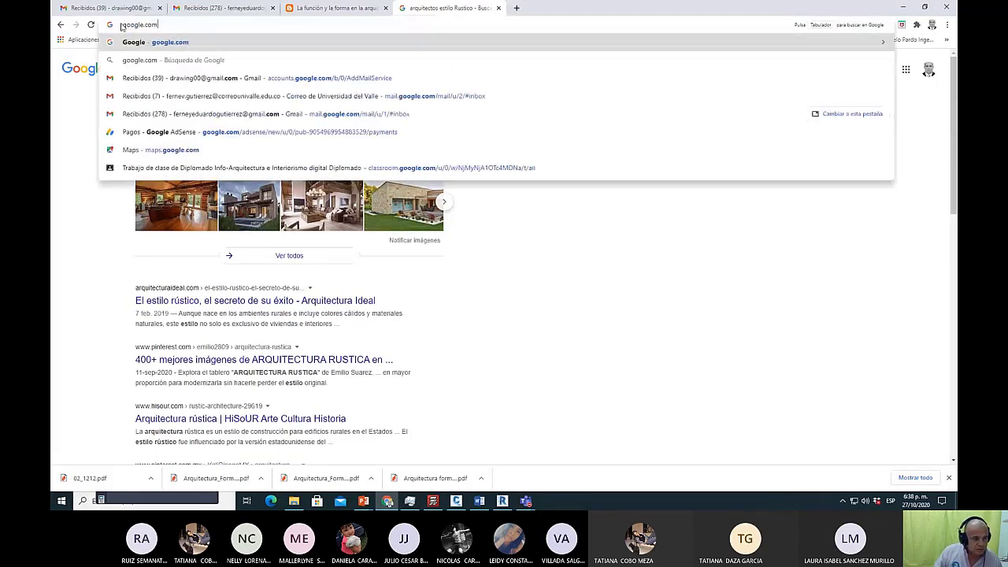
pyautogui.write('gle.')
pyautogui.write(' academi')
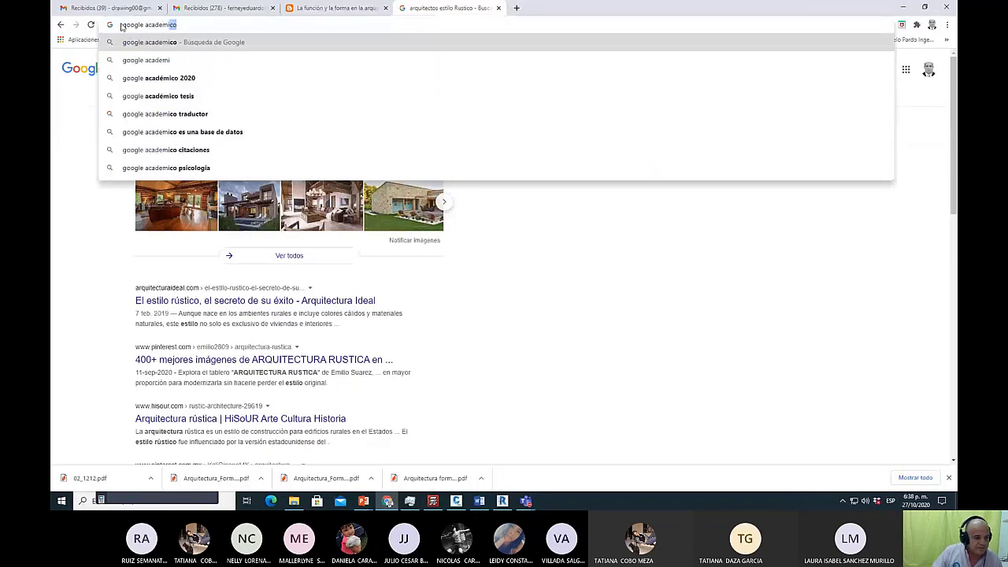
pyautogui.click(150, 78)
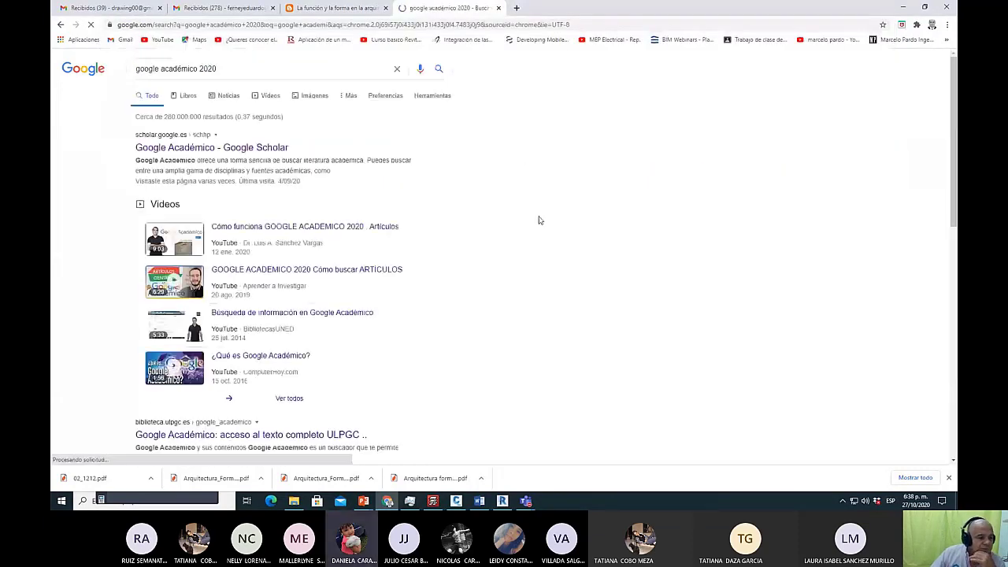
pyautogui.click(236, 149)
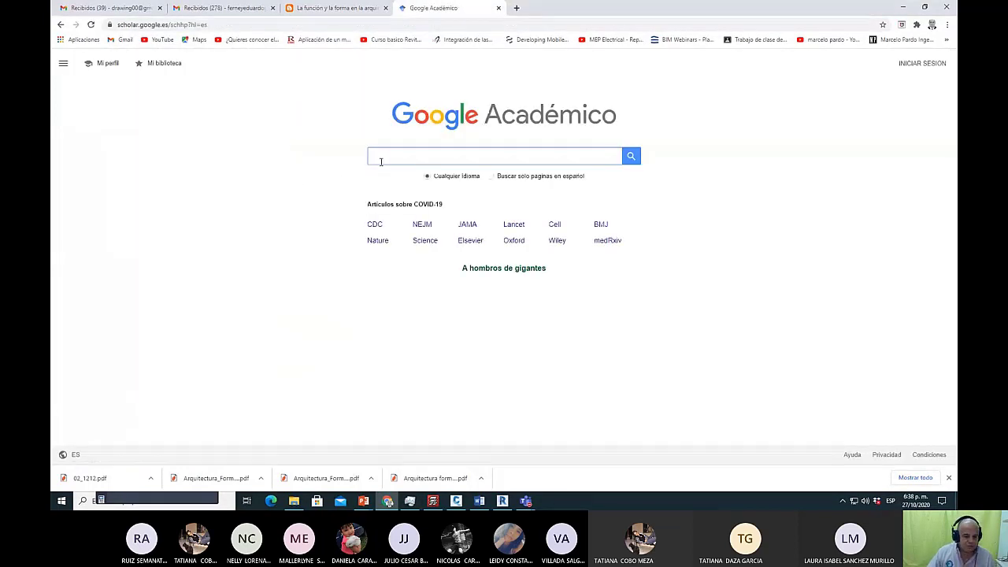
# Search Google Académico for 'estilo Rustico' using the pasted query minus 'arquitectos'.
pyautogui.click(380, 161)
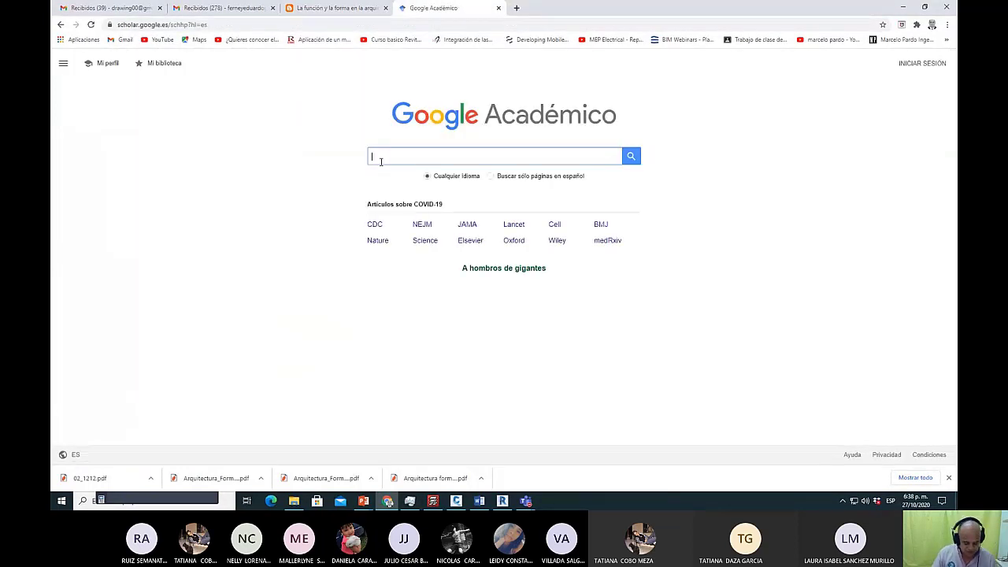
pyautogui.hotkey('ctrl', 'v')
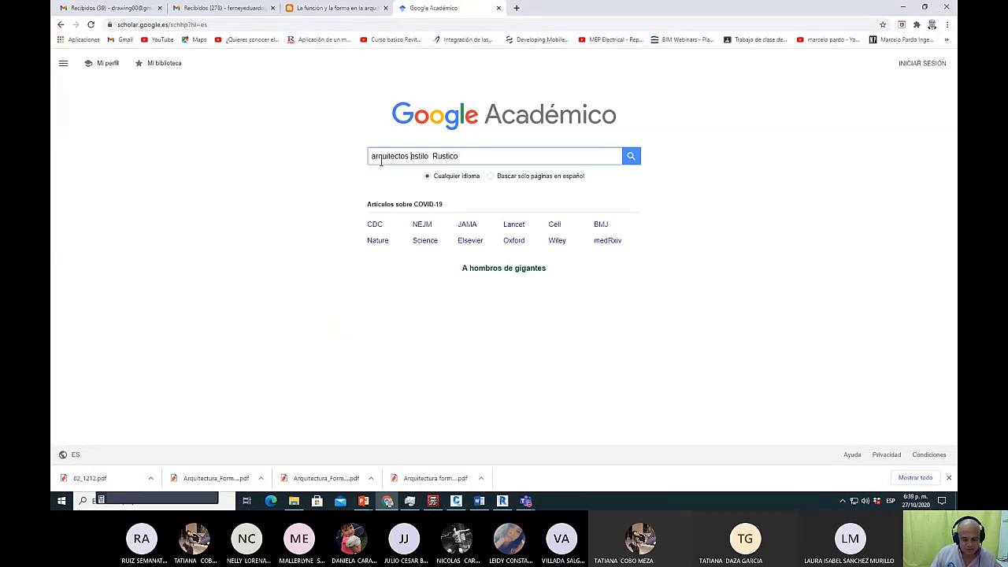
pyautogui.press('BackSpace')
pyautogui.press('BackSpace')
pyautogui.press('BackSpace')
pyautogui.press('BackSpace')
pyautogui.press('BackSpace')
pyautogui.press('BackSpace')
pyautogui.press('BackSpace')
pyautogui.press('BackSpace')
pyautogui.press('BackSpace')
pyautogui.press('BackSpace')
pyautogui.press('BackSpace')
pyautogui.press('BackSpace')
pyautogui.press('Return')
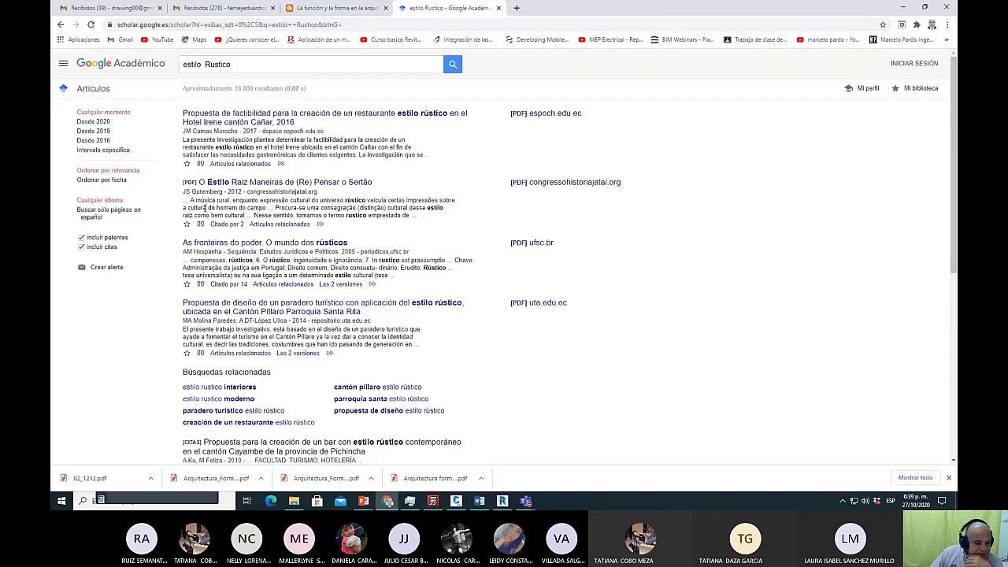
# Switch to the 'estilo rustico interiores' suggestion and scroll through the thesis results.
pyautogui.click(245, 66)
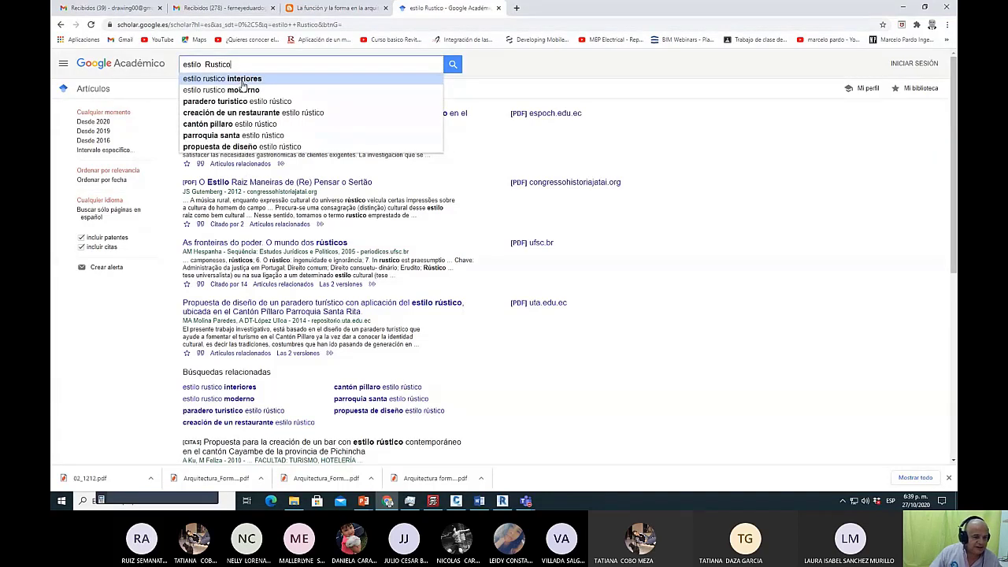
pyautogui.click(243, 79)
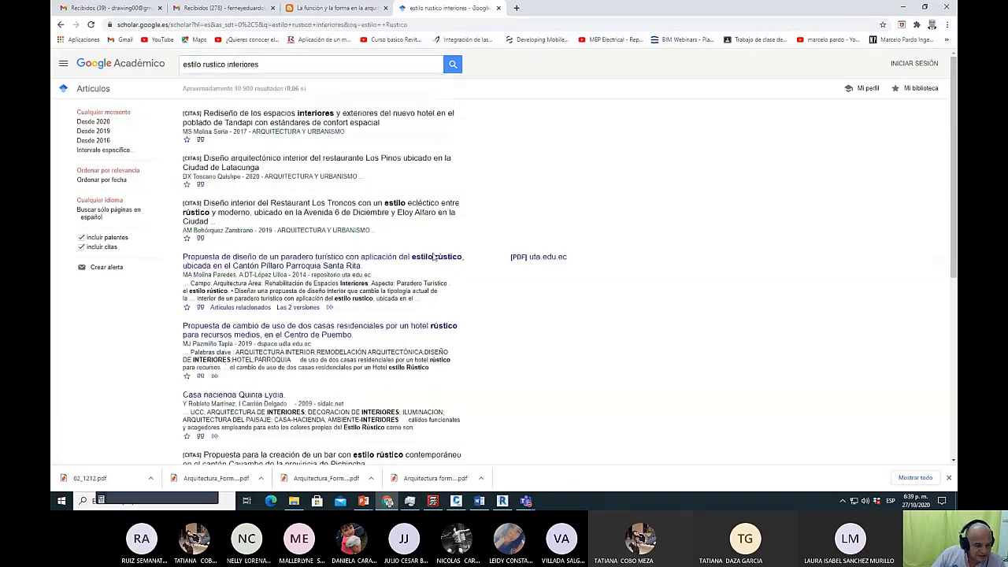
pyautogui.scroll(-1, 384, 318)
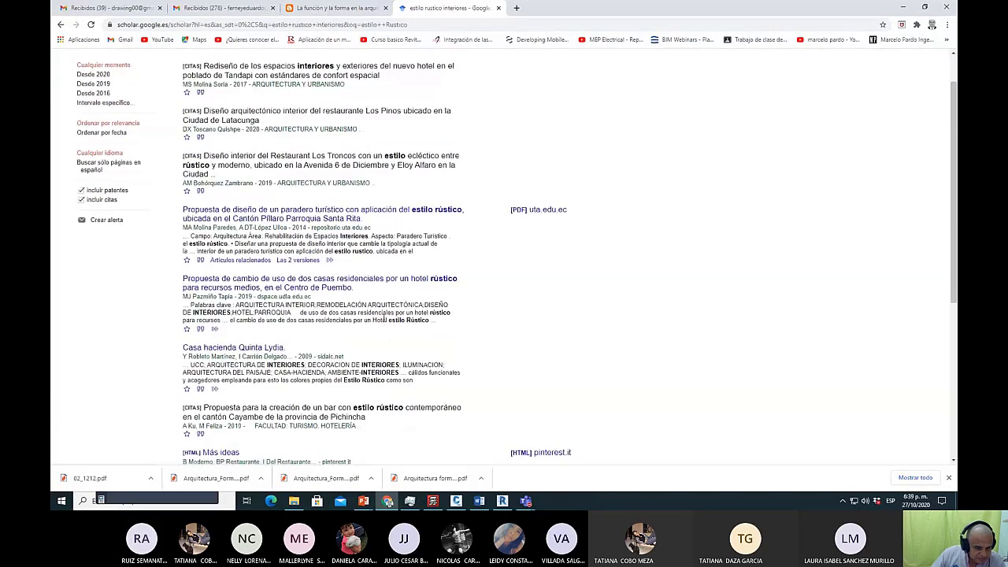
pyautogui.scroll(-1, 384, 318)
pyautogui.scroll(-1, 385, 323)
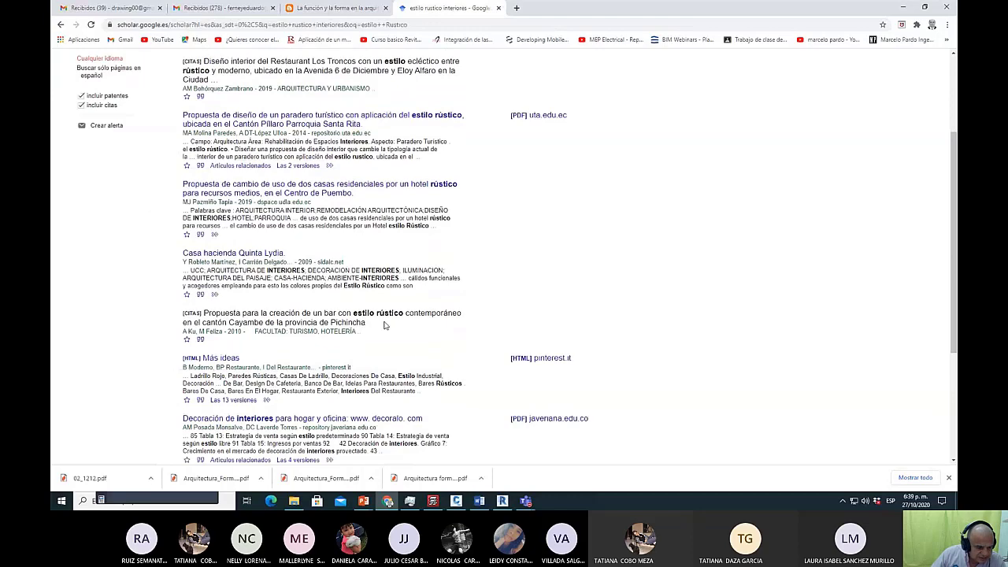
pyautogui.scroll(-1, 385, 325)
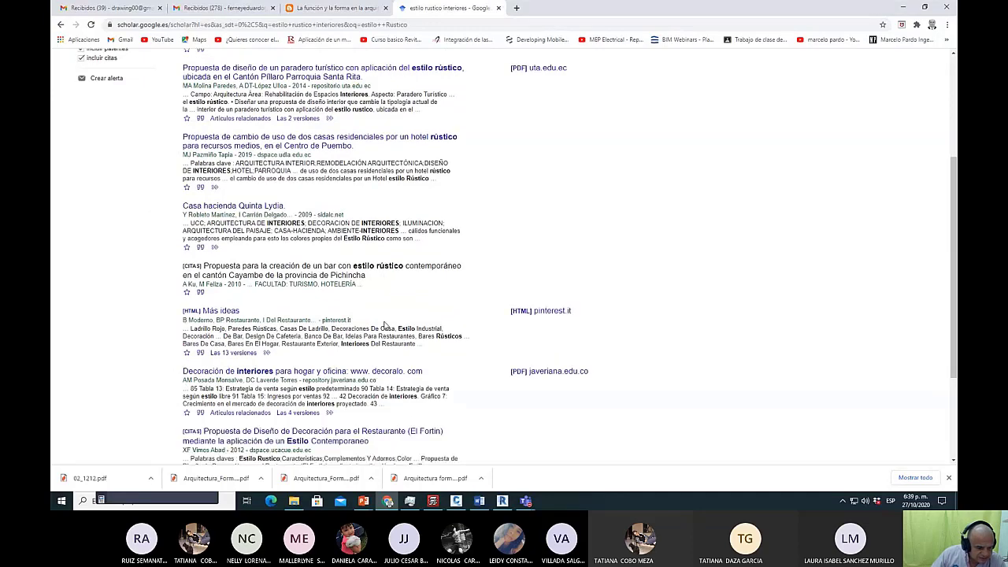
pyautogui.scroll(-2, 385, 324)
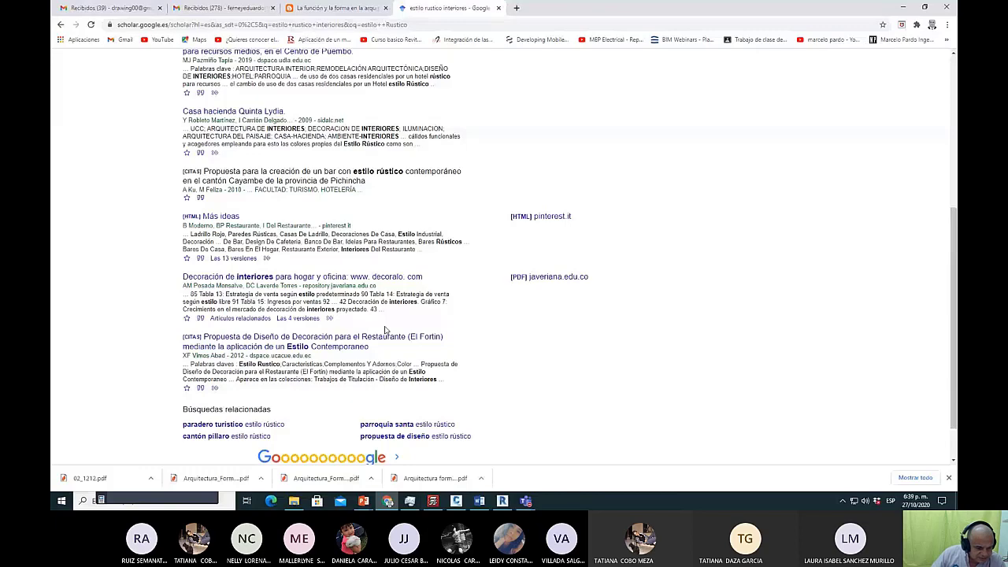
pyautogui.scroll(-1, 385, 329)
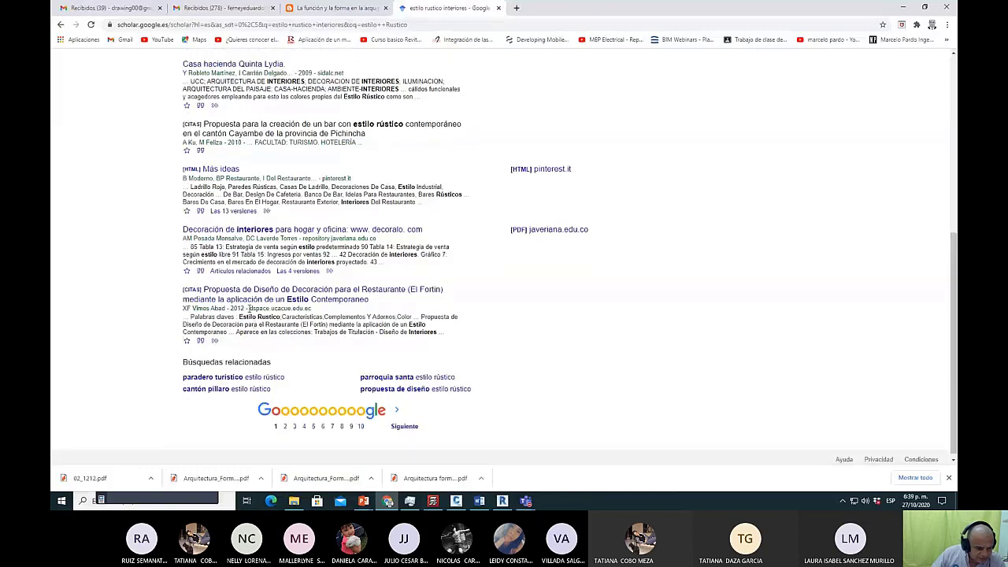
pyautogui.scroll(7, 249, 308)
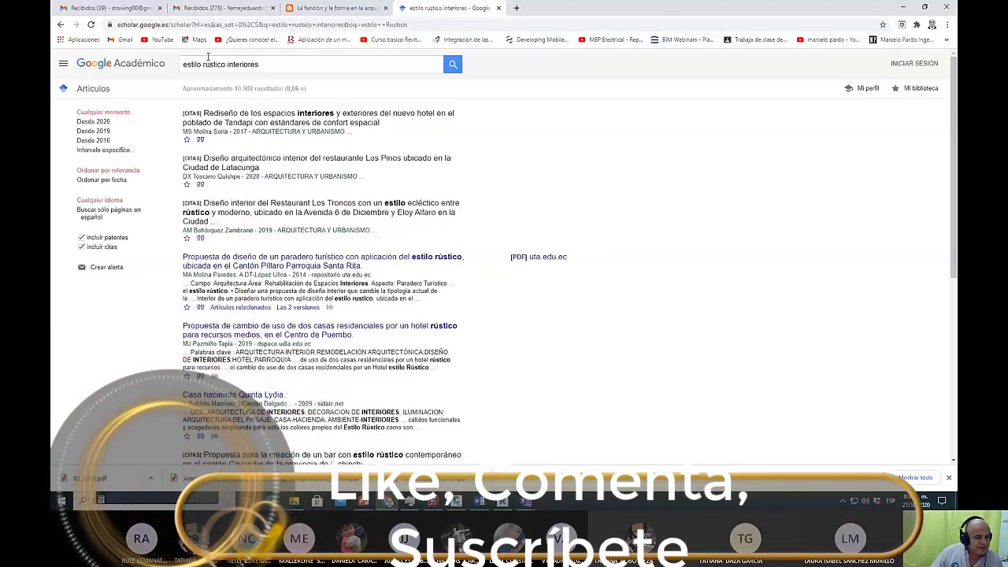
# Change the Scholar search to 'diseño rustico interiores'.
pyautogui.click(185, 65)
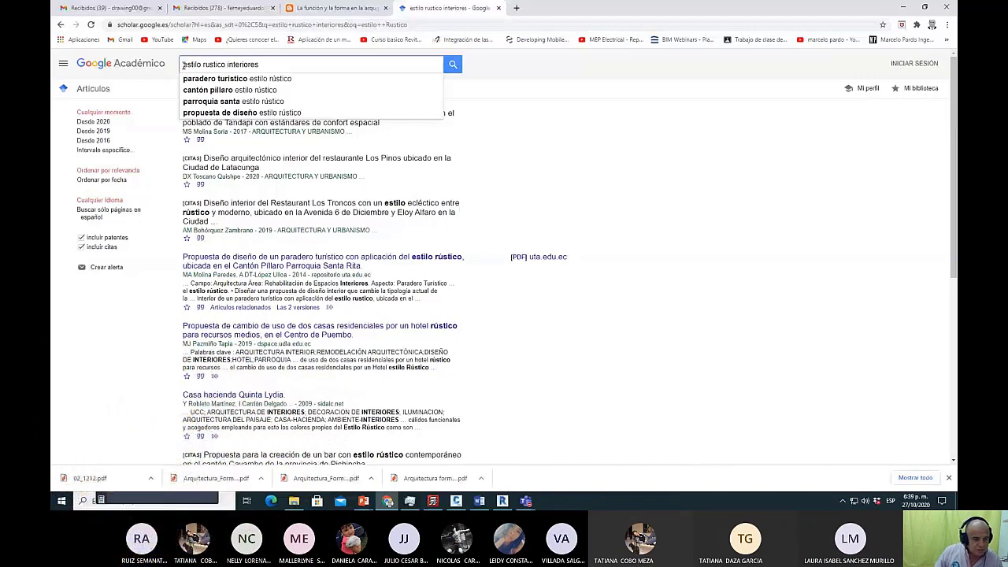
pyautogui.write('diseño')
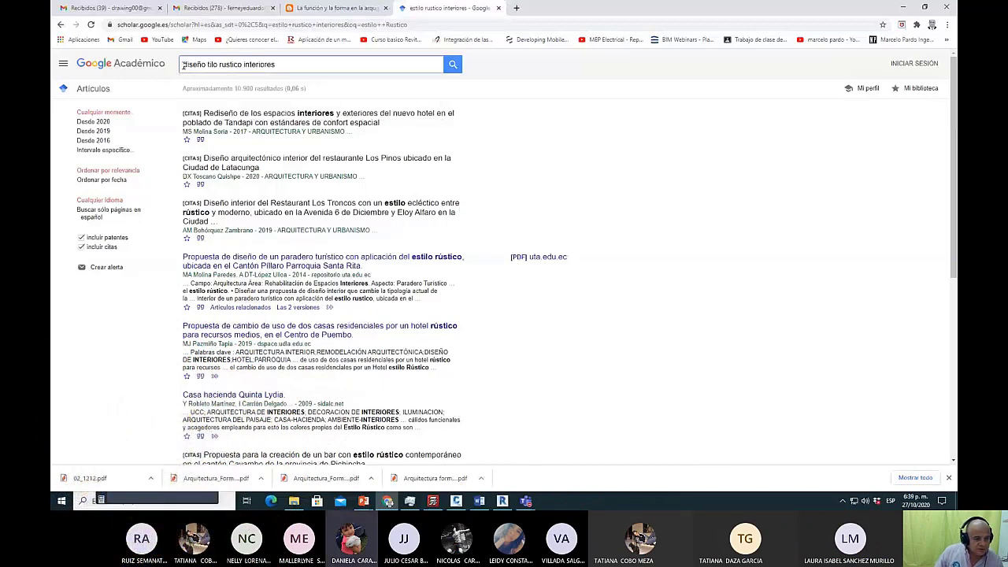
pyautogui.press('Delete')
pyautogui.press('Delete')
pyautogui.press('Delete')
pyautogui.press('Delete')
pyautogui.press('Delete')
pyautogui.press('Return')
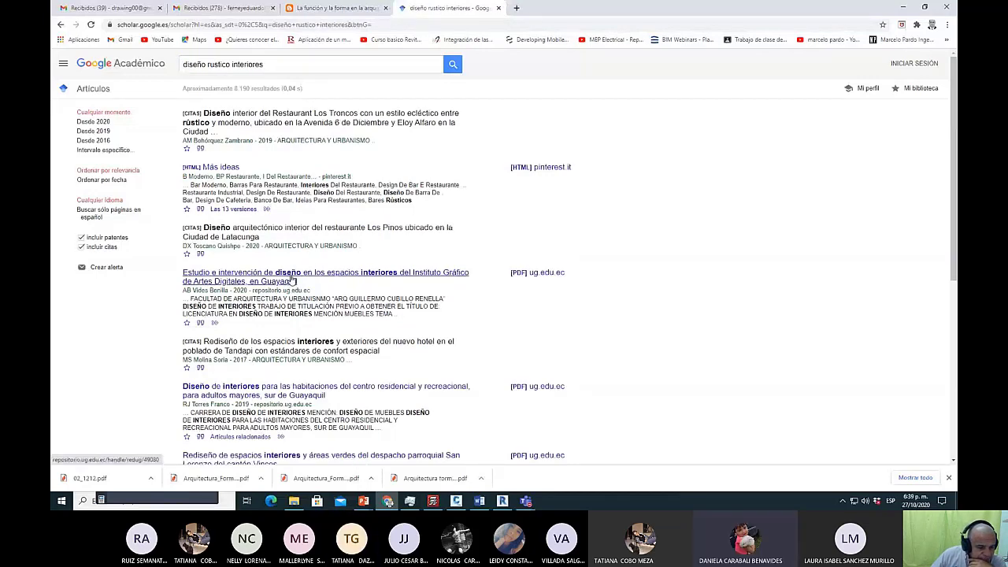
# Open the Universidad de Guayaquil thesis record and scroll to its abstract and PDF files.
pyautogui.click(464, 272)
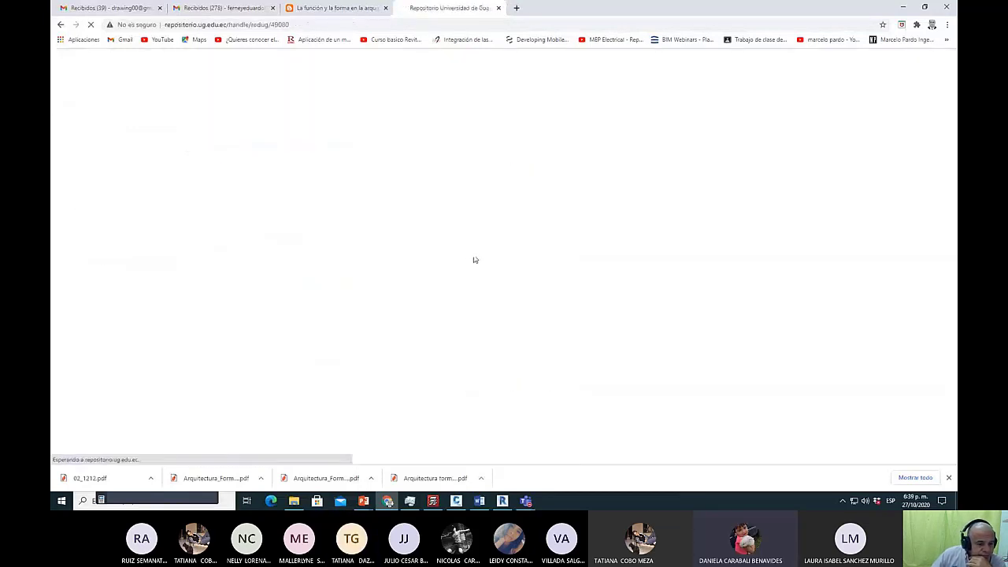
pyautogui.scroll(-2, 473, 260)
pyautogui.scroll(-1, 475, 256)
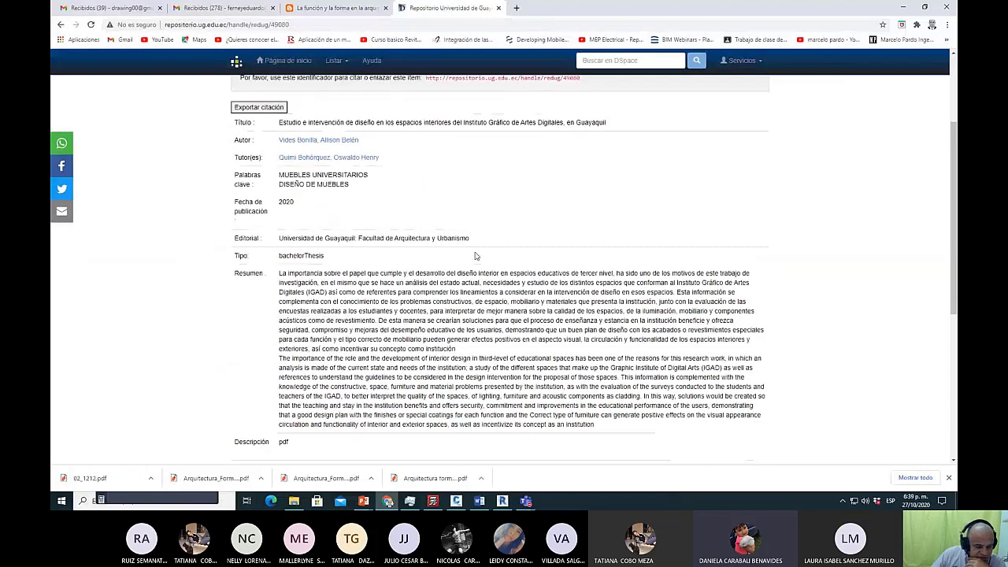
pyautogui.scroll(-3, 475, 256)
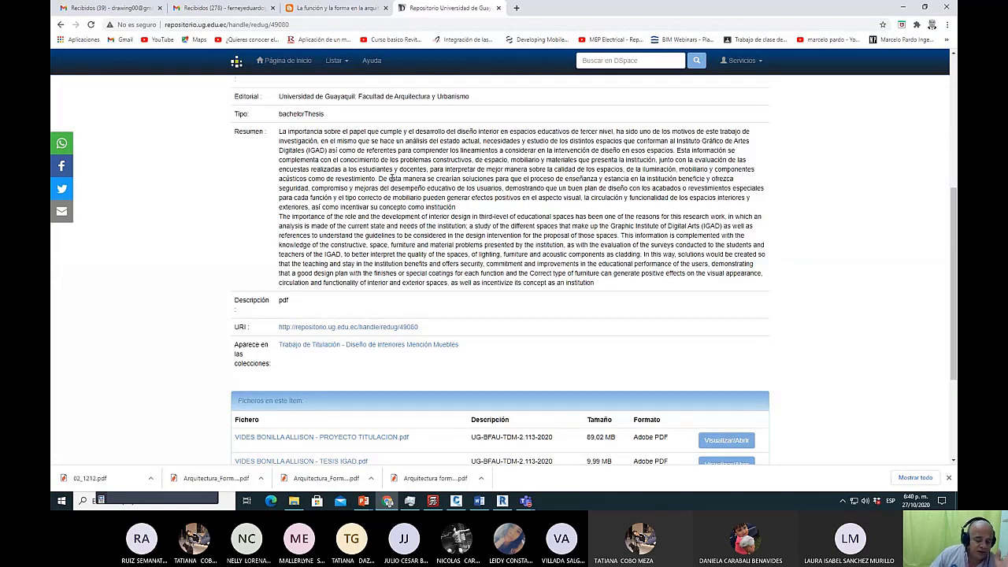
# Open a new Chrome tab, then select the 'Arquitectura forma, espacio y orden' PDF in File Explorer's Recent files.
pyautogui.click(516, 8)
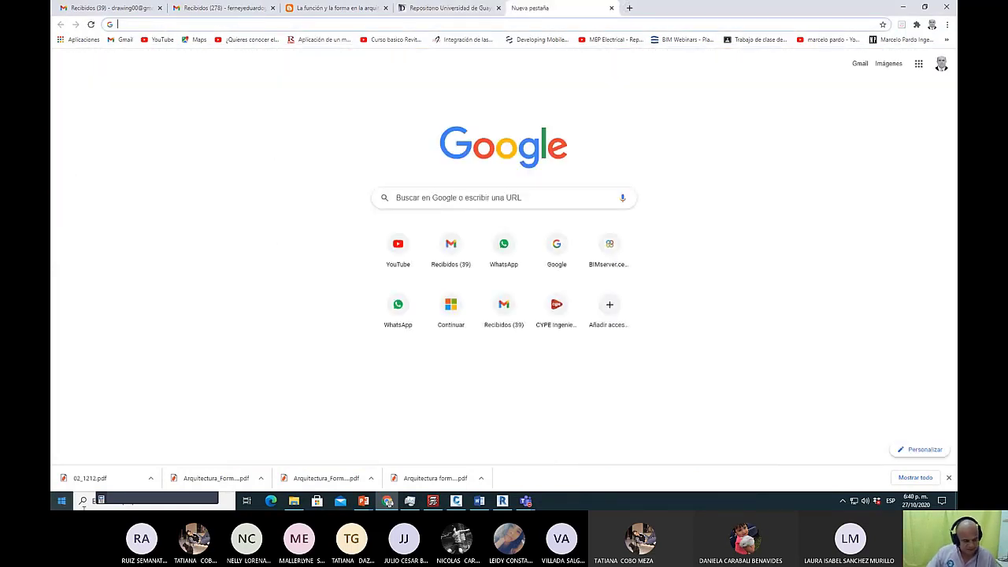
pyautogui.moveTo(296, 504)
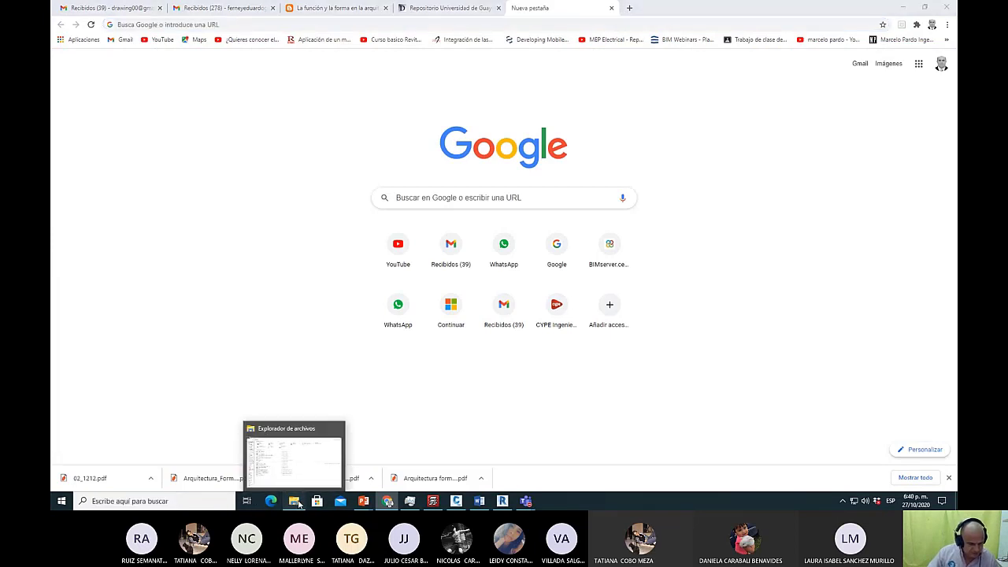
pyautogui.click(296, 502)
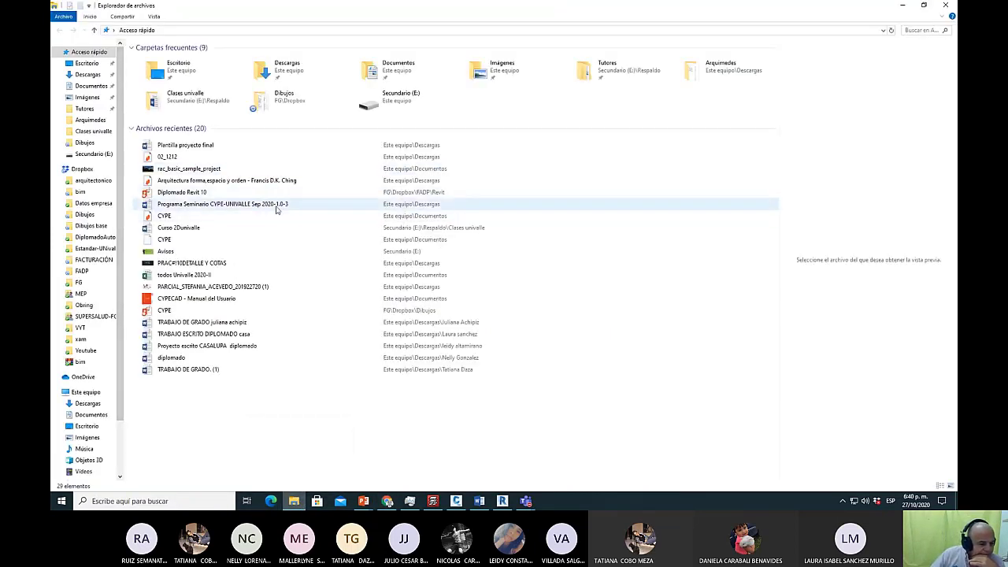
pyautogui.click(245, 180)
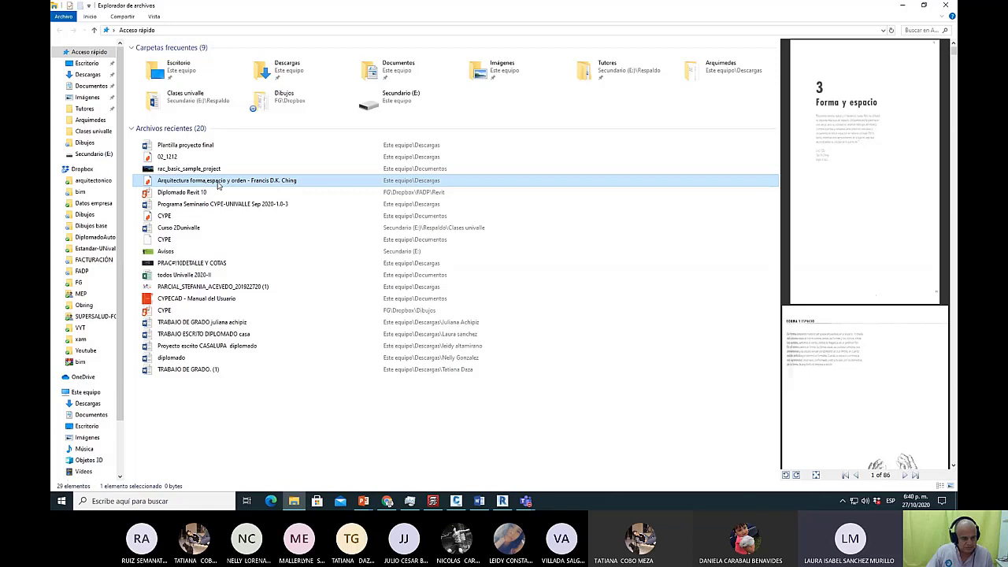
pyautogui.rightClick(218, 183)
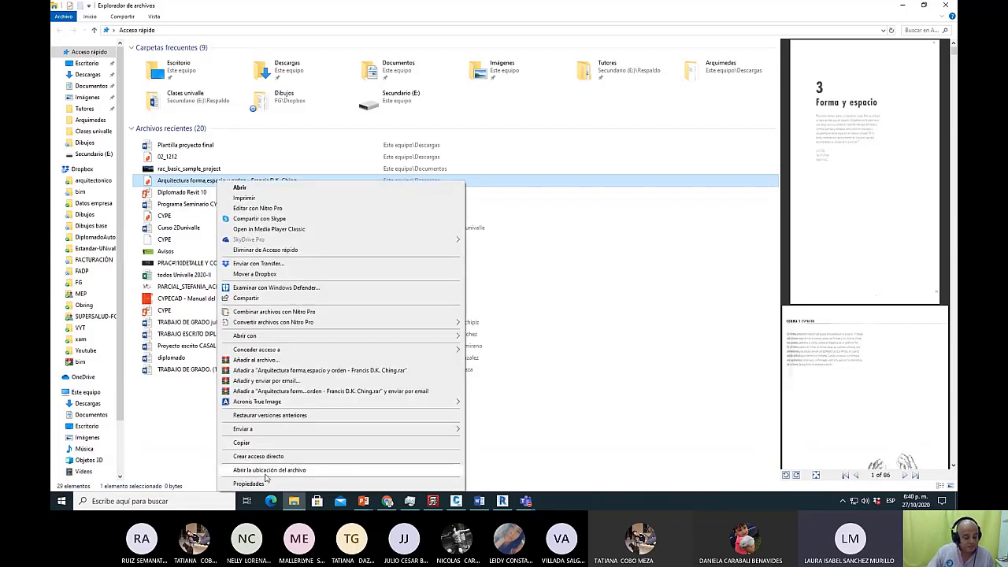
pyautogui.hotkey('alt', 'Tab')
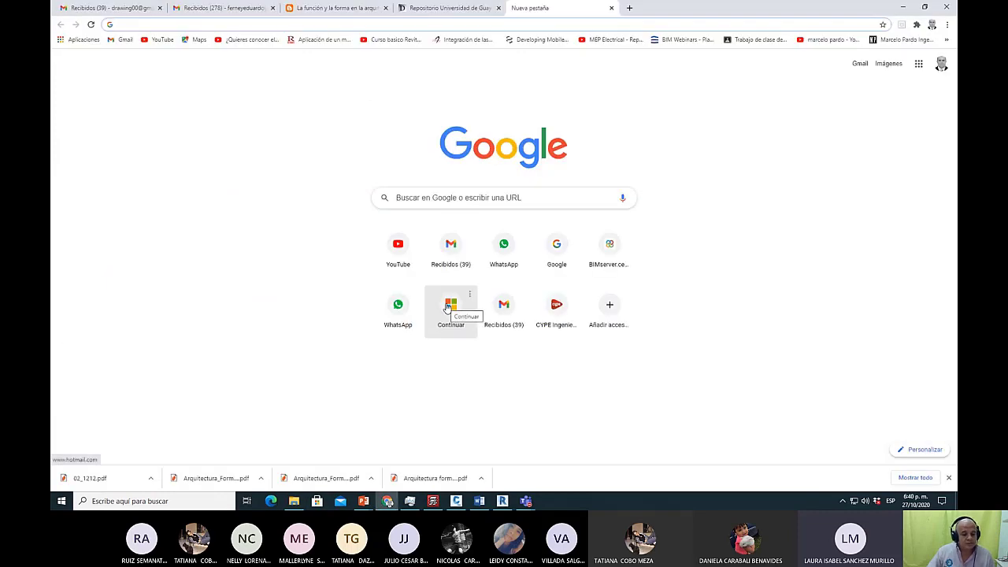
# Switch from Chrome back to the Plantilla proyecto final document in Word.
pyautogui.hotkey('alt', 'Tab')
pyautogui.hotkey('alt', 'Tab')
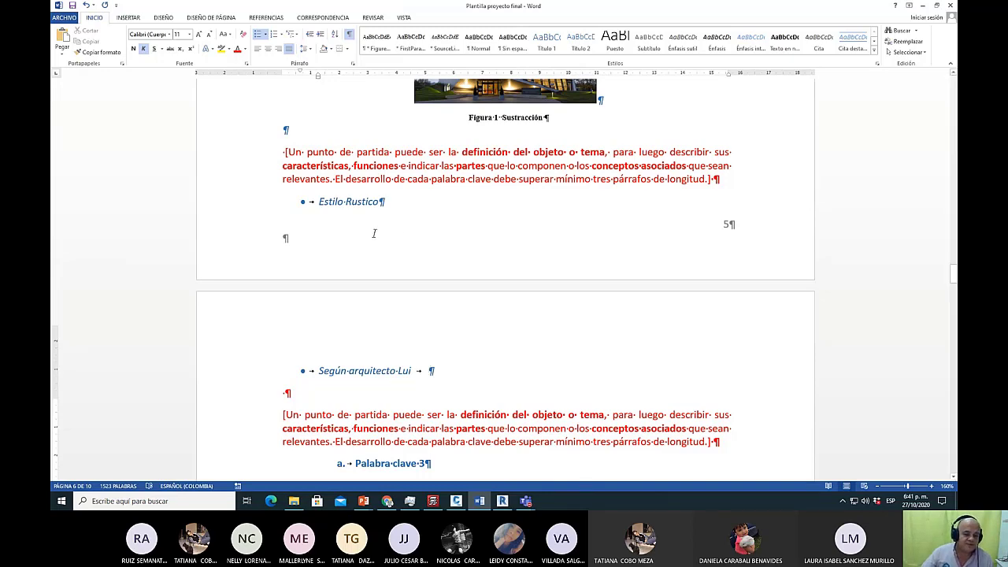
pyautogui.scroll(5, 392, 252)
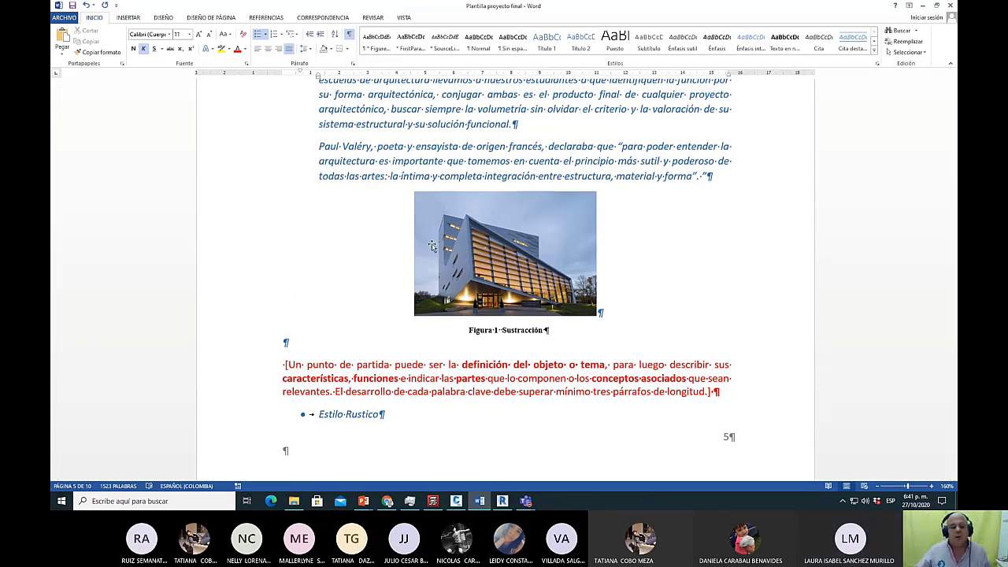
pyautogui.scroll(-3, 687, 257)
pyautogui.scroll(-6, 669, 257)
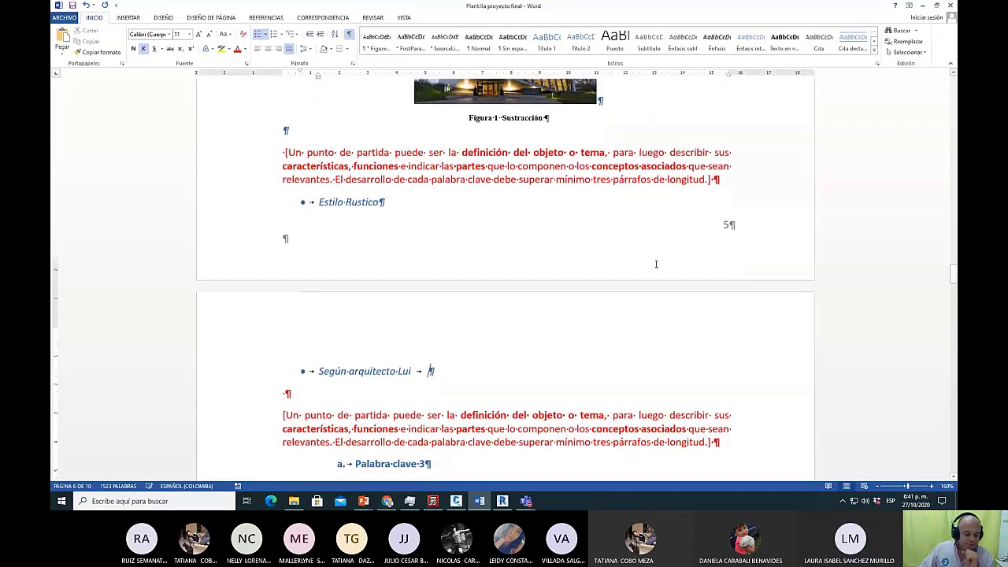
pyautogui.scroll(-2, 652, 255)
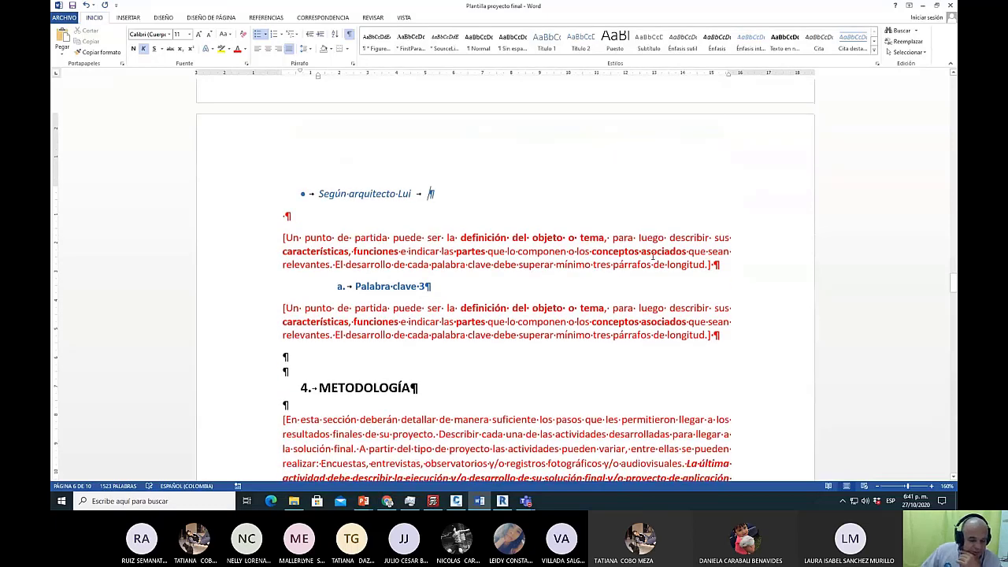
pyautogui.scroll(15, 649, 257)
pyautogui.scroll(-2, 647, 258)
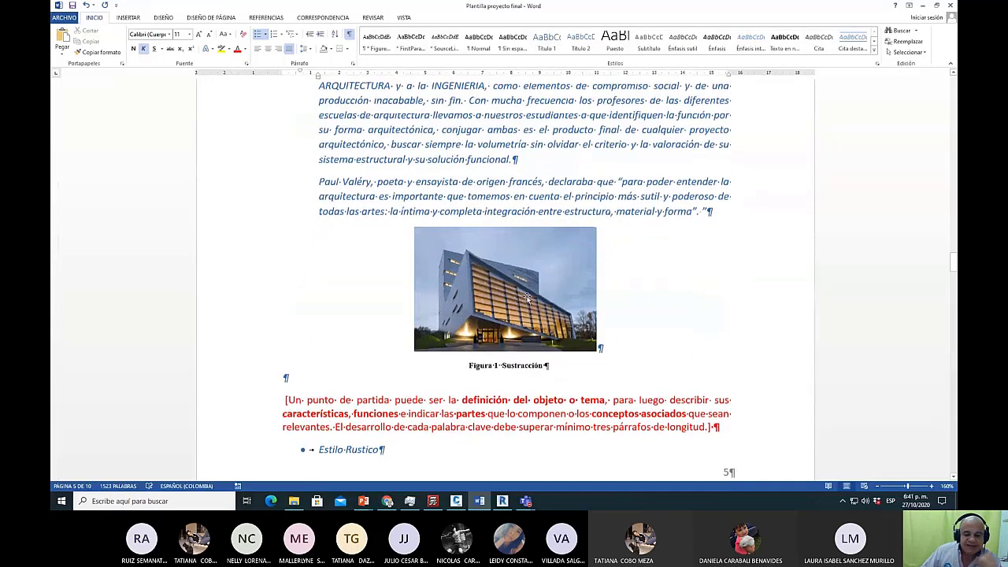
pyautogui.scroll(2, 536, 267)
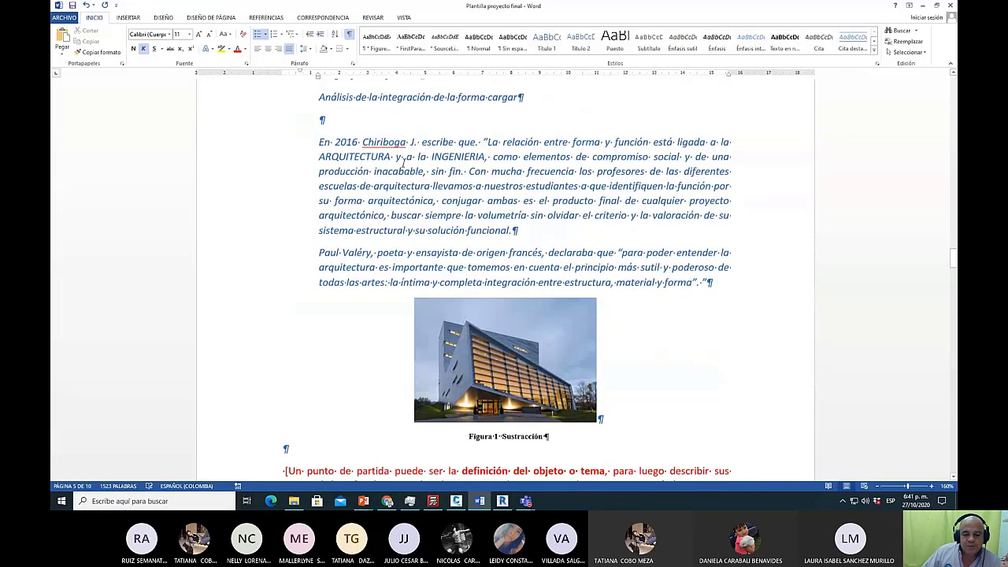
pyautogui.click(353, 145)
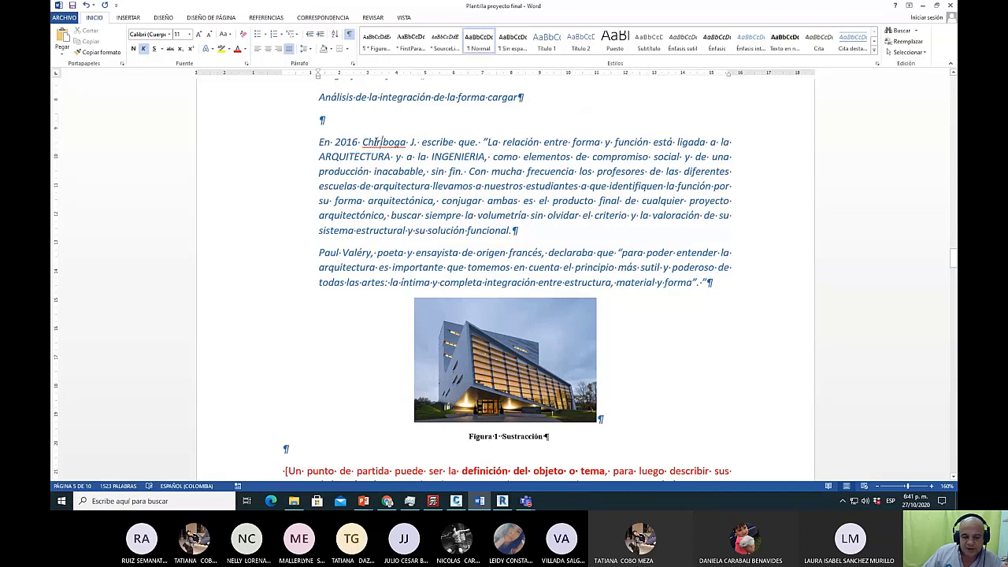
pyautogui.click(385, 144)
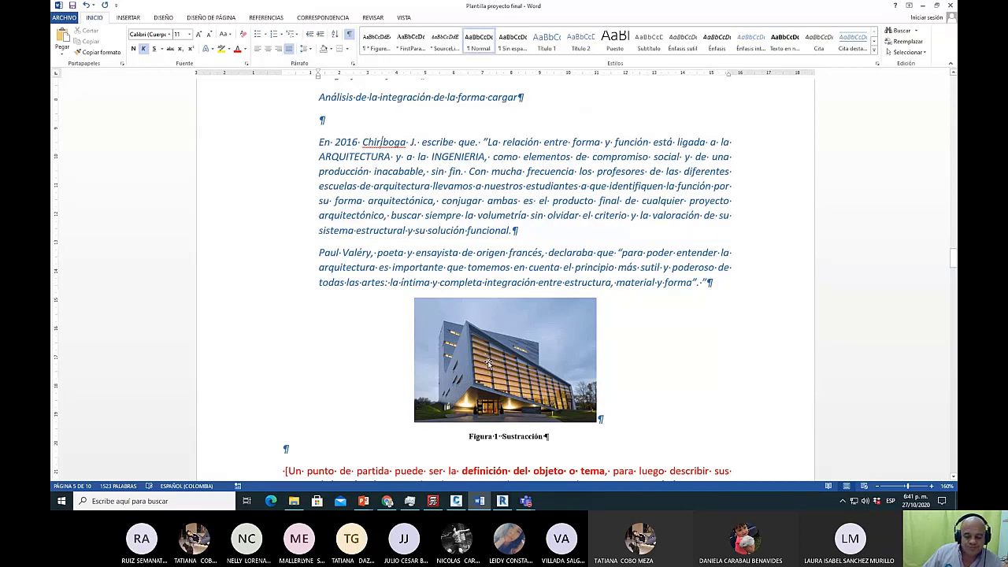
pyautogui.scroll(-1, 487, 364)
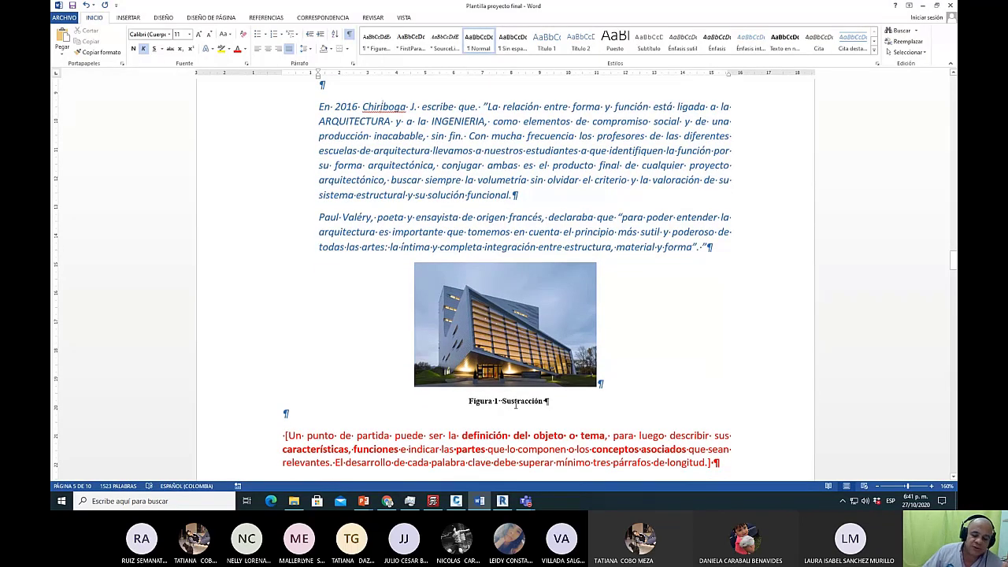
pyautogui.scroll(-2, 502, 401)
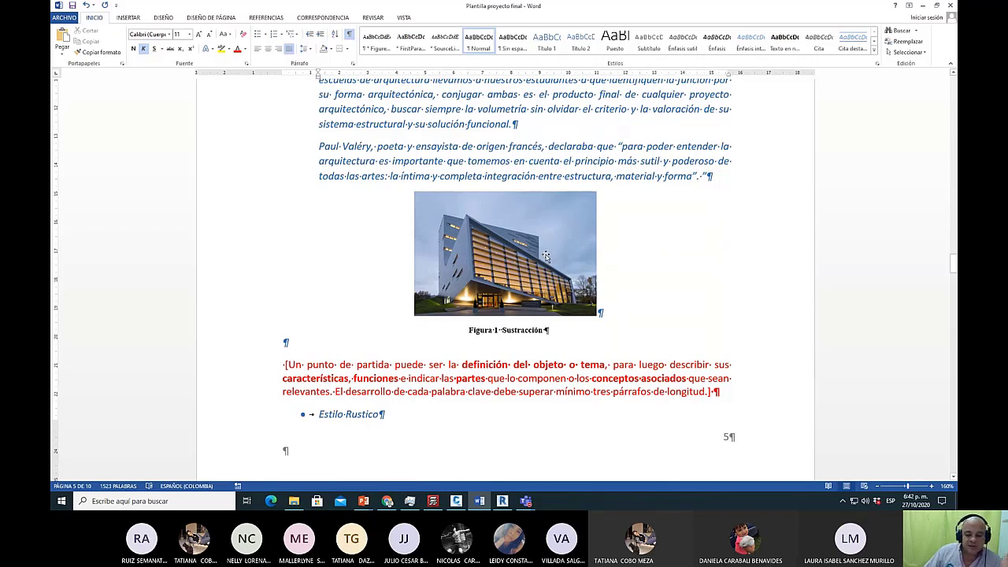
pyautogui.scroll(-3, 546, 257)
pyautogui.scroll(-3, 571, 229)
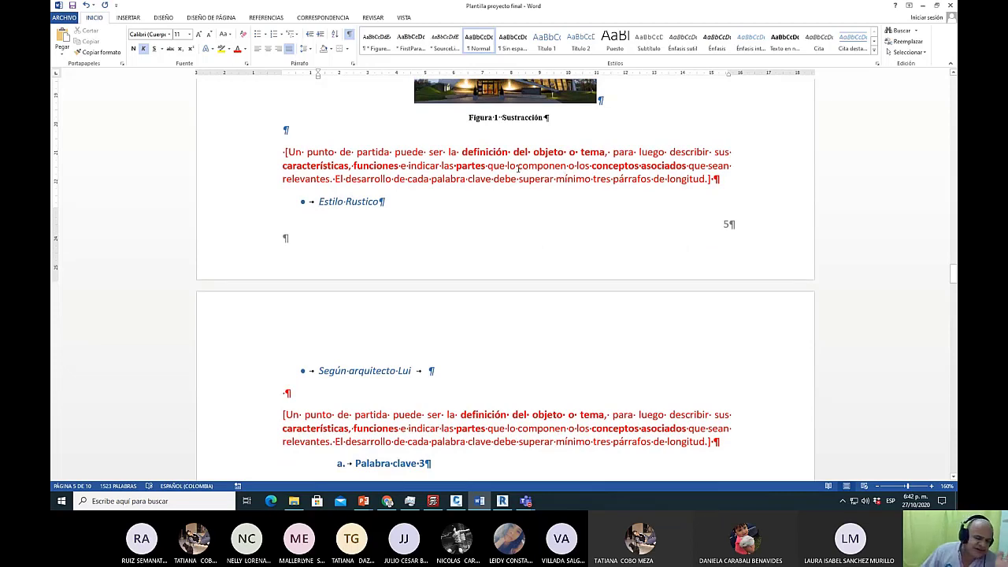
pyautogui.scroll(-3, 517, 169)
pyautogui.scroll(3, 518, 172)
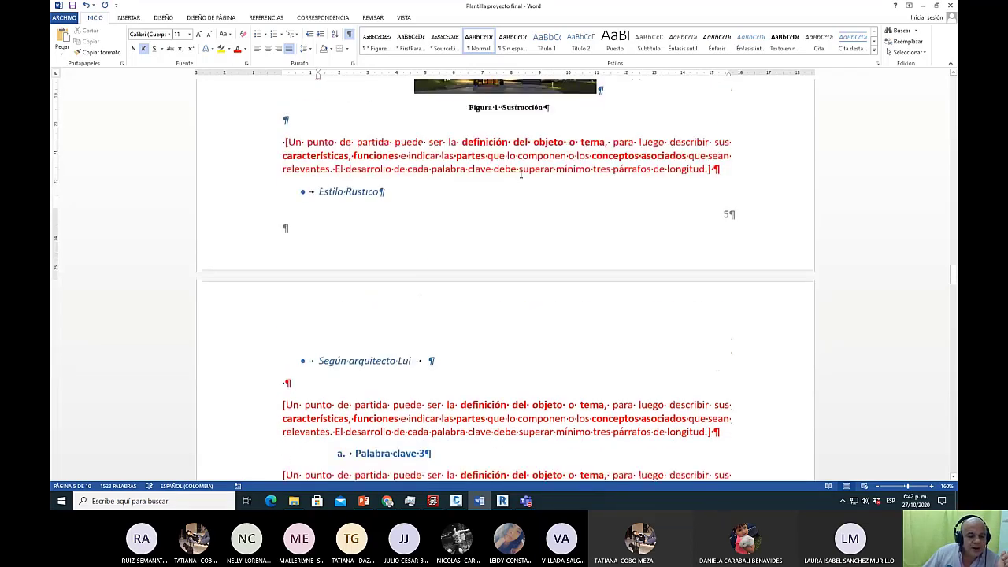
pyautogui.scroll(-12, 520, 178)
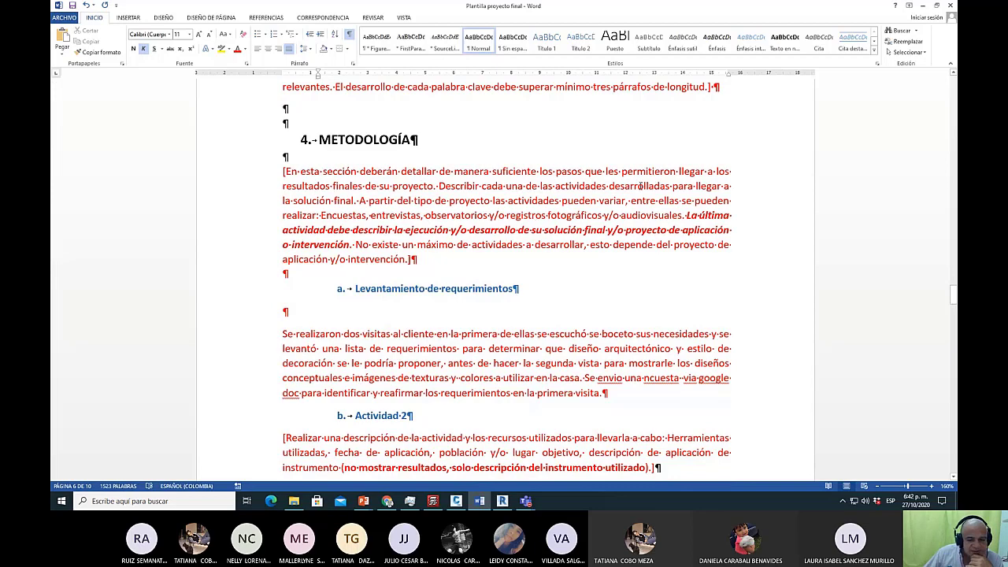
pyautogui.scroll(-7, 740, 204)
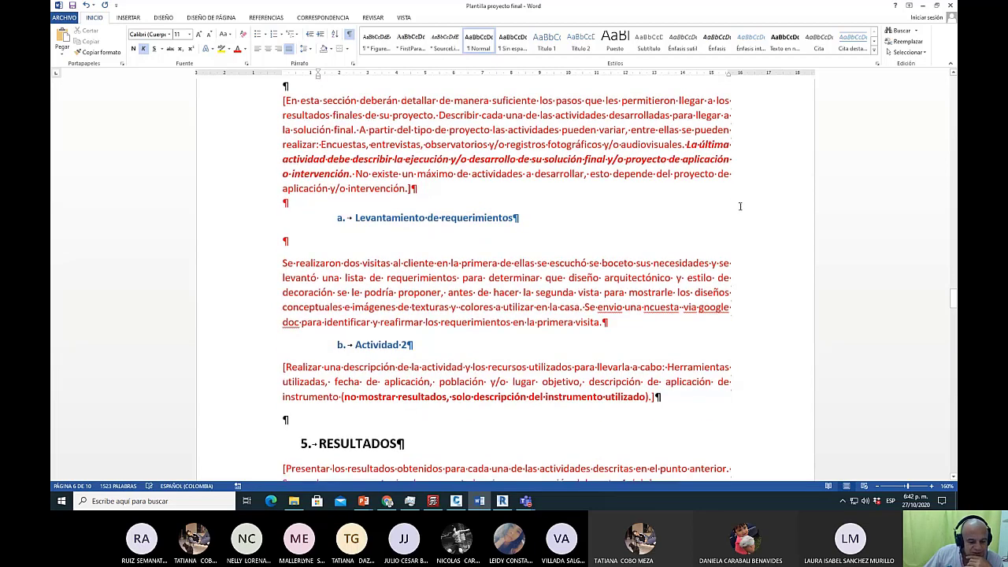
pyautogui.scroll(-3, 729, 219)
pyautogui.scroll(8, 726, 214)
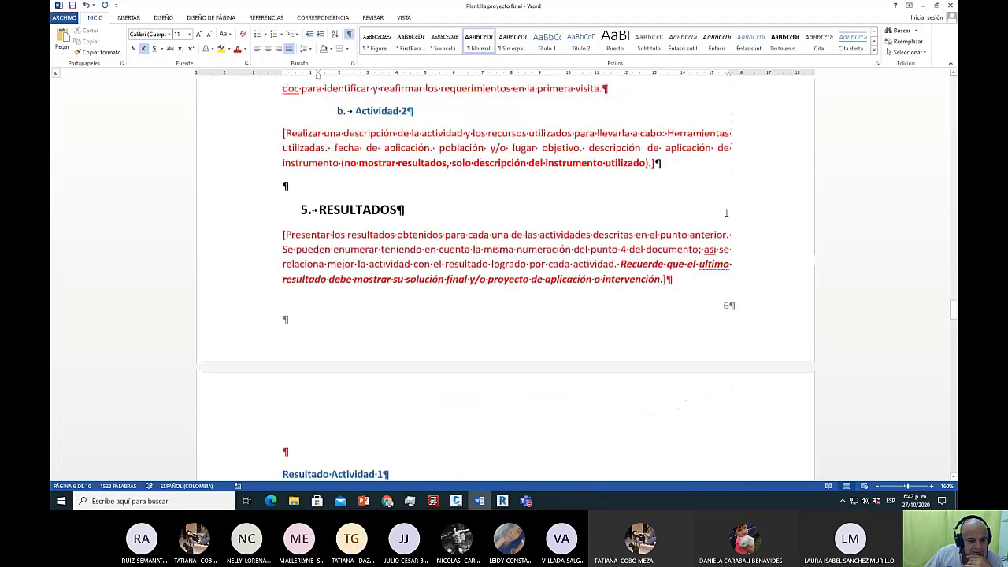
pyautogui.scroll(7, 724, 211)
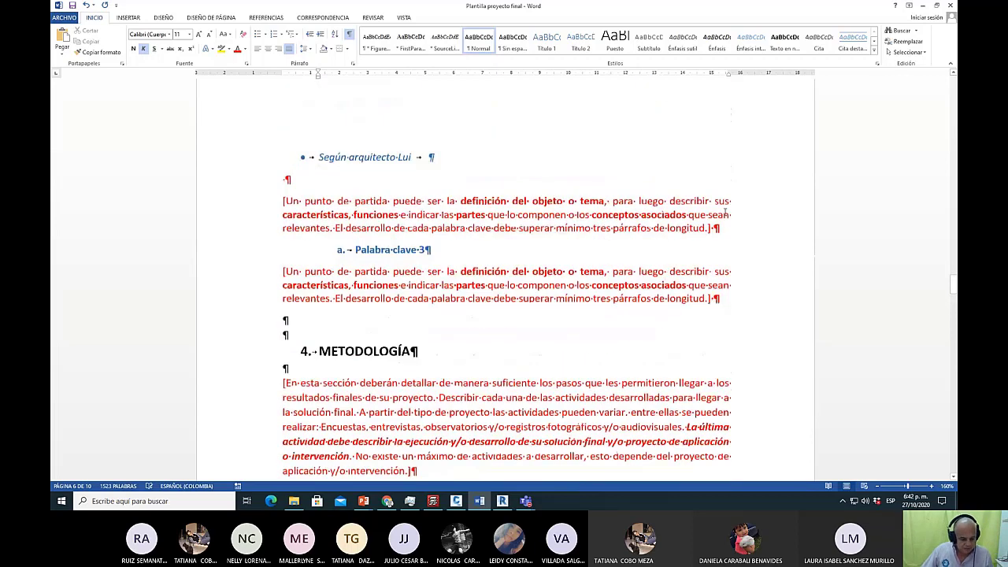
pyautogui.scroll(-4, 483, 257)
pyautogui.scroll(-3, 484, 256)
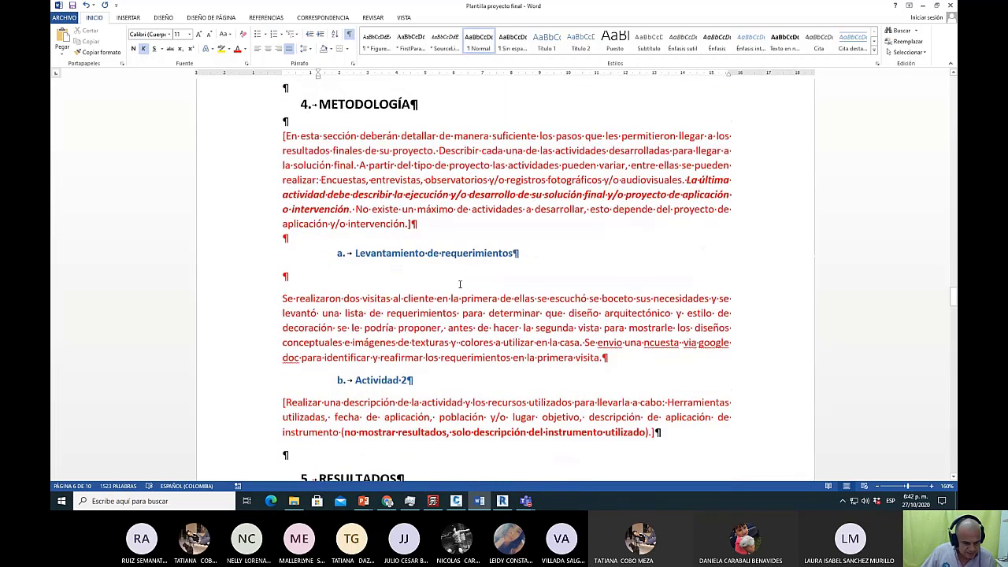
pyautogui.scroll(-1, 459, 283)
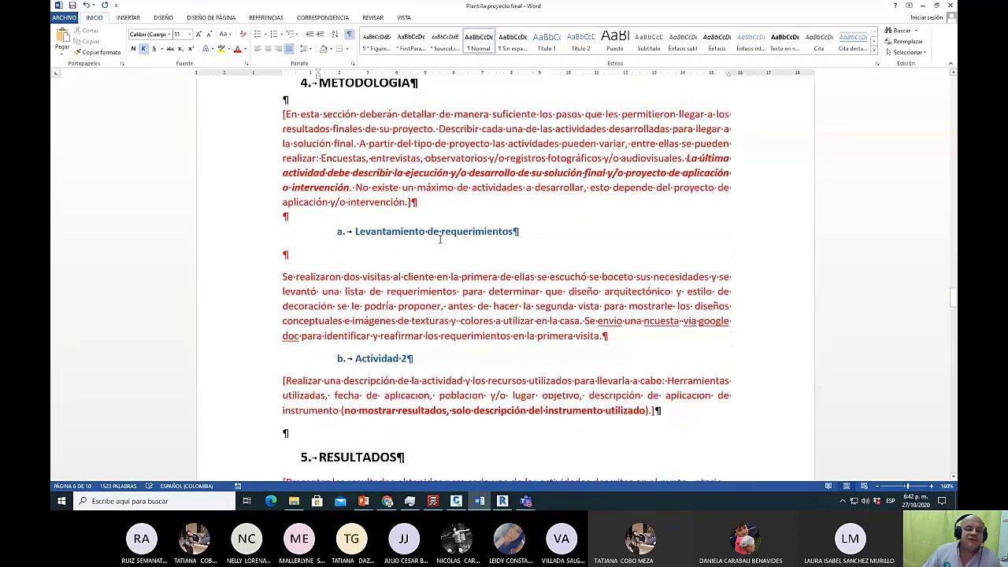
pyautogui.scroll(1, 328, 213)
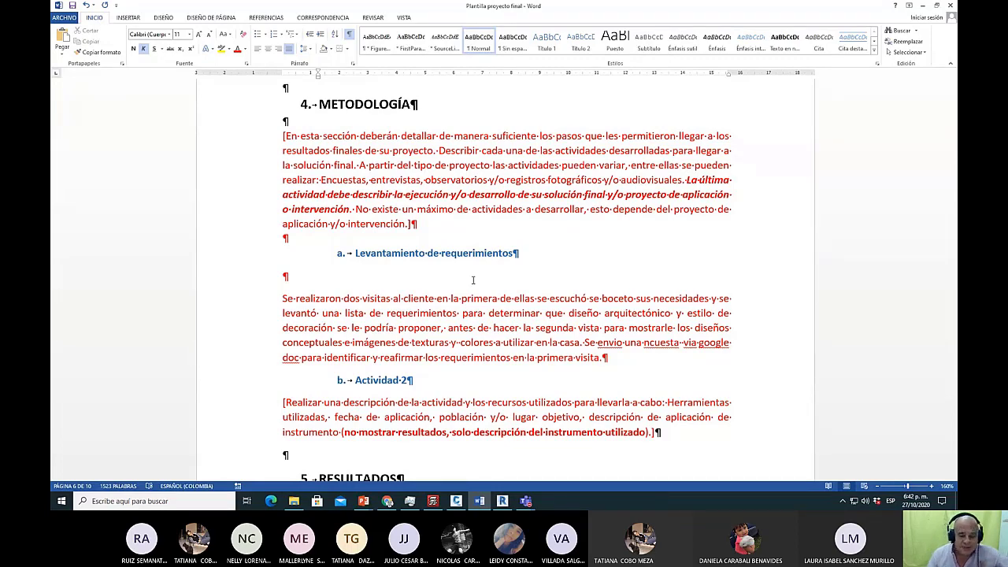
pyautogui.scroll(-1, 474, 280)
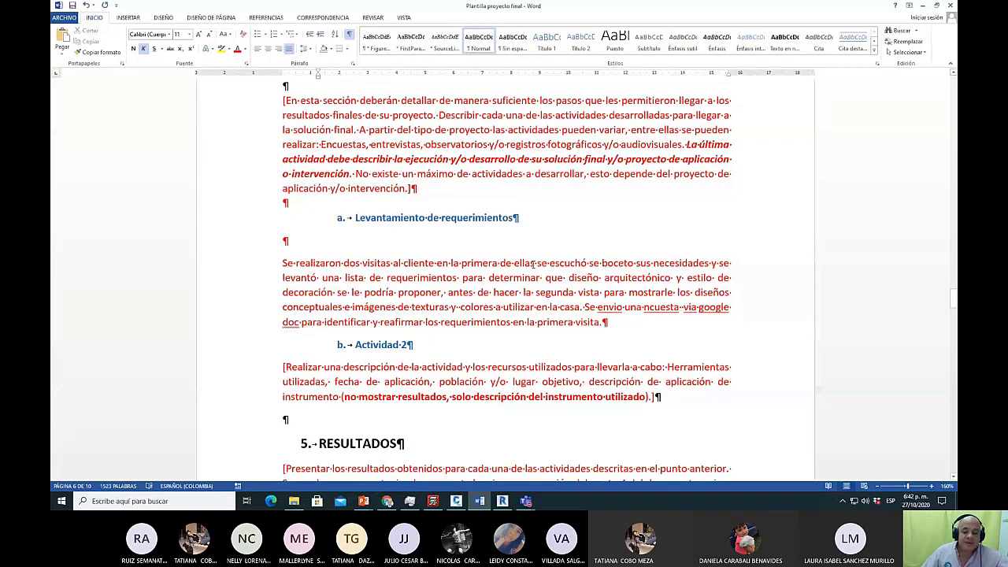
# Insert 'y' after 'escuchó' so the paragraph reads 'se escuchó y se boceto'.
pyautogui.click(589, 263)
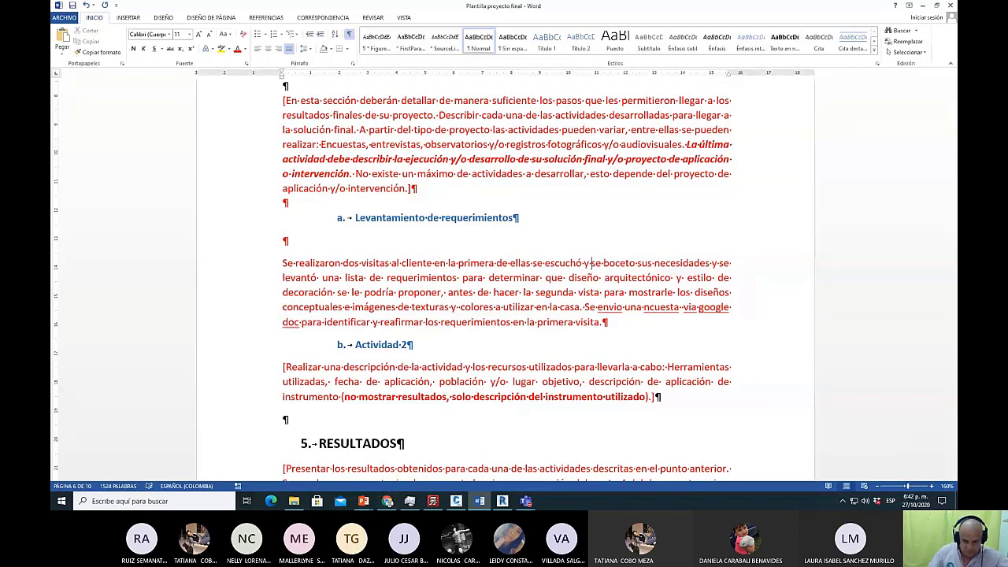
pyautogui.write('y')
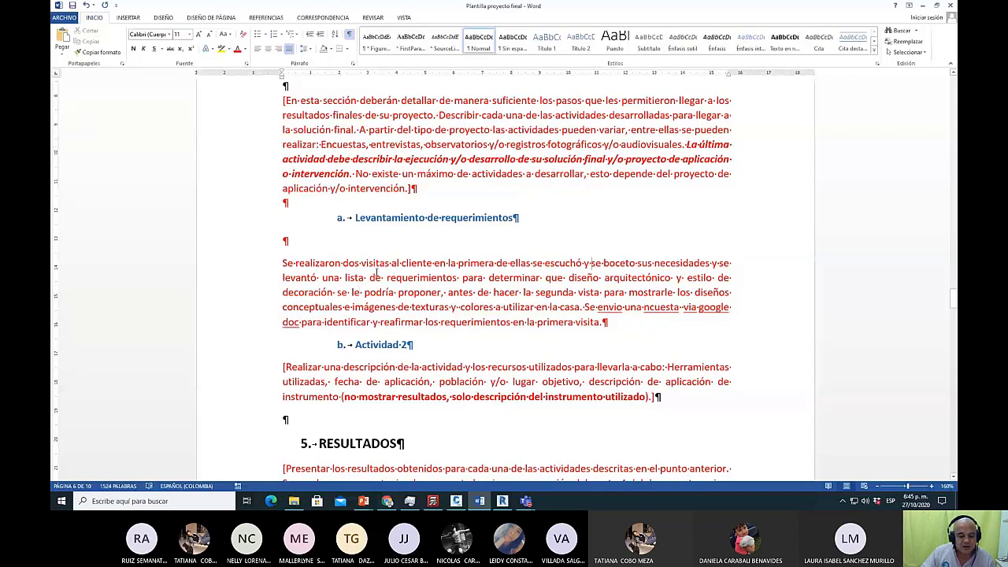
pyautogui.tripleClick(365, 221)
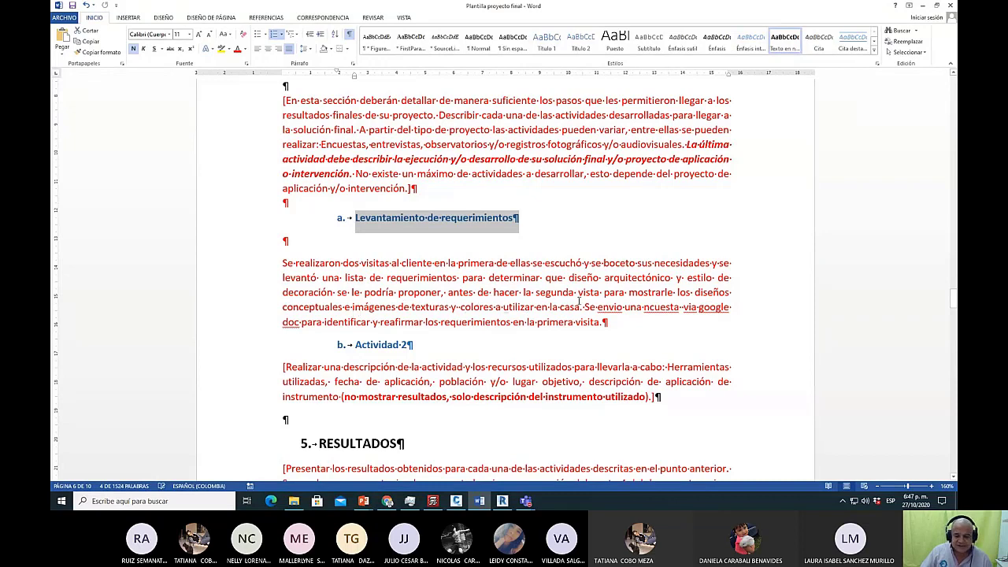
# Correct the misspellings 'ncuesta' to 'encuesta' and 'envio' to 'envió'.
pyautogui.click(646, 308)
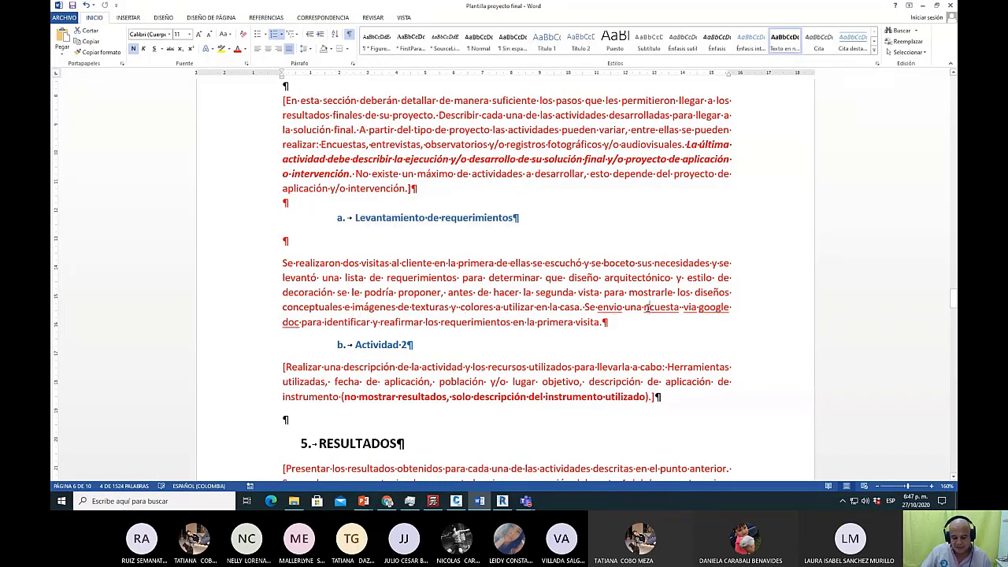
pyautogui.write('e')
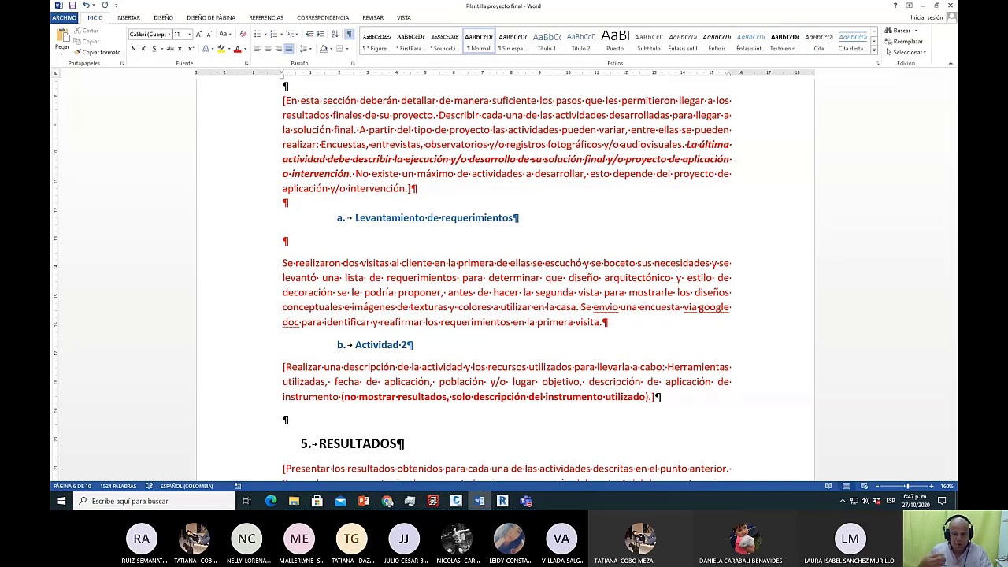
pyautogui.rightClick(616, 310)
pyautogui.click(641, 321)
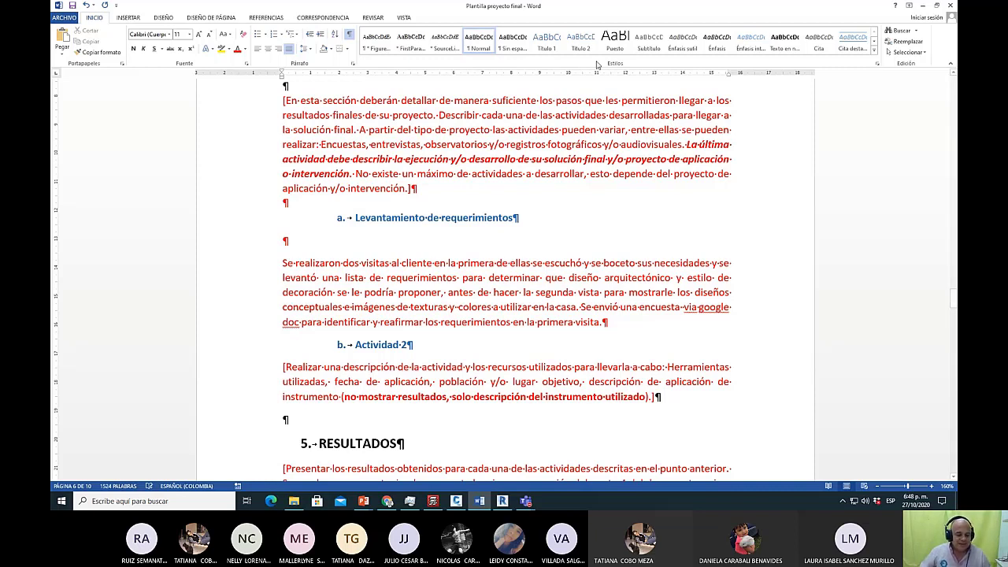
# Delete the blank line under the Levantamiento de requerimientos heading.
pyautogui.click(297, 238)
pyautogui.press('Delete')
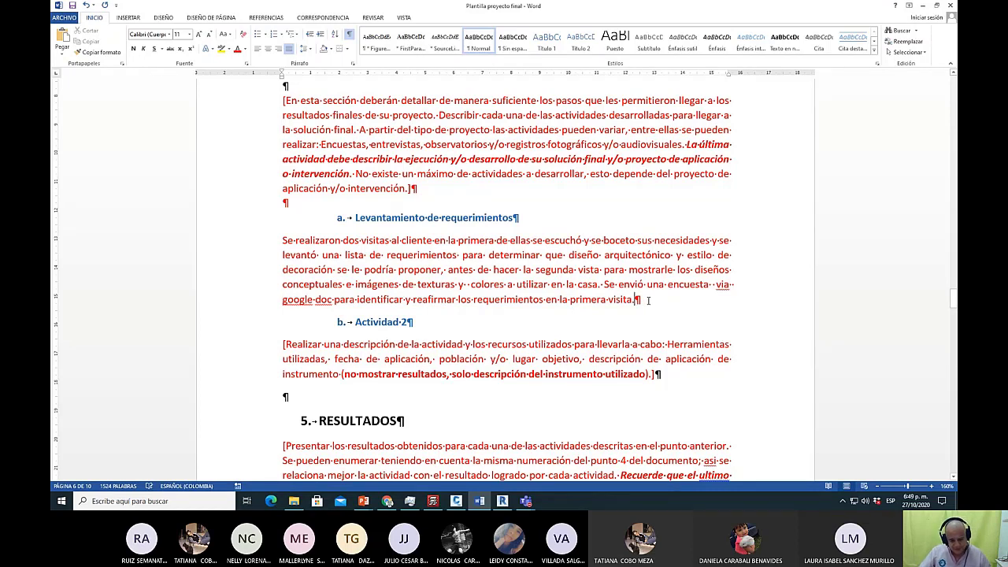
pyautogui.moveTo(365, 218); pyautogui.dragTo(519, 218)
pyautogui.scroll(-2, 496, 315)
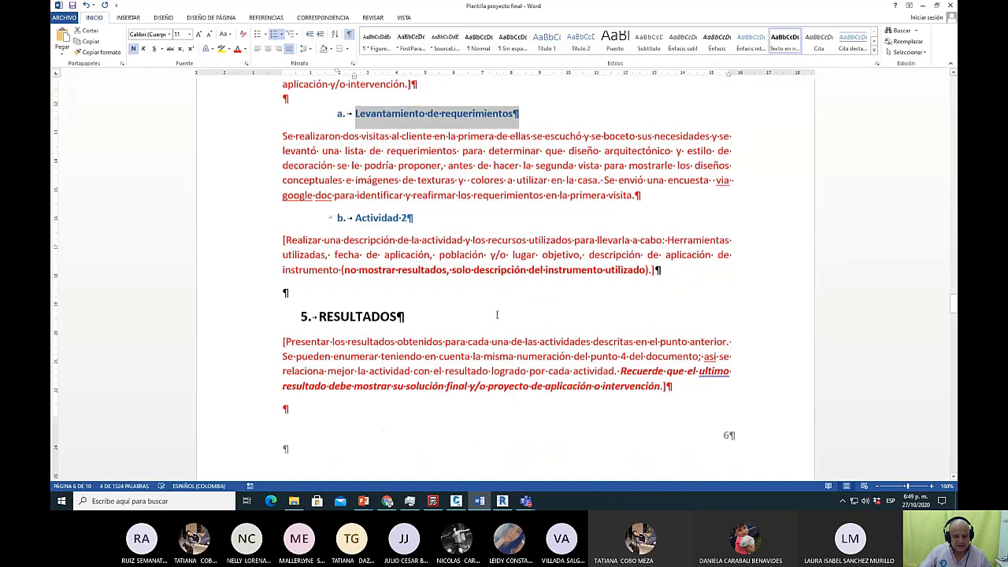
pyautogui.scroll(2, 493, 314)
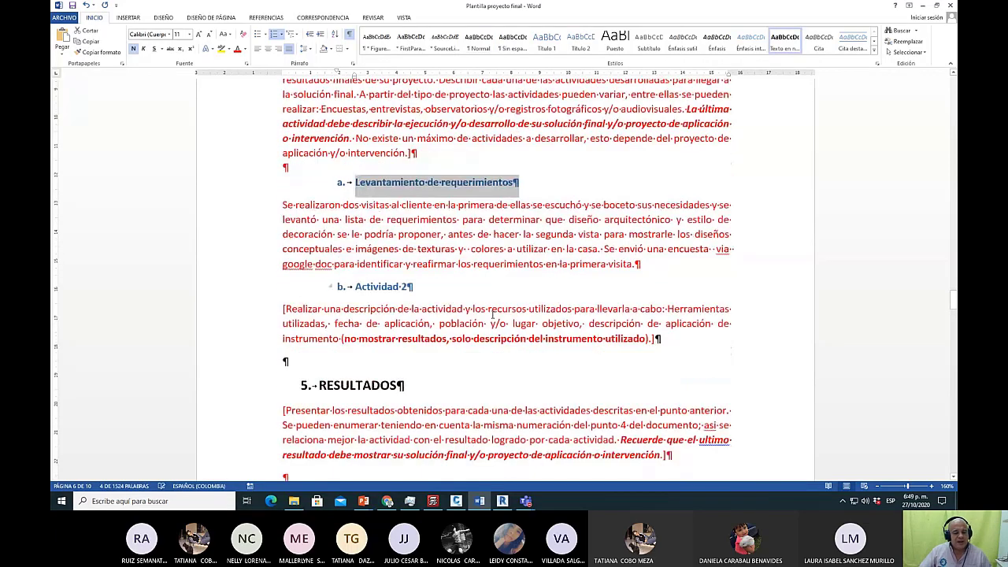
pyautogui.scroll(-1, 492, 315)
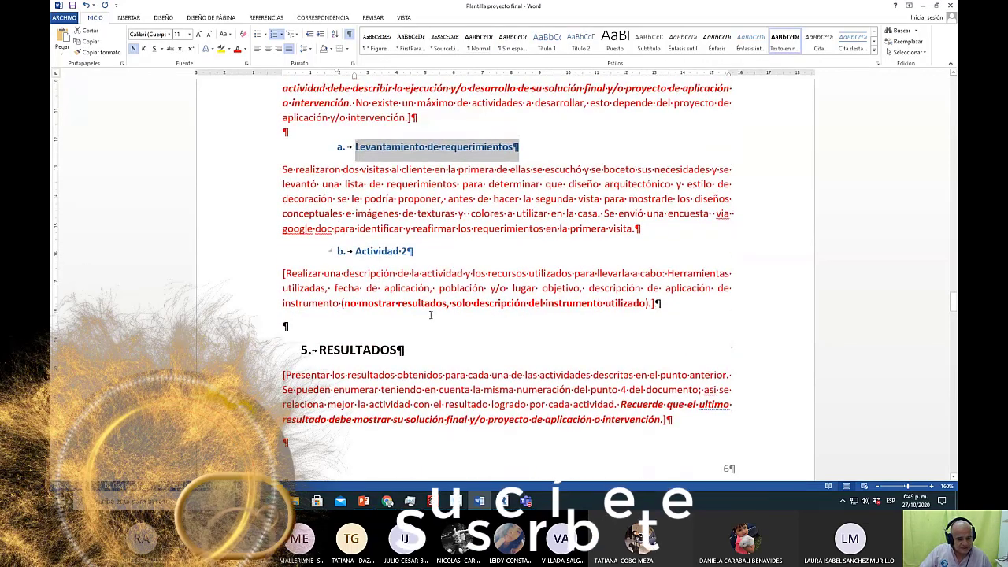
pyautogui.scroll(-1, 404, 249)
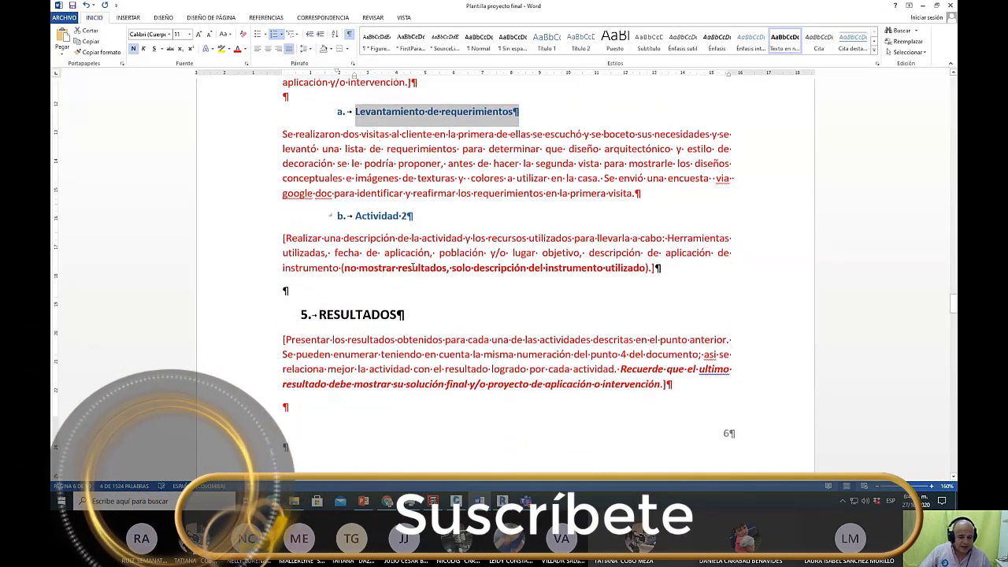
pyautogui.scroll(1, 404, 249)
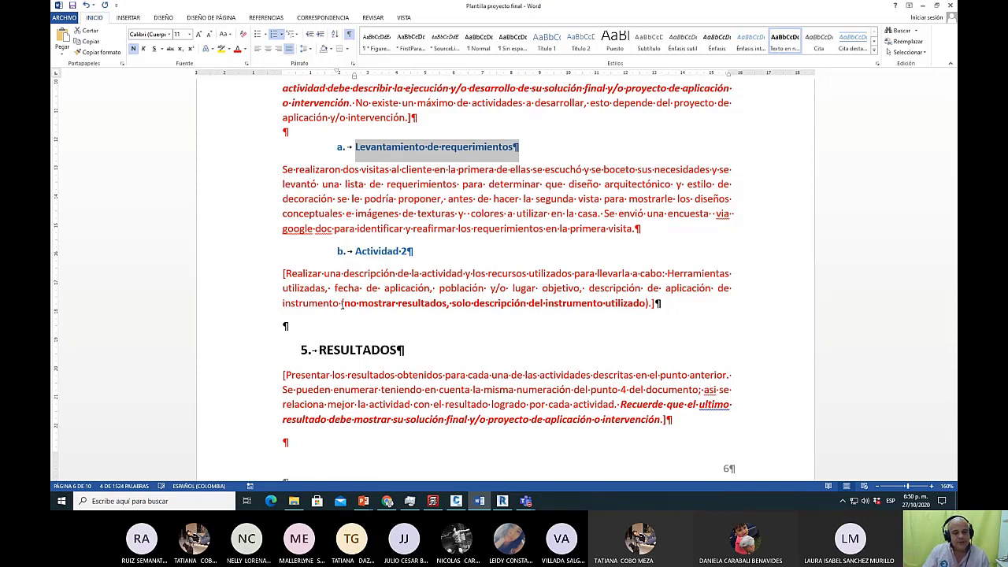
pyautogui.click(474, 286)
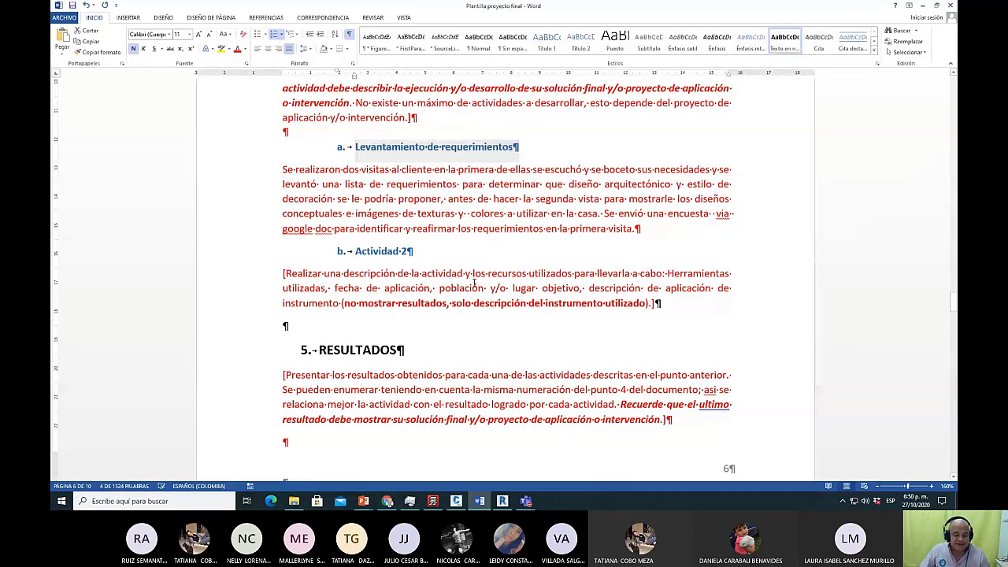
pyautogui.scroll(-5, 474, 282)
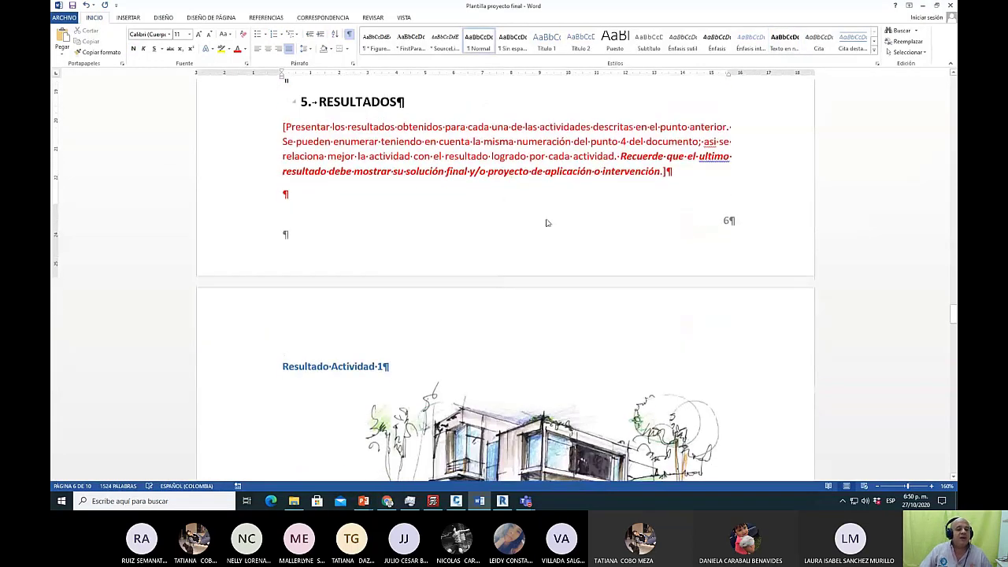
pyautogui.scroll(-1, 547, 232)
pyautogui.scroll(-1, 547, 230)
pyautogui.scroll(4, 544, 230)
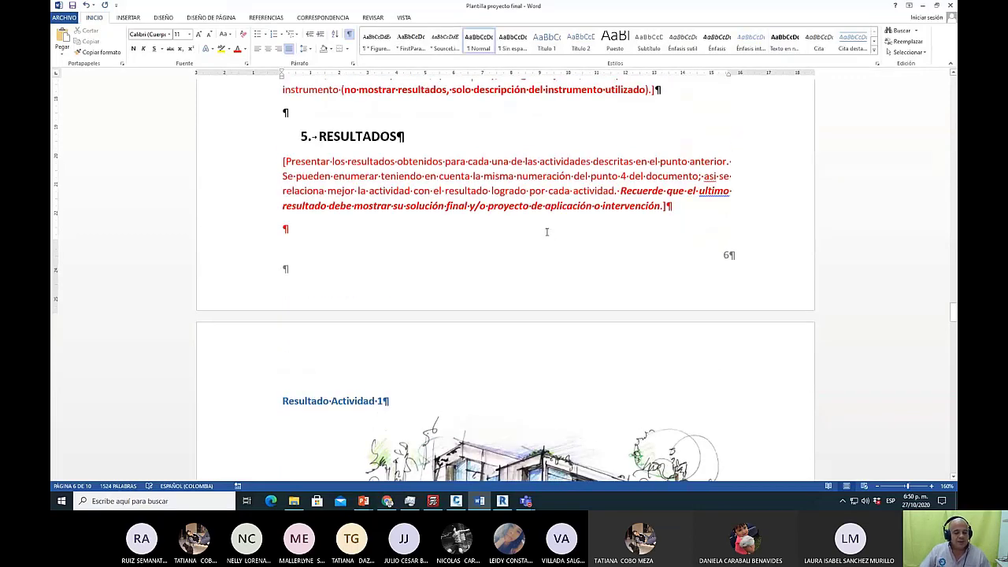
pyautogui.scroll(-4, 542, 229)
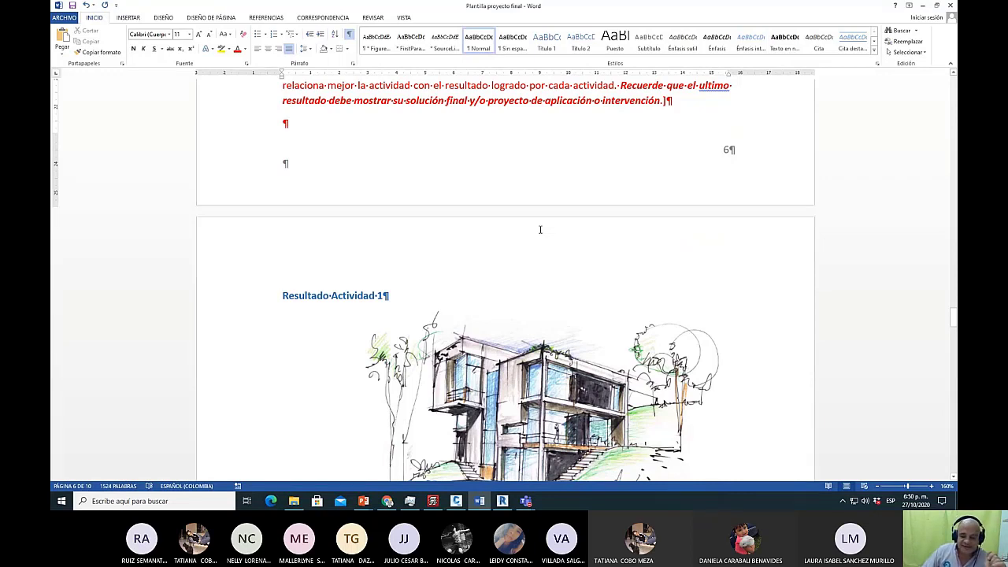
pyautogui.scroll(-2, 541, 229)
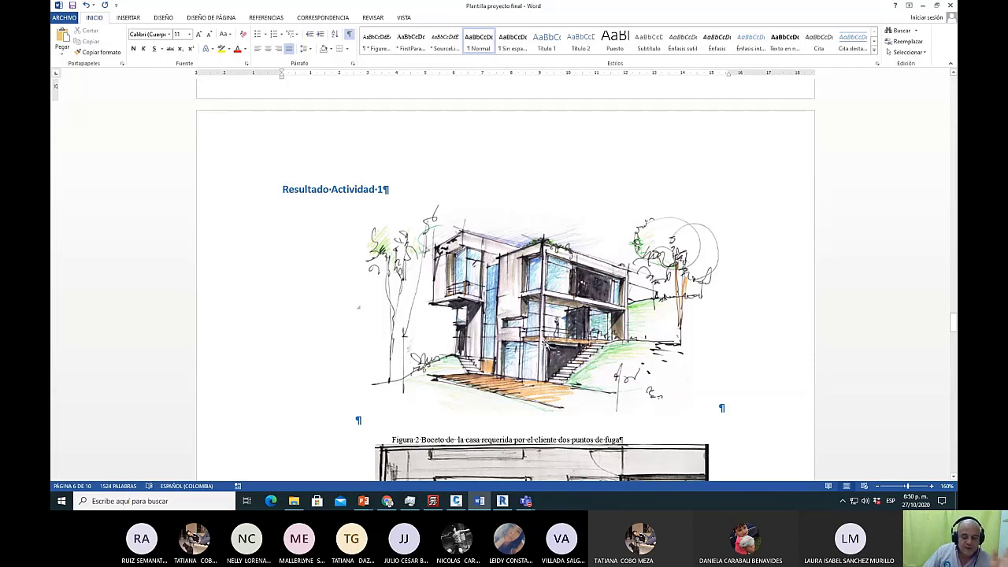
pyautogui.scroll(-3, 546, 343)
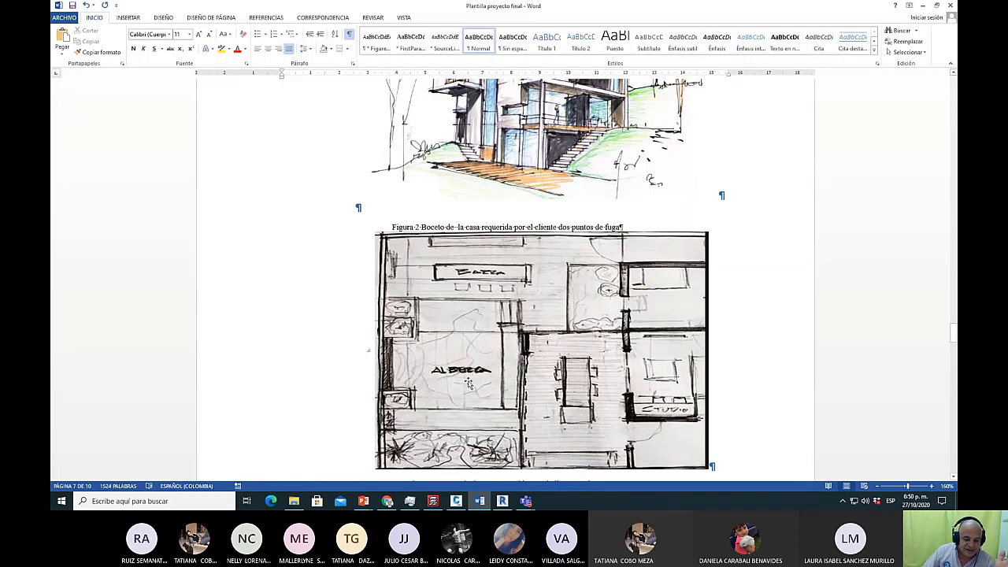
pyautogui.scroll(-1, 549, 278)
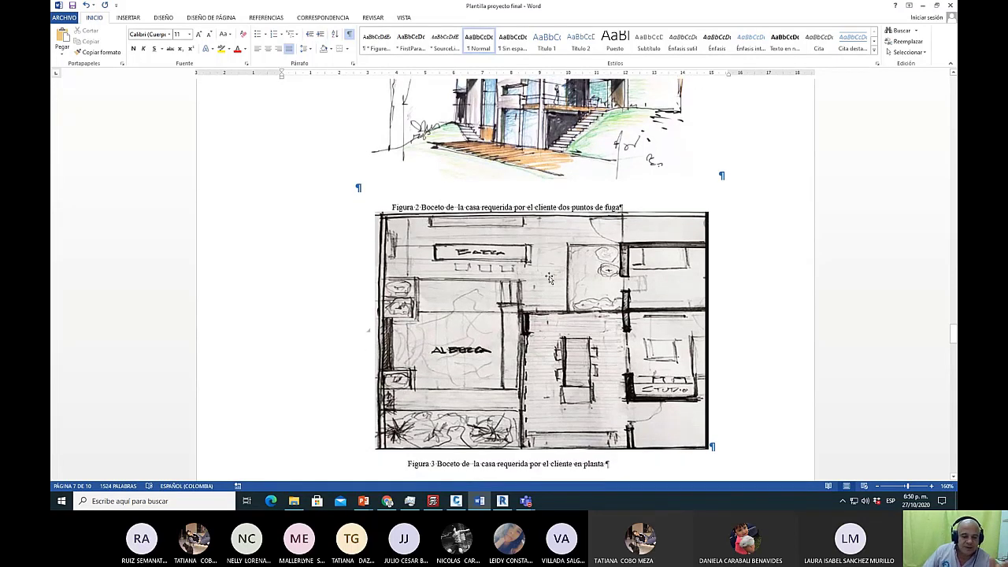
pyautogui.scroll(-1, 549, 278)
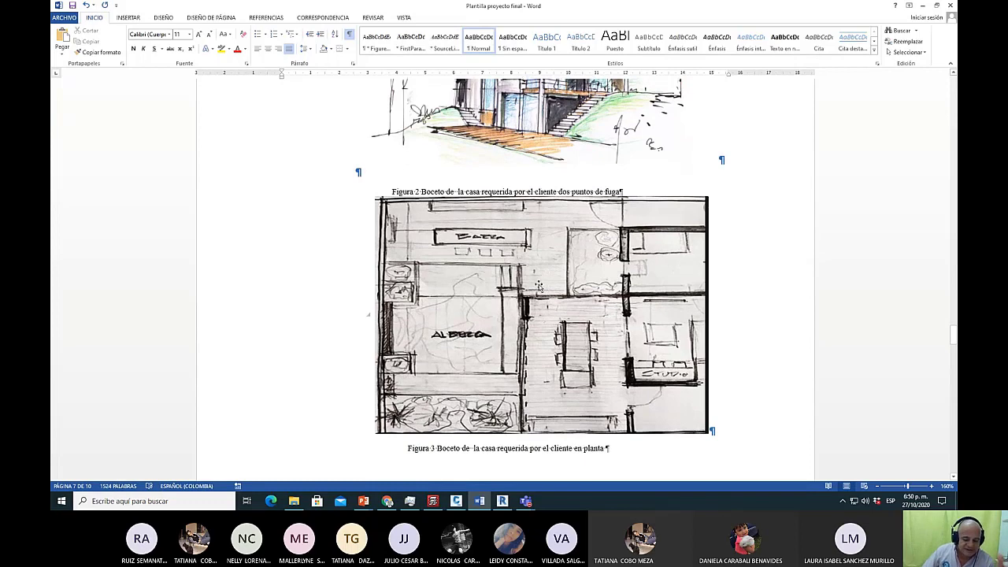
pyautogui.scroll(-3, 539, 286)
pyautogui.scroll(10, 328, 147)
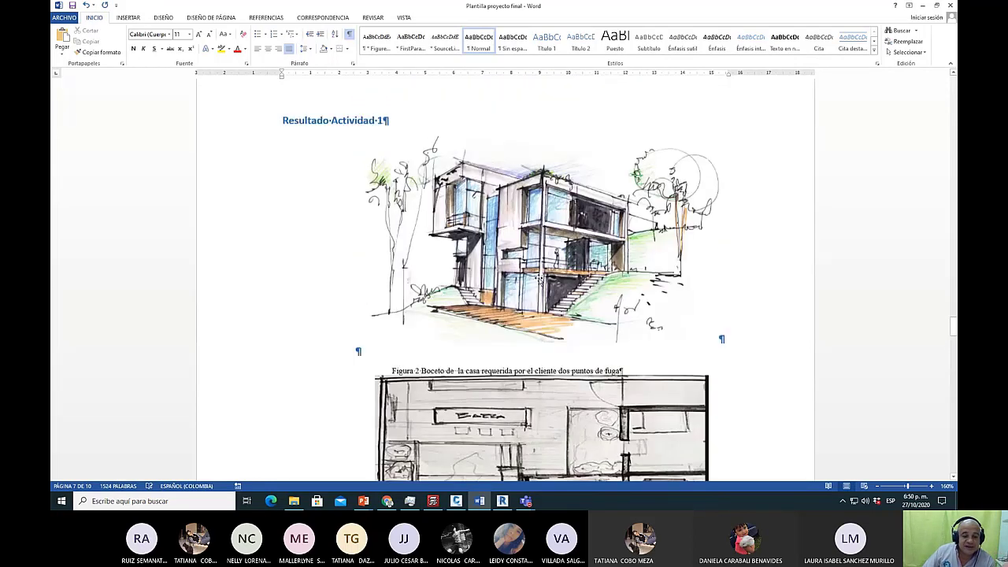
pyautogui.moveTo(282, 154); pyautogui.dragTo(377, 154)
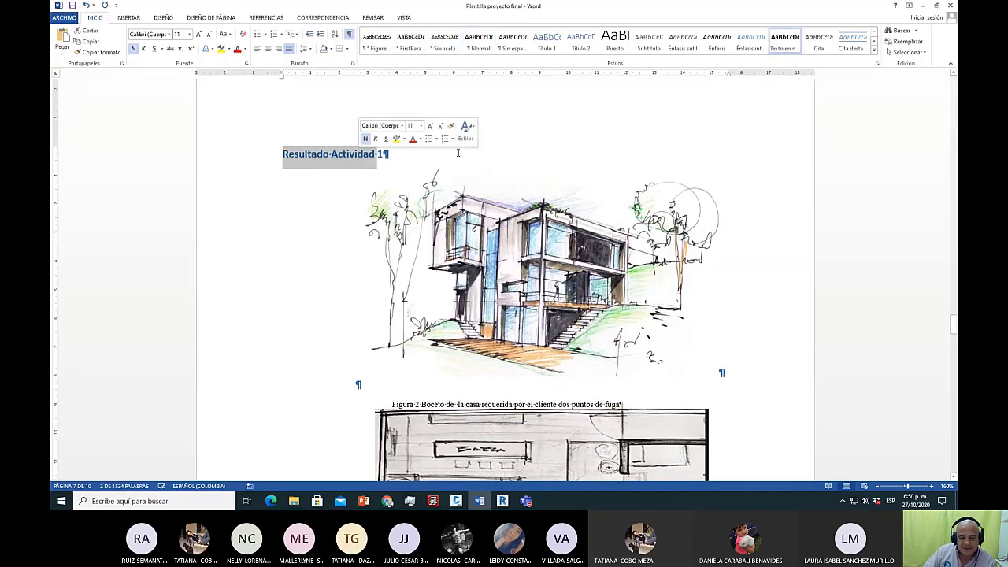
pyautogui.click(512, 252)
pyautogui.scroll(-5, 514, 251)
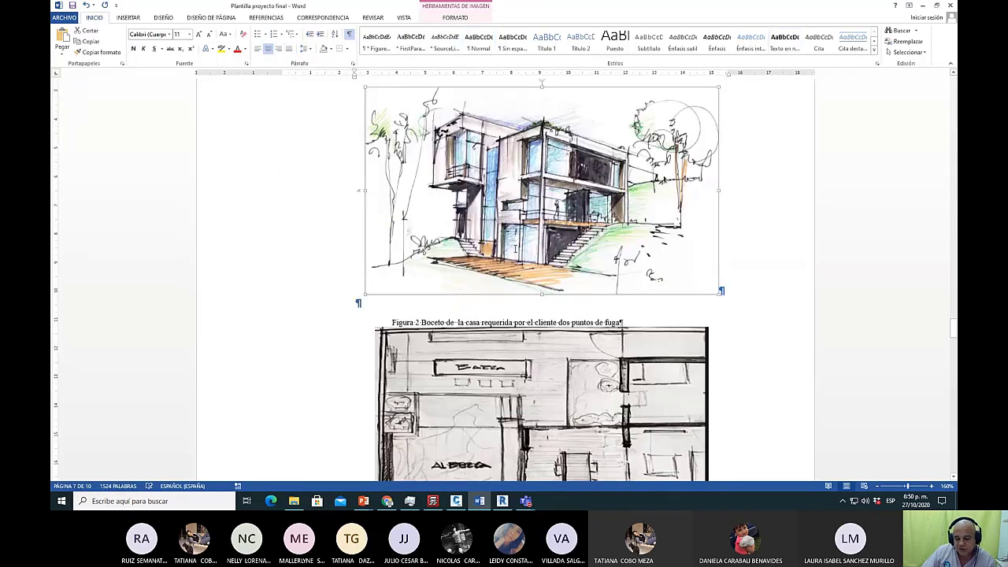
pyautogui.click(787, 313)
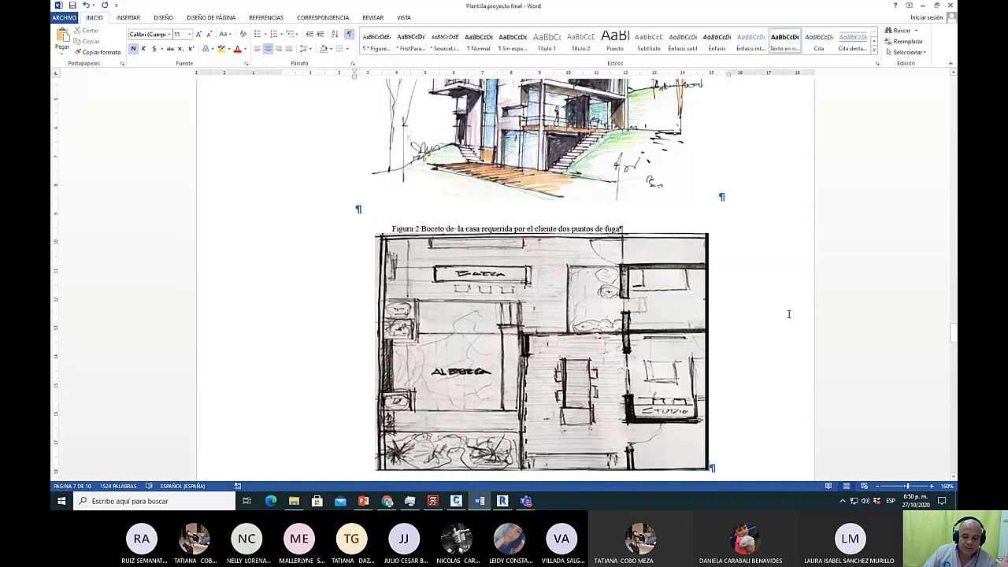
pyautogui.click(634, 312)
pyautogui.scroll(-4, 626, 305)
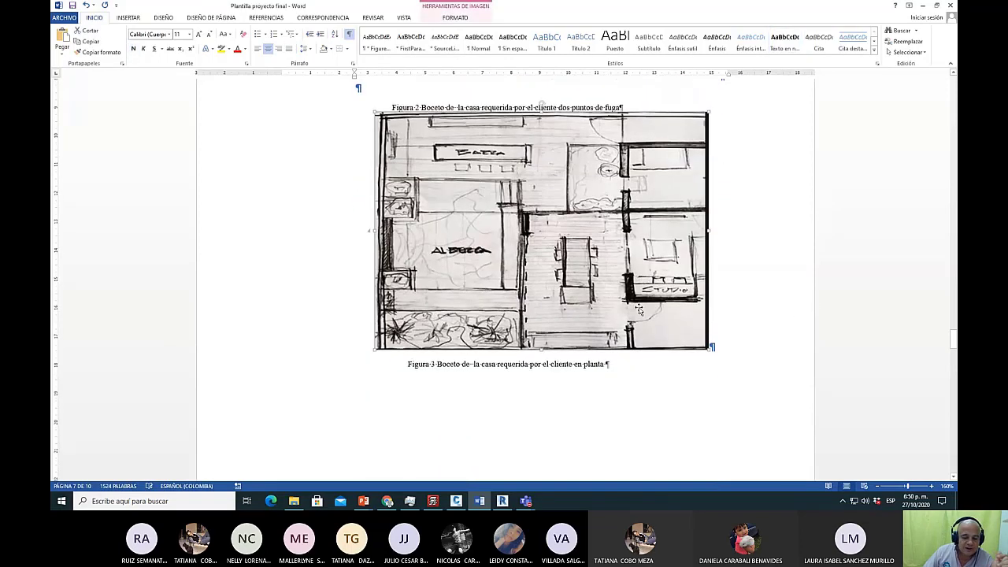
pyautogui.scroll(-10, 618, 300)
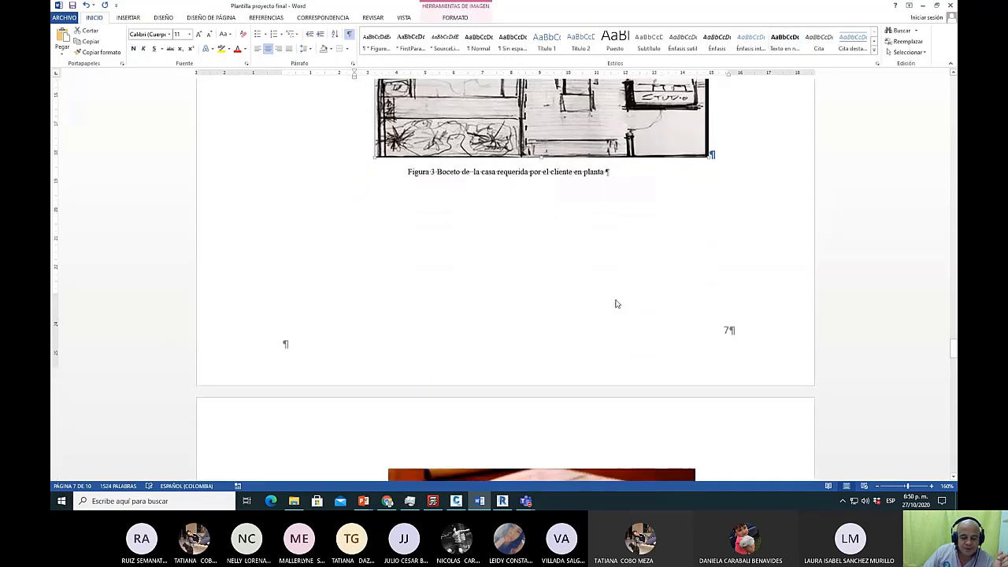
pyautogui.scroll(-6, 616, 299)
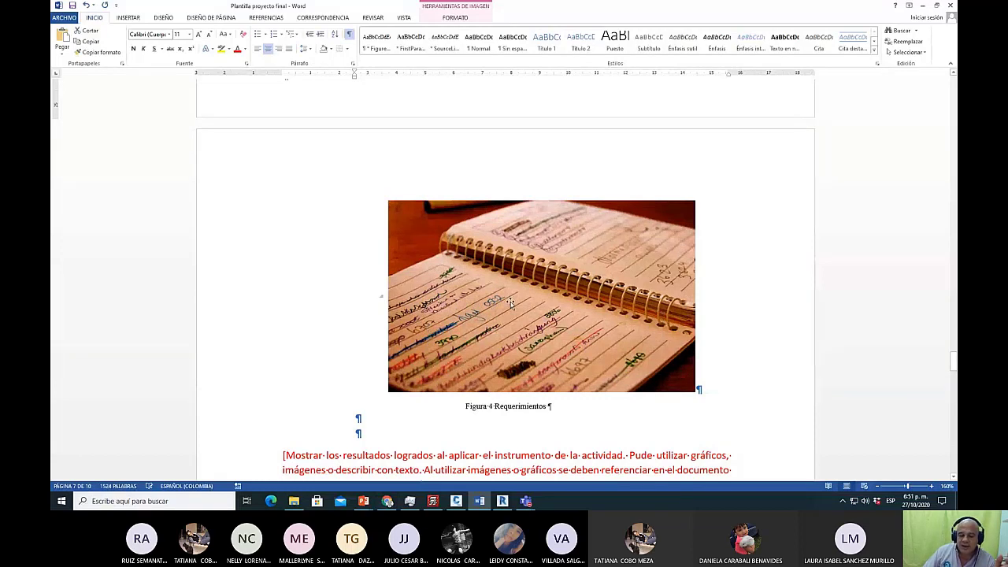
pyautogui.scroll(-1, 580, 317)
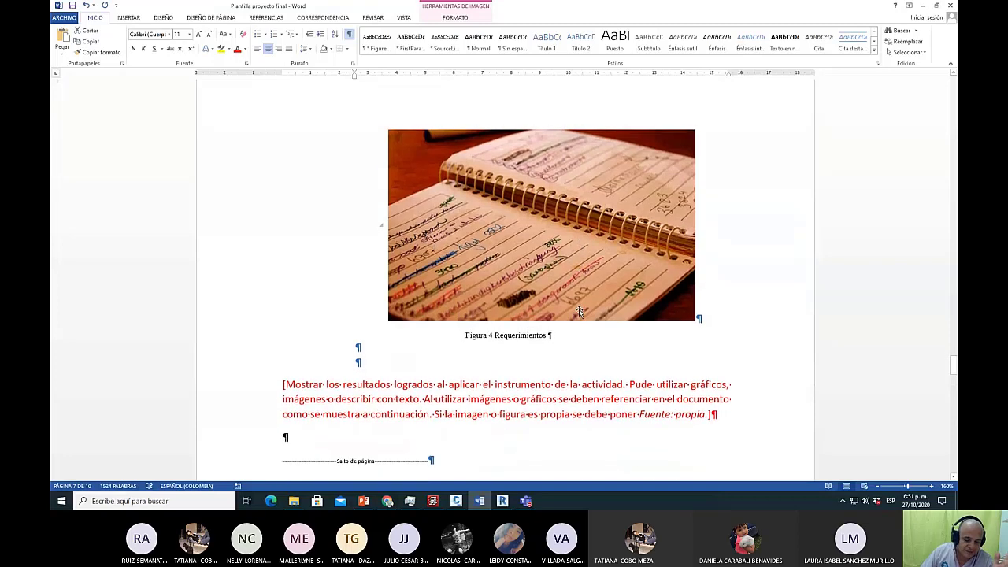
pyautogui.scroll(15, 549, 287)
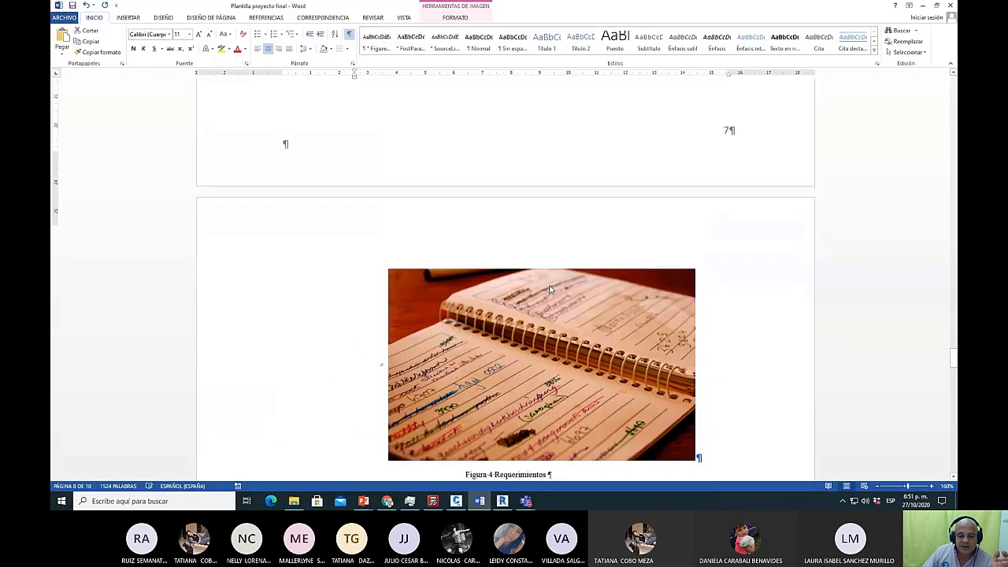
pyautogui.scroll(-15, 348, 204)
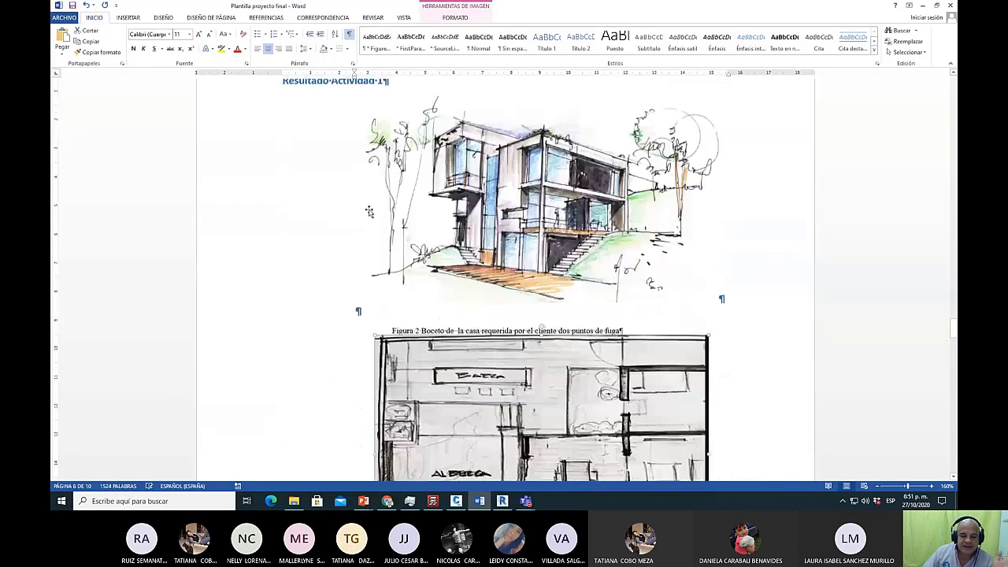
pyautogui.scroll(-3, 482, 258)
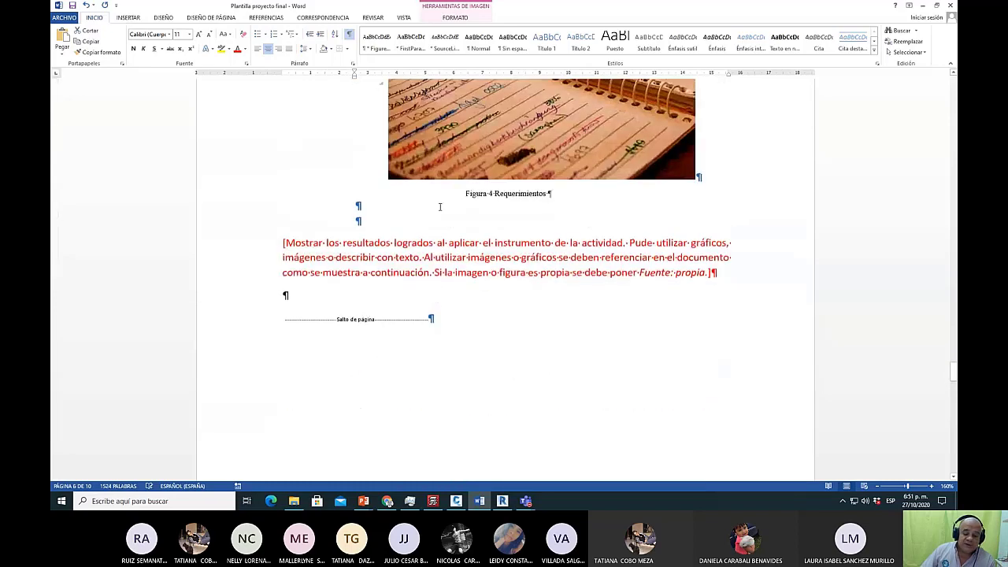
pyautogui.scroll(-1, 486, 300)
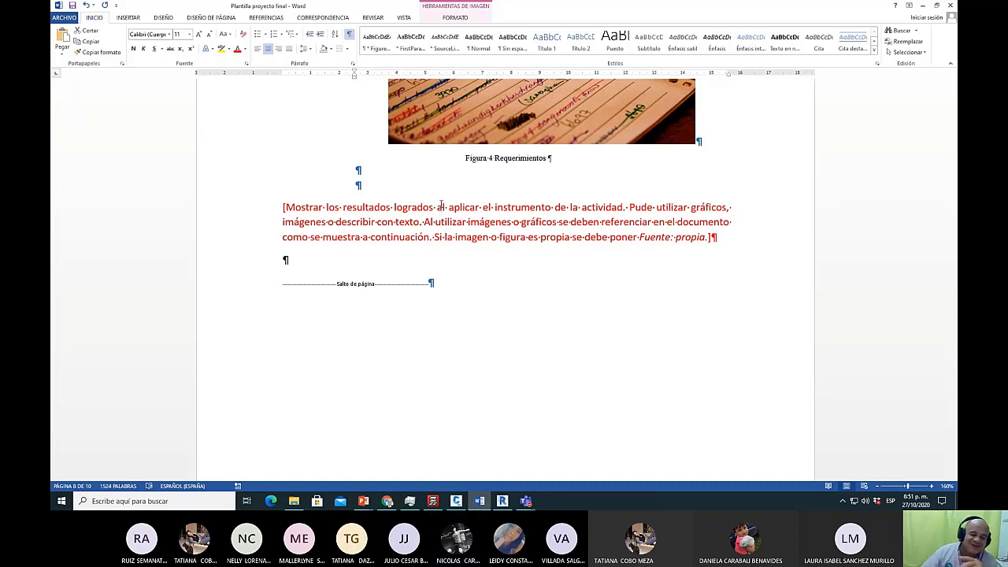
pyautogui.click(436, 207)
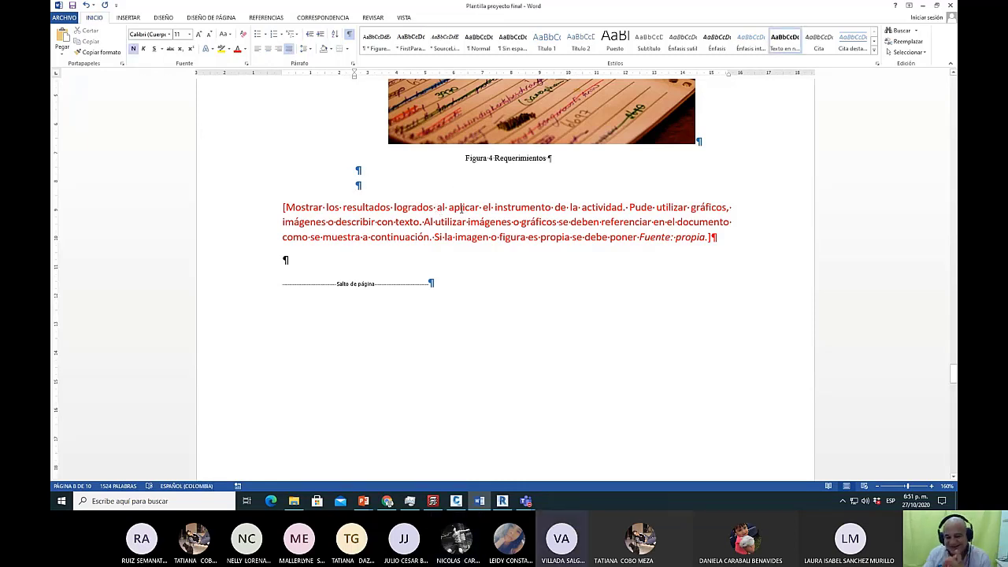
pyautogui.scroll(-3, 590, 214)
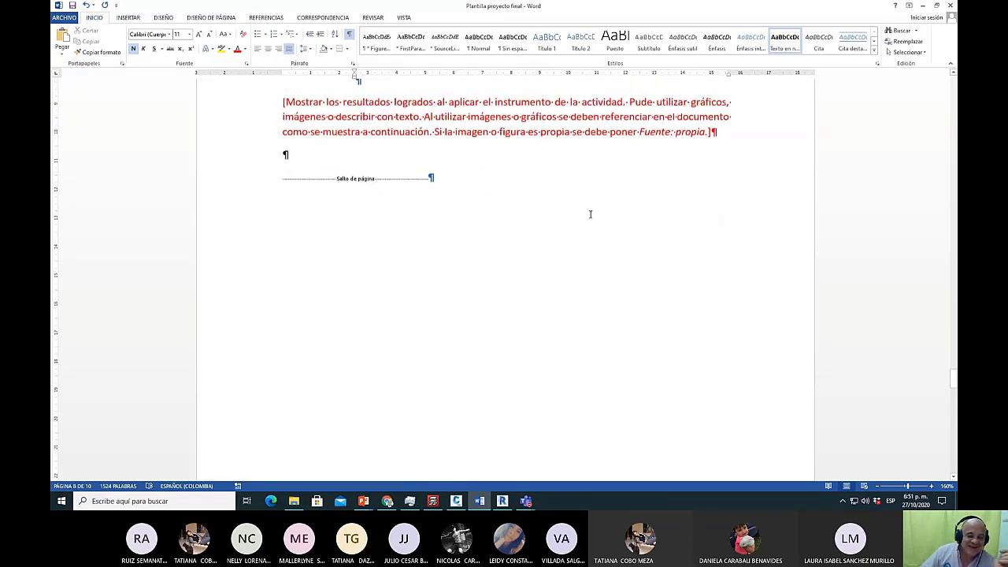
pyautogui.scroll(5, 592, 215)
pyautogui.keyDown('ctrl'); pyautogui.scroll(-3, 595, 217); pyautogui.keyUp('ctrl')
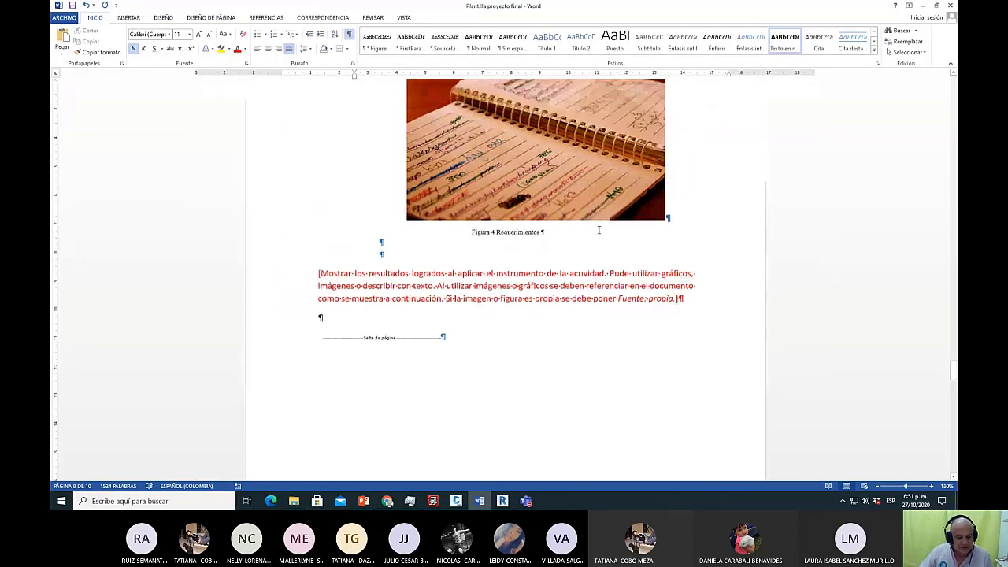
pyautogui.keyDown('ctrl'); pyautogui.scroll(-1, 599, 230); pyautogui.keyUp('ctrl')
pyautogui.scroll(8, 598, 231)
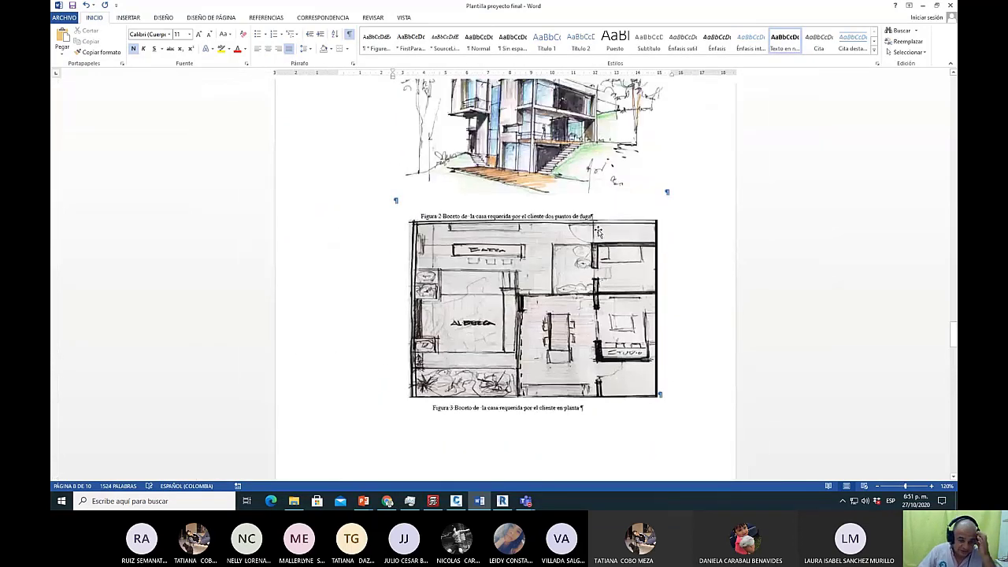
pyautogui.scroll(15, 598, 231)
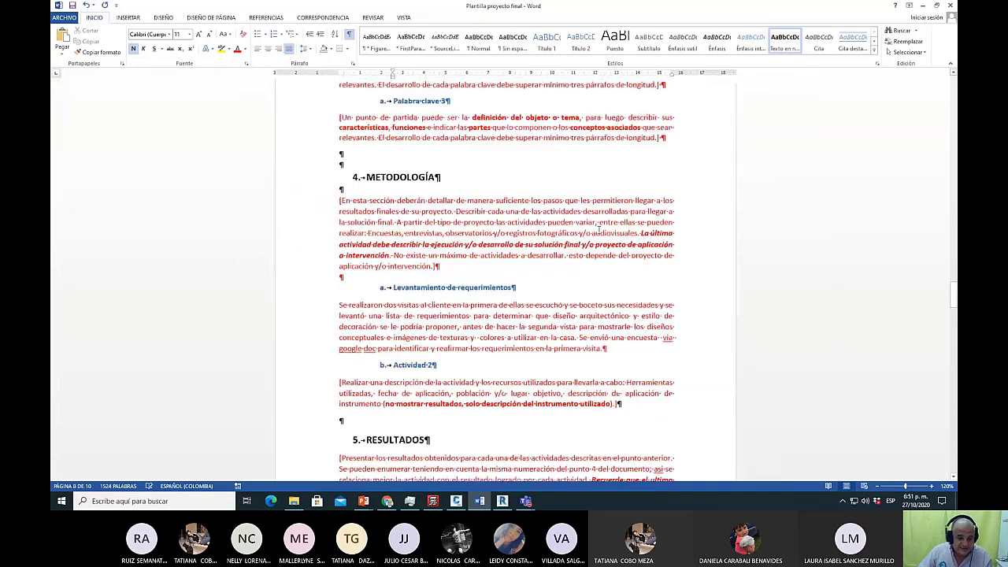
pyautogui.scroll(8, 598, 229)
pyautogui.scroll(-8, 599, 229)
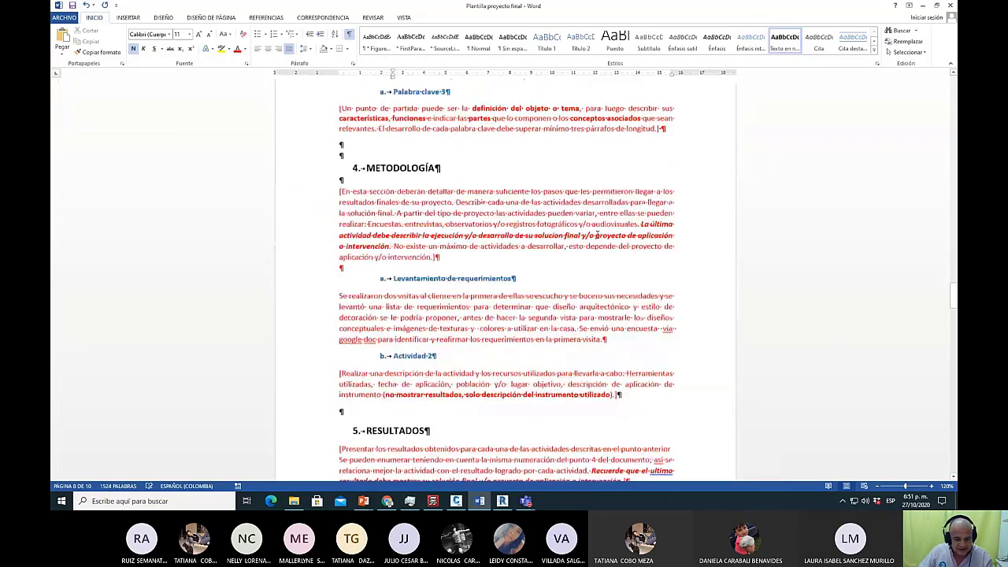
pyautogui.scroll(-5, 596, 235)
pyautogui.click(635, 229)
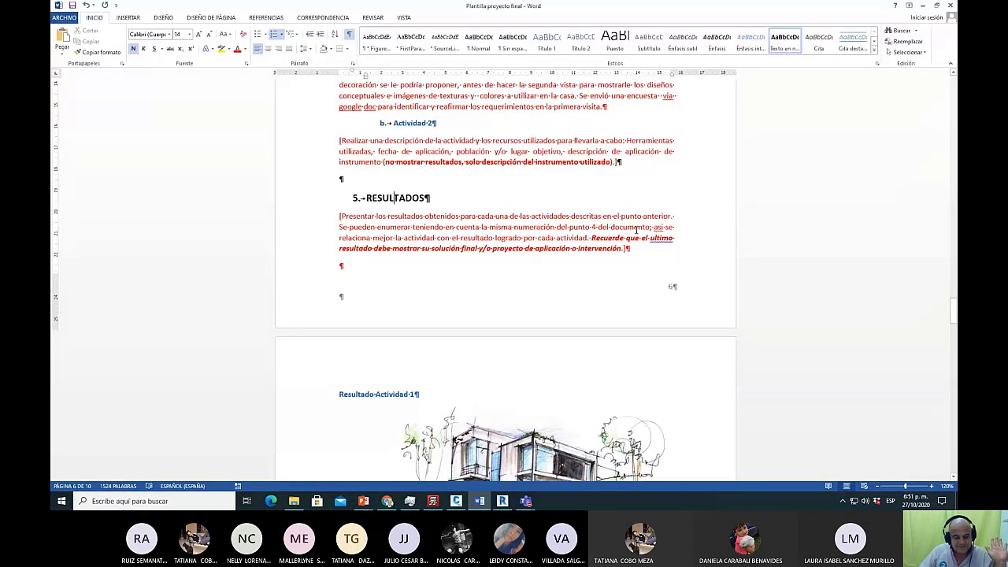
pyautogui.scroll(4, 636, 230)
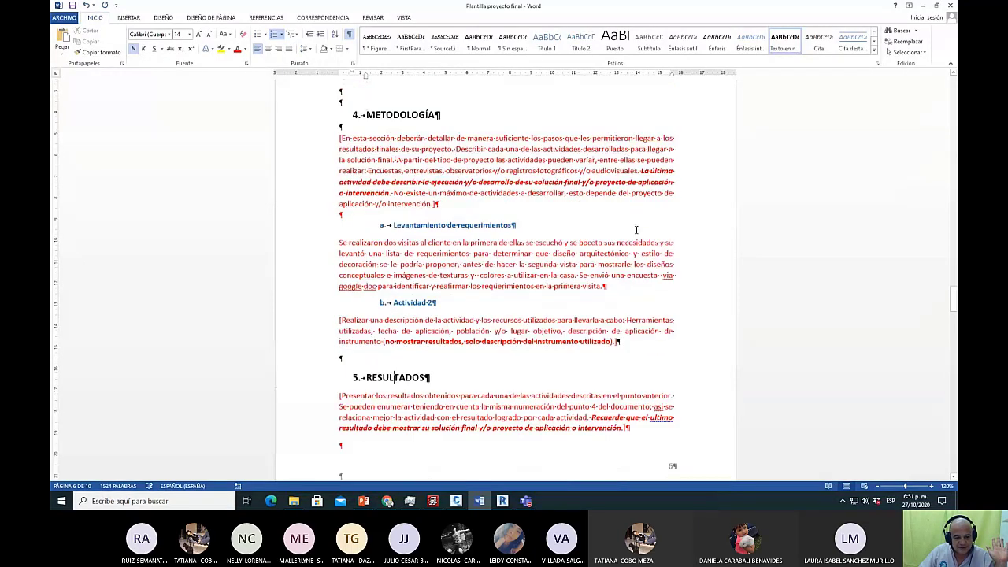
pyautogui.scroll(10, 636, 229)
pyautogui.scroll(20, 636, 229)
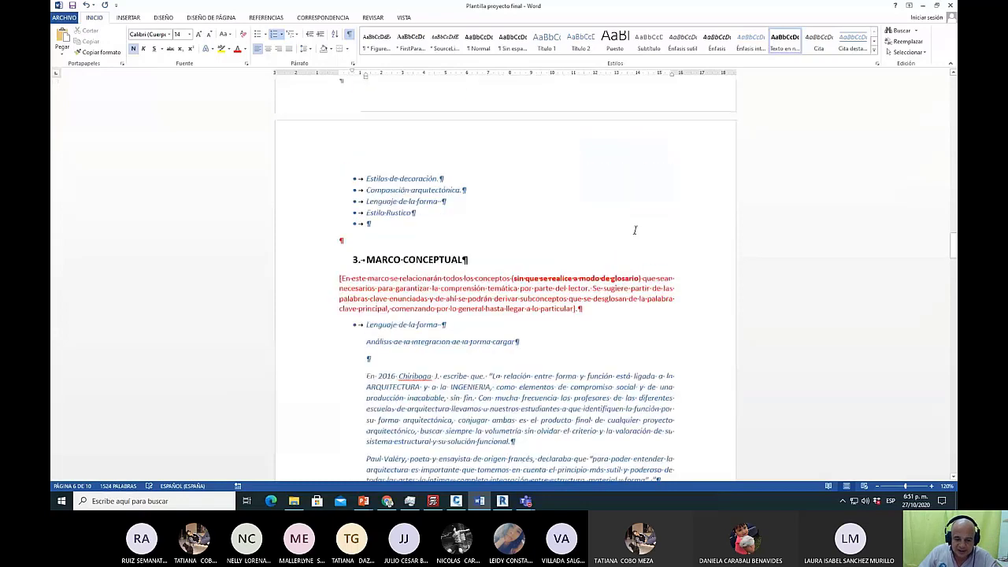
pyautogui.scroll(-3, 636, 229)
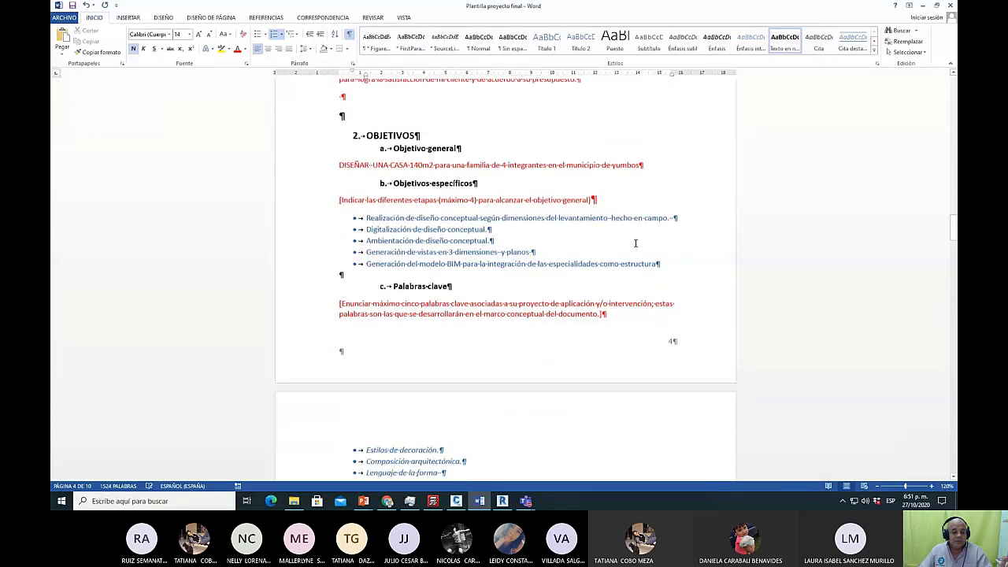
pyautogui.scroll(-3, 636, 243)
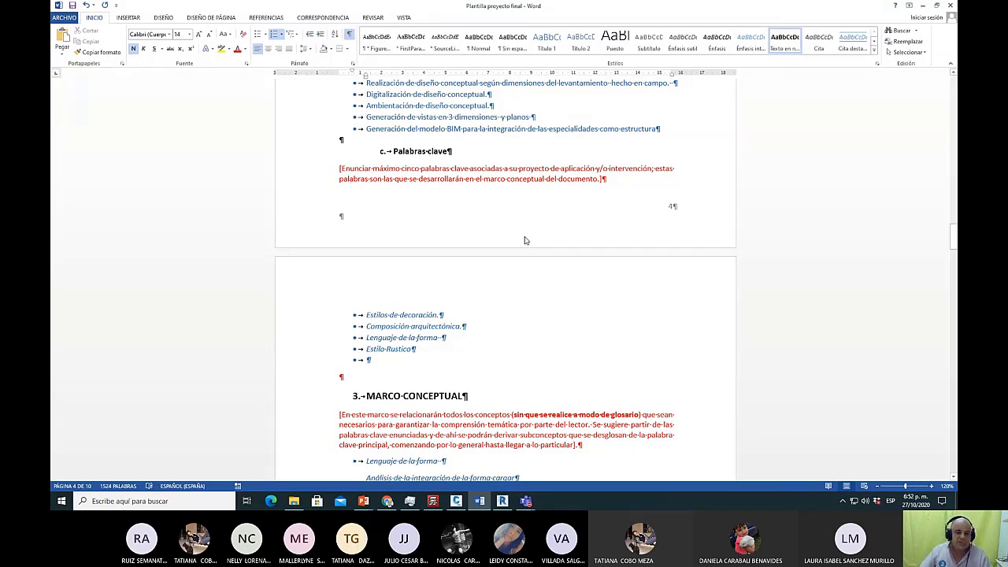
pyautogui.click(449, 341)
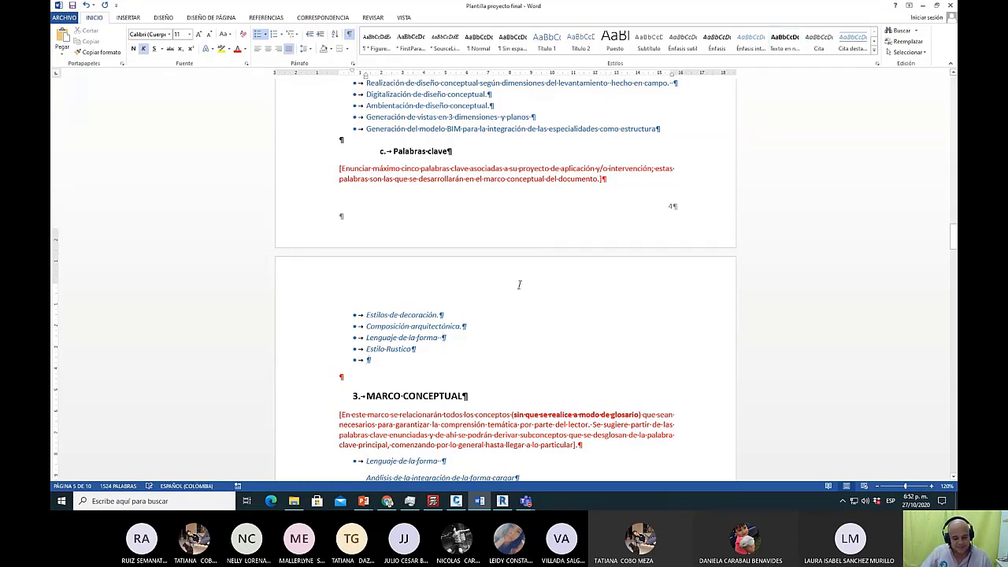
pyautogui.scroll(-5, 516, 287)
pyautogui.scroll(-5, 509, 295)
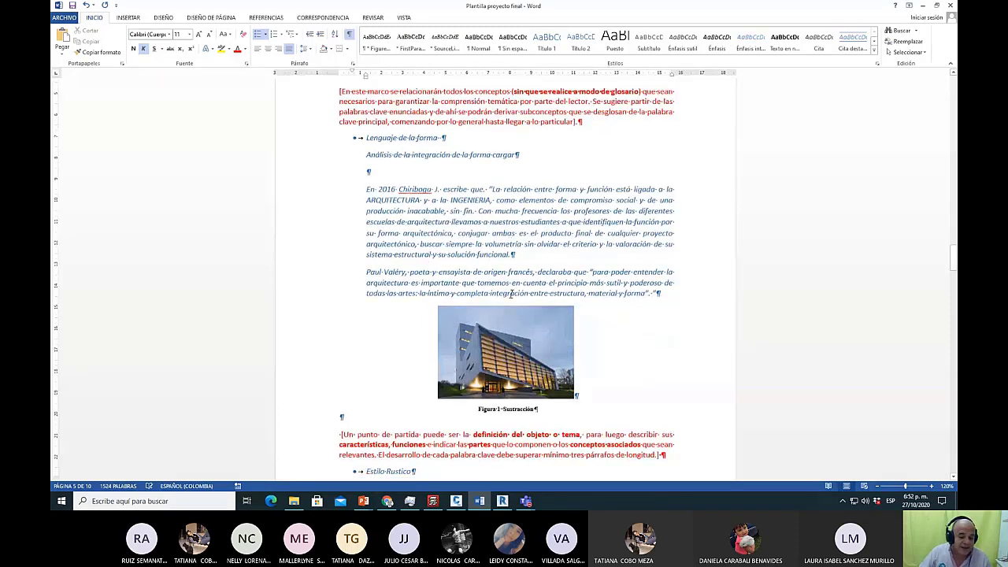
pyautogui.scroll(-8, 689, 271)
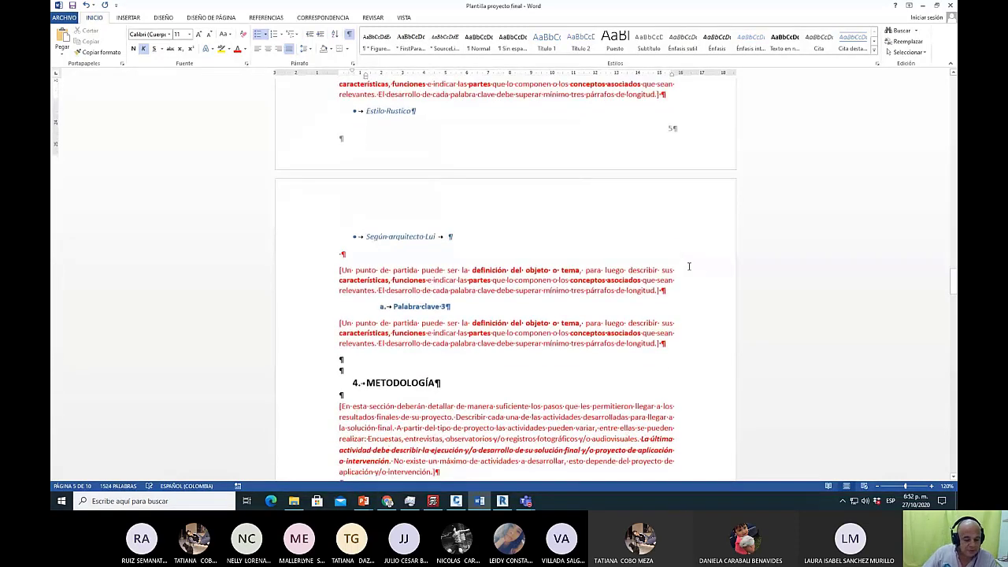
pyautogui.scroll(-3, 689, 267)
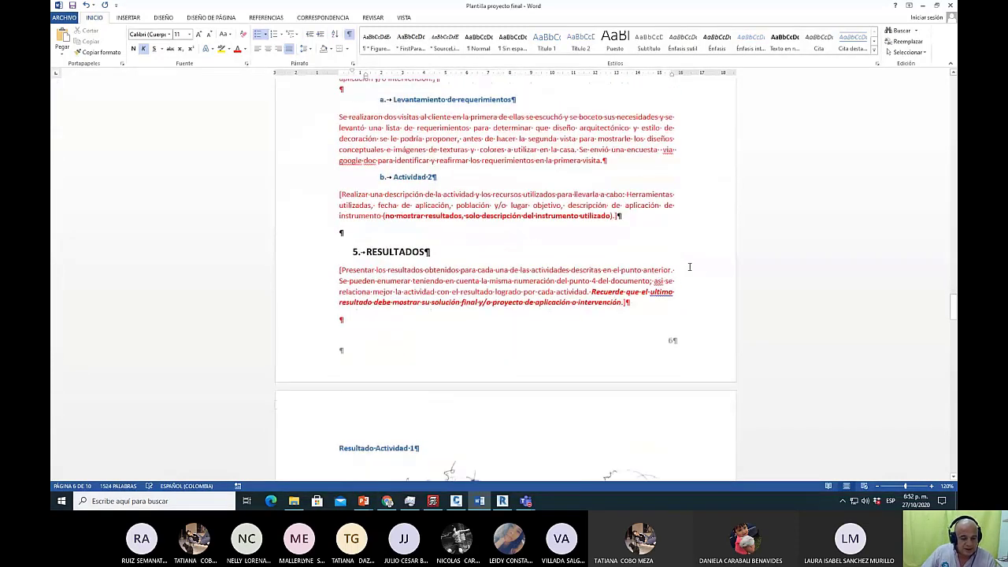
pyautogui.scroll(2, 359, 160)
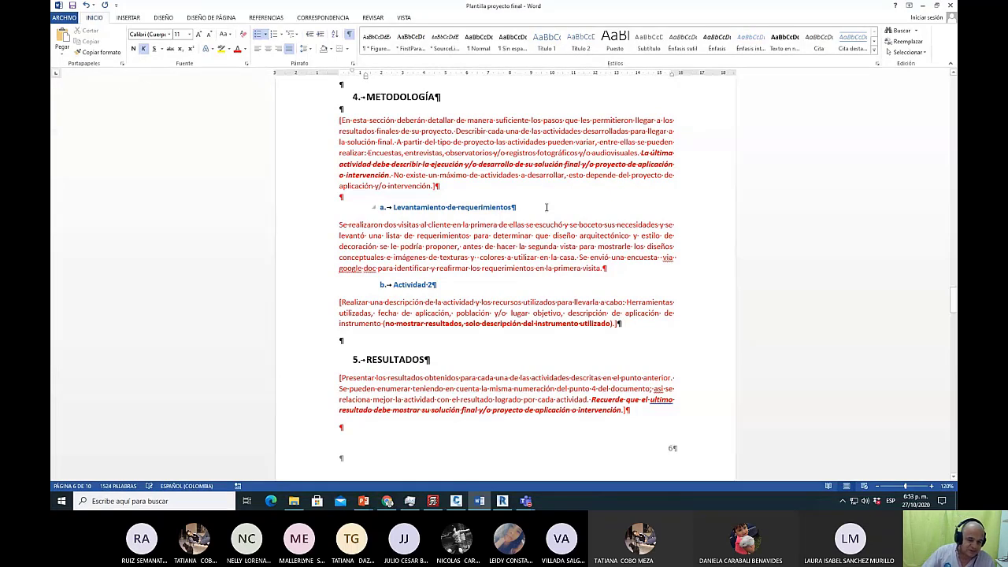
pyautogui.scroll(10, 504, 228)
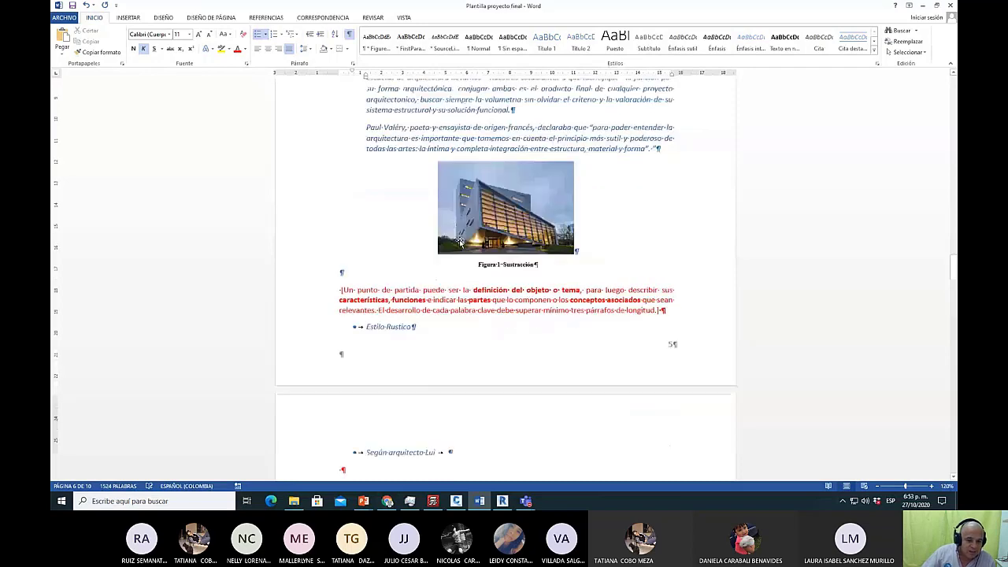
pyautogui.scroll(10, 460, 242)
pyautogui.scroll(8, 451, 248)
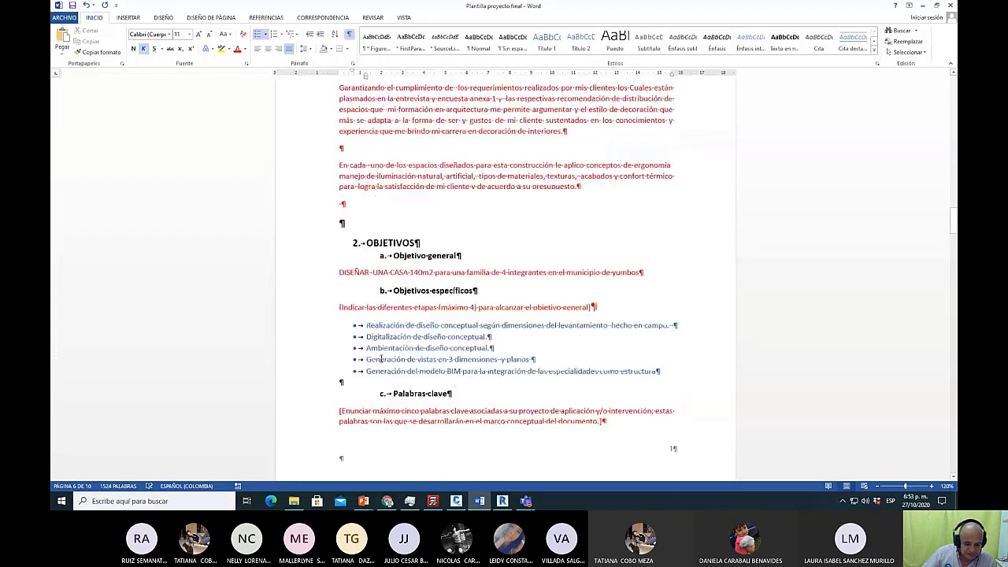
pyautogui.moveTo(366, 325); pyautogui.dragTo(390, 326)
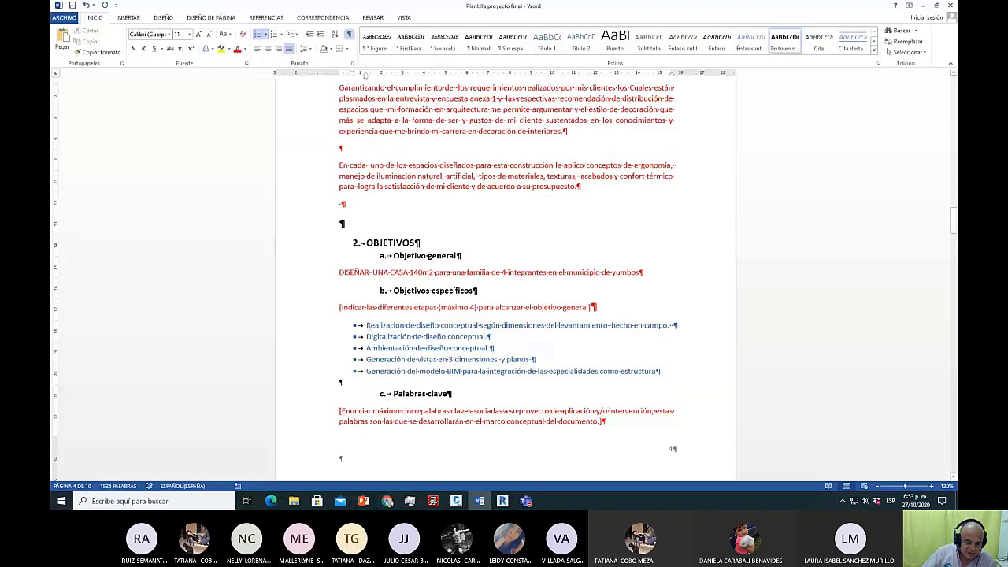
pyautogui.click(445, 371)
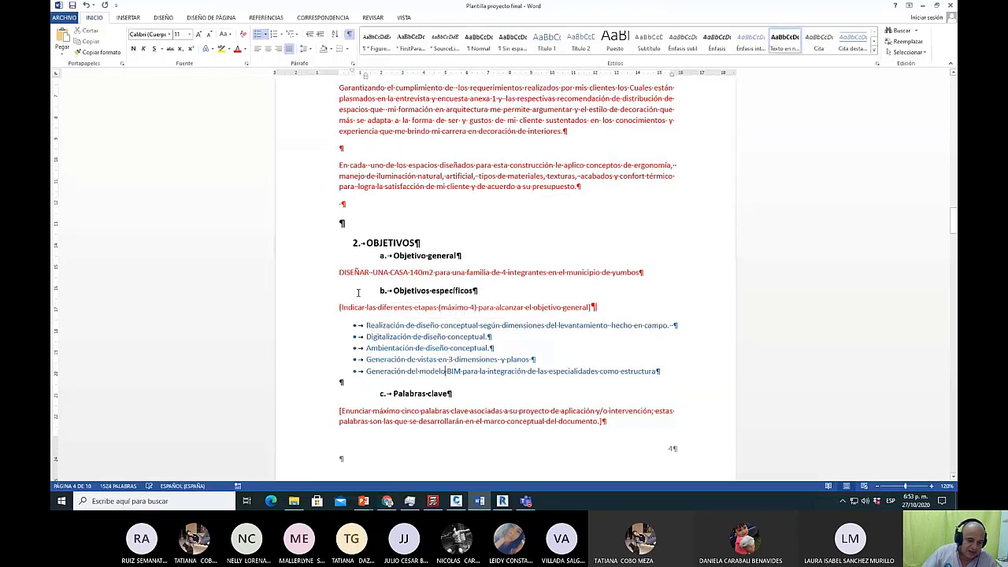
pyautogui.moveTo(340, 272); pyautogui.dragTo(409, 272)
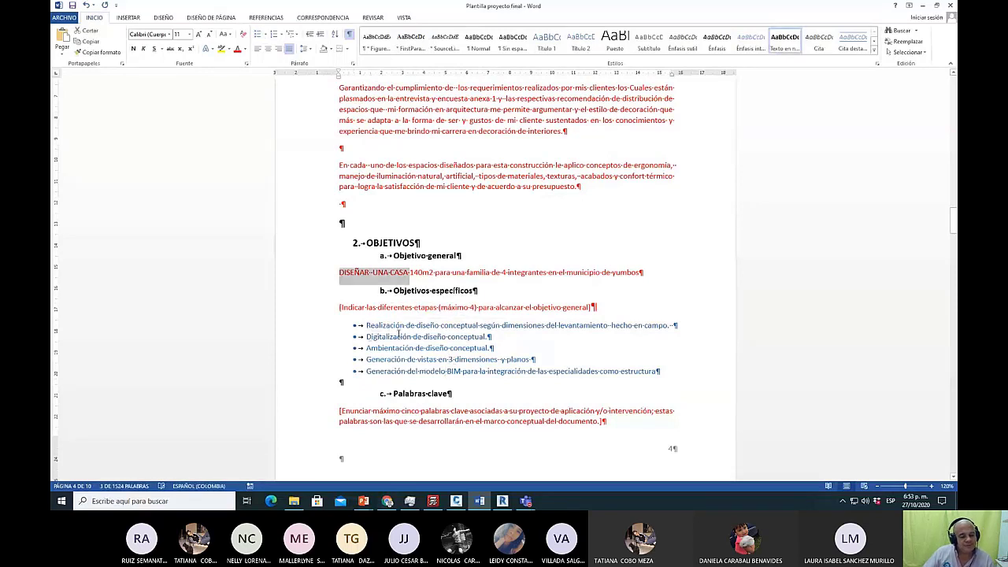
pyautogui.click(367, 325)
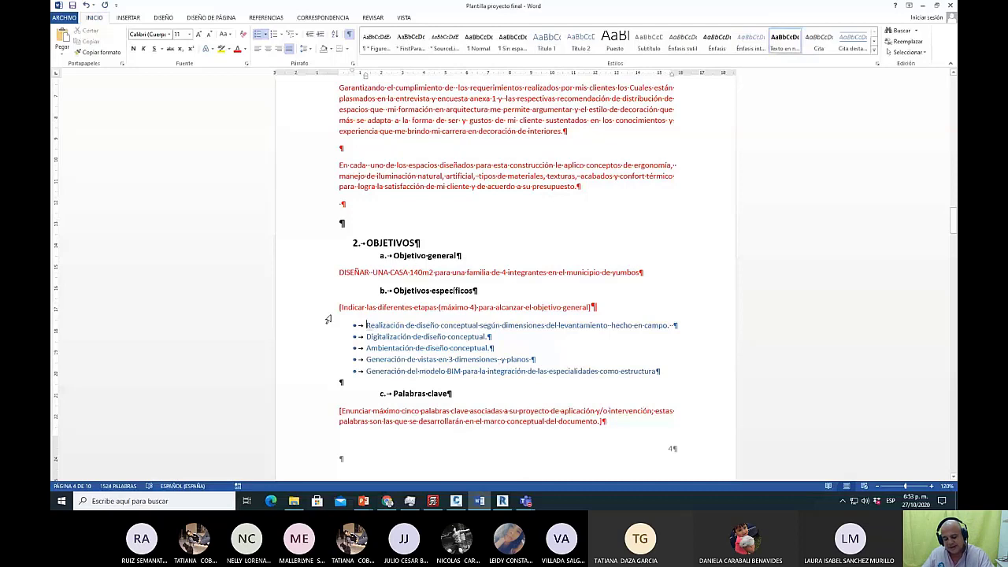
pyautogui.click(378, 326)
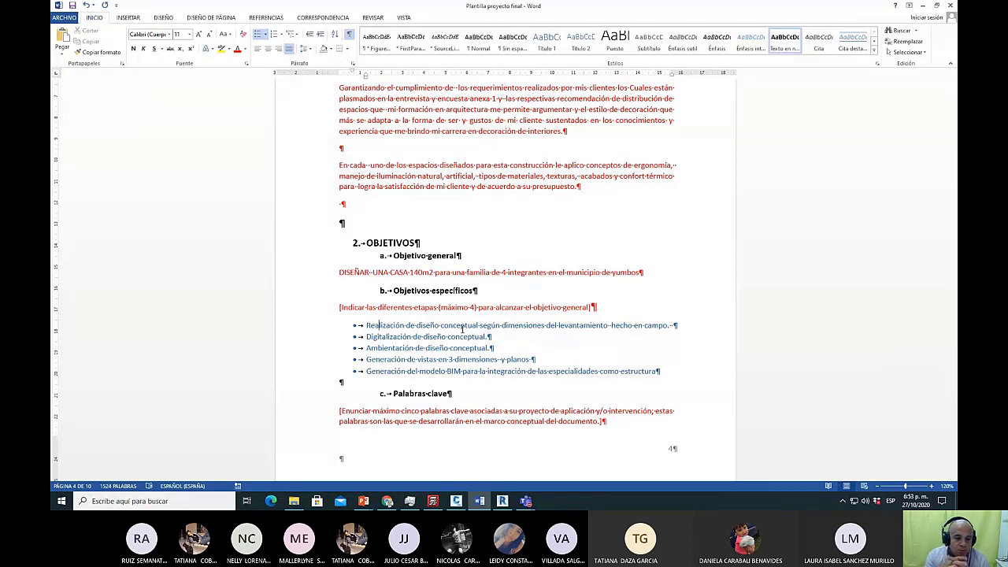
pyautogui.scroll(-20, 462, 327)
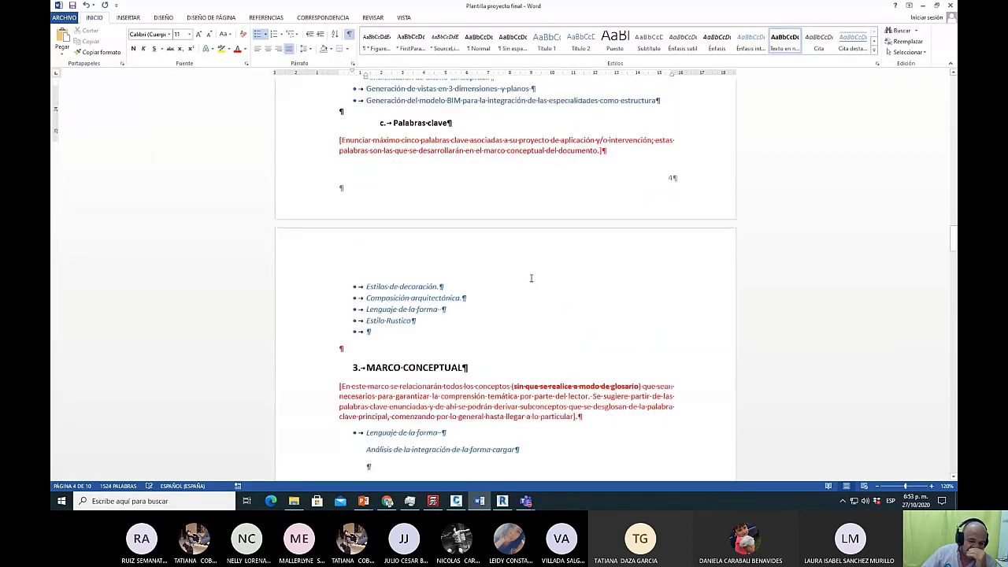
pyautogui.scroll(-12, 528, 318)
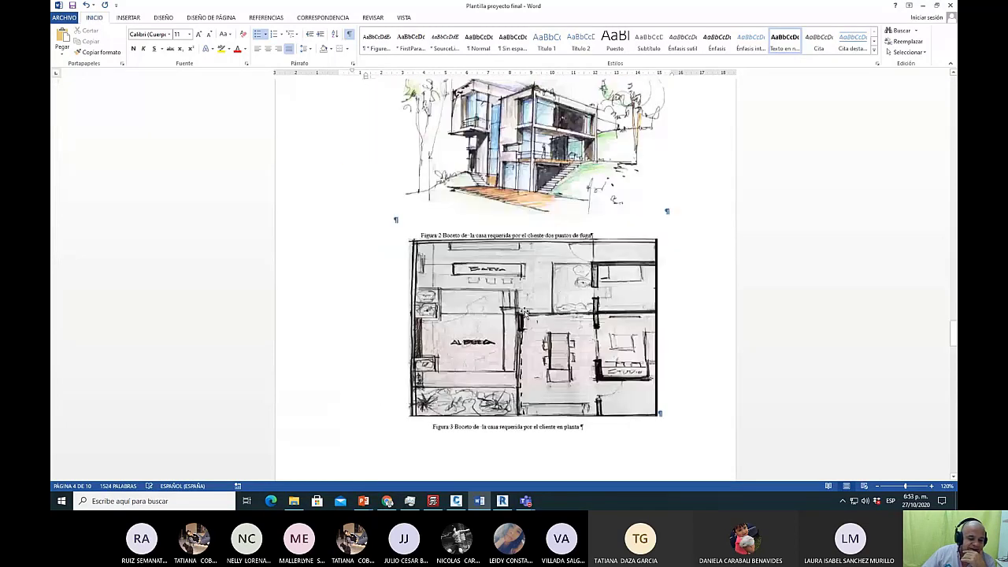
pyautogui.scroll(5, 525, 310)
pyautogui.scroll(3, 477, 280)
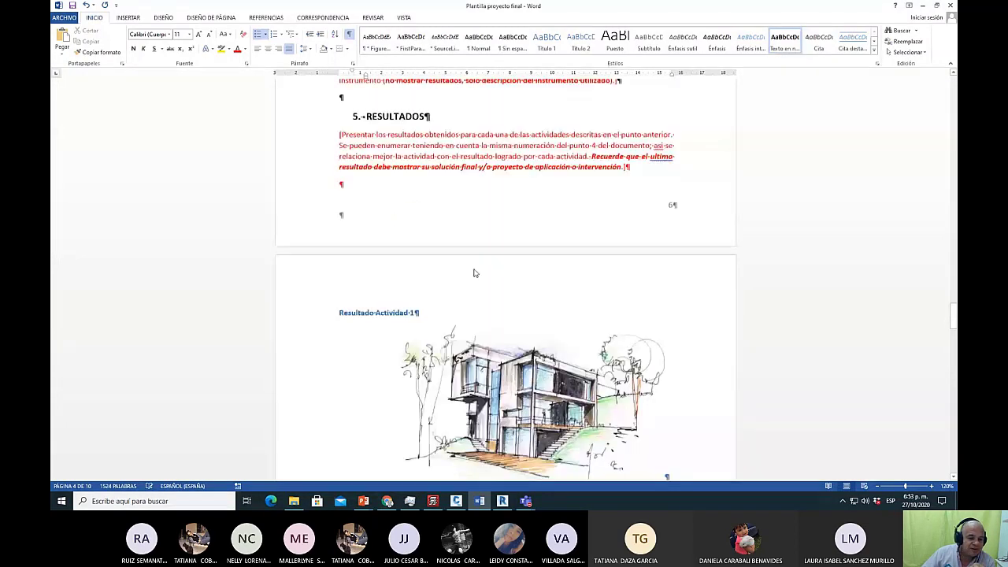
pyautogui.scroll(-14, 472, 272)
pyautogui.scroll(-12, 479, 275)
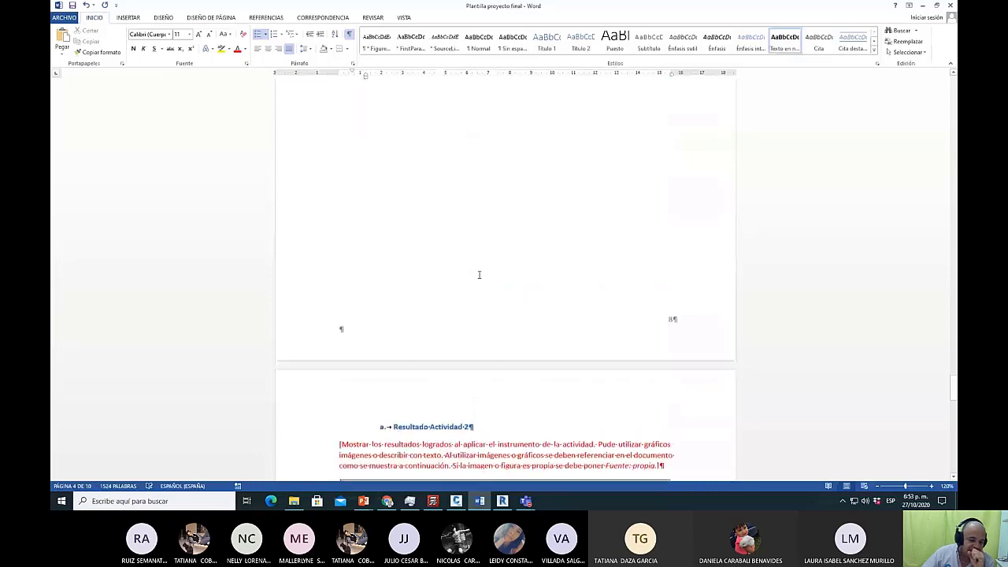
pyautogui.scroll(-4, 487, 275)
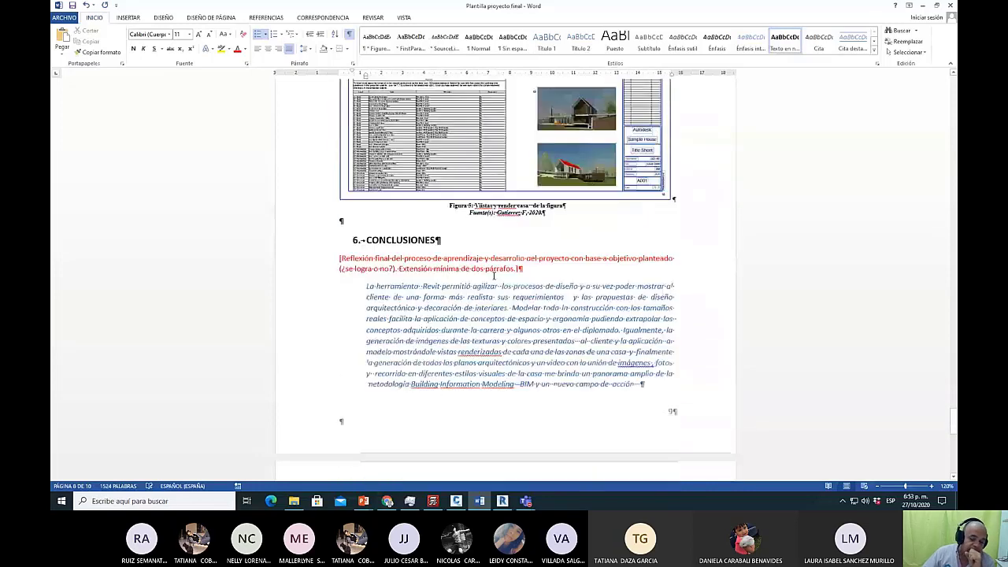
pyautogui.scroll(12, 490, 276)
pyautogui.scroll(12, 491, 276)
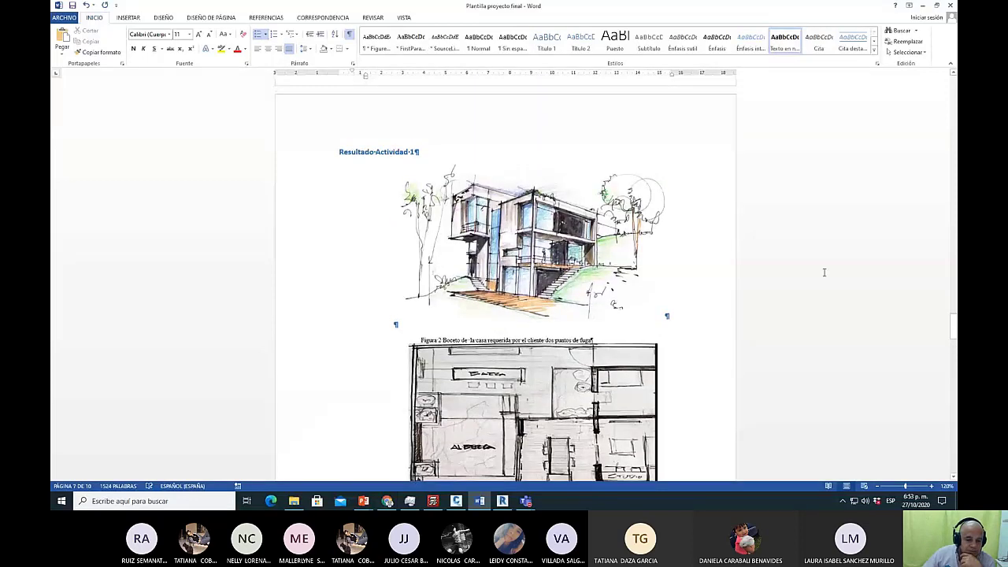
pyautogui.scroll(-3, 824, 272)
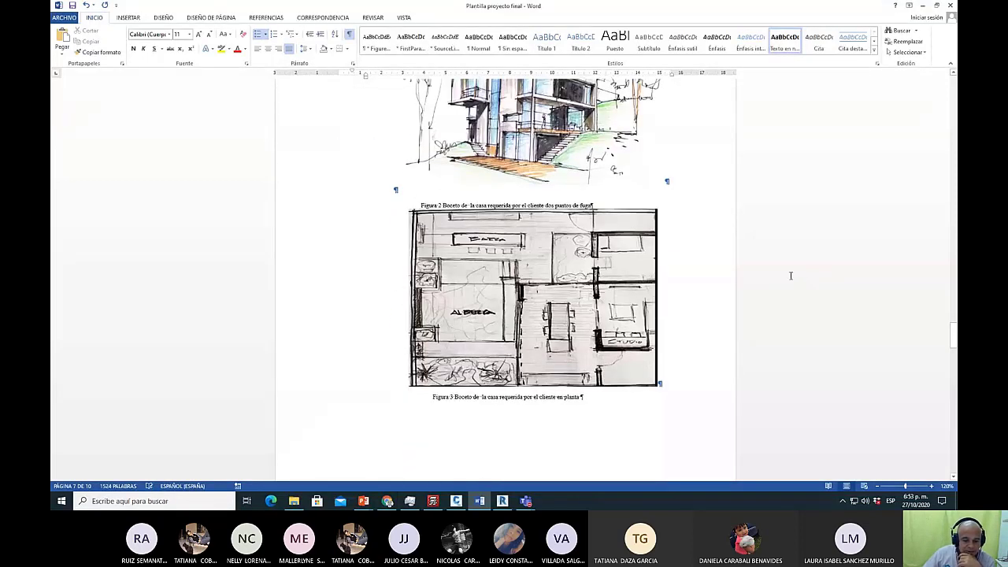
pyautogui.scroll(-9, 788, 223)
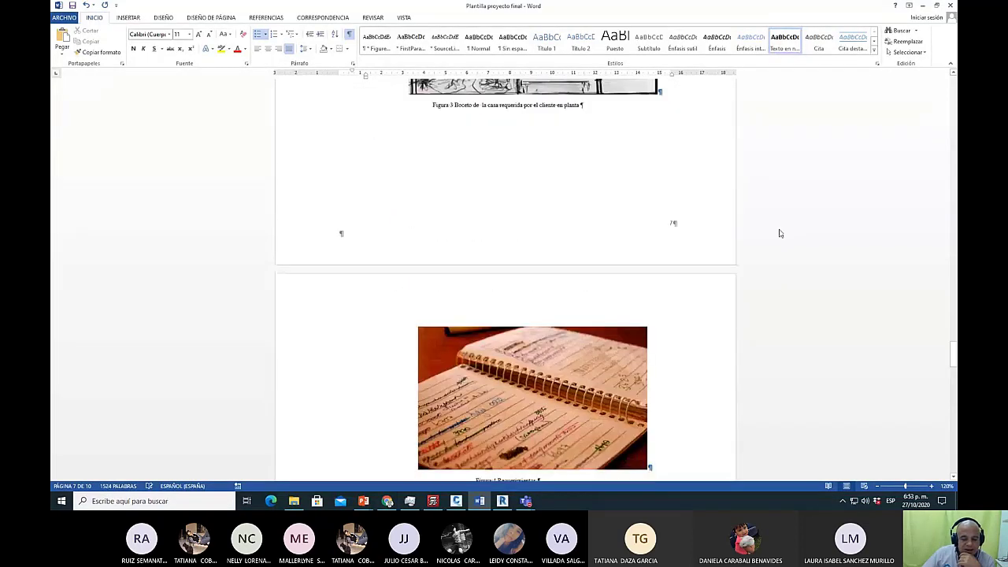
pyautogui.scroll(-8, 778, 232)
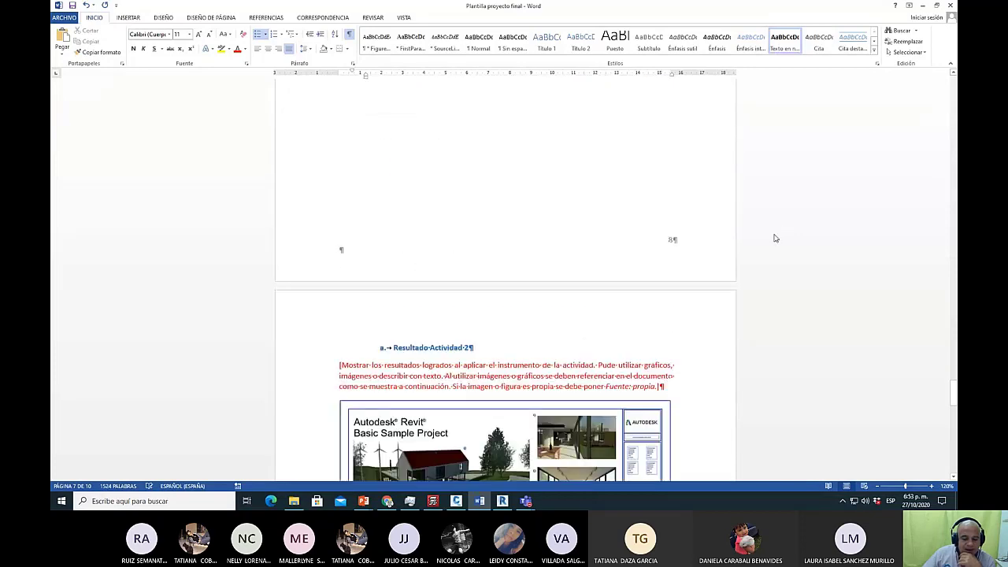
pyautogui.scroll(-3, 774, 234)
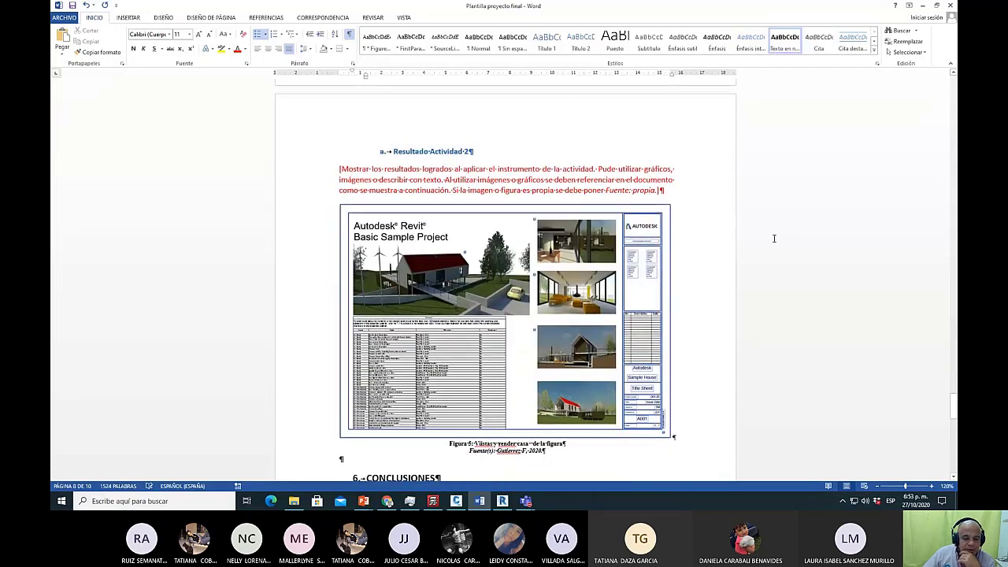
pyautogui.click(423, 150)
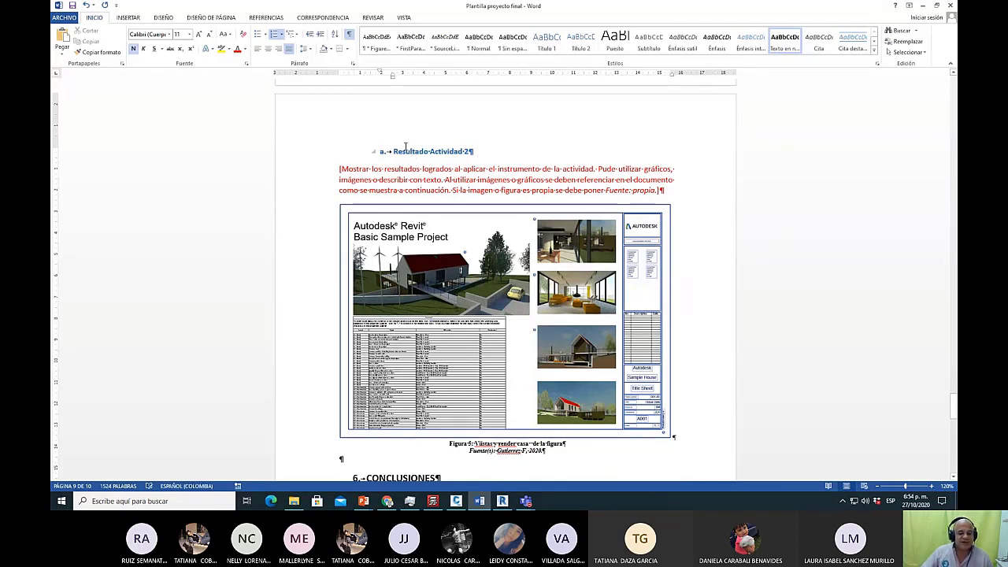
pyautogui.scroll(-1, 499, 248)
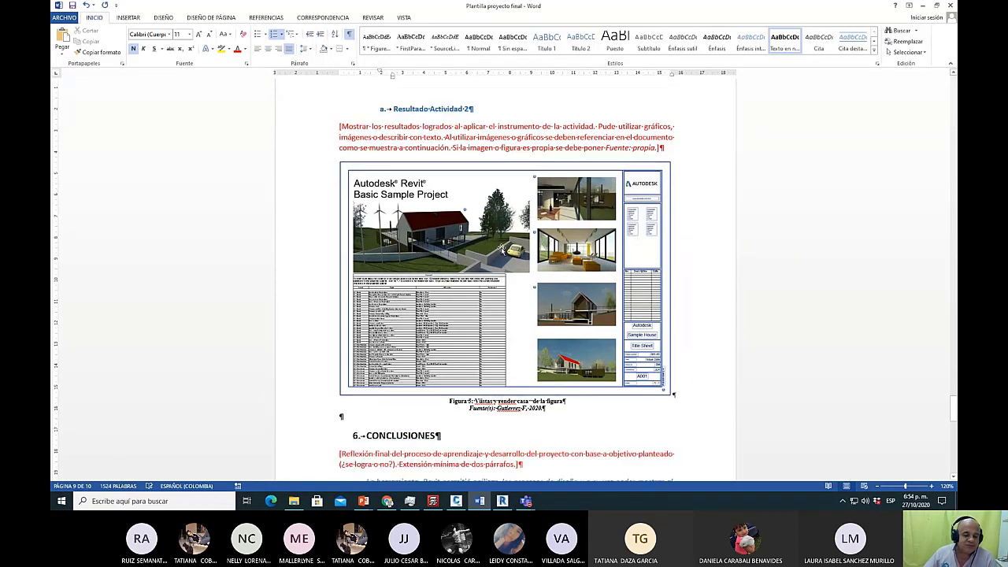
pyautogui.scroll(-1, 501, 248)
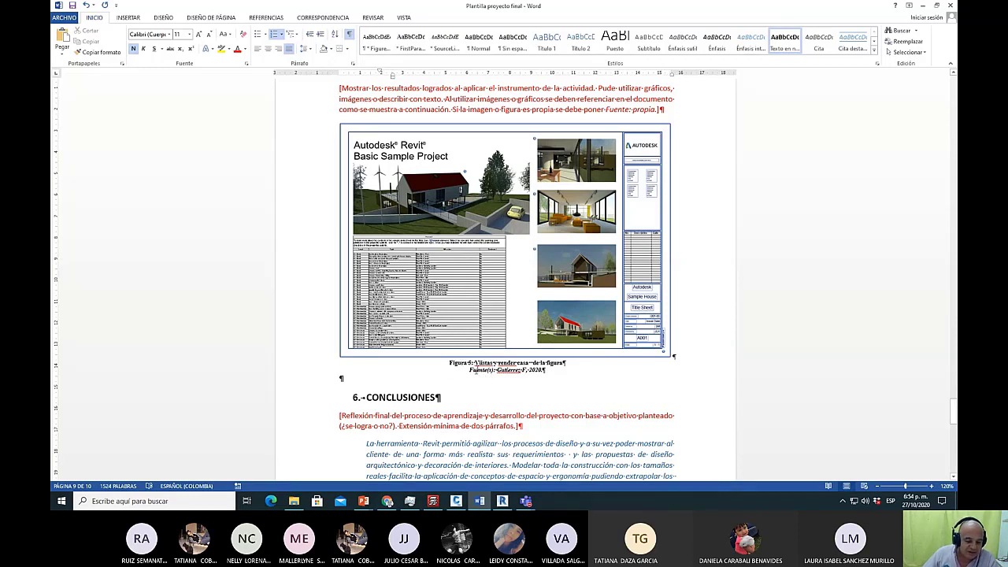
# Delete the extra trailing words so the caption ends at 'Vistas y render casa'.
pyautogui.click(482, 362)
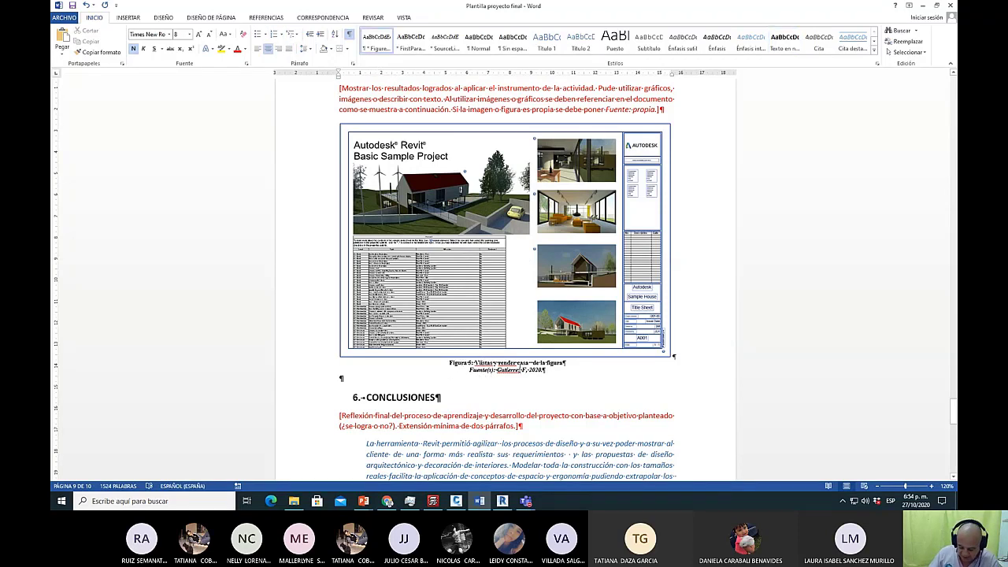
pyautogui.press('Delete')
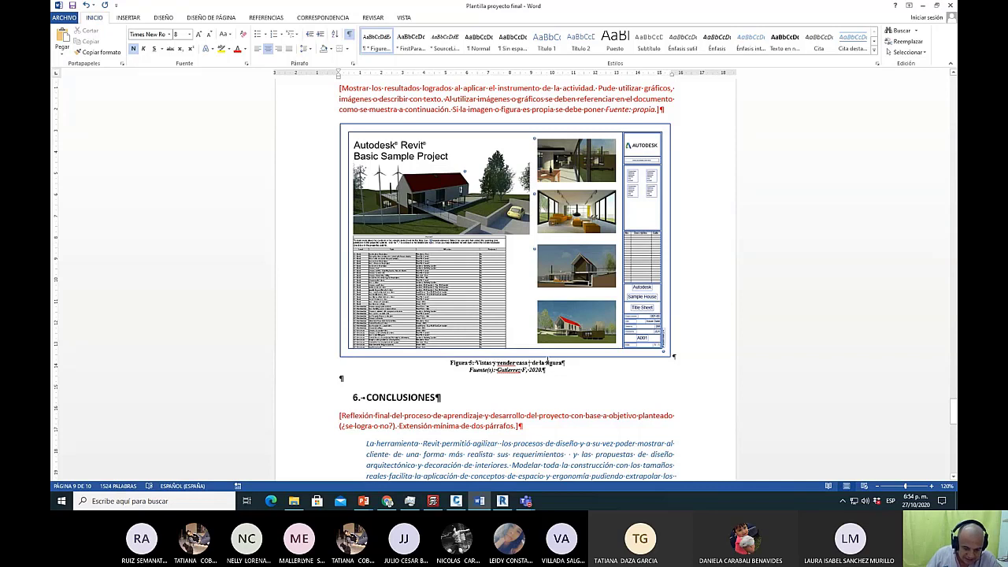
pyautogui.press('Delete')
pyautogui.press('Delete')
pyautogui.press('Delete')
pyautogui.press('BackSpace')
pyautogui.press('BackSpace')
pyautogui.press('BackSpace')
pyautogui.press('BackSpace')
pyautogui.press('BackSpace')
pyautogui.press('BackSpace')
pyautogui.press('BackSpace')
pyautogui.press('BackSpace')
pyautogui.press('BackSpace')
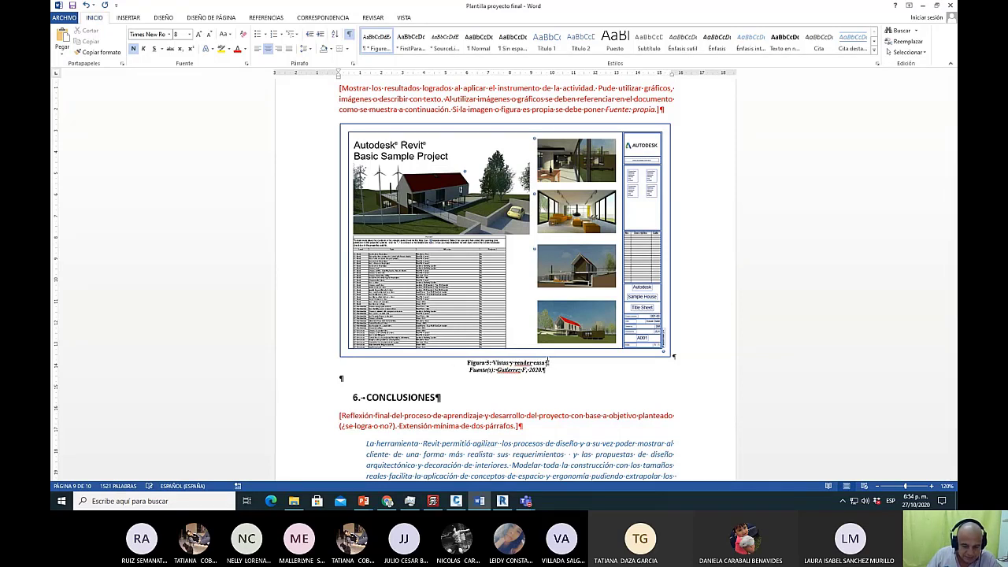
pyautogui.doubleClick(505, 363)
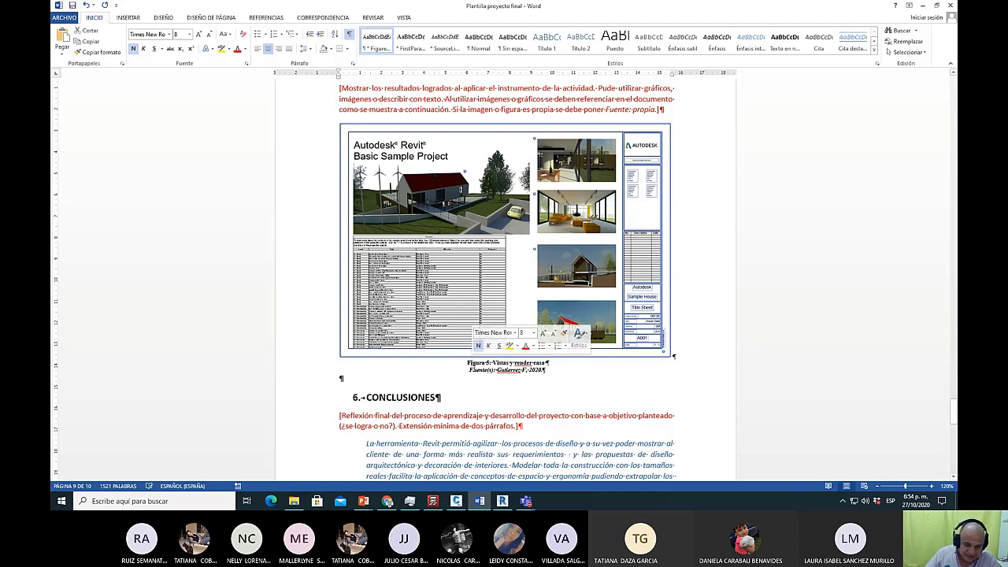
pyautogui.click(478, 379)
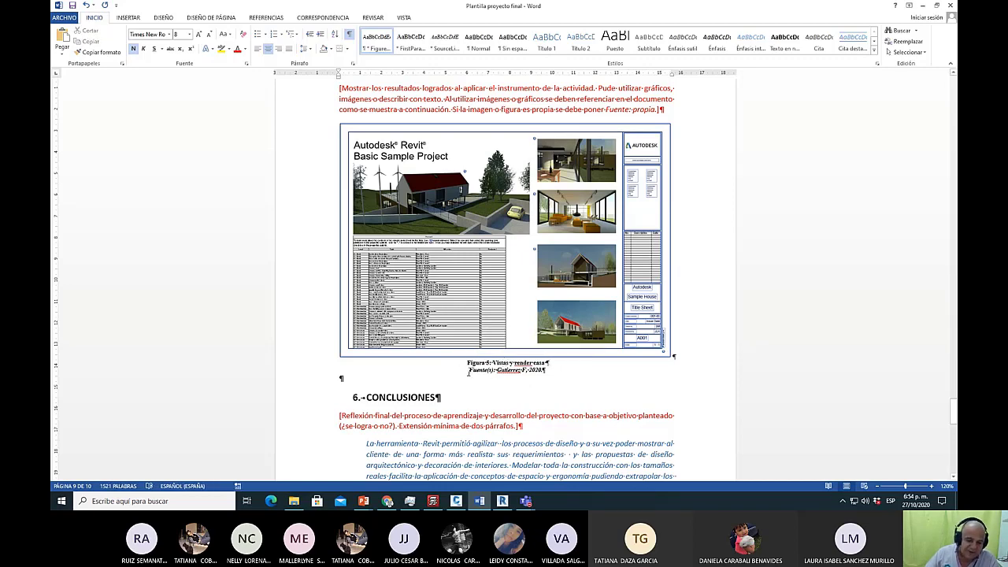
pyautogui.moveTo(469, 372); pyautogui.dragTo(541, 375)
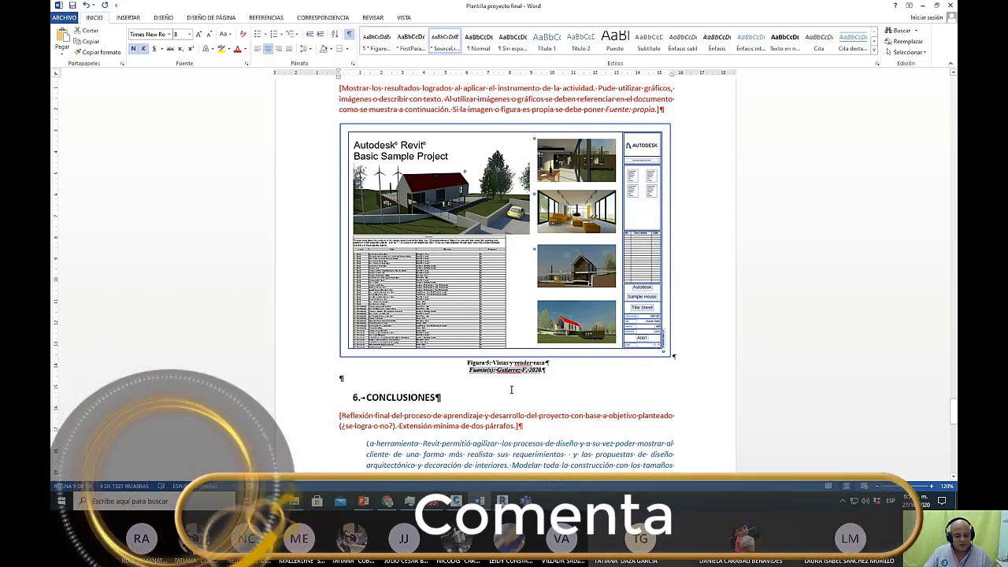
# Scroll down to the c. Figuras list at the end of 7. REFERENCIAS.
pyautogui.keyDown('ctrl'); pyautogui.scroll(6, 510, 389); pyautogui.keyUp('ctrl')
pyautogui.keyDown('ctrl'); pyautogui.scroll(3, 511, 389); pyautogui.keyUp('ctrl')
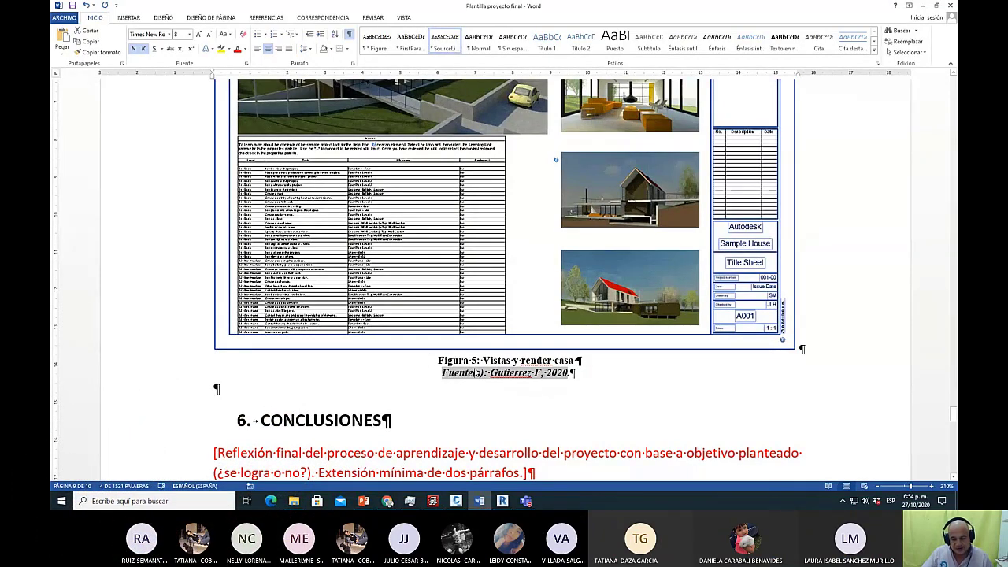
pyautogui.scroll(-3, 502, 289)
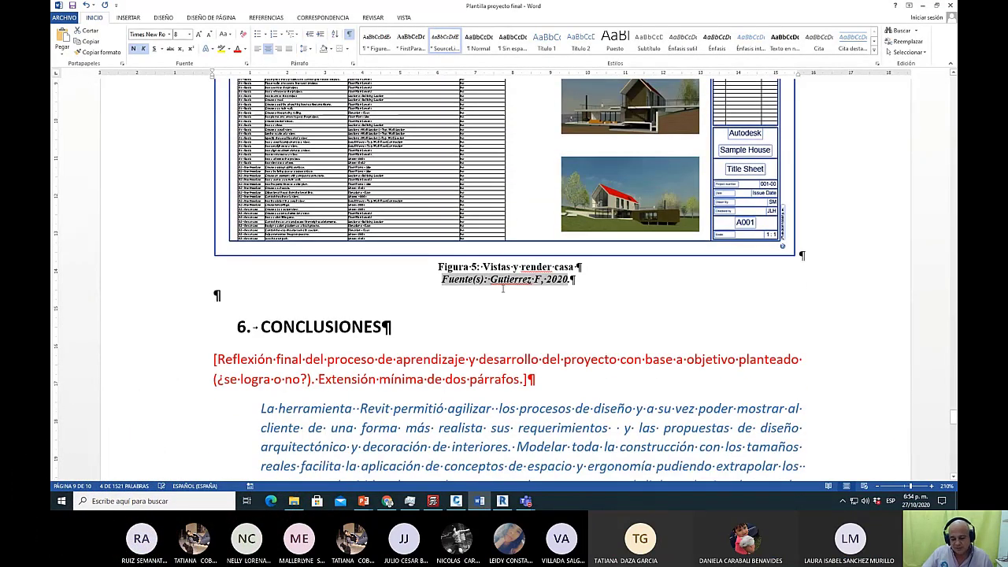
pyautogui.scroll(-15, 503, 289)
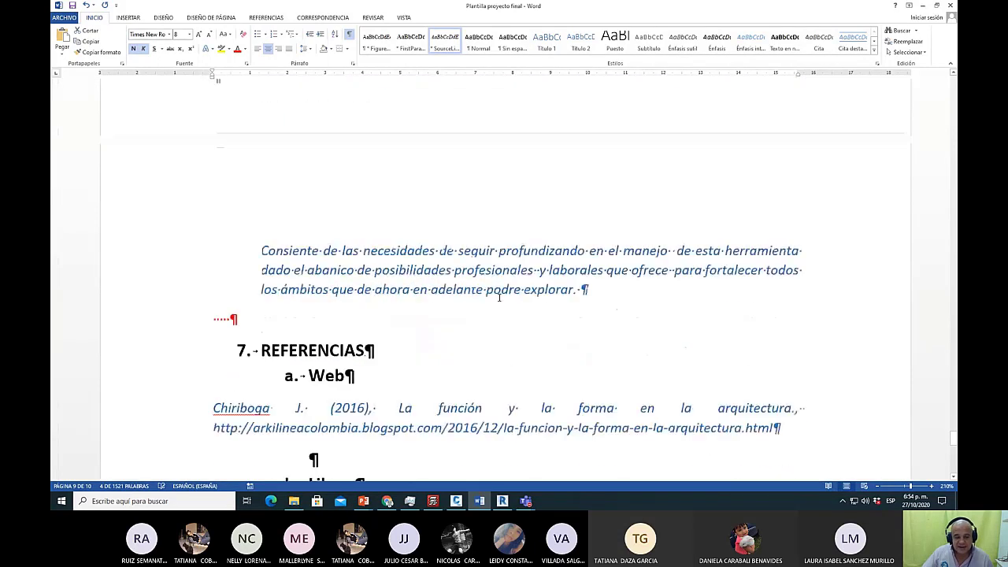
pyautogui.scroll(-7, 499, 297)
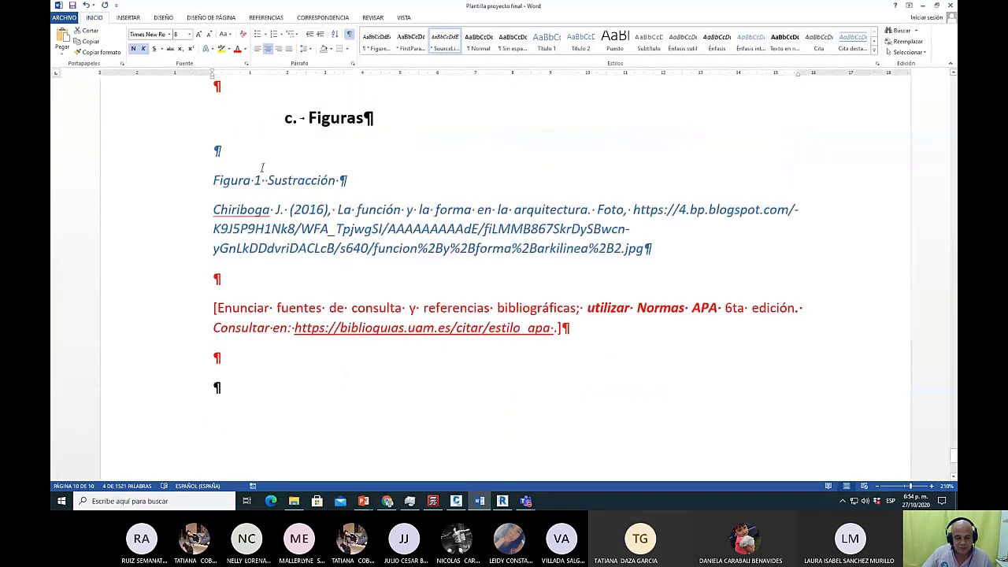
# Scroll back to Figura 5 and select the full caption 'Figura 5: Vistas y render casa'.
pyautogui.click(270, 180)
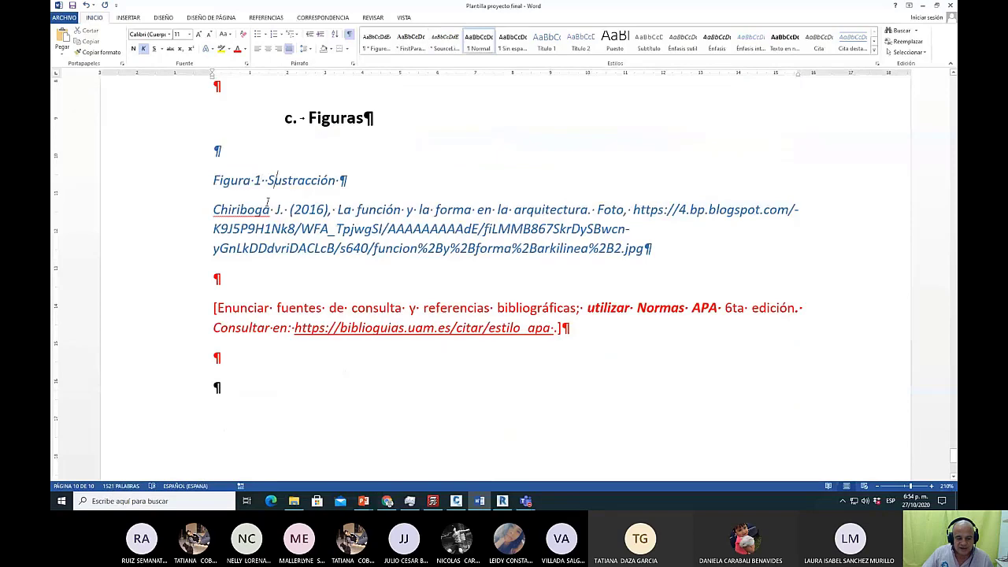
pyautogui.moveTo(219, 209); pyautogui.dragTo(230, 210)
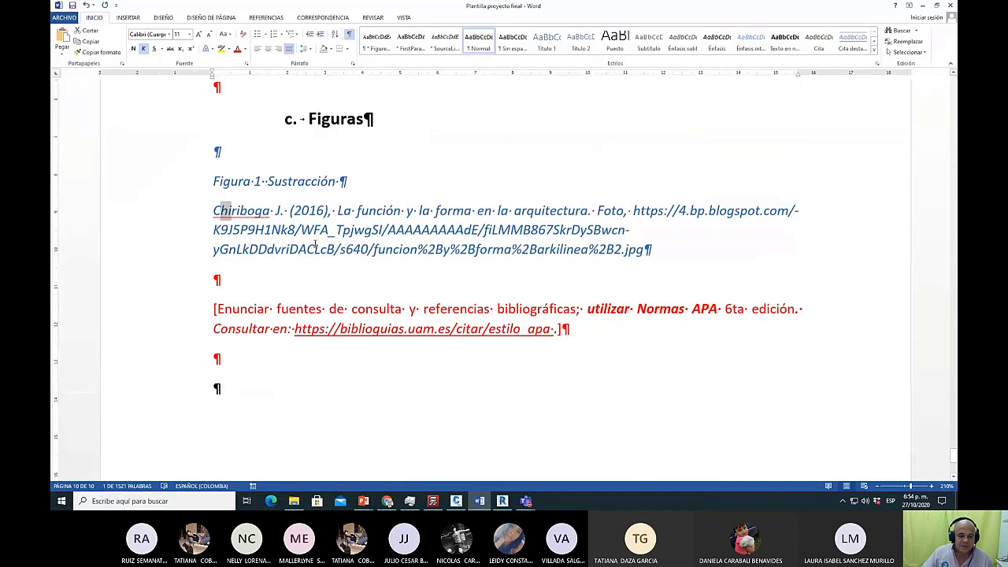
pyautogui.scroll(15, 308, 236)
pyautogui.scroll(3, 314, 246)
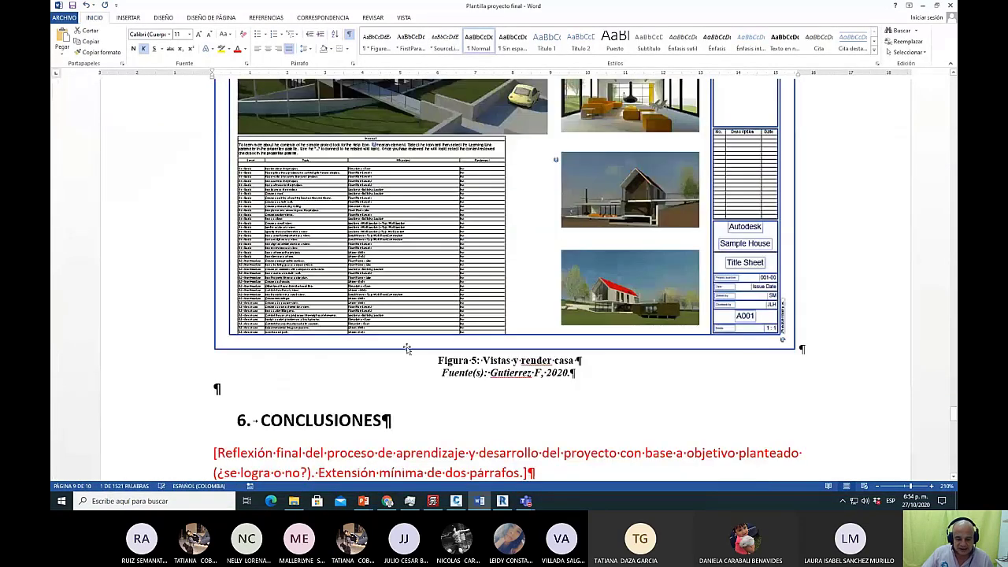
pyautogui.moveTo(439, 372); pyautogui.dragTo(576, 372)
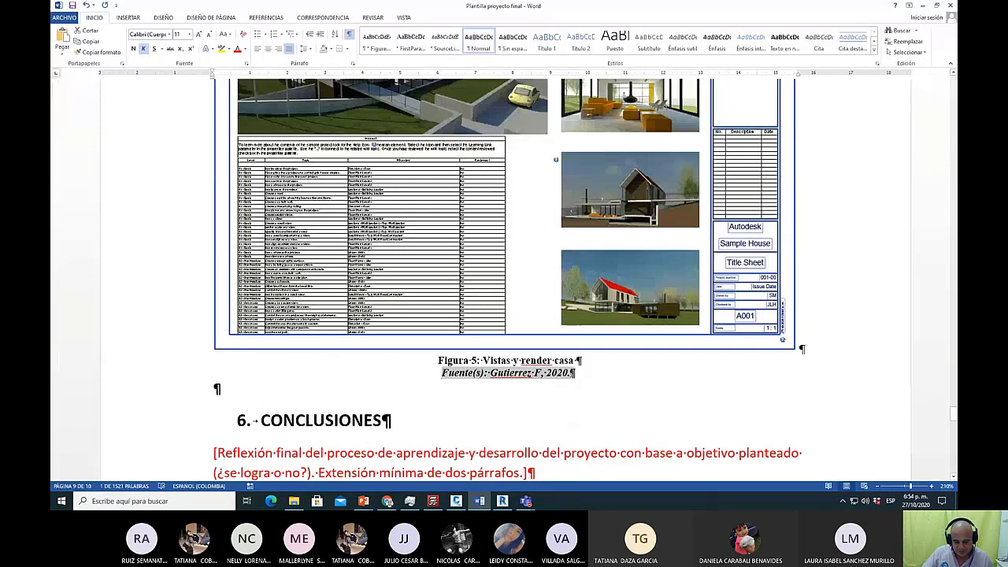
pyautogui.click(504, 389)
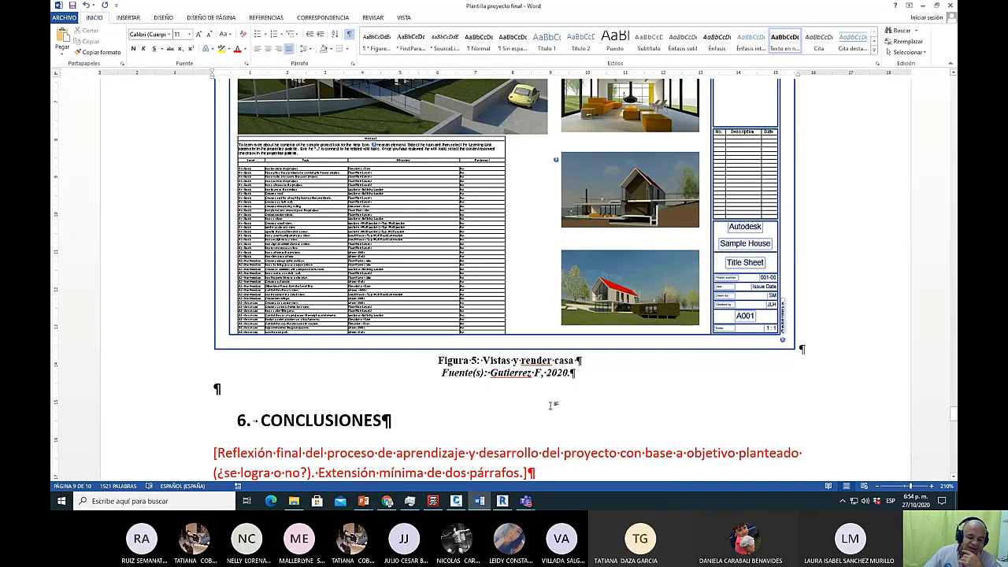
pyautogui.moveTo(438, 360); pyautogui.dragTo(552, 360)
pyautogui.click(472, 361)
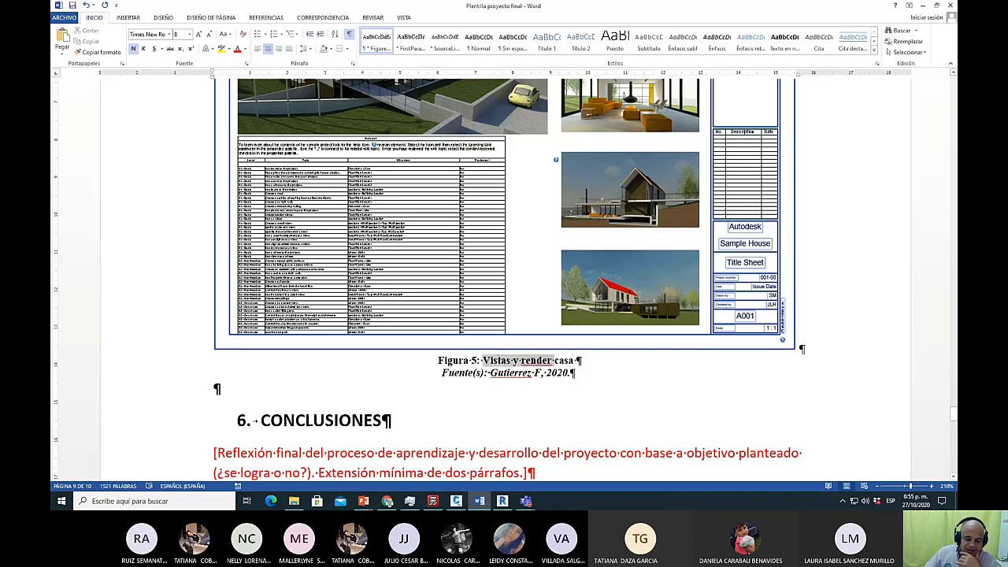
pyautogui.moveTo(441, 373); pyautogui.dragTo(568, 373)
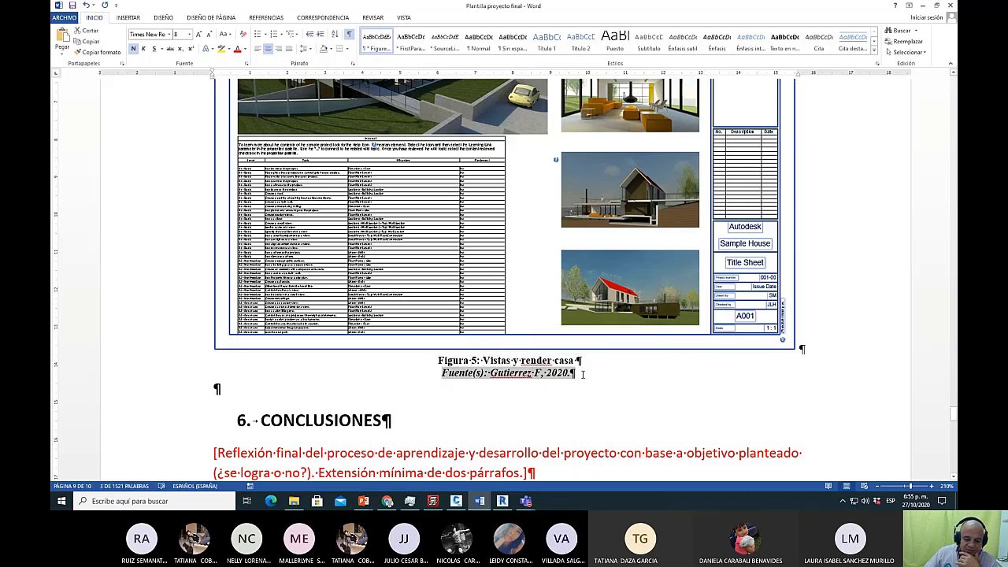
pyautogui.click(458, 364)
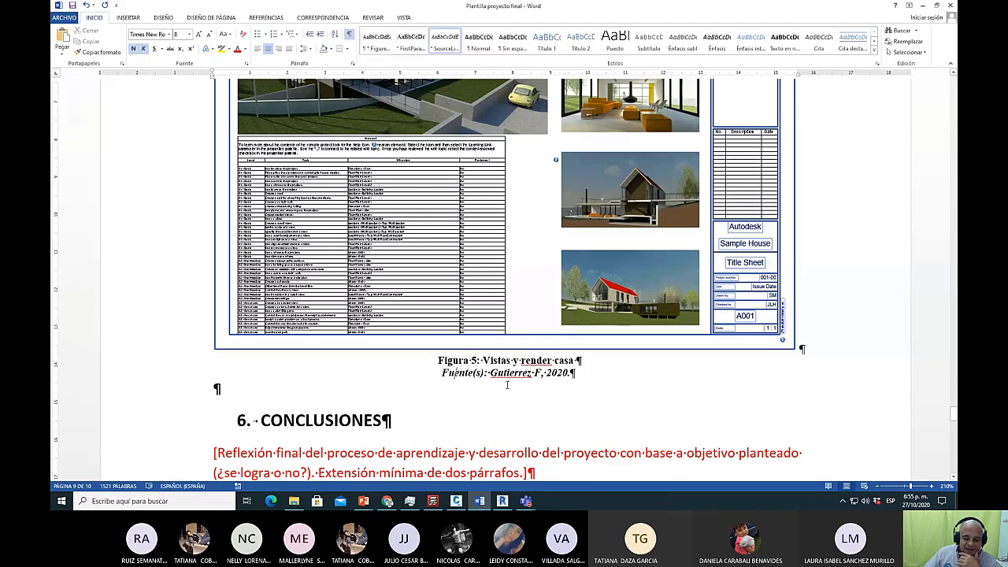
pyautogui.moveTo(437, 361); pyautogui.dragTo(580, 361)
pyautogui.hotkey('ctrl', 'c')
# Paste the Figura 5 caption under Figuras and give it the Figura 1 entry's formatting.
pyautogui.scroll(-10, 539, 323)
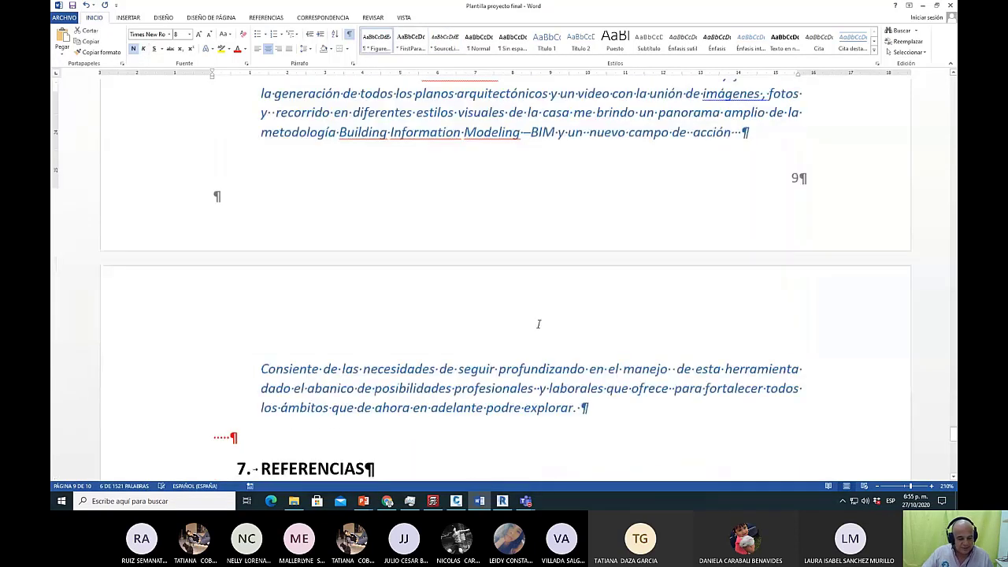
pyautogui.scroll(-5, 539, 324)
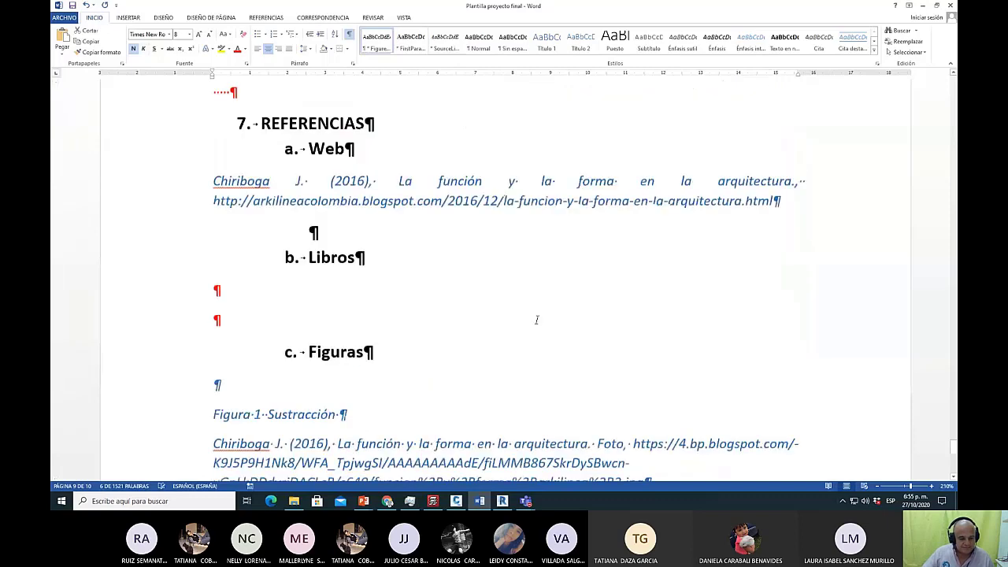
pyautogui.scroll(-3, 536, 320)
pyautogui.click(253, 375)
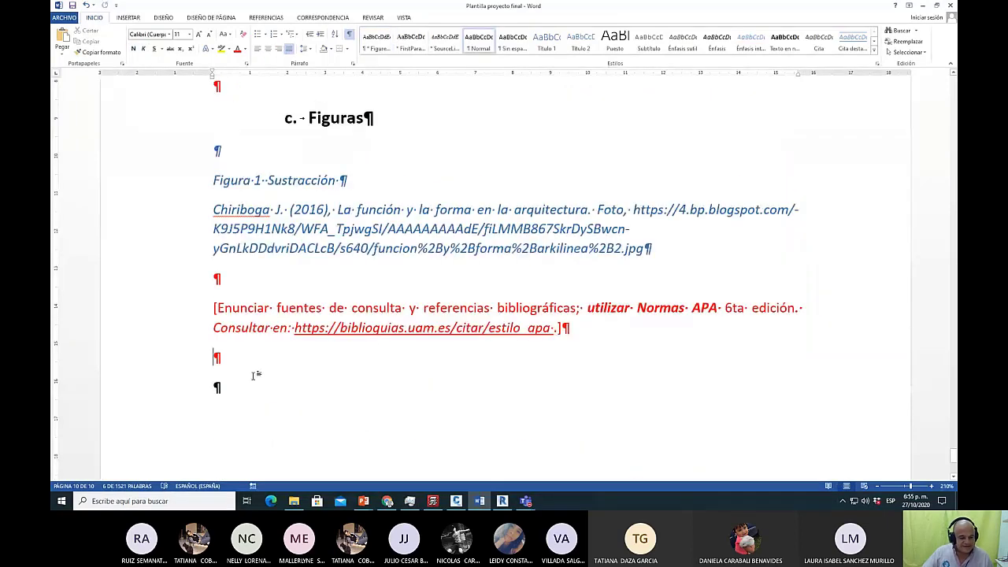
pyautogui.click(227, 277)
pyautogui.hotkey('ctrl', 'v')
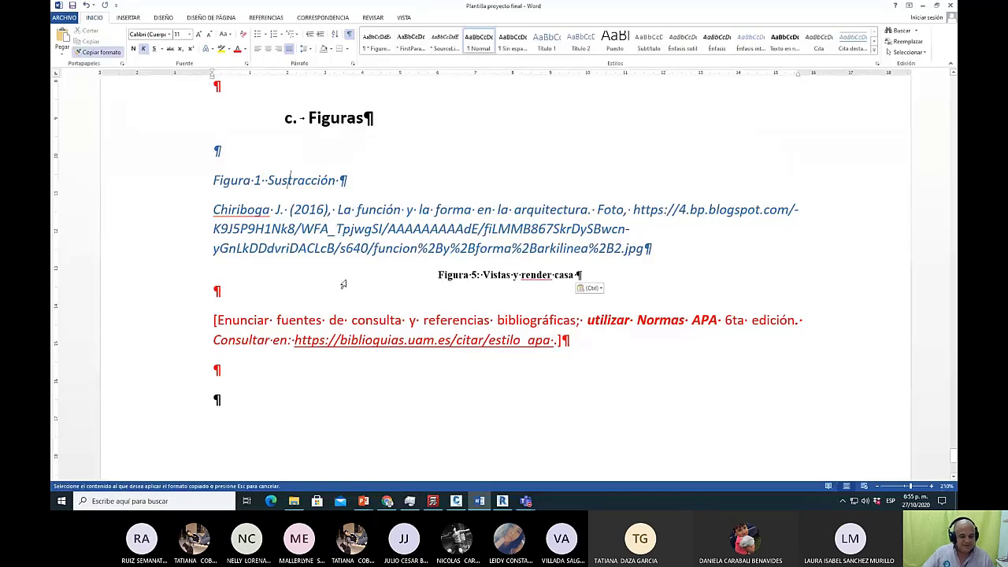
pyautogui.tripleClick(300, 281)
# Add a source line beneath it with the author's surname, initial and (2020).
pyautogui.click(402, 283)
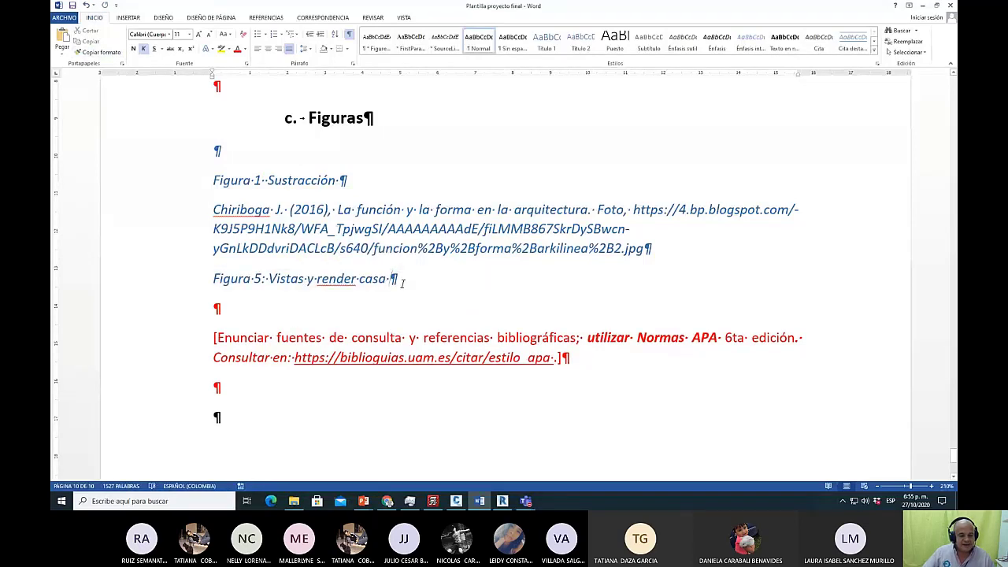
pyautogui.press('Return')
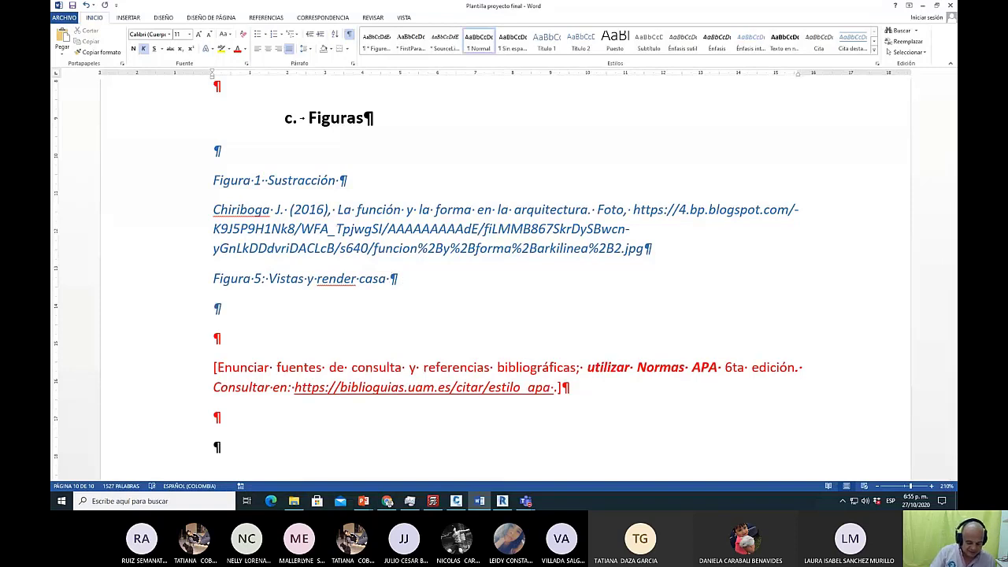
pyautogui.write('Gutie')
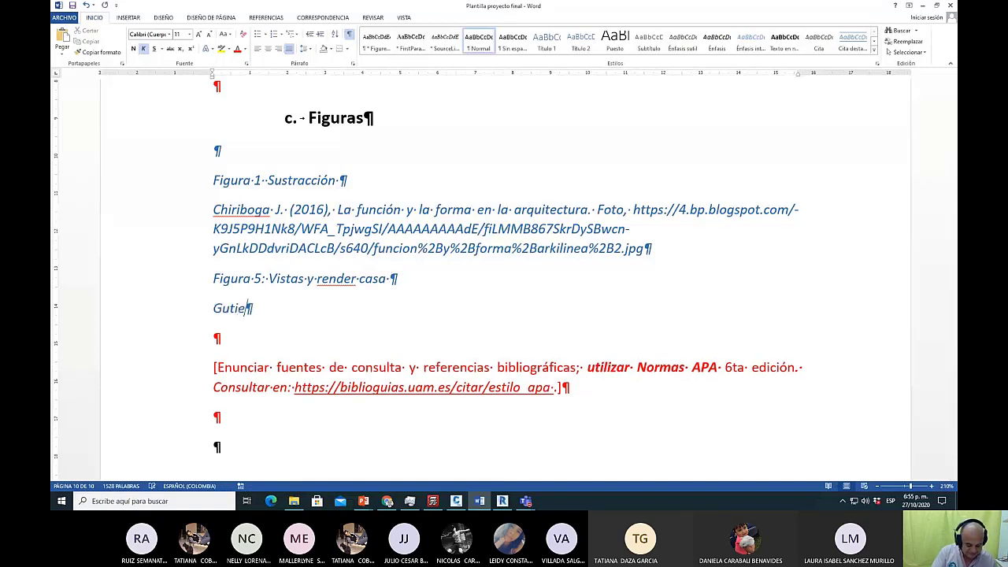
pyautogui.write('rrez ')
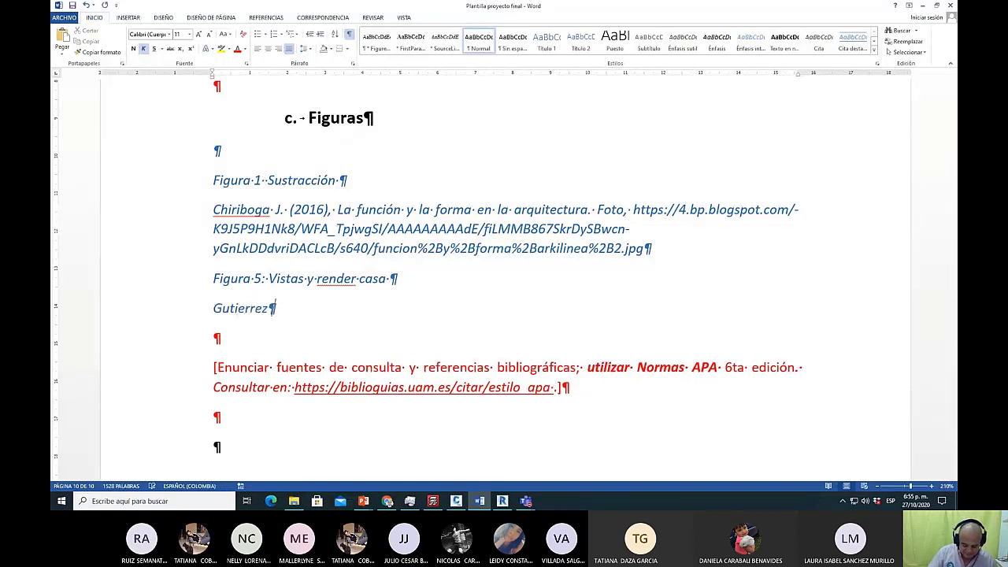
pyautogui.write('F')
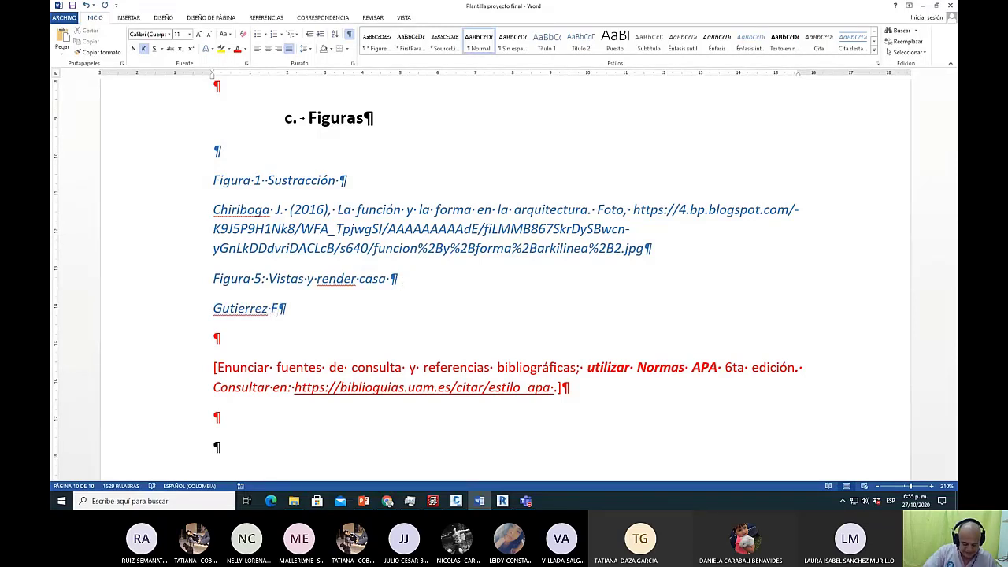
pyautogui.write('()')
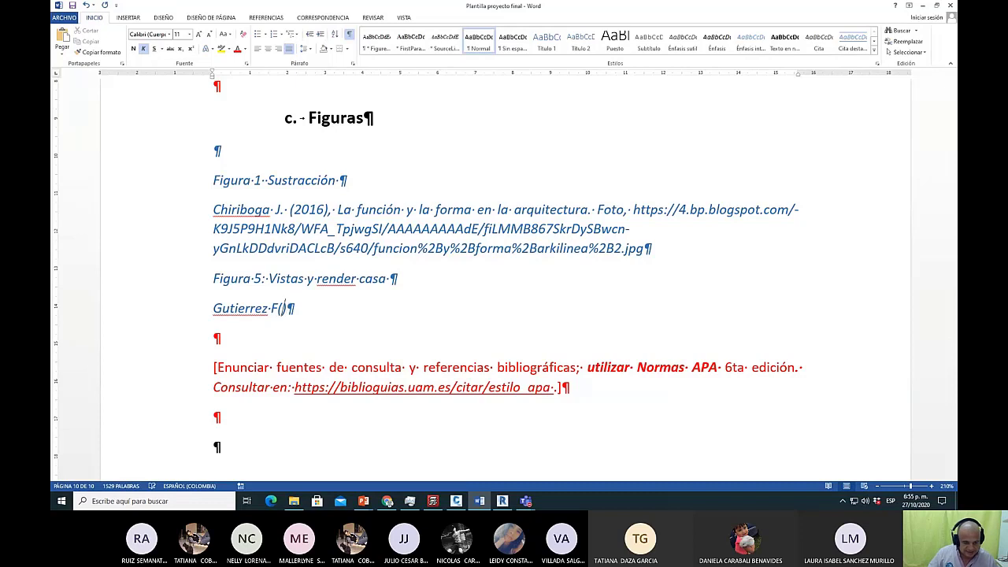
pyautogui.write('2020')
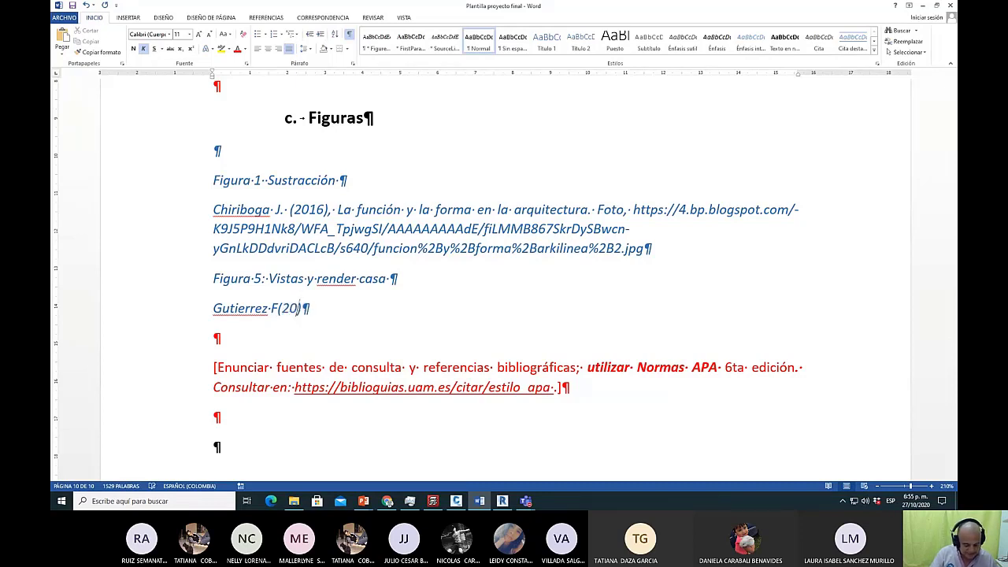
pyautogui.press('Left')
pyautogui.press('Left')
pyautogui.press('Left')
pyautogui.press('Left')
pyautogui.press('Left')
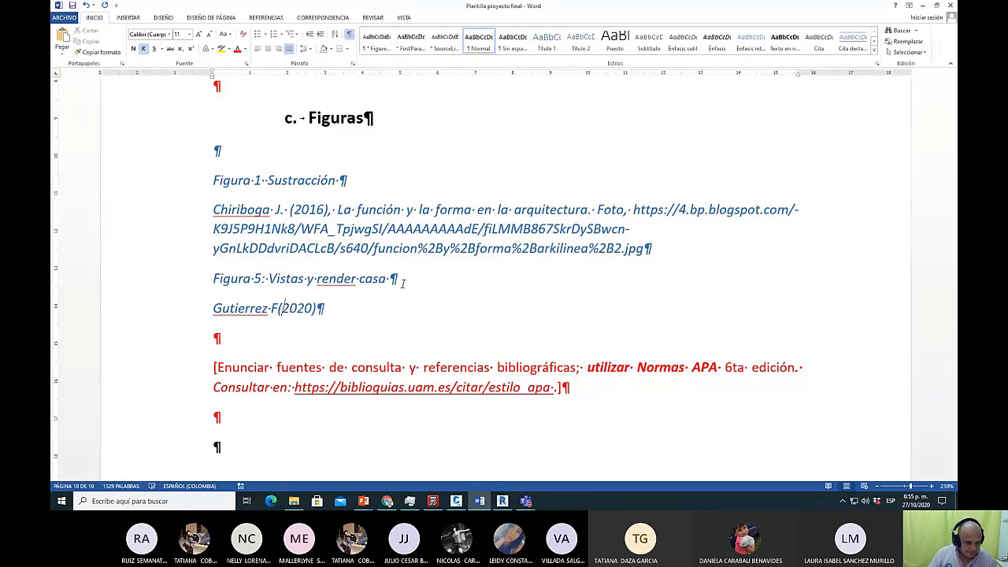
pyautogui.press('Right')
pyautogui.press('Right')
pyautogui.press('Right')
pyautogui.press('Right')
pyautogui.press('Right')
pyautogui.press('Right')
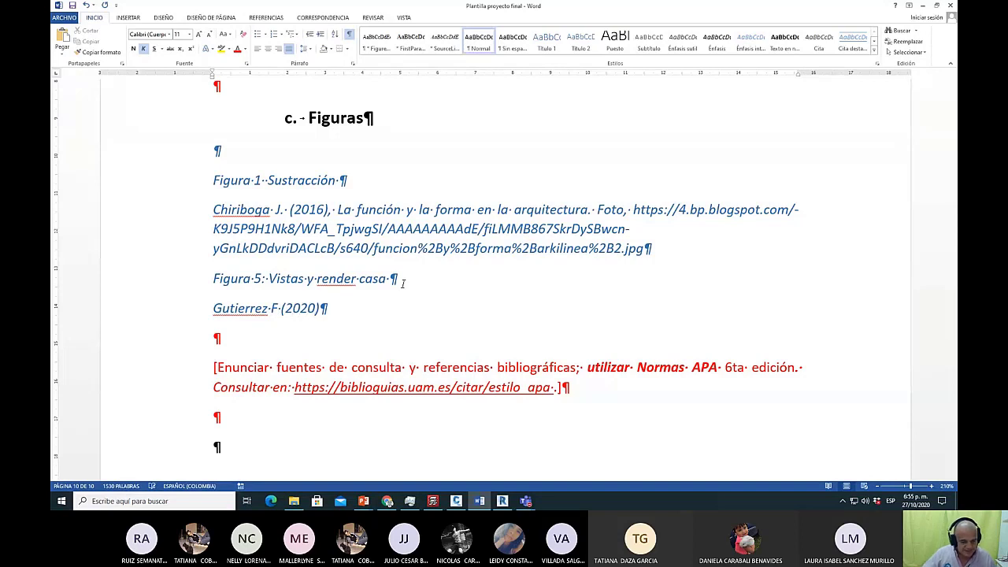
pyautogui.click(272, 278)
pyautogui.moveTo(279, 276); pyautogui.dragTo(375, 284)
# Append 'Vistas y render casa, imagen' after (2020) on the Figura 5 source line.
pyautogui.hotkey('ctrl', 'c')
pyautogui.click(354, 315)
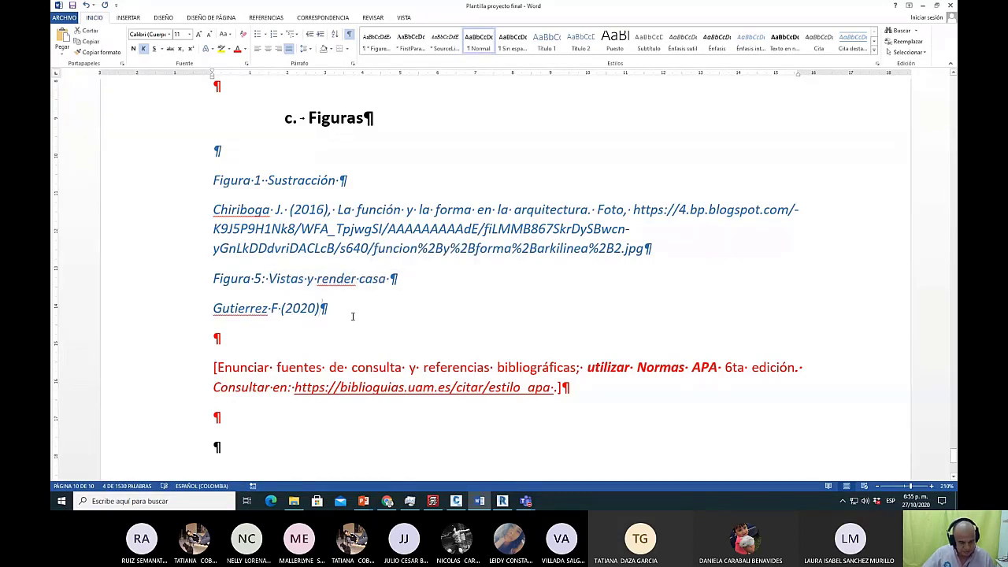
pyautogui.hotkey('ctrl', 'v')
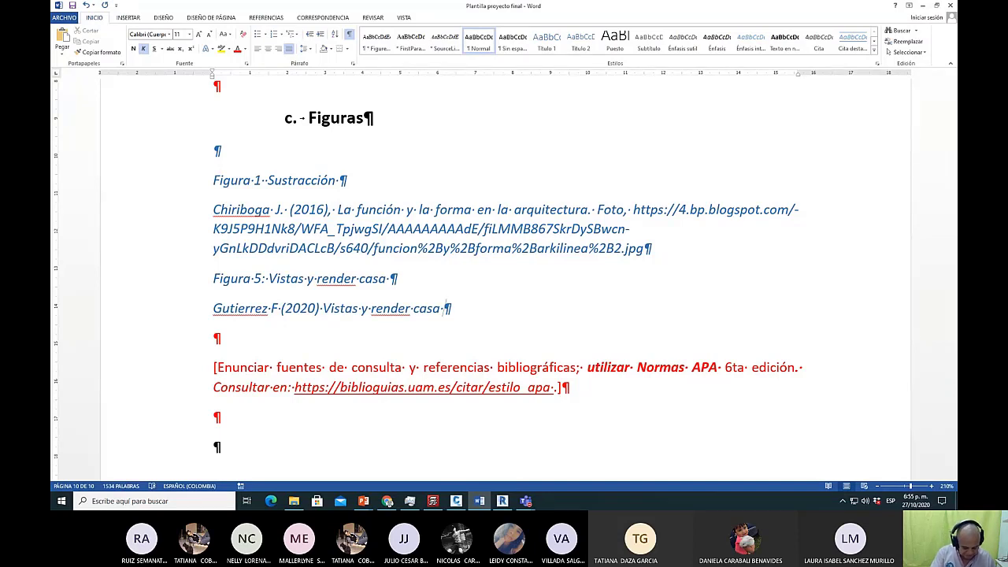
pyautogui.write('imagen')
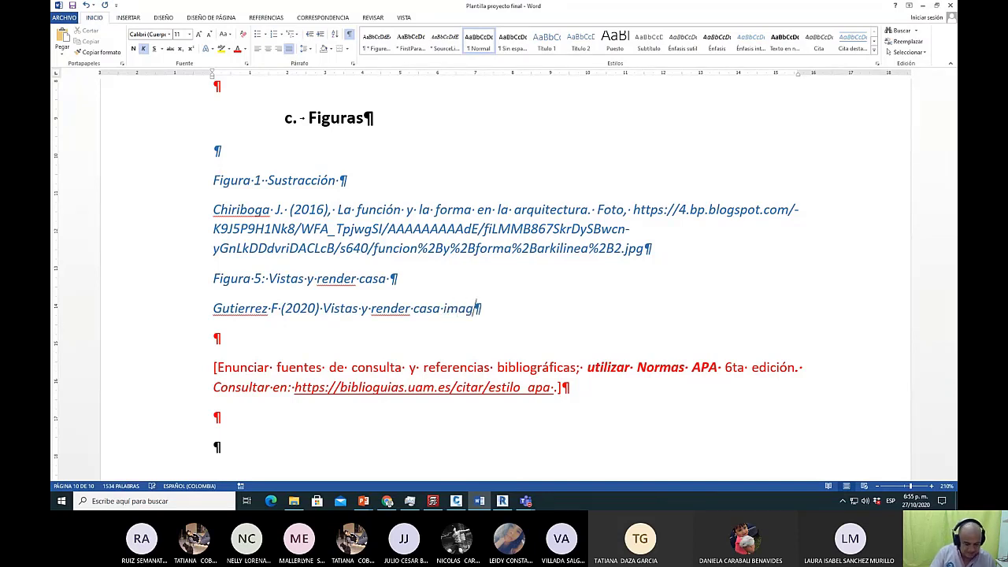
pyautogui.press('Left')
pyautogui.press('Left')
pyautogui.press('Left')
pyautogui.press('Left')
pyautogui.press('Left')
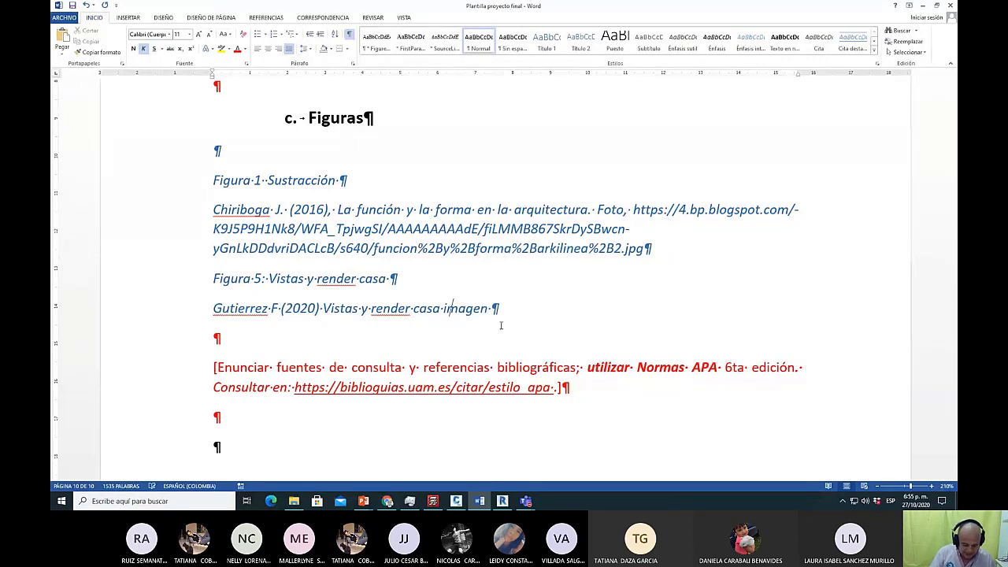
pyautogui.press('Left')
pyautogui.press('Left')
pyautogui.press('Left')
pyautogui.write(',')
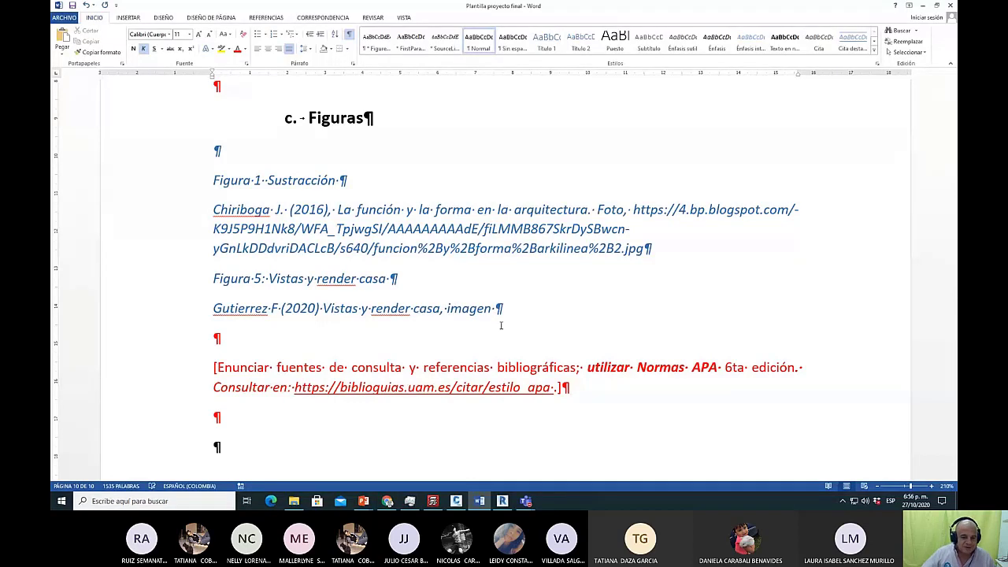
# End the Figura 5 source line with 'Fuente propia', checking the Figura 1 source for reference.
pyautogui.moveTo(635, 210); pyautogui.dragTo(700, 223)
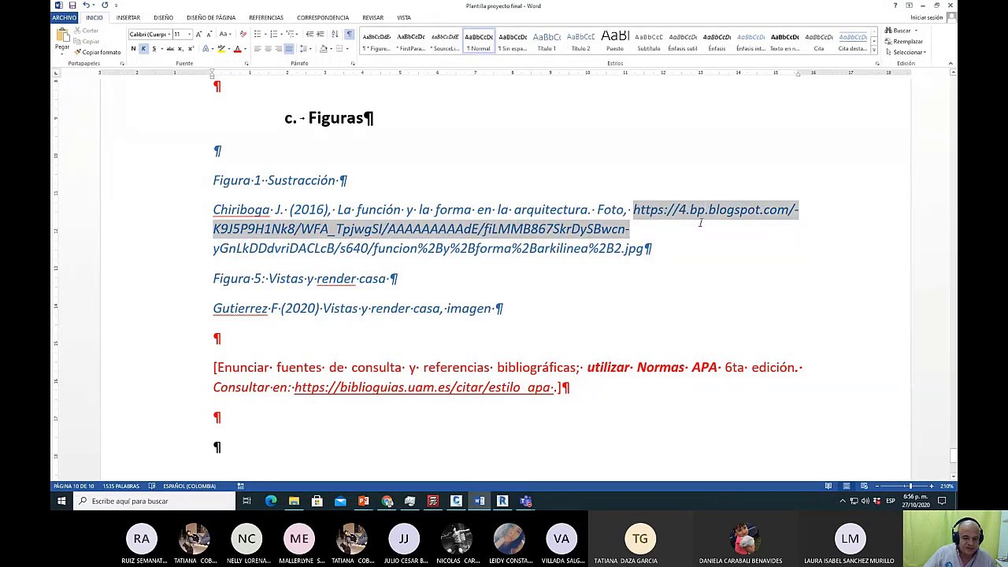
pyautogui.click(506, 309)
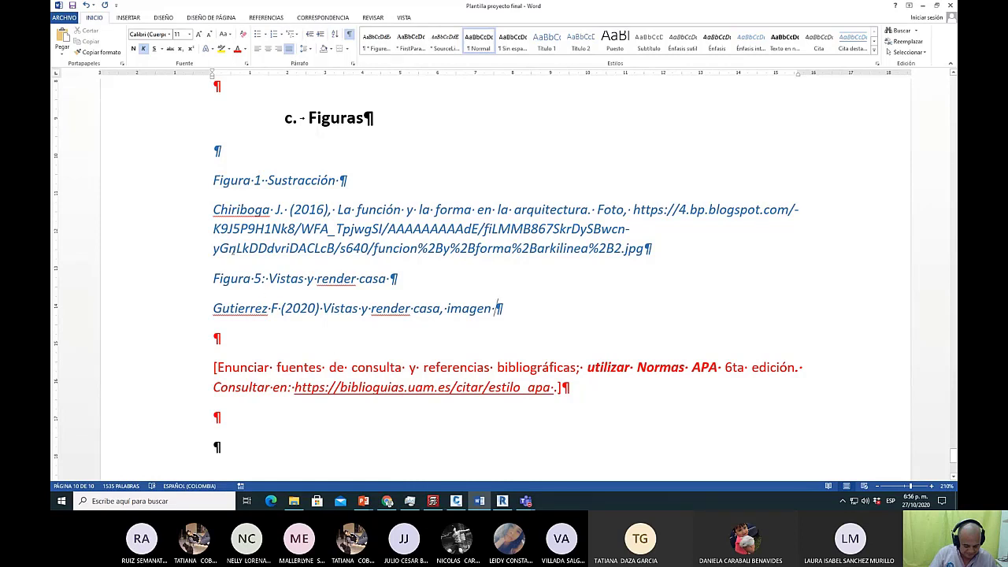
pyautogui.moveTo(634, 210); pyautogui.dragTo(711, 245)
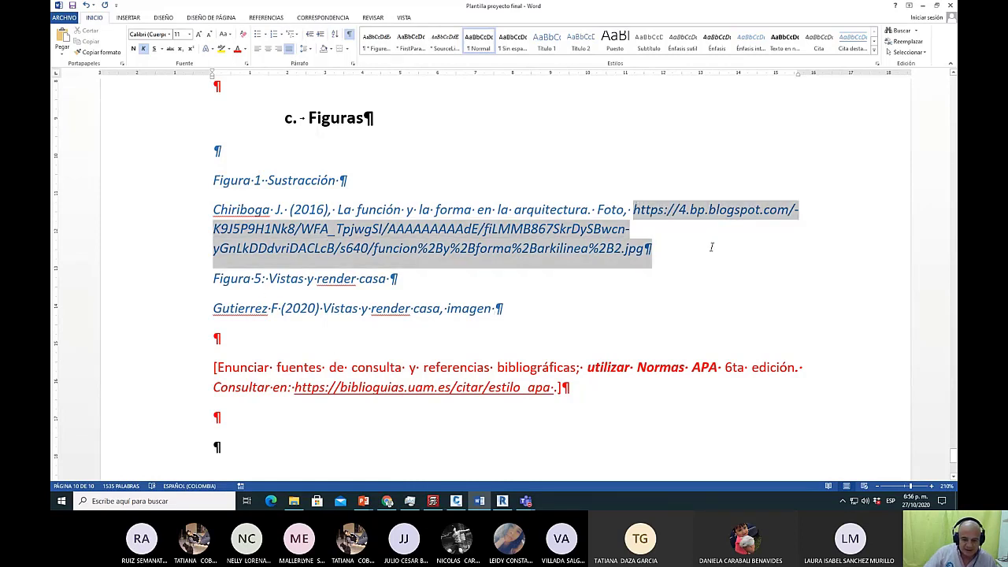
pyautogui.click(522, 319)
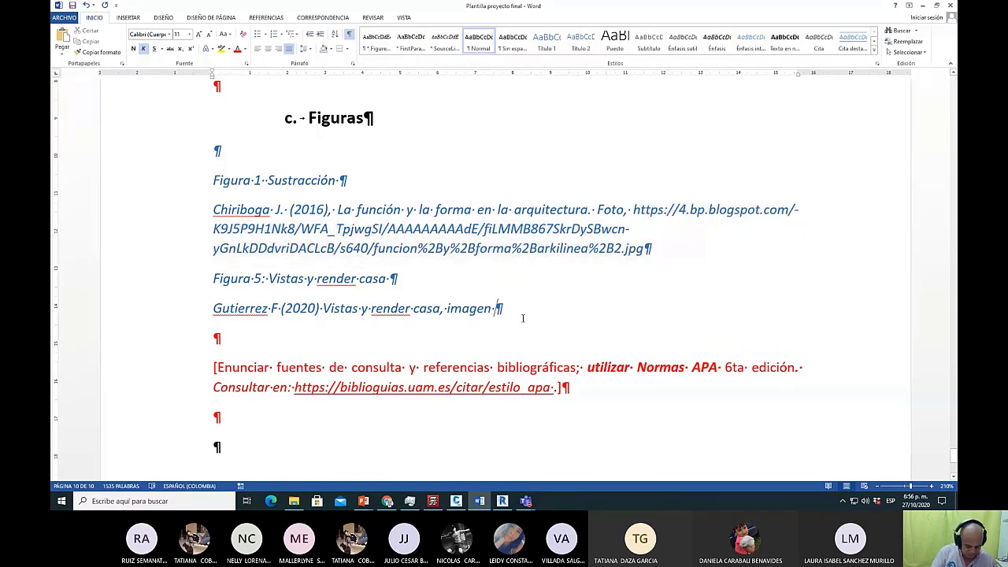
pyautogui.write('Fuente ')
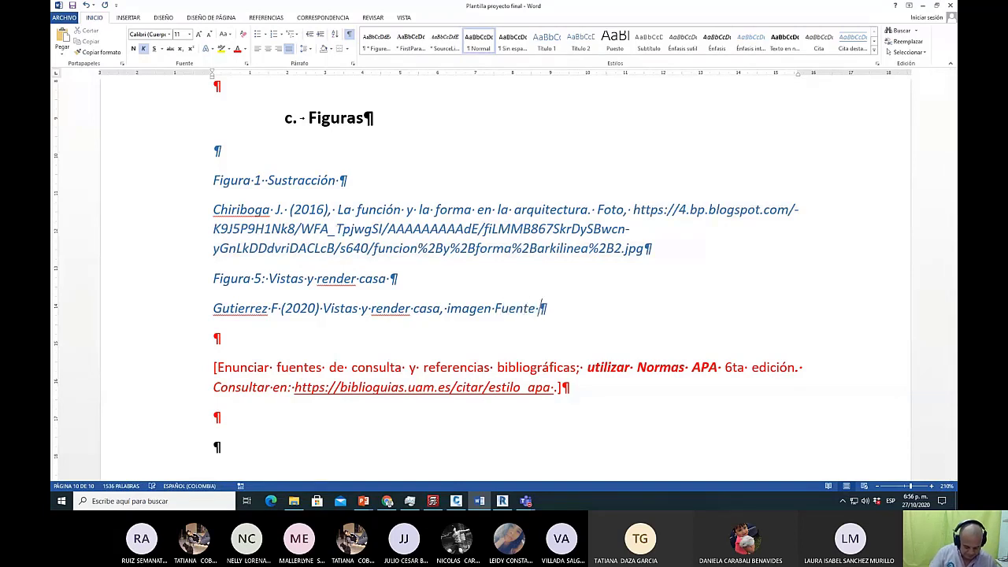
pyautogui.write('propia')
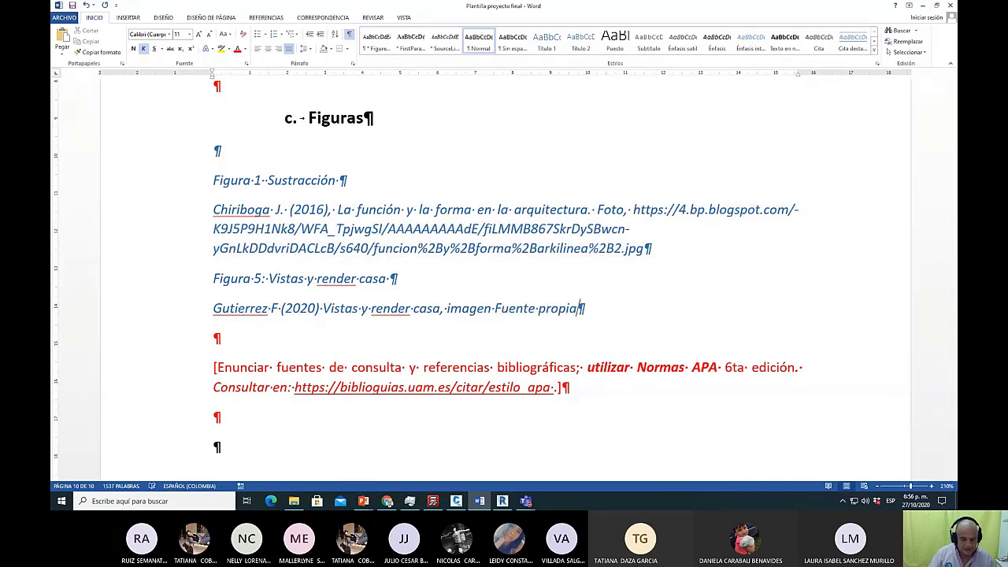
# Insert a blank line before the Figura 5 entry and capitalise 'Render'.
pyautogui.click(213, 281)
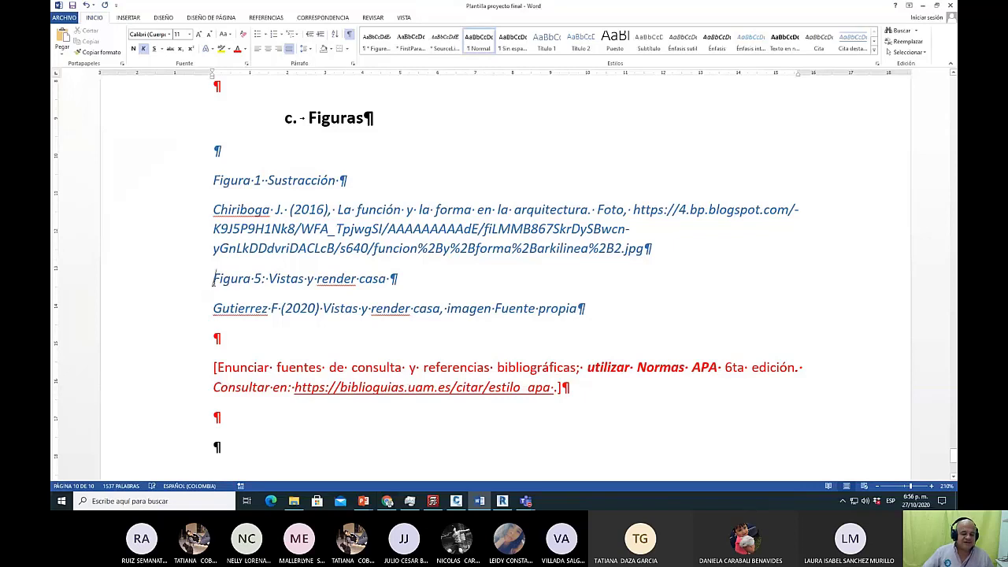
pyautogui.press('Return')
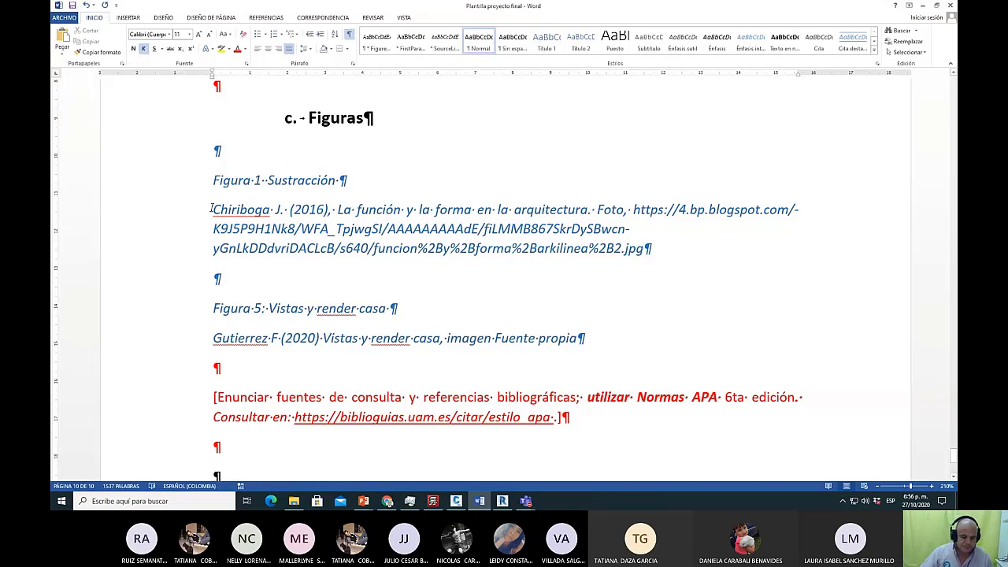
pyautogui.click(376, 339)
pyautogui.press('BackSpace')
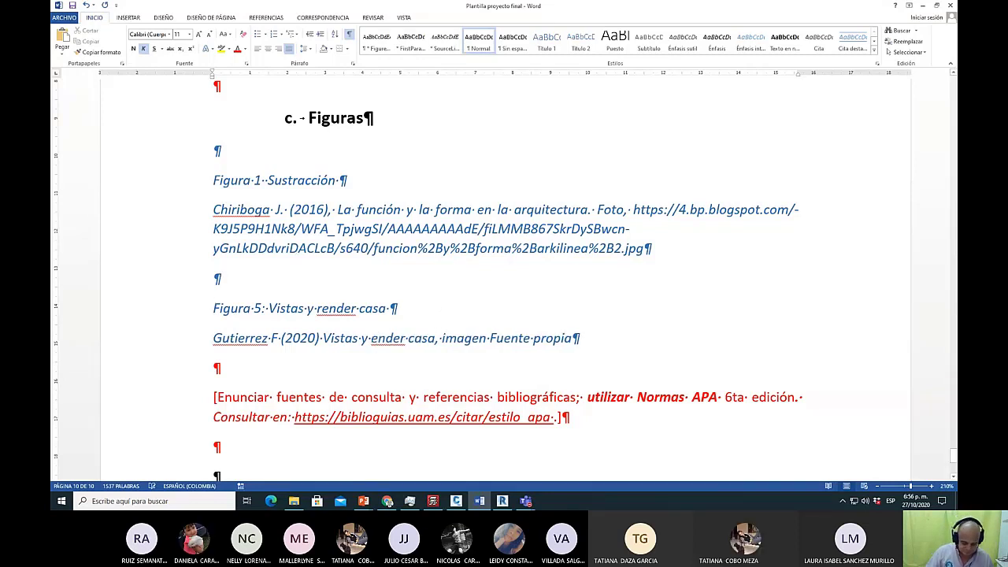
pyautogui.write('R')
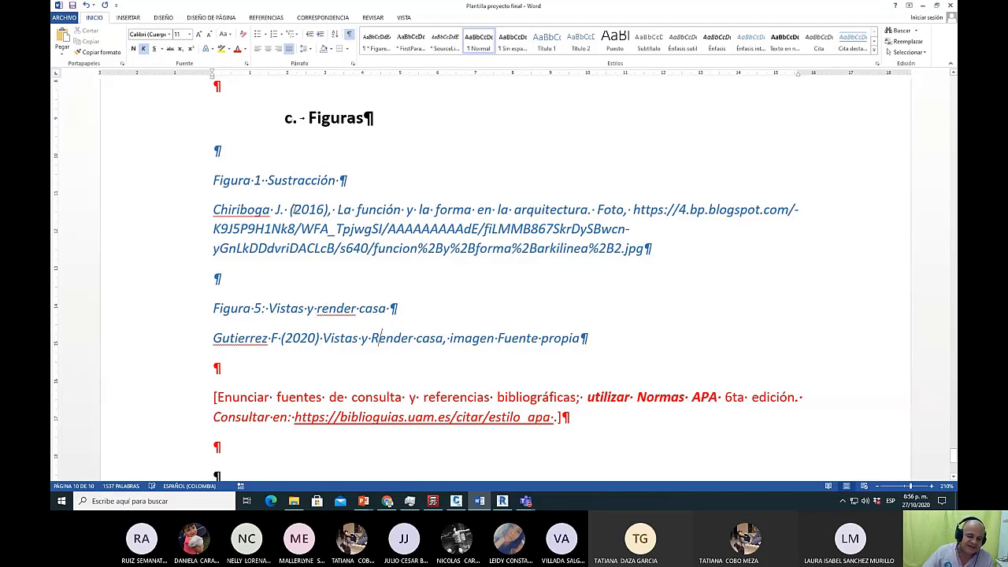
pyautogui.scroll(6, 293, 209)
pyautogui.moveTo(260, 264); pyautogui.dragTo(354, 266)
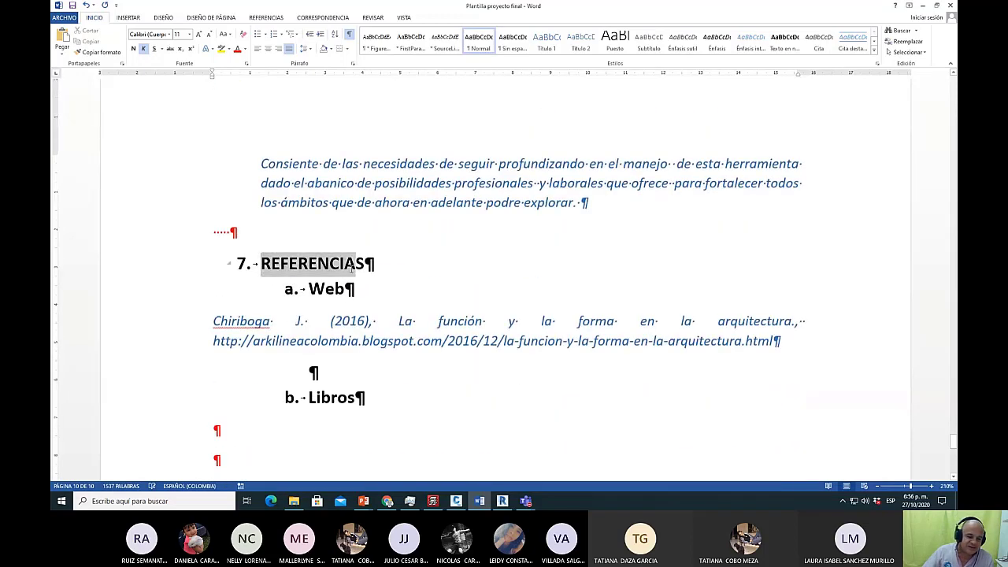
pyautogui.scroll(-2, 352, 268)
pyautogui.scroll(5, 359, 315)
pyautogui.scroll(-4, 367, 364)
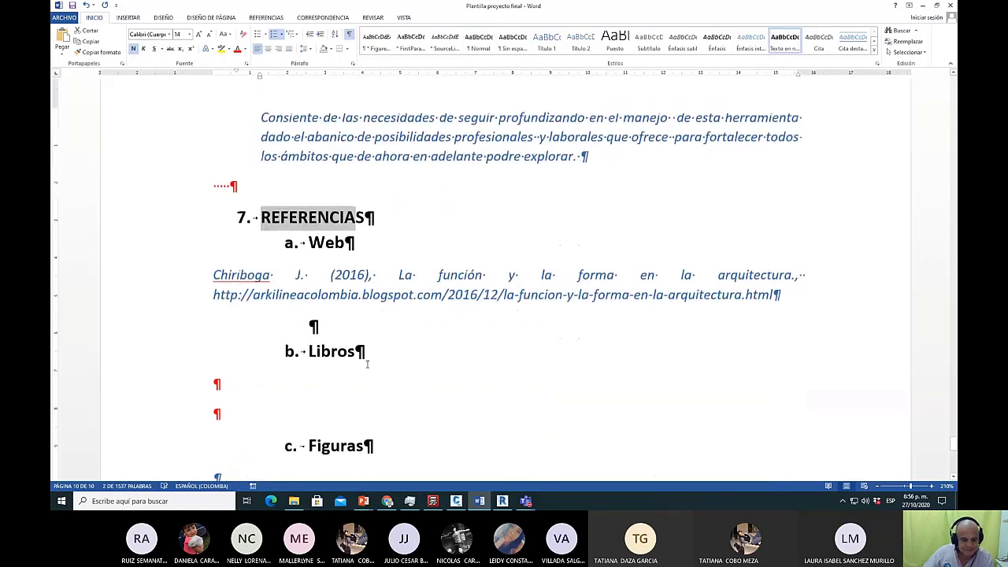
pyautogui.scroll(15, 367, 364)
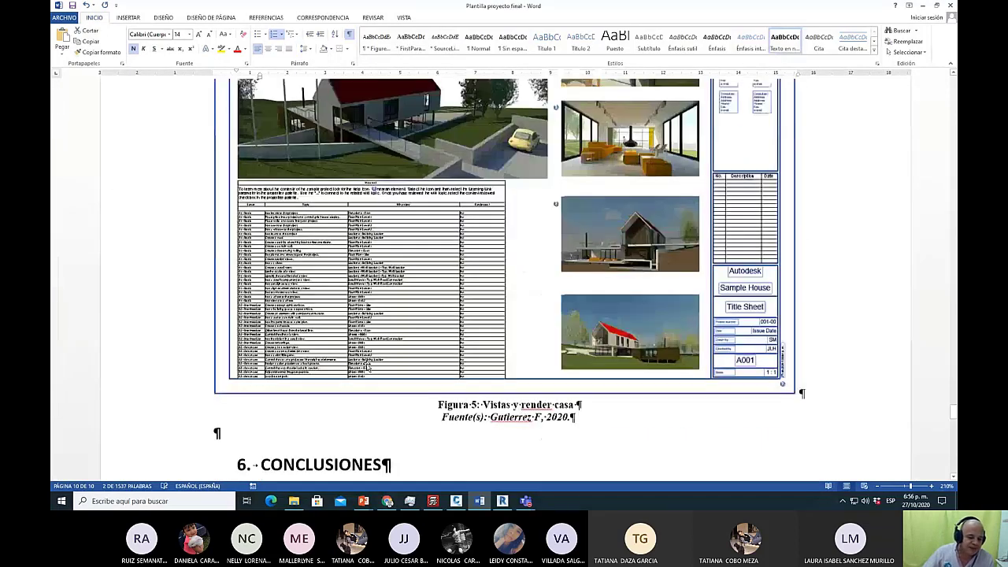
pyautogui.scroll(-3, 367, 364)
pyautogui.click(570, 279)
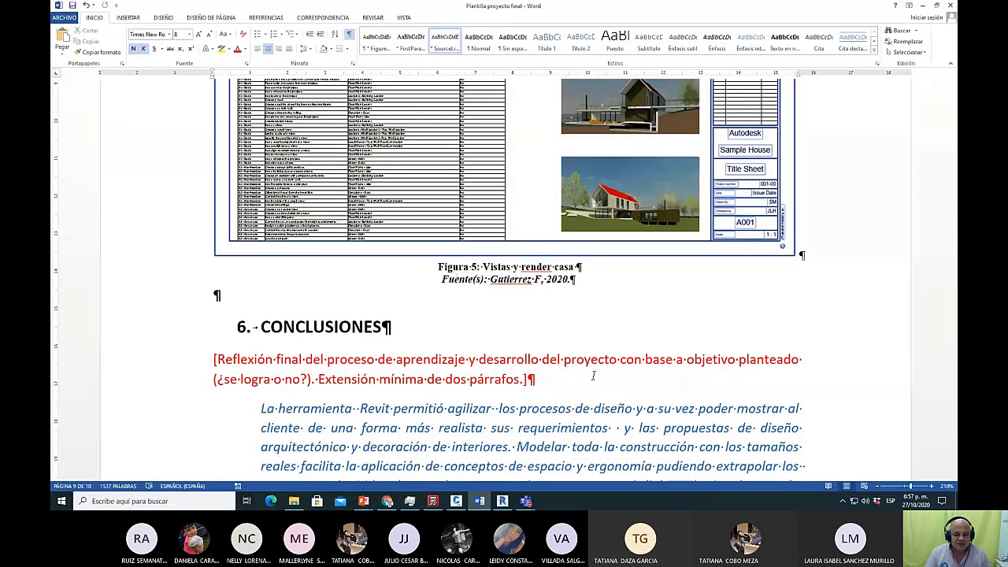
pyautogui.scroll(5, 504, 236)
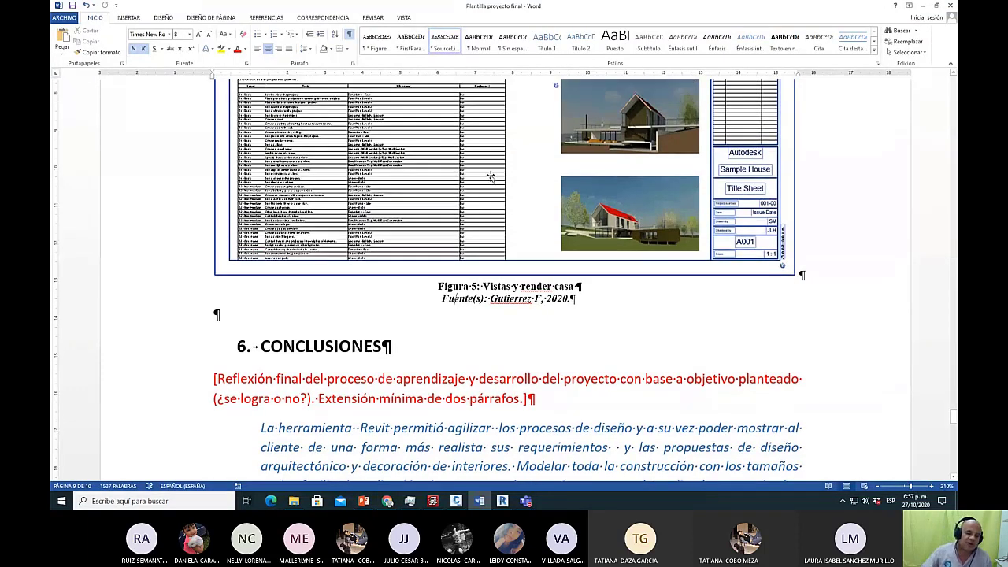
pyautogui.scroll(2, 501, 235)
pyautogui.keyDown('ctrl'); pyautogui.scroll(-2, 478, 247); pyautogui.keyUp('ctrl')
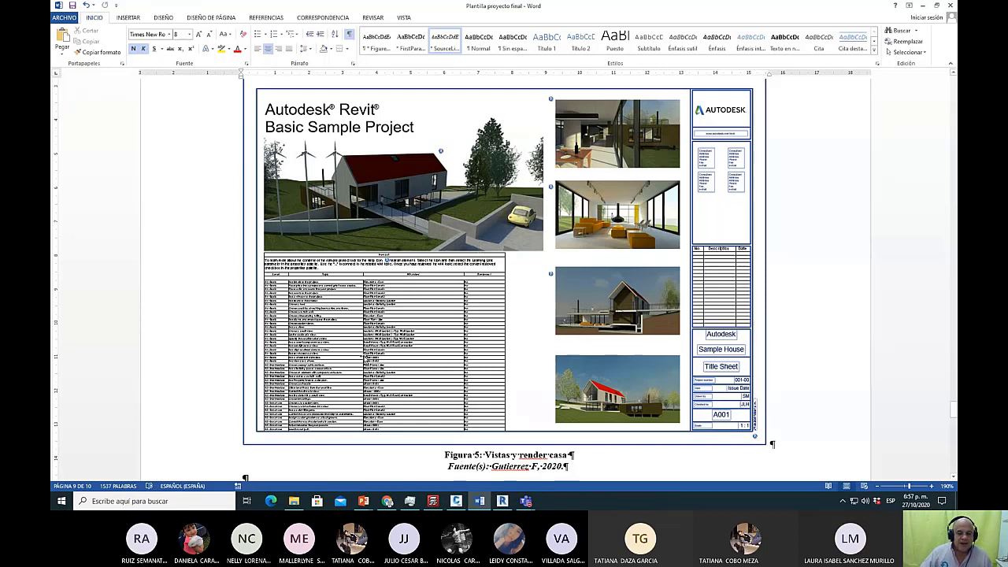
pyautogui.scroll(-5, 565, 277)
pyautogui.scroll(-15, 564, 277)
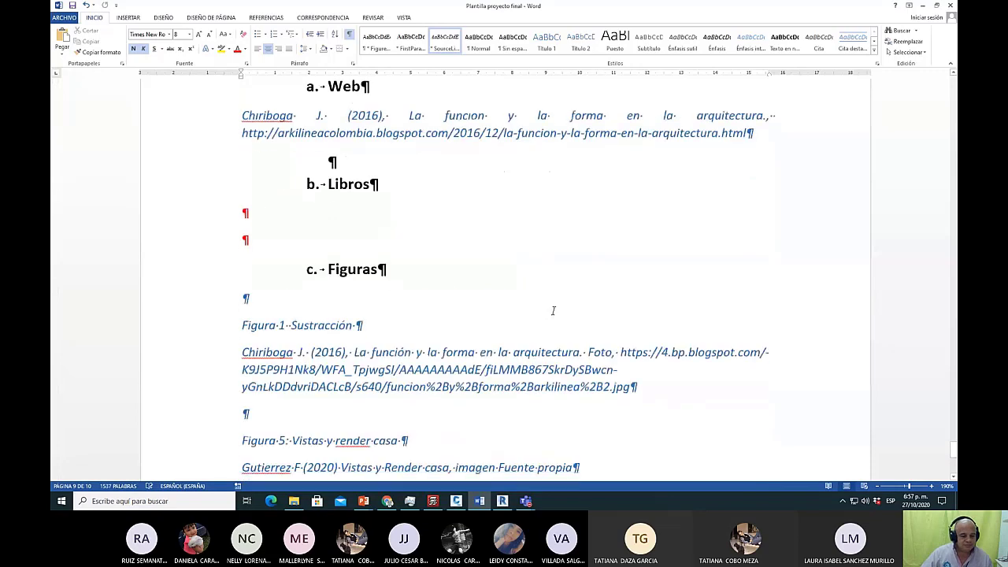
# Copy the REFERENCIAS heading and paste it into the document's last empty paragraph.
pyautogui.scroll(3, 437, 330)
pyautogui.scroll(3, 433, 323)
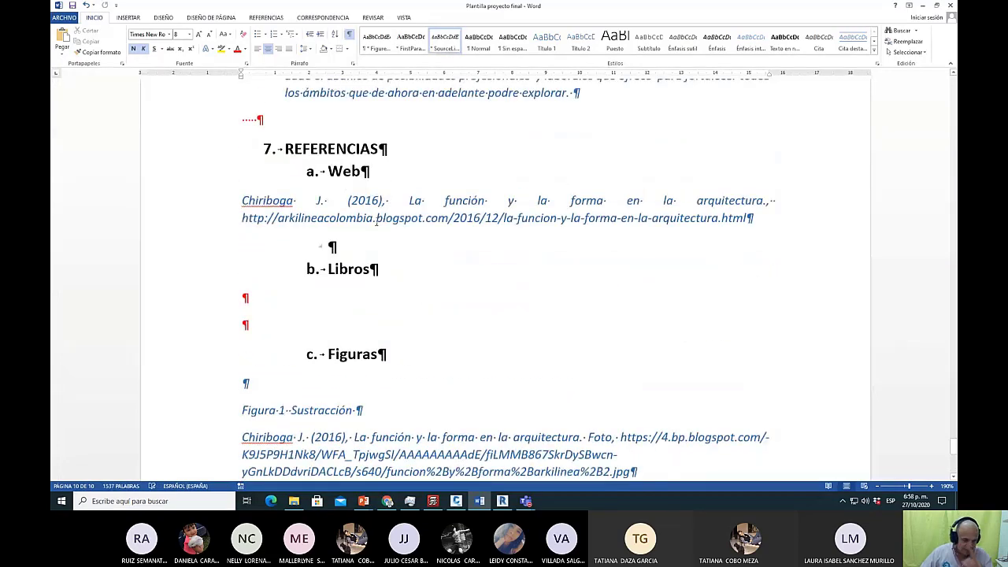
pyautogui.moveTo(283, 150); pyautogui.dragTo(383, 157)
pyautogui.hotkey('ctrl', 'c')
pyautogui.scroll(-6, 389, 197)
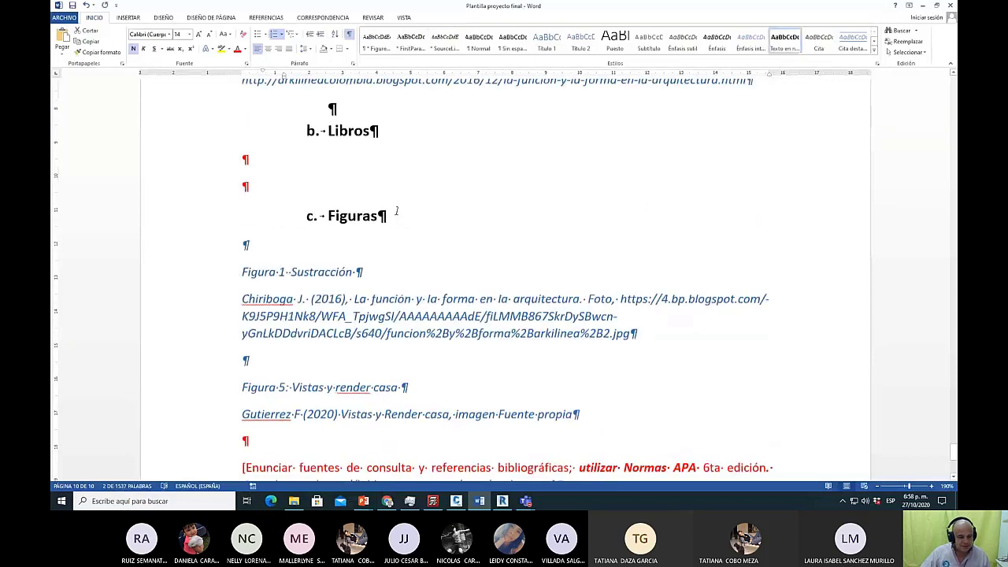
pyautogui.click(274, 340)
pyautogui.hotkey('ctrl', 'v')
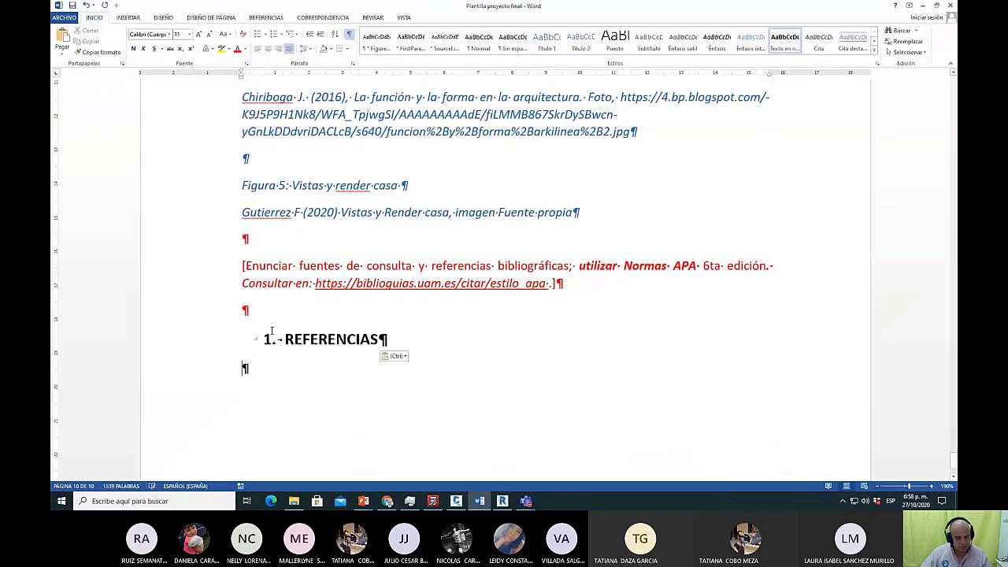
# Retype the pasted heading as 'Anexos' and add 'Anexo 1 Encuesta' beneath it.
pyautogui.write('anexo')
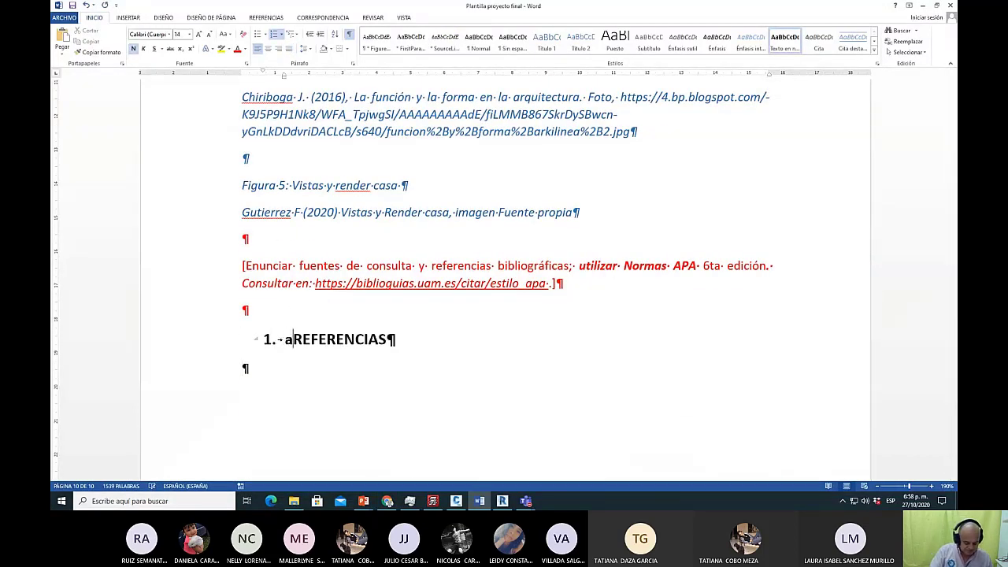
pyautogui.write('s')
pyautogui.press('Return')
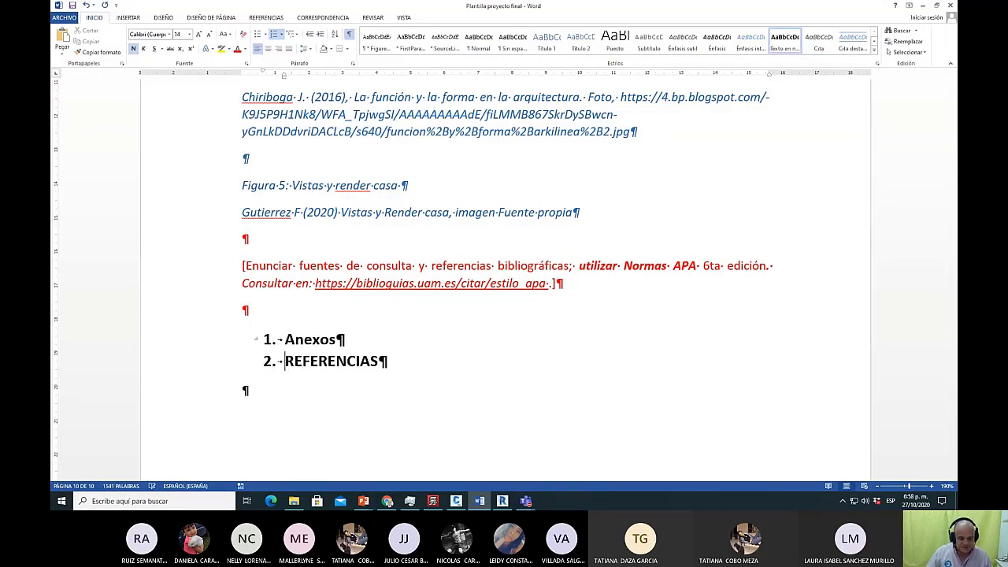
pyautogui.press('Delete')
pyautogui.press('Delete')
pyautogui.press('Delete')
pyautogui.press('Delete')
pyautogui.press('Delete')
pyautogui.press('Delete')
pyautogui.press('Delete')
pyautogui.press('Delete')
pyautogui.press('Delete')
pyautogui.press('Delete')
pyautogui.press('Delete')
pyautogui.press('Delete')
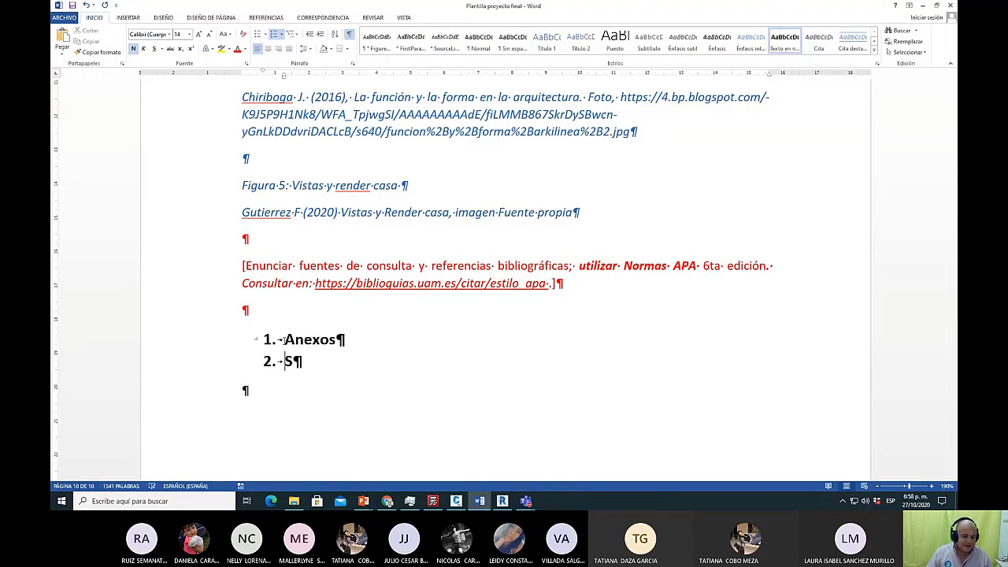
pyautogui.write('e')
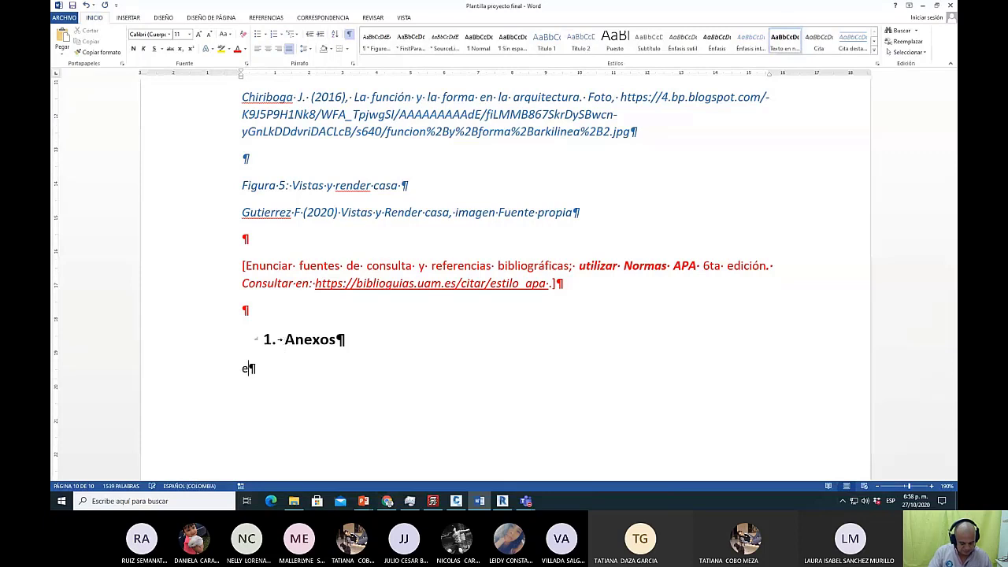
pyautogui.write('ncuesta')
pyautogui.press('Return')
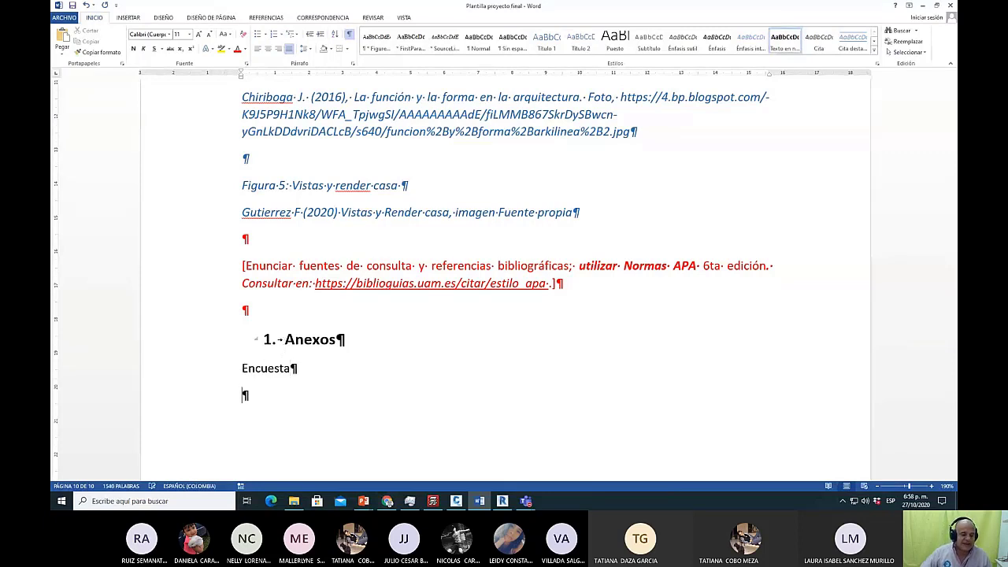
pyautogui.click(242, 368)
pyautogui.write('A')
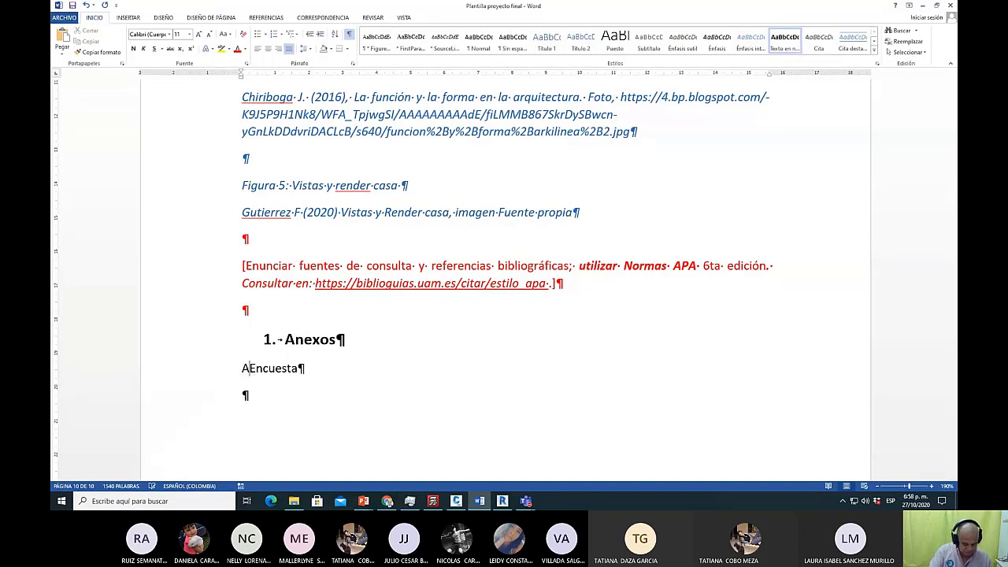
pyautogui.write('nexo 1')
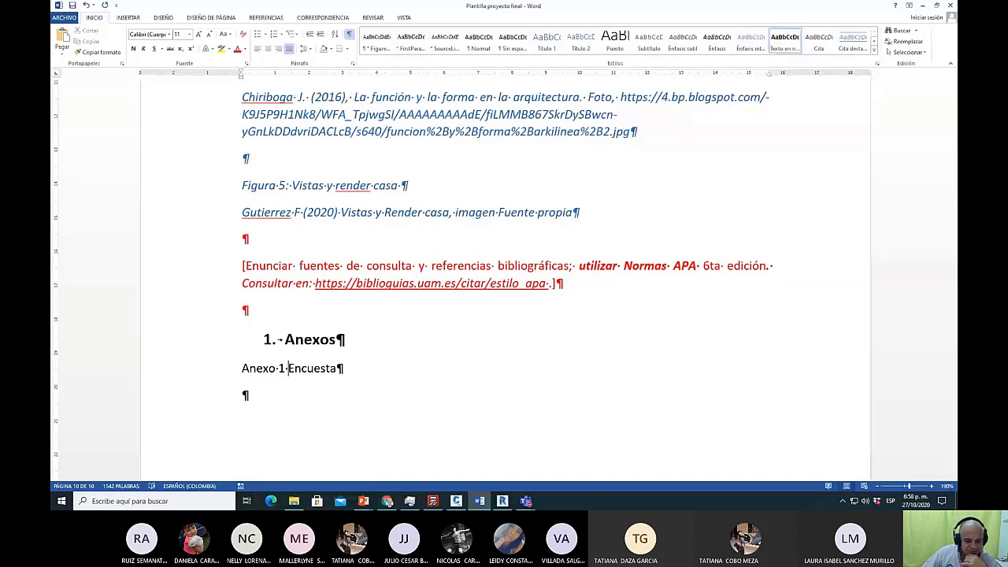
pyautogui.hotkey('shift', 'F5')
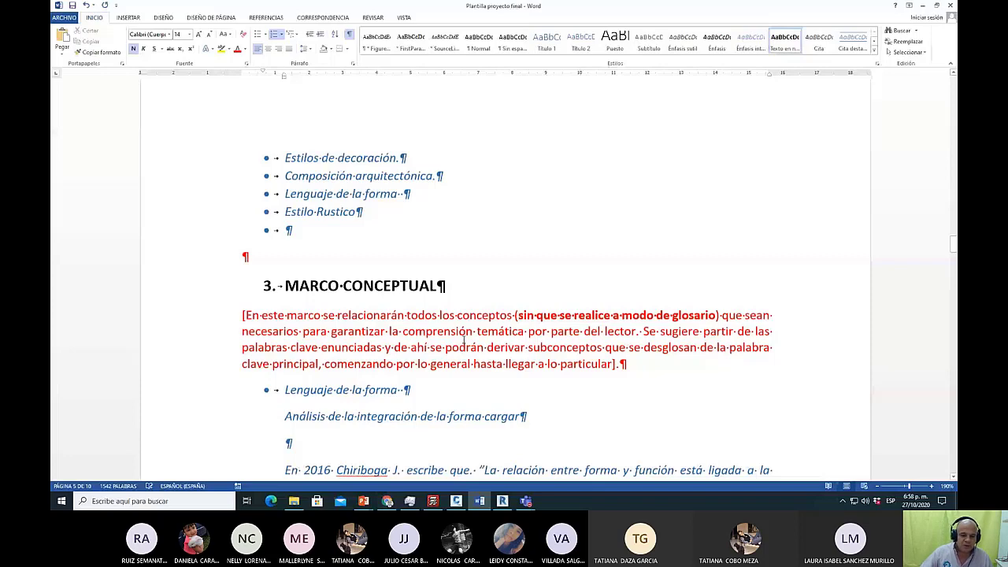
pyautogui.scroll(15, 464, 335)
pyautogui.click(403, 239)
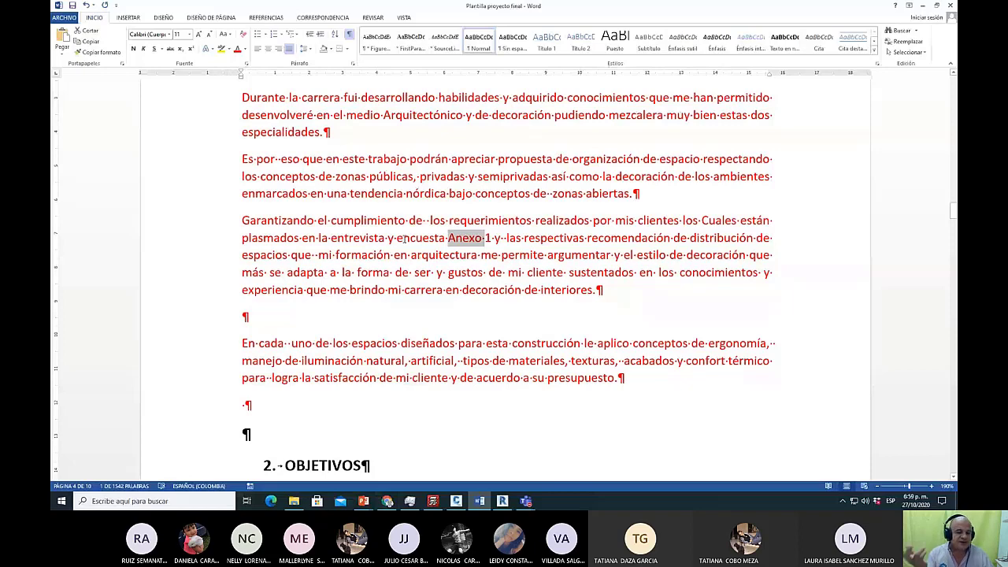
pyautogui.scroll(-3, 403, 237)
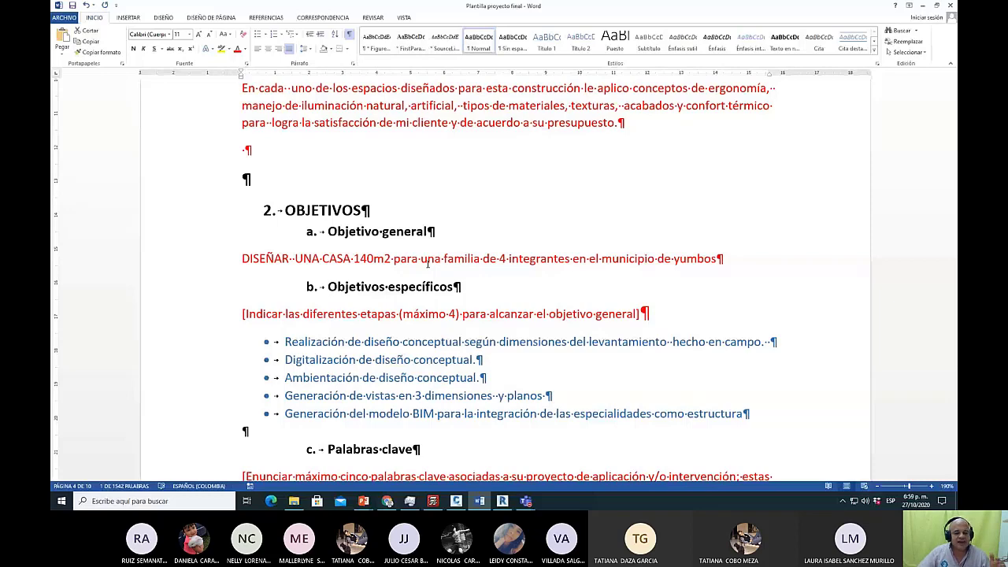
pyautogui.scroll(3, 461, 280)
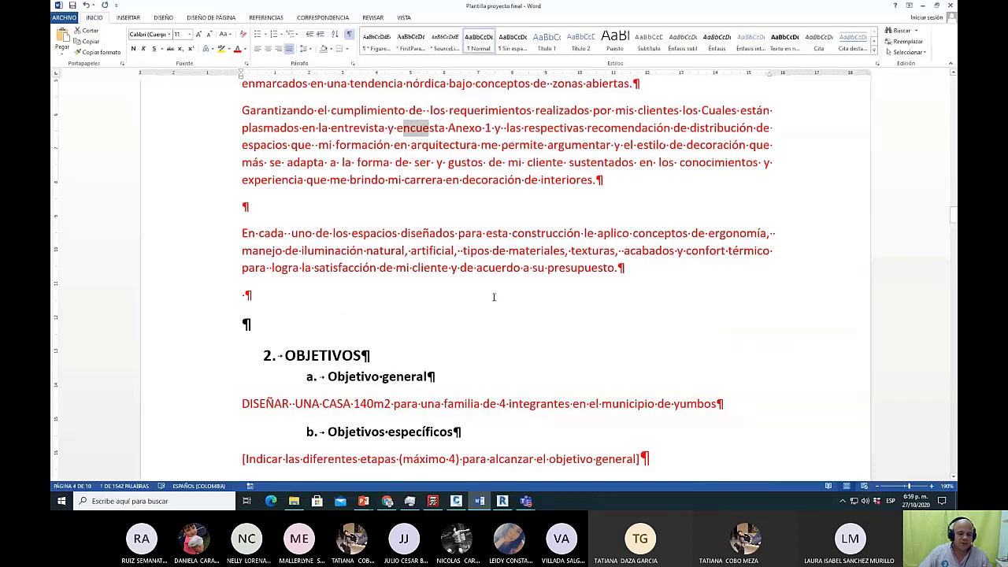
pyautogui.scroll(-2, 503, 260)
pyautogui.scroll(-3, 519, 227)
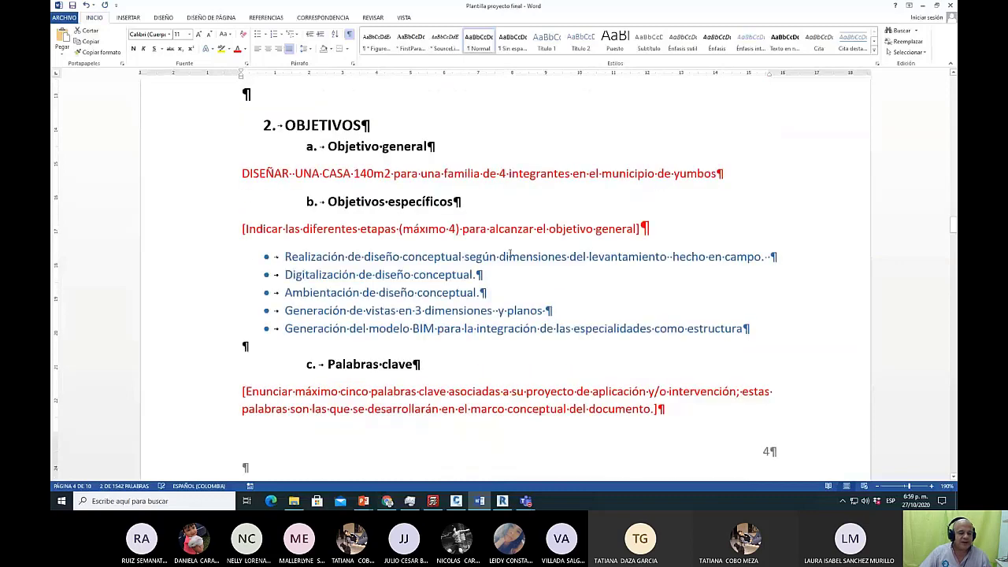
pyautogui.click(256, 349)
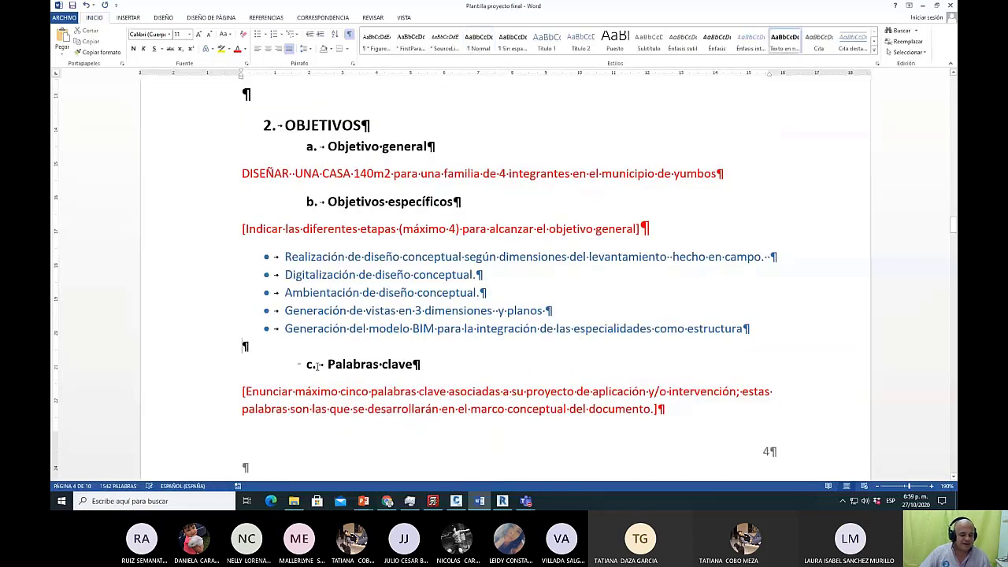
pyautogui.scroll(-3, 313, 365)
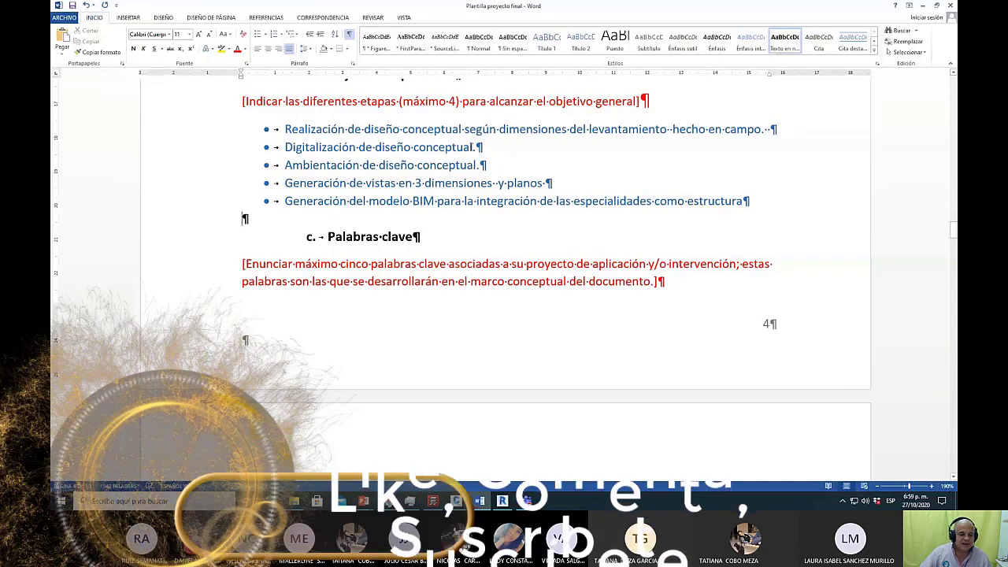
# Append 'Anexo 2' before the period of the 'Digitalización de diseño conceptual' bullet.
pyautogui.click(474, 146)
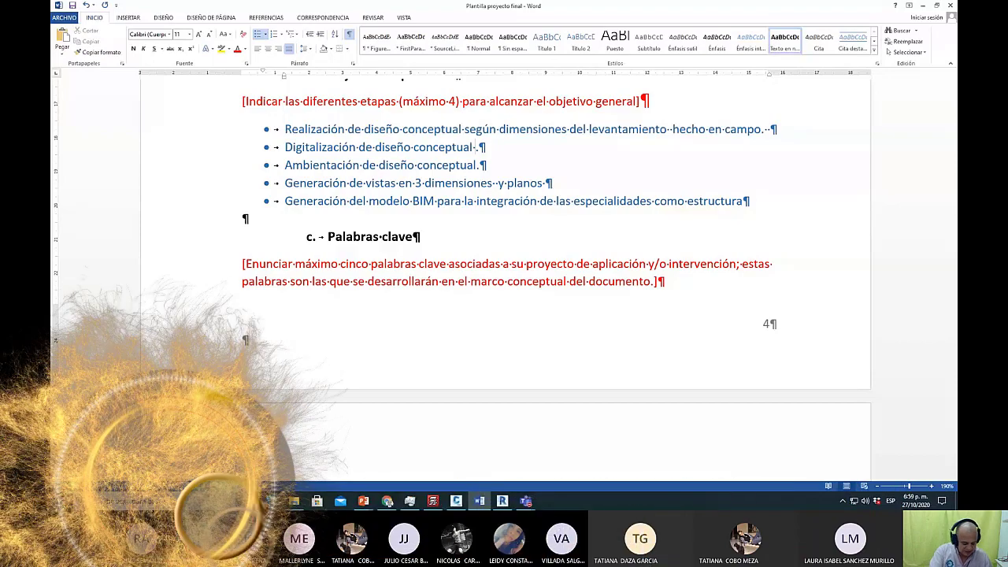
pyautogui.write('Anexo')
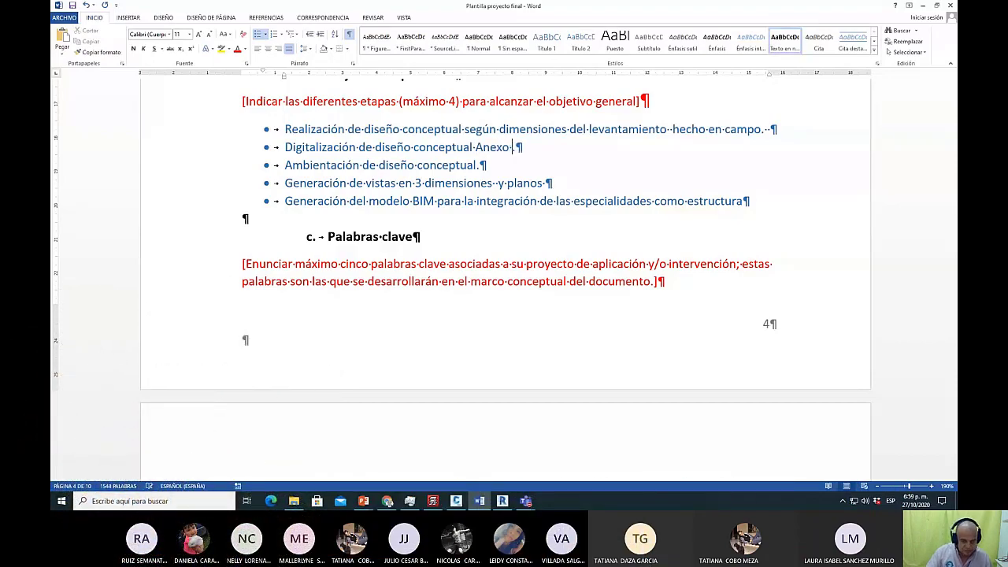
pyautogui.write(' 2')
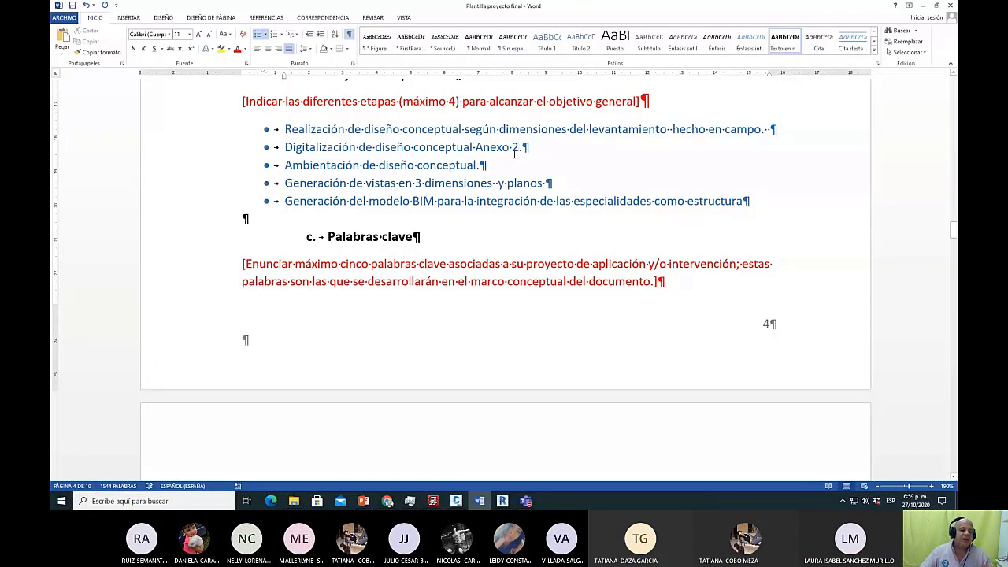
pyautogui.click(286, 147)
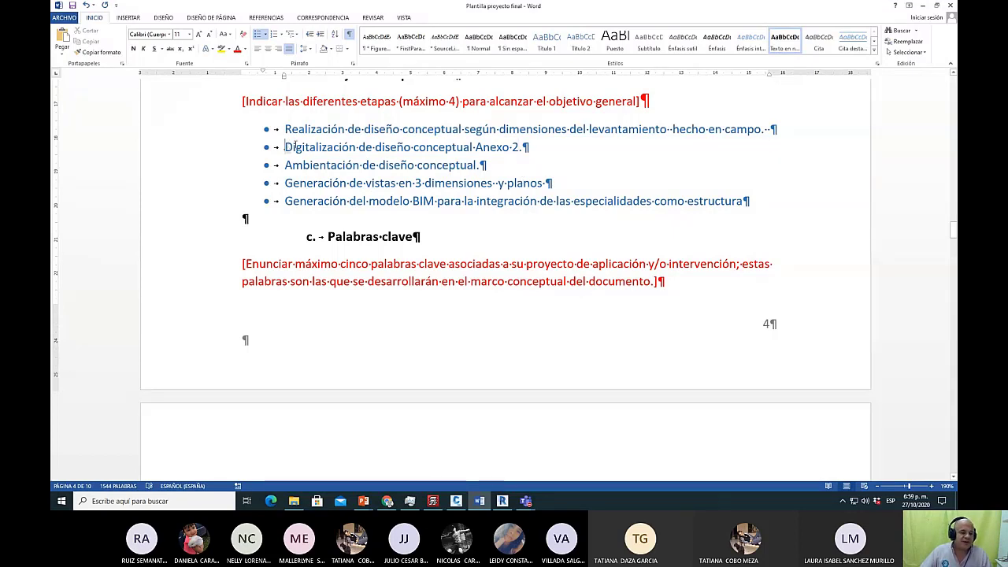
pyautogui.moveTo(286, 147); pyautogui.dragTo(475, 147)
pyautogui.click(492, 212)
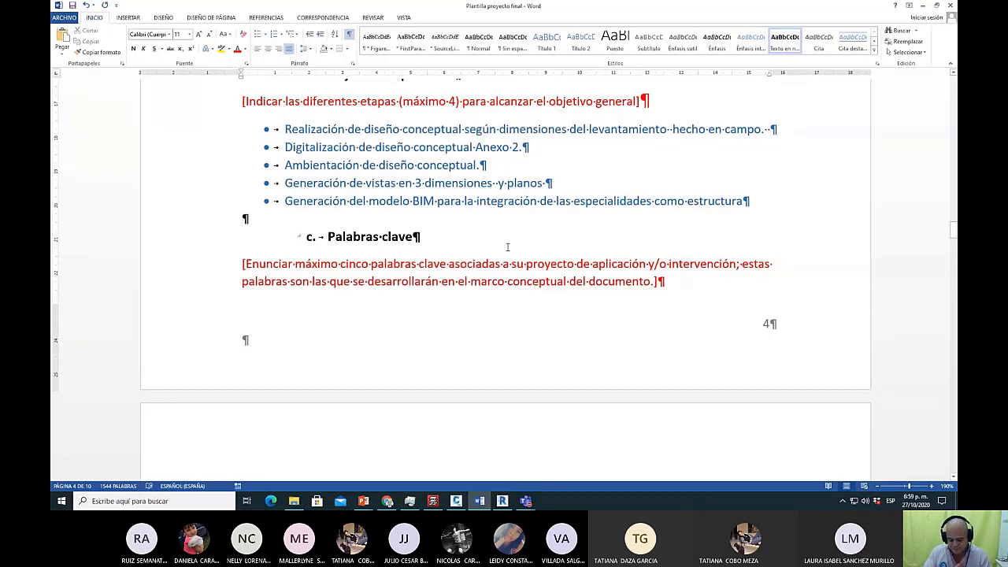
pyautogui.scroll(-5, 508, 247)
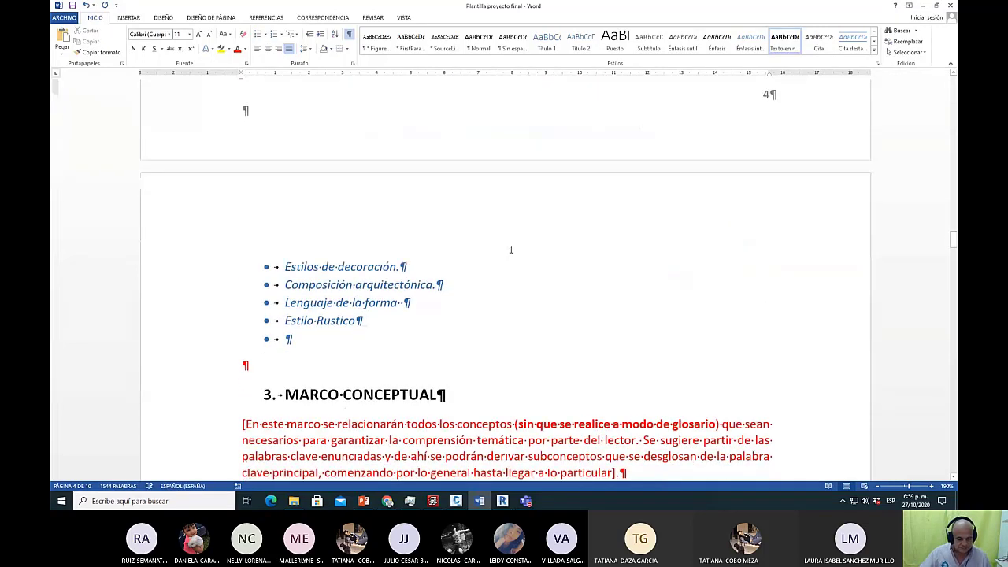
pyautogui.scroll(-4, 510, 249)
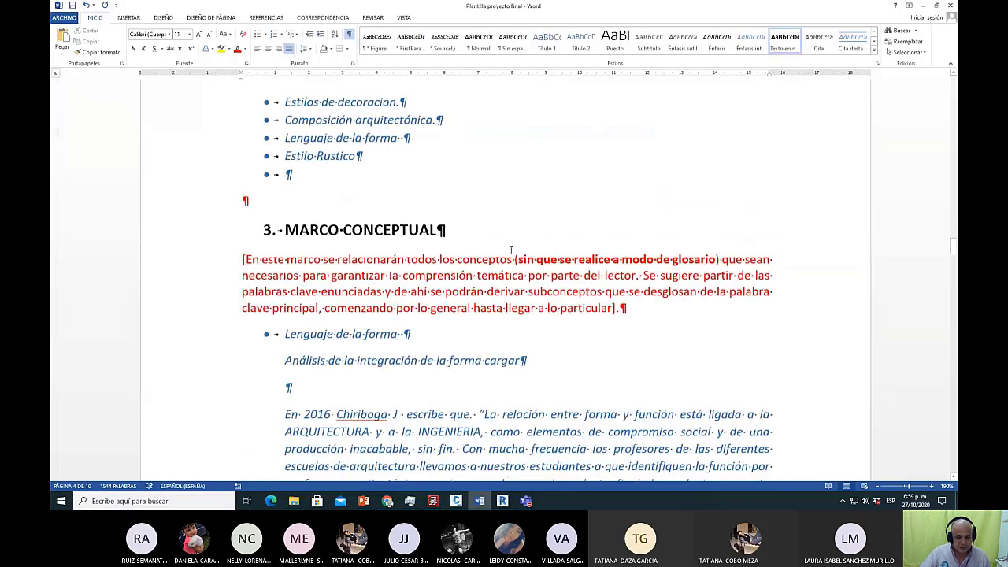
pyautogui.scroll(-10, 511, 249)
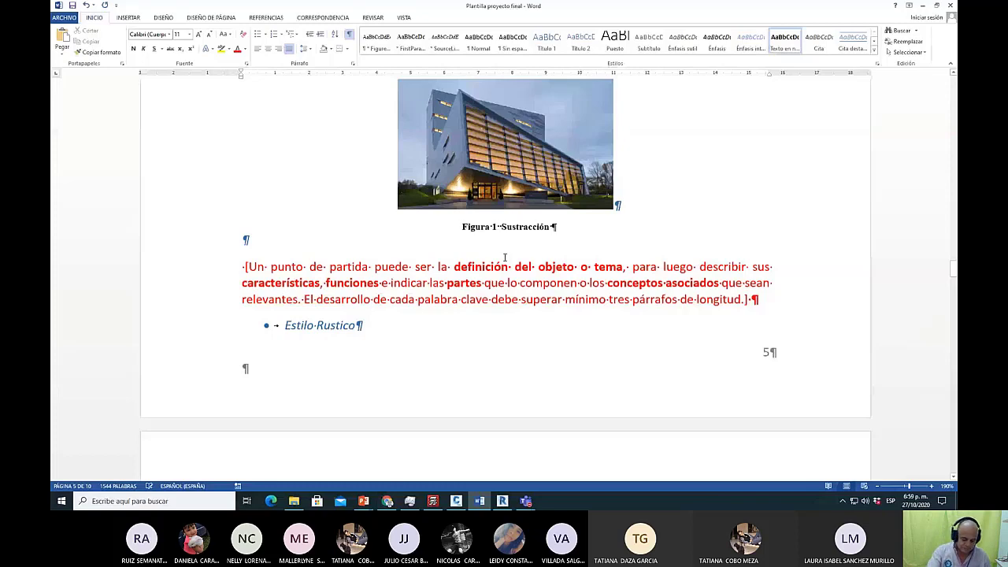
pyautogui.scroll(-9, 505, 257)
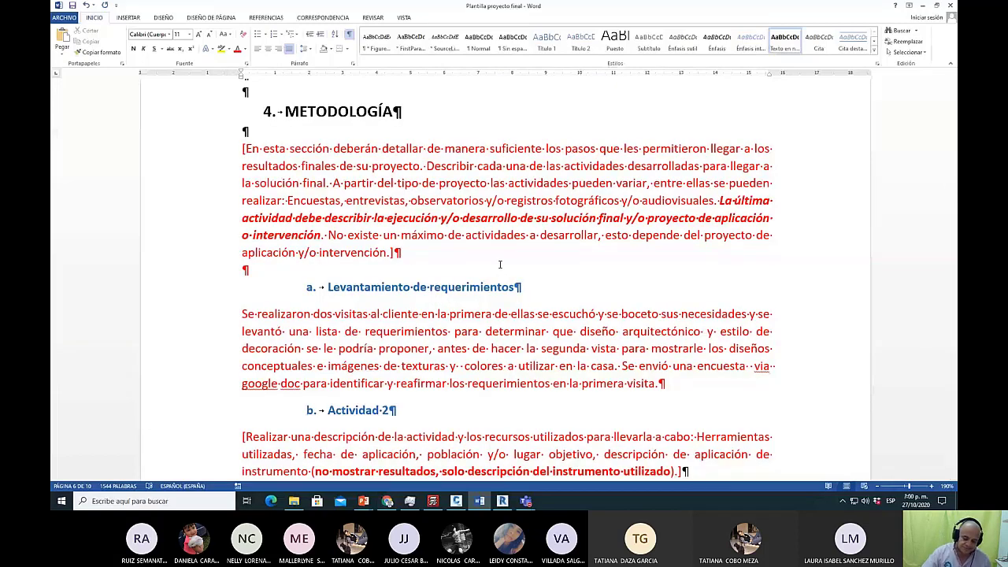
pyautogui.scroll(-3, 499, 265)
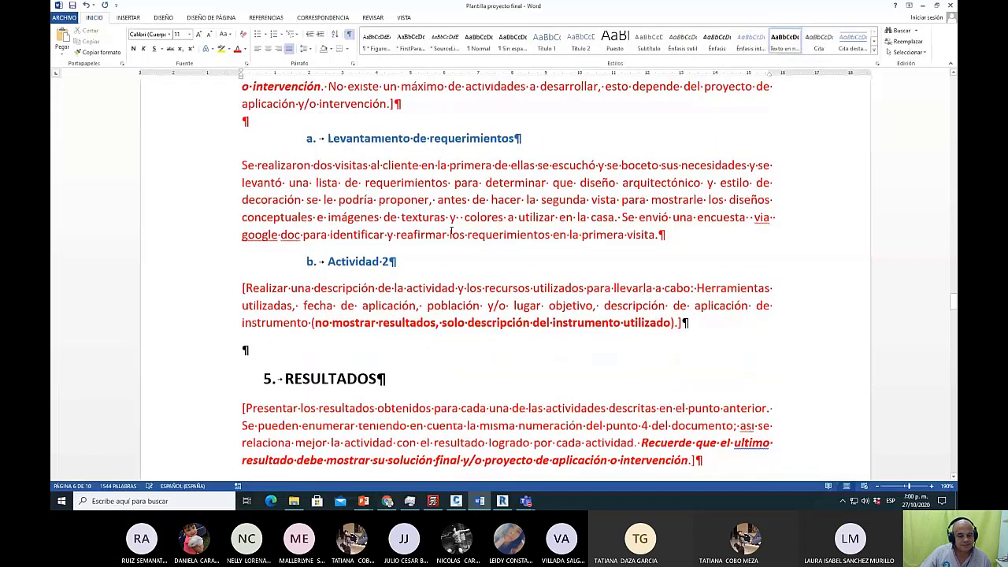
pyautogui.scroll(-15, 465, 252)
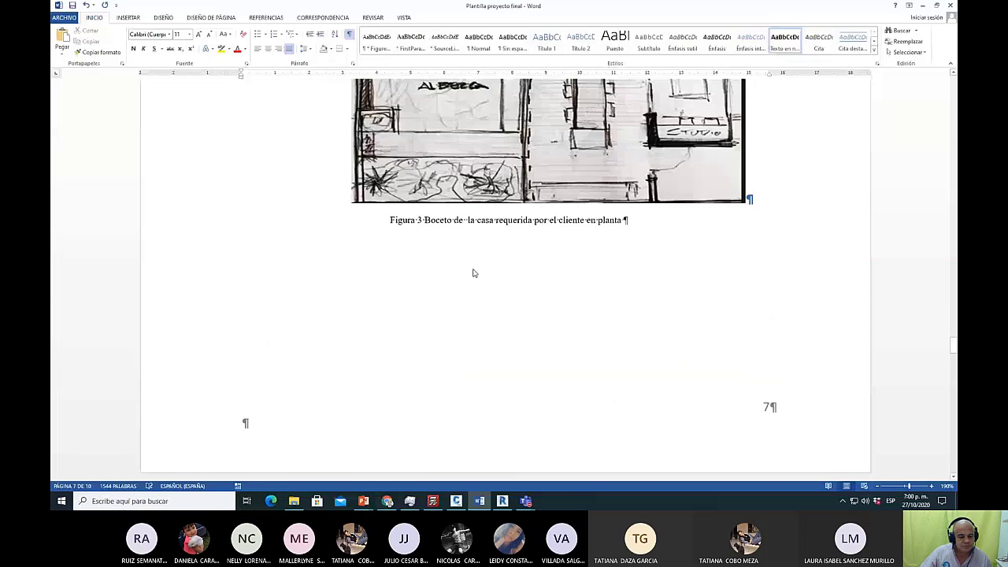
pyautogui.scroll(-10, 474, 273)
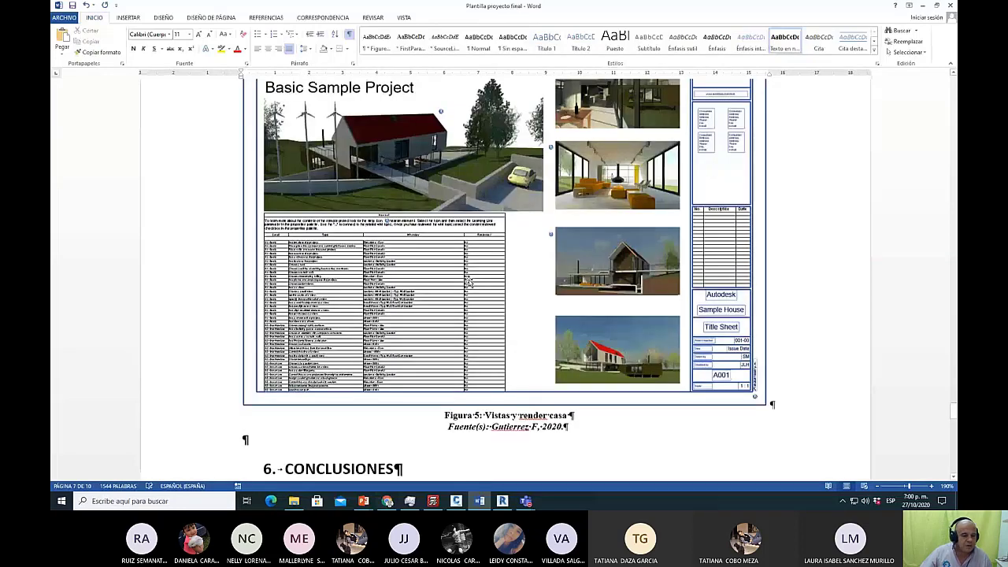
pyautogui.scroll(-3, 457, 301)
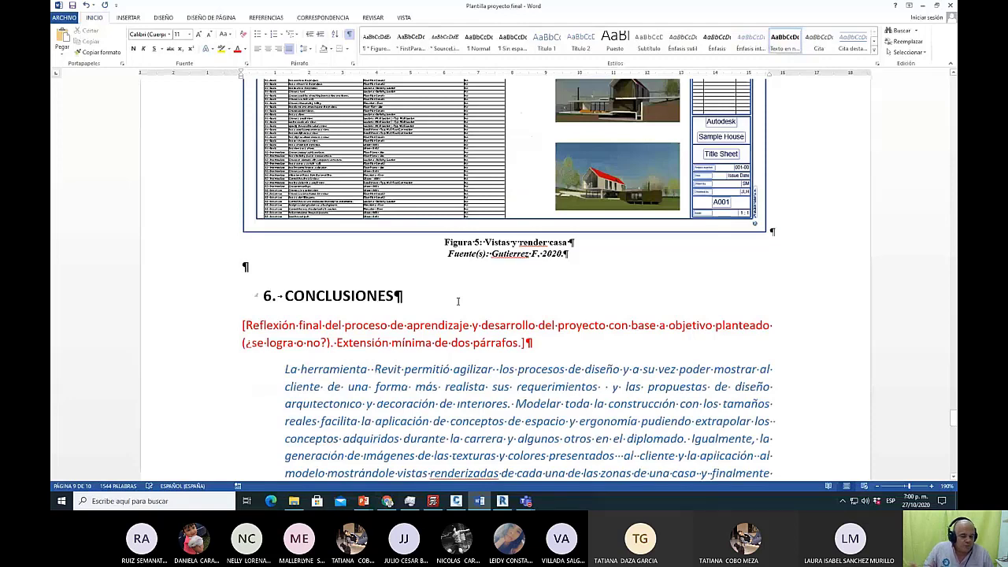
pyautogui.scroll(-2, 457, 300)
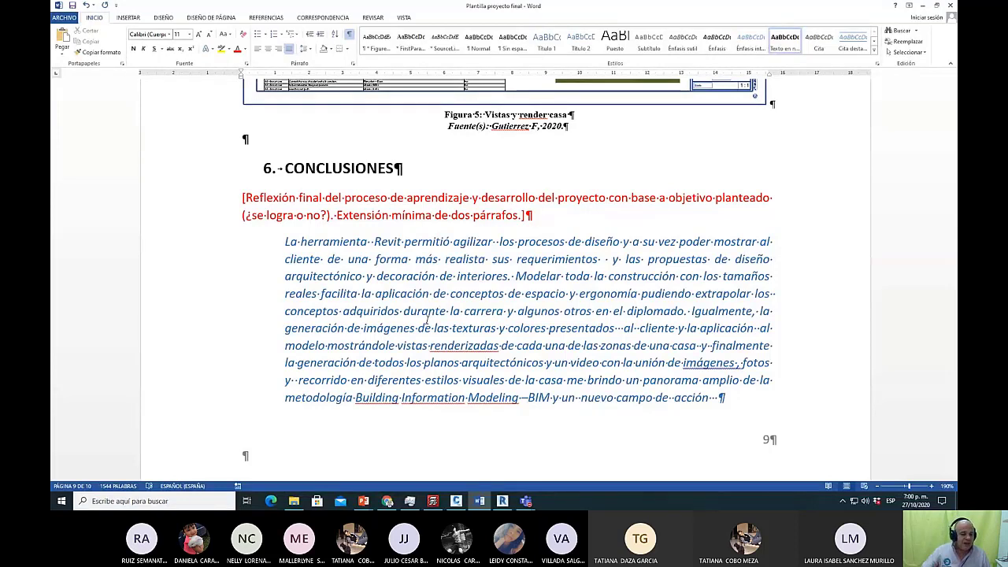
pyautogui.click(319, 345)
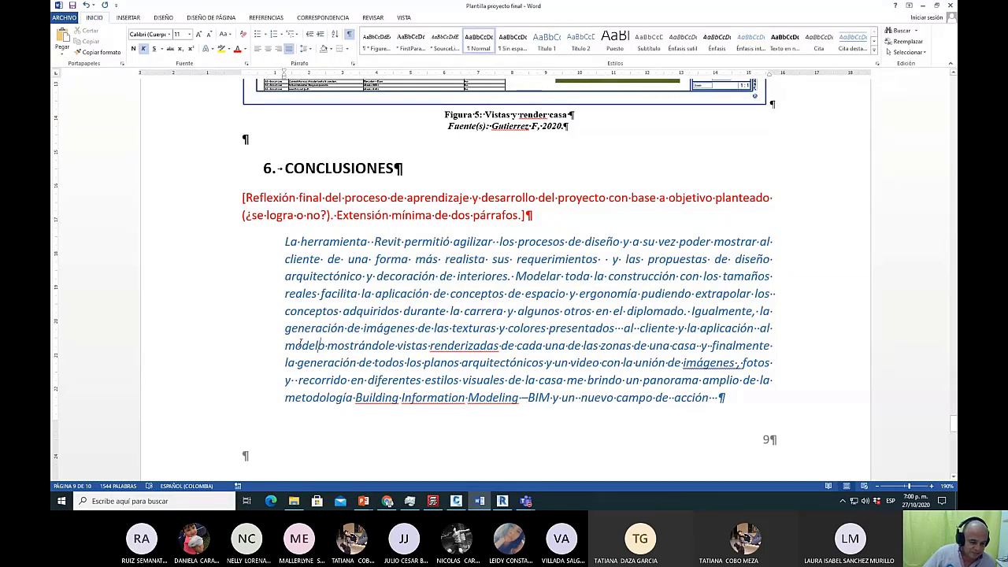
pyautogui.moveTo(331, 293); pyautogui.dragTo(339, 295)
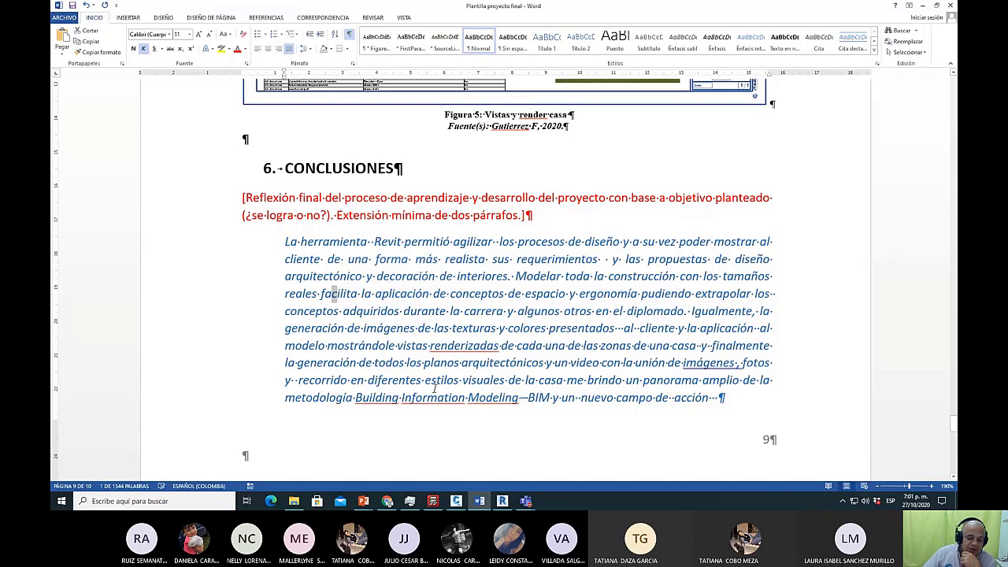
pyautogui.scroll(-3, 434, 394)
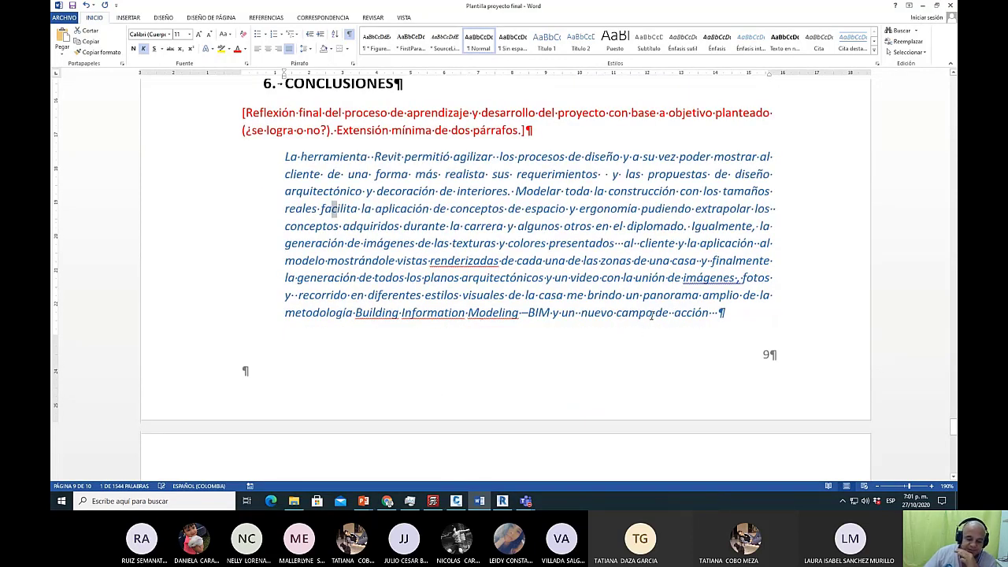
pyautogui.scroll(-1, 652, 317)
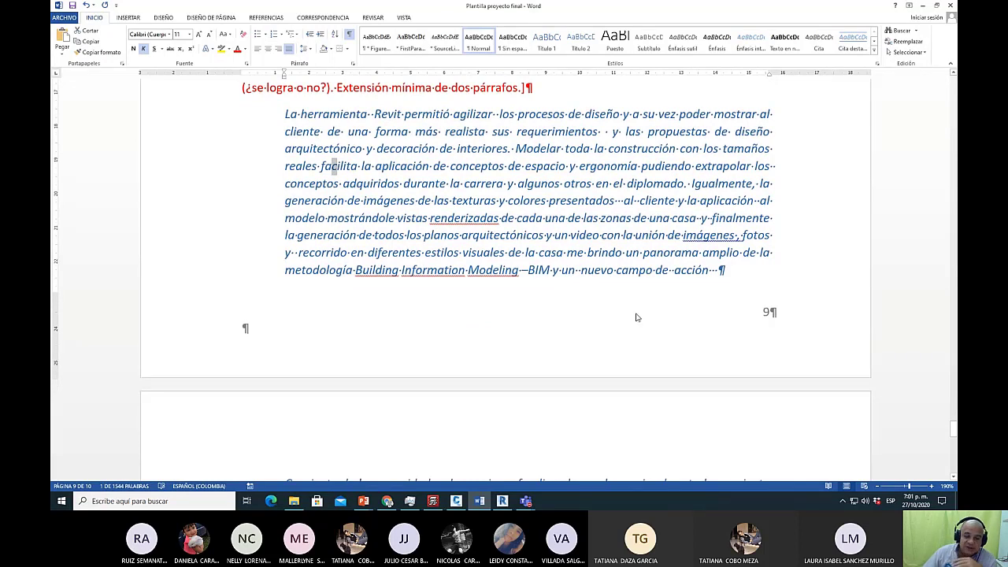
pyautogui.scroll(-4, 638, 317)
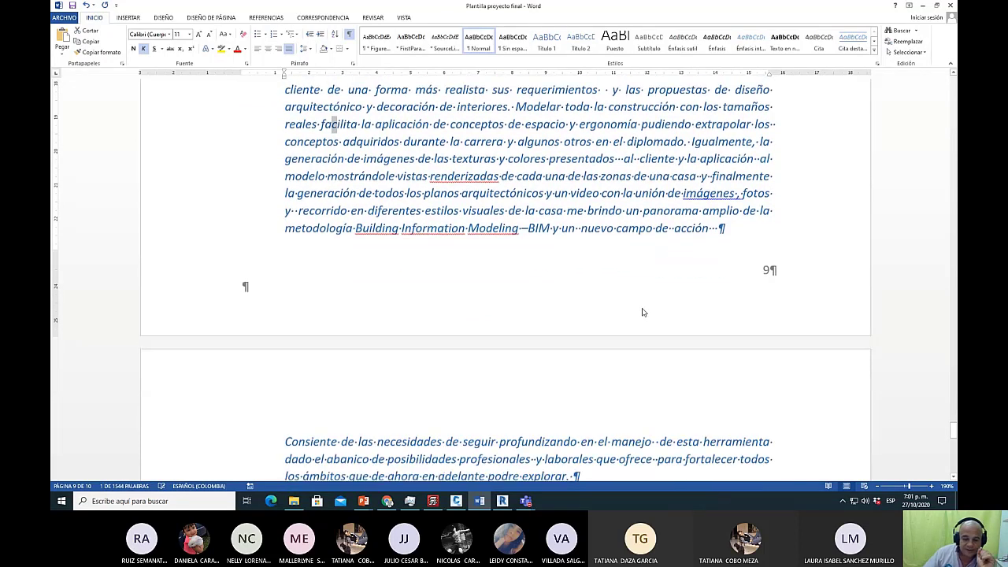
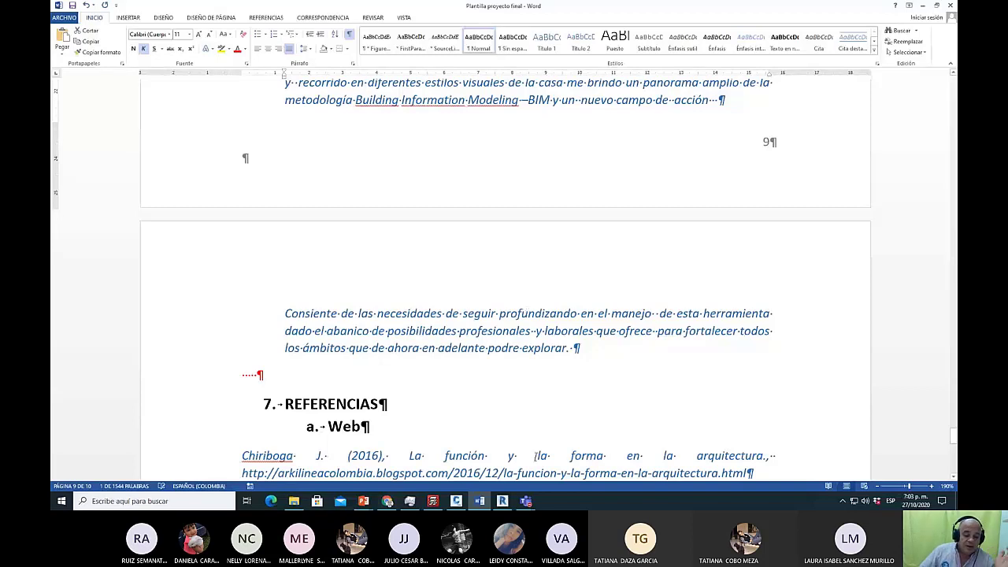
# Scroll to 7. REFERENCIAS and select the a./b. lettered subheading numbers.
pyautogui.scroll(-2, 525, 312)
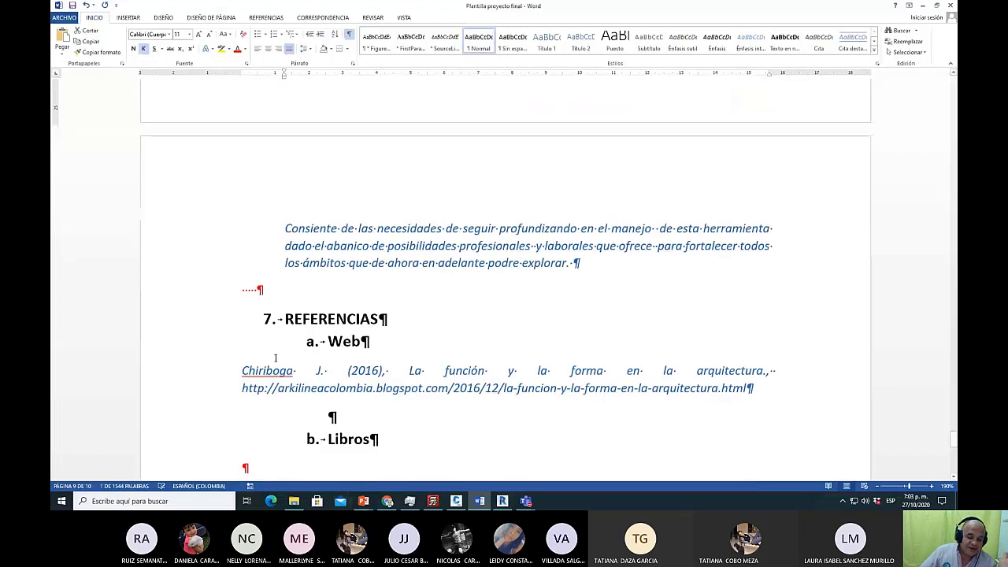
pyautogui.click(314, 341)
pyautogui.scroll(-2, 284, 311)
pyautogui.scroll(-4, 284, 311)
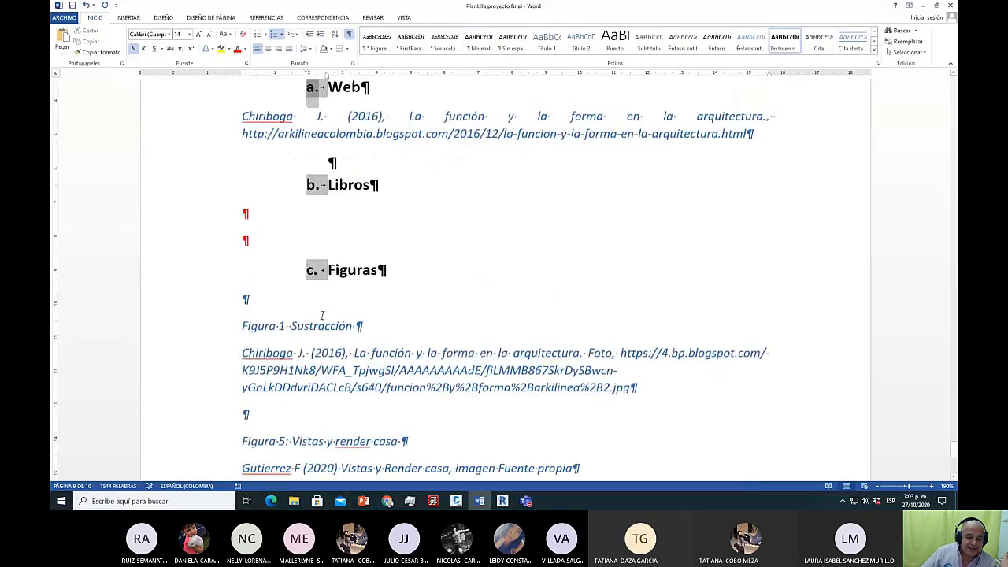
pyautogui.scroll(2, 322, 315)
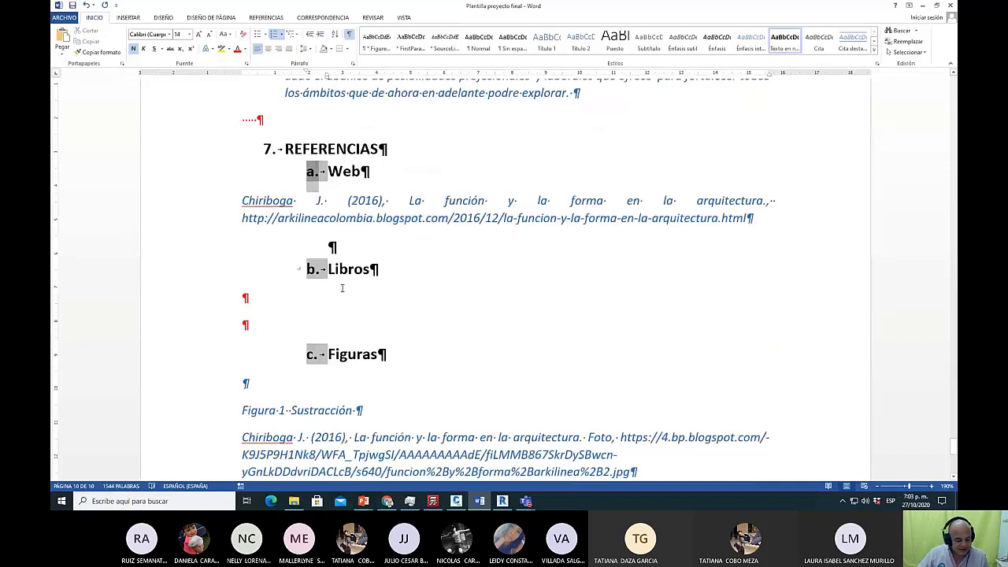
# Check the Libros subheading's formatting and the empty line beneath it.
pyautogui.hotkey('alt', 'Tab')
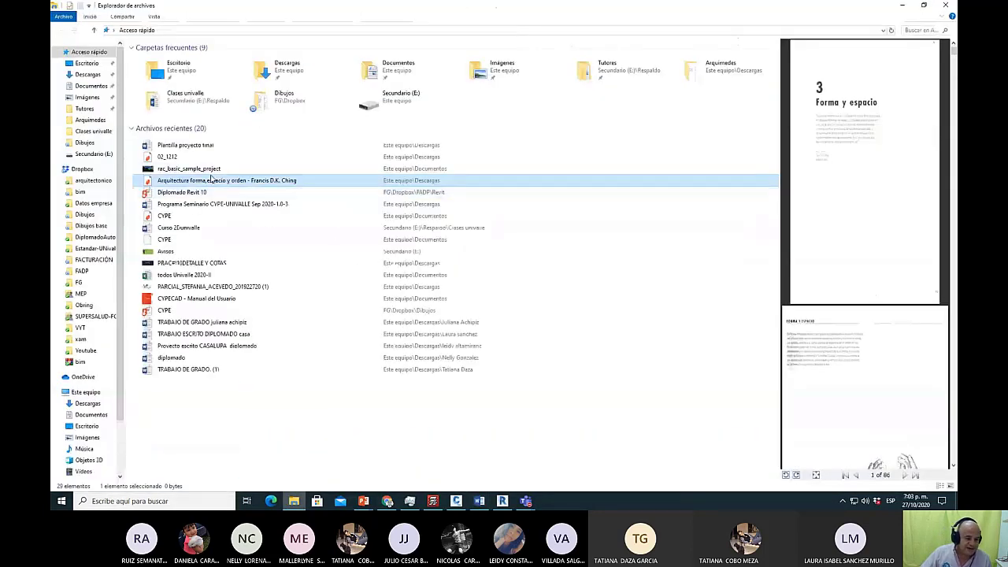
pyautogui.hotkey('alt', 'Tab')
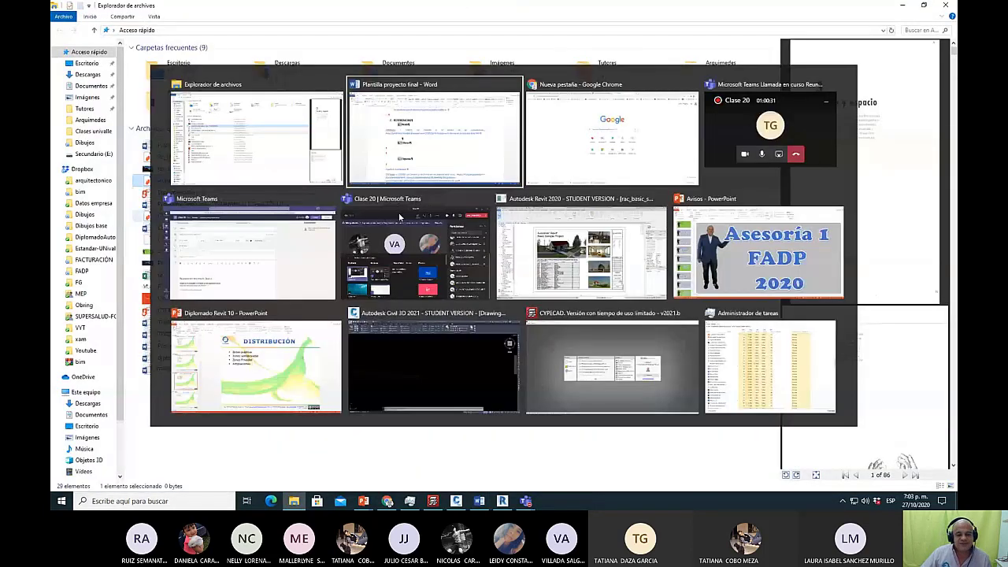
pyautogui.click(326, 299)
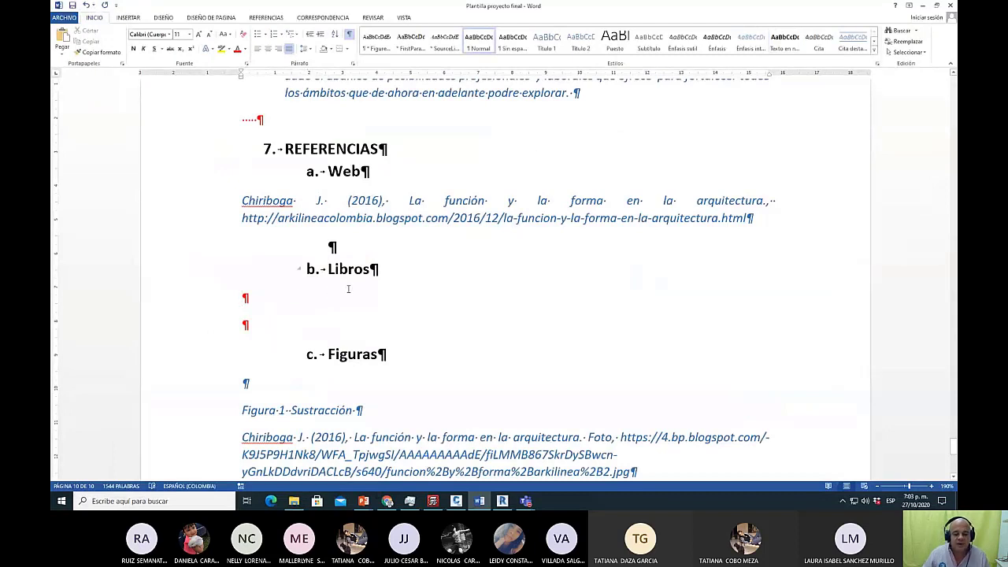
pyautogui.click(348, 269)
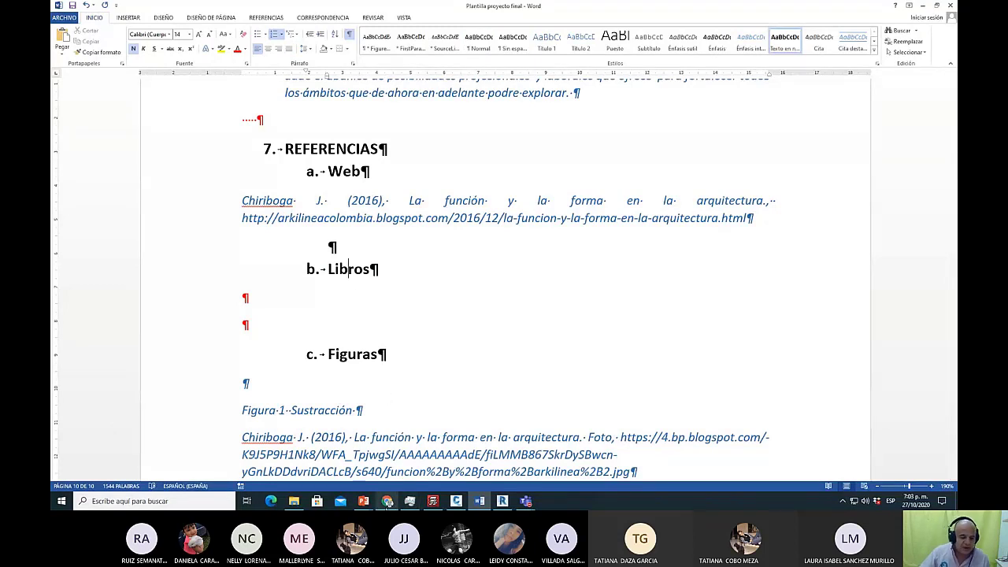
# Cycle through the open windows to reach the new Google tab in Chrome.
pyautogui.moveTo(363, 501)
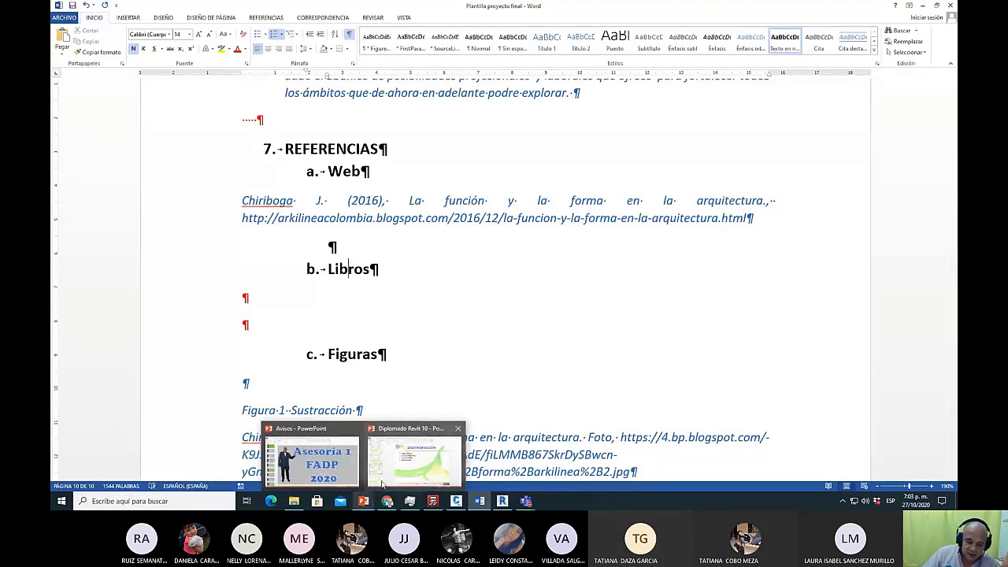
pyautogui.click(382, 481)
pyautogui.hotkey('alt', 'Tab')
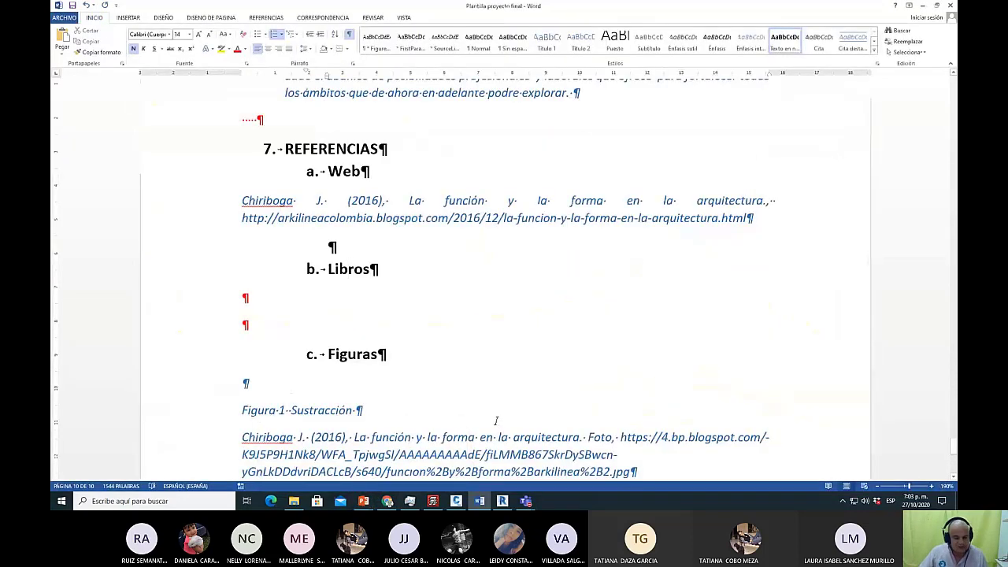
pyautogui.hotkey('alt', 'Tab')
pyautogui.hotkey('alt', 'Tab')
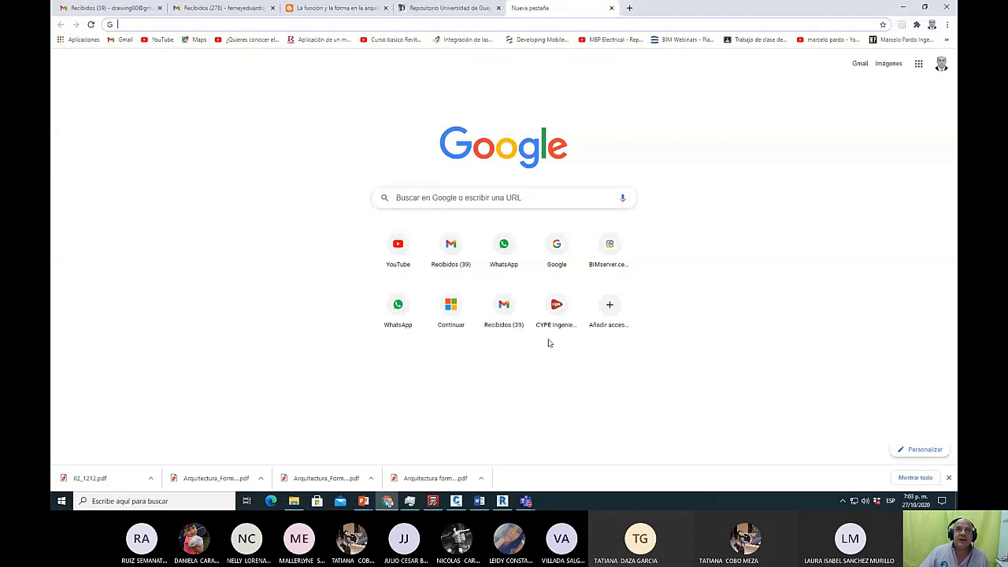
# Search Google for 'referenciar un libro en normas apa'.
pyautogui.click(419, 198)
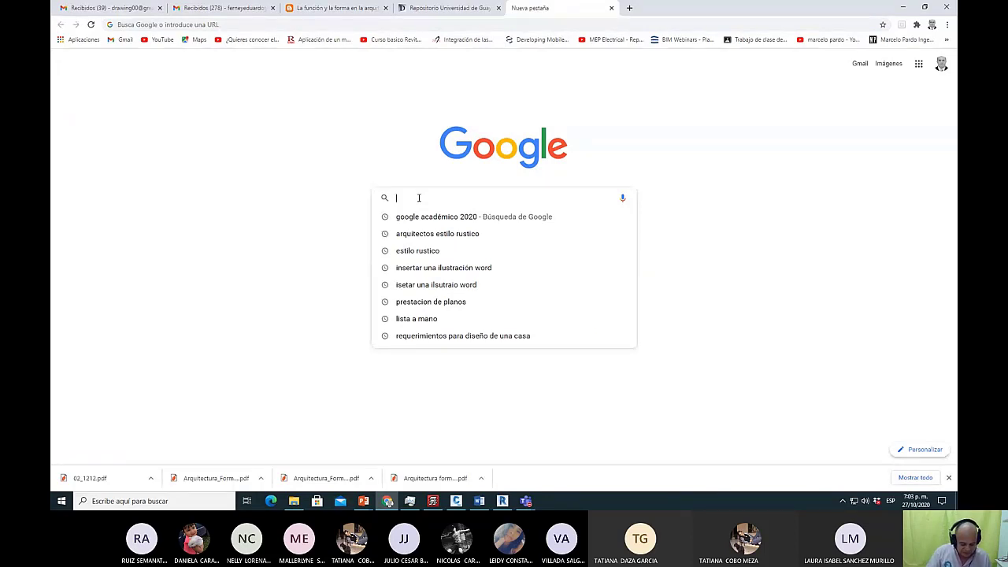
pyautogui.write('referenc')
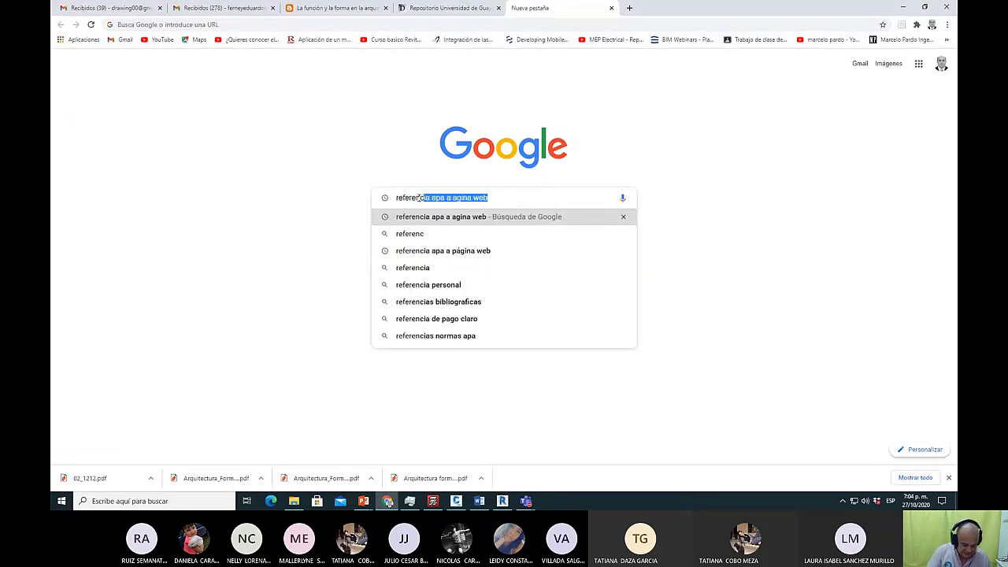
pyautogui.write('iarun l')
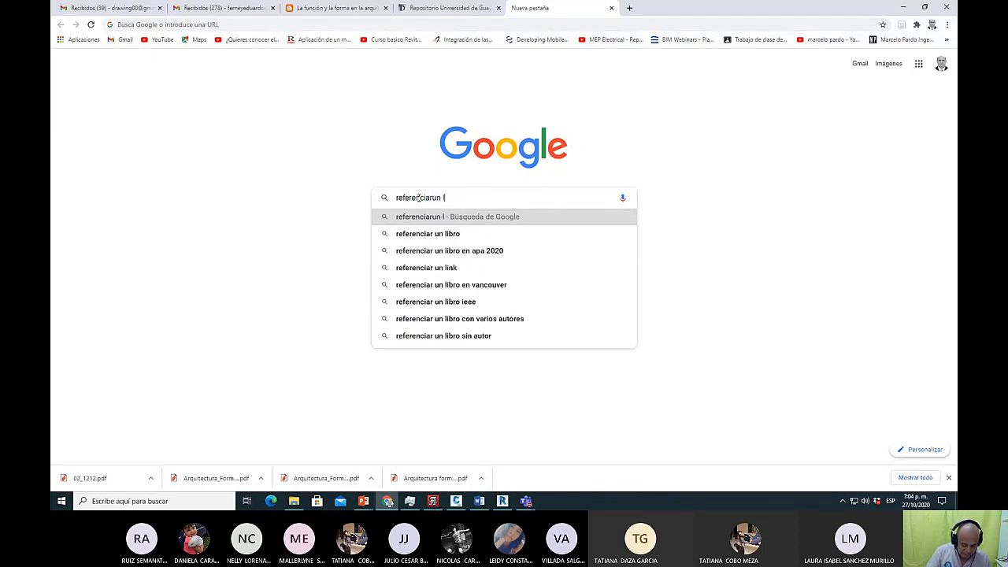
pyautogui.write('ibroen ')
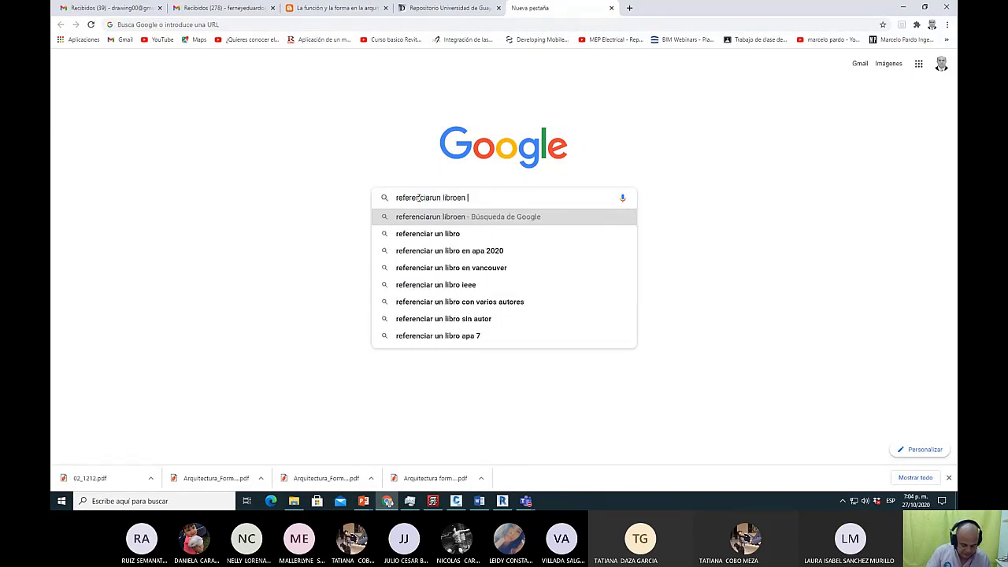
pyautogui.write('normasapa')
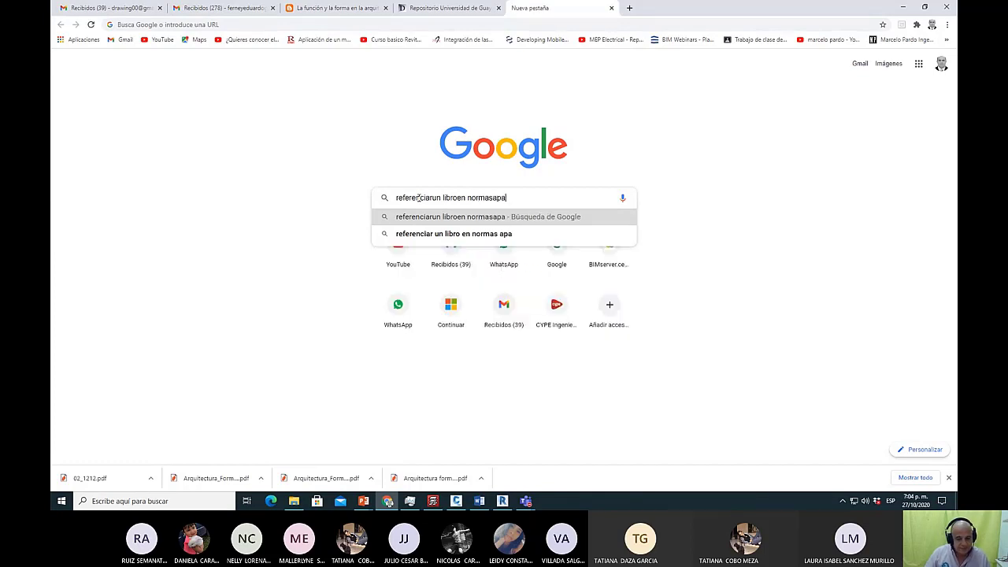
pyautogui.press('Left')
pyautogui.press('Left')
pyautogui.press('Left')
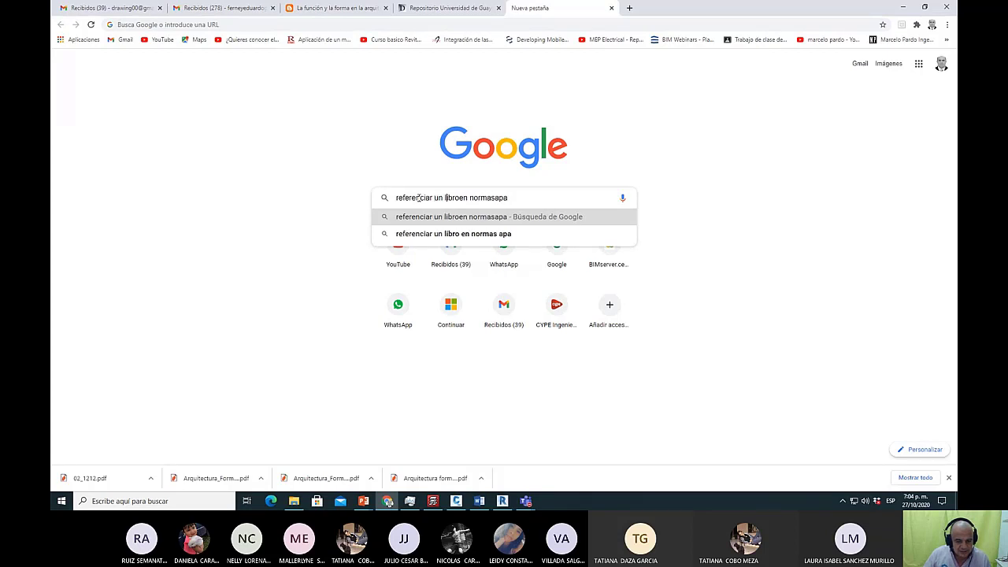
pyautogui.press('Return')
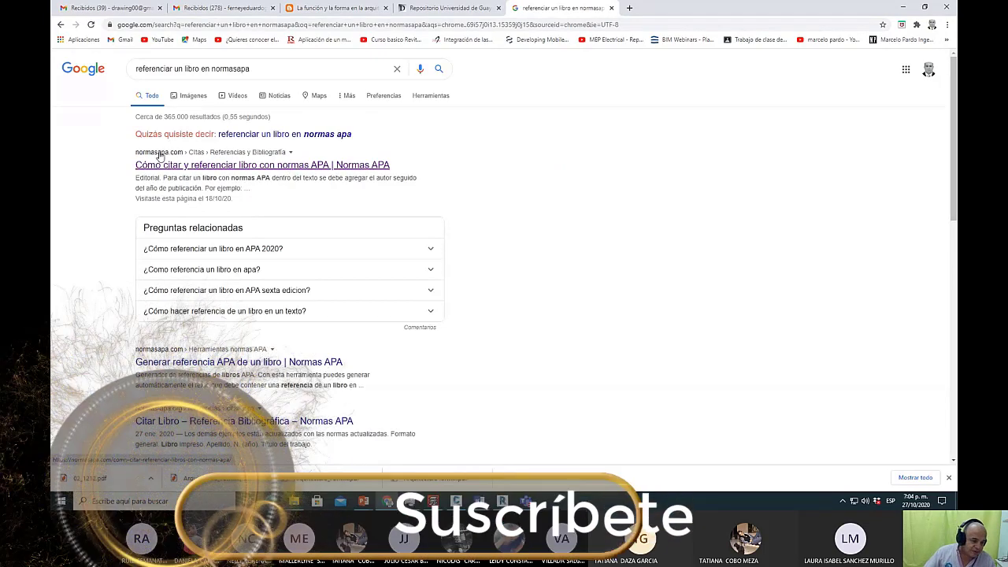
# Open the normasapa.com result and copy its Autor-to-Editorial list of book reference elements.
pyautogui.click(232, 165)
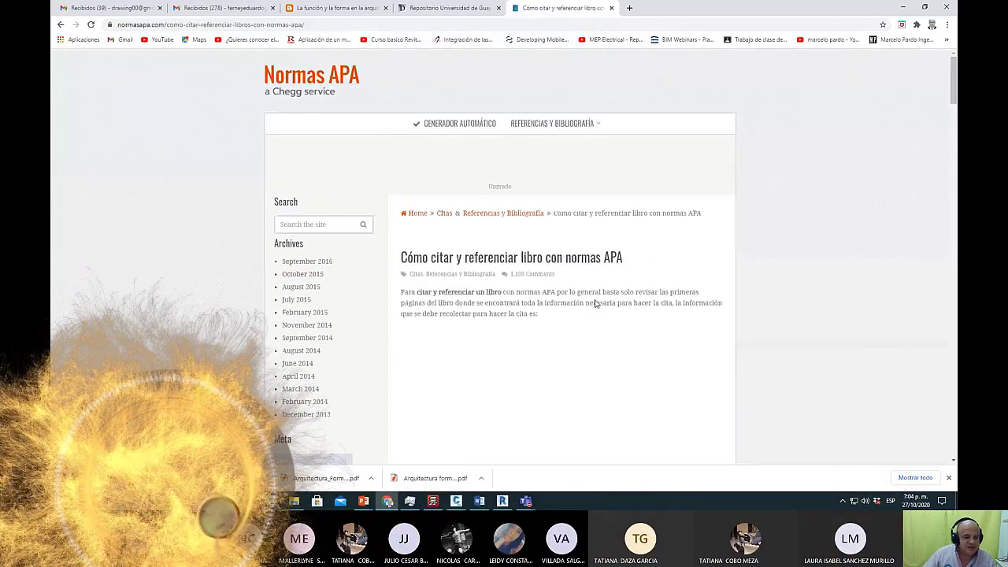
pyautogui.scroll(-5, 543, 299)
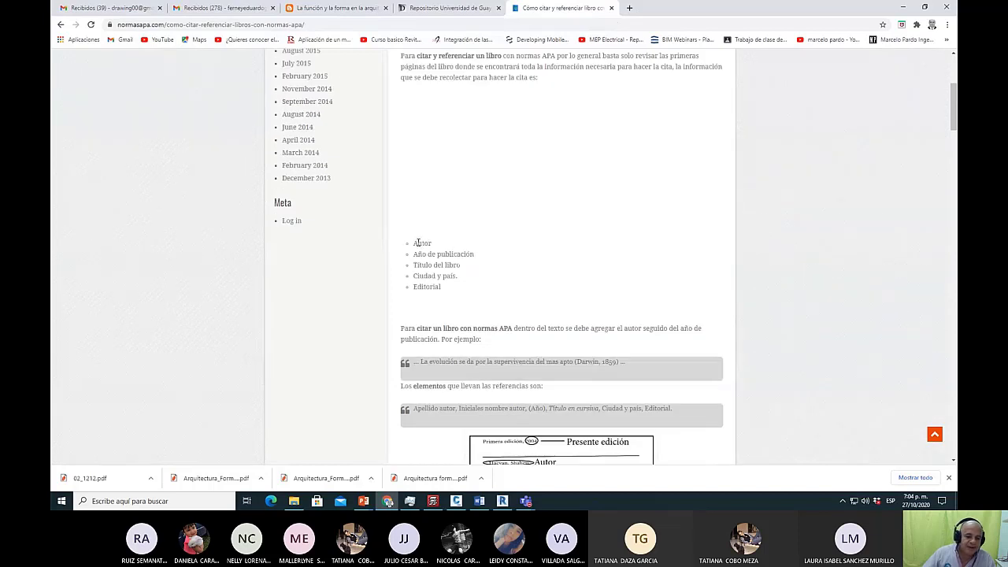
pyautogui.moveTo(414, 243); pyautogui.dragTo(432, 242)
pyautogui.scroll(-1, 438, 280)
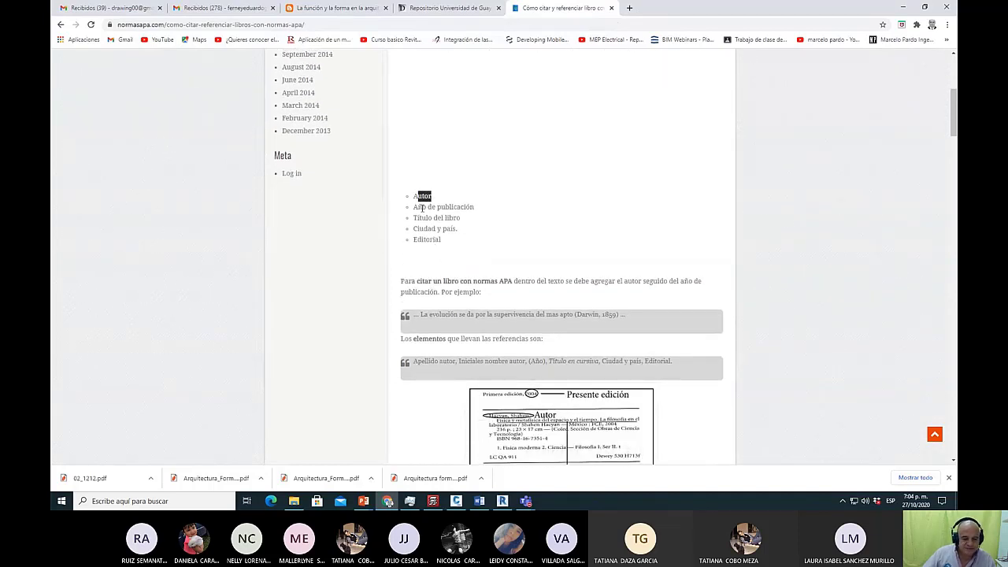
pyautogui.moveTo(414, 207)
pyautogui.mouseDown()
pyautogui.moveTo(443, 218)
pyautogui.moveTo(425, 228)
pyautogui.moveTo(447, 228)
pyautogui.moveTo(414, 194)
pyautogui.mouseUp()
pyautogui.hotkey('ctrl', 'c')
pyautogui.click(428, 242)
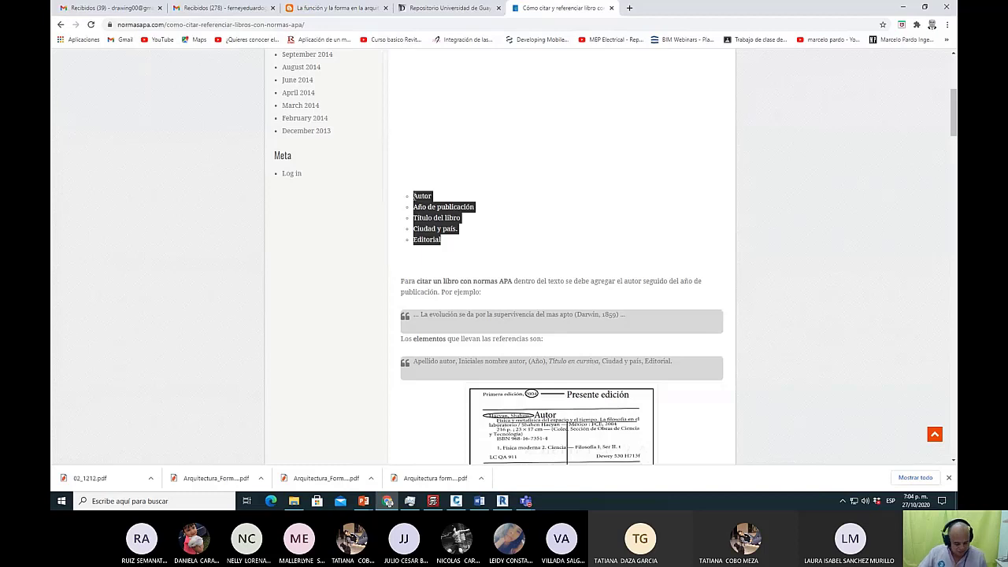
pyautogui.scroll(-1, 487, 275)
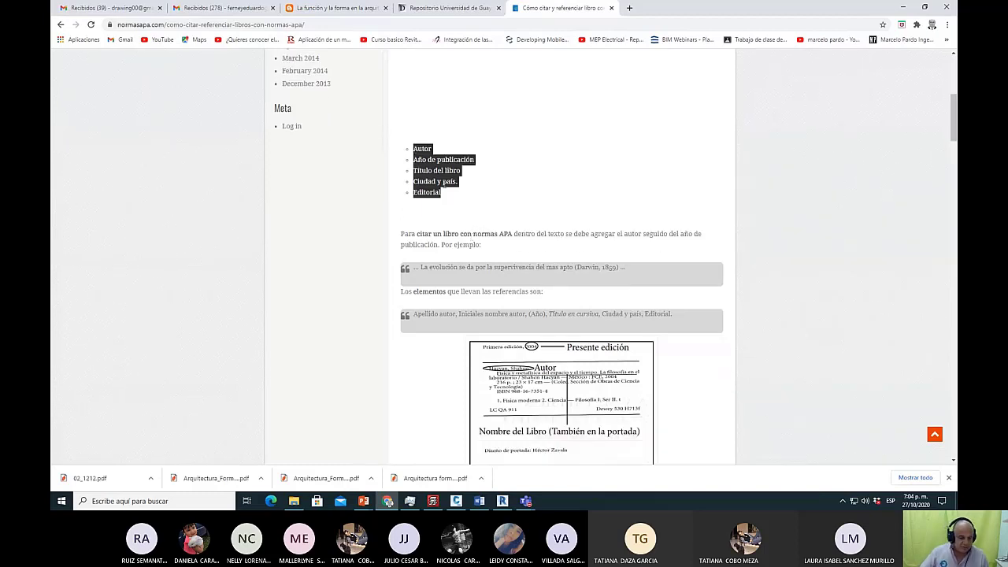
# Paste the five-item Autor–Editorial list under b. Libros and turn off its numbering.
pyautogui.hotkey('alt', 'Tab')
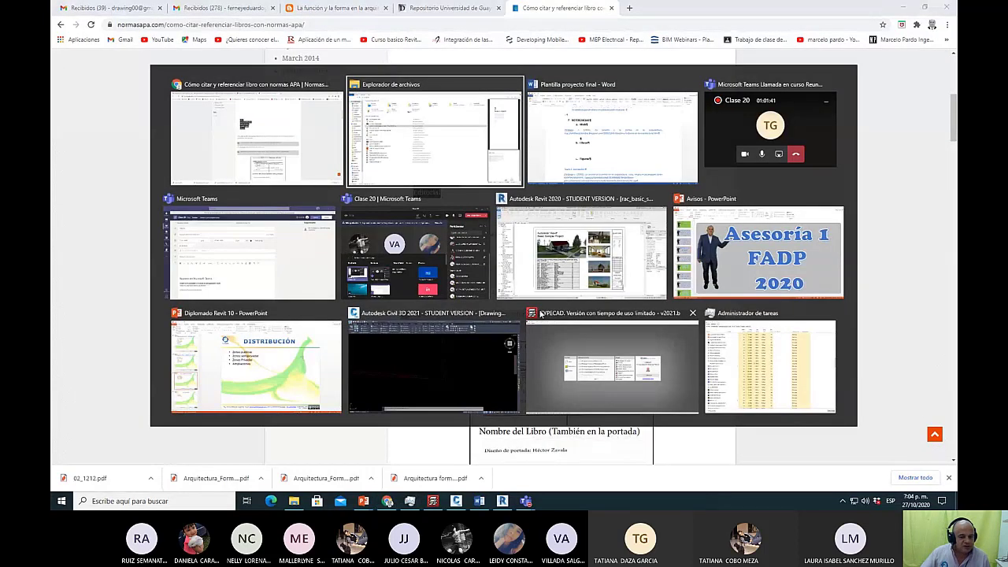
pyautogui.hotkey('alt', 'Tab')
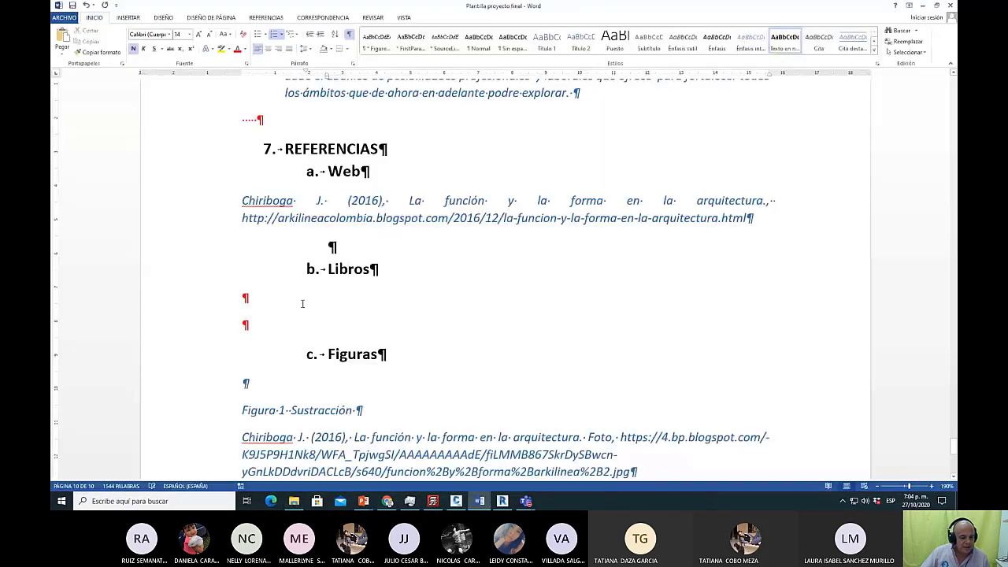
pyautogui.click(302, 299)
pyautogui.hotkey('ctrl', 'v')
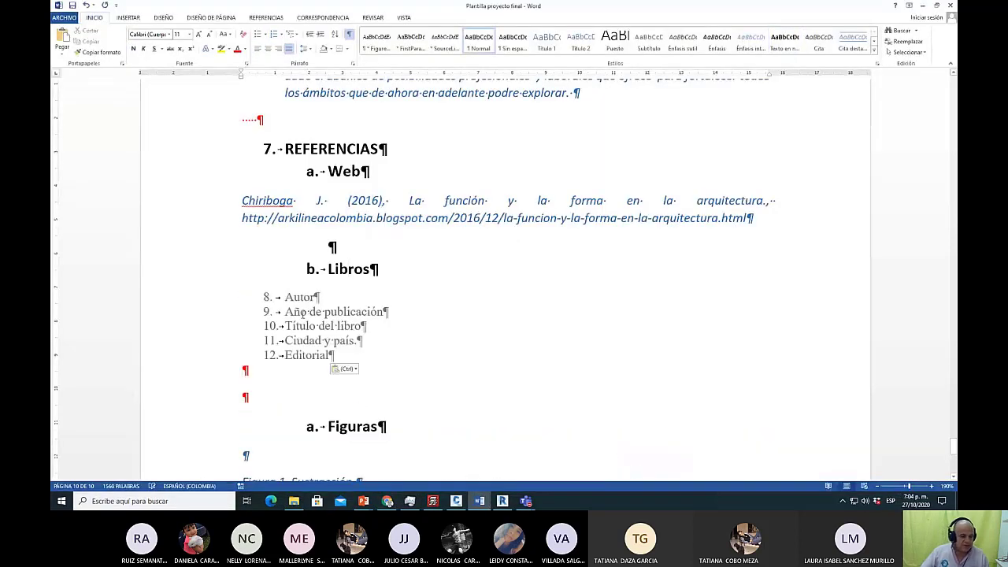
pyautogui.moveTo(287, 297); pyautogui.dragTo(340, 356)
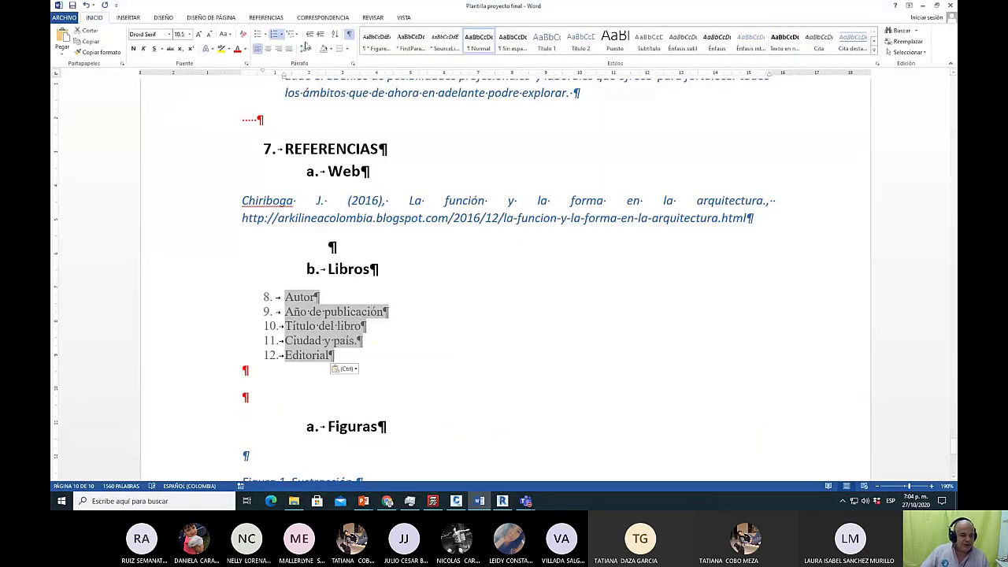
pyautogui.click(275, 34)
pyautogui.click(439, 383)
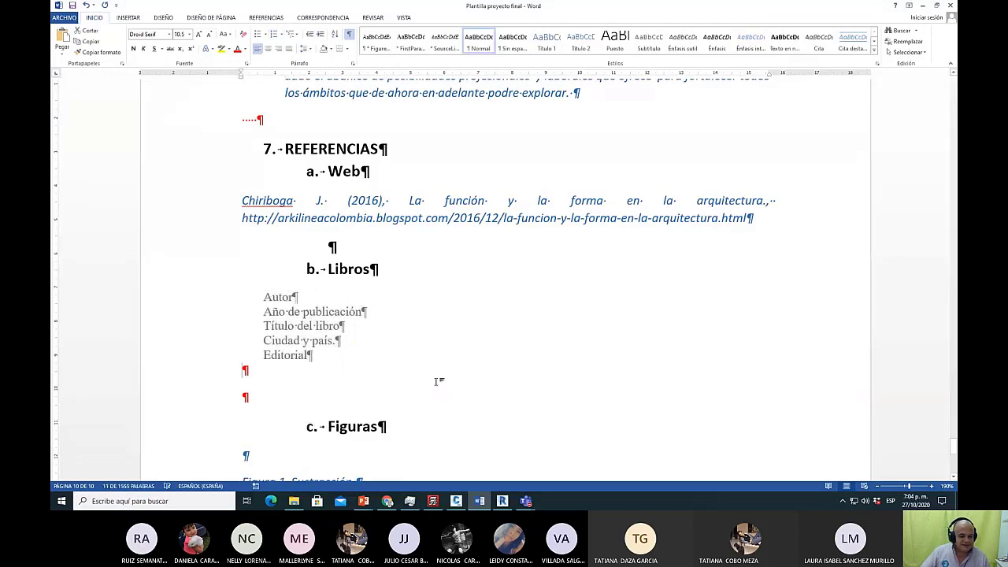
pyautogui.click(293, 298)
pyautogui.hotkey('alt', 'Tab')
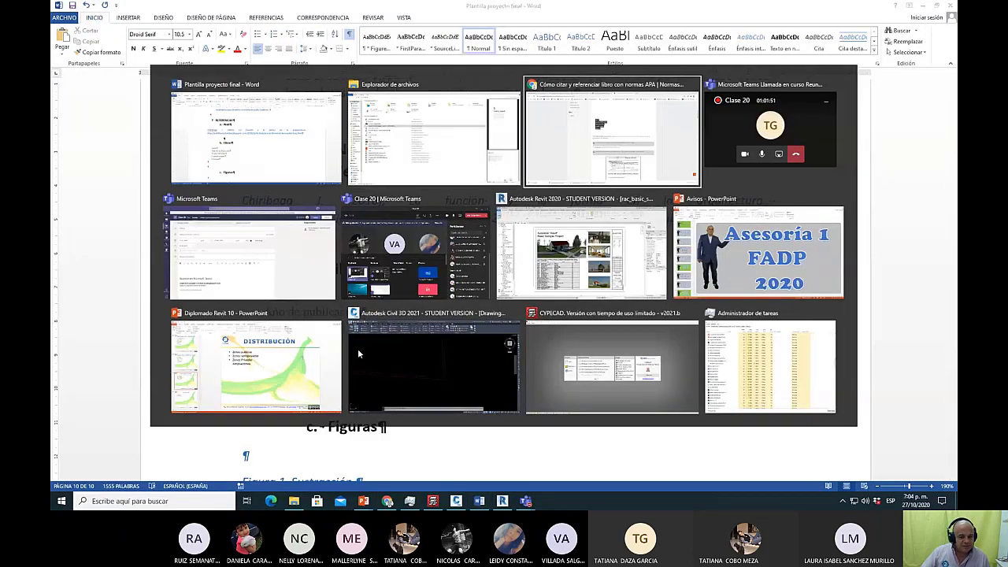
# Open the Arquitectura forma, espacio y orden PDF in Nitro Pro at chapter 3, Forma y espacio.
pyautogui.hotkey('alt', 'Tab')
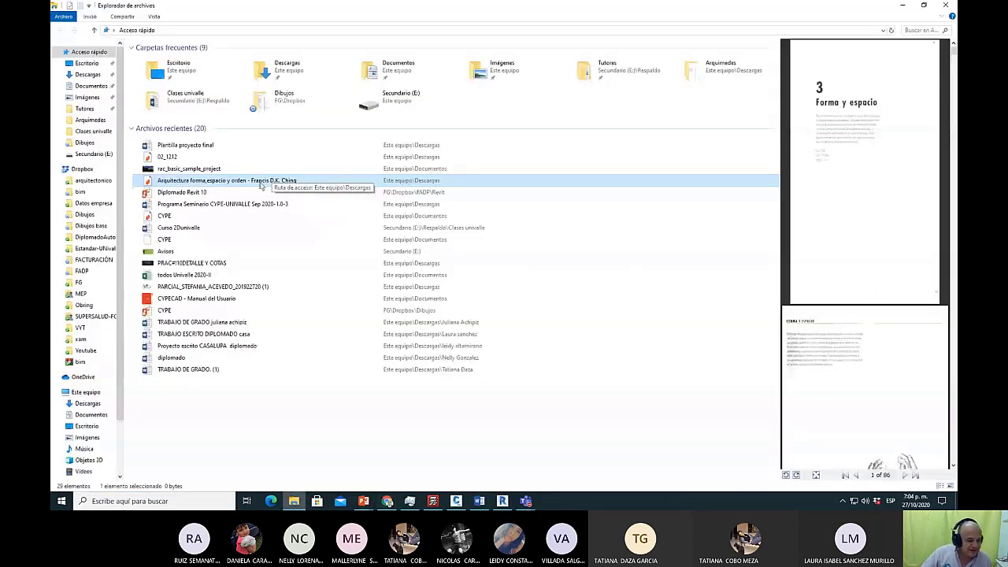
pyautogui.hotkey('alt', 'Tab')
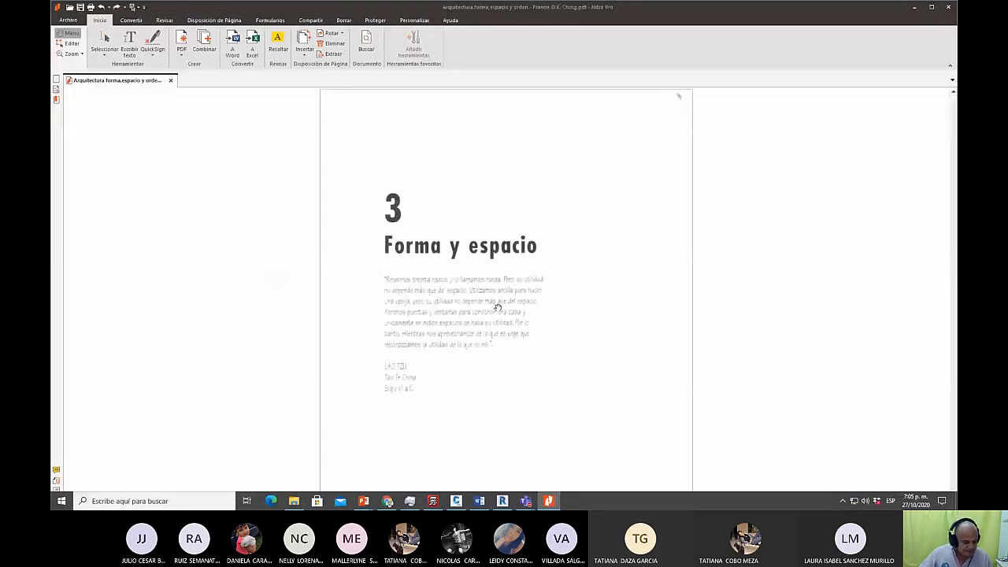
pyautogui.keyDown('ctrl'); pyautogui.scroll(3, 409, 345); pyautogui.keyUp('ctrl')
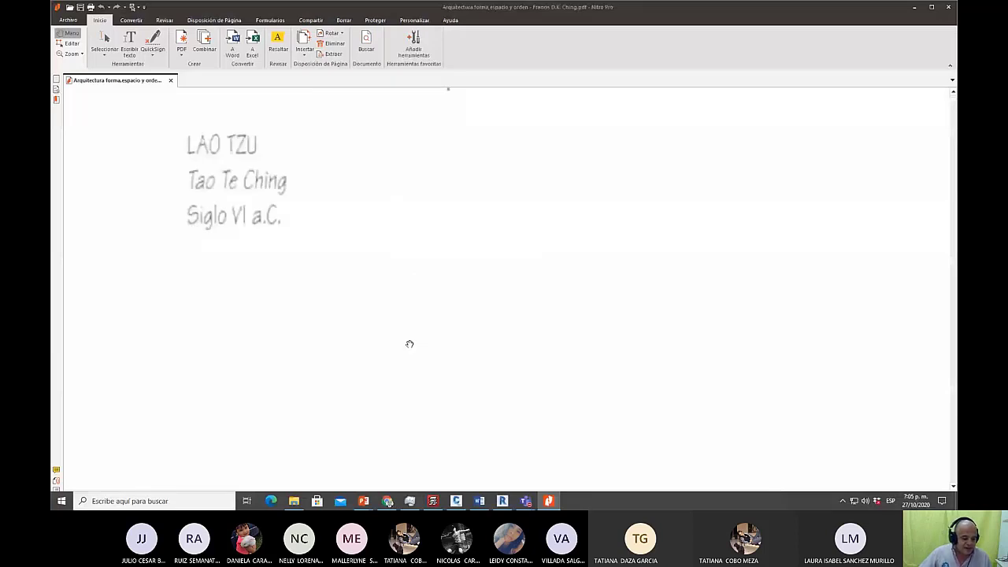
pyautogui.keyDown('ctrl'); pyautogui.scroll(-3, 408, 342); pyautogui.keyUp('ctrl')
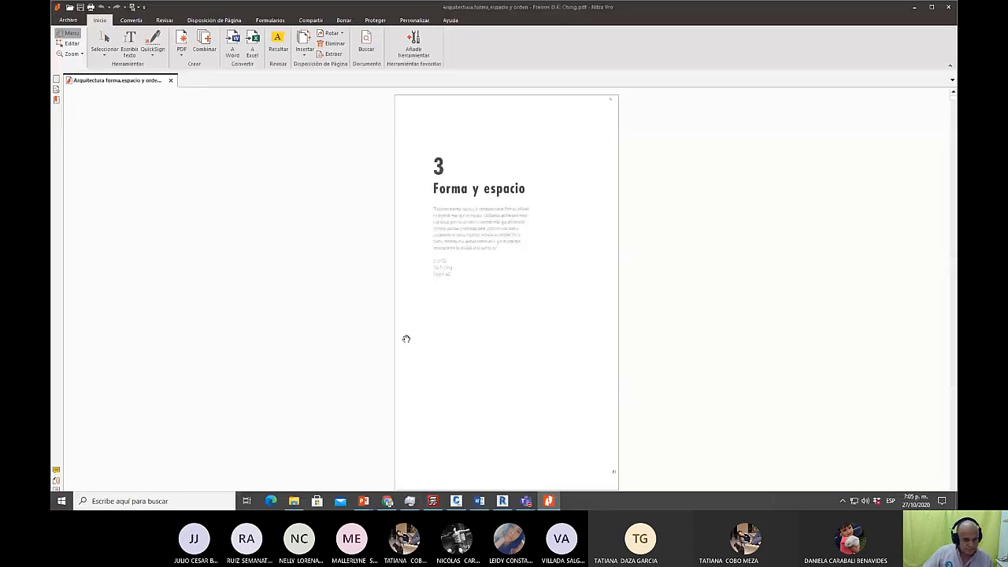
# Search Google for 'libro de decoracion de interiores'.
pyautogui.hotkey('alt', 'Tab')
pyautogui.write('libro de a')
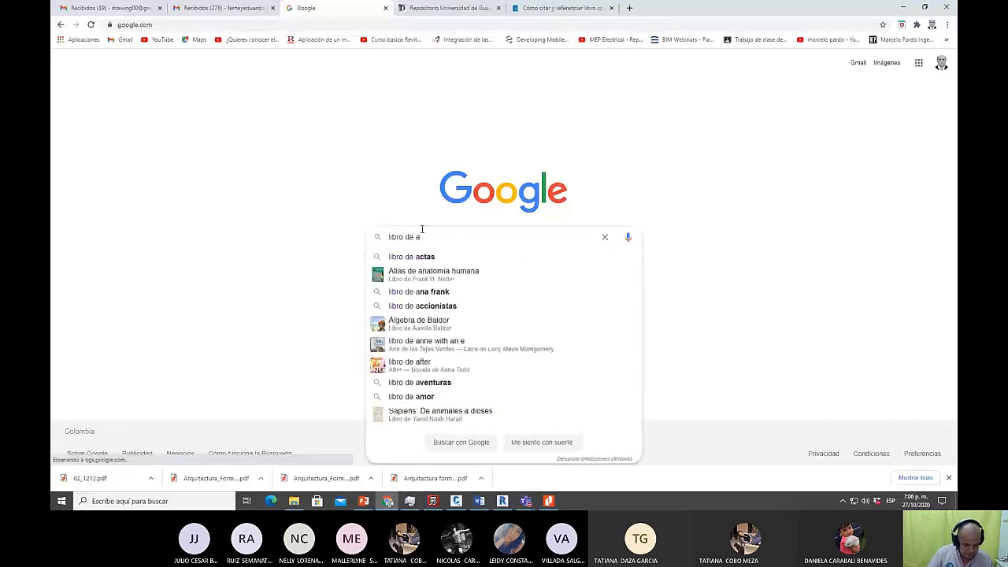
pyautogui.press('BackSpace')
pyautogui.write('dec')
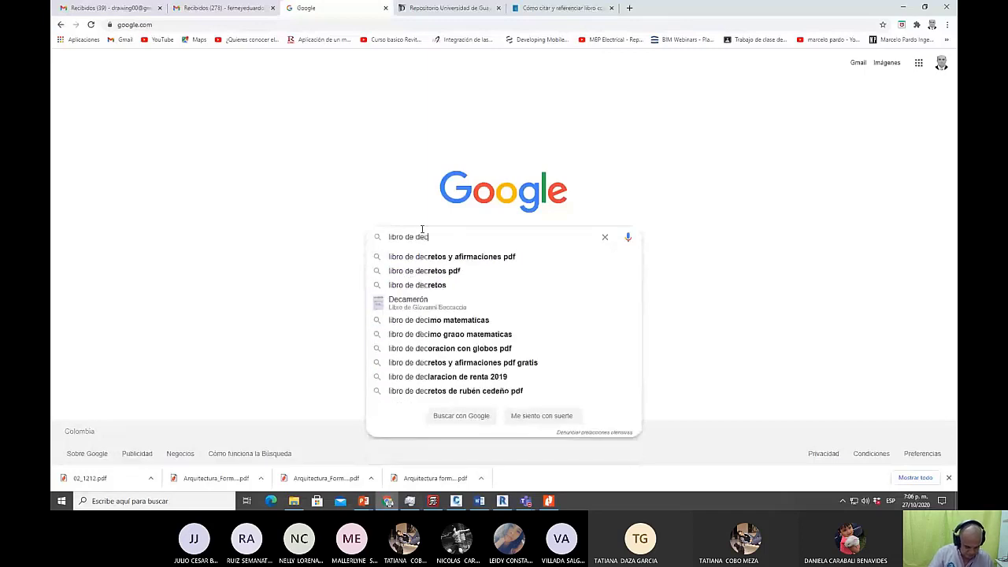
pyautogui.write('rac')
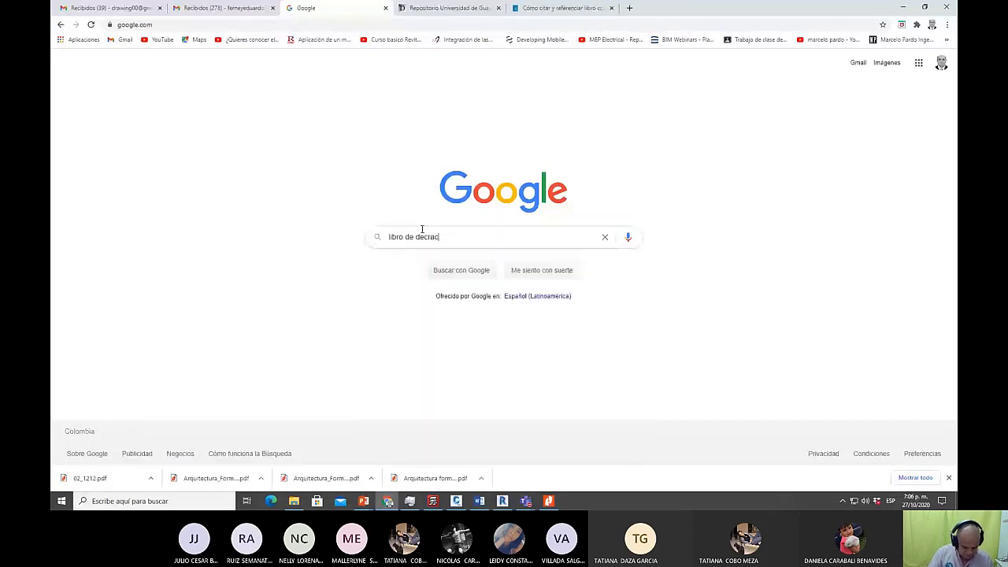
pyautogui.write('ion de int')
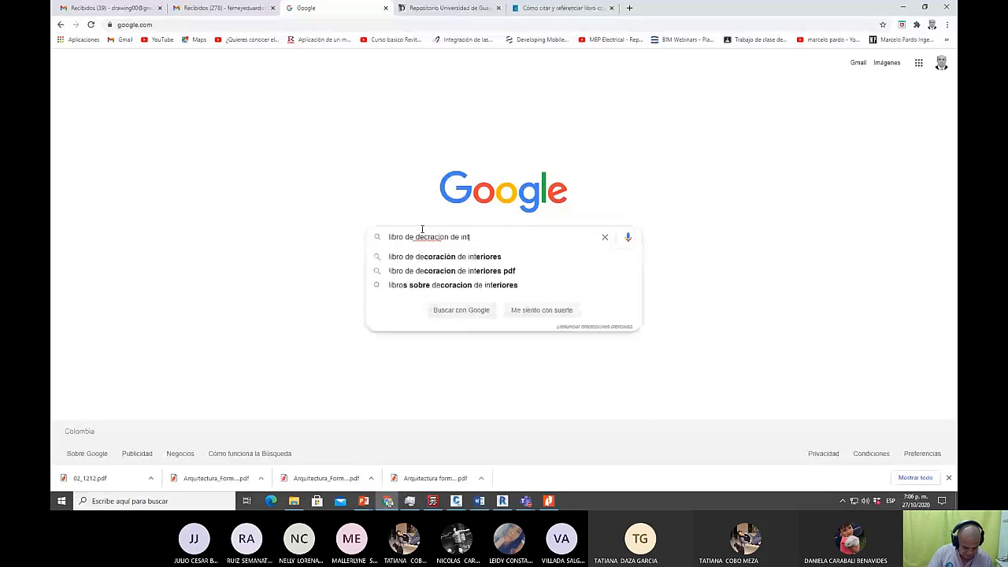
pyautogui.write('rio')
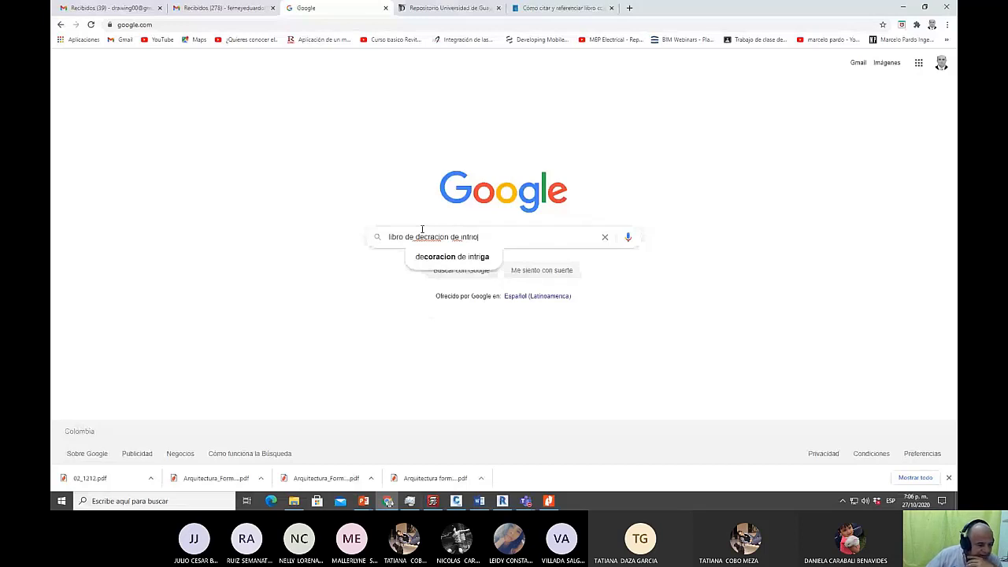
pyautogui.press('Return')
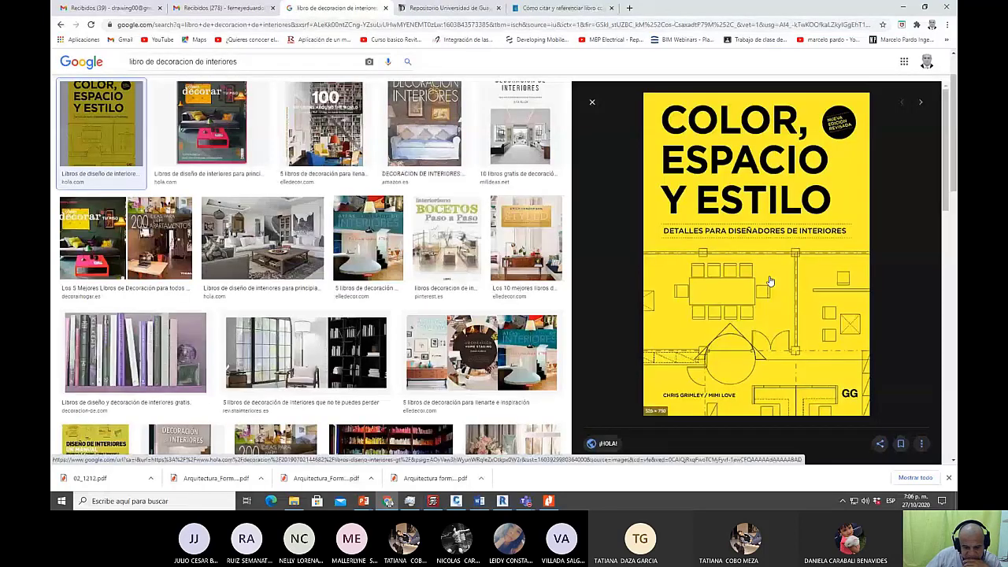
# Open El Mueble's '15 libros de decoración que no te puedes perder' from the All results.
pyautogui.click(770, 282)
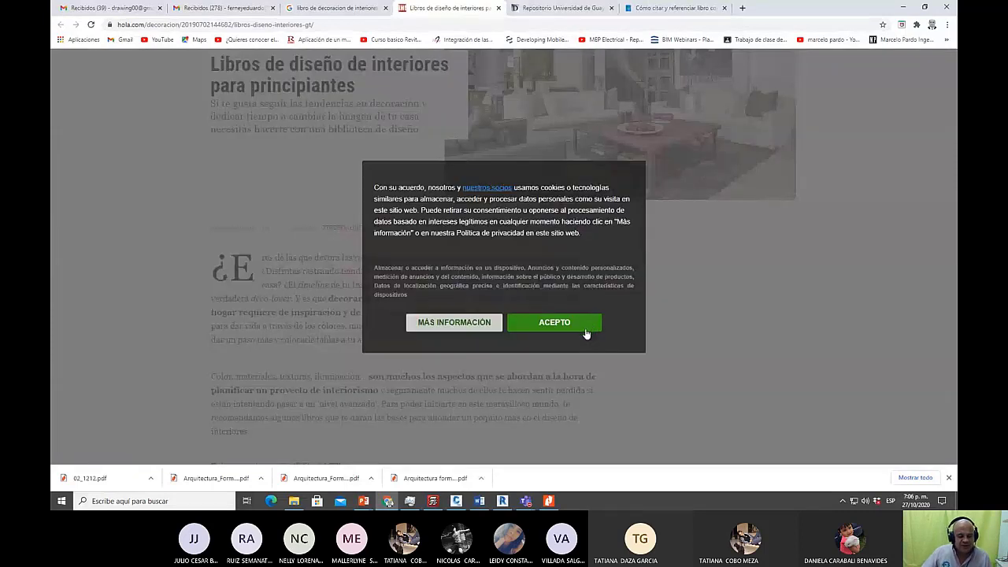
pyautogui.click(499, 8)
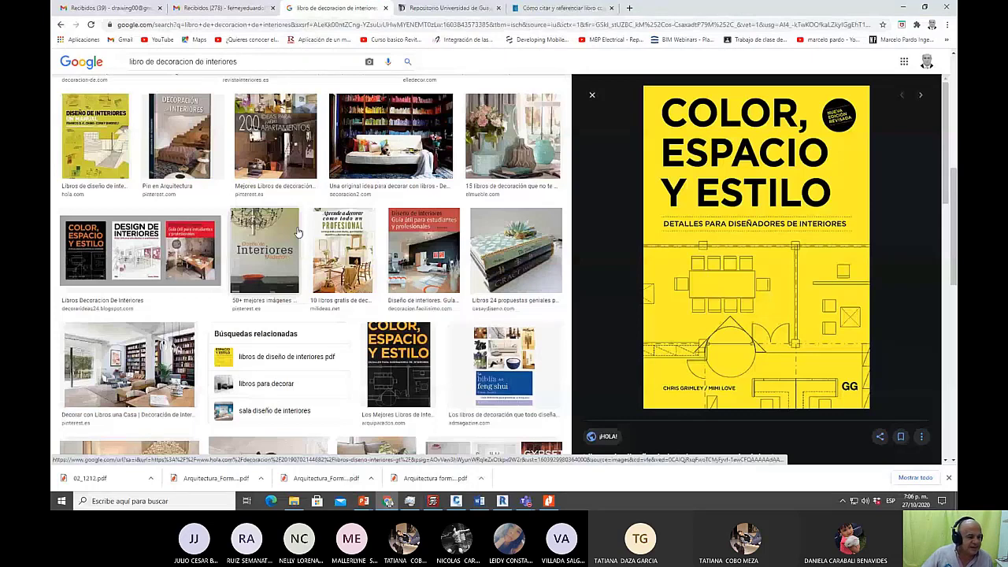
pyautogui.scroll(5, 160, 130)
pyautogui.click(160, 129)
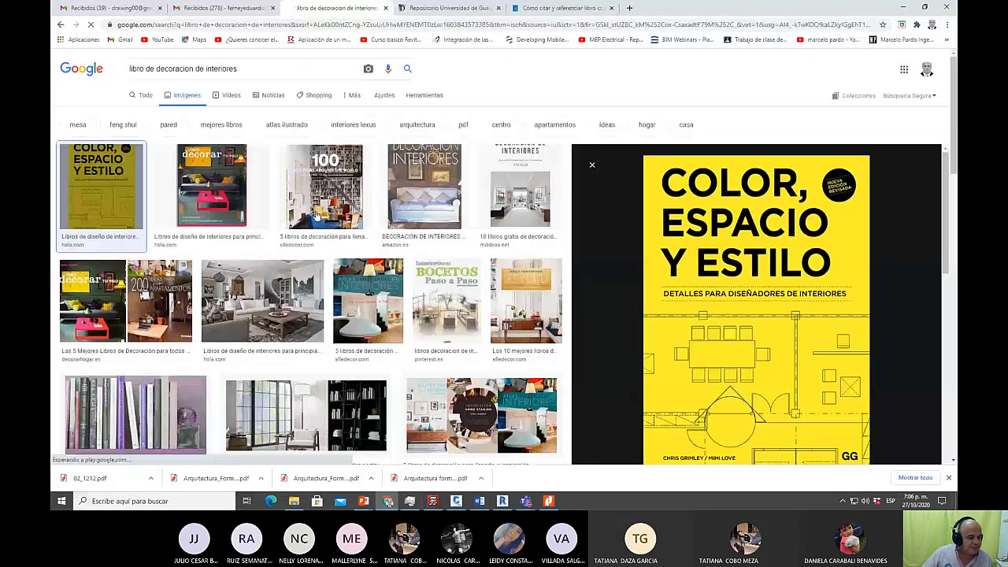
pyautogui.scroll(-3, 475, 333)
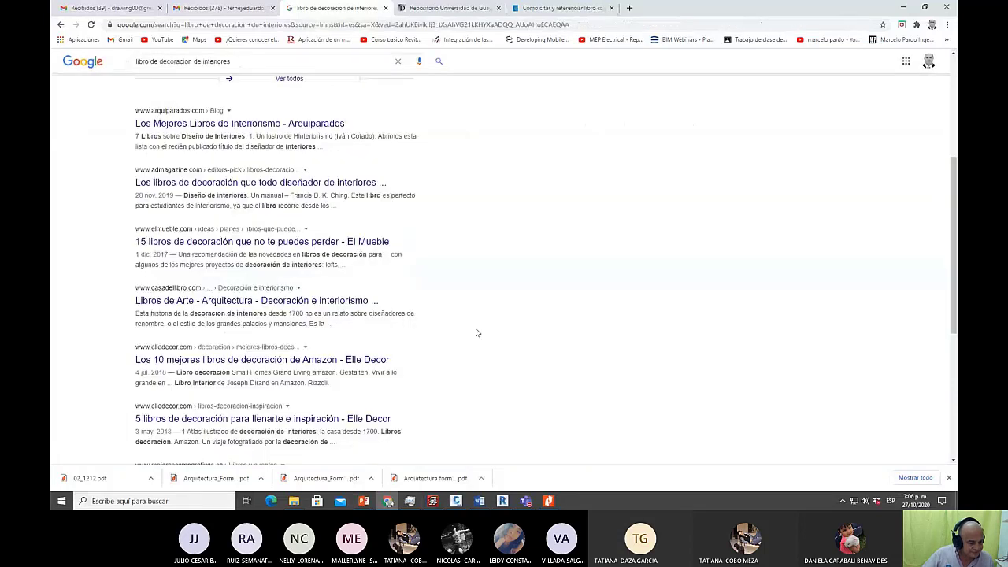
pyautogui.click(214, 242)
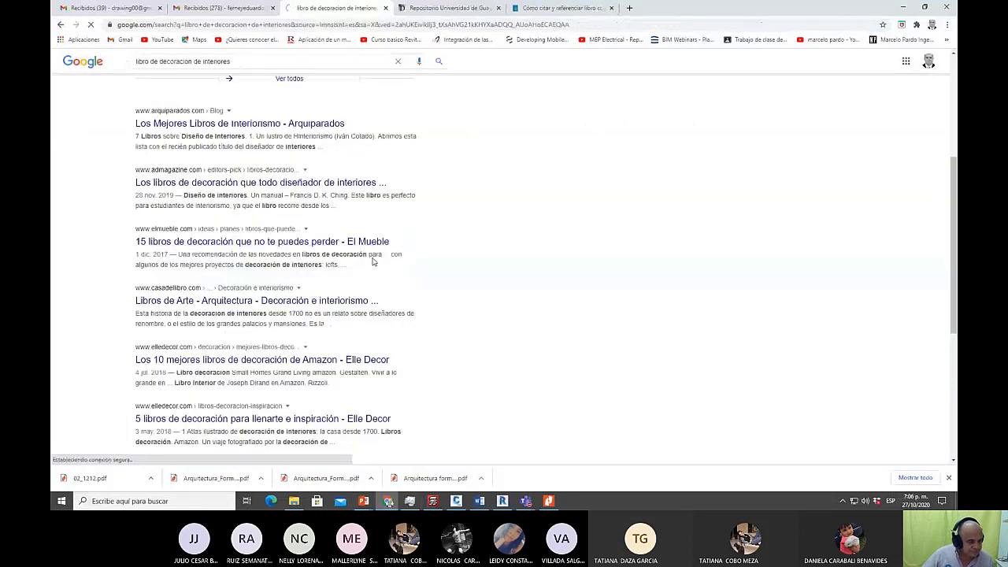
pyautogui.scroll(-10, 567, 278)
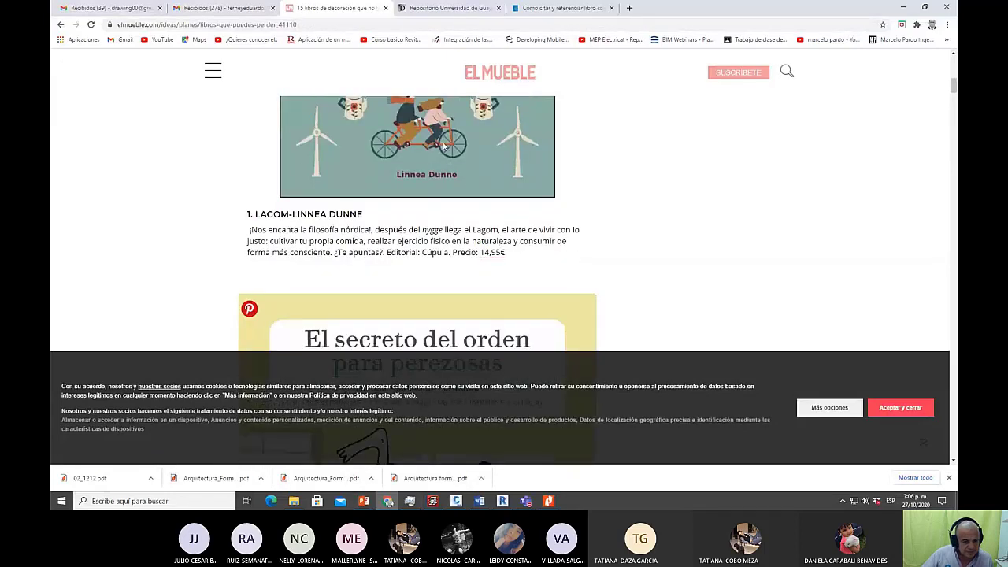
# Replace the 'Año de publicación' placeholder after 'Ching F.' with 2005.
pyautogui.hotkey('alt', 'Tab')
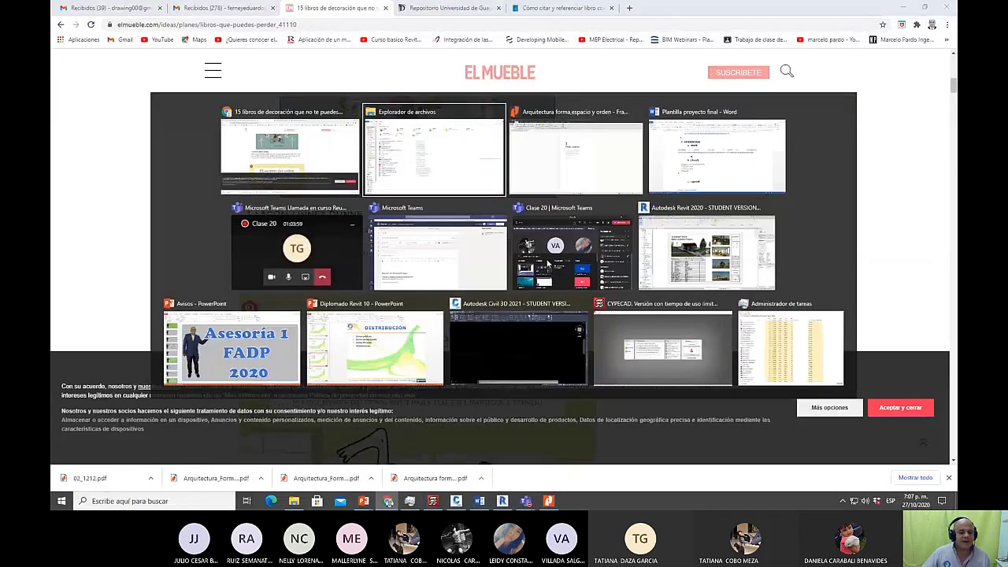
pyautogui.hotkey('alt', 'Tab')
pyautogui.hotkey('alt', 'Tab')
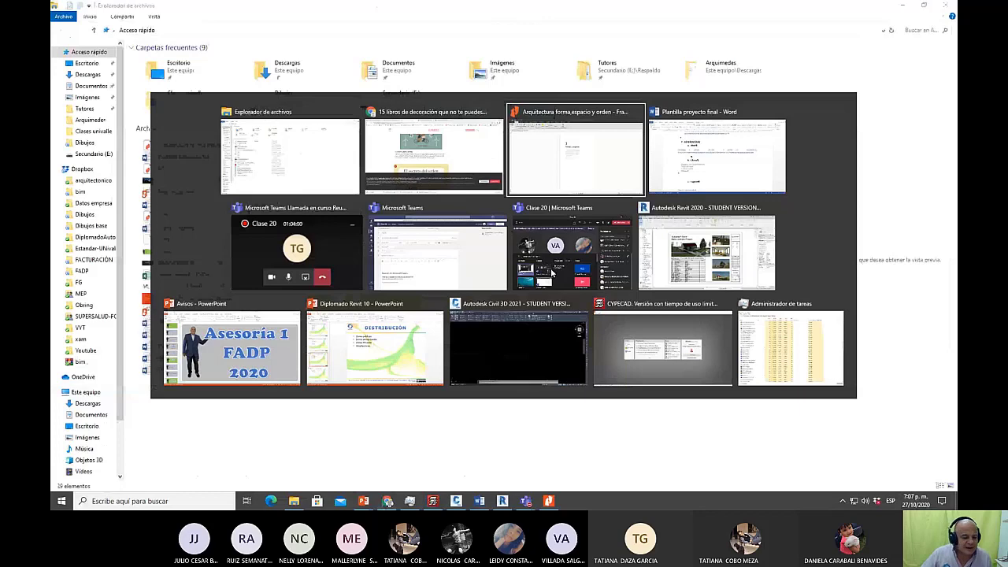
pyautogui.hotkey('alt', 'Tab')
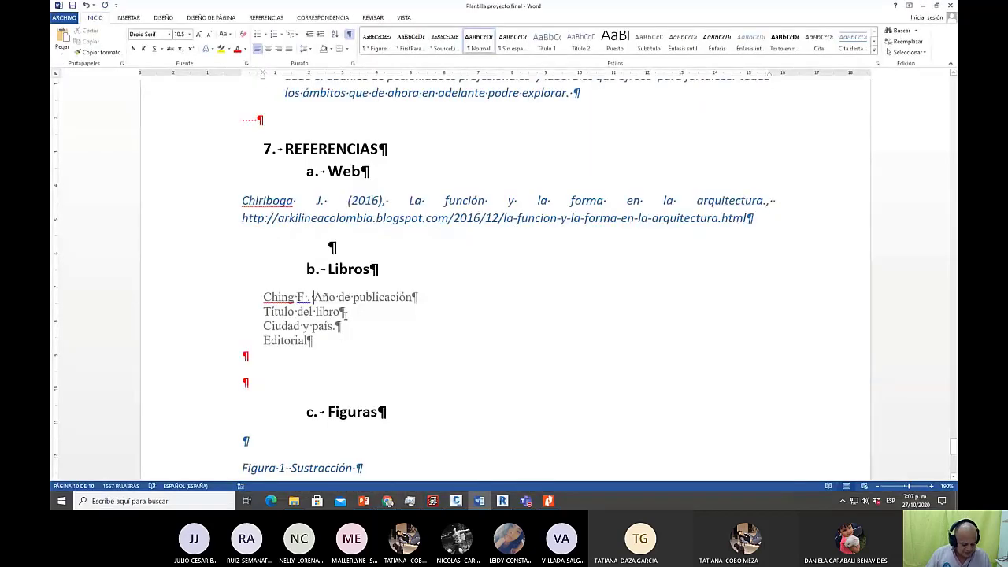
pyautogui.write('2')
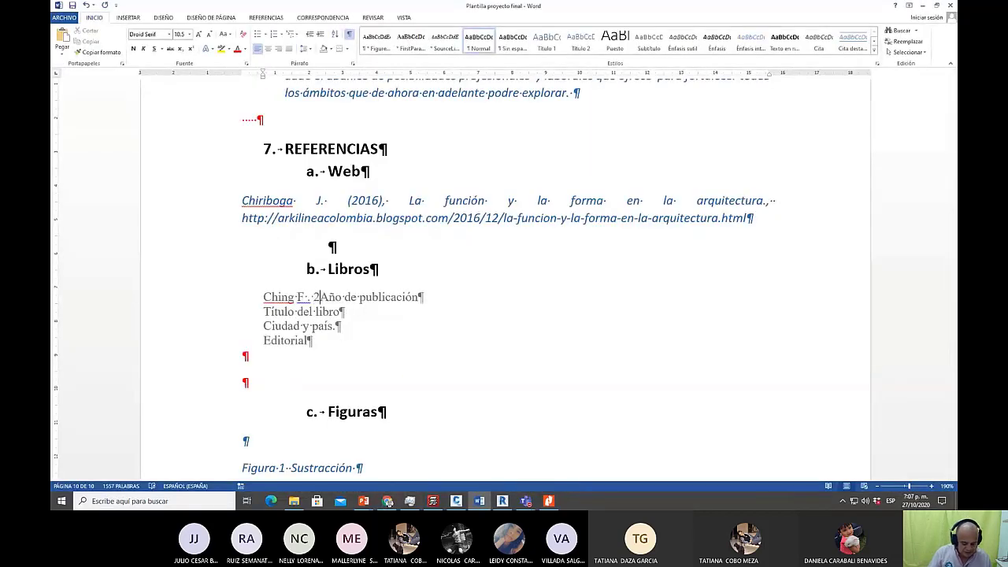
pyautogui.write('0')
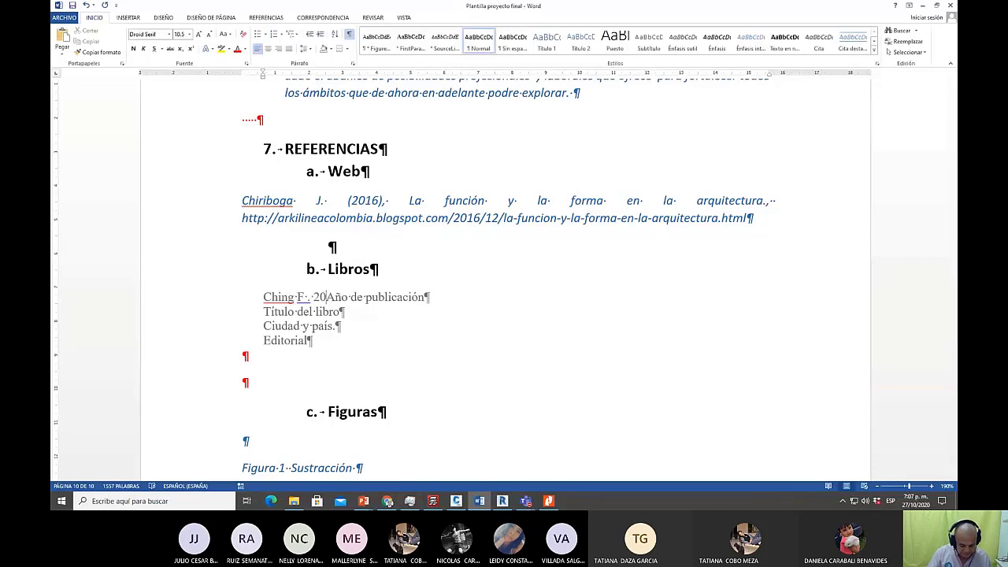
pyautogui.write('05')
pyautogui.press('Delete')
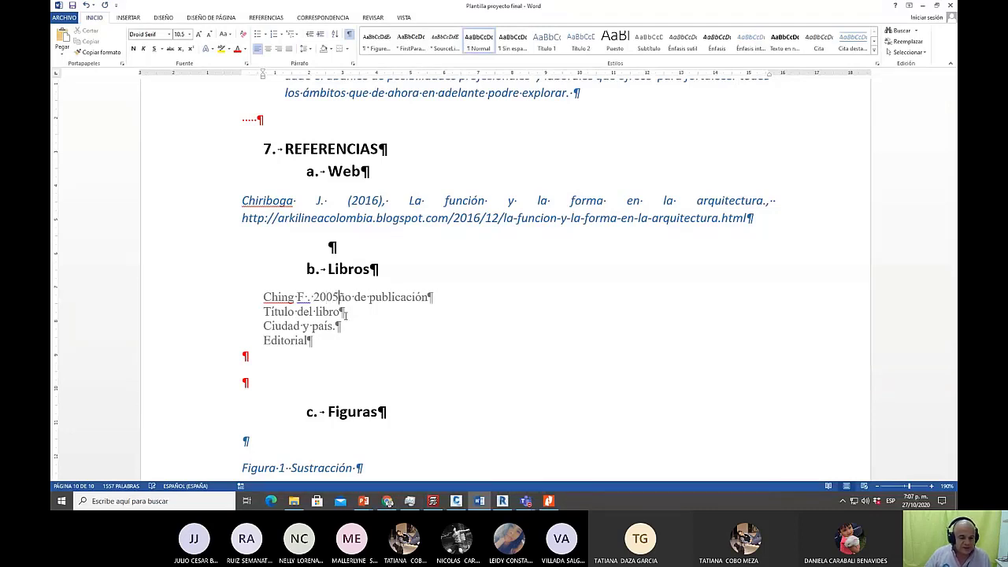
pyautogui.press('Delete')
pyautogui.press('Delete')
pyautogui.press('Delete')
pyautogui.press('Delete')
pyautogui.press('Delete')
pyautogui.press('Delete')
pyautogui.press('Delete')
pyautogui.press('Delete')
pyautogui.press('Delete')
pyautogui.press('Delete')
pyautogui.press('Delete')
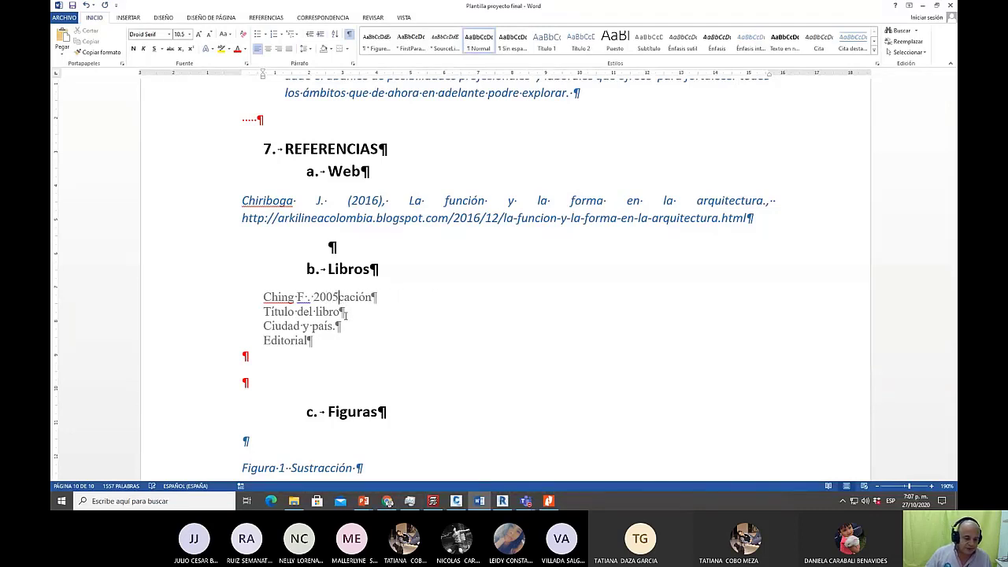
pyautogui.press('Delete')
pyautogui.press('Delete')
pyautogui.press('Delete')
pyautogui.press('Delete')
pyautogui.press('Delete')
pyautogui.press('Delete')
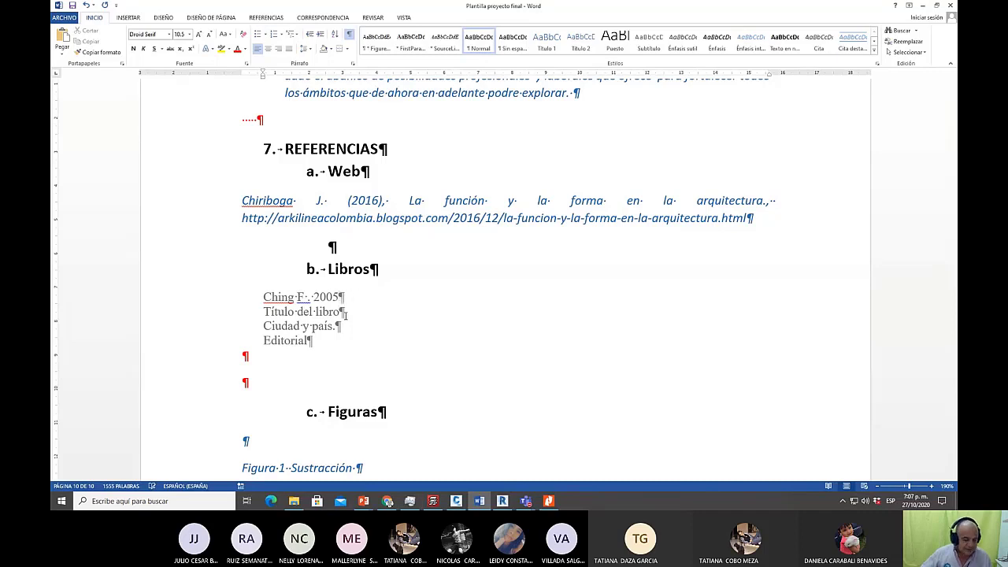
pyautogui.hotkey('alt', 'Tab')
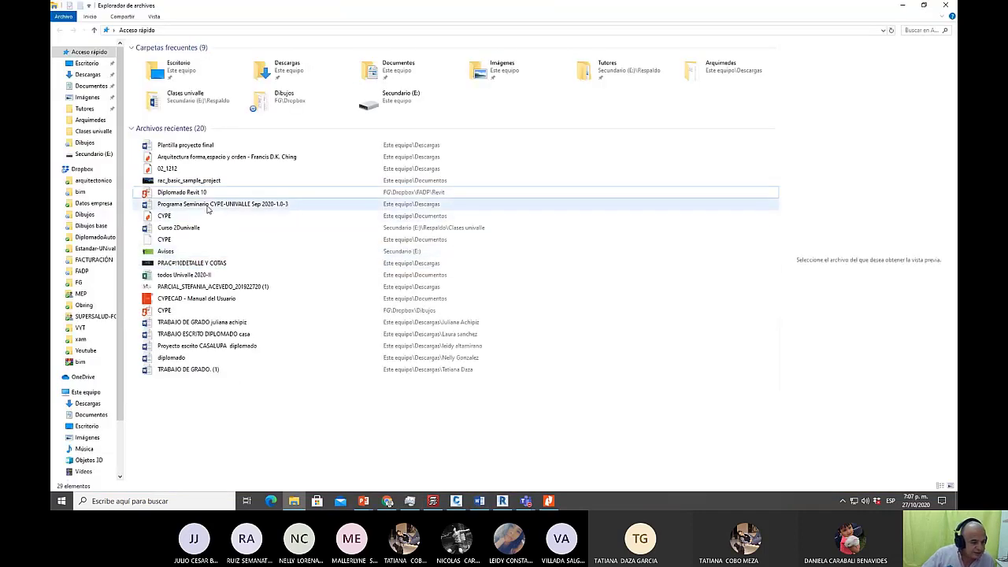
# Open the Arquitectura forma,espacio y orden PDF's Properties and select the book title in its name.
pyautogui.click(187, 159)
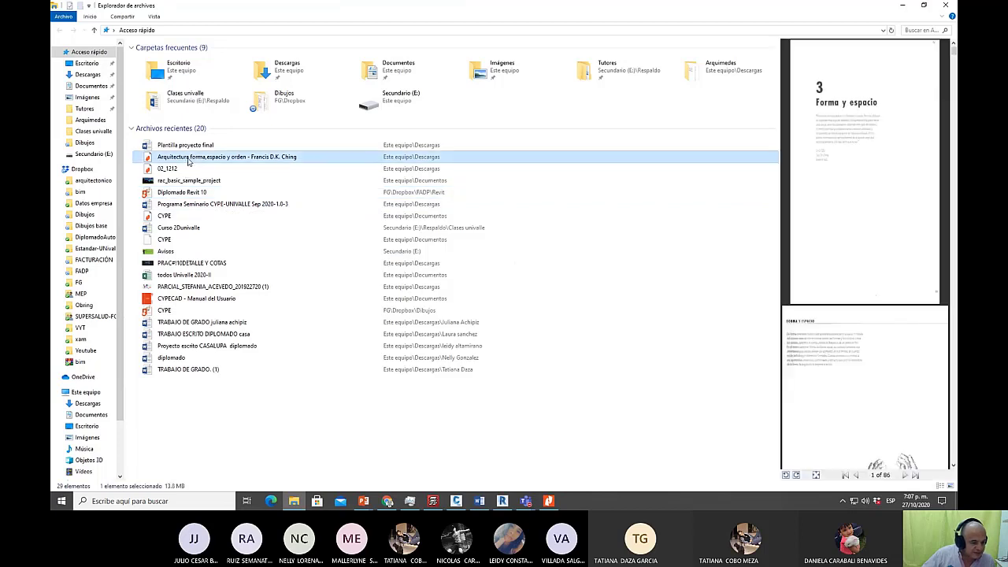
pyautogui.rightClick(188, 161)
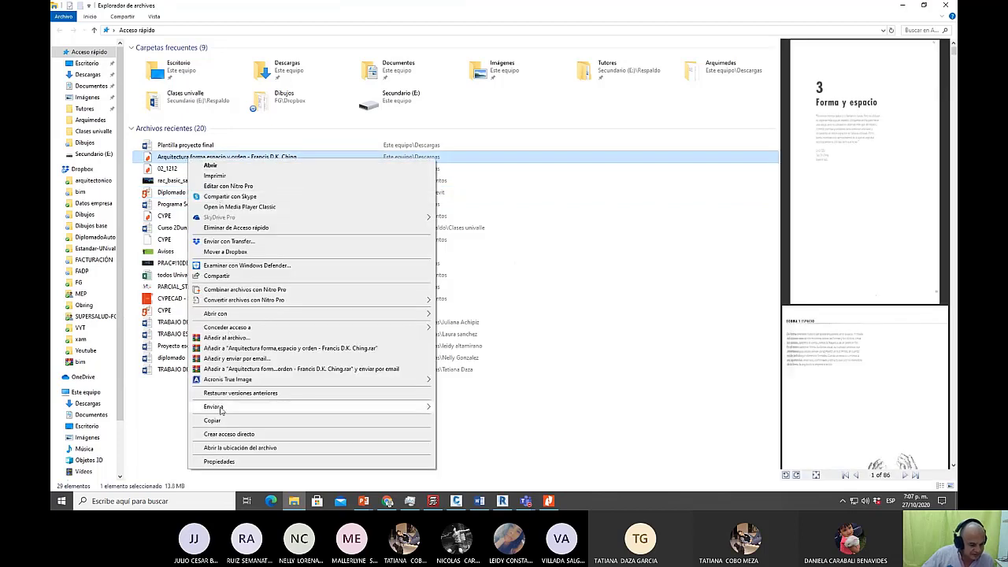
pyautogui.click(229, 462)
pyautogui.click(310, 201)
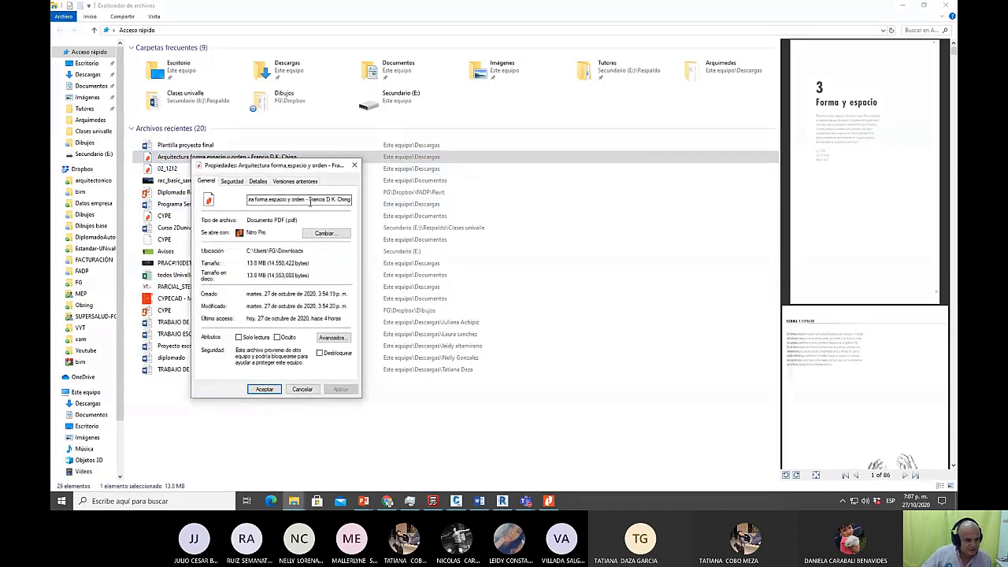
pyautogui.moveTo(310, 201); pyautogui.dragTo(190, 195)
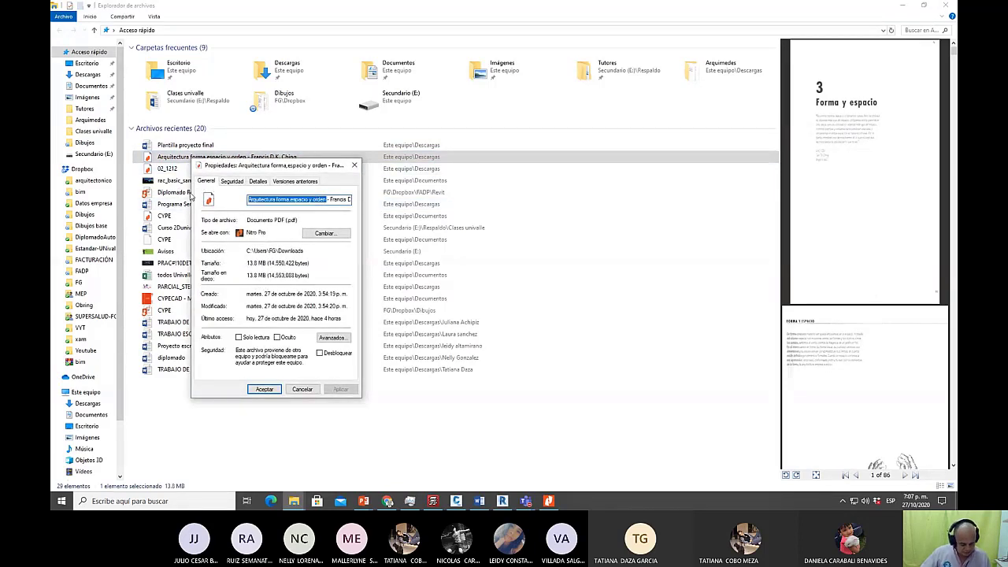
pyautogui.press('super+Tab')
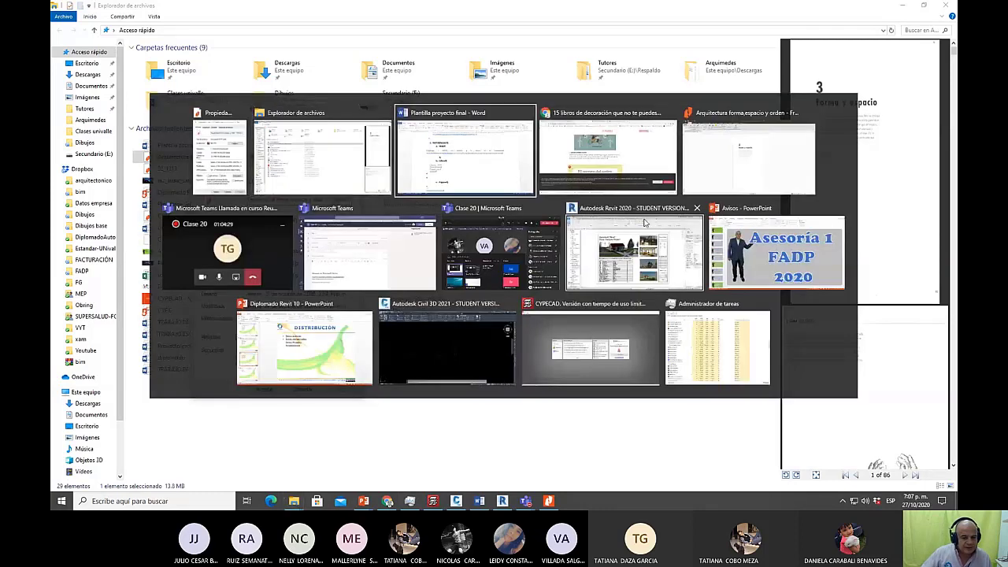
pyautogui.press('Return')
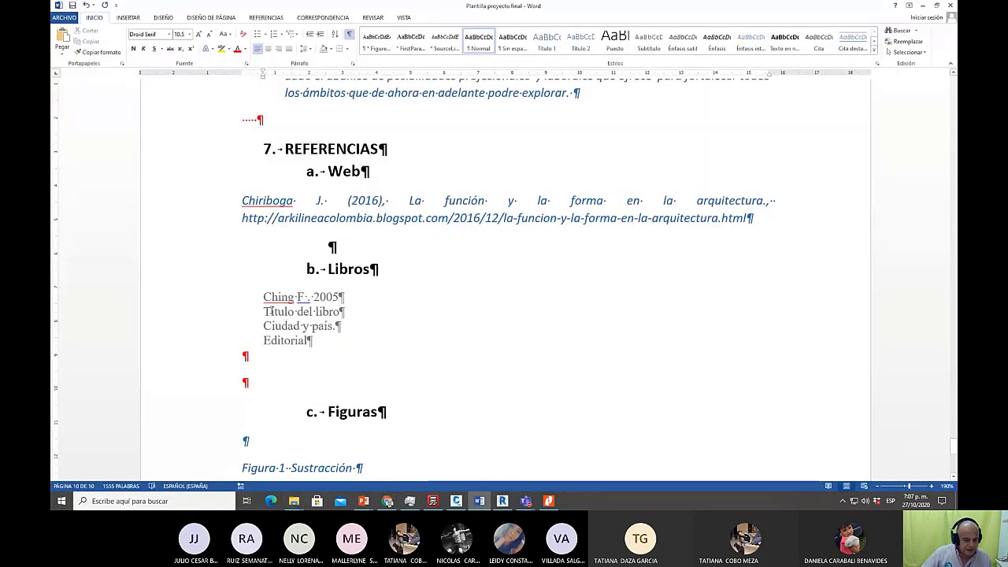
# Paste the title 'Arquitectura forma,espacio y orden' into the reference and add the city madrid.
pyautogui.moveTo(265, 311); pyautogui.dragTo(328, 315)
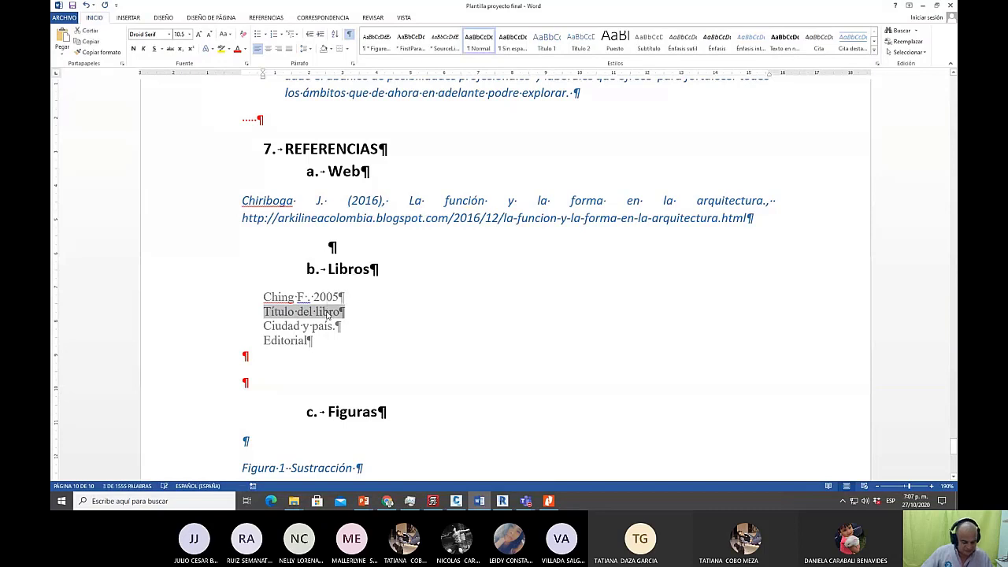
pyautogui.write('Arquitectura forma,espacio y orden')
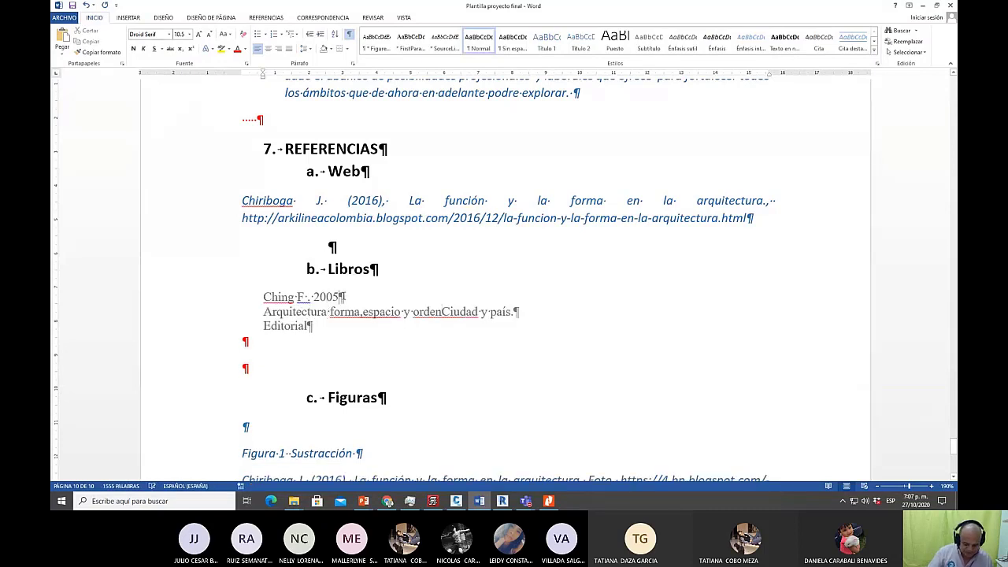
pyautogui.write(',')
pyautogui.press('Delete')
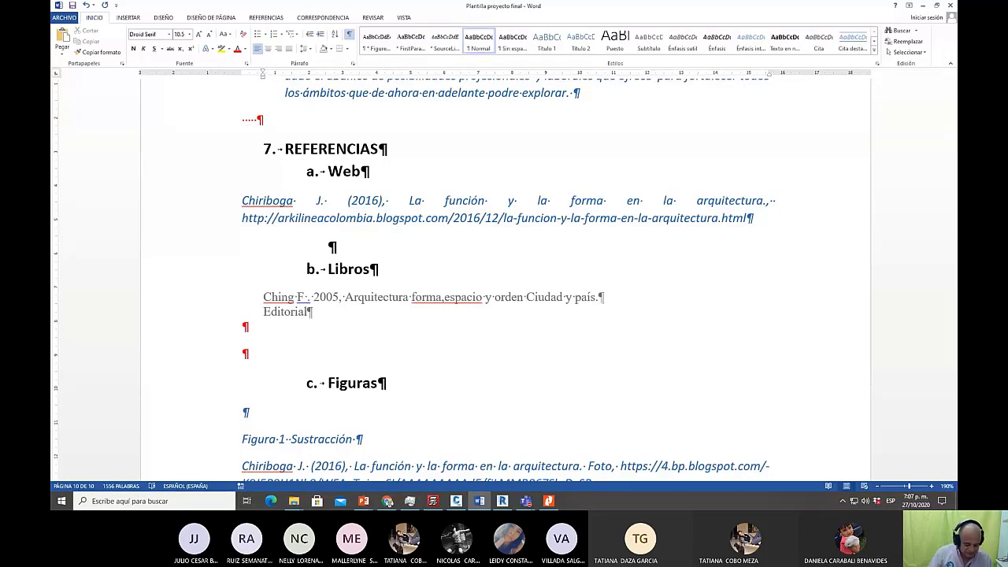
pyautogui.write('madrid')
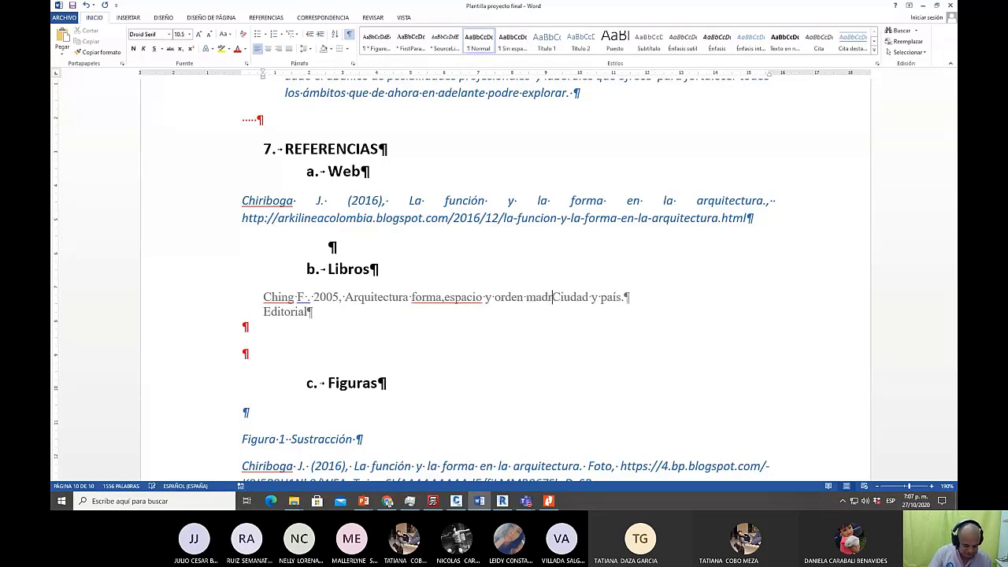
pyautogui.press('Delete')
pyautogui.press('Delete')
pyautogui.press('Delete')
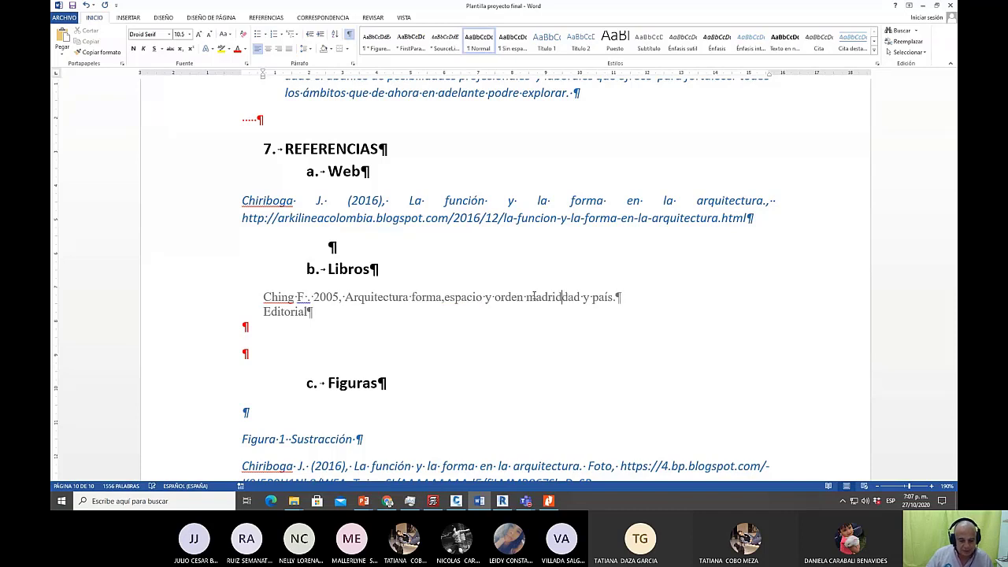
pyautogui.press('Delete')
pyautogui.press('Delete')
pyautogui.press('Delete')
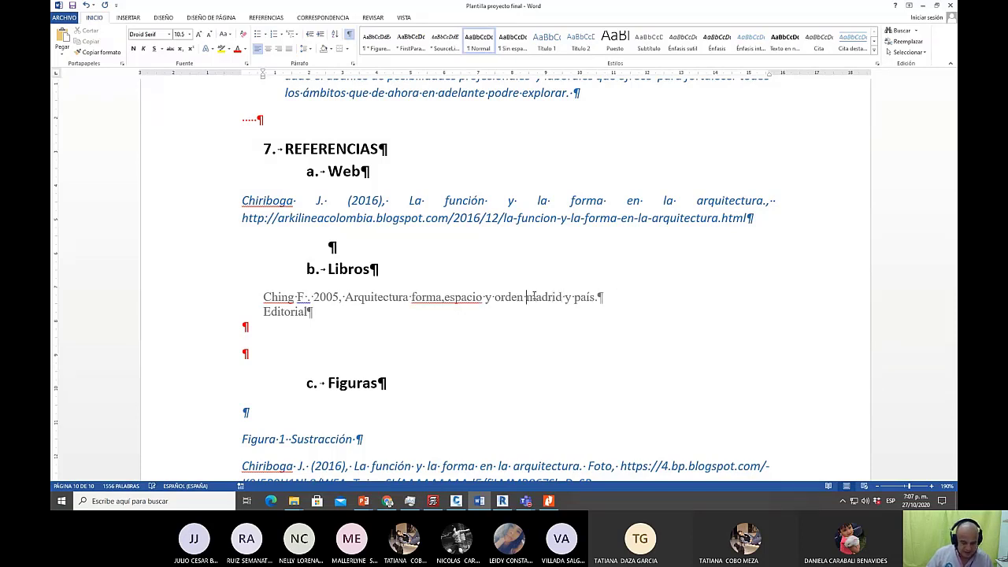
pyautogui.write(',')
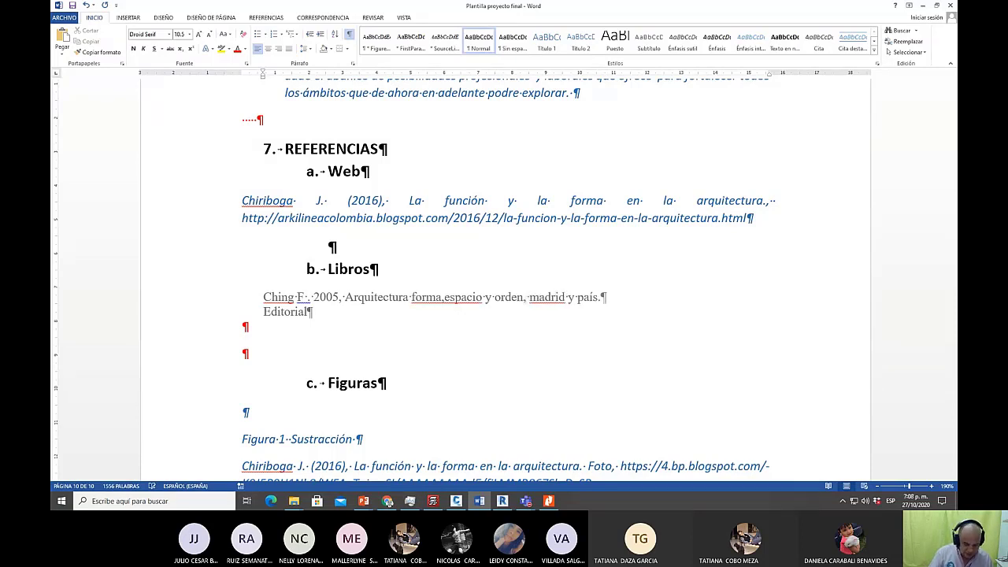
# Capitalise Madrid, add ', España', and join McGraw Hill onto the line without the blank paragraph.
pyautogui.click(531, 297)
pyautogui.write('M')
pyautogui.press('Delete')
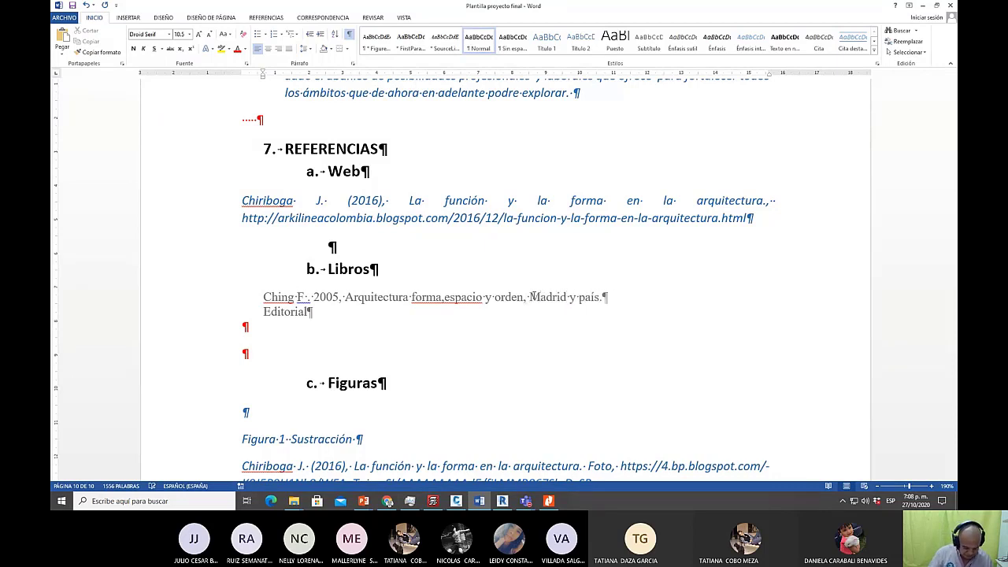
pyautogui.write(', Es')
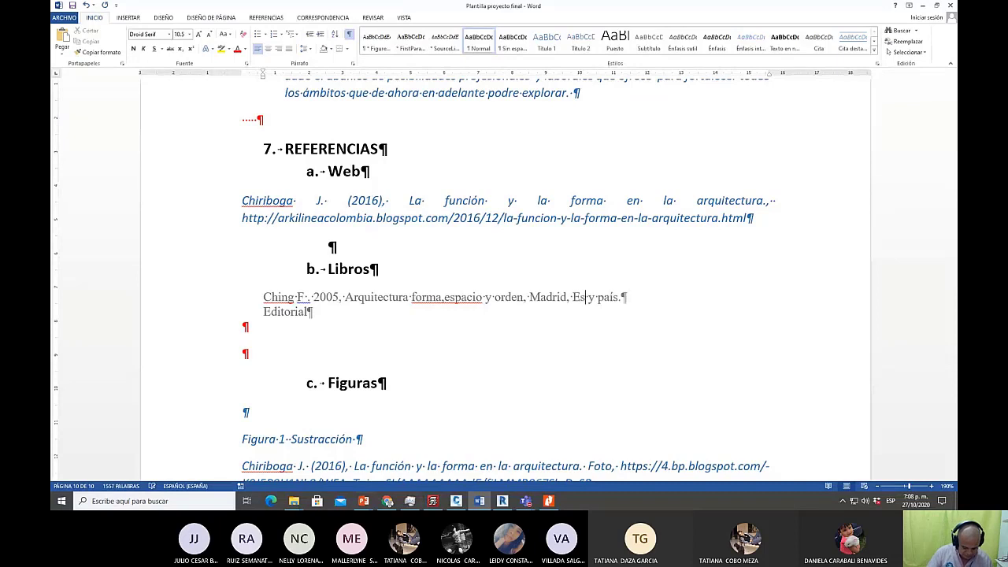
pyautogui.write('paña')
pyautogui.press('Delete')
pyautogui.press('Right')
pyautogui.press('Delete')
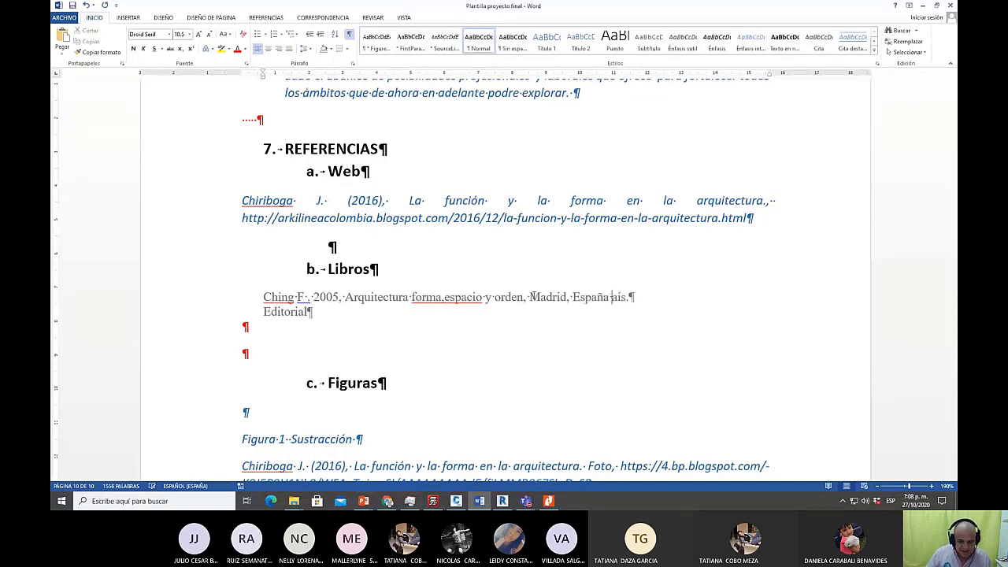
pyautogui.press('Delete')
pyautogui.press('Delete')
pyautogui.press('Delete')
pyautogui.press('Delete')
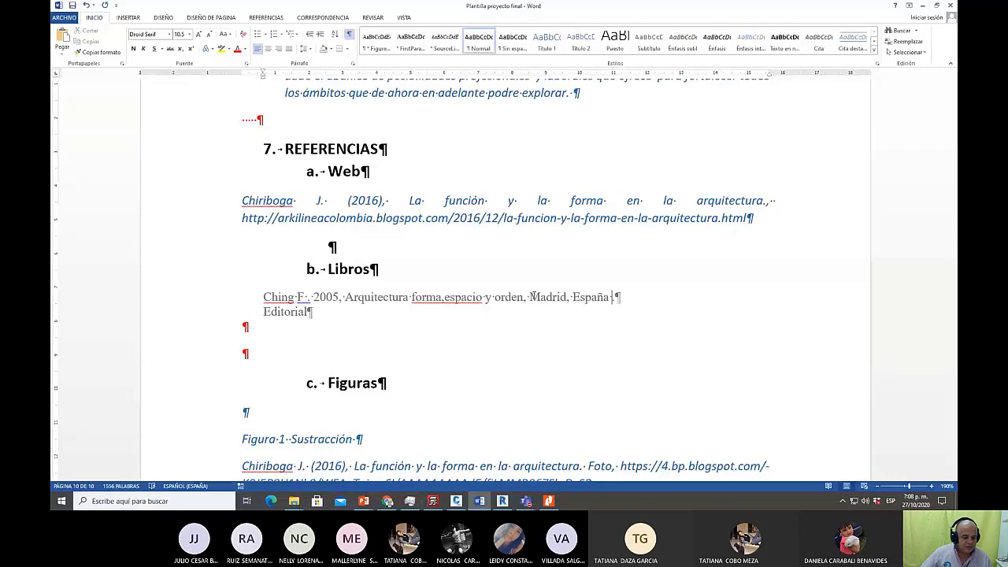
pyautogui.hotkey('ctrl', 'z')
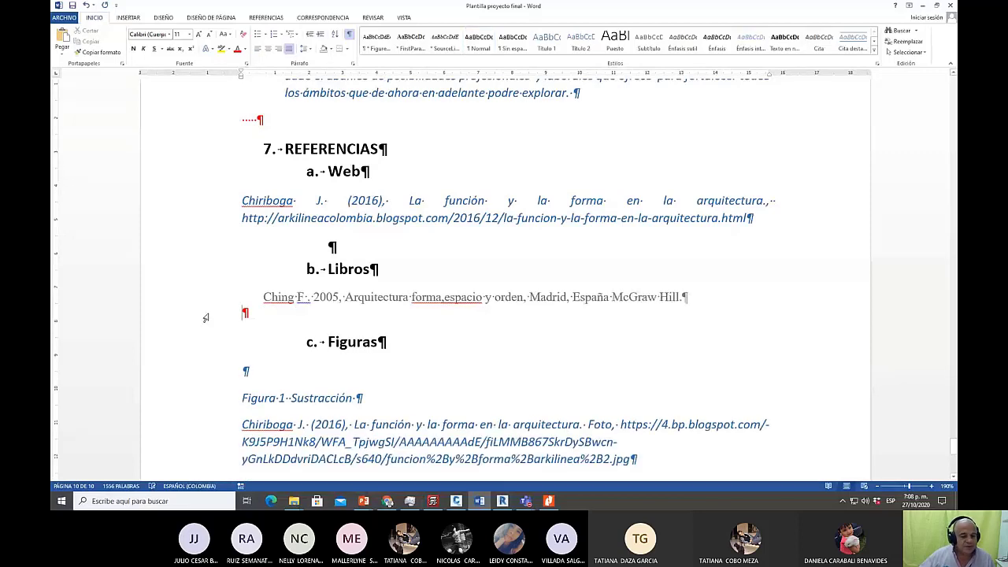
pyautogui.hotkey('ctrl', 'z')
pyautogui.hotkey('ctrl', 'z')
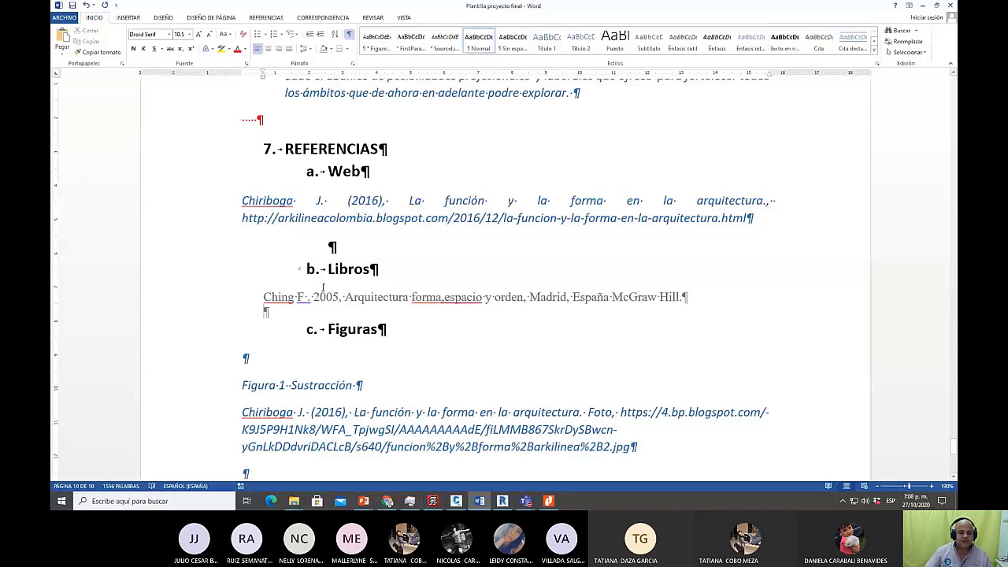
# Select the author surname Ching in the Libros reference and return to page 4's introduction.
pyautogui.moveTo(265, 297); pyautogui.dragTo(295, 304)
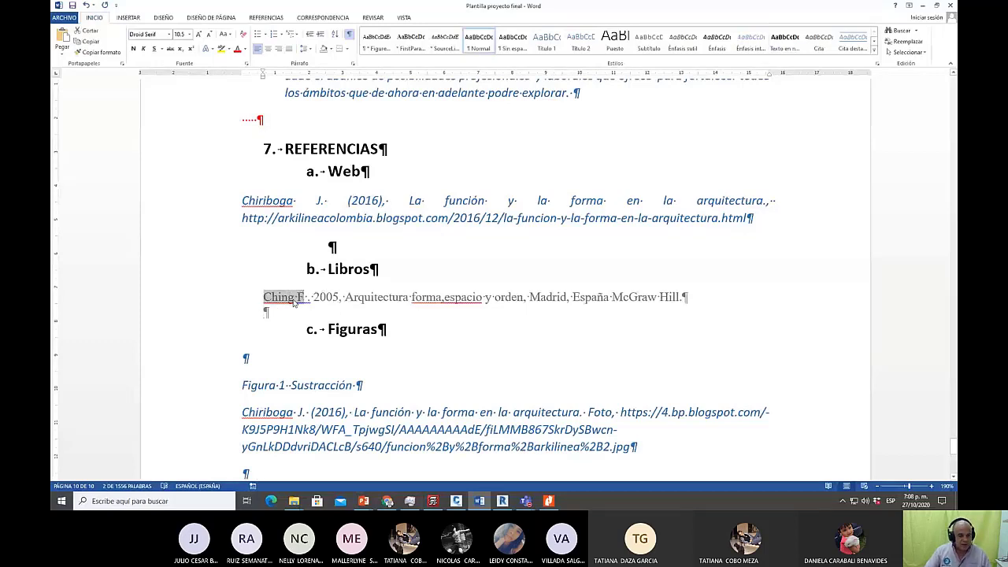
pyautogui.scroll(15, 295, 304)
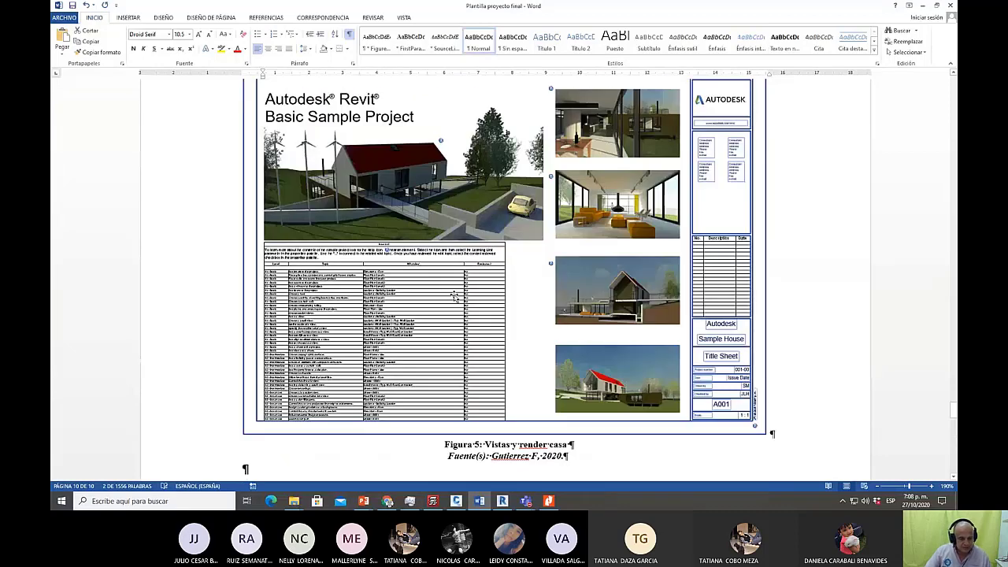
pyautogui.scroll(5, 455, 296)
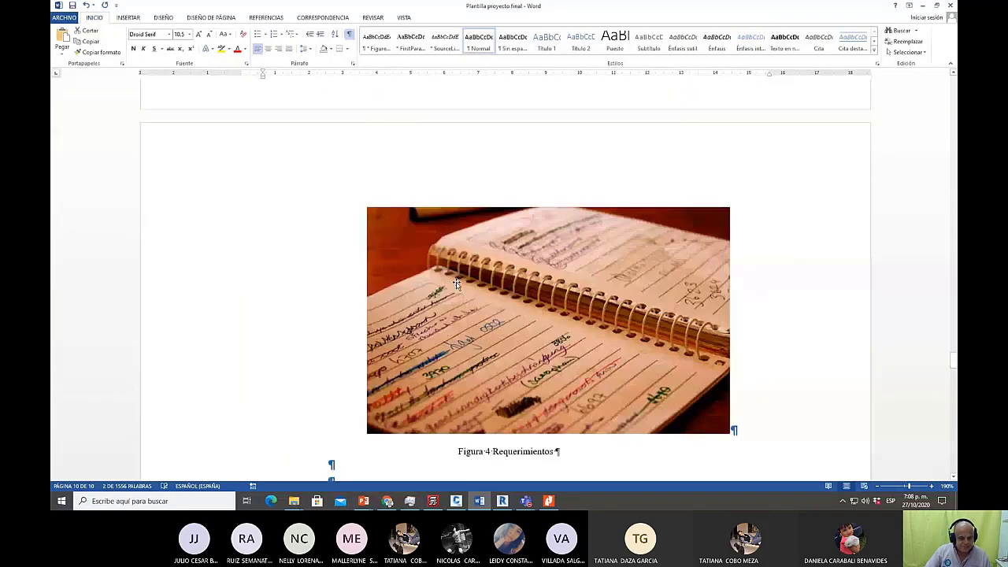
pyautogui.scroll(5, 456, 283)
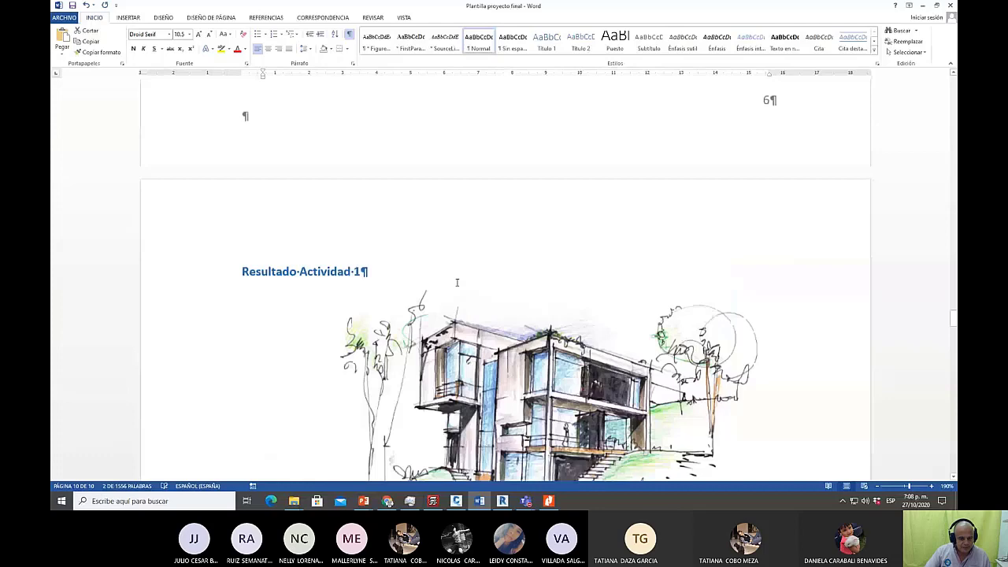
pyautogui.scroll(5, 457, 282)
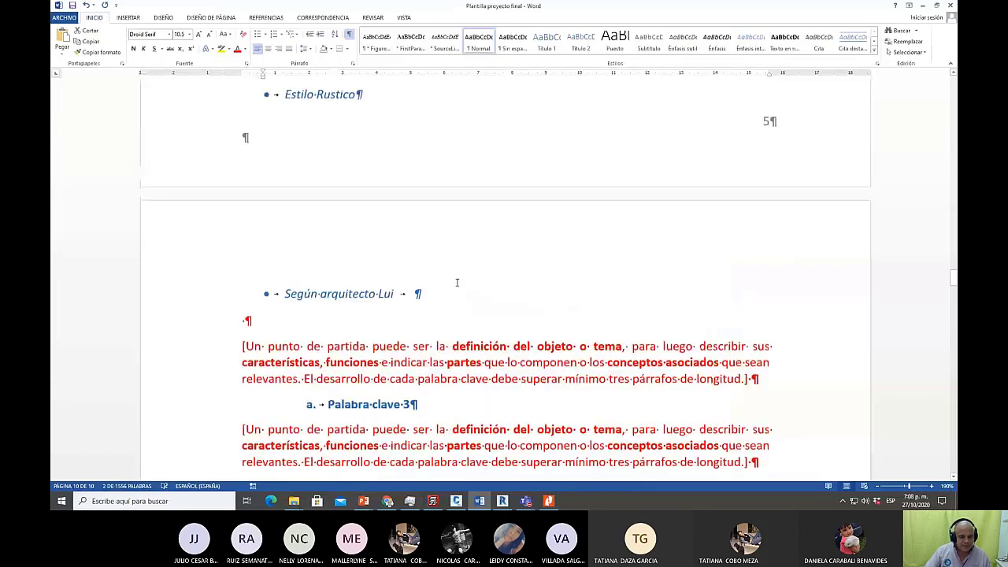
pyautogui.scroll(3, 457, 282)
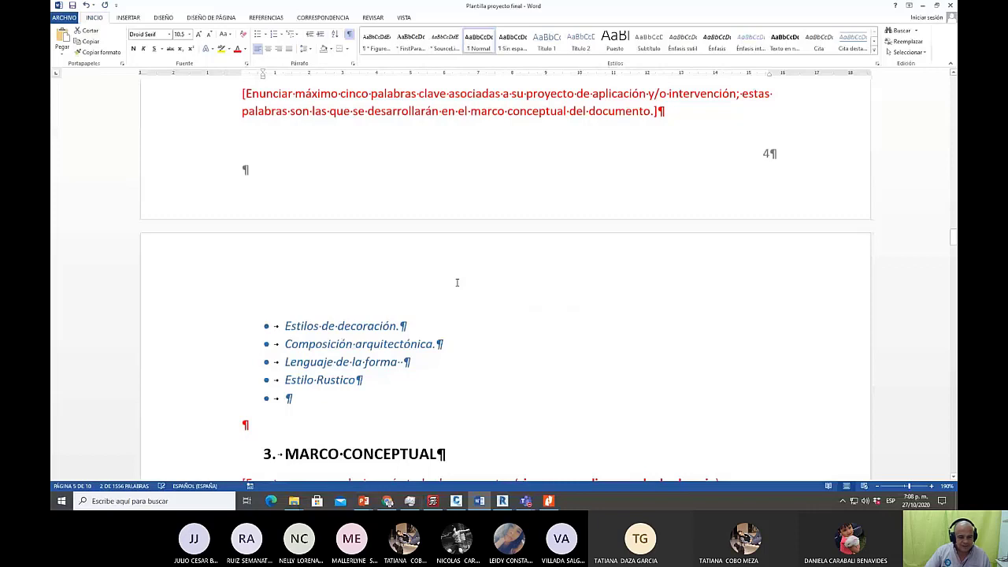
pyautogui.scroll(5, 423, 314)
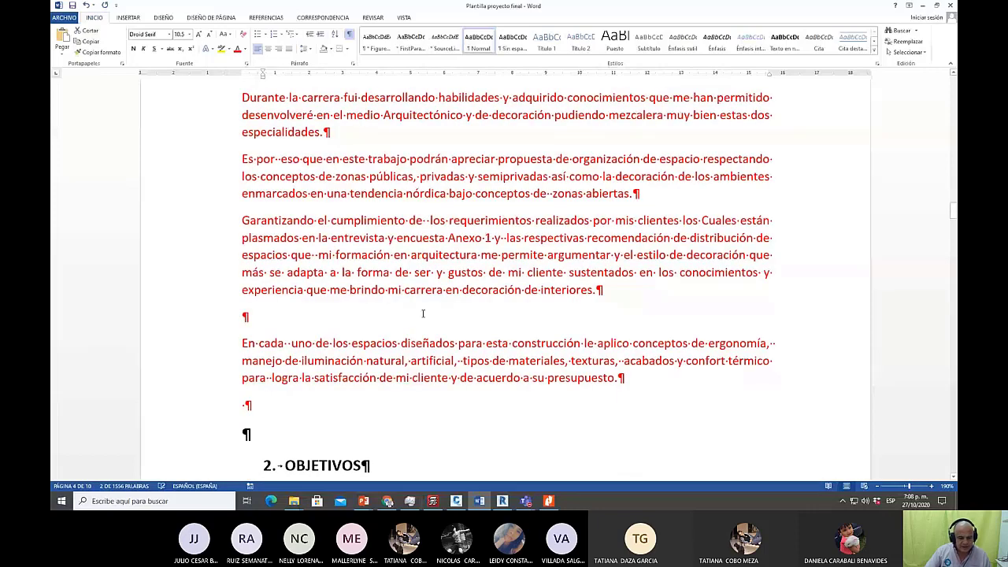
# Draft a 'de acuerdo al arquitecto' phrase with the surname after forma, then delete it.
pyautogui.click(390, 272)
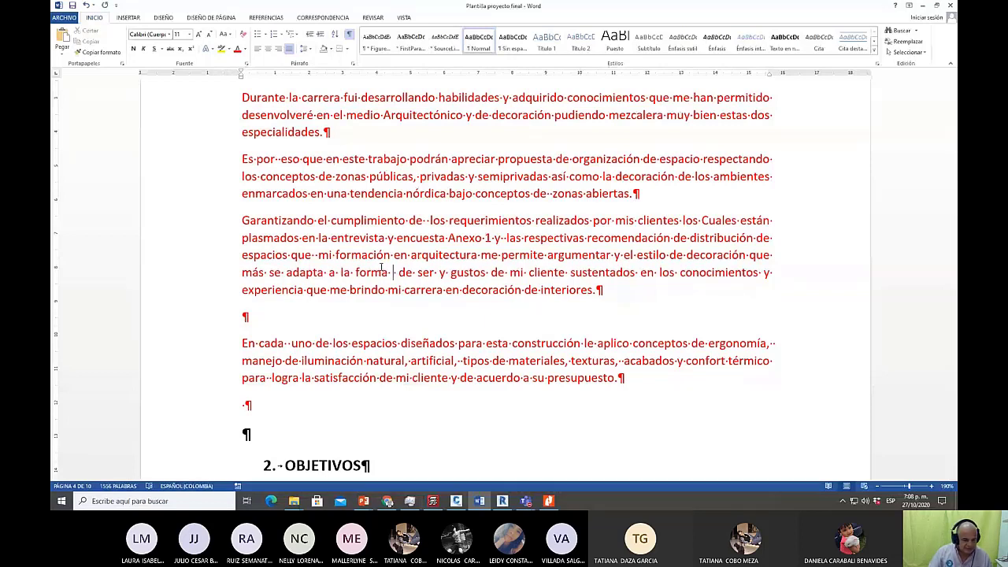
pyautogui.write('Ching')
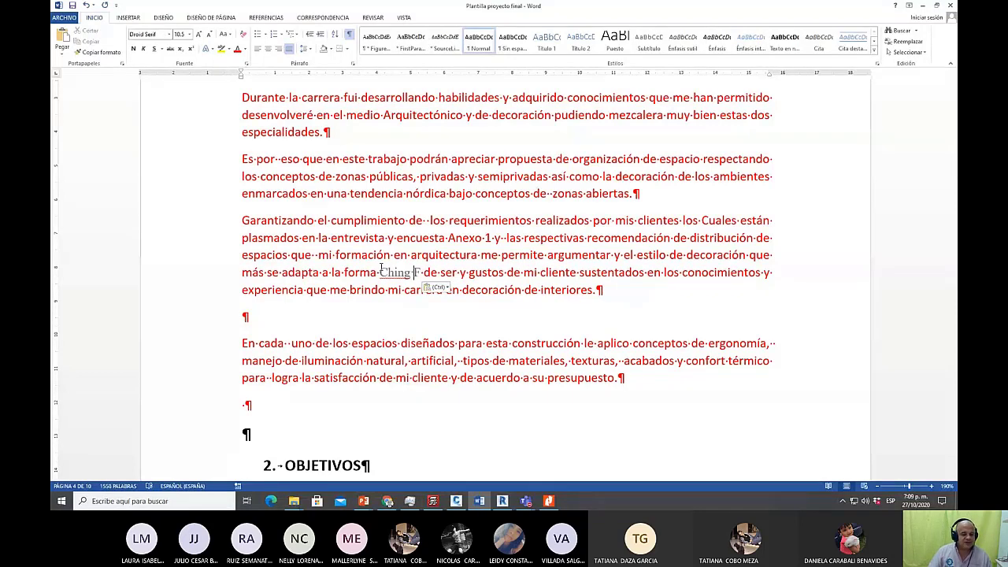
pyautogui.click(380, 271)
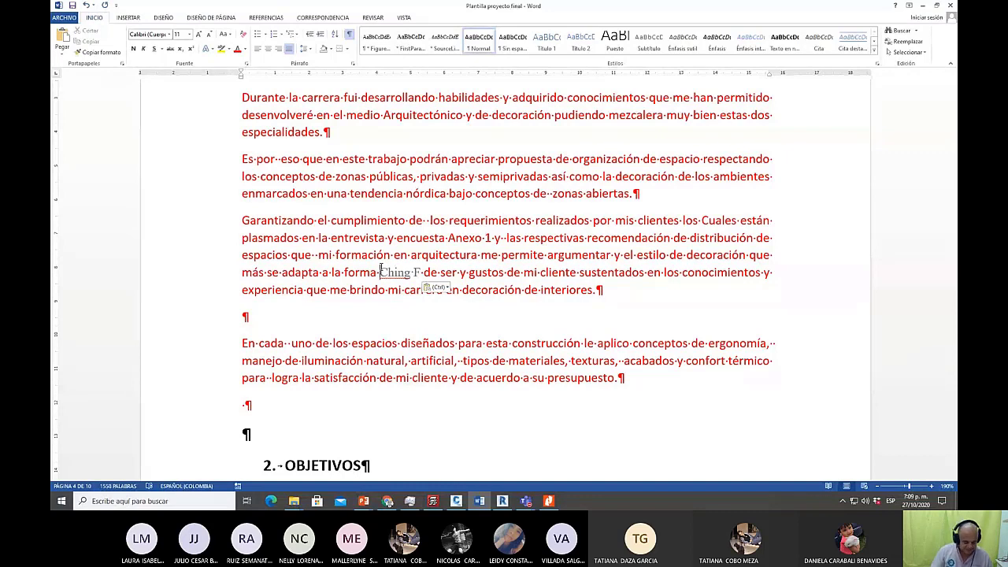
pyautogui.write('de acuer')
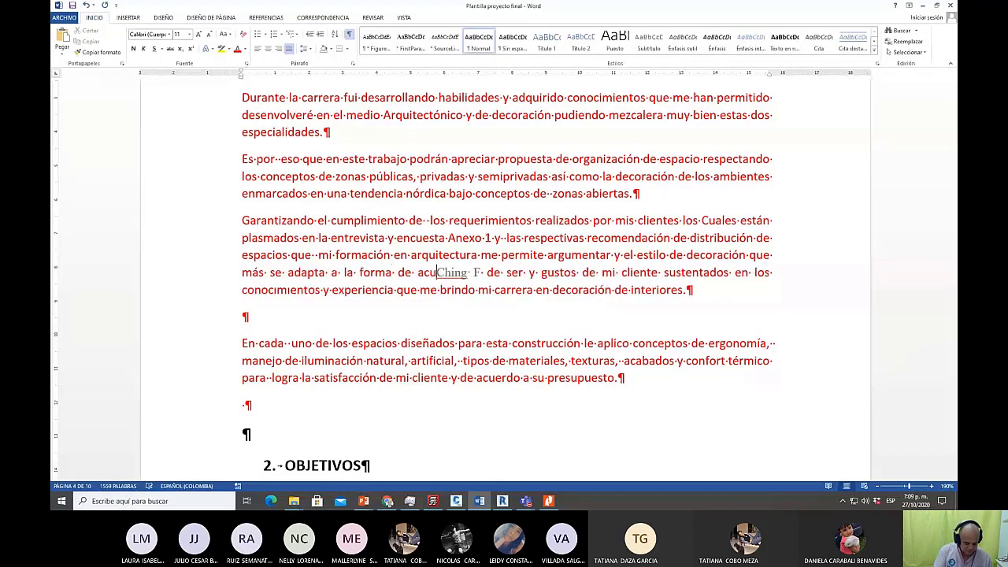
pyautogui.write('do')
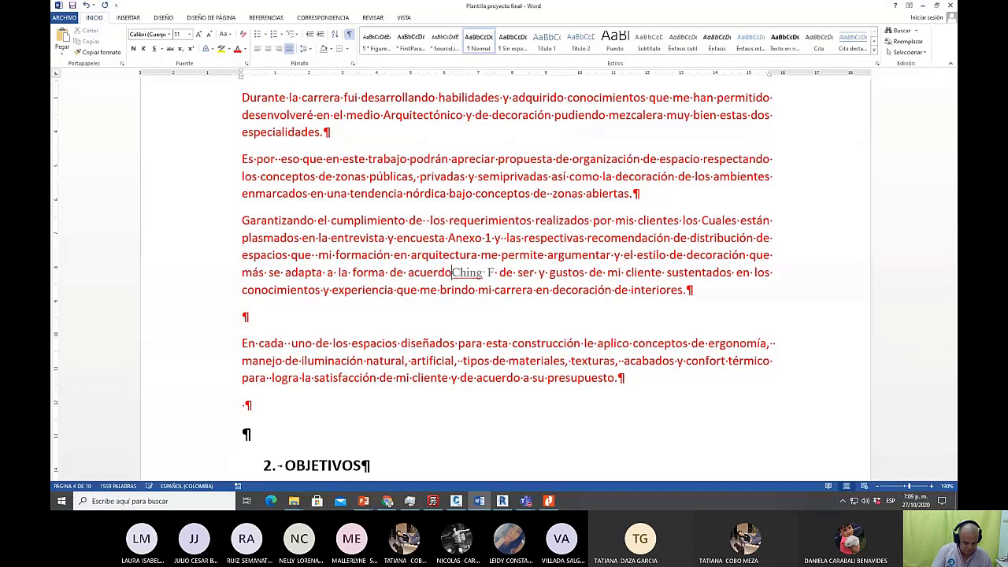
pyautogui.write('alaruitec')
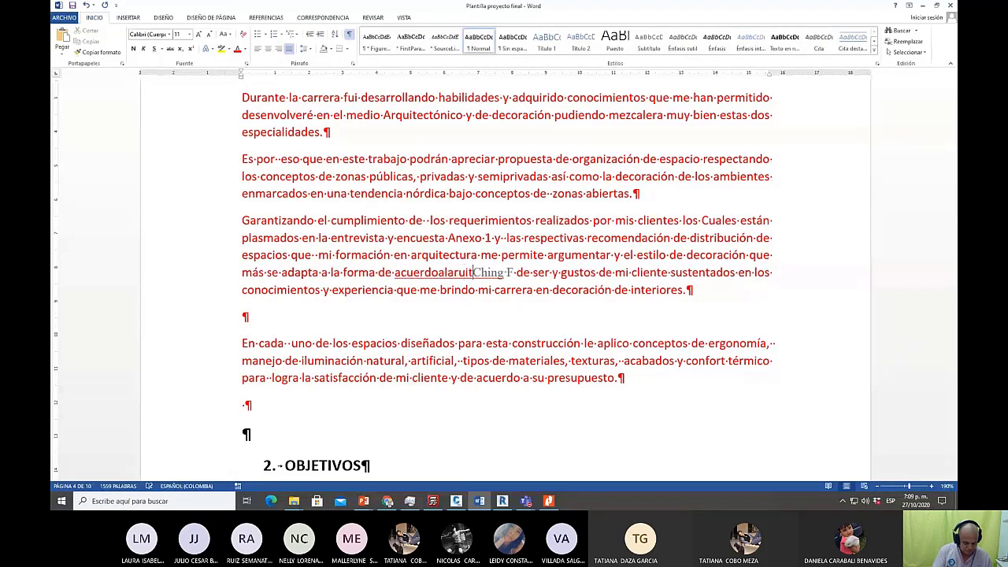
pyautogui.write('to')
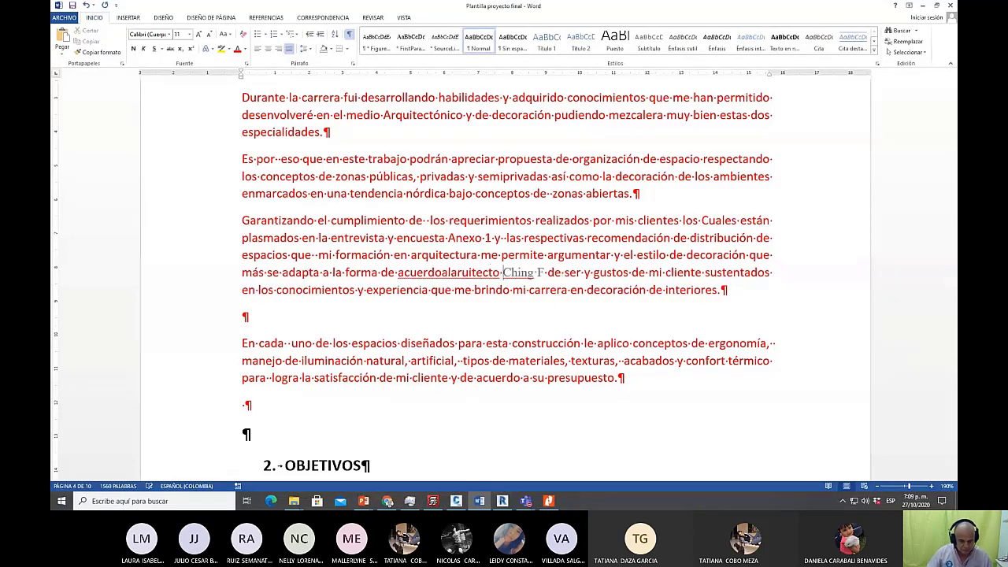
pyautogui.click(444, 271)
pyautogui.click(453, 272)
pyautogui.click(463, 272)
pyautogui.write('q')
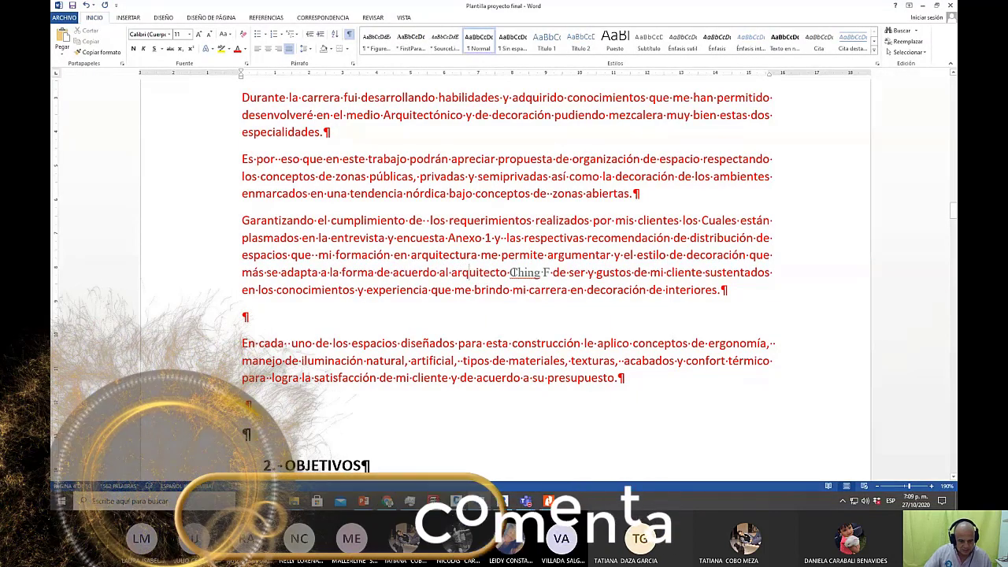
pyautogui.moveTo(459, 273); pyautogui.dragTo(553, 272)
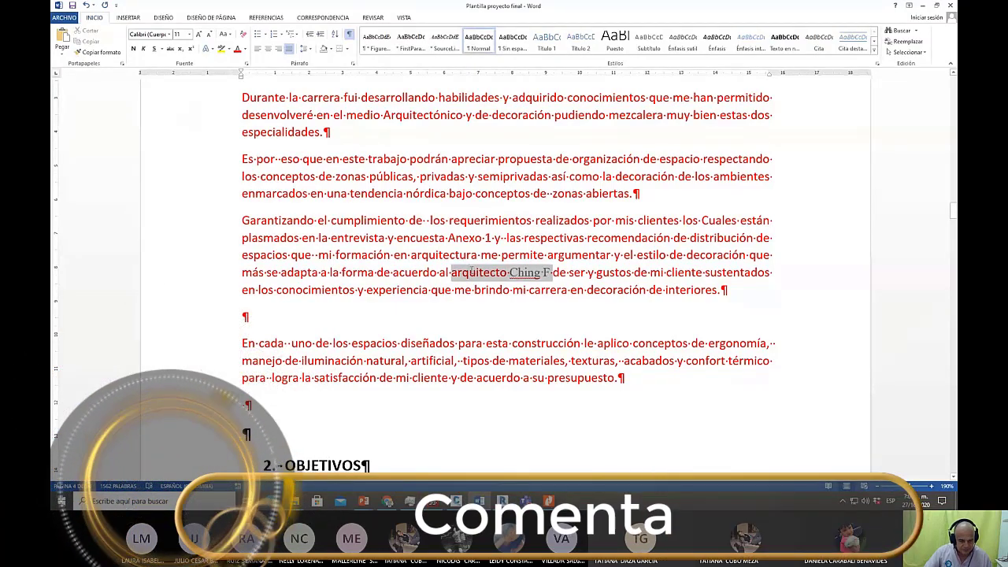
pyautogui.moveTo(459, 272); pyautogui.dragTo(412, 274)
pyautogui.hotkey('ctrl', 'c')
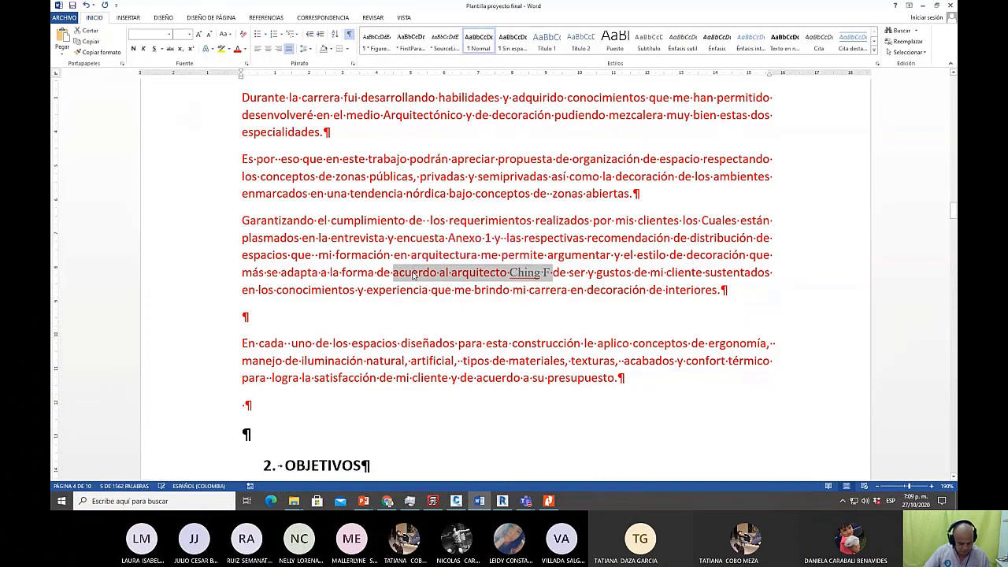
pyautogui.press('Delete')
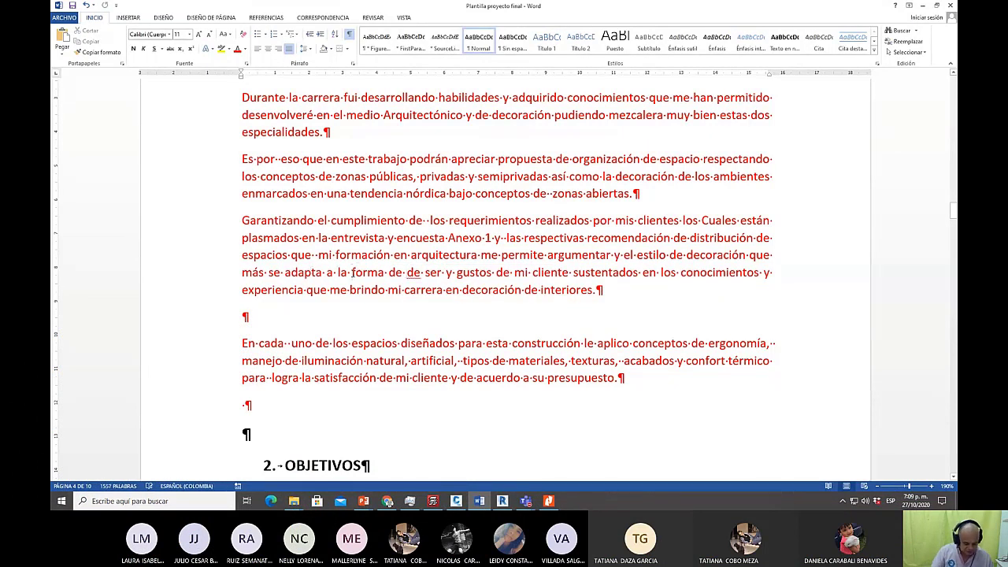
# Type 'según el' after forma and paste the architect Ching F citation.
pyautogui.click(385, 273)
pyautogui.write('d')
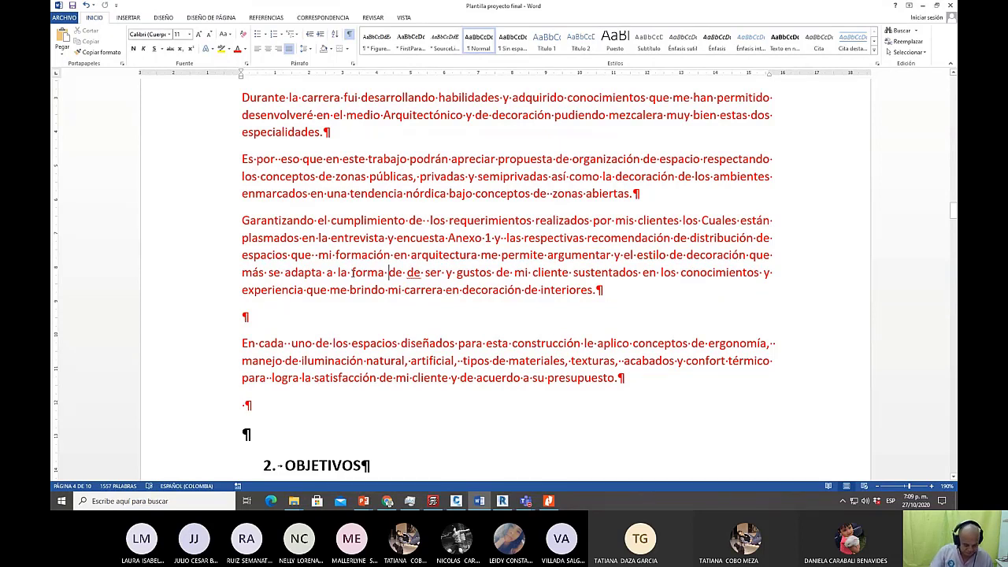
pyautogui.write('egun')
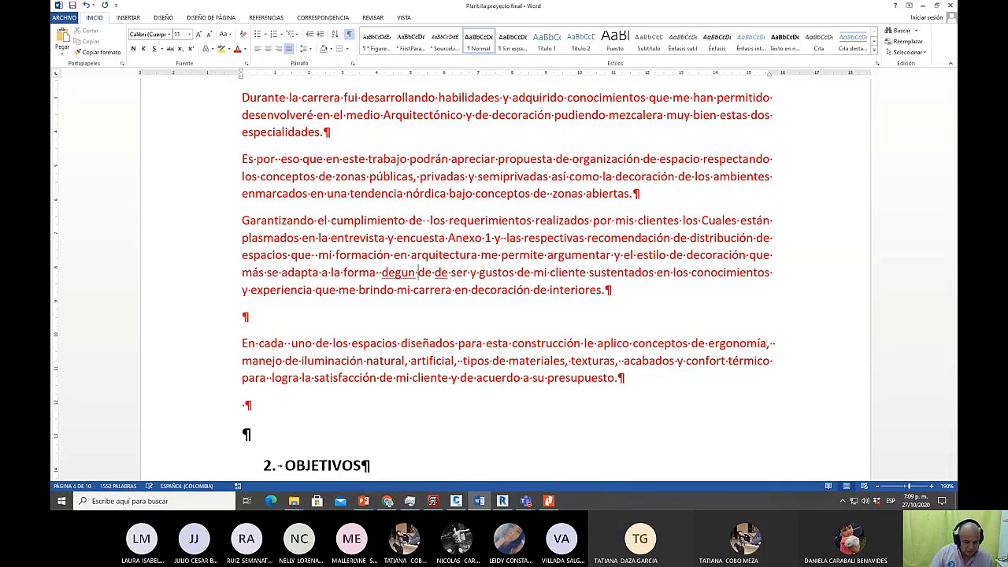
pyautogui.press('Left')
pyautogui.press('Left')
pyautogui.press('Left')
pyautogui.press('Left')
pyautogui.press('Left')
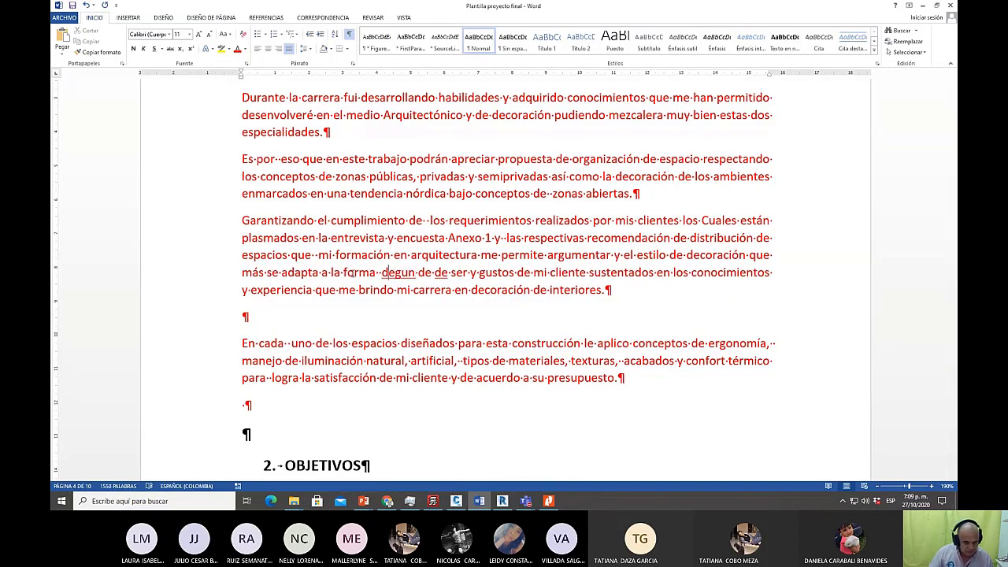
pyautogui.write('s')
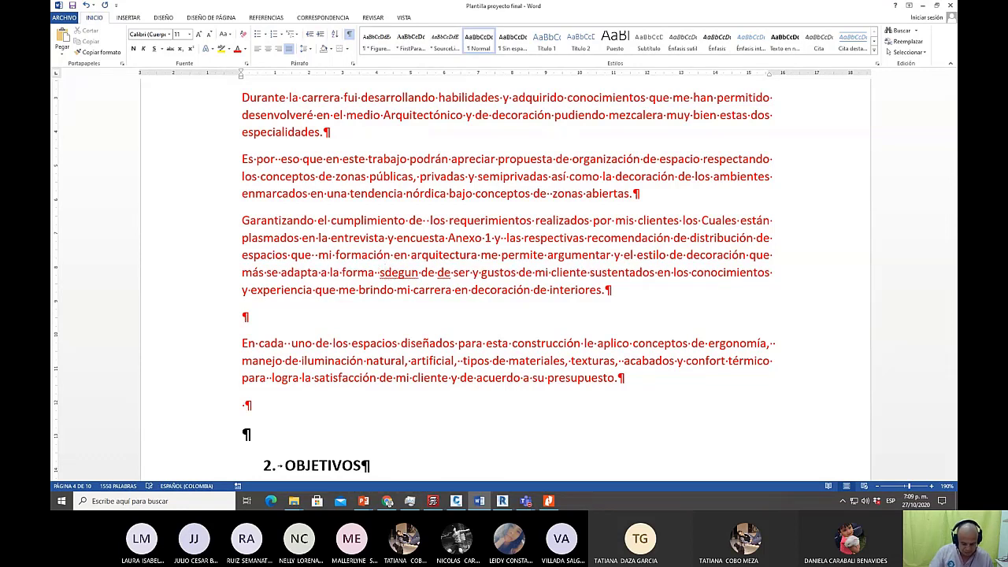
pyautogui.press('Delete')
pyautogui.press('Right')
pyautogui.press('Right')
pyautogui.press('Right')
pyautogui.press('Right')
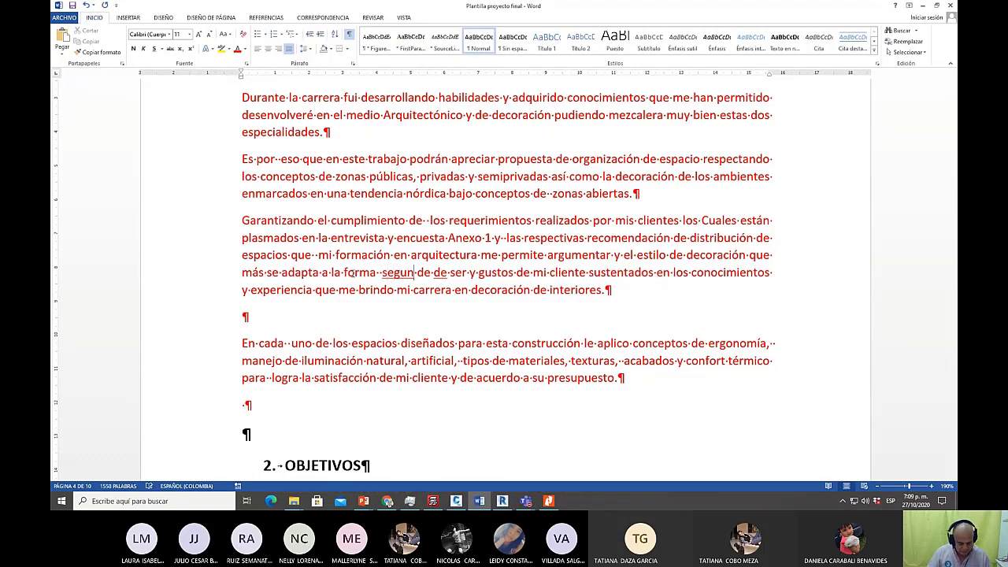
pyautogui.press('BackSpace')
pyautogui.press('BackSpace')
pyautogui.write('ún el')
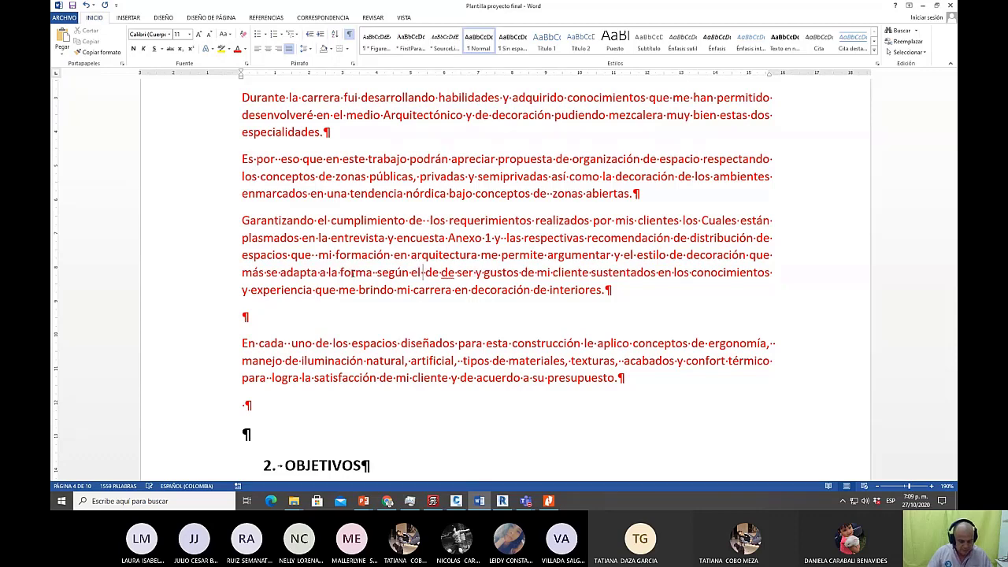
pyautogui.hotkey('ctrl', 'v')
# Trim 'acuerdo al', add 'en el Capitulo IV pag 345', and delete the duplicated 'de de'.
pyautogui.press('Left')
pyautogui.press('Left')
pyautogui.press('Left')
pyautogui.press('Left')
pyautogui.press('Left')
pyautogui.press('Left')
pyautogui.press('Left')
pyautogui.press('Left')
pyautogui.press('Left')
pyautogui.press('Left')
pyautogui.press('Left')
pyautogui.press('Left')
pyautogui.press('Left')
pyautogui.press('Left')
pyautogui.press('Left')
pyautogui.press('Left')
pyautogui.press('Left')
pyautogui.press('Left')
pyautogui.press('Left')
pyautogui.press('Left')
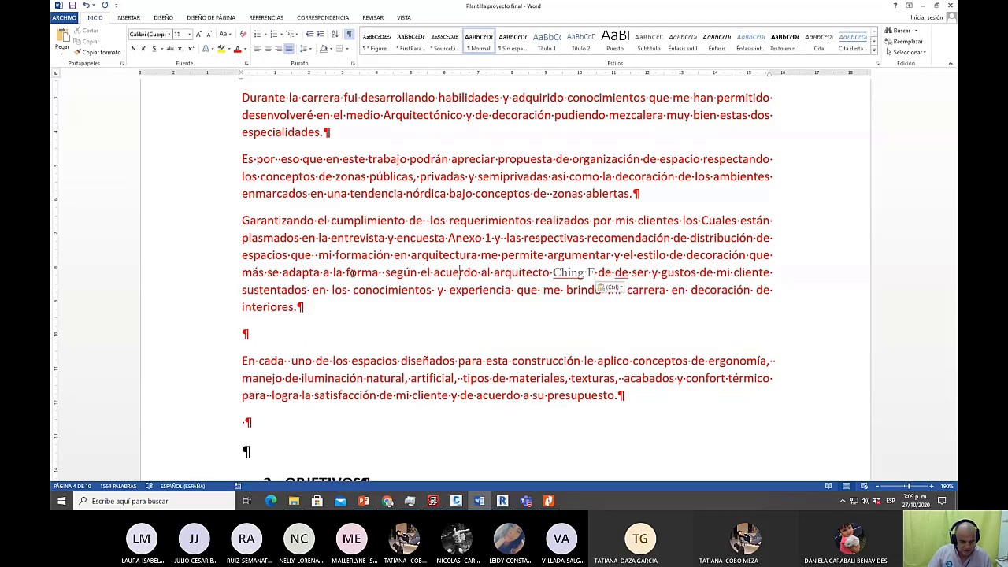
pyautogui.press('Left')
pyautogui.press('Left')
pyautogui.press('Left')
pyautogui.press('Left')
pyautogui.press('Delete')
pyautogui.press('Delete')
pyautogui.press('Delete')
pyautogui.press('Delete')
pyautogui.press('Delete')
pyautogui.press('Delete')
pyautogui.press('Delete')
pyautogui.press('Delete')
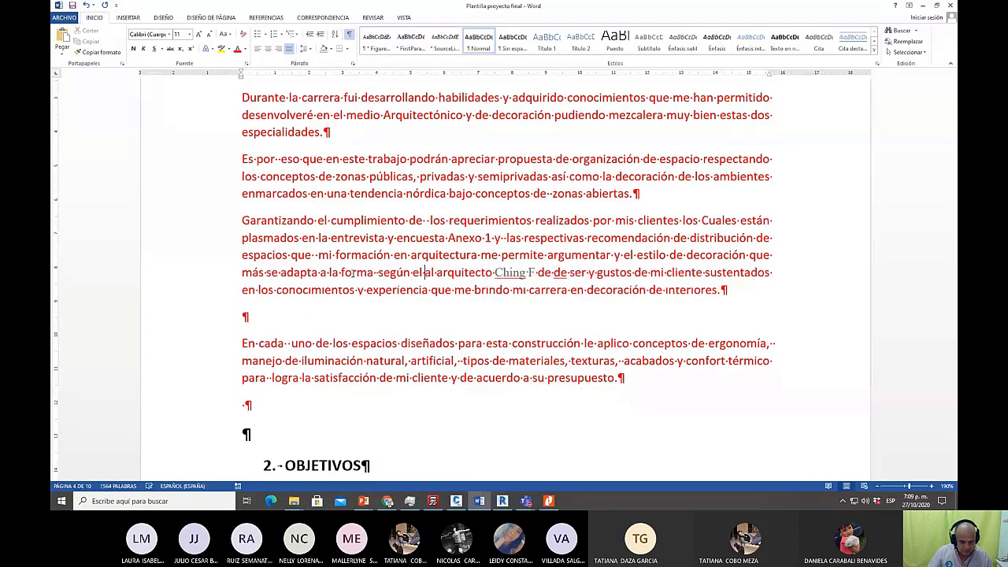
pyautogui.press('Delete')
pyautogui.press('Delete')
pyautogui.press('Delete')
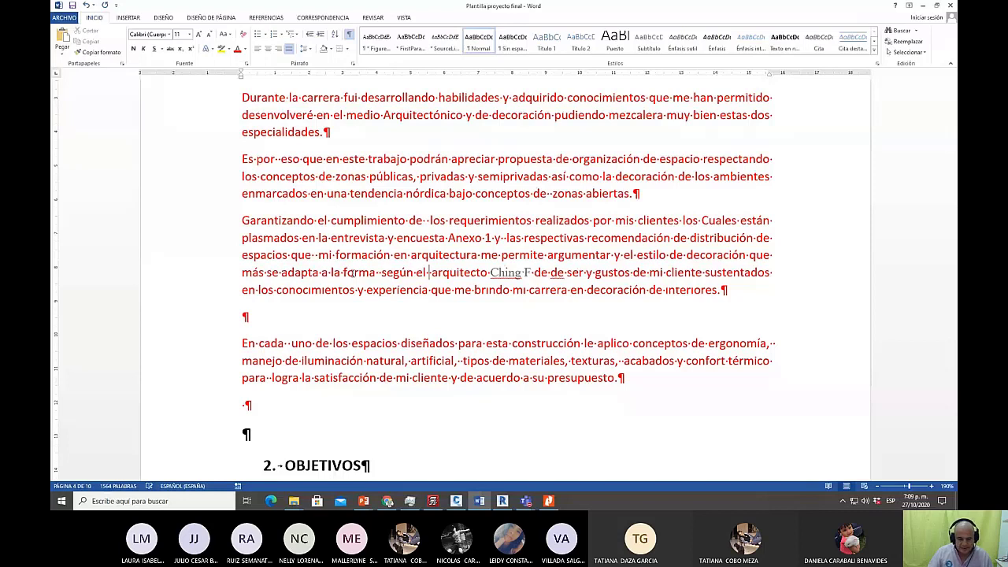
pyautogui.press('Delete')
pyautogui.hotkey('ctrl', 'Right')
pyautogui.hotkey('ctrl', 'Right')
pyautogui.hotkey('ctrl', 'Right')
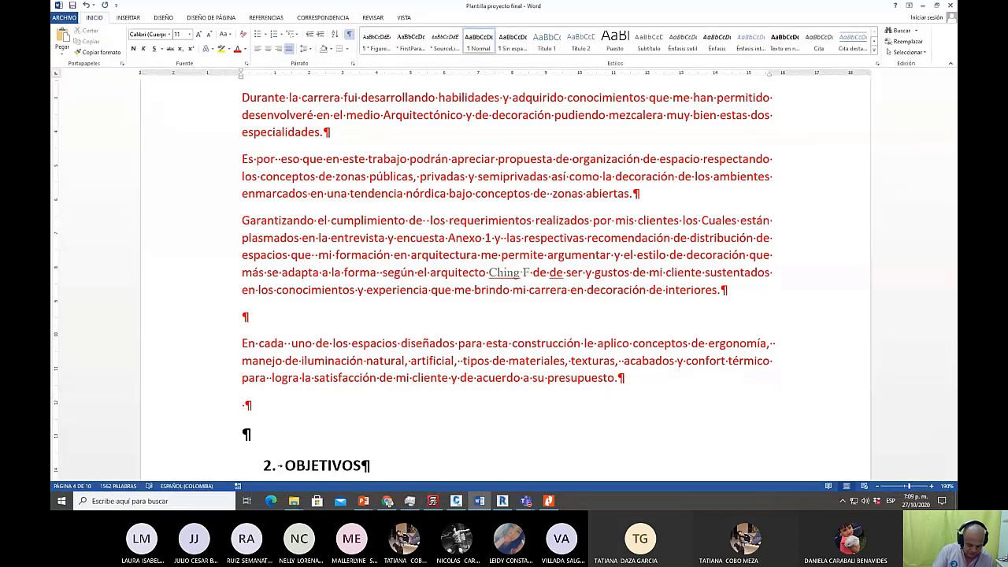
pyautogui.write('en')
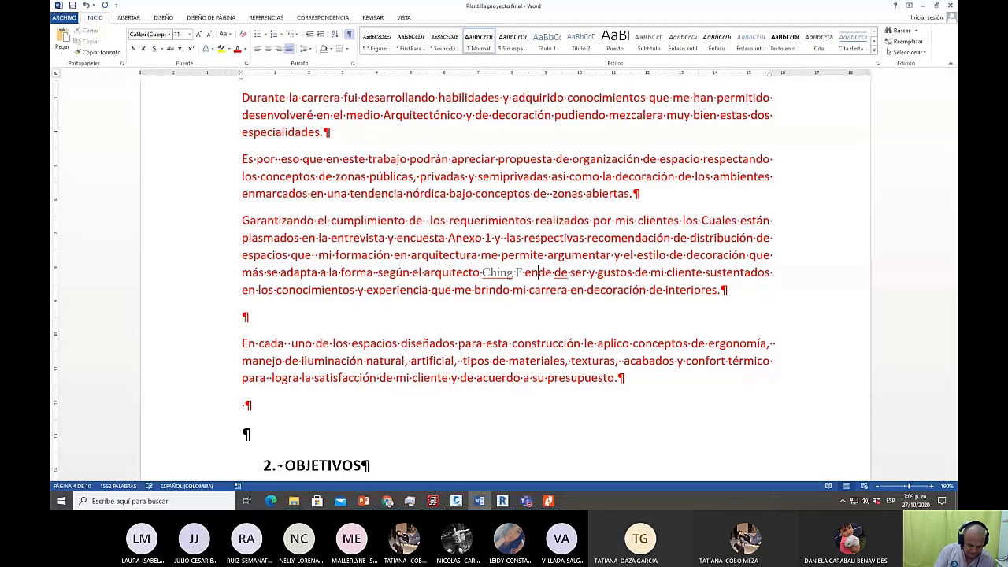
pyautogui.write(' el apitulo de f')
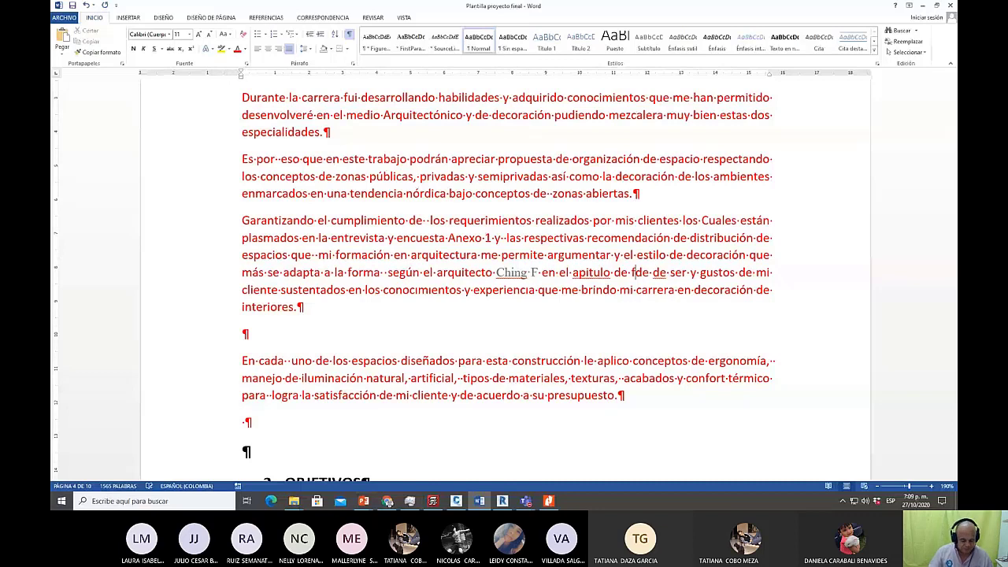
pyautogui.hotkey('ctrl', 'z')
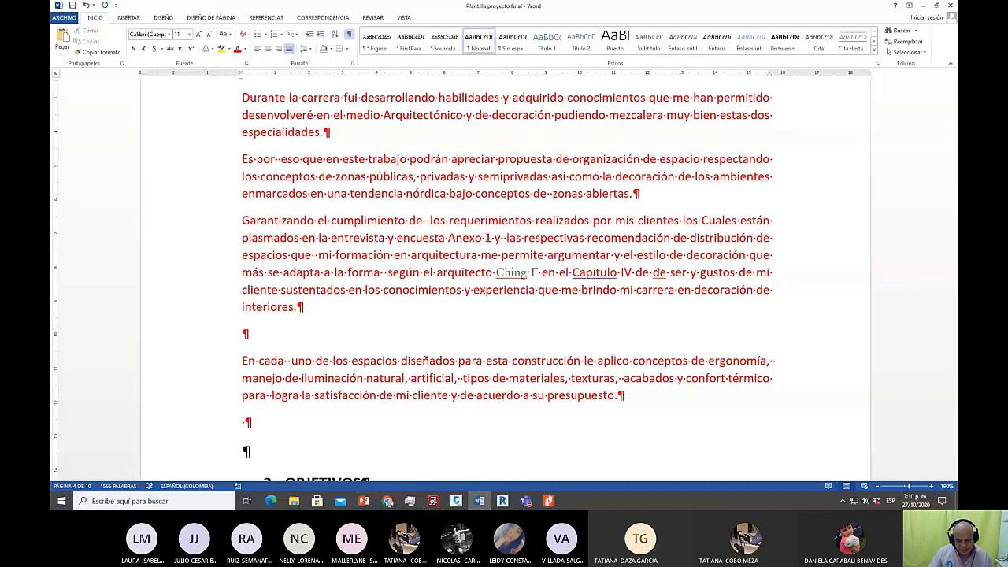
pyautogui.write('pag ')
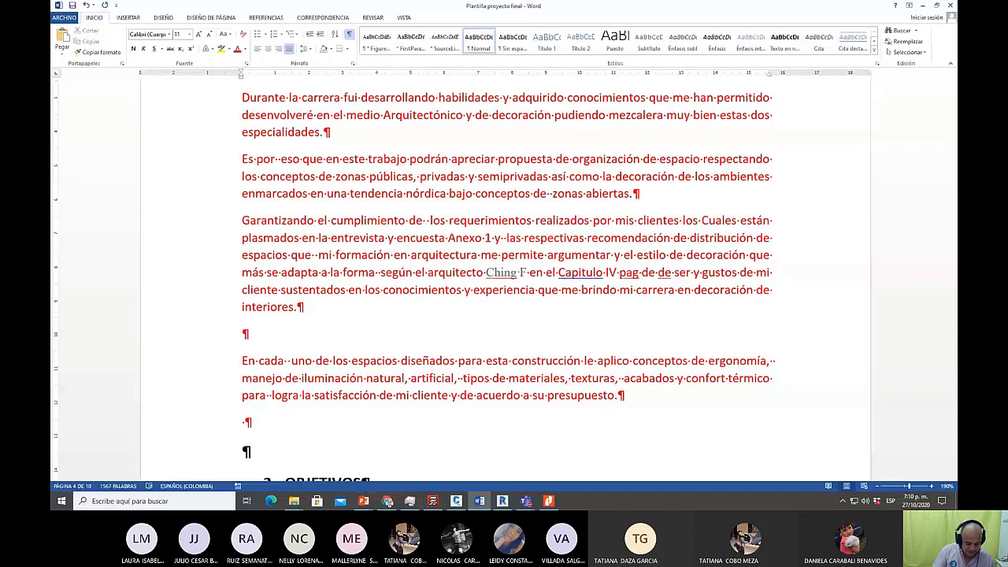
pyautogui.write('34')
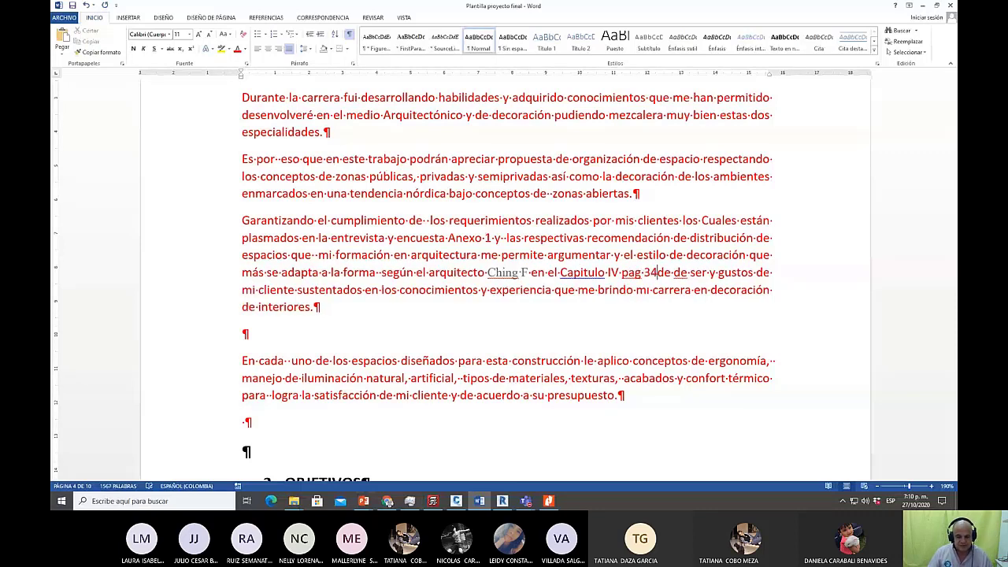
pyautogui.write('5')
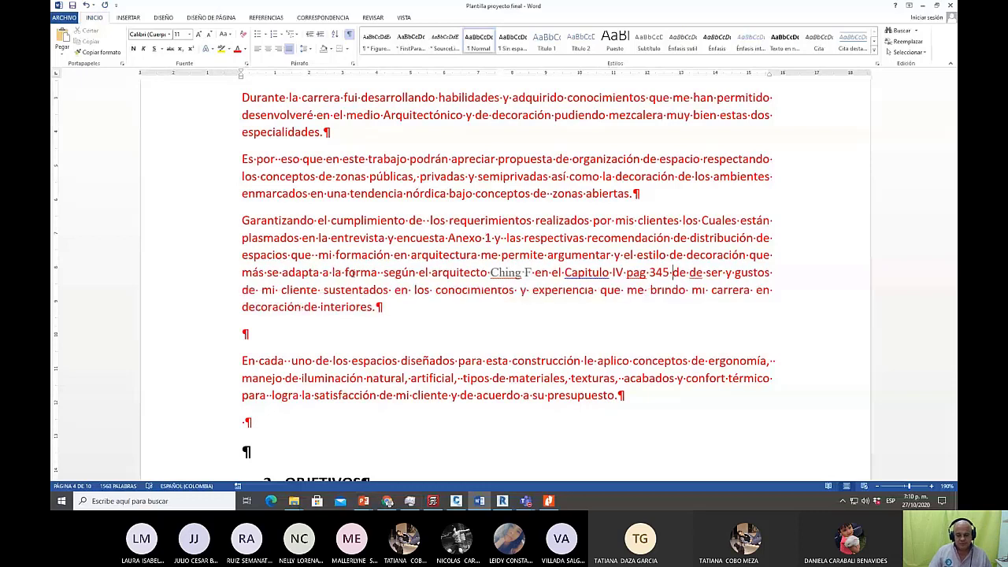
pyautogui.press('Delete')
pyautogui.press('Delete')
pyautogui.press('Delete')
pyautogui.press('Delete')
pyautogui.press('Delete')
pyautogui.press('Delete')
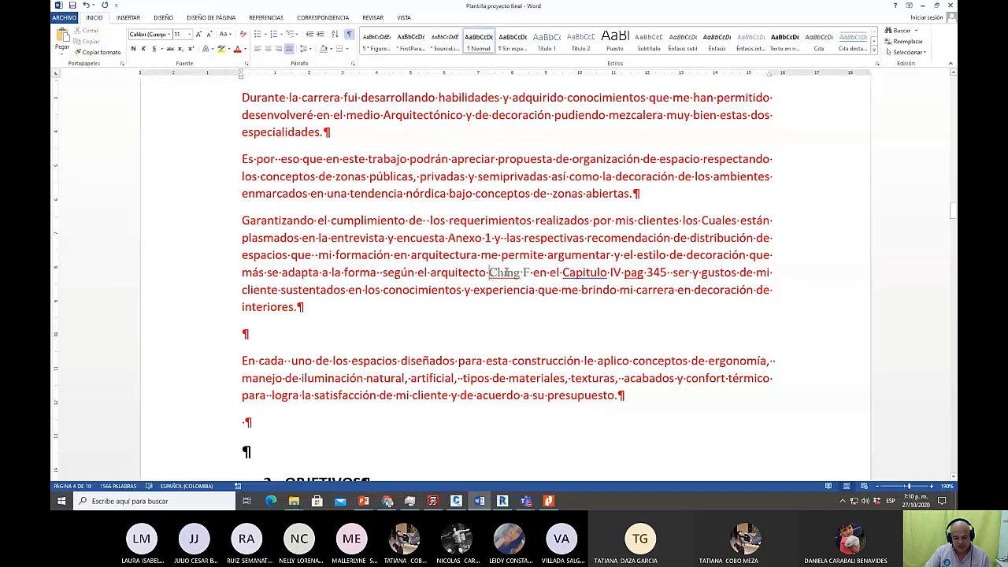
# Correct the spelling to Capítulo and Format Paint 'arquitecto Ching' to match the paragraph.
pyautogui.moveTo(489, 272); pyautogui.dragTo(530, 271)
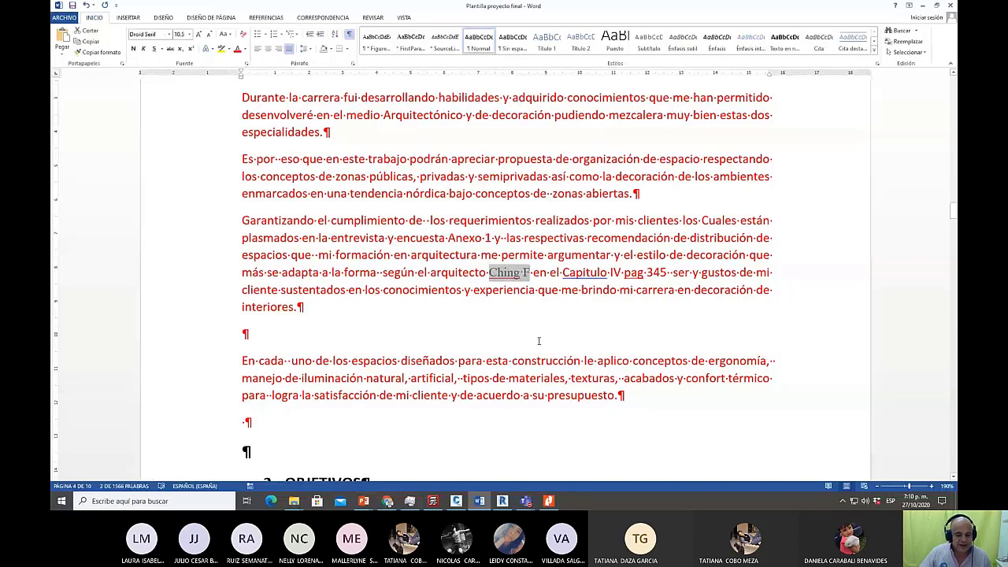
pyautogui.click(567, 316)
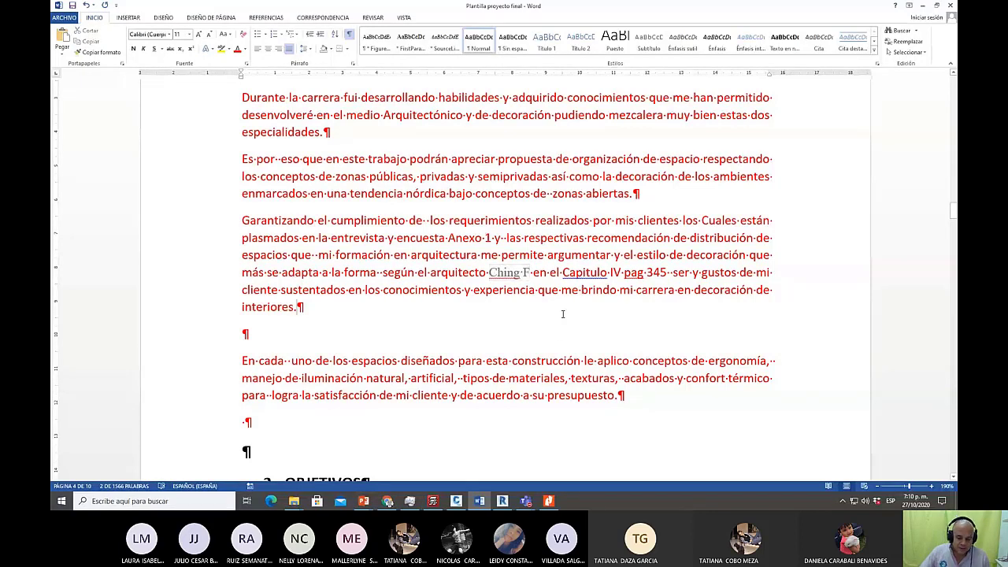
pyautogui.rightClick(592, 274)
pyautogui.click(611, 286)
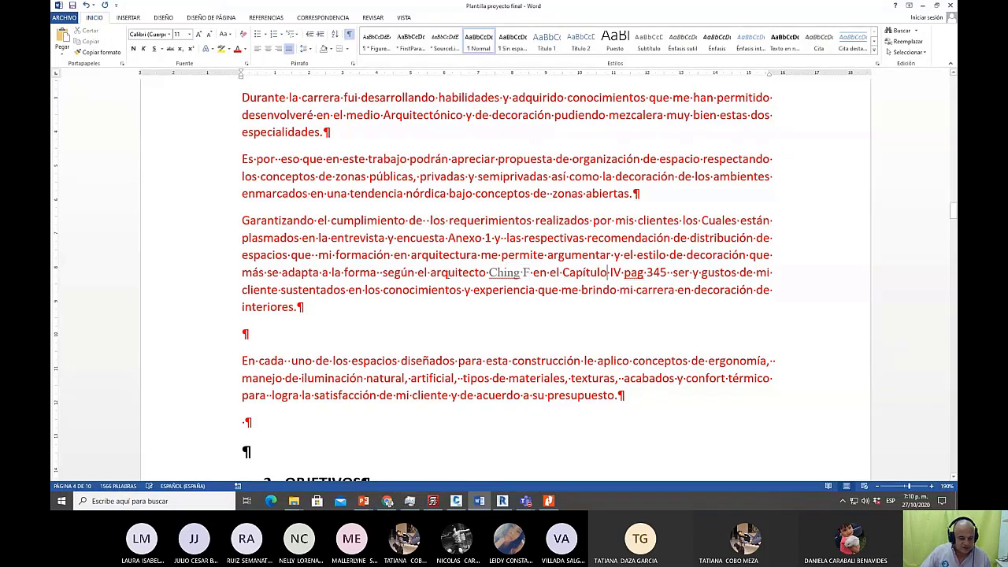
pyautogui.click(107, 53)
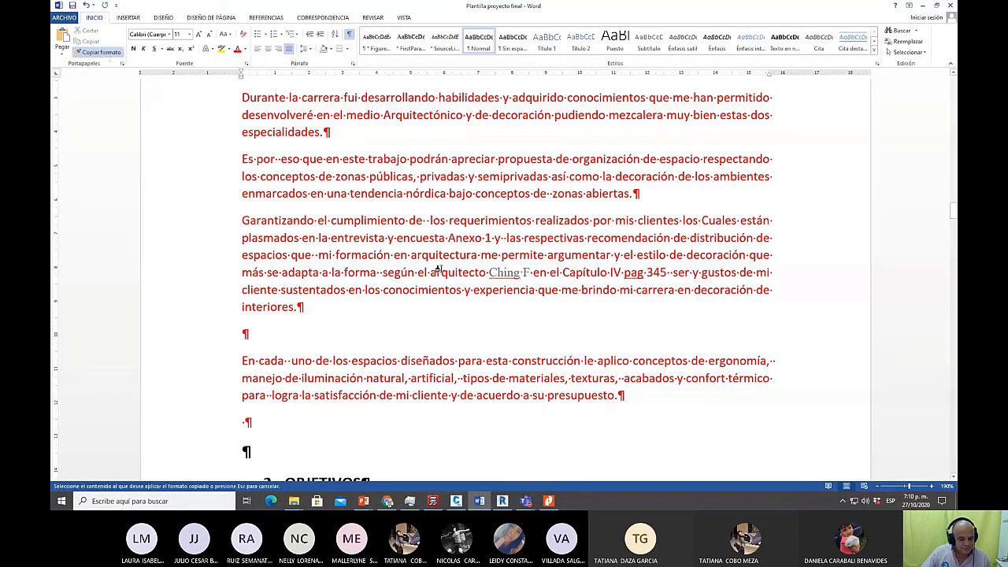
pyautogui.moveTo(431, 273); pyautogui.dragTo(526, 273)
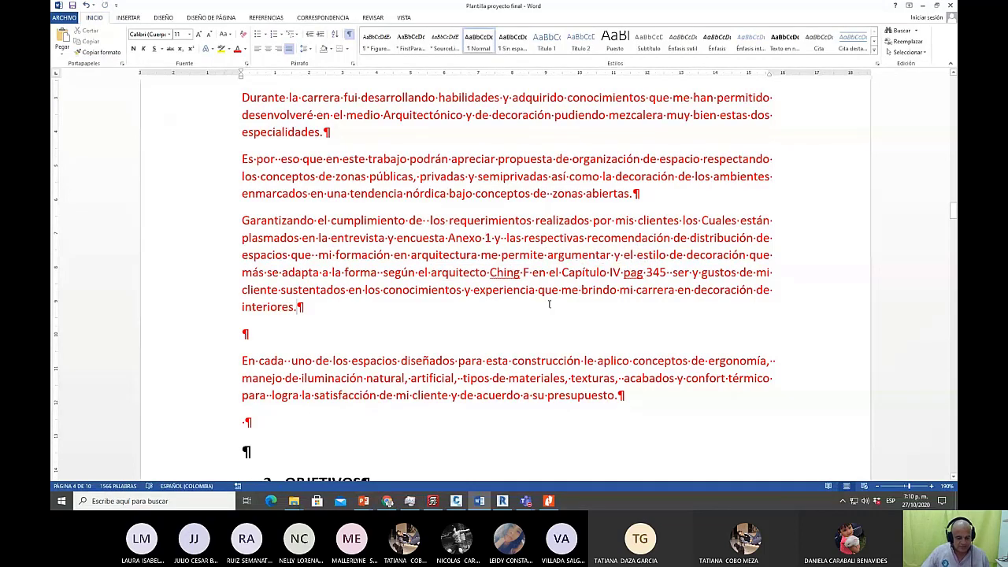
# Scroll down through every page of the project document to the Anexos.
pyautogui.keyDown('ctrl'); pyautogui.scroll(-3, 555, 309); pyautogui.keyUp('ctrl')
pyautogui.scroll(-5, 548, 306)
pyautogui.scroll(-15, 516, 369)
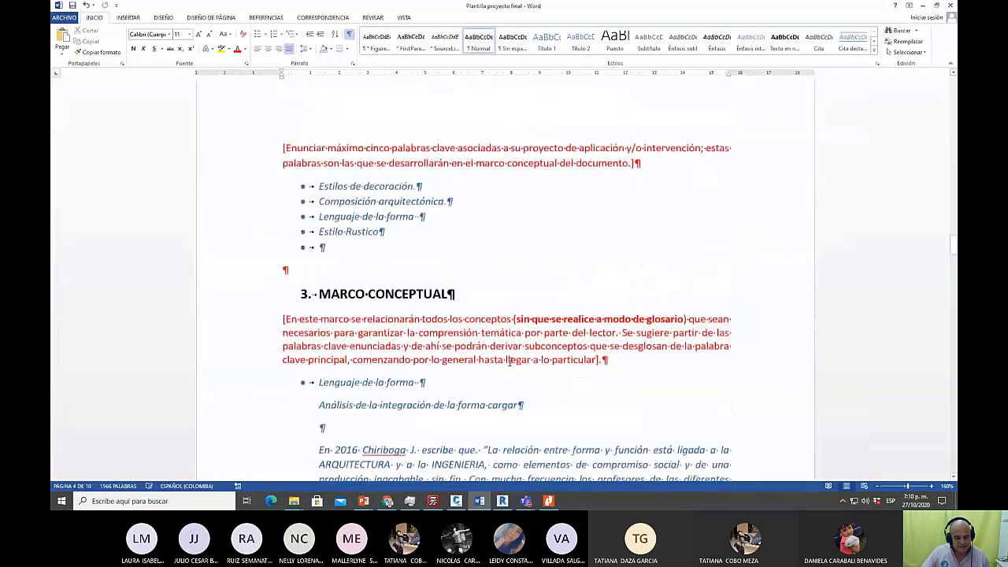
pyautogui.scroll(-20, 508, 367)
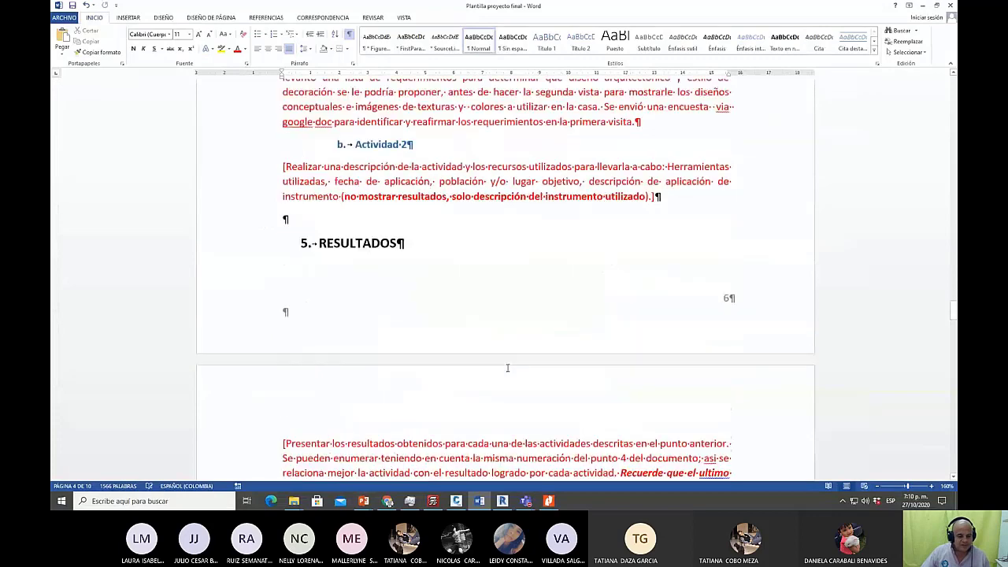
pyautogui.scroll(-20, 505, 375)
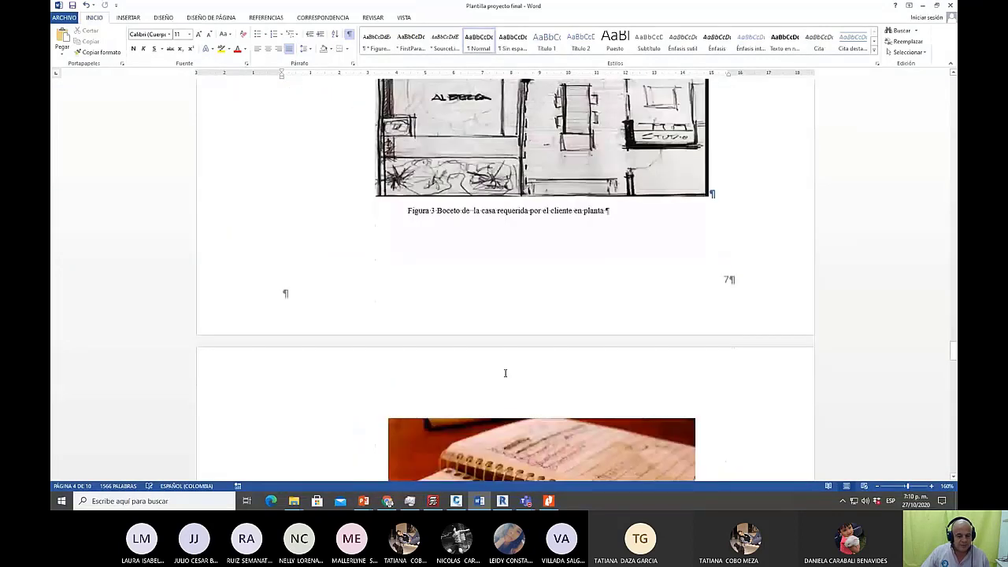
pyautogui.scroll(-20, 504, 372)
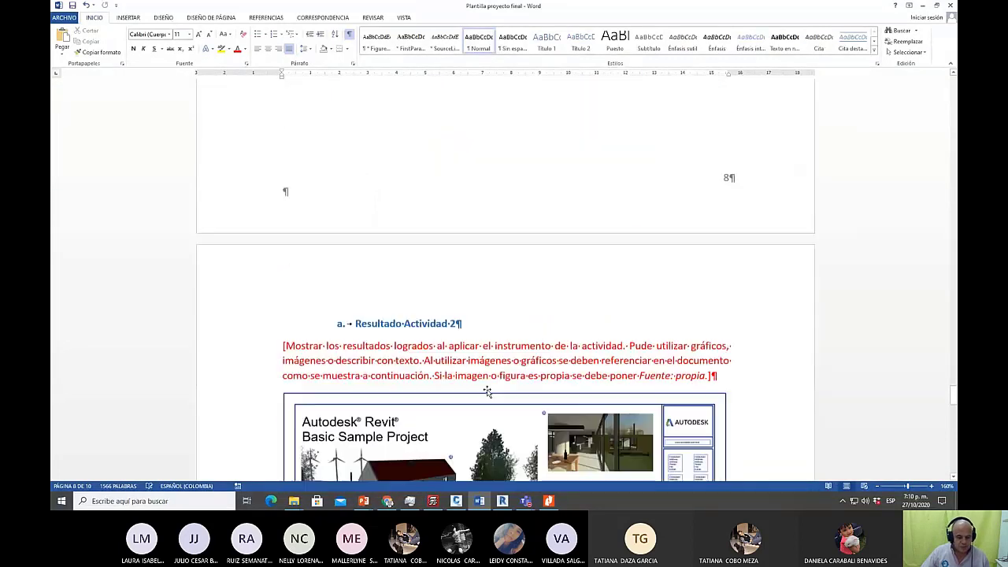
pyautogui.scroll(-20, 488, 389)
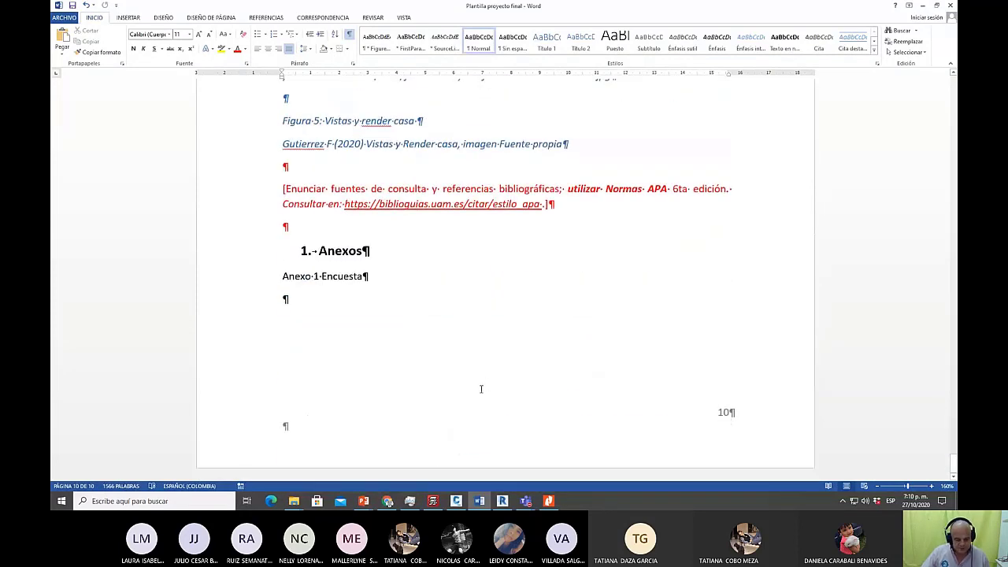
# Scroll back up to the page 2 'Contenido' table of contents.
pyautogui.scroll(20, 488, 358)
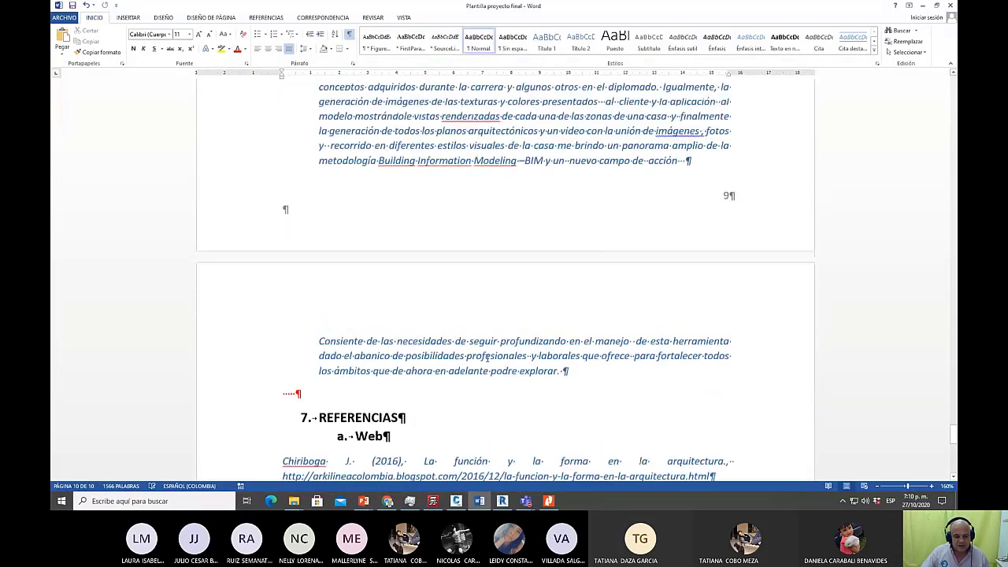
pyautogui.scroll(20, 487, 359)
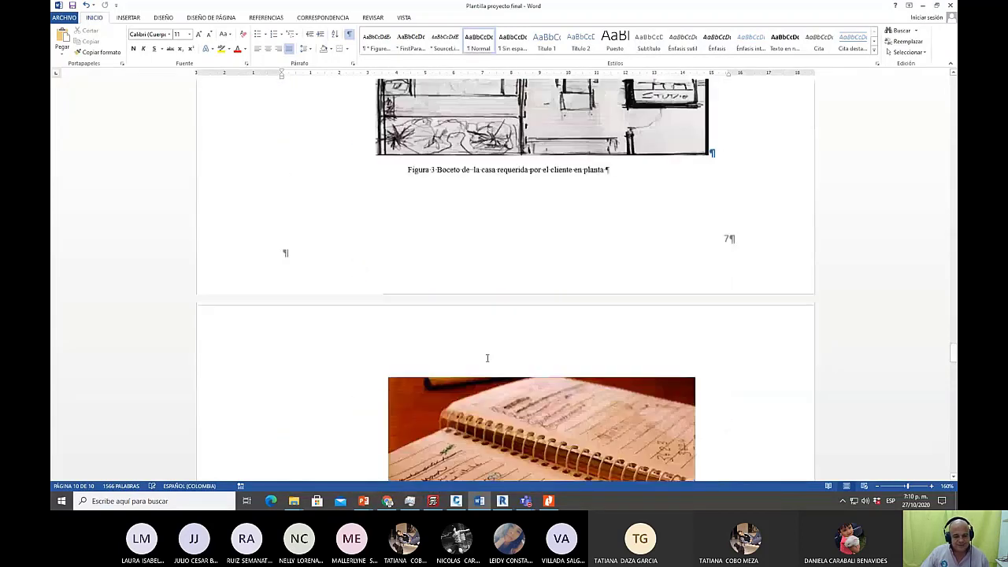
pyautogui.scroll(10, 487, 358)
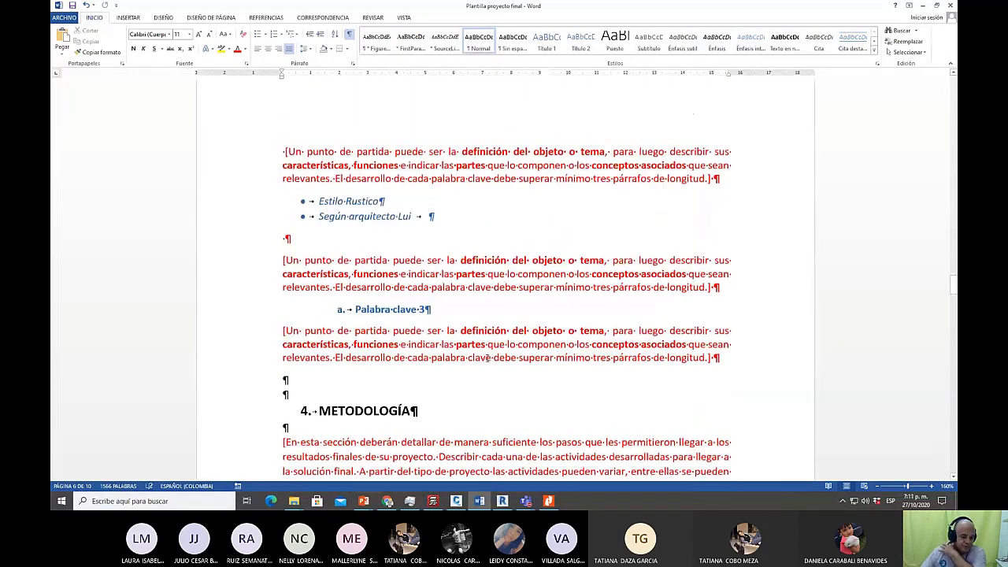
pyautogui.scroll(3, 487, 359)
pyautogui.scroll(4, 486, 358)
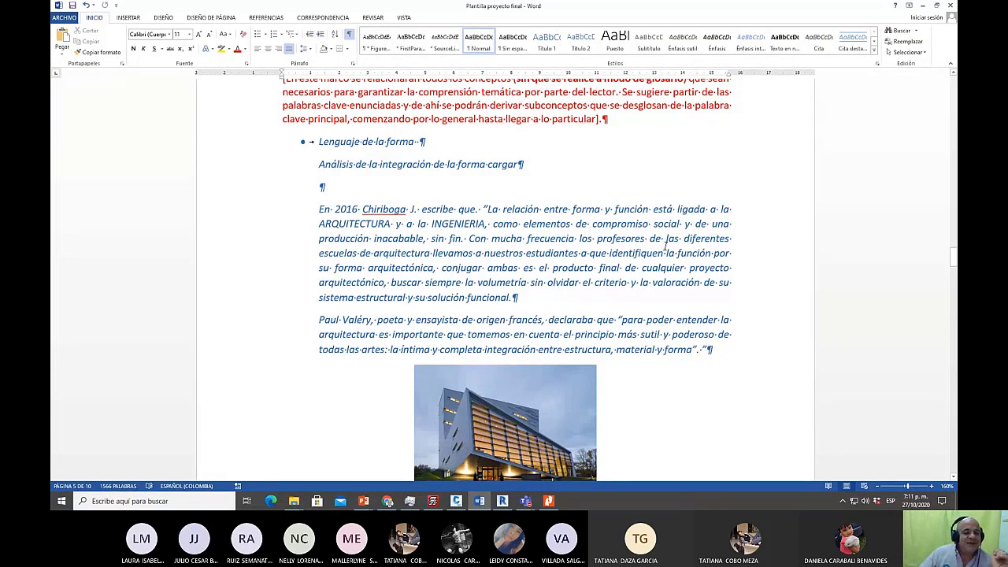
pyautogui.scroll(20, 665, 246)
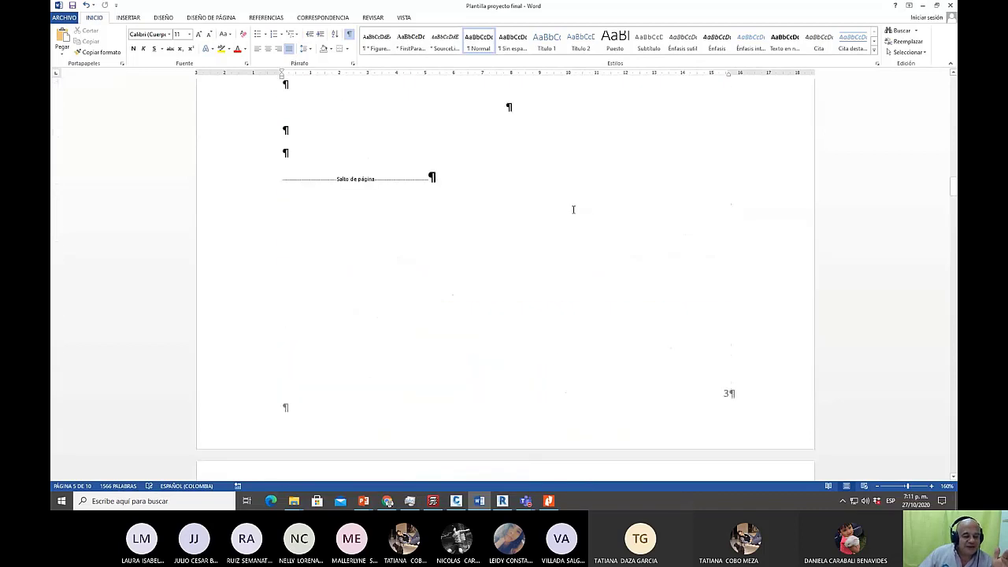
pyautogui.scroll(15, 573, 209)
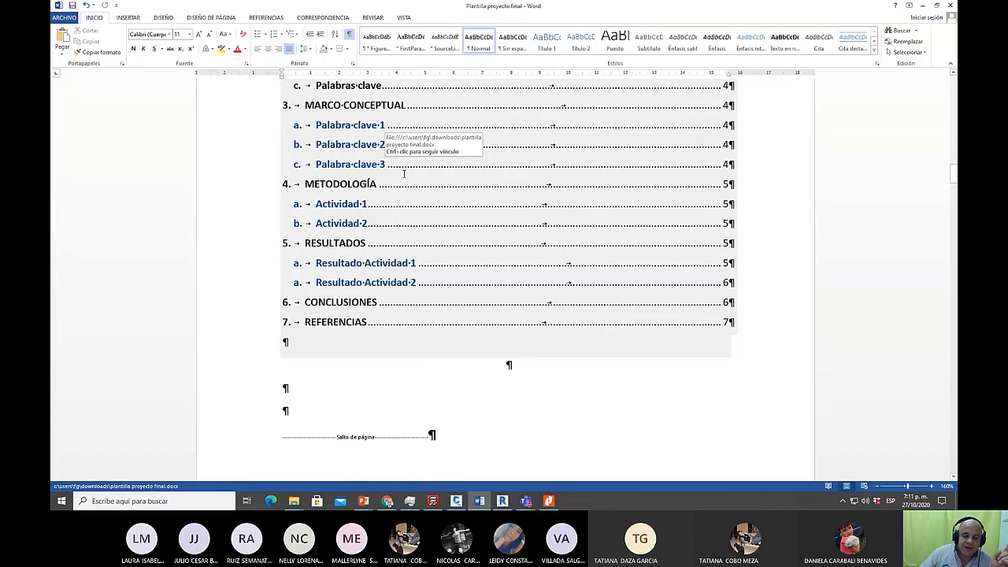
pyautogui.scroll(3, 481, 253)
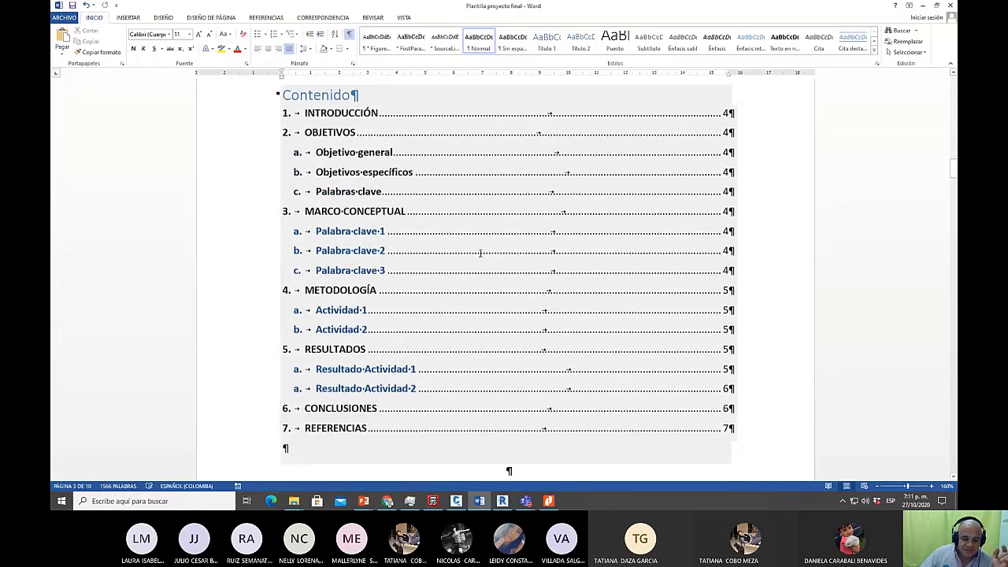
pyautogui.scroll(3, 480, 253)
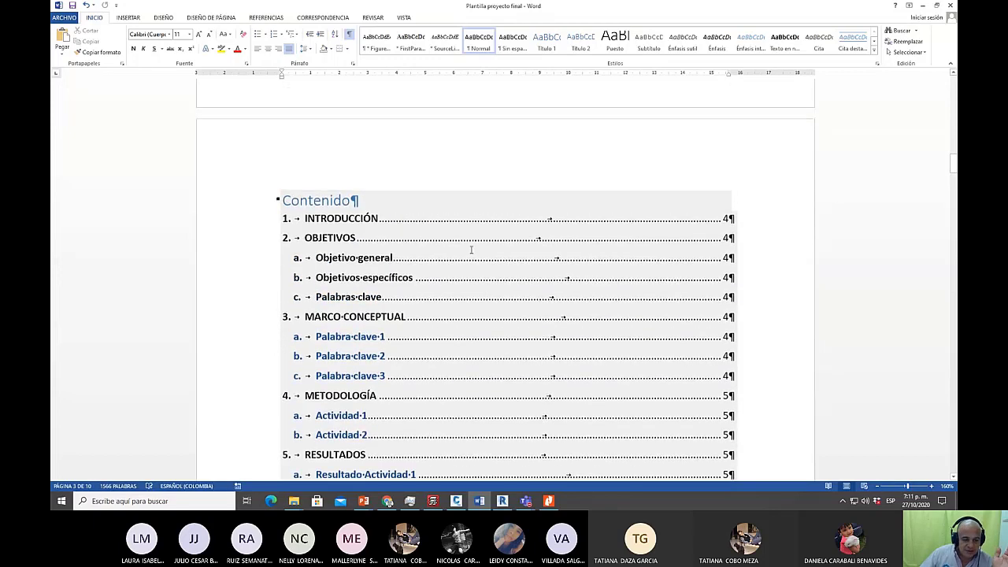
pyautogui.click(382, 208)
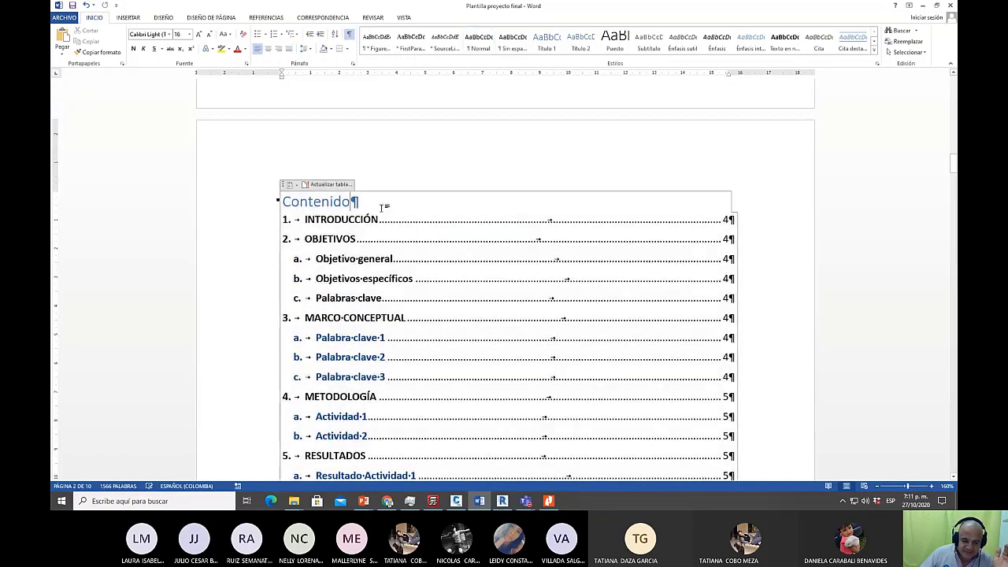
pyautogui.click(325, 186)
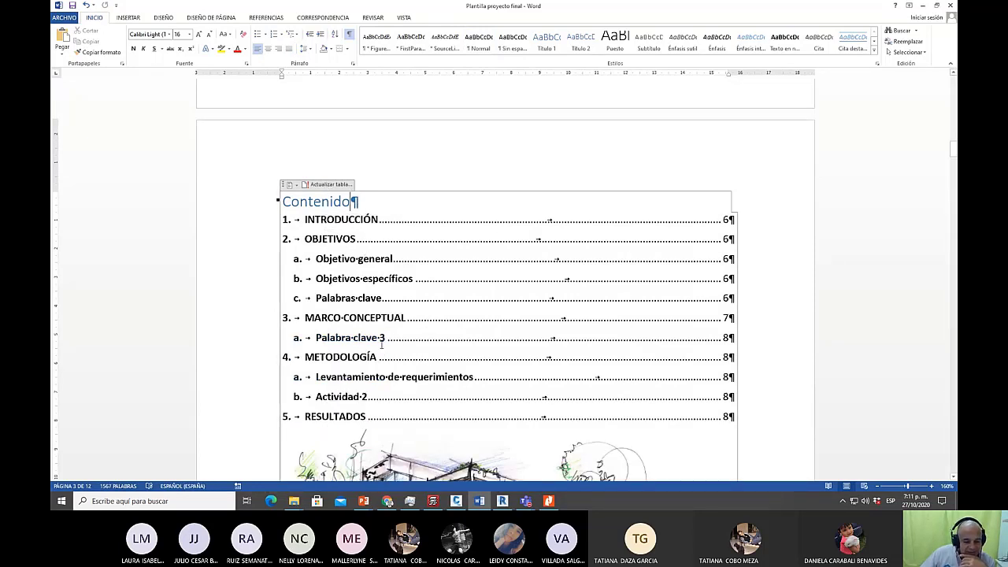
pyautogui.click(345, 396)
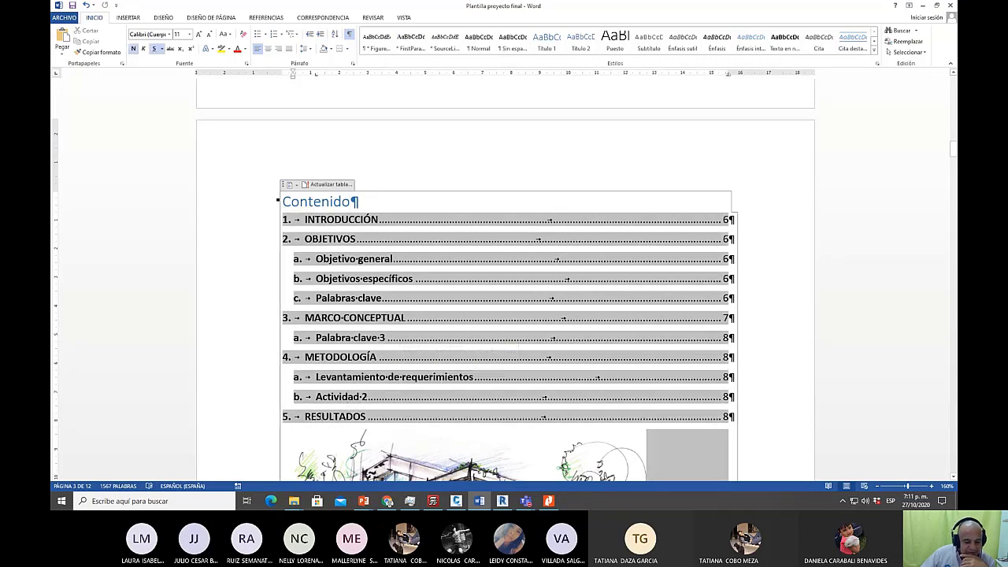
pyautogui.scroll(-8, 457, 236)
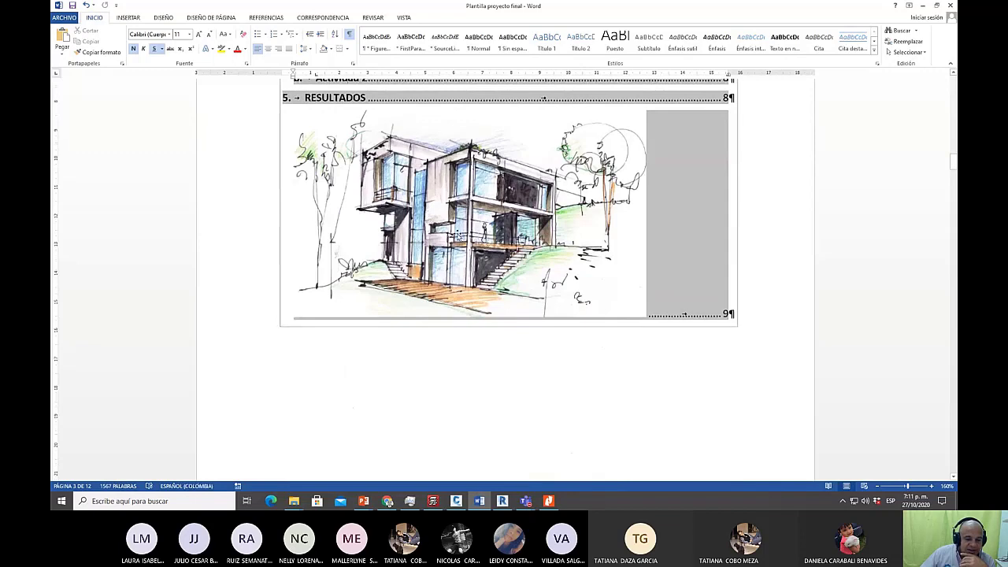
pyautogui.scroll(-12, 472, 244)
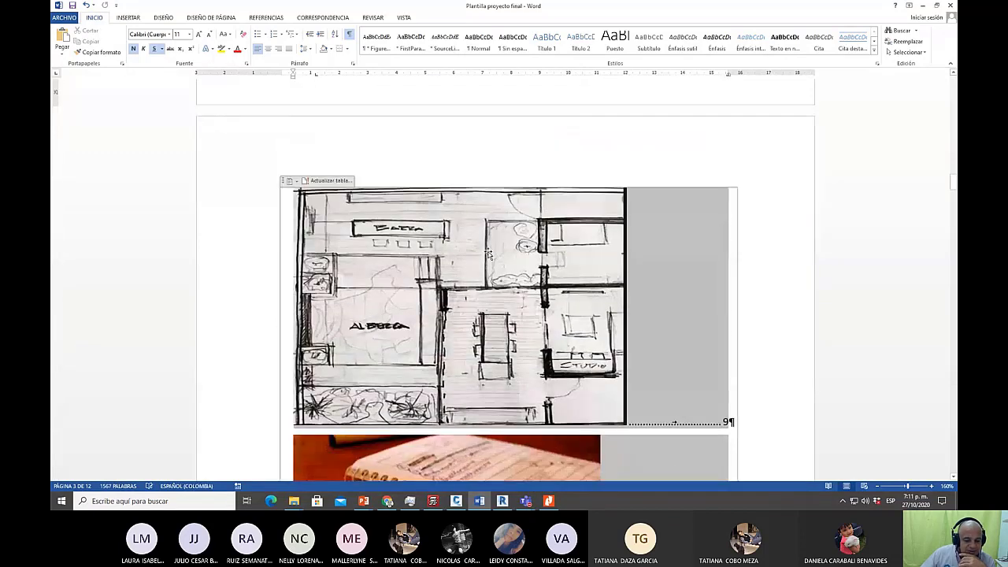
pyautogui.scroll(-10, 489, 252)
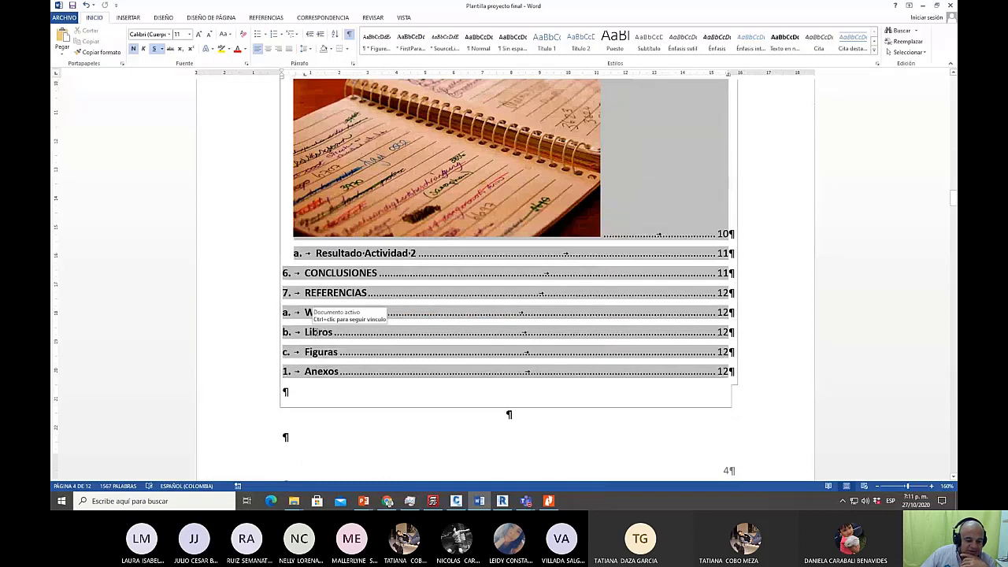
pyautogui.click(317, 351)
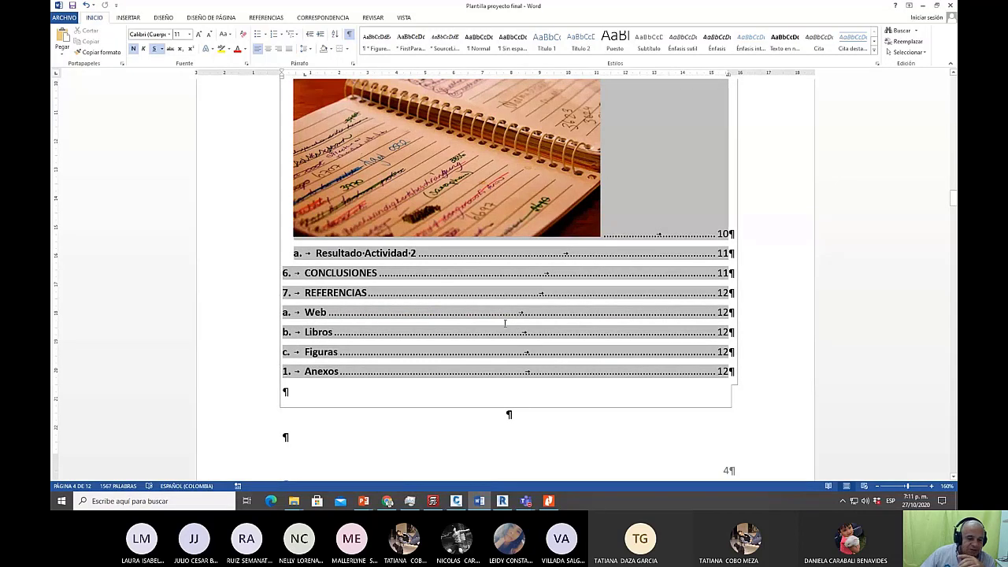
pyautogui.scroll(18, 505, 322)
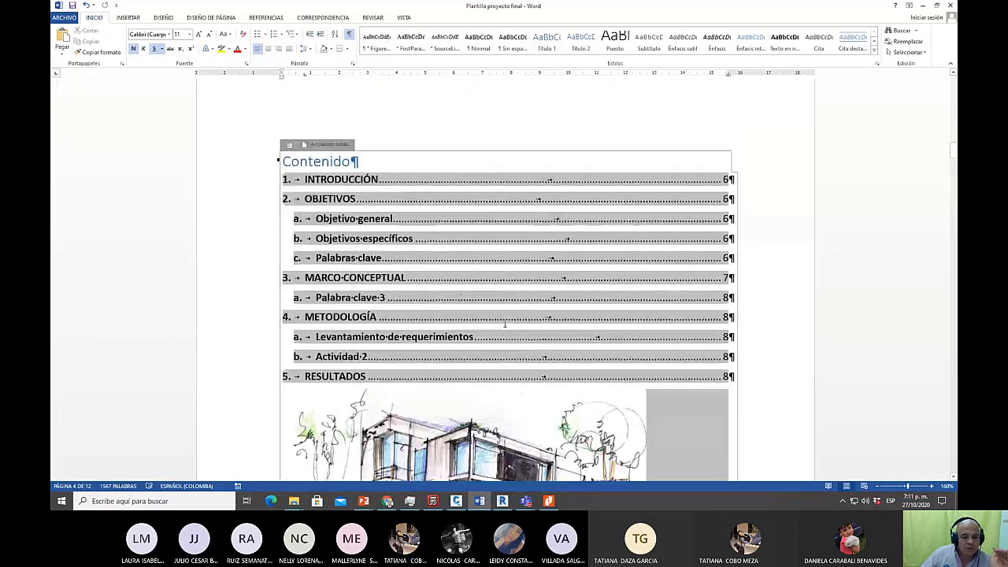
pyautogui.scroll(3, 505, 323)
pyautogui.scroll(-5, 440, 288)
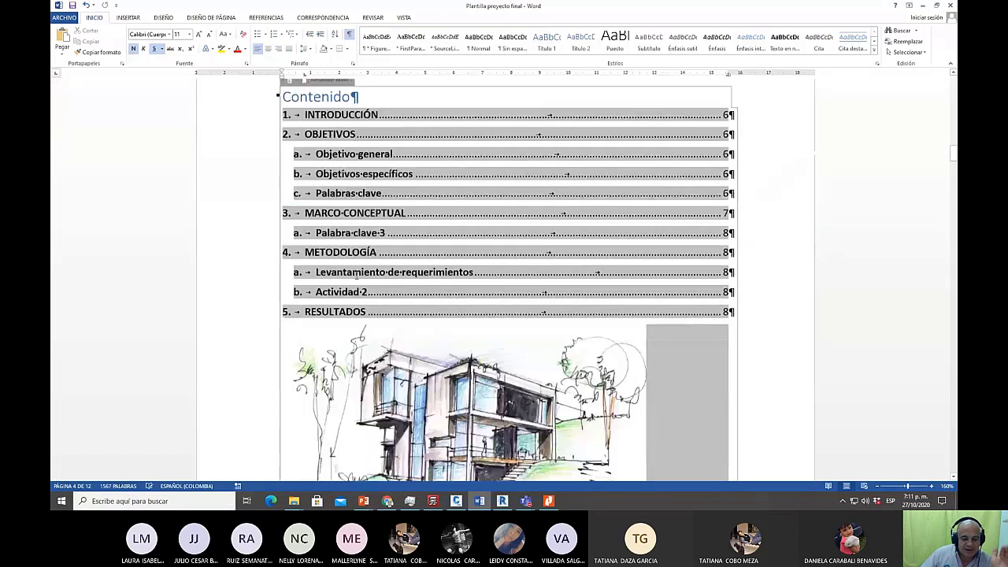
pyautogui.scroll(3, 424, 251)
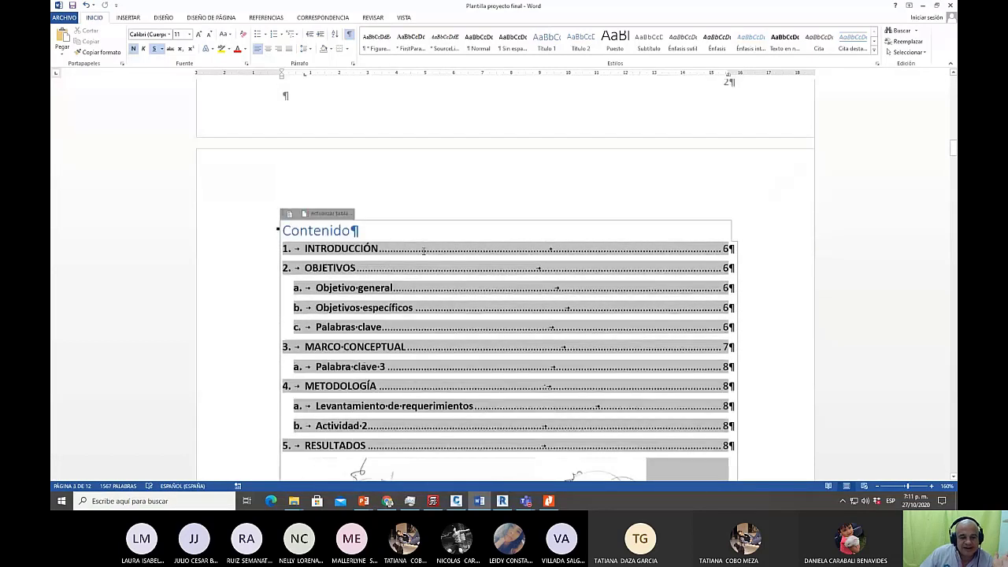
# Delete the old table of contents and type 'Tabla de contenido' with an empty line below.
pyautogui.click(289, 220)
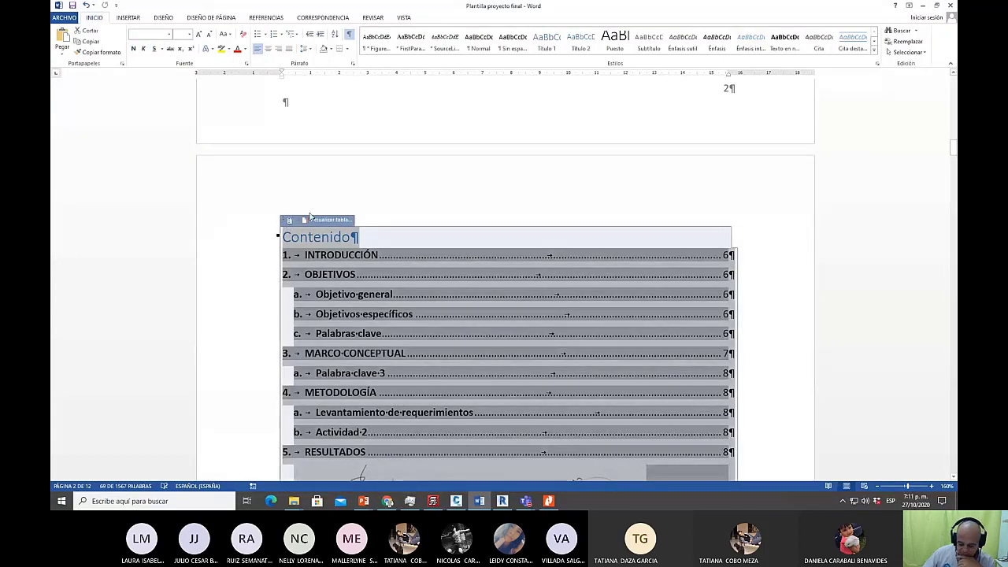
pyautogui.press('Delete')
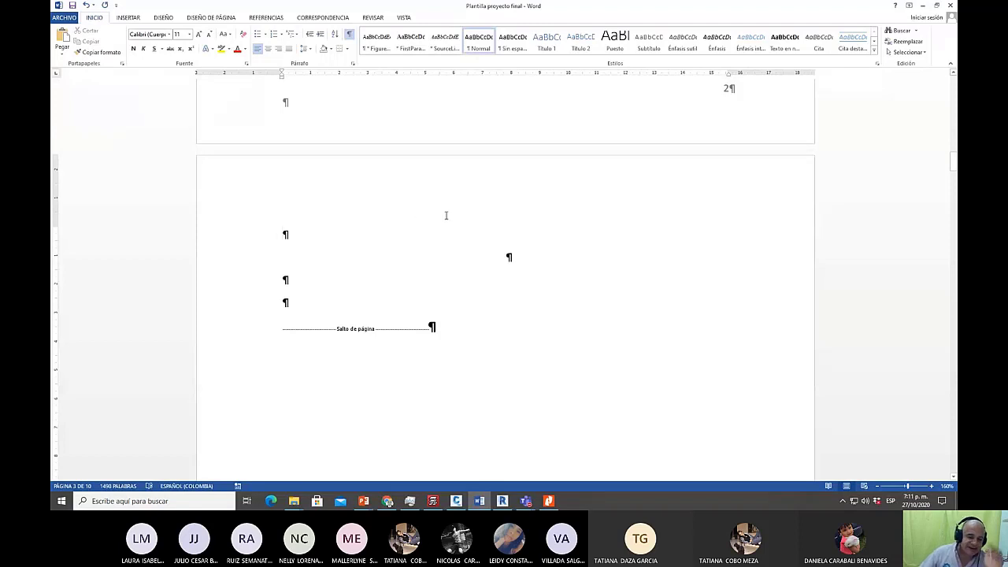
pyautogui.scroll(3, 626, 254)
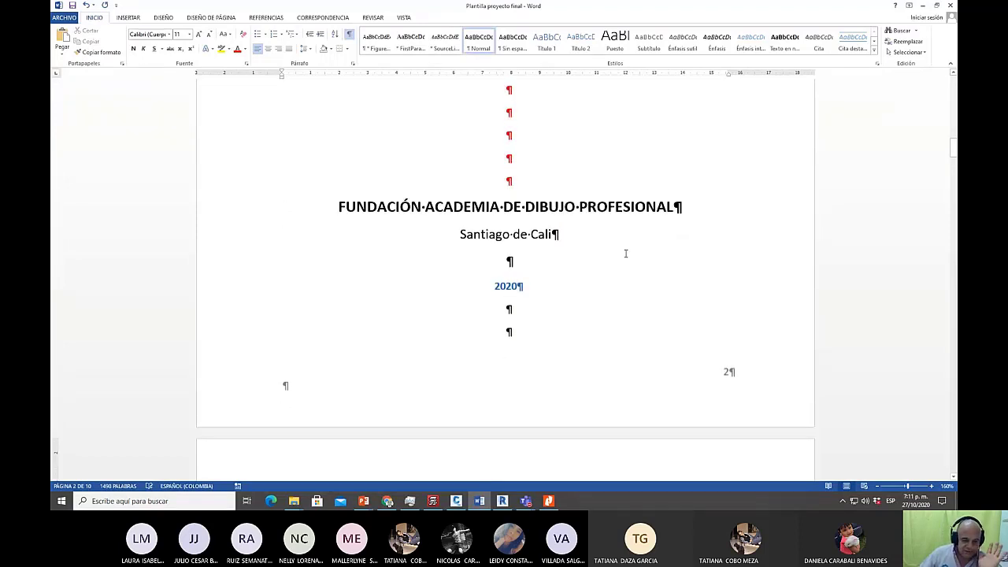
pyautogui.scroll(-4, 619, 252)
pyautogui.scroll(-3, 616, 254)
pyautogui.scroll(3, 616, 255)
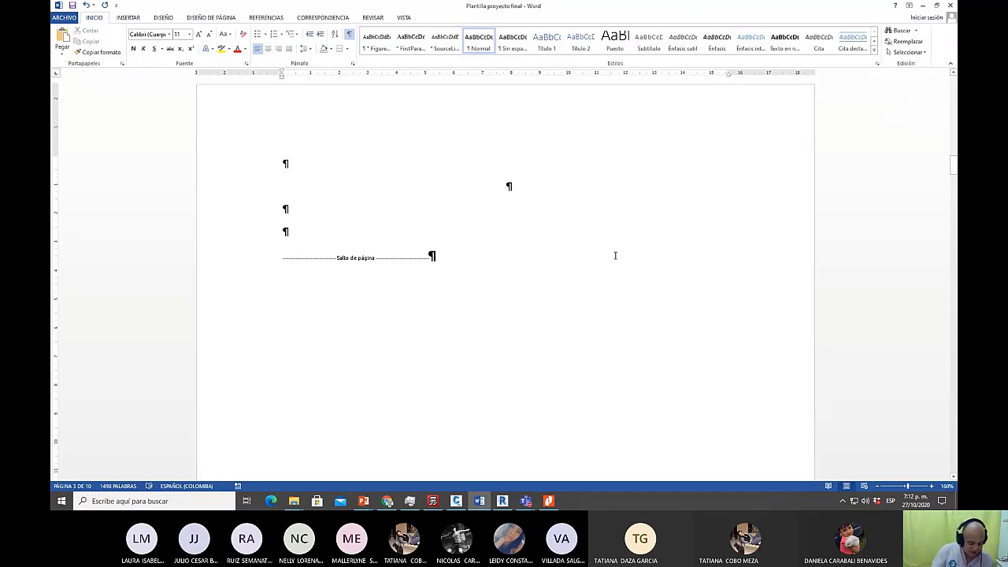
pyautogui.write('Tabla d')
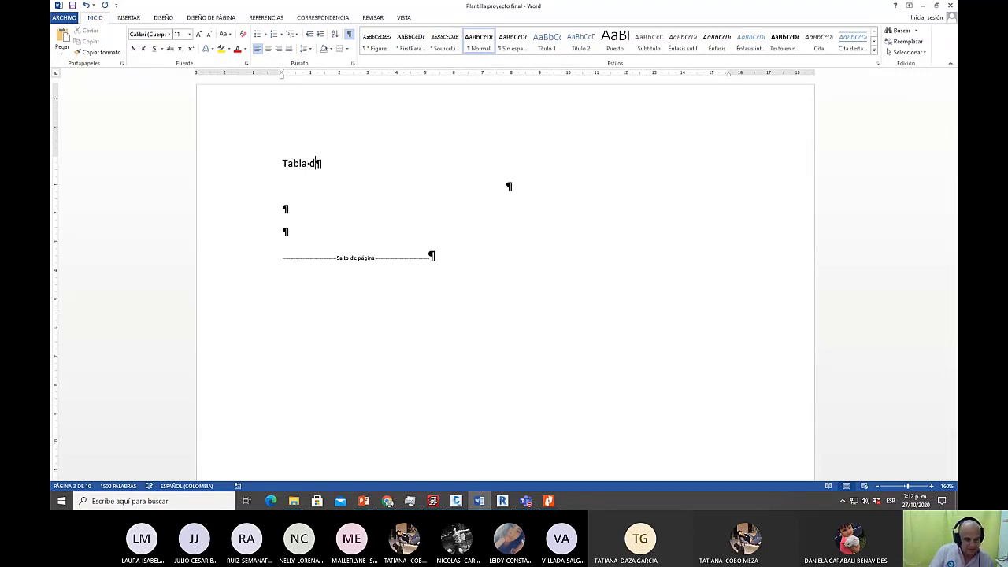
pyautogui.write('e conten')
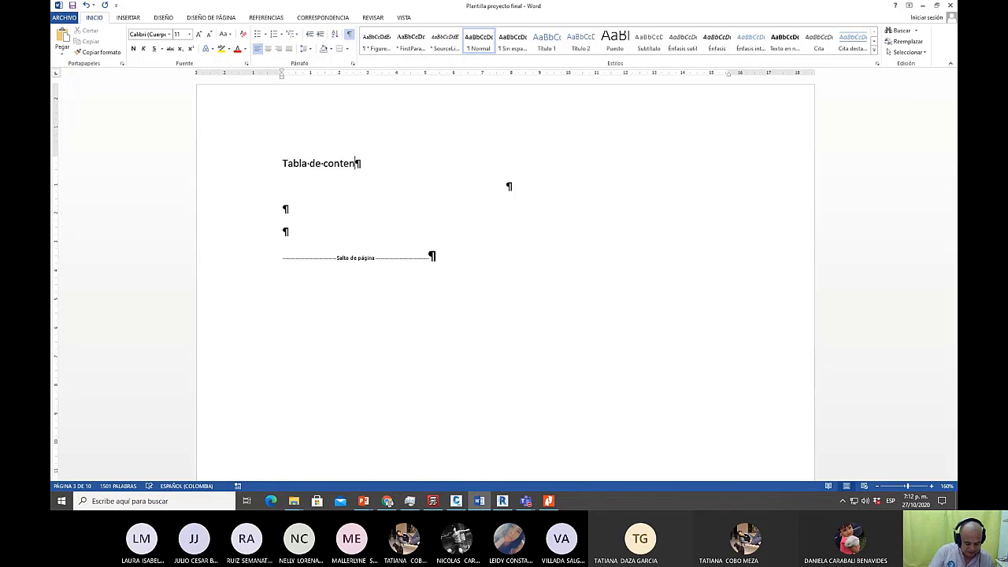
pyautogui.write('ido')
pyautogui.press('Return')
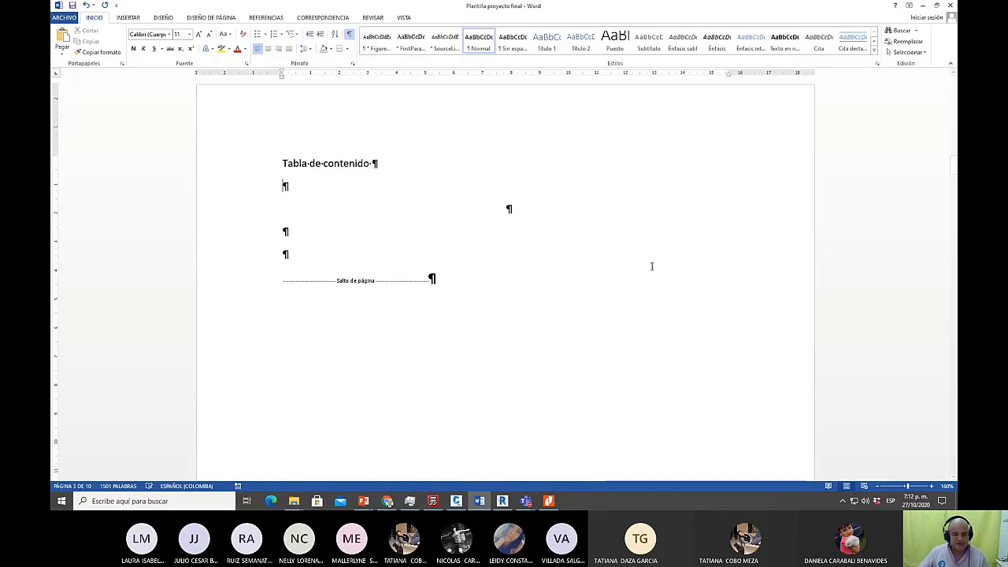
# Move down to page 4 and place the cursor in the INTRODUCCIÓN heading.
pyautogui.scroll(-12, 582, 245)
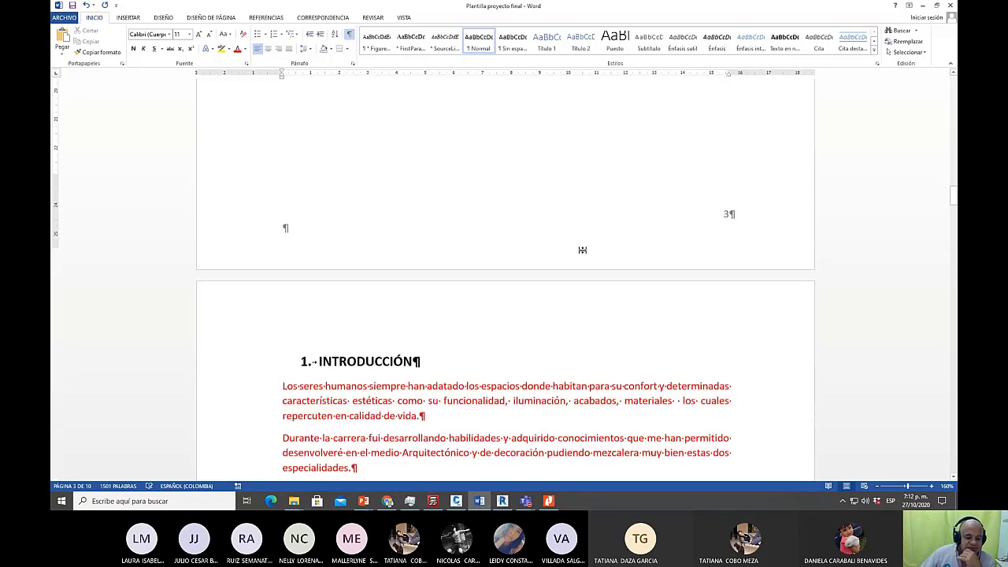
pyautogui.scroll(-4, 583, 249)
pyautogui.click(358, 197)
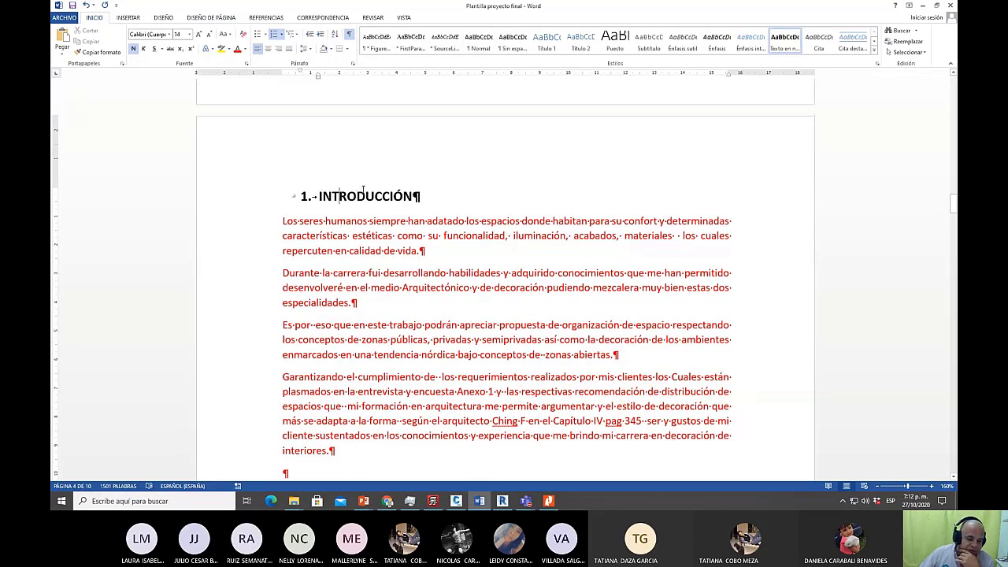
# Select the entire bold '1. INTRODUCCIÓN' heading line from the left margin.
pyautogui.scroll(-10, 370, 205)
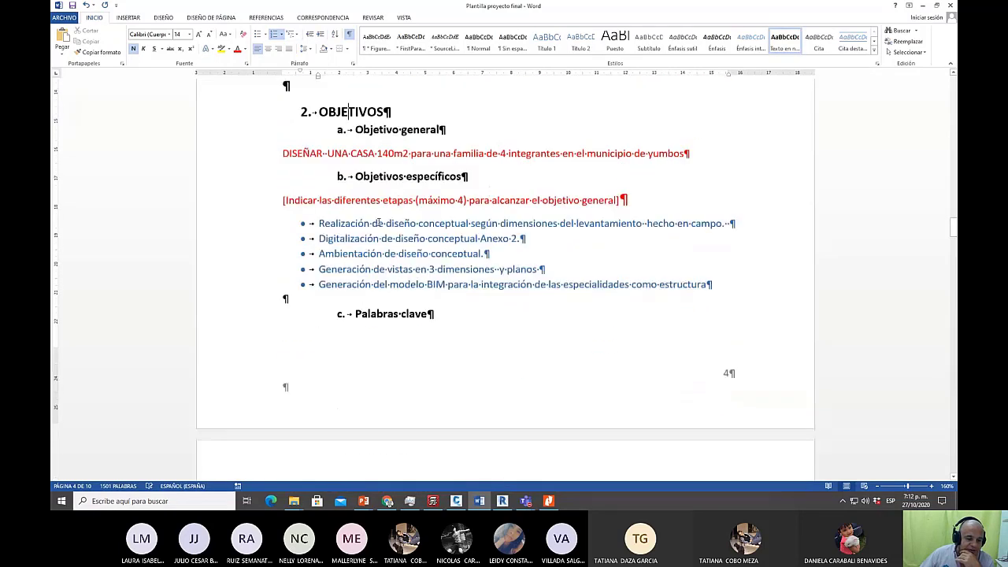
pyautogui.scroll(10, 382, 229)
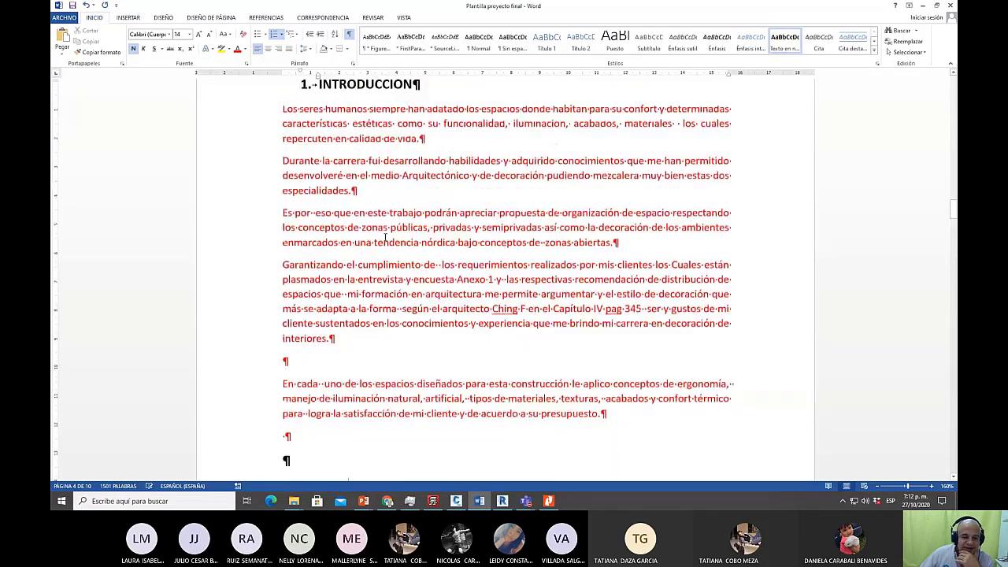
pyautogui.scroll(5, 385, 236)
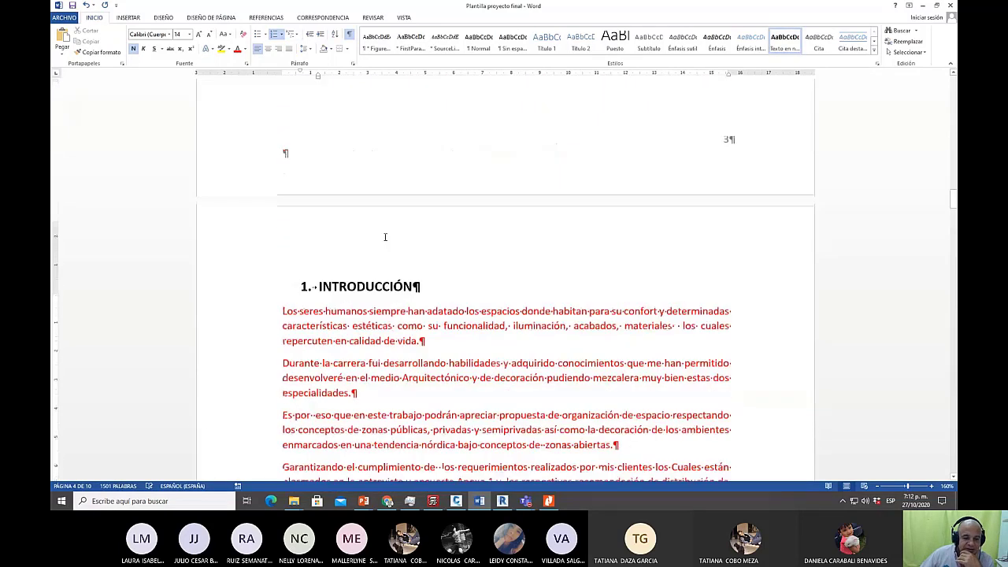
pyautogui.click(245, 308)
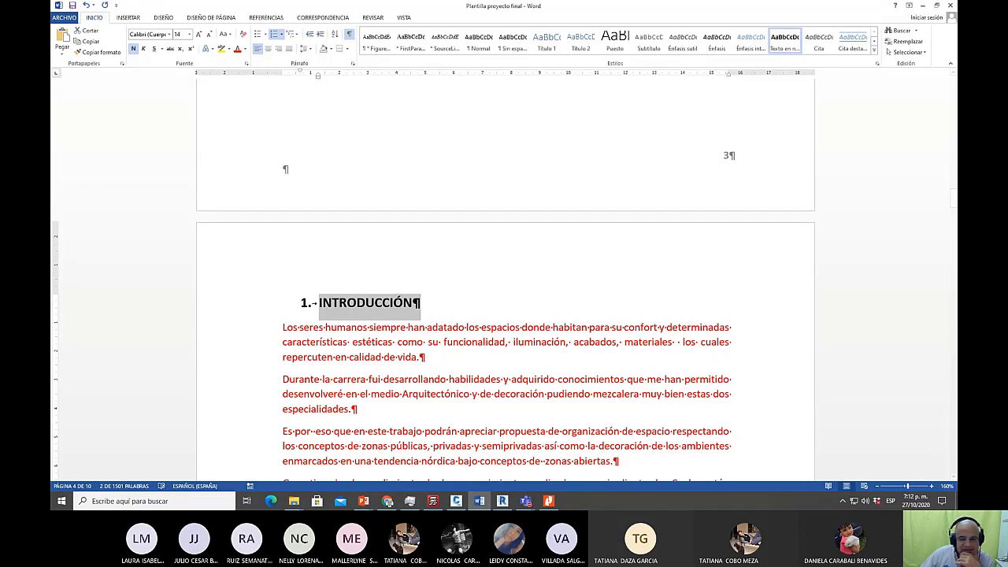
# Create a quick style named 'E1' from the INTRODUCCIÓN heading via Crear un estilo.
pyautogui.click(874, 51)
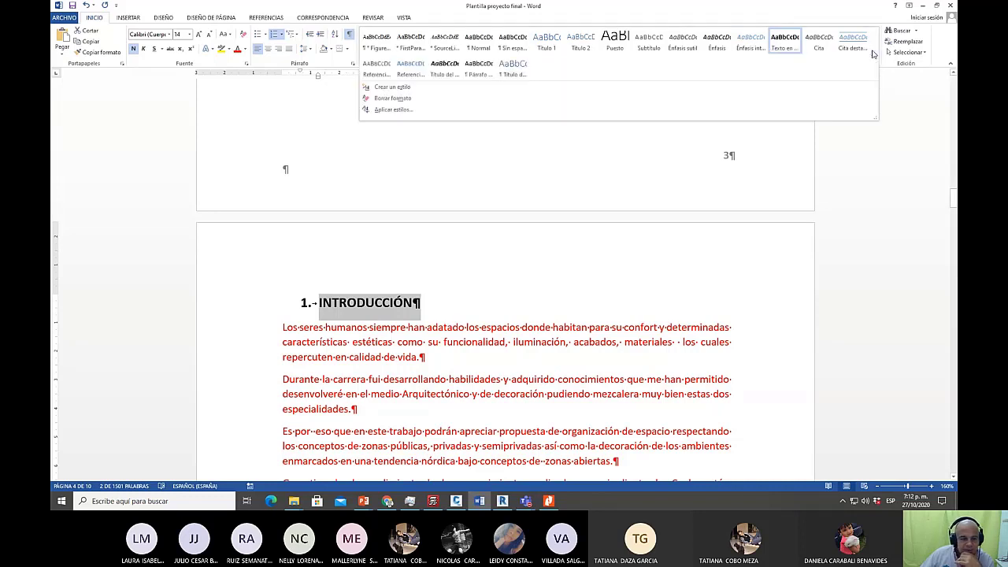
pyautogui.click(398, 88)
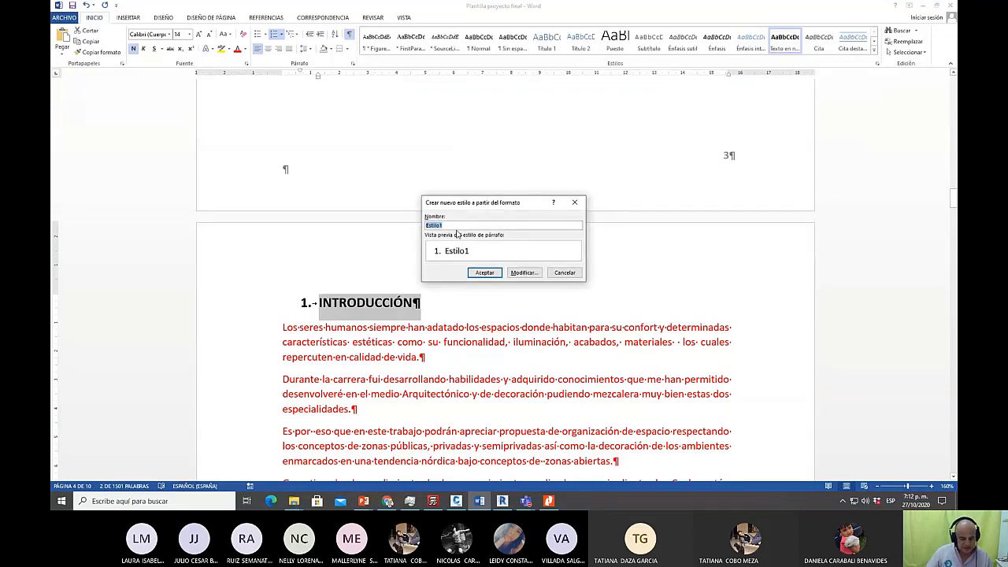
pyautogui.press('BackSpace')
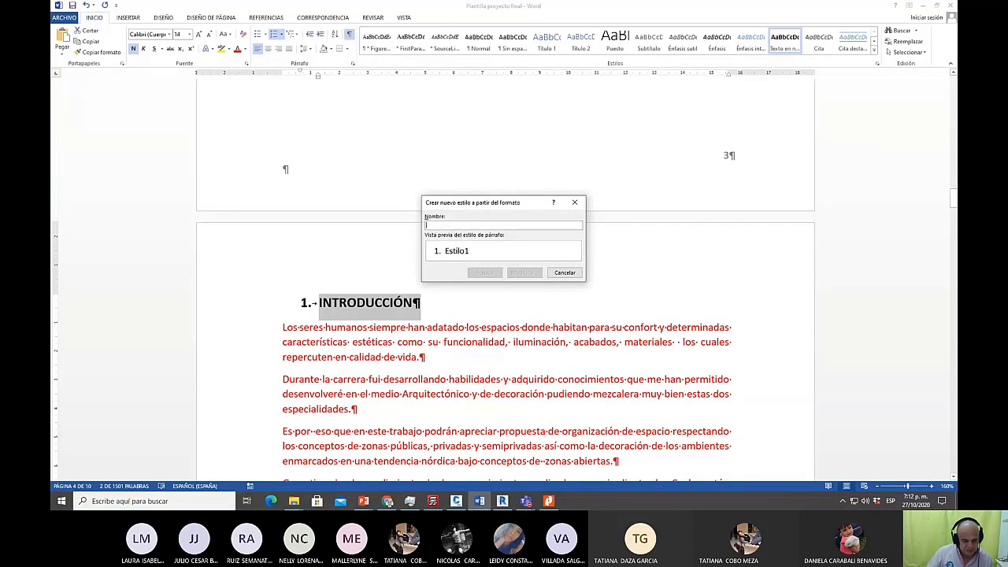
pyautogui.write('E1')
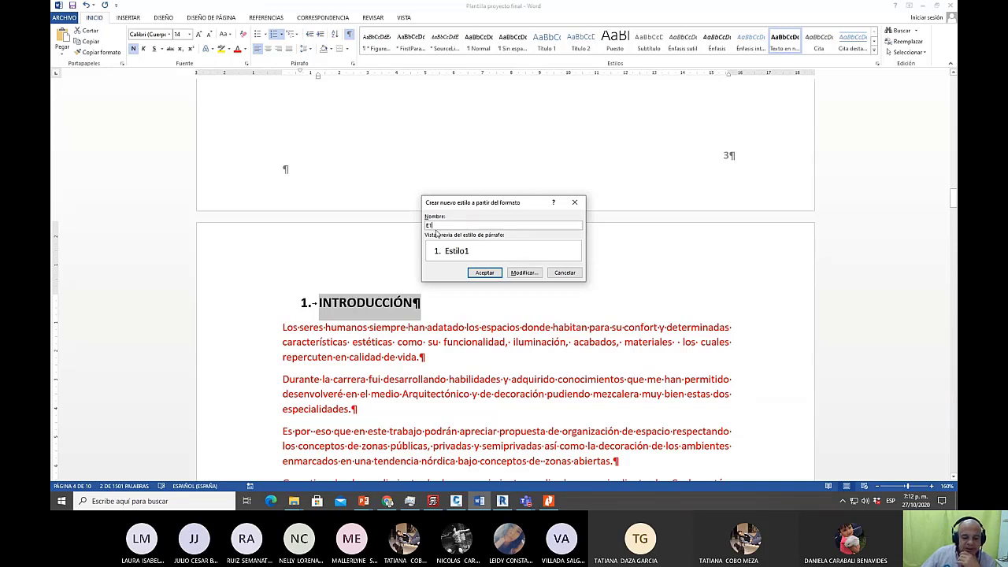
pyautogui.click(484, 273)
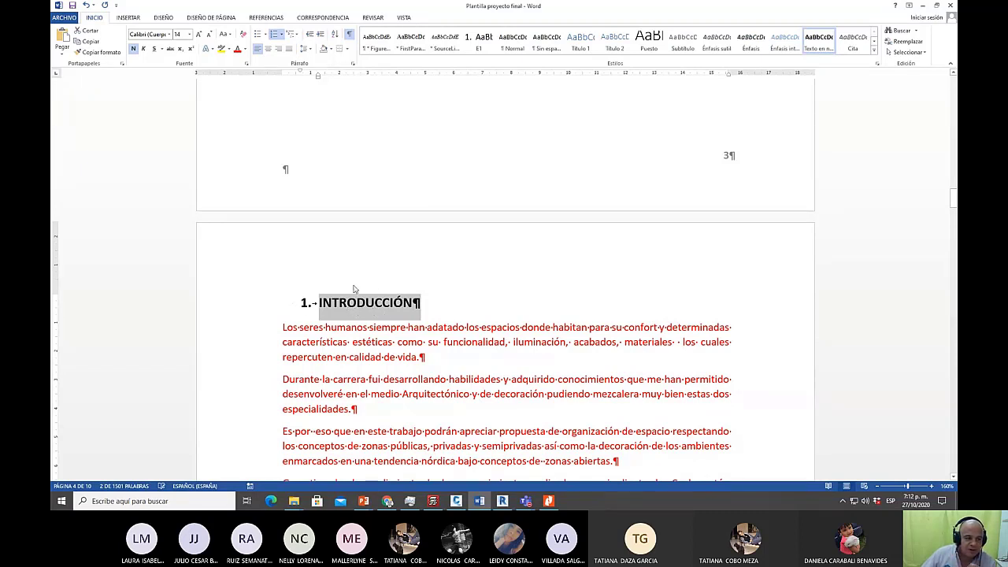
# Apply the E1 style to the 1. INTRODUCCIÓN and 2. OBJETIVOS headings.
pyautogui.scroll(-3, 378, 281)
pyautogui.click(351, 201)
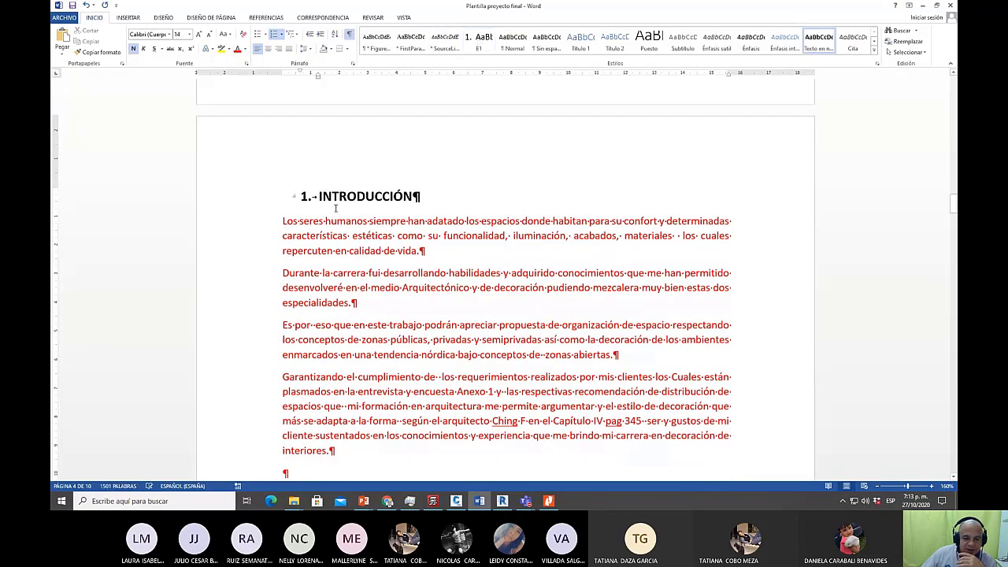
pyautogui.click(233, 205)
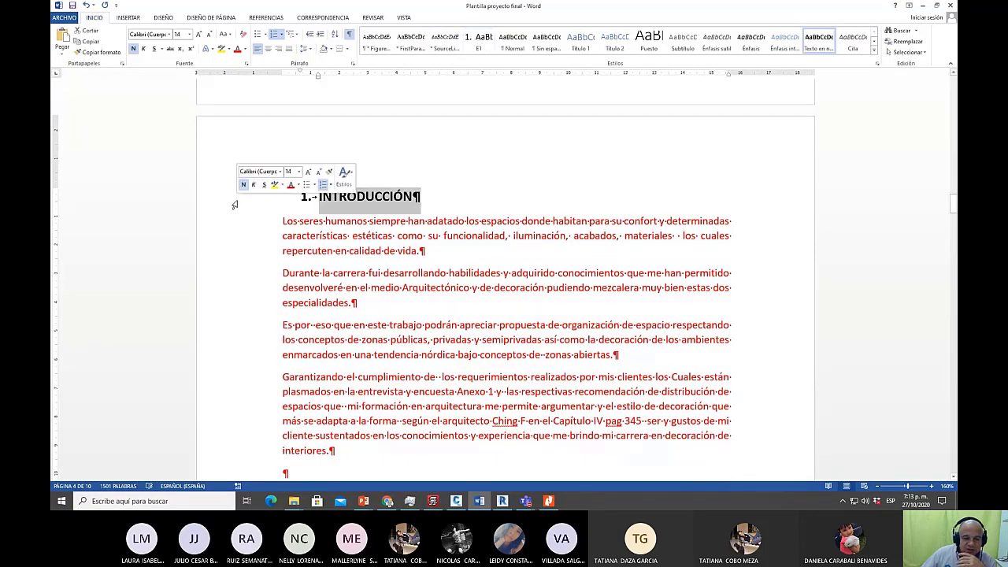
pyautogui.click(482, 44)
pyautogui.click(381, 195)
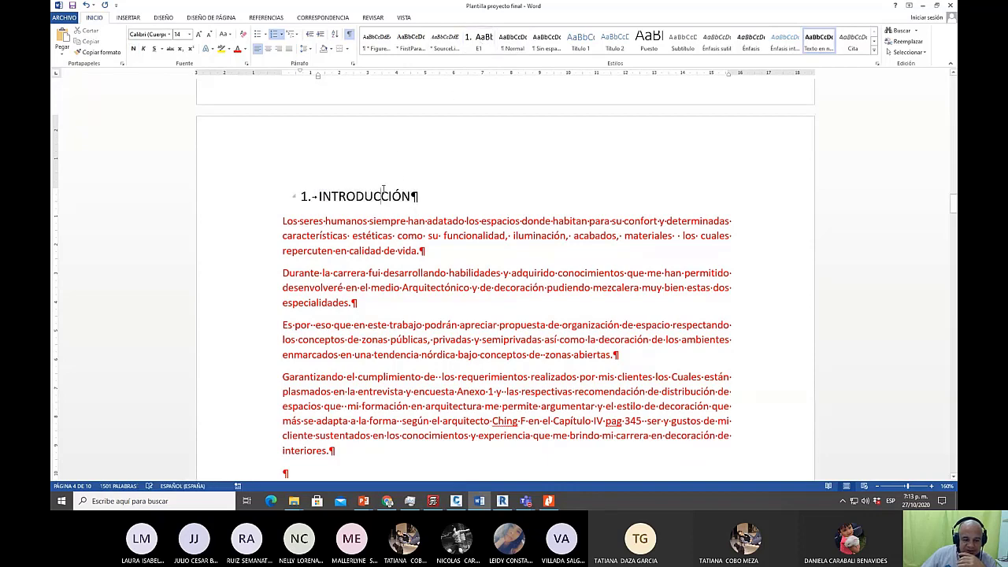
pyautogui.scroll(-7, 382, 193)
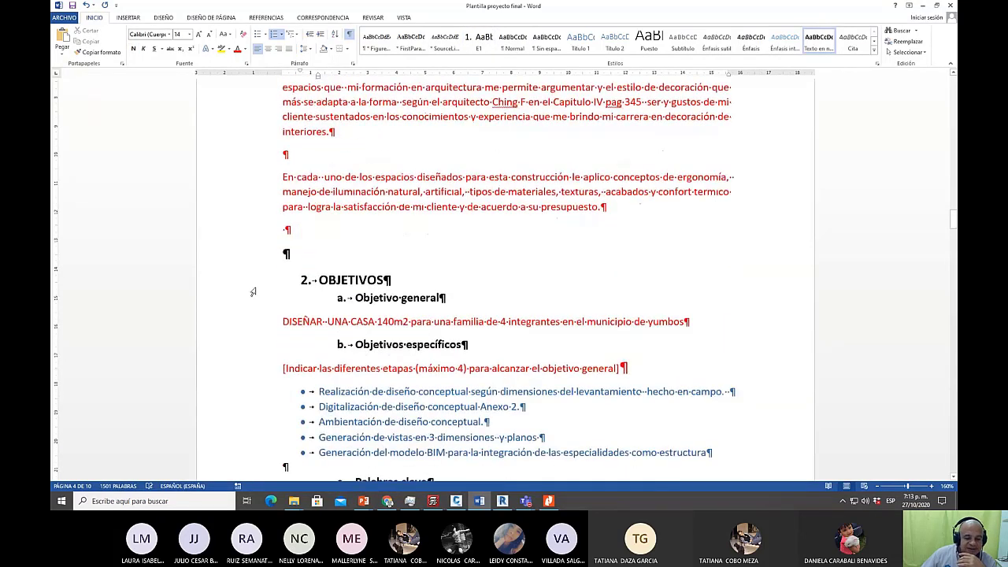
pyautogui.click(252, 280)
pyautogui.click(482, 41)
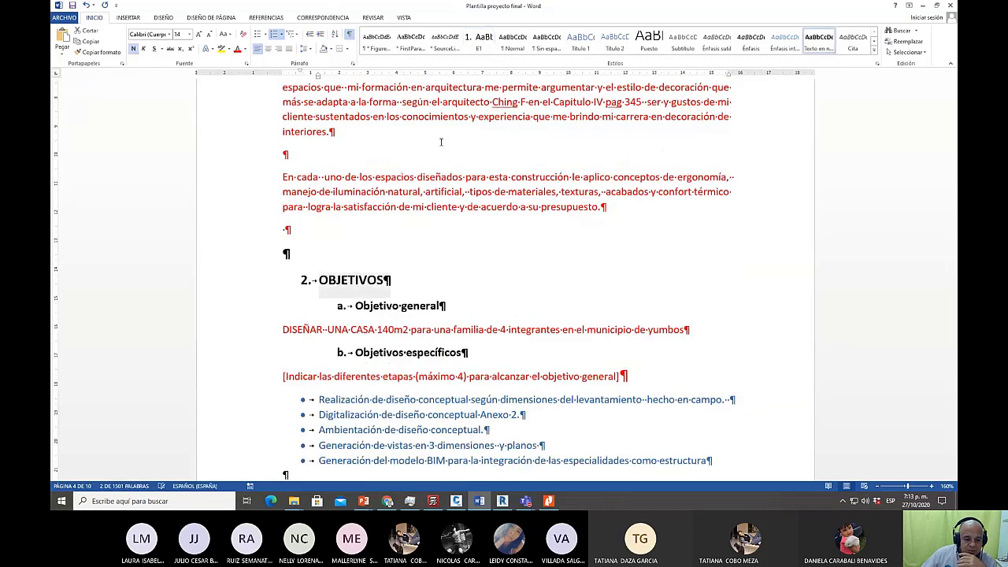
pyautogui.click(478, 41)
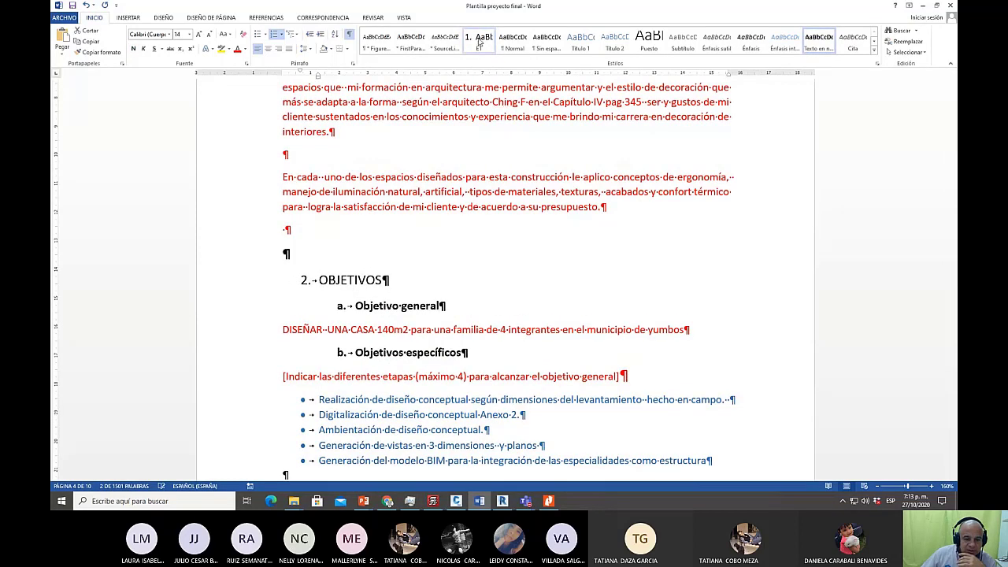
pyautogui.click(397, 232)
# Apply the E1 style to the 3. MARCO CONCEPTUAL and 4. METODOLOGÍA headings.
pyautogui.scroll(-9, 413, 217)
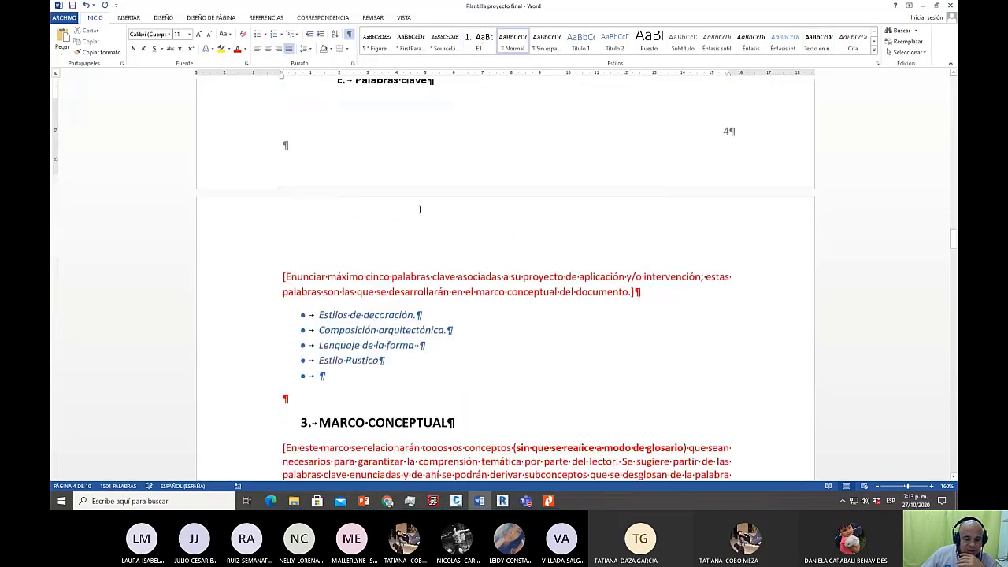
pyautogui.scroll(-3, 419, 209)
pyautogui.click(246, 268)
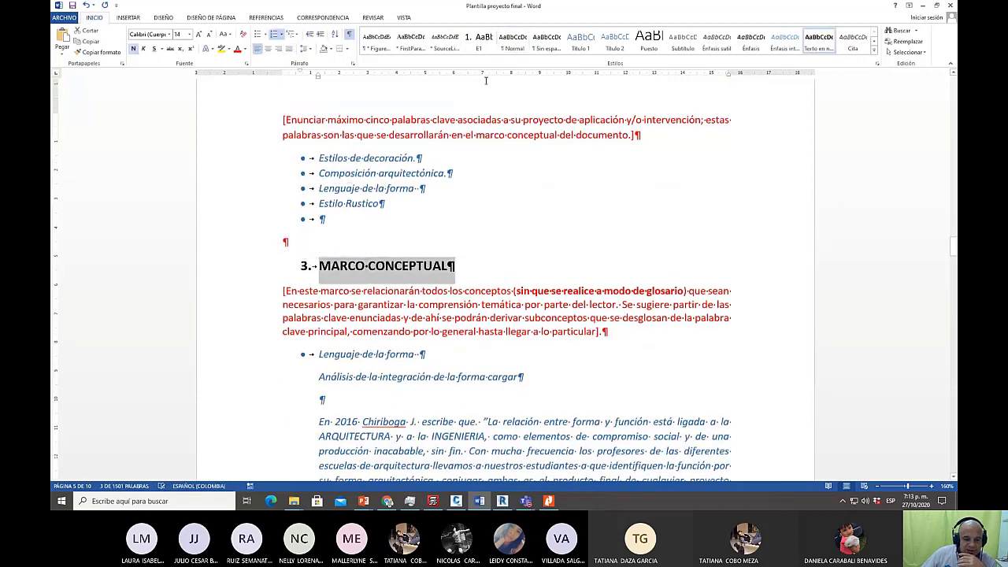
pyautogui.click(479, 49)
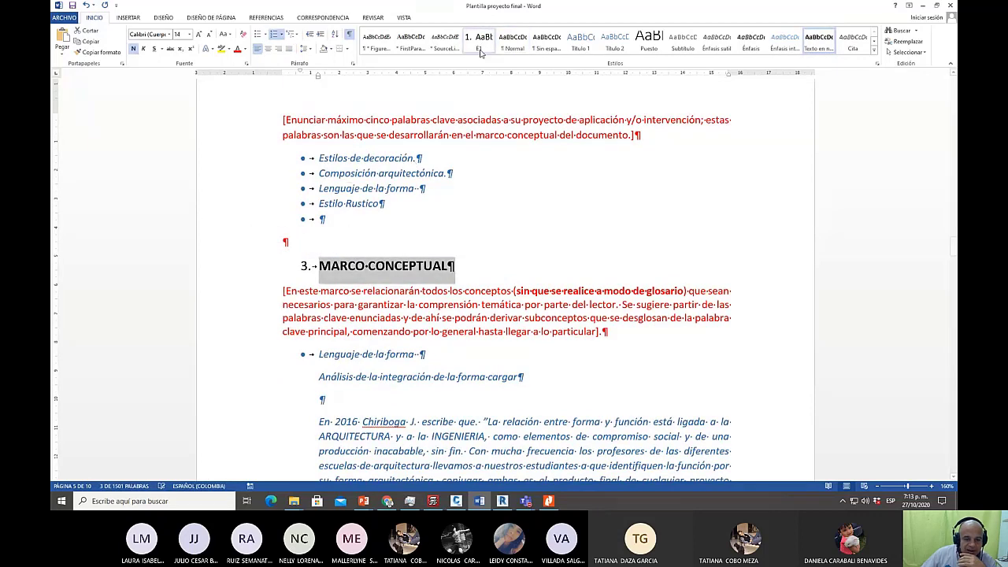
pyautogui.scroll(-5, 493, 194)
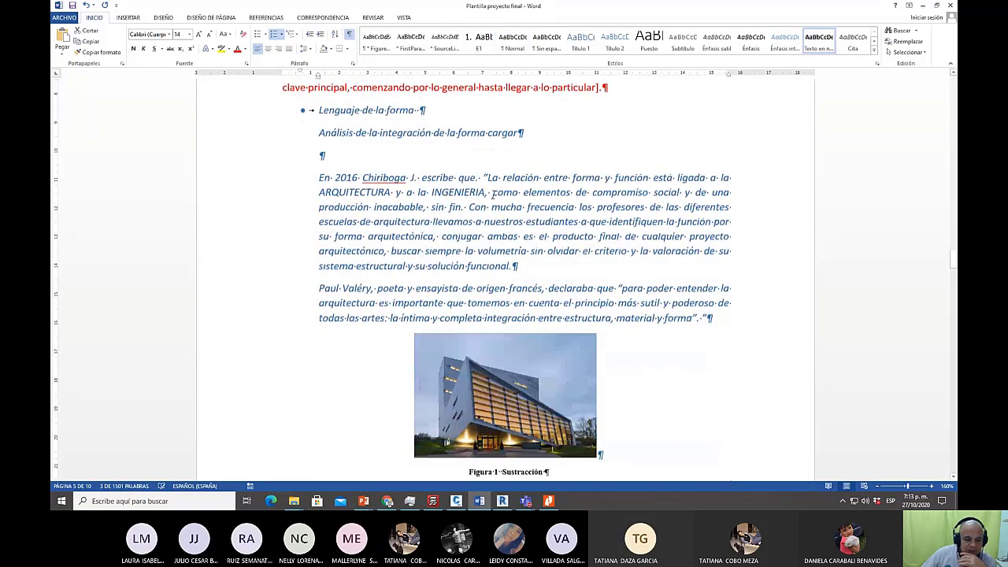
pyautogui.scroll(-15, 494, 193)
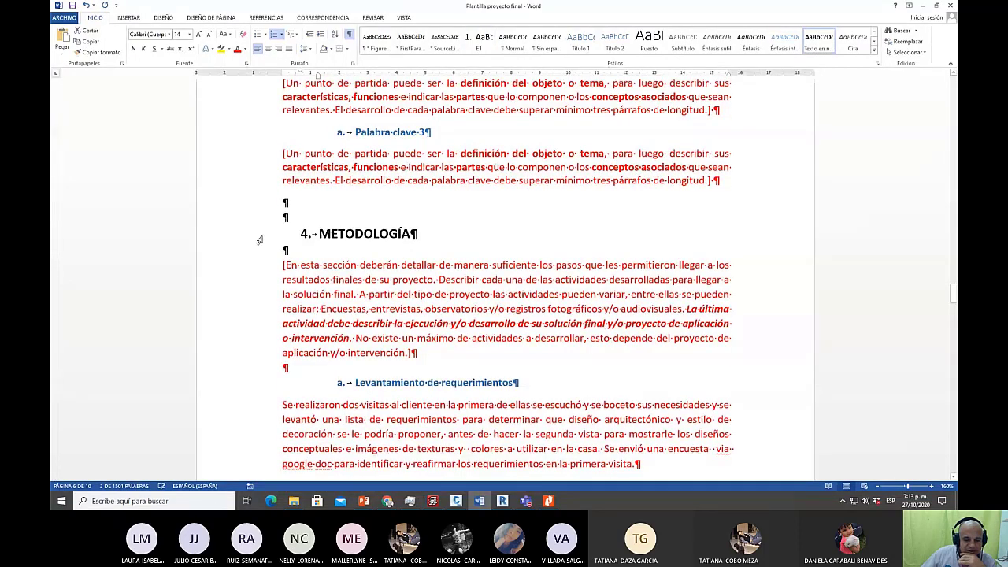
pyautogui.click(260, 241)
pyautogui.click(479, 49)
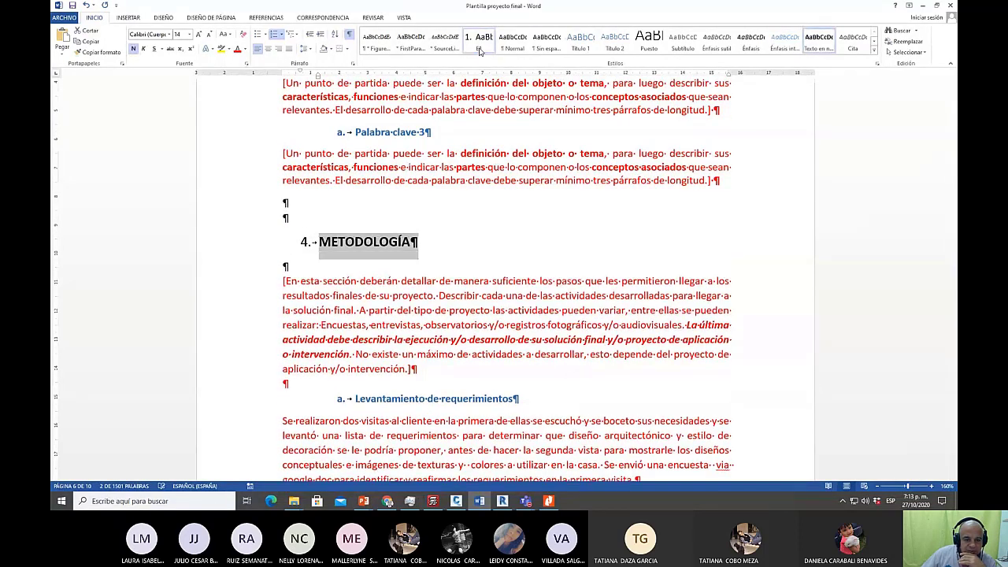
pyautogui.click(483, 48)
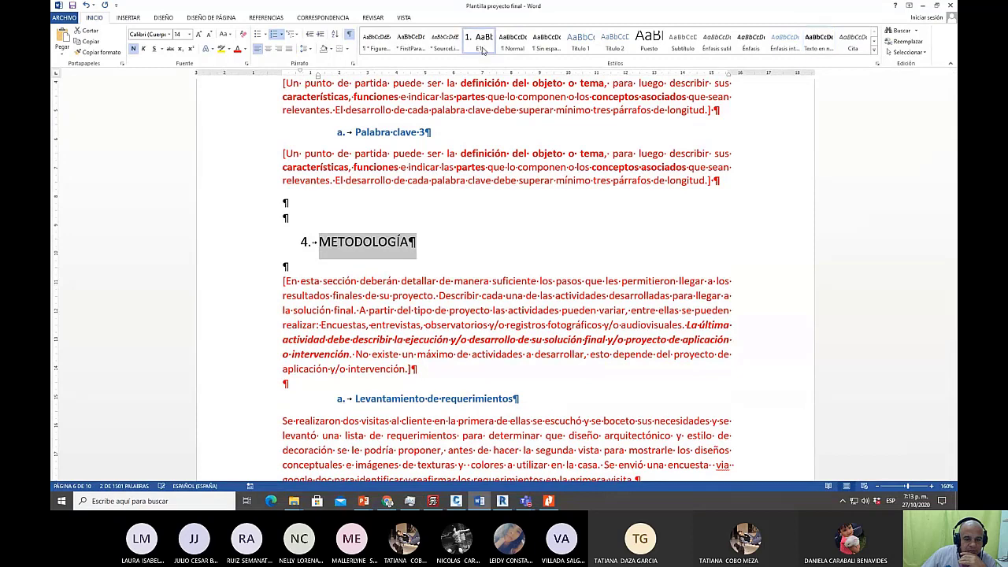
pyautogui.click(444, 214)
# Apply the E1 style to the 5. RESULTADOS heading and place the cursor before it.
pyautogui.scroll(-6, 437, 205)
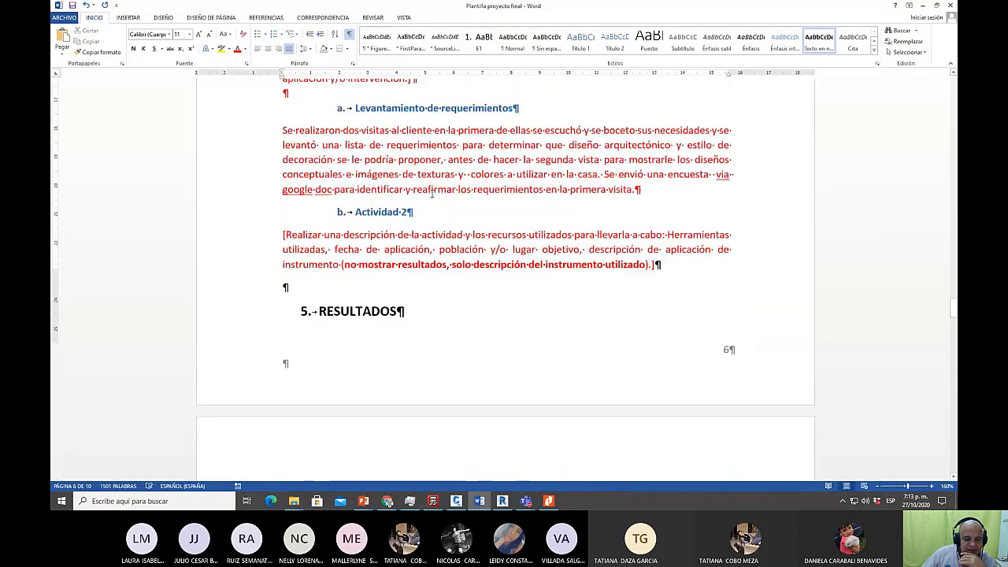
pyautogui.scroll(-3, 431, 194)
pyautogui.click(252, 218)
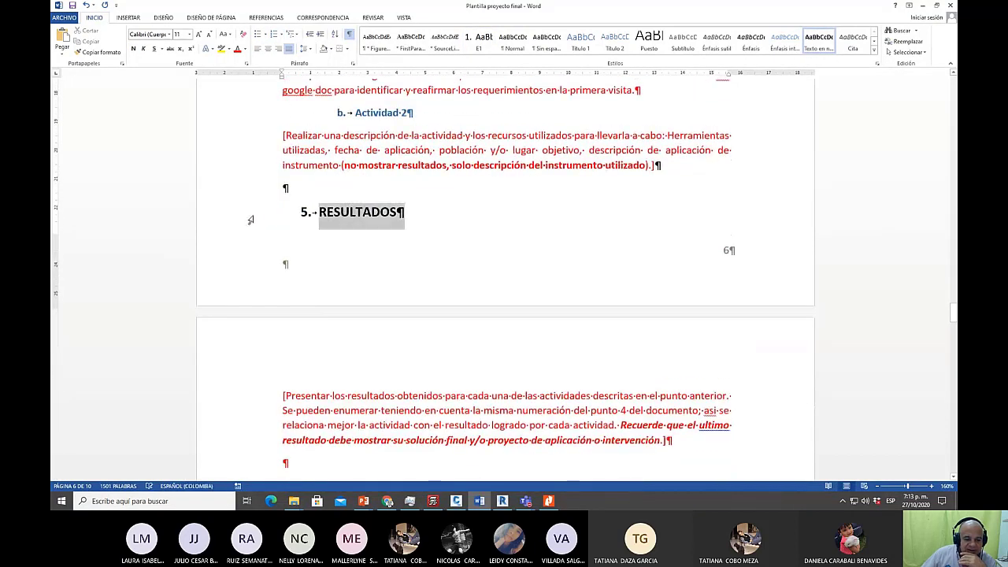
pyautogui.click(480, 46)
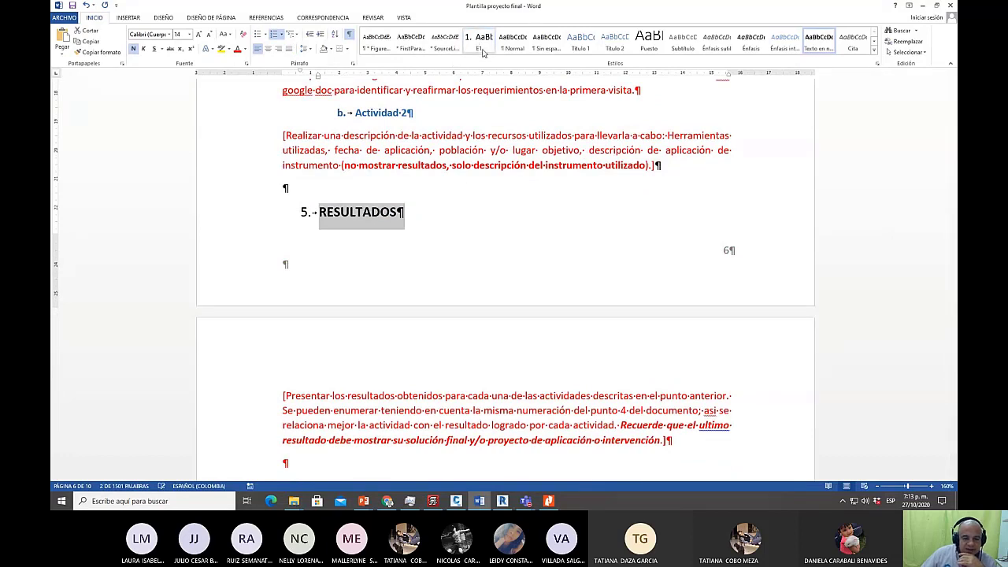
pyautogui.click(318, 213)
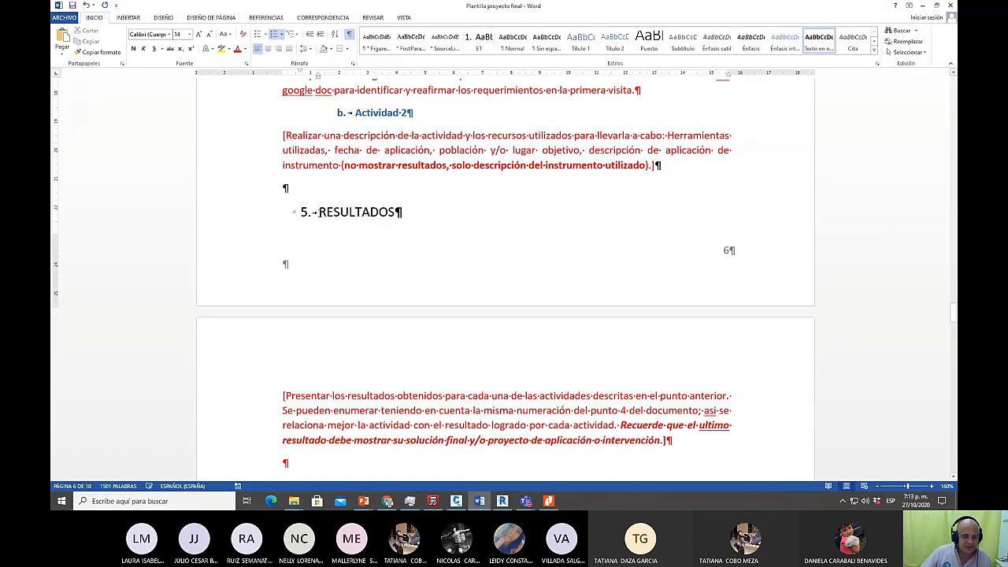
# Insert page breaks so RESULTADOS and METODOLOGÍA each start on a new page.
pyautogui.hotkey('ctrl', 'Return')
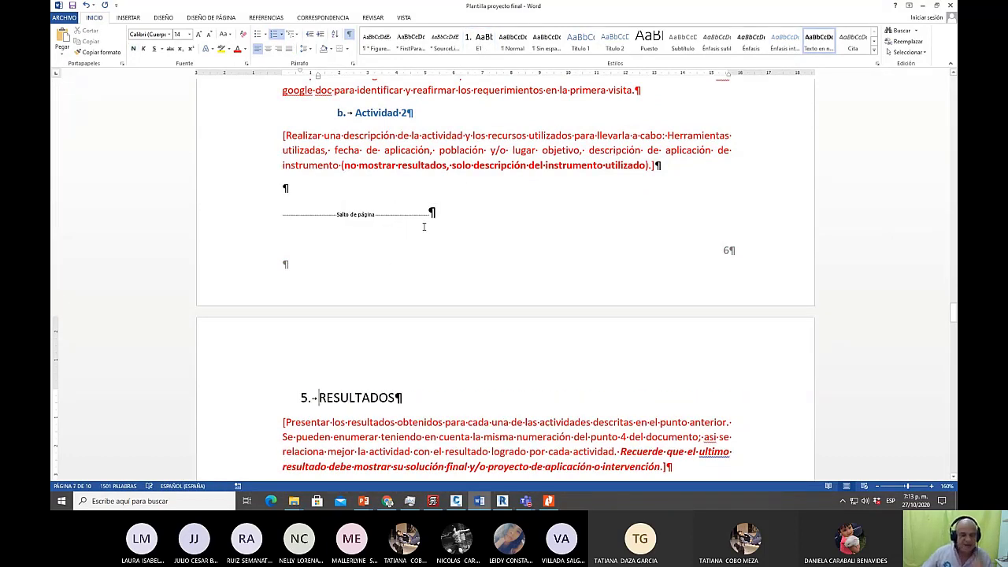
pyautogui.scroll(10, 437, 242)
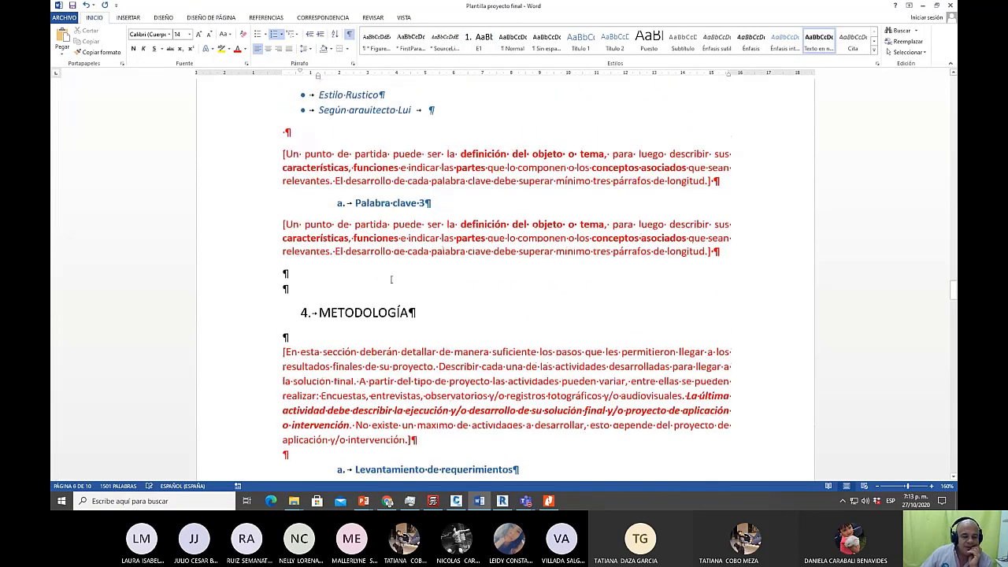
pyautogui.press('super')
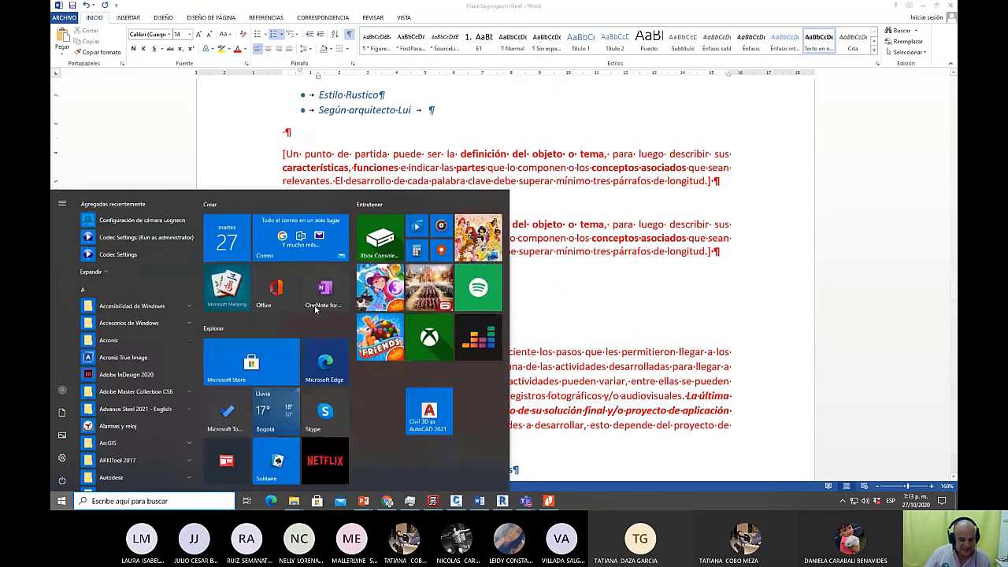
pyautogui.press('super')
pyautogui.click(314, 304)
pyautogui.hotkey('ctrl', 'Return')
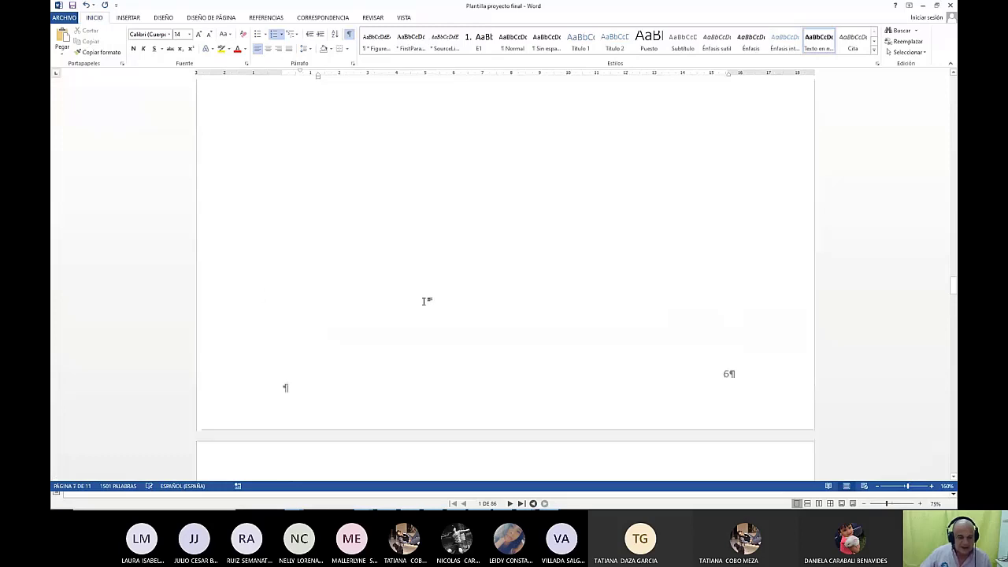
# Insert page breaks so MARCO CONCEPTUAL and OBJETIVOS each start on a new page.
pyautogui.scroll(12, 428, 301)
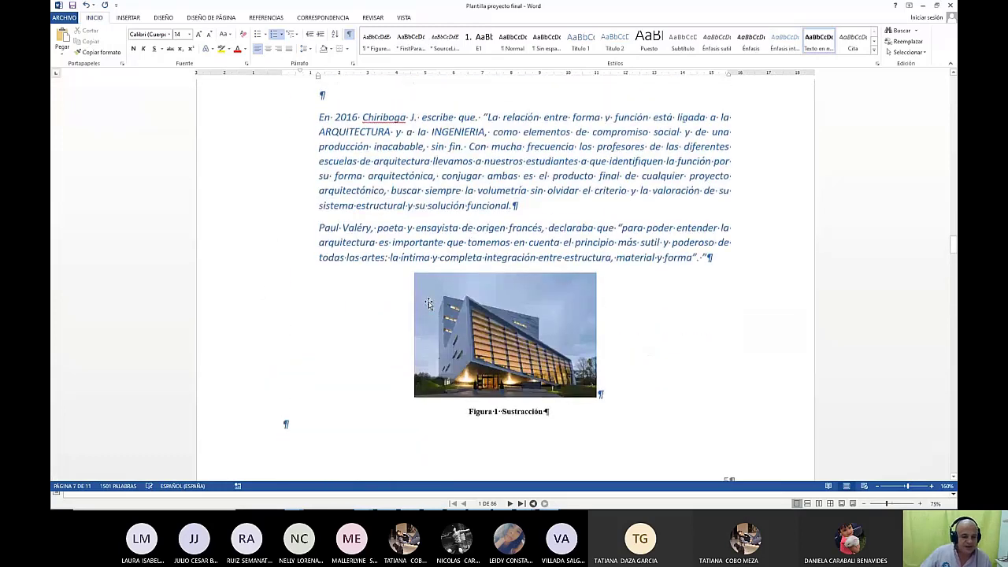
pyautogui.scroll(3, 428, 302)
pyautogui.click(318, 284)
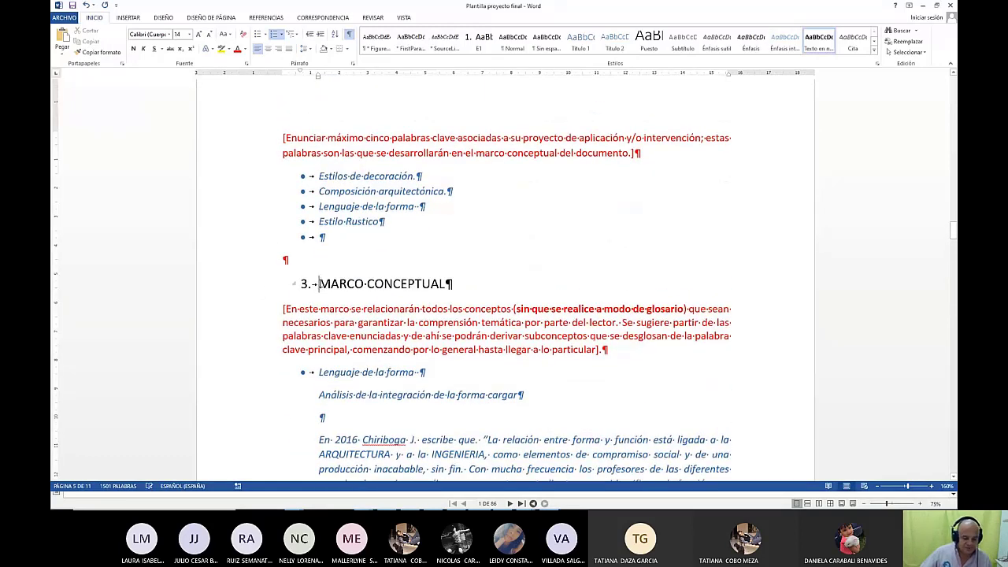
pyautogui.hotkey('ctrl', 'Return')
pyautogui.scroll(3, 401, 294)
pyautogui.scroll(10, 401, 294)
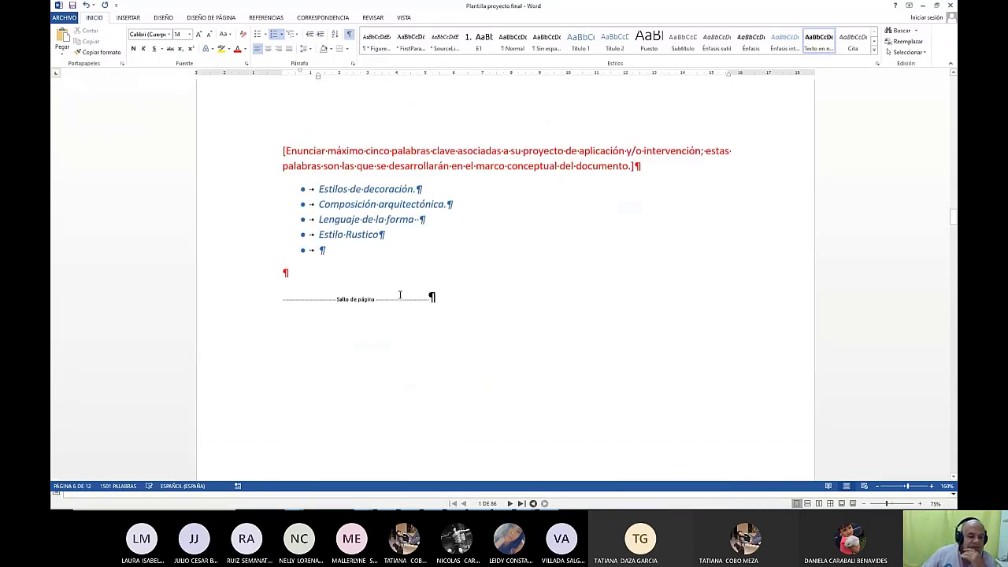
pyautogui.click(333, 288)
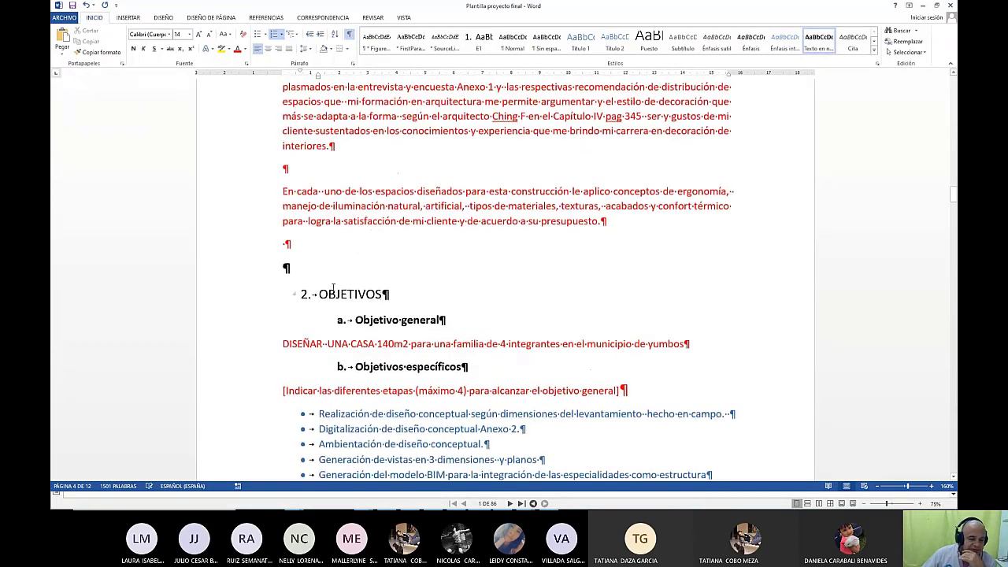
pyautogui.hotkey('ctrl', 'Return')
# Review the document, checking the METODOLOGÍA and RESULTADOS heading formatting.
pyautogui.scroll(3, 344, 292)
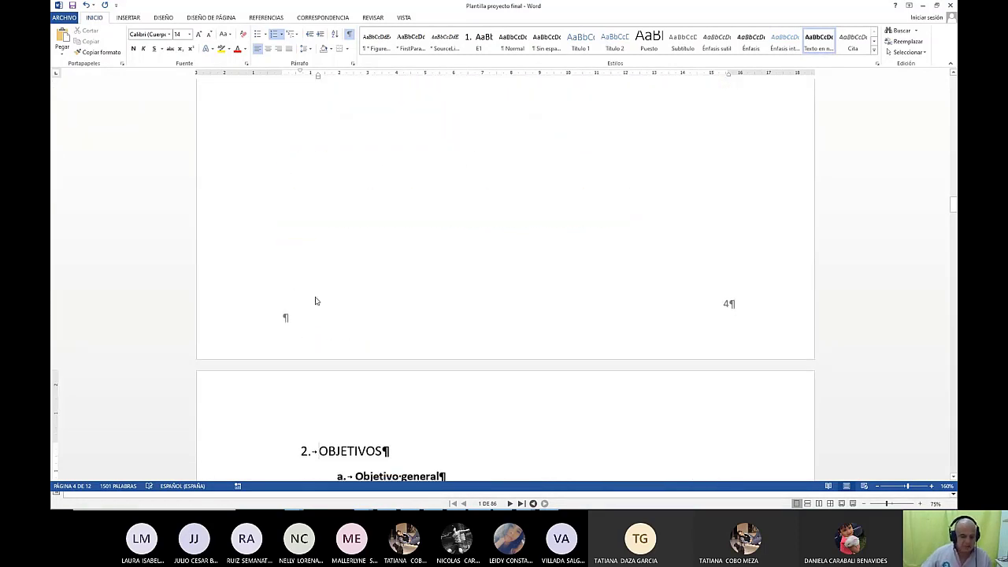
pyautogui.scroll(6, 345, 292)
pyautogui.scroll(-2, 345, 292)
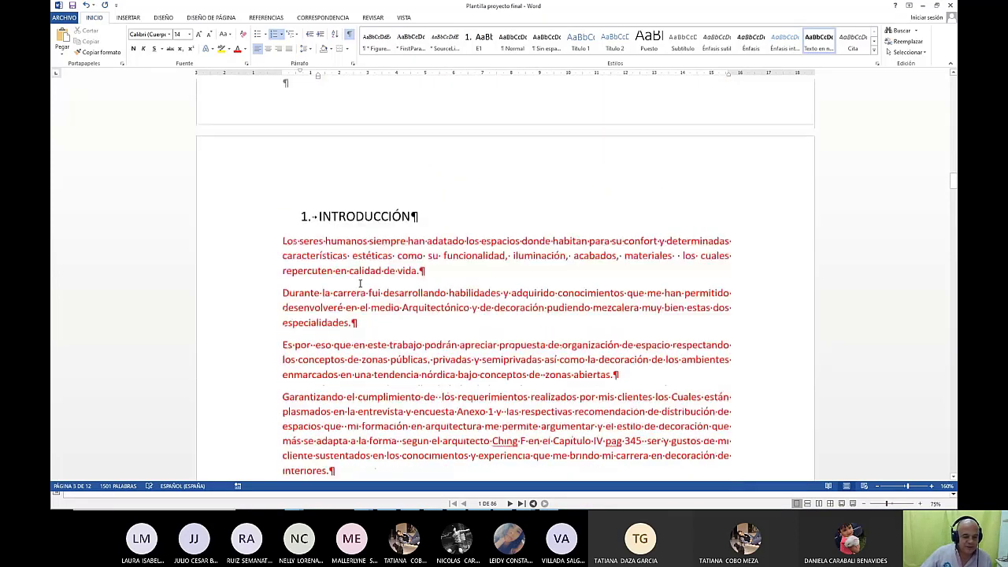
pyautogui.scroll(-12, 404, 251)
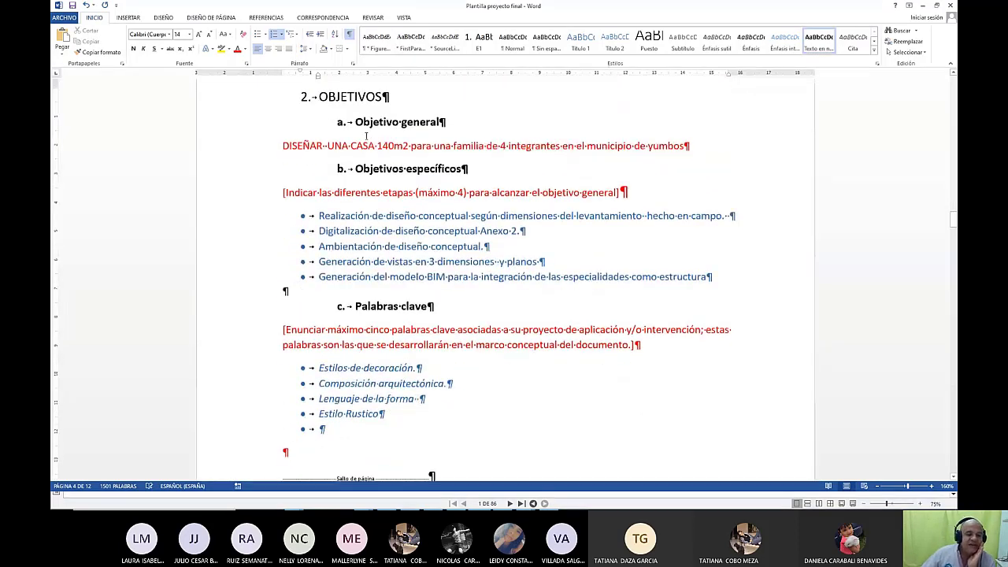
pyautogui.scroll(-10, 380, 173)
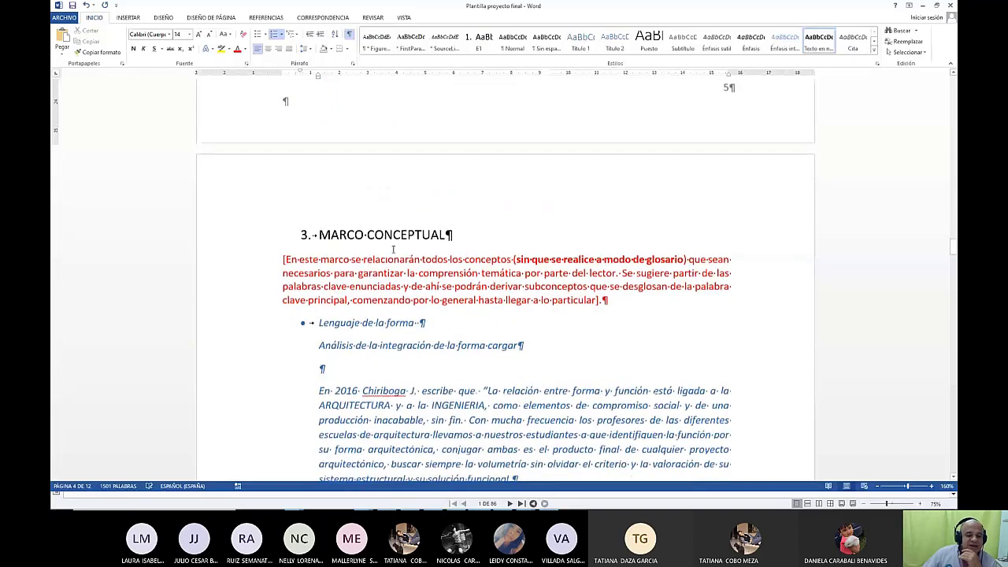
pyautogui.scroll(-15, 375, 244)
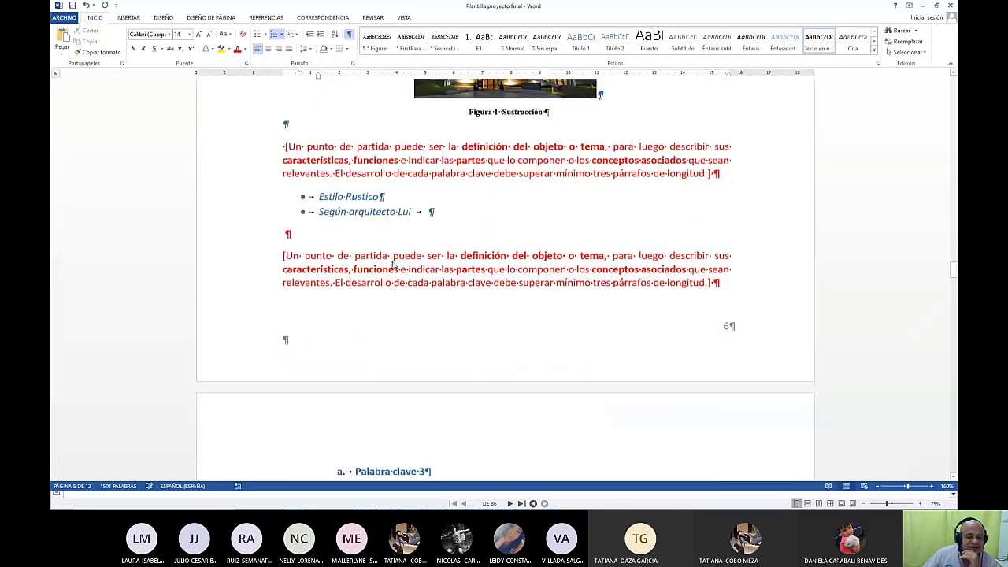
pyautogui.scroll(-10, 394, 256)
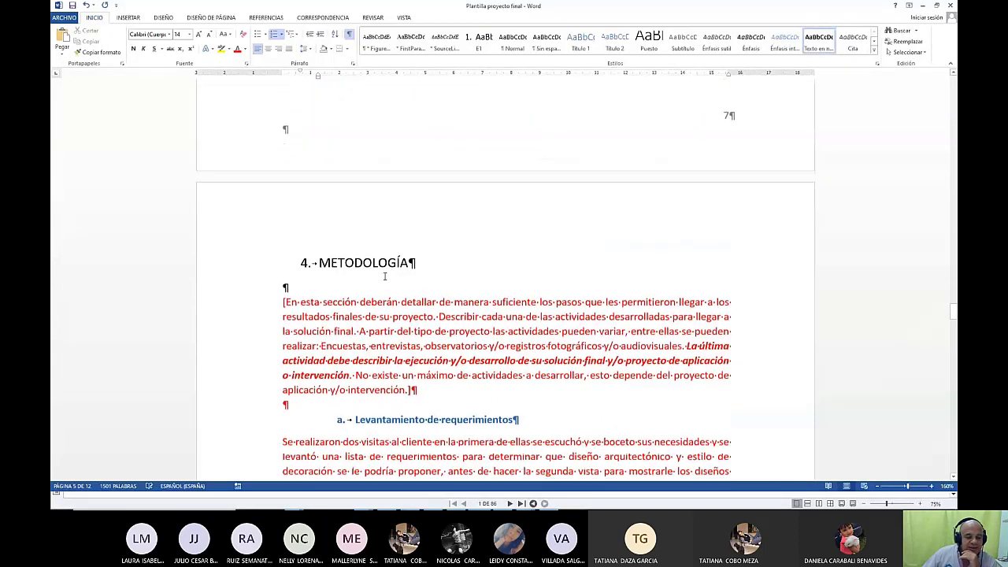
pyautogui.click(331, 263)
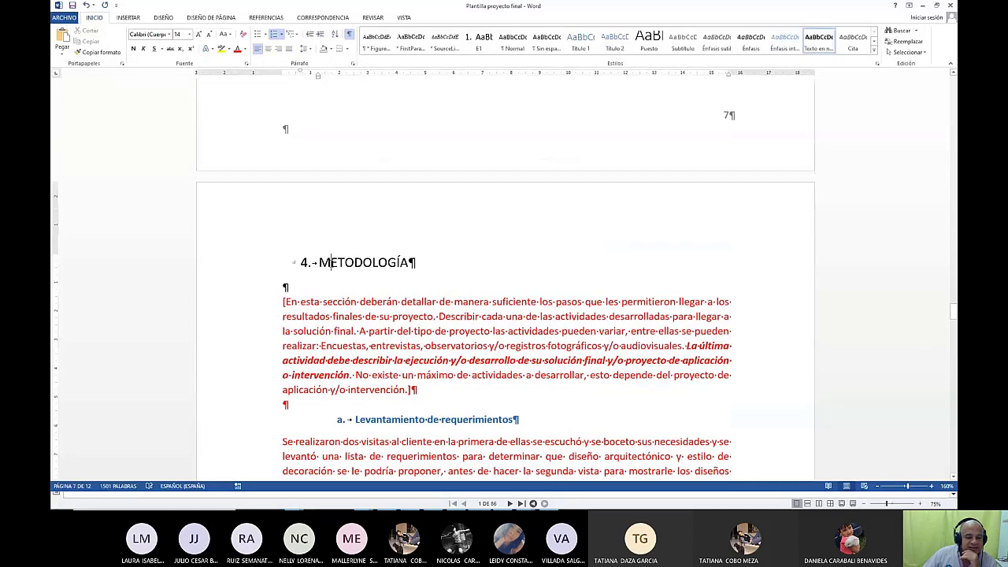
pyautogui.scroll(-2, 460, 237)
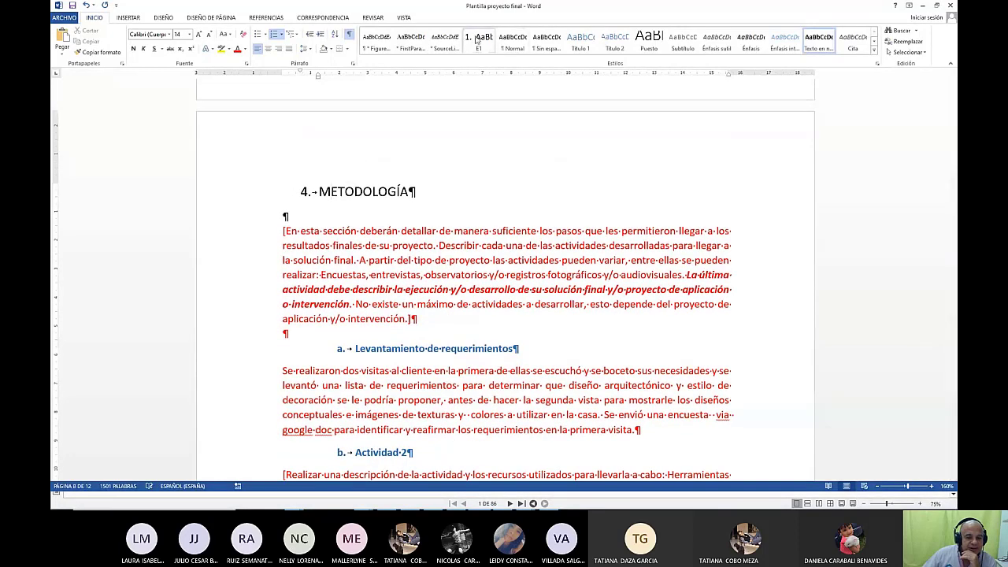
pyautogui.scroll(-12, 445, 168)
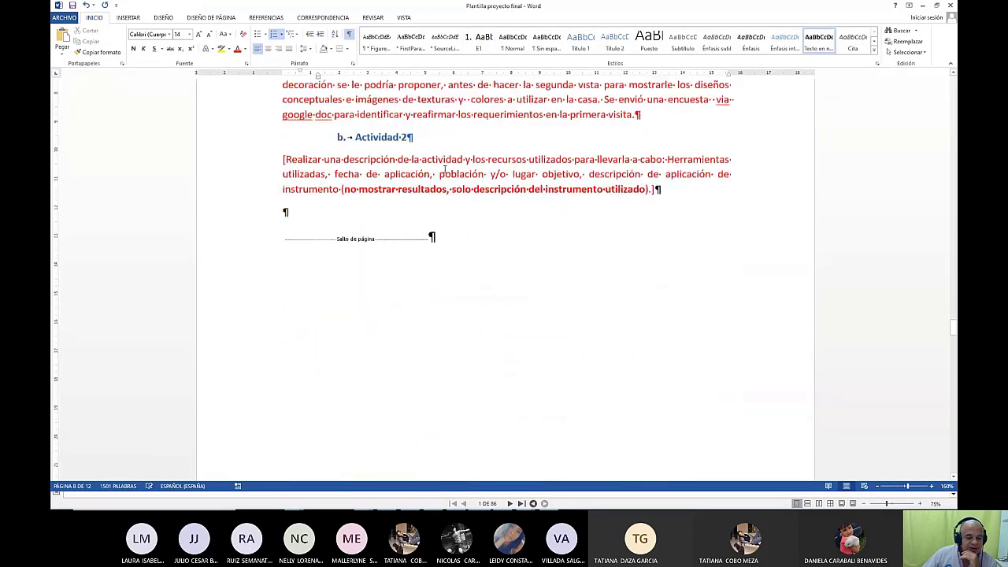
pyautogui.scroll(-5, 304, 231)
pyautogui.click(240, 226)
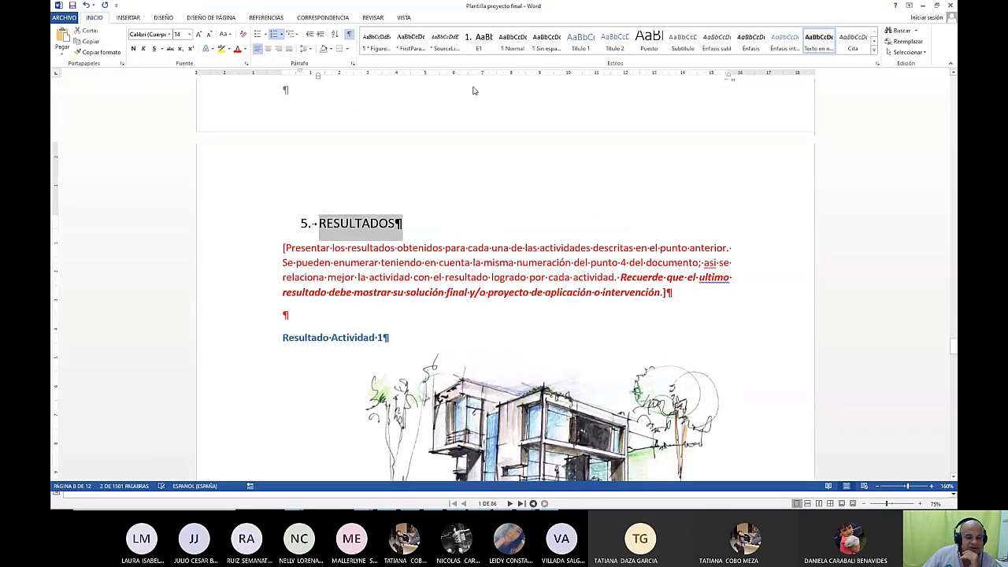
pyautogui.click(398, 224)
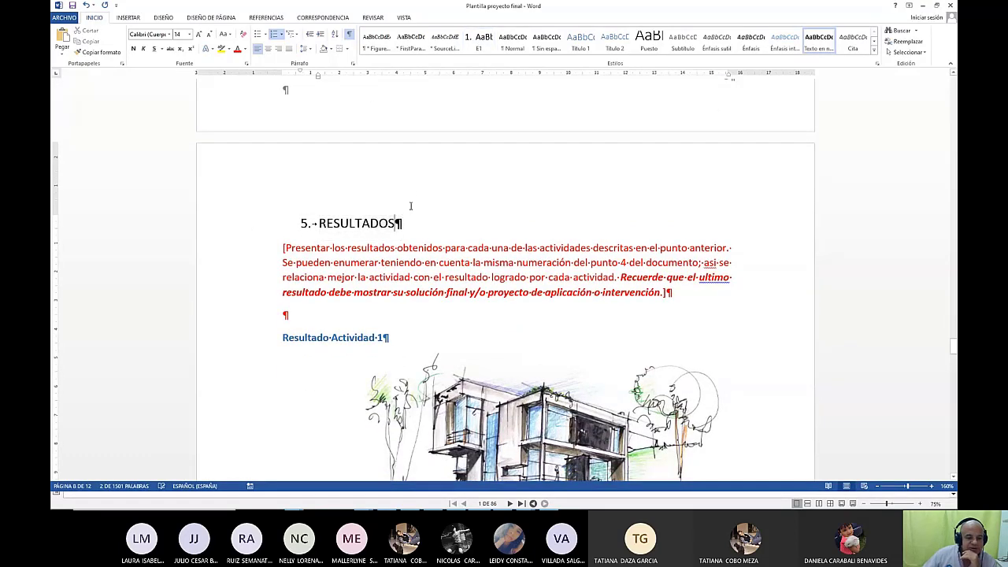
# Insert a page break before 6. CONCLUSIONES so it starts on a new page.
pyautogui.scroll(-20, 453, 185)
pyautogui.scroll(-20, 452, 185)
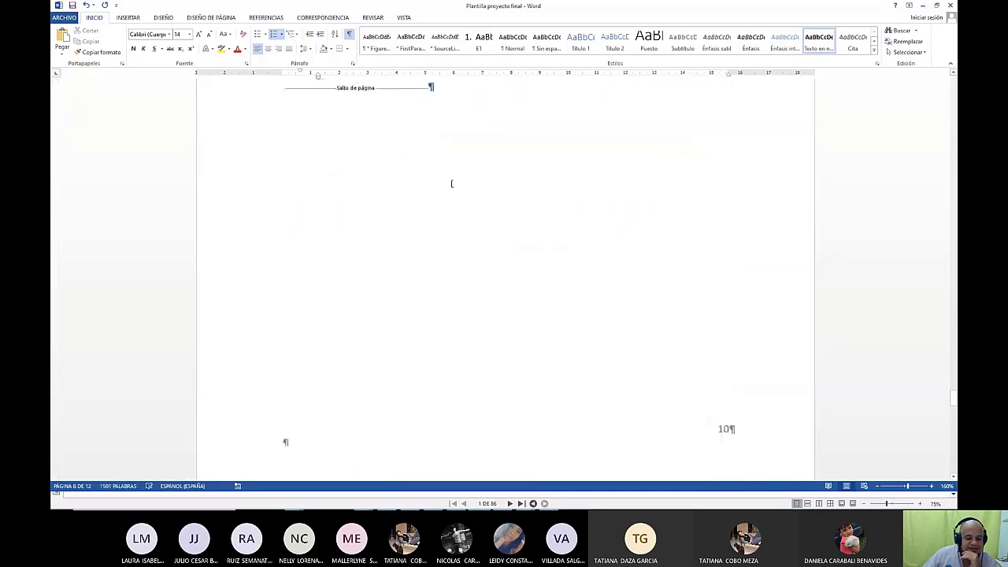
pyautogui.scroll(-3, 451, 185)
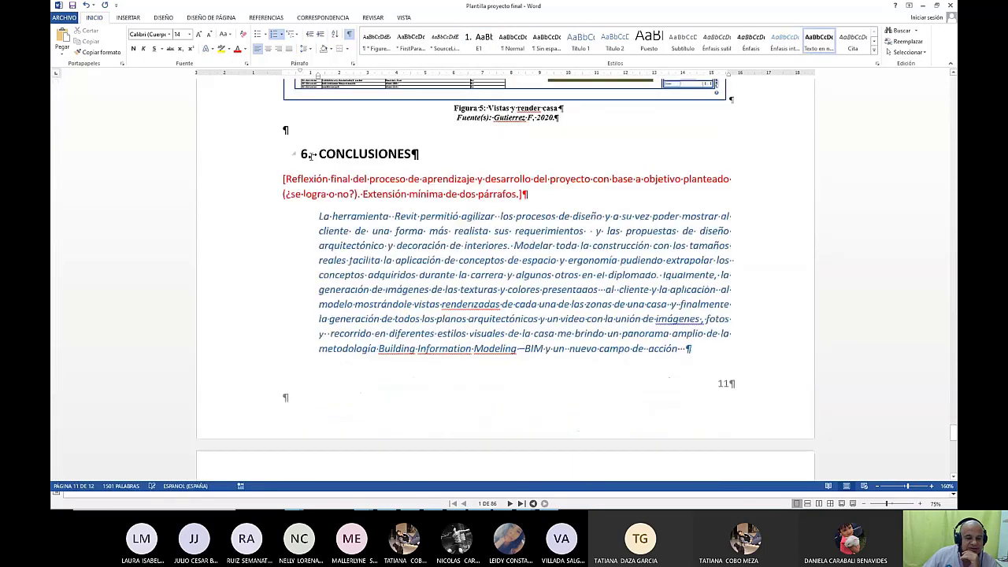
pyautogui.click(304, 153)
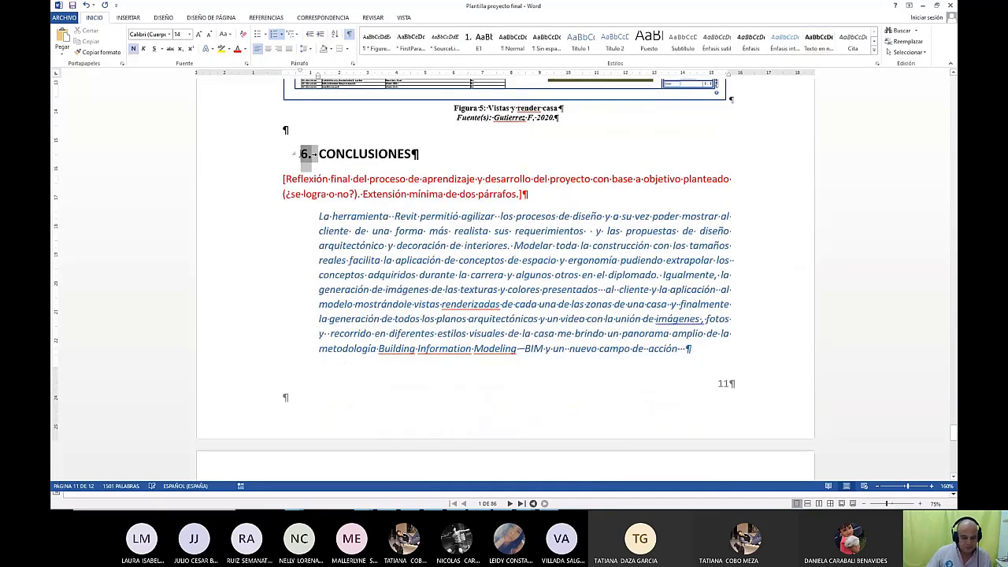
pyautogui.click(301, 154)
pyautogui.click(300, 153)
pyautogui.click(301, 153)
pyautogui.hotkey('ctrl', 'Return')
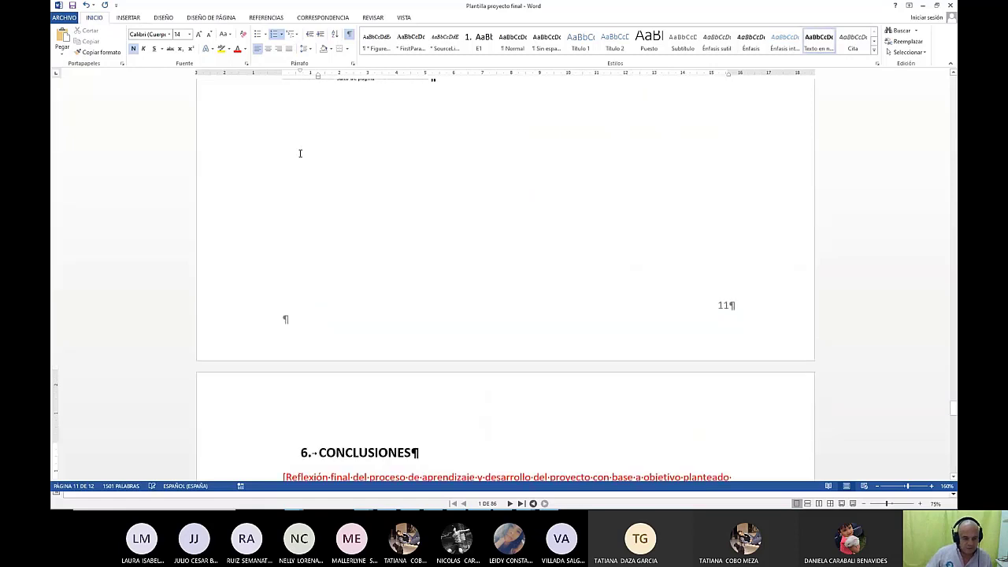
# Check the new page break and the CONCLUSIONES heading position.
pyautogui.scroll(-5, 199, 341)
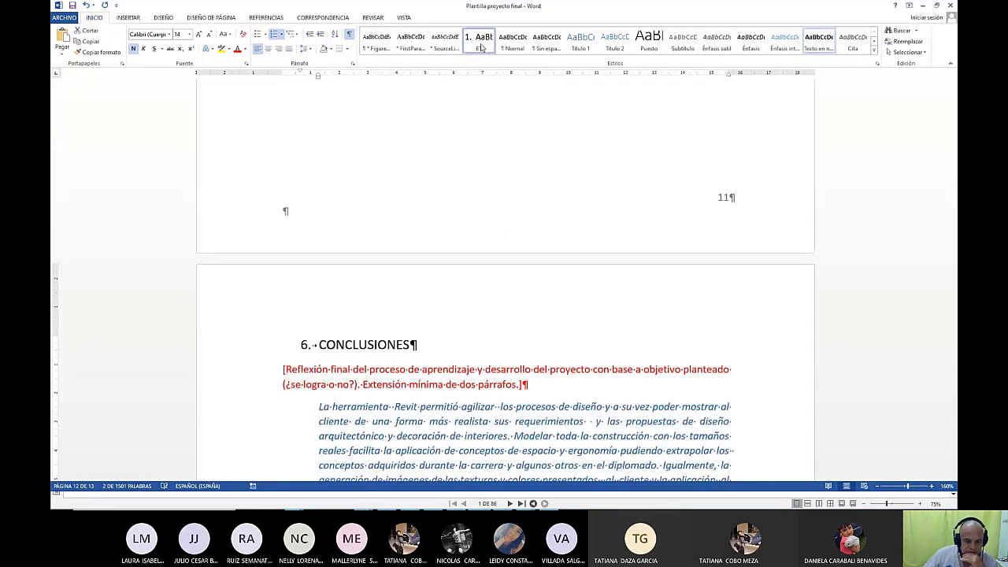
pyautogui.click(481, 185)
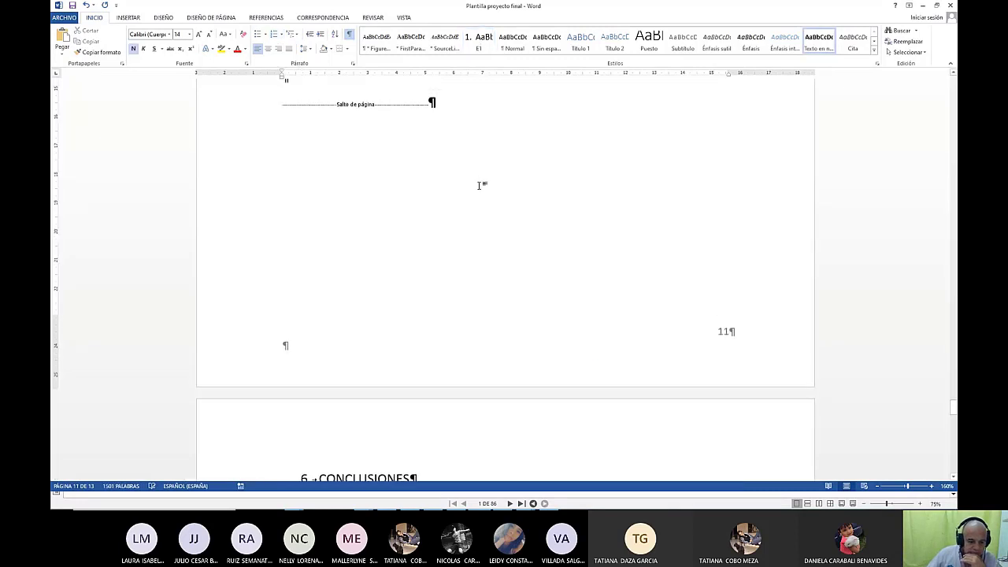
pyautogui.scroll(-4, 482, 189)
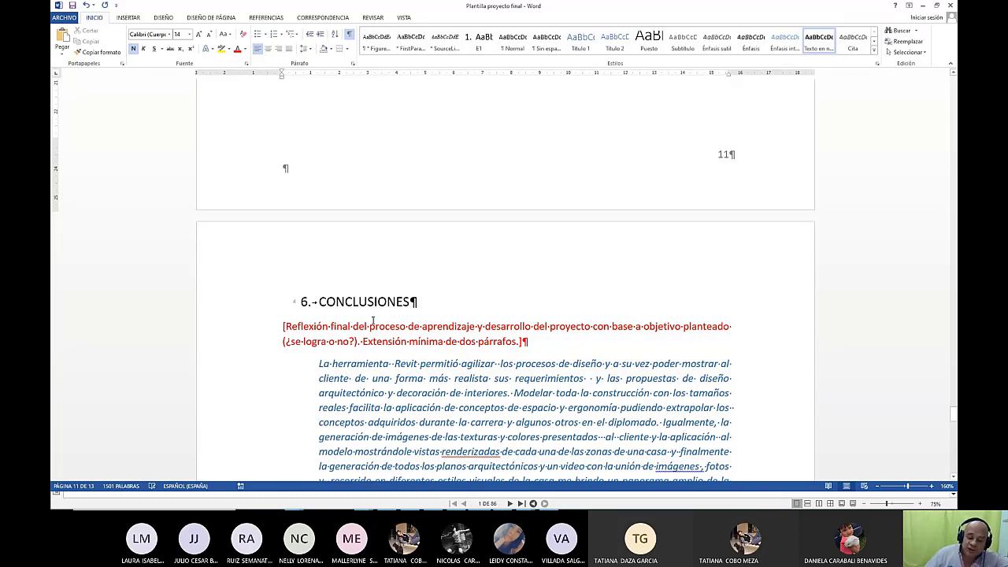
pyautogui.click(308, 302)
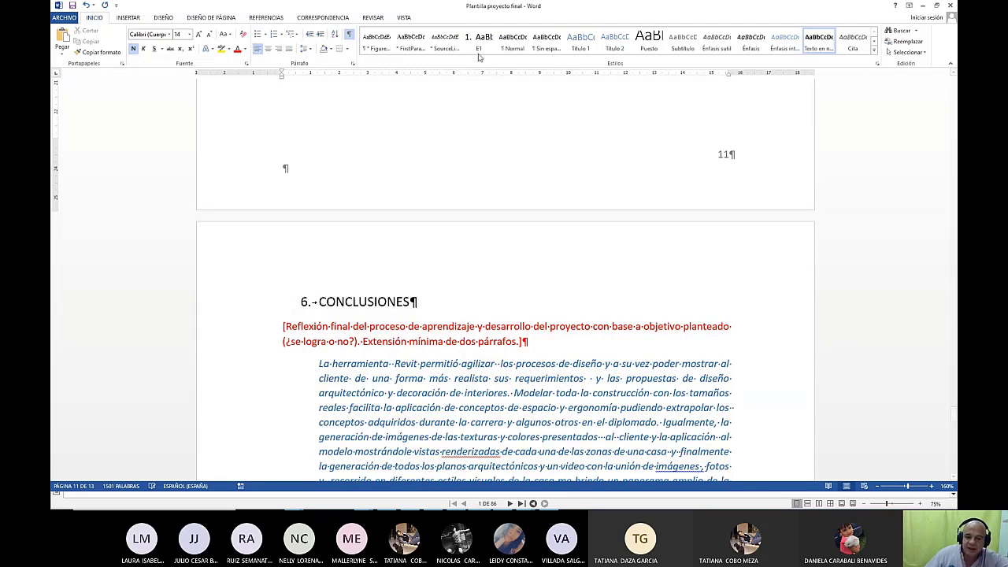
pyautogui.scroll(3, 467, 118)
pyautogui.scroll(-3, 455, 282)
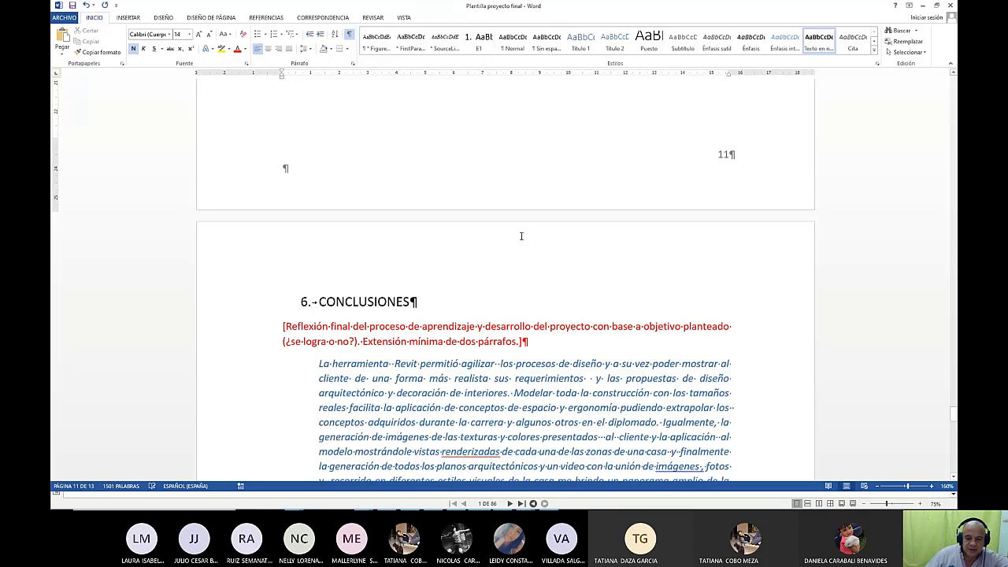
pyautogui.click(465, 301)
# Scroll back up to the page 3 'Tabla de contenido' title.
pyautogui.scroll(15, 417, 309)
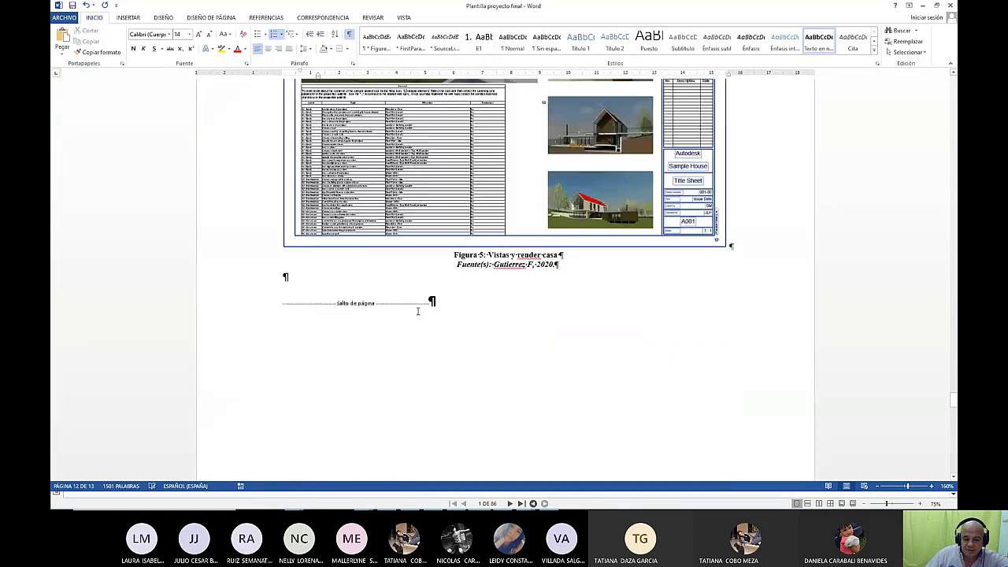
pyautogui.scroll(-6, 418, 310)
pyautogui.scroll(20, 418, 310)
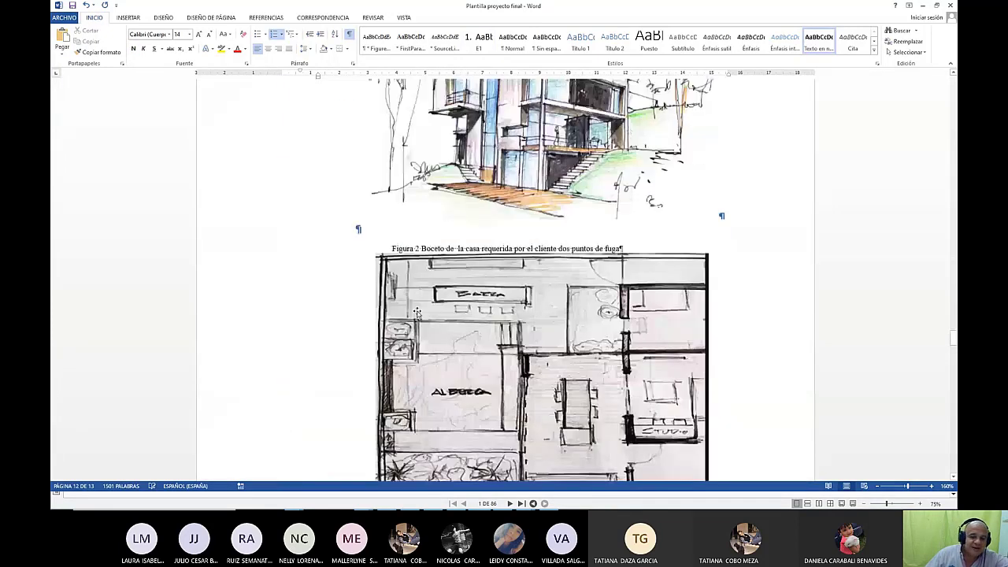
pyautogui.scroll(10, 417, 309)
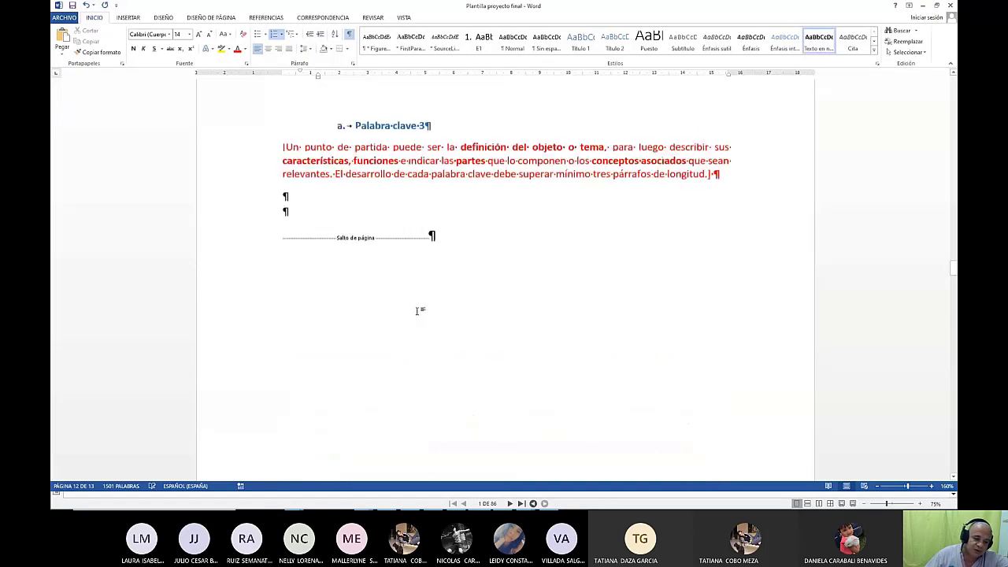
pyautogui.scroll(15, 417, 310)
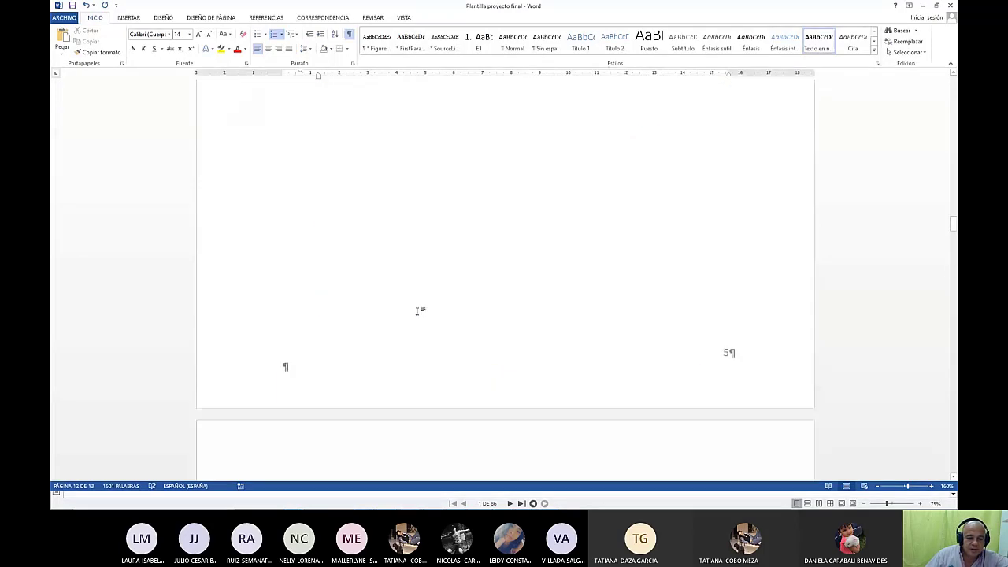
pyautogui.scroll(5, 457, 361)
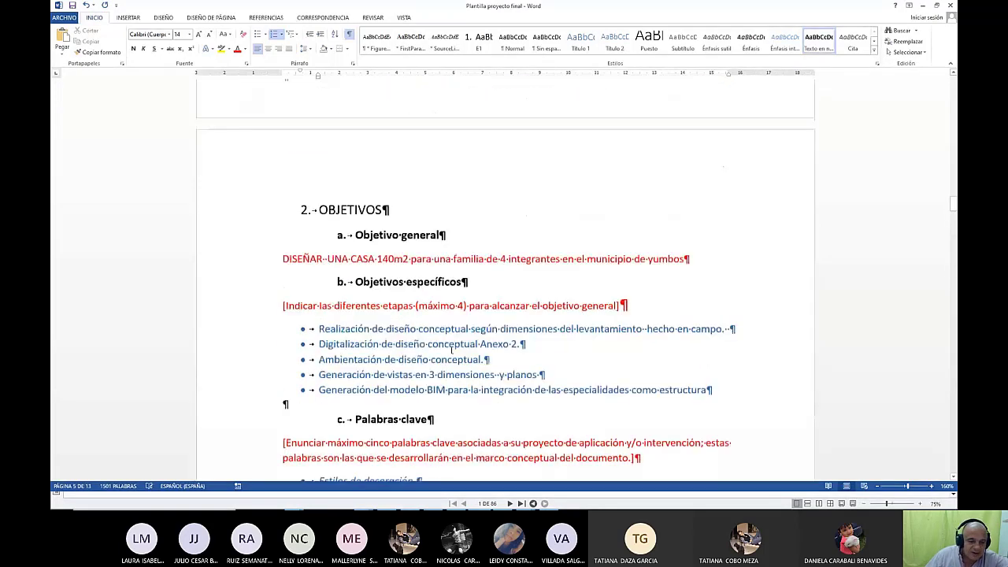
pyautogui.scroll(15, 342, 154)
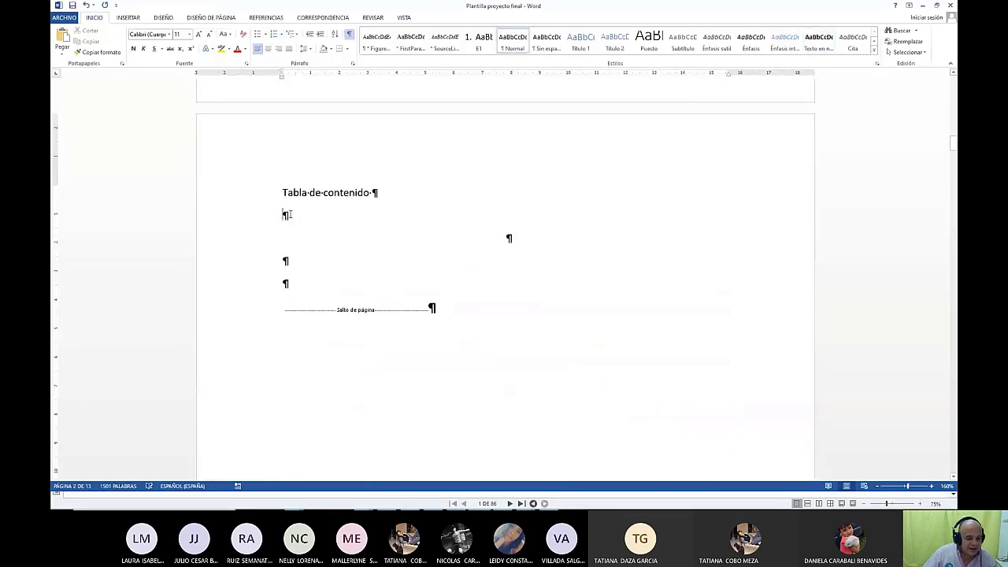
pyautogui.scroll(-10, 428, 241)
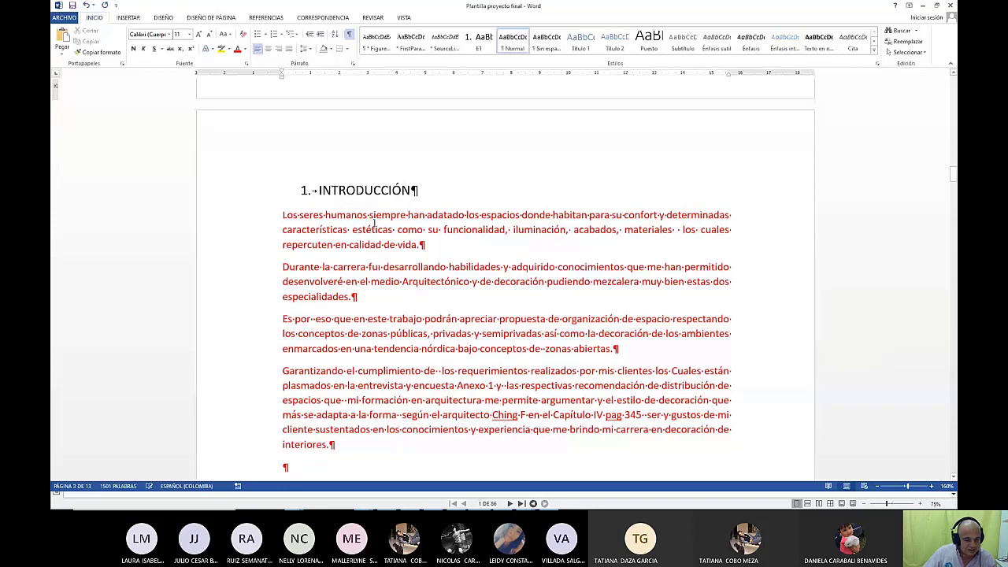
pyautogui.scroll(-6, 346, 237)
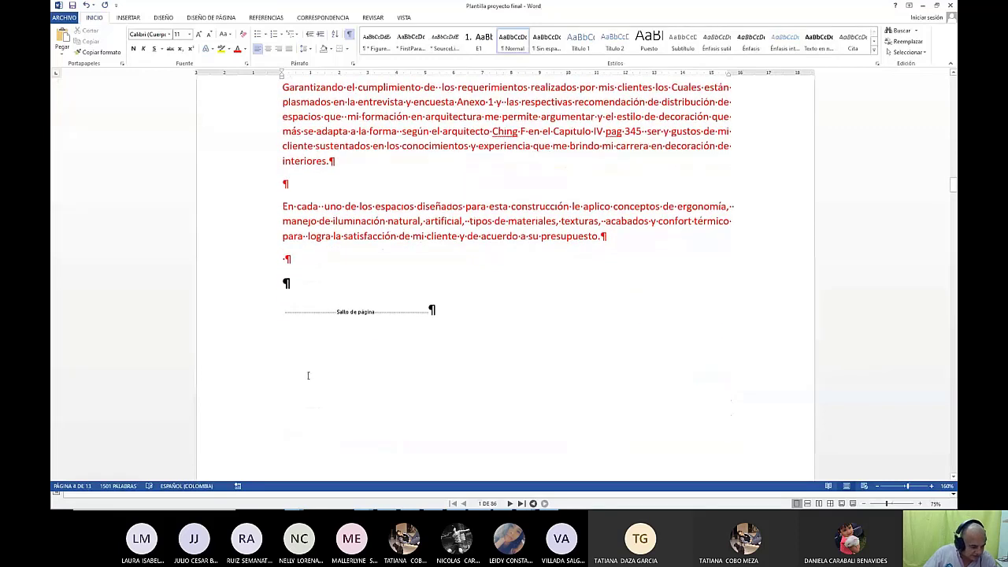
pyautogui.scroll(10, 308, 376)
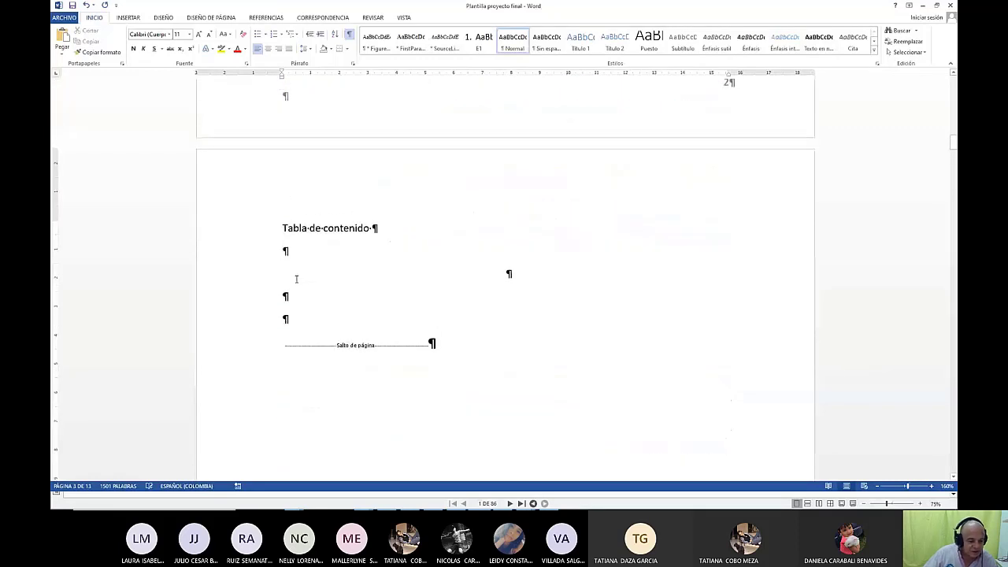
# Type trial contents lines 'introducción' with page 4 and 'Ffdfjdfdjj' with page 5, tab-separated.
pyautogui.write('intr')
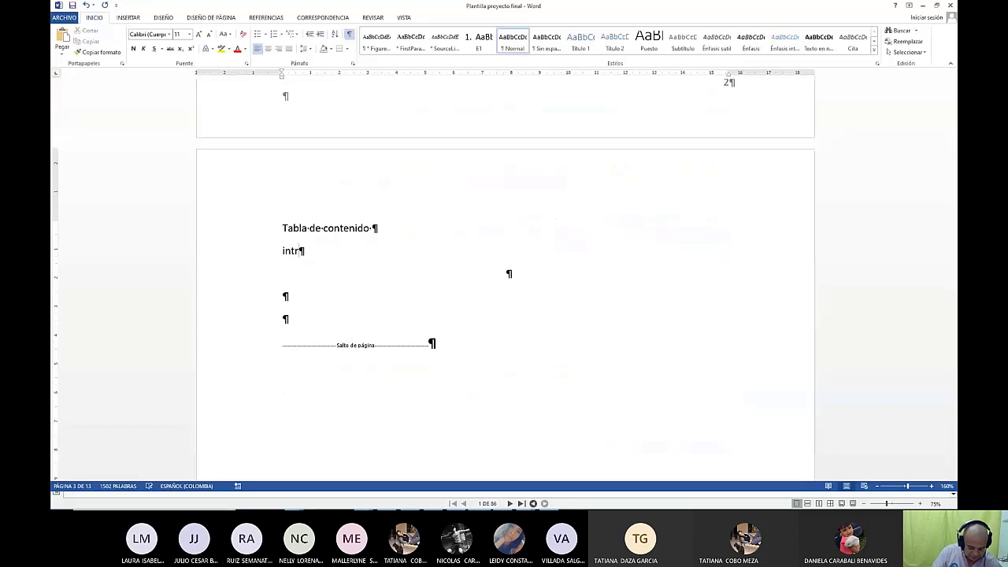
pyautogui.write('oducción')
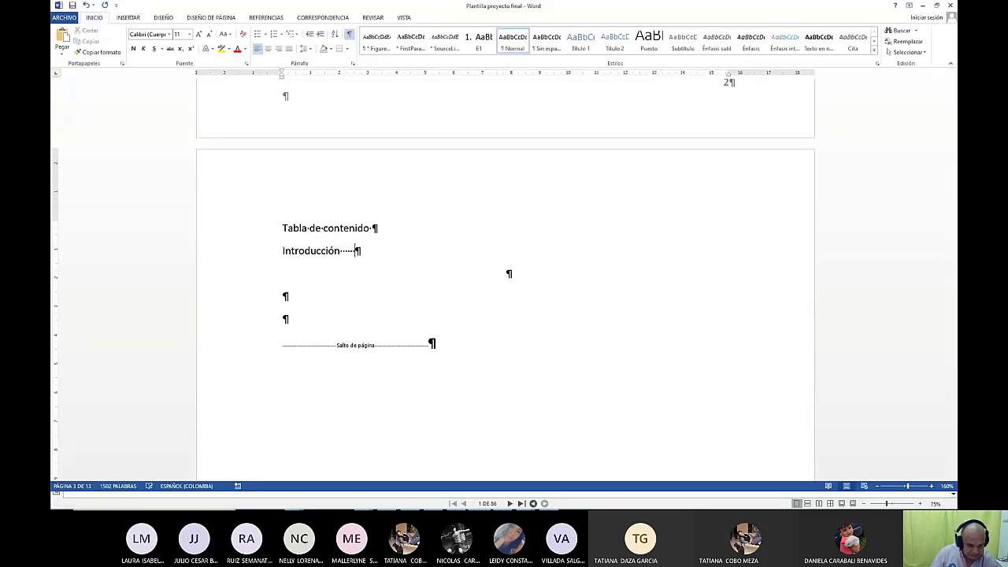
pyautogui.press('Tab')
pyautogui.press('Tab')
pyautogui.press('Tab')
pyautogui.press('Tab')
pyautogui.press('Tab')
pyautogui.press('Tab')
pyautogui.press('Tab')
pyautogui.press('Tab')
pyautogui.press('Tab')
pyautogui.press('Tab')
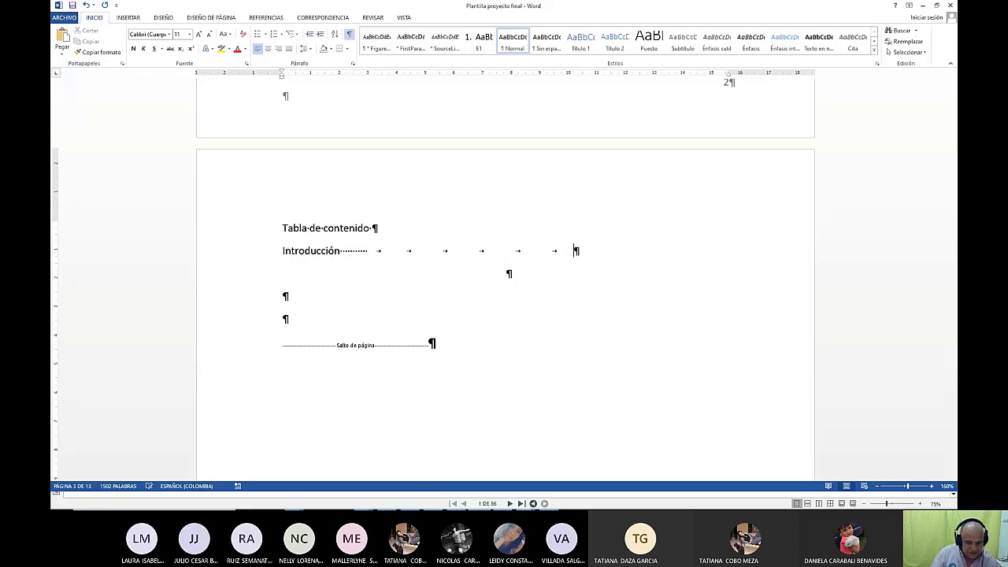
pyautogui.write('4')
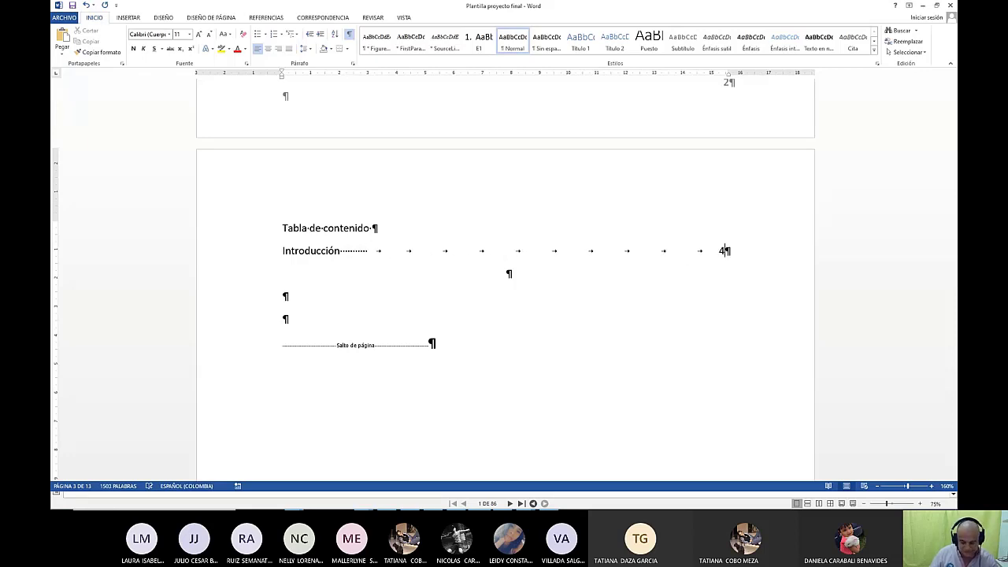
pyautogui.press('Return')
pyautogui.write('Ffdfjdfdjj')
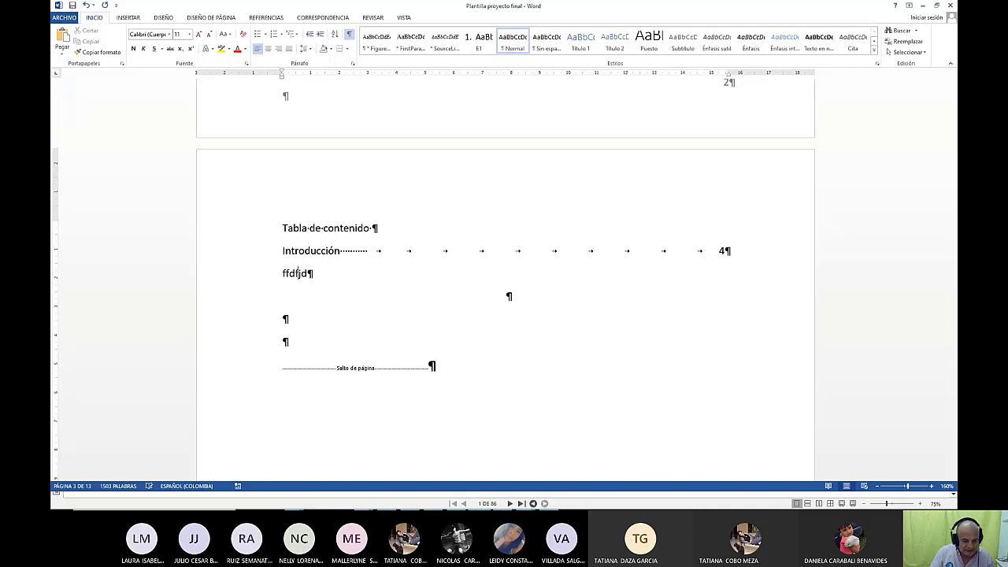
pyautogui.press('Tab')
pyautogui.press('Tab')
pyautogui.press('Tab')
pyautogui.press('Tab')
pyautogui.press('Tab')
pyautogui.press('Tab')
pyautogui.press('Tab')
pyautogui.press('Tab')
pyautogui.press('Tab')
pyautogui.press('Tab')
pyautogui.press('Tab')
pyautogui.press('Tab')
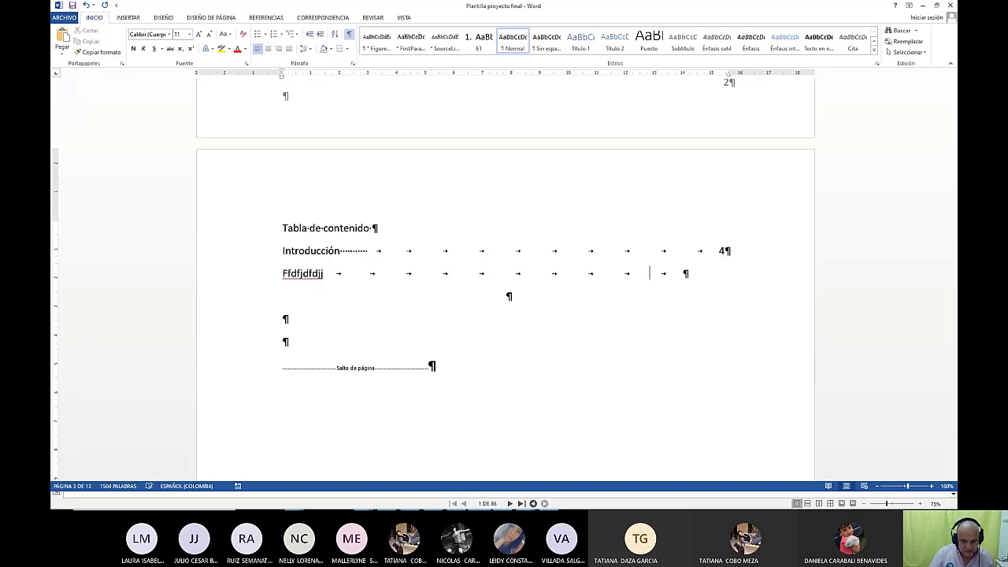
pyautogui.press('BackSpace')
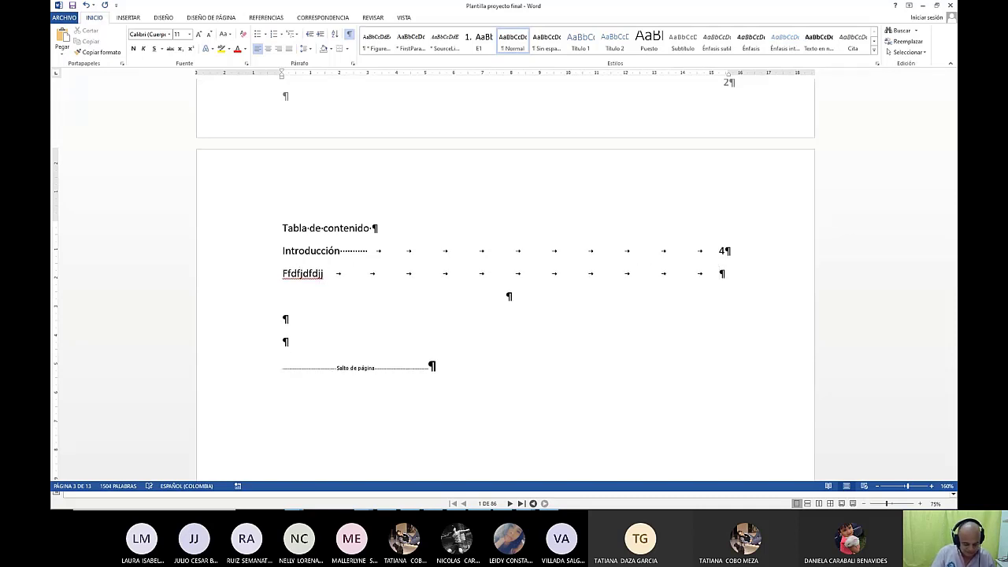
pyautogui.write('5')
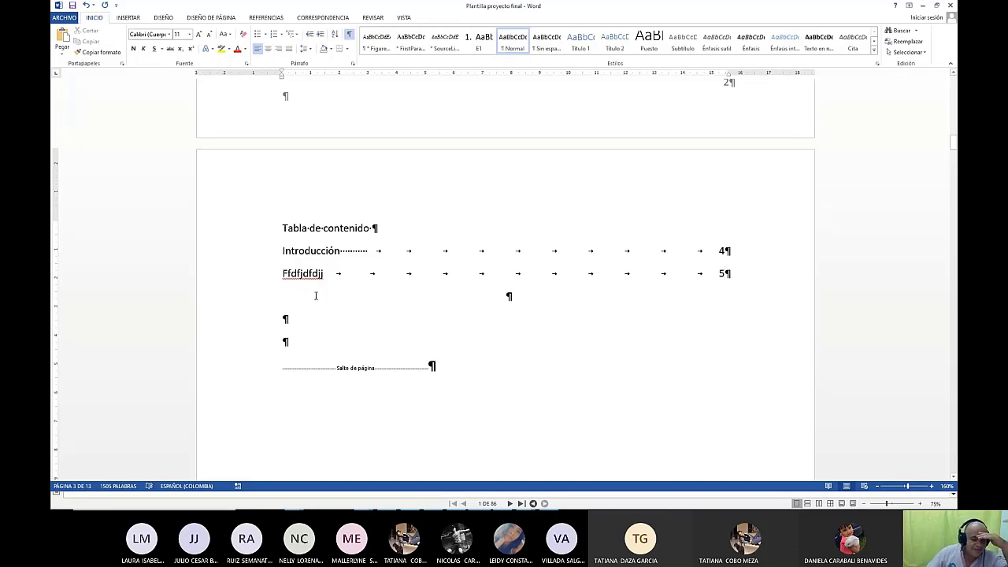
# Delete both trial contents lines and the blank centred line under the title.
pyautogui.scroll(-15, 315, 295)
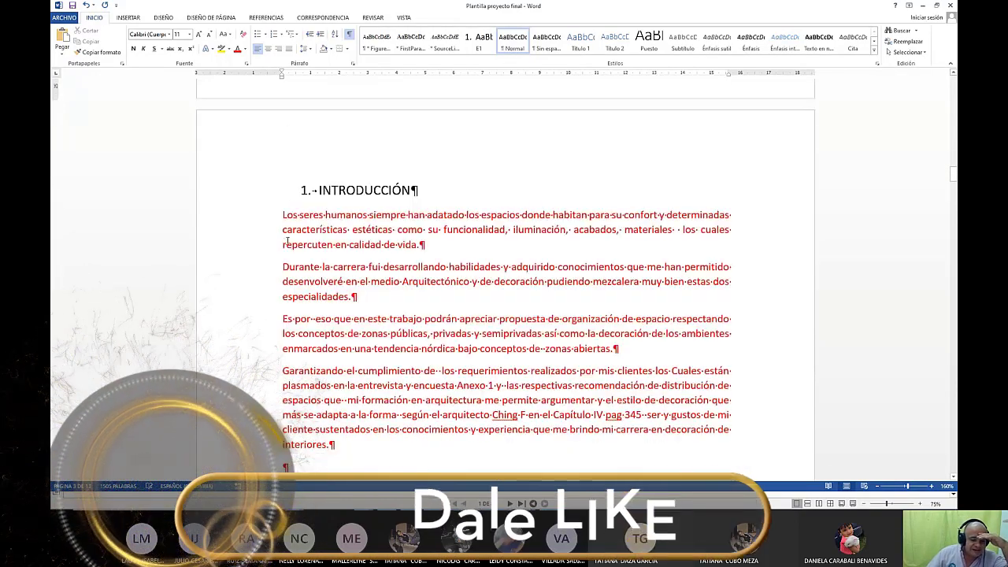
pyautogui.click(305, 190)
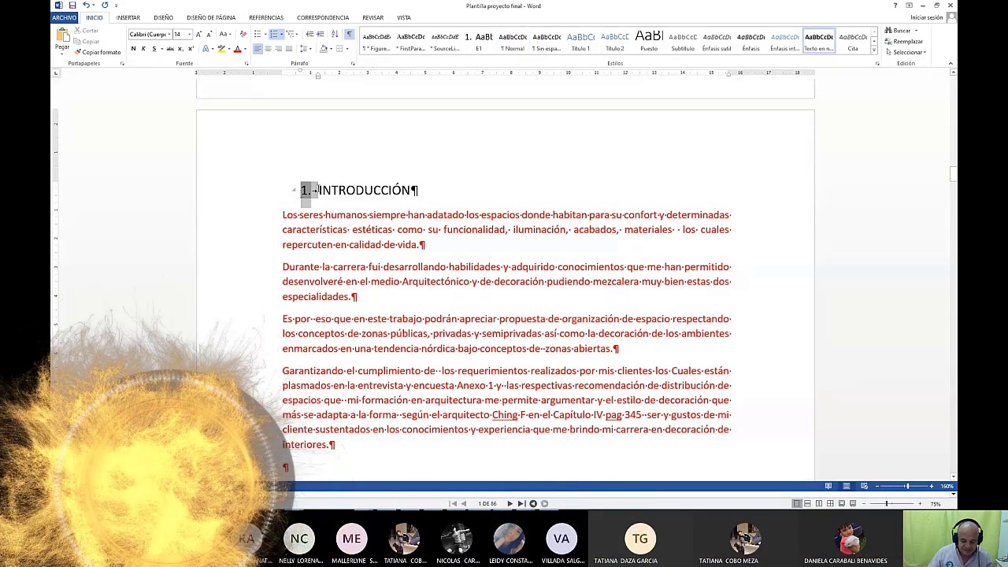
pyautogui.scroll(3, 321, 189)
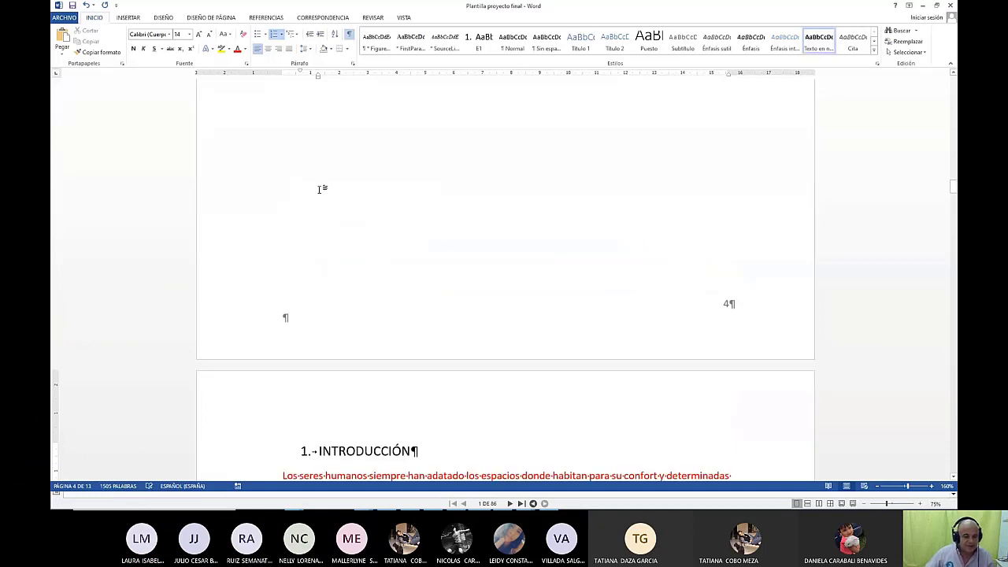
pyautogui.scroll(12, 416, 378)
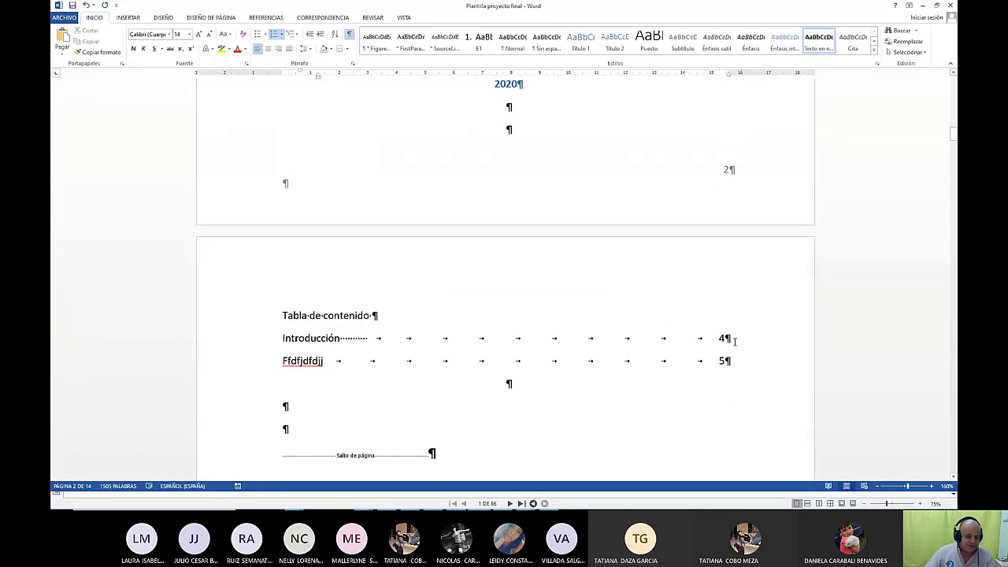
pyautogui.moveTo(256, 343); pyautogui.dragTo(259, 367)
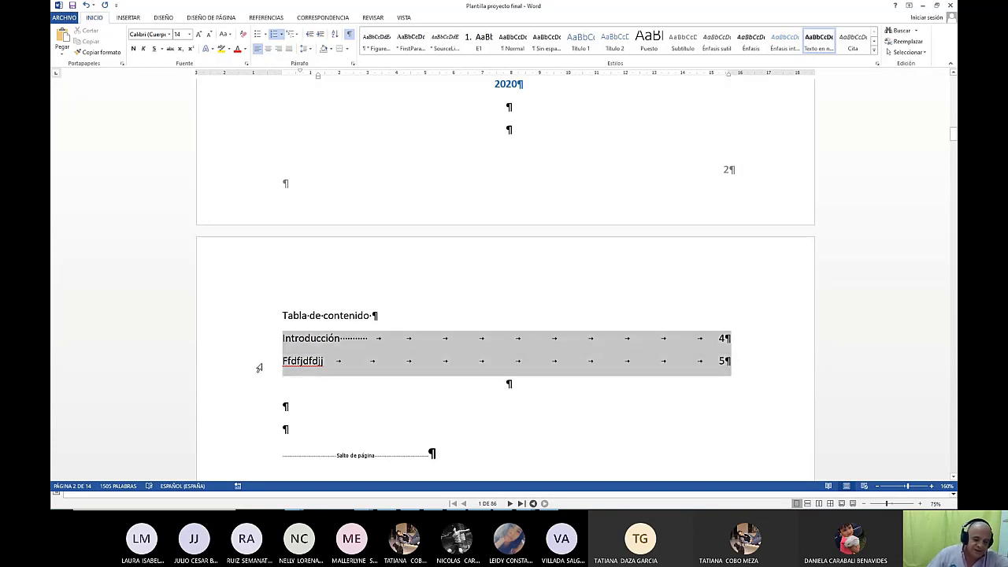
pyautogui.press('Delete')
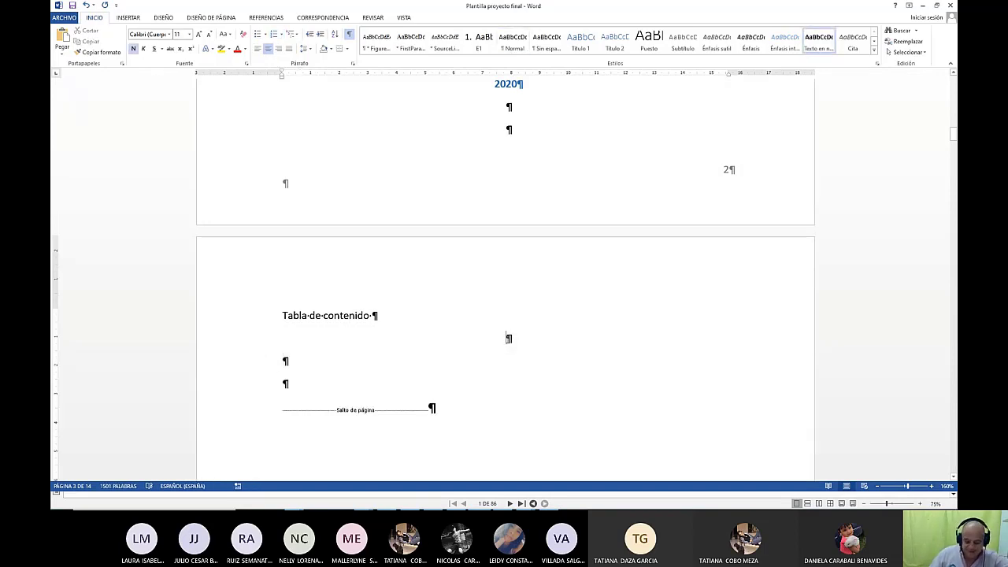
pyautogui.press('Delete')
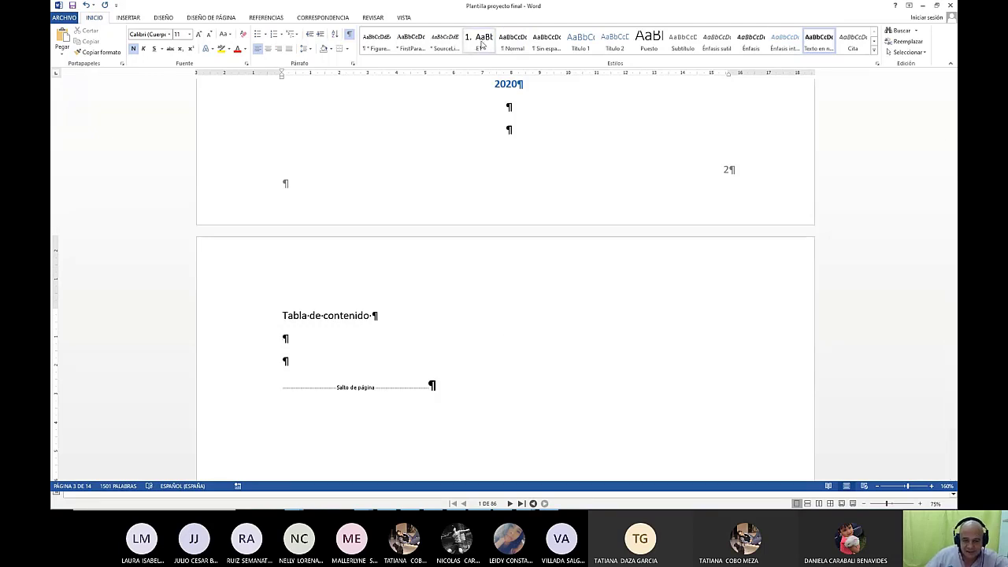
# Open the Tabla de contenido personalizada dialog from the Referencias tab.
pyautogui.click(128, 18)
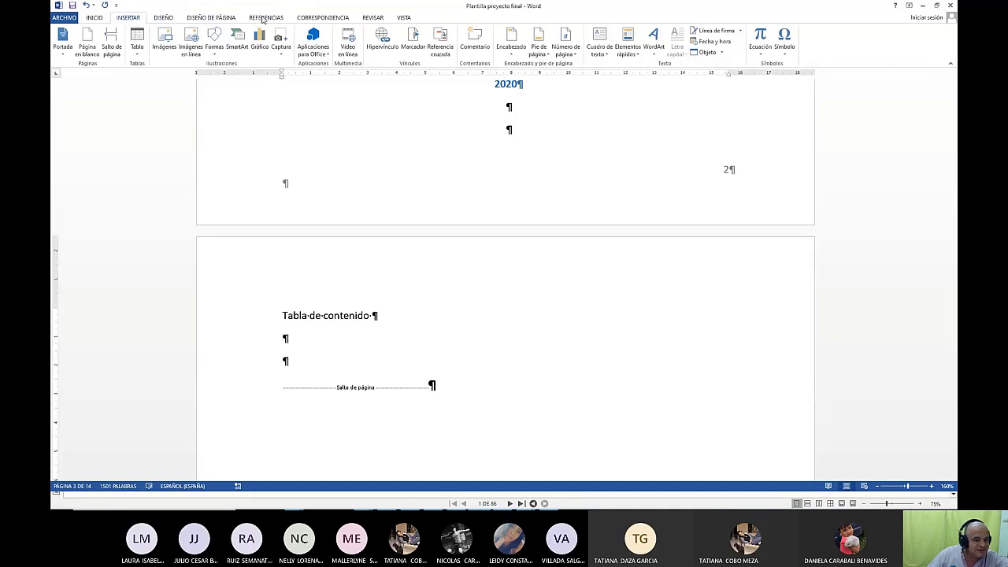
pyautogui.click(264, 18)
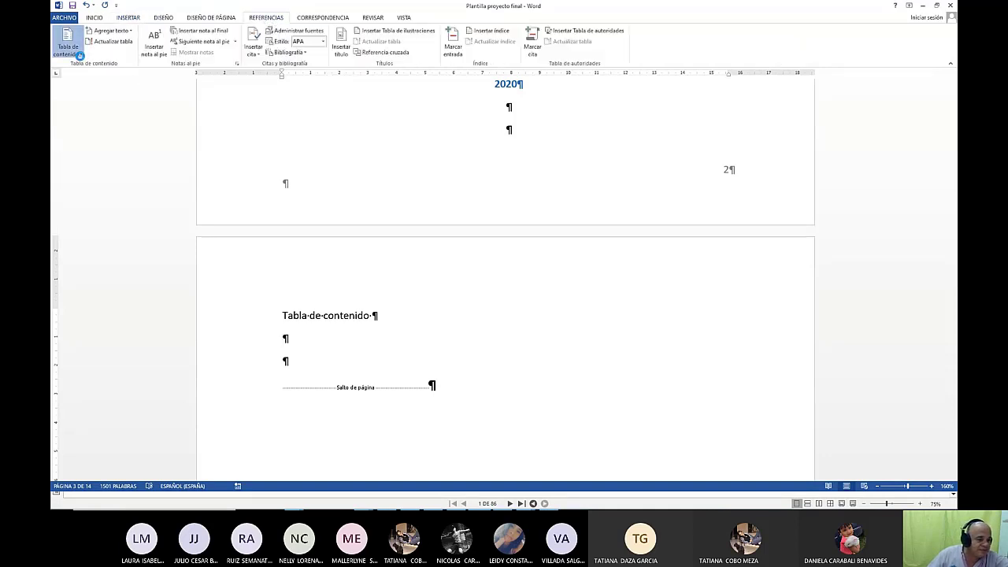
pyautogui.click(80, 56)
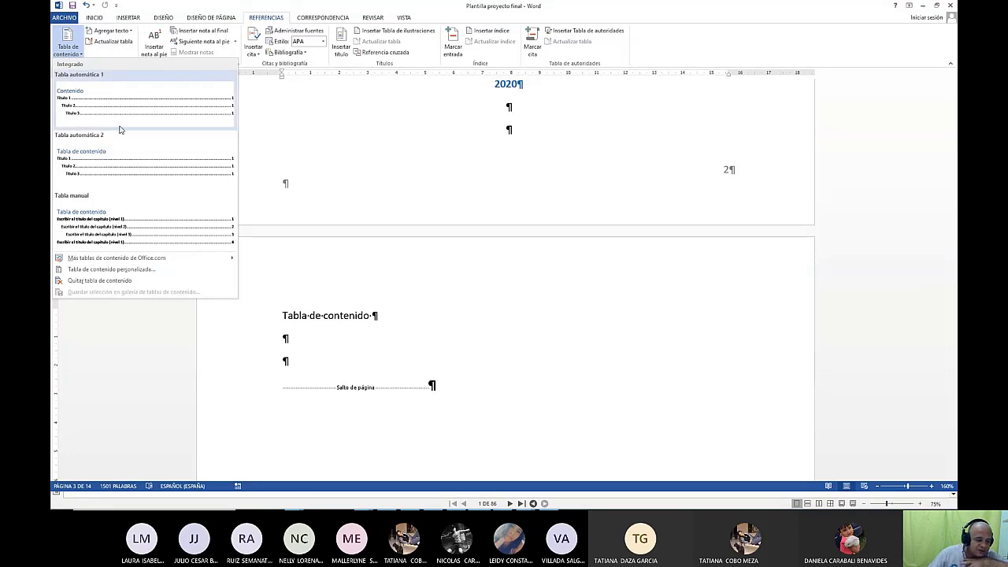
pyautogui.click(126, 272)
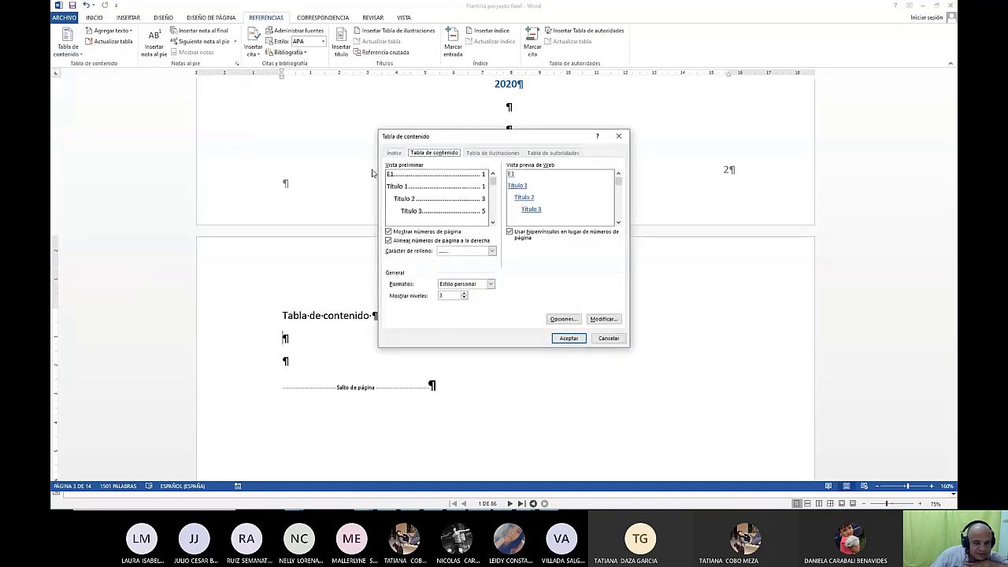
# Keep the personal format and dotted leader, then bring up the Opciones style-level settings.
pyautogui.moveTo(445, 139); pyautogui.dragTo(274, 119)
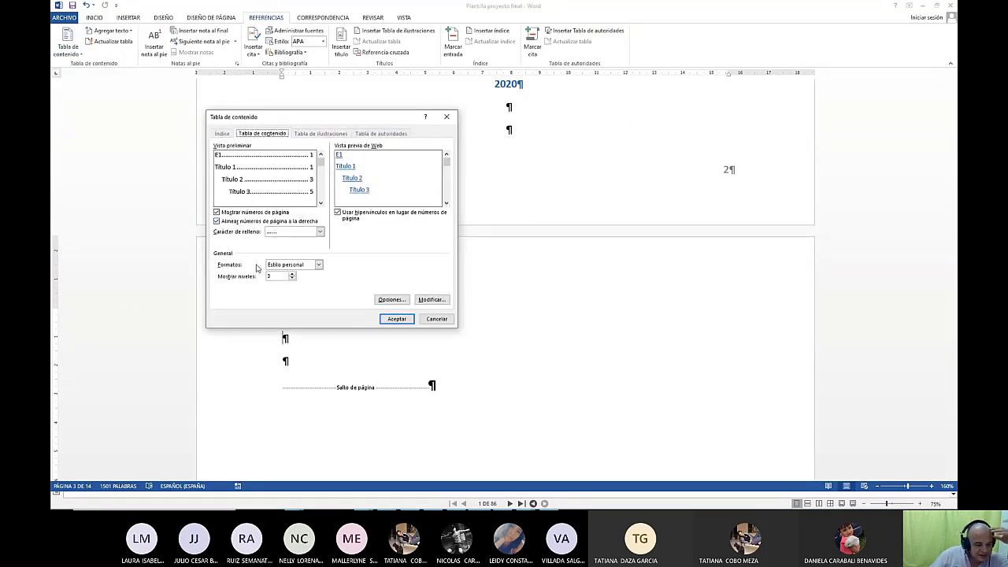
pyautogui.click(319, 265)
pyautogui.click(319, 266)
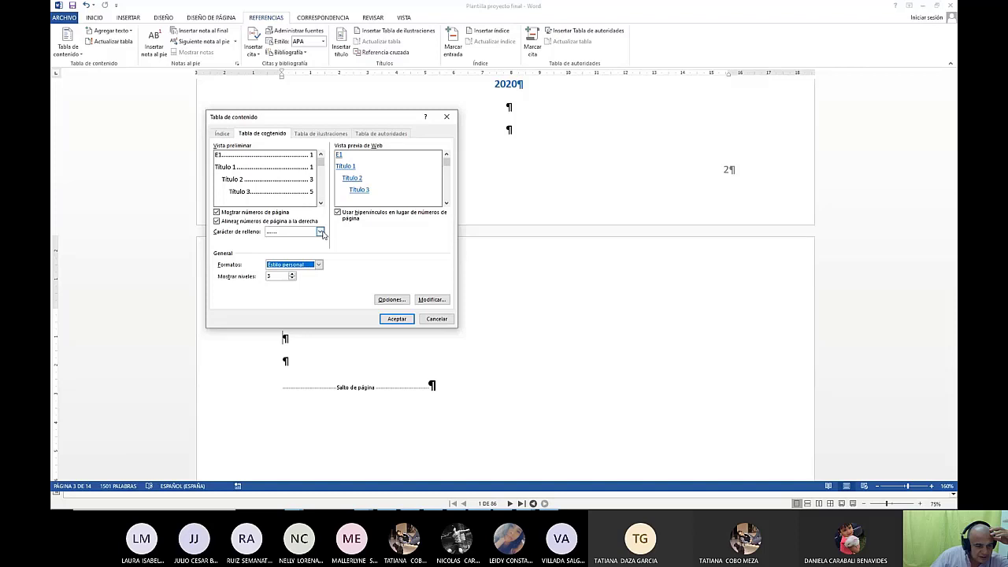
pyautogui.click(321, 233)
pyautogui.click(321, 234)
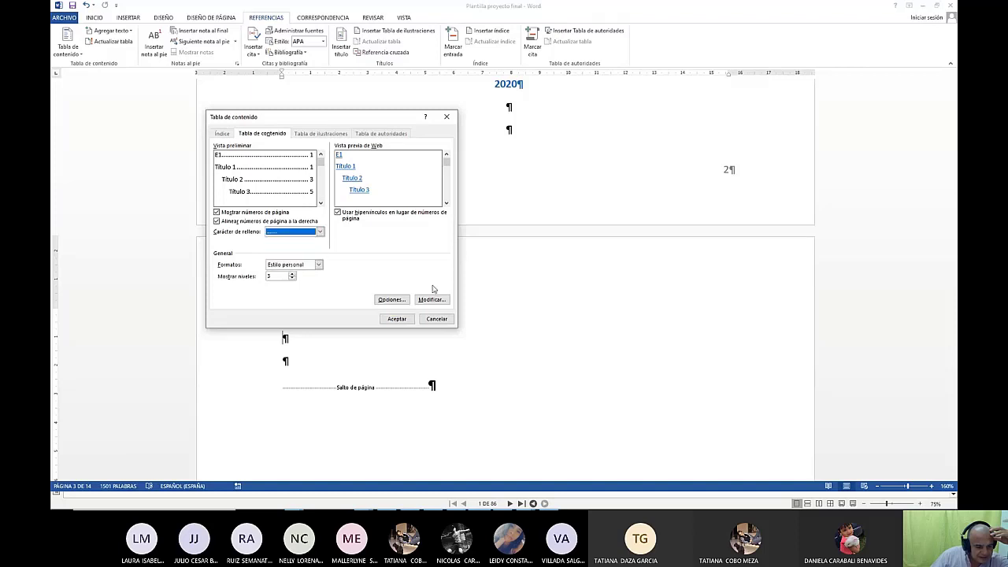
pyautogui.click(406, 303)
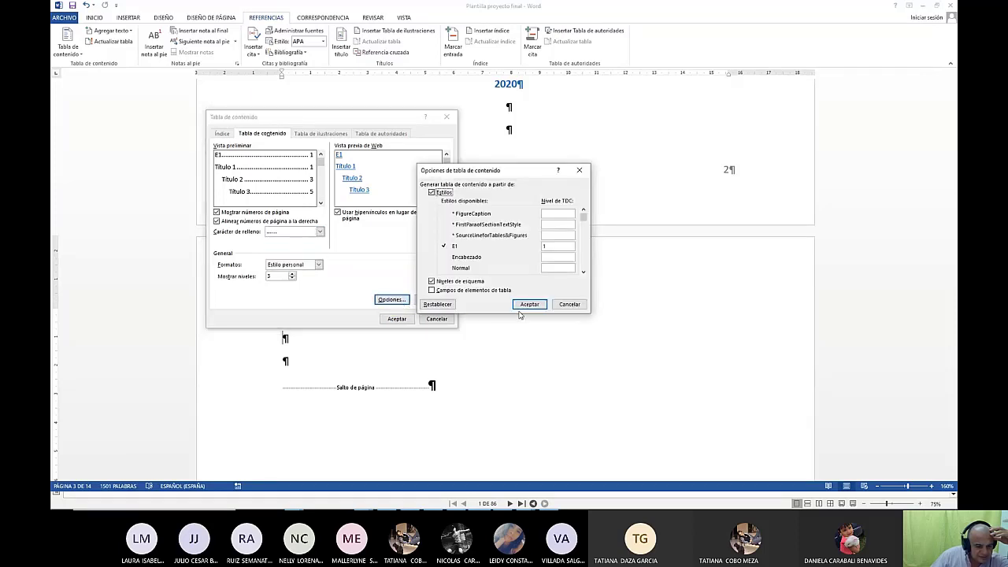
# Check the contents levels assigned to E1, Encabezado and Normal in the TOC options.
pyautogui.moveTo(496, 174); pyautogui.dragTo(338, 158)
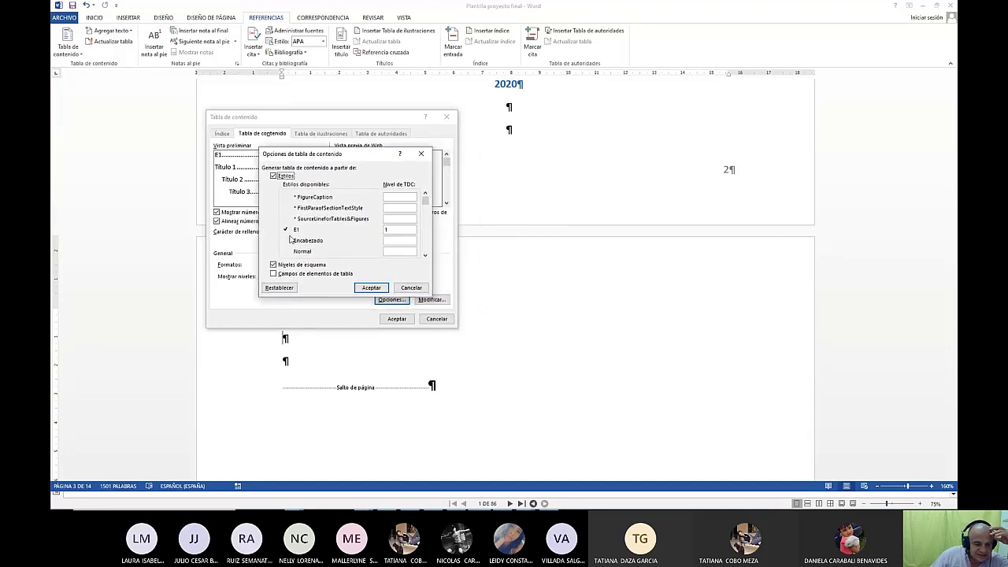
pyautogui.click(389, 230)
pyautogui.click(425, 255)
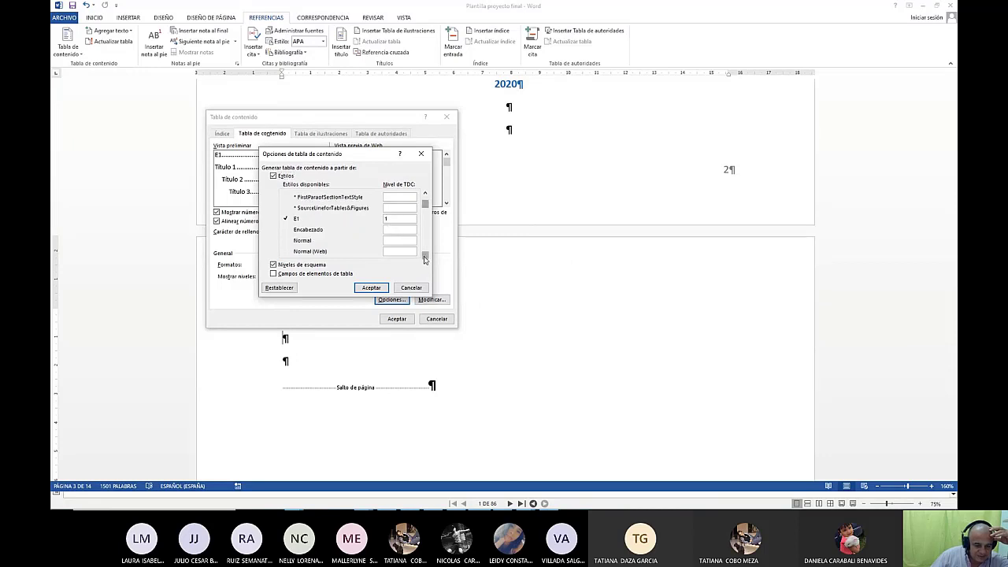
pyautogui.click(387, 230)
pyautogui.click(385, 240)
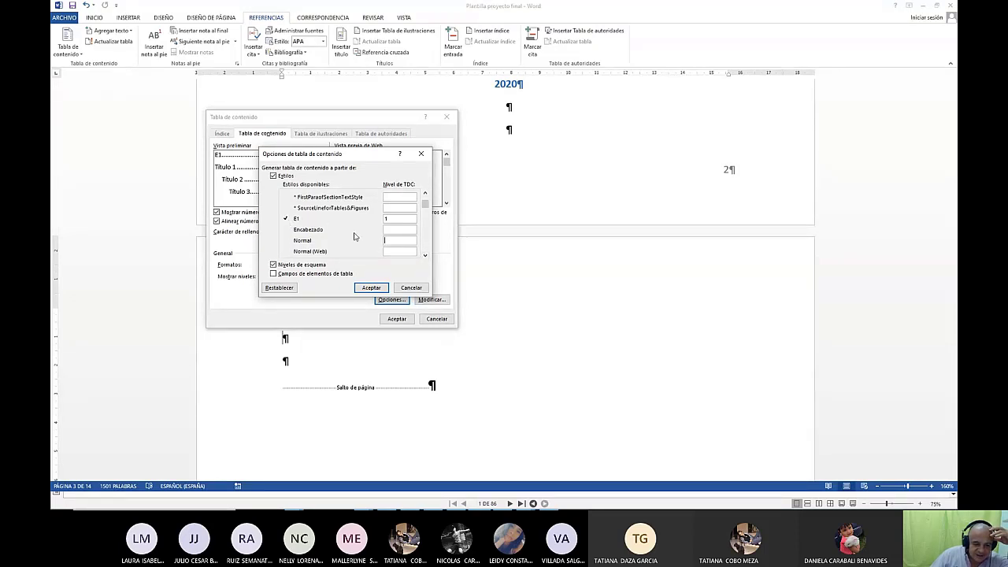
# Clear the Título heading levels so only E1 is level 1, then insert the table of contents.
pyautogui.click(425, 255)
pyautogui.click(425, 257)
pyautogui.click(425, 256)
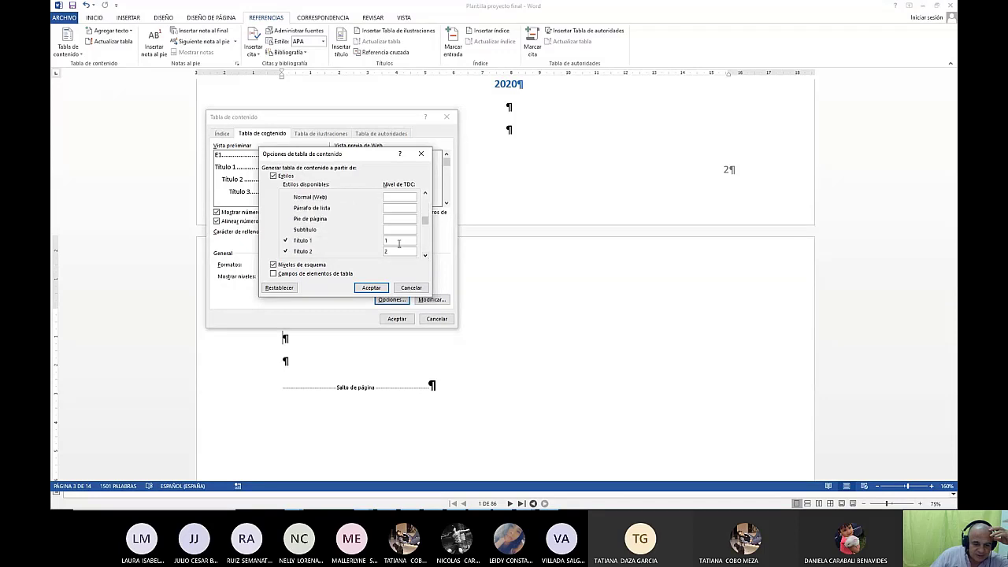
pyautogui.press('BackSpace')
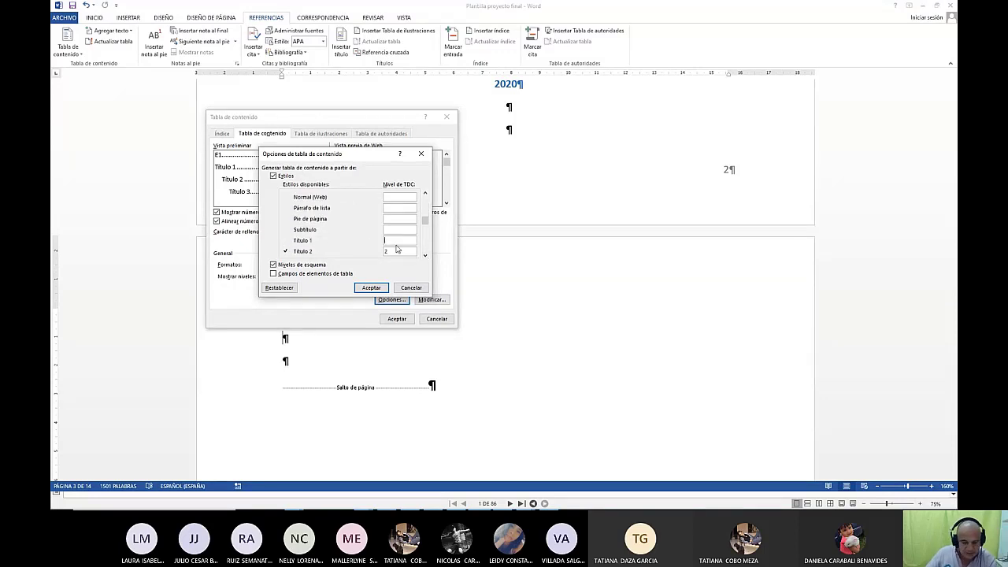
pyautogui.click(398, 251)
pyautogui.press('BackSpace')
pyautogui.click(425, 256)
pyautogui.click(425, 255)
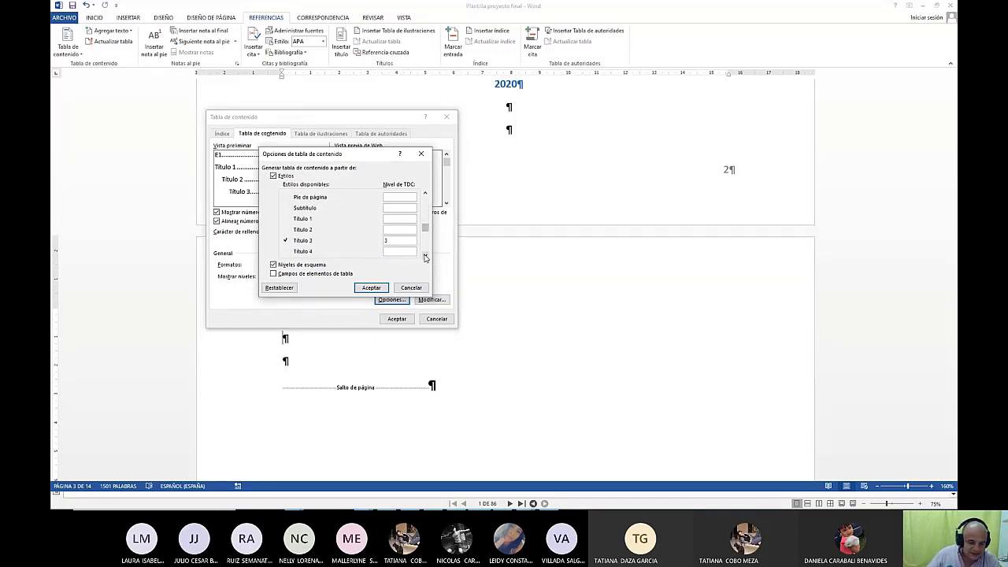
pyautogui.click(425, 256)
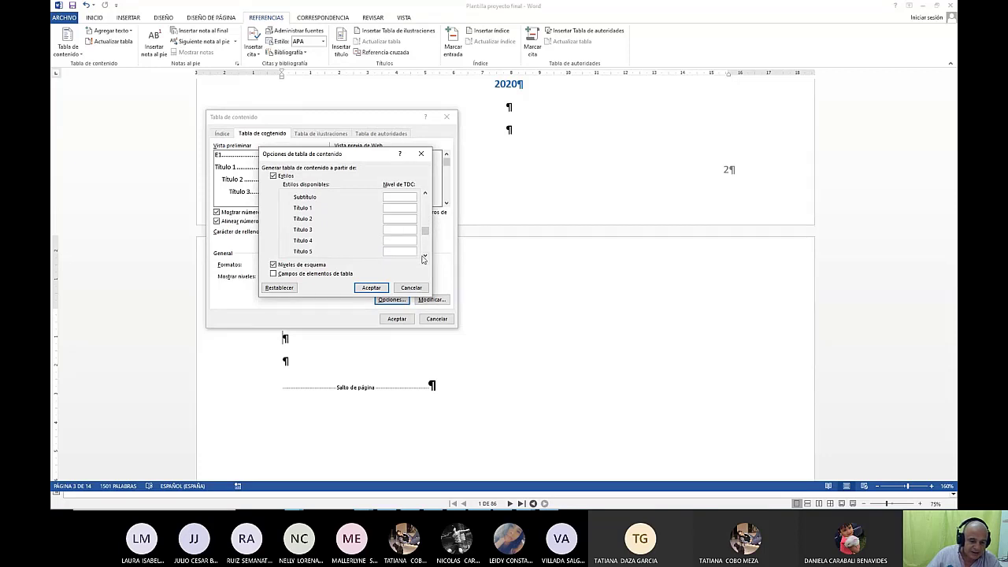
pyautogui.click(425, 257)
pyautogui.click(426, 256)
pyautogui.click(425, 257)
pyautogui.click(425, 257)
pyautogui.click(425, 256)
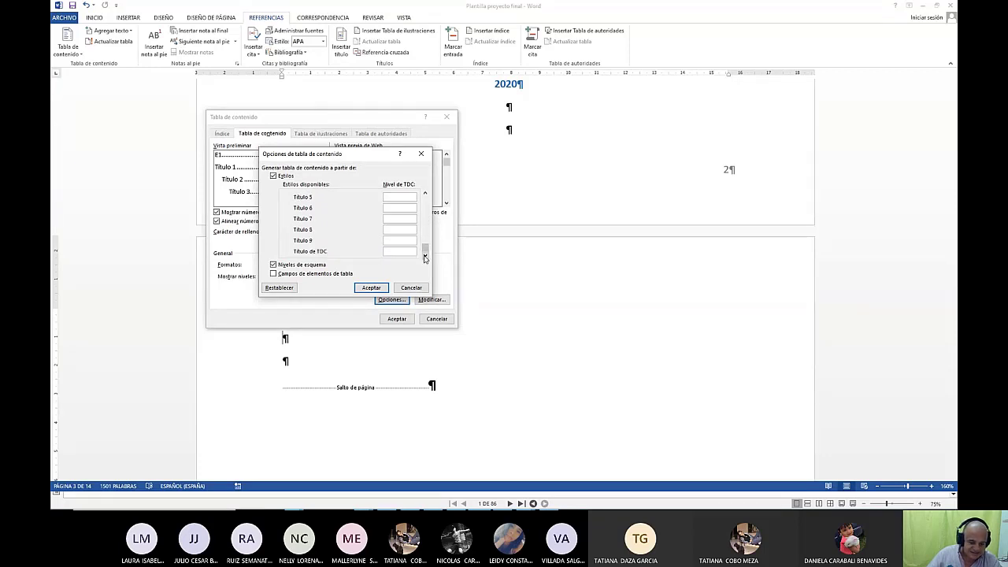
pyautogui.moveTo(425, 249); pyautogui.dragTo(426, 211)
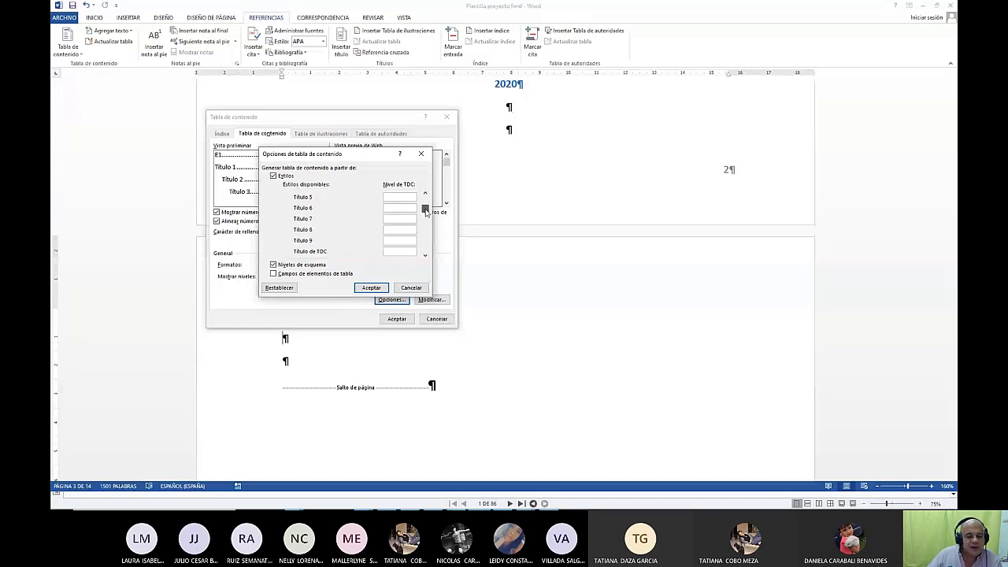
pyautogui.click(371, 287)
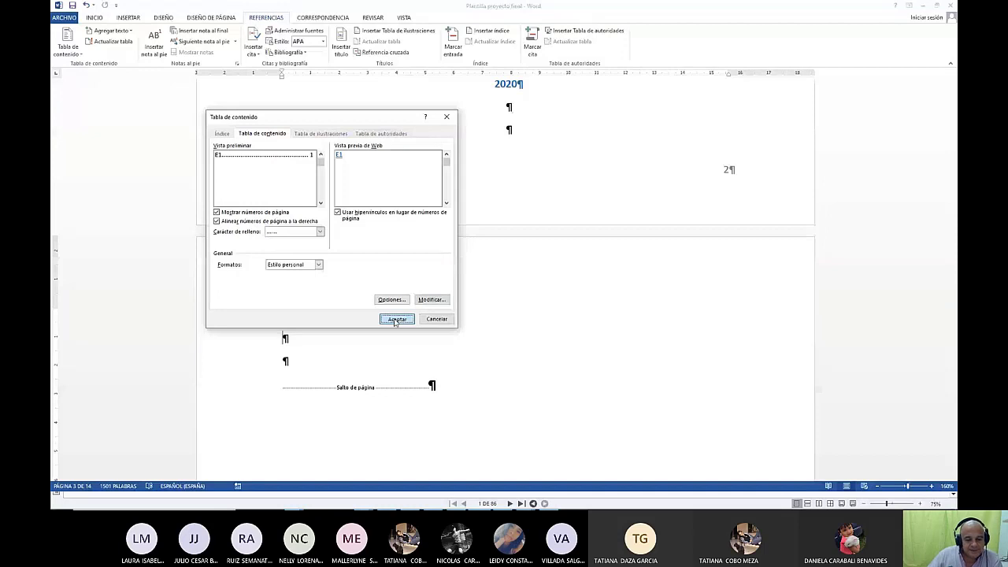
pyautogui.click(396, 319)
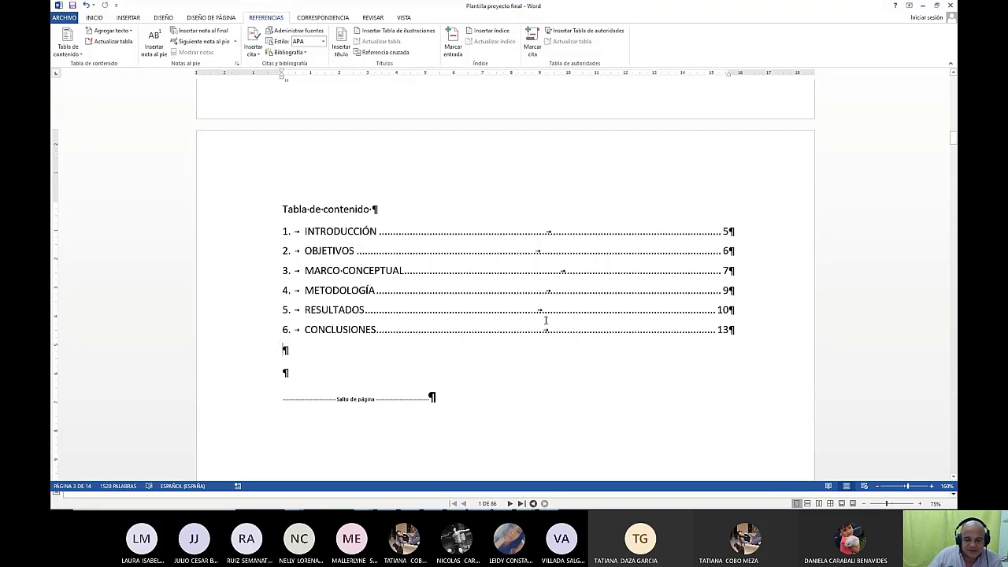
# Jump to RESULTADOS from its contents entry and add two page breaks before it.
pyautogui.click(306, 310)
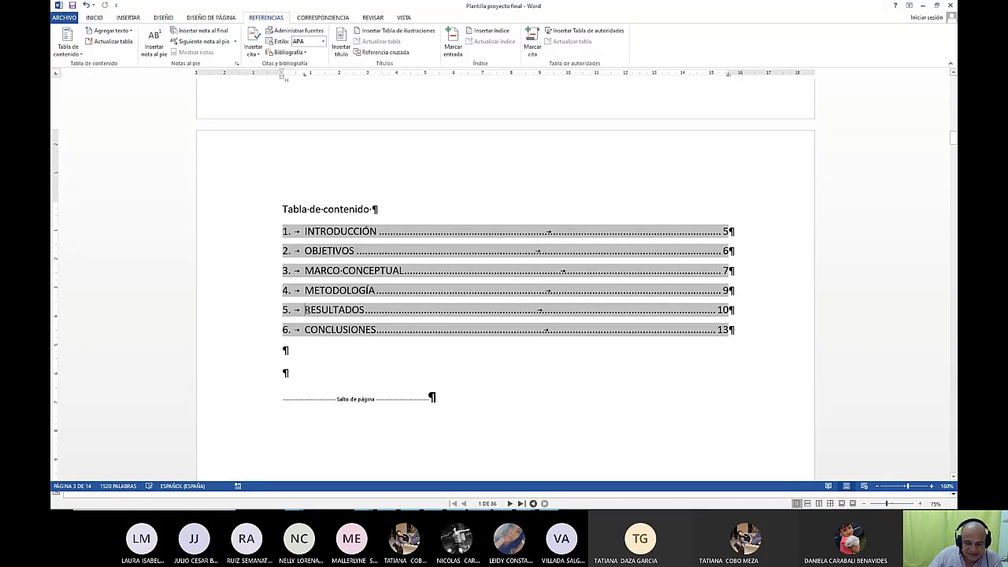
pyautogui.keyDown('ctrl'); pyautogui.click(697, 313); pyautogui.keyUp('ctrl')
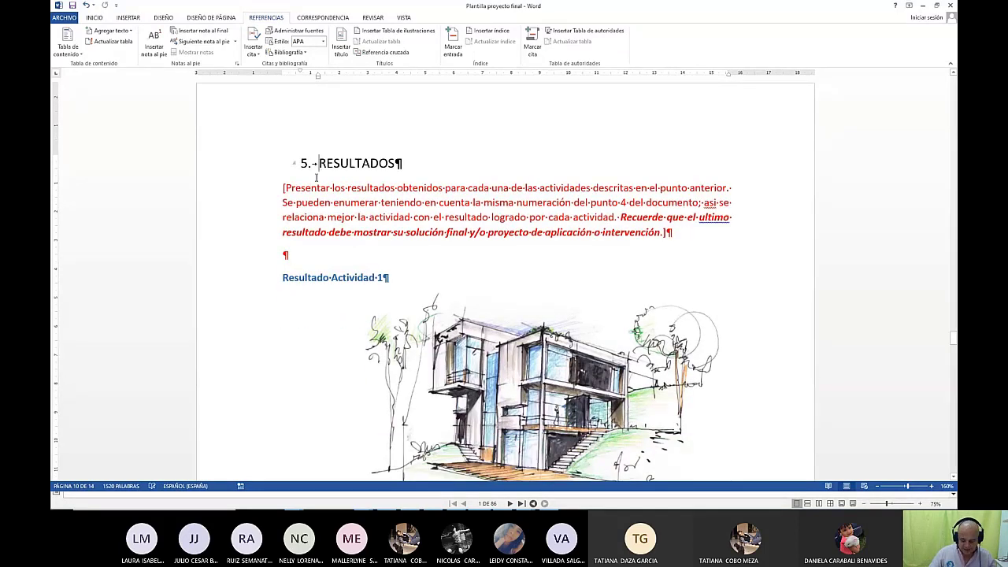
pyautogui.hotkey('ctrl', 'Return')
pyautogui.hotkey('ctrl', 'Return')
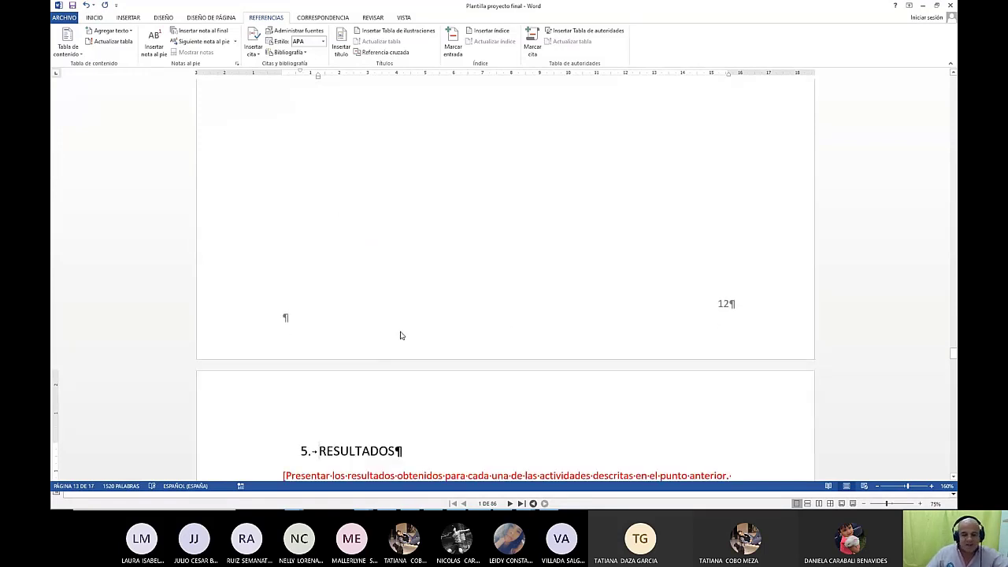
pyautogui.hotkey('ctrl', 'Return')
# Return to the table of contents and bring up its shortcut menu.
pyautogui.scroll(1, 372, 239)
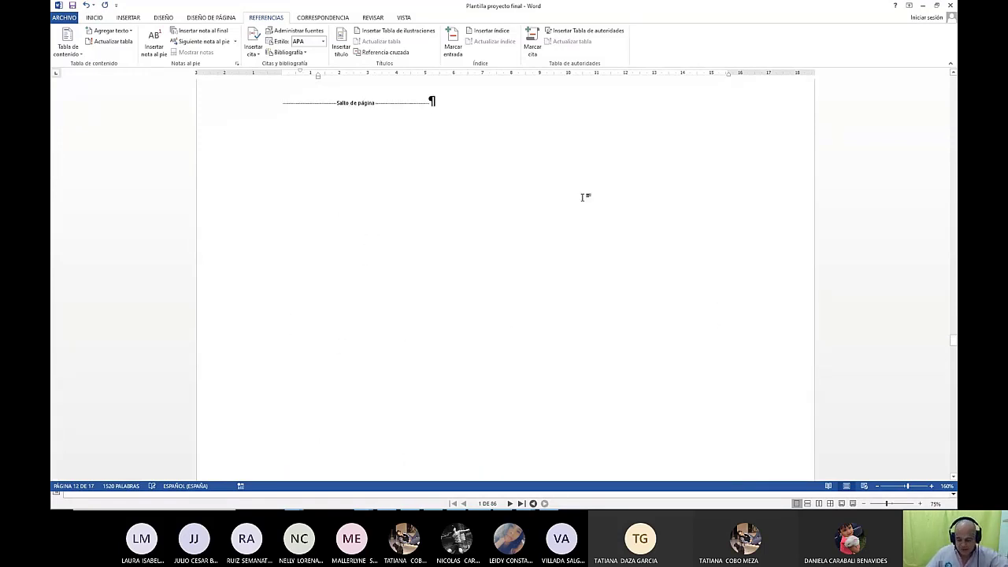
pyautogui.moveTo(953, 340); pyautogui.dragTo(915, 109)
pyautogui.scroll(5, 610, 262)
pyautogui.scroll(-10, 610, 262)
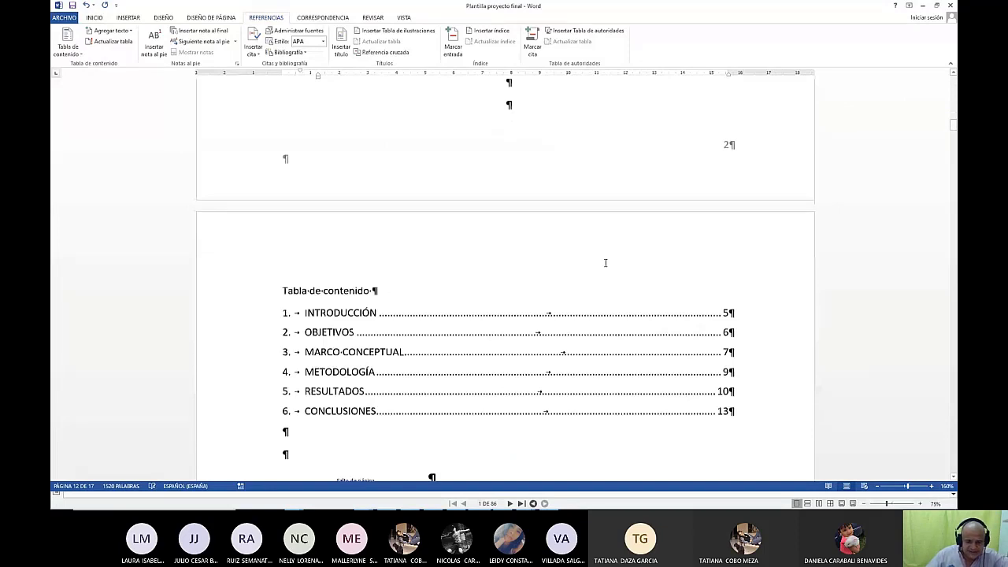
pyautogui.scroll(-3, 605, 262)
pyautogui.rightClick(323, 153)
# Update only the contents page numbers, so RESULTADOS shows page 13 and CONCLUSIONES page 16.
pyautogui.click(360, 209)
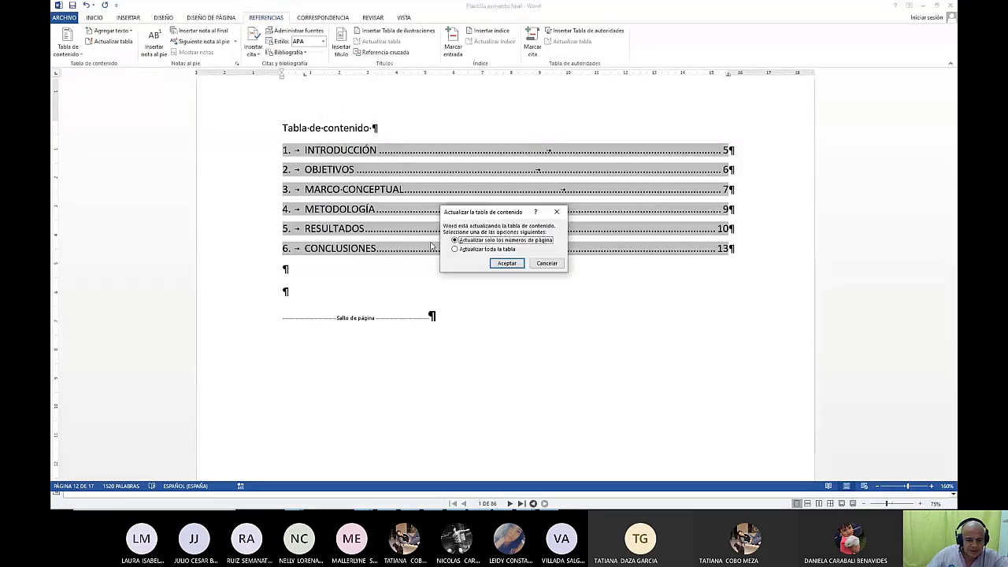
pyautogui.click(506, 263)
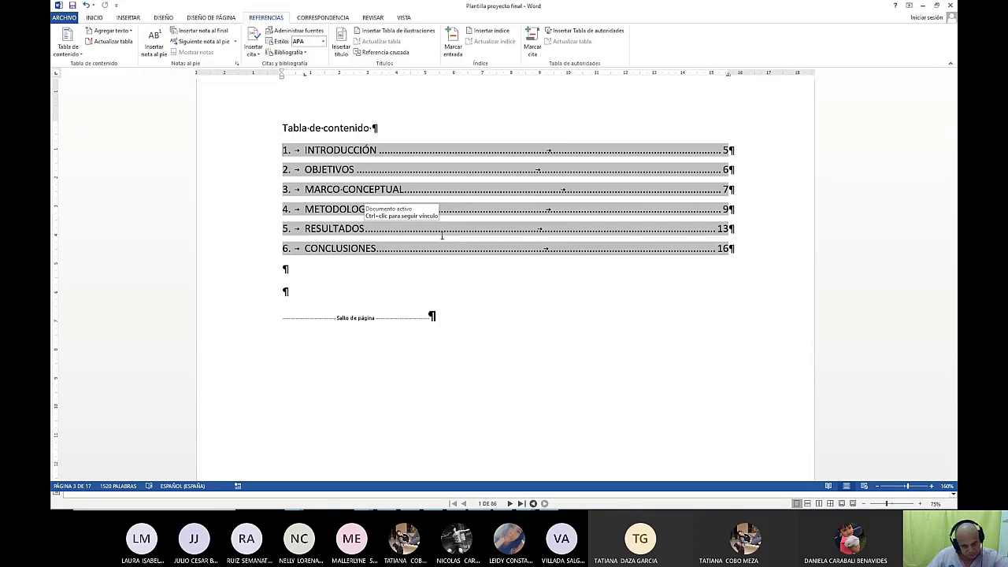
pyautogui.click(333, 269)
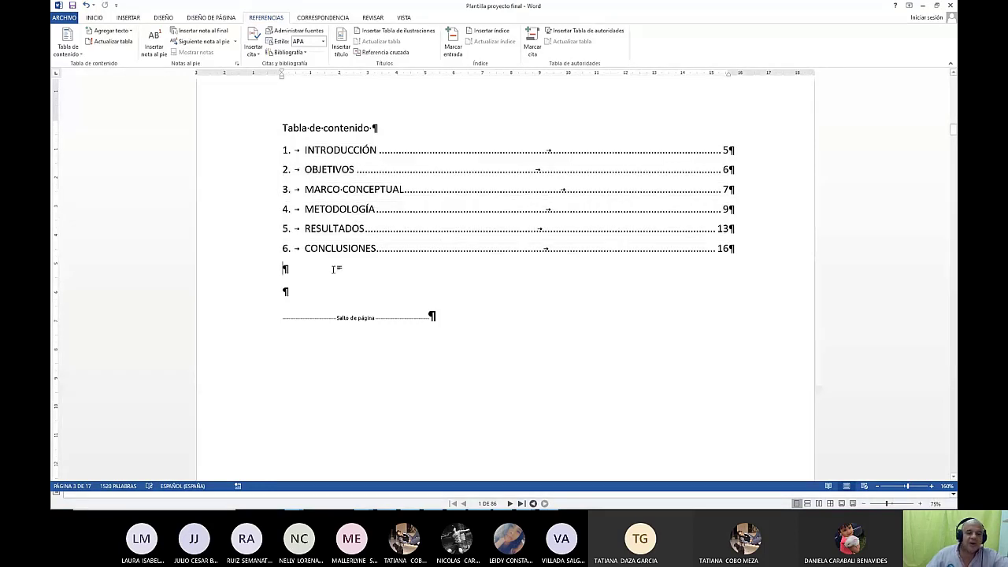
pyautogui.scroll(-3, 349, 272)
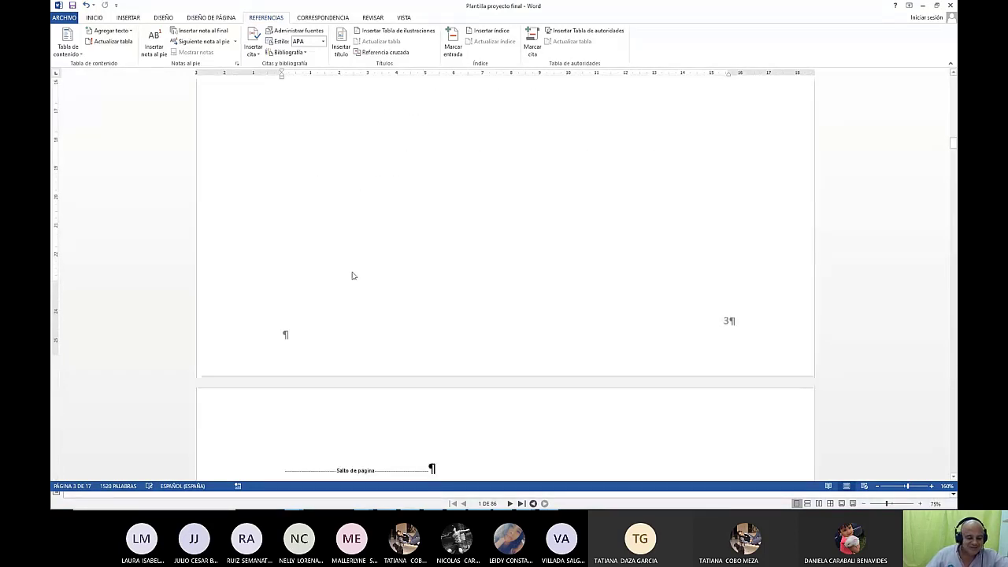
# Select the 'a. Objetivo general' subheading text.
pyautogui.scroll(-10, 352, 272)
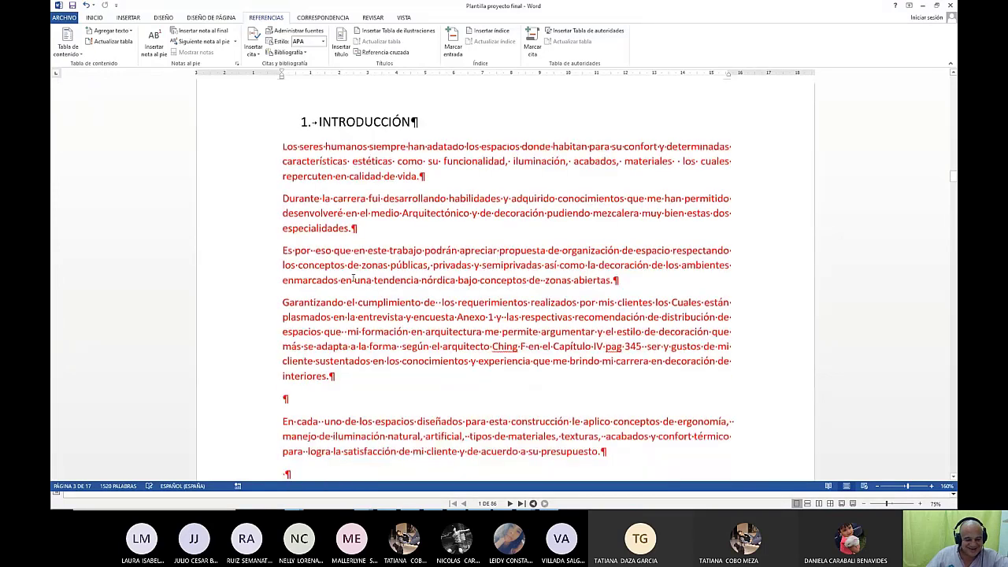
pyautogui.scroll(-6, 353, 279)
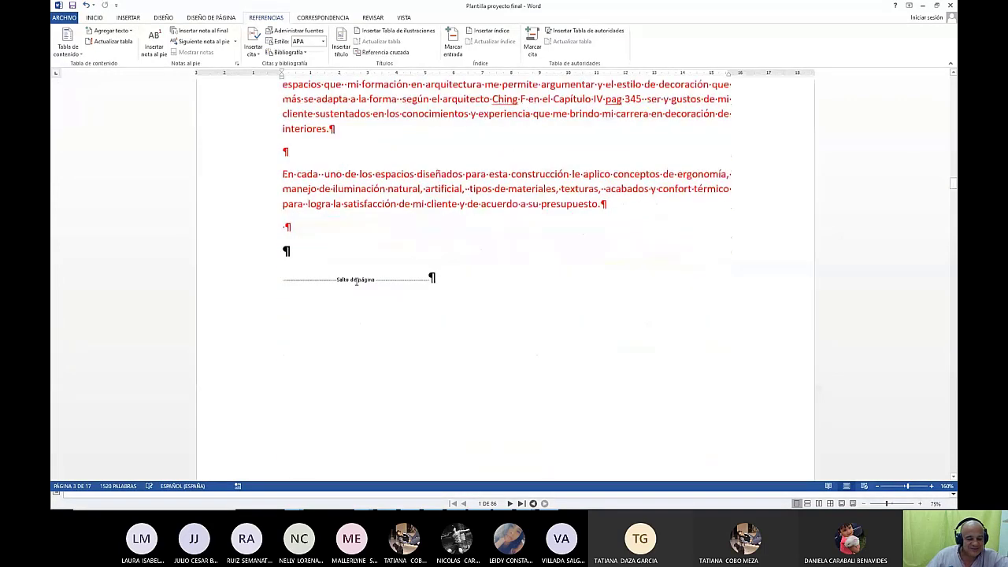
pyautogui.scroll(-3, 356, 281)
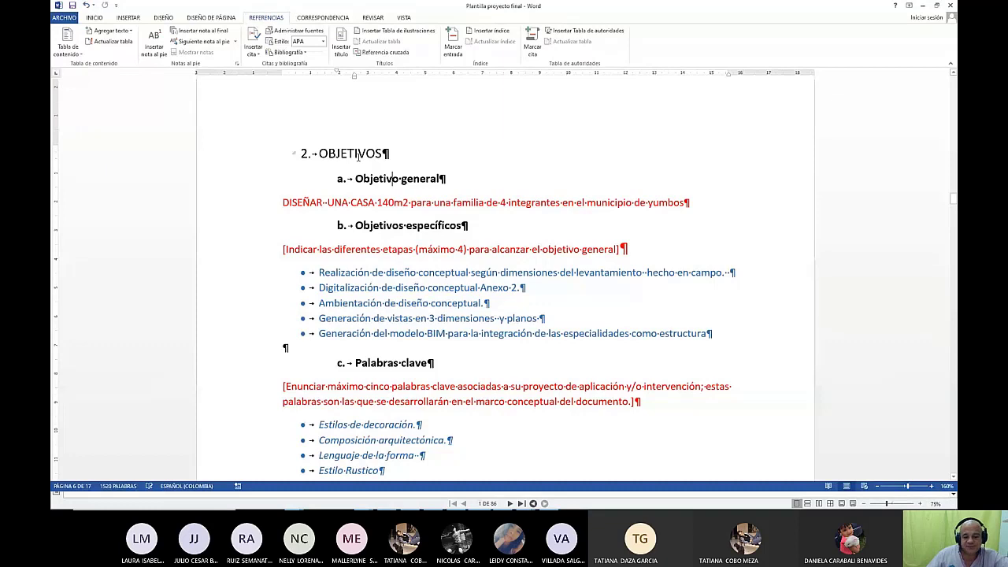
pyautogui.scroll(1, 357, 155)
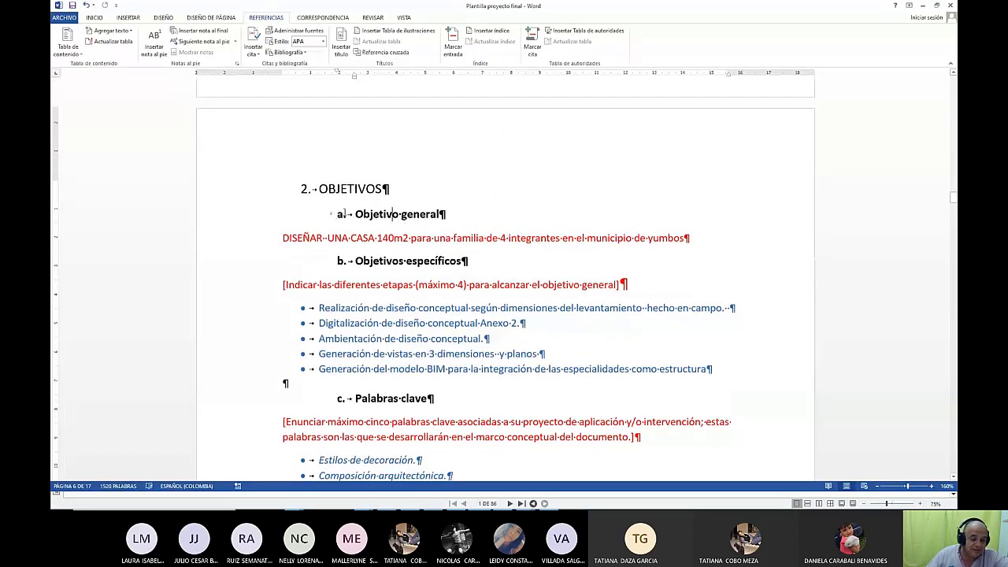
pyautogui.click(374, 214)
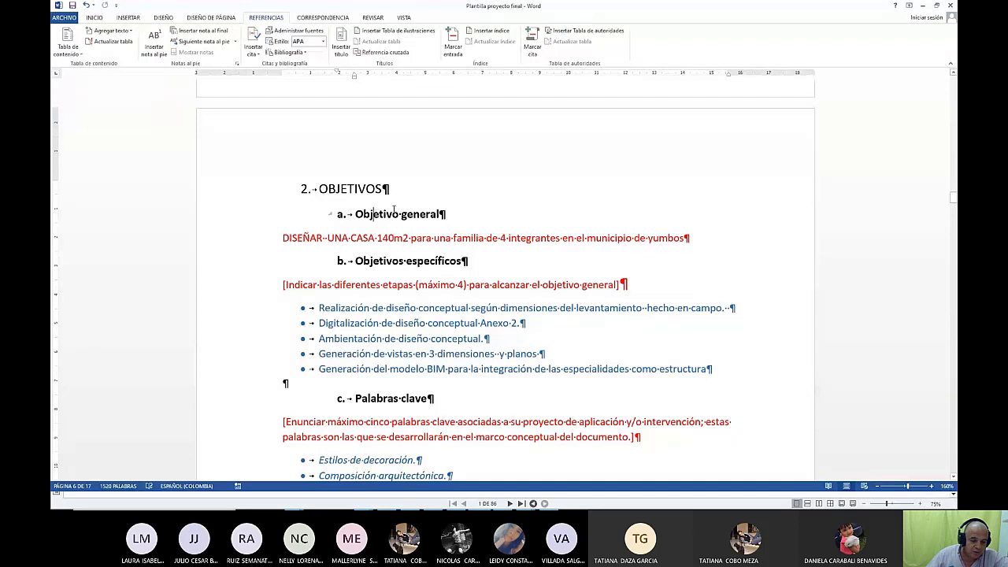
pyautogui.click(340, 214)
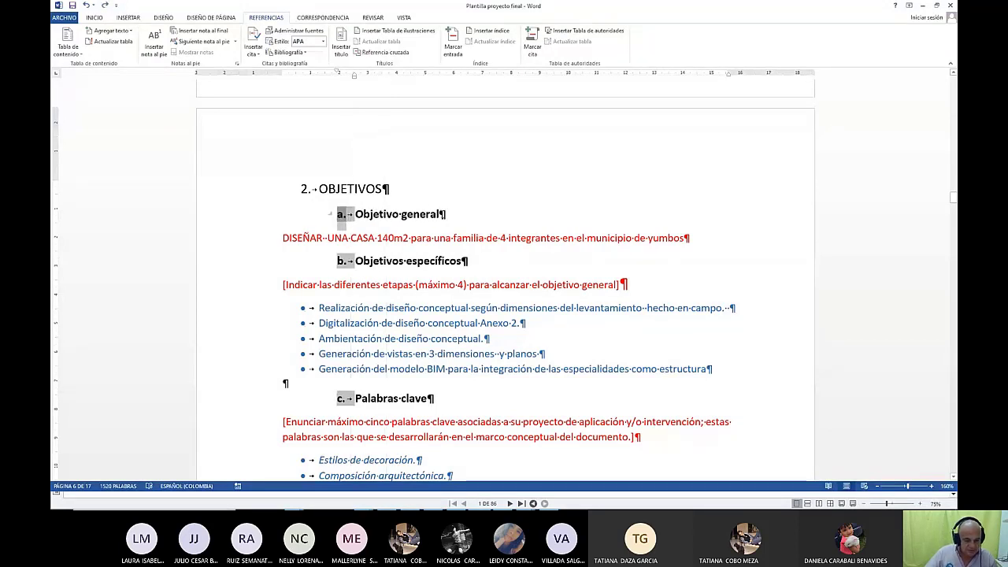
pyautogui.moveTo(439, 212); pyautogui.dragTo(355, 214)
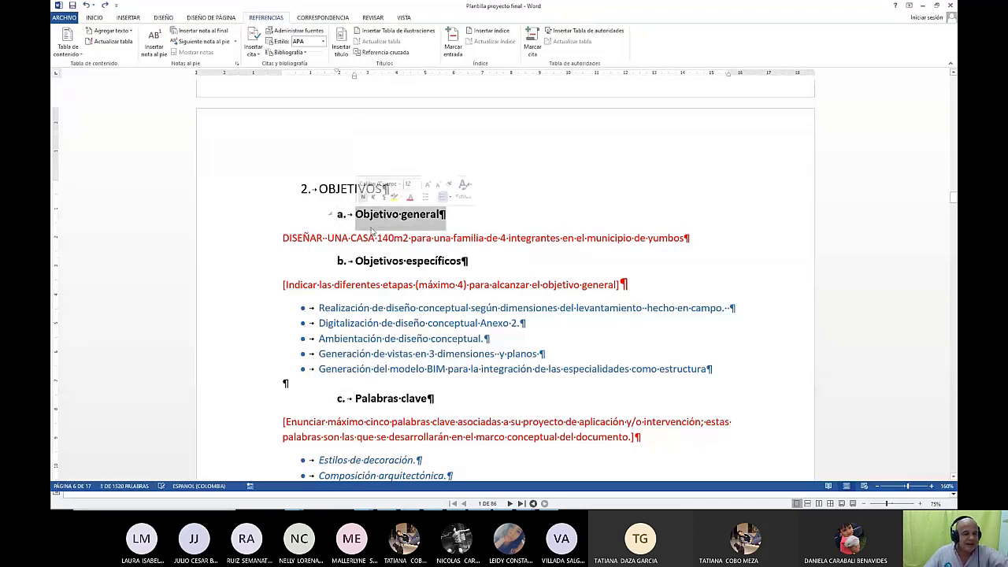
# Create a new quick style named e2 from the selected subheading's formatting.
pyautogui.click(96, 17)
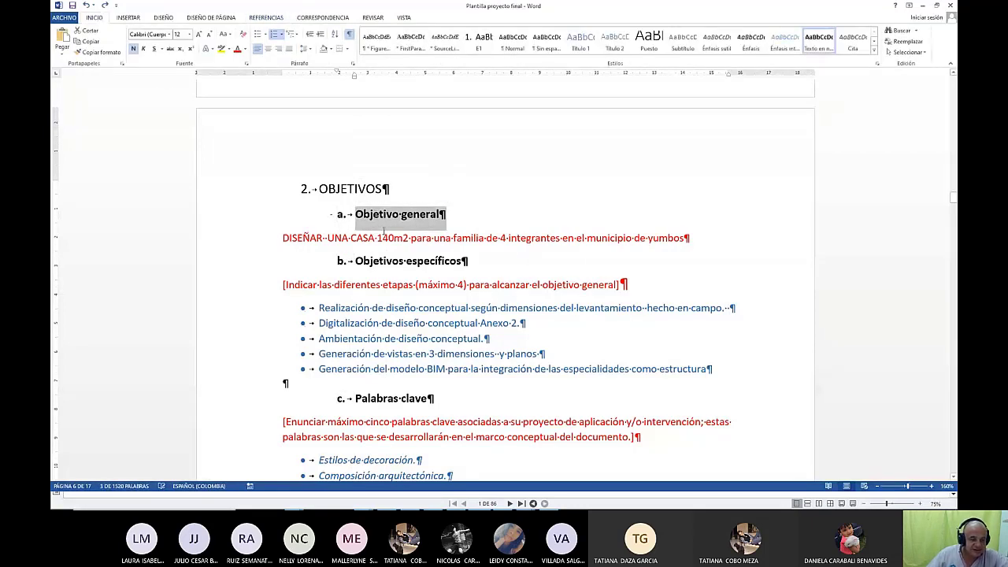
pyautogui.click(873, 52)
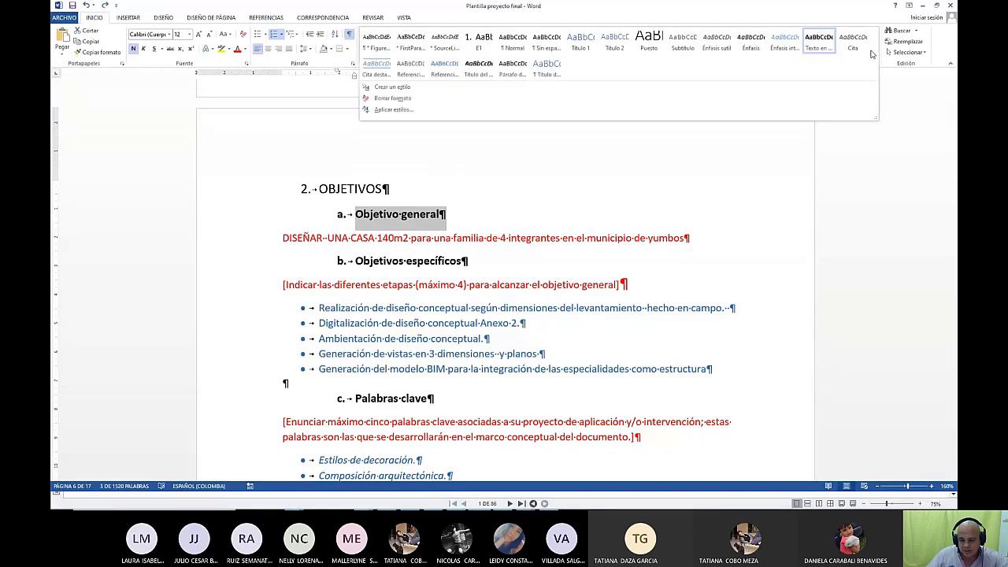
pyautogui.click(408, 92)
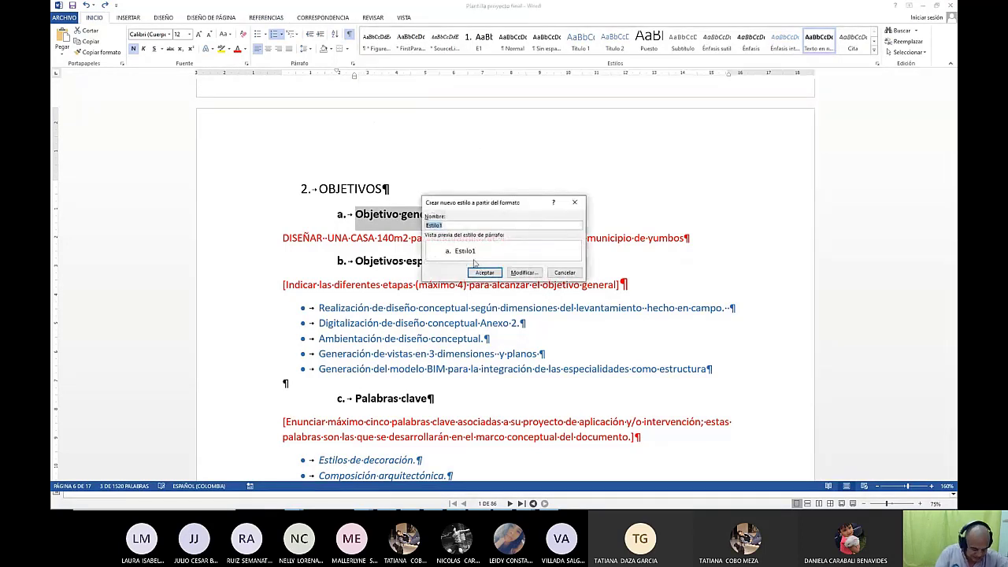
pyautogui.write('e')
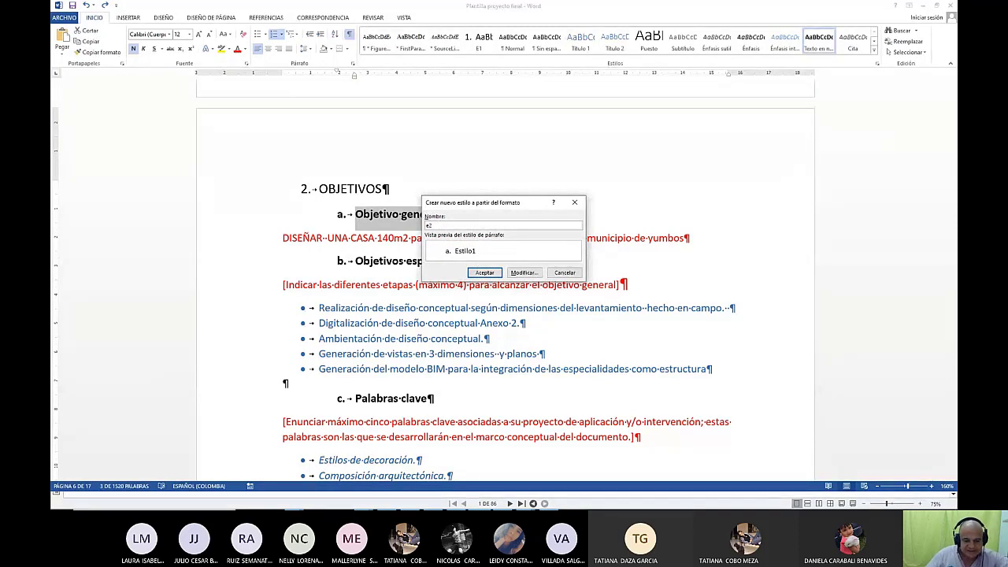
pyautogui.write('2')
pyautogui.click(485, 272)
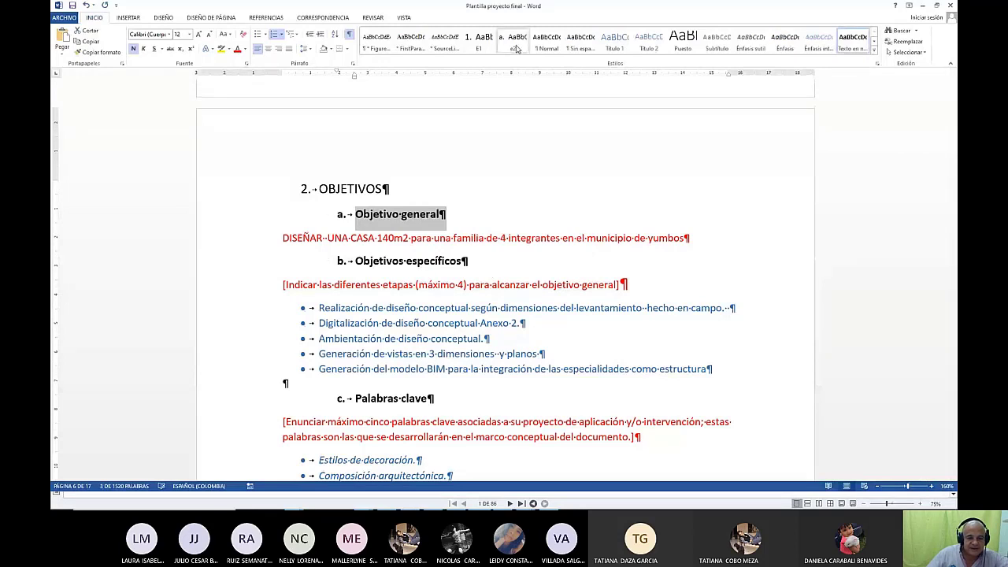
# Select the b. Objetivos específicos and c. Palabras clave subheadings for the e2 style.
pyautogui.click(425, 215)
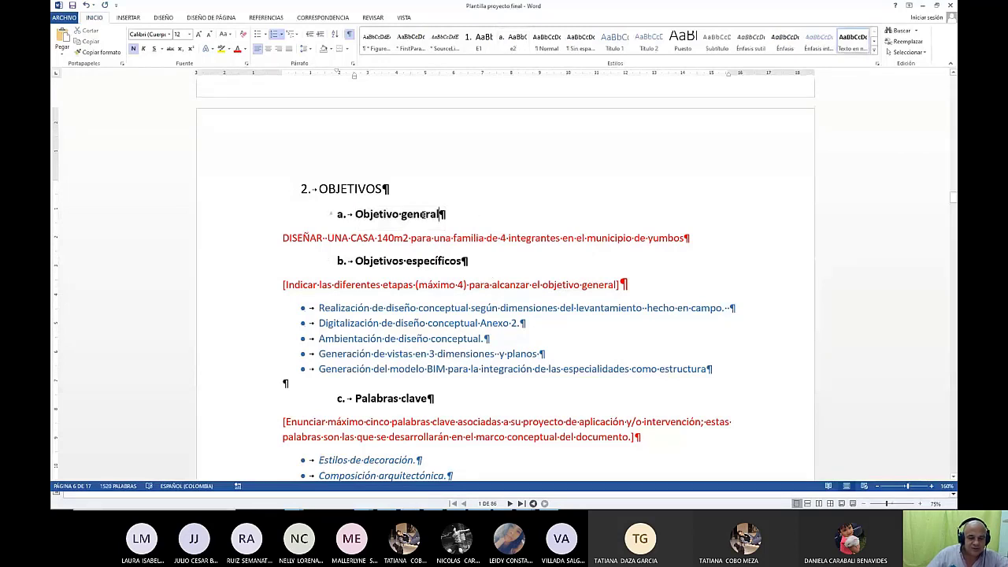
pyautogui.click(386, 261)
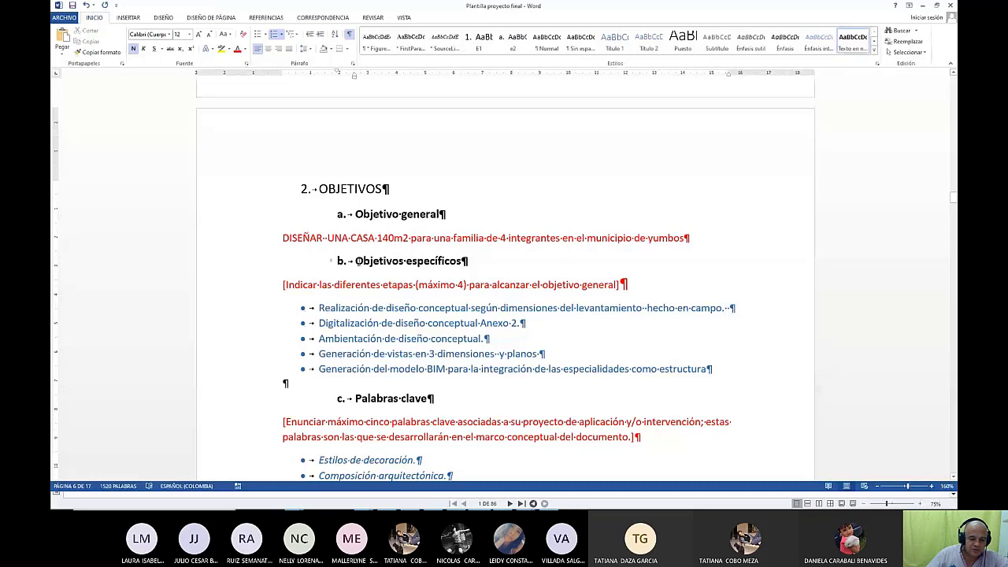
pyautogui.tripleClick(363, 264)
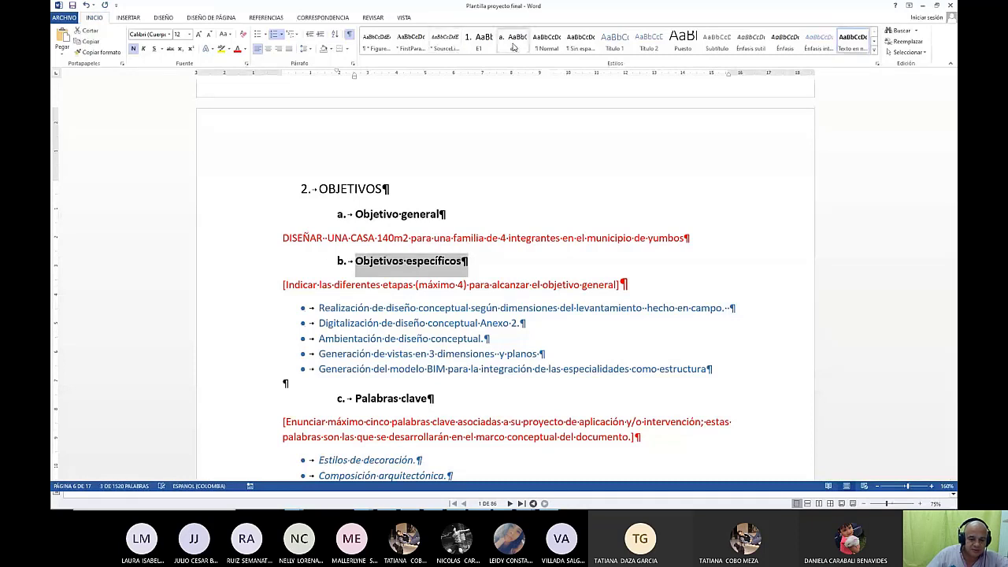
pyautogui.click(329, 398)
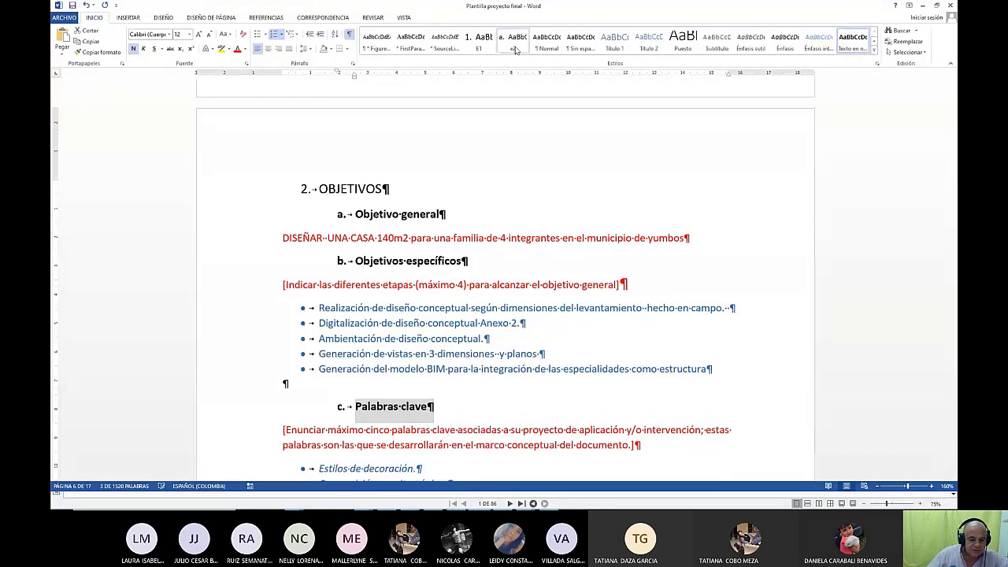
# Scroll through the document and back up to the Tabla de contenido page.
pyautogui.scroll(-1, 459, 256)
pyautogui.scroll(-8, 459, 255)
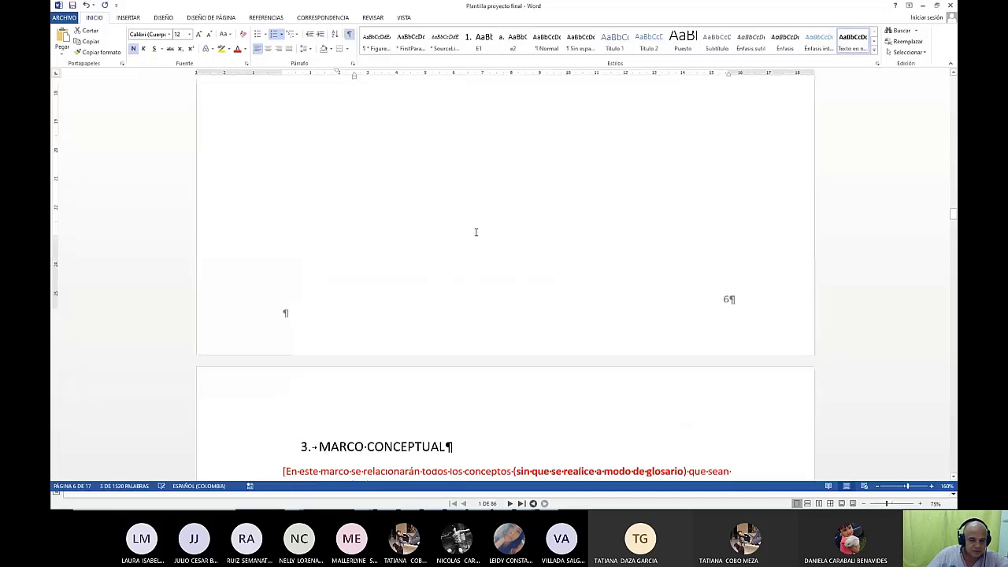
pyautogui.scroll(-15, 475, 232)
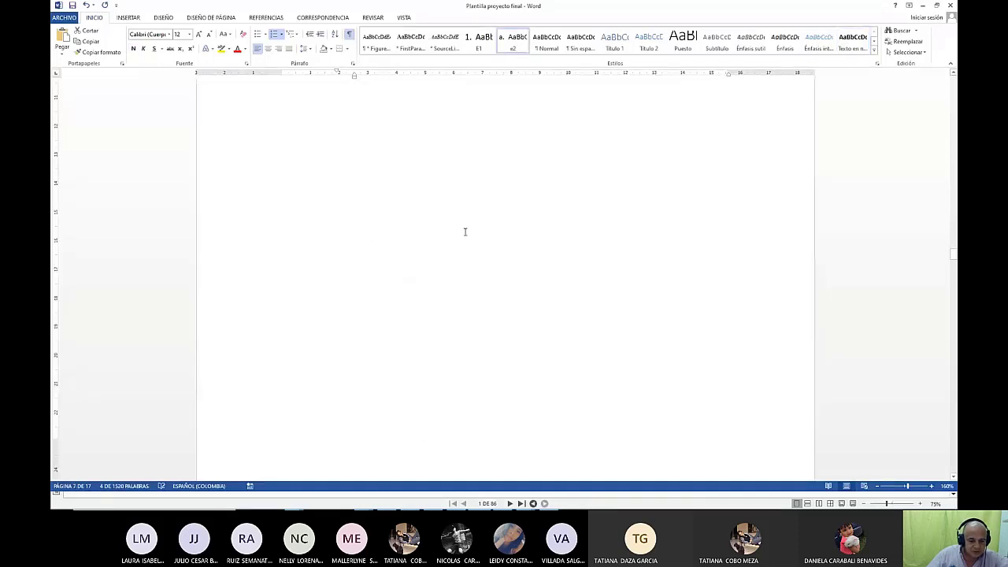
pyautogui.scroll(-4, 464, 232)
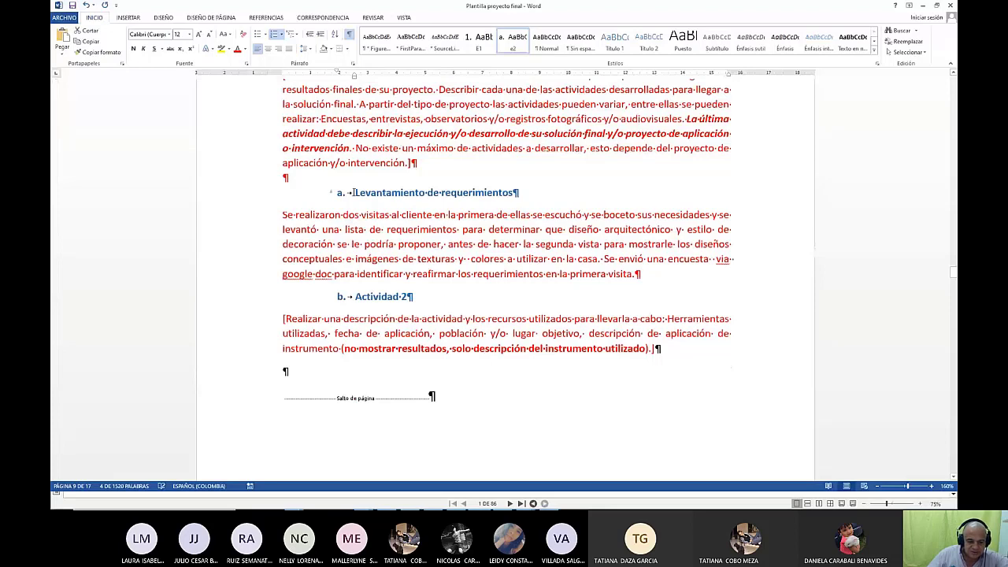
pyautogui.scroll(3, 352, 192)
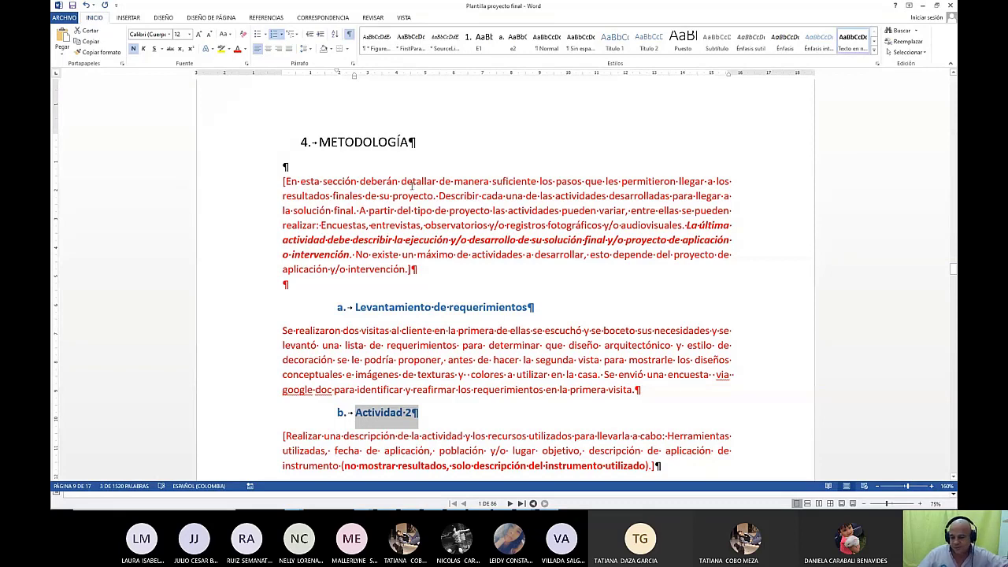
pyautogui.scroll(4, 596, 220)
pyautogui.scroll(-2, 564, 220)
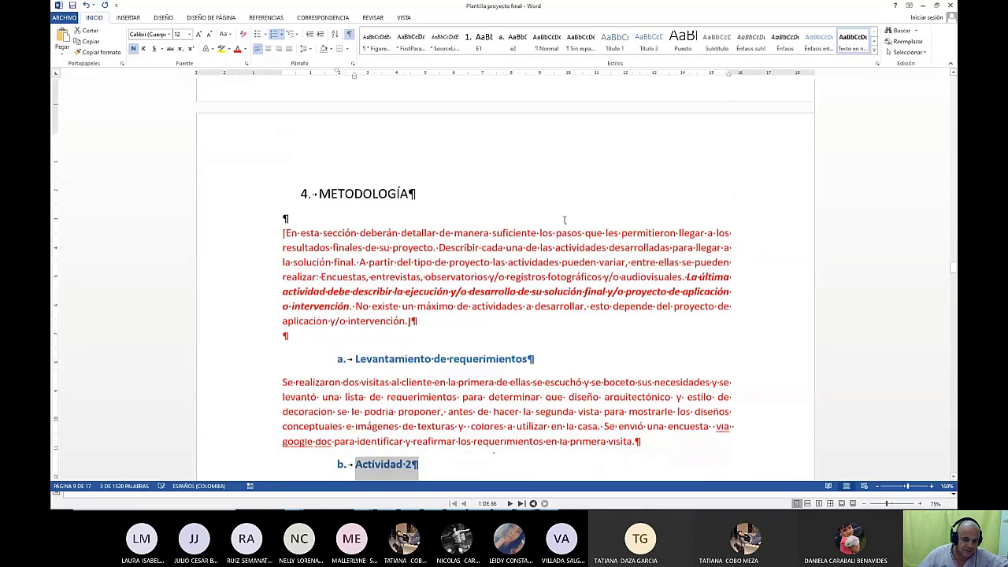
pyautogui.scroll(-2, 564, 220)
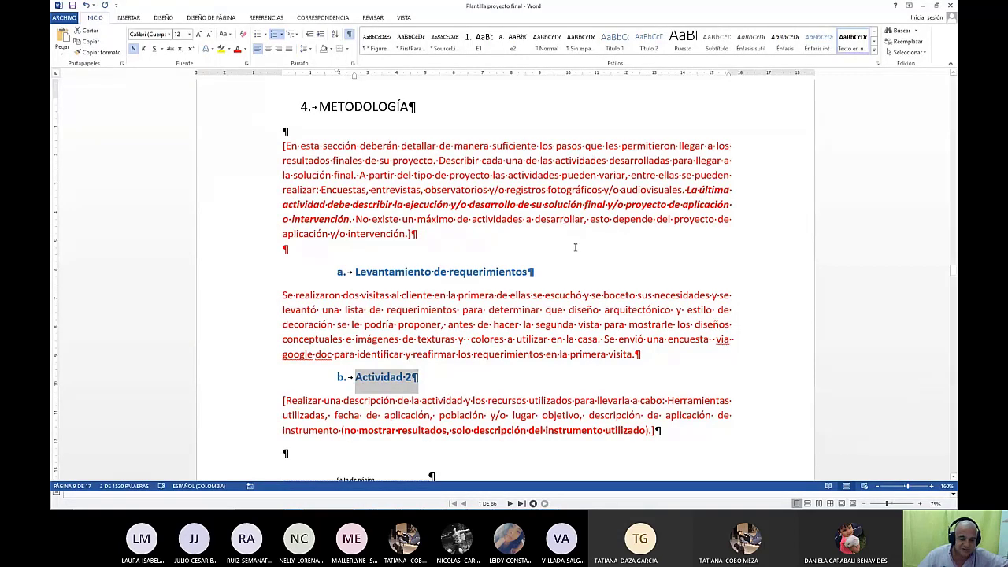
pyautogui.scroll(15, 483, 332)
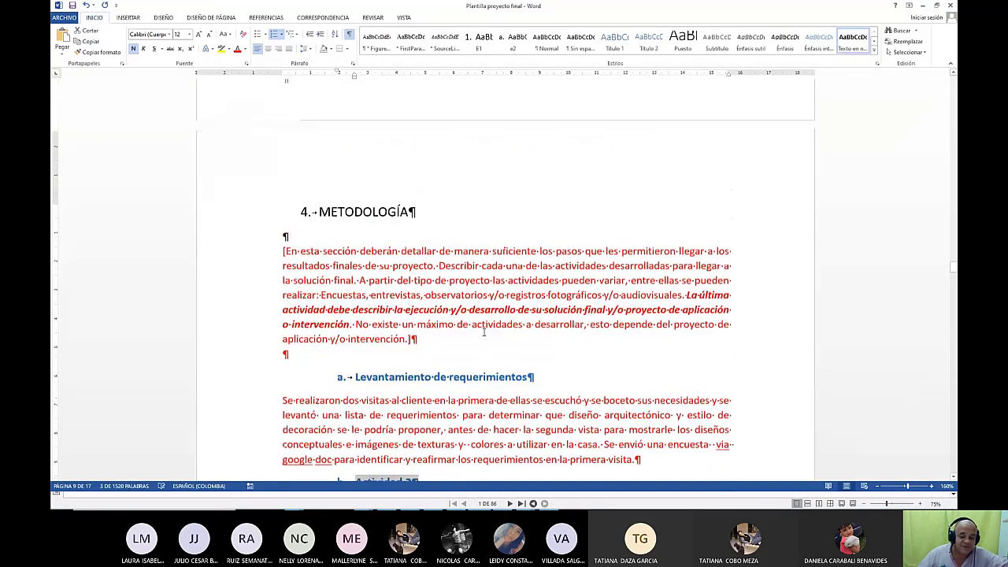
pyautogui.scroll(15, 484, 332)
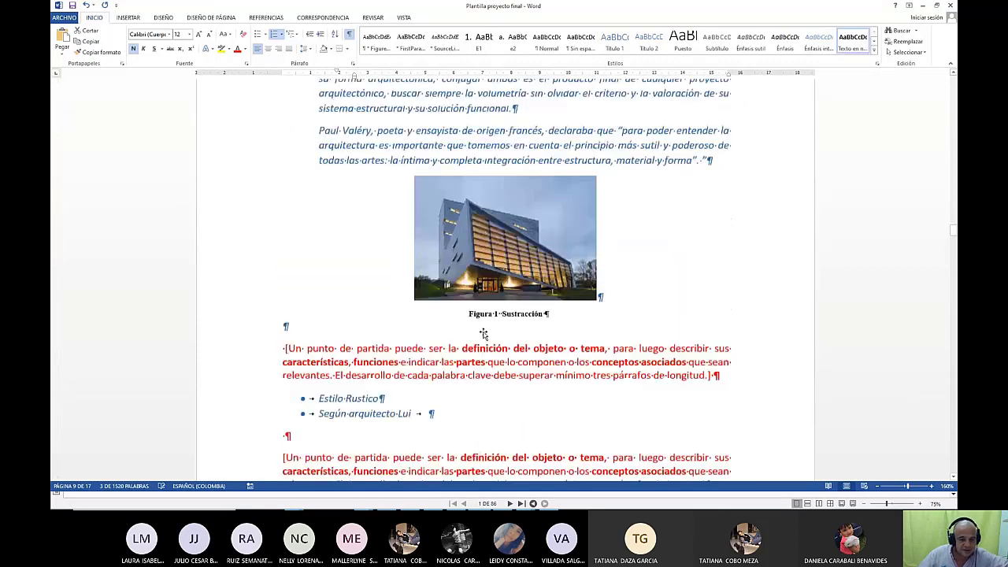
pyautogui.scroll(15, 483, 332)
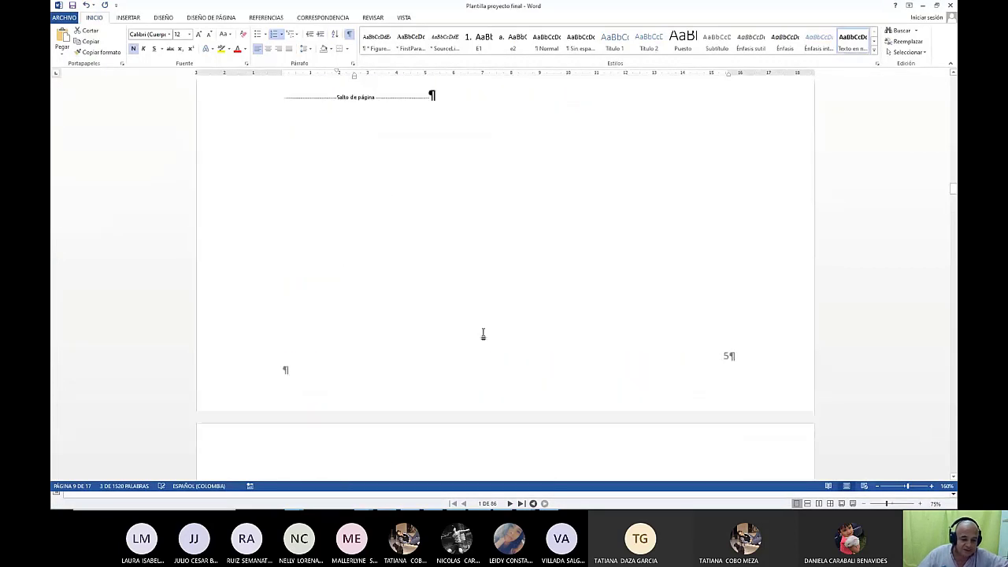
pyautogui.scroll(10, 483, 334)
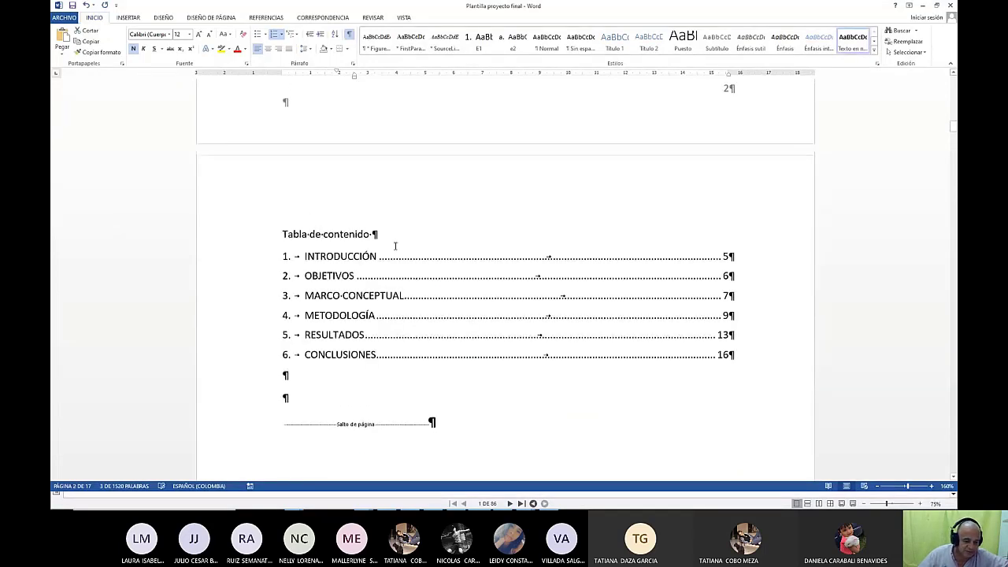
# Delete all six generated contents entries, keeping only the 'Tabla de contenido' title.
pyautogui.click(416, 261)
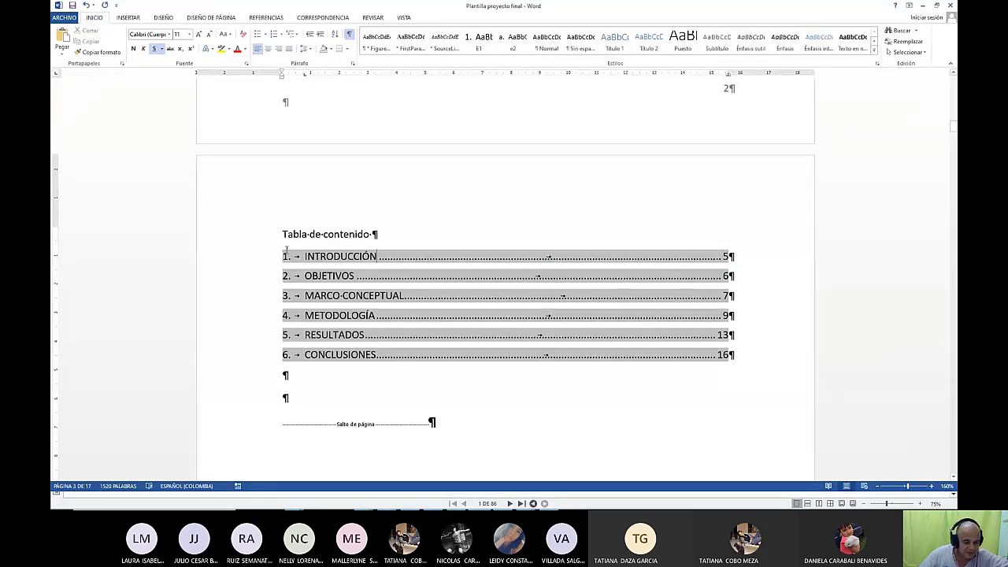
pyautogui.moveTo(261, 256); pyautogui.dragTo(235, 353)
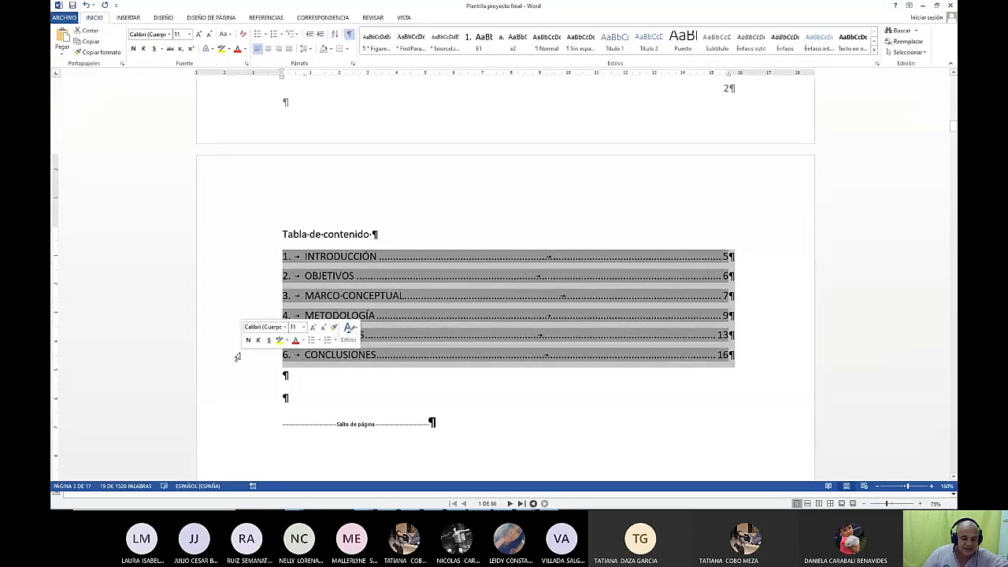
pyautogui.press('Delete')
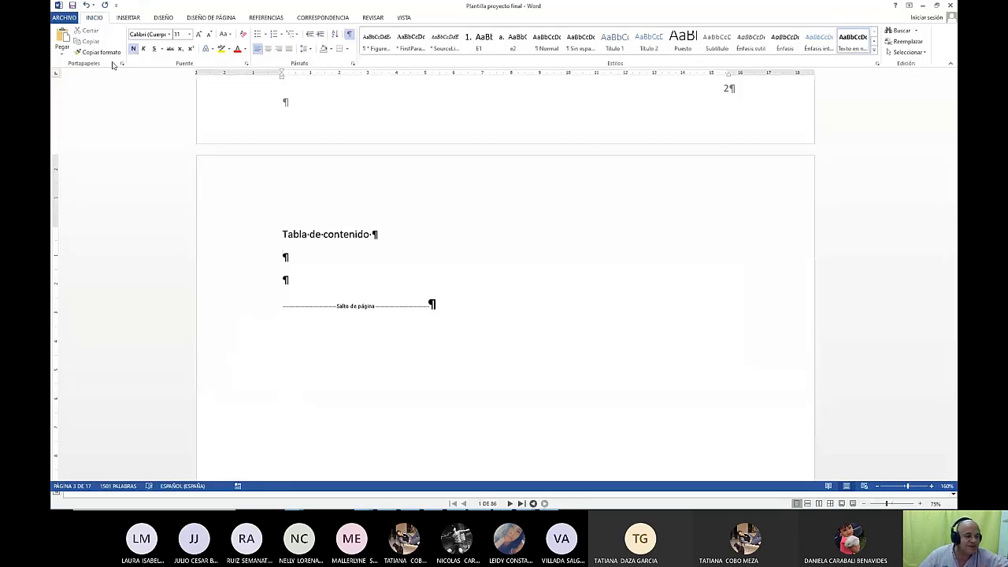
pyautogui.click(266, 18)
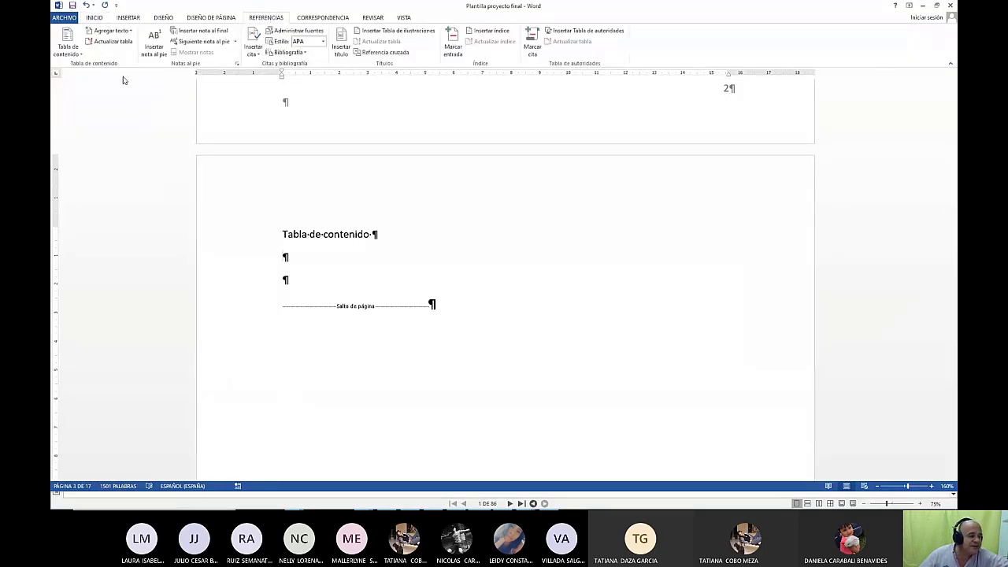
# Start a custom table of contents and view which styles map to each contents level.
pyautogui.click(77, 54)
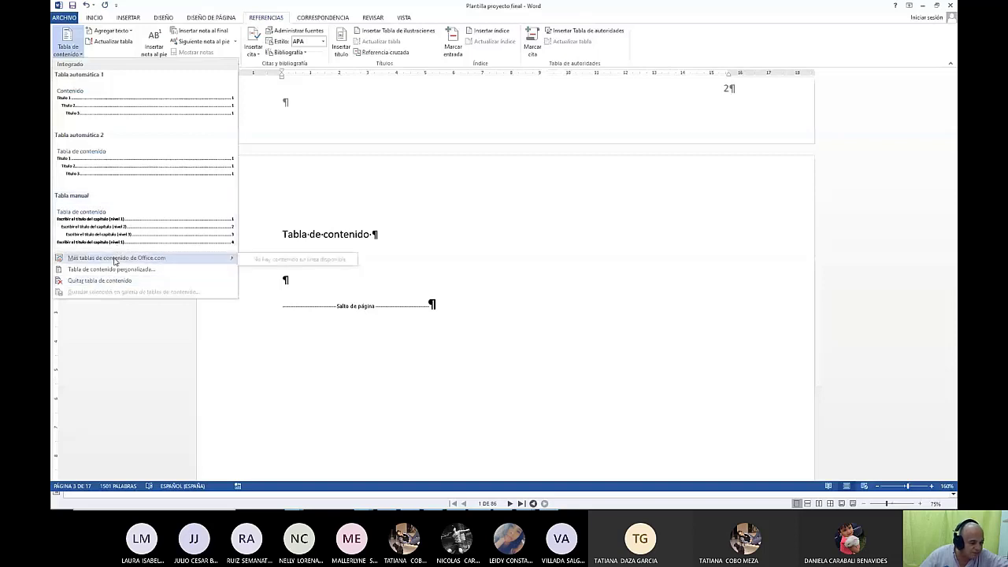
pyautogui.click(126, 269)
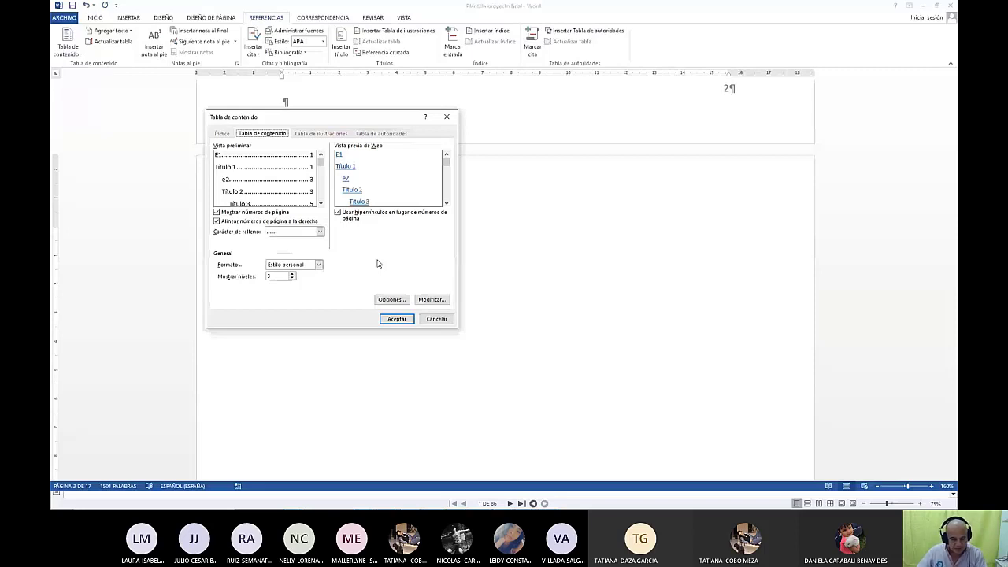
pyautogui.click(392, 299)
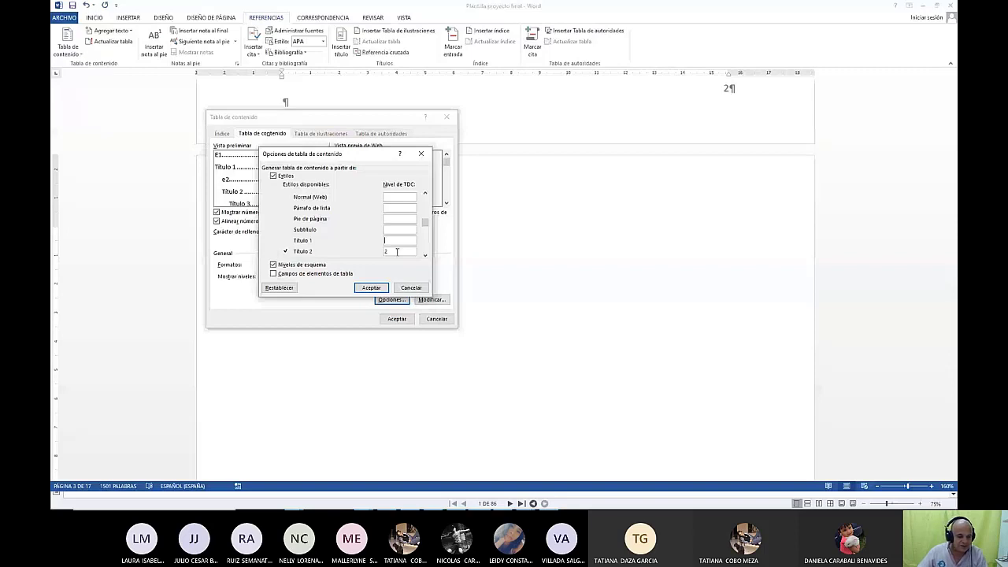
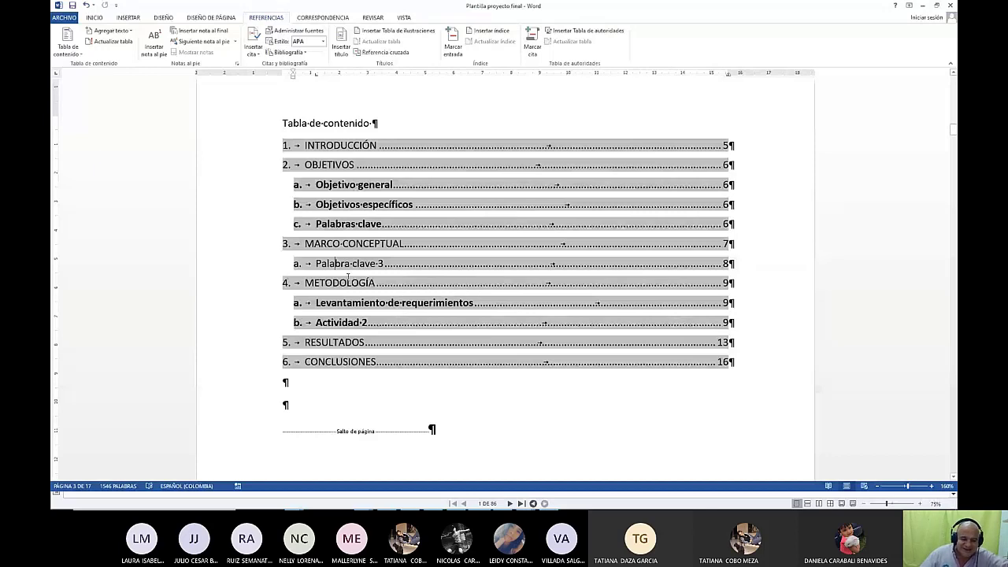
# On the empty line below the Palabra clave 3 red text, type 'Interpretación de palabras claves' and fix the missing space.
pyautogui.scroll(-10, 438, 301)
pyautogui.scroll(-5, 441, 297)
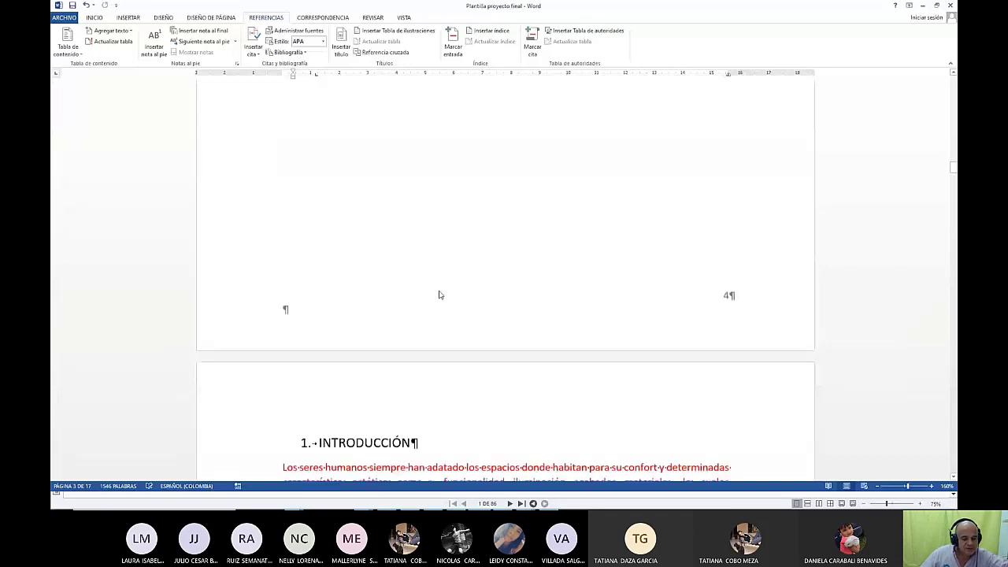
pyautogui.scroll(-10, 439, 293)
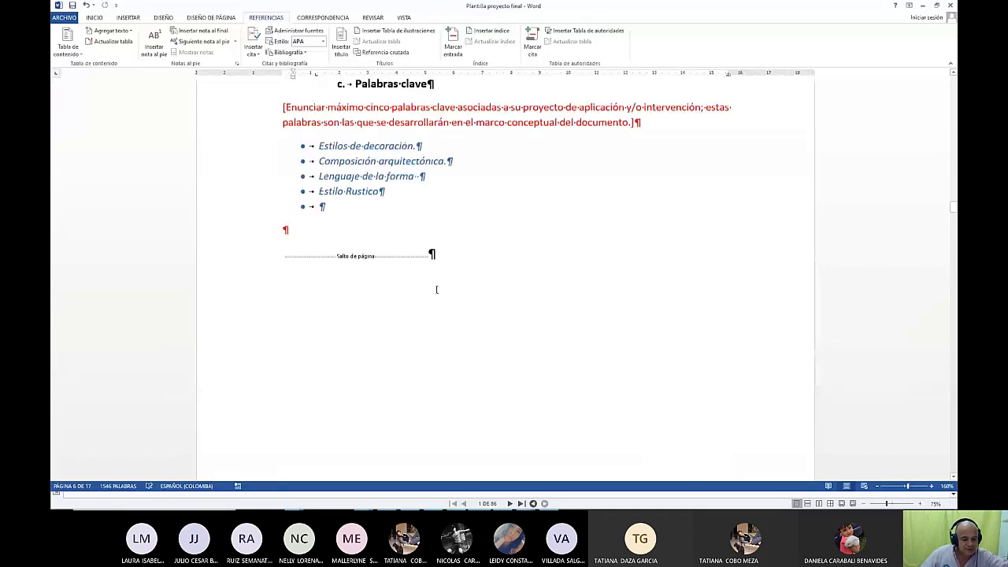
pyautogui.scroll(-10, 437, 290)
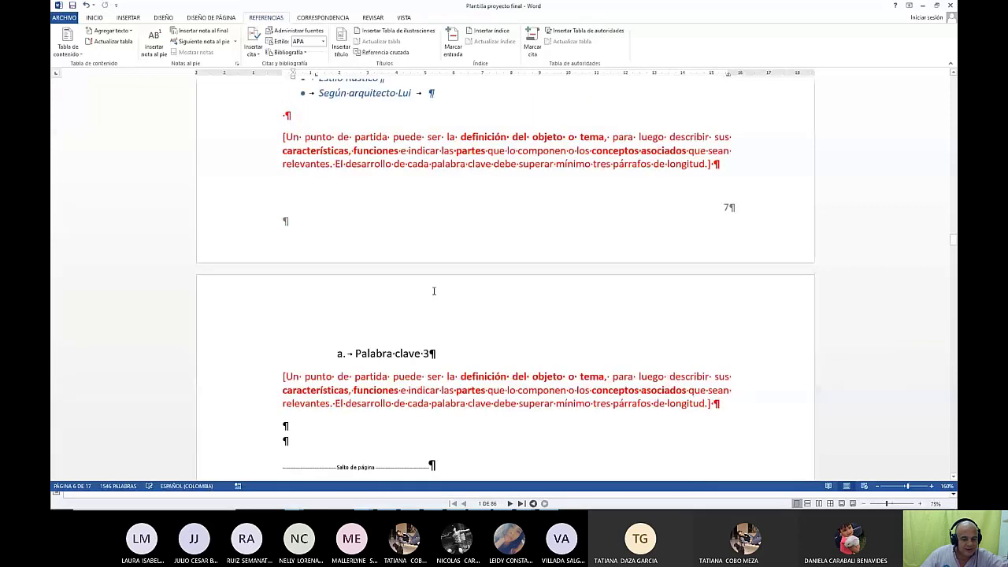
pyautogui.scroll(-5, 433, 291)
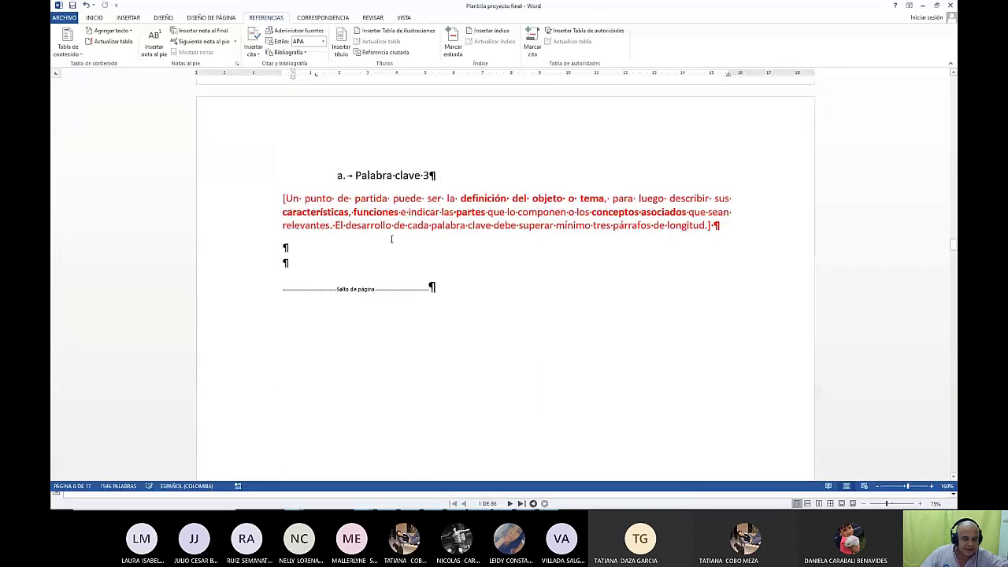
pyautogui.scroll(4, 398, 230)
pyautogui.click(320, 386)
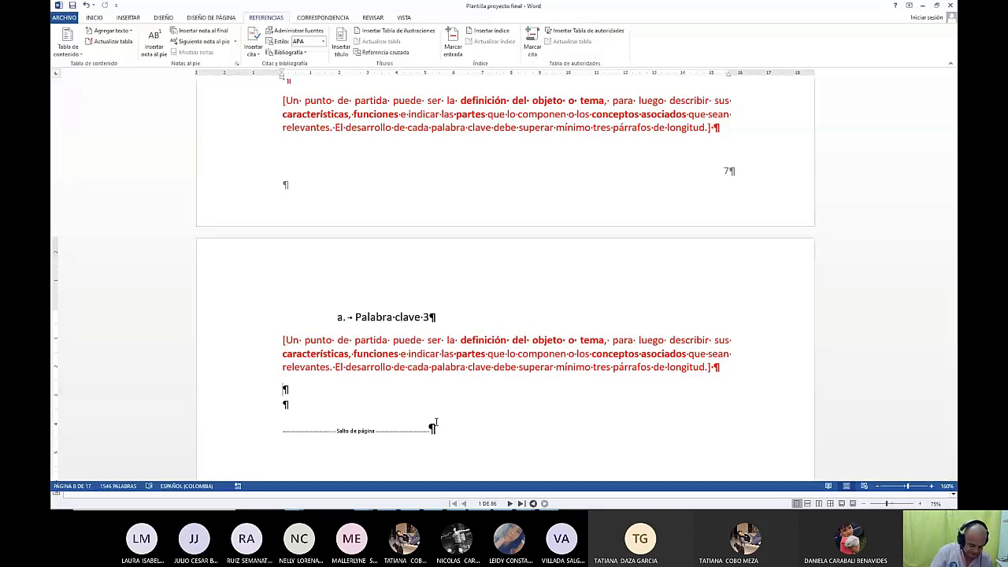
pyautogui.write('Interpretación depal')
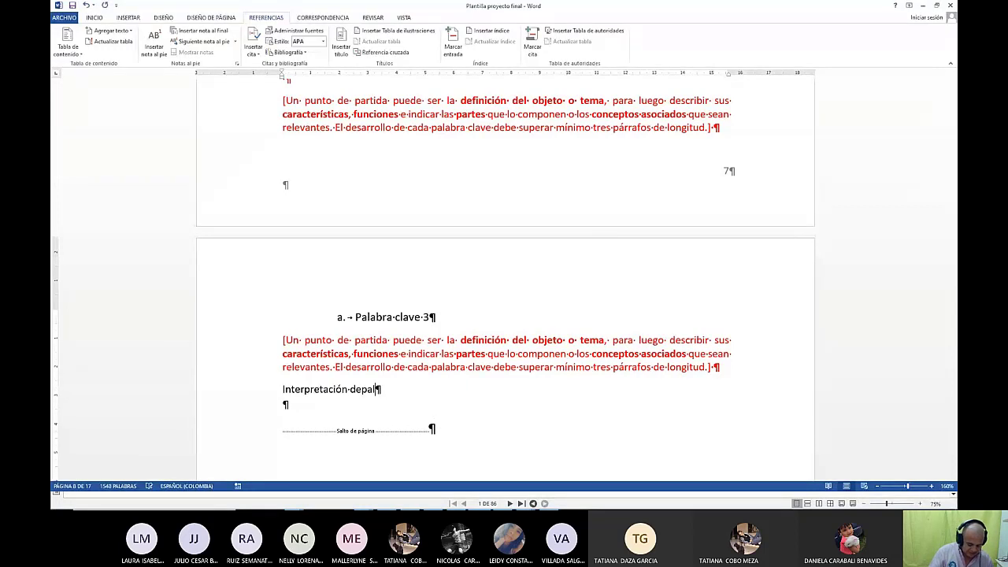
pyautogui.write('abras ')
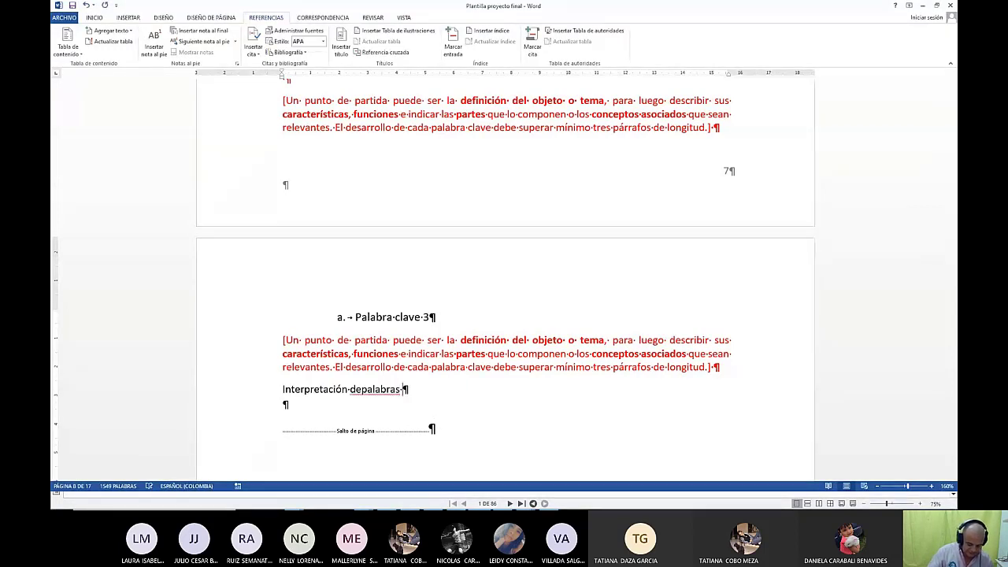
pyautogui.write('claves')
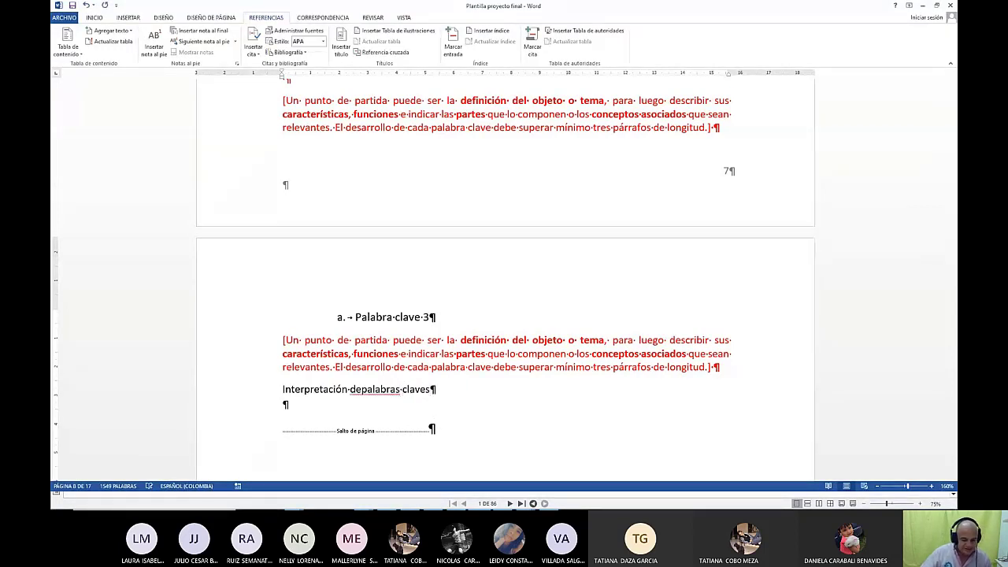
pyautogui.click(360, 389)
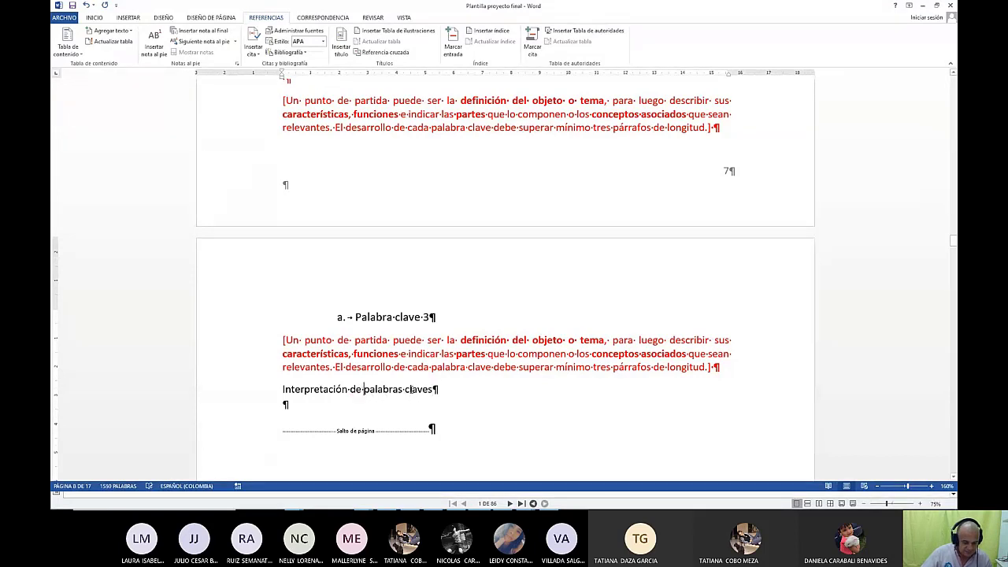
pyautogui.click(368, 319)
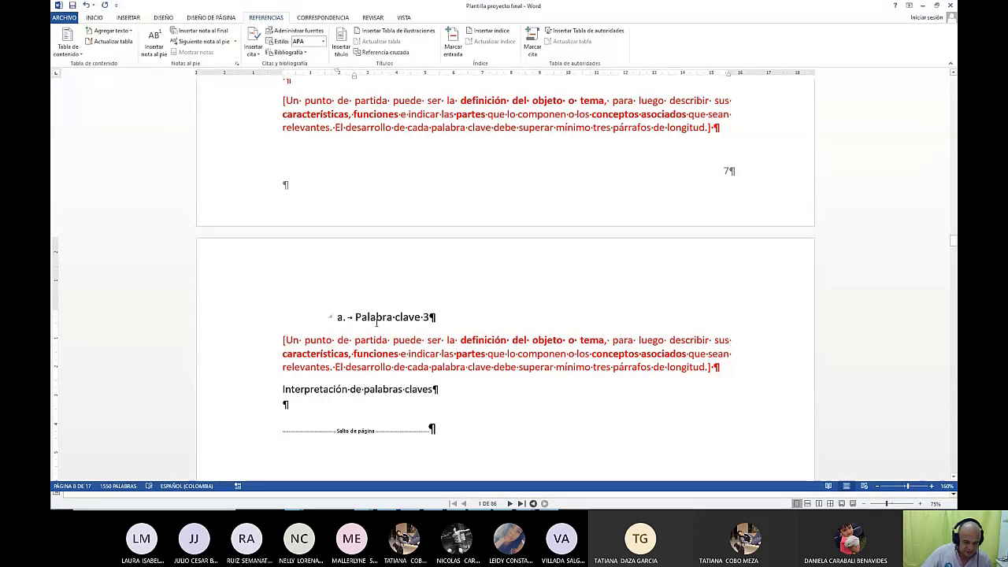
# Indent the 'Interpretación de palabras claves' line by one tab stop.
pyautogui.click(259, 393)
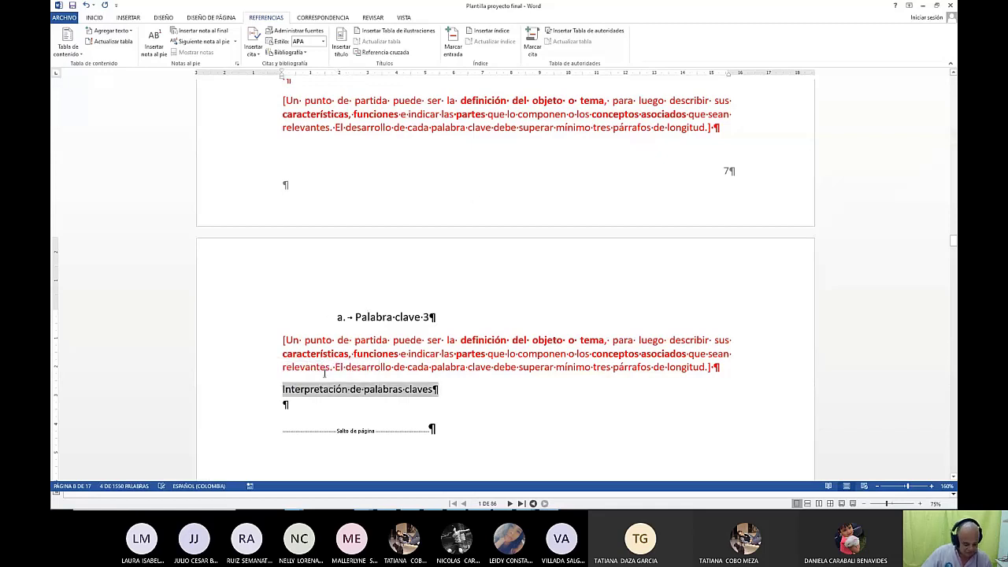
pyautogui.moveTo(325, 389); pyautogui.dragTo(337, 396)
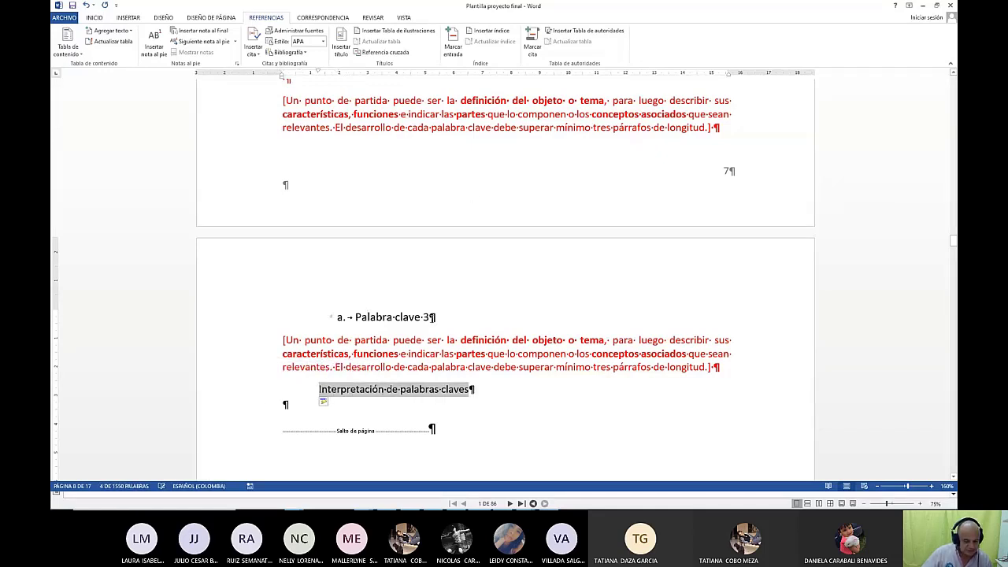
pyautogui.click(435, 318)
pyautogui.click(317, 389)
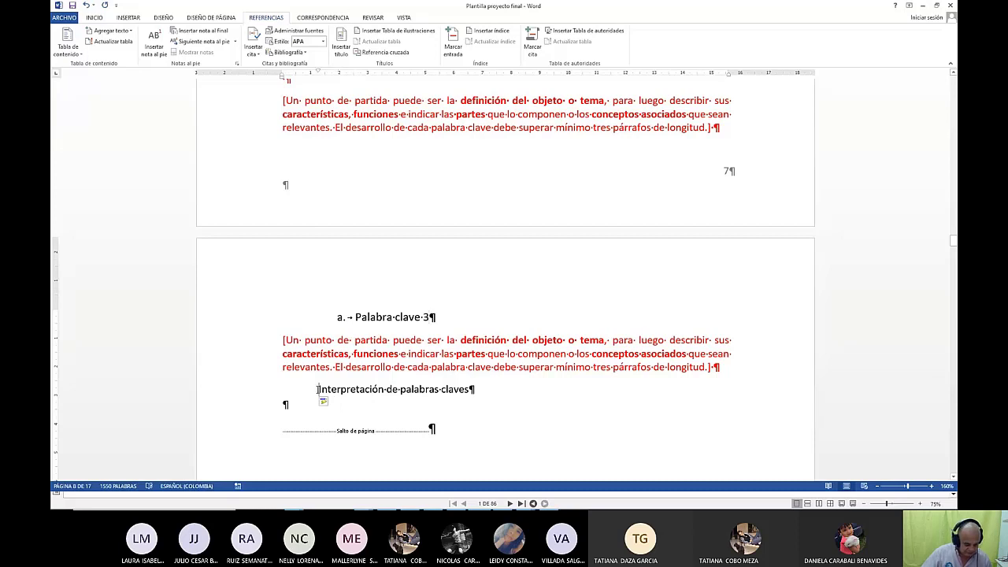
pyautogui.press('Tab')
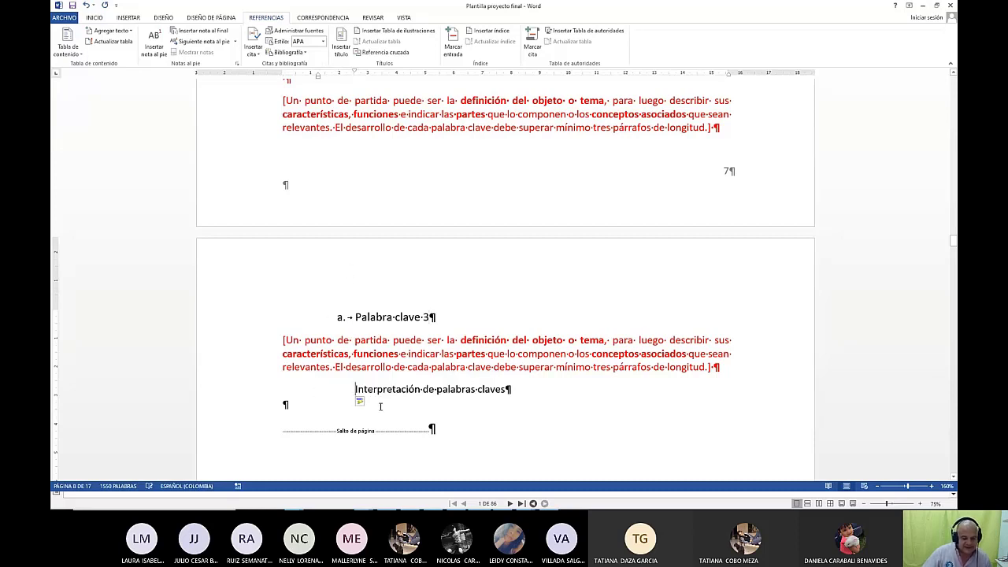
pyautogui.click(201, 391)
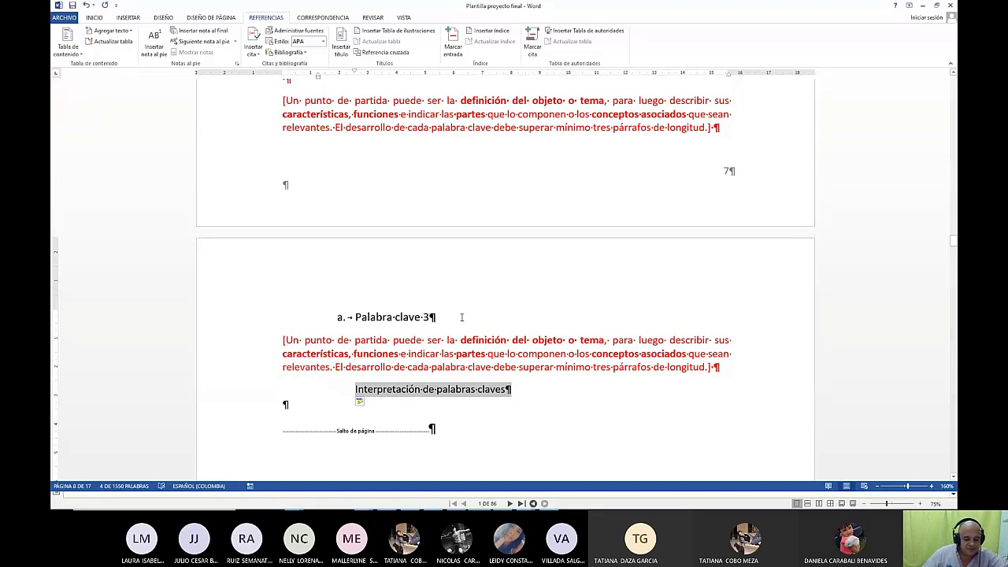
pyautogui.click(356, 390)
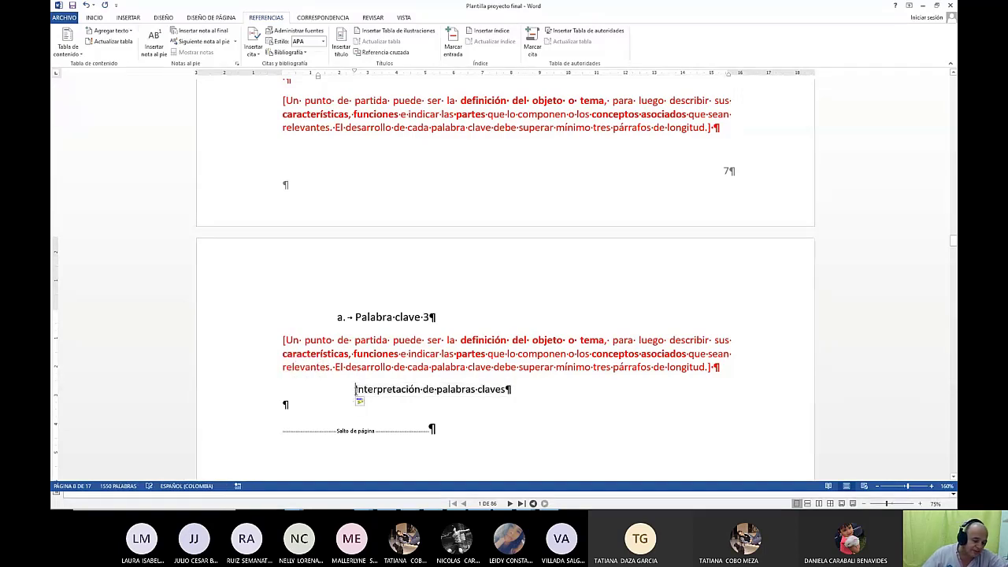
# Give the line 1. 2. 3. numbering instead of the a. b. c. lettering tried first.
pyautogui.click(93, 16)
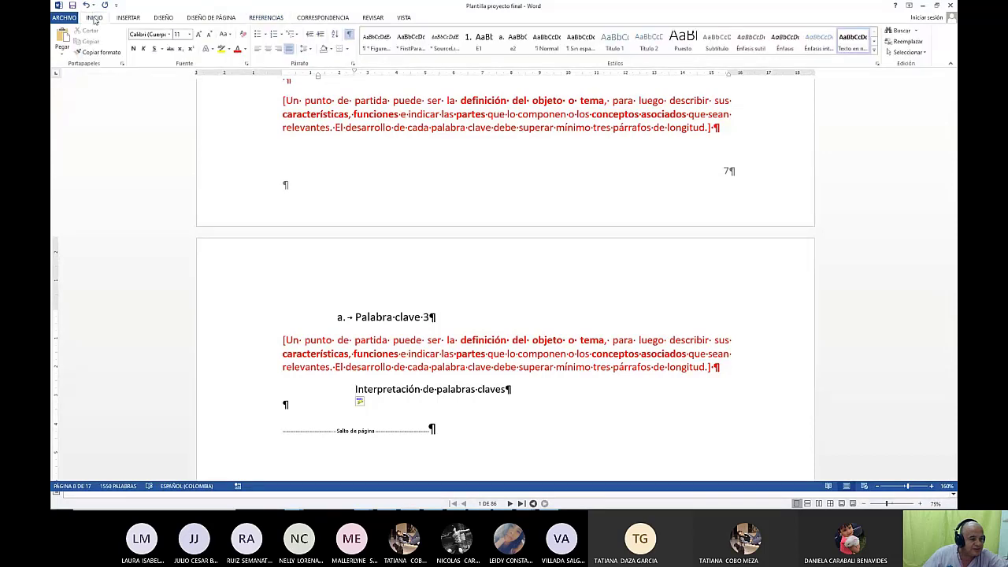
pyautogui.click(275, 36)
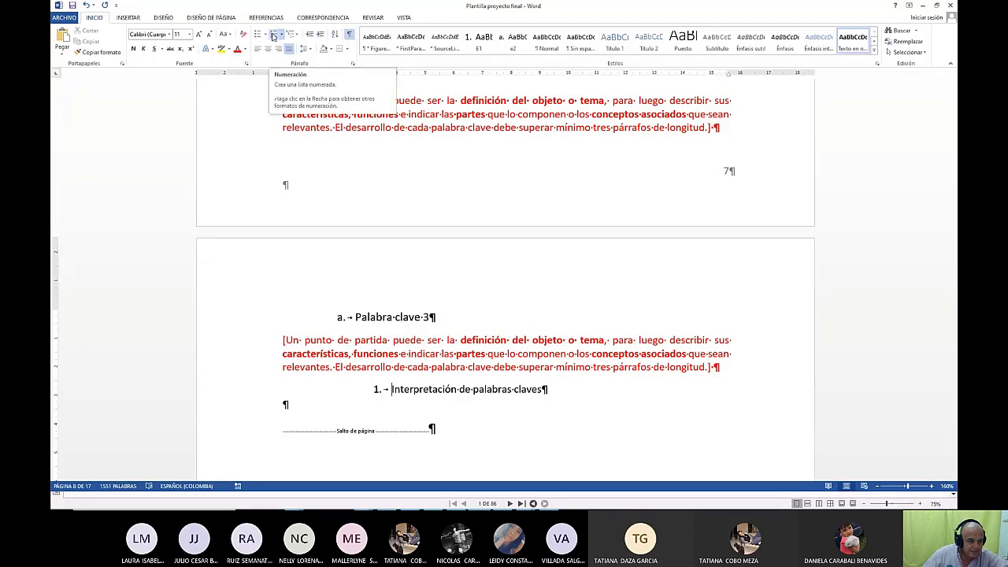
pyautogui.click(282, 34)
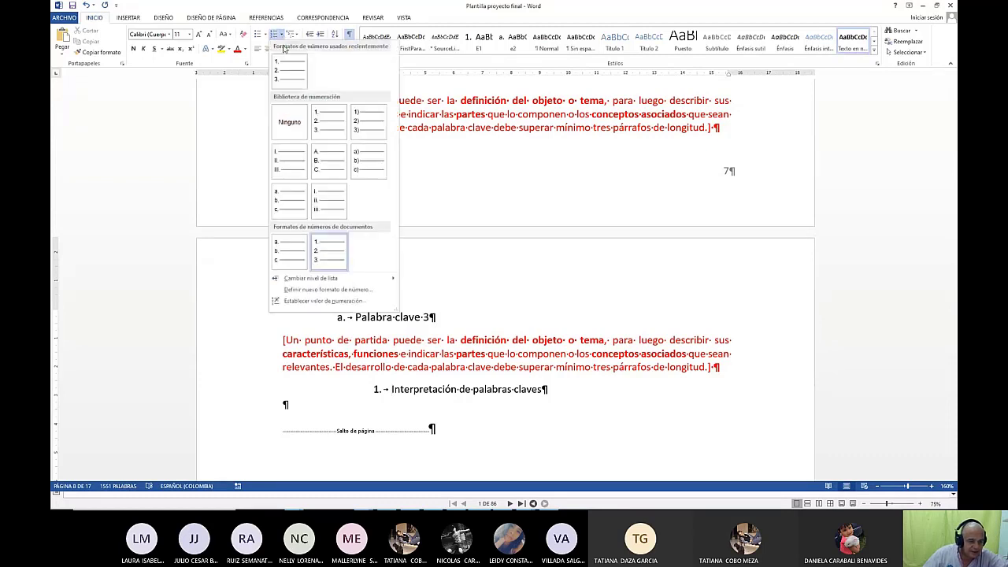
pyautogui.click(287, 205)
pyautogui.click(424, 400)
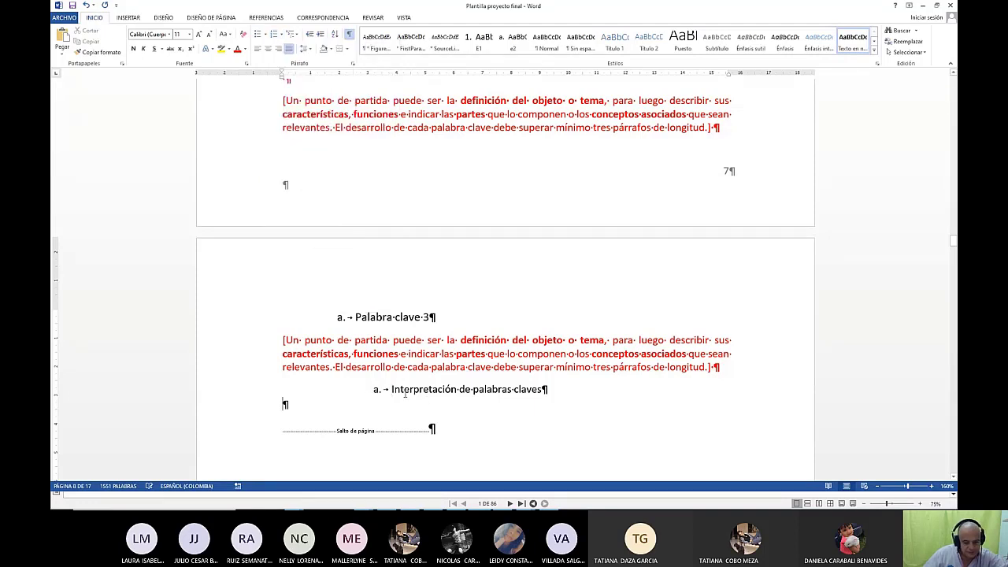
pyautogui.click(392, 389)
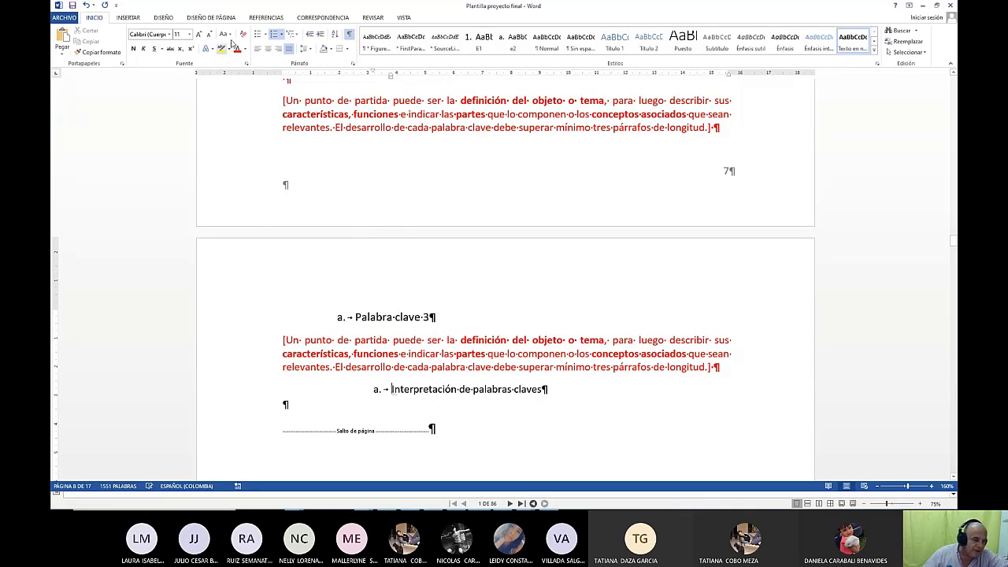
pyautogui.click(276, 36)
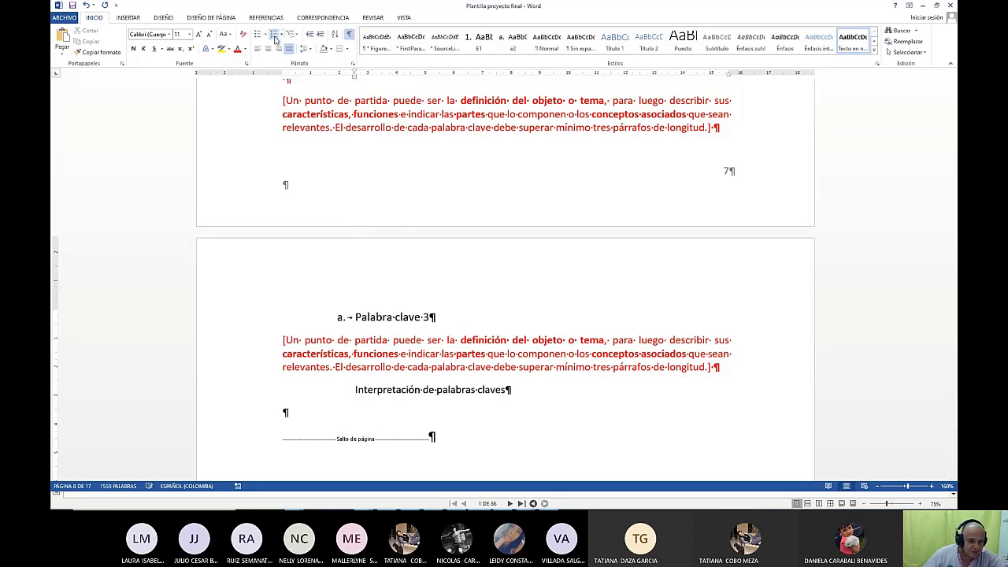
pyautogui.click(276, 36)
pyautogui.click(281, 35)
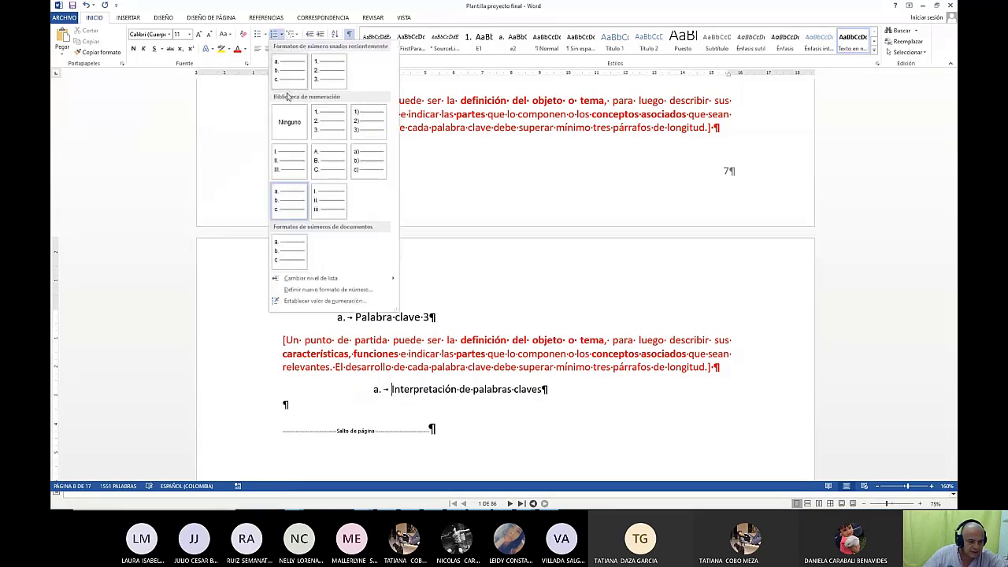
pyautogui.click(319, 129)
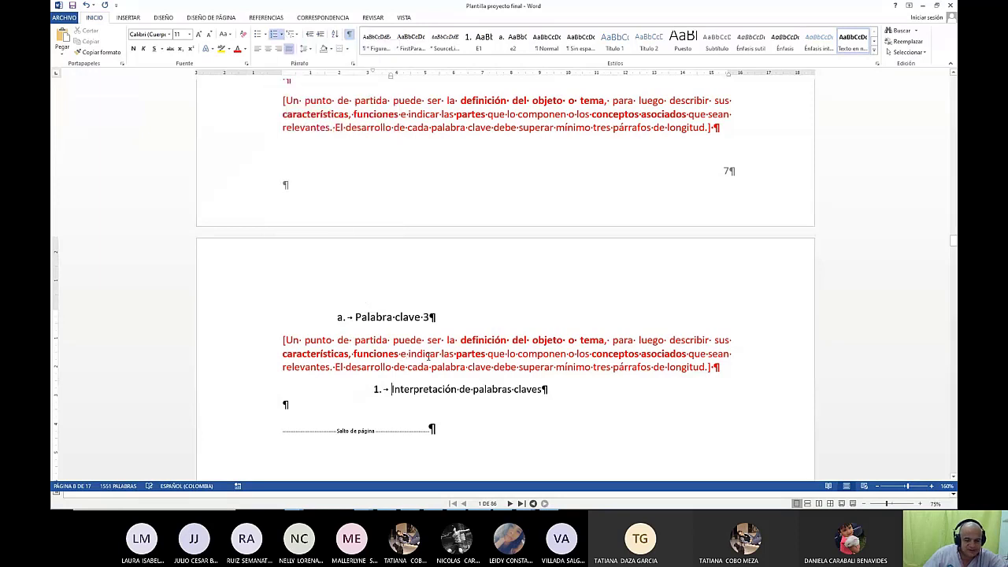
# Add numbered item 2 below Interpretación, replacing 'Ejecucion' with 'Significado palabras claves'.
pyautogui.scroll(-3, 431, 355)
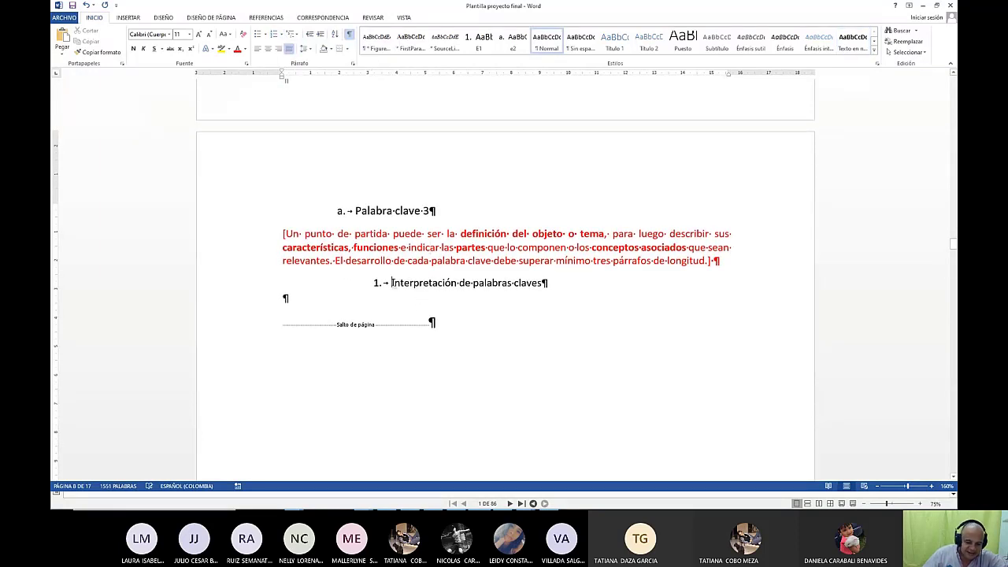
pyautogui.moveTo(391, 283); pyautogui.dragTo(550, 284)
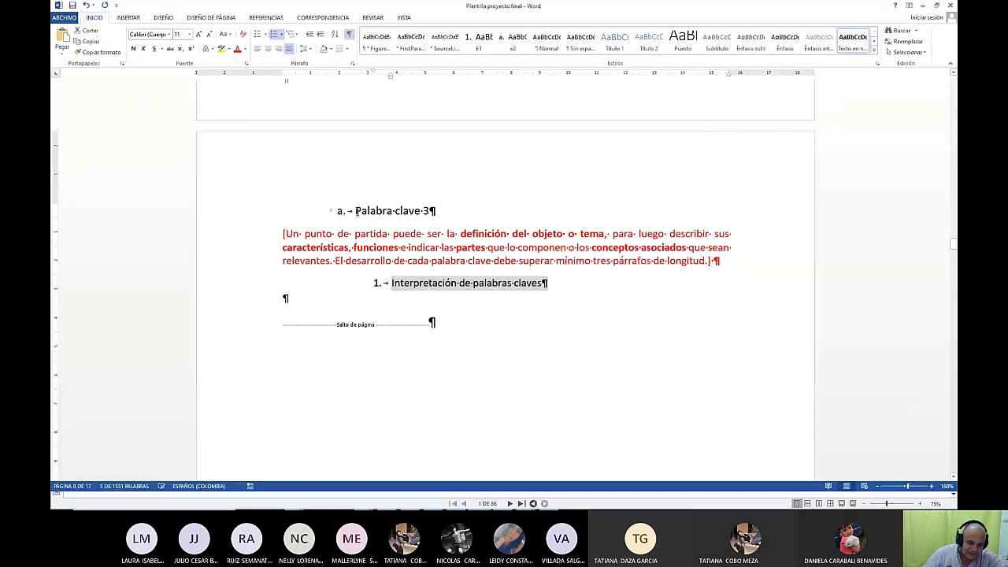
pyautogui.moveTo(355, 211); pyautogui.dragTo(437, 213)
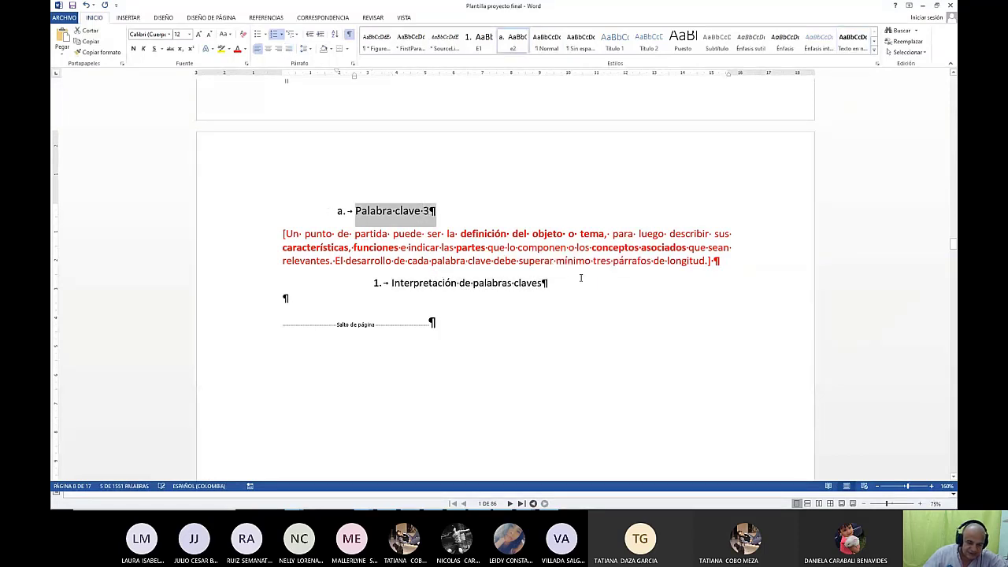
pyautogui.click(574, 282)
pyautogui.press('Return')
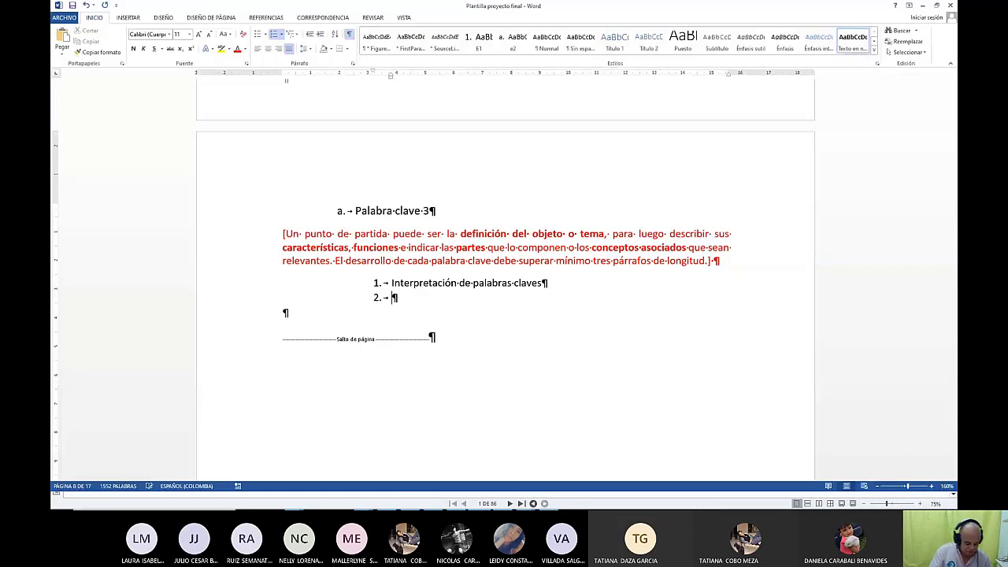
pyautogui.write('Ejecu')
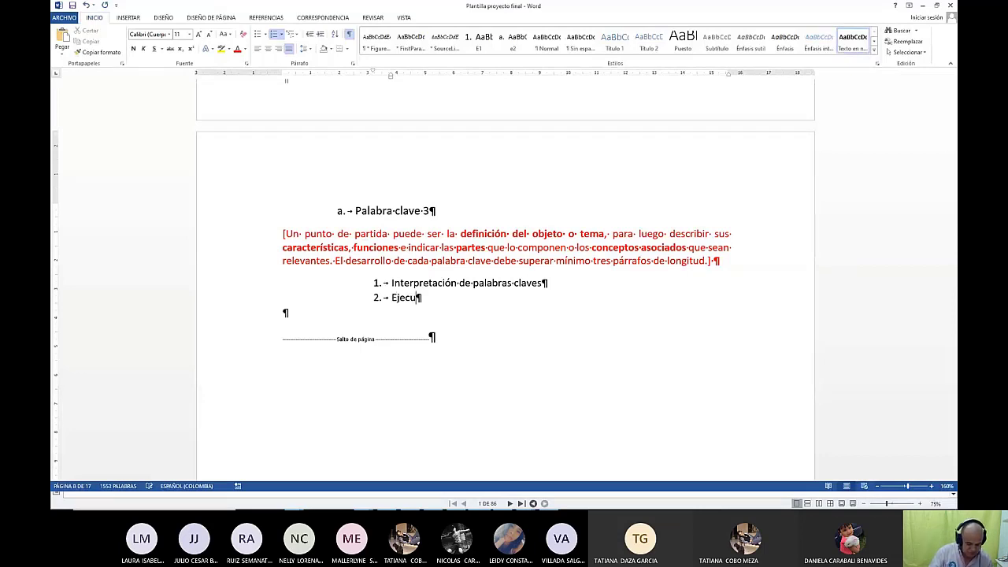
pyautogui.write('cion')
pyautogui.press('BackSpace')
pyautogui.press('BackSpace')
pyautogui.press('BackSpace')
pyautogui.press('BackSpace')
pyautogui.press('BackSpace')
pyautogui.press('BackSpace')
pyautogui.press('BackSpace')
pyautogui.press('BackSpace')
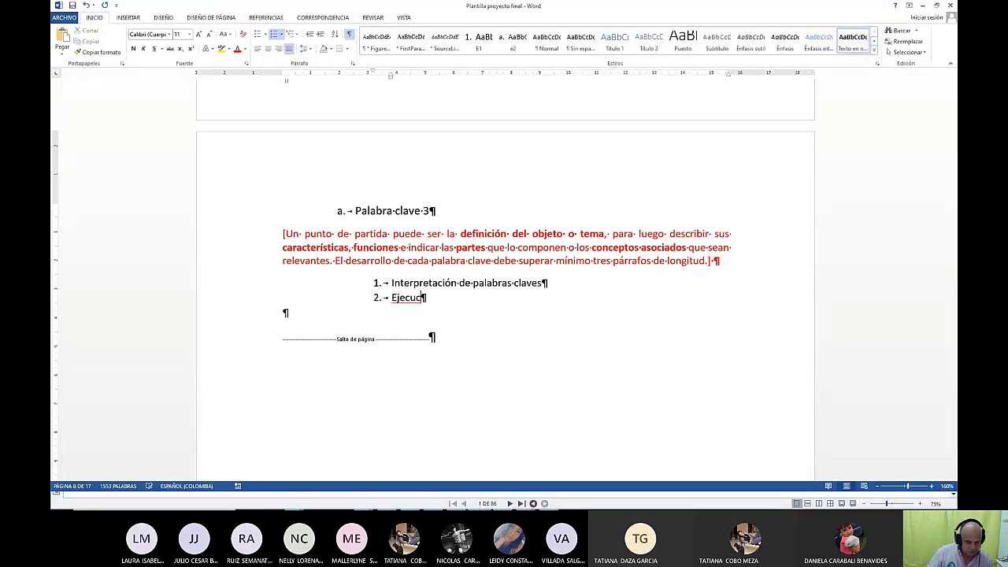
pyautogui.press('BackSpace')
pyautogui.press('BackSpace')
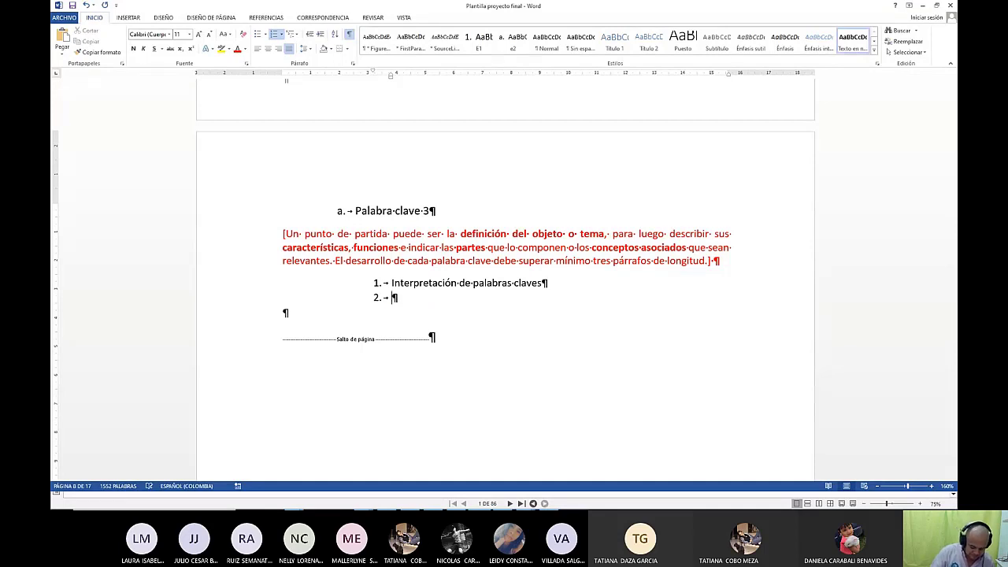
pyautogui.write('Signif')
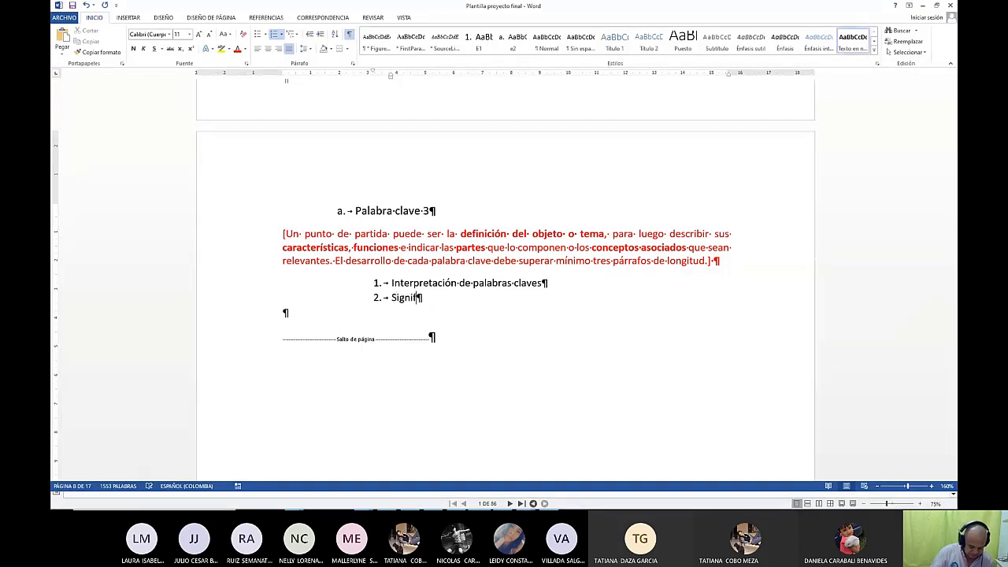
pyautogui.write('icadopa')
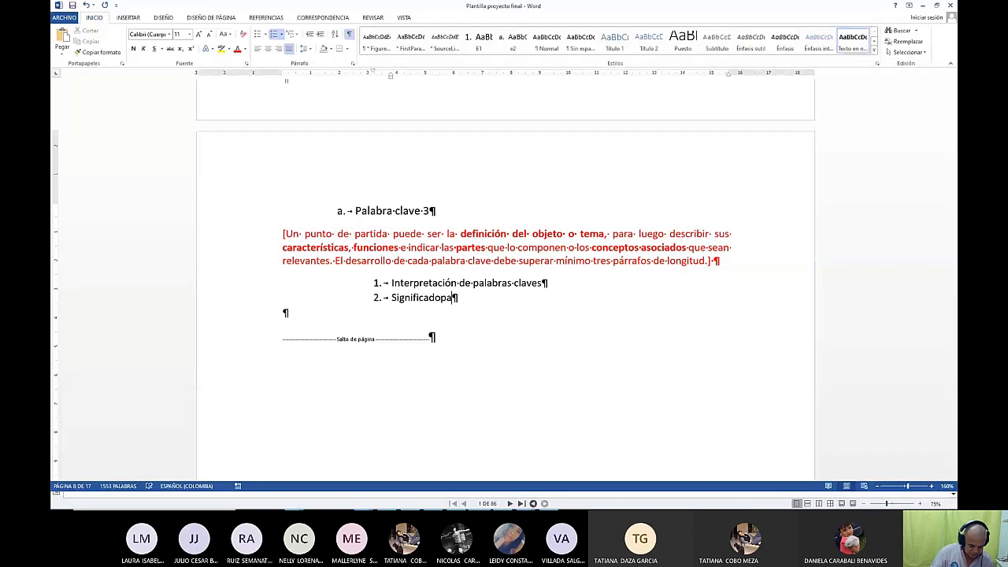
pyautogui.write('labras cla')
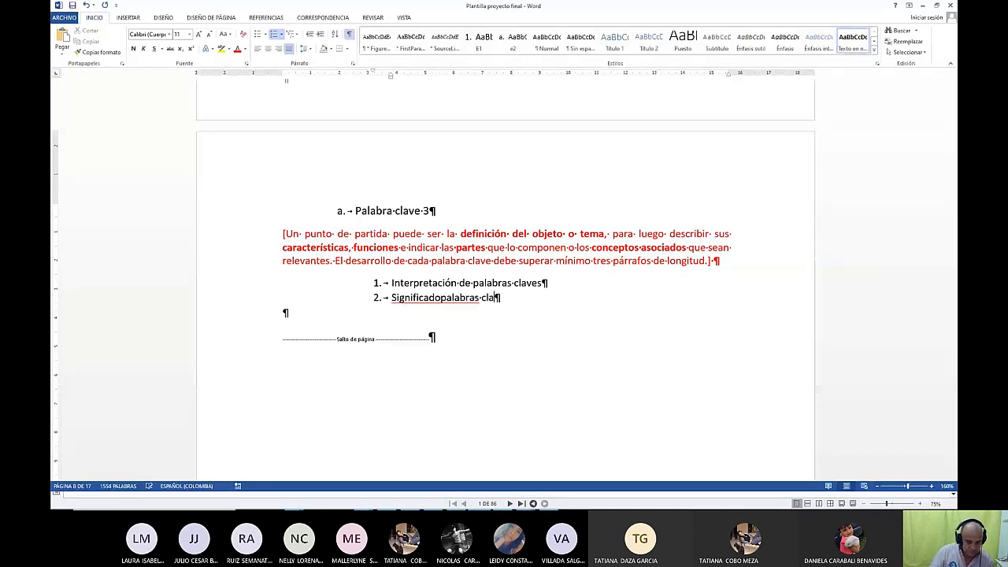
pyautogui.write('ves')
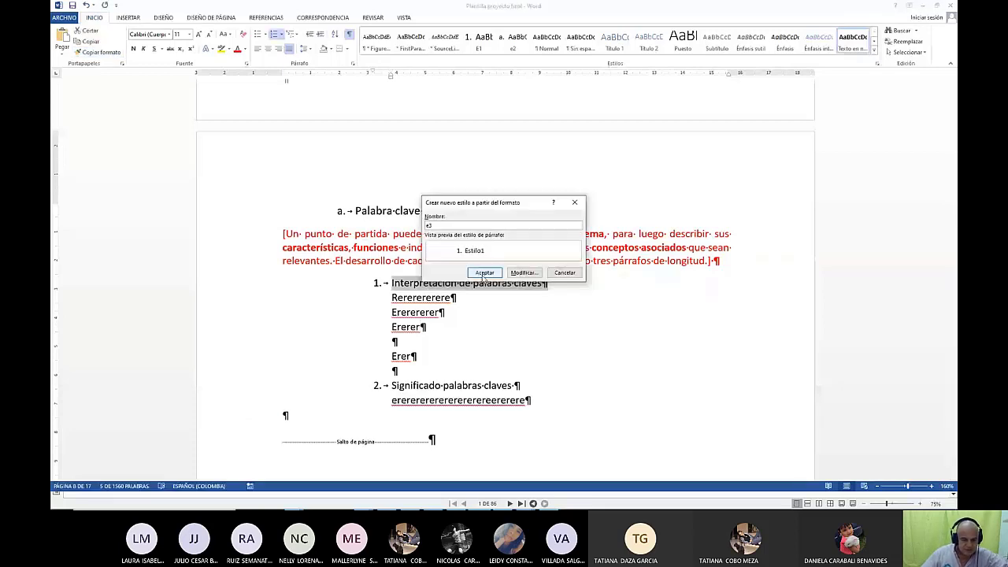
# Create the e3 style and apply it to the 'Significado palabras claves' line.
pyautogui.click(483, 274)
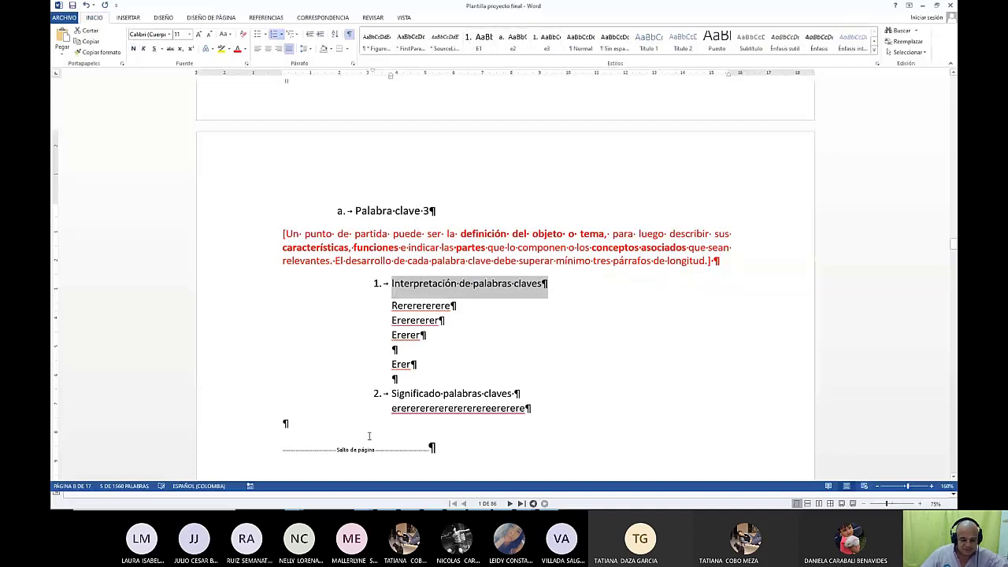
pyautogui.click(332, 405)
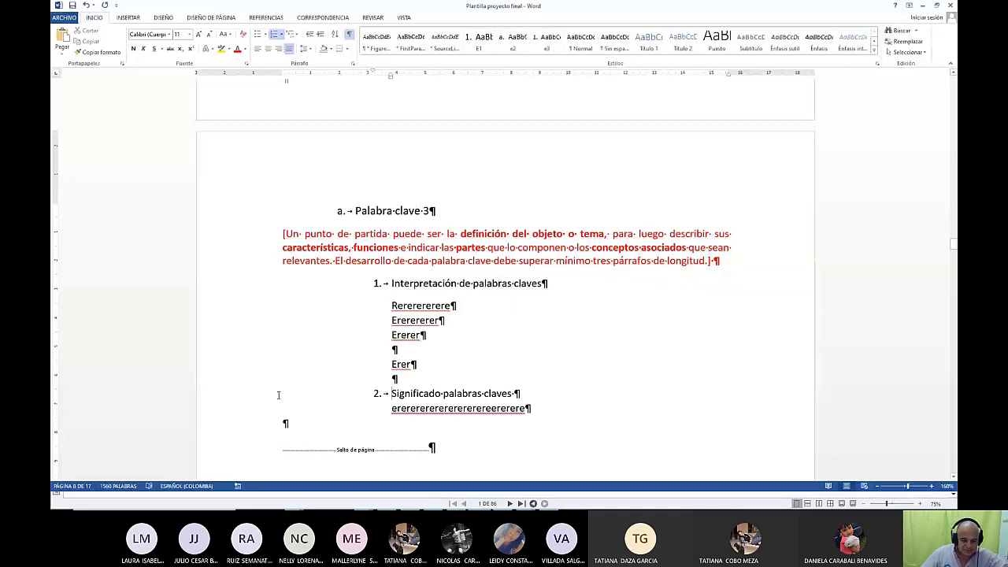
pyautogui.tripleClick(495, 393)
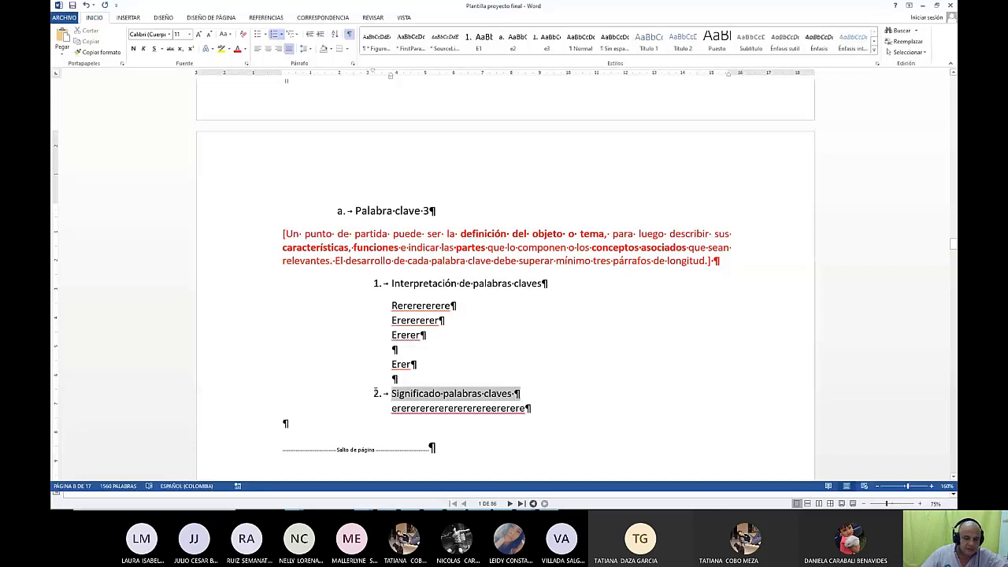
pyautogui.click(547, 52)
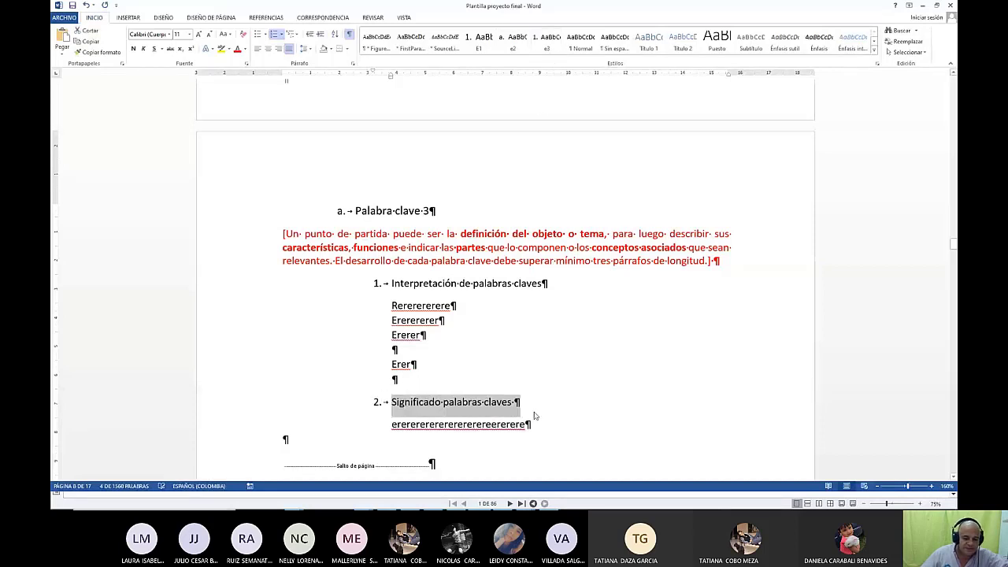
# Delete the old table of contents entries below the Tabla de contenido heading.
pyautogui.scroll(-3, 540, 412)
pyautogui.scroll(10, 539, 412)
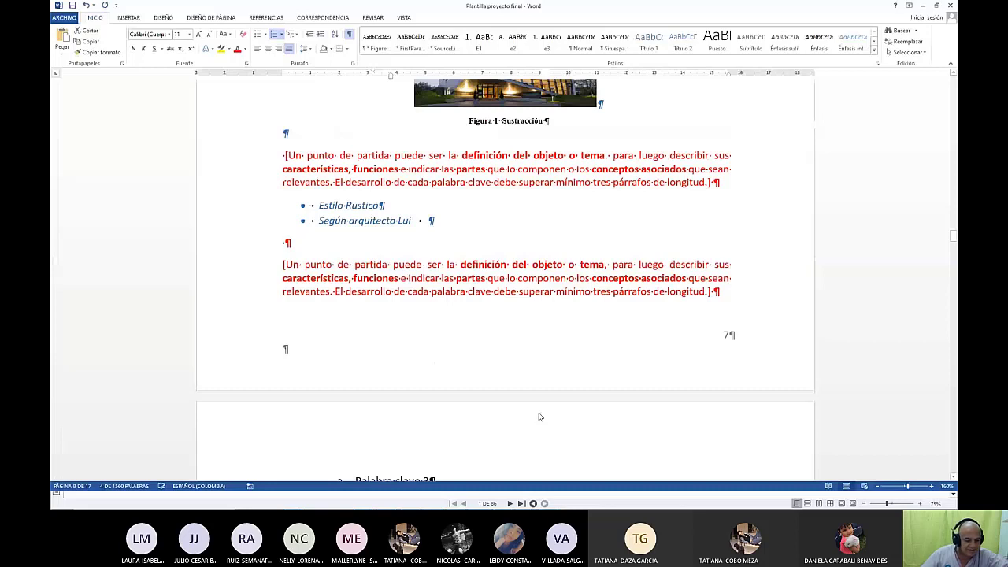
pyautogui.hotkey('shift', 'F5')
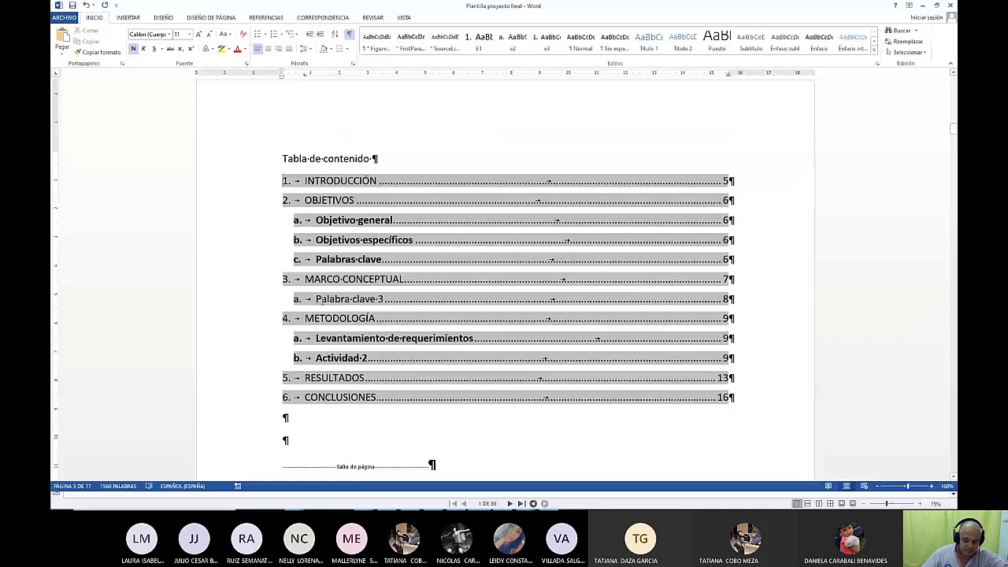
pyautogui.press('Delete')
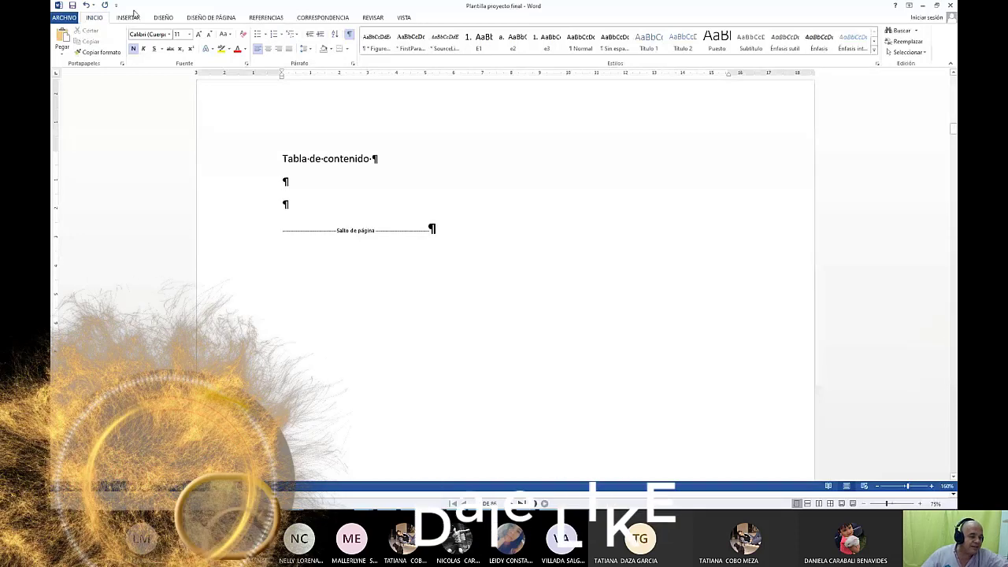
# In the Custom Table of Contents options, assign style e3 to level 3.
pyautogui.click(267, 17)
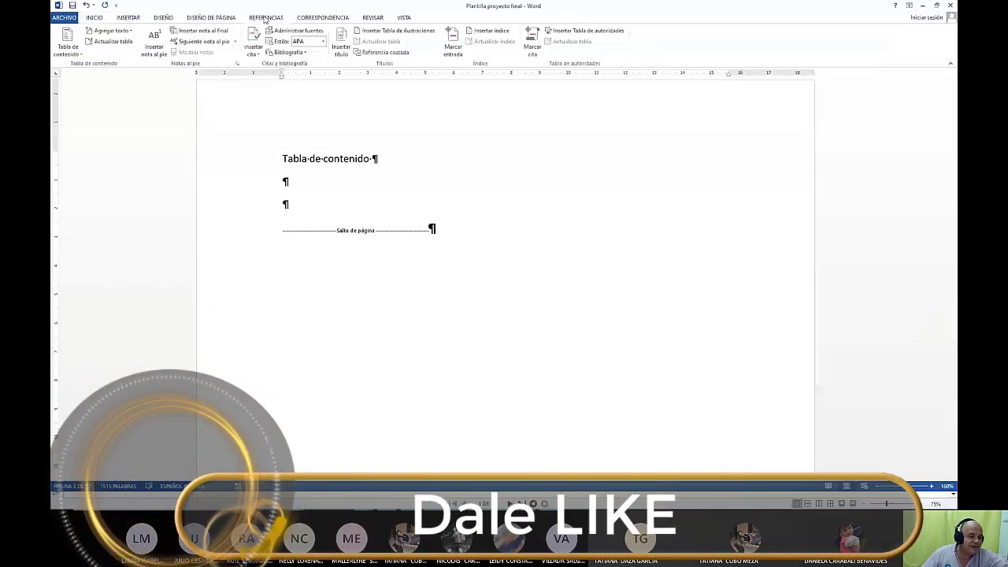
pyautogui.click(68, 46)
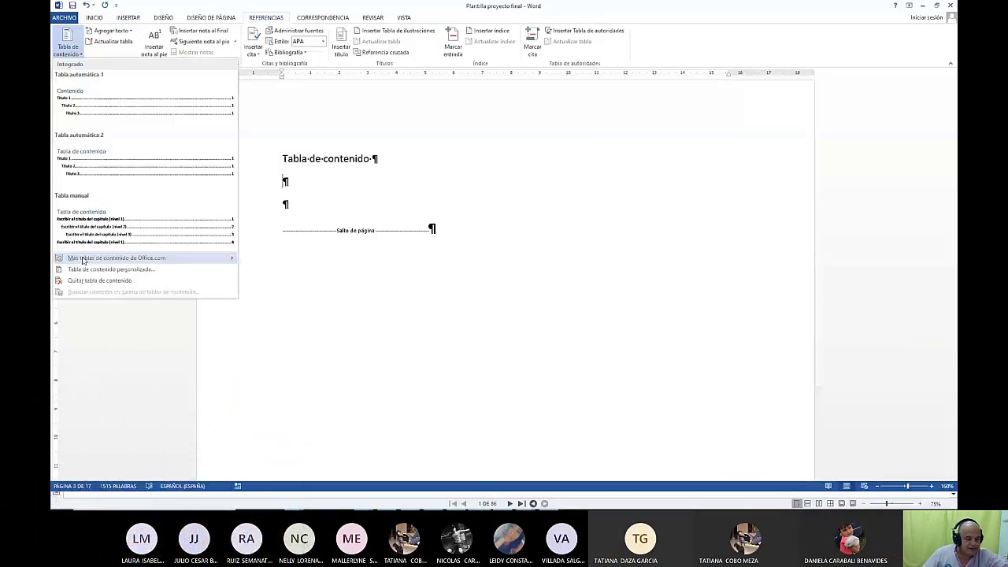
pyautogui.click(90, 269)
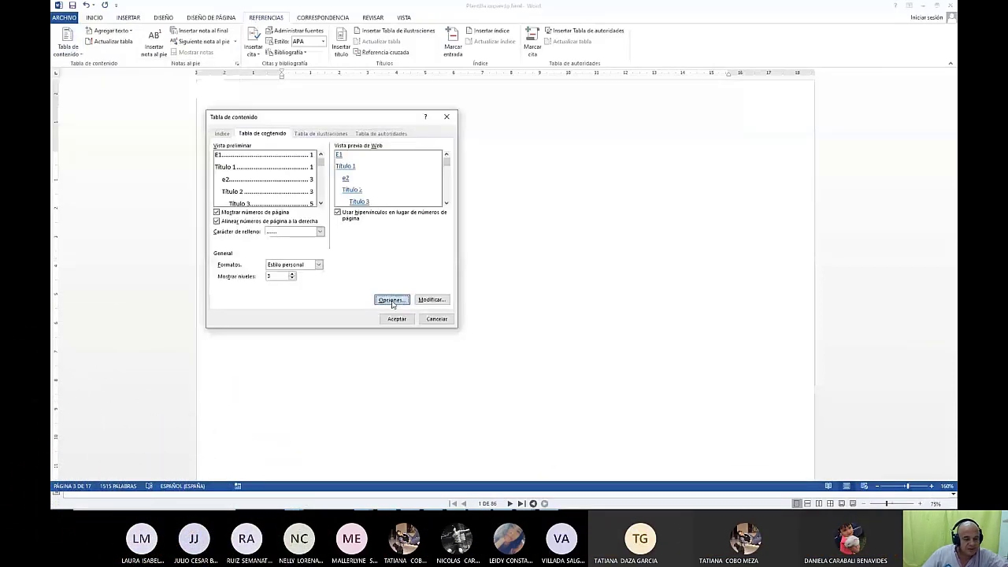
pyautogui.click(391, 300)
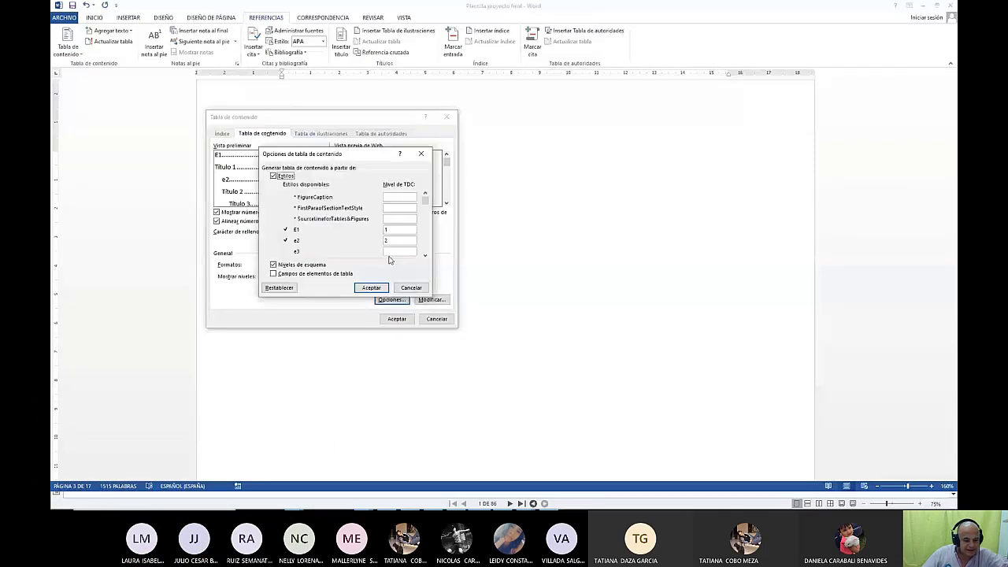
pyautogui.click(392, 251)
pyautogui.write('3')
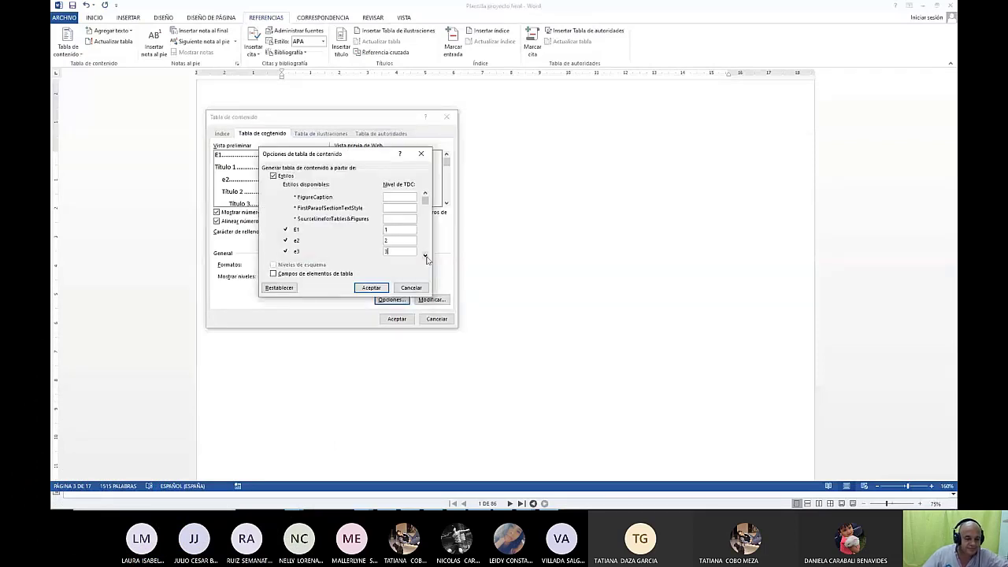
# Clear the contents levels for Título 1, 2 and 3 and confirm the options.
pyautogui.scroll(-4, 426, 260)
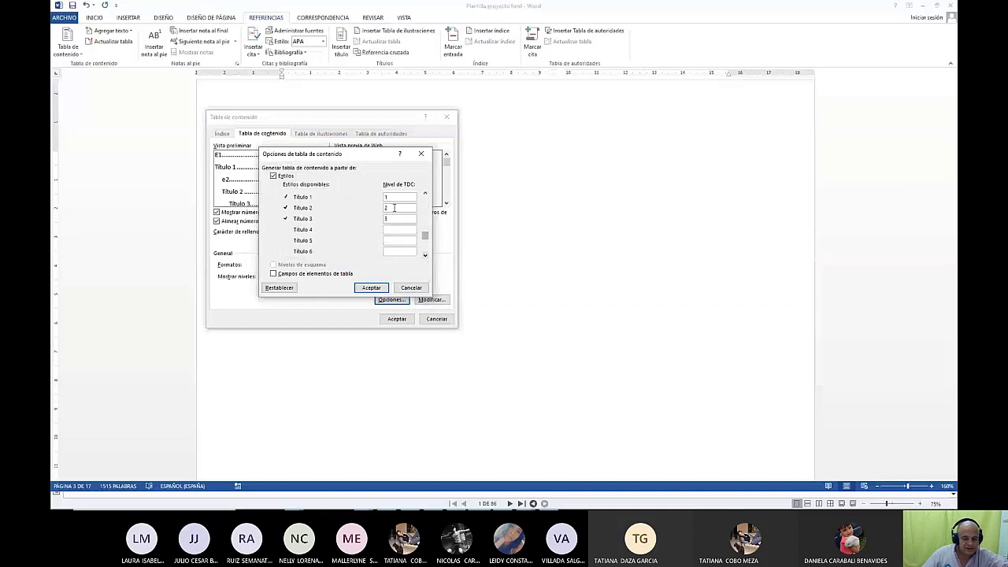
pyautogui.doubleClick(400, 219)
pyautogui.press('BackSpace')
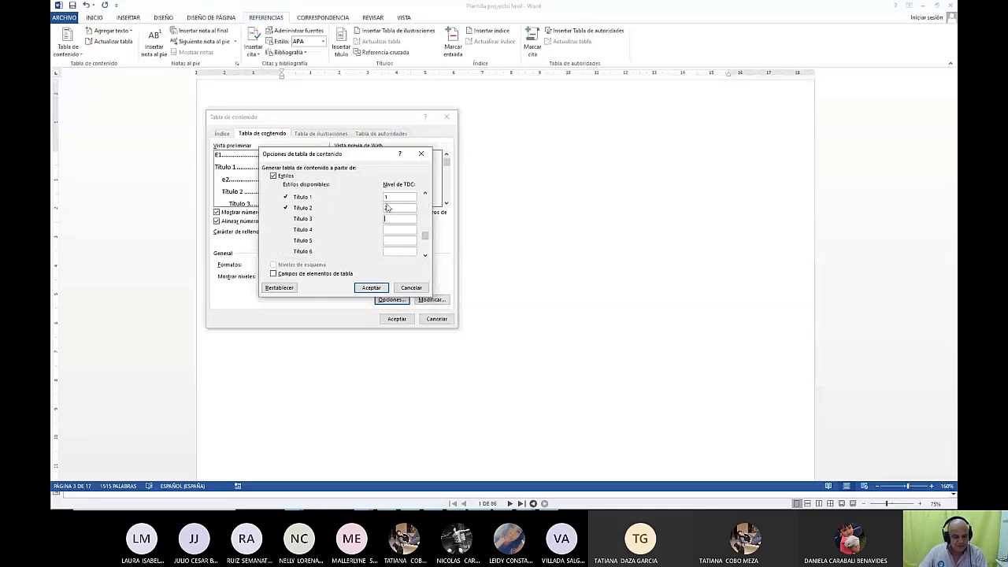
pyautogui.doubleClick(385, 207)
pyautogui.press('BackSpace')
pyautogui.doubleClick(394, 197)
pyautogui.press('BackSpace')
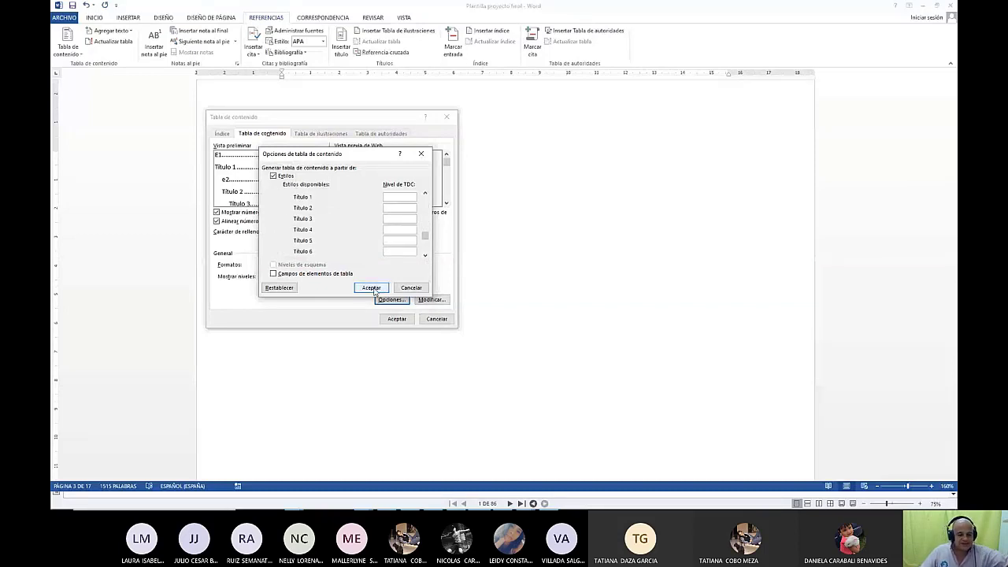
pyautogui.click(371, 288)
# Insert the regenerated table of contents and check the Palabra clave 3 entries on page 8.
pyautogui.click(396, 318)
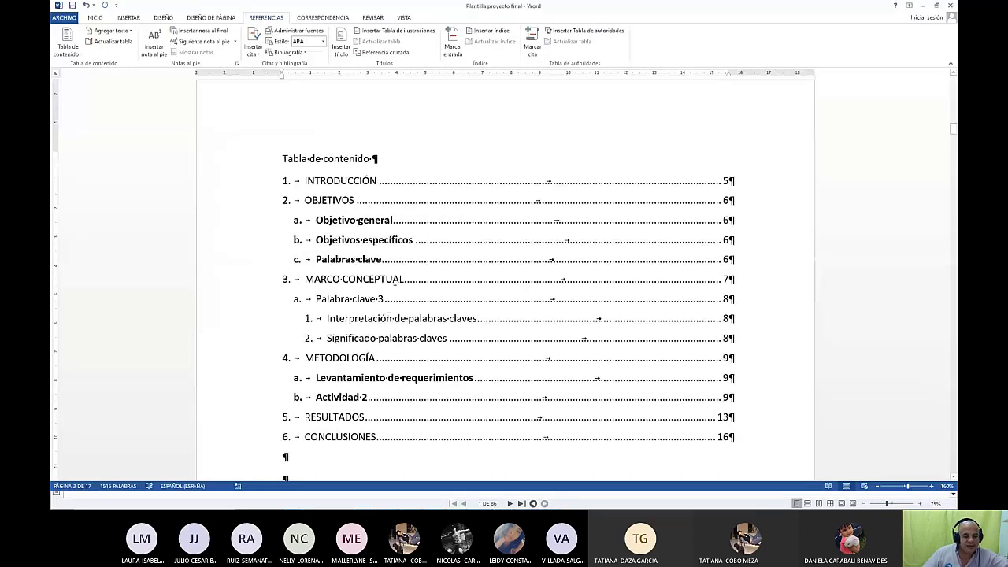
pyautogui.scroll(-1, 395, 283)
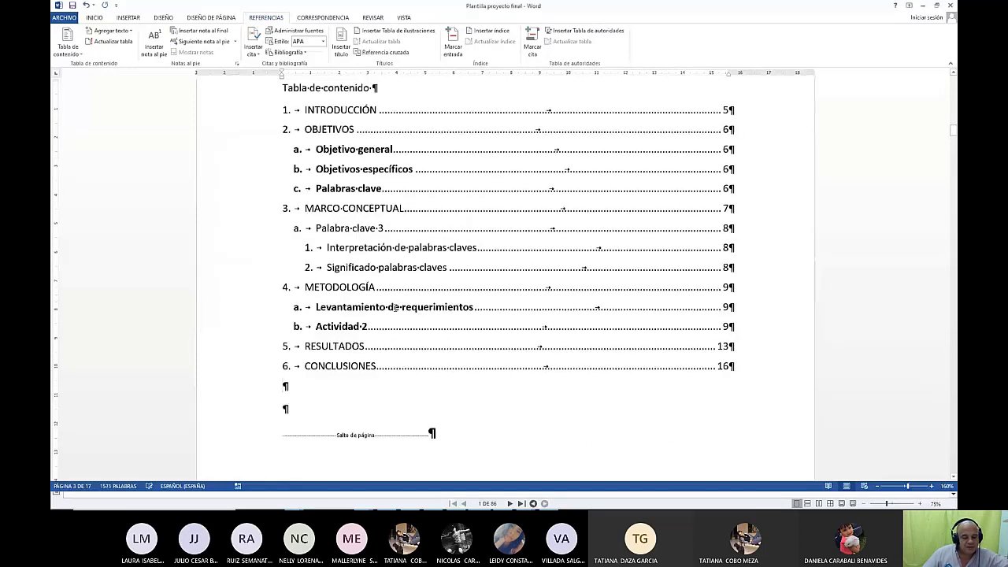
pyautogui.scroll(-1, 397, 307)
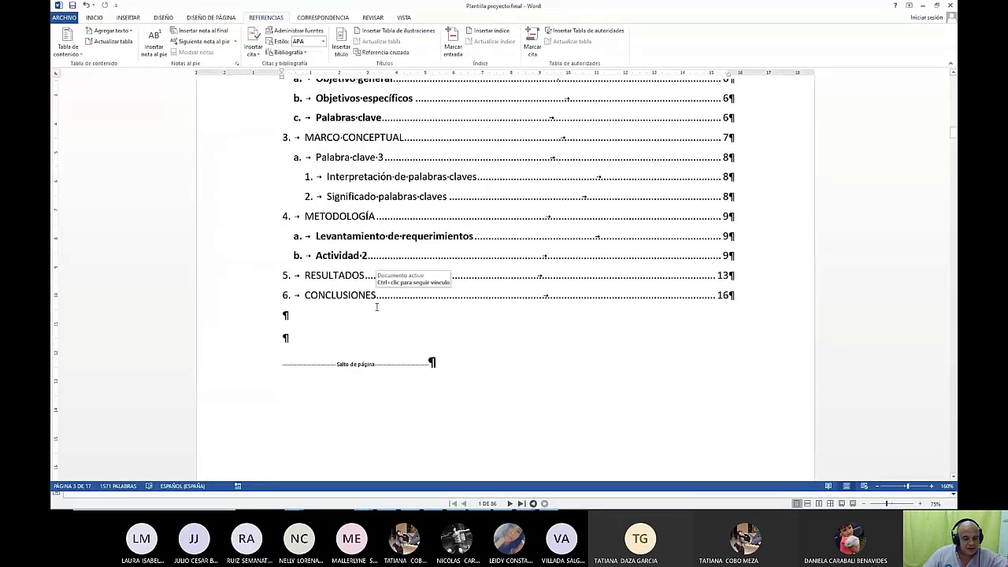
pyautogui.scroll(1, 378, 285)
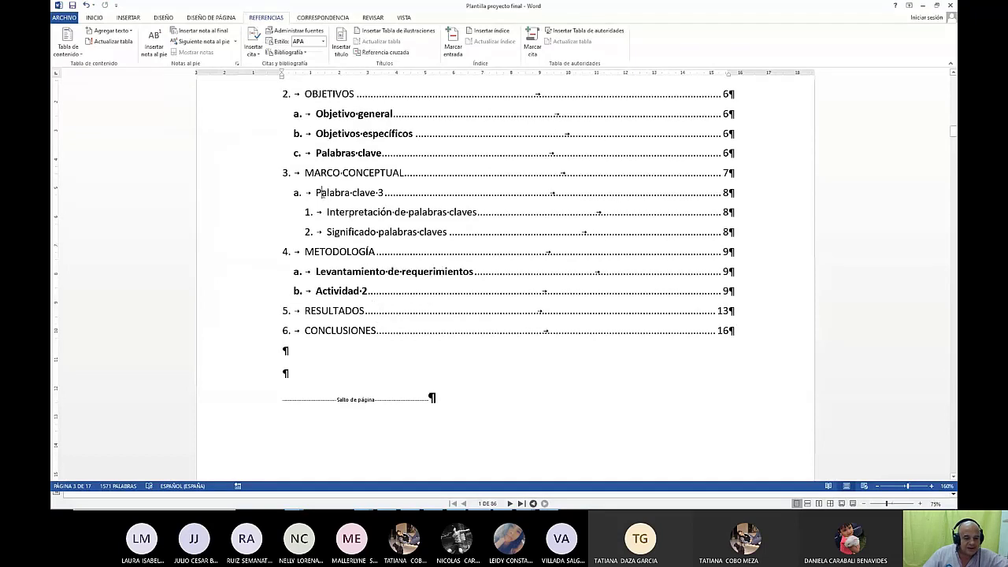
pyautogui.moveTo(321, 192); pyautogui.dragTo(297, 197)
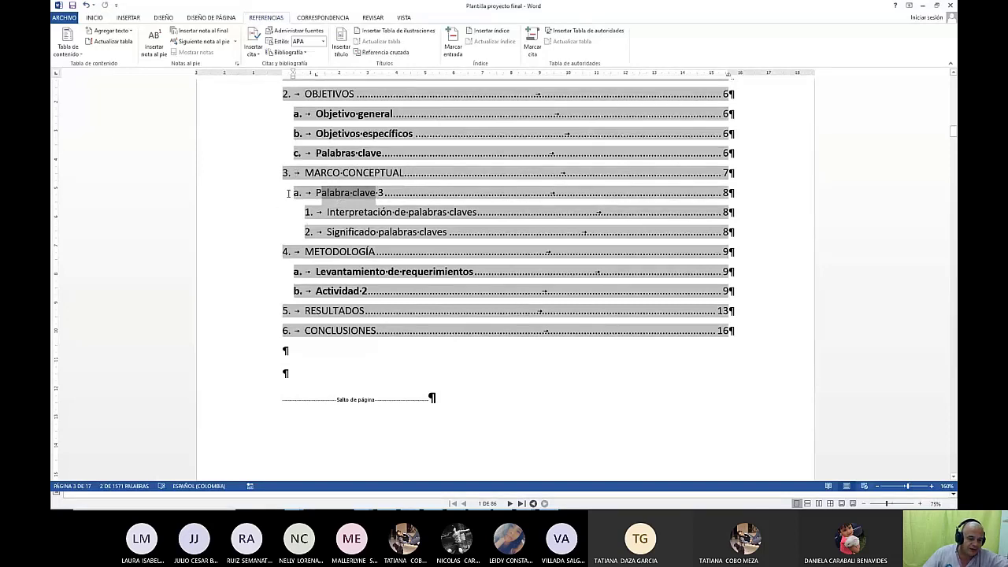
pyautogui.click(756, 280)
pyautogui.scroll(3, 223, 266)
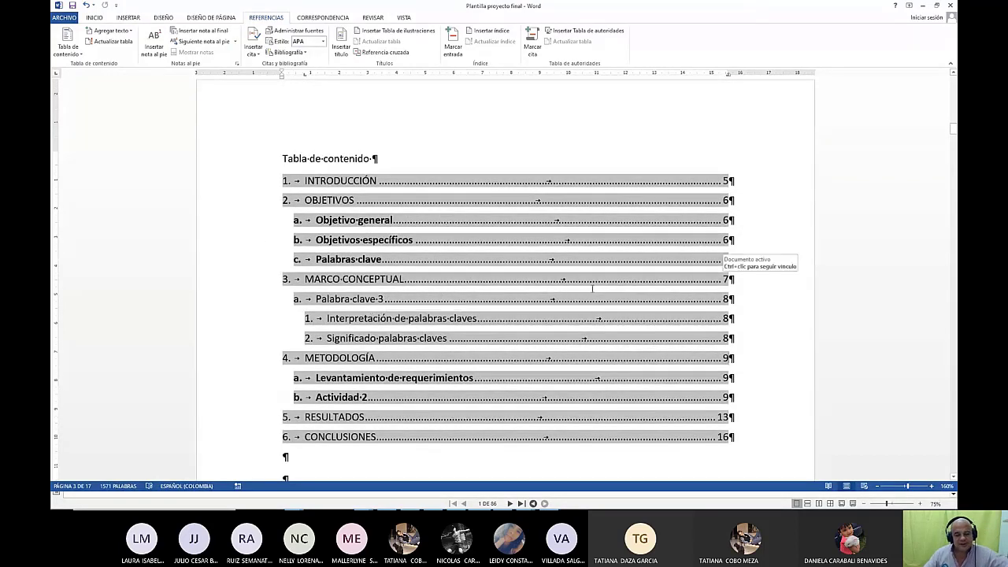
pyautogui.scroll(-1, 589, 288)
pyautogui.scroll(-3, 587, 290)
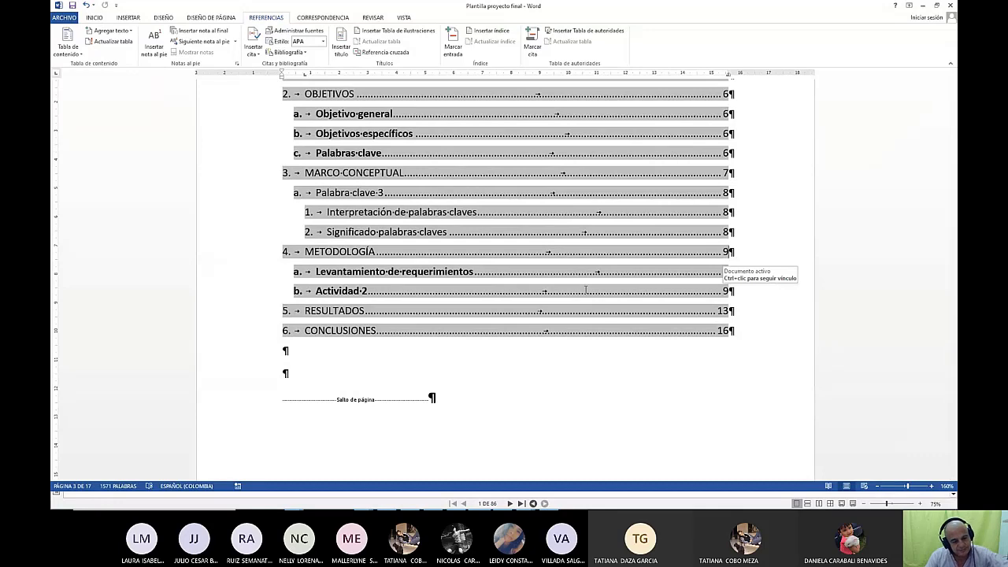
pyautogui.scroll(3, 586, 290)
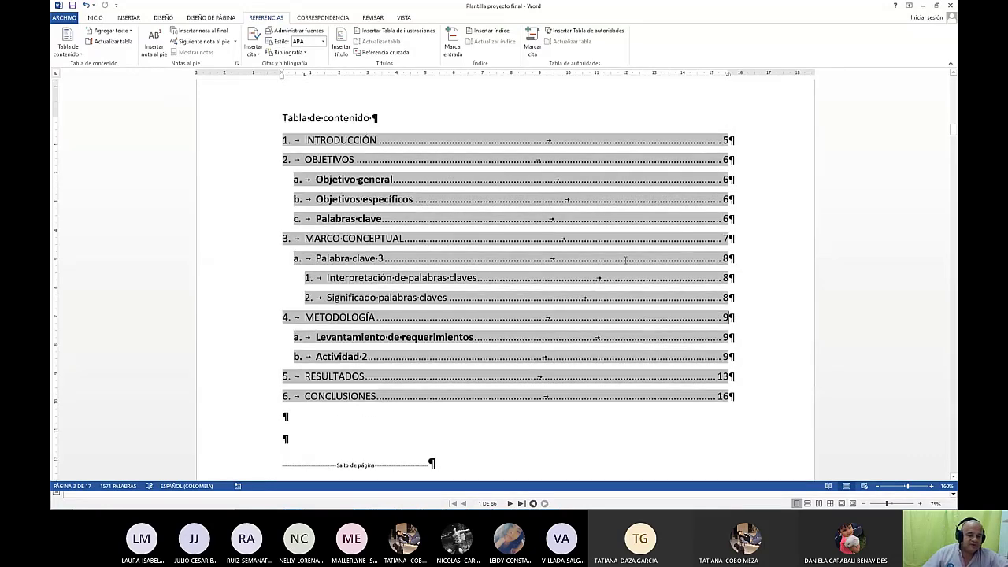
# Change the whole table of contents to Arial Unicode MS and remove bold from its entries.
pyautogui.moveTo(263, 126); pyautogui.dragTo(263, 402)
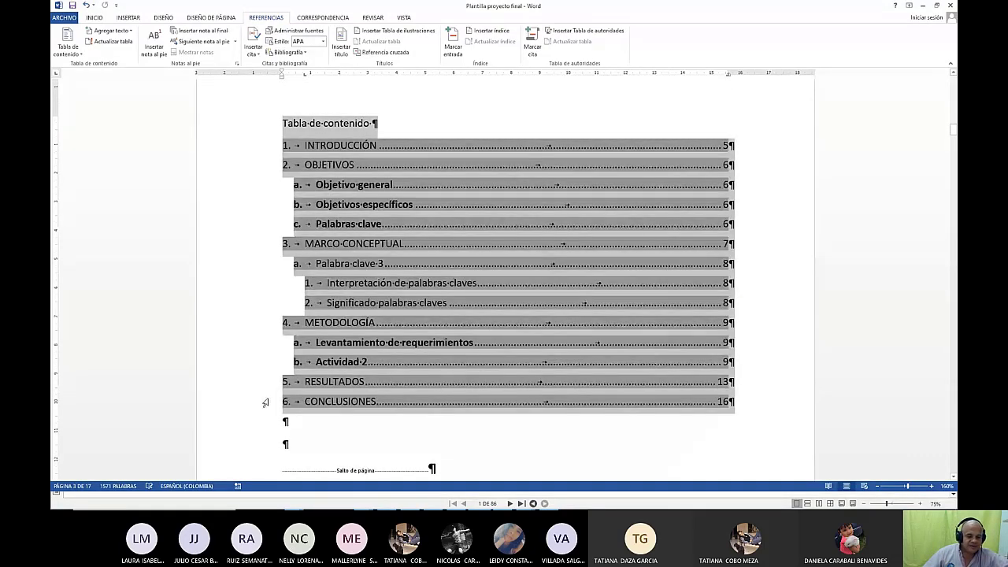
pyautogui.click(94, 18)
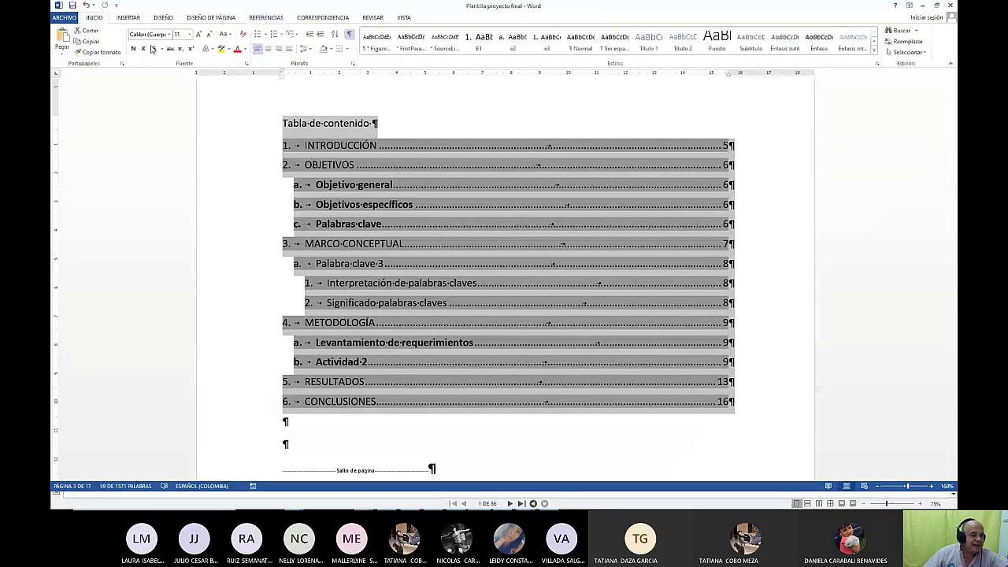
pyautogui.click(168, 34)
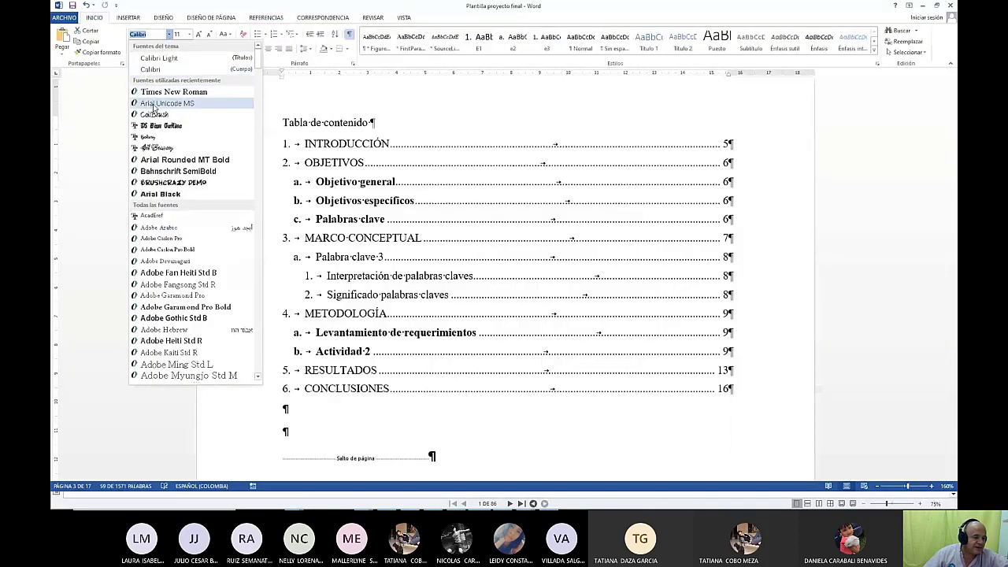
pyautogui.click(161, 103)
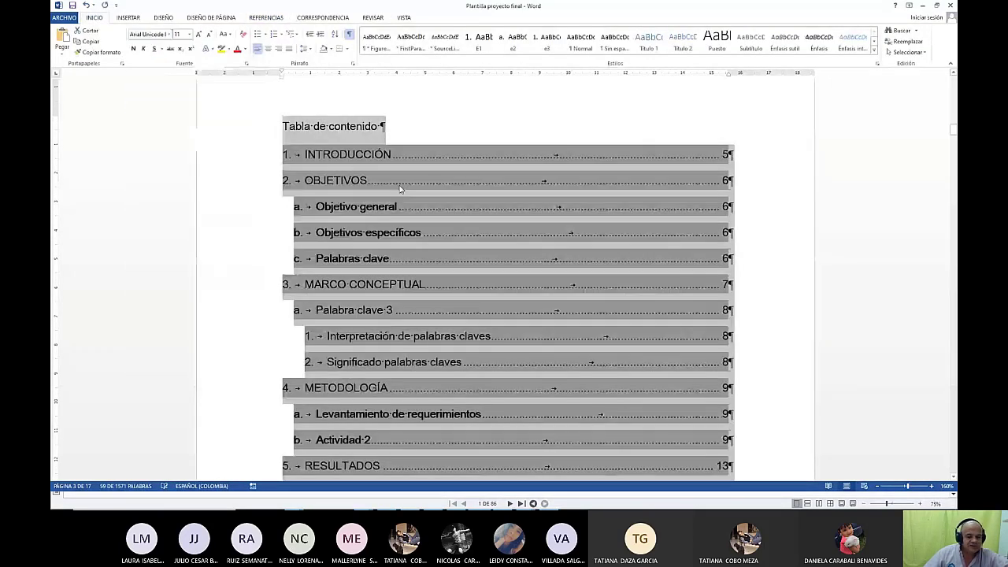
pyautogui.click(133, 49)
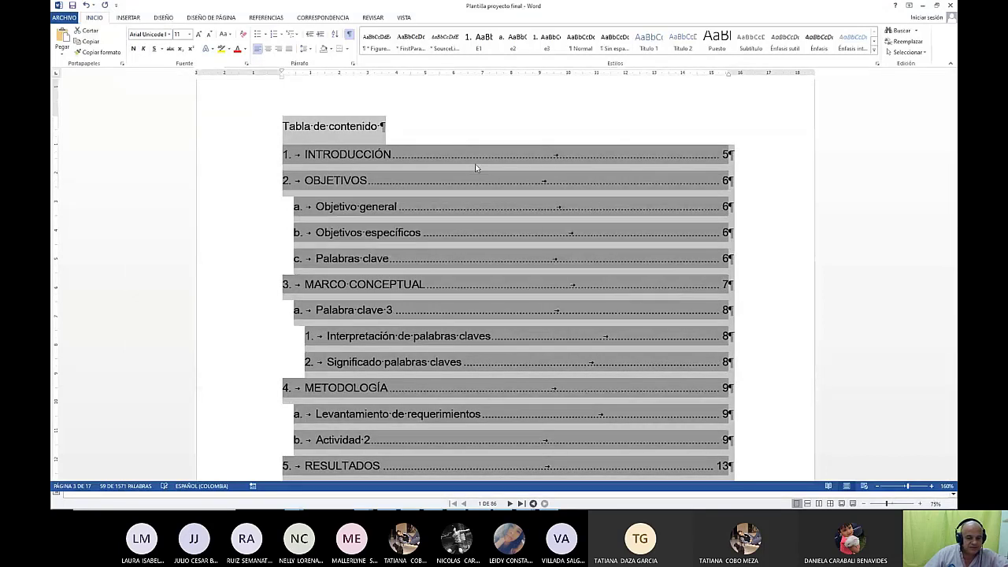
pyautogui.click(805, 242)
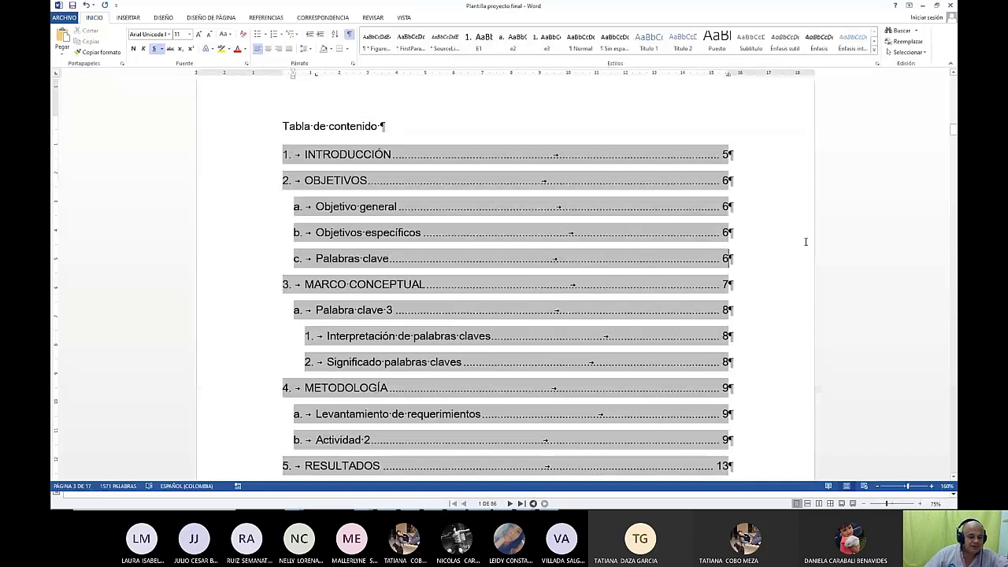
pyautogui.scroll(-3, 612, 151)
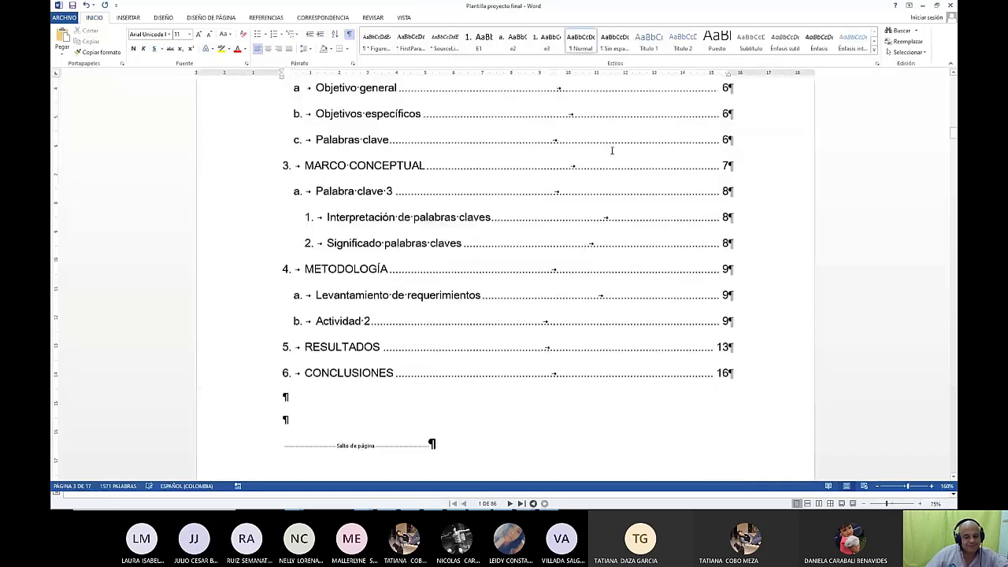
pyautogui.scroll(-1, 611, 151)
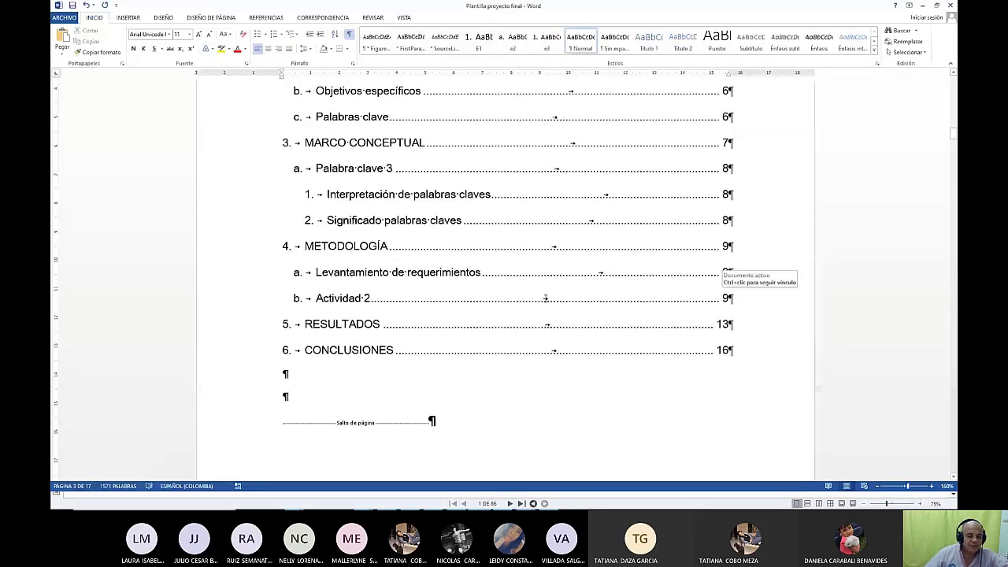
# Copy the INTRODUCCIÓN section with its page break and paste it repeatedly until the document reaches 47 pages.
pyautogui.scroll(-4, 565, 299)
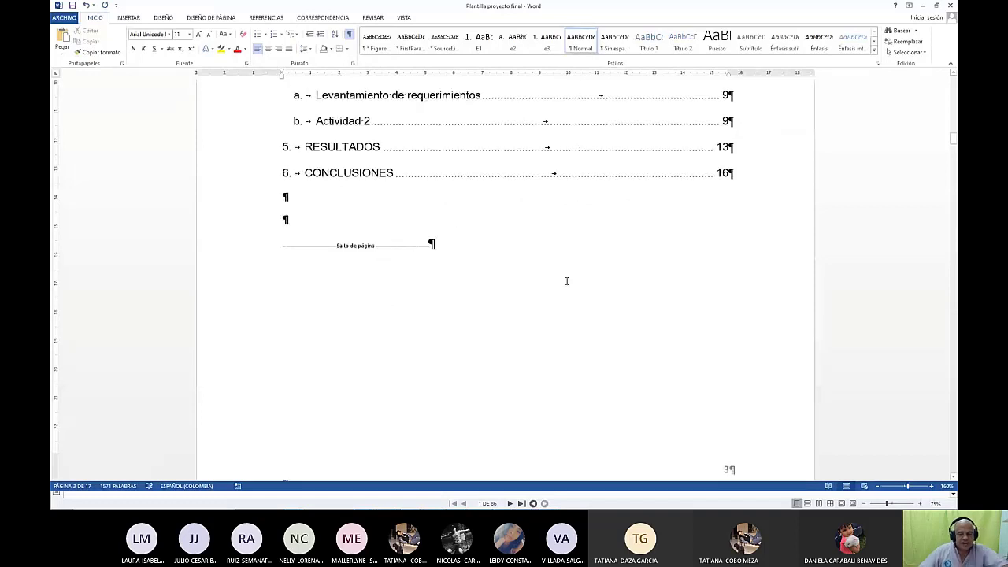
pyautogui.keyDown('ctrl'); pyautogui.scroll(-3, 530, 302); pyautogui.keyUp('ctrl')
pyautogui.keyDown('ctrl'); pyautogui.scroll(-4, 536, 306); pyautogui.keyUp('ctrl')
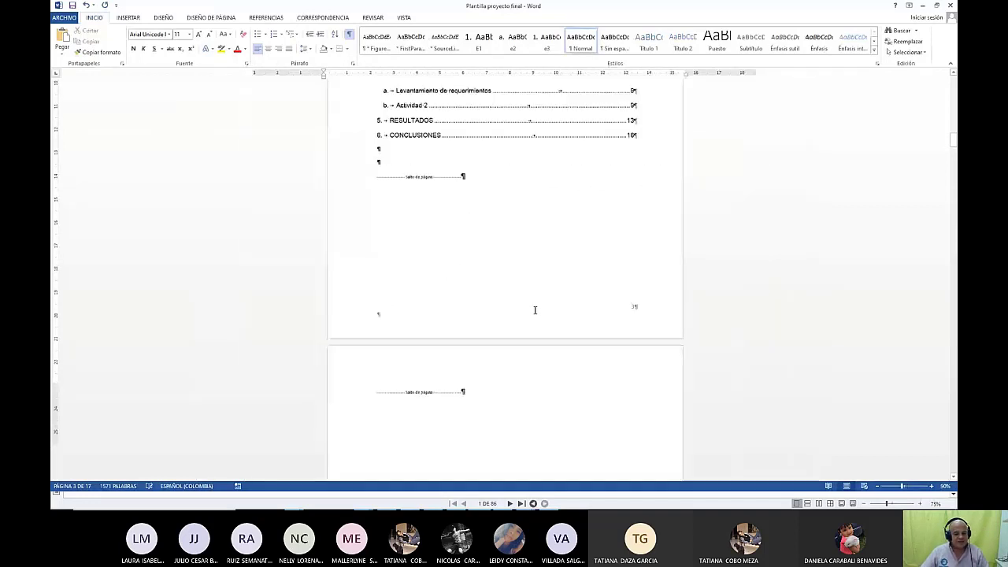
pyautogui.keyDown('ctrl'); pyautogui.scroll(-4, 535, 310); pyautogui.keyUp('ctrl')
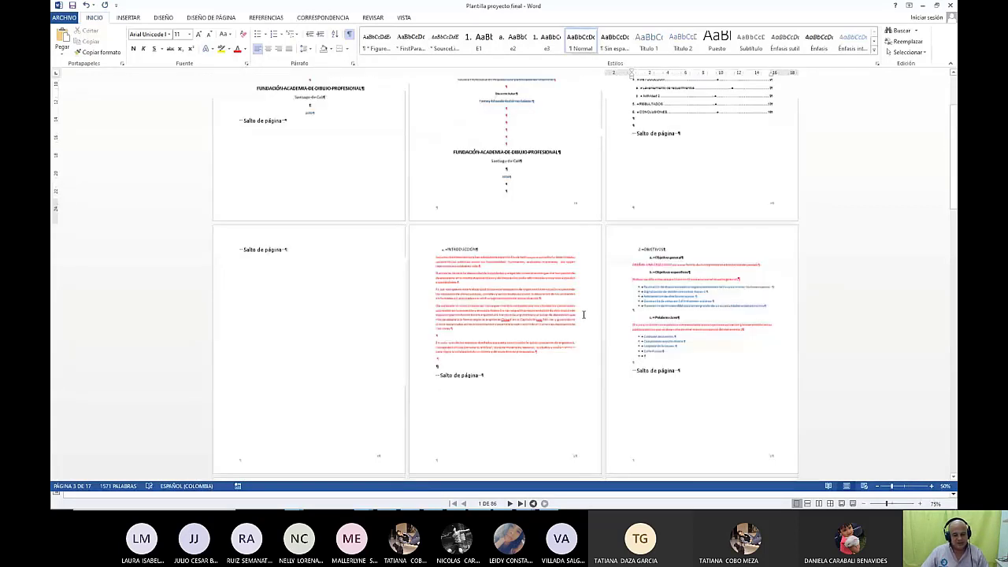
pyautogui.moveTo(438, 247); pyautogui.dragTo(577, 379)
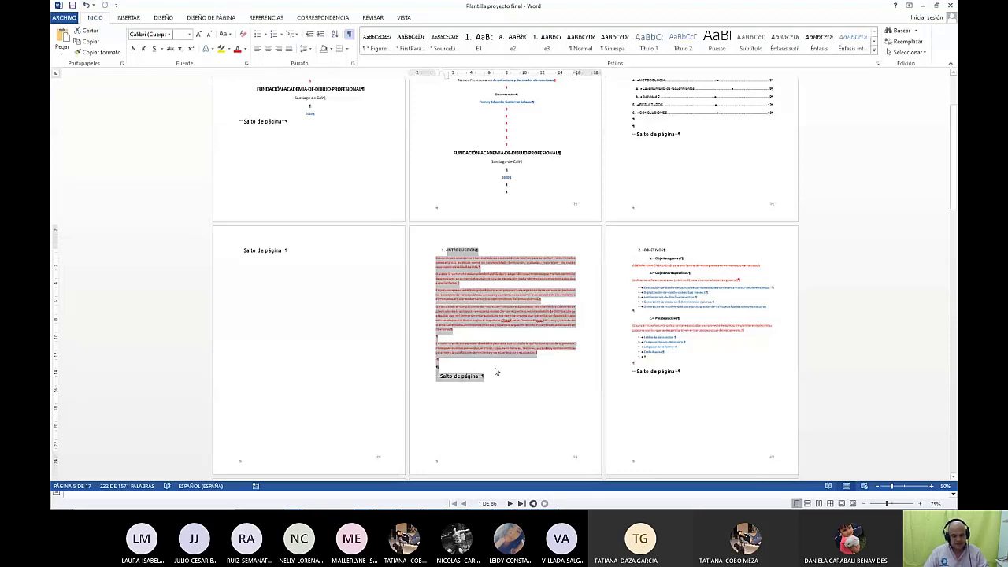
pyautogui.scroll(-1, 495, 371)
pyautogui.click(454, 347)
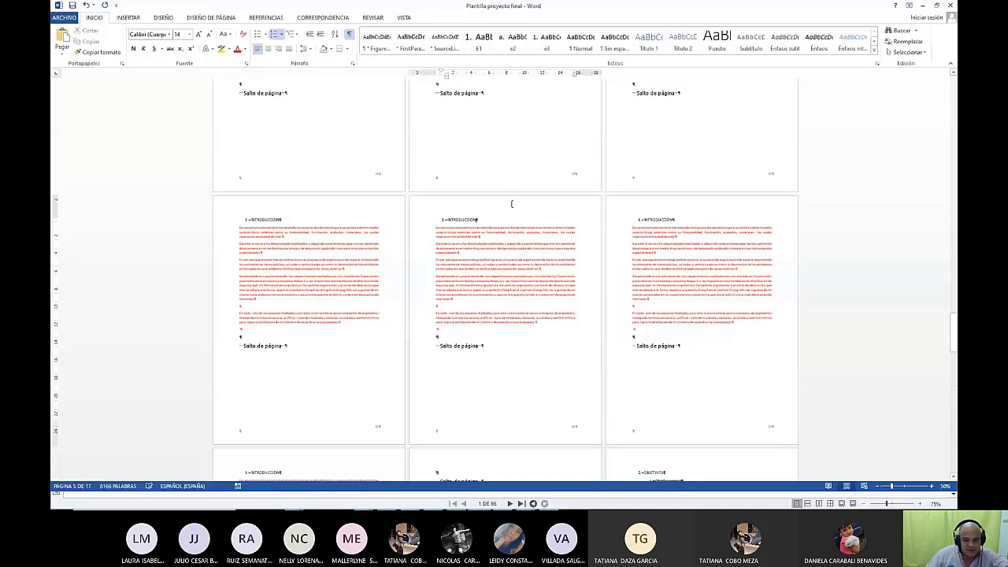
pyautogui.scroll(-2, 617, 303)
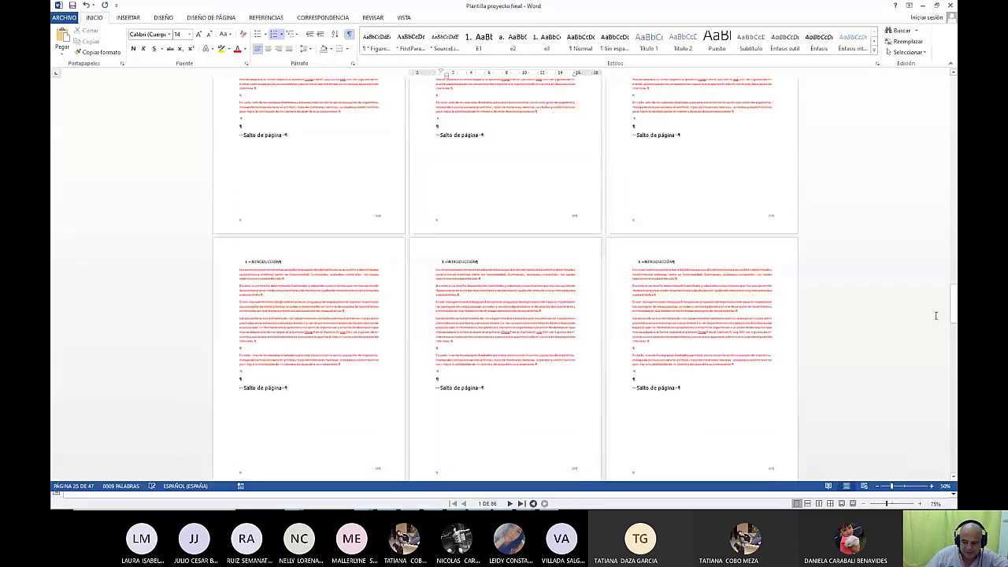
pyautogui.moveTo(952, 310); pyautogui.dragTo(947, 83)
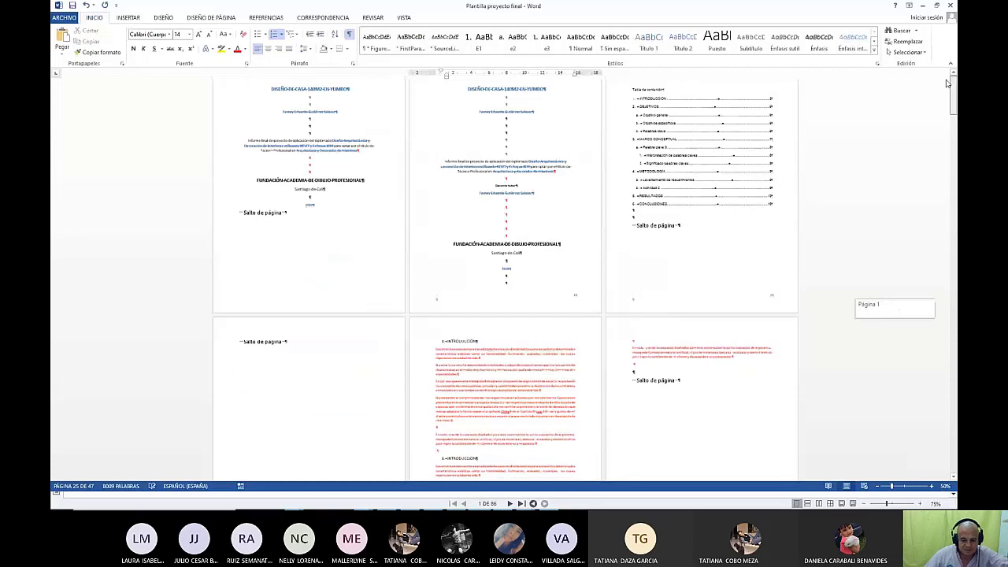
pyautogui.scroll(1, 694, 226)
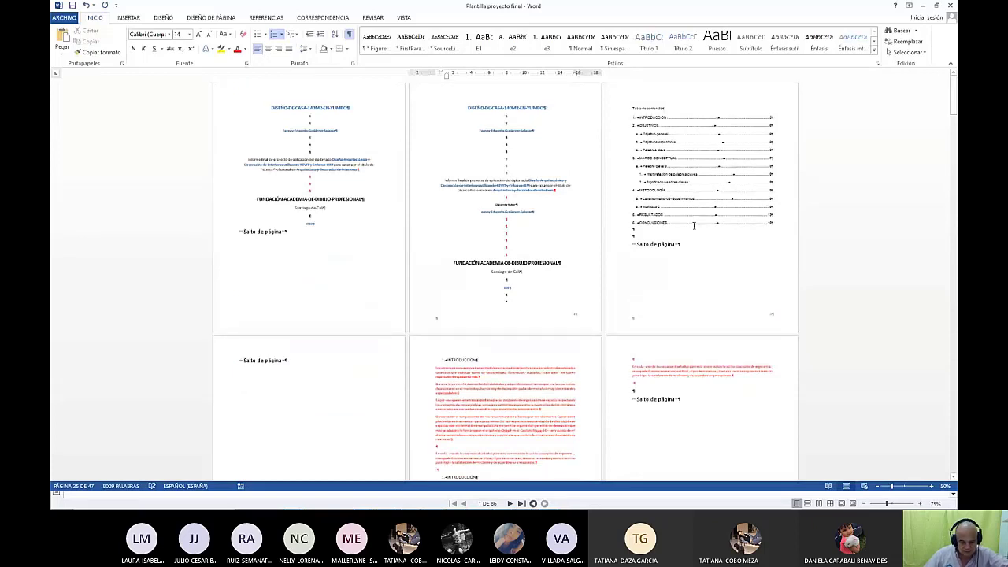
pyautogui.keyDown('ctrl'); pyautogui.scroll(6, 694, 226); pyautogui.keyUp('ctrl')
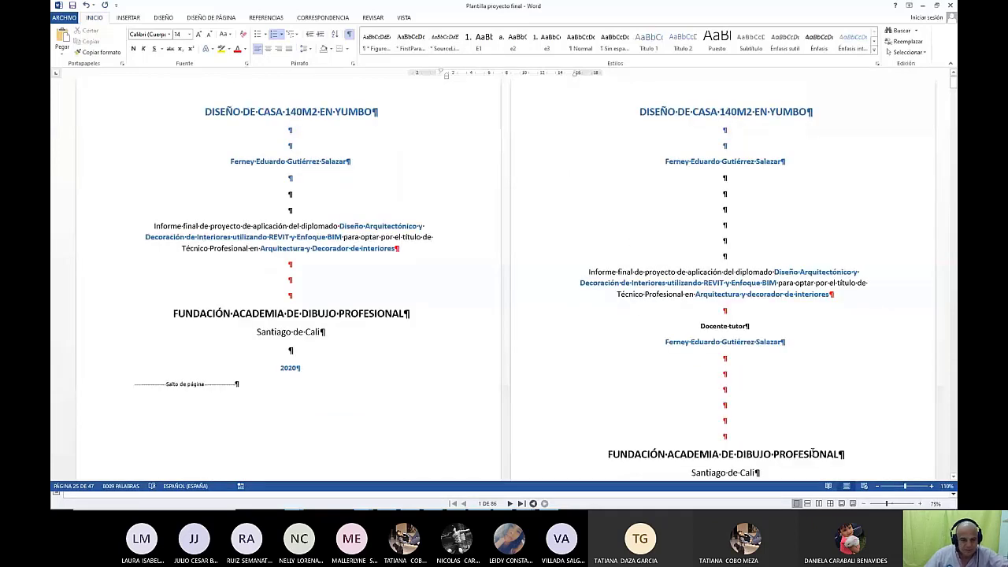
pyautogui.keyDown('ctrl'); pyautogui.scroll(4, 813, 453); pyautogui.keyUp('ctrl')
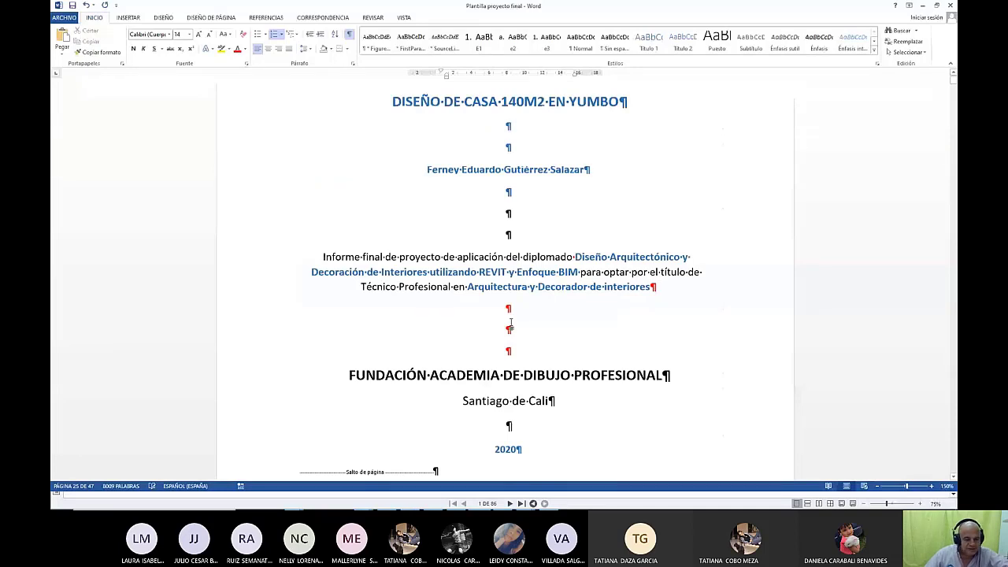
# Update only the table of contents page numbers, so MARCO CONCEPTUAL shows 37 and CONCLUSIONES 46.
pyautogui.scroll(-5, 510, 325)
pyautogui.rightClick(388, 196)
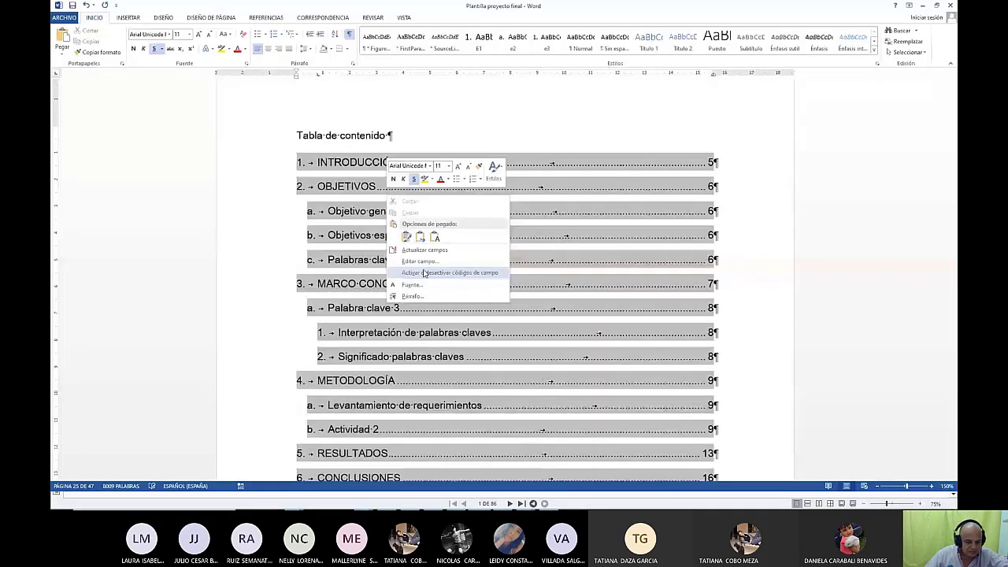
pyautogui.click(425, 250)
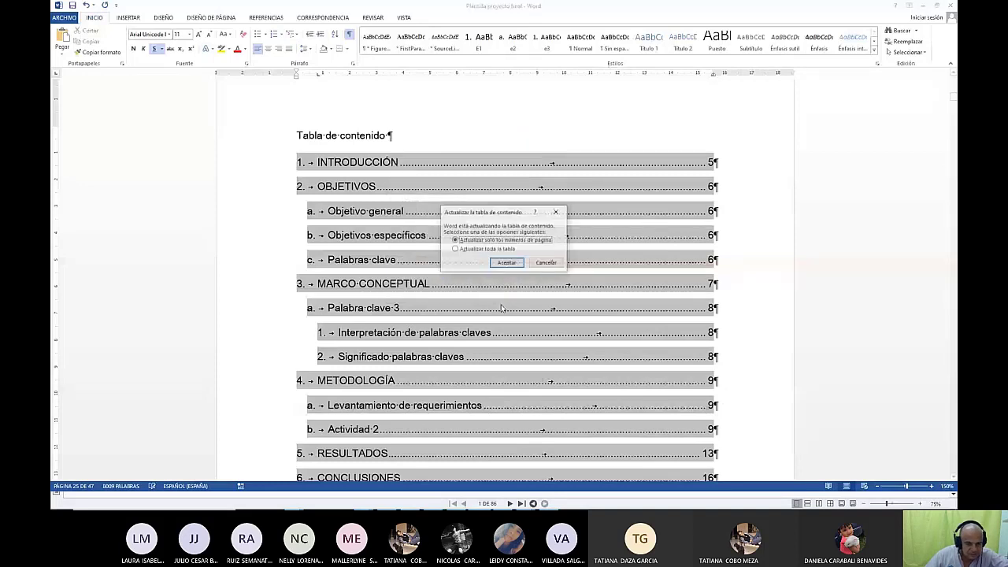
pyautogui.click(507, 262)
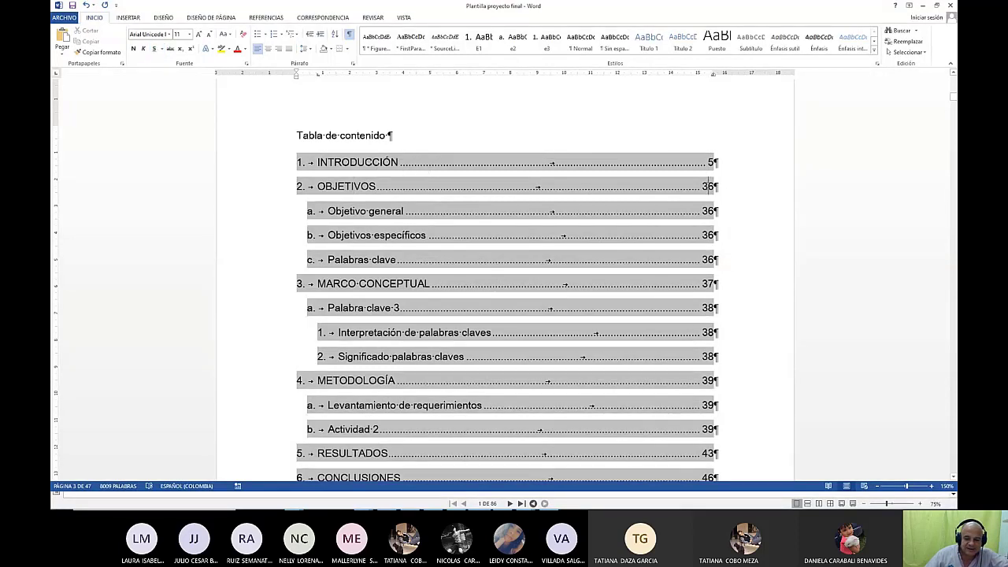
pyautogui.scroll(-4, 708, 163)
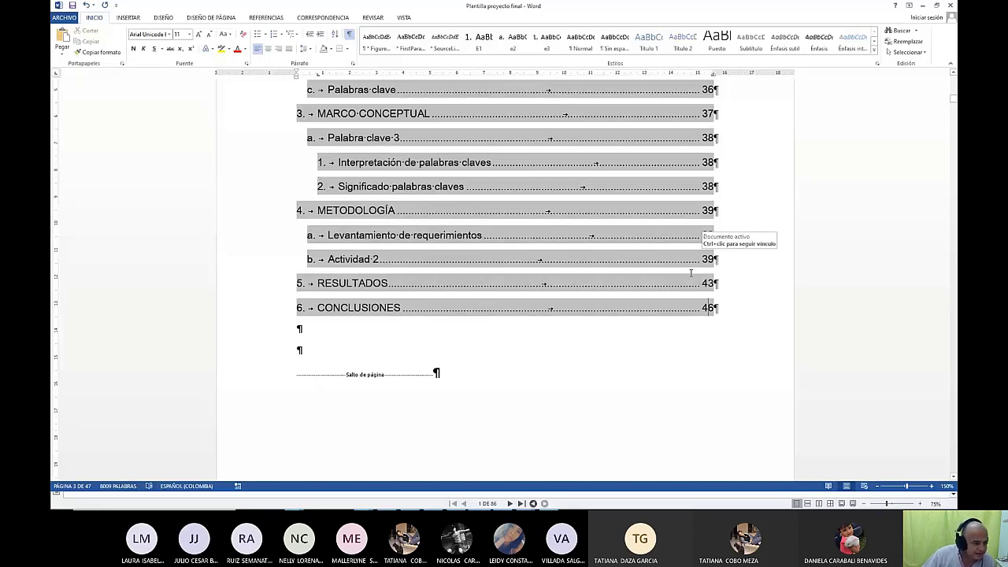
# Switch the table of contents font to Times New Roman and turn off the ¶ formatting marks.
pyautogui.click(189, 34)
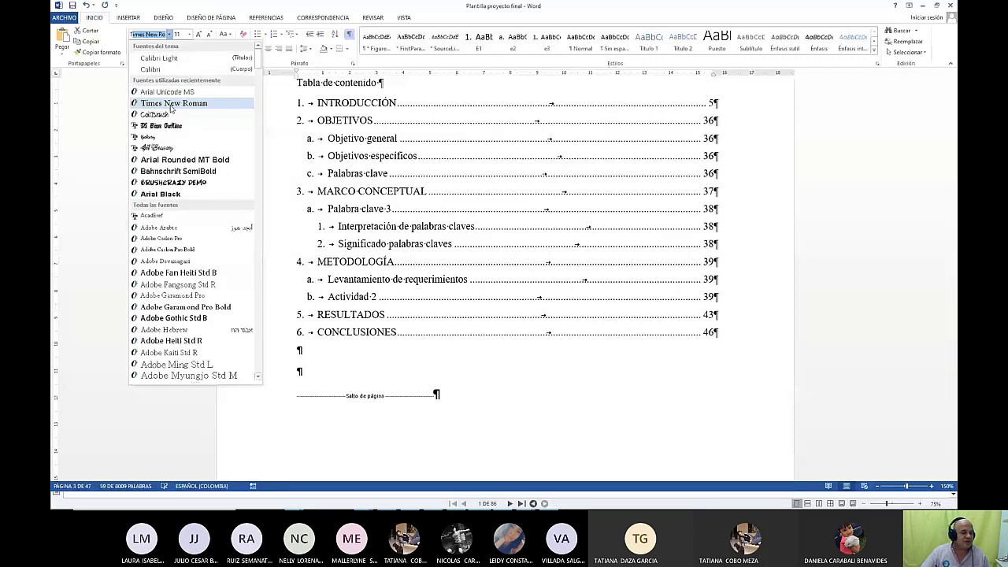
pyautogui.click(171, 106)
pyautogui.scroll(1, 411, 395)
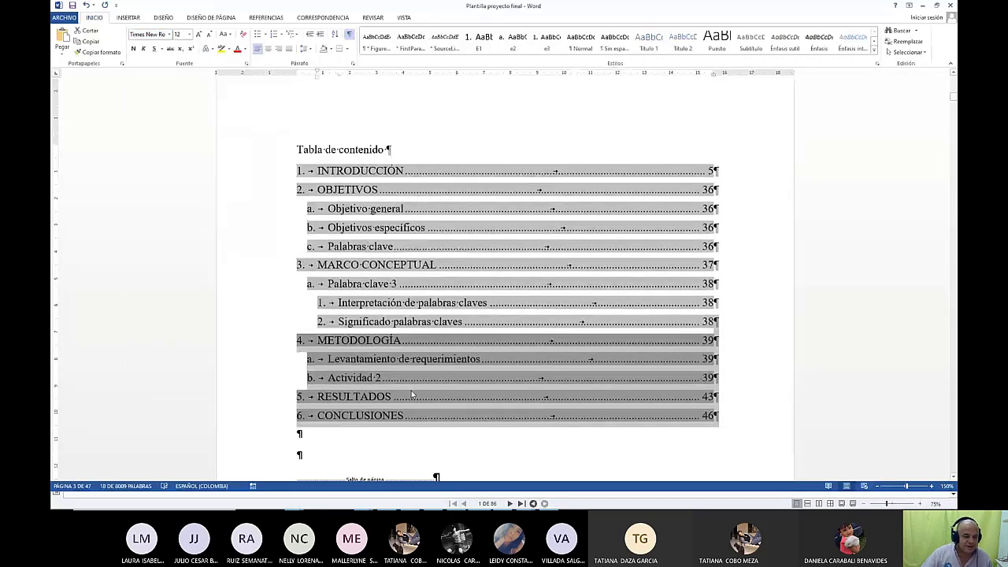
pyautogui.moveTo(411, 394); pyautogui.dragTo(630, 434)
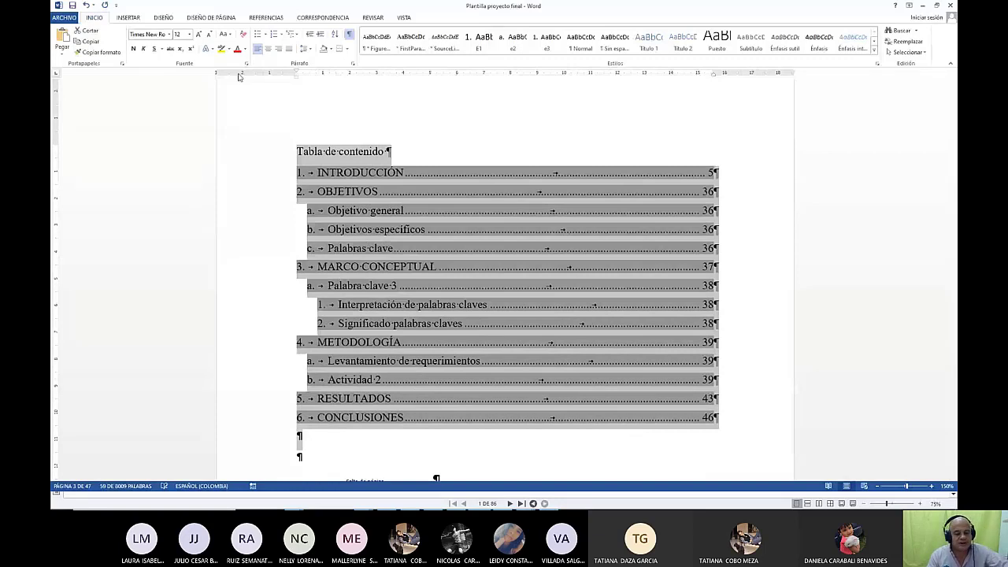
pyautogui.click(666, 241)
pyautogui.scroll(-1, 666, 241)
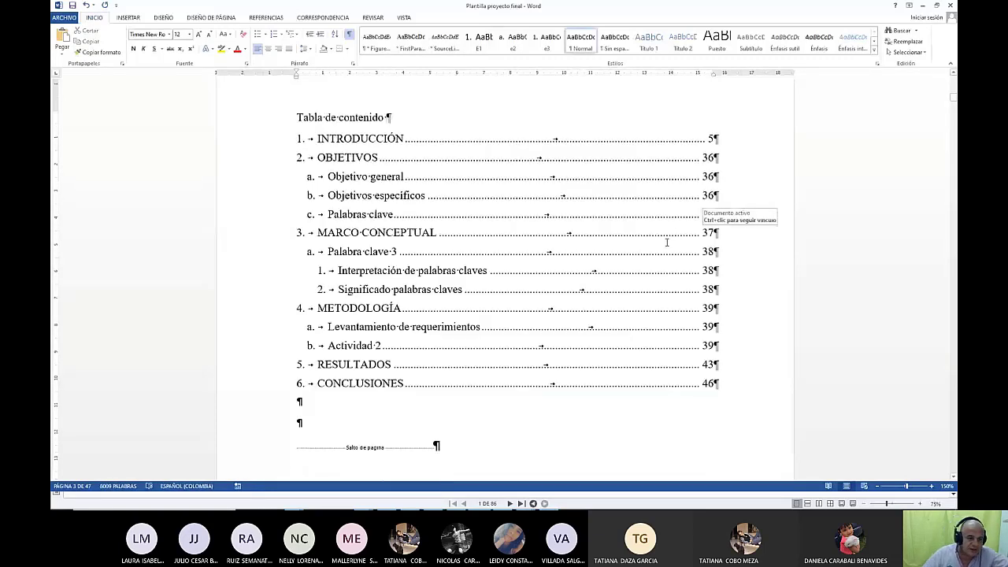
pyautogui.hotkey('ctrl', 'shift', '8')
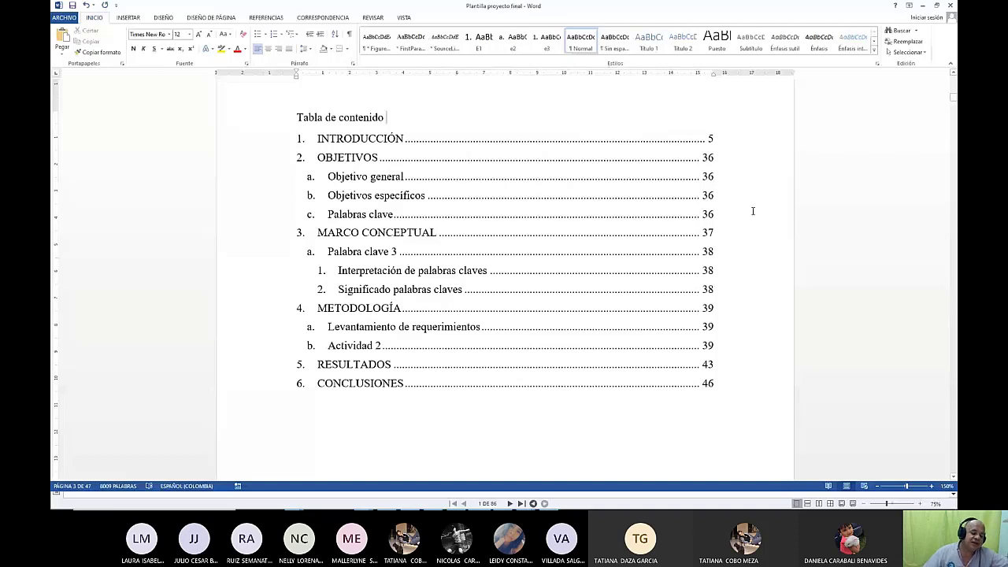
pyautogui.scroll(-10, 474, 227)
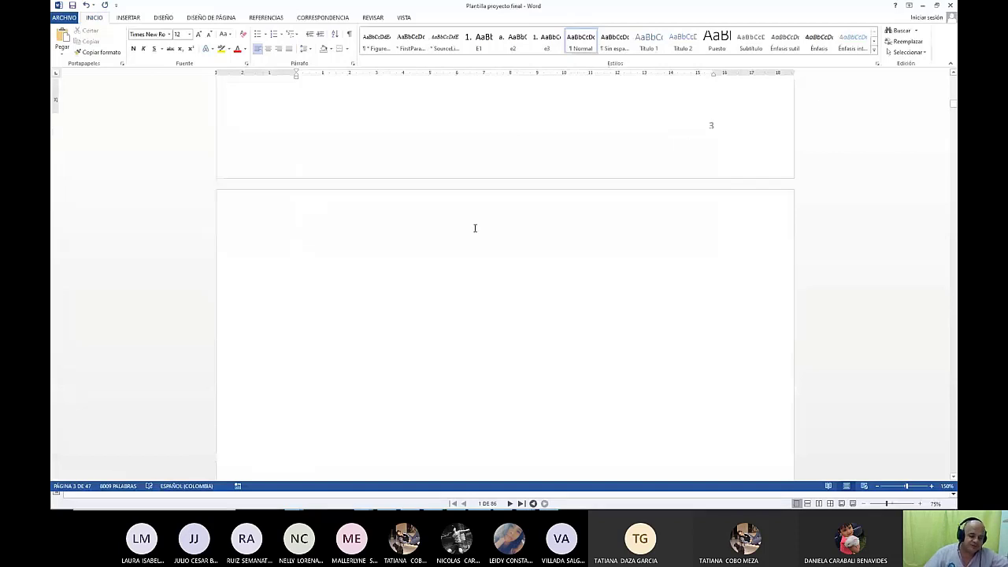
# Scroll through the template's pages and zoom out from 150% to 10% to see all 47 as thumbnails.
pyautogui.scroll(-5, 472, 231)
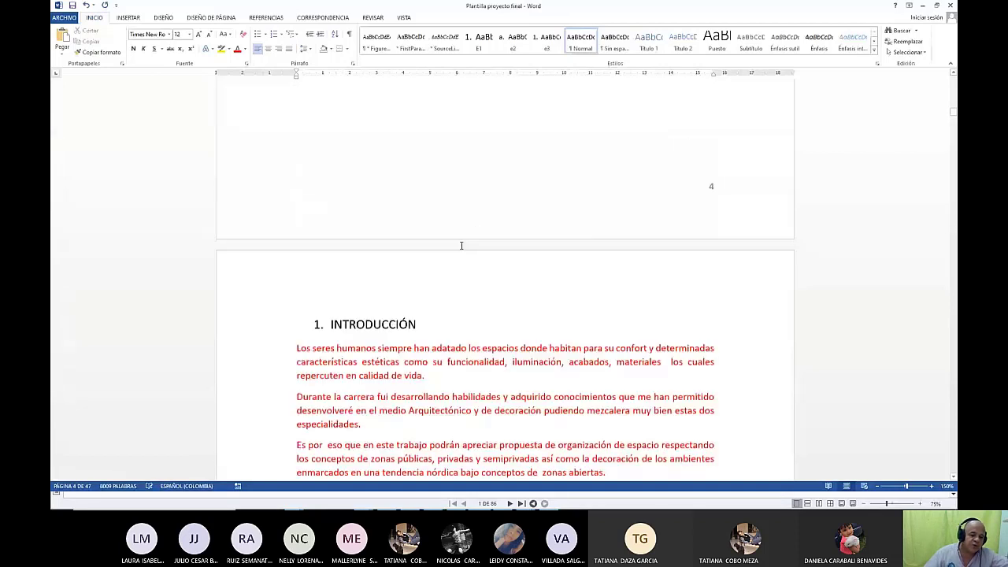
pyautogui.scroll(-15, 461, 246)
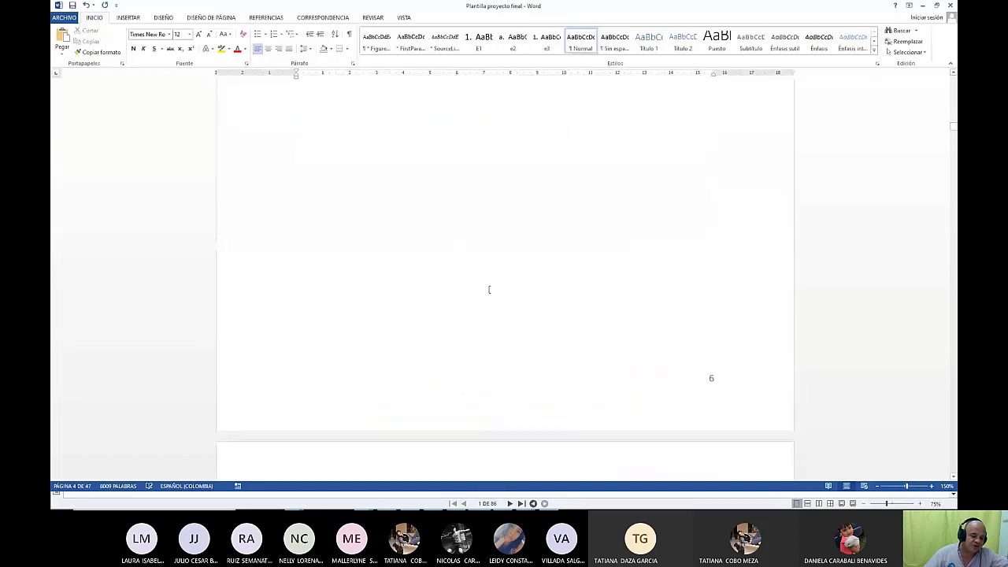
pyautogui.scroll(-15, 489, 289)
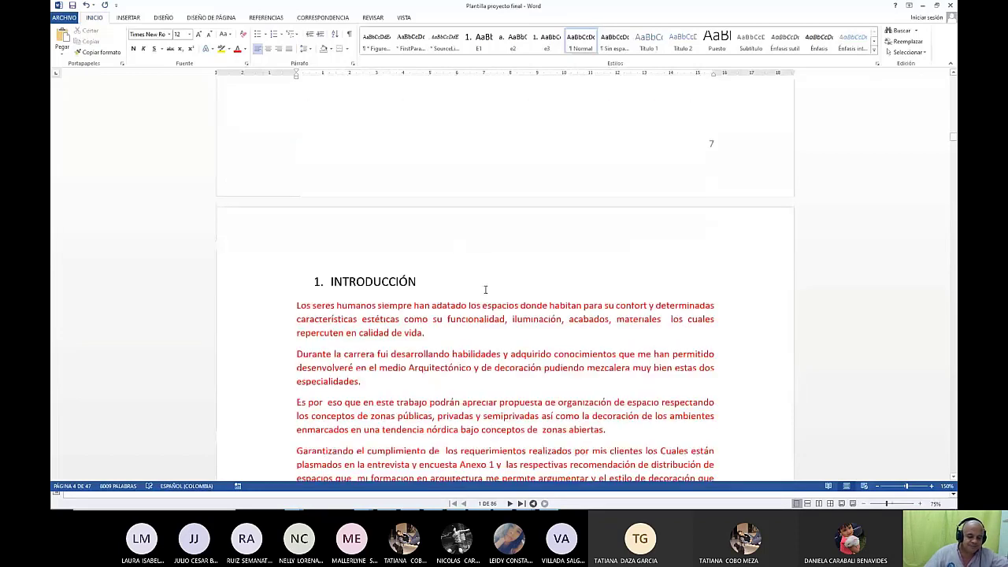
pyautogui.scroll(-10, 485, 289)
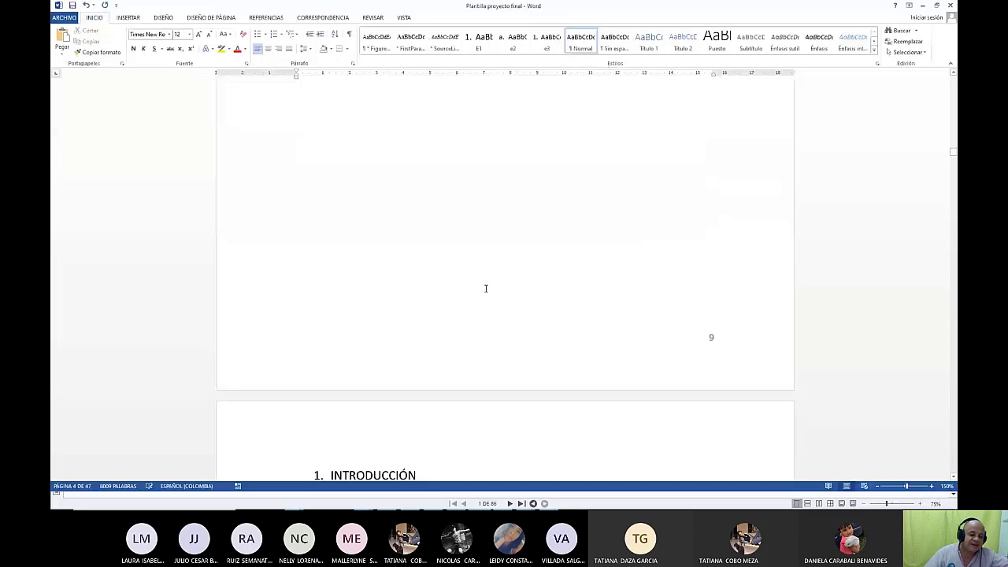
pyautogui.scroll(-5, 486, 288)
pyautogui.scroll(-8, 486, 288)
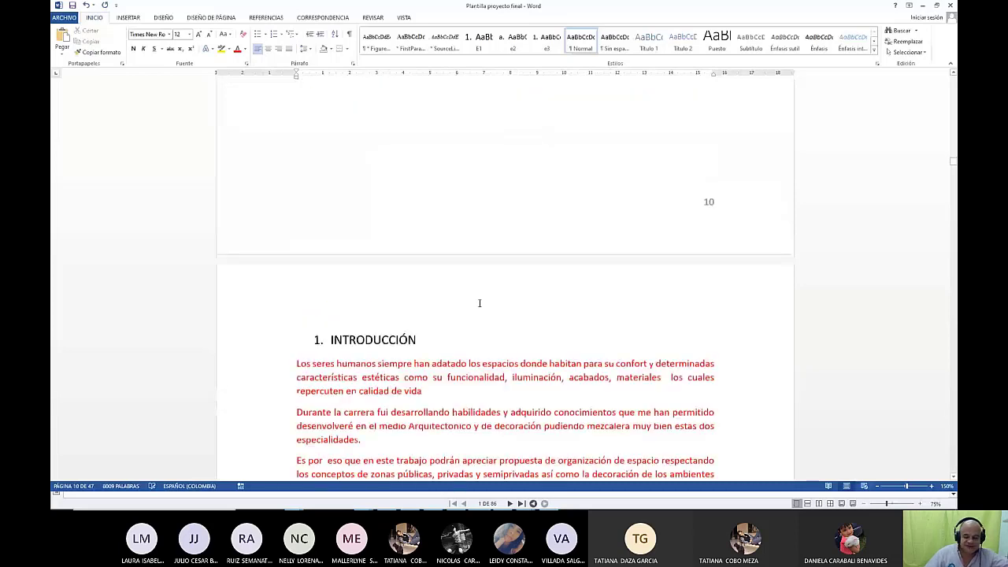
pyautogui.scroll(-8, 480, 306)
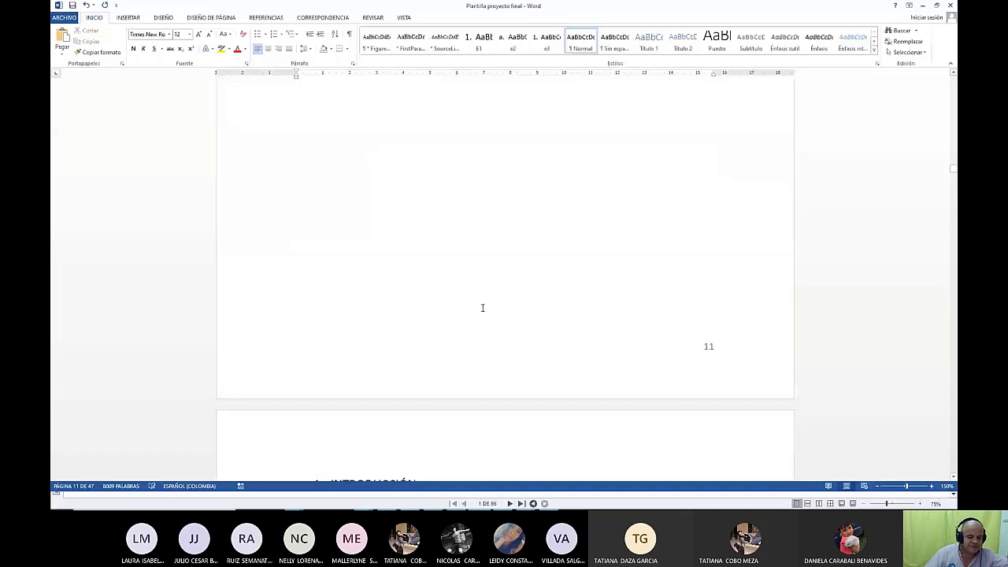
pyautogui.scroll(-8, 483, 307)
pyautogui.scroll(-8, 458, 307)
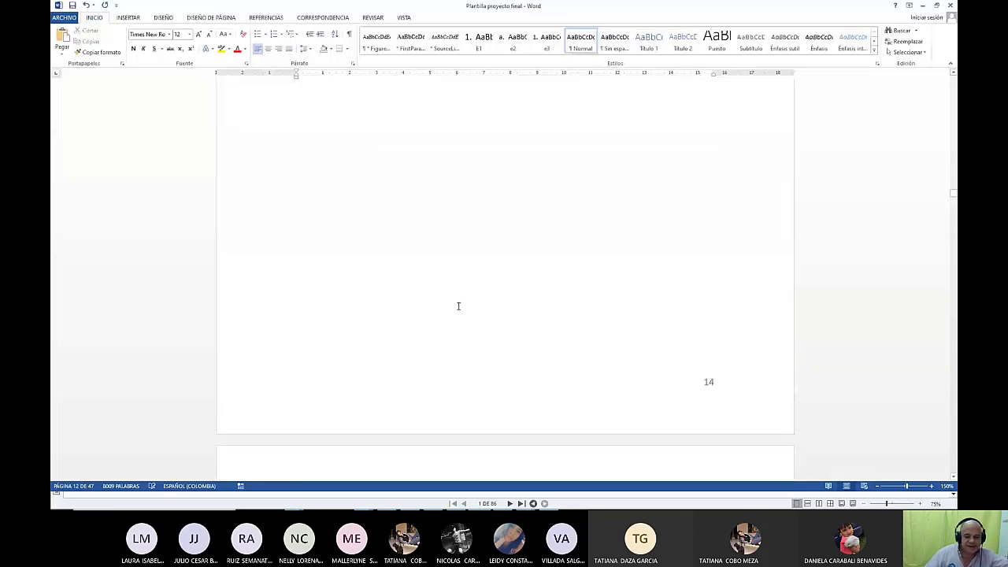
pyautogui.scroll(-8, 455, 307)
pyautogui.keyDown('ctrl'); pyautogui.scroll(-5, 451, 308); pyautogui.keyUp('ctrl')
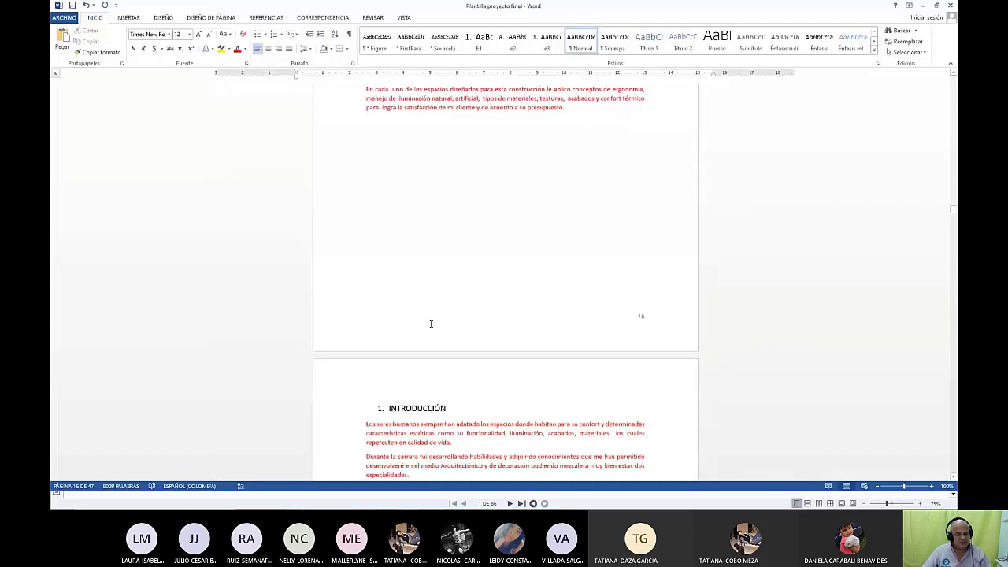
pyautogui.keyDown('ctrl'); pyautogui.scroll(-9, 431, 323); pyautogui.keyUp('ctrl')
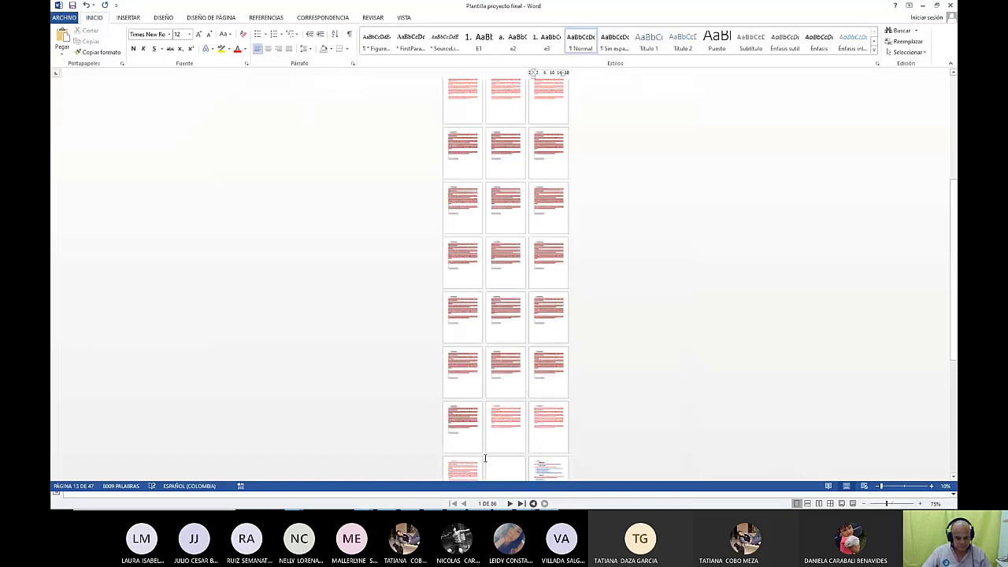
# Select the block of repeated INTRODUCCIÓN pages and delete it.
pyautogui.scroll(-1, 484, 406)
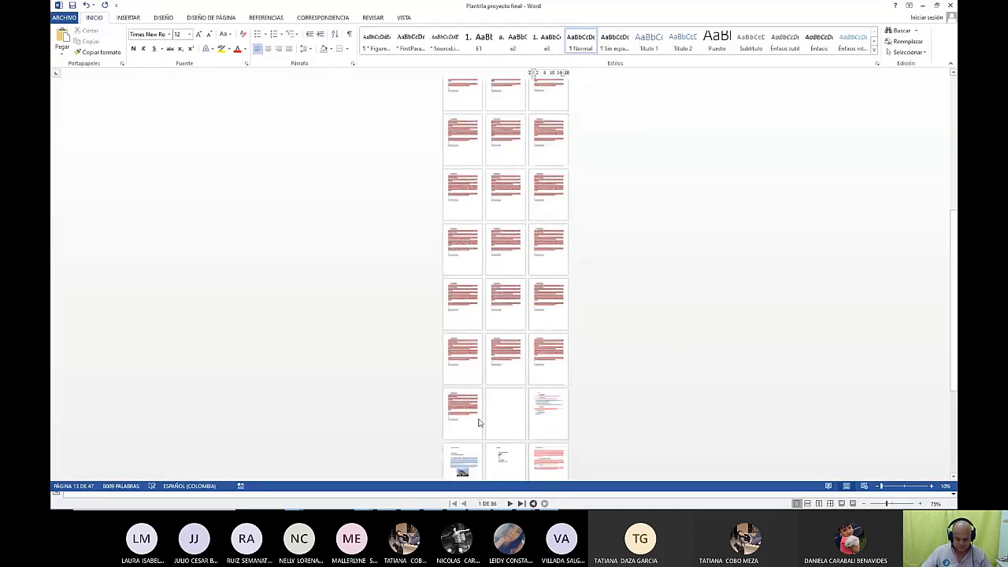
pyautogui.keyDown('shift'); pyautogui.click(478, 417); pyautogui.keyUp('shift')
pyautogui.scroll(-5, 479, 418)
pyautogui.press('Delete')
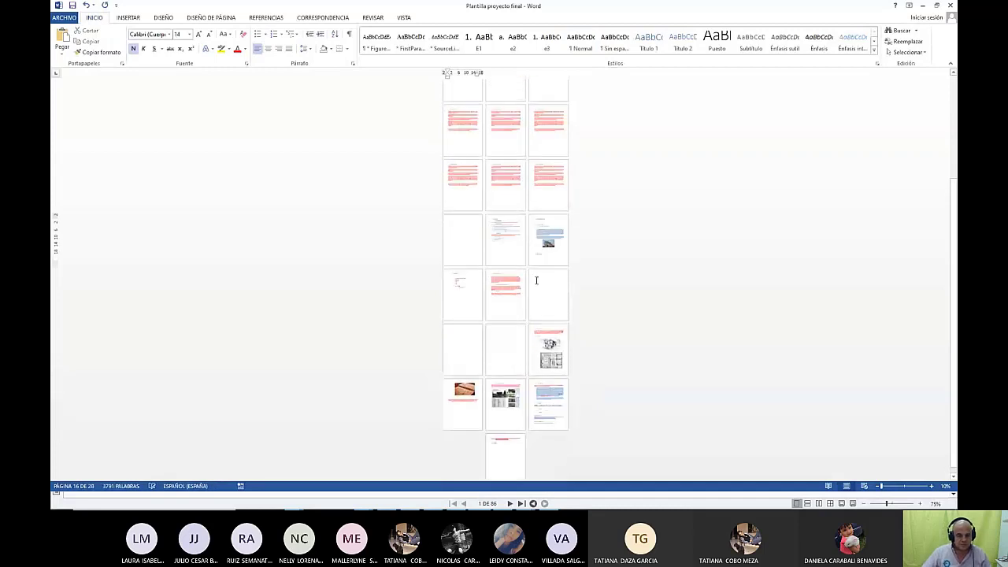
# Delete the remaining duplicated run, leaving 20 pages, and zoom back in to 90%.
pyautogui.scroll(2, 519, 205)
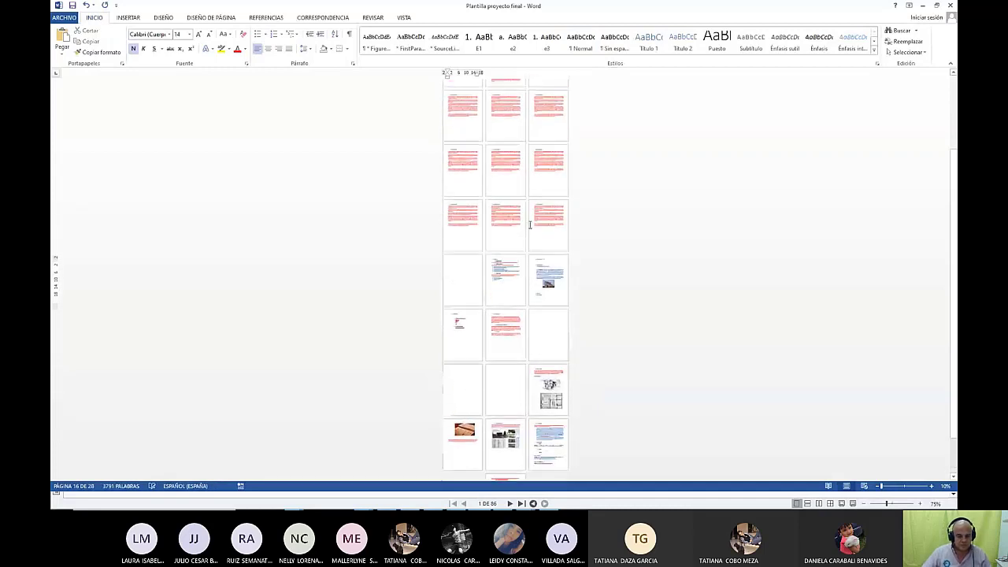
pyautogui.scroll(1, 529, 225)
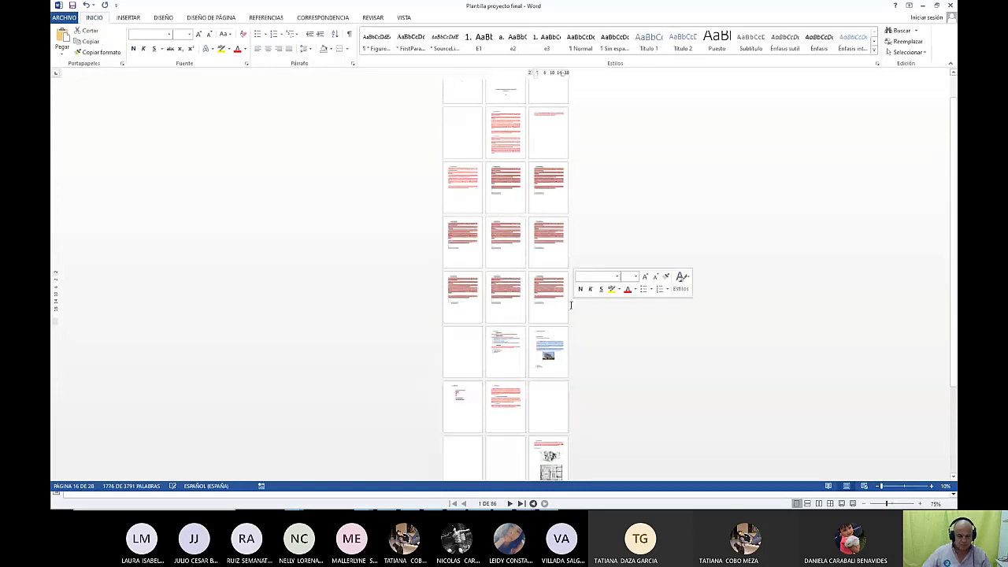
pyautogui.press('Delete')
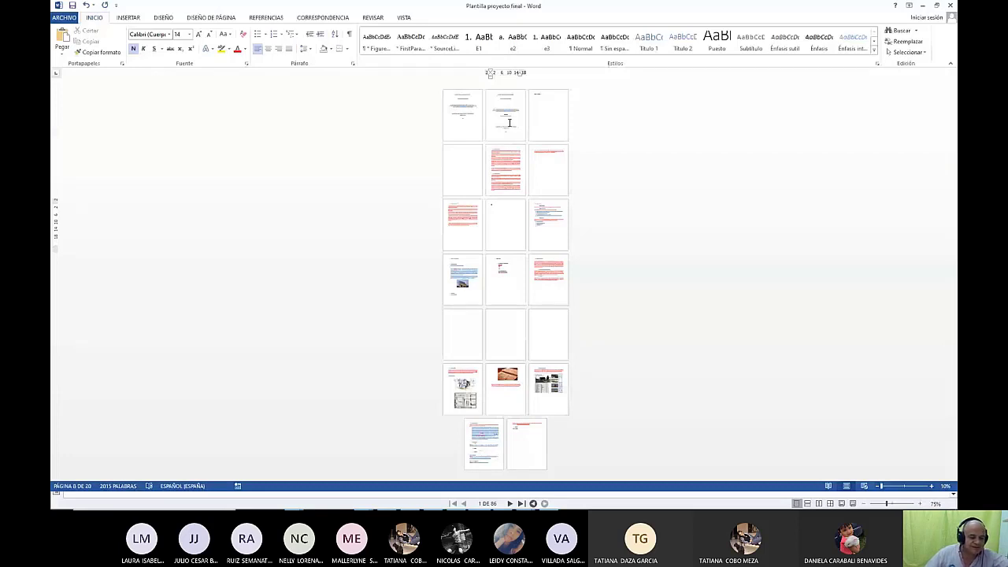
pyautogui.keyDown('ctrl'); pyautogui.scroll(6, 213, 309); pyautogui.keyUp('ctrl')
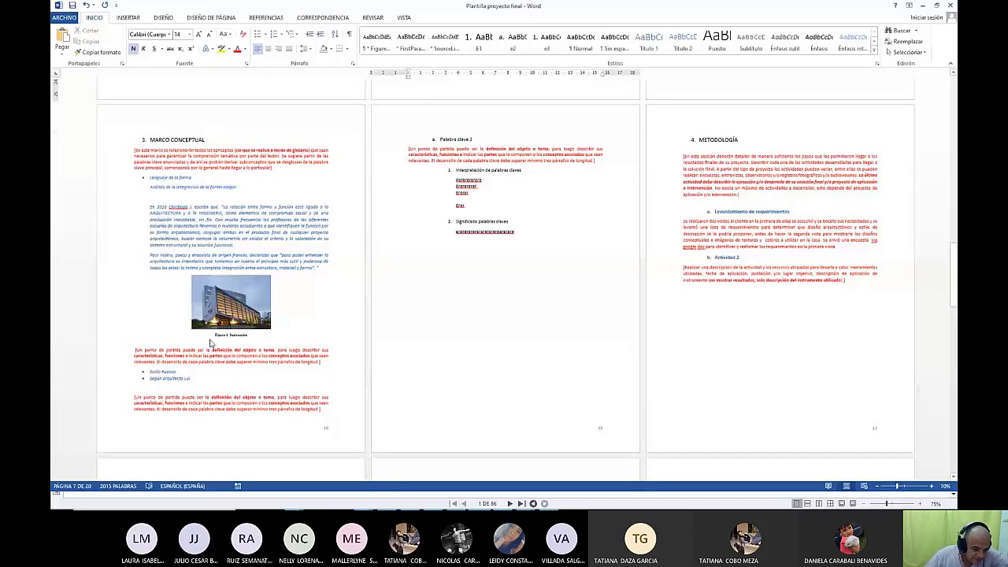
pyautogui.scroll(1, 209, 354)
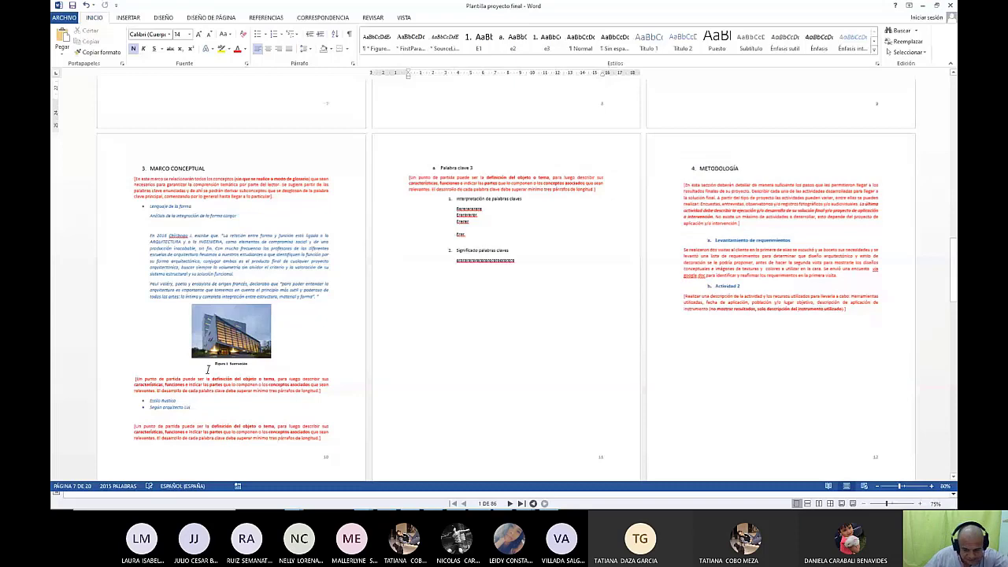
pyautogui.keyDown('ctrl'); pyautogui.scroll(3, 807, 449); pyautogui.keyUp('ctrl')
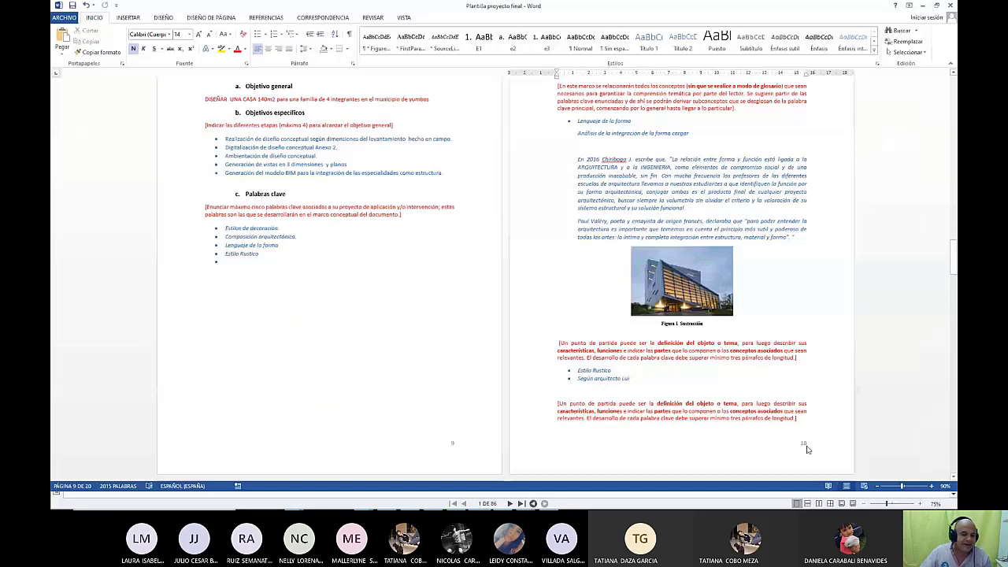
pyautogui.scroll(10, 658, 339)
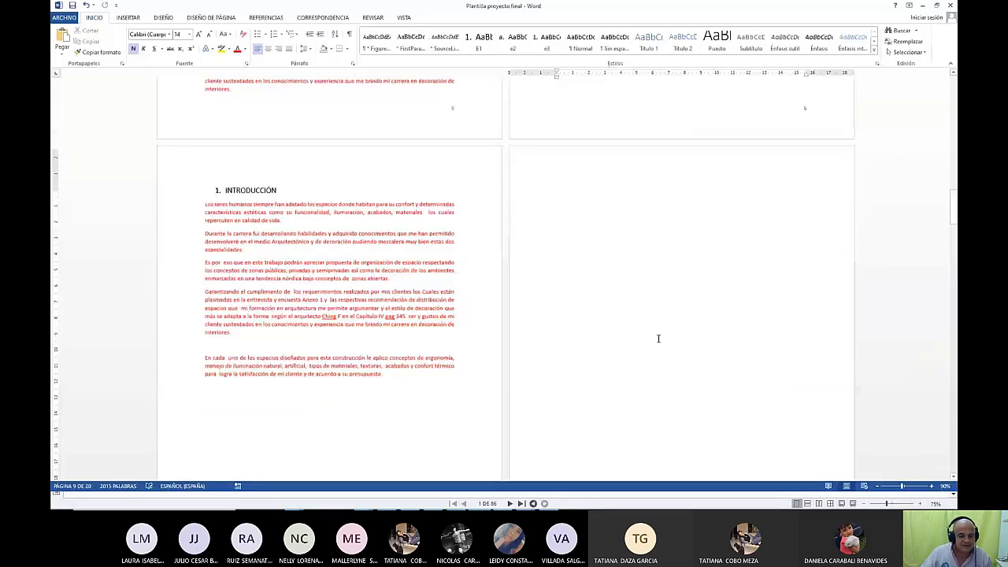
# Add an Imágenes page after the table of contents listing 'Figura1 sustracción' with page 10.
pyautogui.hotkey('shift', 'F5')
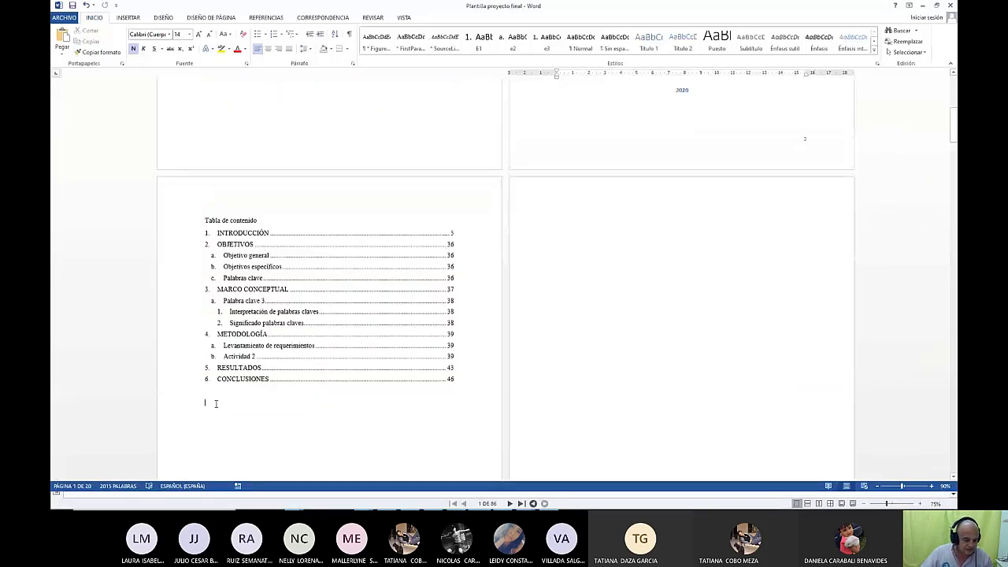
pyautogui.press('Down')
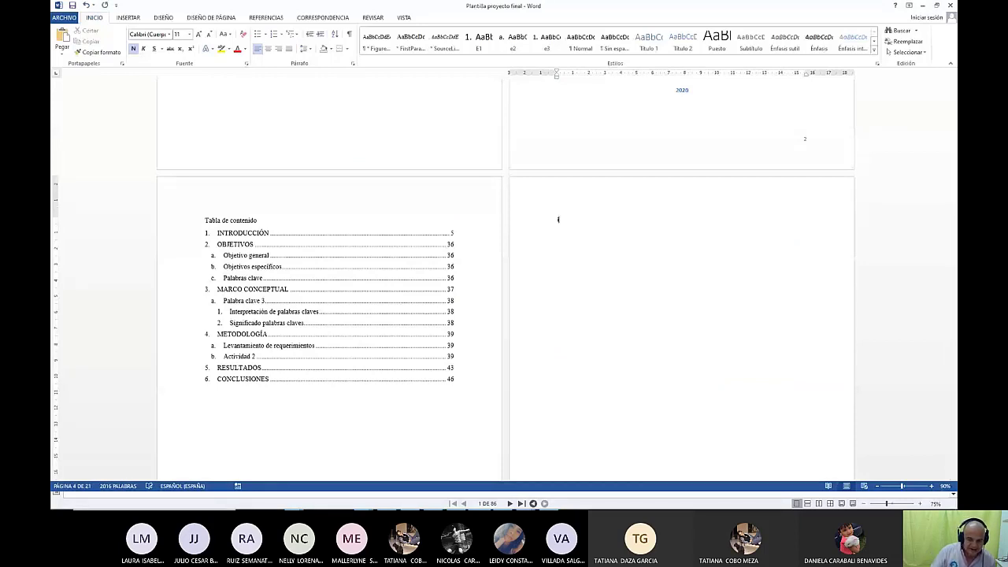
pyautogui.write('Imágenes ')
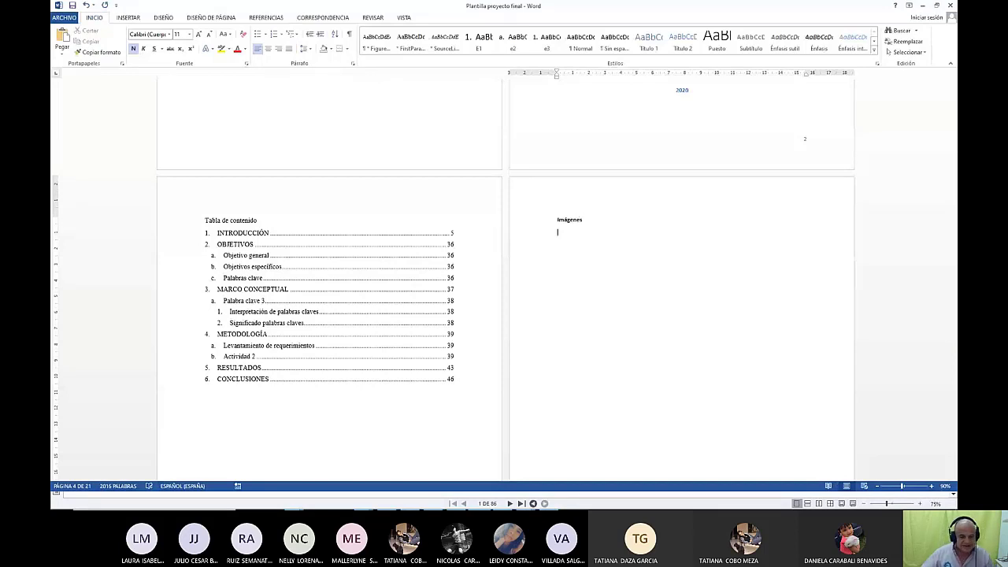
pyautogui.write('Figura1')
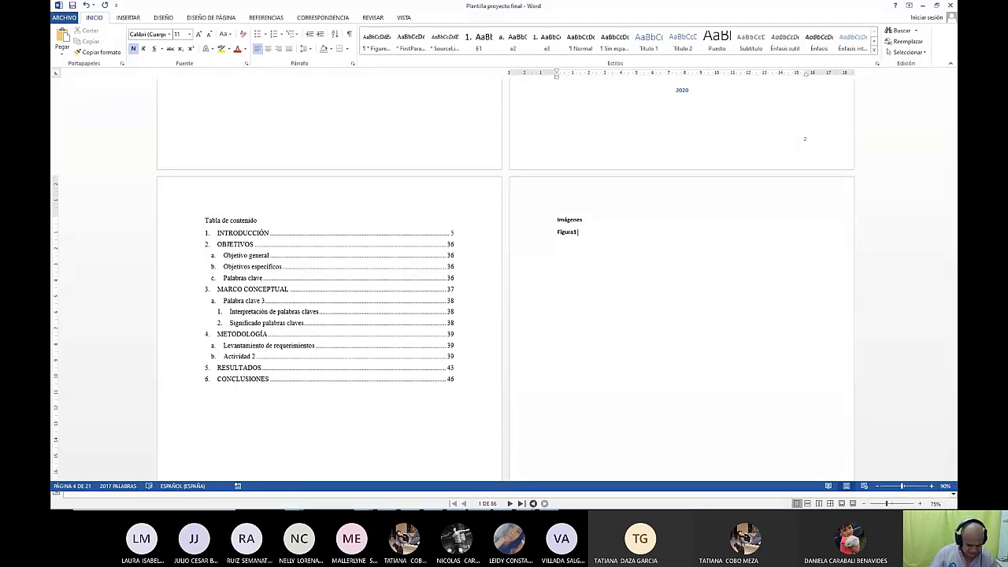
pyautogui.write('sstracion')
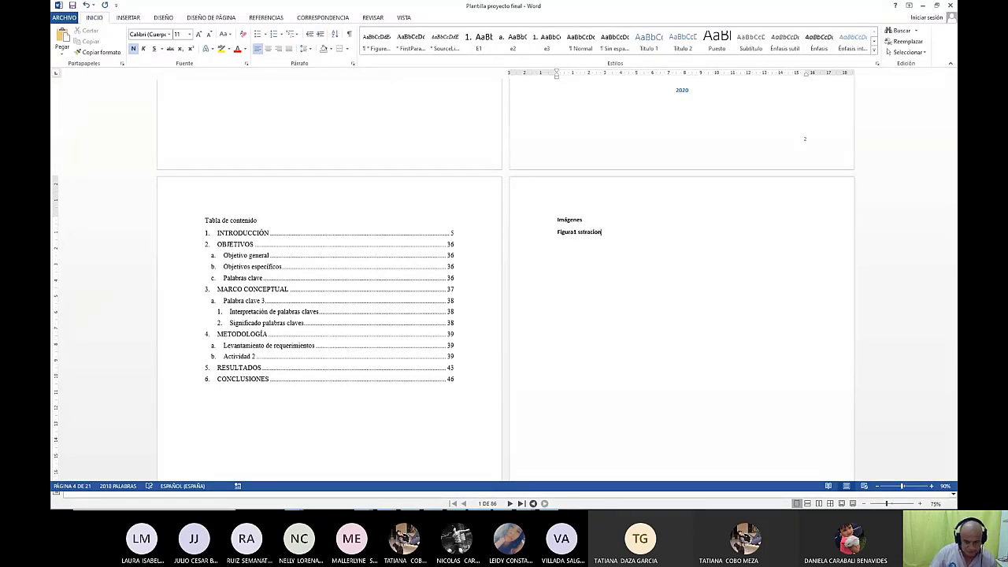
pyautogui.press('Return')
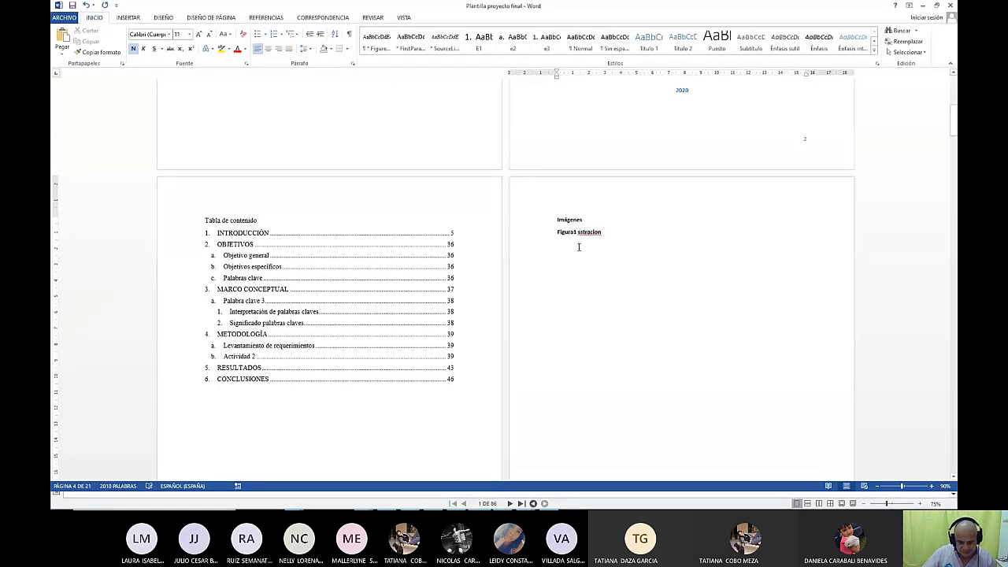
pyautogui.rightClick(595, 232)
pyautogui.click(622, 241)
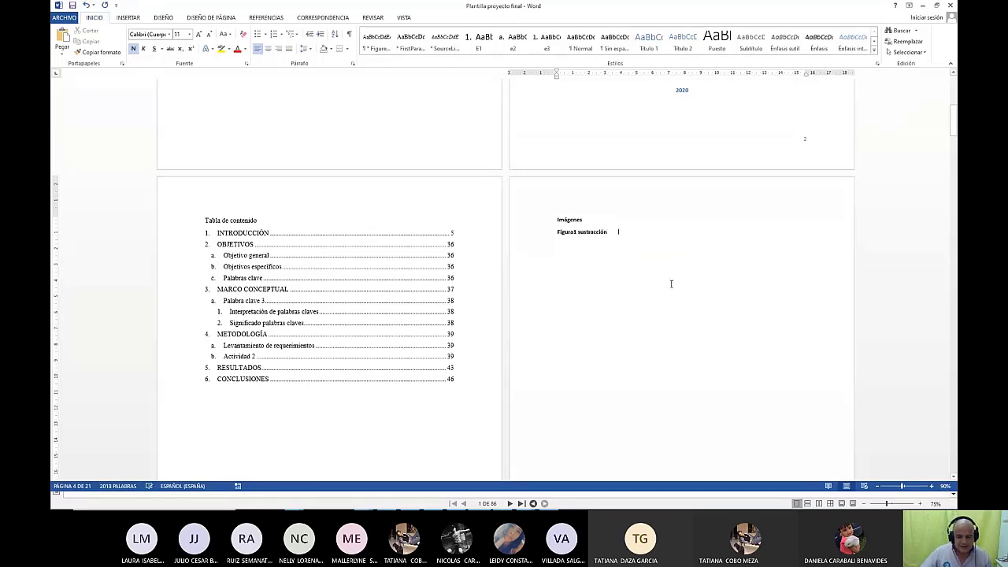
pyautogui.press('Tab')
pyautogui.press('Tab')
pyautogui.press('Tab')
pyautogui.press('Tab')
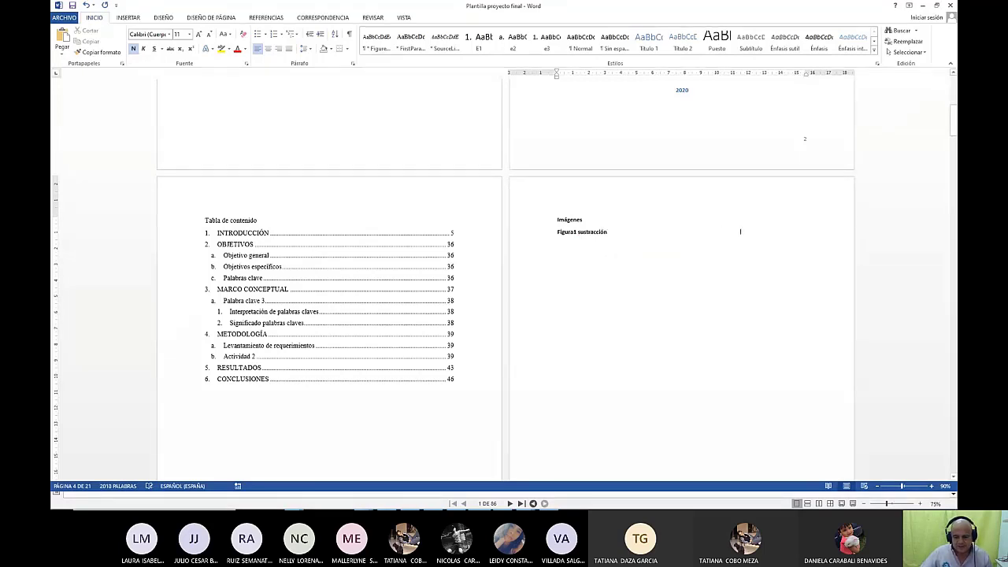
pyautogui.write('10')
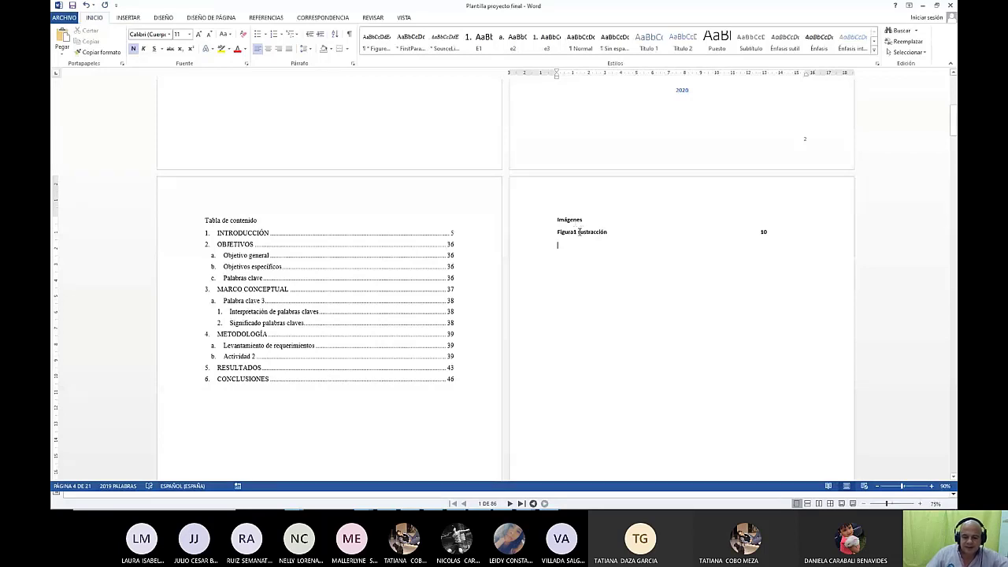
pyautogui.press('Return')
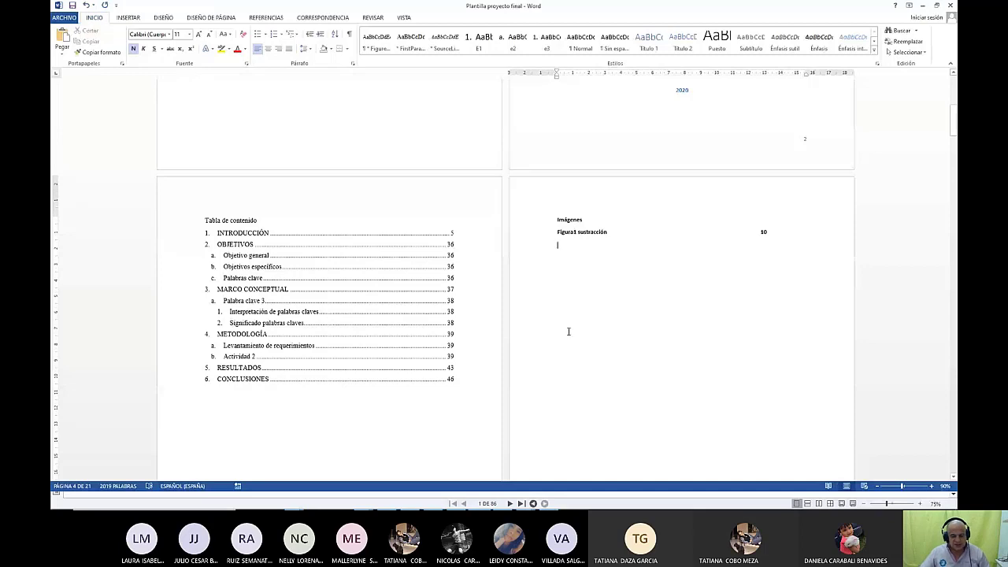
# Insert an 'Imagen 1 Sustracción' caption under the building photo on page 11, fixing its spelling.
pyautogui.keyDown('ctrl'); pyautogui.scroll(6, 568, 332); pyautogui.keyUp('ctrl')
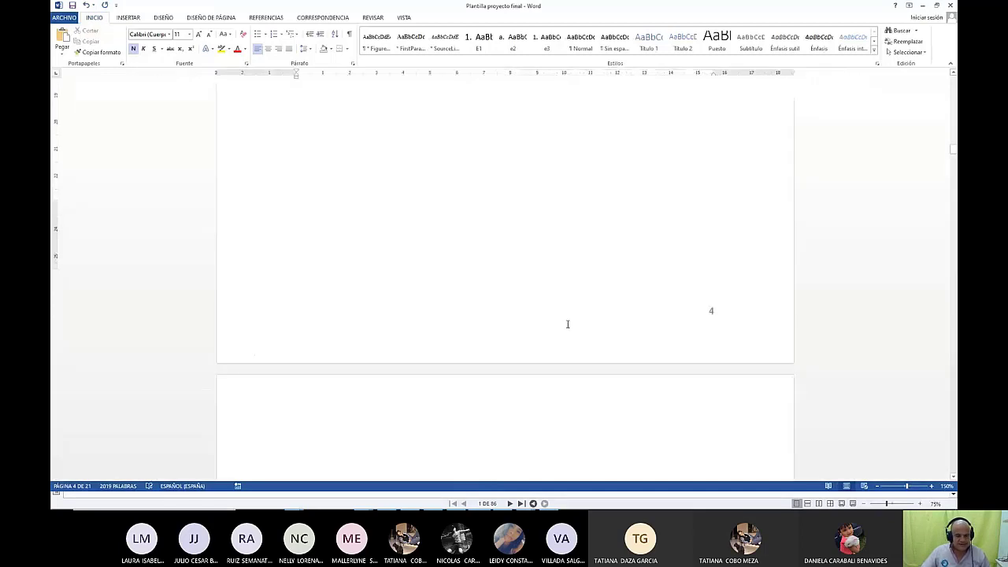
pyautogui.scroll(-3, 565, 324)
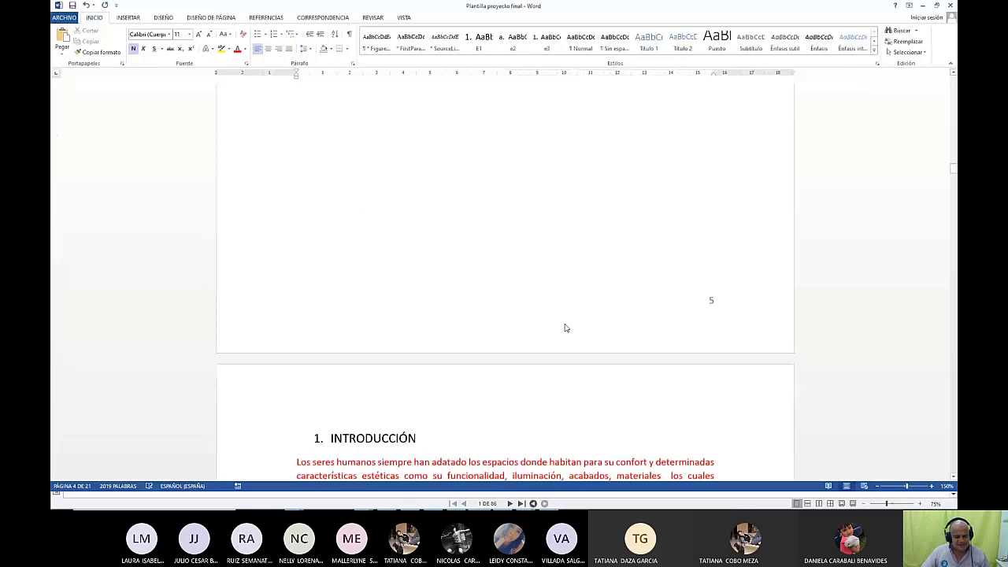
pyautogui.scroll(-20, 563, 331)
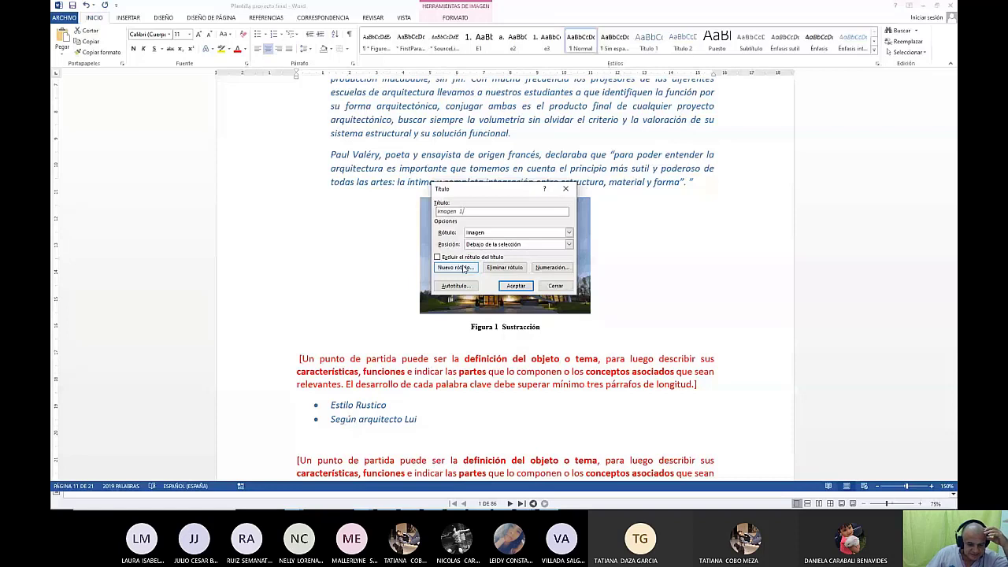
pyautogui.press('Tab')
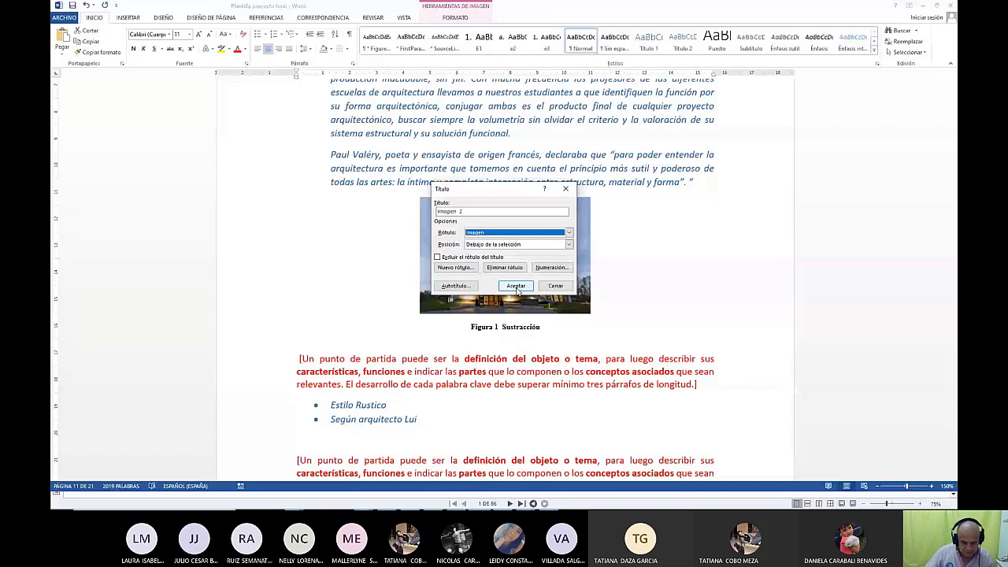
pyautogui.click(516, 285)
pyautogui.rightClick(559, 335)
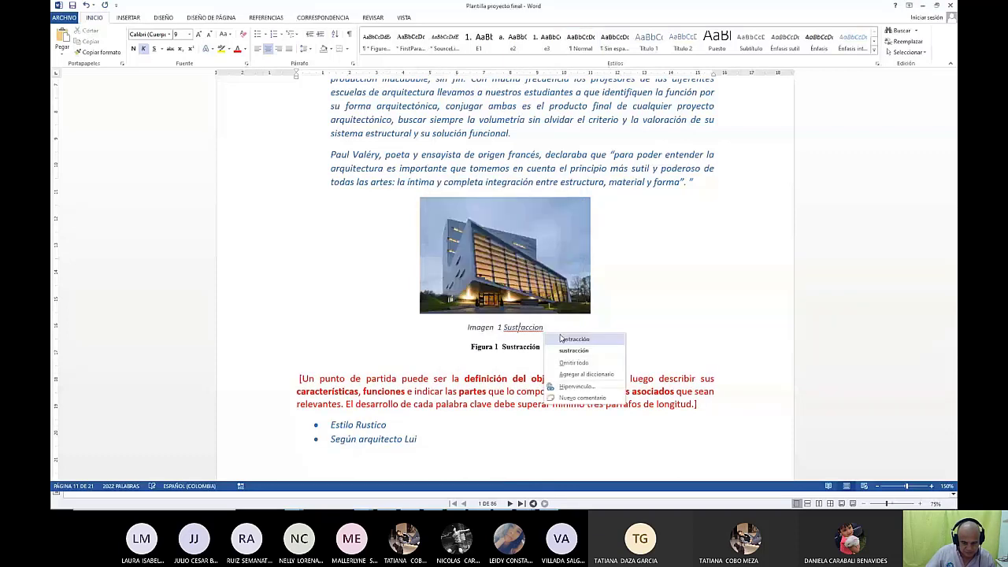
pyautogui.click(564, 339)
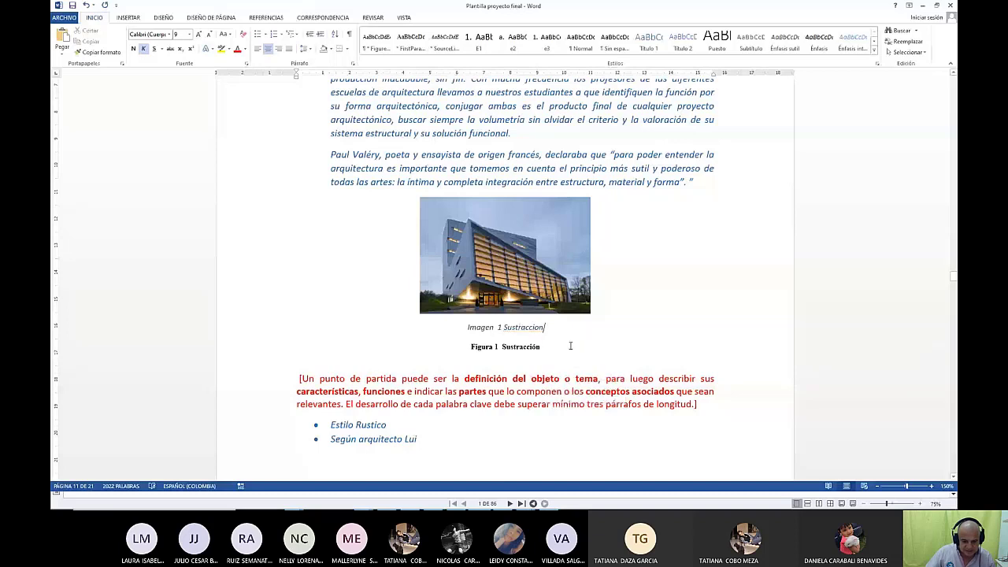
# Delete the old 'Figura 1 Sustracción' caption line below the building photo.
pyautogui.tripleClick(570, 345)
pyautogui.press('Delete')
pyautogui.scroll(-2, 556, 306)
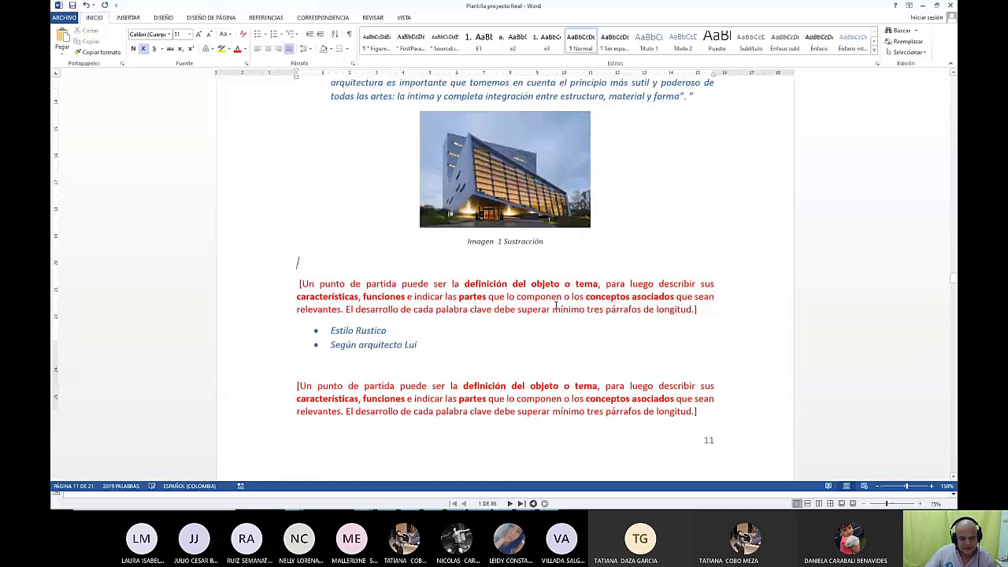
pyautogui.scroll(-10, 556, 307)
pyautogui.scroll(-20, 556, 321)
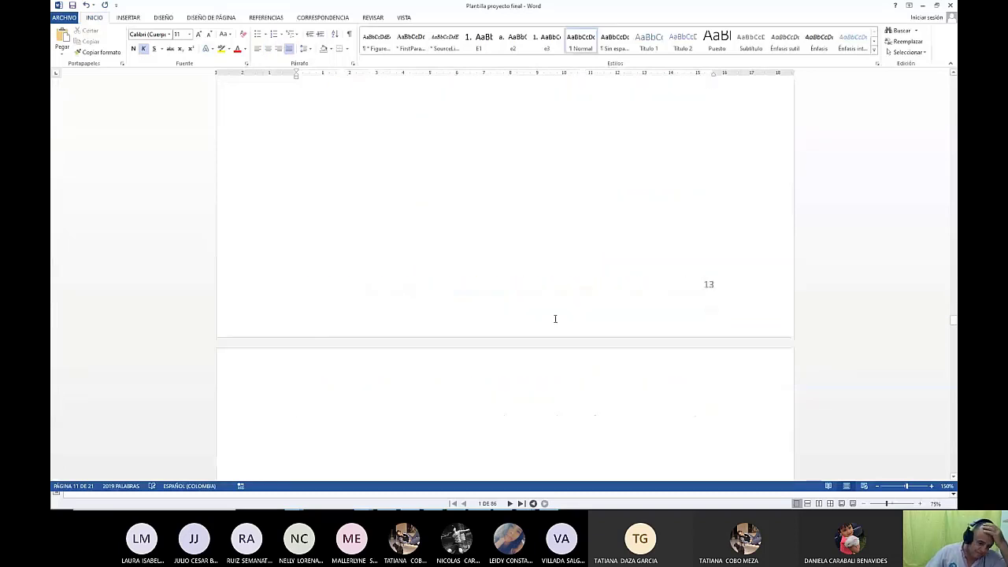
pyautogui.scroll(-4, 559, 333)
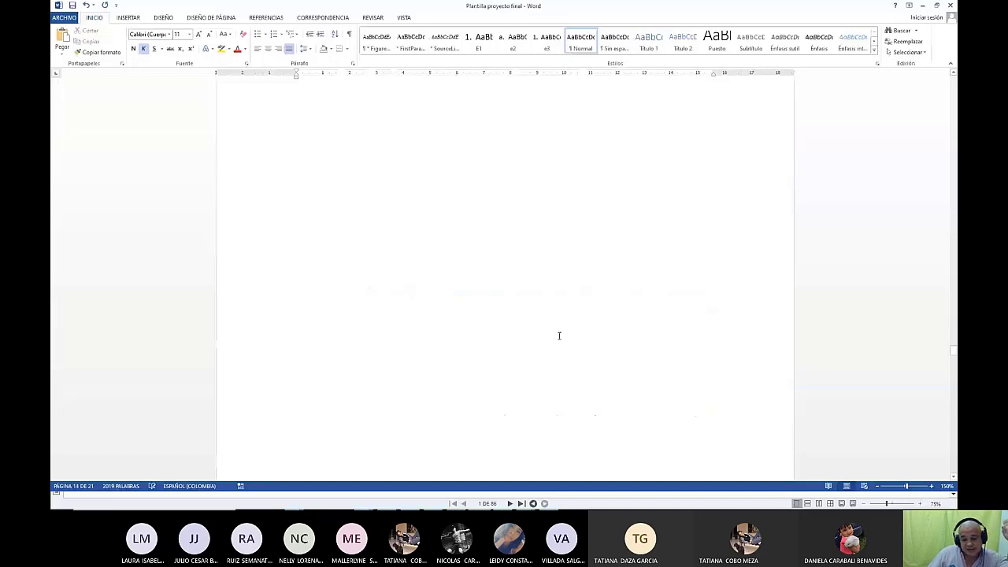
pyautogui.scroll(-5, 558, 339)
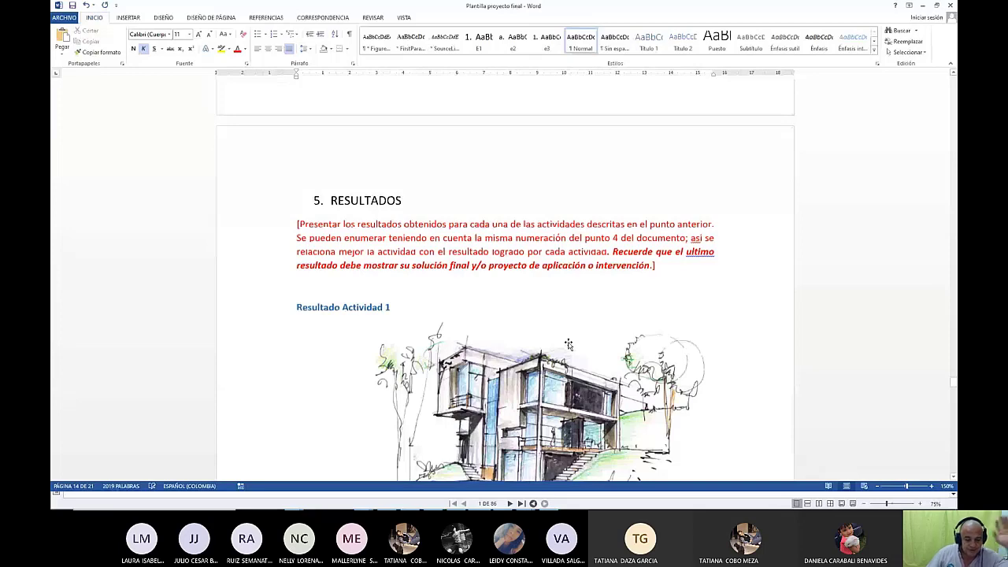
pyautogui.scroll(-5, 569, 344)
# Caption the house sketch 'Imagen 2' with the pasted description and delete the old Figura 2 line.
pyautogui.rightClick(484, 191)
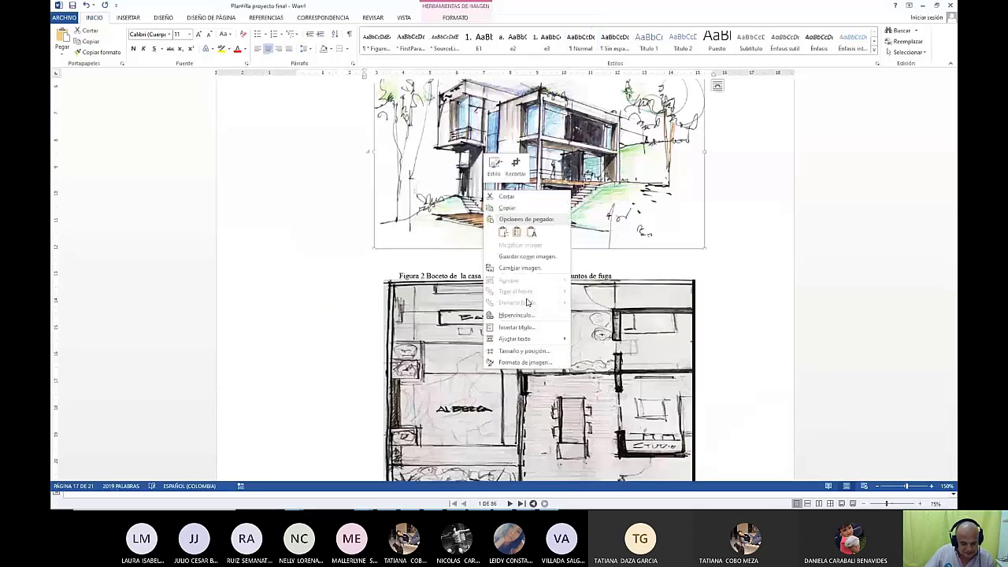
pyautogui.click(515, 327)
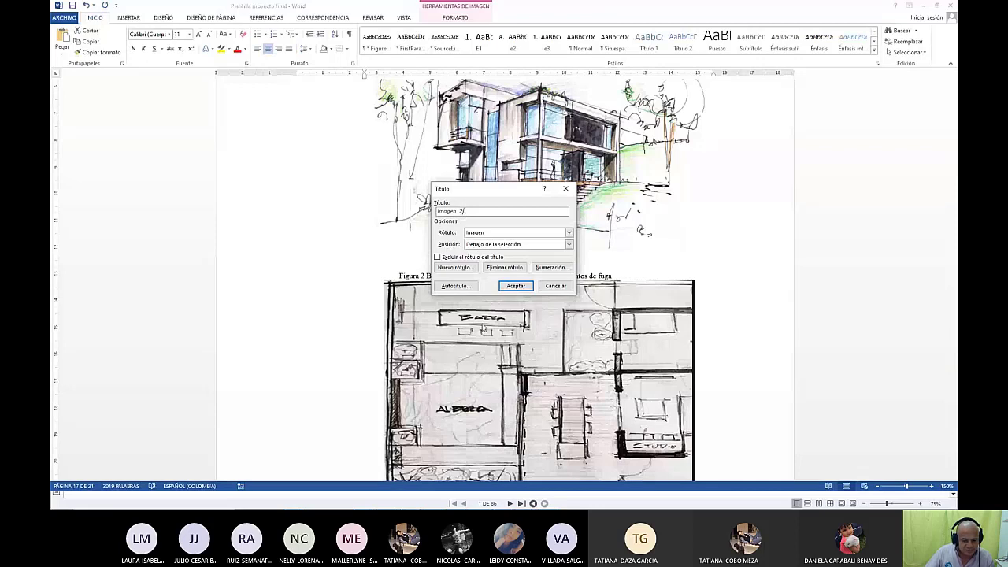
pyautogui.click(516, 286)
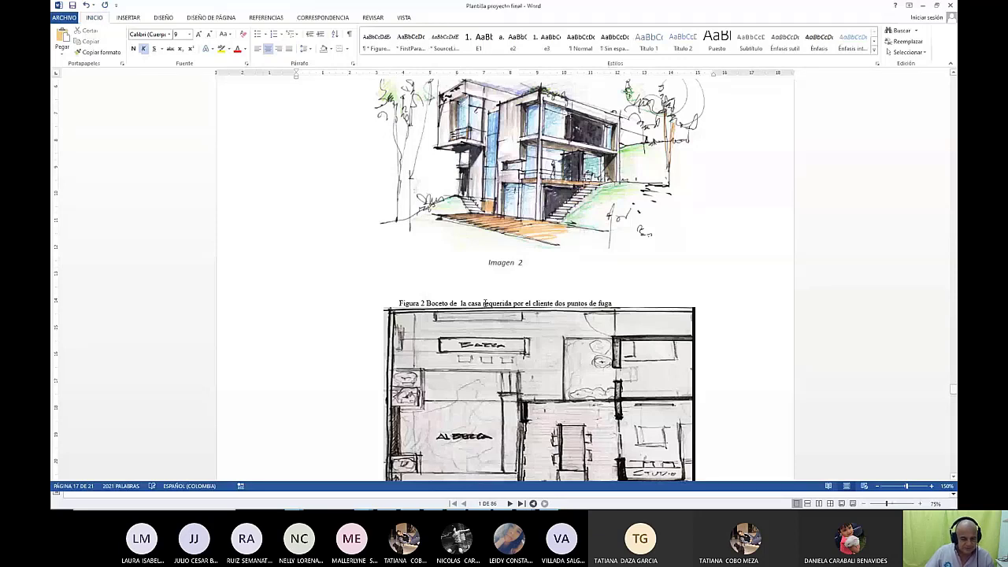
pyautogui.write('Boceto de  la casa requerida por el cliente dos puntos de fuga')
pyautogui.moveTo(399, 303); pyautogui.dragTo(611, 305)
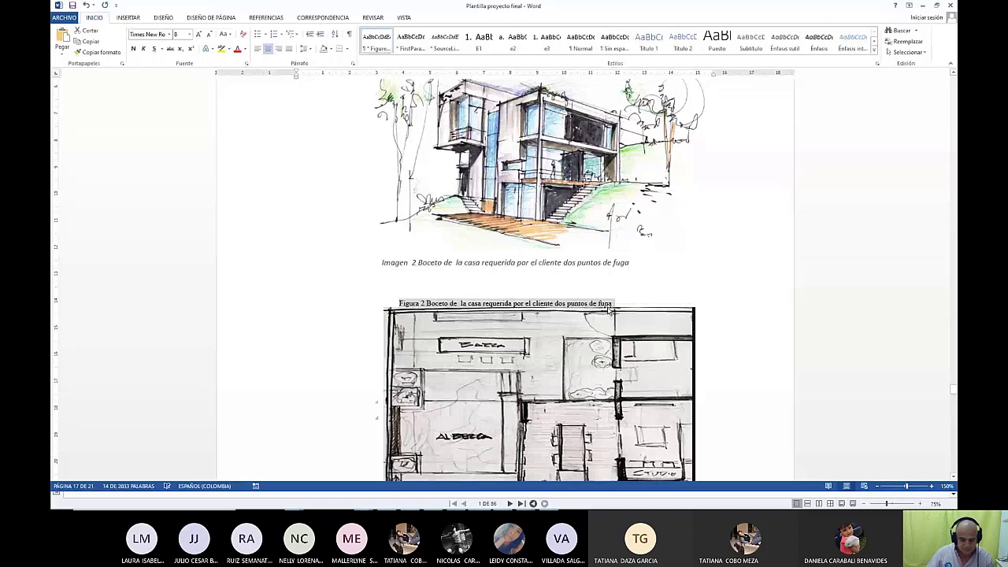
pyautogui.press('Delete')
pyautogui.scroll(-2, 637, 343)
# Insert an Imagen 3 caption under the floor-plan sketch.
pyautogui.click(575, 299)
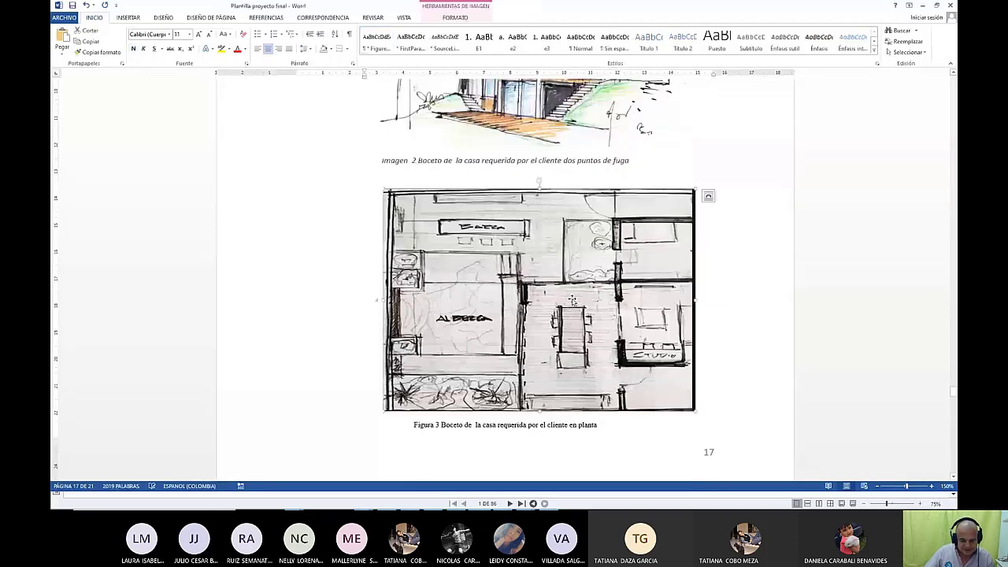
pyautogui.rightClick(575, 299)
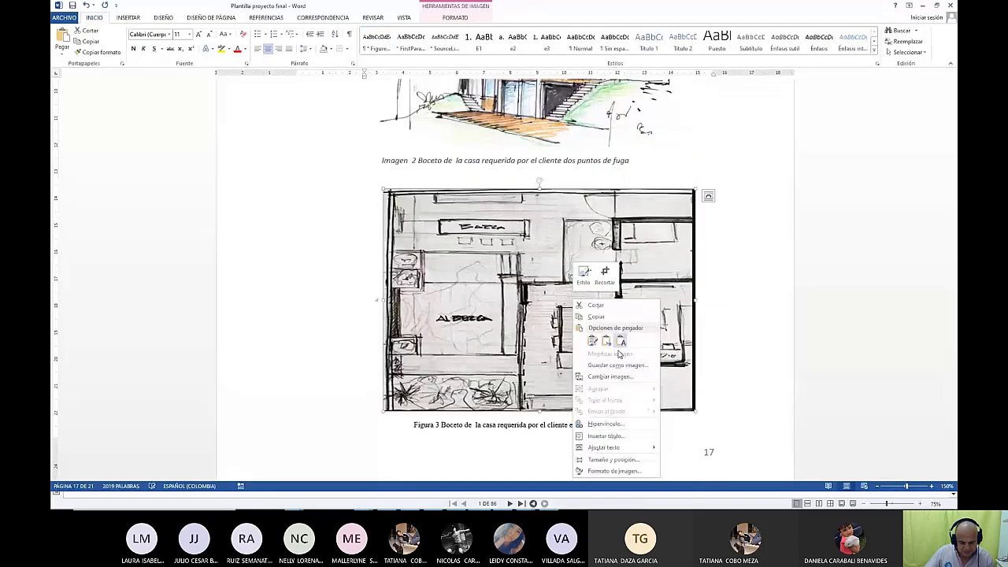
pyautogui.click(616, 437)
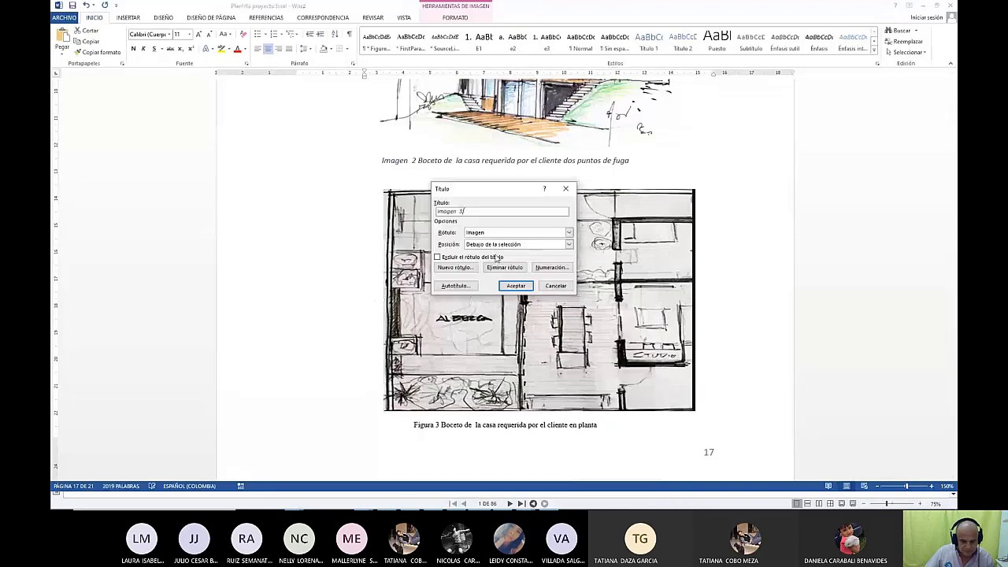
pyautogui.click(520, 287)
pyautogui.scroll(-4, 533, 285)
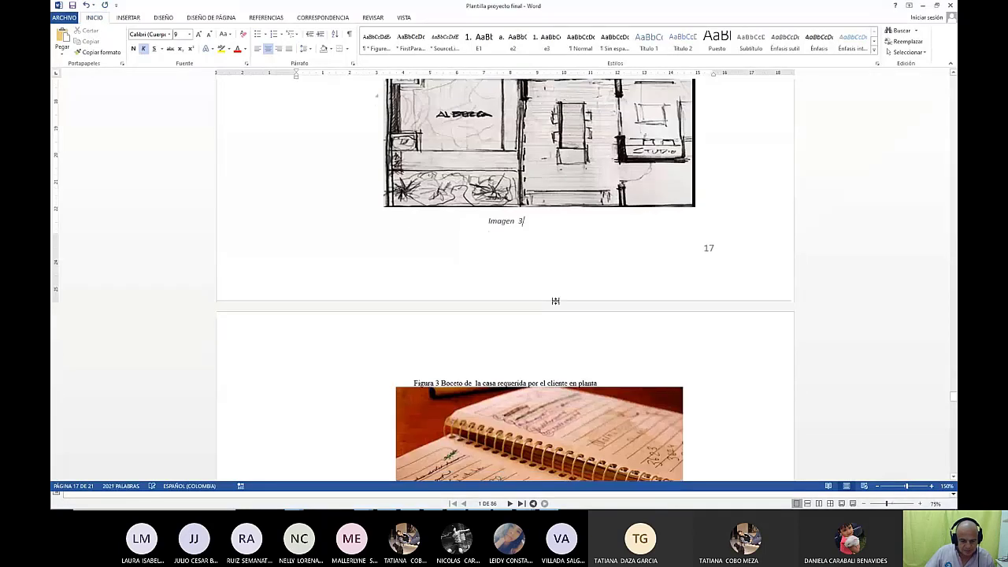
# Add 'Boceto de la casa requerida por el cliente en planta' after Imagen 3, merging formatting, and delete the Figura 3 line.
pyautogui.moveTo(440, 384); pyautogui.dragTo(603, 383)
pyautogui.hotkey('ctrl', 'c')
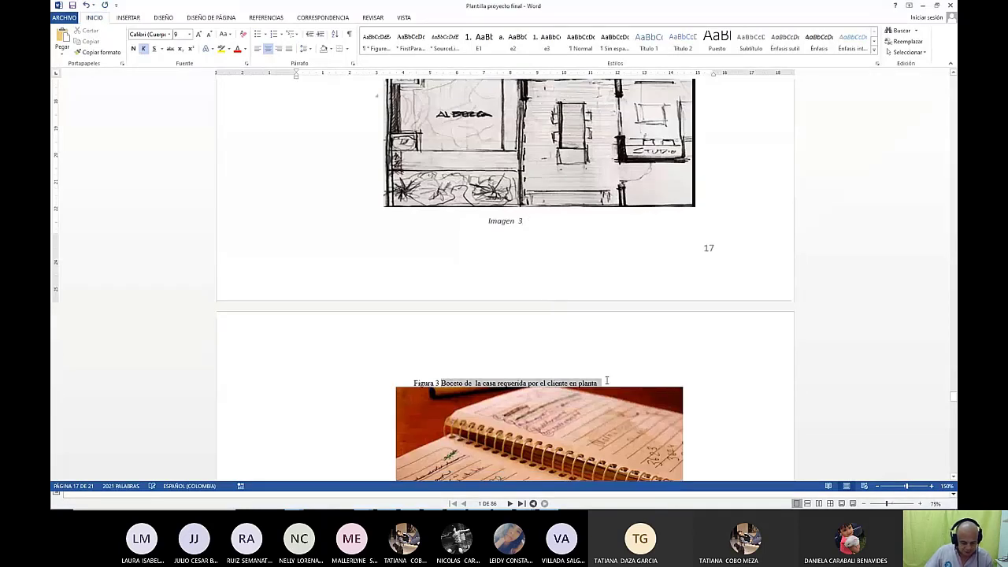
pyautogui.click(526, 220)
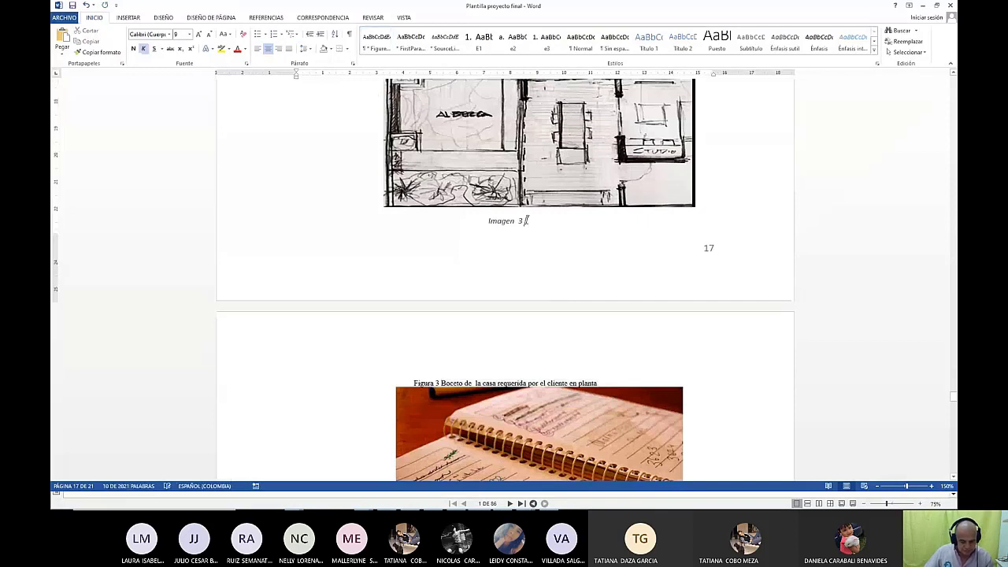
pyautogui.hotkey('ctrl', 'v')
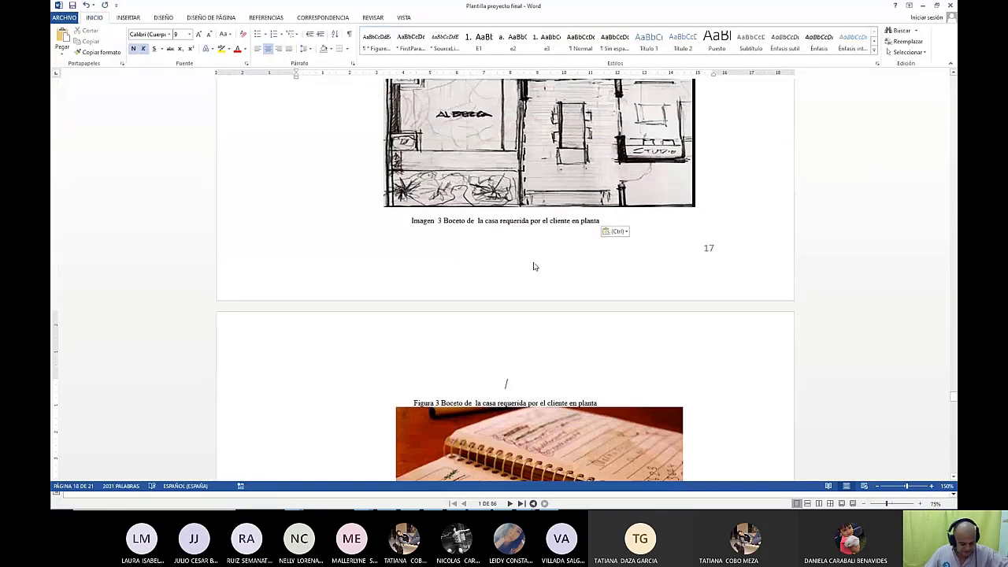
pyautogui.hotkey('ctrl', 'z')
pyautogui.hotkey('ctrl', 'z')
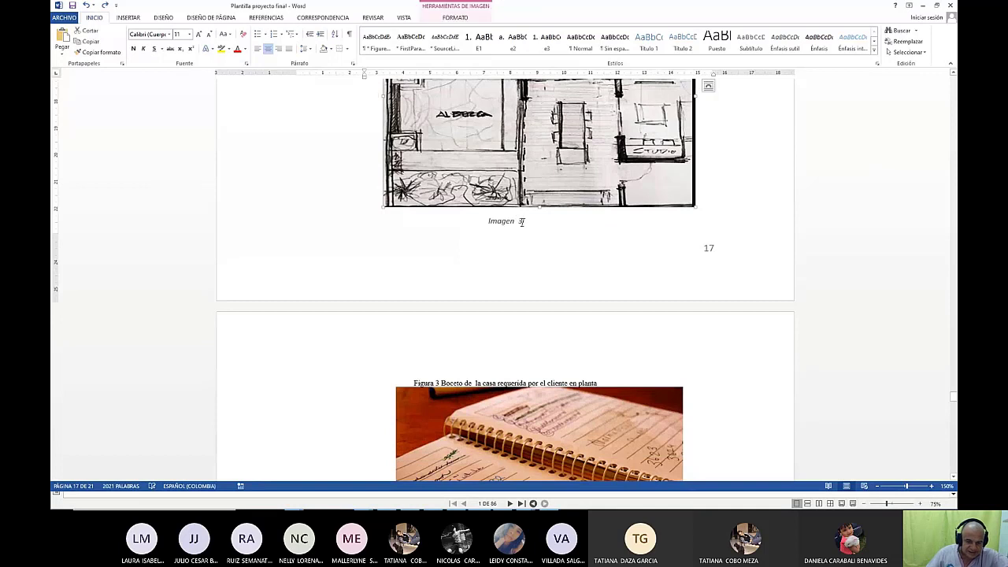
pyautogui.click(521, 221)
pyautogui.rightClick(522, 221)
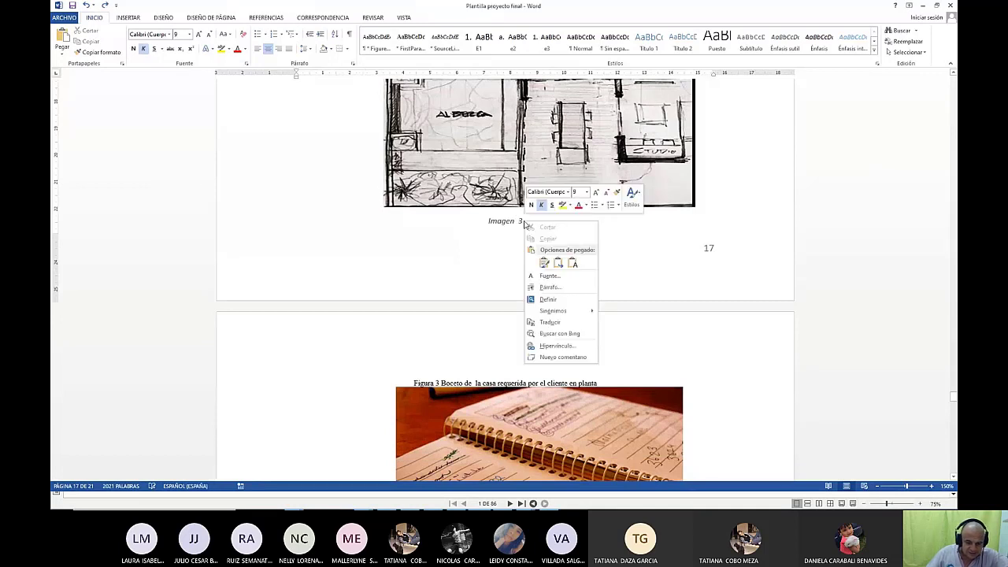
pyautogui.click(570, 265)
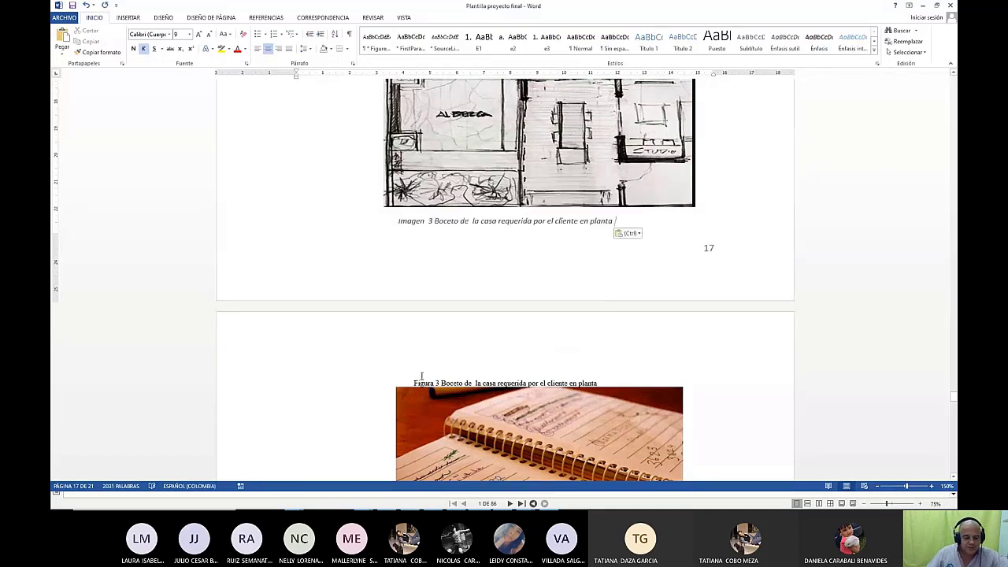
pyautogui.moveTo(415, 382); pyautogui.dragTo(592, 383)
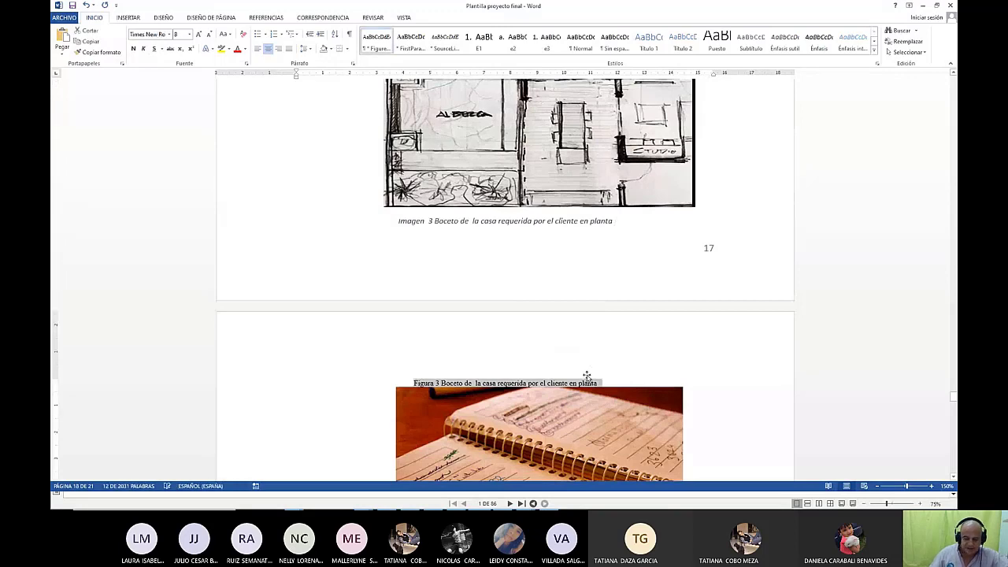
pyautogui.press('Delete')
# Delete the 'Figura1 sustracción 10' entry line from the Imágenes page.
pyautogui.scroll(10, 587, 376)
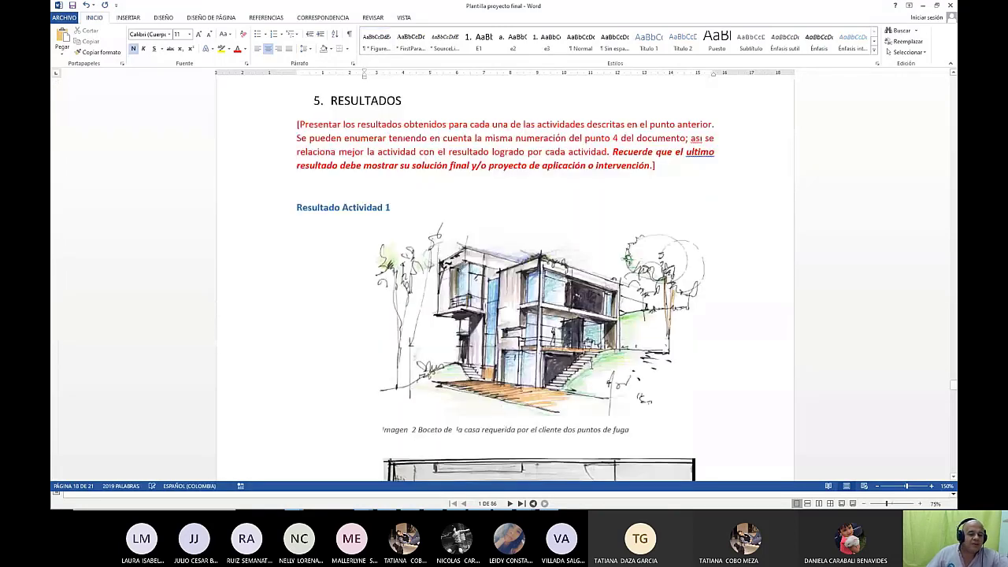
pyautogui.scroll(-5, 567, 362)
pyautogui.scroll(-3, 481, 304)
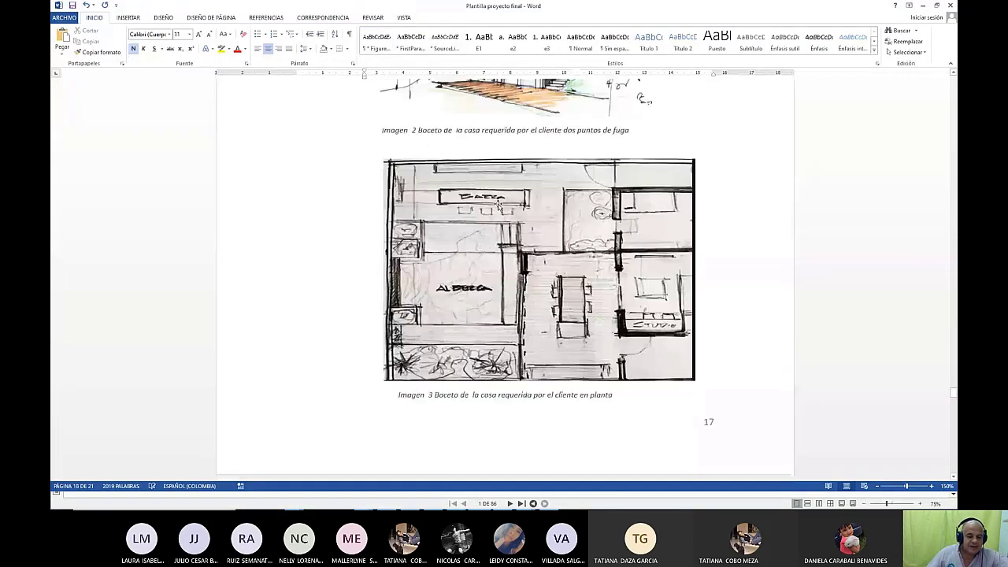
pyautogui.scroll(1, 480, 304)
pyautogui.scroll(6, 481, 304)
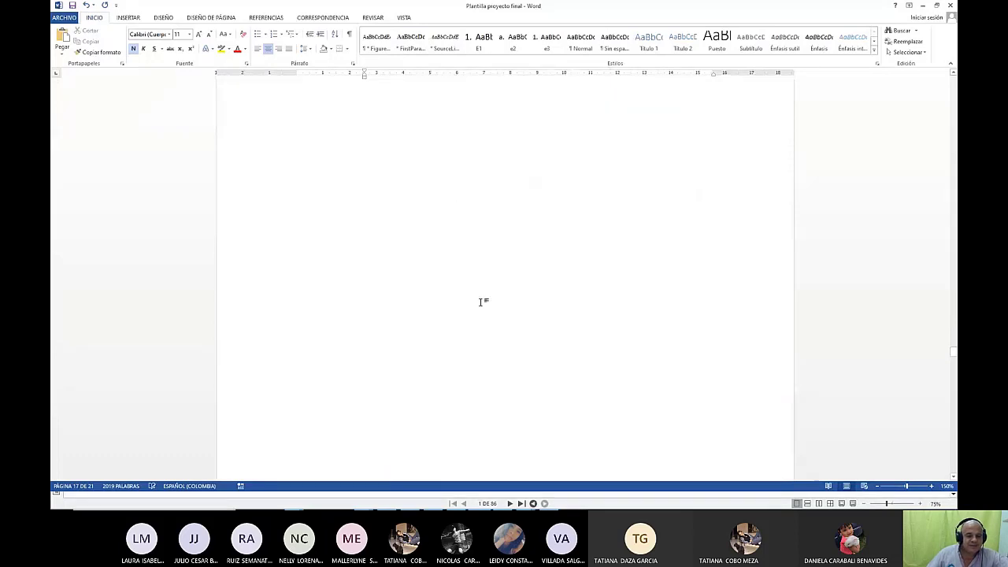
pyautogui.scroll(5, 480, 302)
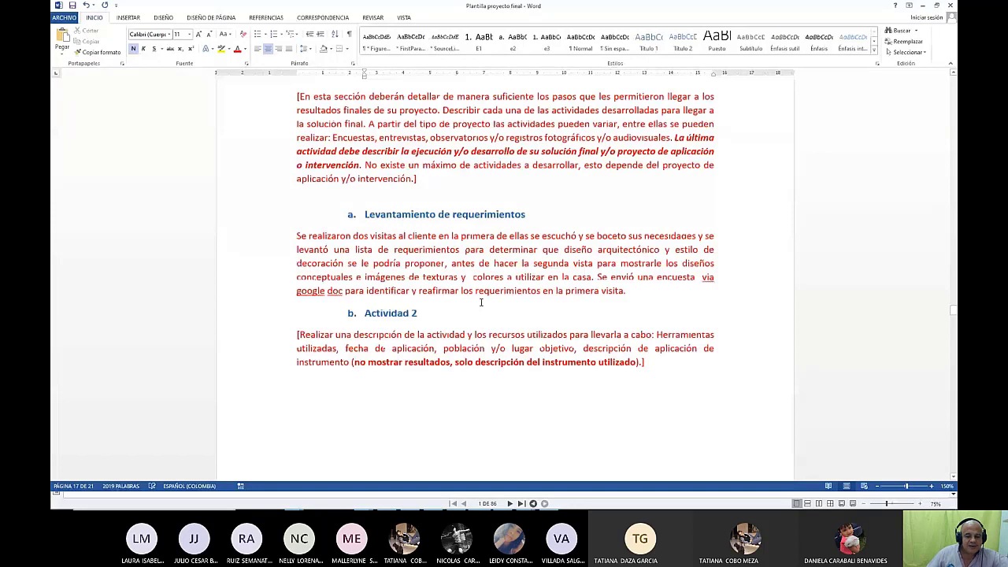
pyautogui.scroll(10, 481, 302)
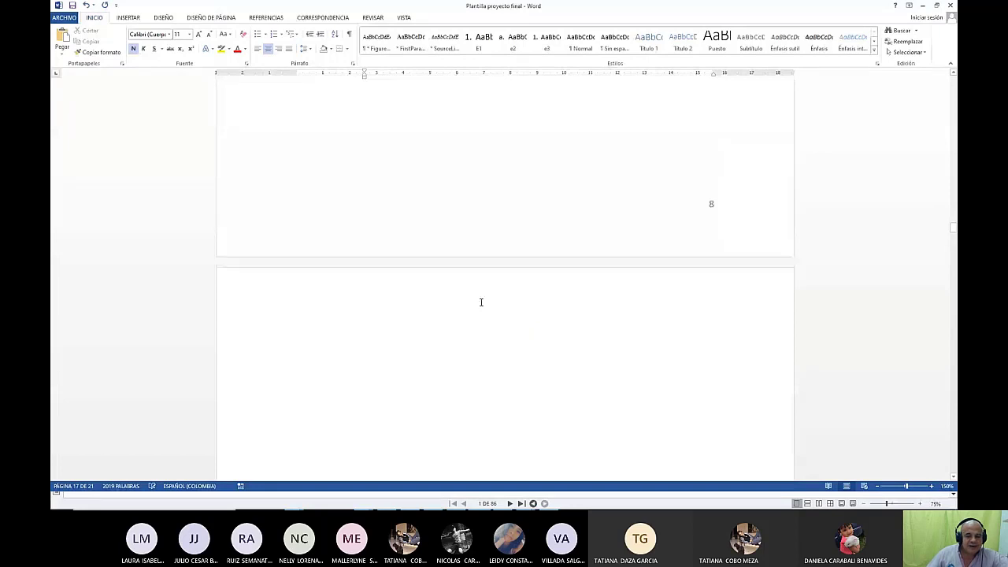
pyautogui.scroll(5, 481, 302)
pyautogui.scroll(5, 481, 302)
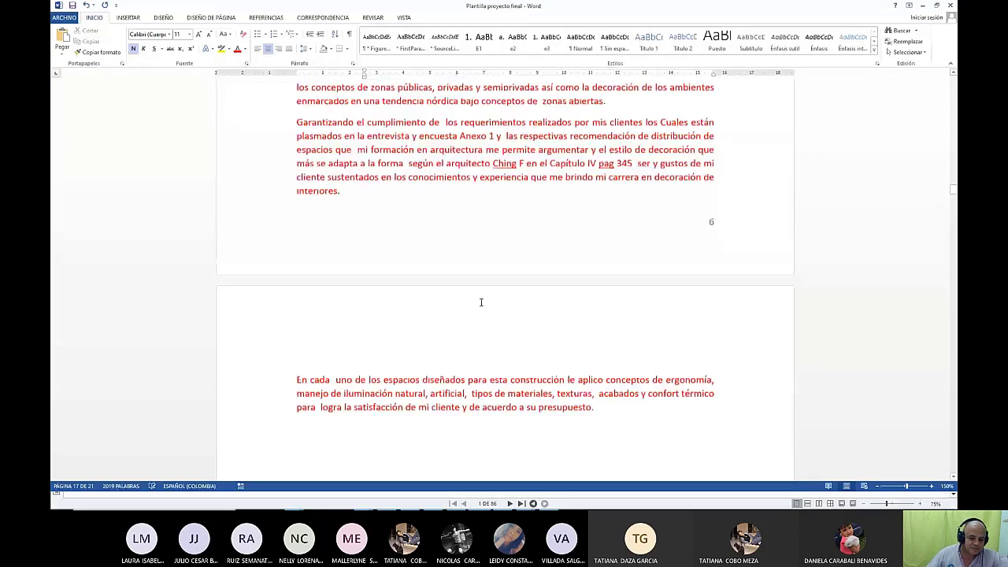
pyautogui.scroll(10, 481, 302)
pyautogui.scroll(5, 481, 302)
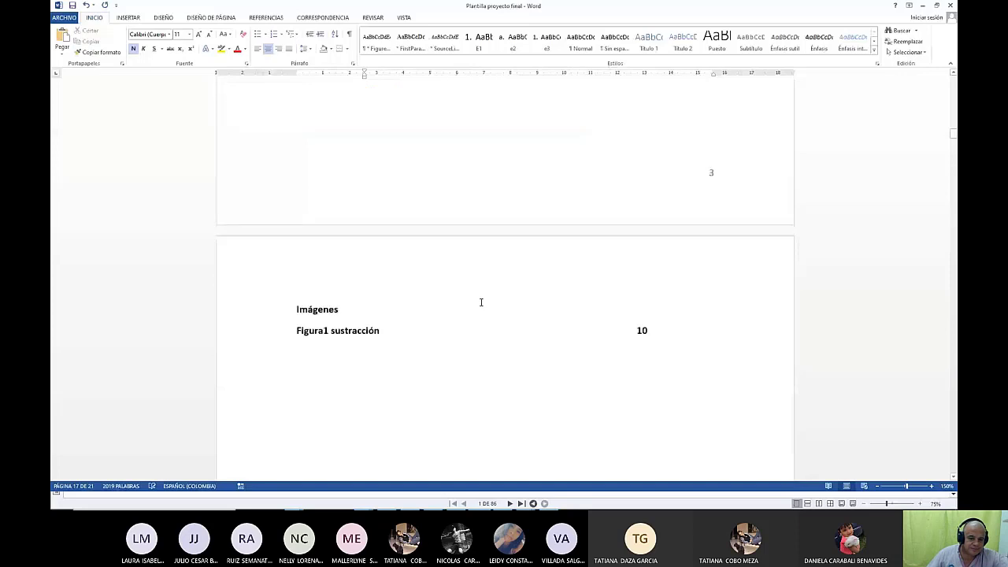
pyautogui.scroll(1, 225, 268)
pyautogui.click(260, 280)
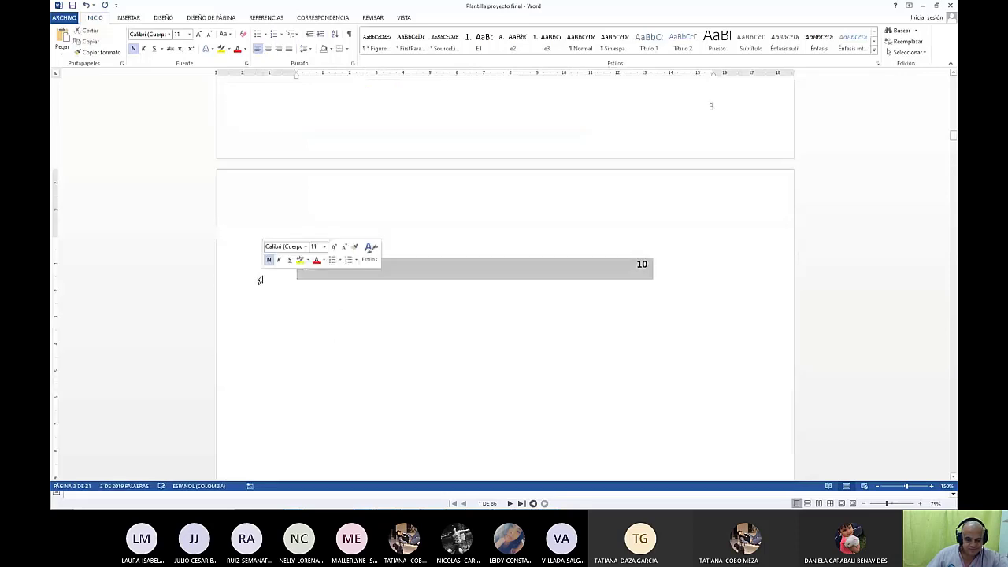
pyautogui.press('Delete')
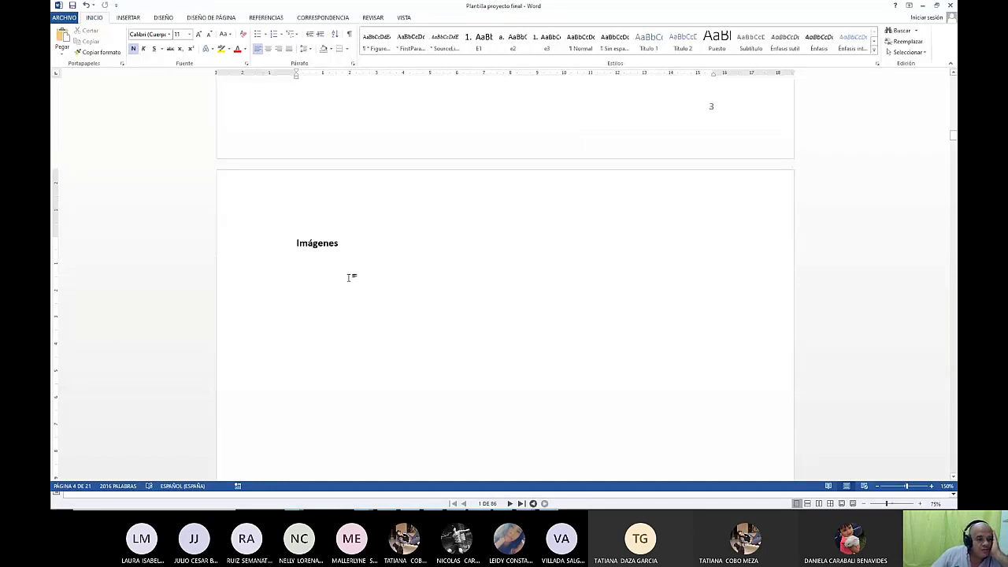
pyautogui.click(268, 18)
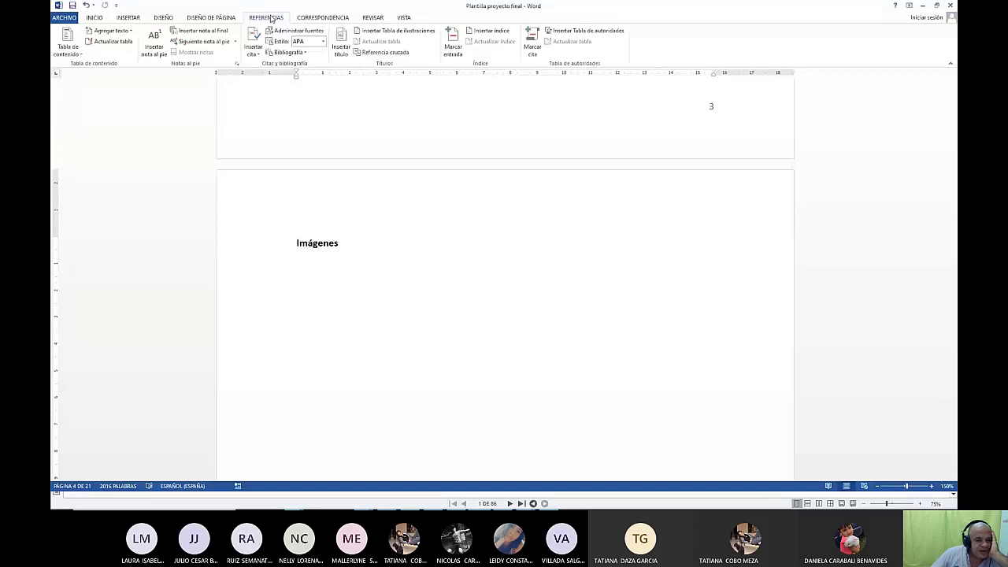
pyautogui.click(374, 32)
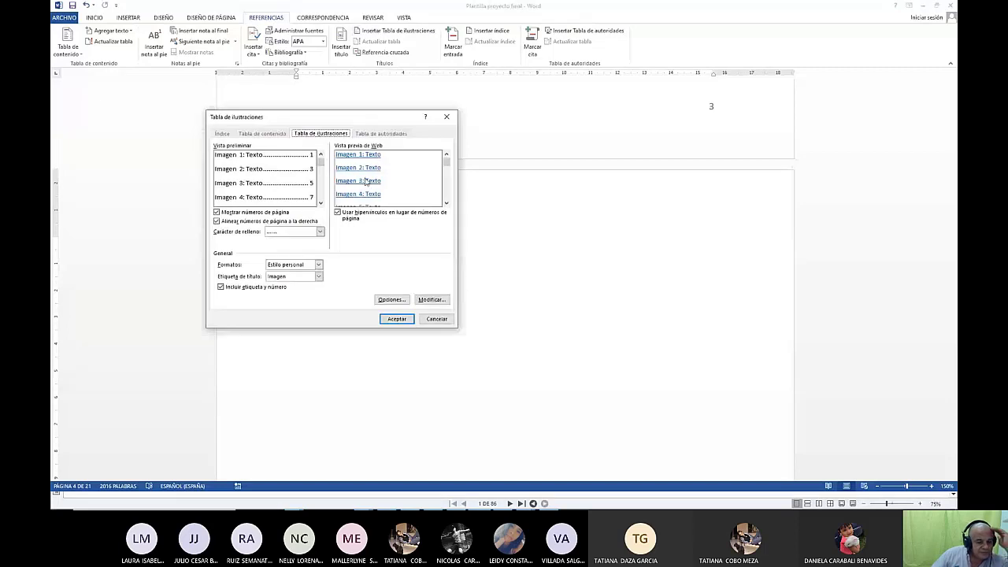
pyautogui.click(391, 300)
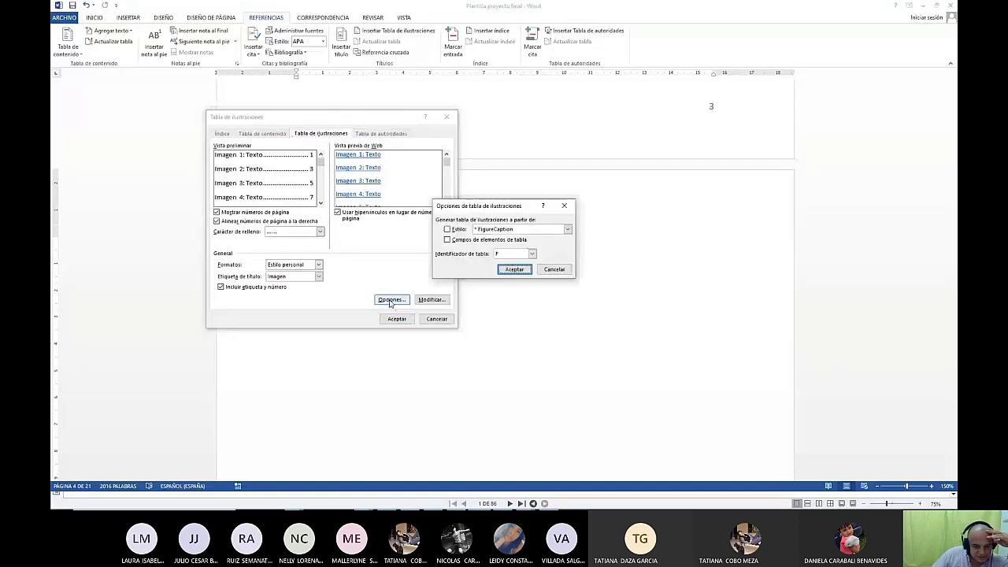
pyautogui.click(568, 230)
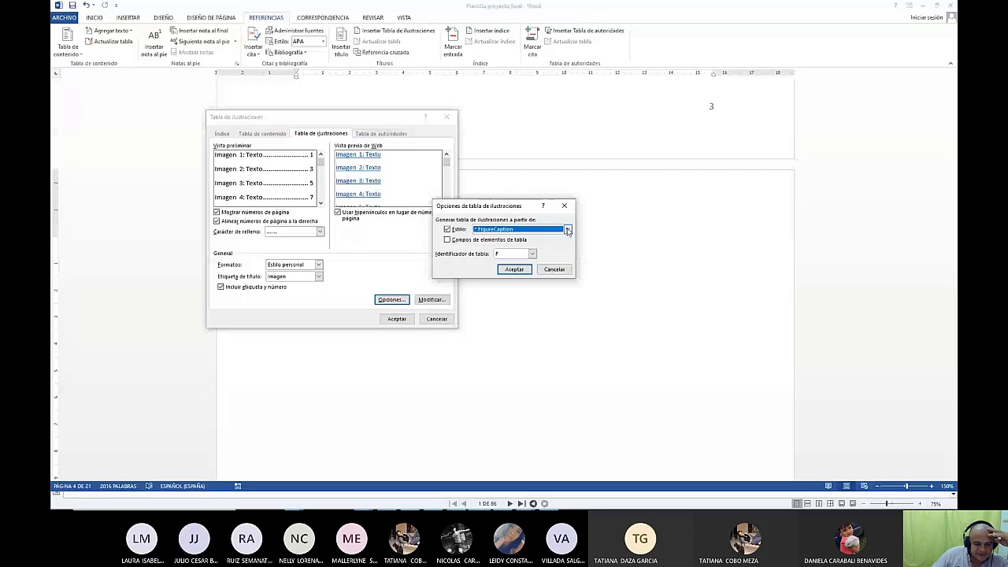
pyautogui.click(515, 269)
pyautogui.click(397, 318)
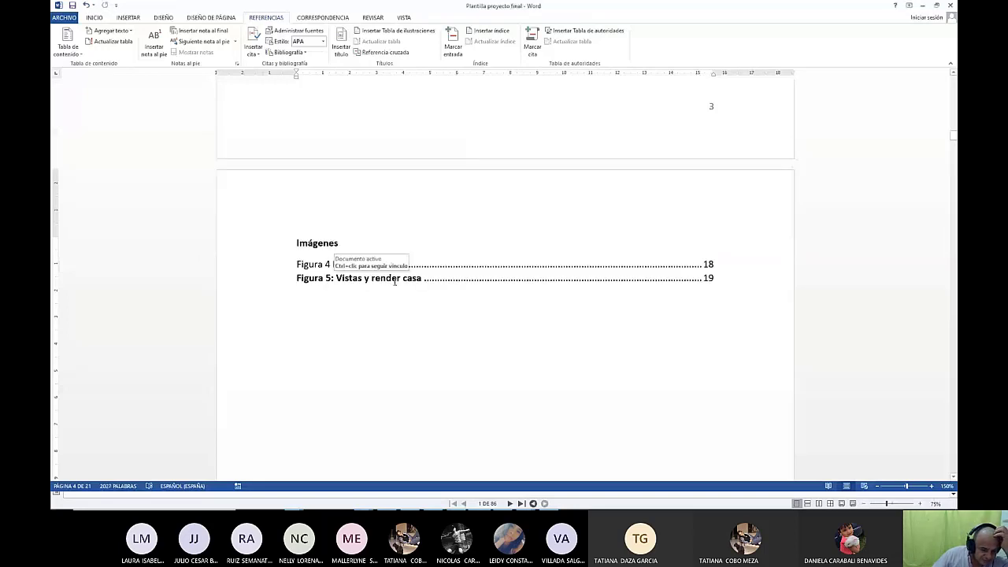
pyautogui.moveTo(273, 265); pyautogui.dragTo(267, 279)
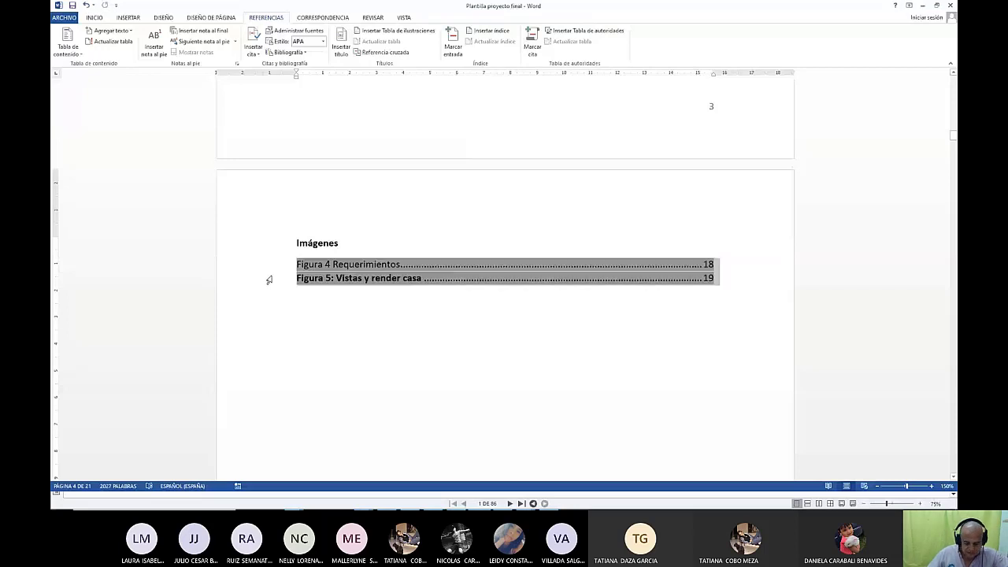
pyautogui.press('Delete')
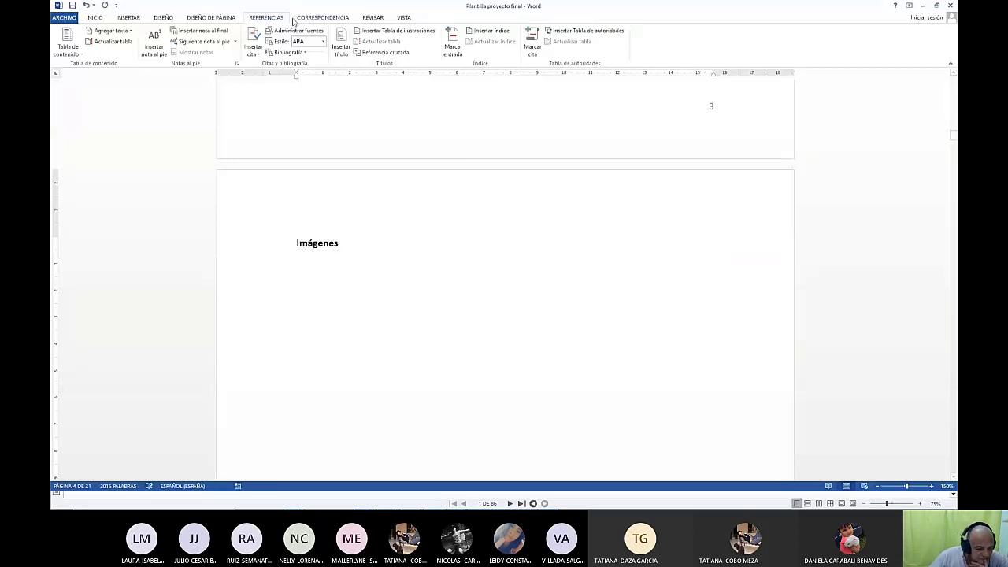
pyautogui.click(396, 30)
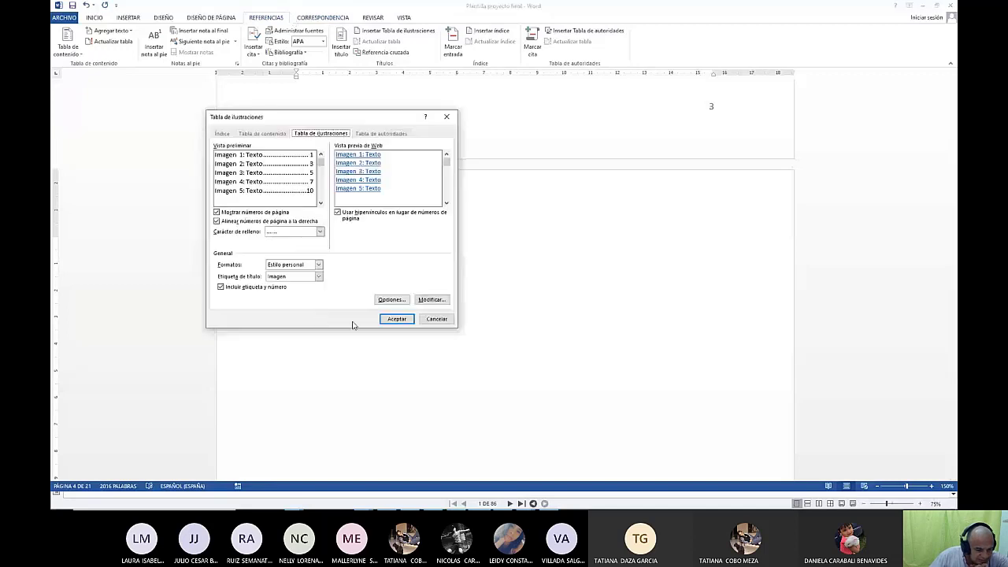
pyautogui.click(431, 299)
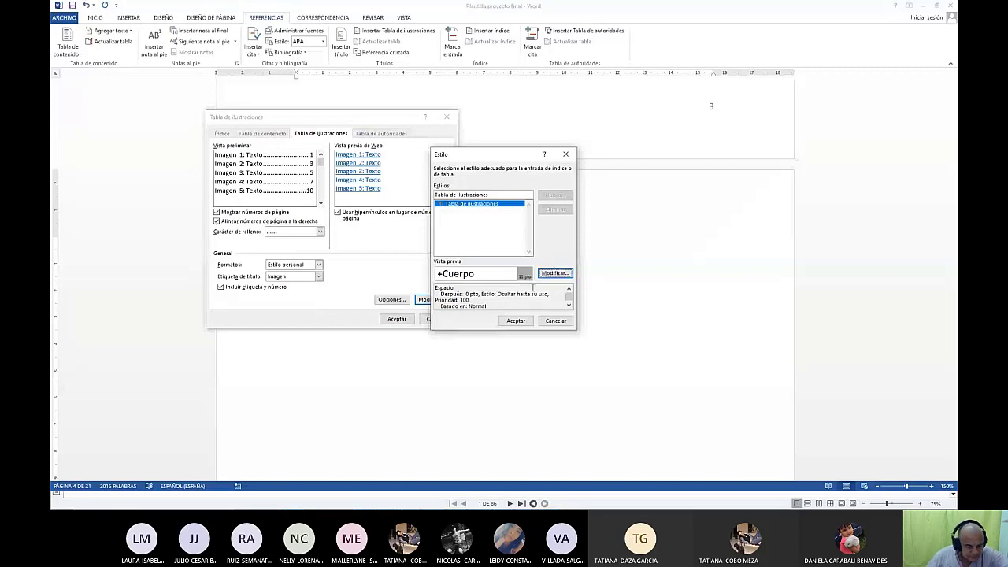
pyautogui.click(516, 320)
pyautogui.click(392, 300)
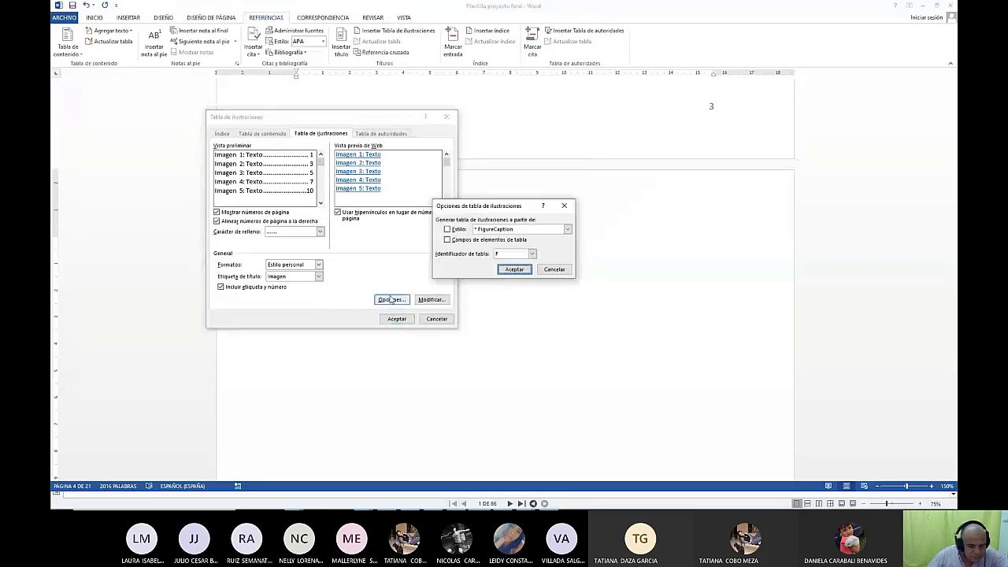
pyautogui.click(447, 229)
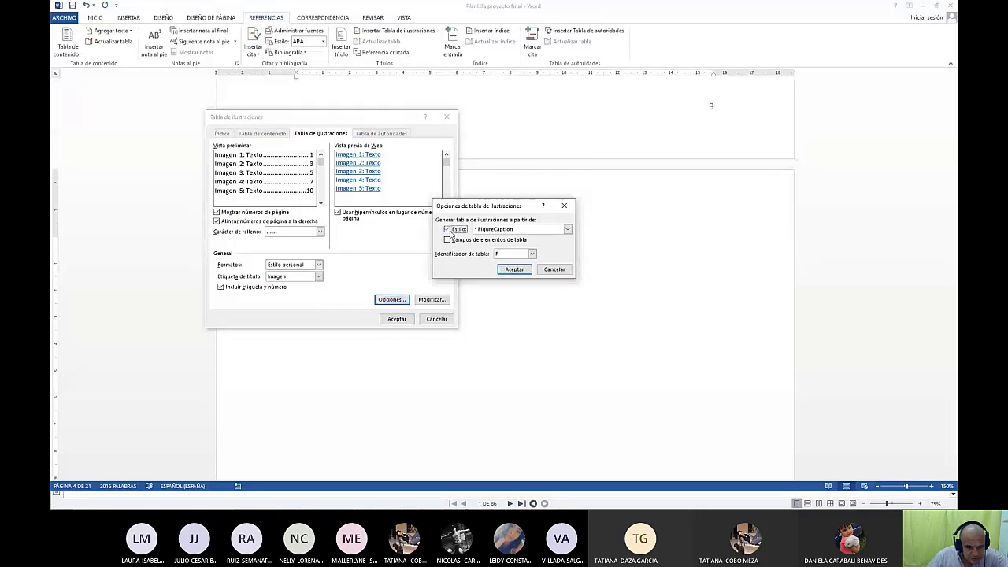
pyautogui.click(499, 247)
pyautogui.click(532, 255)
pyautogui.click(567, 229)
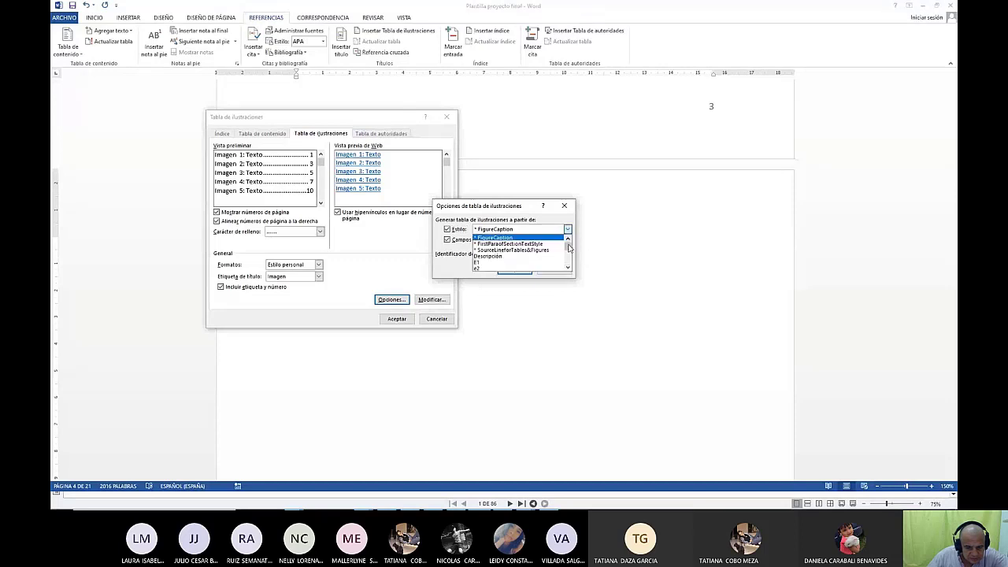
pyautogui.click(568, 251)
pyautogui.moveTo(569, 252); pyautogui.dragTo(569, 247)
pyautogui.click(352, 252)
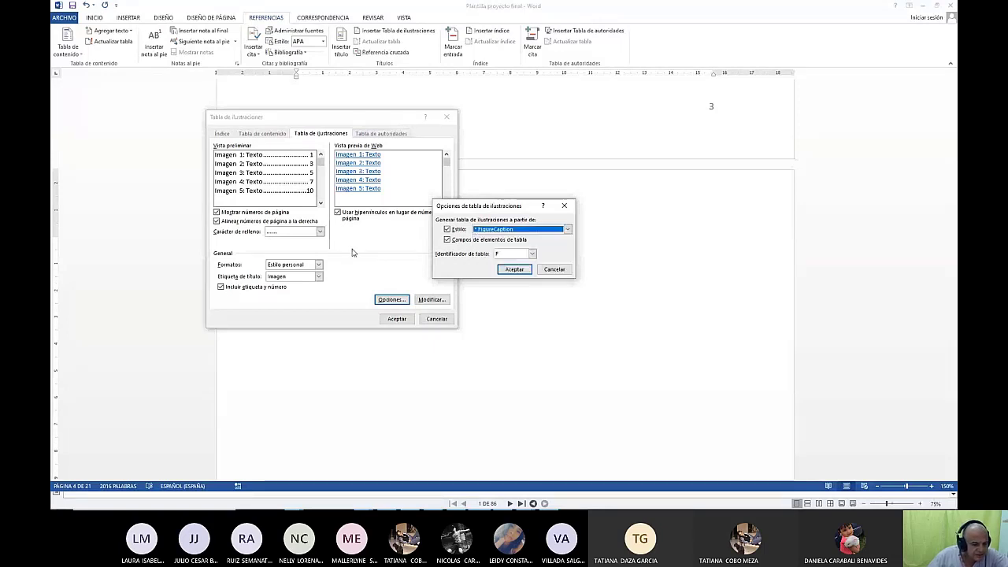
pyautogui.click(563, 205)
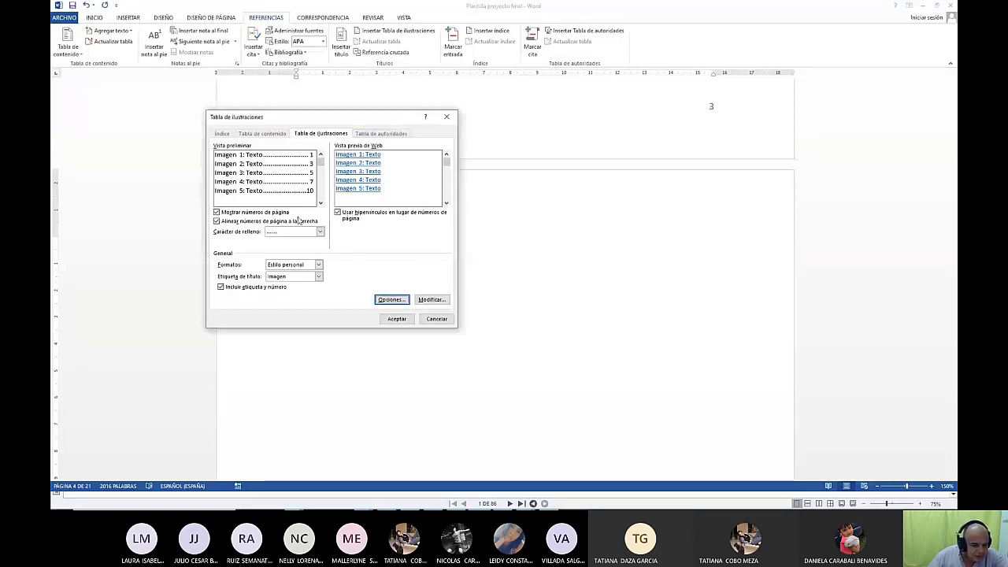
pyautogui.click(320, 232)
pyautogui.click(291, 243)
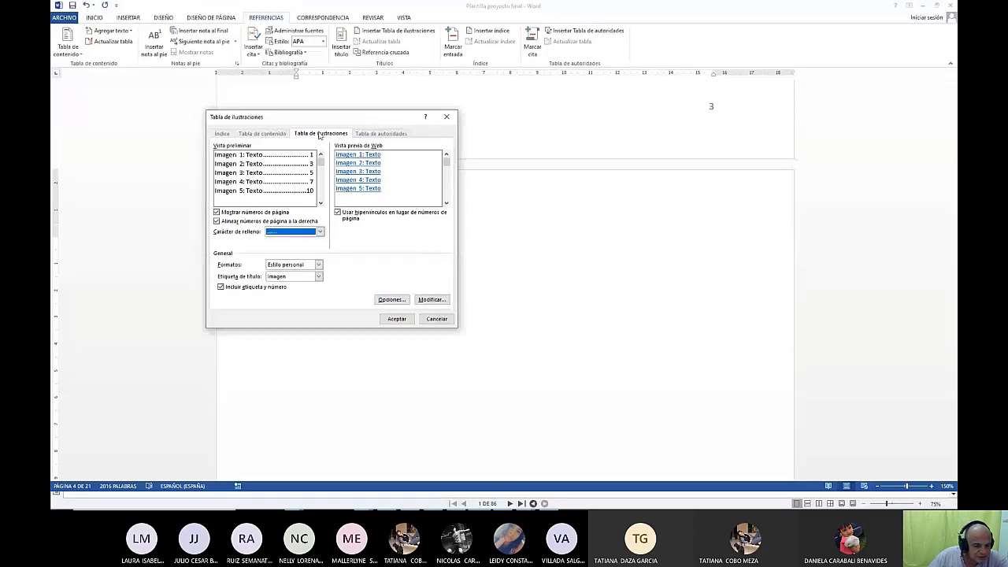
pyautogui.click(391, 299)
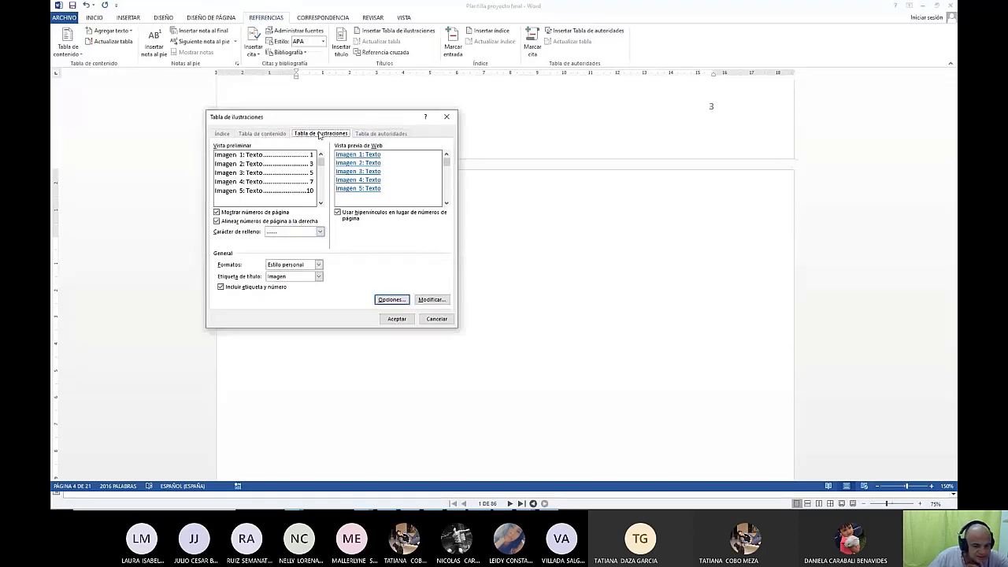
pyautogui.click(318, 265)
pyautogui.click(319, 276)
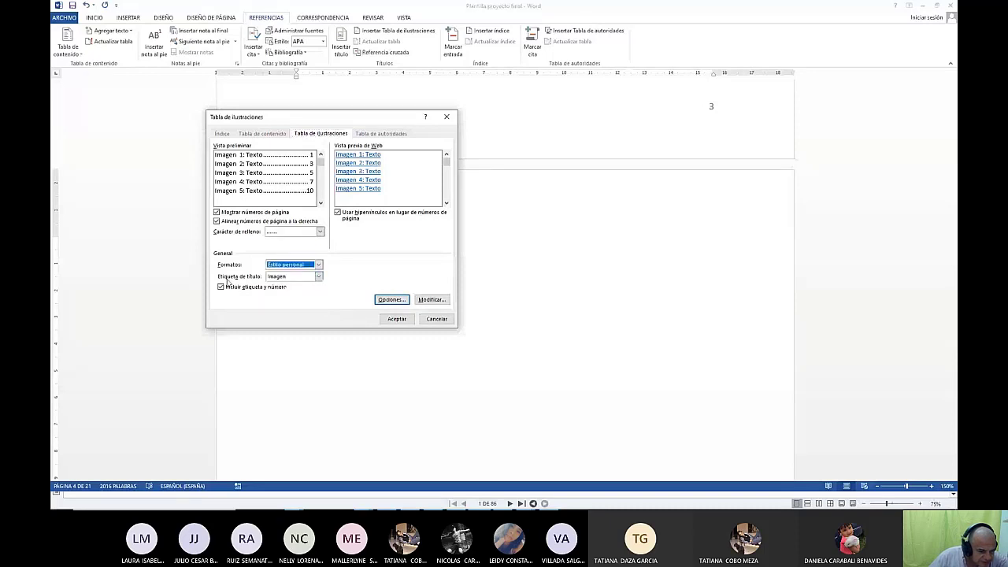
pyautogui.click(277, 279)
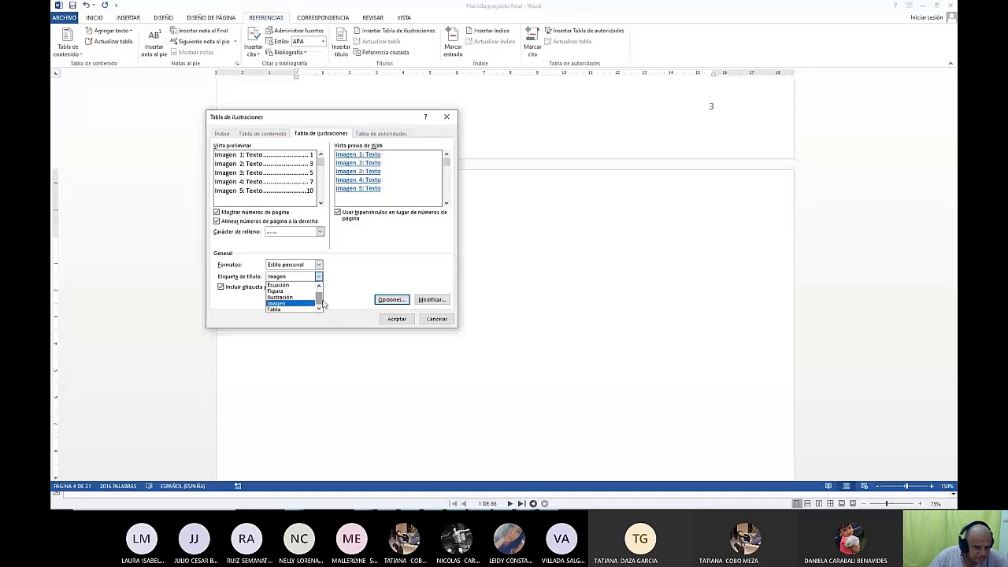
pyautogui.click(498, 311)
# Insert a table of figures under Imágenes: Imagen 1 on page 11, Imagen 2 and 3 on page 17.
pyautogui.press('Escape')
pyautogui.scroll(-15, 502, 279)
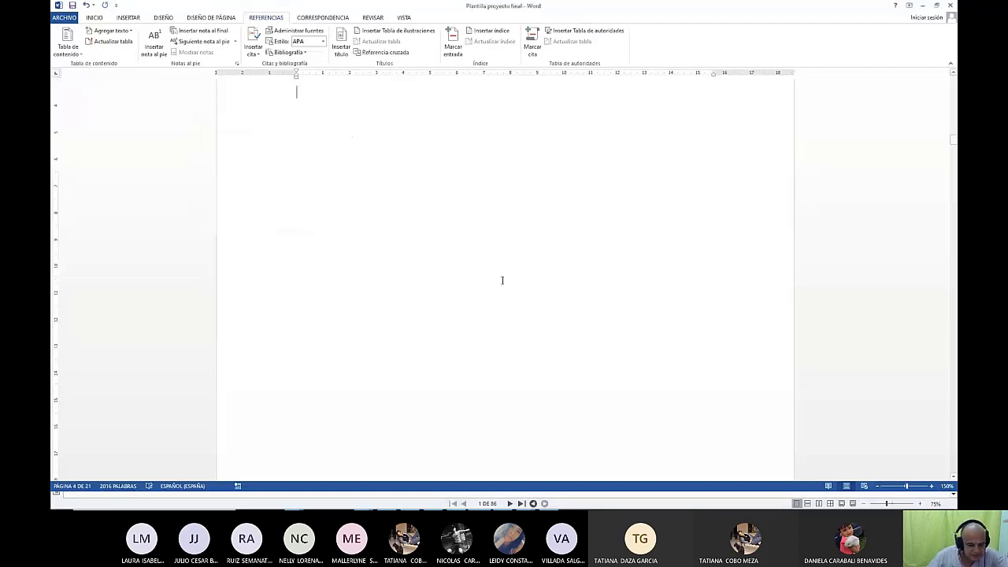
pyautogui.moveTo(952, 165); pyautogui.dragTo(954, 240)
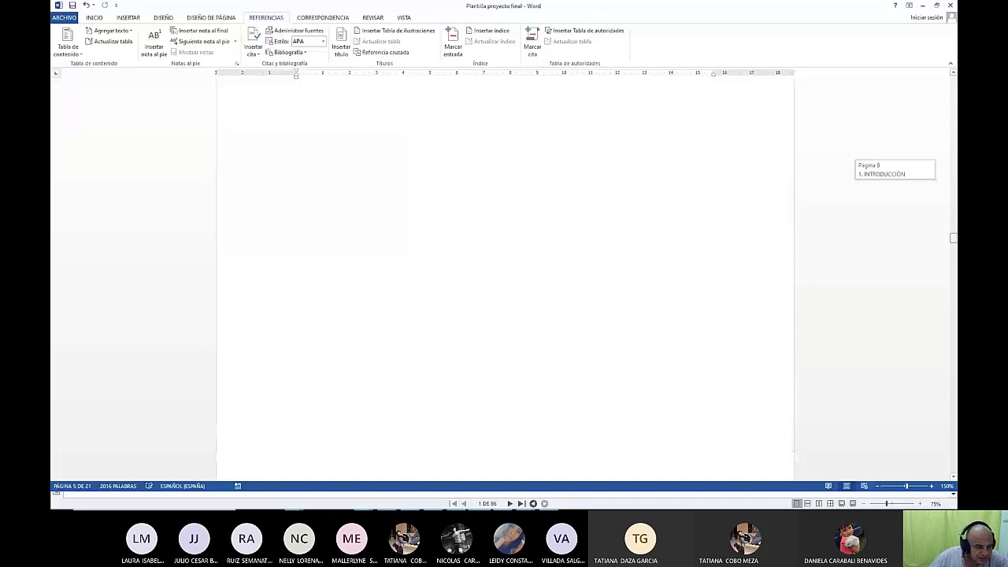
pyautogui.click(398, 30)
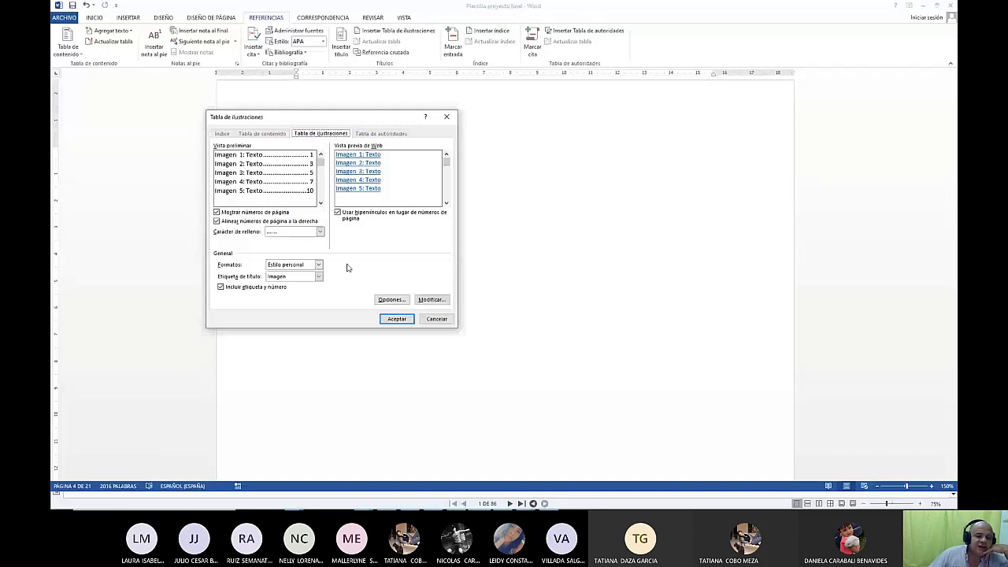
pyautogui.press('Return')
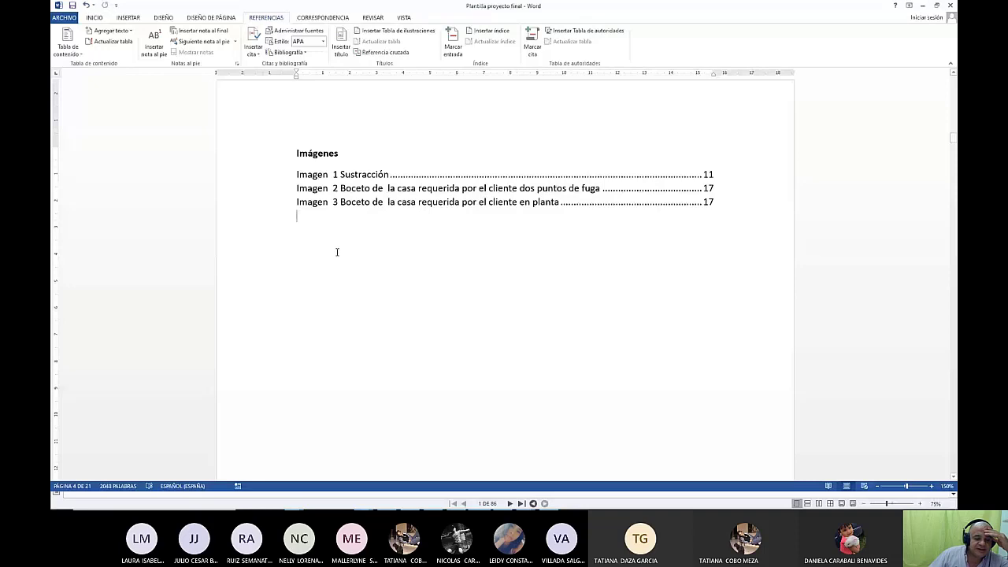
pyautogui.click(300, 174)
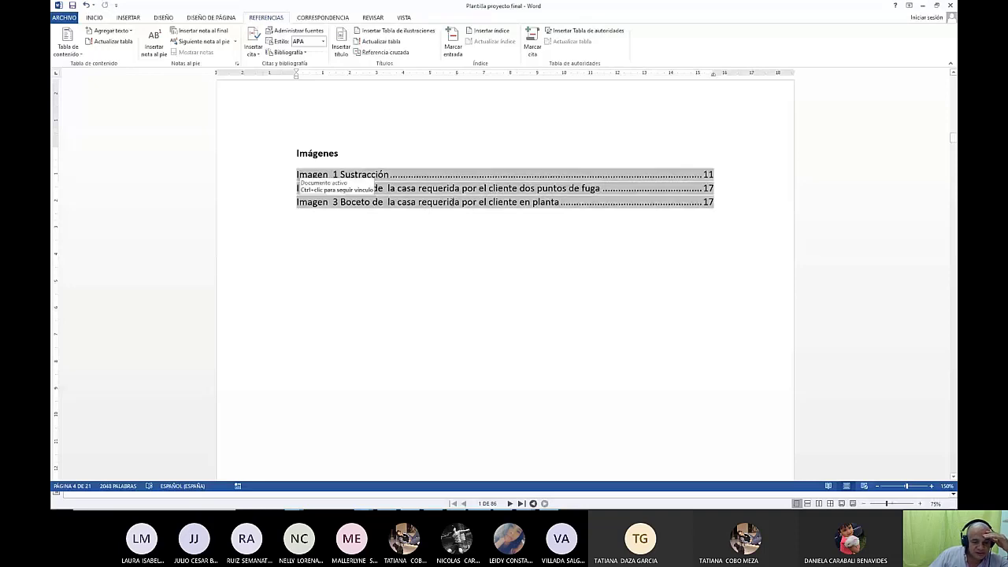
pyautogui.click(536, 226)
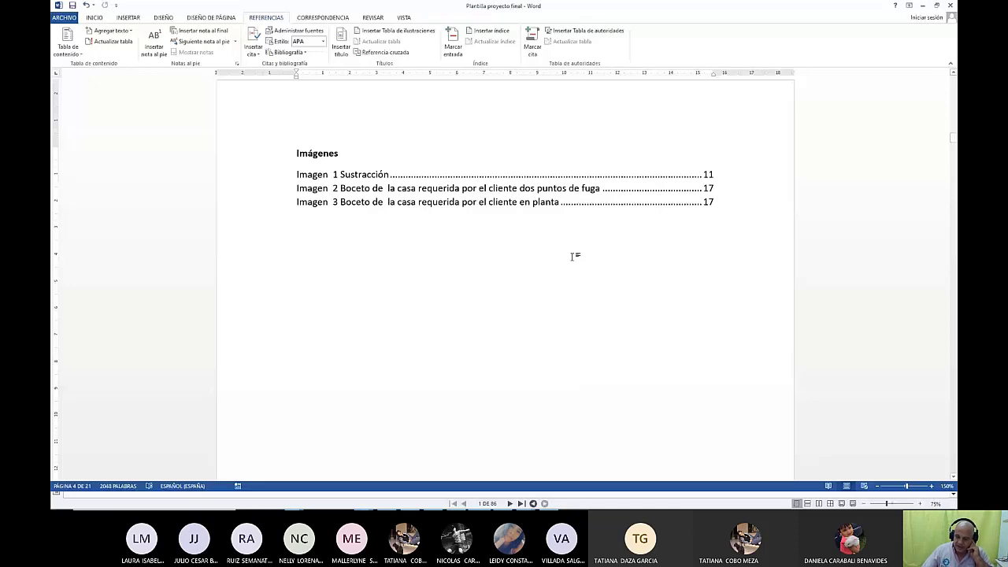
# Scroll down through the template until the 7. REFERENCIAS section fills the window.
pyautogui.keyDown('ctrl'); pyautogui.scroll(-6, 572, 256); pyautogui.keyUp('ctrl')
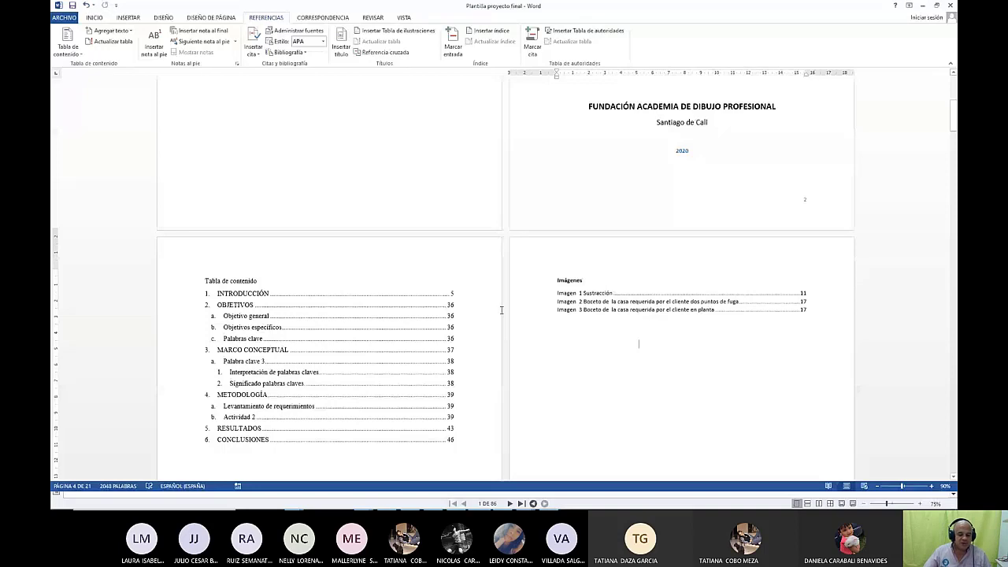
pyautogui.scroll(-15, 618, 303)
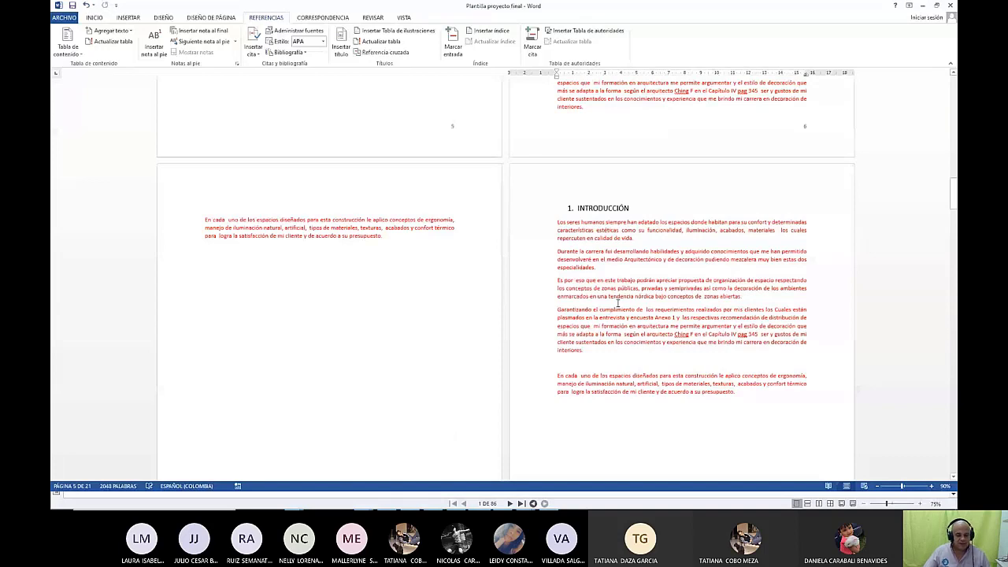
pyautogui.scroll(-8, 618, 303)
pyautogui.keyDown('ctrl'); pyautogui.scroll(-2, 488, 318); pyautogui.keyUp('ctrl')
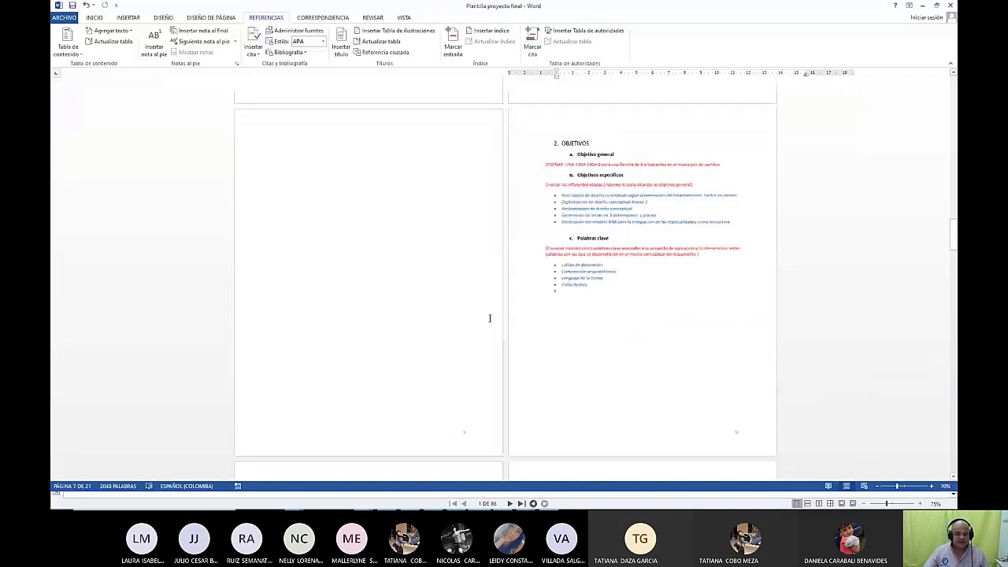
pyautogui.keyDown('ctrl'); pyautogui.scroll(4, 489, 318); pyautogui.keyUp('ctrl')
pyautogui.scroll(-3, 495, 363)
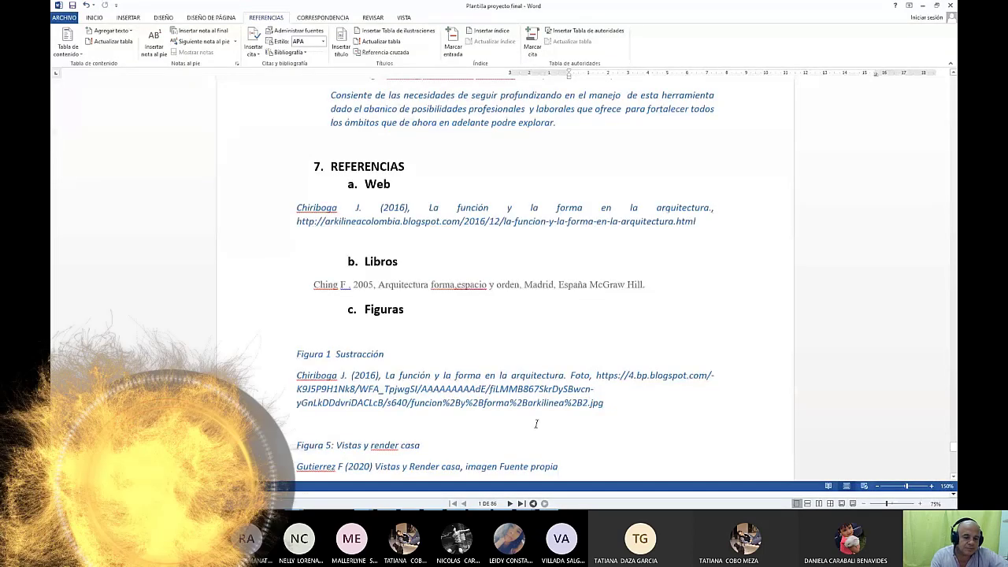
pyautogui.scroll(-2, 537, 423)
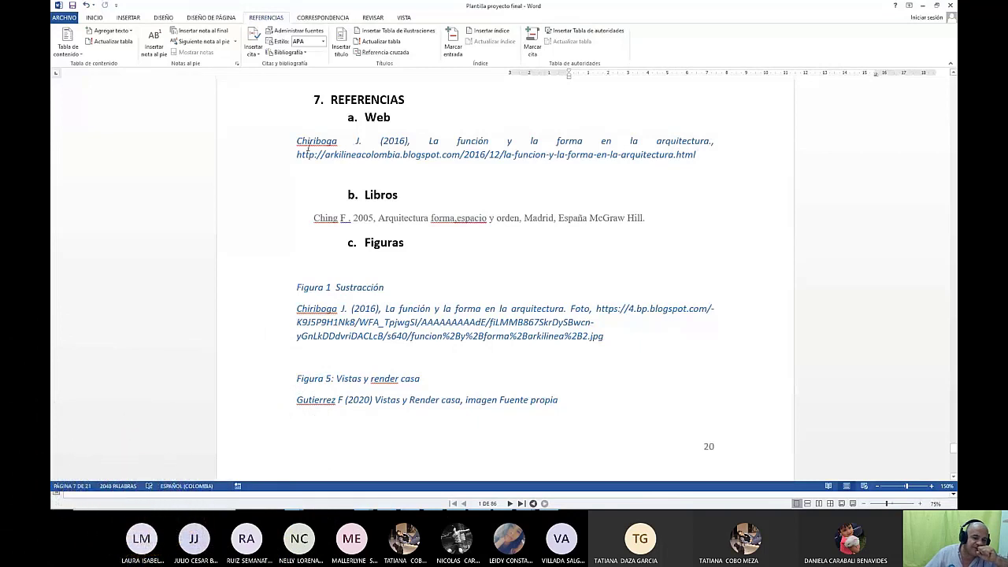
pyautogui.click(357, 142)
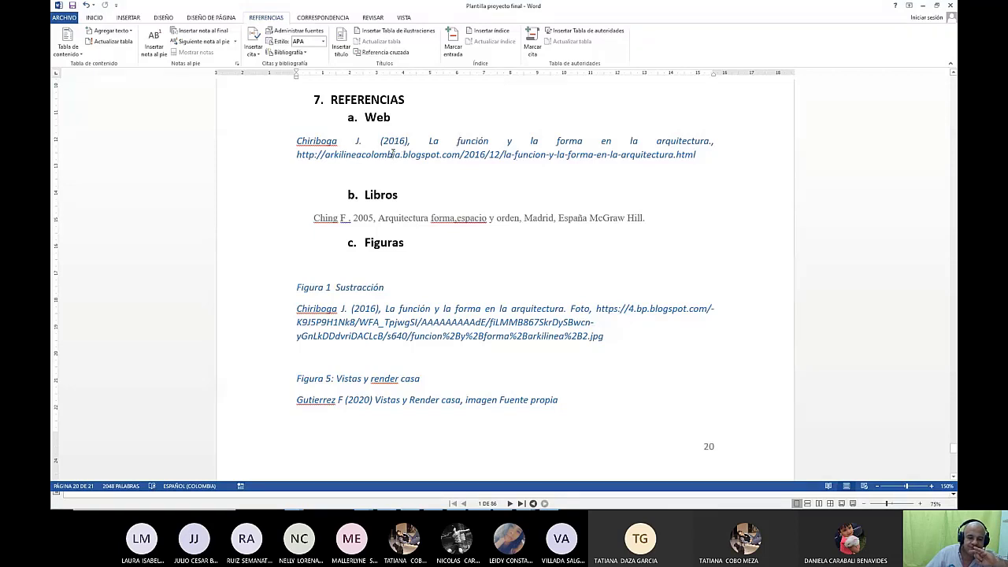
pyautogui.click(348, 218)
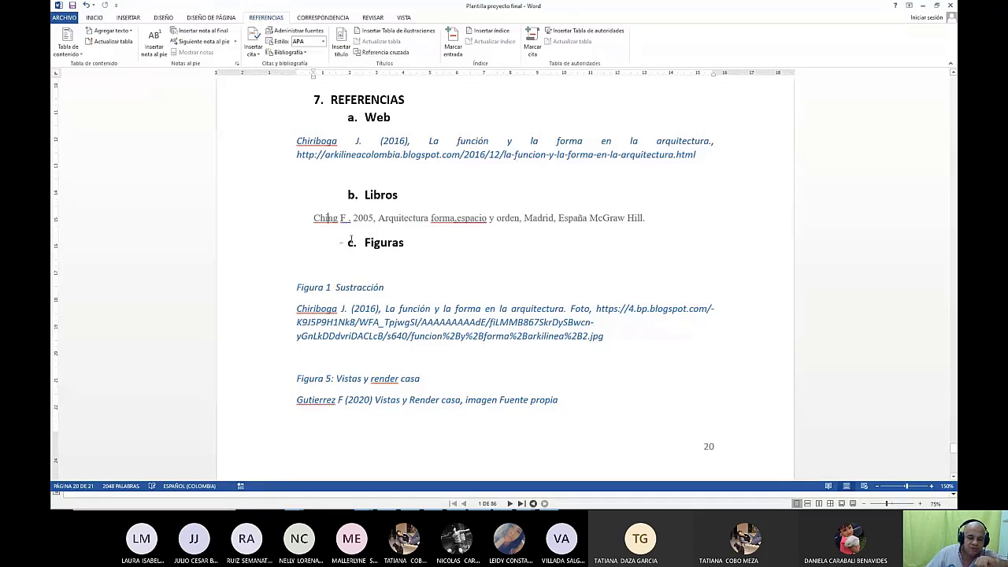
pyautogui.press('BackSpace')
pyautogui.click(347, 257)
pyautogui.click(421, 217)
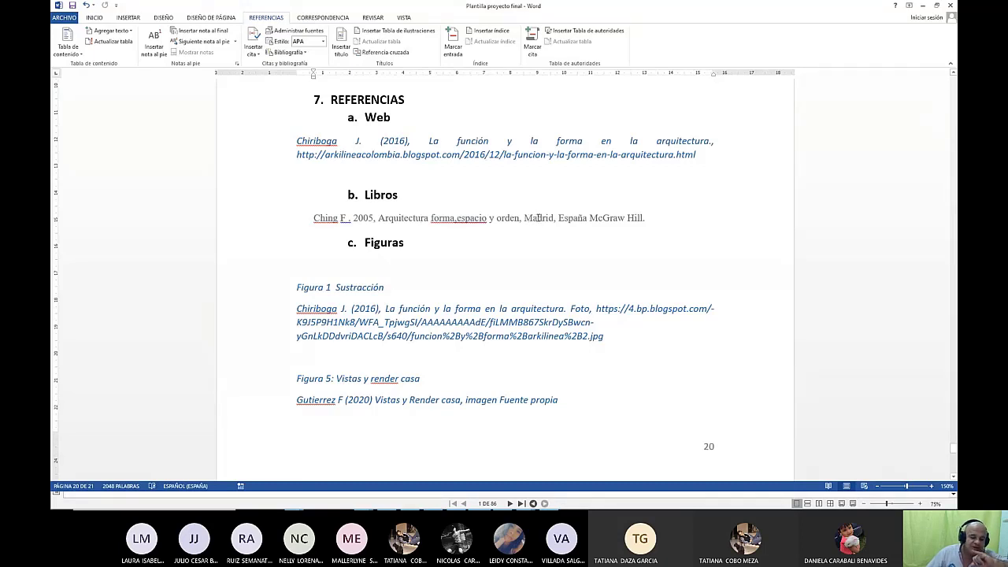
pyautogui.click(539, 218)
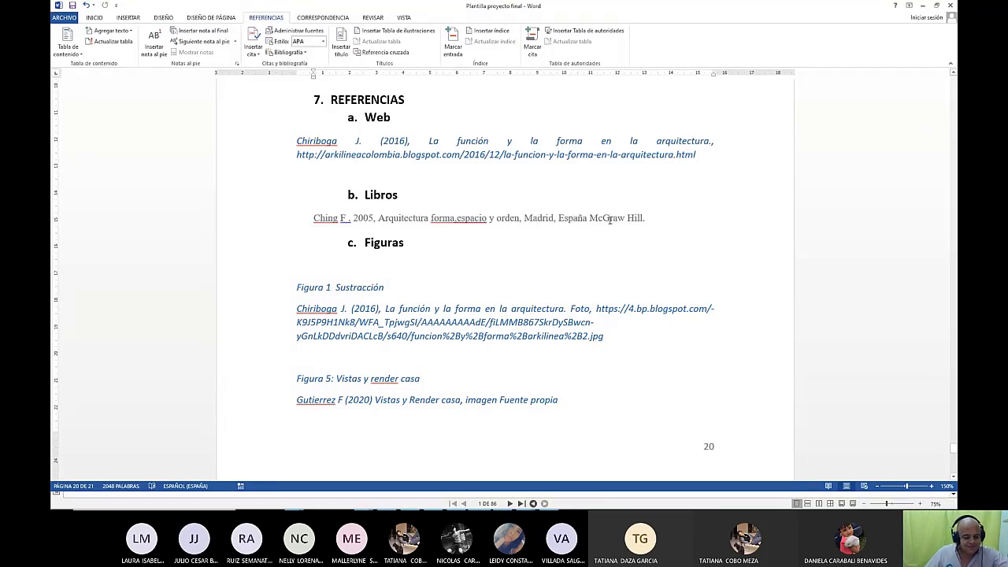
pyautogui.click(378, 245)
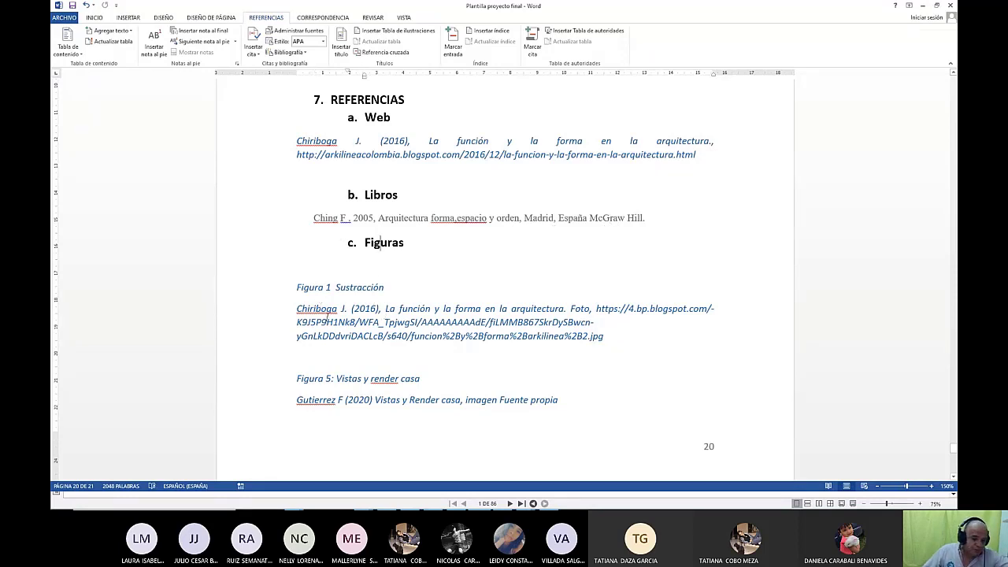
pyautogui.click(319, 310)
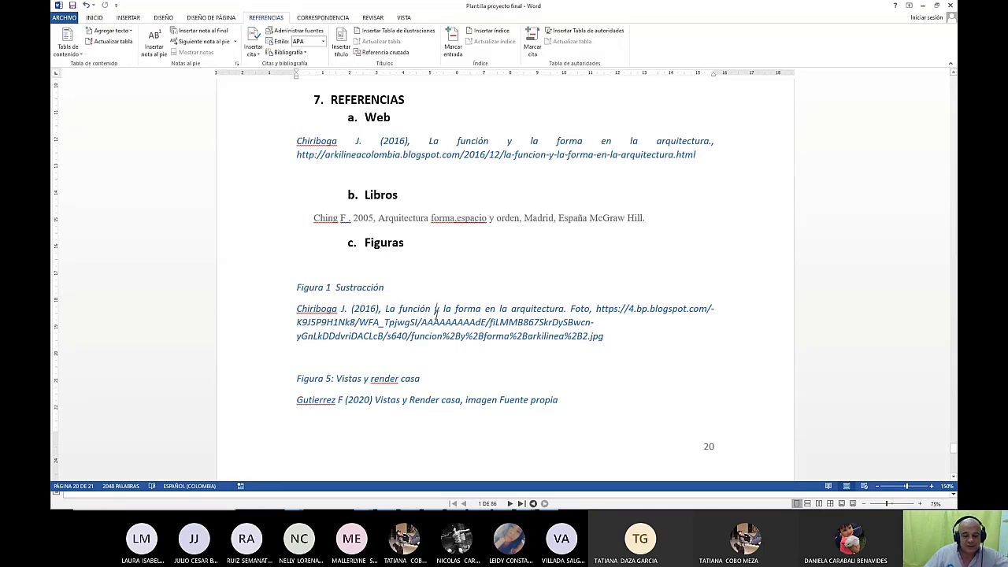
pyautogui.click(576, 310)
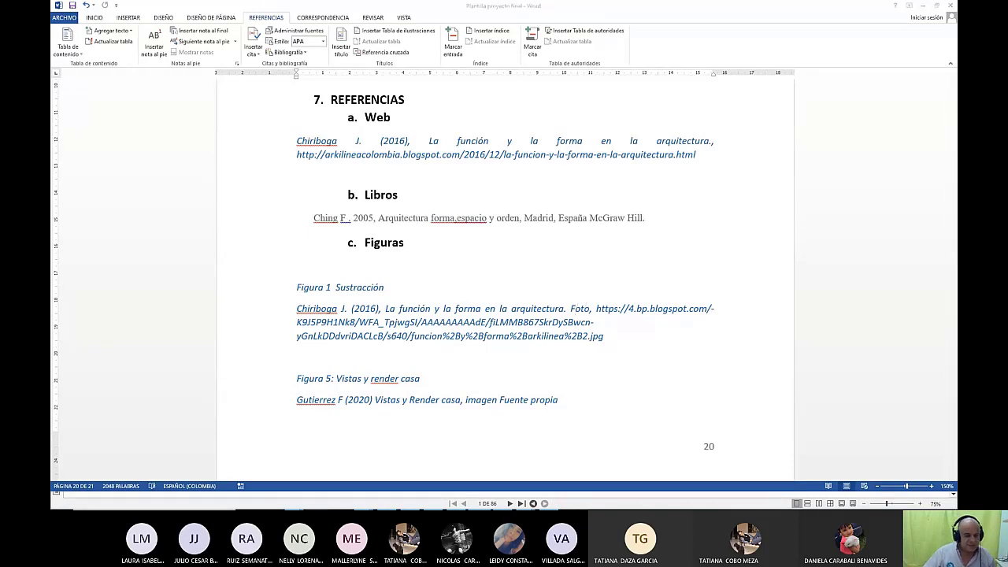
# In Chrome, look up the 'universal resource locator definition', highlight the answer, then return to Word.
pyautogui.hotkey('alt', 'Tab')
pyautogui.hotkey('alt', 'Tab')
pyautogui.hotkey('alt', 'Tab')
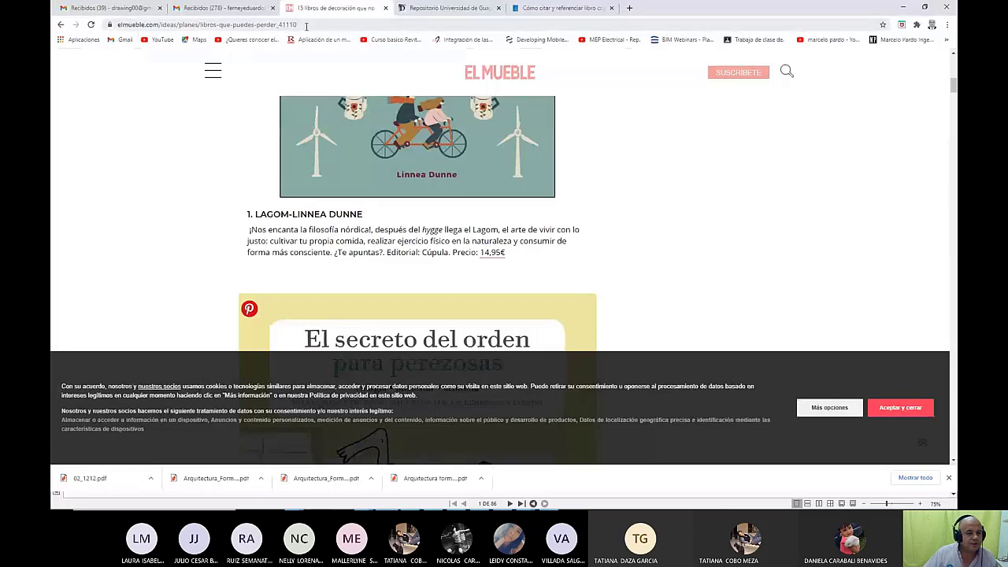
pyautogui.click(306, 25)
pyautogui.write('un')
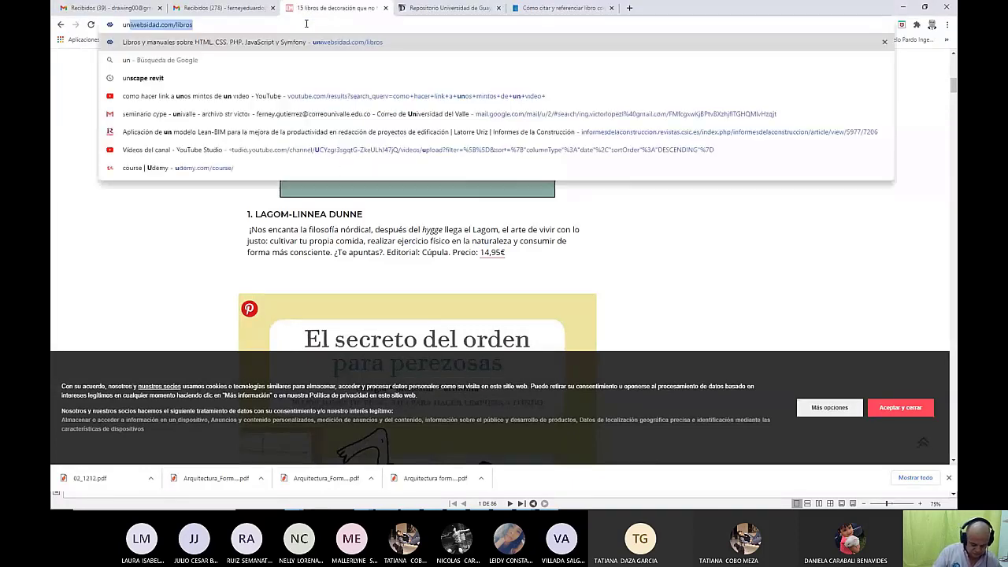
pyautogui.write('iversal ')
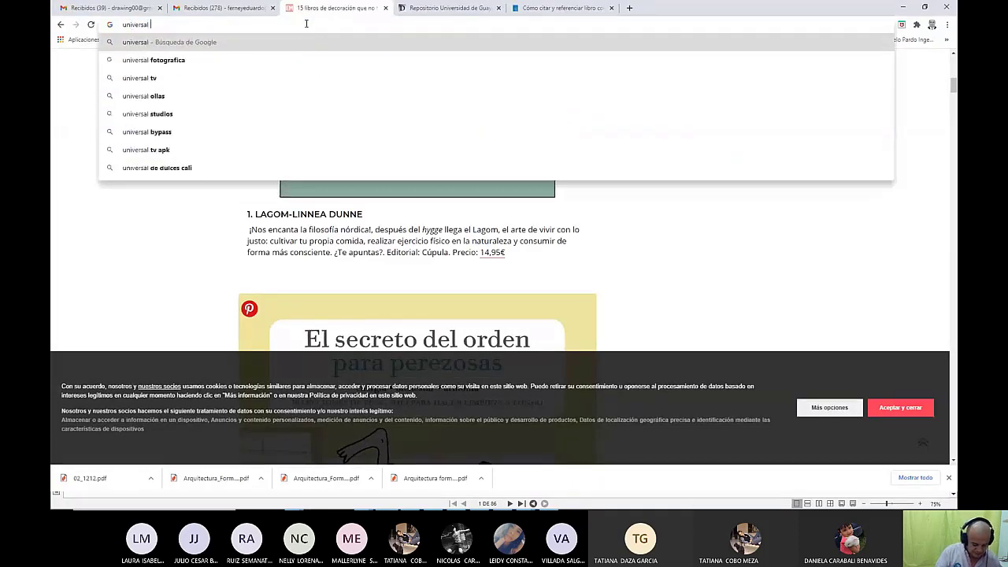
pyautogui.write('resource')
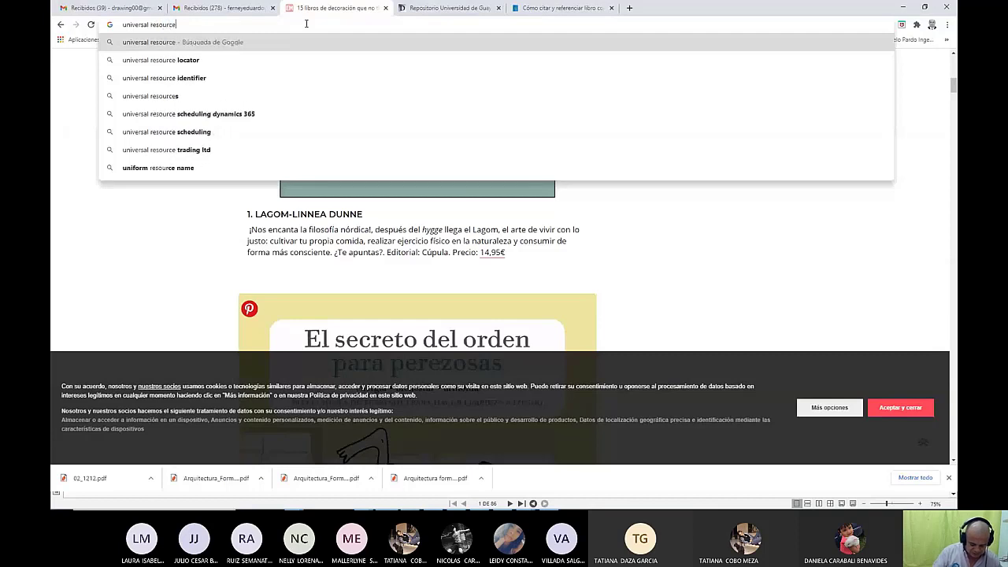
pyautogui.write('location')
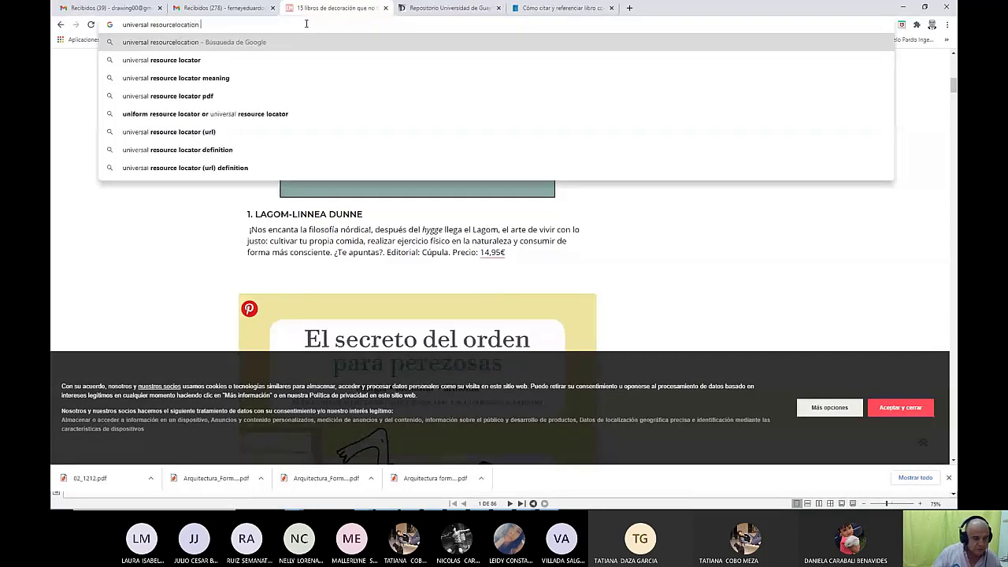
pyautogui.click(323, 59)
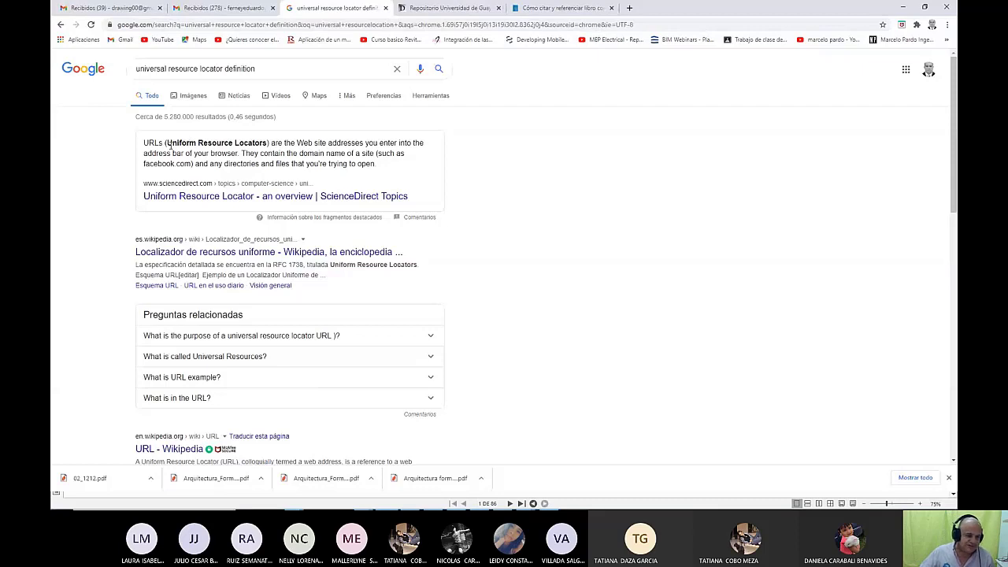
pyautogui.moveTo(168, 144); pyautogui.dragTo(256, 143)
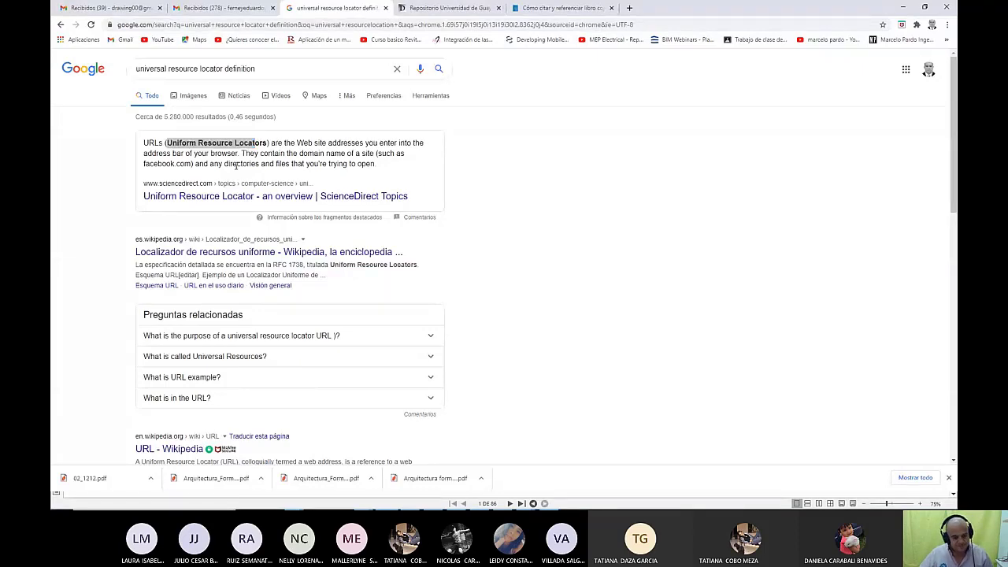
pyautogui.hotkey('alt', 'Tab')
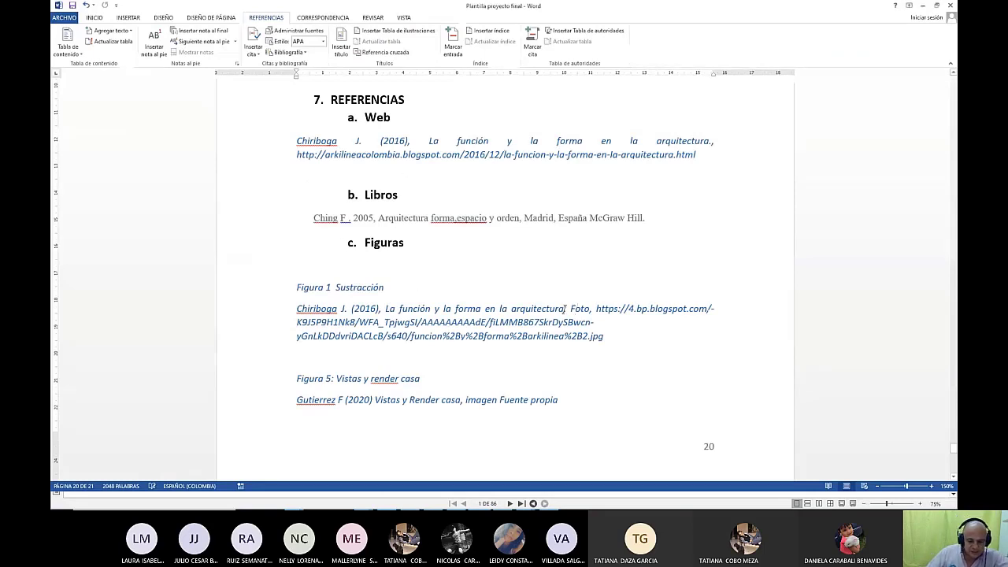
# Highlight the image URL and the web reference URL in the reference entries.
pyautogui.moveTo(600, 308); pyautogui.dragTo(625, 336)
pyautogui.click(602, 266)
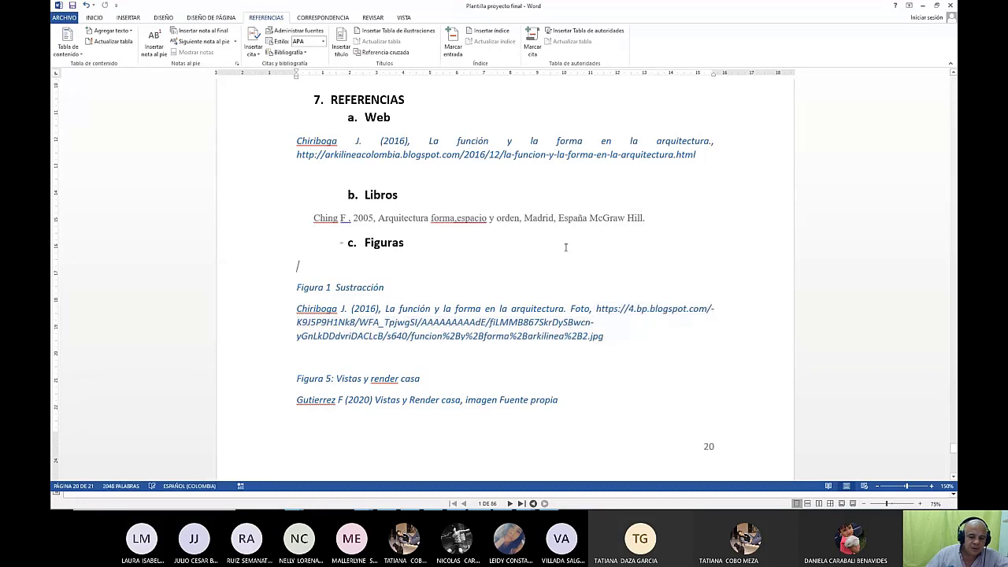
pyautogui.click(276, 162)
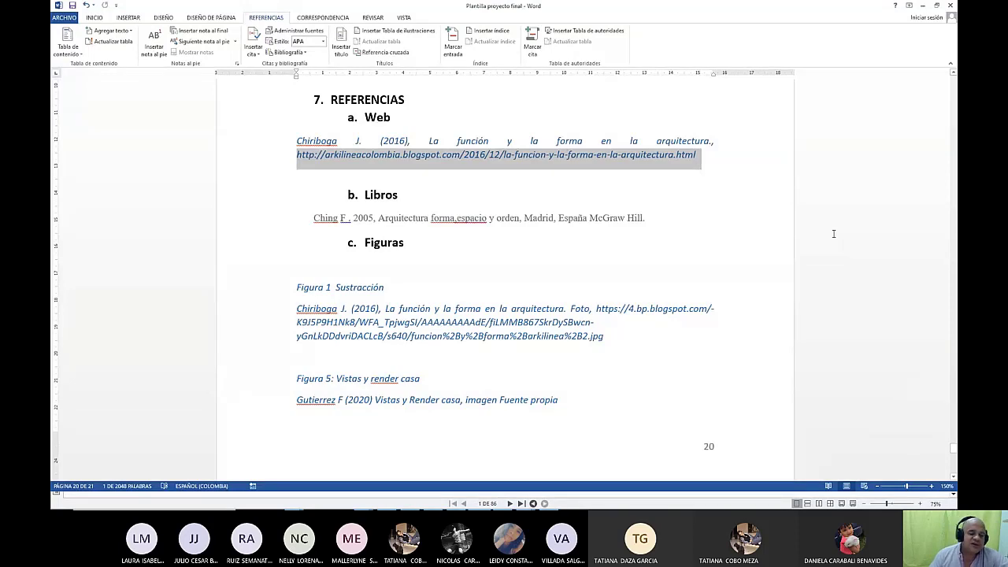
# Scroll back up to the end of the Actividad 2 description on page 13.
pyautogui.scroll(10, 522, 283)
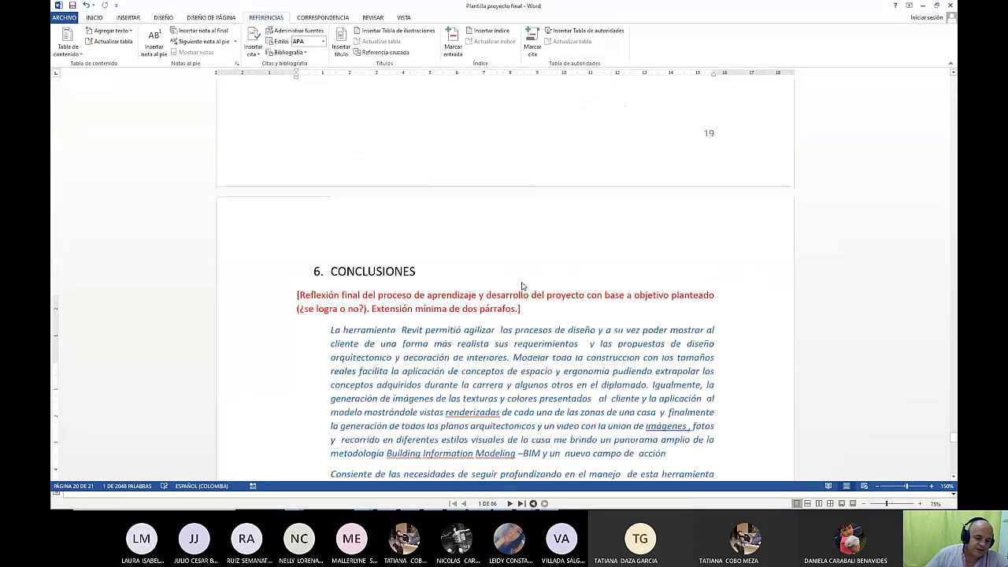
pyautogui.scroll(15, 522, 286)
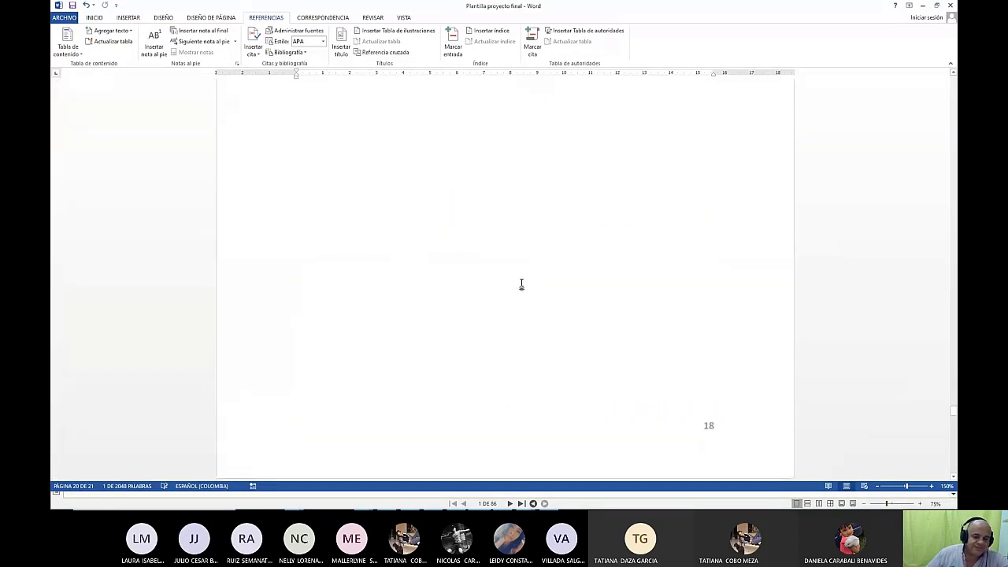
pyautogui.scroll(15, 521, 284)
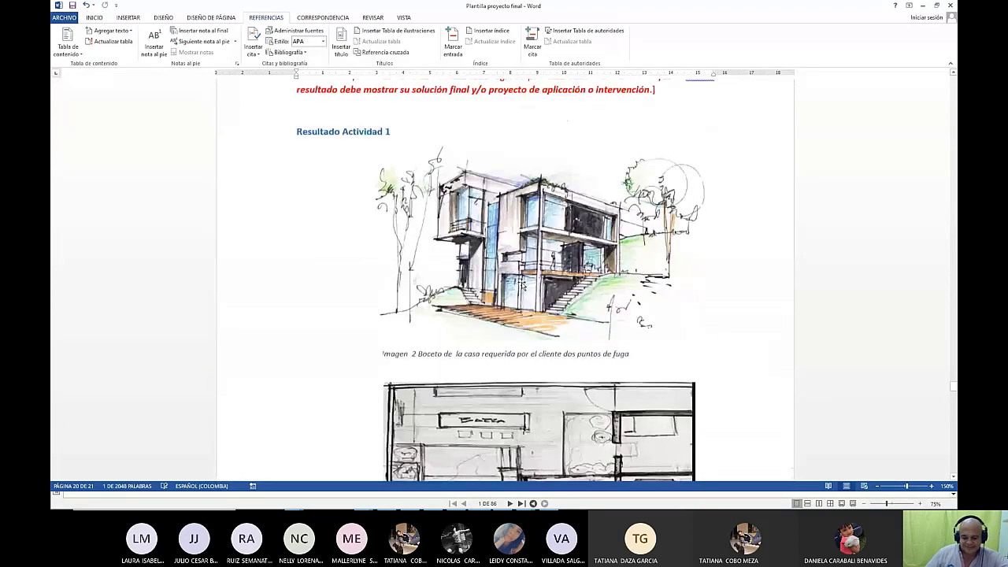
pyautogui.scroll(15, 522, 284)
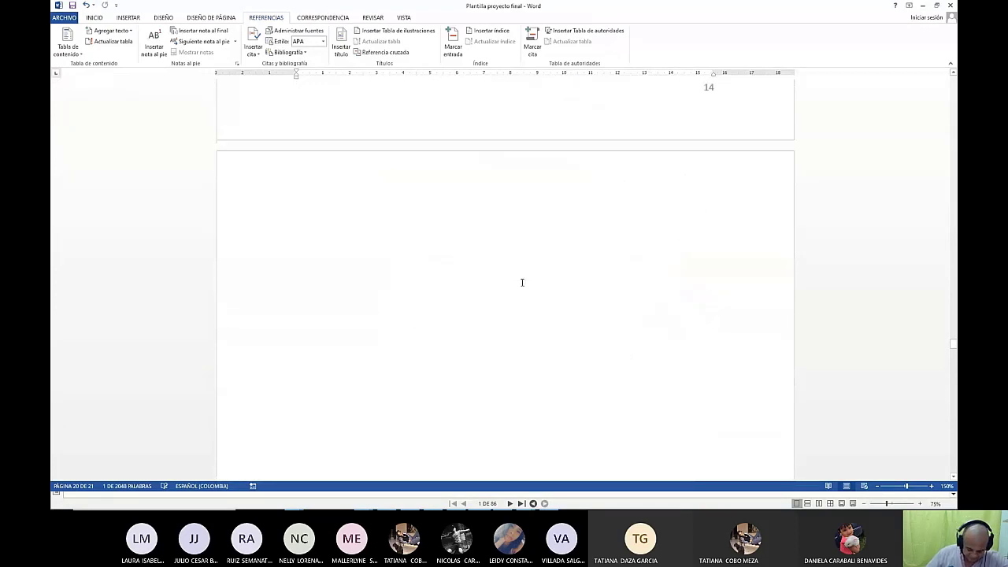
pyautogui.scroll(15, 522, 282)
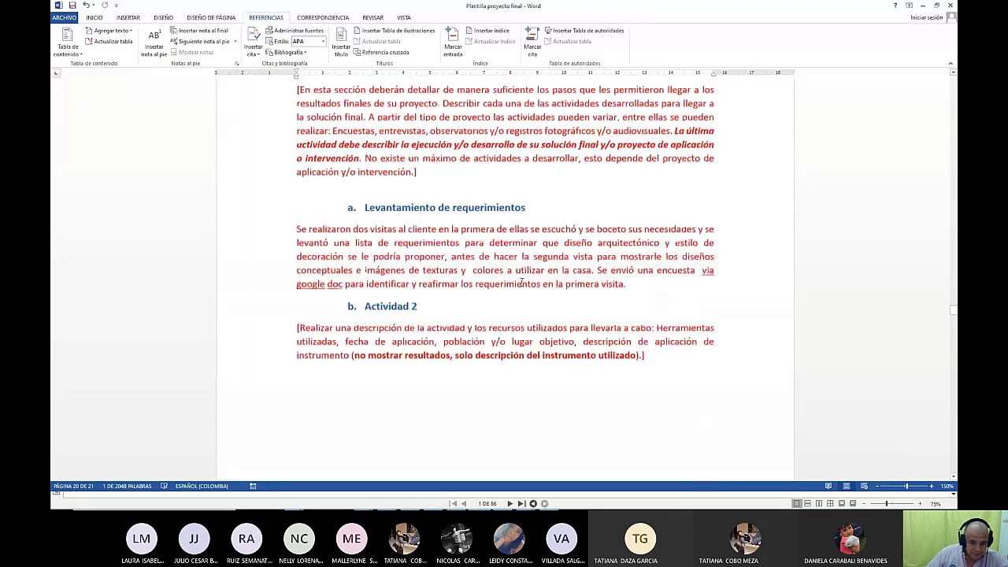
pyautogui.scroll(6, 521, 284)
pyautogui.scroll(-5, 524, 290)
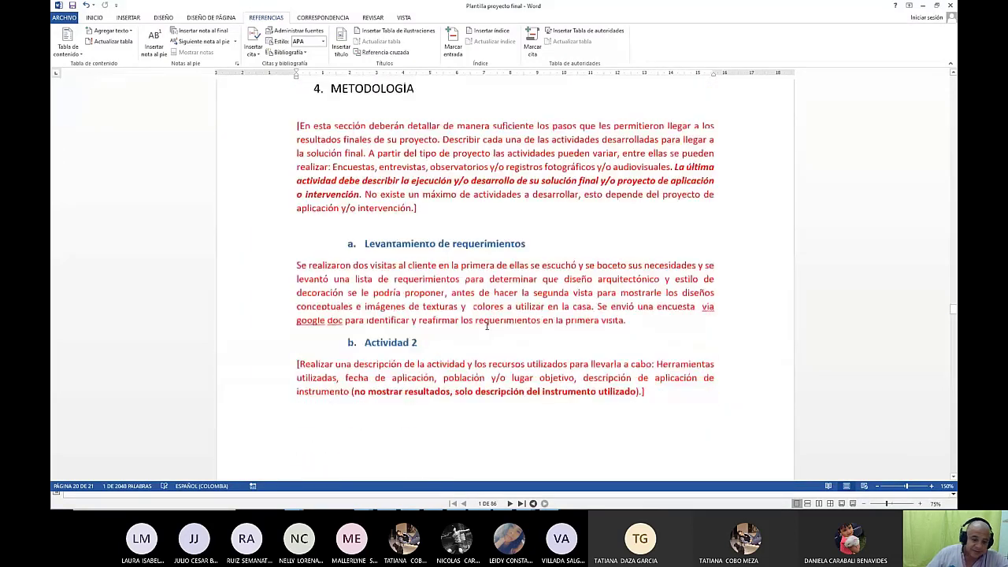
pyautogui.scroll(-5, 504, 323)
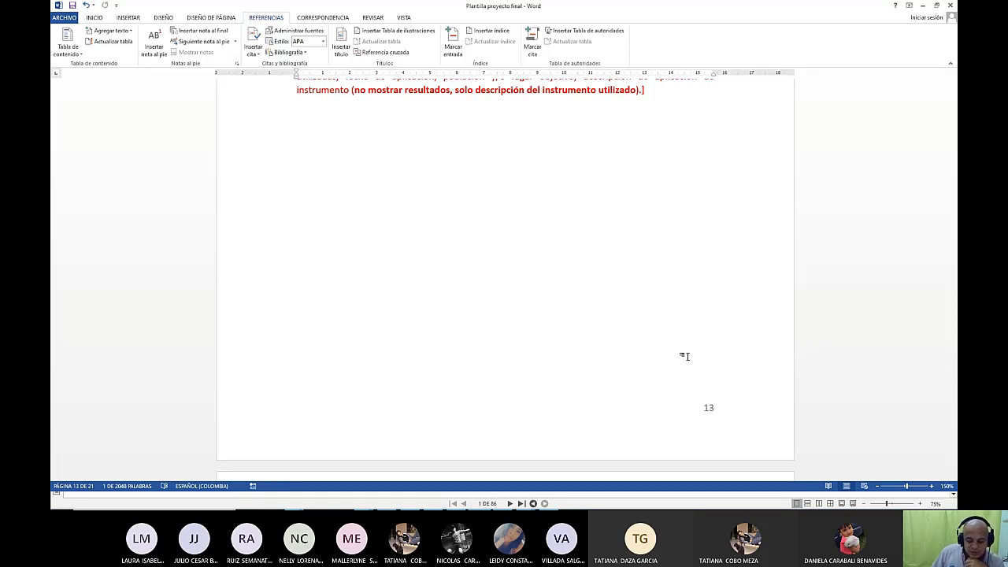
# Pass through the Gmail inbox and bring the Clase 20 Teams meeting window forward.
pyautogui.hotkey('alt', 'Tab')
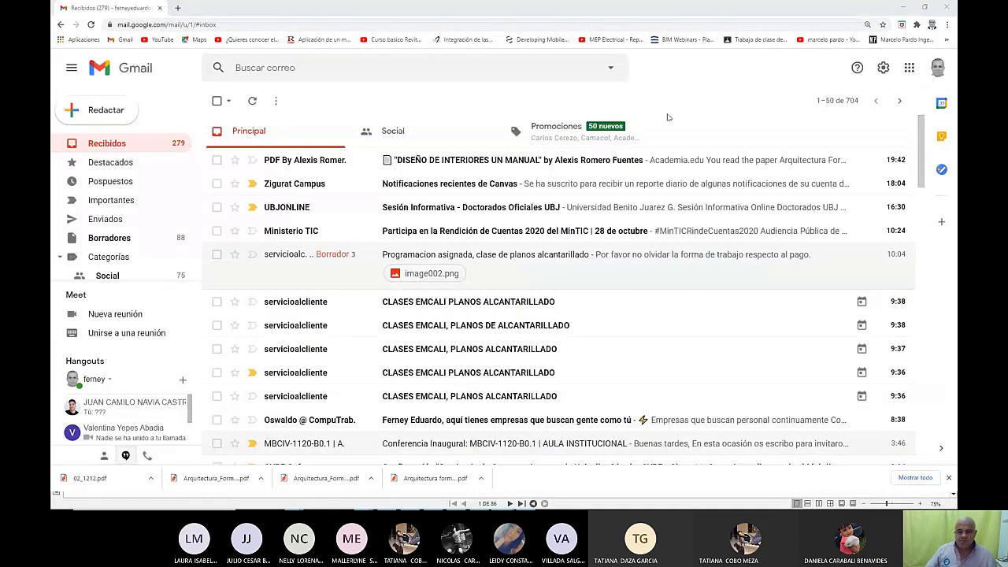
pyautogui.hotkey('alt', 'Tab')
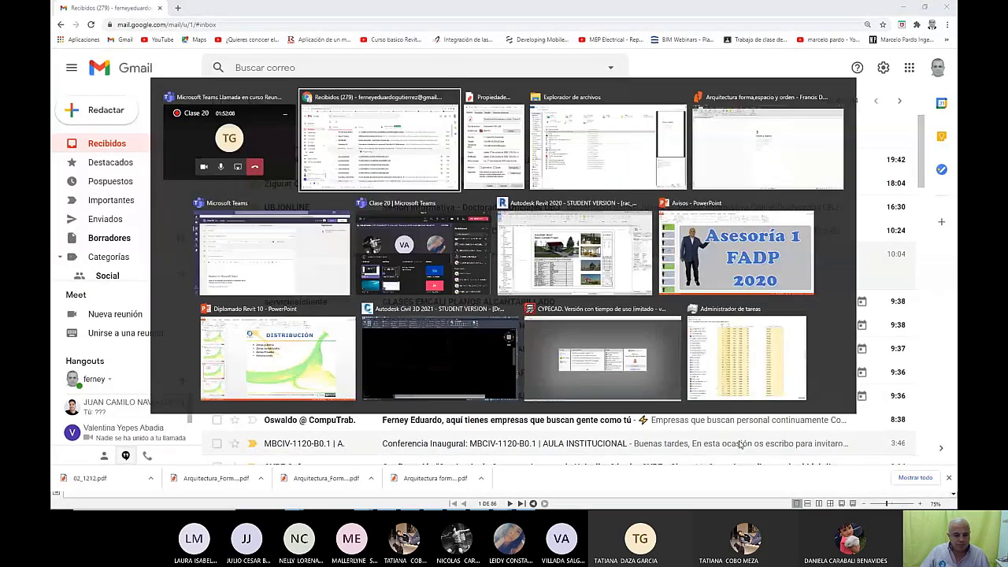
pyautogui.hotkey('alt', 'Tab')
pyautogui.hotkey('alt', 'Tab')
pyautogui.hotkey('alt', 'Tab')
pyautogui.hotkey('alt', 'Tab')
pyautogui.hotkey('alt', 'Tab')
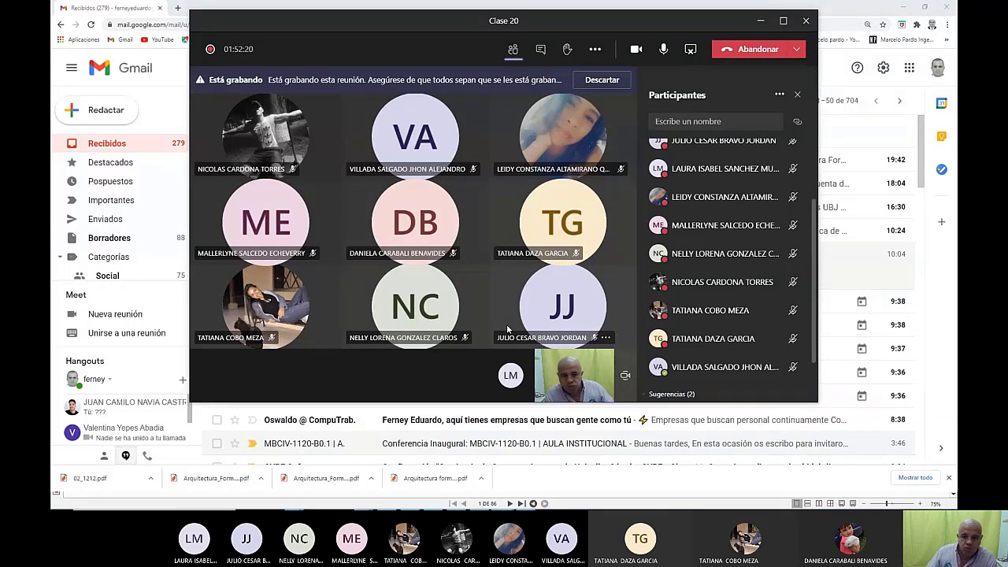
# Maximize the Clase 20 meeting and post 'Listos' in its chat.
pyautogui.click(783, 21)
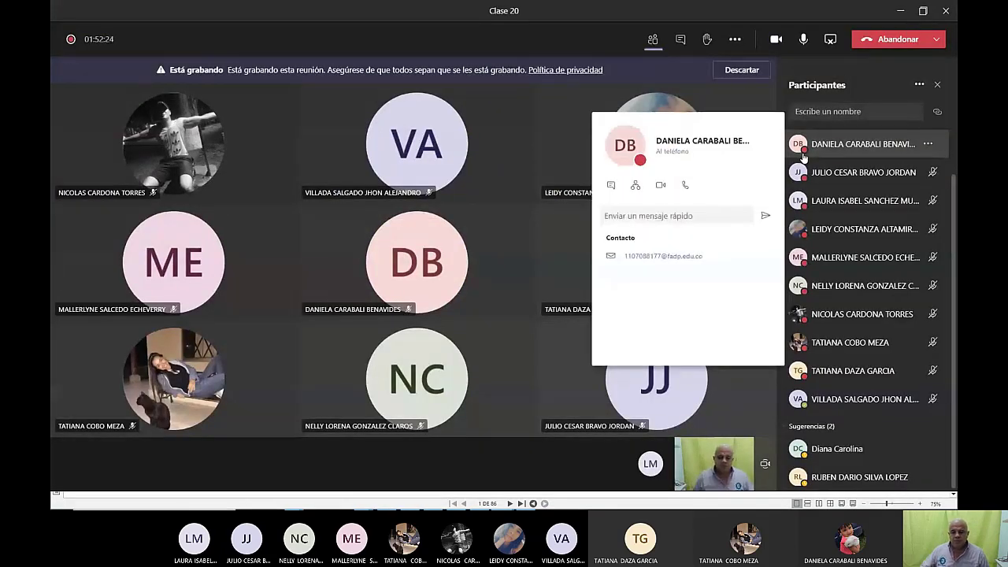
pyautogui.click(680, 39)
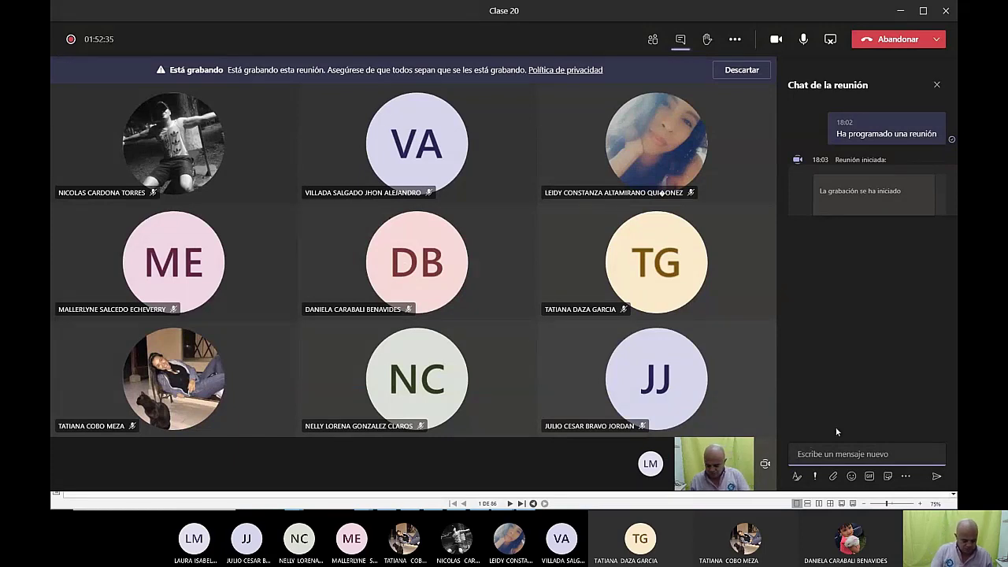
pyautogui.write('List')
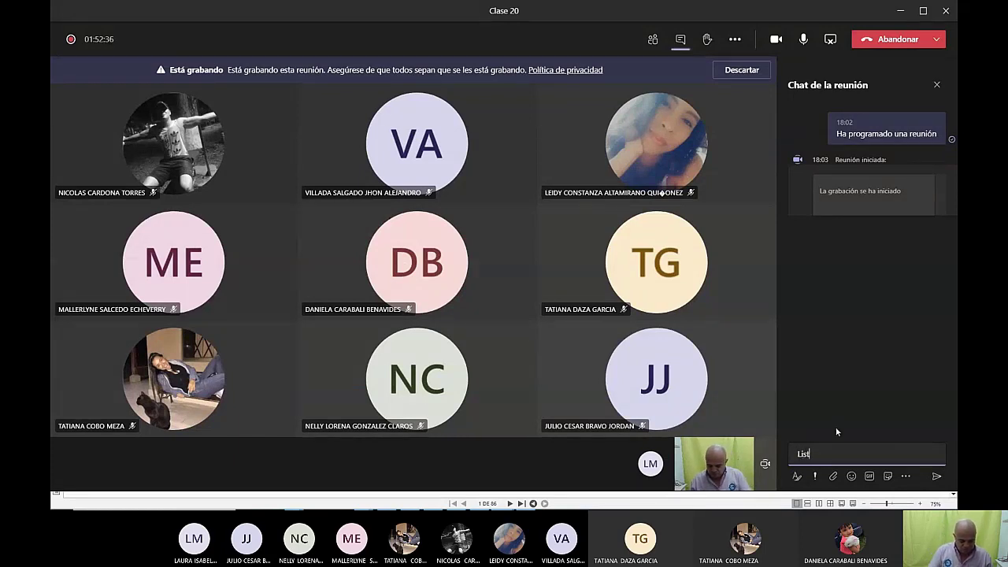
pyautogui.write('os')
pyautogui.press('Return')
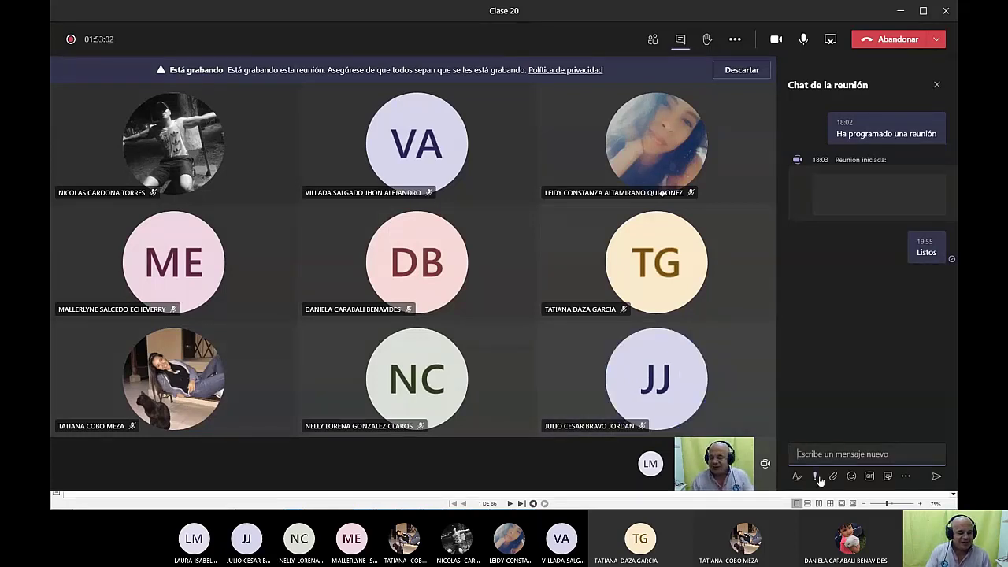
# View a participant's contact card, then briefly switch to Gmail and back to Teams.
pyautogui.click(664, 285)
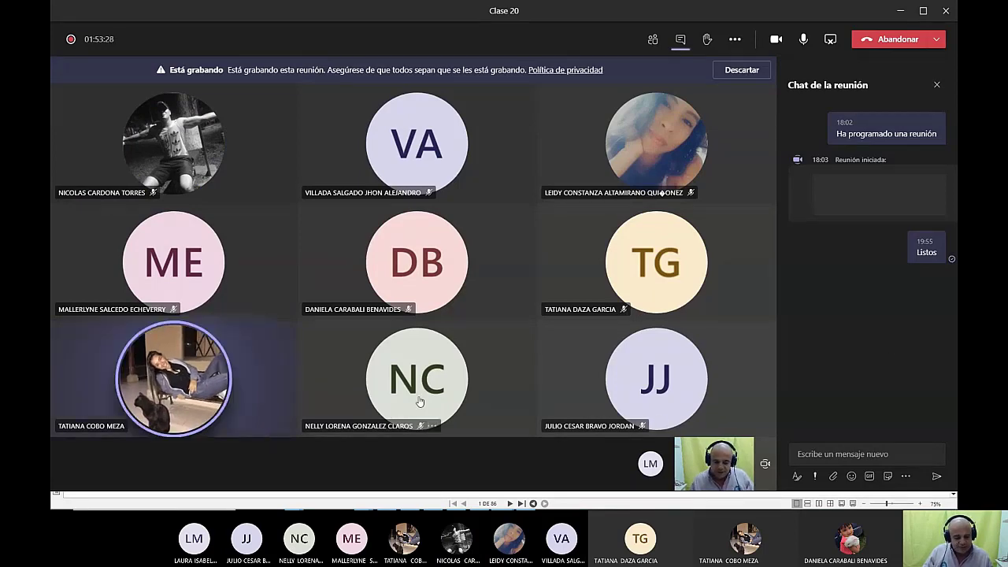
pyautogui.hotkey('alt', 'Tab')
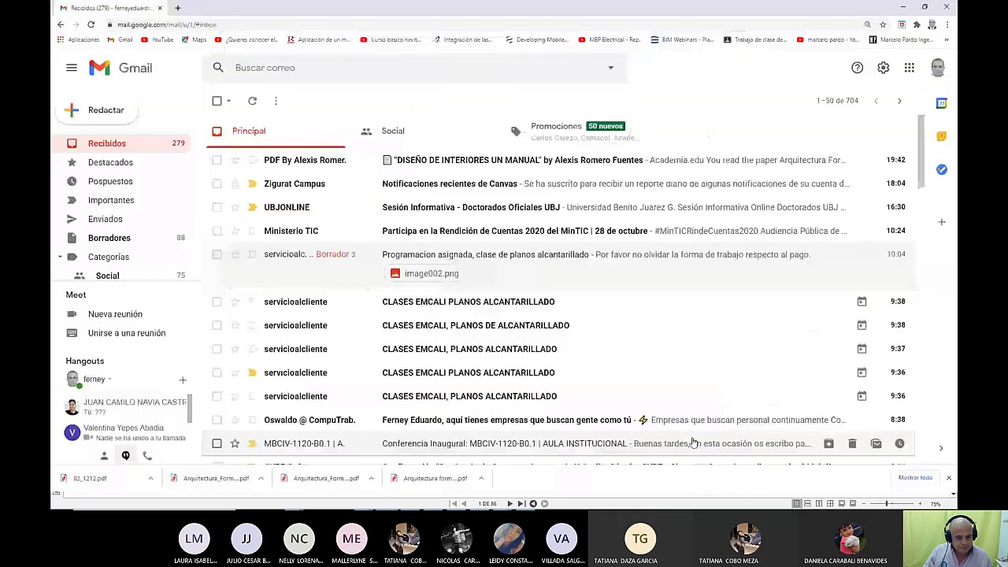
pyautogui.hotkey('alt', 'Tab')
# Upload 'Plantilla proyecto final' from Descargas as a chat attachment via Cargar desde mi equipo.
pyautogui.click(832, 475)
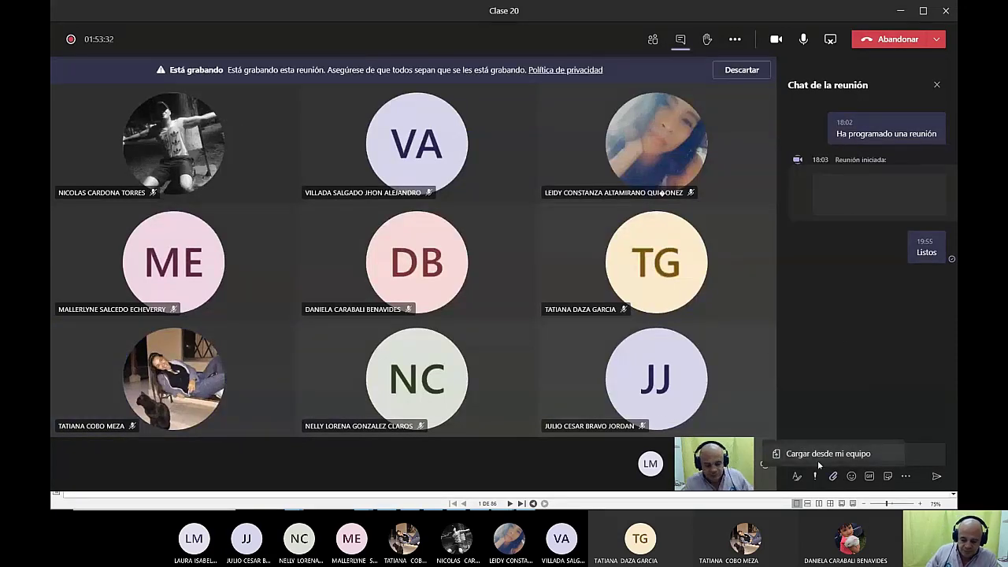
pyautogui.click(818, 455)
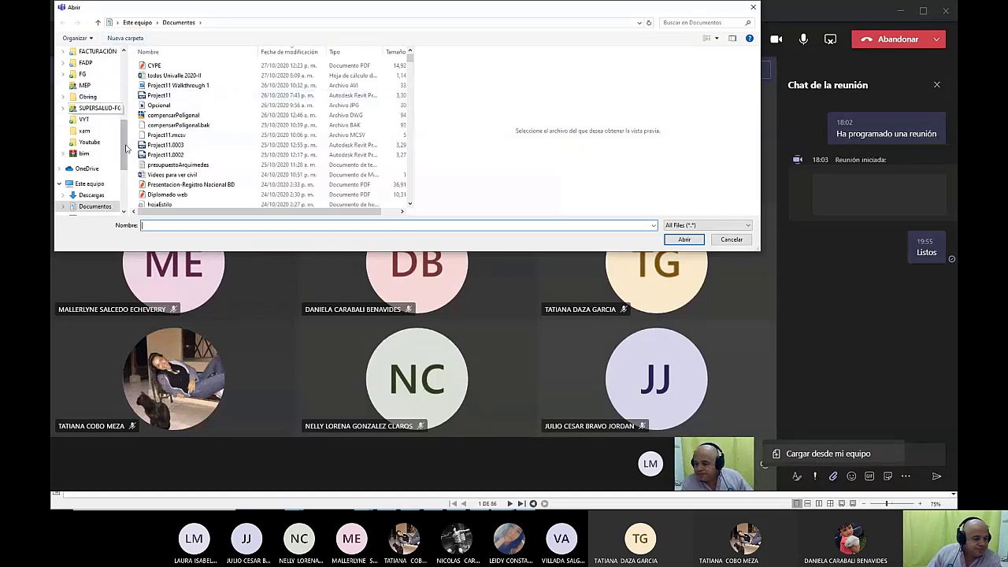
pyautogui.moveTo(126, 148); pyautogui.dragTo(118, 70)
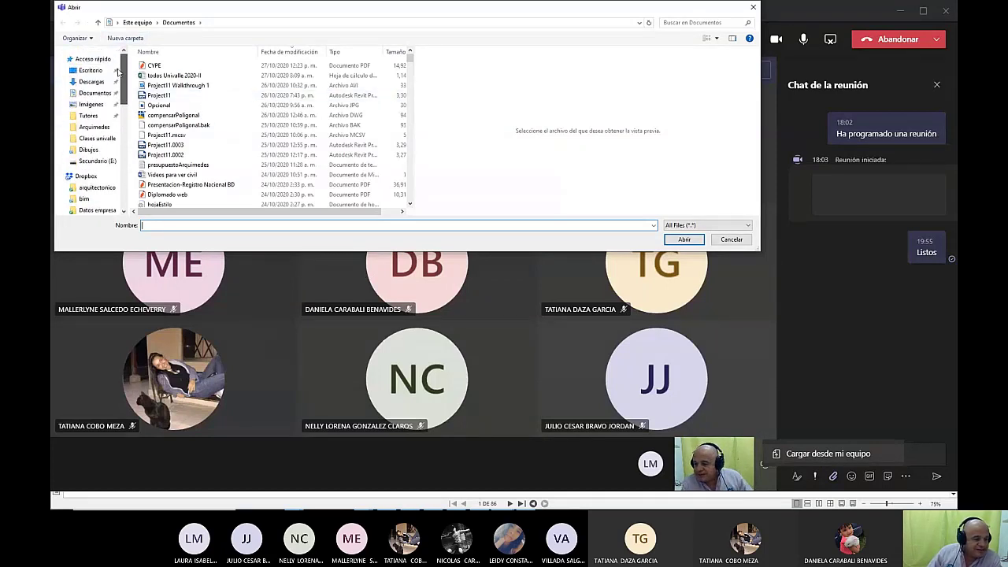
pyautogui.click(92, 81)
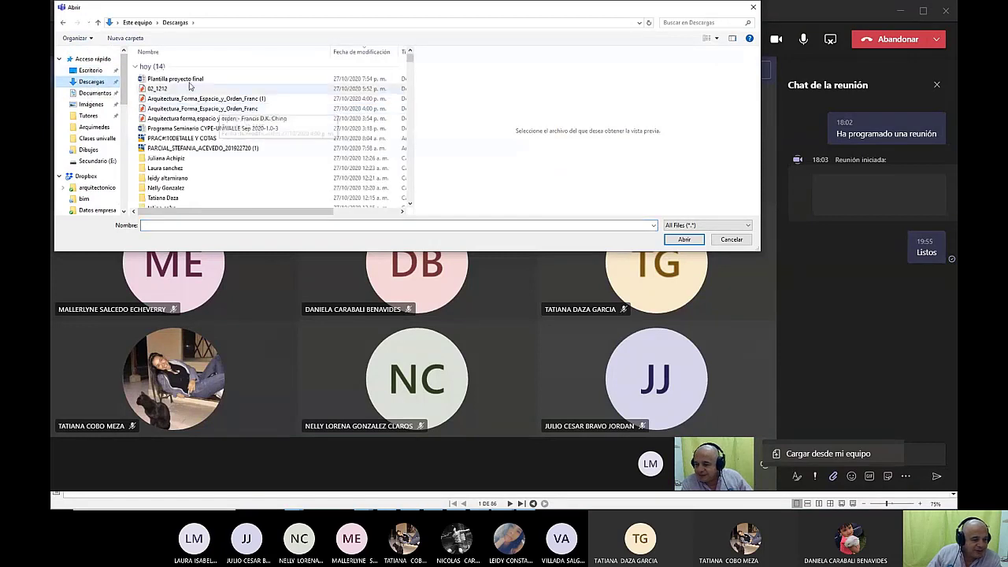
pyautogui.click(174, 80)
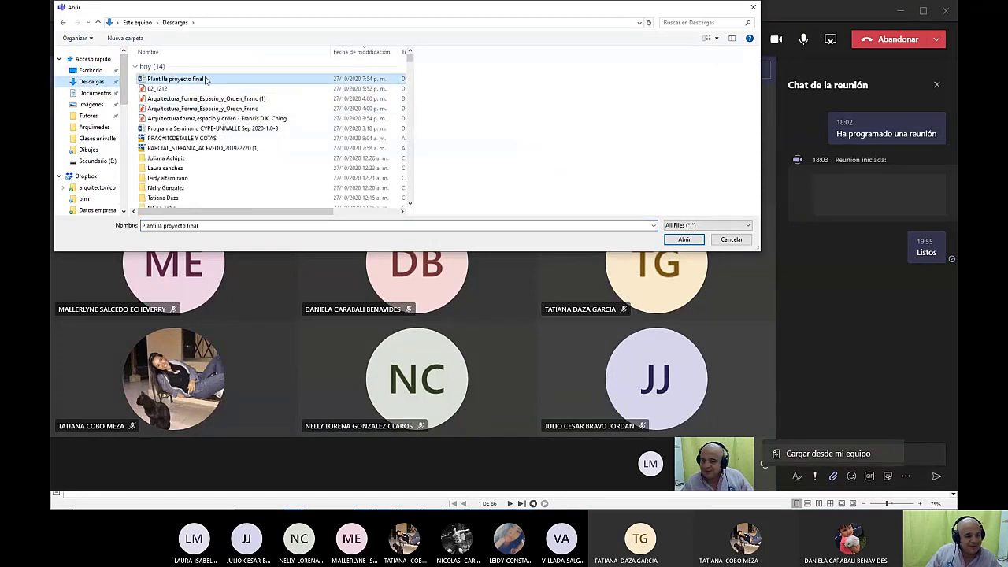
pyautogui.click(683, 239)
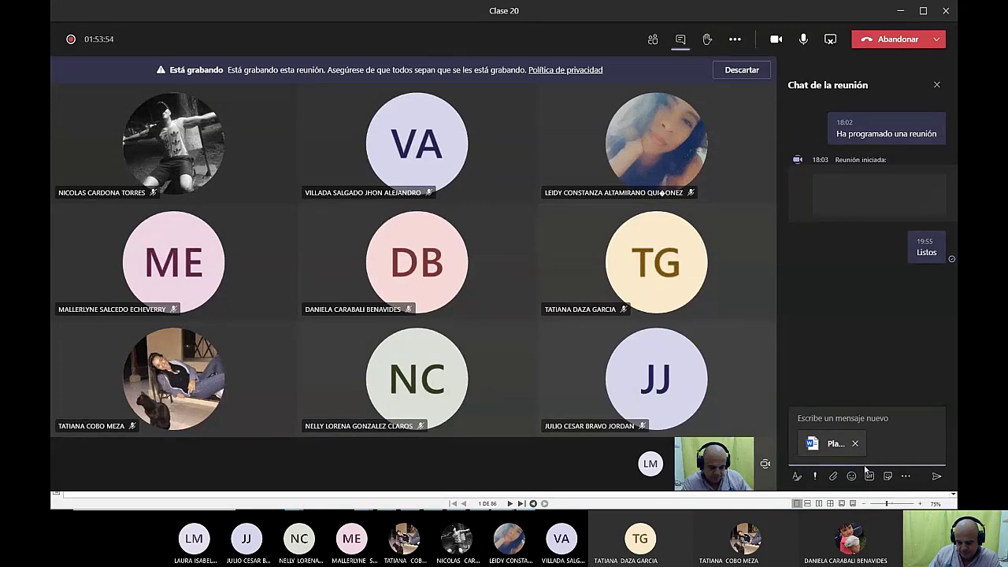
# Send the attached Plantilla proyecto final file, which ends with 'Error al enviar'.
pyautogui.click(936, 475)
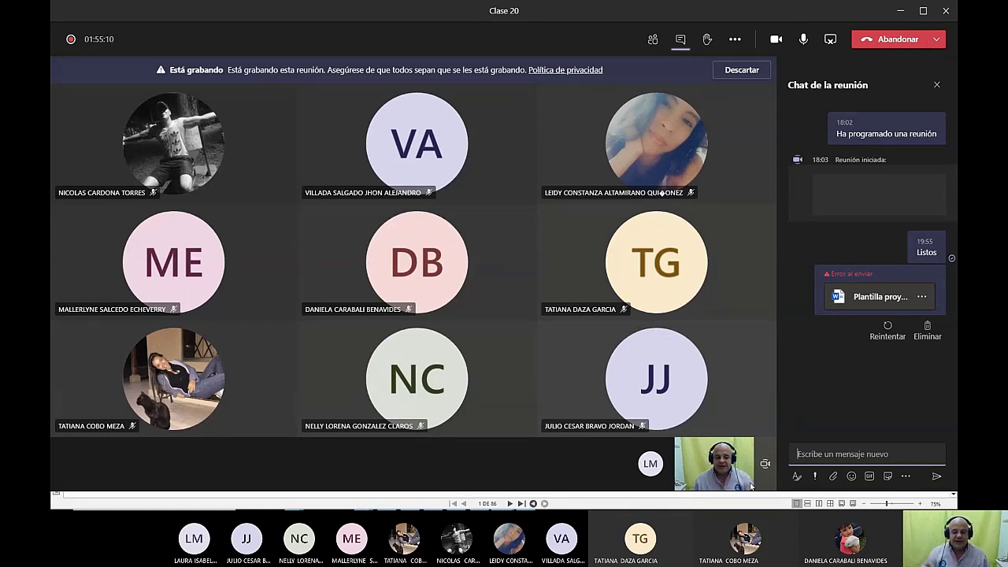
# Use Reintentar on the failed template message, then switch to the Gmail window.
pyautogui.click(807, 446)
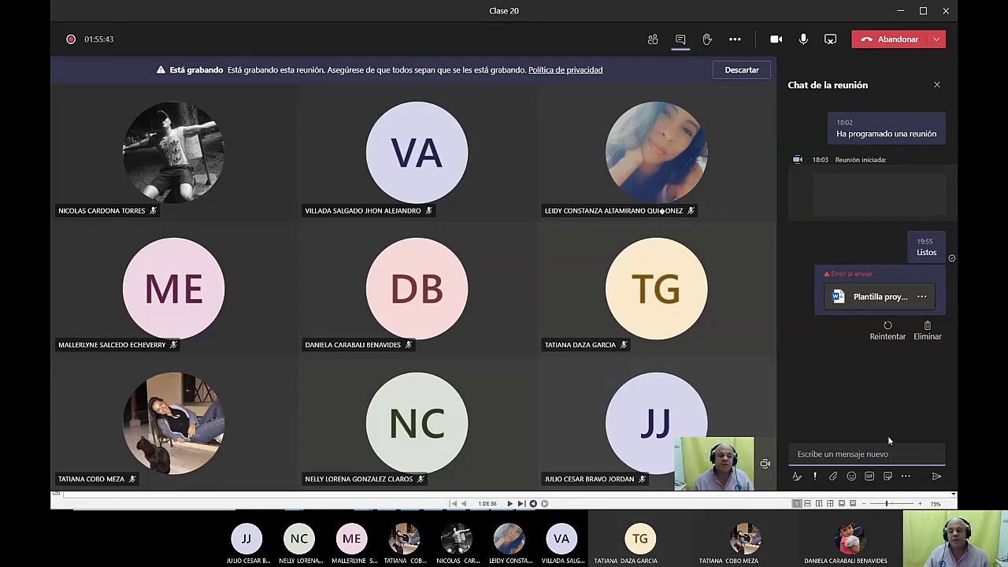
pyautogui.click(888, 330)
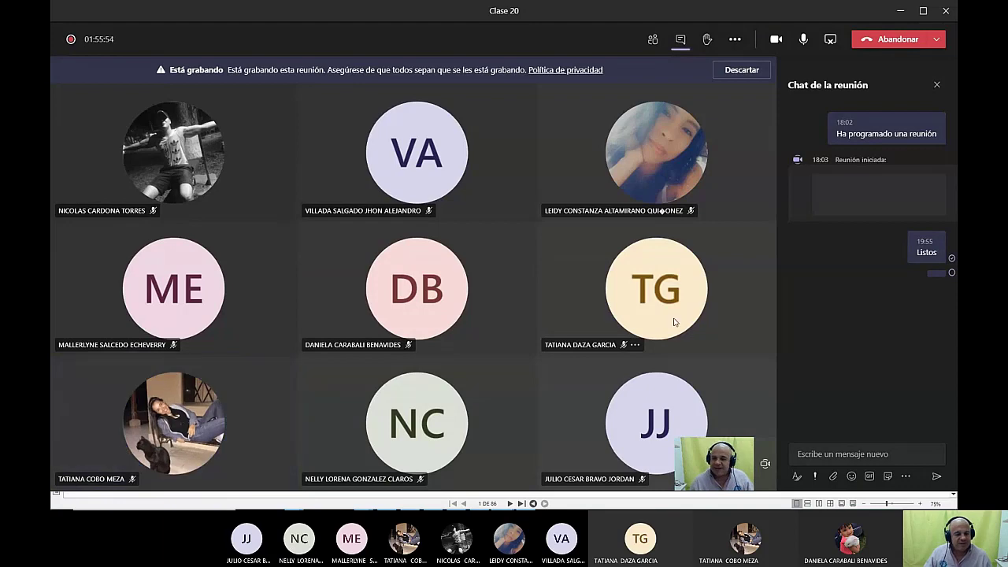
pyautogui.hotkey('alt', 'Tab')
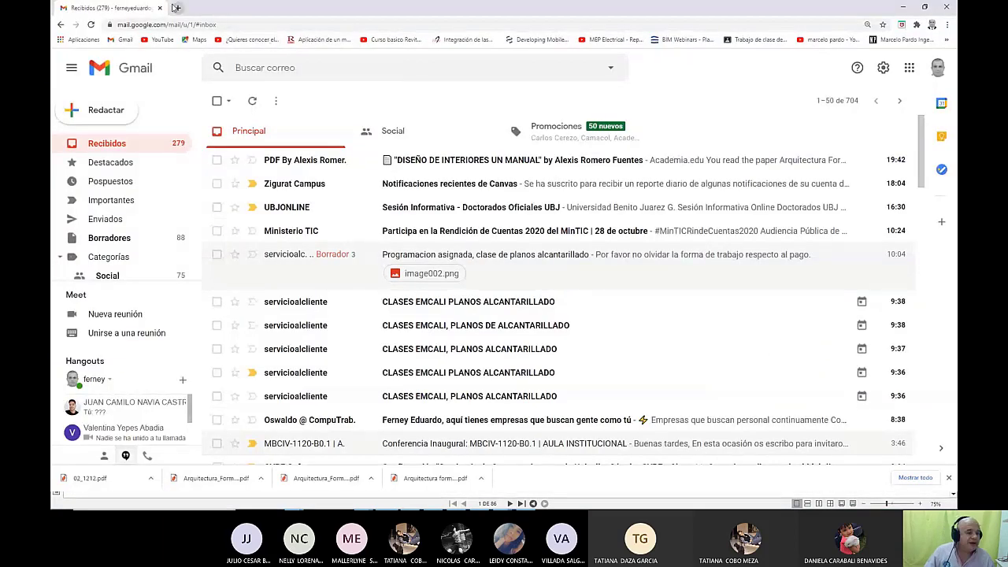
# Open a new Chrome tab and launch web.whatsapp.com from its shortcut tile.
pyautogui.click(176, 8)
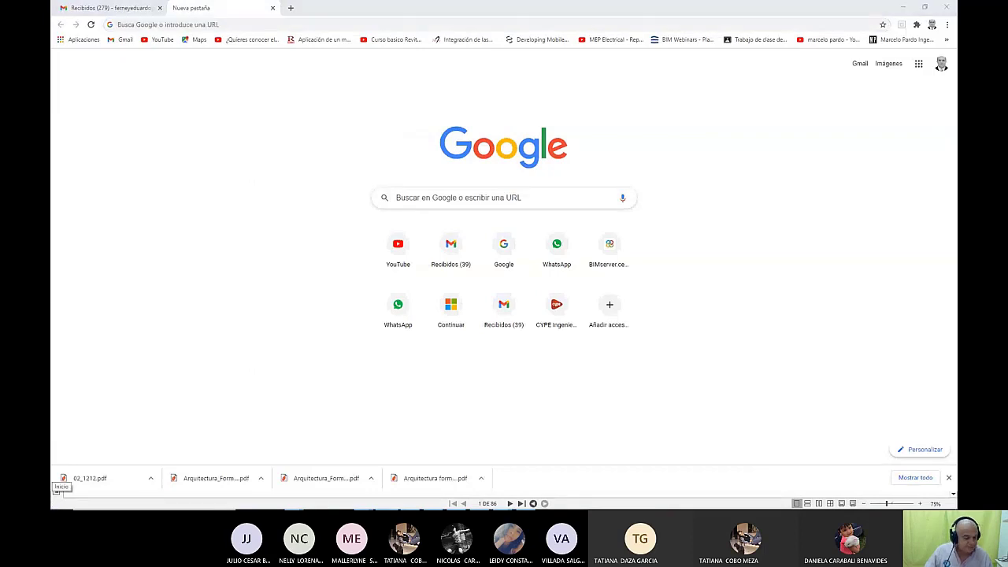
pyautogui.click(61, 501)
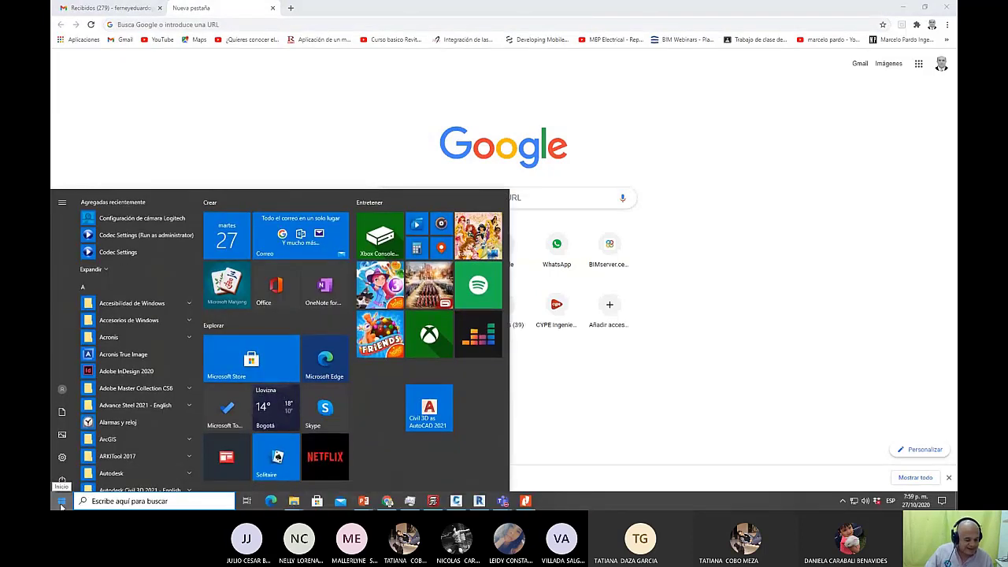
pyautogui.click(62, 504)
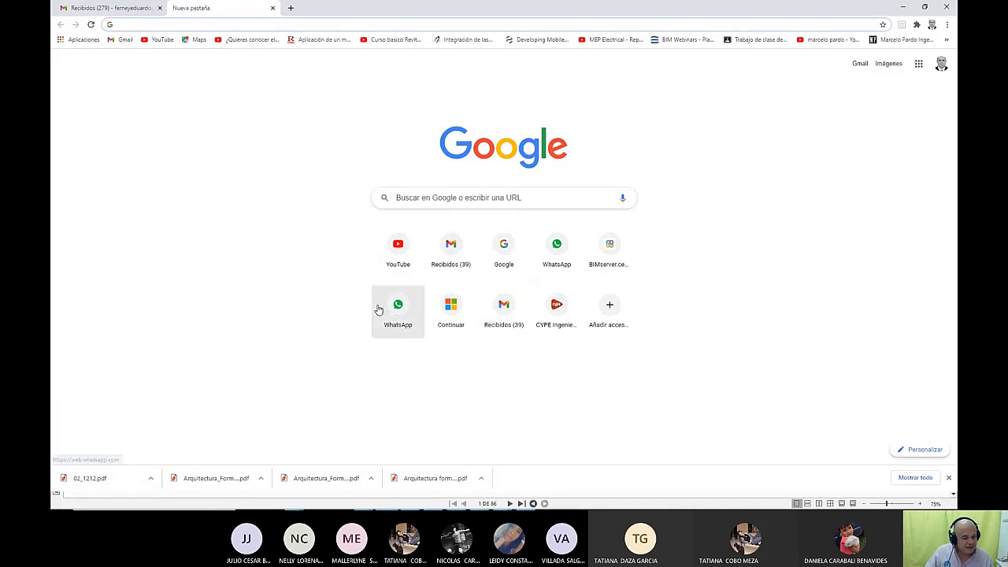
pyautogui.click(401, 313)
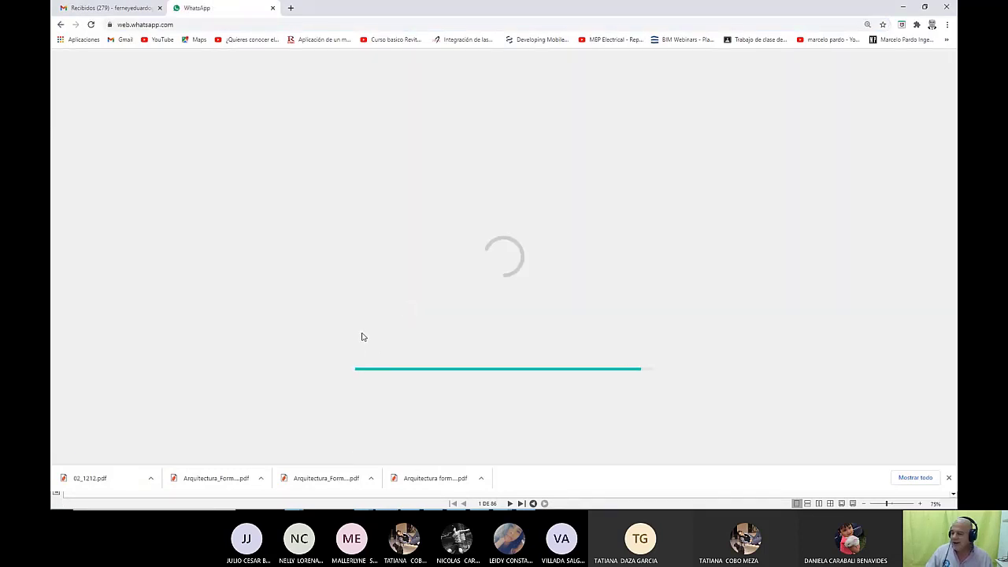
# Scroll the WhatsApp chat list and open the RevitBimFADP group chat.
pyautogui.click(181, 25)
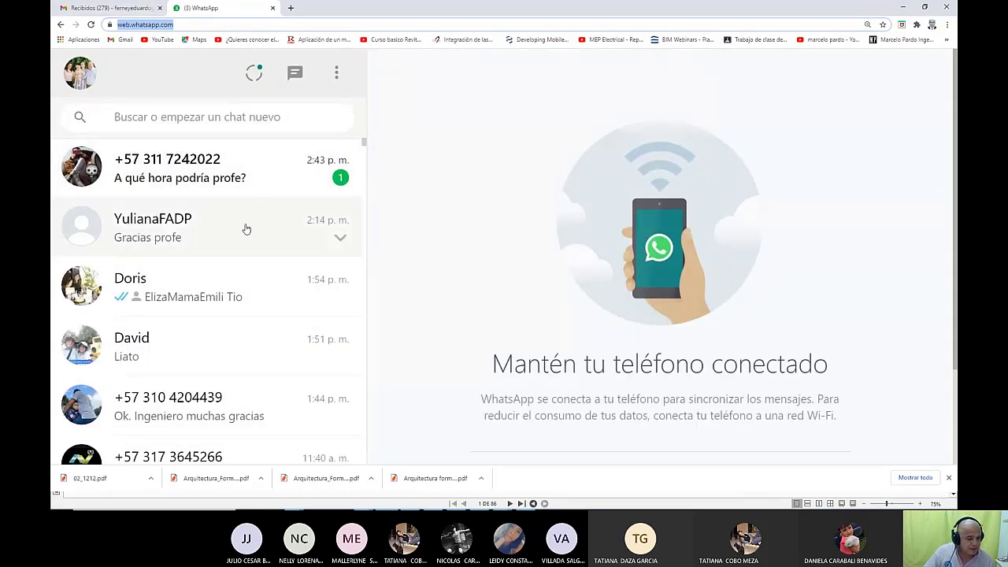
pyautogui.scroll(-3, 284, 294)
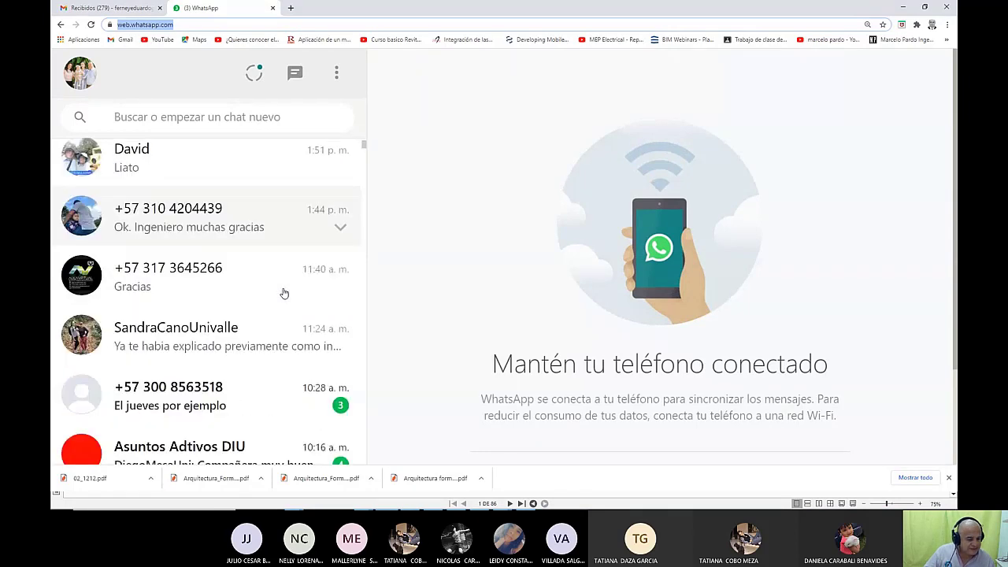
pyautogui.scroll(-1, 282, 299)
pyautogui.scroll(2, 281, 309)
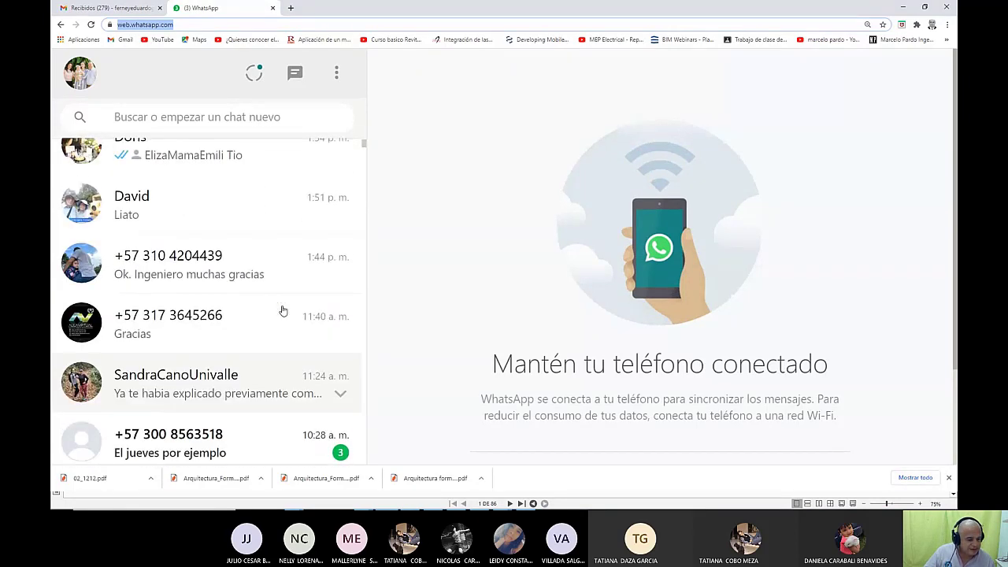
pyautogui.scroll(-2, 287, 287)
pyautogui.scroll(-1, 285, 290)
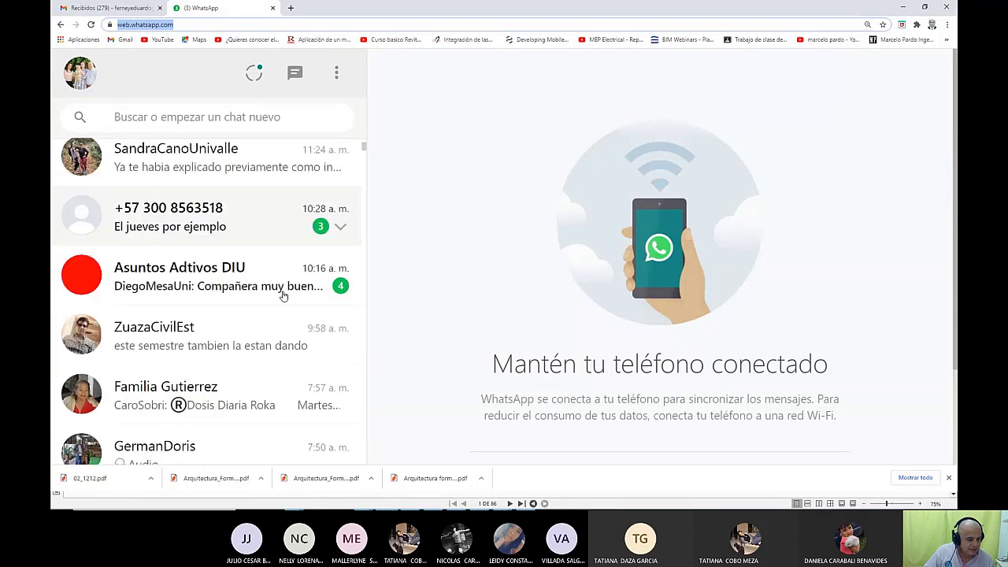
pyautogui.scroll(7, 284, 293)
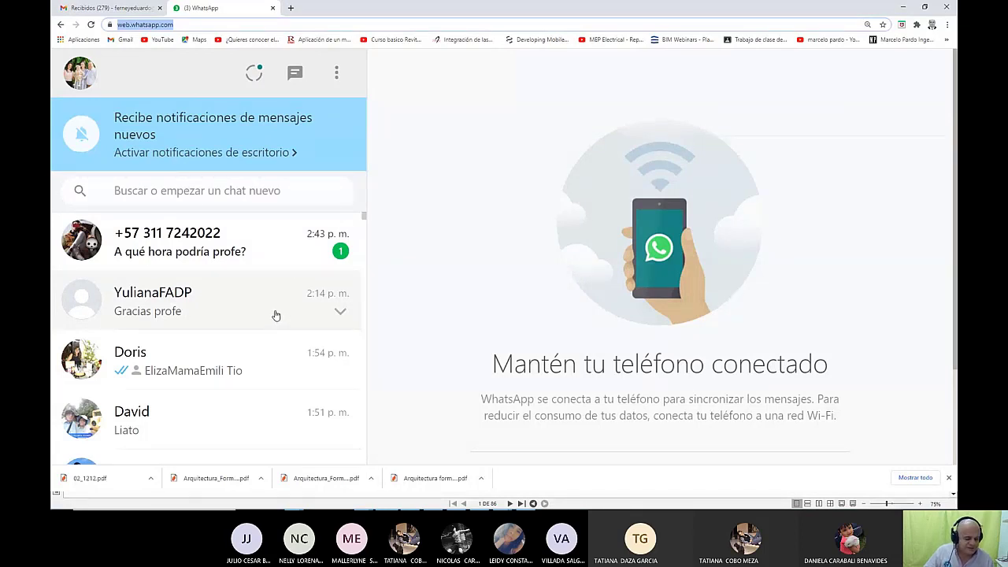
pyautogui.scroll(-1, 275, 314)
pyautogui.scroll(1, 276, 301)
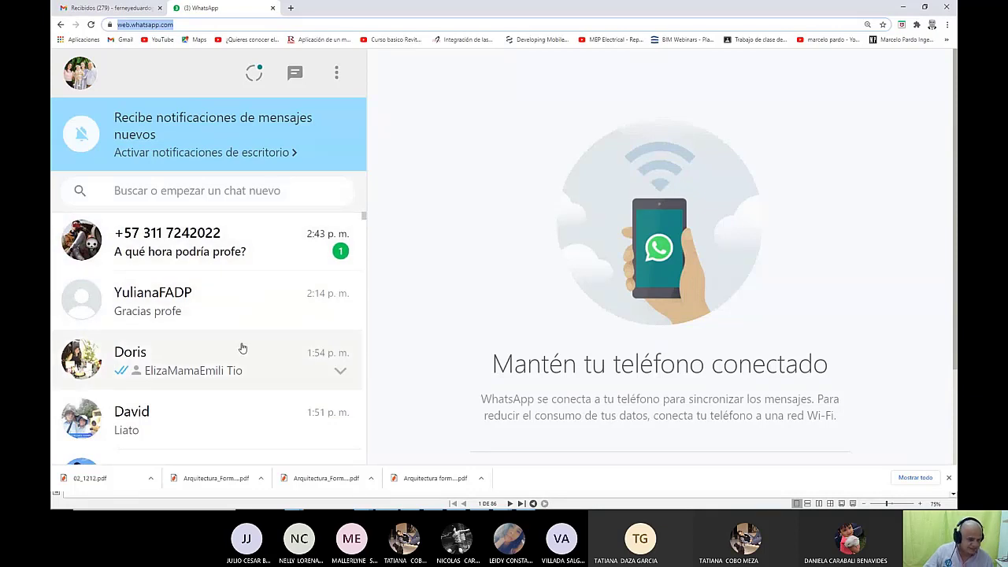
pyautogui.scroll(-2, 234, 355)
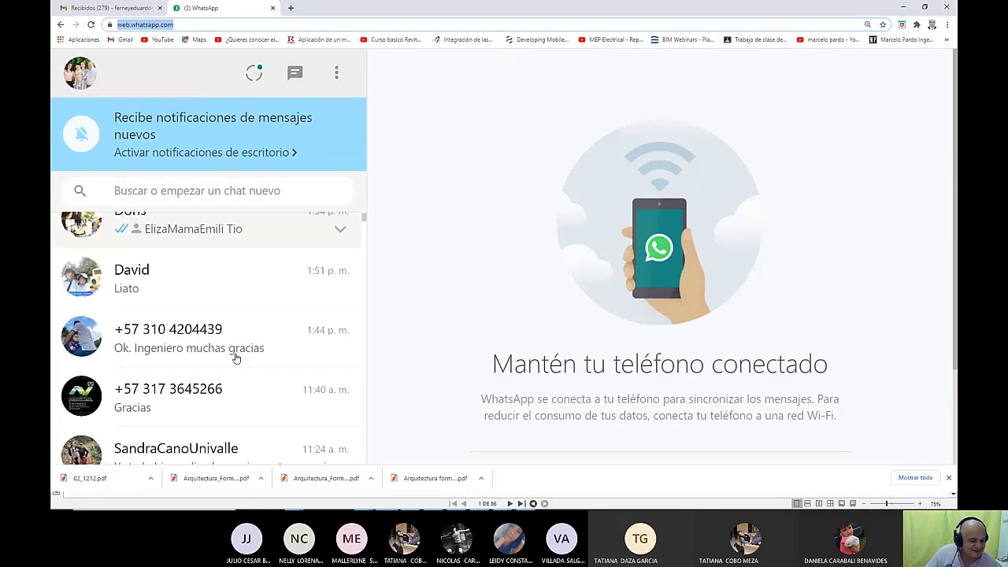
pyautogui.scroll(-5, 236, 358)
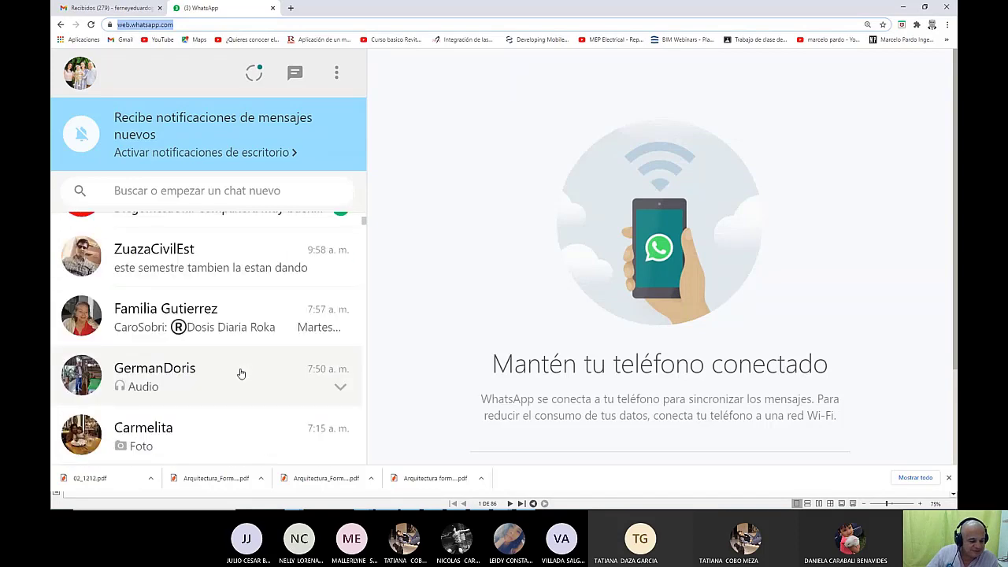
pyautogui.scroll(-2, 236, 374)
pyautogui.click(214, 370)
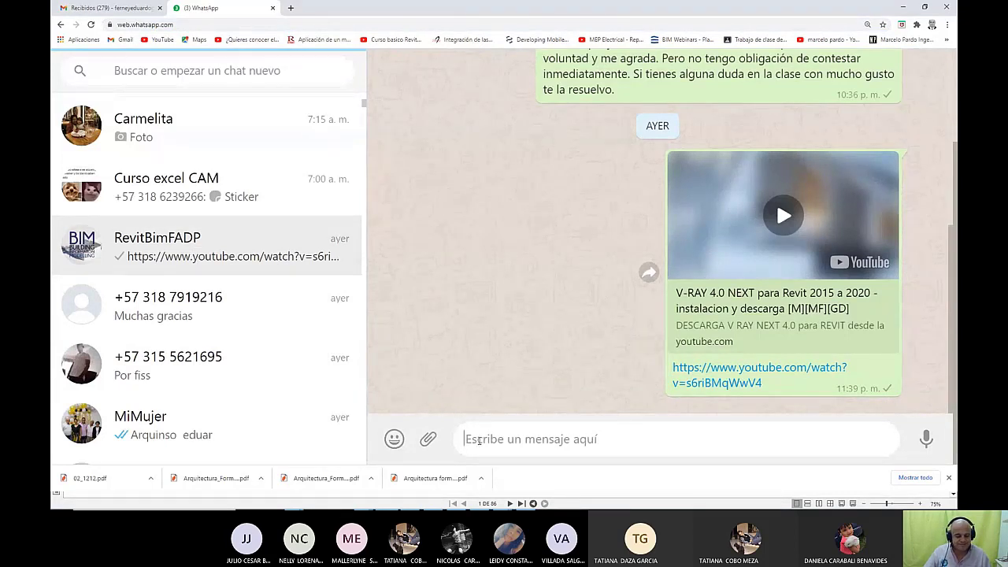
# Attach Plantilla proyecto final.docx from Descargas as a Documento in the chat.
pyautogui.click(428, 438)
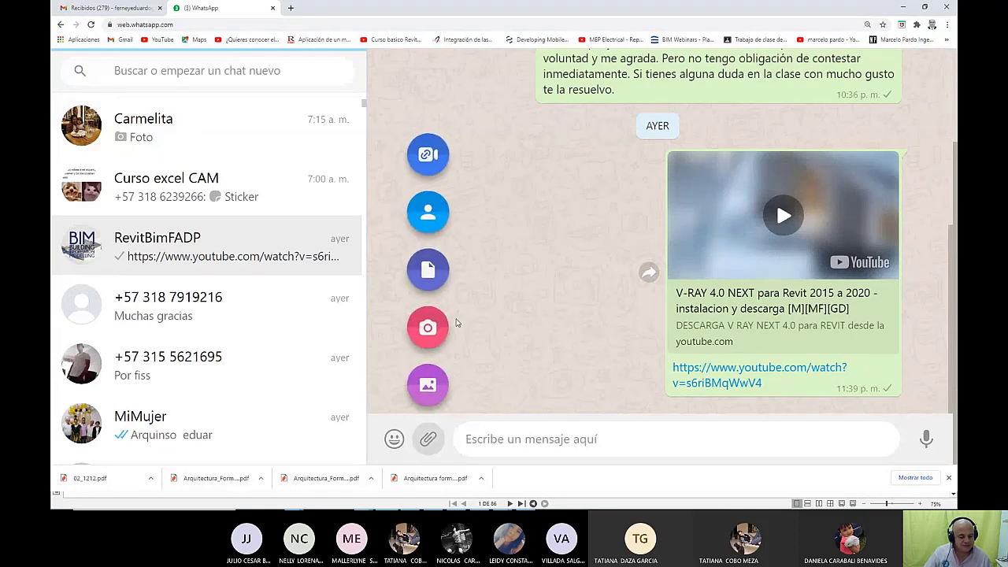
pyautogui.click(445, 268)
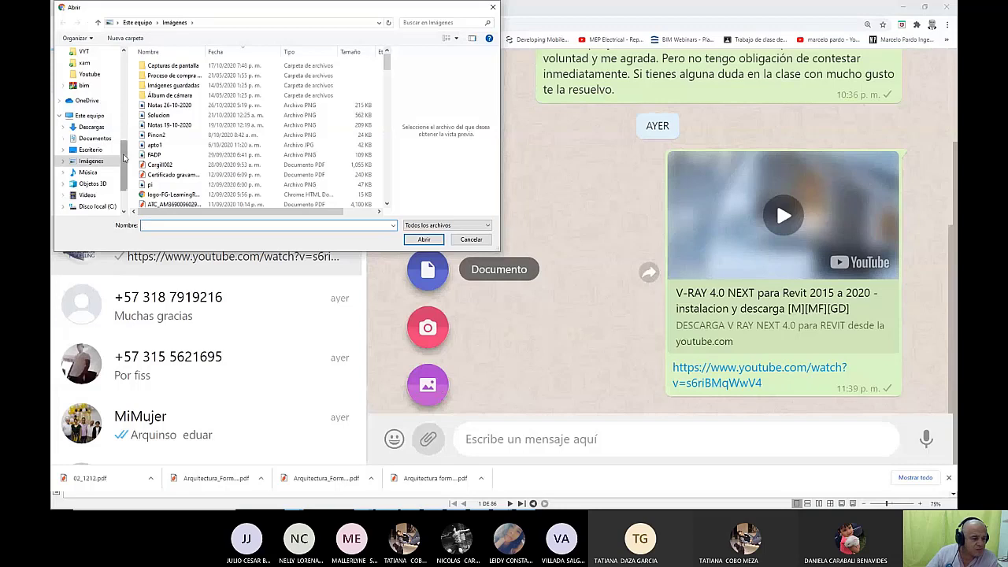
pyautogui.moveTo(124, 162); pyautogui.dragTo(125, 70)
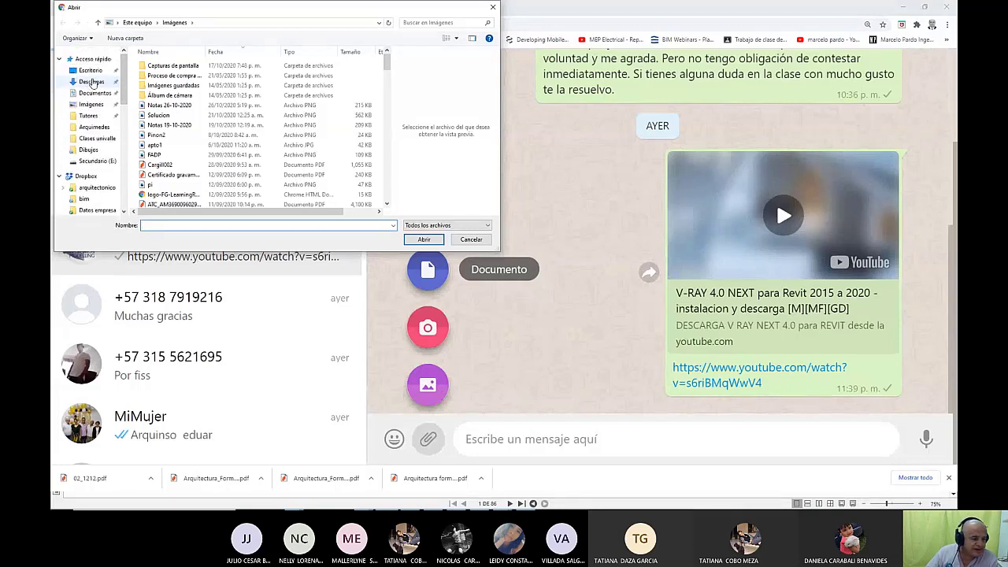
pyautogui.click(91, 82)
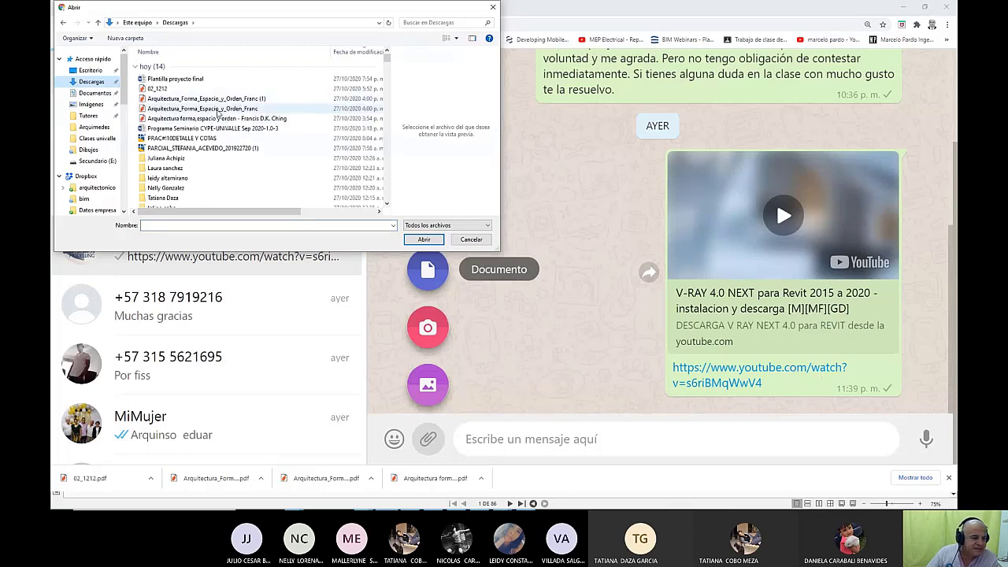
pyautogui.click(189, 79)
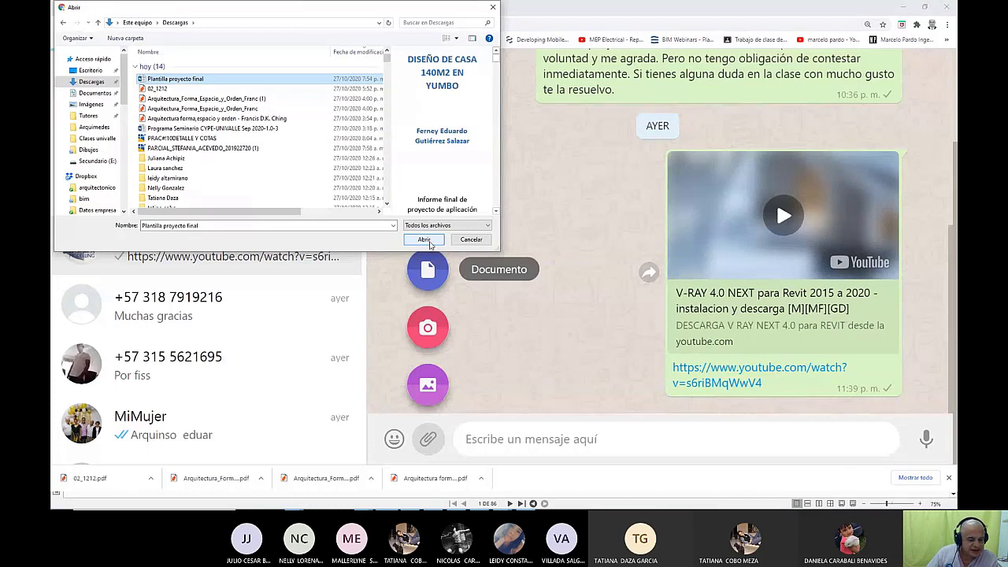
pyautogui.click(429, 242)
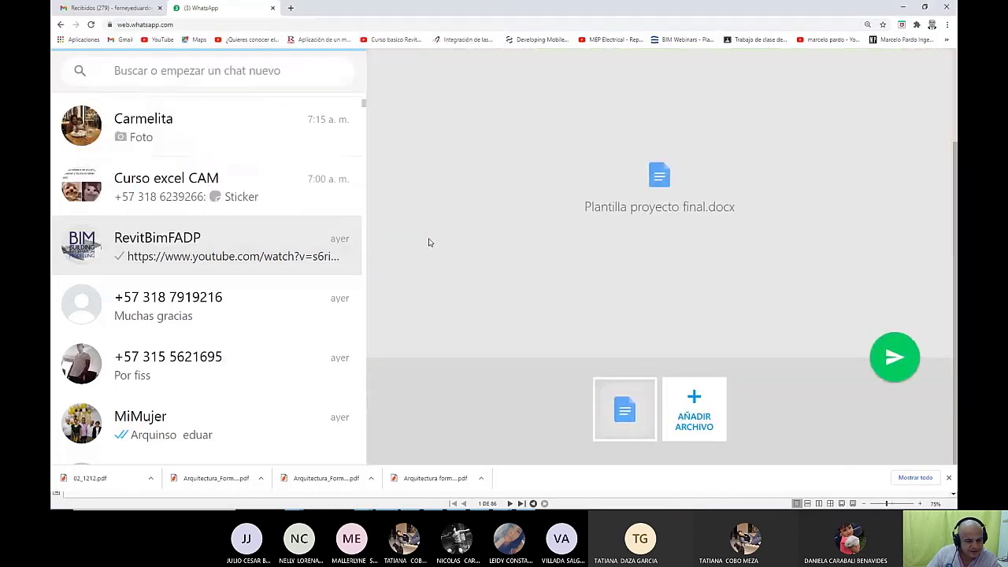
# Send Plantilla proyecto final.docx (2 MB) to the RevitBimFADP group.
pyautogui.click(890, 360)
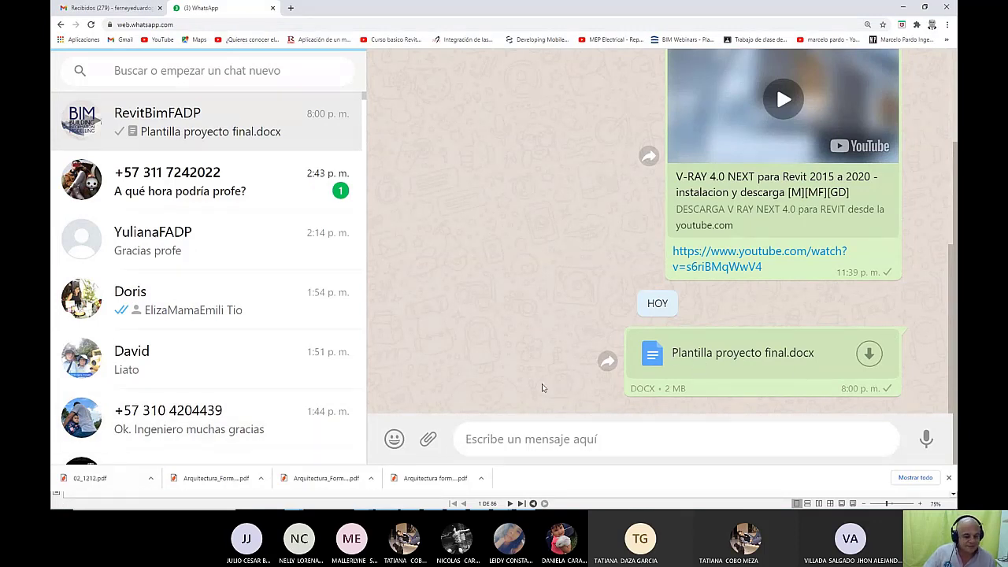
# Attach the Vray 4.00.01 For Revit 2015-2020 installer and its V-Ray activator from Descargas as documents.
pyautogui.click(428, 439)
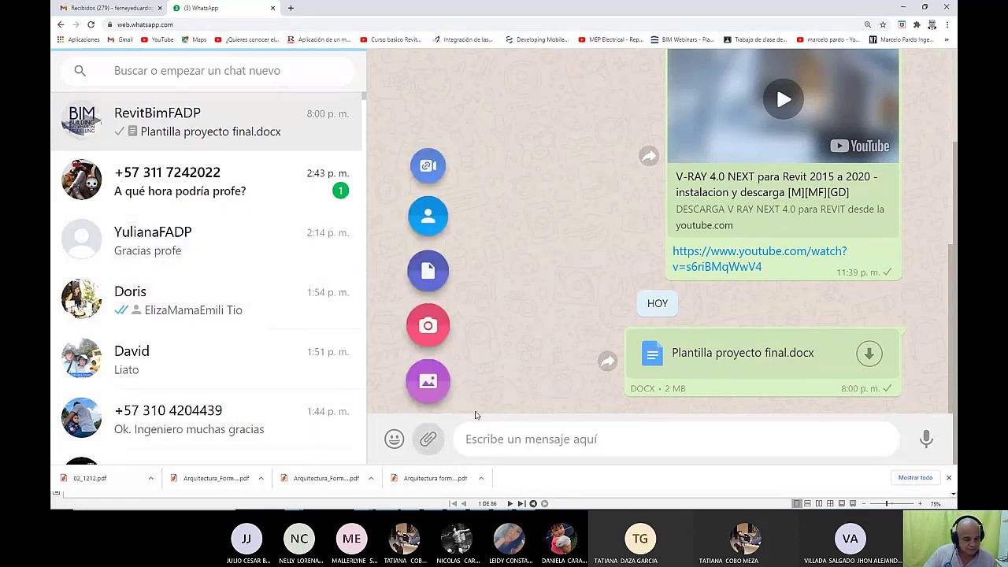
pyautogui.click(428, 272)
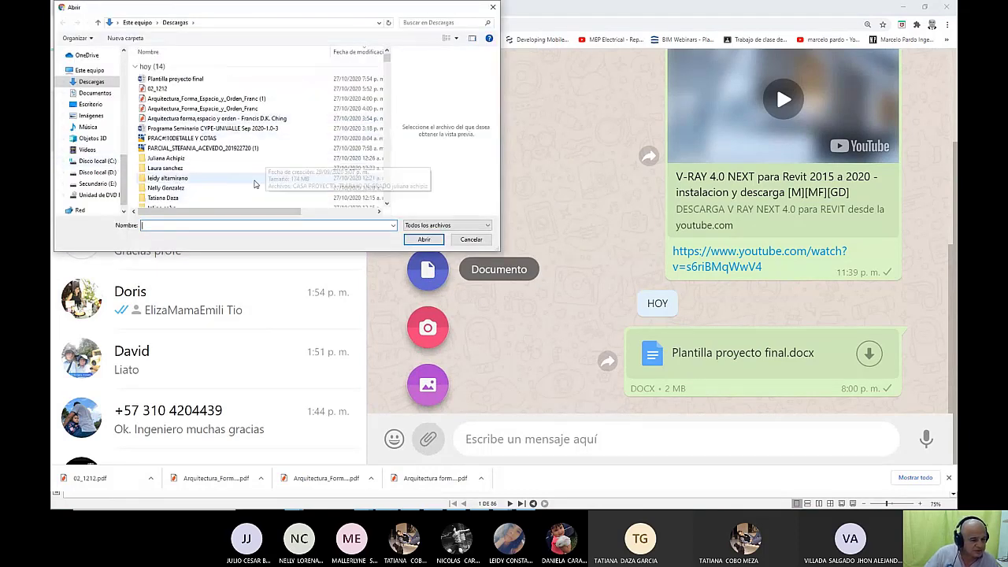
pyautogui.click(347, 52)
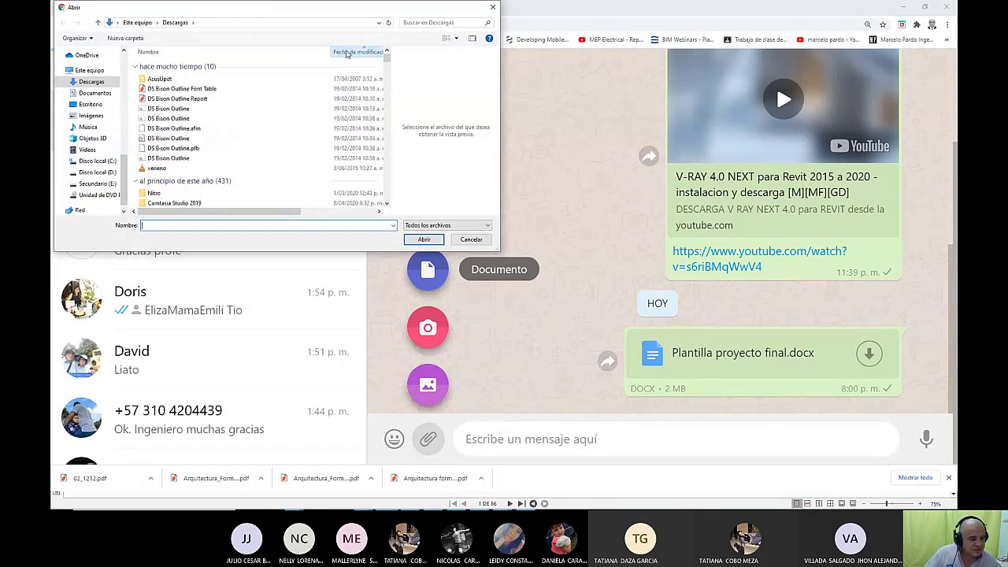
pyautogui.click(347, 52)
pyautogui.scroll(-3, 265, 162)
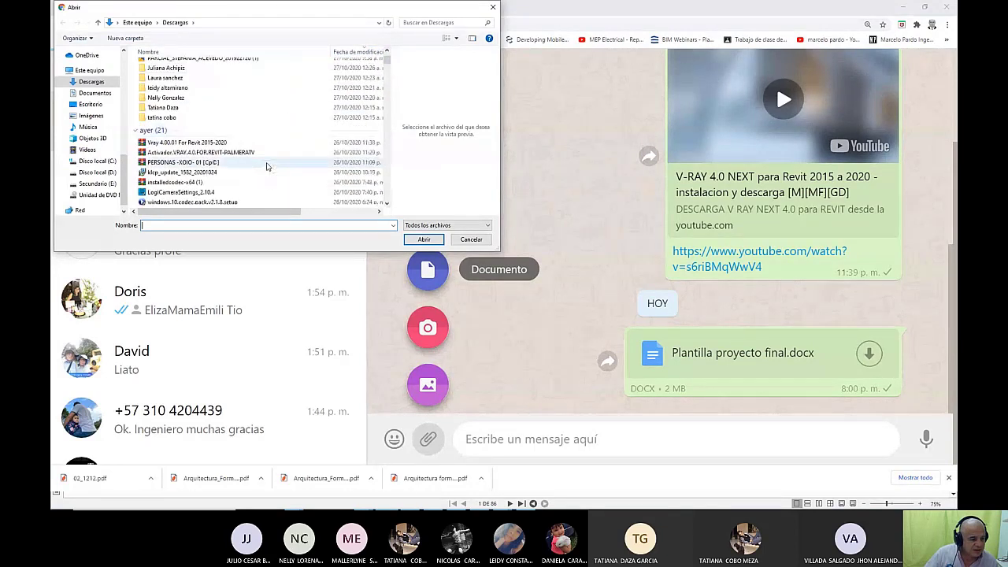
pyautogui.click(197, 144)
pyautogui.keyDown('ctrl'); pyautogui.click(183, 153); pyautogui.keyUp('ctrl')
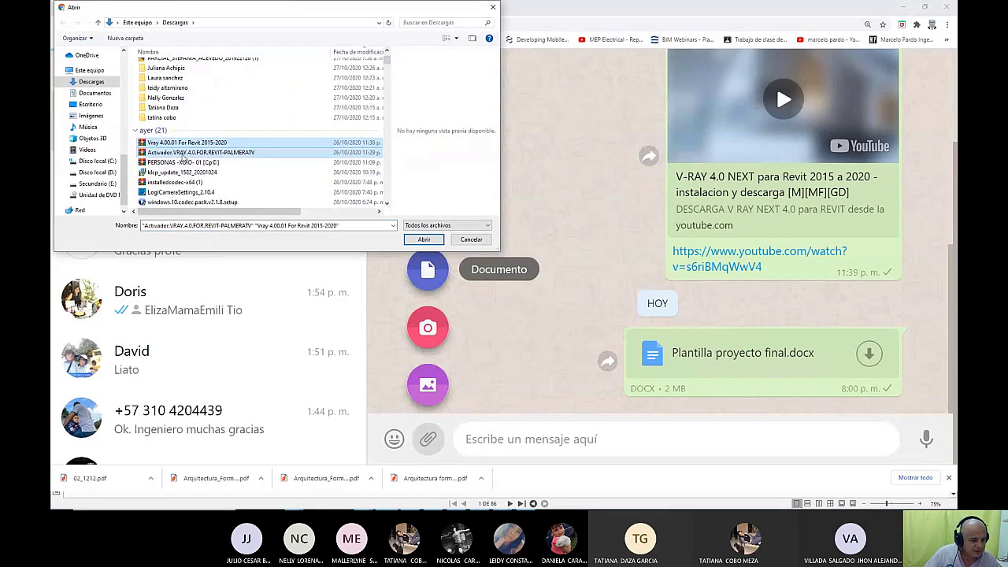
pyautogui.click(424, 240)
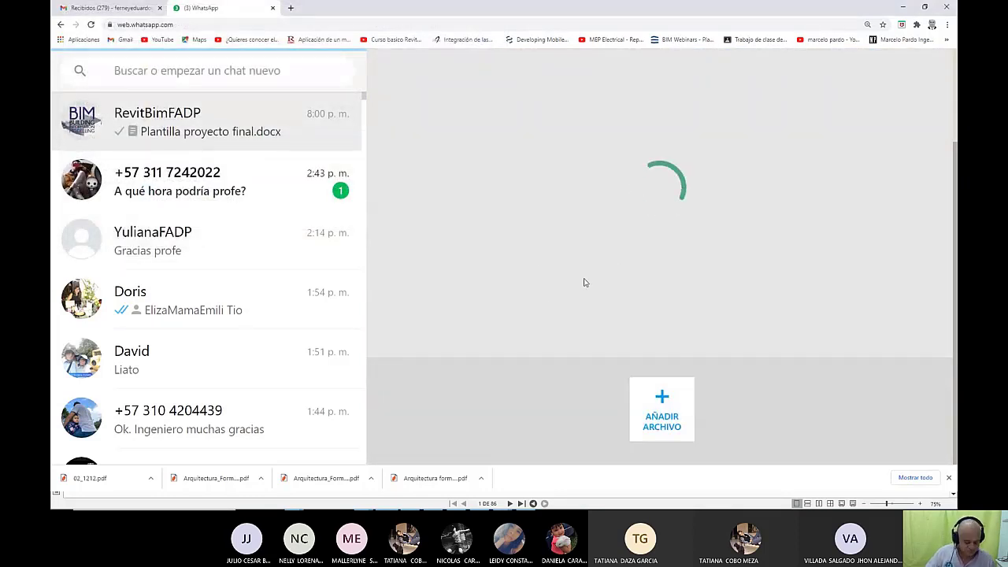
pyautogui.hotkey('alt', 'Tab')
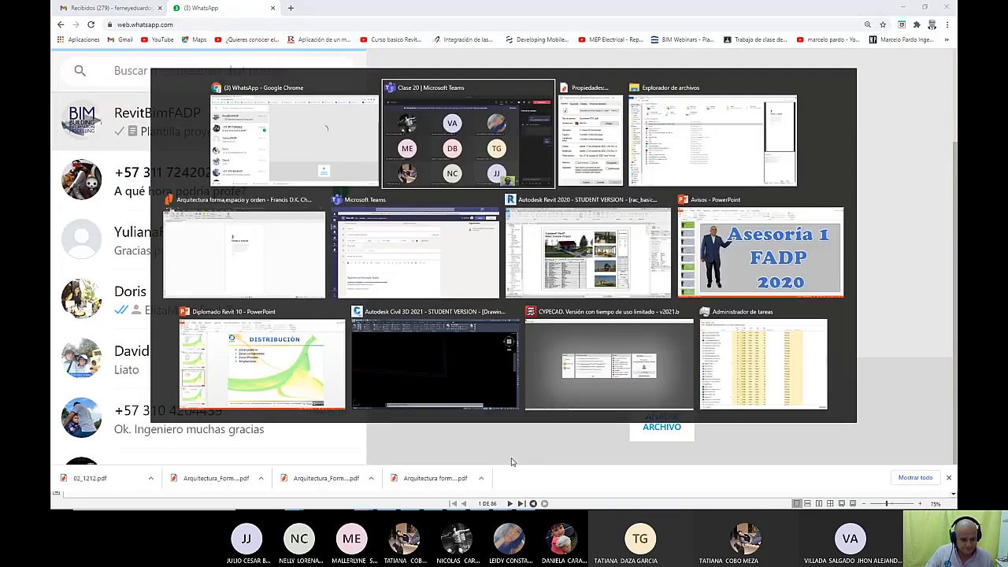
# Switch to Revit 2020 showing rac_basic_sample_project's A001 - Title Sheet.
pyautogui.hotkey('alt', 'Tab')
pyautogui.hotkey('alt', 'Tab')
pyautogui.hotkey('alt', 'Tab')
pyautogui.hotkey('alt', 'Tab')
pyautogui.hotkey('alt', 'Tab')
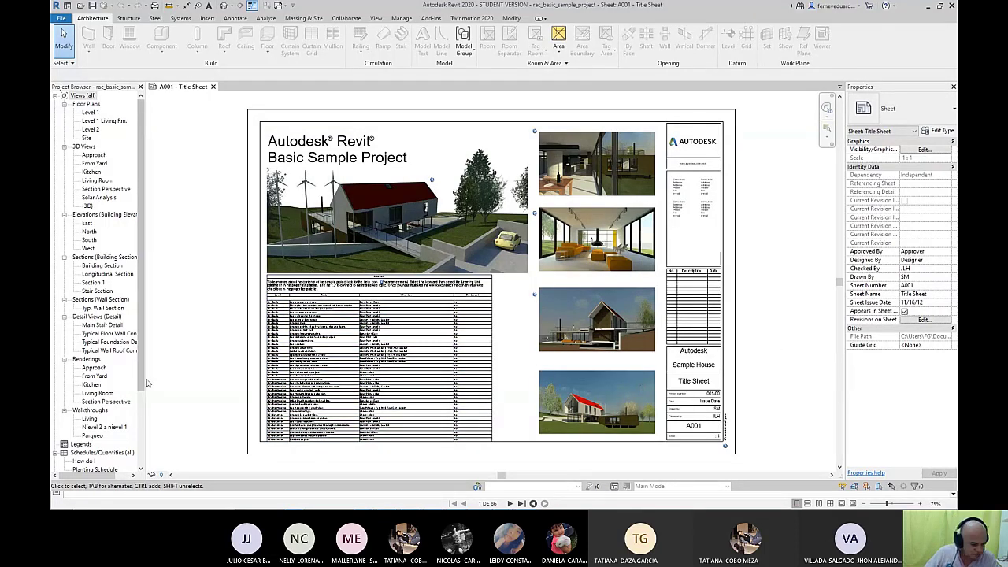
# Expand Sheets in the Project Browser and open A102 - Plans, then A104 - Elev./Sec./Det.
pyautogui.moveTo(142, 383); pyautogui.dragTo(144, 392)
pyautogui.scroll(-3, 144, 391)
pyautogui.click(103, 415)
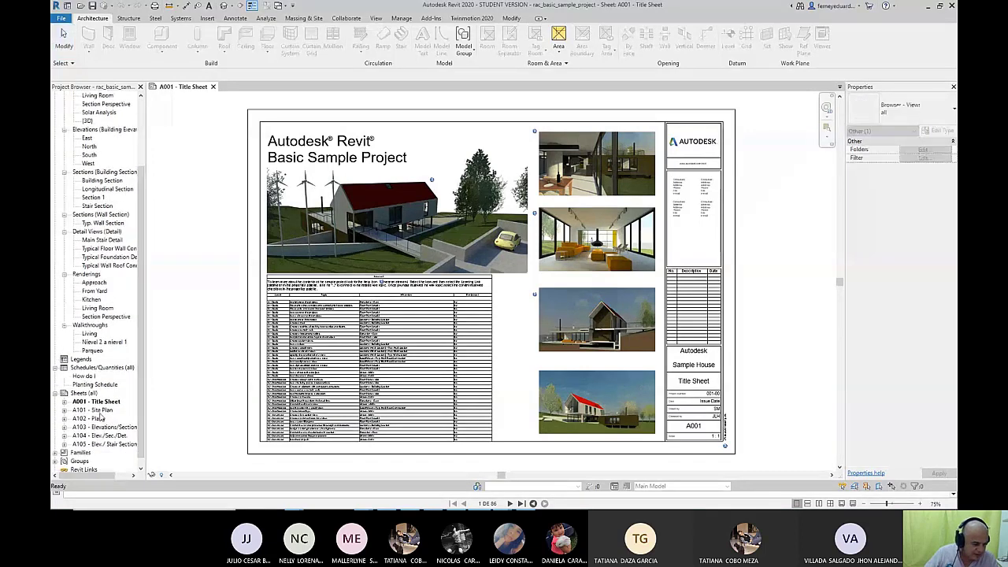
pyautogui.click(99, 410)
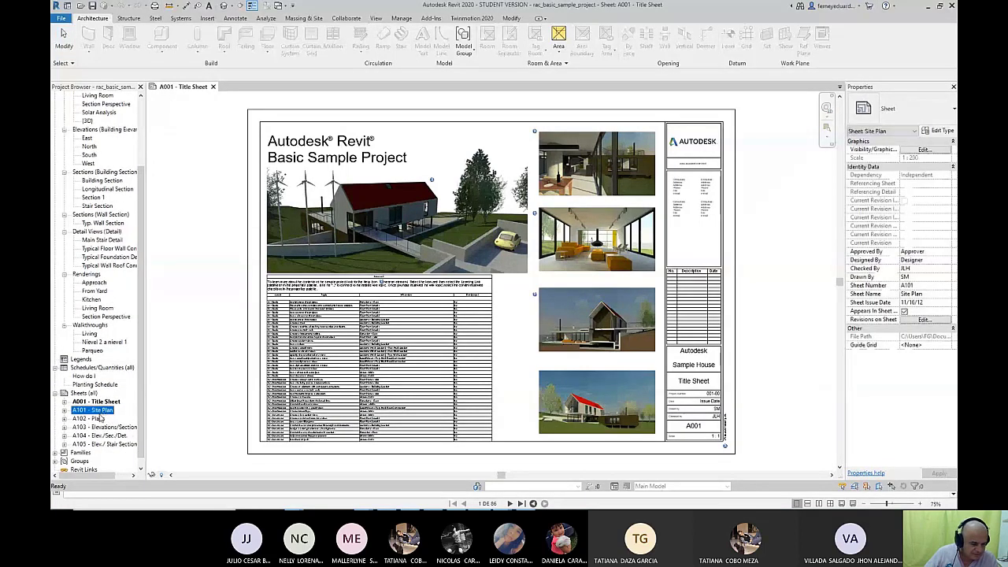
pyautogui.doubleClick(100, 418)
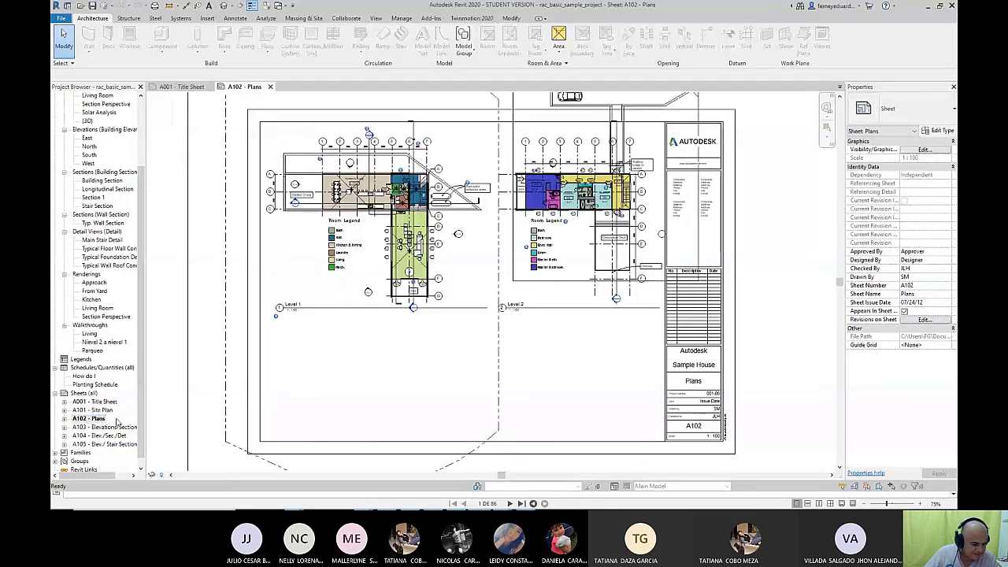
pyautogui.doubleClick(105, 435)
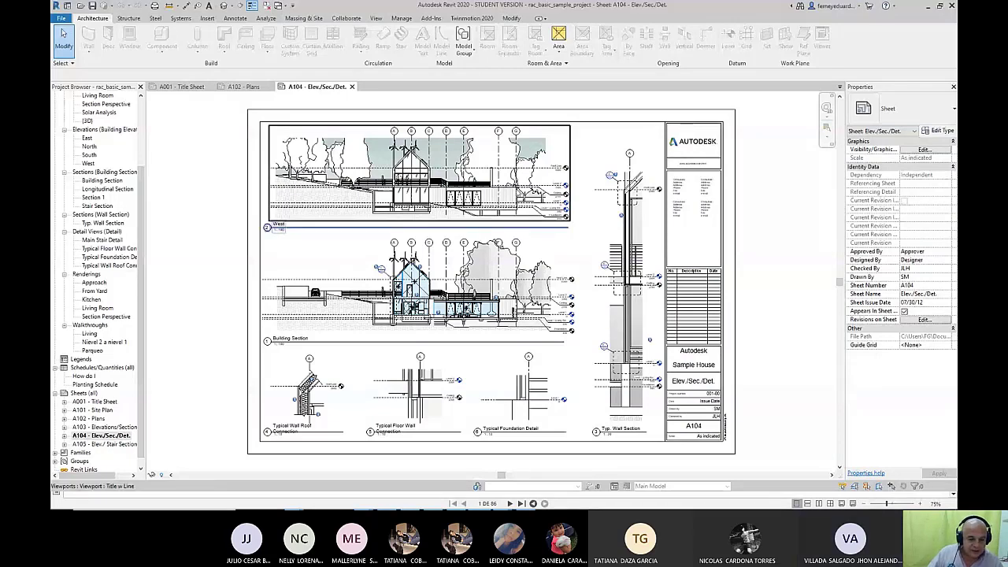
# Zoom and pan sheet A104 to the West elevation, showing levels Foundation -800 to Roof Line 6000.
pyautogui.scroll(4, 503, 201)
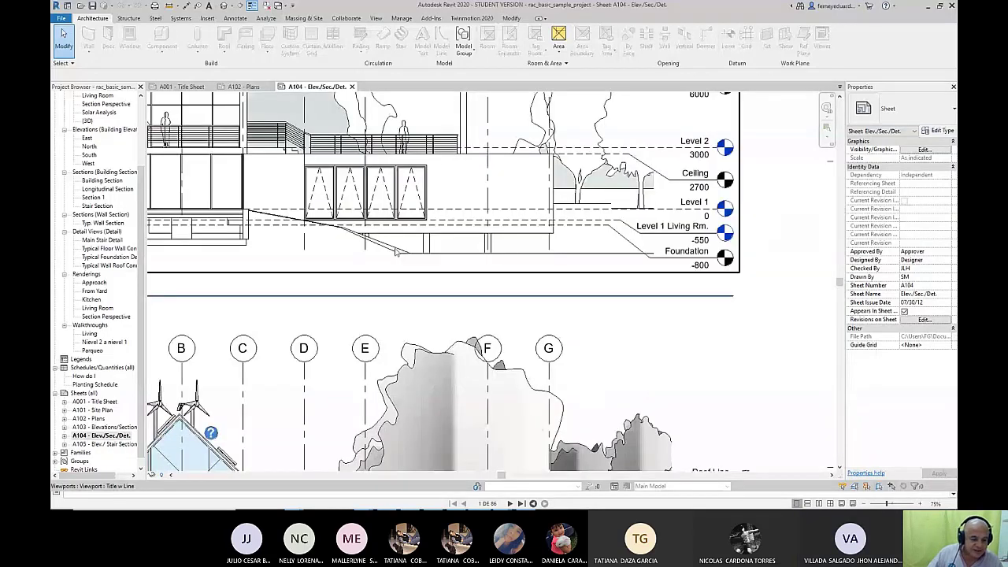
pyautogui.scroll(-1, 559, 266)
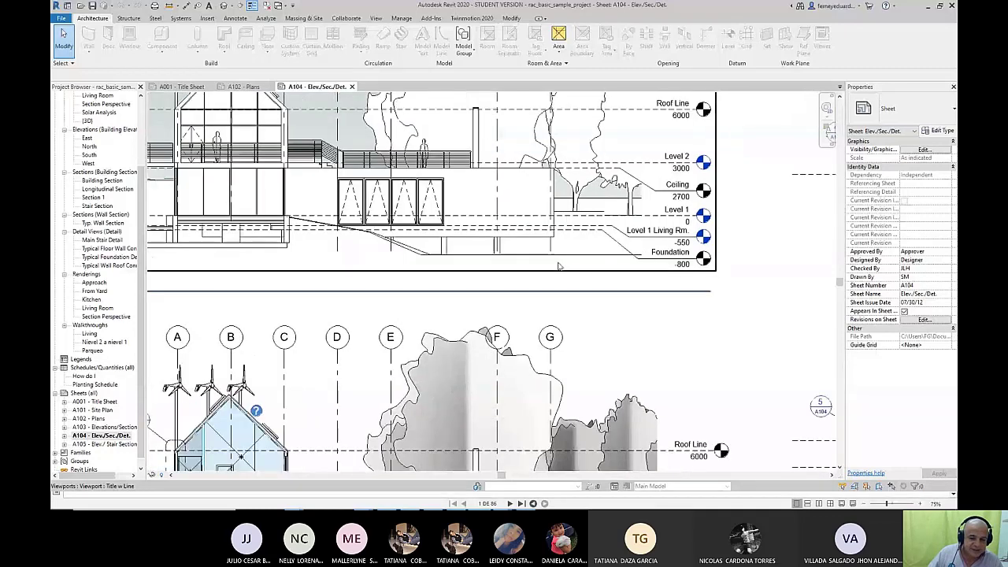
pyautogui.scroll(-1, 559, 266)
pyautogui.moveTo(399, 189); pyautogui.dragTo(423, 202, button='middle')
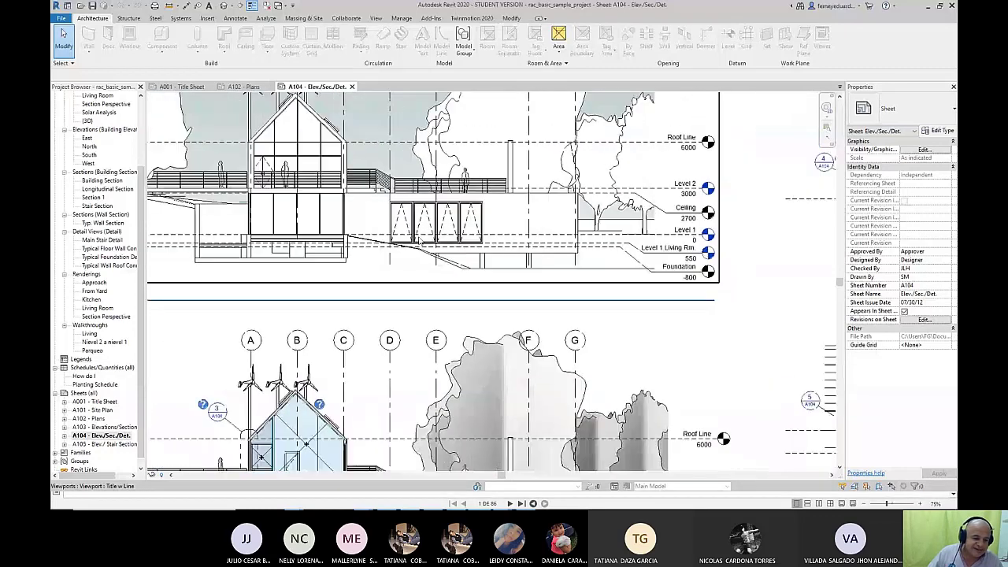
pyautogui.scroll(-1, 423, 232)
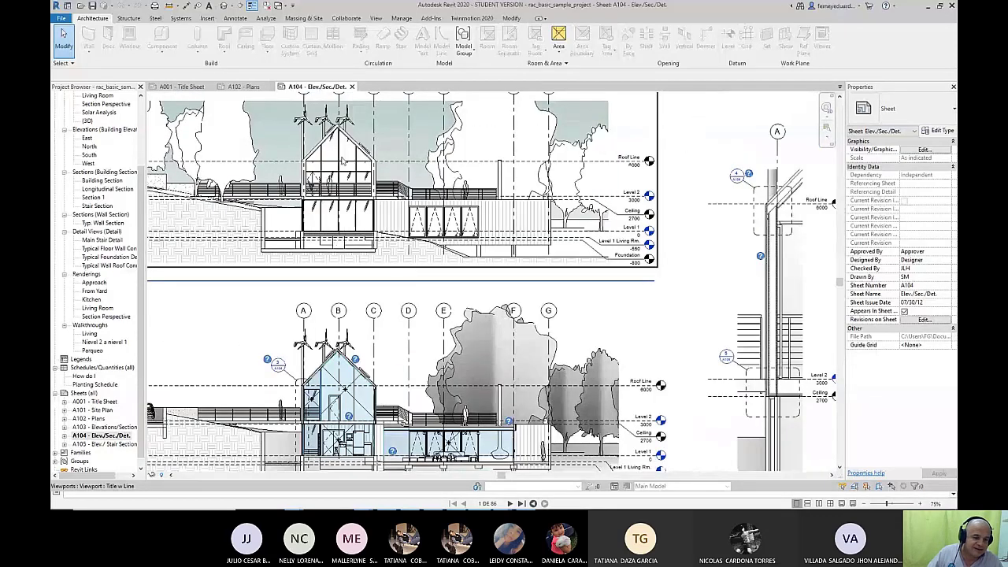
pyautogui.moveTo(428, 225); pyautogui.dragTo(556, 249, button='middle')
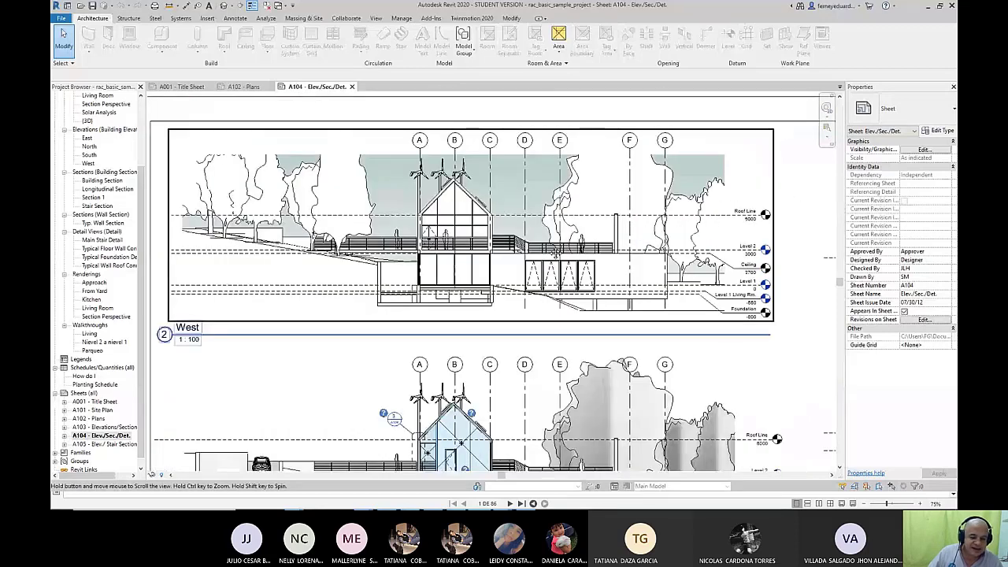
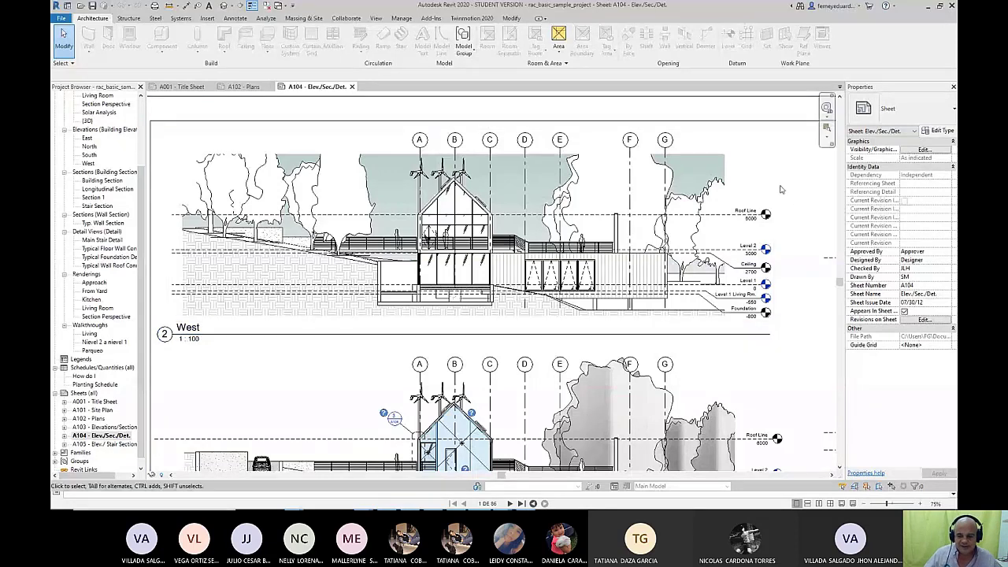
# Zoom out until the whole A104 sheet and title block fit, then briefly switch away and back to Revit.
pyautogui.scroll(-2, 782, 190)
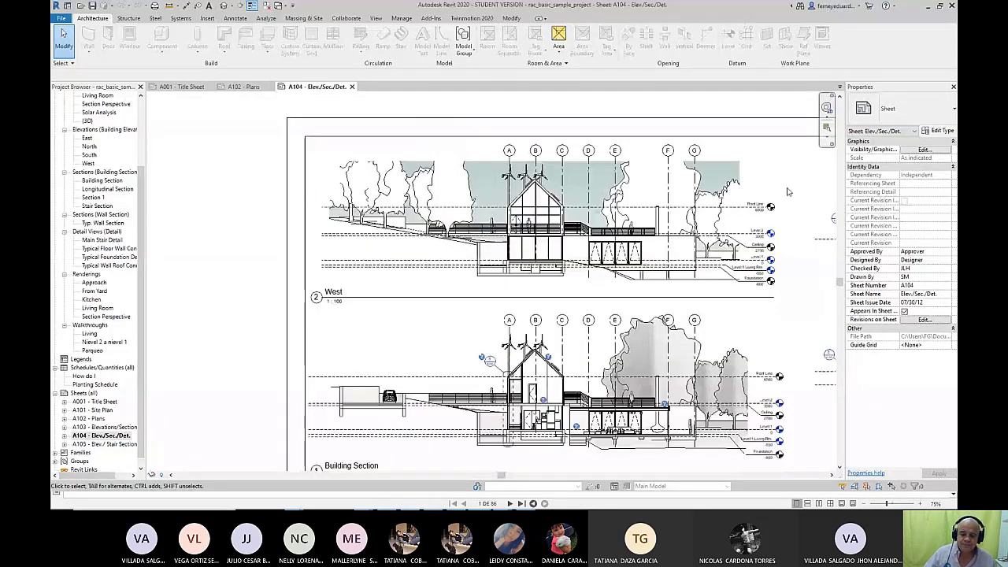
pyautogui.scroll(-1, 719, 178)
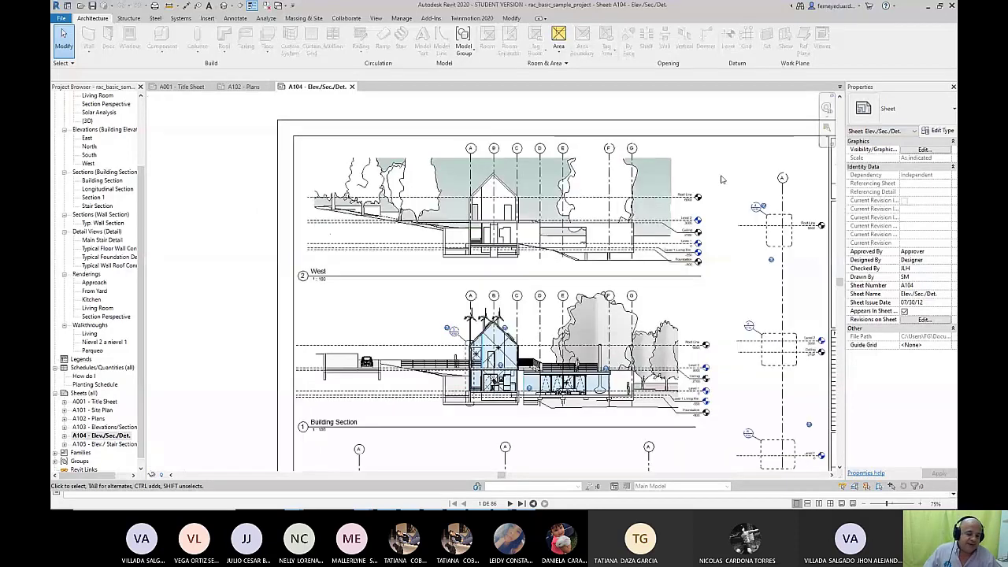
pyautogui.scroll(-1, 721, 179)
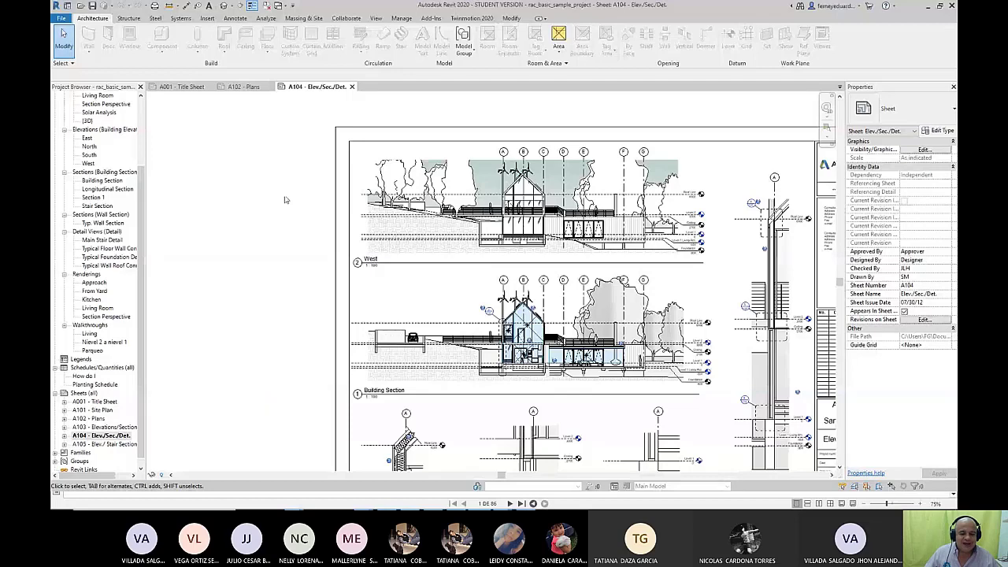
pyautogui.scroll(-1, 287, 191)
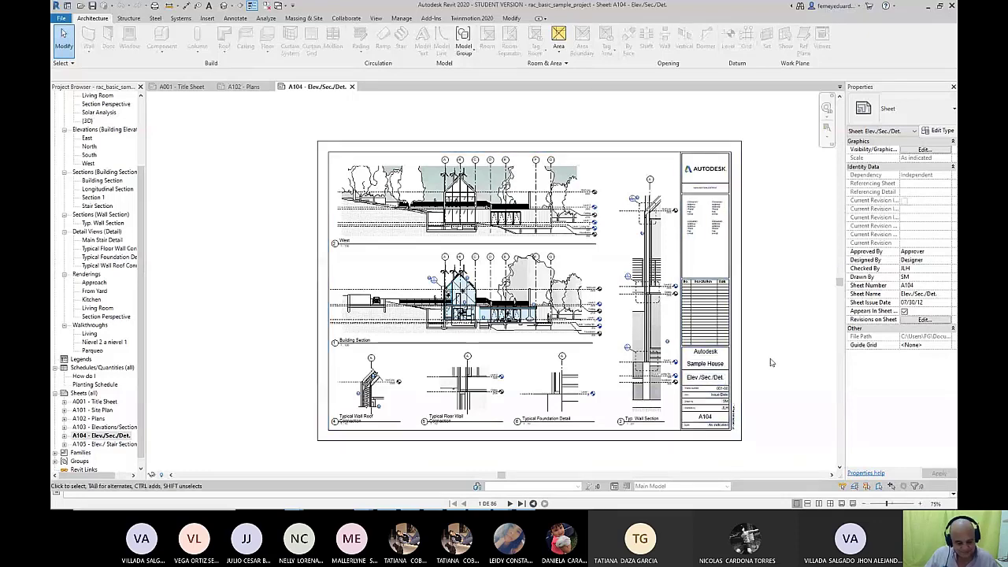
pyautogui.hotkey('alt', 'Tab')
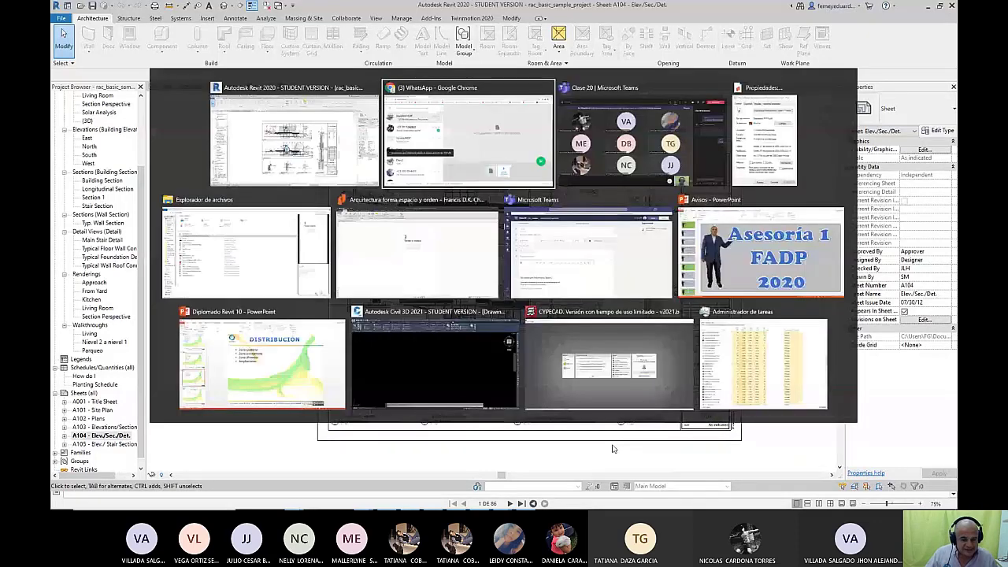
pyautogui.hotkey('alt', 'Tab')
pyautogui.hotkey('alt', 'Tab')
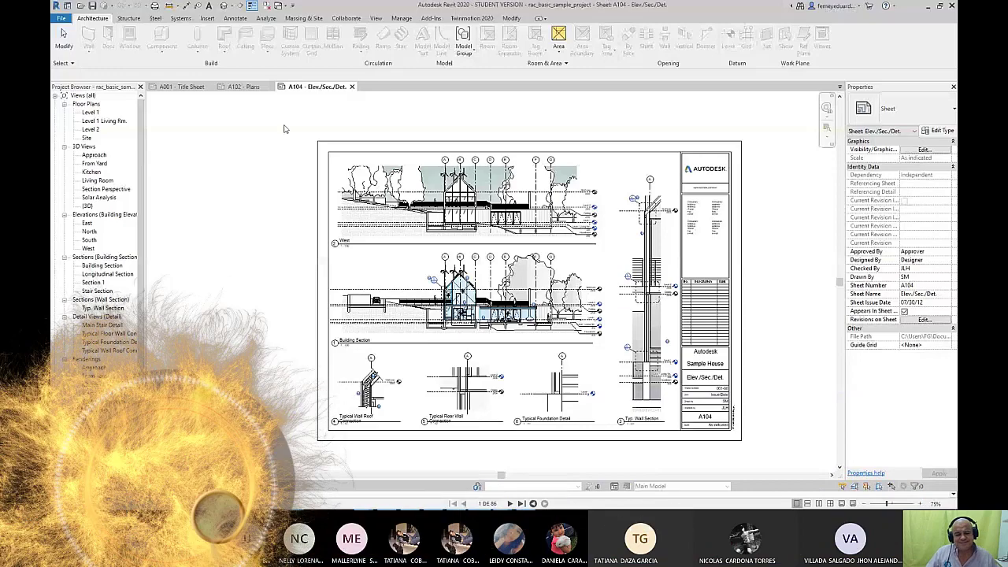
# Close the A104, A102 and A001 sheet tabs and open Project11 from Recent Files.
pyautogui.click(352, 88)
pyautogui.click(266, 87)
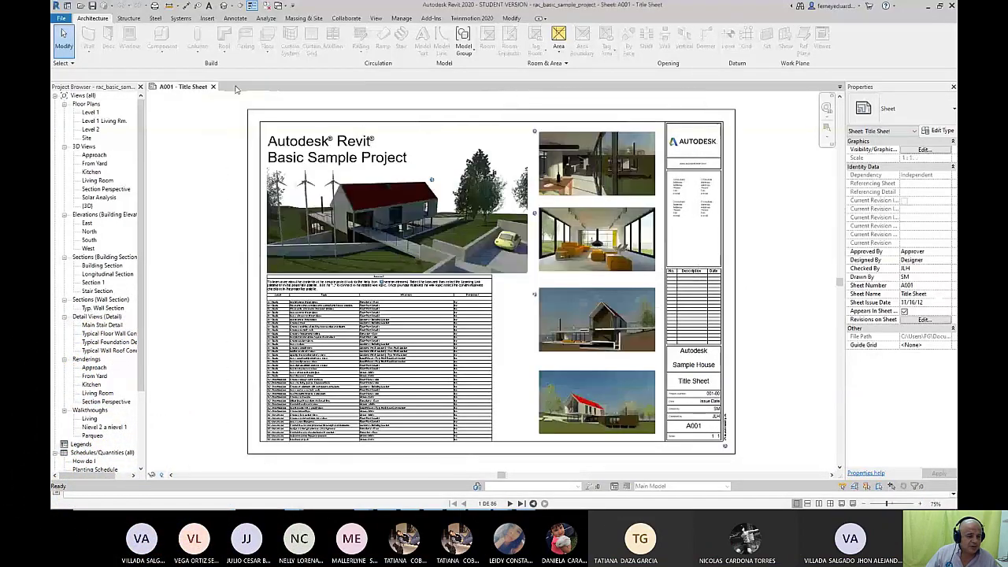
pyautogui.click(213, 87)
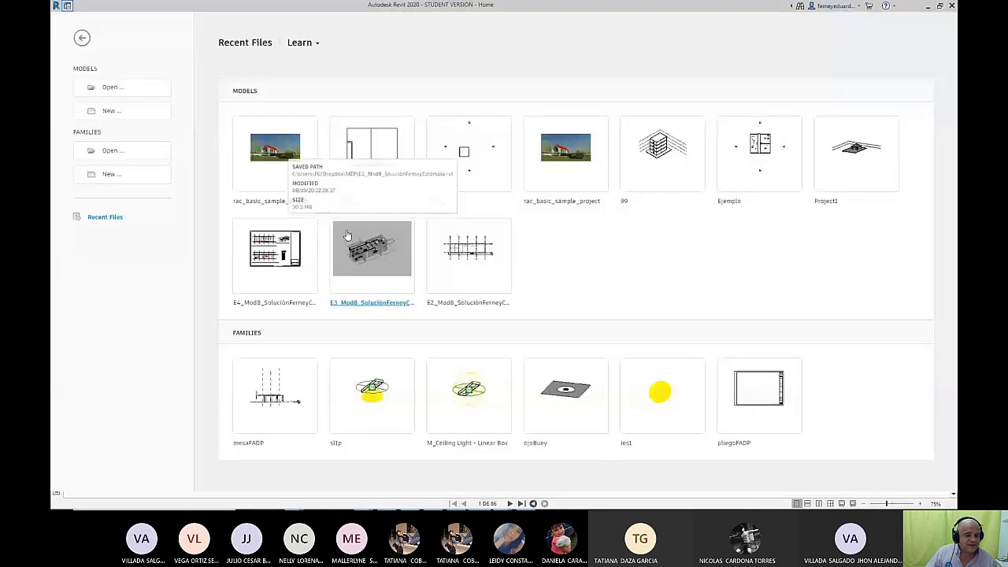
pyautogui.click(389, 151)
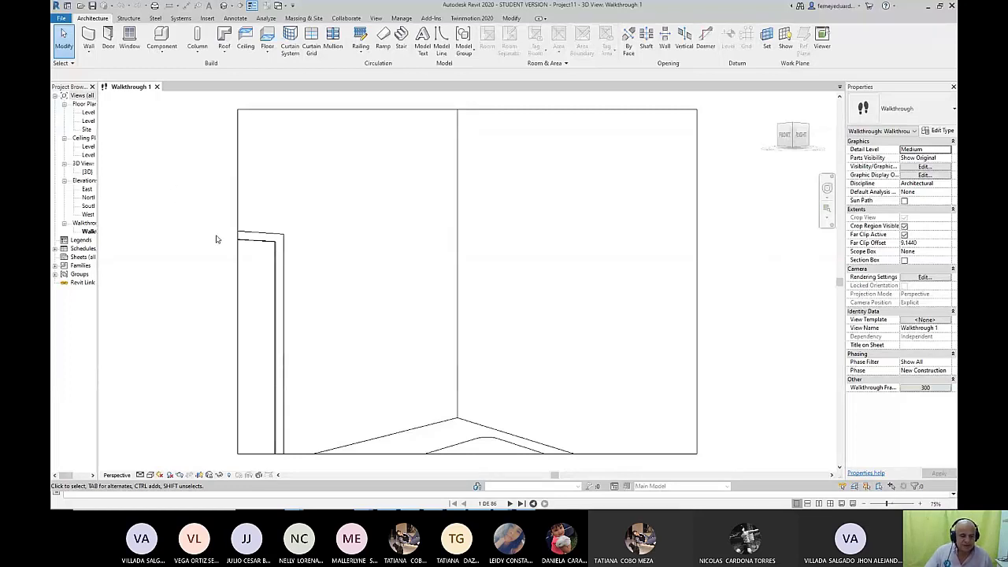
# Switch to the Diplomado Revit 10 presentation and step from slide 629 onward.
pyautogui.hotkey('alt', 'Tab')
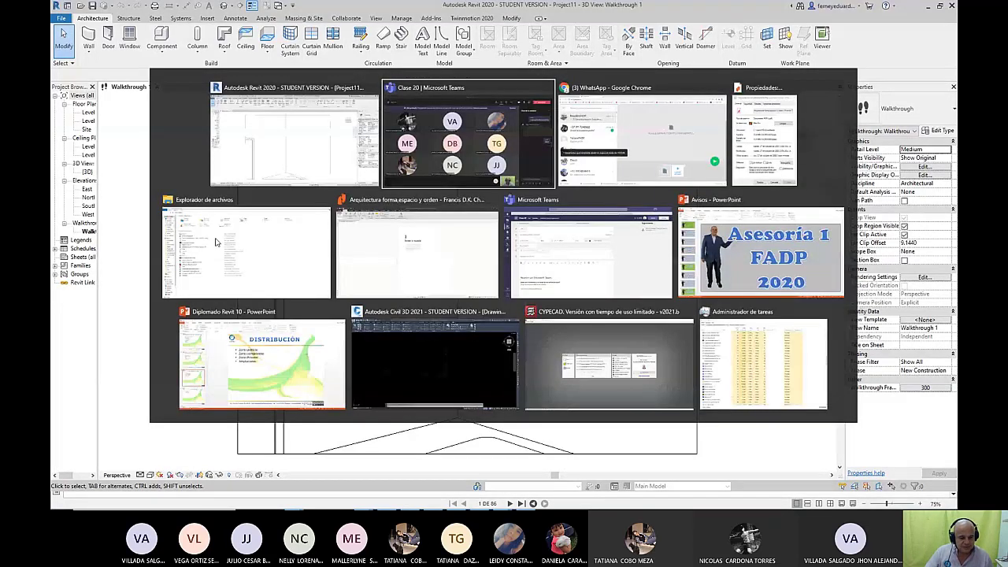
pyautogui.hotkey('alt', 'Tab')
pyautogui.hotkey('alt', 'Tab')
pyautogui.hotkey('alt', 'Tab')
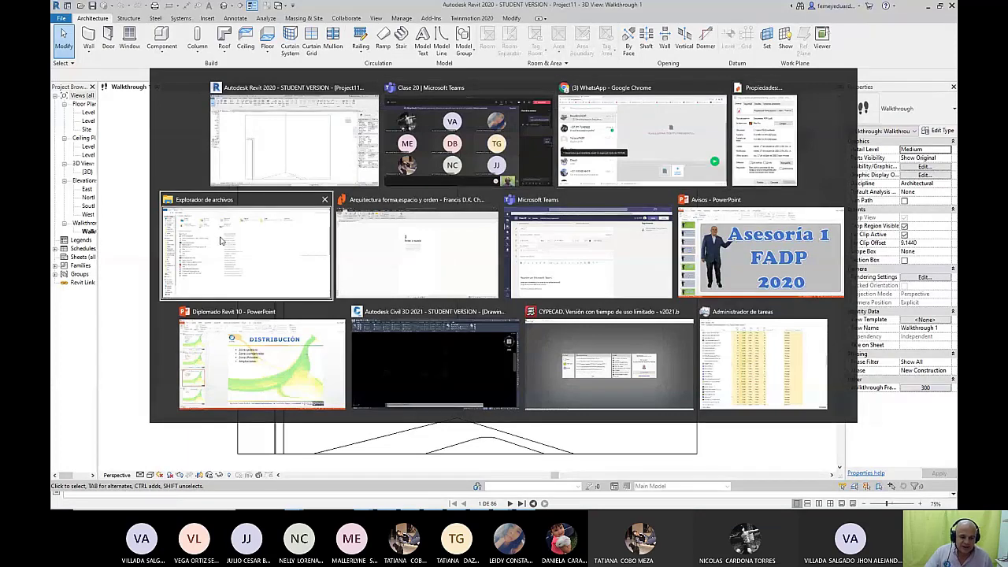
pyautogui.hotkey('alt', 'Tab')
pyautogui.hotkey('alt', 'Tab')
pyautogui.hotkey('alt', 'Tab')
pyautogui.hotkey('alt', 'Tab')
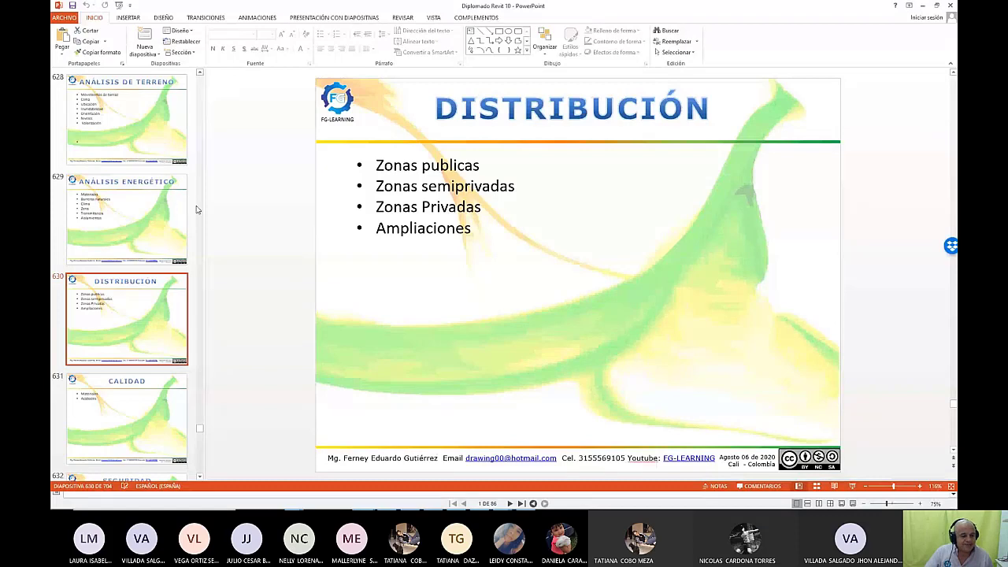
pyautogui.click(157, 213)
pyautogui.press('Down')
pyautogui.press('Down')
pyautogui.press('Down')
pyautogui.press('Down')
pyautogui.press('Down')
pyautogui.press('Down')
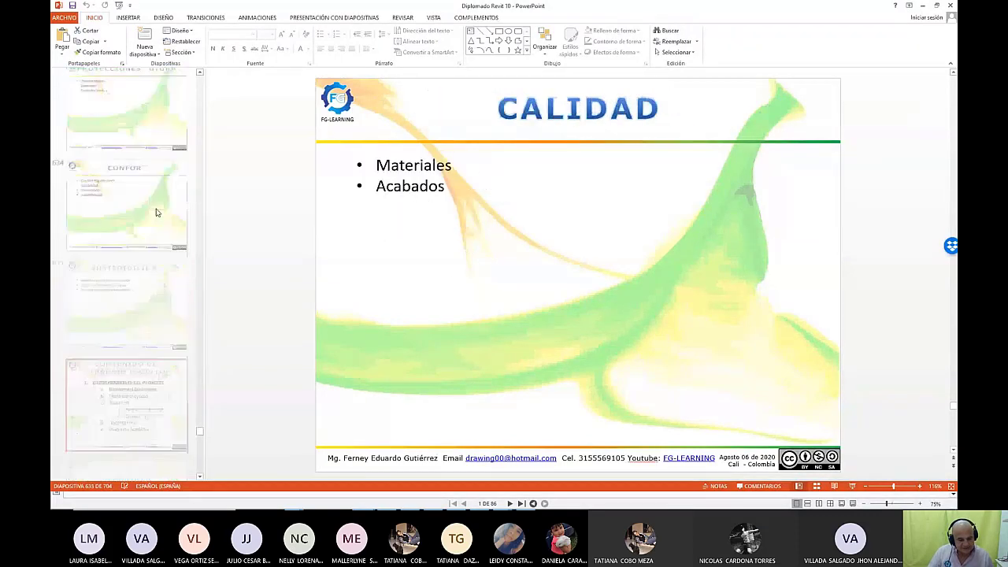
pyautogui.press('Down')
pyautogui.press('Down')
pyautogui.press('Down')
pyautogui.press('Down')
pyautogui.press('Down')
pyautogui.press('Down')
pyautogui.press('Down')
pyautogui.press('Down')
pyautogui.press('Down')
pyautogui.press('Down')
pyautogui.press('Down')
pyautogui.press('Down')
pyautogui.press('Down')
pyautogui.press('Down')
pyautogui.press('Down')
pyautogui.press('Down')
pyautogui.press('Down')
pyautogui.press('Down')
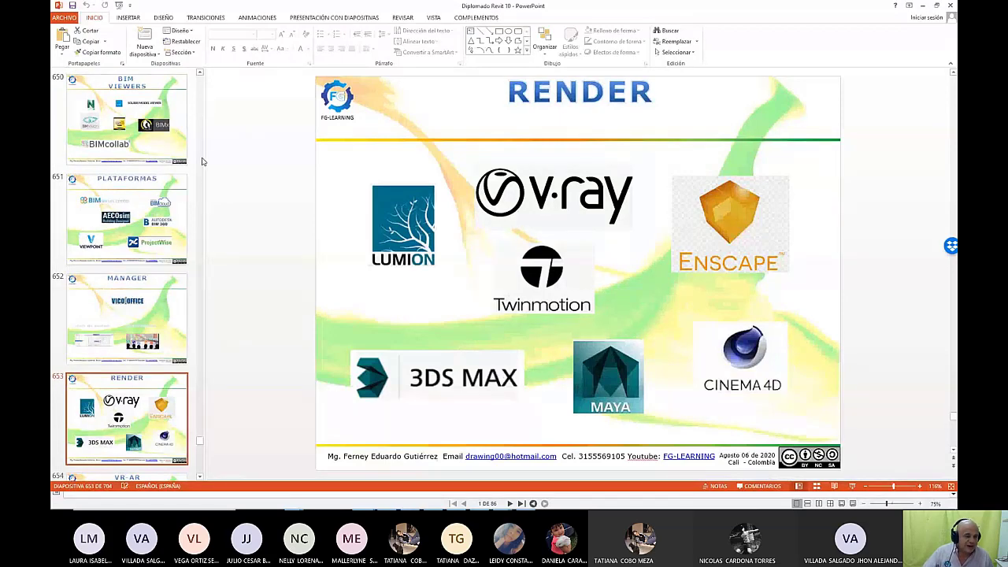
# Jump to the VR-AR slide 654 and advance through to the Posible modelo portada slide.
pyautogui.scroll(-4, 201, 445)
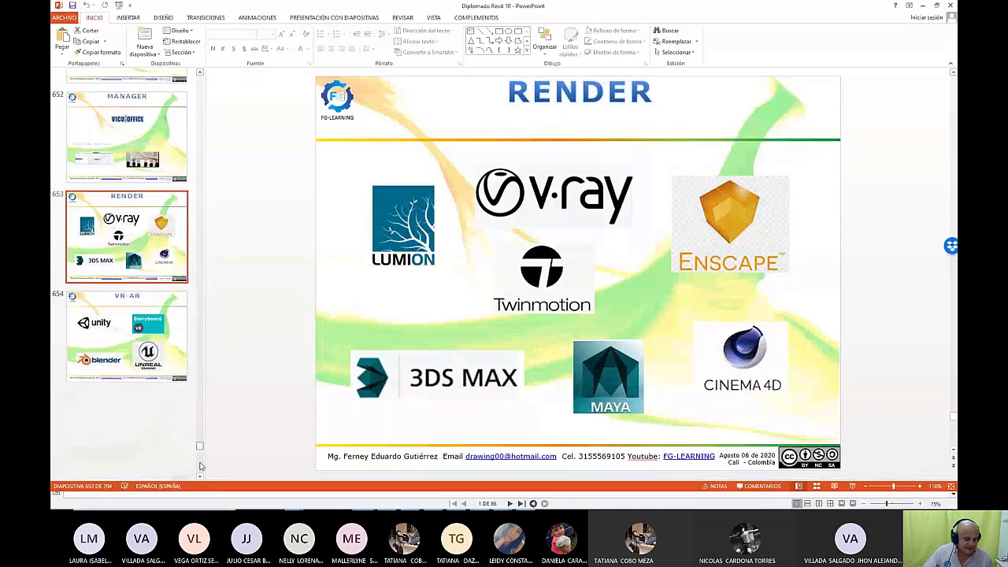
pyautogui.scroll(-1, 230, 465)
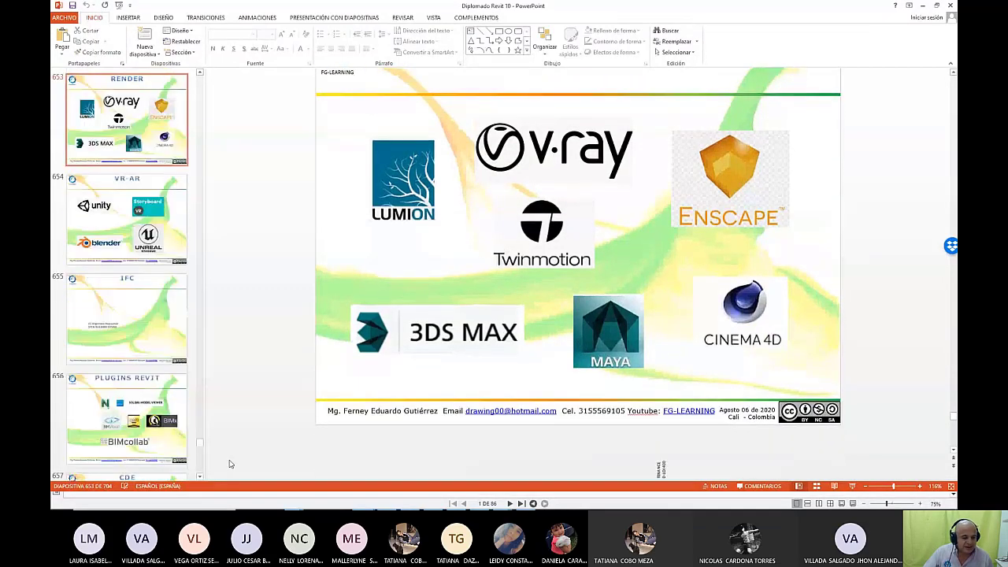
pyautogui.click(103, 213)
pyautogui.press('Down')
pyautogui.press('Down')
pyautogui.press('Down')
pyautogui.press('Down')
pyautogui.press('Down')
pyautogui.press('Down')
pyautogui.press('Down')
pyautogui.press('Down')
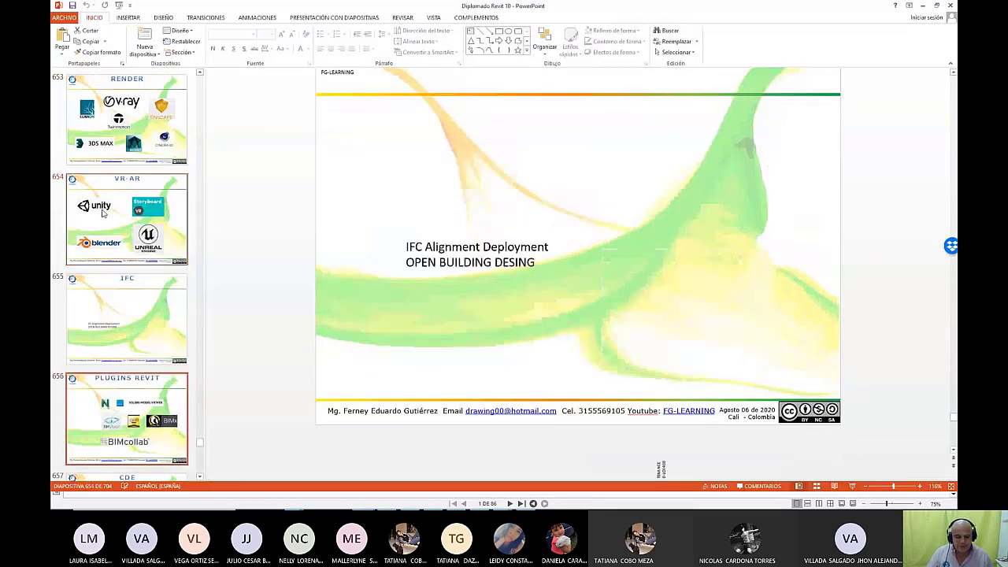
pyautogui.press('Down')
pyautogui.press('Down')
pyautogui.press('Down')
pyautogui.press('Down')
pyautogui.press('Down')
pyautogui.press('Down')
pyautogui.press('Down')
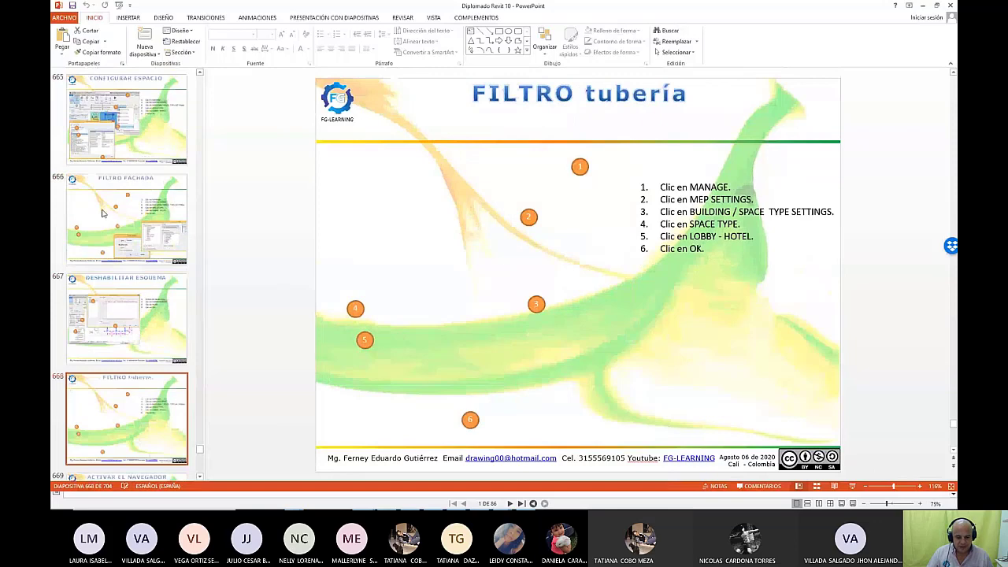
pyautogui.press('Down')
pyautogui.press('Down')
pyautogui.press('Down')
pyautogui.press('Down')
pyautogui.press('Down')
pyautogui.press('Down')
pyautogui.press('Down')
pyautogui.press('Down')
pyautogui.press('Down')
pyautogui.press('Down')
pyautogui.press('Down')
pyautogui.press('Down')
pyautogui.press('Down')
pyautogui.press('Down')
pyautogui.press('Down')
pyautogui.press('Down')
pyautogui.press('Down')
pyautogui.press('Down')
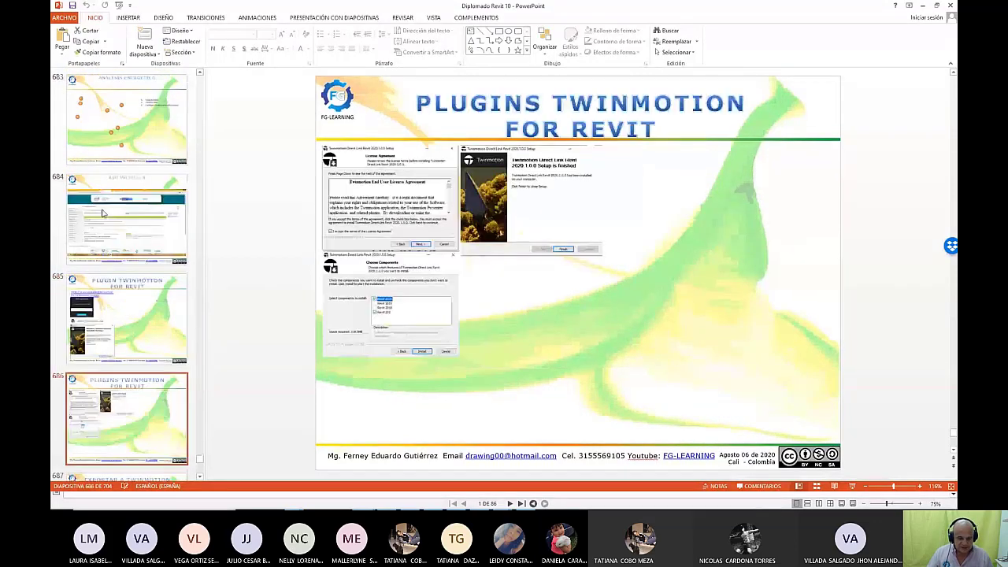
pyautogui.press('Down')
pyautogui.press('Down')
pyautogui.press('Down')
pyautogui.press('Down')
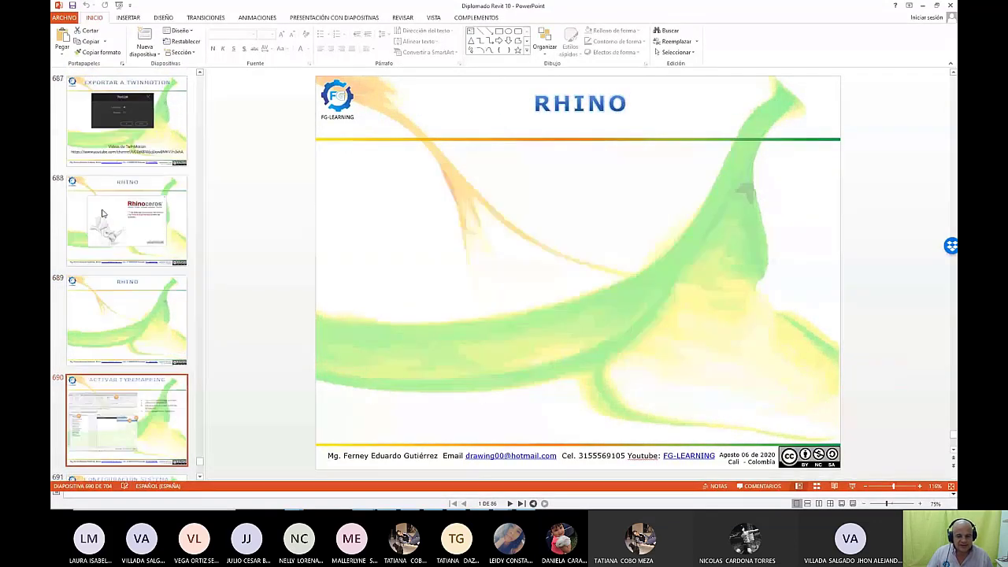
pyautogui.press('Down')
pyautogui.press('Down')
pyautogui.press('Down')
pyautogui.press('Down')
pyautogui.press('Down')
pyautogui.press('Down')
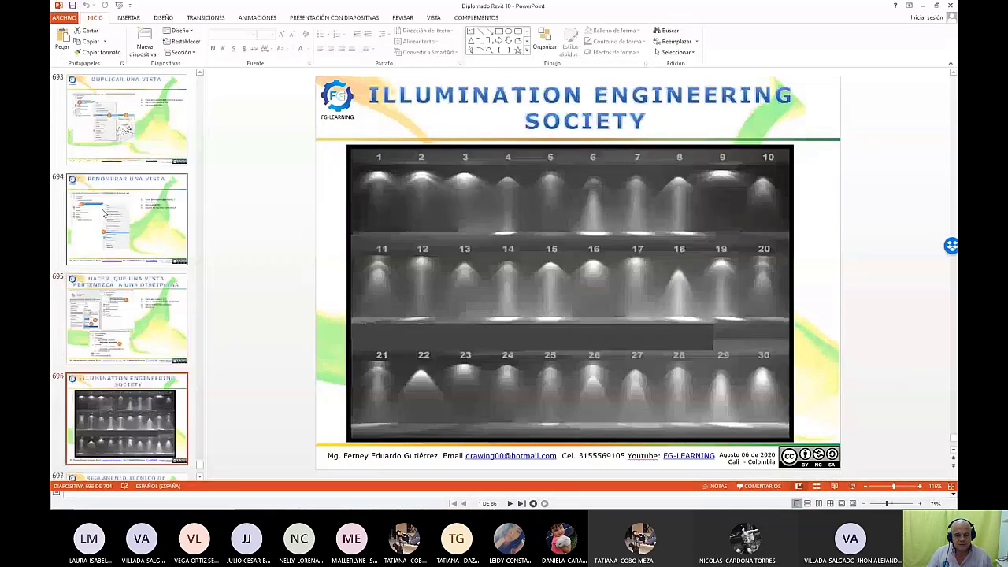
pyautogui.press('Down')
pyautogui.press('Down')
pyautogui.press('Down')
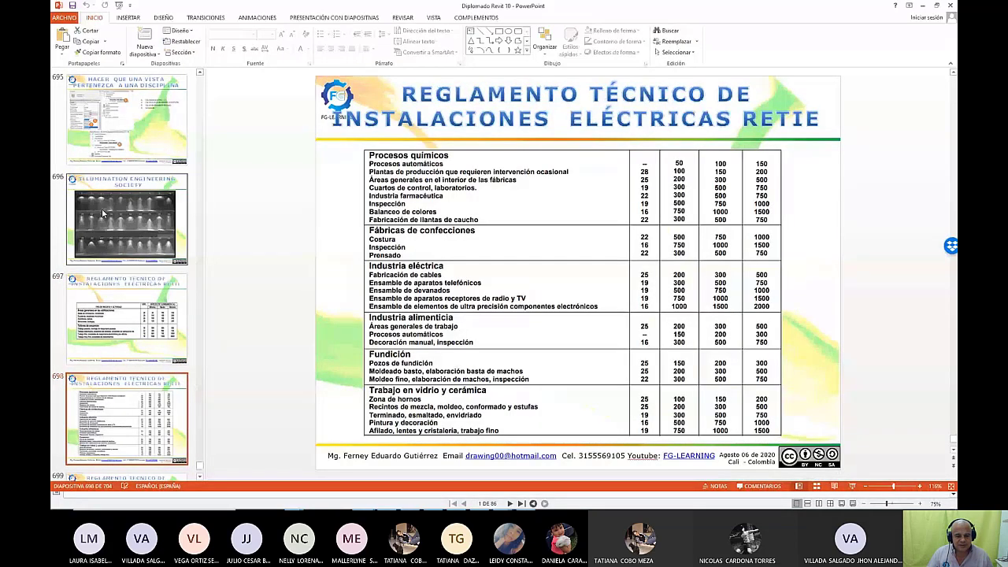
pyautogui.press('Down')
pyautogui.press('Down')
pyautogui.press('Down')
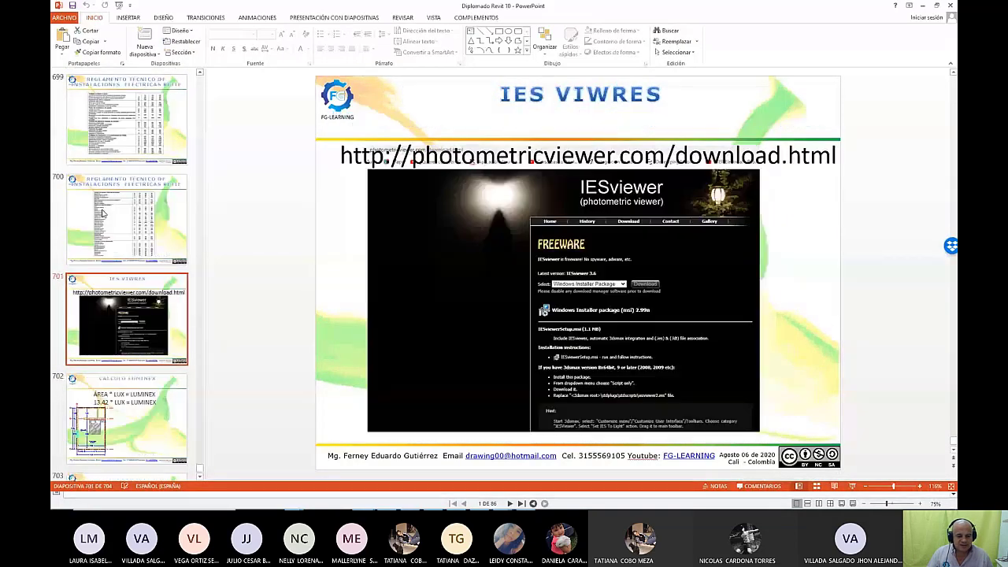
pyautogui.press('Down')
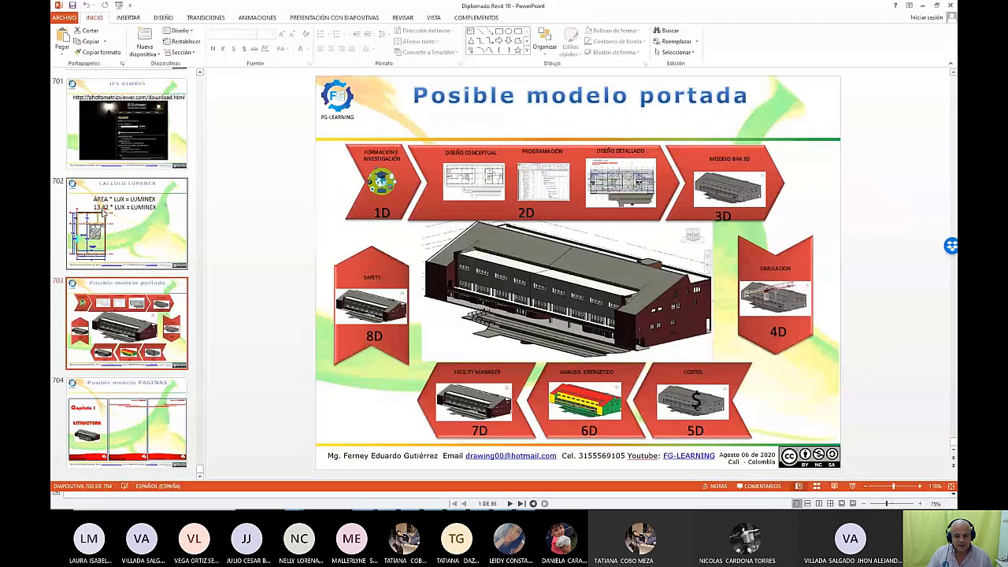
pyautogui.press('Down')
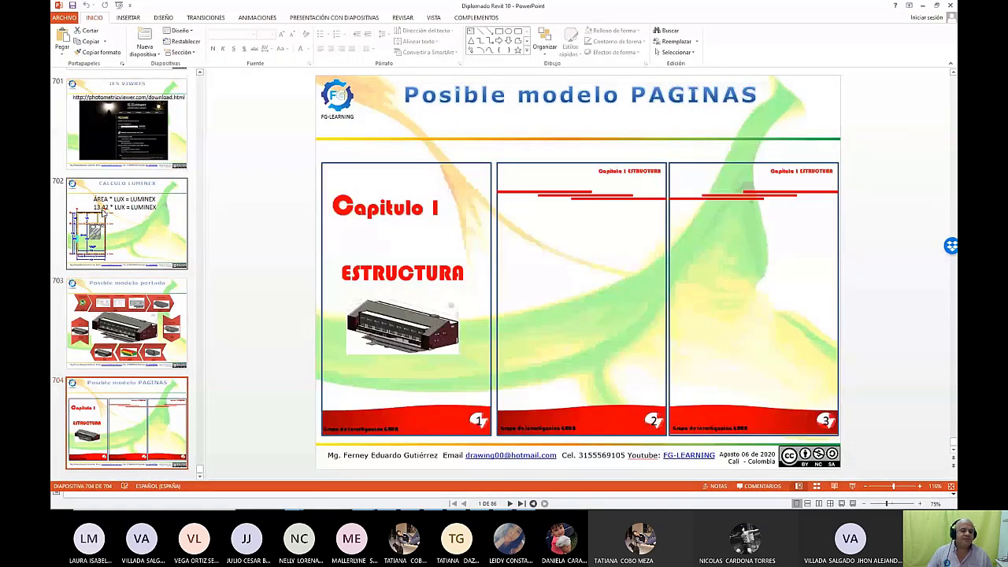
pyautogui.hotkey('ctrl', 'b')
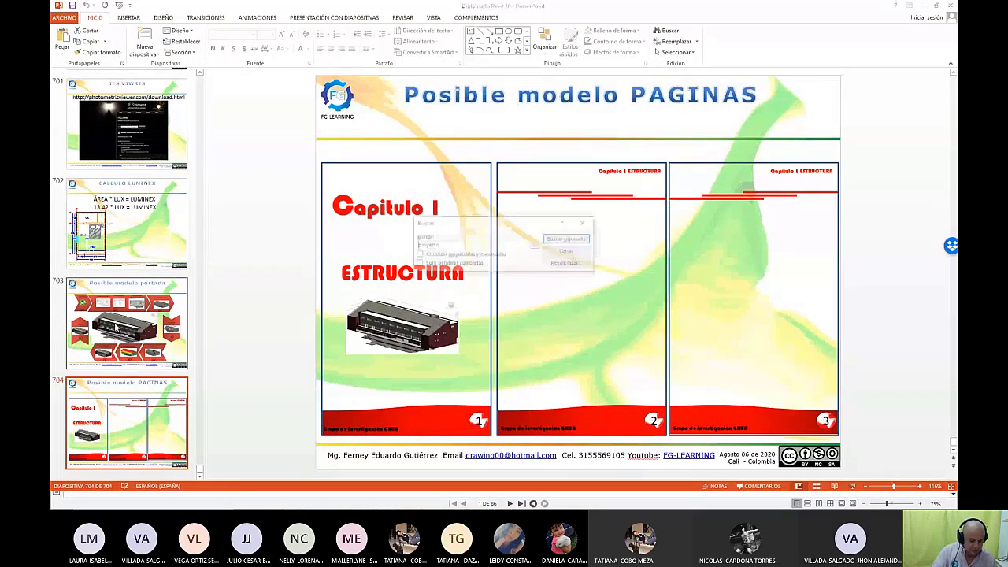
pyautogui.click(417, 245)
pyautogui.write('cod')
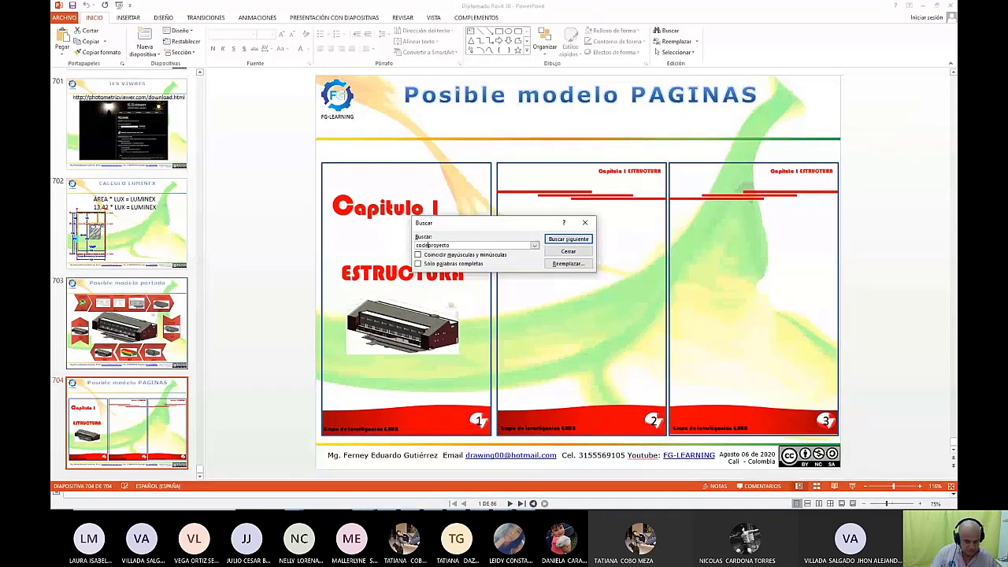
pyautogui.press('Delete')
pyautogui.press('Delete')
pyautogui.press('Delete')
pyautogui.press('Delete')
pyautogui.press('Delete')
pyautogui.press('Delete')
pyautogui.press('Delete')
pyautogui.press('Delete')
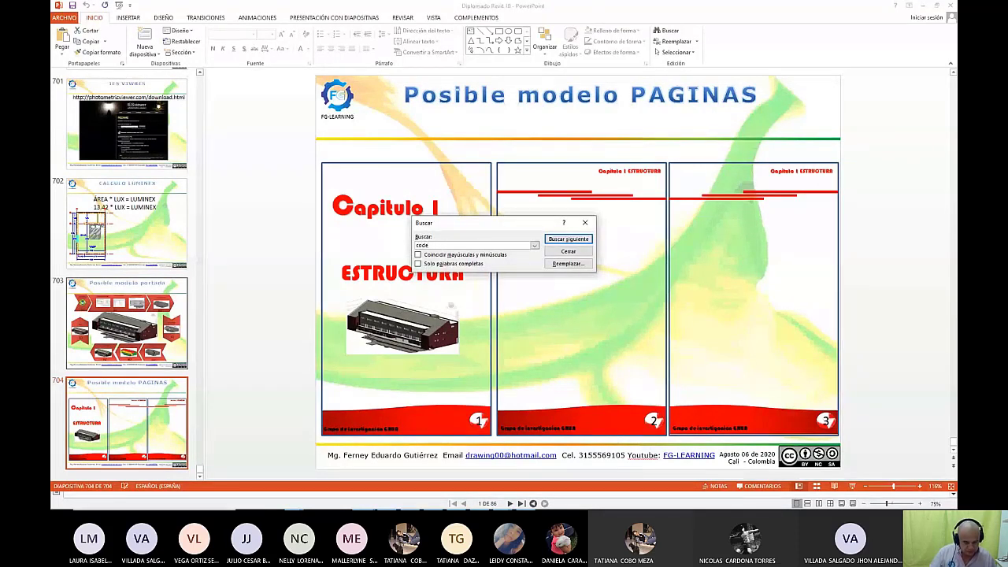
pyautogui.write('ec')
pyautogui.press('Return')
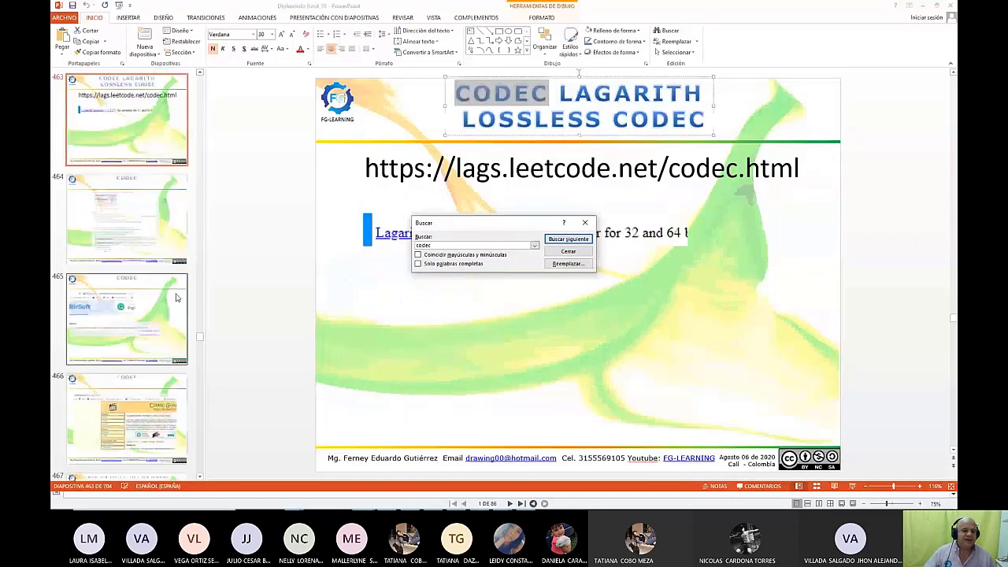
pyautogui.click(246, 126)
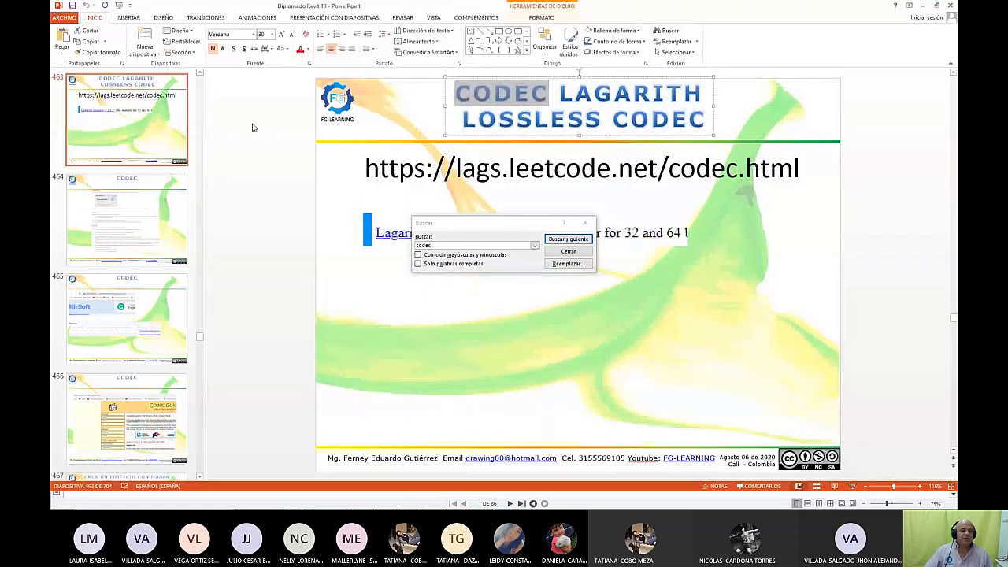
pyautogui.click(582, 224)
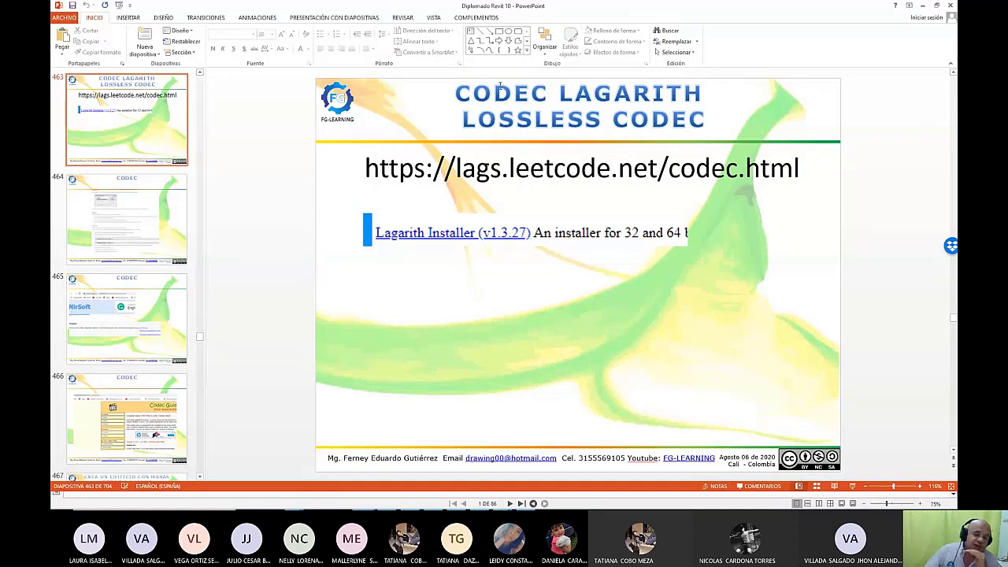
pyautogui.moveTo(472, 92); pyautogui.dragTo(529, 92)
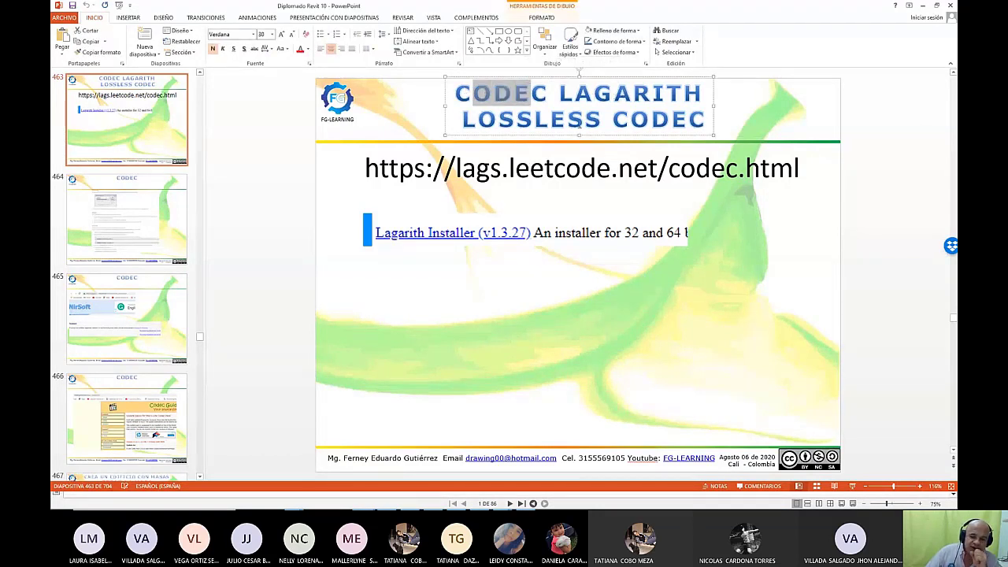
pyautogui.tripleClick(379, 174)
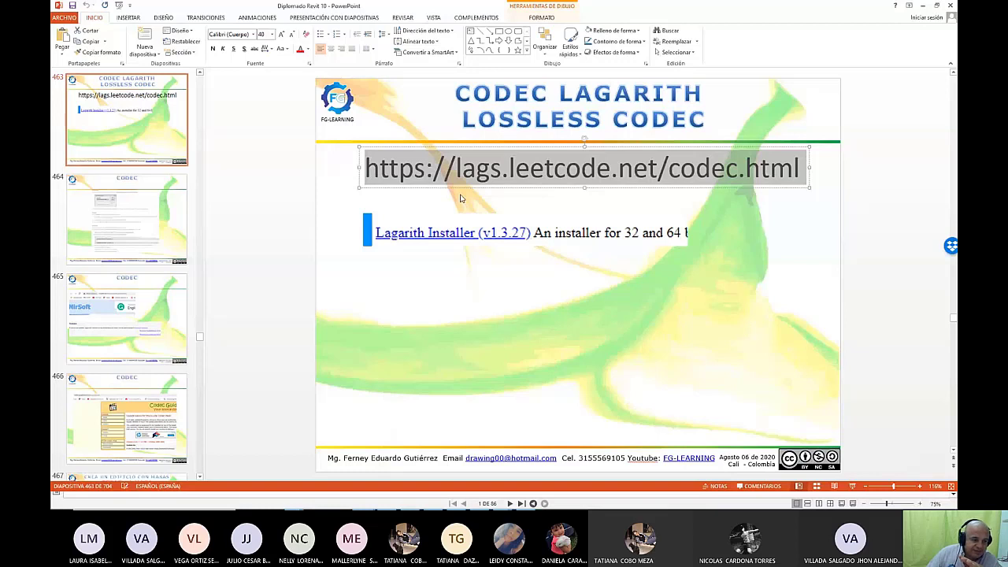
# Show slide 464 on the codec problem, then slide 465 with the NirSoft InstalledCodec page.
pyautogui.click(199, 72)
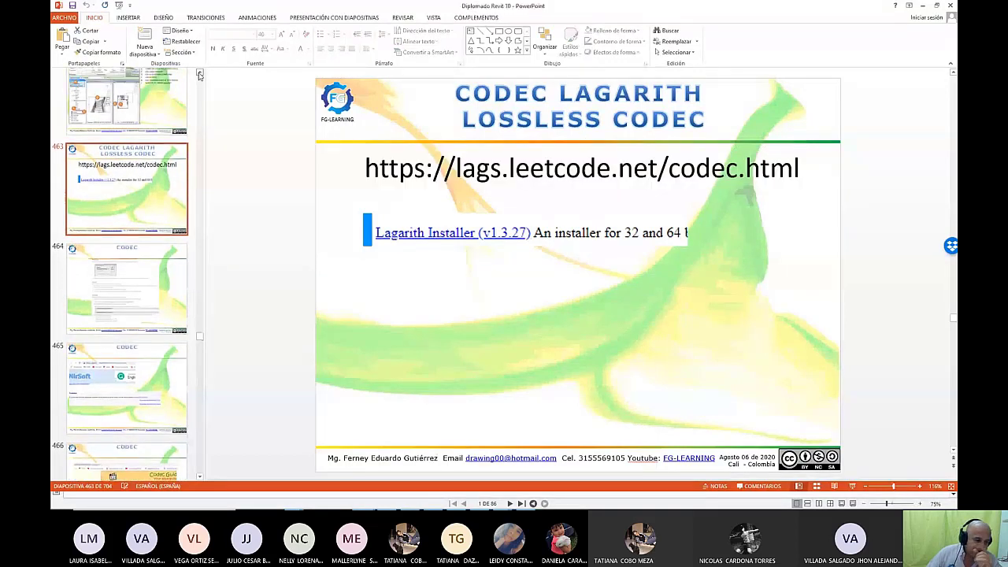
pyautogui.click(199, 73)
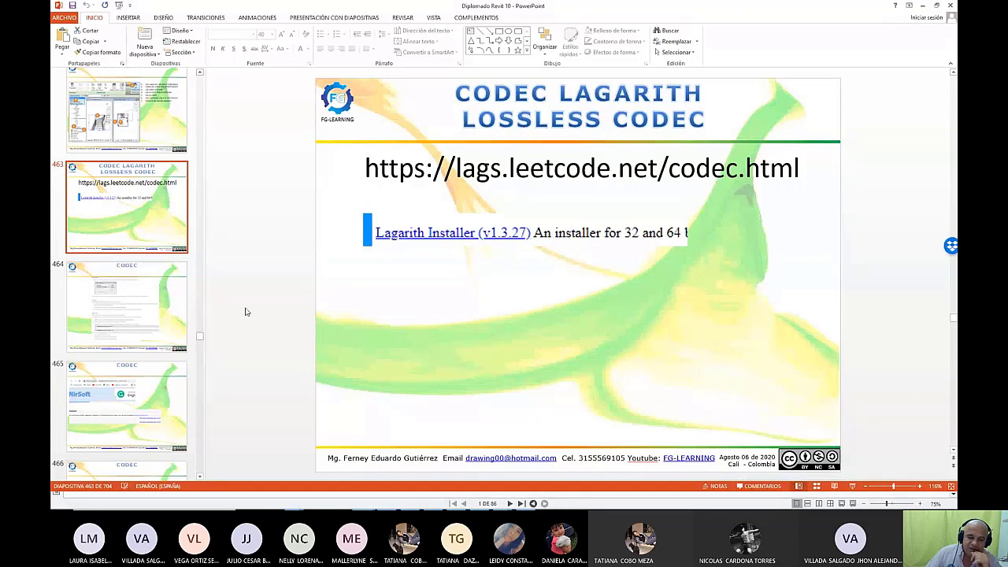
pyautogui.click(124, 296)
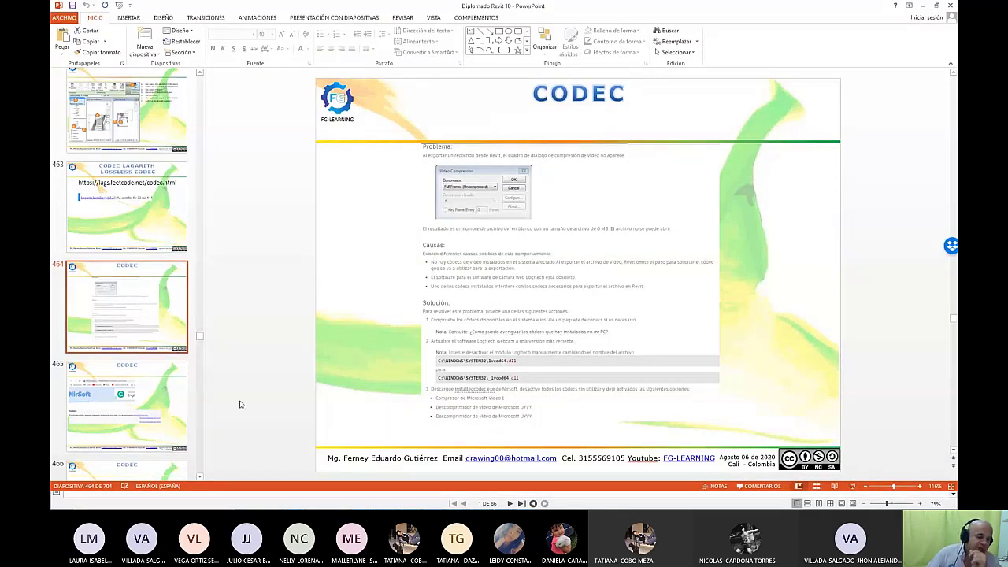
pyautogui.click(131, 416)
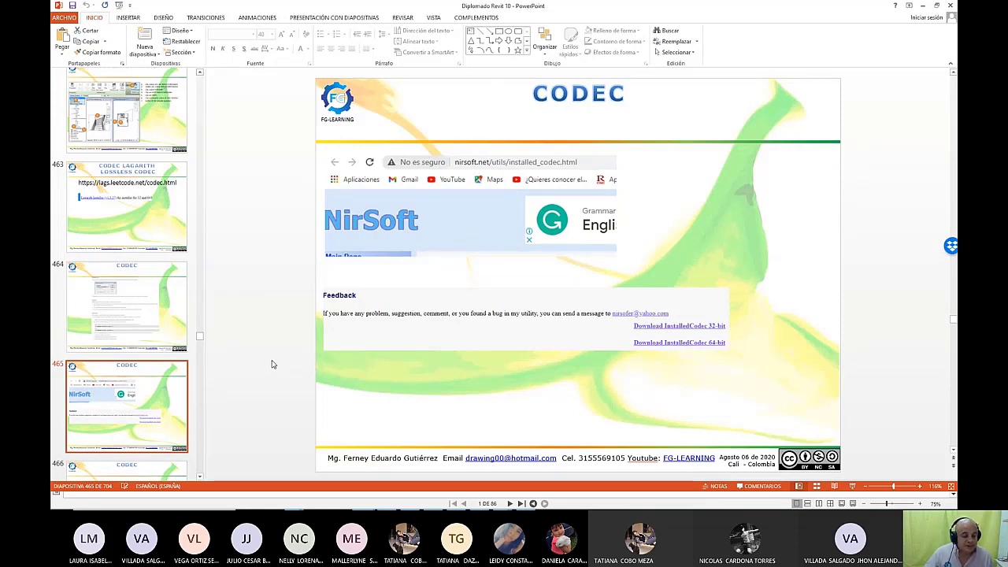
# Back in Revit, select the walkthrough camera and start File > Export > Images and Animations > Walkthrough.
pyautogui.hotkey('alt', 'Tab')
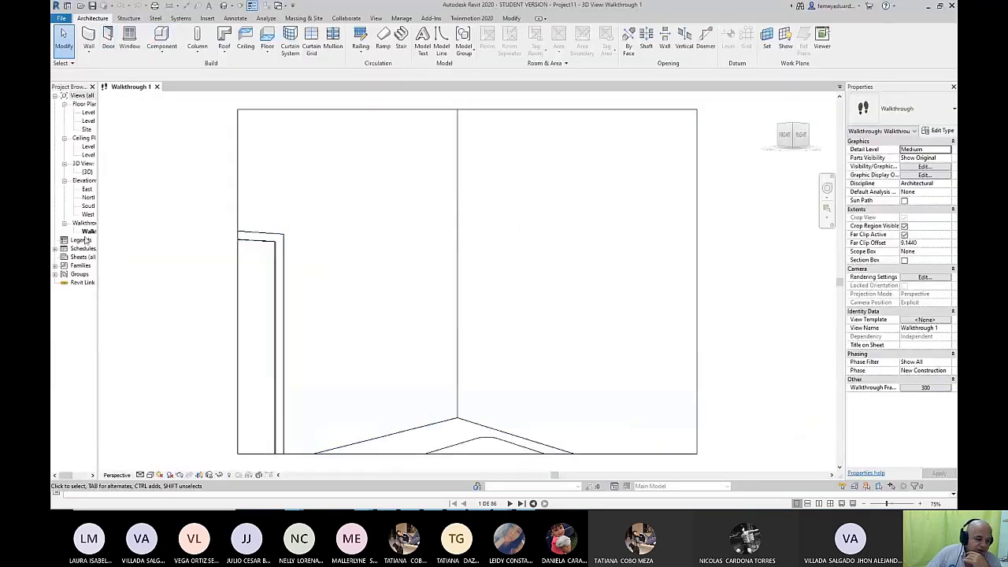
pyautogui.click(269, 111)
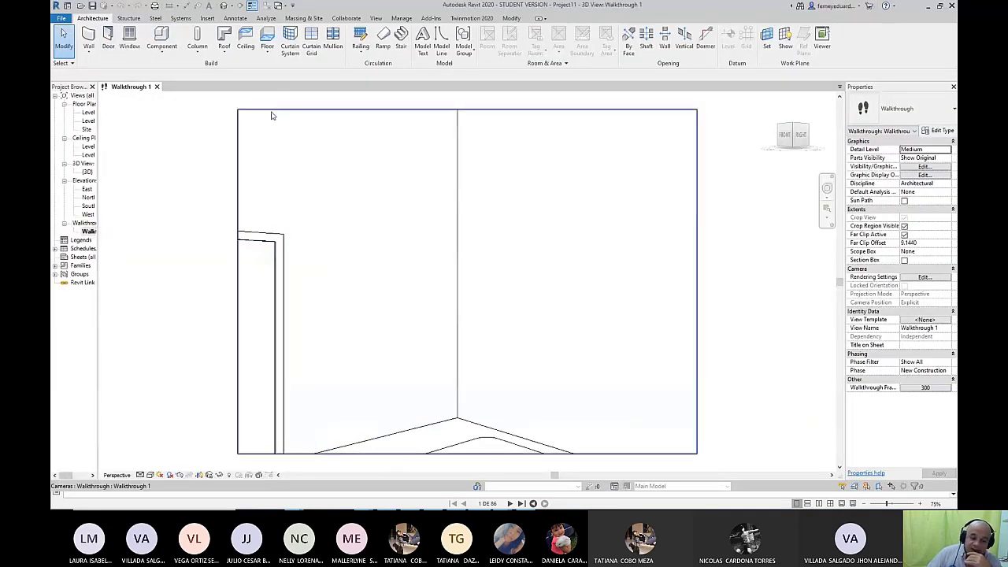
pyautogui.click(275, 115)
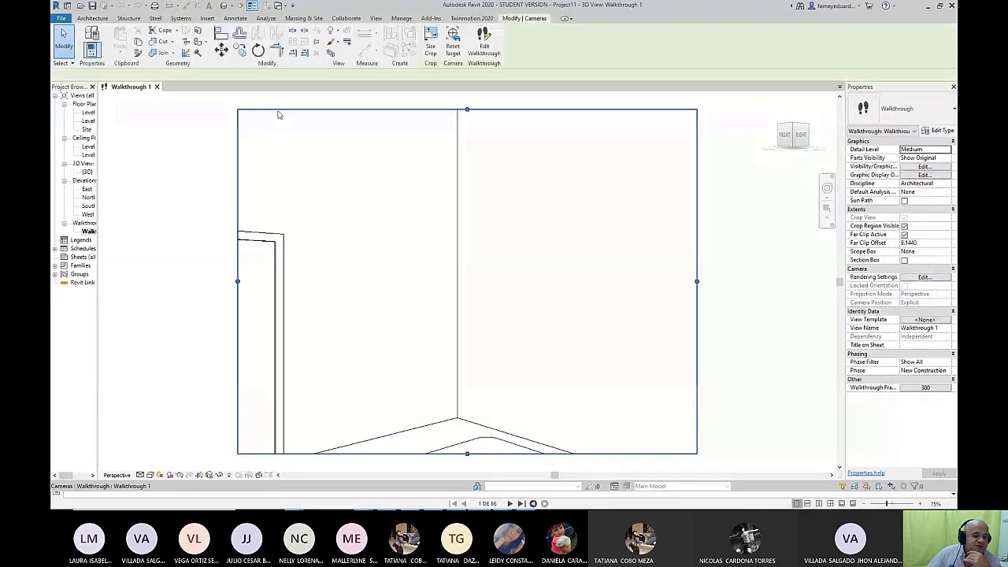
pyautogui.click(91, 18)
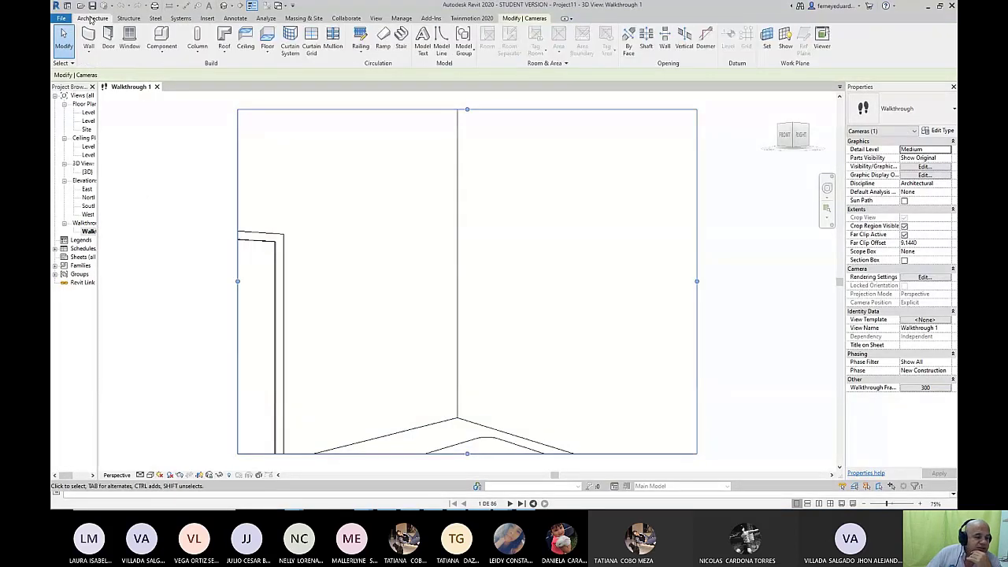
pyautogui.click(62, 17)
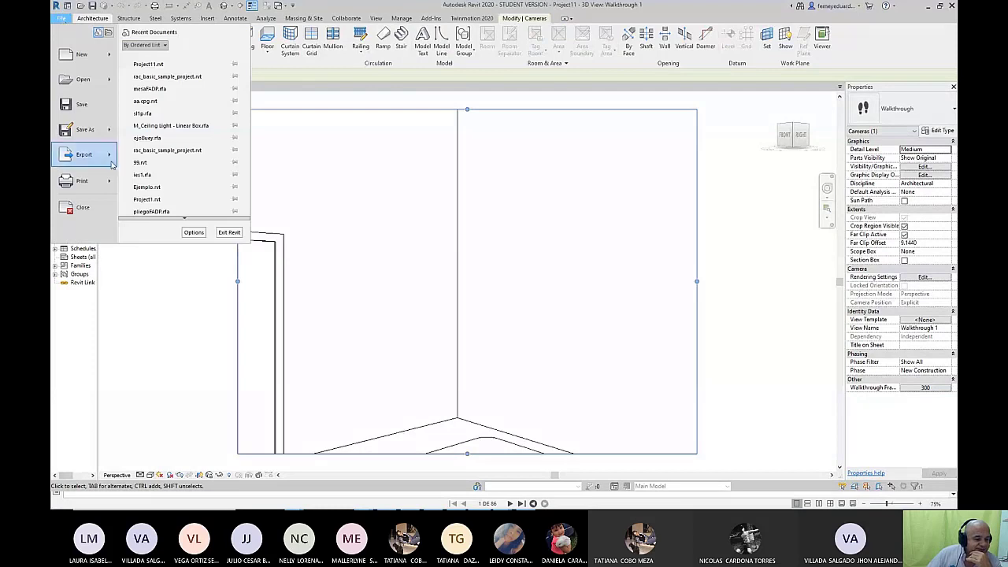
pyautogui.moveTo(92, 162)
pyautogui.scroll(-3, 164, 206)
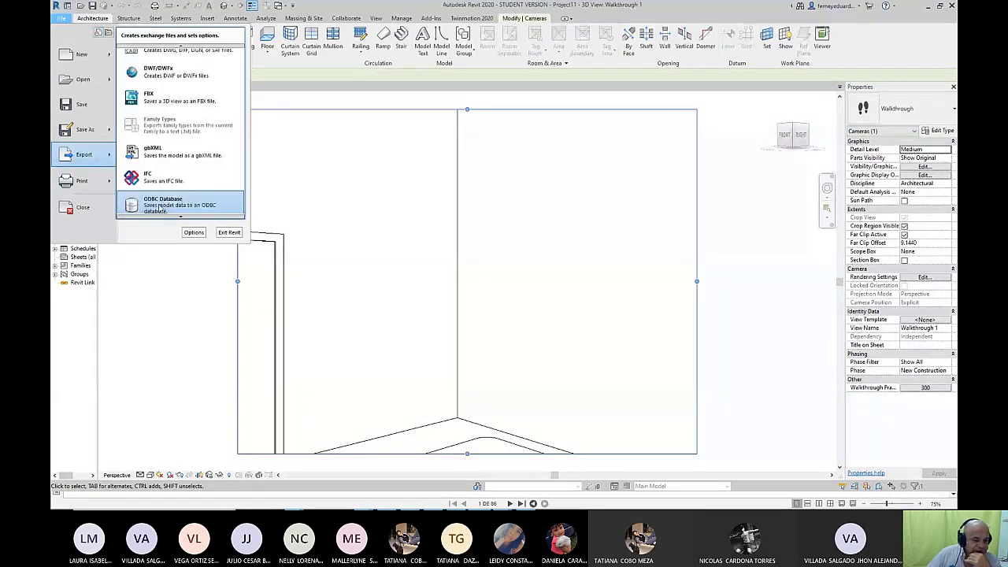
pyautogui.scroll(-1, 164, 213)
pyautogui.moveTo(220, 201)
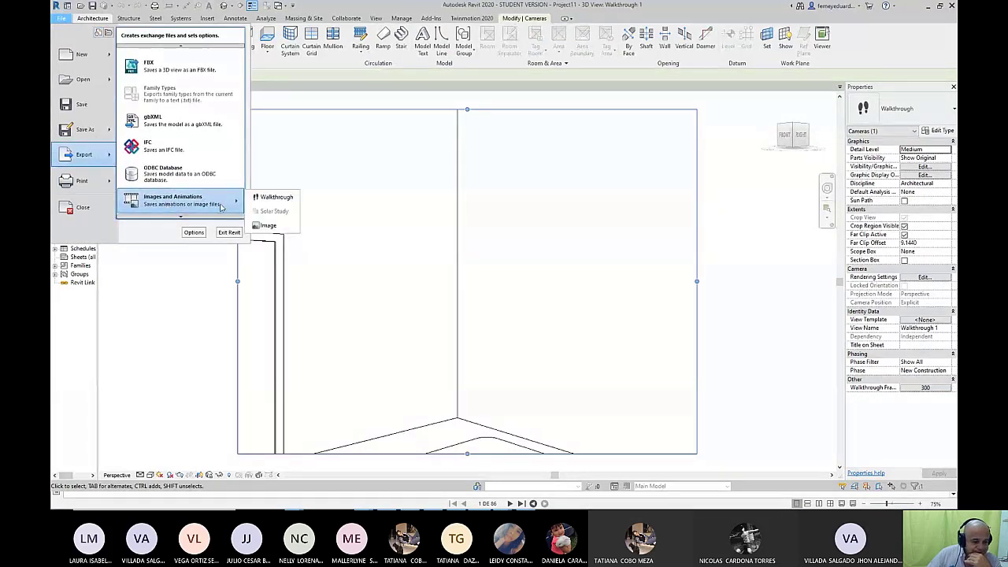
pyautogui.click(254, 198)
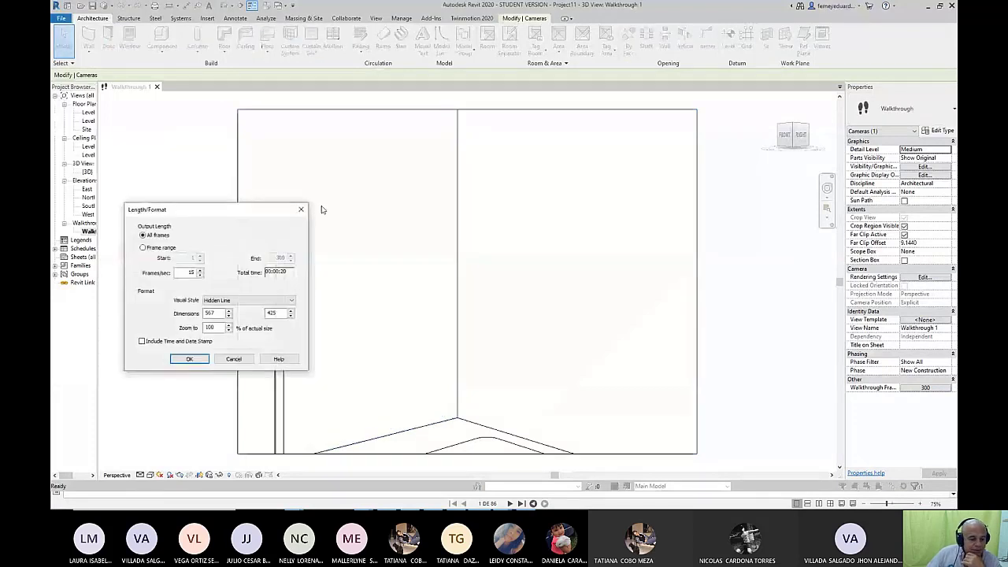
# Export all frames at 15 fps as an AVI, overwriting the existing Project11 Walkthrough 1 file.
pyautogui.moveTo(225, 213); pyautogui.dragTo(228, 148)
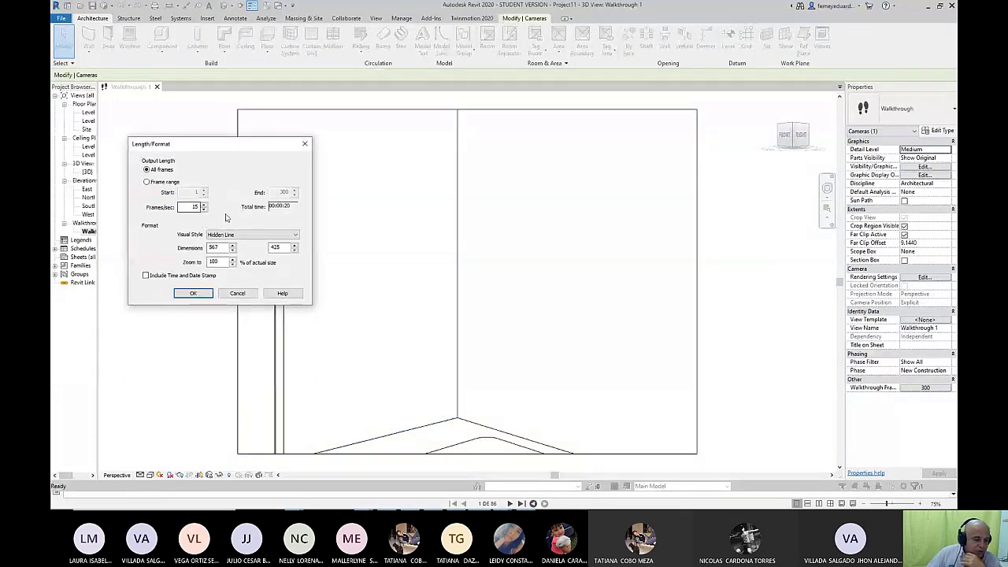
pyautogui.click(193, 294)
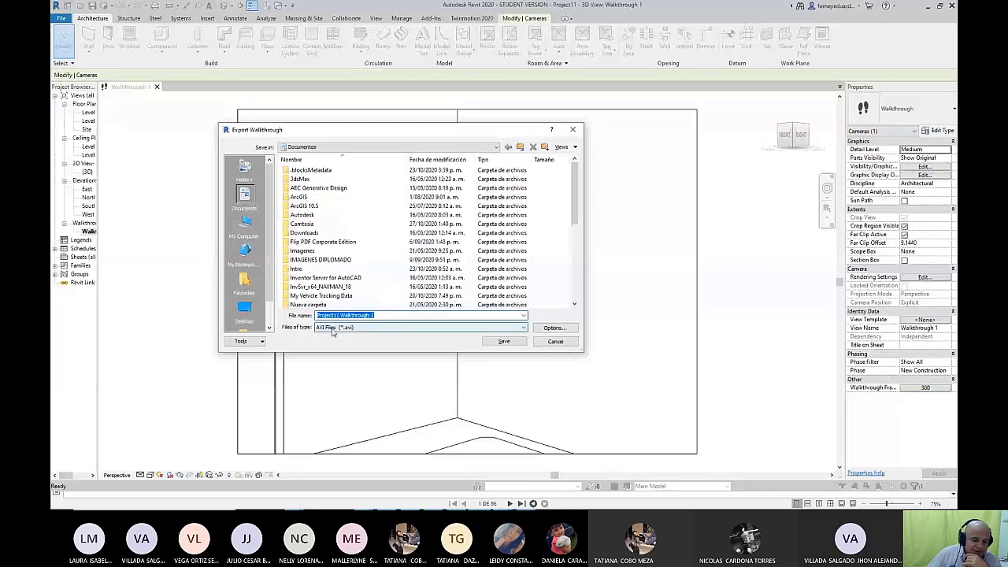
pyautogui.click(503, 343)
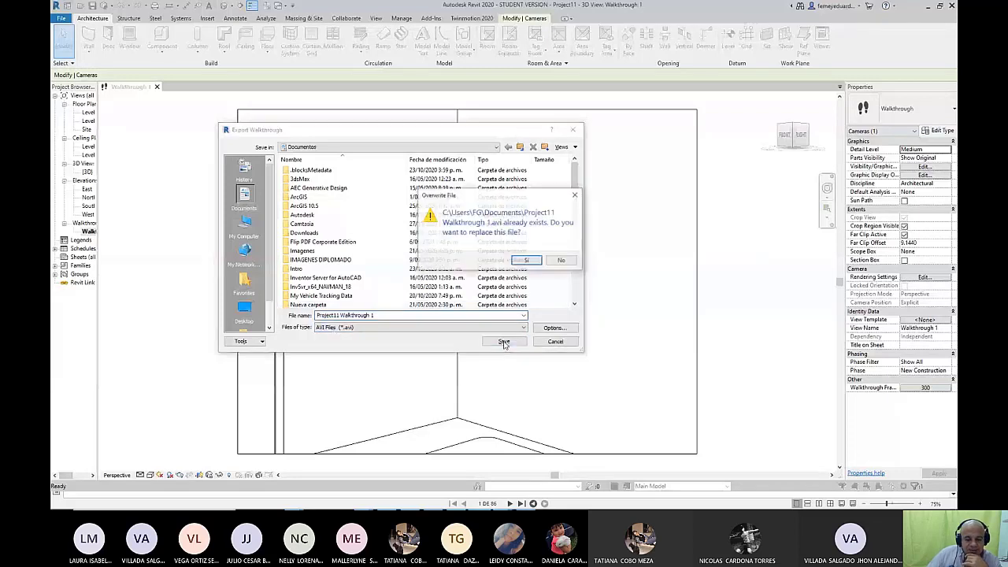
pyautogui.click(528, 258)
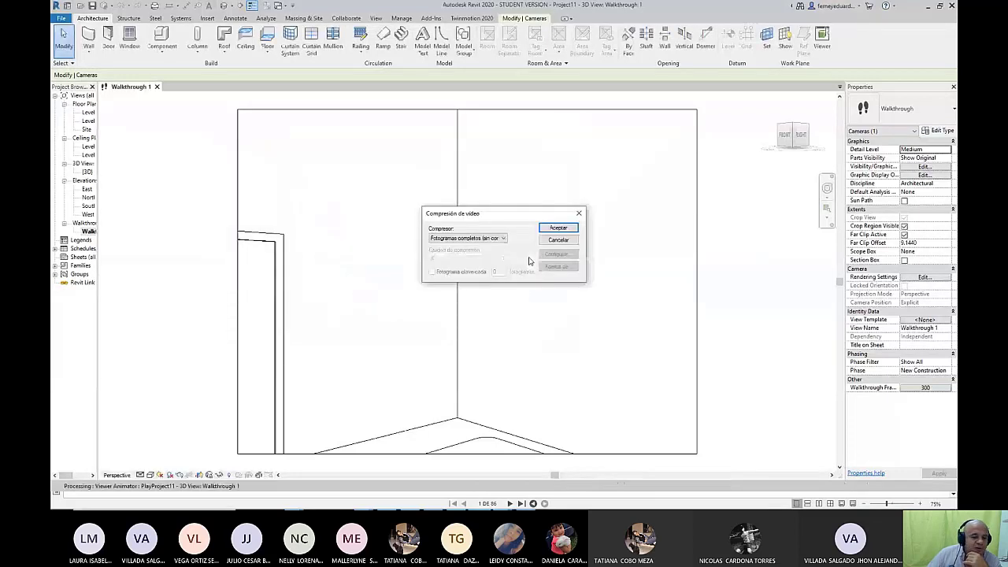
pyautogui.moveTo(485, 213); pyautogui.dragTo(403, 153)
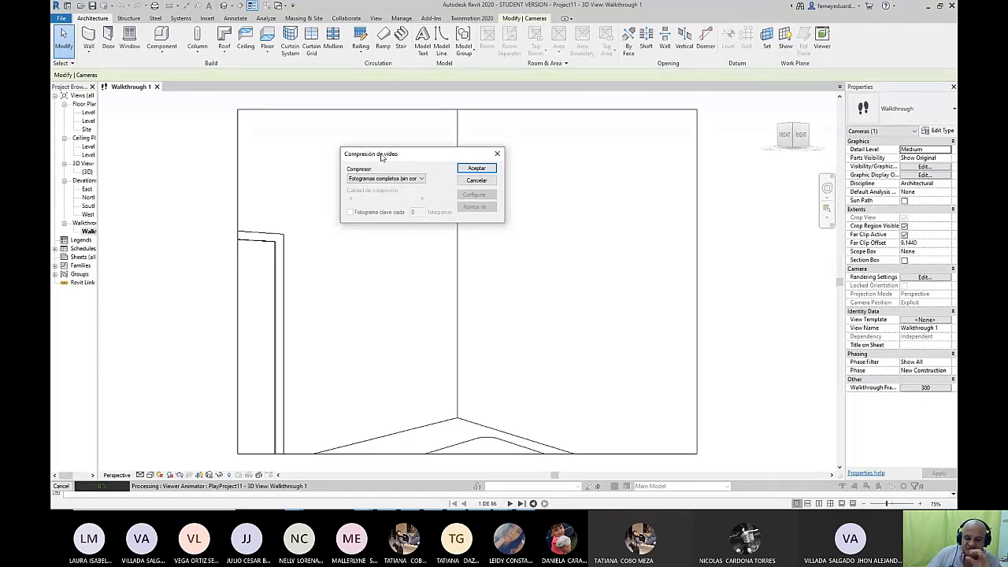
pyautogui.moveTo(388, 156); pyautogui.dragTo(611, 142)
pyautogui.hotkey('alt', 'Tab')
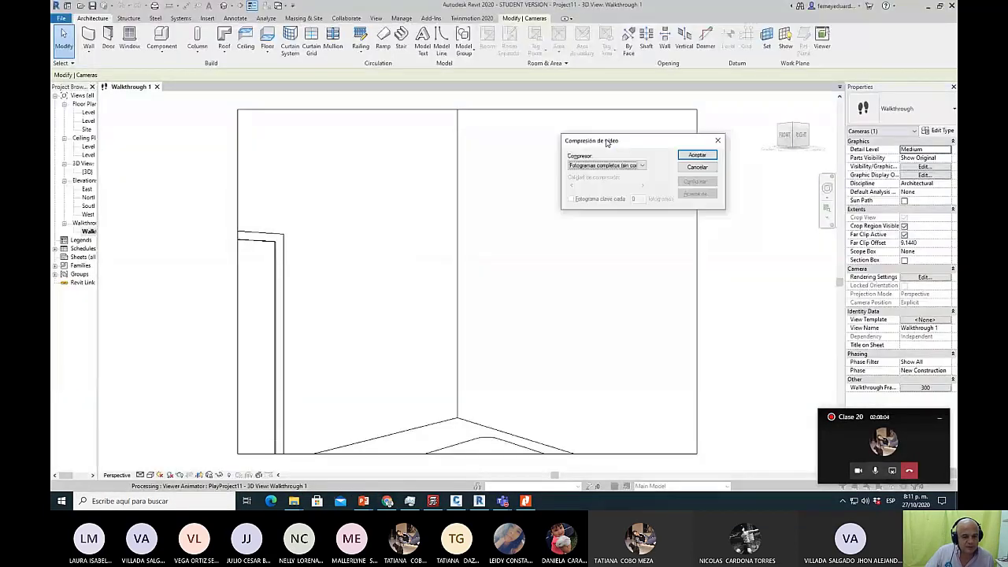
pyautogui.hotkey('alt', 'Tab')
pyautogui.hotkey('alt', 'Tab')
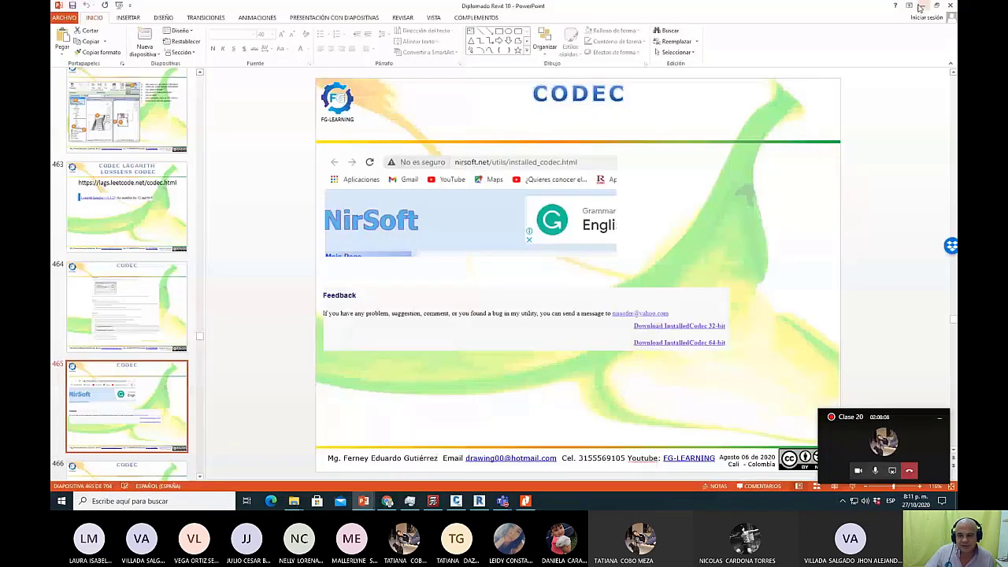
pyautogui.click(924, 6)
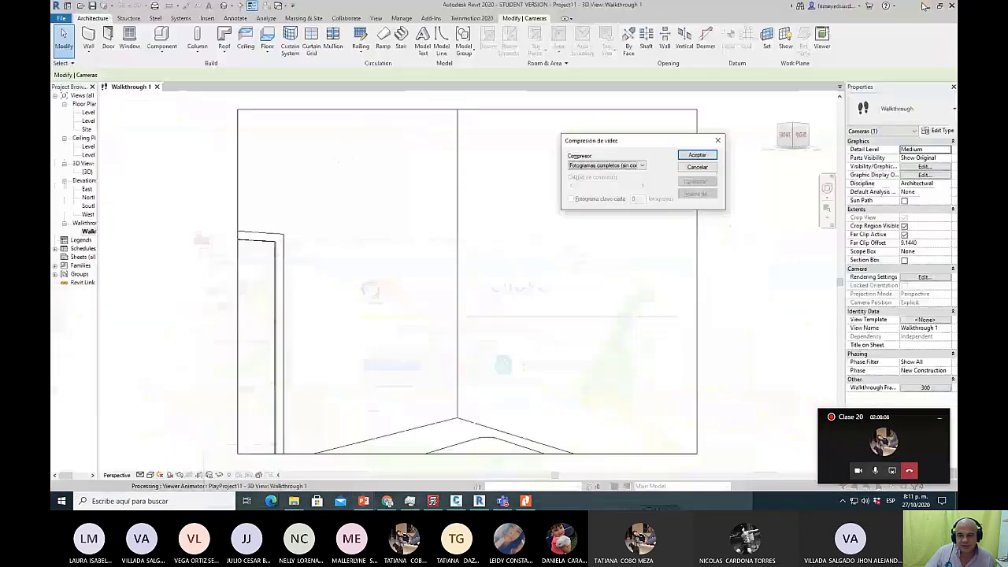
pyautogui.moveTo(643, 142); pyautogui.dragTo(546, 137)
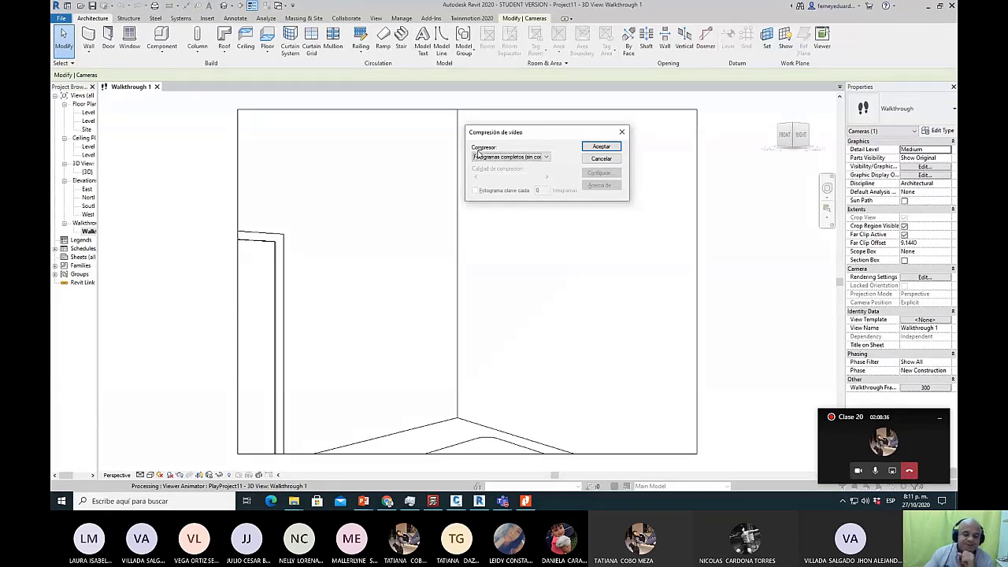
# Choose the Lagarith Lossless Codec compressor and render all 300 walkthrough frames to AVI.
pyautogui.click(544, 157)
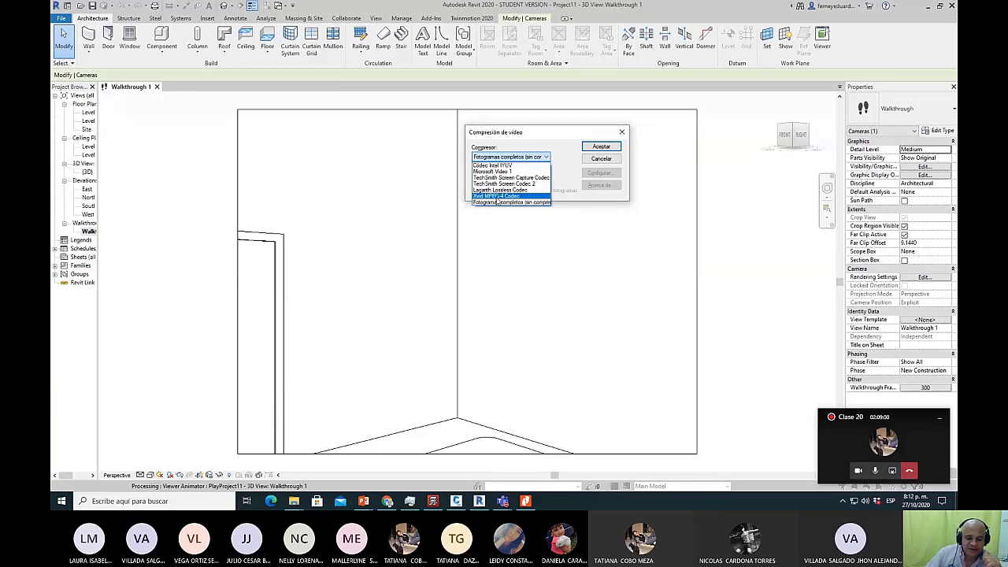
pyautogui.click(516, 191)
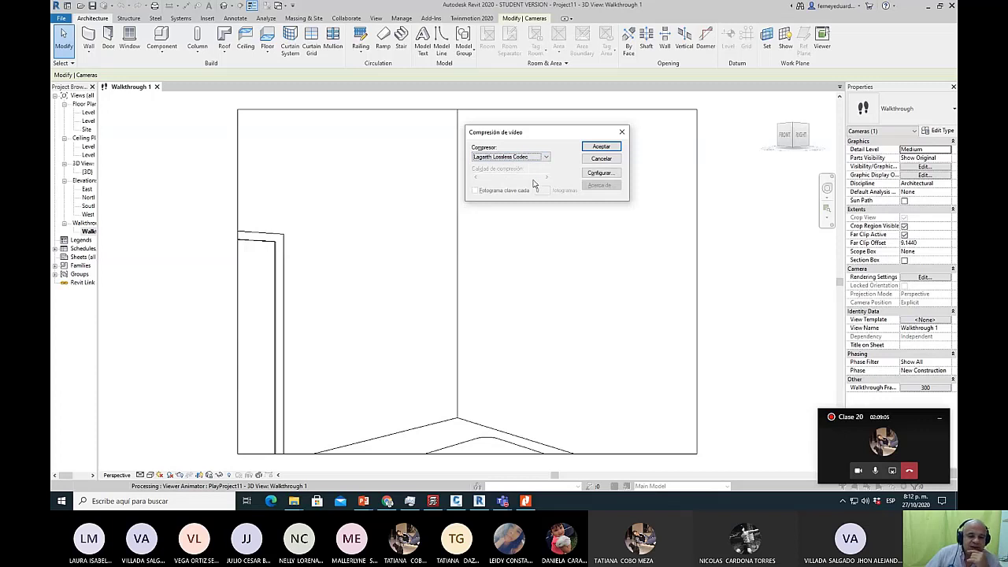
pyautogui.click(602, 147)
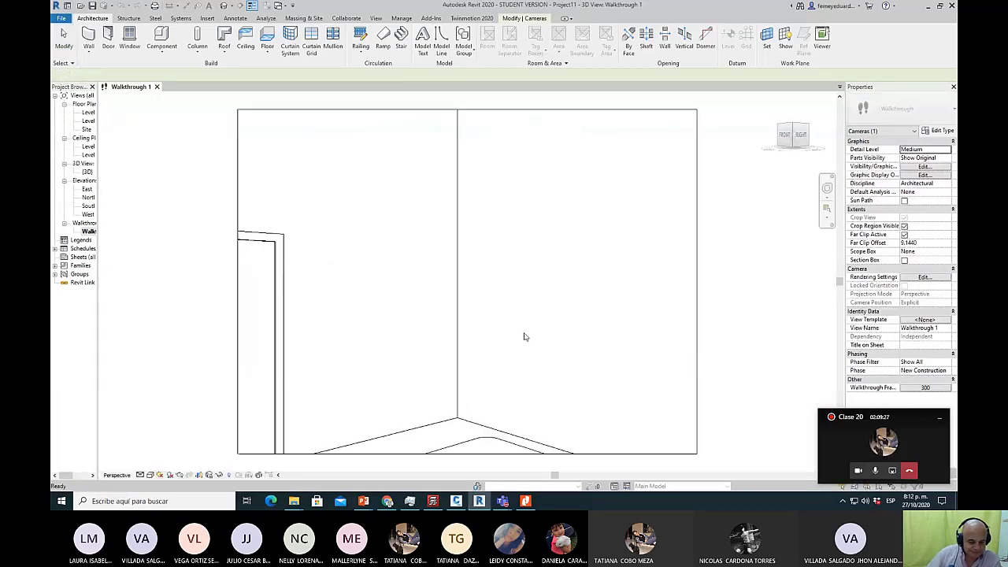
# Bring up File Explorer on Documentos, sorted by modification date, newest first.
pyautogui.moveTo(294, 504)
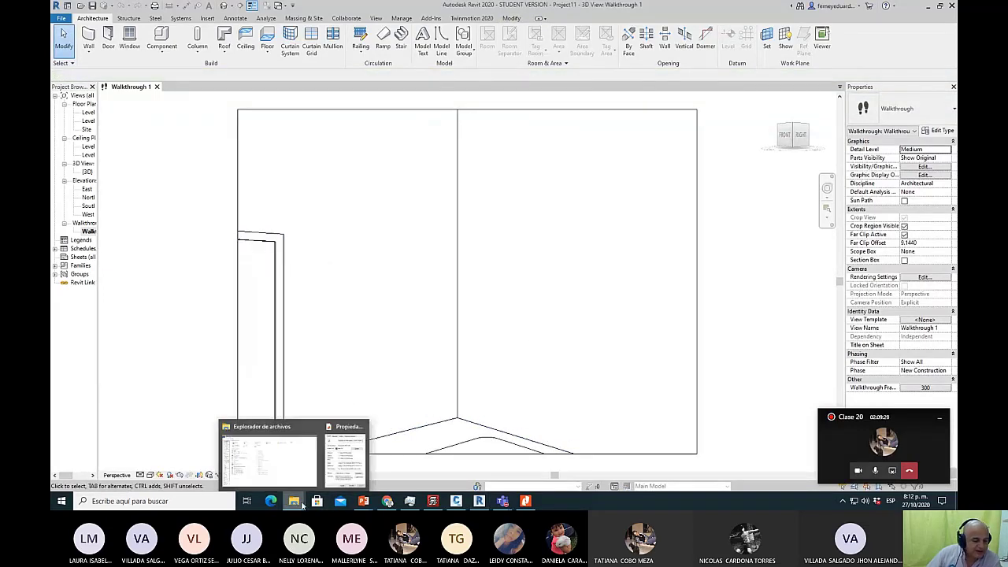
pyautogui.click(296, 479)
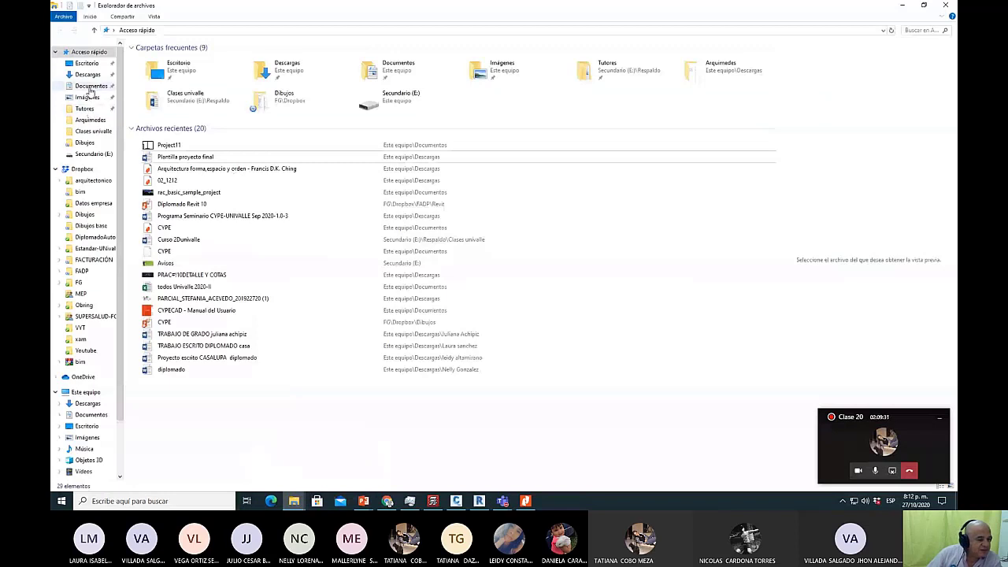
pyautogui.click(92, 85)
pyautogui.click(323, 44)
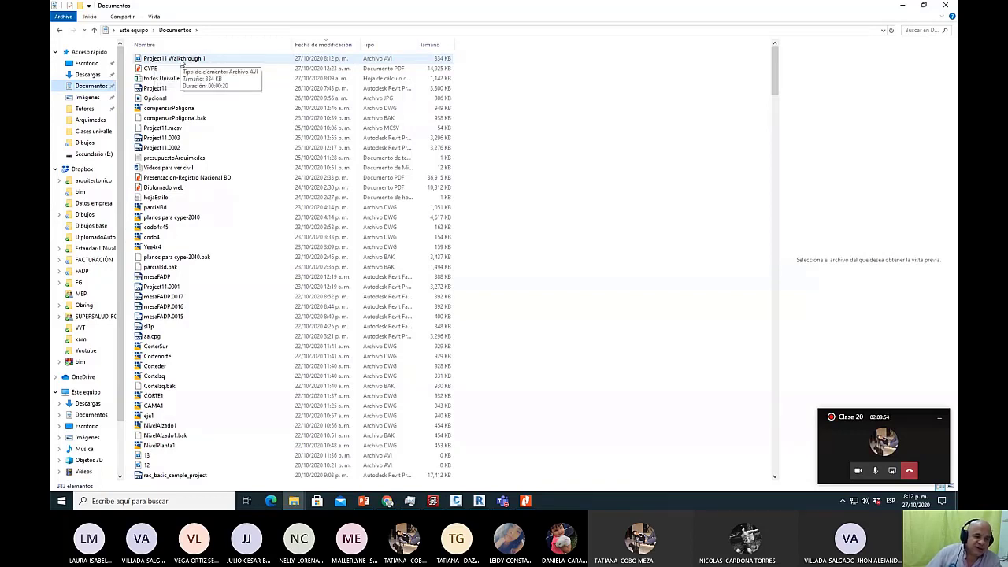
# Try playing Project11 Walkthrough 1 in Movies & TV, dismiss the unsupported-encoding error, and close it.
pyautogui.doubleClick(179, 60)
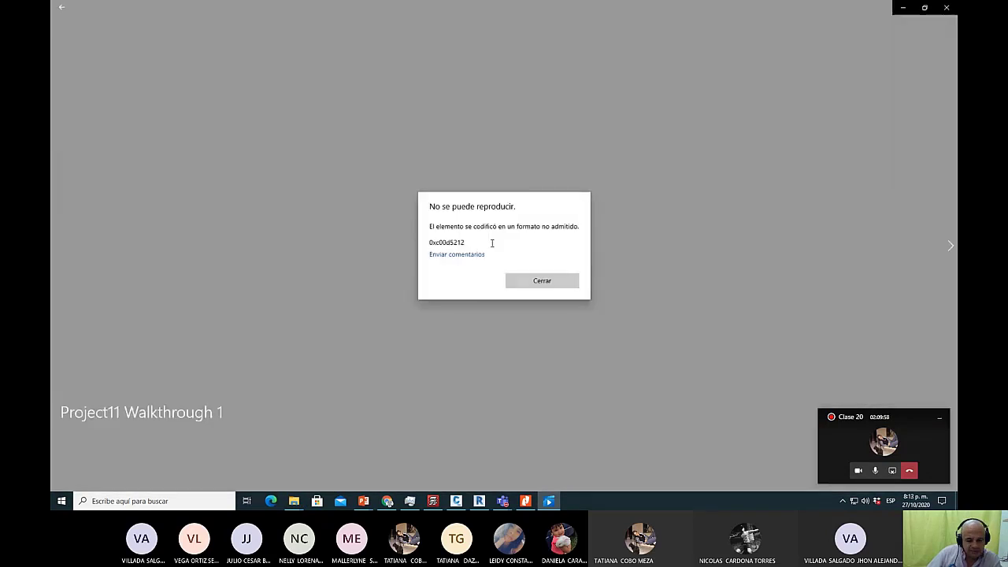
pyautogui.click(549, 283)
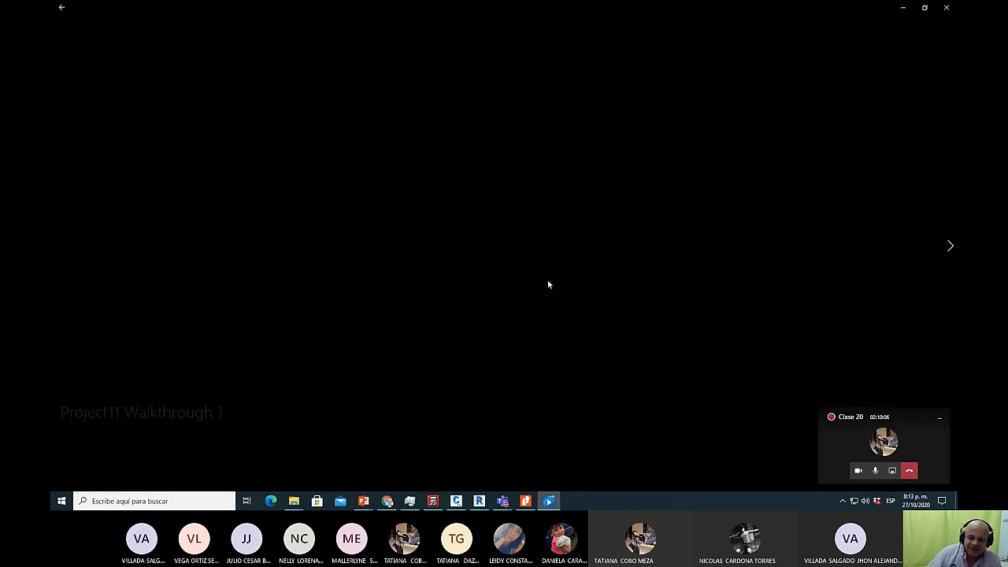
pyautogui.click(947, 10)
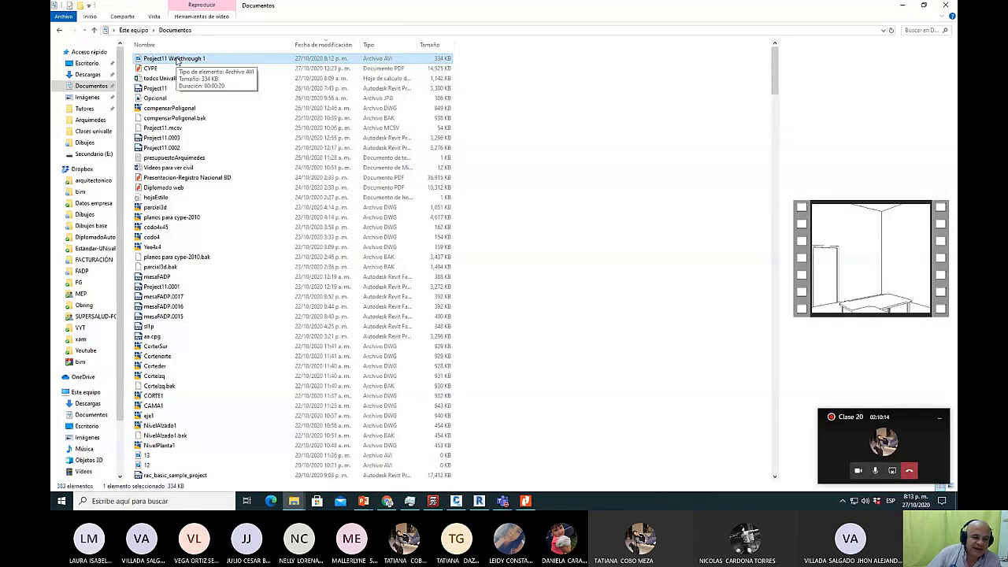
# Play Project11 Walkthrough 1.avi maximized in VLC media player, then close it and return to Revit.
pyautogui.doubleClick(174, 59)
pyautogui.rightClick(175, 59)
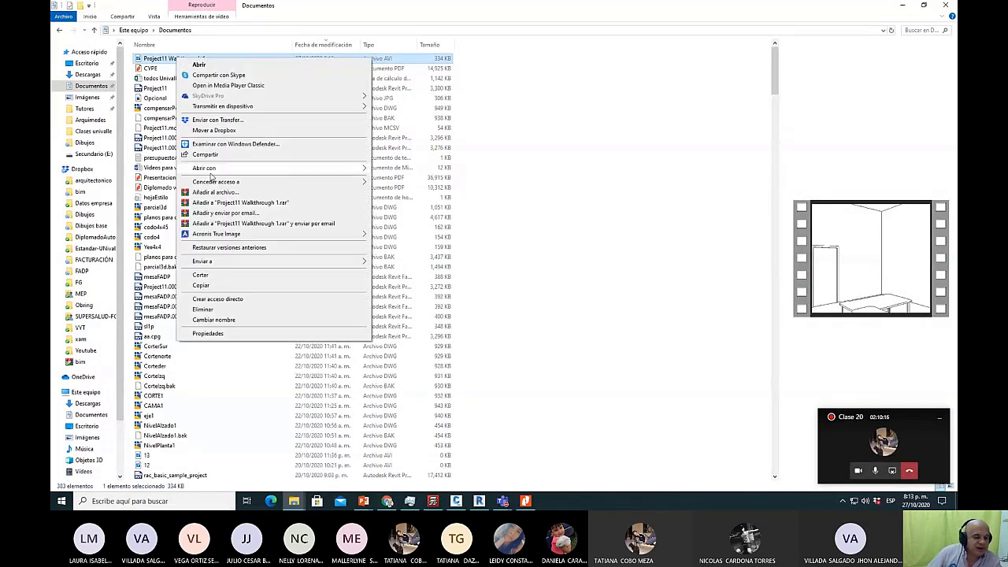
pyautogui.moveTo(212, 169)
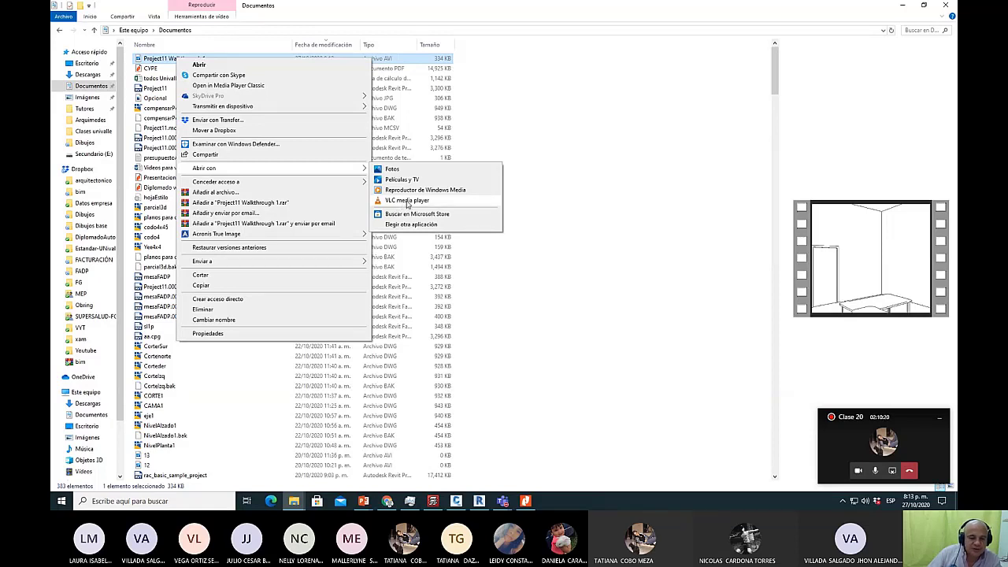
pyautogui.click(407, 200)
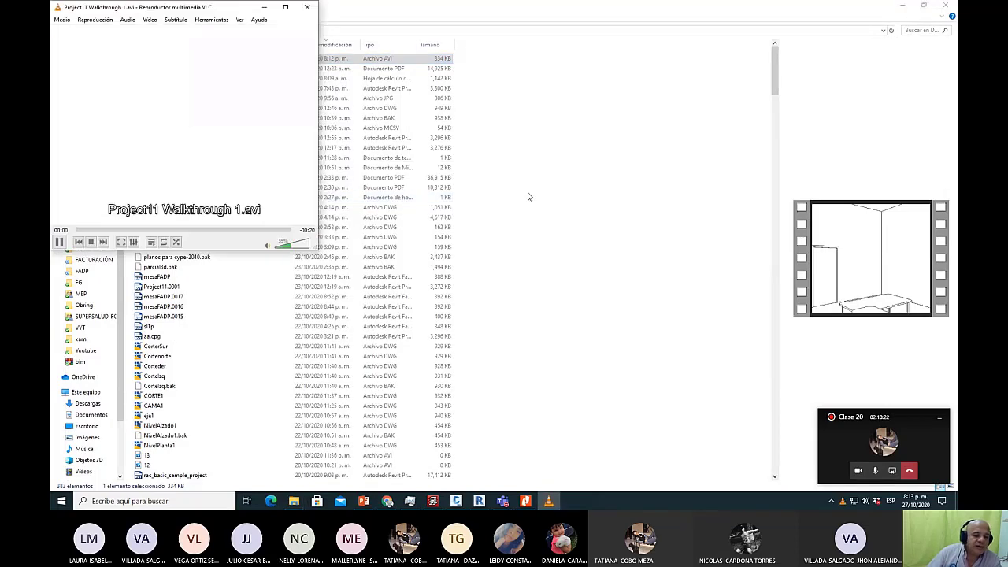
pyautogui.click(285, 7)
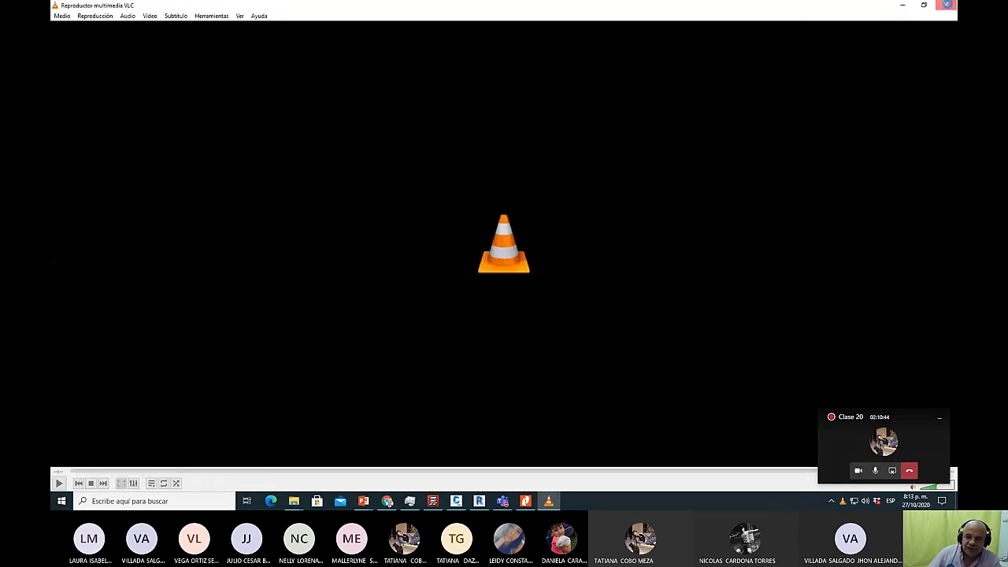
pyautogui.click(947, 5)
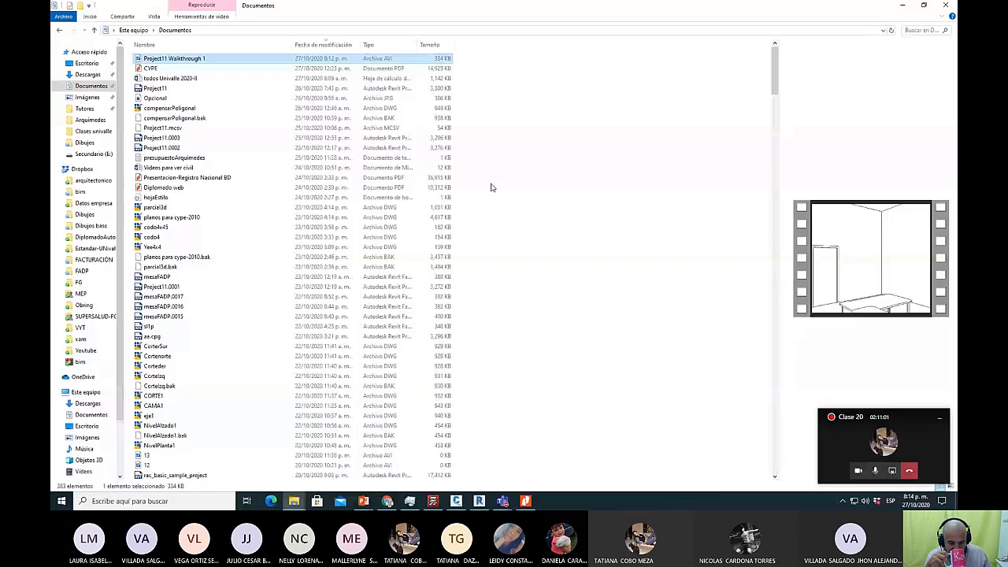
pyautogui.hotkey('alt', 'Tab')
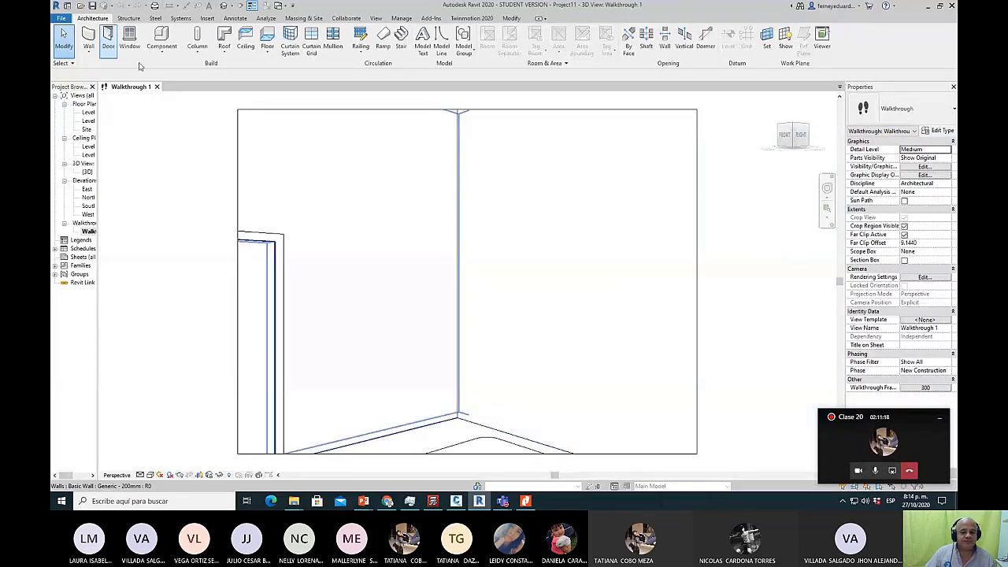
# Show the File > Export > Images and Animations submenu for Project11.
pyautogui.click(60, 19)
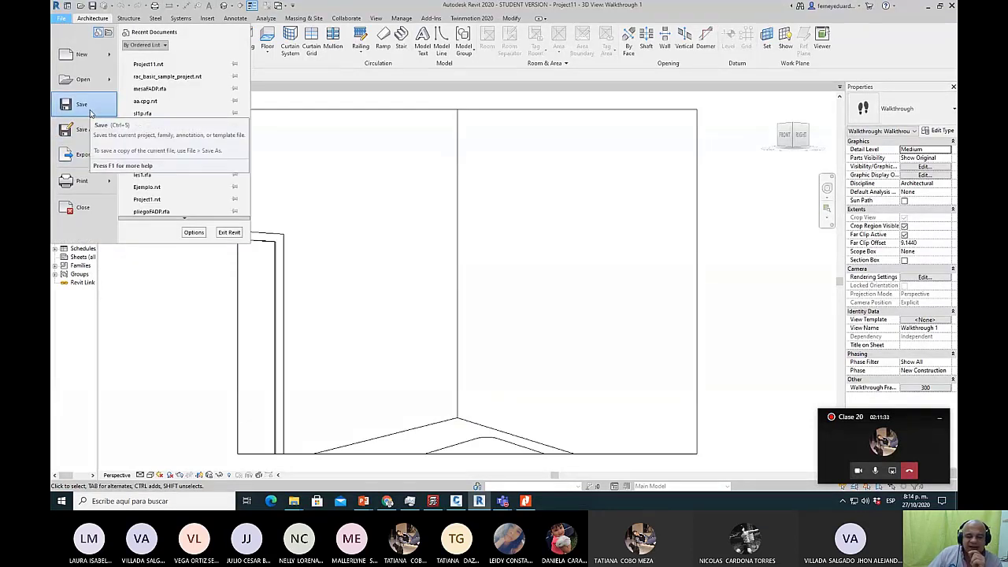
pyautogui.moveTo(107, 138)
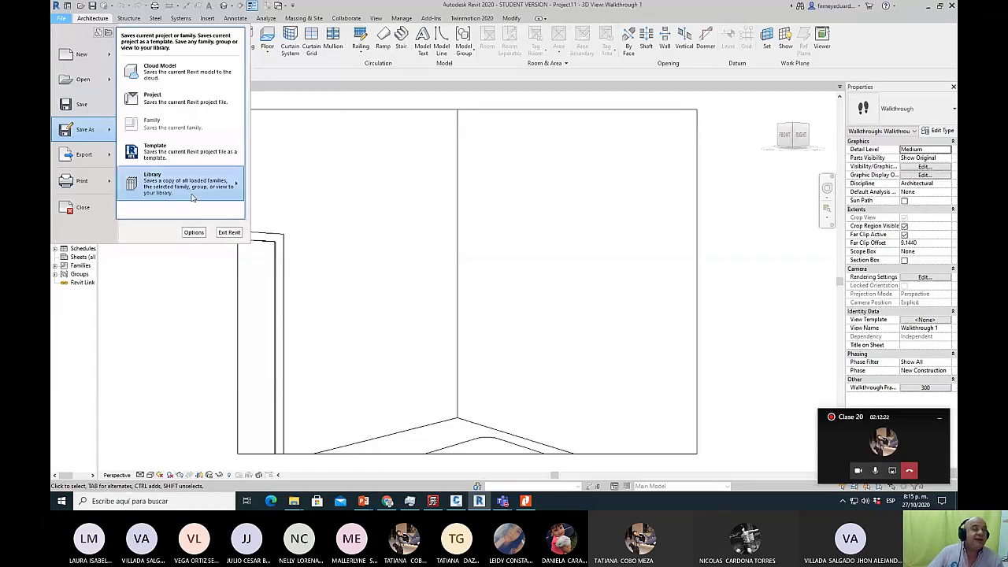
pyautogui.moveTo(193, 197)
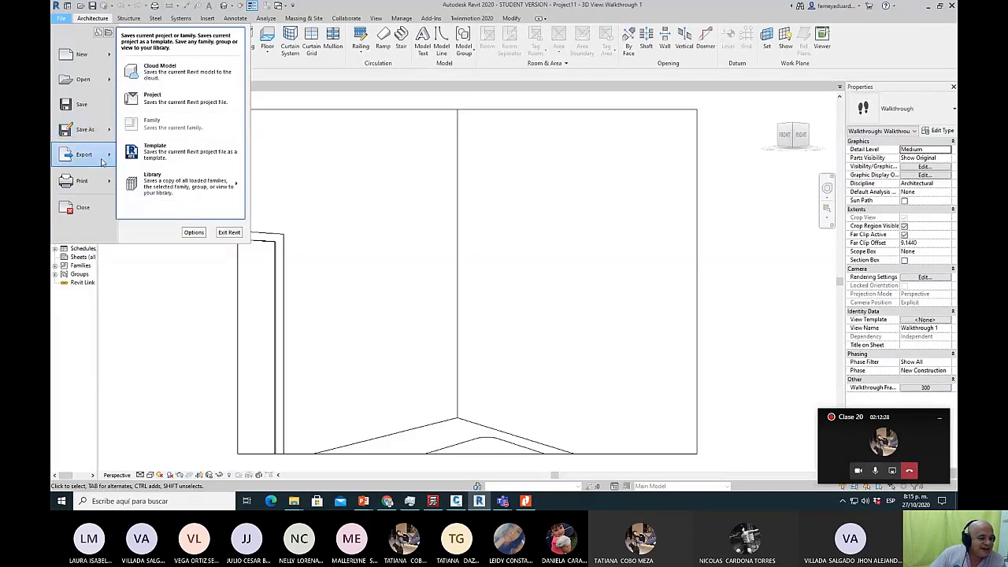
pyautogui.moveTo(87, 154)
pyautogui.scroll(-2, 154, 210)
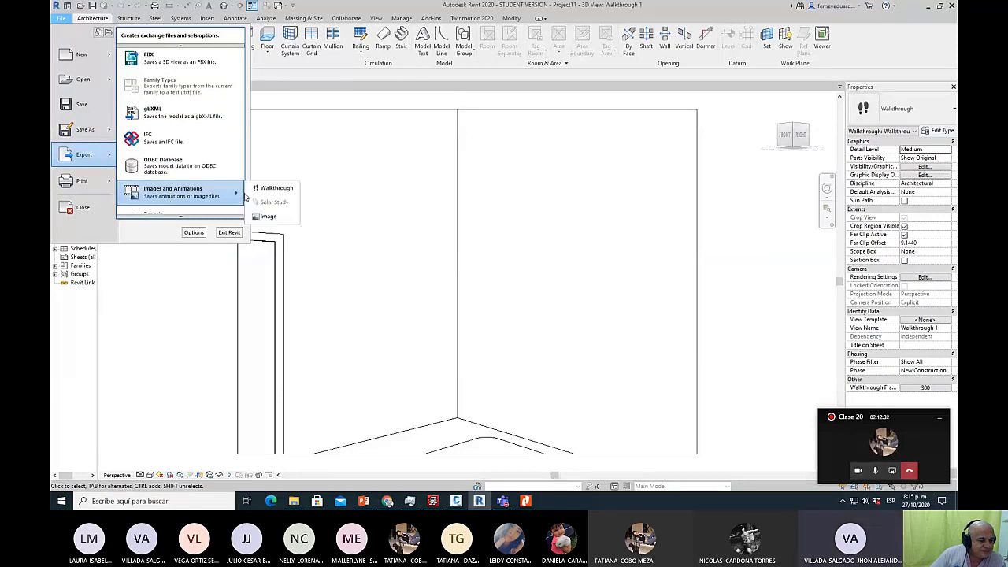
# Start the walkthrough AVI export with default length/format, overwriting the existing video in Documents.
pyautogui.click(270, 189)
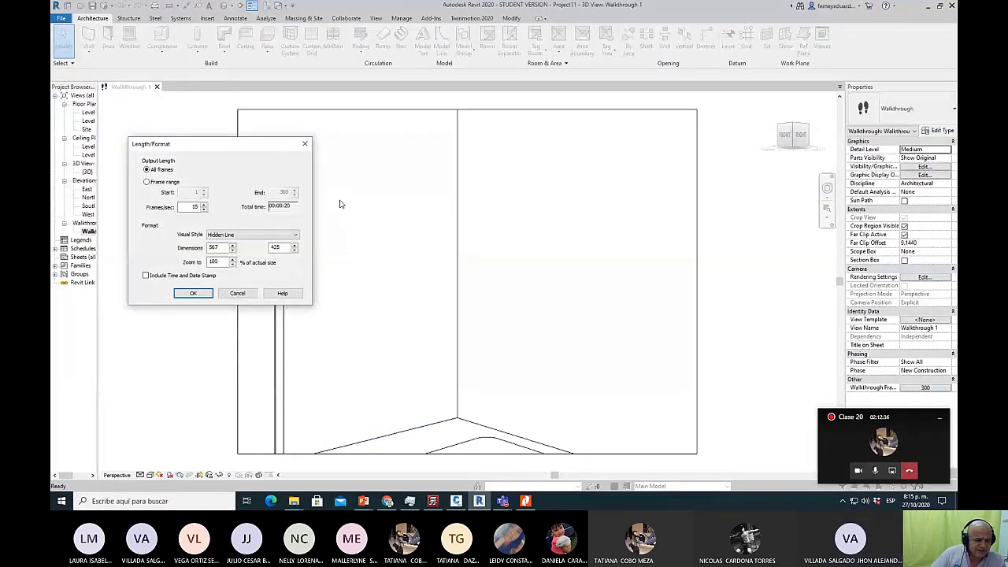
pyautogui.click(190, 291)
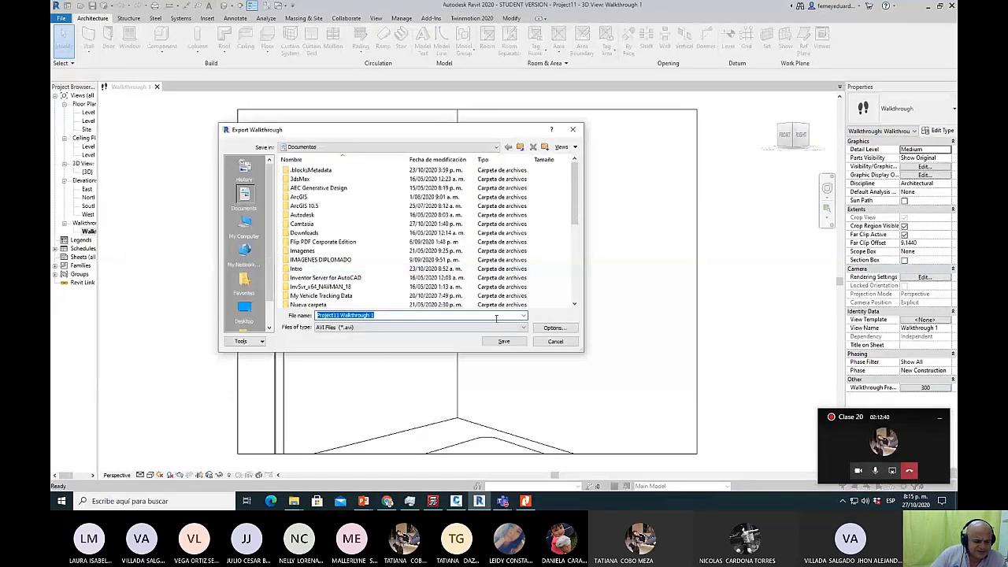
pyautogui.click(504, 341)
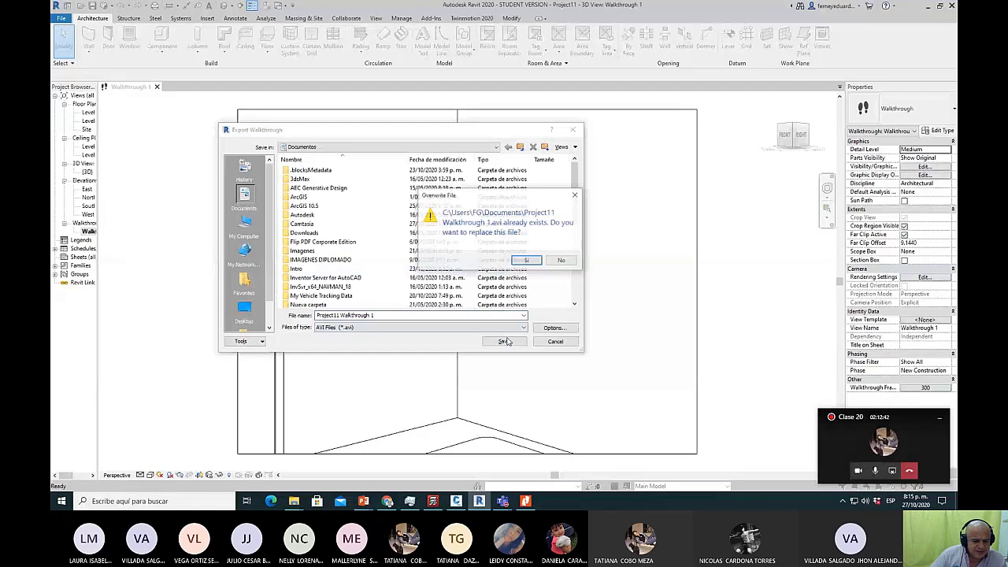
pyautogui.click(534, 265)
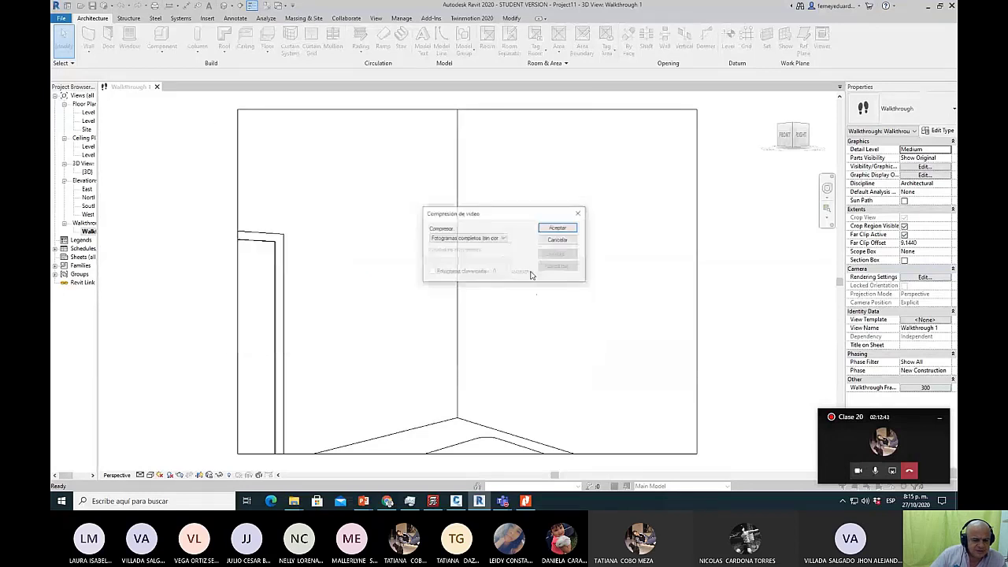
# Browse the compression codec list without choosing one, then cancel the video export.
pyautogui.click(504, 239)
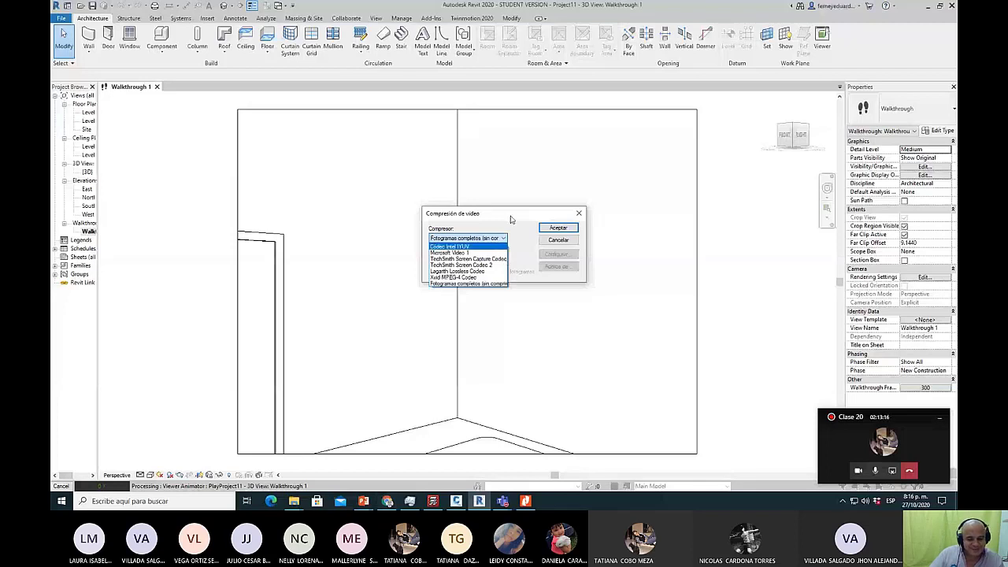
pyautogui.click(576, 212)
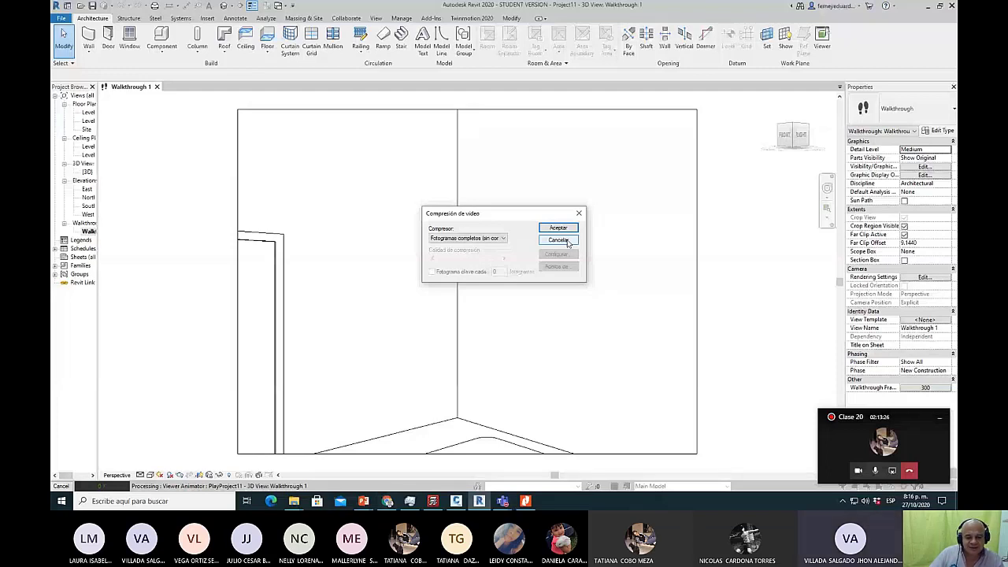
pyautogui.click(567, 243)
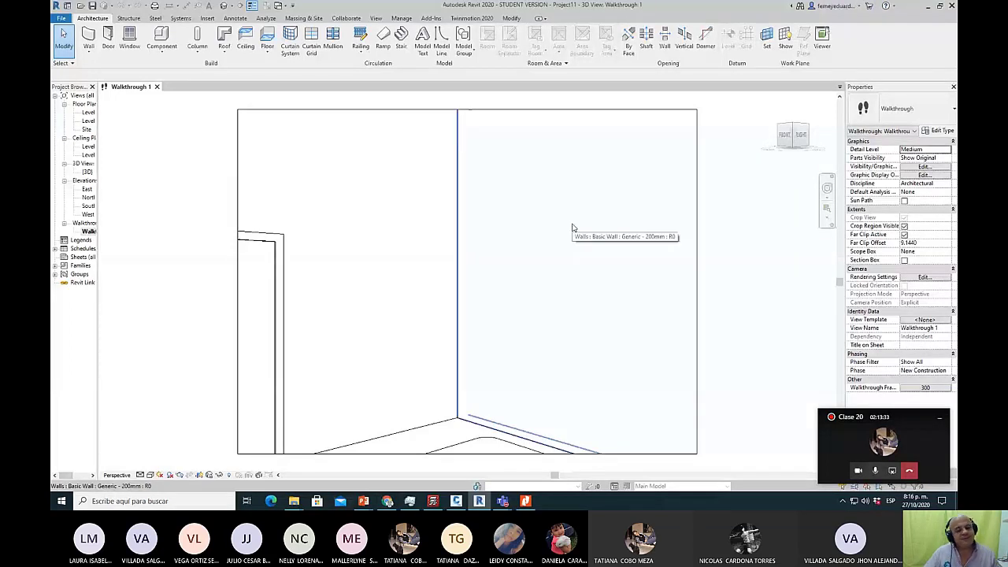
pyautogui.scroll(-3, 572, 227)
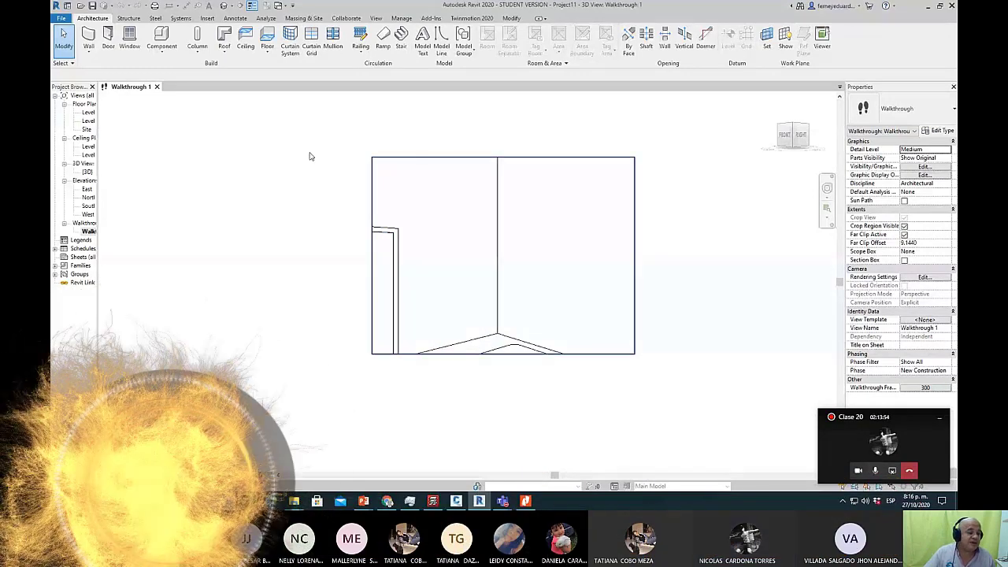
# Start a walkthrough export with Visual Style set to Wireframe and accept the length/format settings.
pyautogui.click(60, 17)
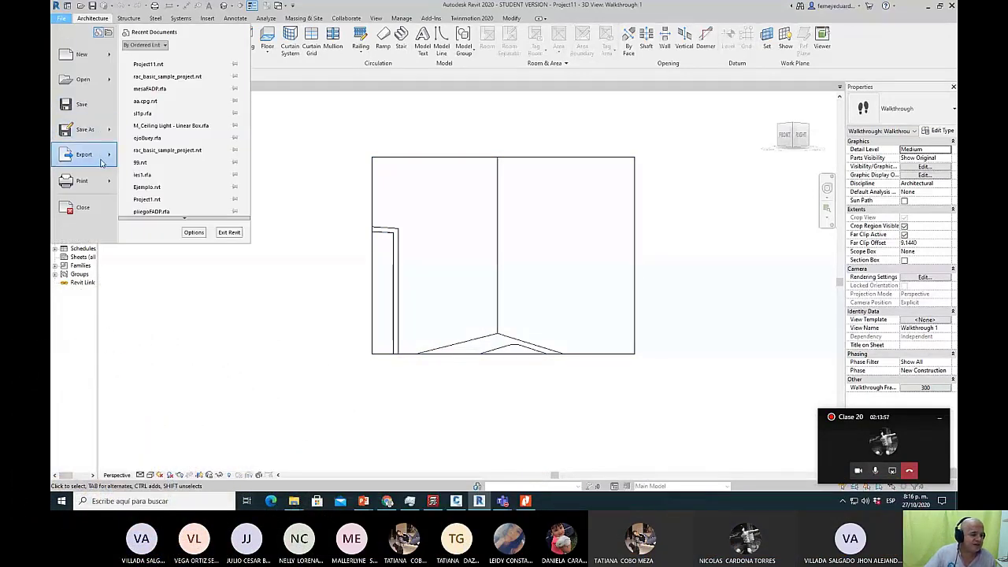
pyautogui.moveTo(101, 163)
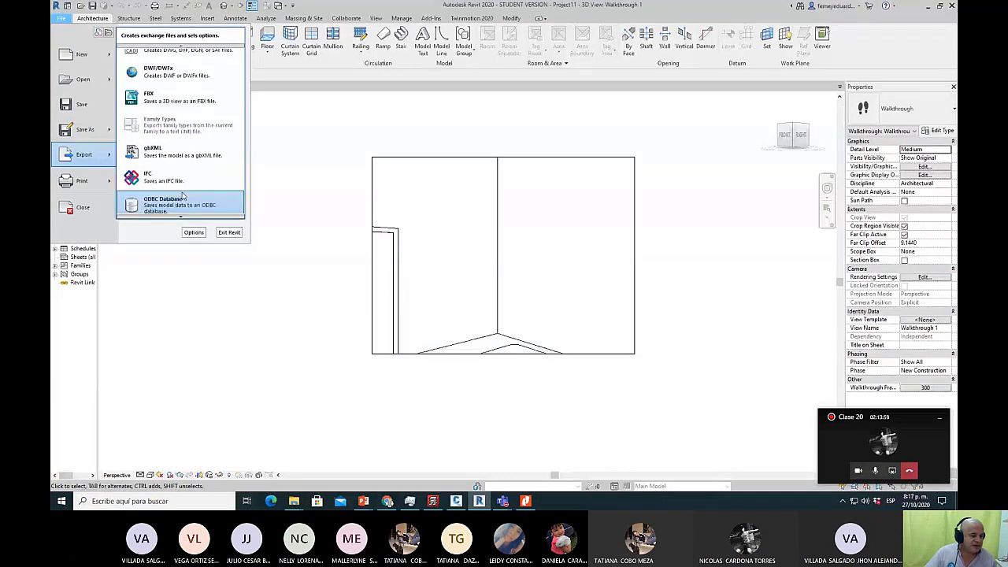
pyautogui.scroll(-2, 182, 197)
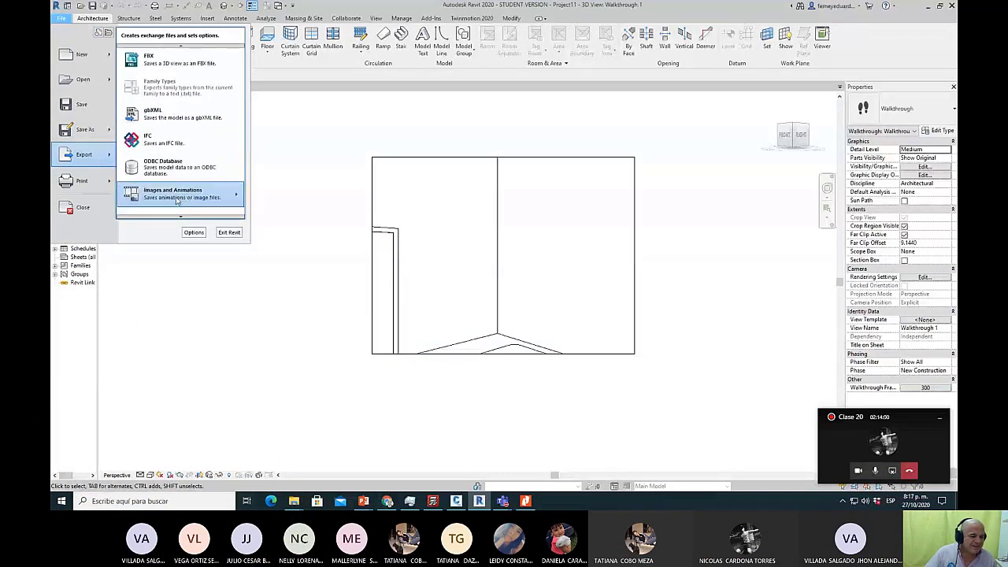
pyautogui.moveTo(178, 195)
pyautogui.click(271, 190)
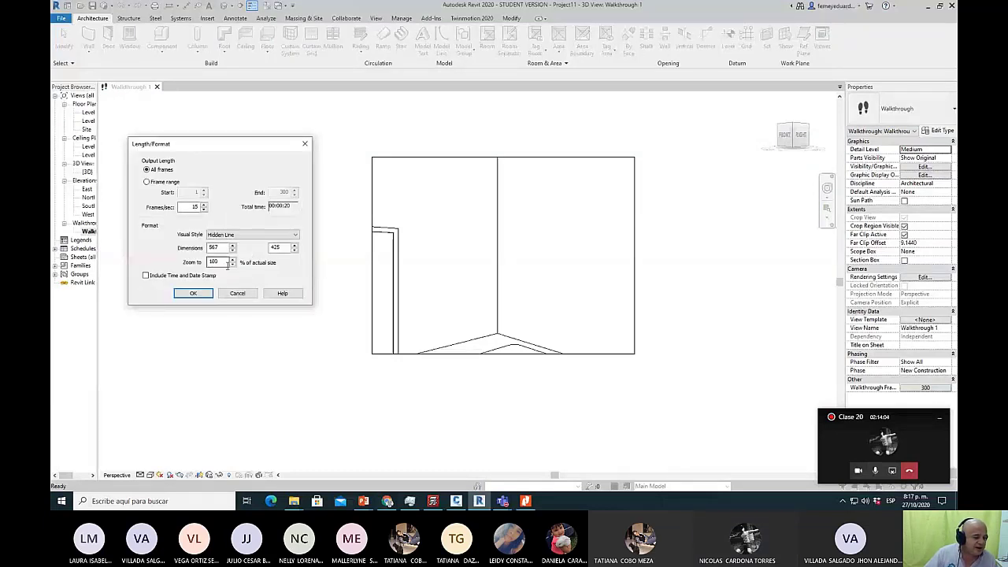
pyautogui.click(278, 235)
pyautogui.click(236, 245)
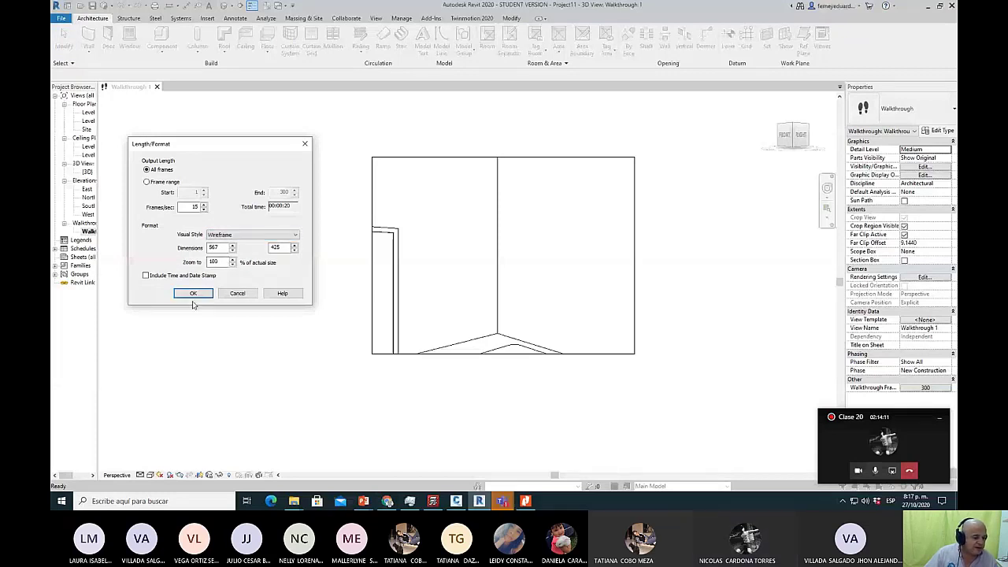
pyautogui.click(195, 293)
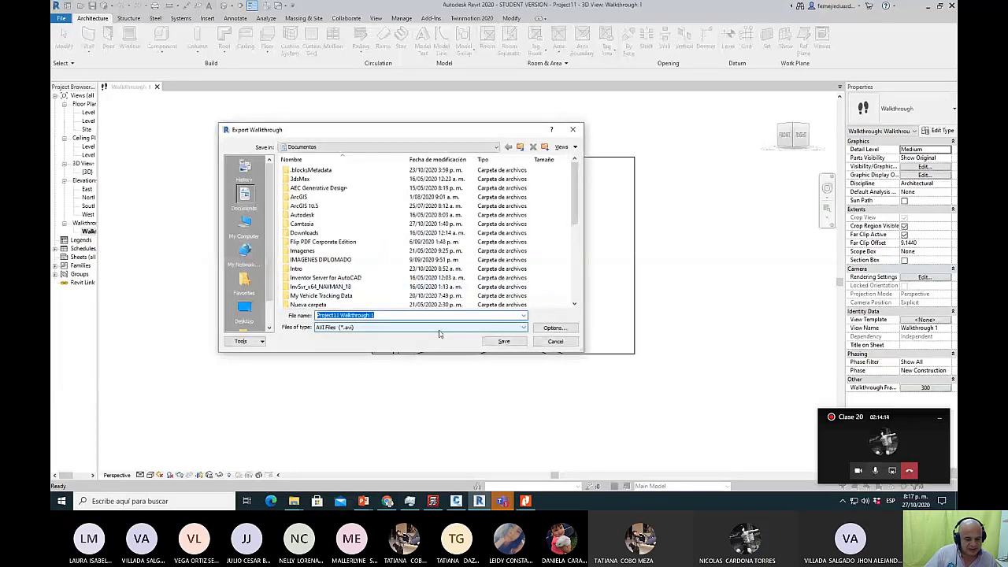
# Save the video as Project11 Walkthrough 11 with the Intel IYUV codec and start exporting.
pyautogui.click(388, 315)
pyautogui.write('1')
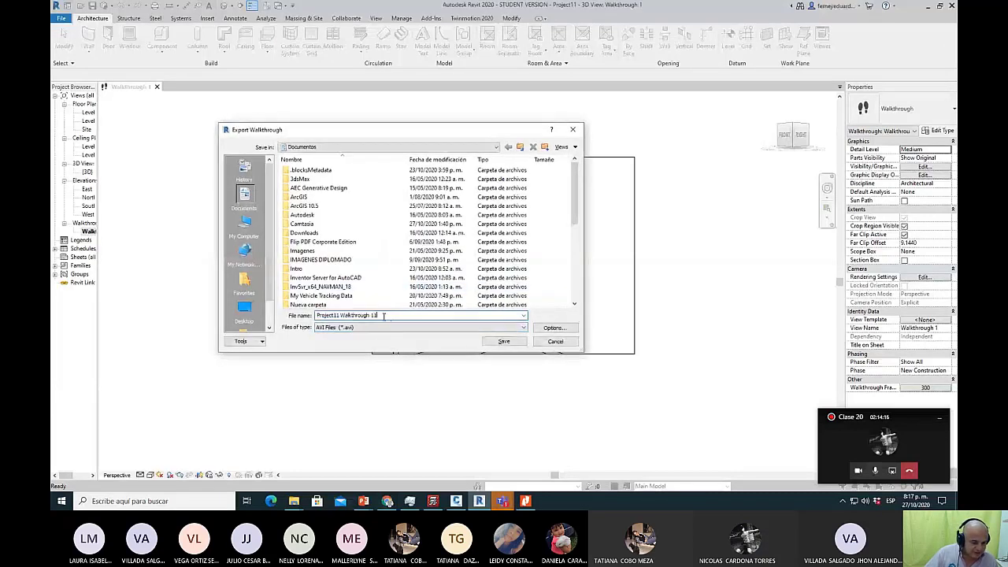
pyautogui.click(502, 343)
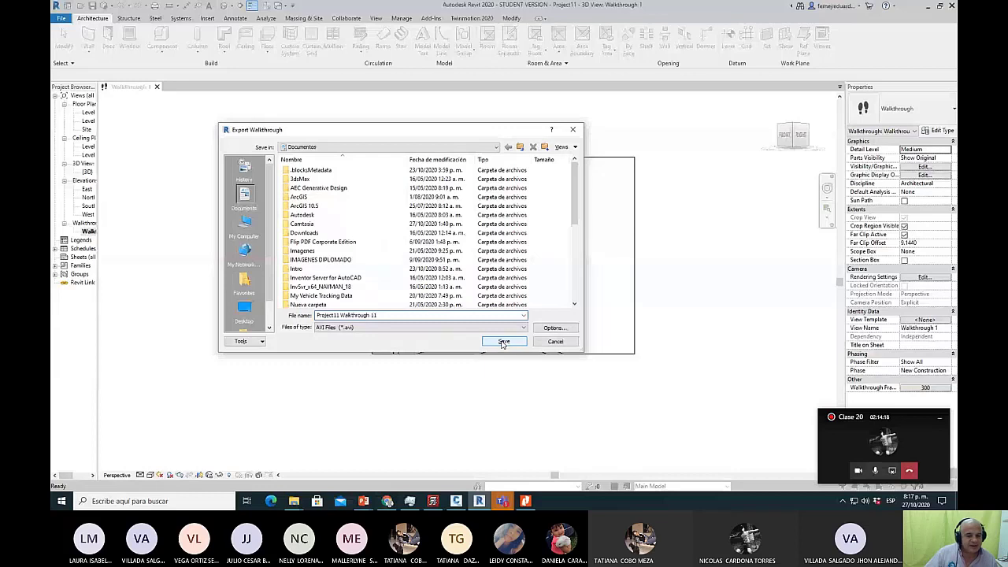
pyautogui.click(503, 239)
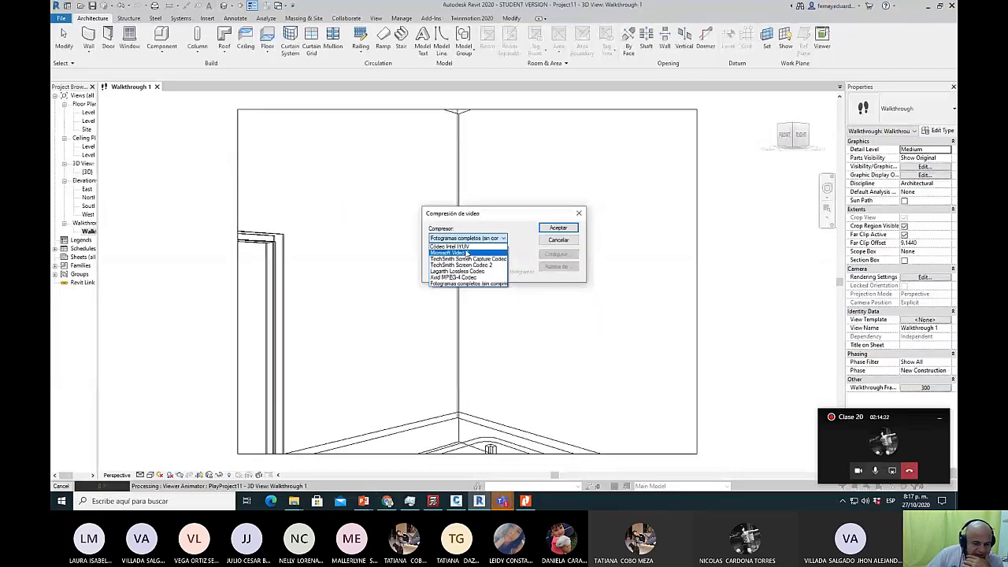
pyautogui.click(465, 247)
pyautogui.click(556, 227)
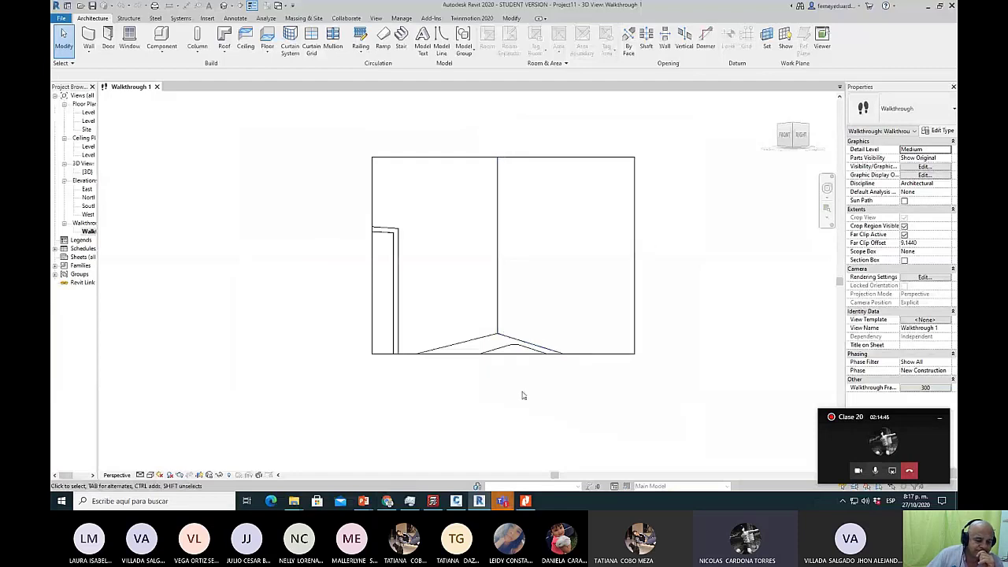
# In the Documentos folder, sort the files by type, then by size largest first.
pyautogui.moveTo(297, 504)
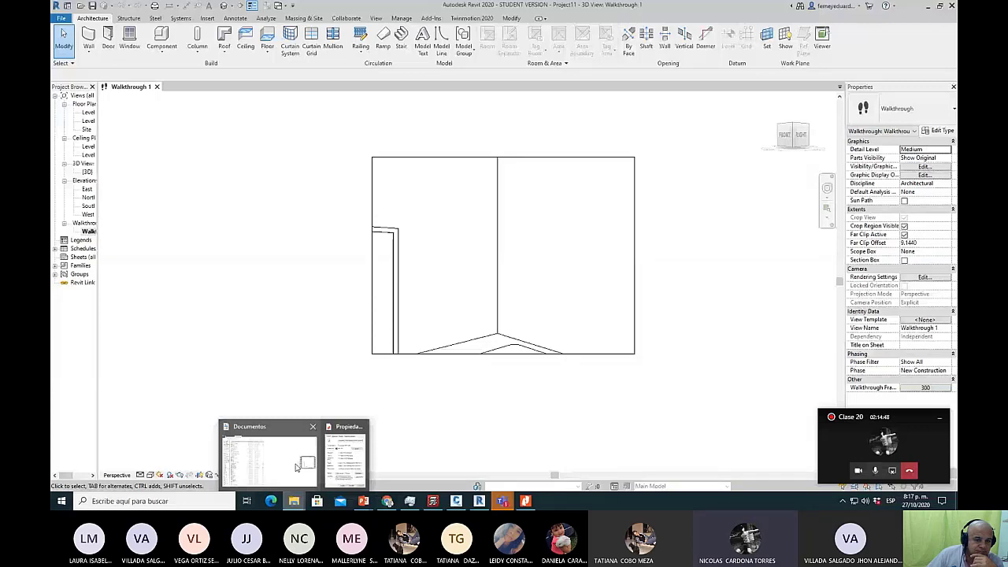
pyautogui.moveTo(296, 468)
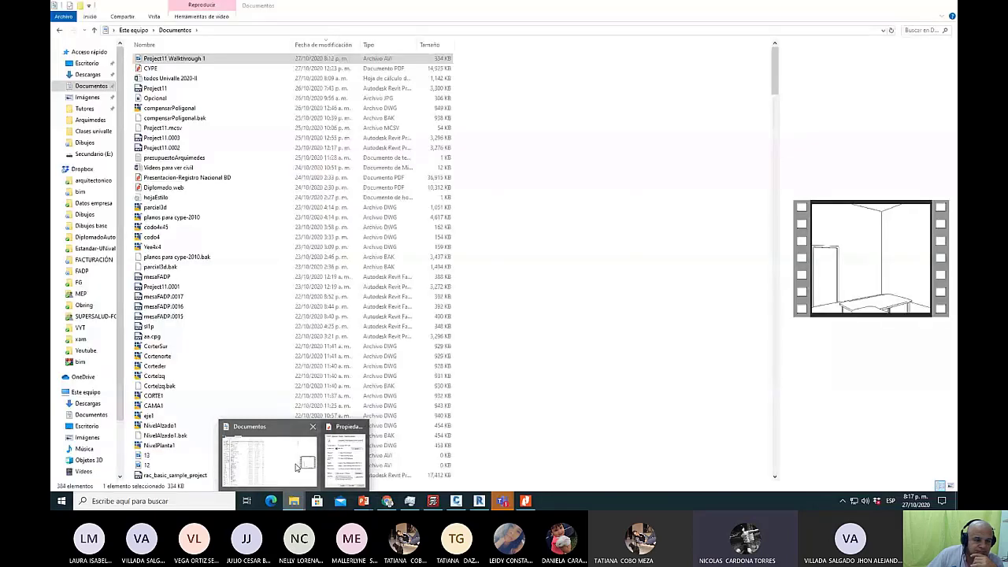
pyautogui.click(297, 467)
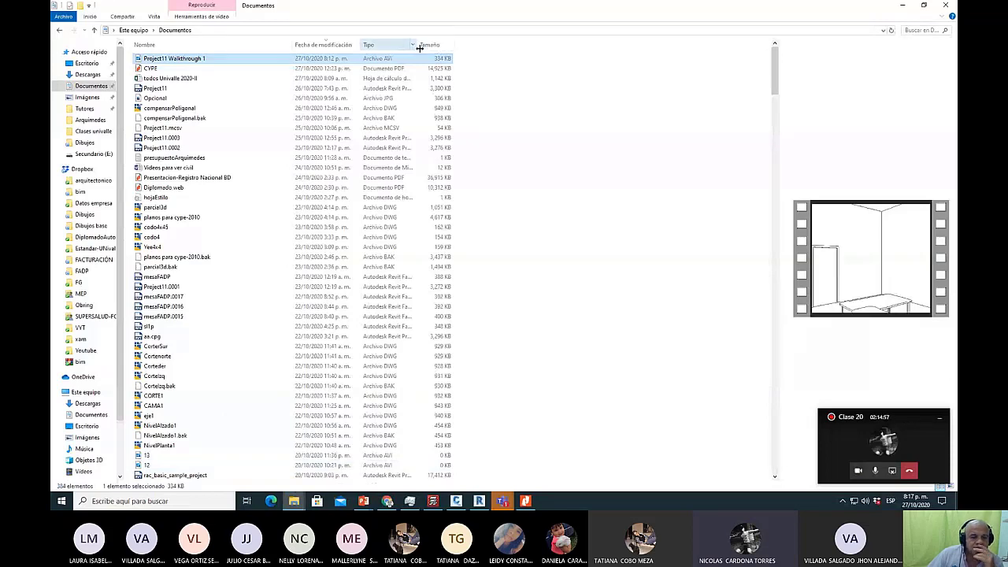
pyautogui.click(386, 45)
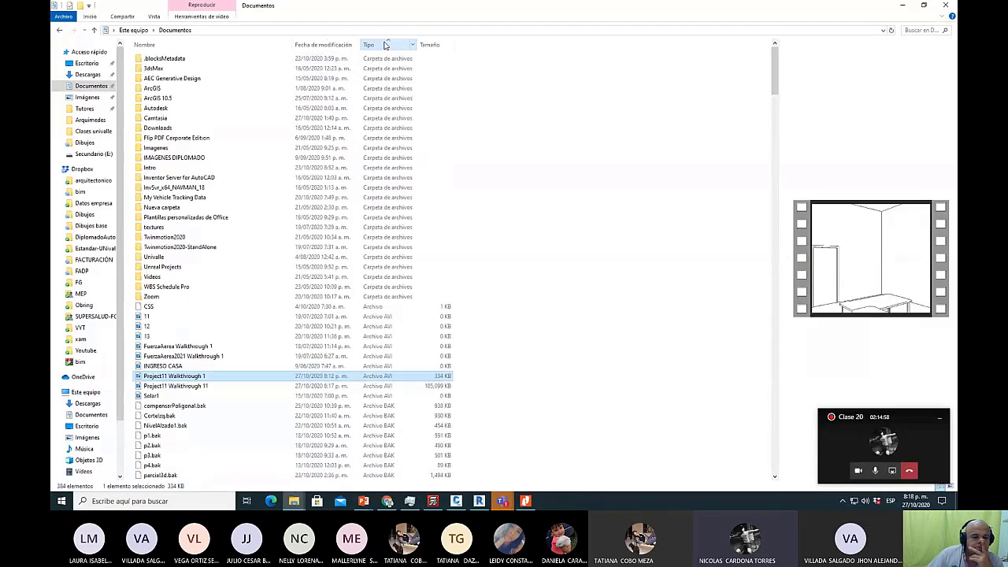
pyautogui.click(386, 45)
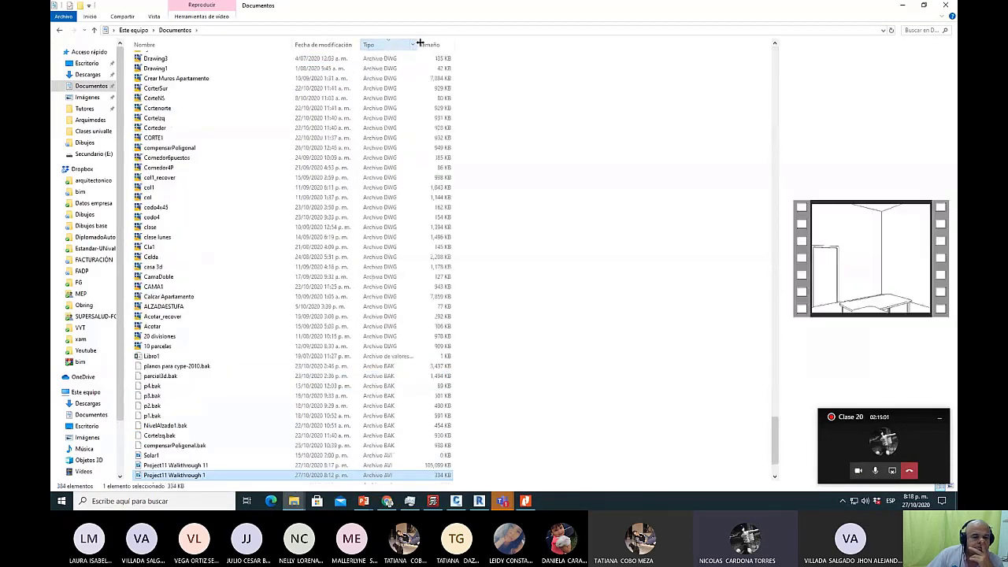
pyautogui.click(430, 45)
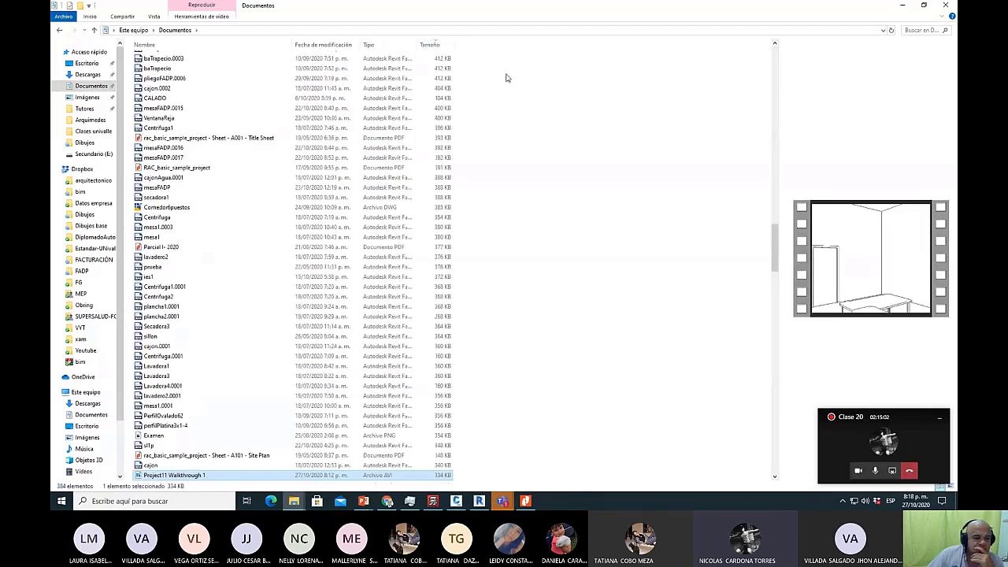
# Find Project11 Walkthrough 11 at 105,099 KB at the top, then return to Revit.
pyautogui.scroll(5, 506, 118)
pyautogui.scroll(20, 506, 120)
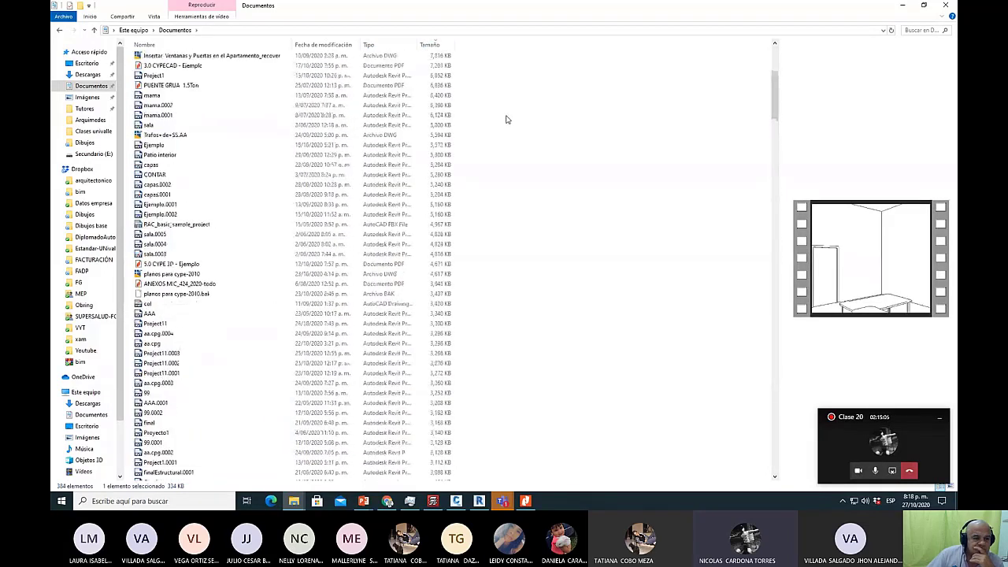
pyautogui.scroll(7, 506, 120)
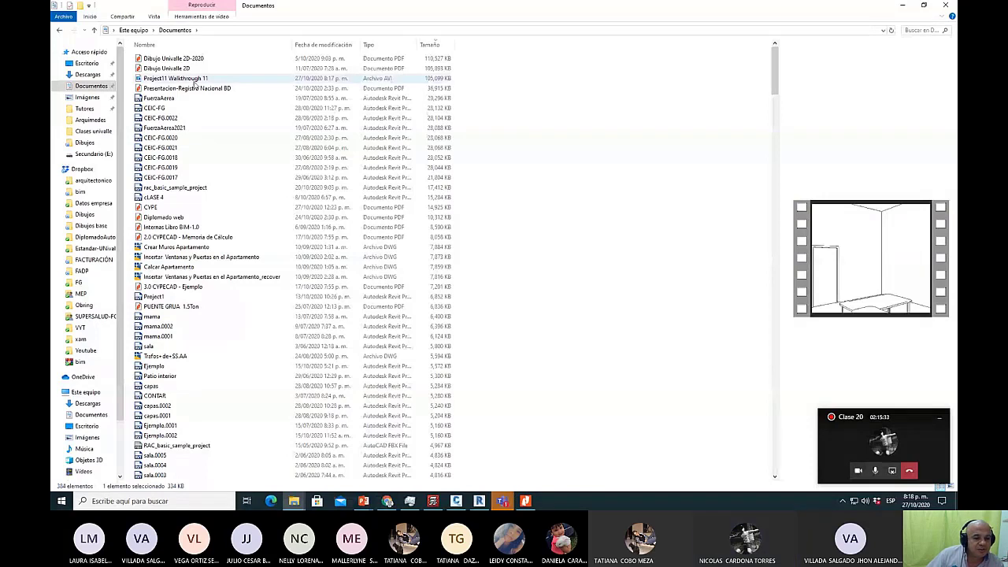
pyautogui.click(434, 79)
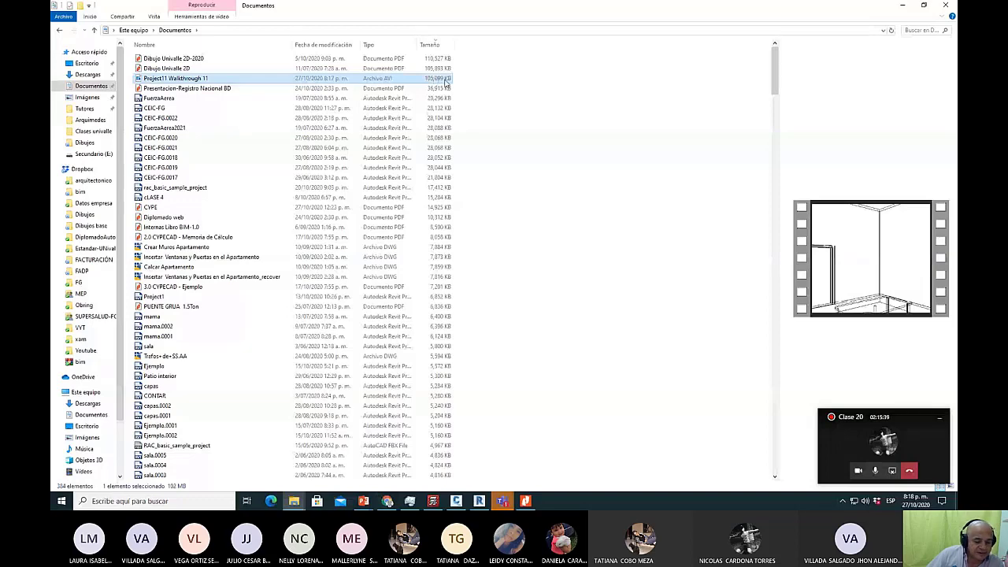
pyautogui.click(478, 503)
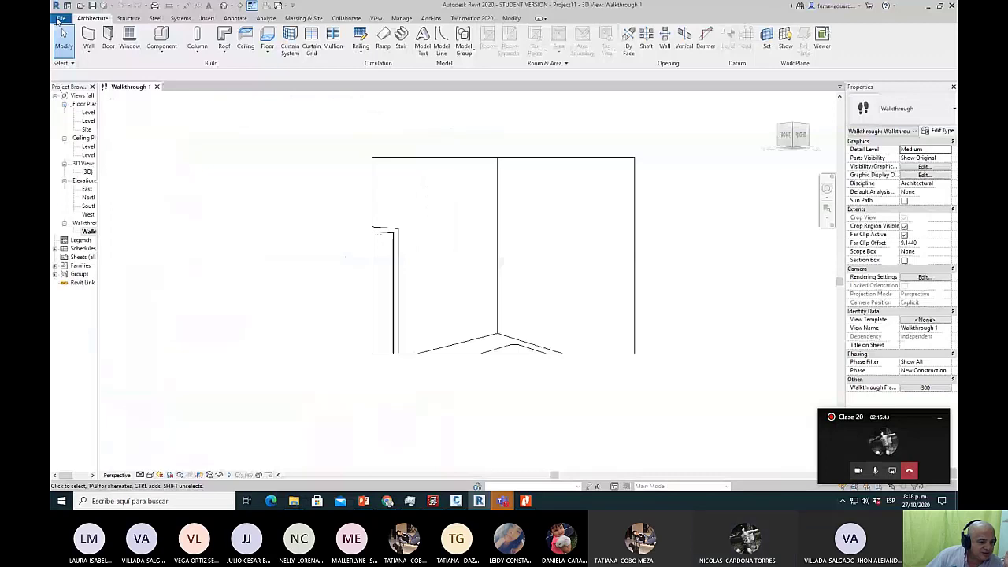
pyautogui.click(58, 19)
pyautogui.moveTo(82, 154)
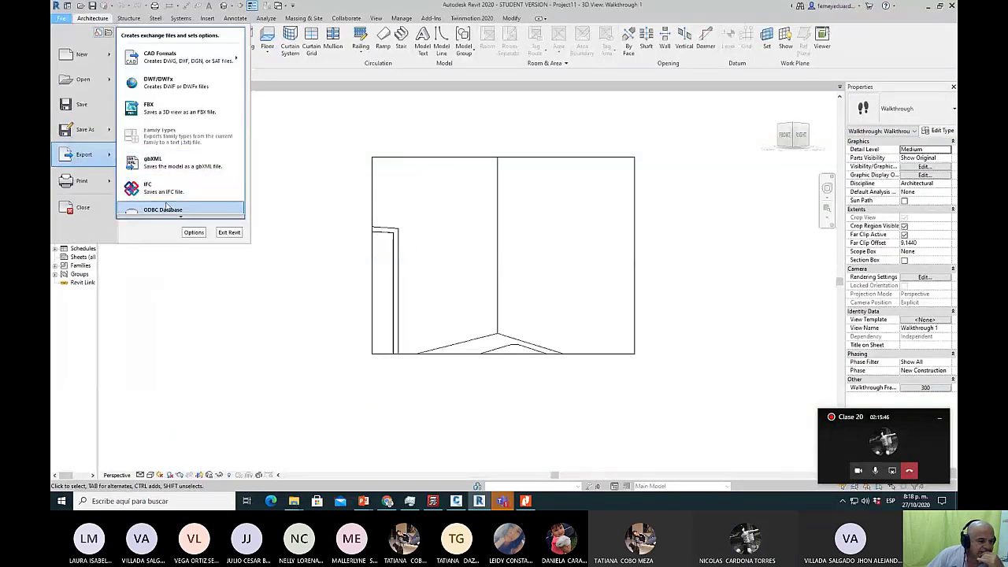
pyautogui.scroll(-2, 168, 206)
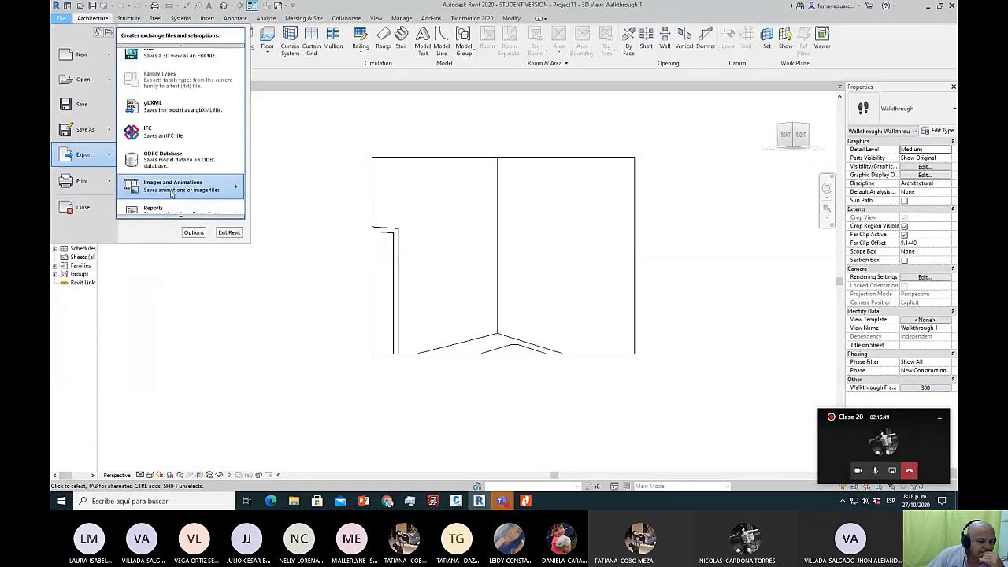
pyautogui.moveTo(172, 194)
pyautogui.click(273, 186)
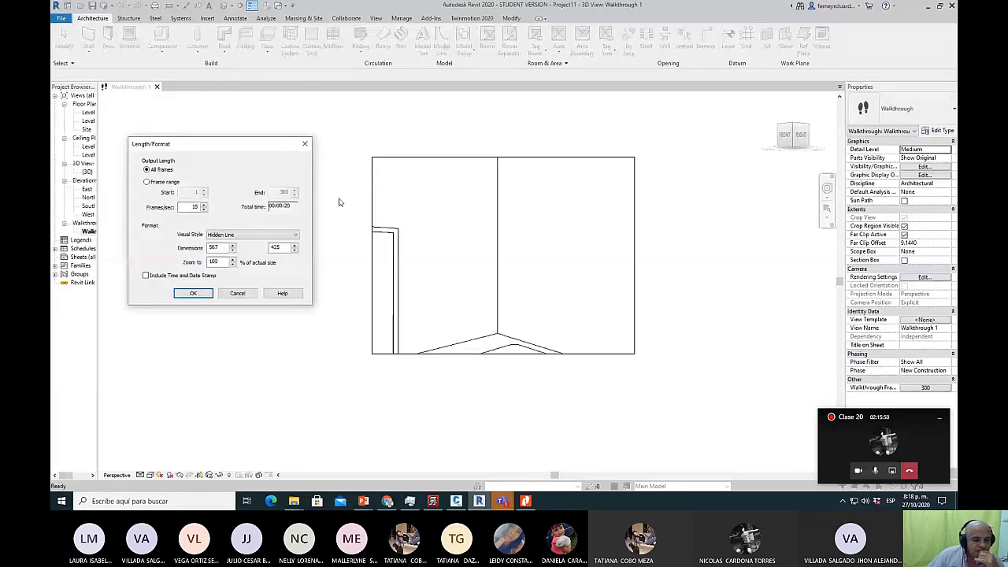
pyautogui.click(193, 293)
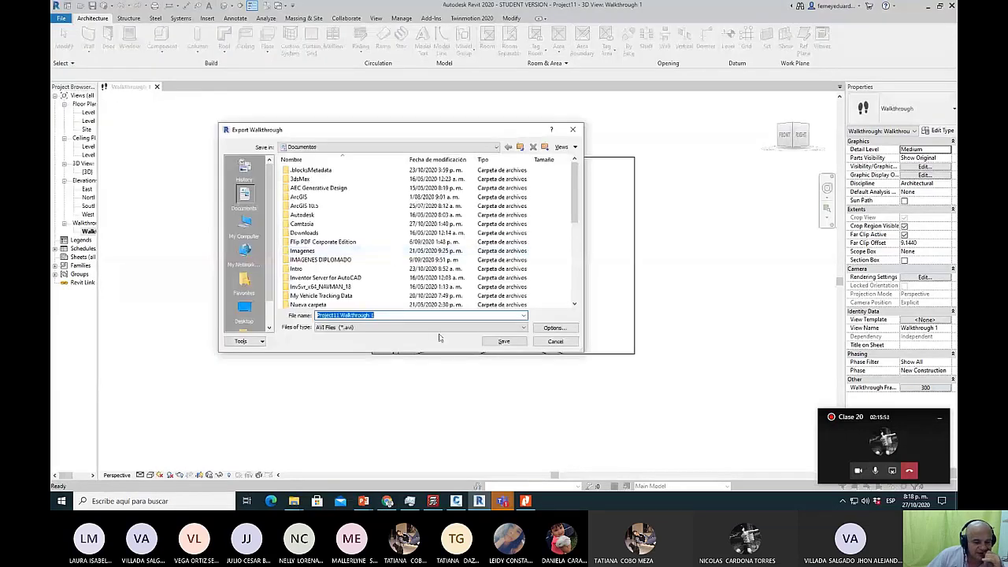
pyautogui.click(383, 315)
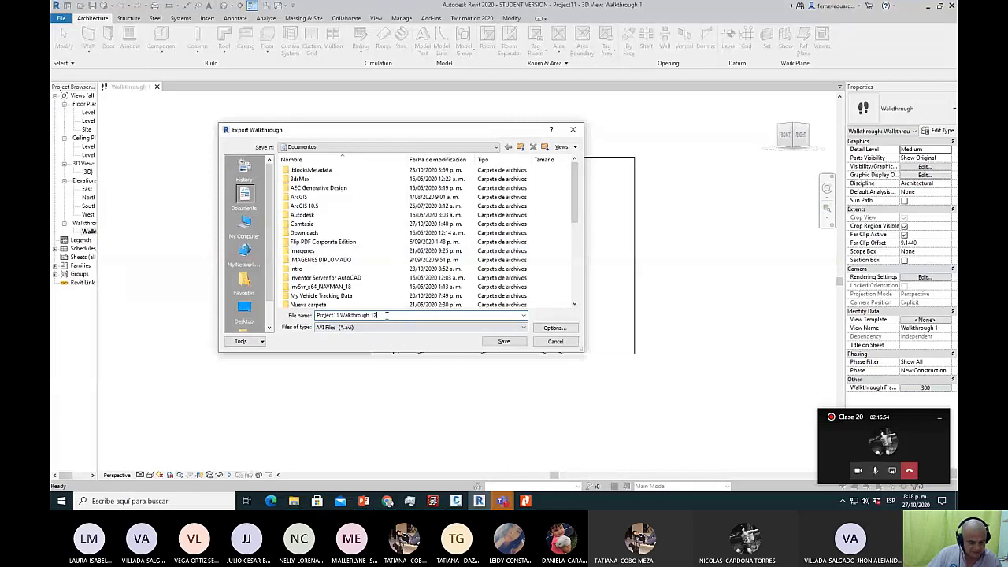
pyautogui.click(501, 341)
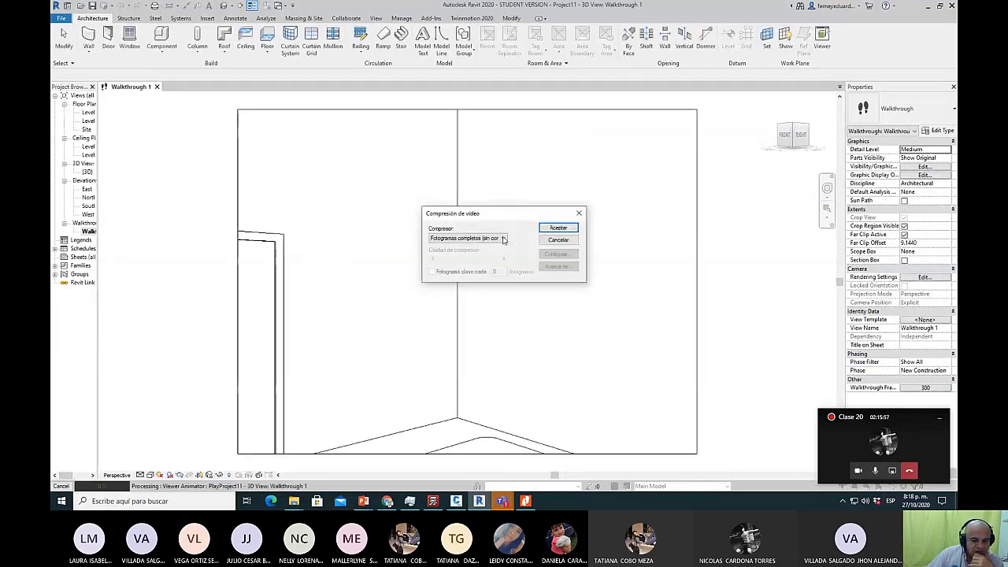
pyautogui.click(466, 237)
pyautogui.click(457, 277)
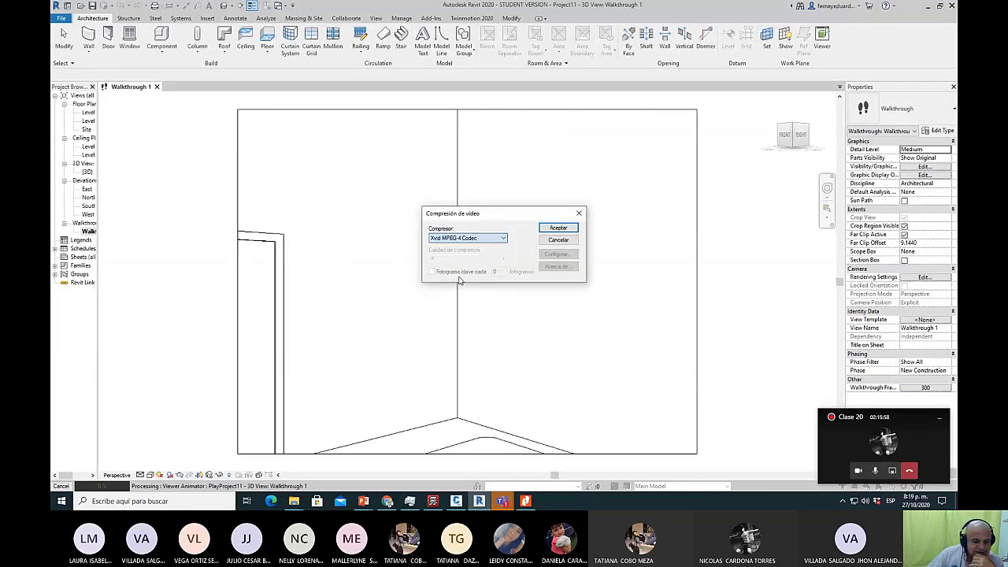
pyautogui.click(551, 228)
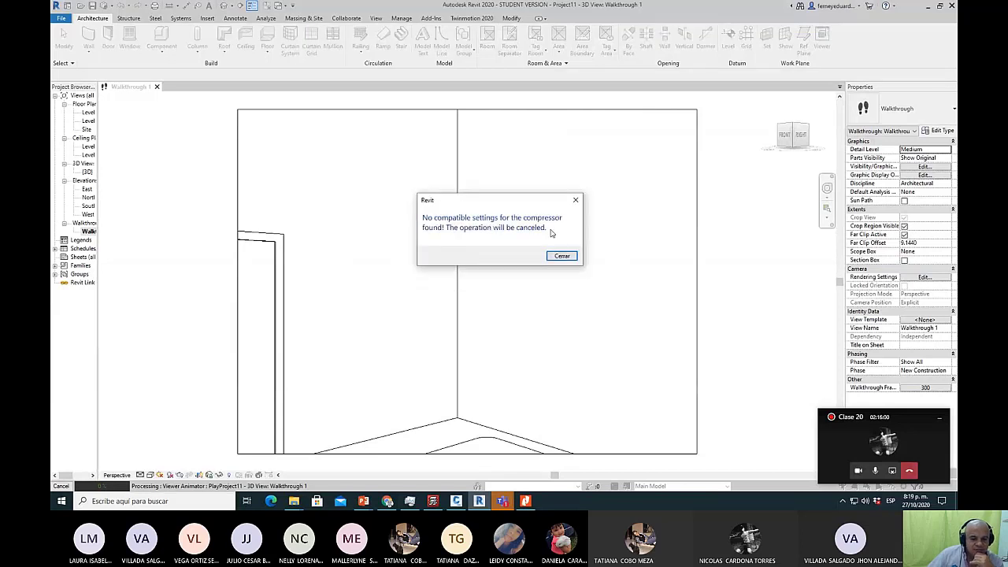
pyautogui.click(561, 255)
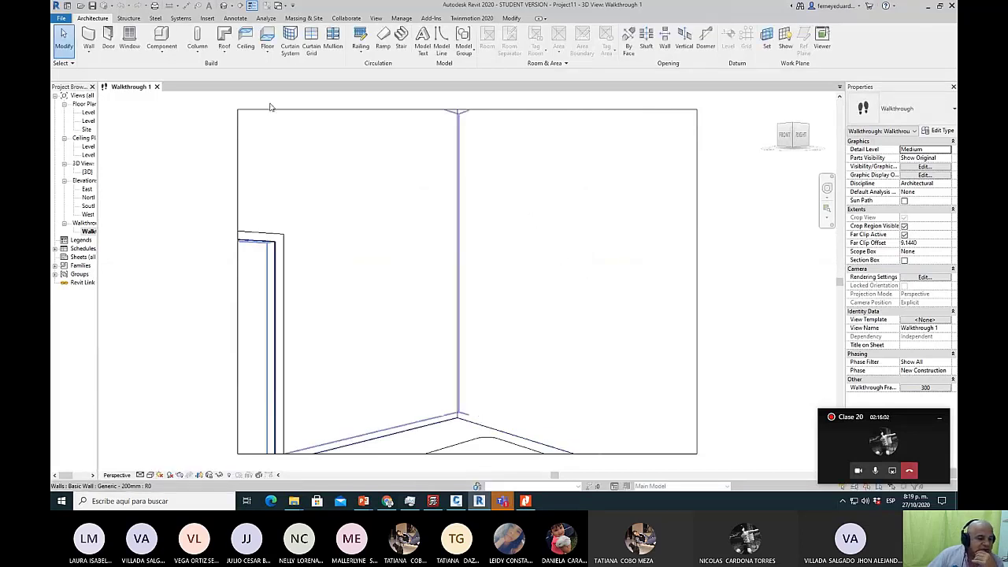
# Start another walkthrough video export and accept the length and format settings.
pyautogui.click(61, 17)
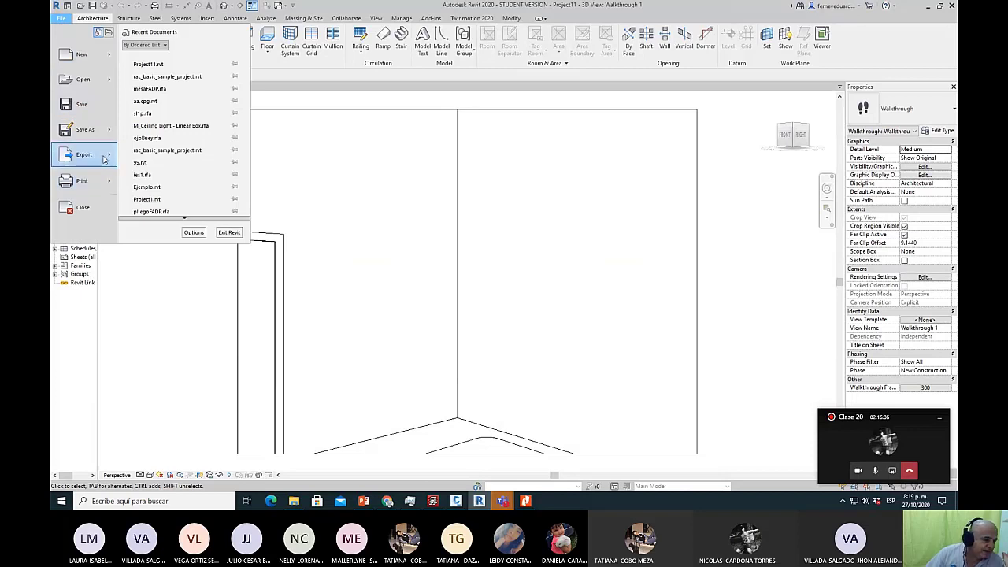
pyautogui.moveTo(110, 158)
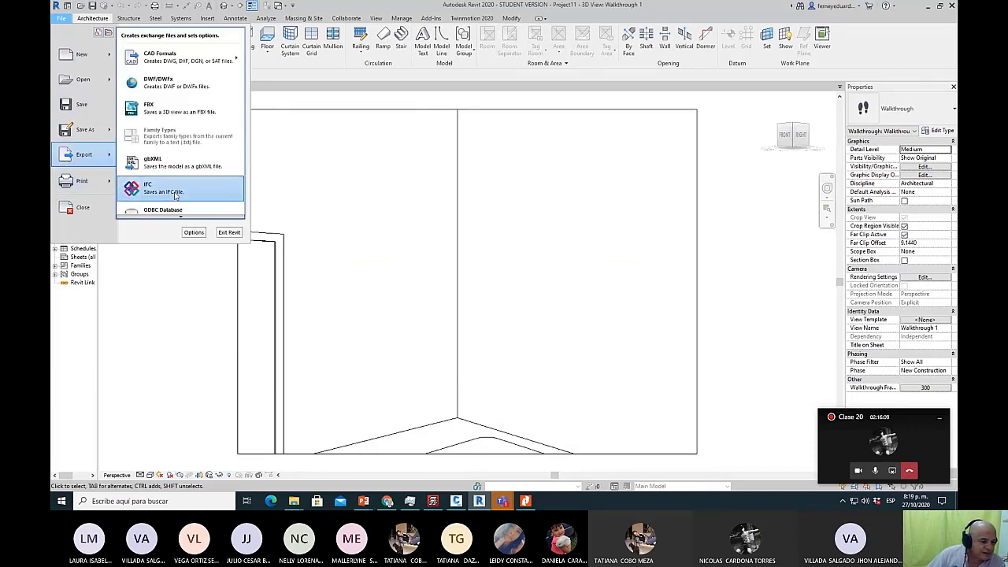
pyautogui.scroll(-1, 177, 197)
pyautogui.scroll(-1, 180, 203)
pyautogui.moveTo(181, 206)
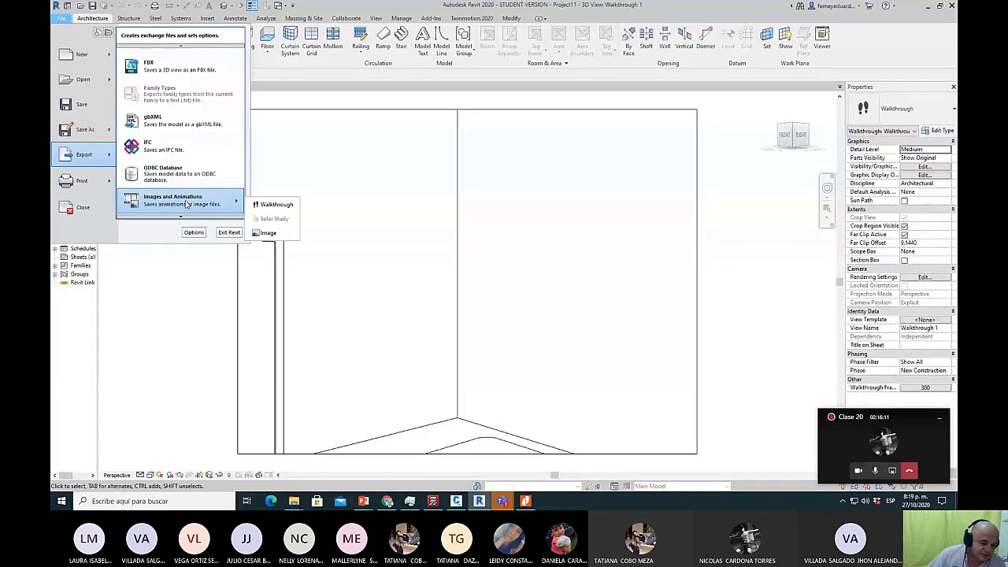
pyautogui.click(275, 203)
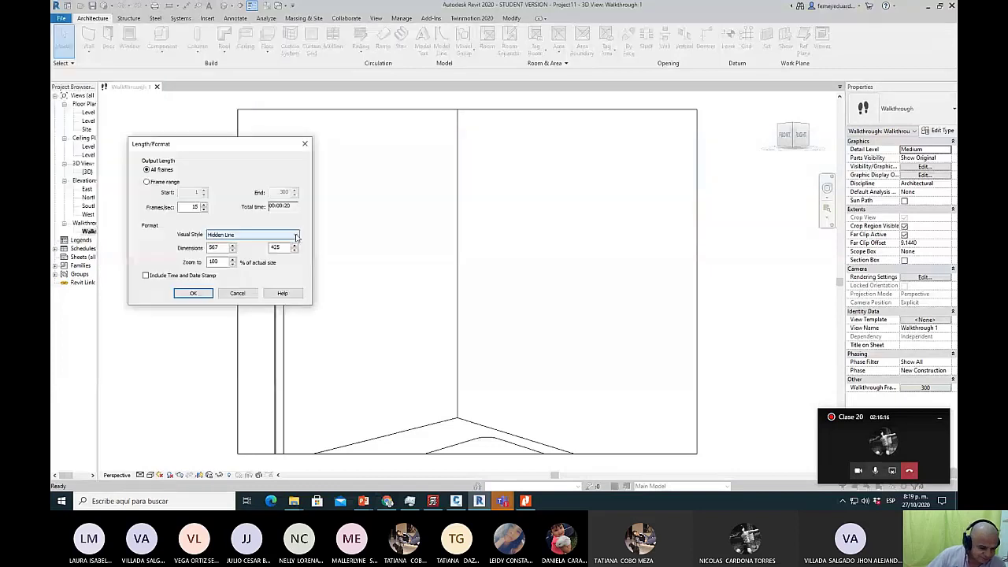
pyautogui.click(193, 293)
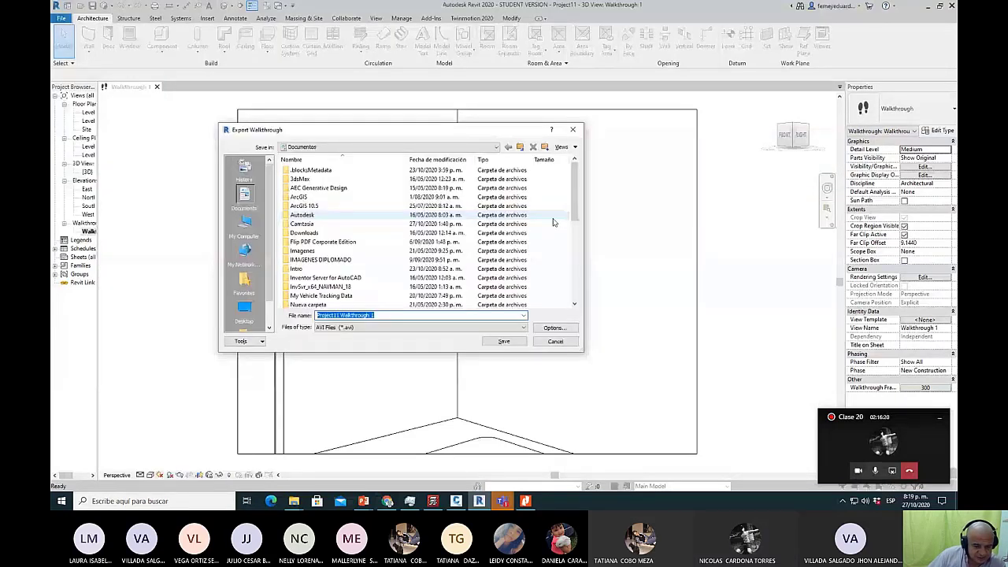
# Edit the file name, save, and export using the Microsoft Video 1 compressor.
pyautogui.scroll(-4, 552, 223)
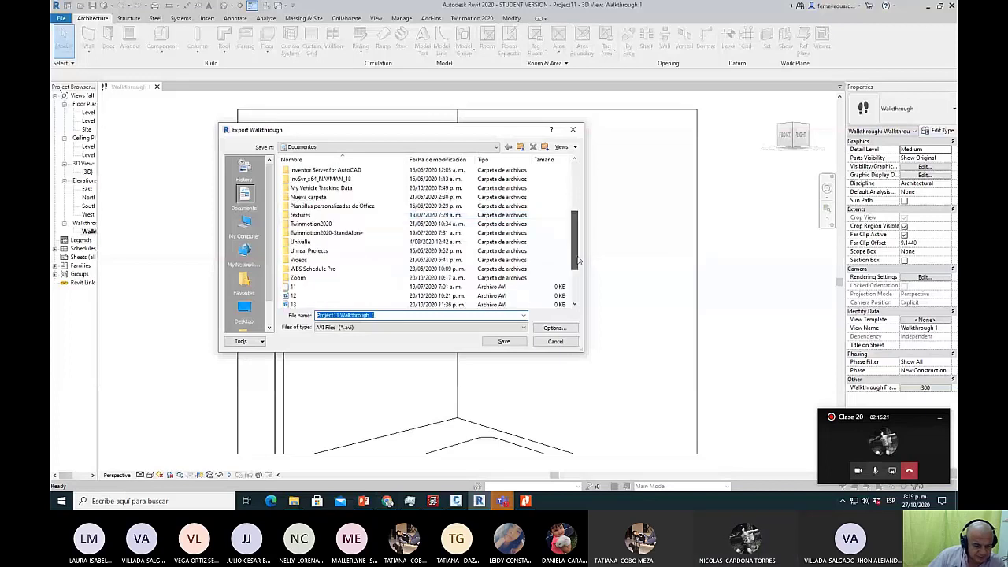
pyautogui.moveTo(579, 260); pyautogui.dragTo(579, 266)
pyautogui.click(388, 314)
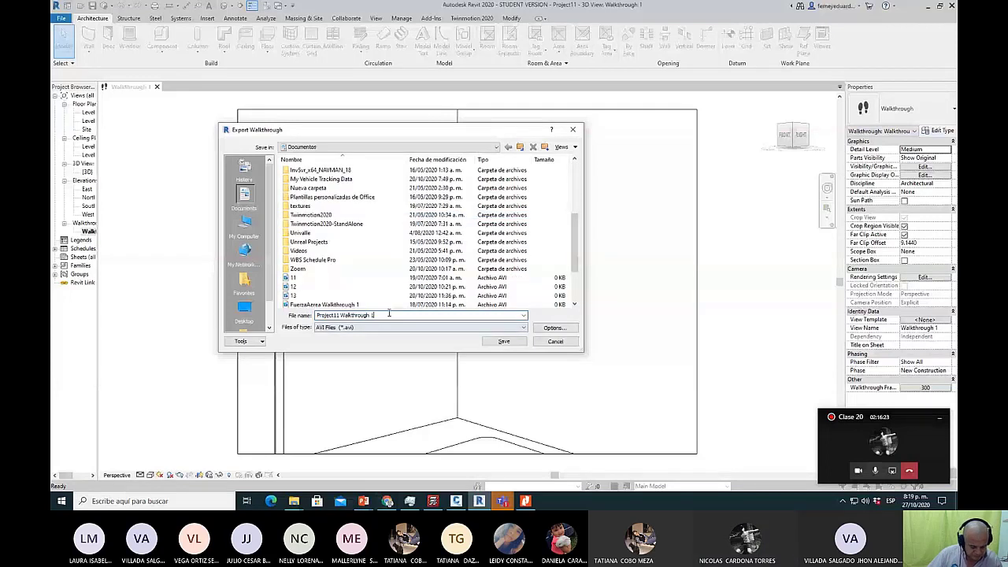
pyautogui.click(507, 341)
pyautogui.click(504, 240)
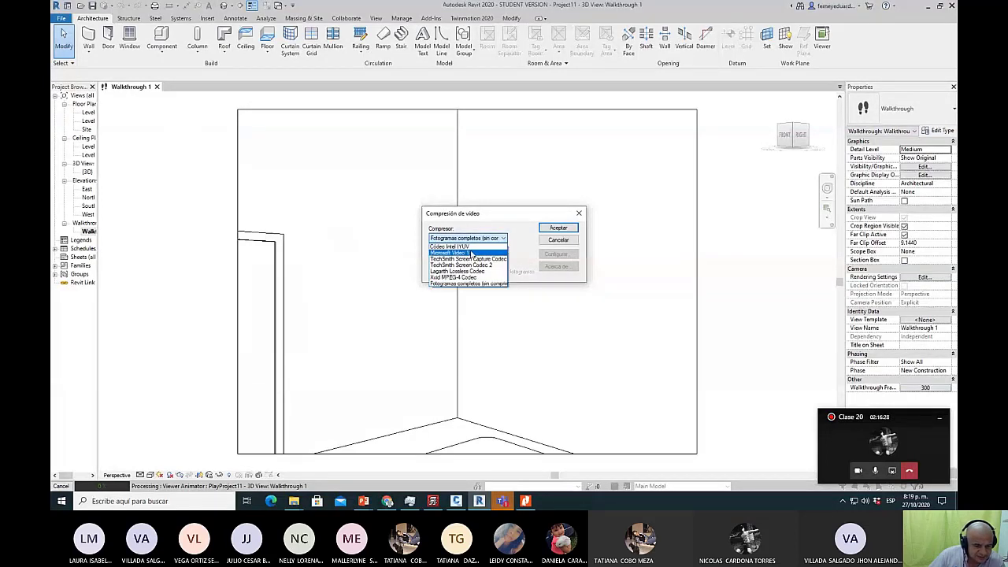
pyautogui.click(470, 253)
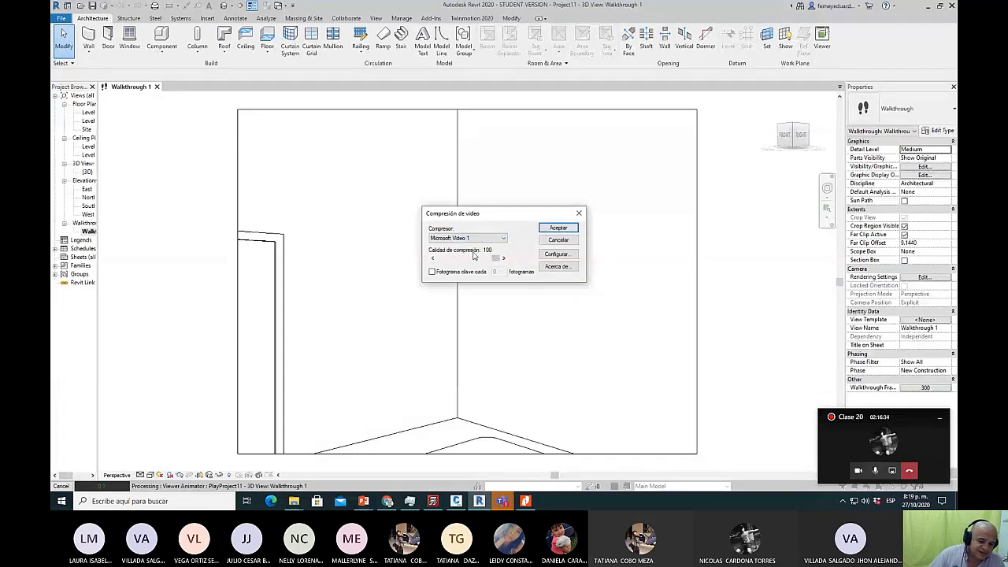
pyautogui.click(573, 230)
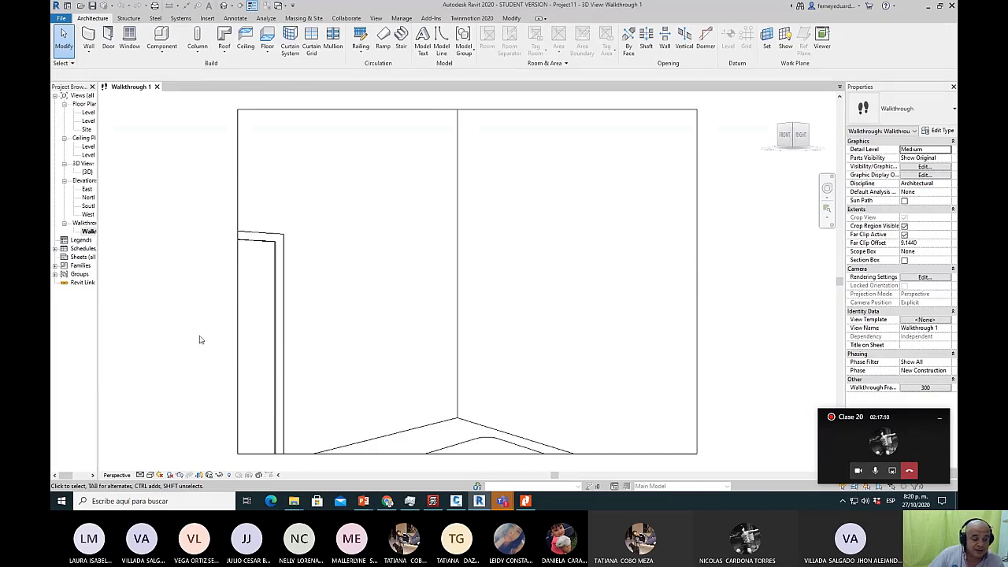
# Sort the Documentos files by size, largest first, and select Project11 Walkthrough 11.
pyautogui.moveTo(295, 504)
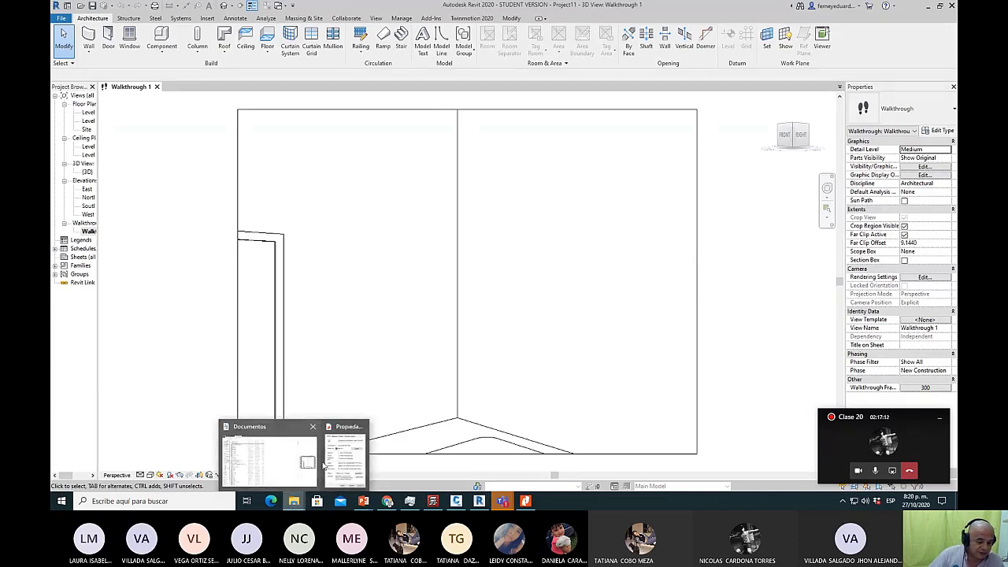
pyautogui.click(268, 455)
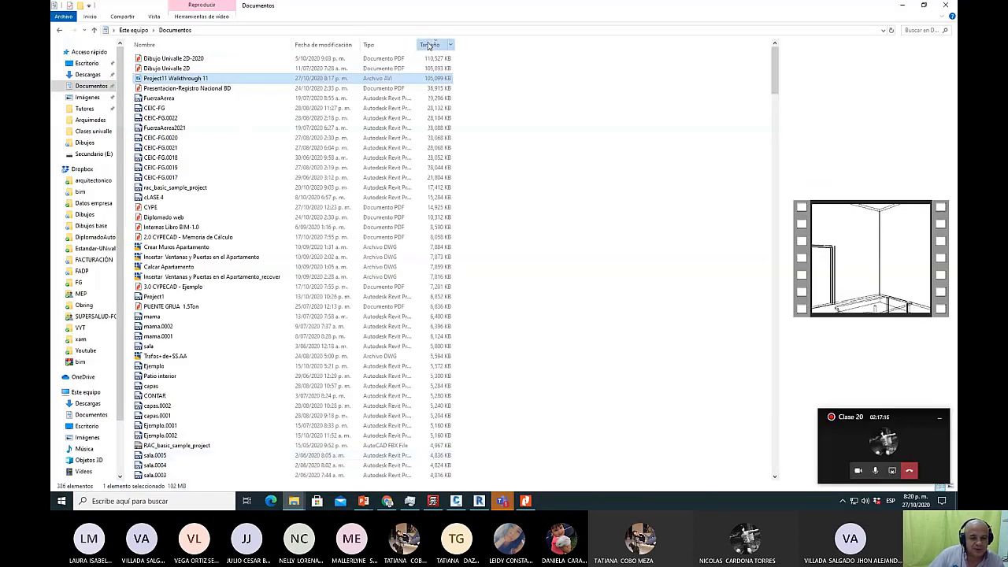
pyautogui.click(429, 45)
pyautogui.click(429, 45)
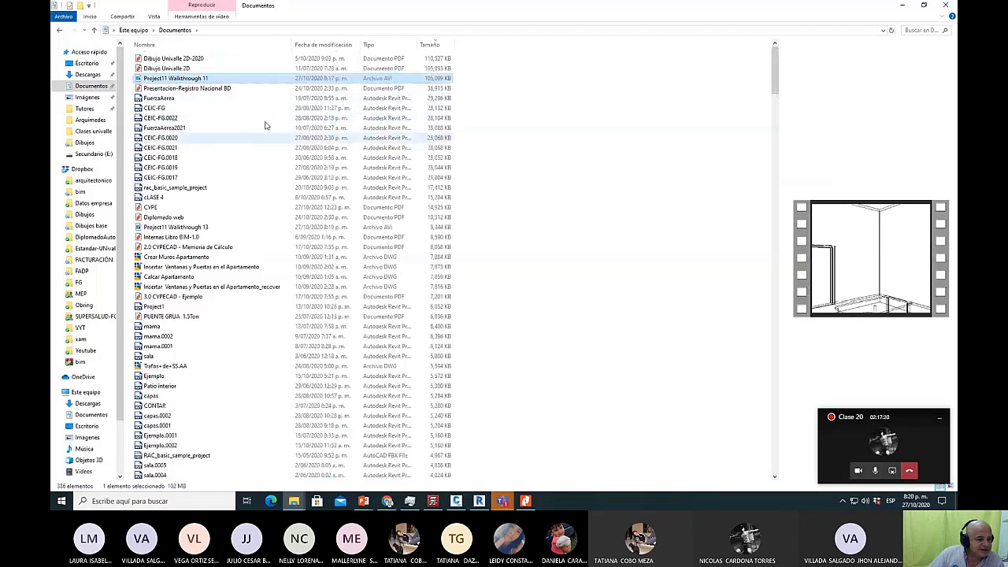
pyautogui.click(516, 79)
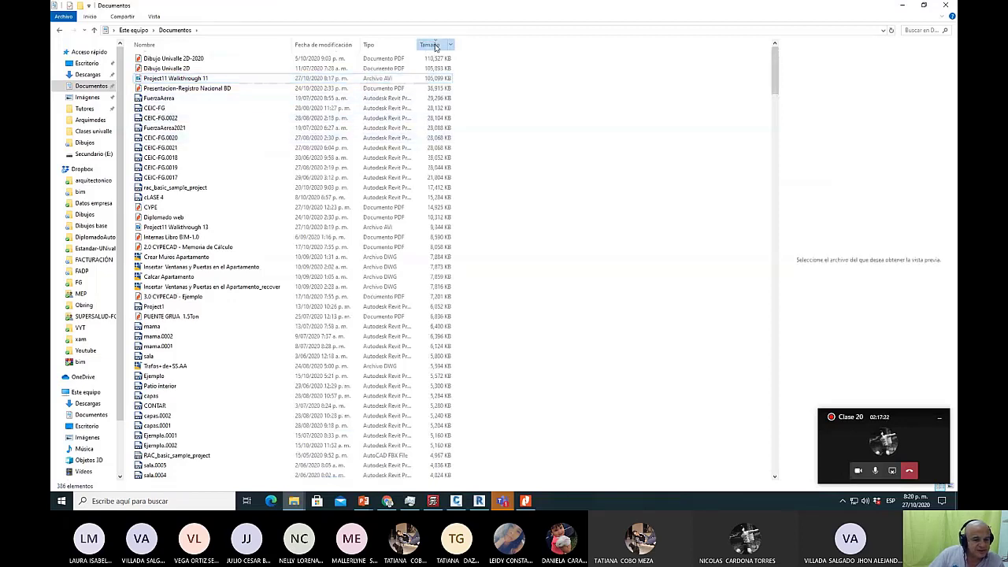
pyautogui.click(434, 46)
pyautogui.click(435, 45)
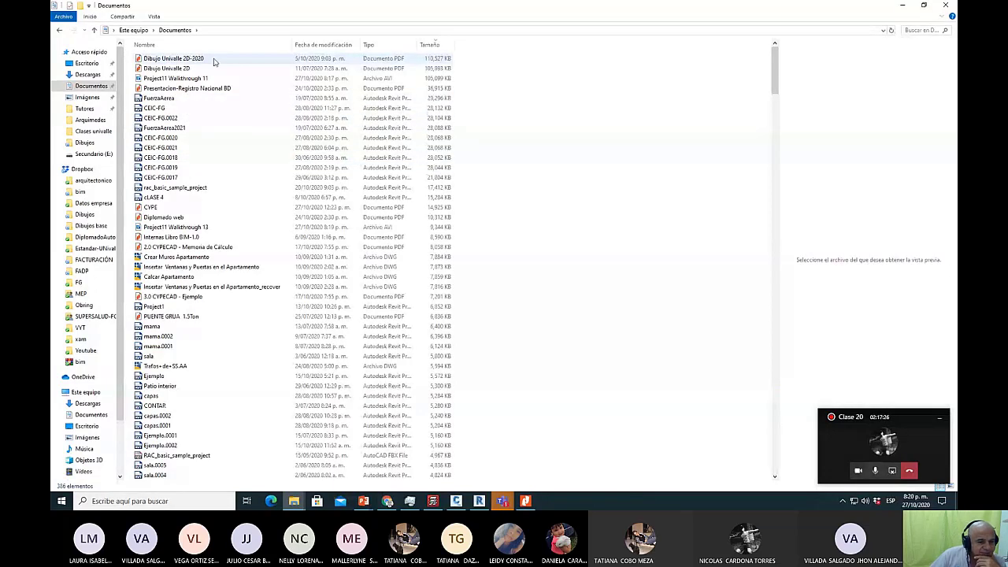
pyautogui.click(180, 79)
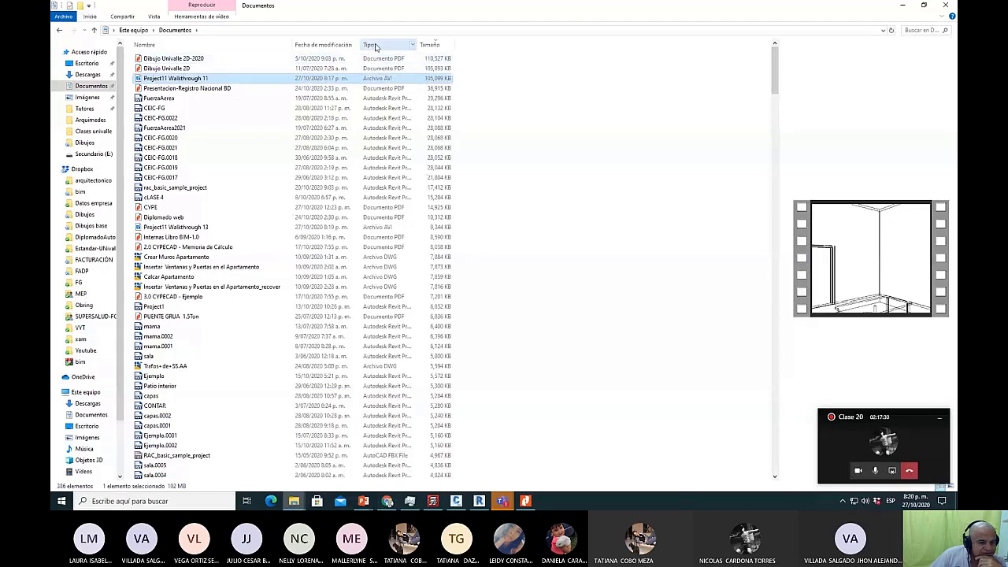
# Re-sort the folder by type, then by modification date with newest first.
pyautogui.click(375, 46)
pyautogui.click(376, 45)
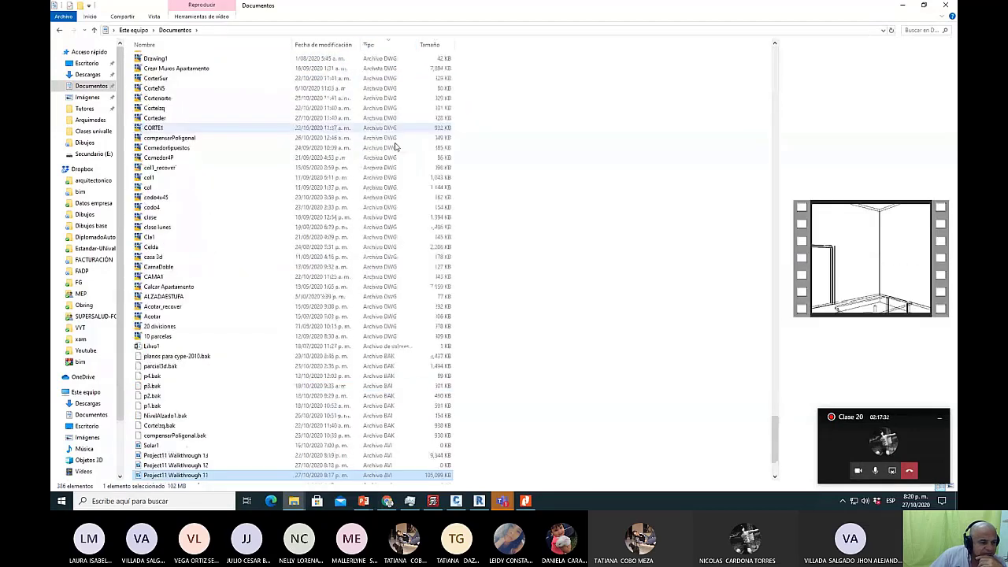
pyautogui.scroll(20, 397, 147)
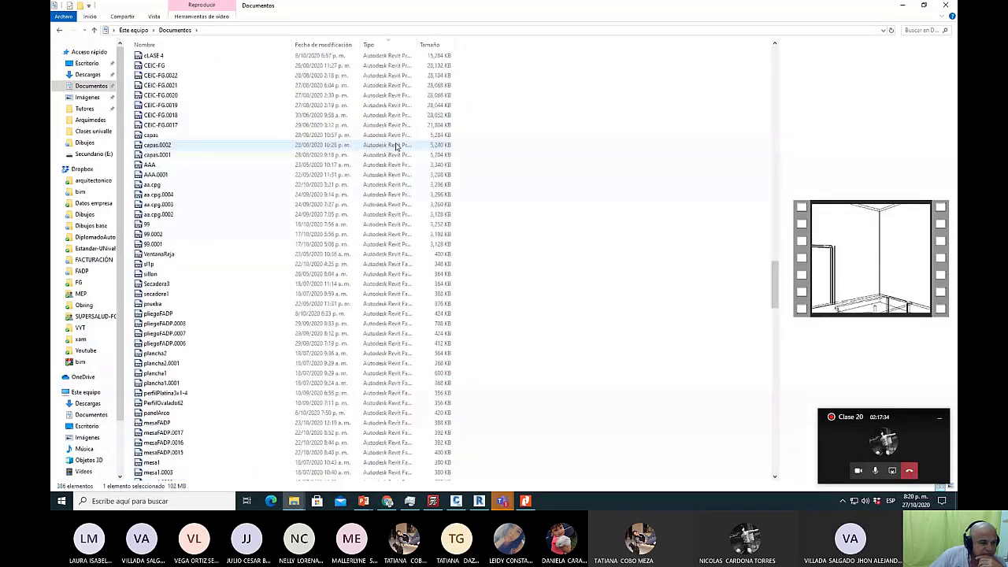
pyautogui.scroll(20, 397, 147)
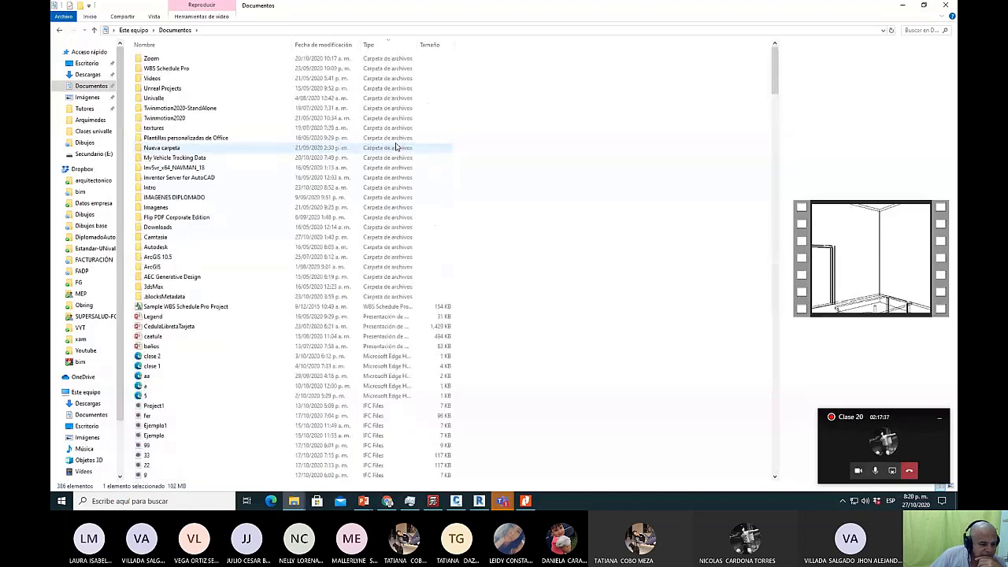
pyautogui.click(344, 48)
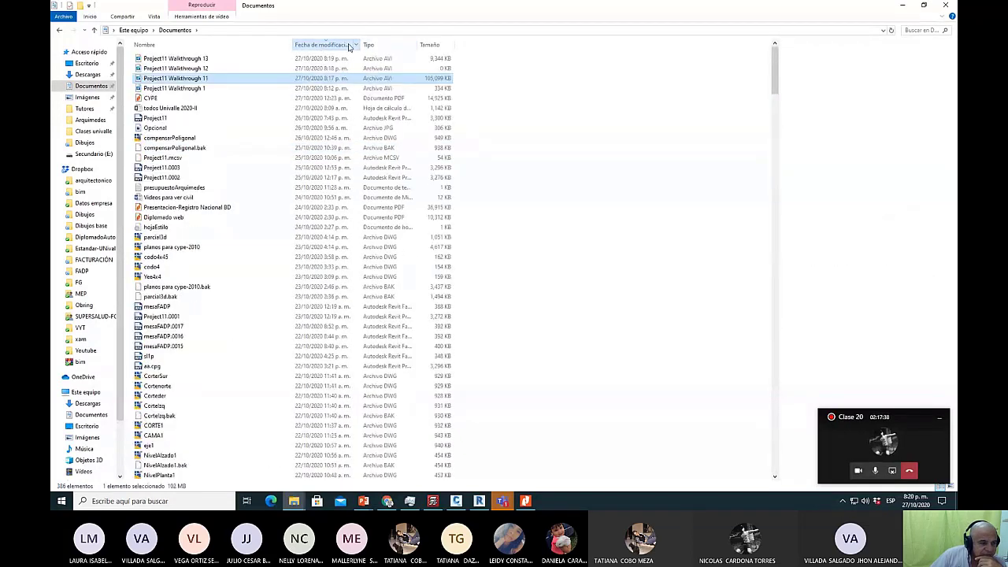
# Compare Project11 Walkthrough 13 (9,344 KB) against Walkthrough 11 (105,099 KB).
pyautogui.click(224, 59)
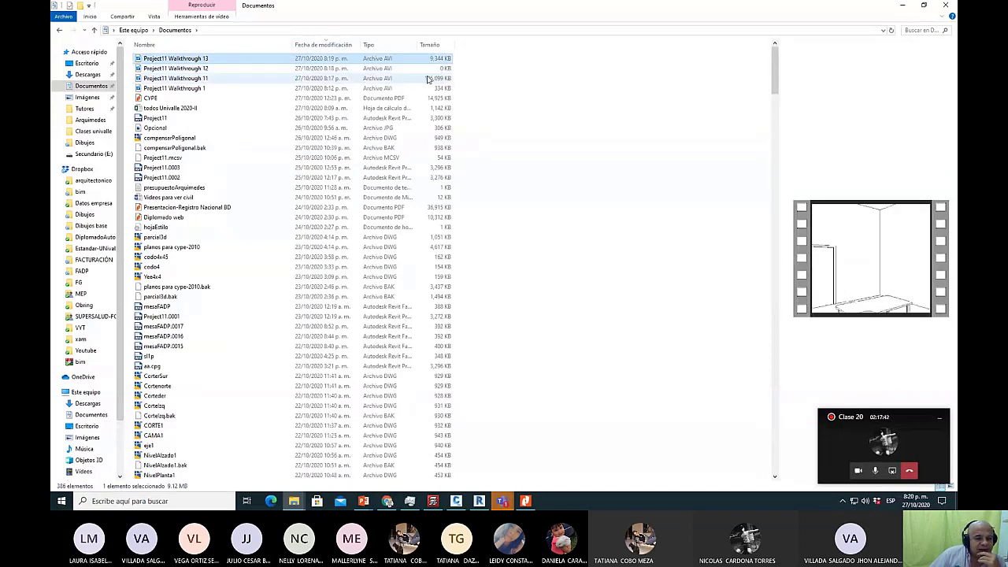
pyautogui.click(432, 79)
pyautogui.click(441, 61)
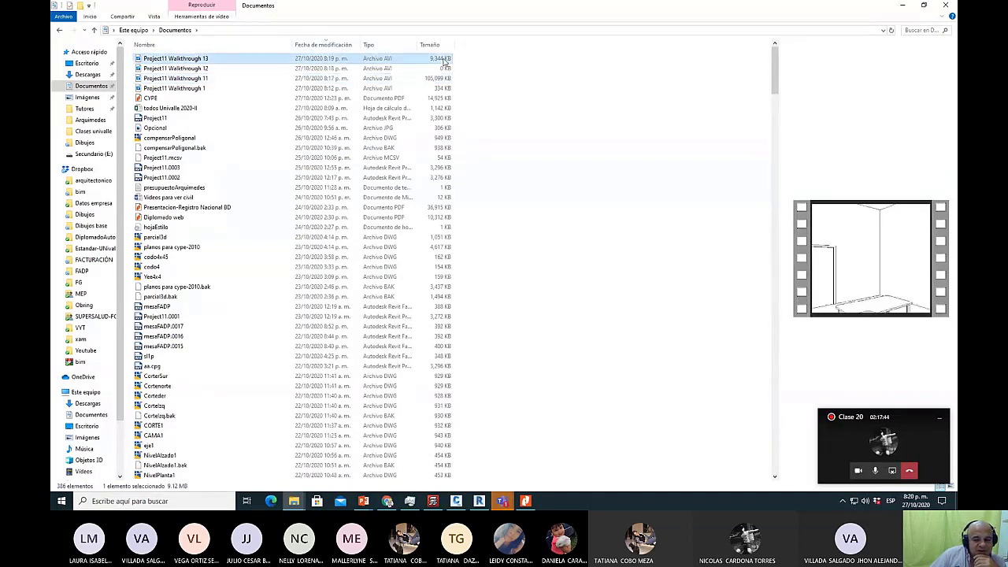
pyautogui.press('Down')
pyautogui.press('Down')
pyautogui.click(440, 61)
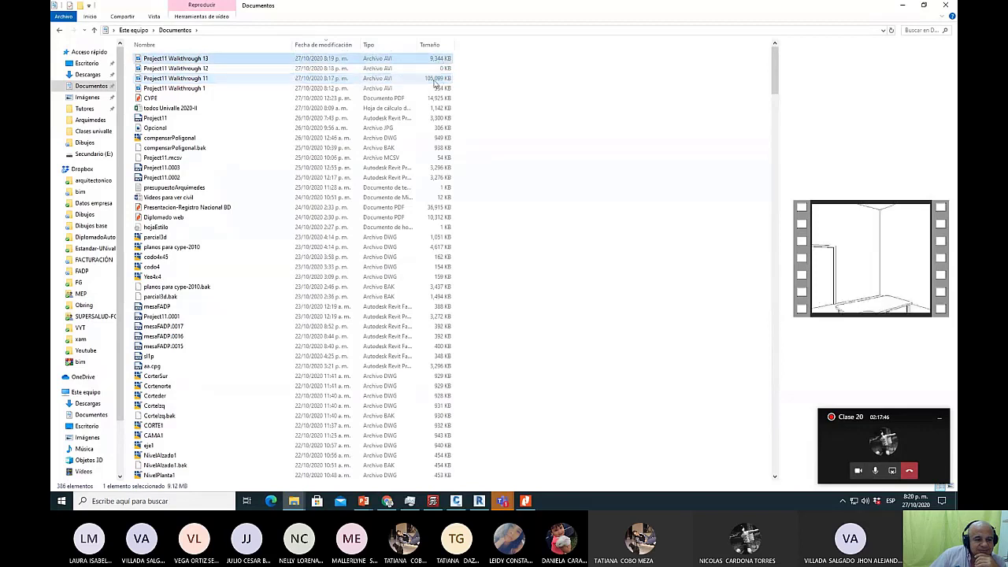
pyautogui.press('Down')
pyautogui.press('Down')
pyautogui.click(439, 60)
pyautogui.press('Down')
pyautogui.press('Down')
pyautogui.click(439, 61)
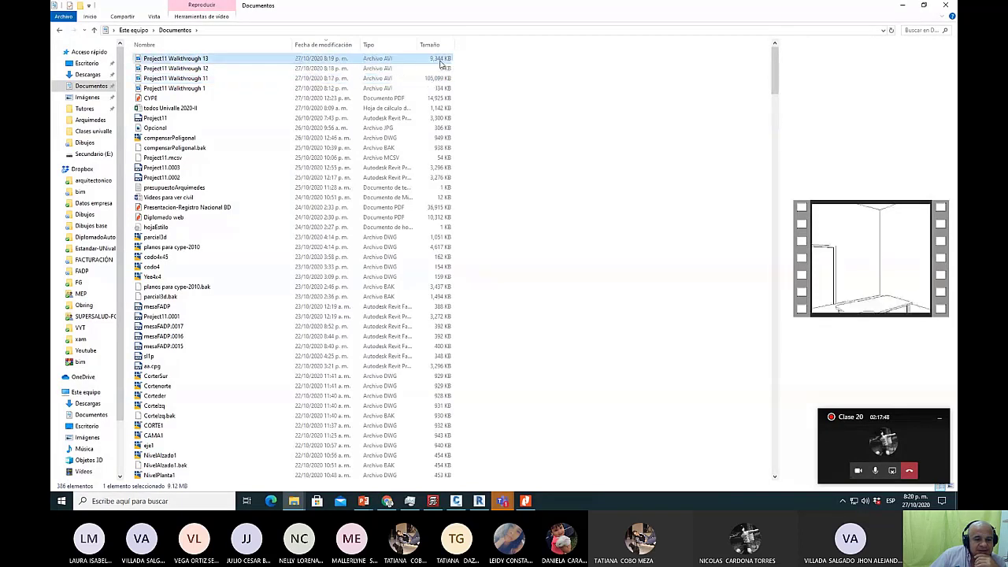
pyautogui.press('Down')
pyautogui.press('Down')
pyautogui.click(441, 62)
pyautogui.press('Down')
pyautogui.press('Down')
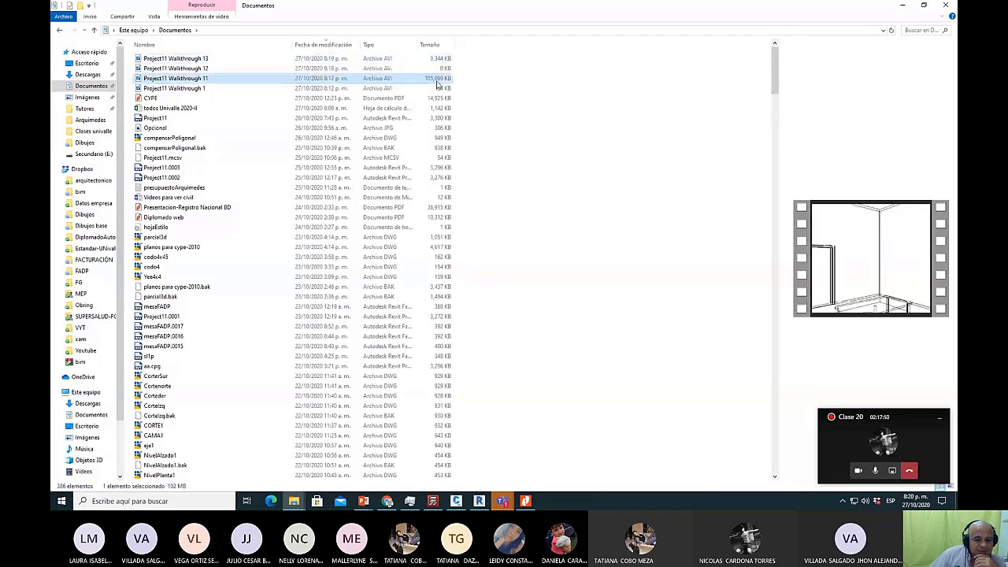
pyautogui.click(441, 61)
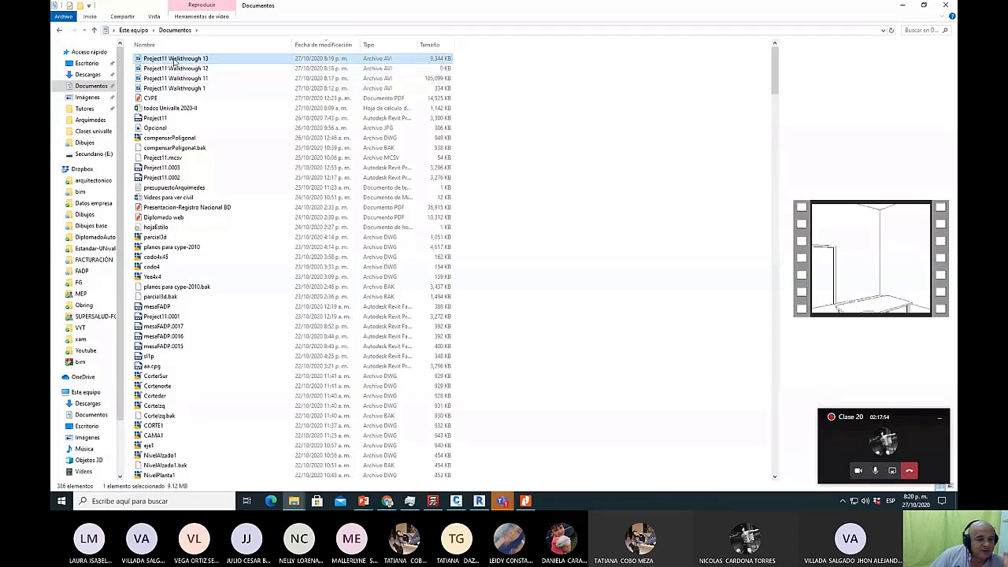
pyautogui.rightClick(175, 58)
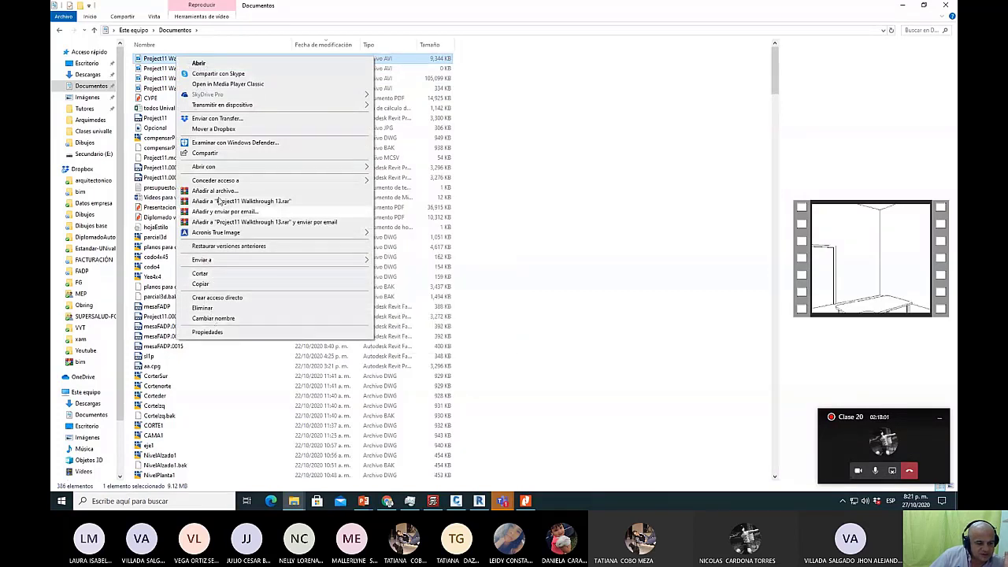
pyautogui.moveTo(278, 169)
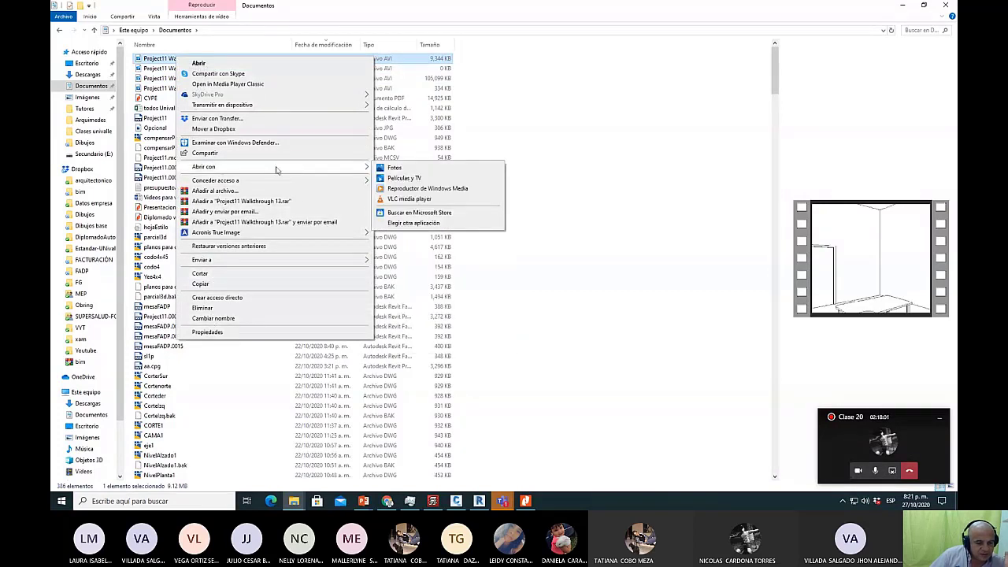
pyautogui.click(402, 199)
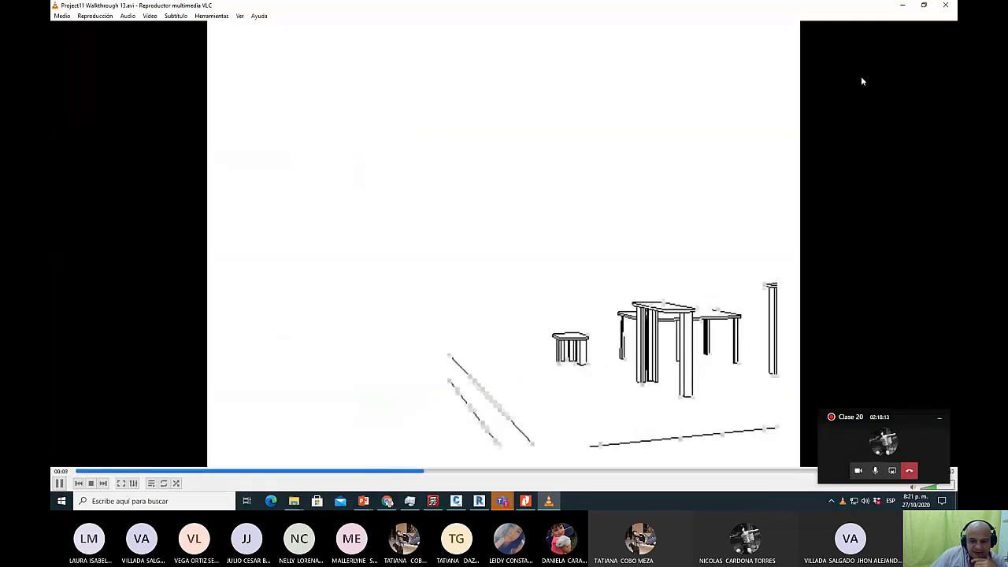
pyautogui.click(946, 4)
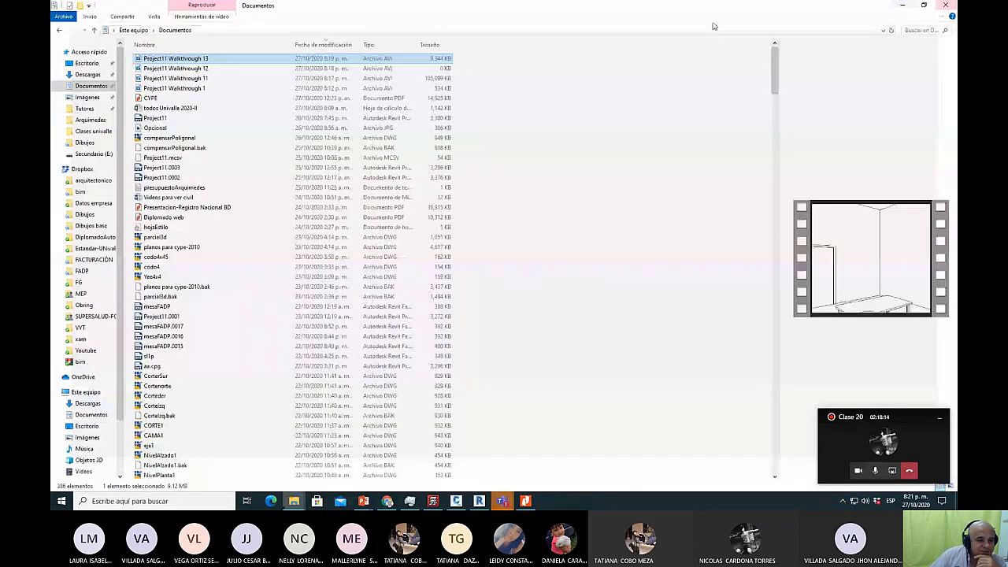
pyautogui.click(438, 79)
pyautogui.rightClick(437, 79)
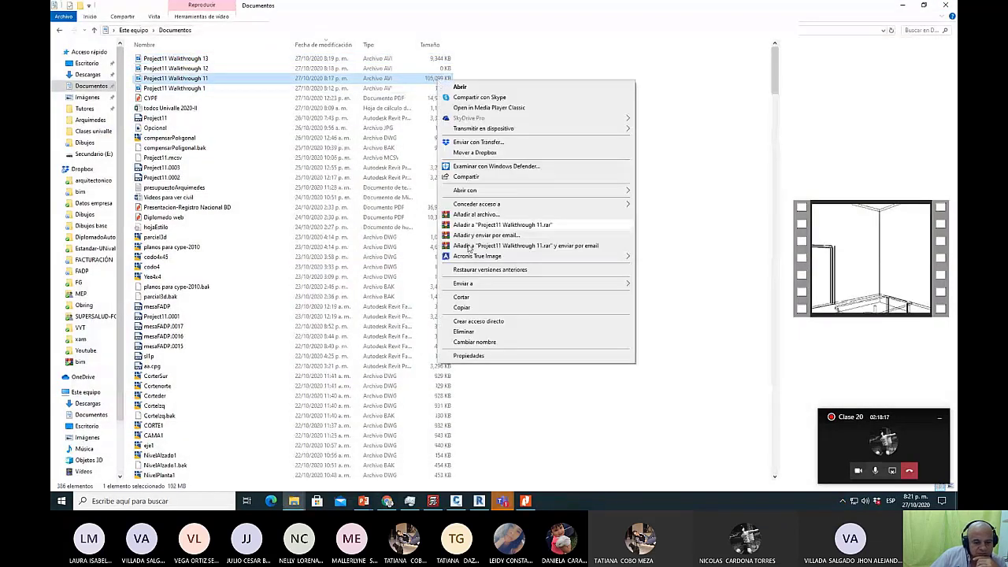
pyautogui.moveTo(622, 190)
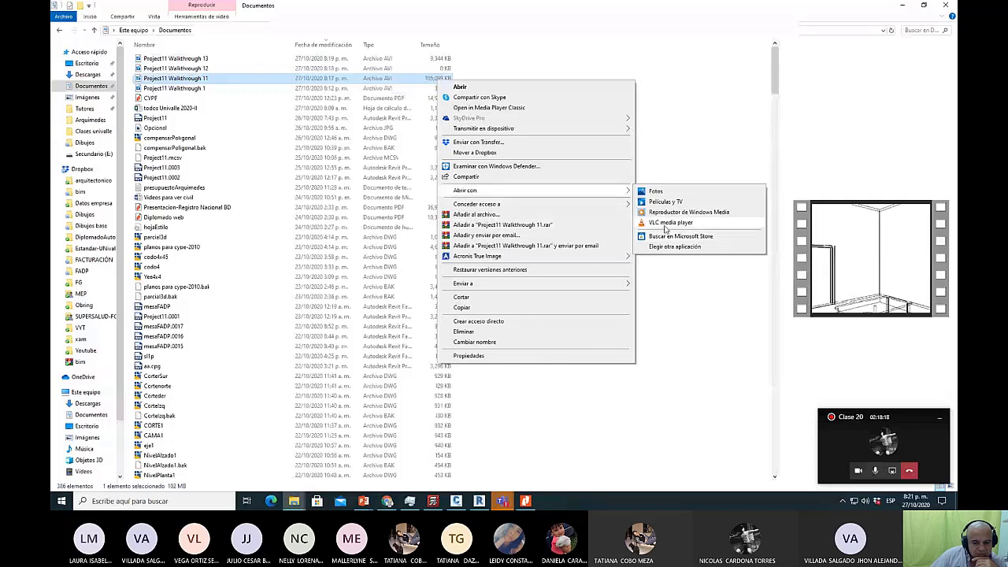
pyautogui.click(668, 222)
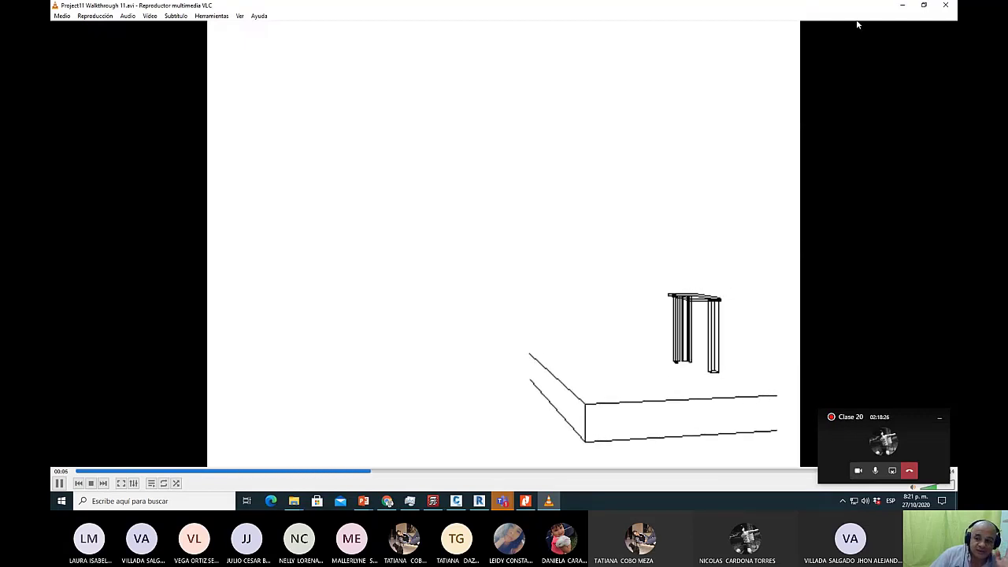
pyautogui.click(950, 6)
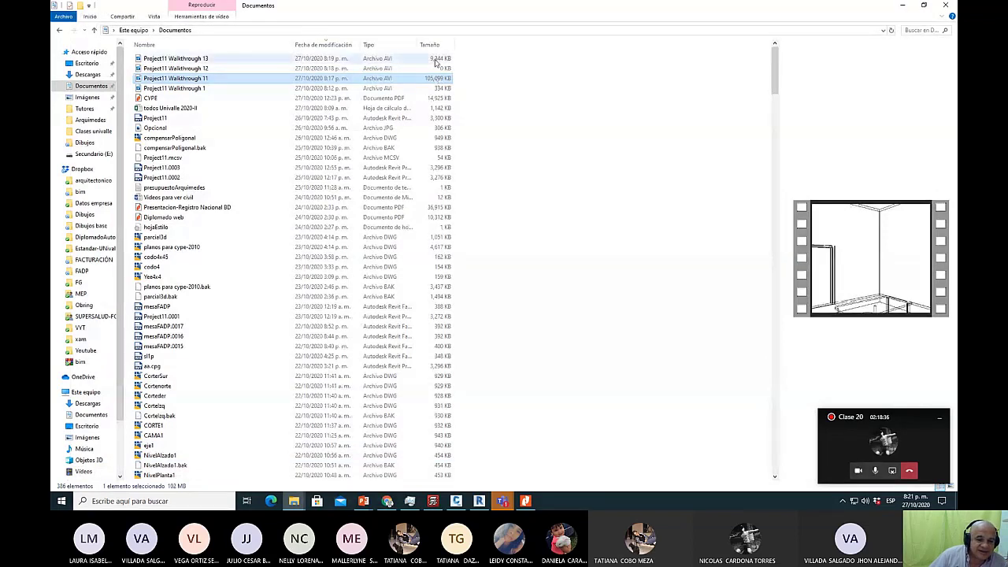
pyautogui.click(440, 59)
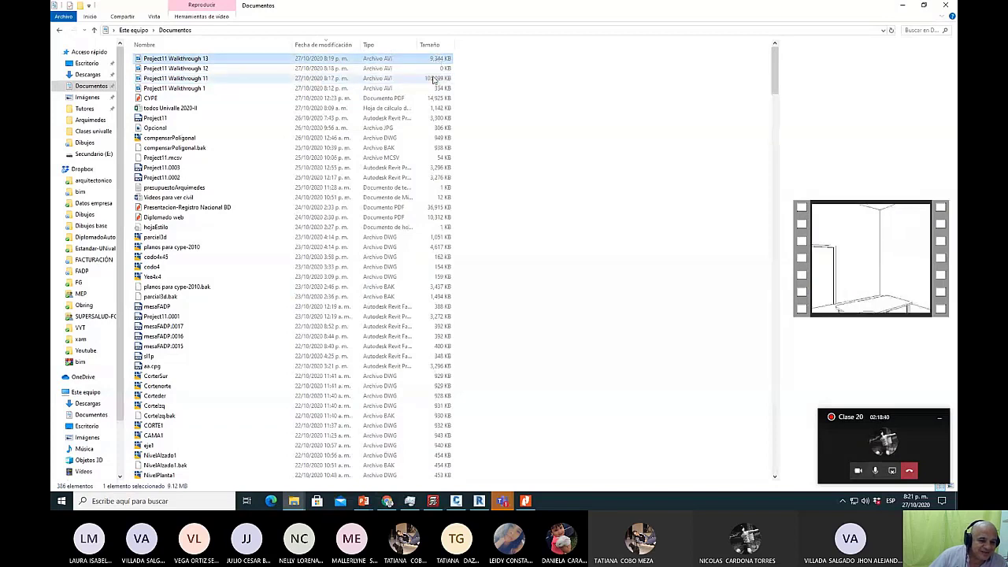
pyautogui.click(432, 79)
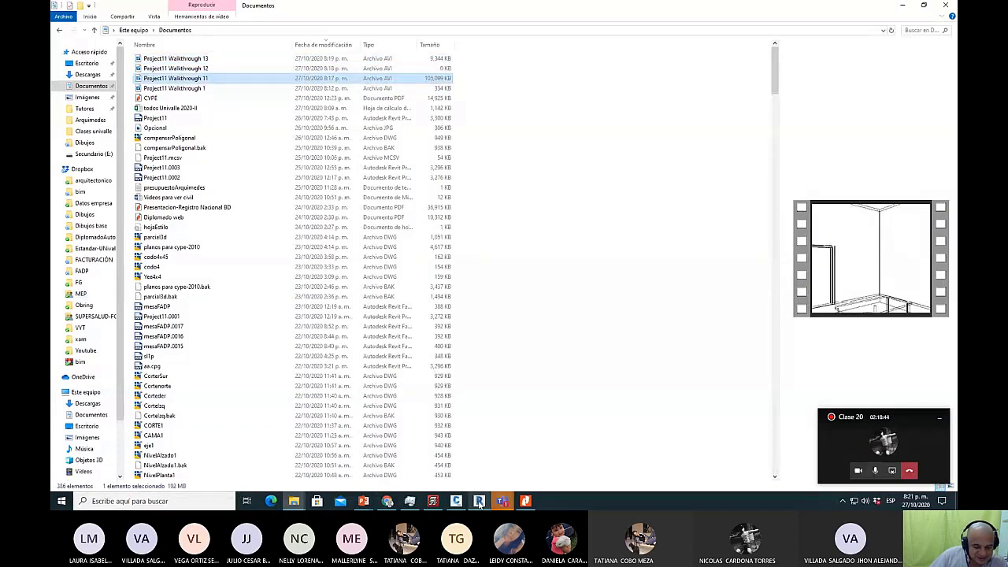
# Back in Revit, start a walkthrough export and accept the length and format settings.
pyautogui.click(479, 501)
pyautogui.click(60, 18)
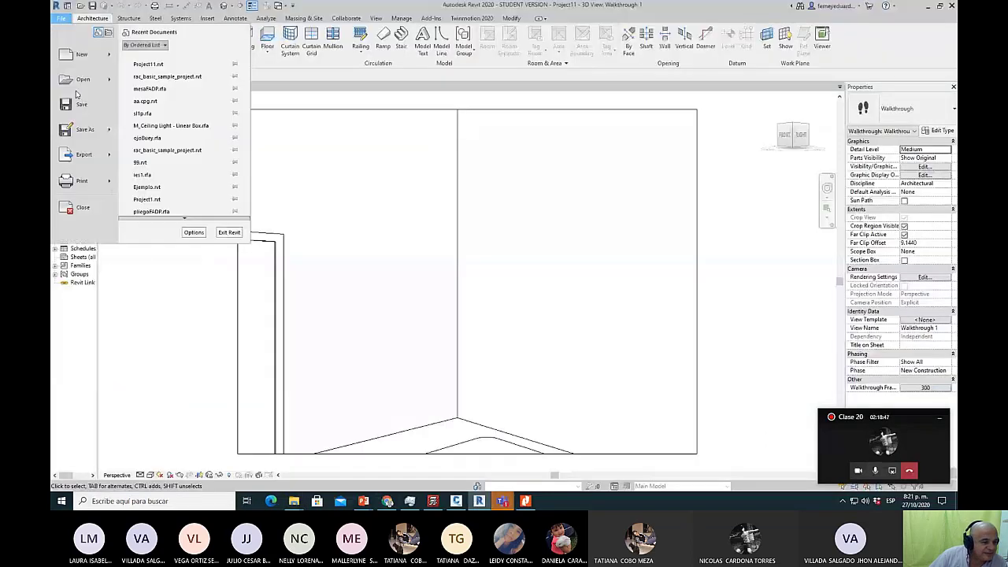
pyautogui.moveTo(89, 160)
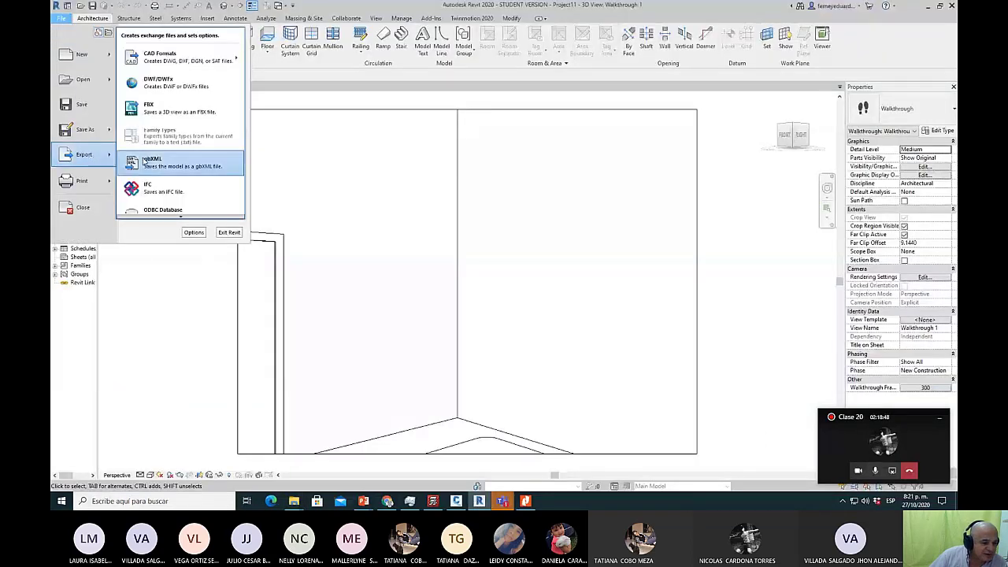
pyautogui.scroll(-2, 161, 207)
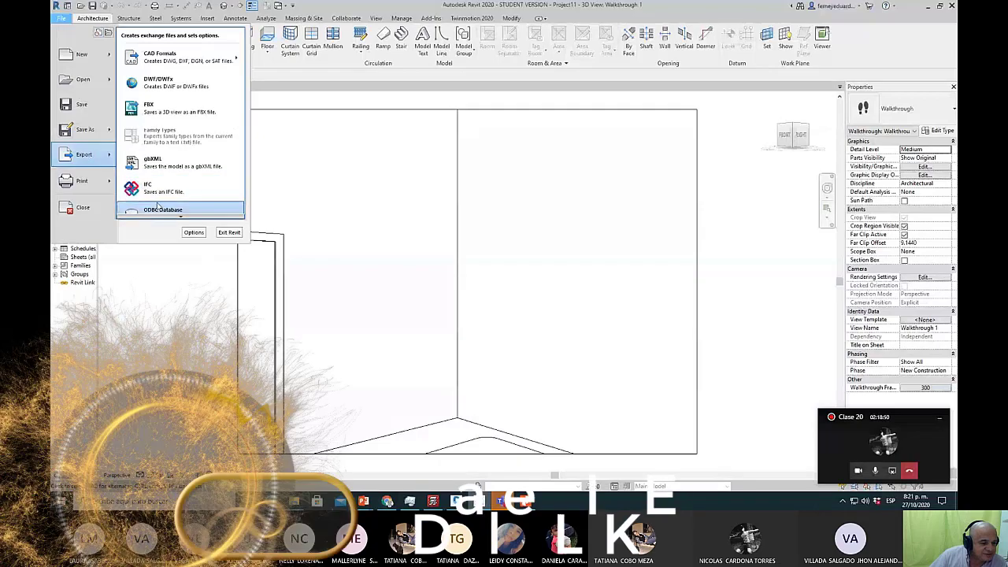
pyautogui.moveTo(166, 203)
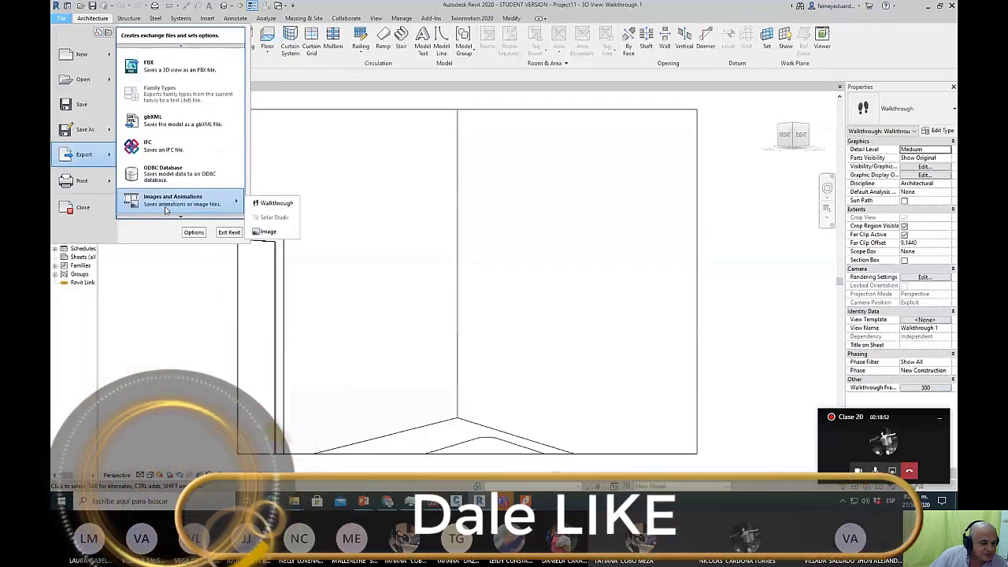
pyautogui.click(275, 203)
pyautogui.click(197, 294)
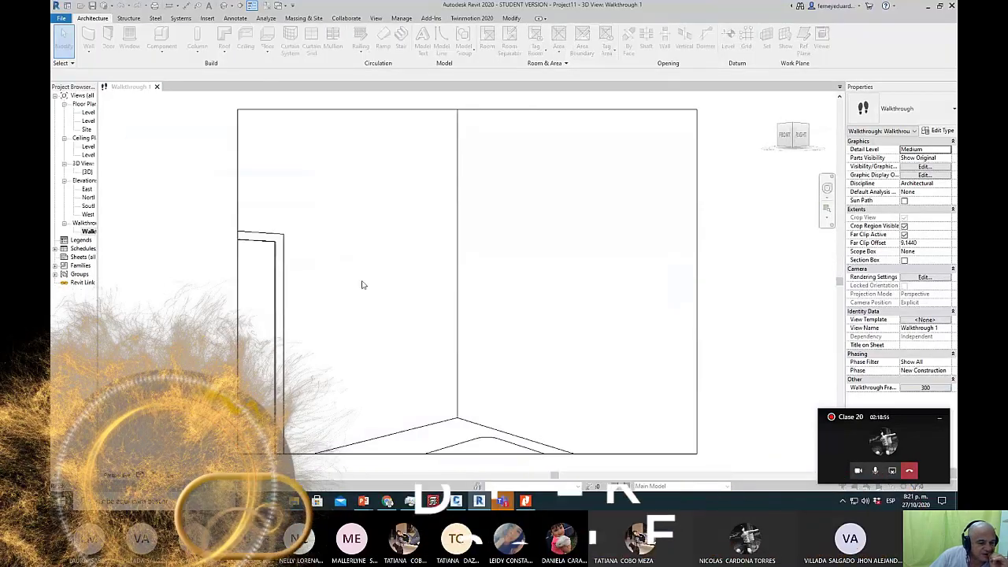
# Save as Project11 Walkthrough 14 using the Lagarith Lossless Codec and start rendering.
pyautogui.click(384, 314)
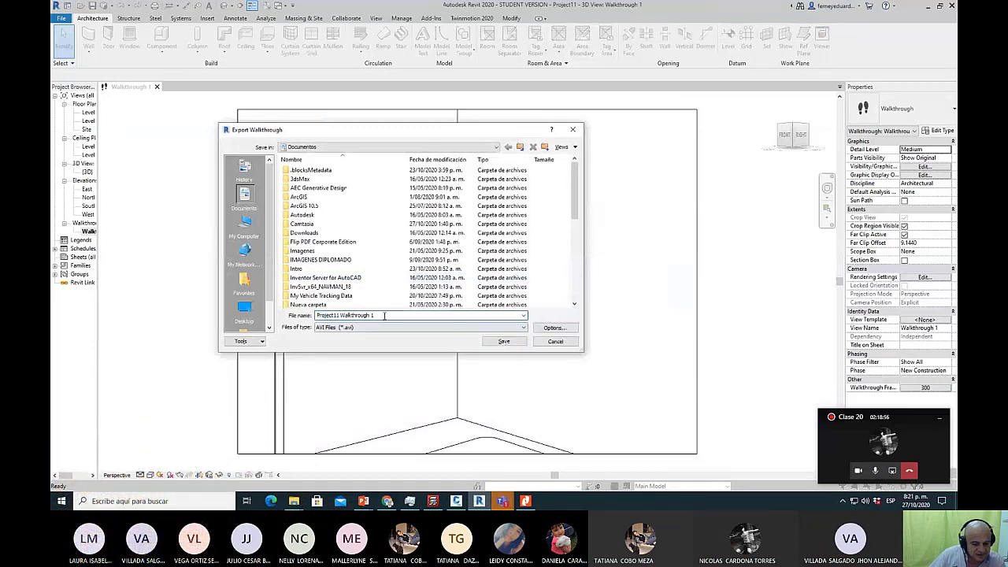
pyautogui.click(504, 341)
pyautogui.click(502, 239)
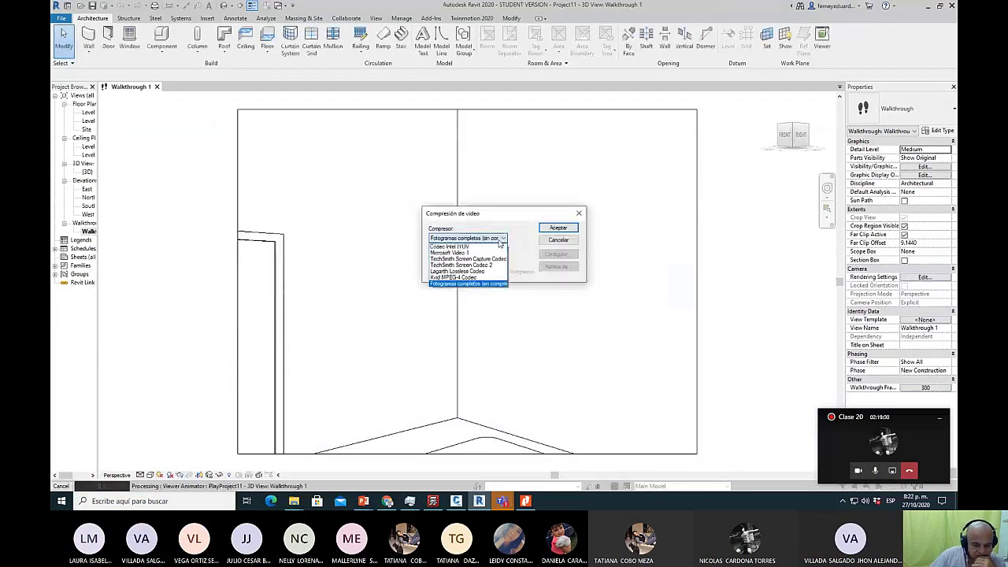
pyautogui.click(465, 272)
pyautogui.click(558, 229)
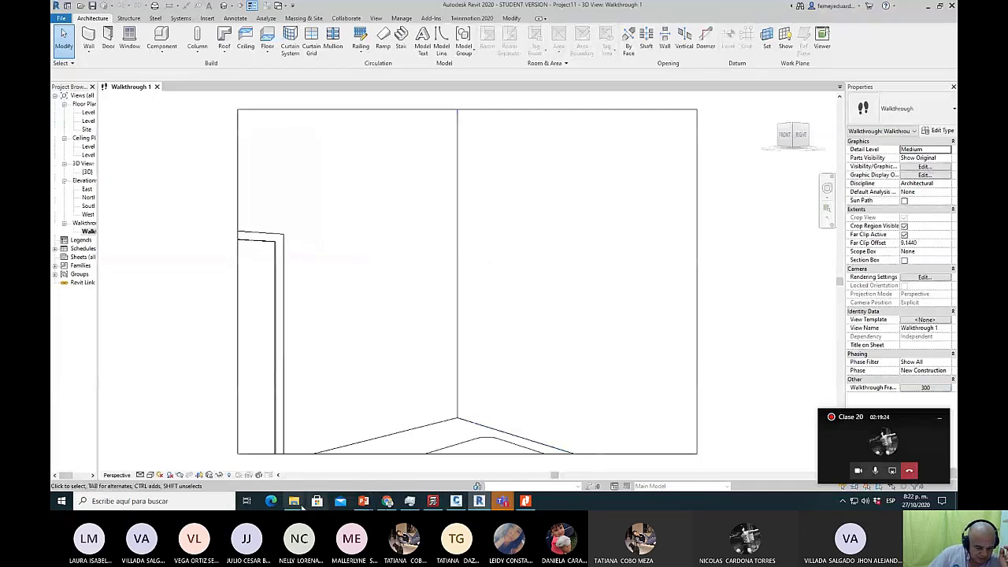
# Bring the Documentos folder forward and select the new 334 KB Project11 Walkthrough 14 AVI.
pyautogui.moveTo(294, 501)
pyautogui.click(311, 453)
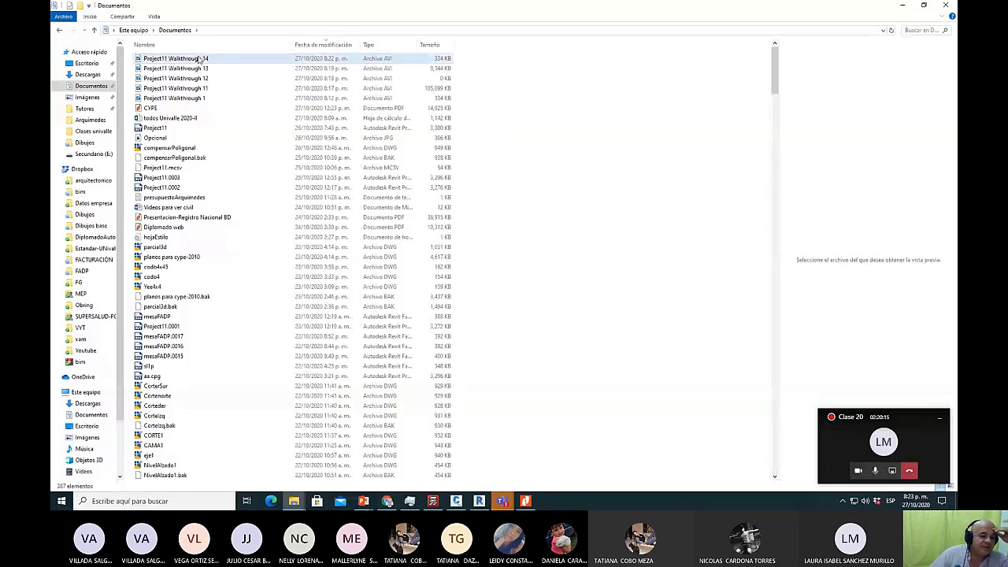
pyautogui.click(198, 60)
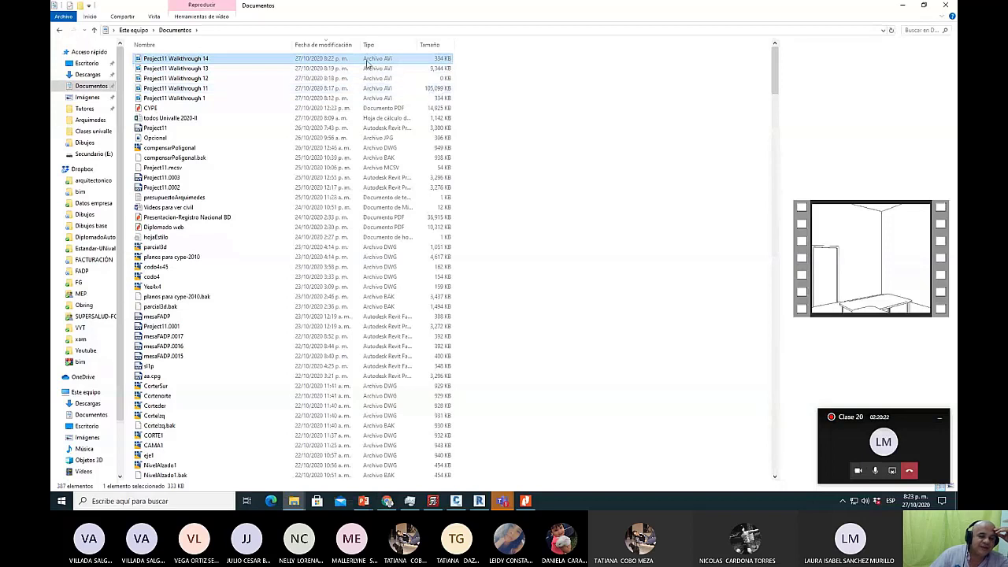
# Play Project11 Walkthrough 14 in VLC media player, then close the player.
pyautogui.rightClick(268, 58)
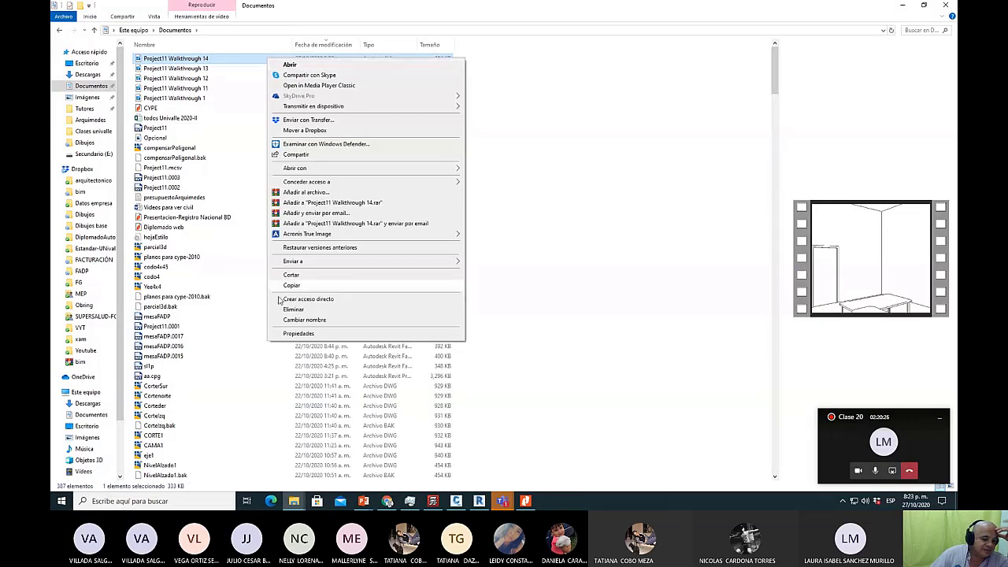
pyautogui.moveTo(307, 171)
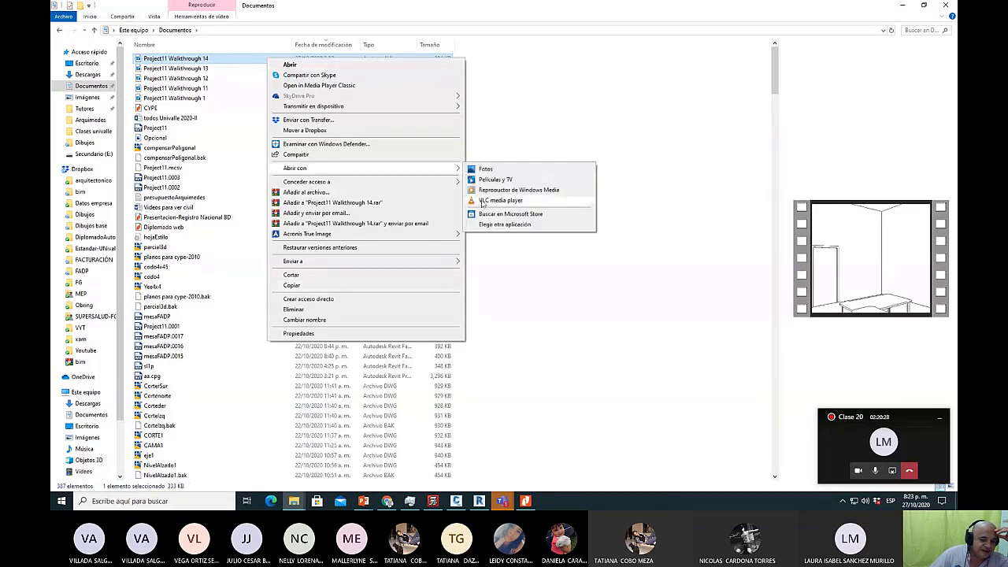
pyautogui.click(487, 201)
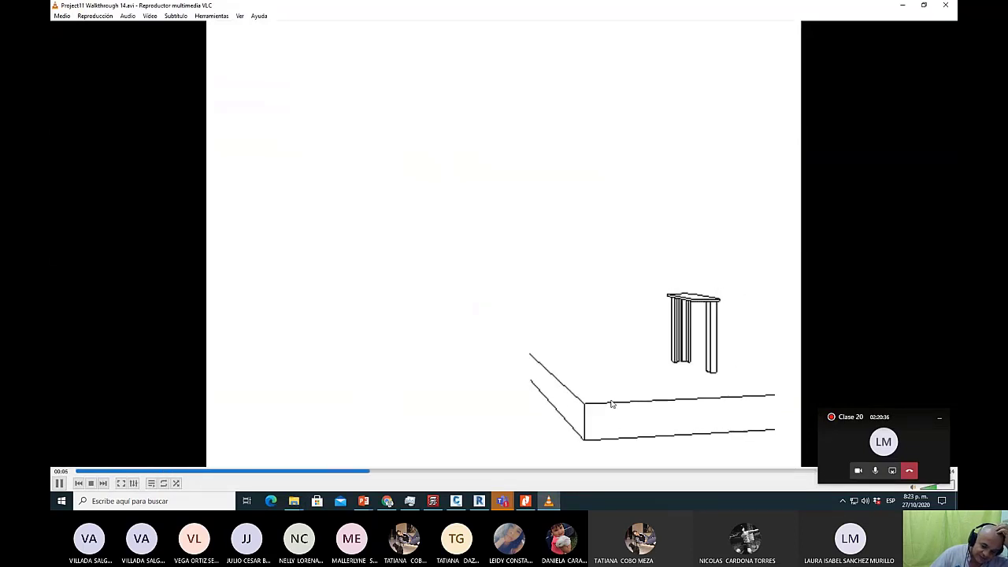
pyautogui.click(944, 7)
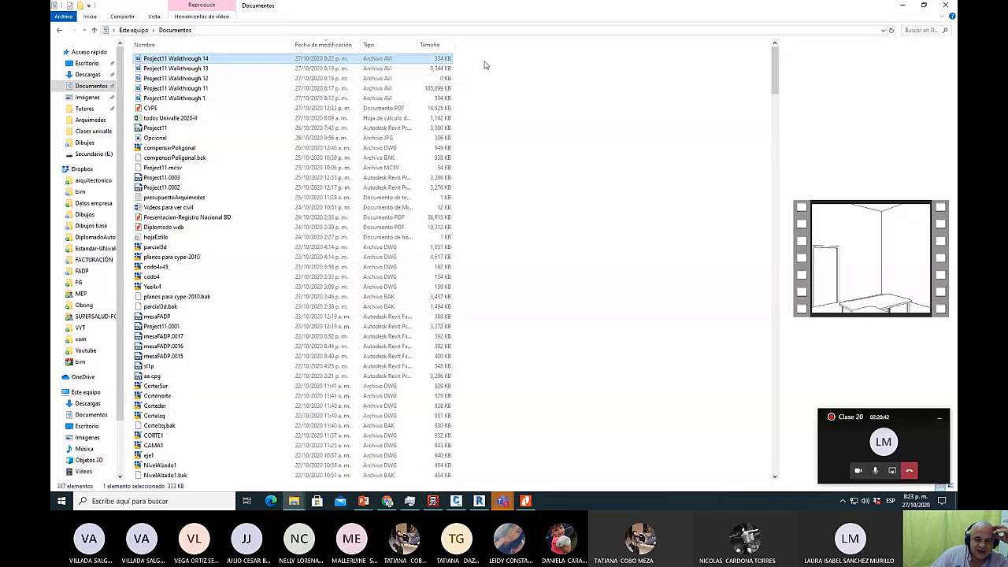
# Check the sizes of Walkthrough 13 and 11, then launch Calculator.
pyautogui.click(438, 70)
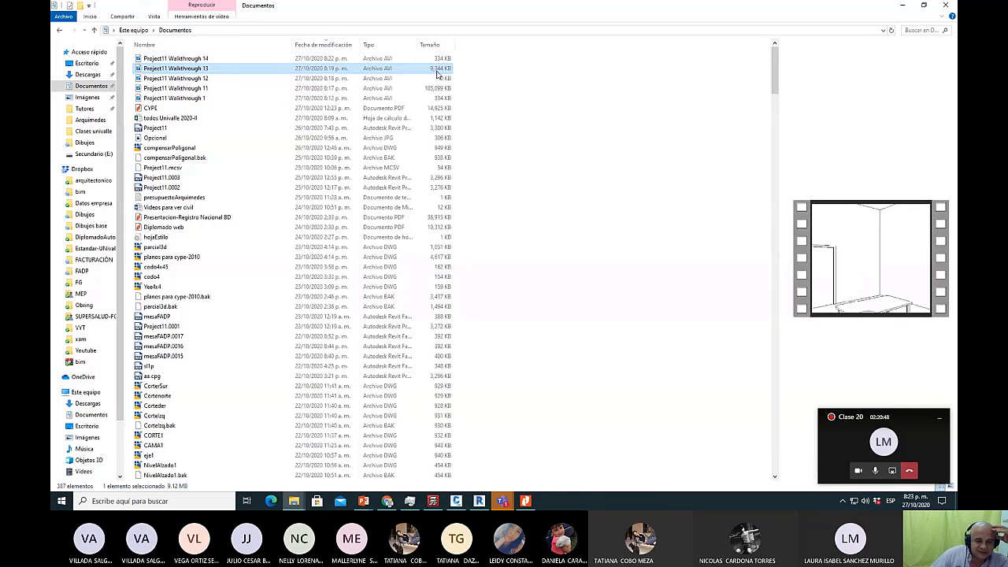
pyautogui.click(432, 89)
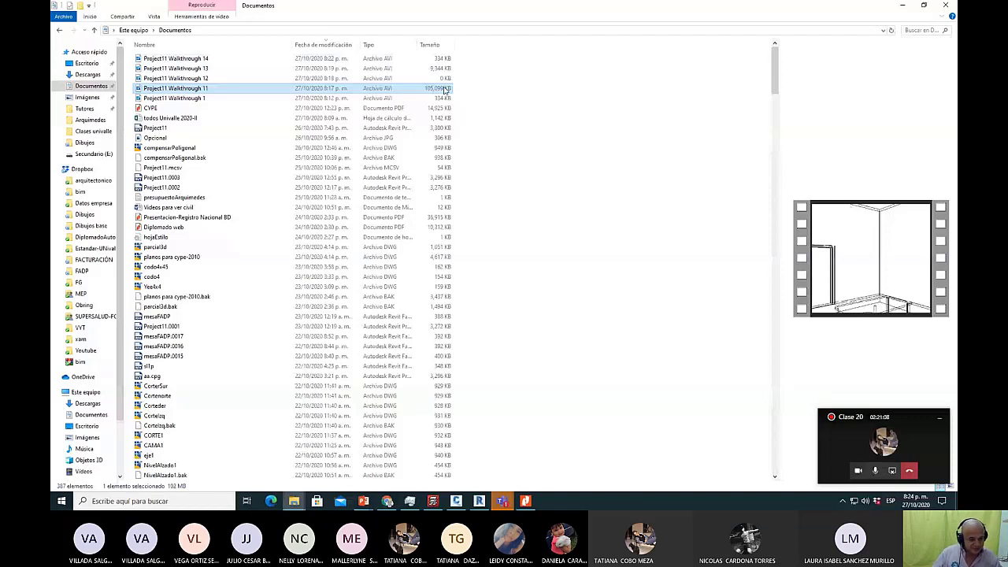
pyautogui.press('XF86Calculator')
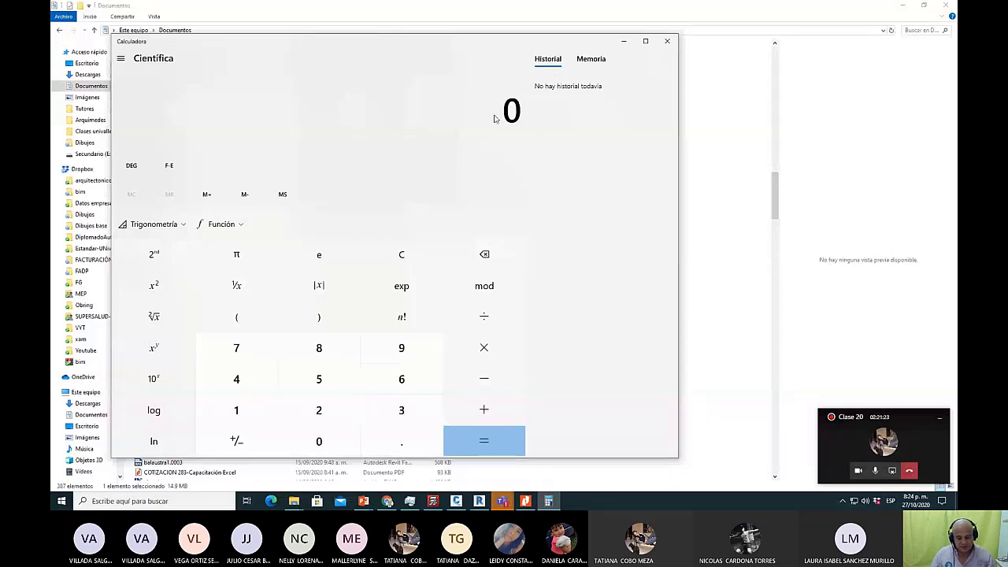
# Calculate 334 ÷ 105,000 (about 0.00318), clear it, and close Calculator.
pyautogui.write('334')
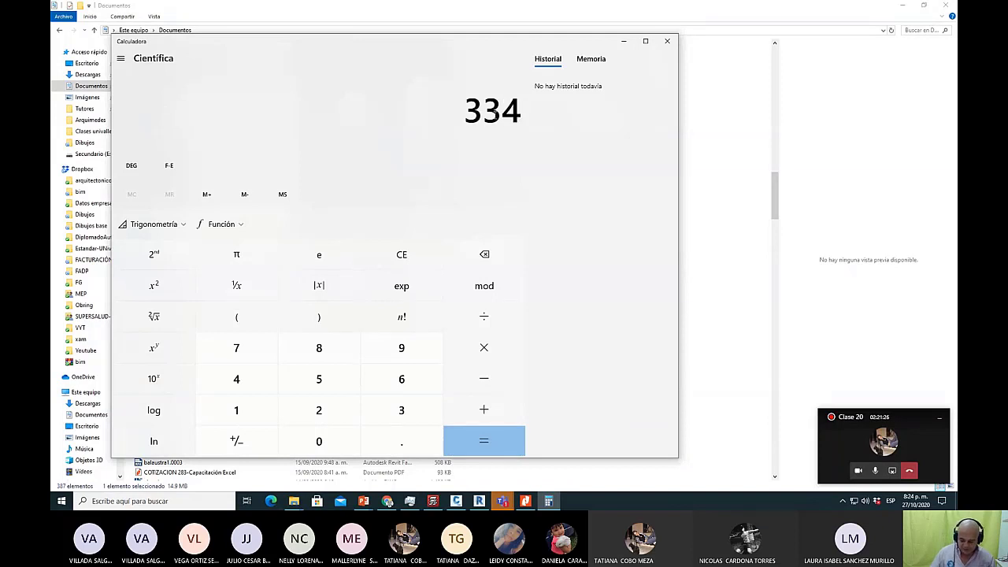
pyautogui.press('/')
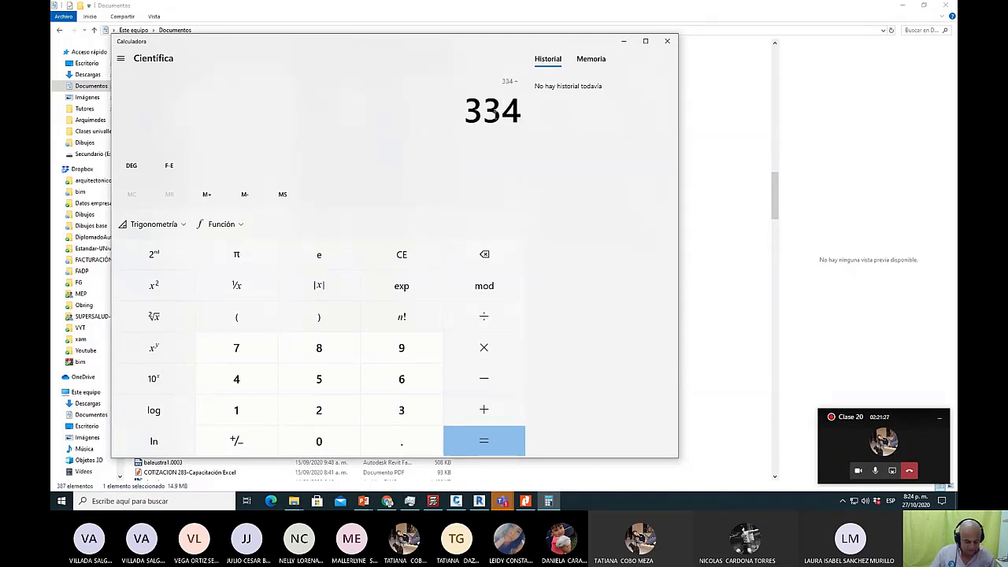
pyautogui.write('105,00')
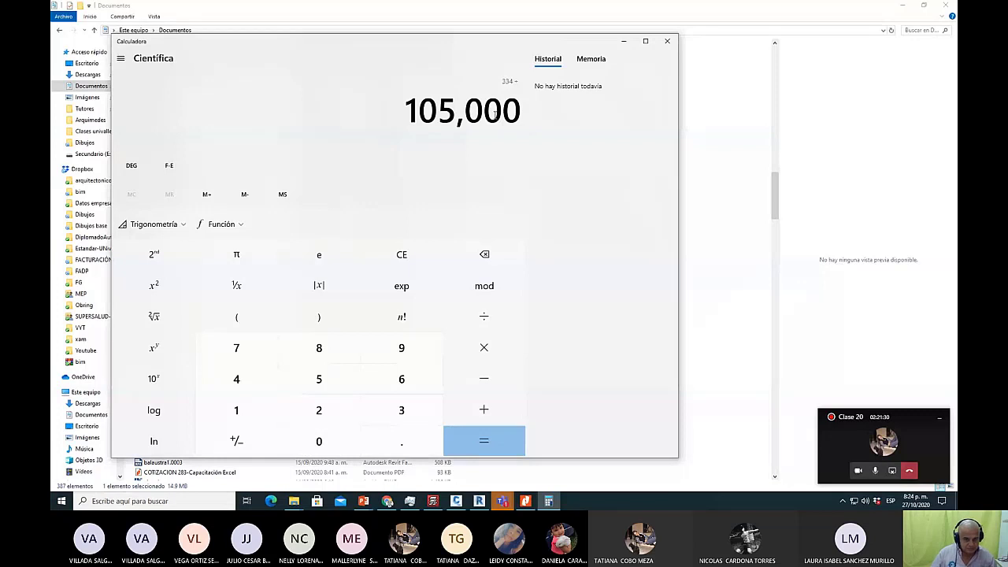
pyautogui.press('Return')
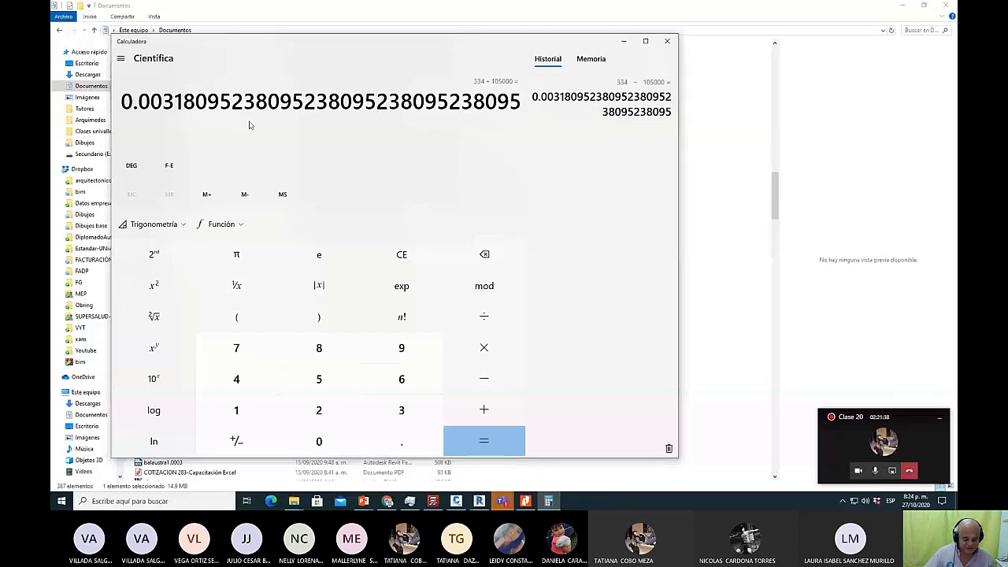
pyautogui.press('Escape')
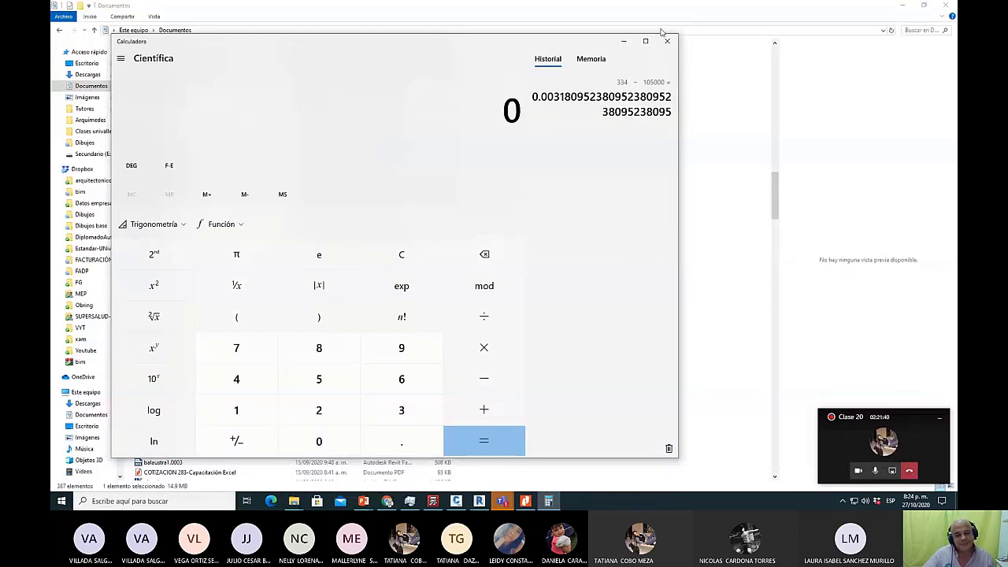
pyautogui.click(667, 41)
# Scroll to the top, select Project11 Walkthrough 14, then return to Revit's Walkthrough 1 view.
pyautogui.scroll(15, 472, 118)
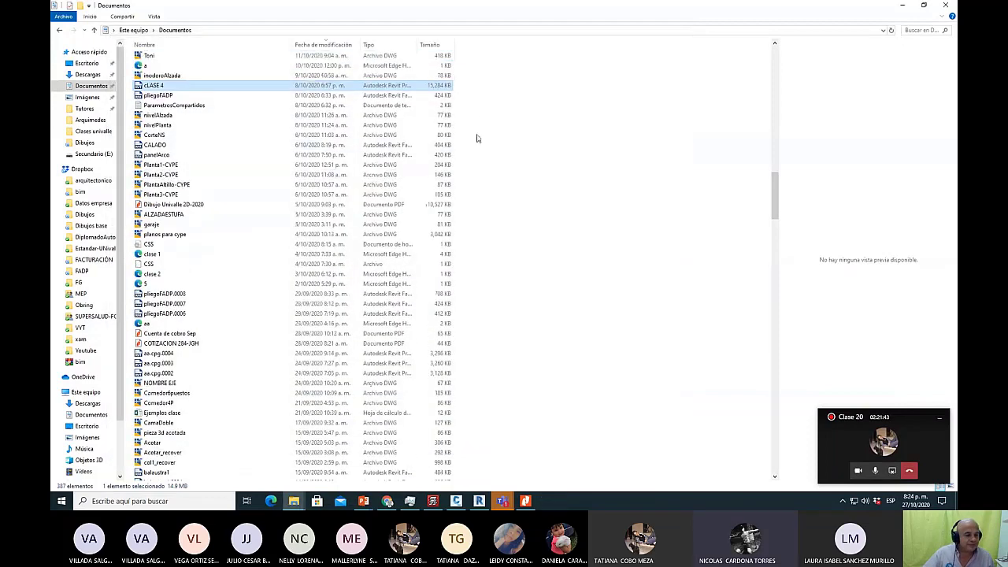
pyautogui.scroll(14, 476, 138)
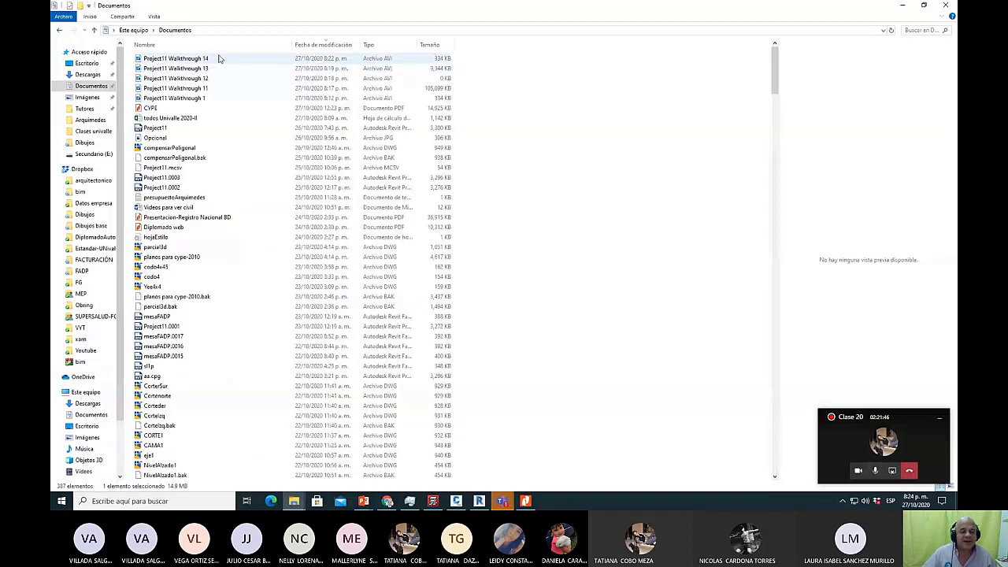
pyautogui.click(220, 59)
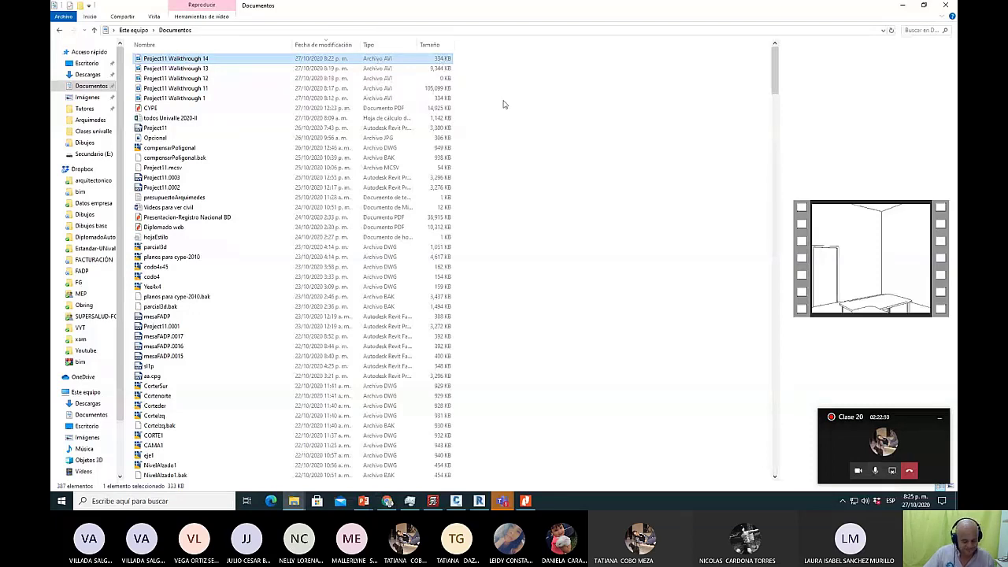
pyautogui.hotkey('alt', 'Tab')
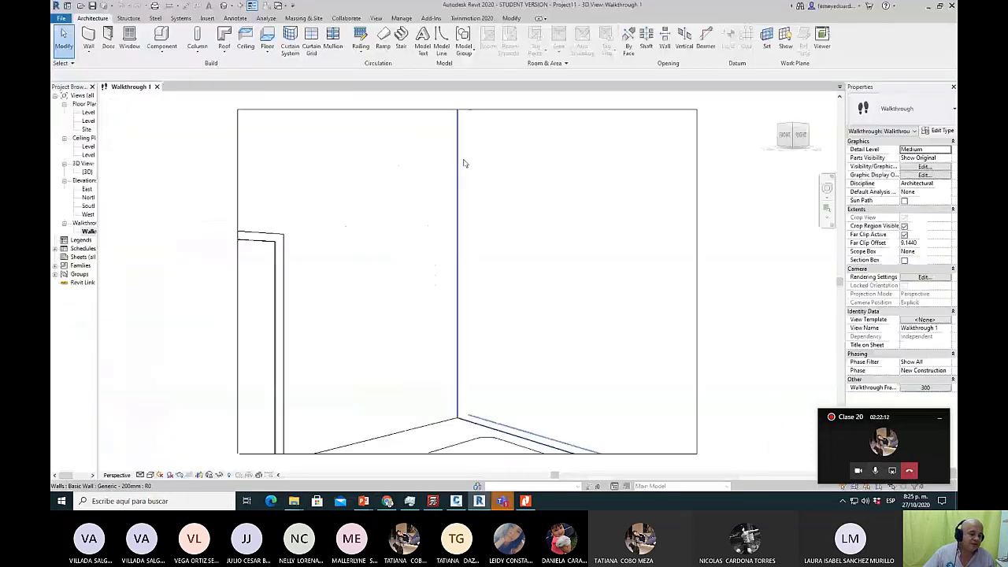
pyautogui.click(60, 17)
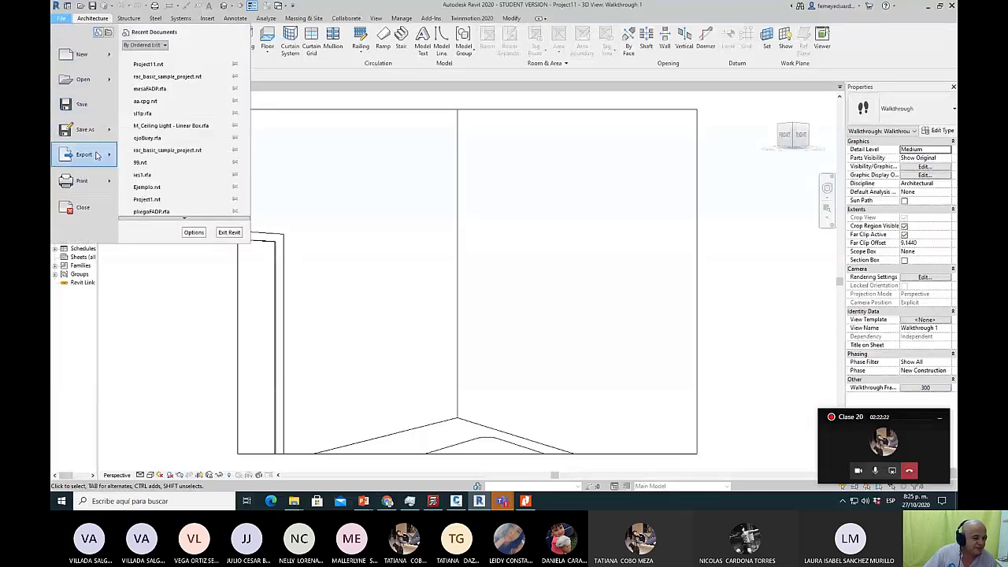
pyautogui.moveTo(98, 156)
pyautogui.scroll(-1, 165, 214)
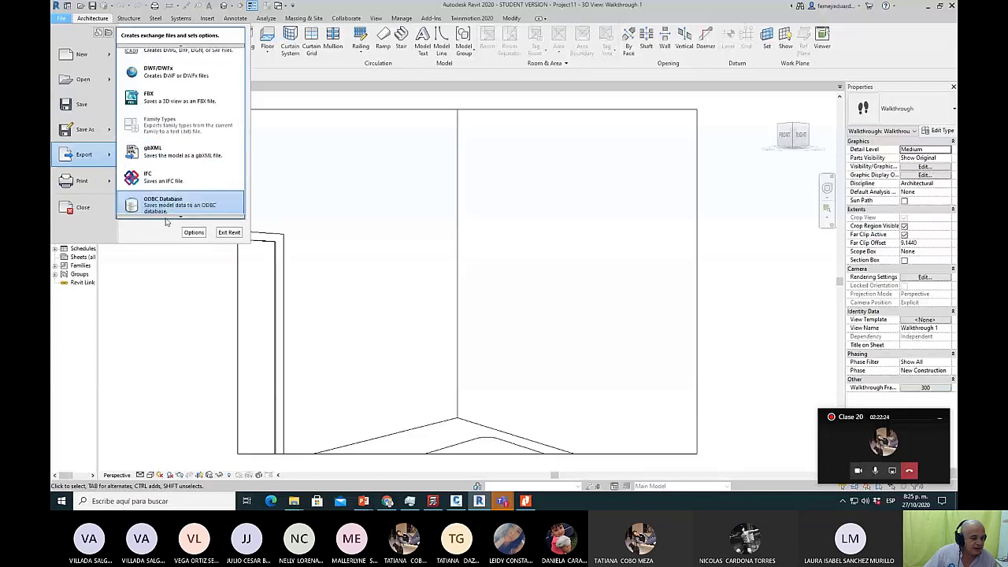
pyautogui.moveTo(166, 214)
pyautogui.click(288, 209)
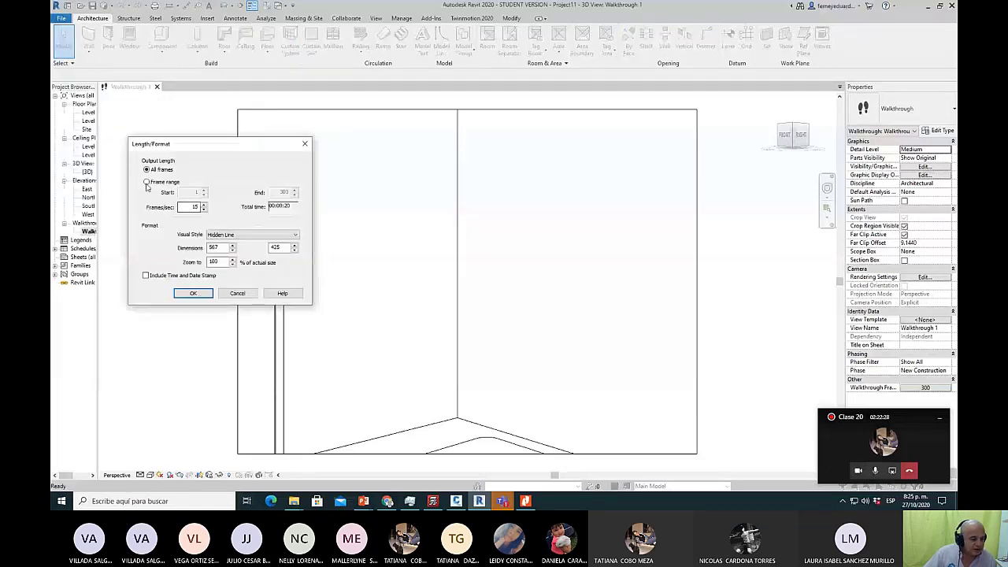
pyautogui.click(146, 182)
pyautogui.click(196, 192)
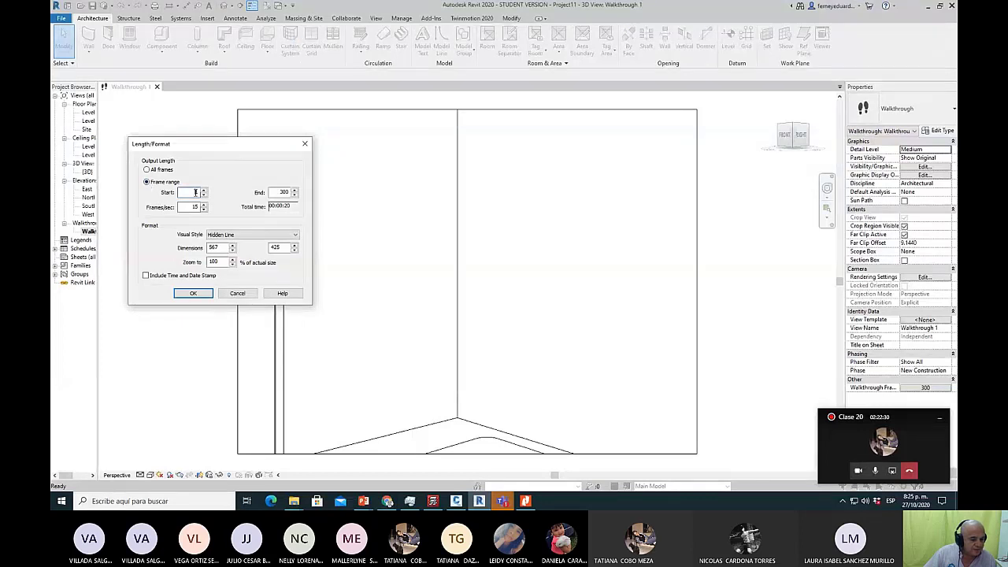
pyautogui.doubleClick(282, 192)
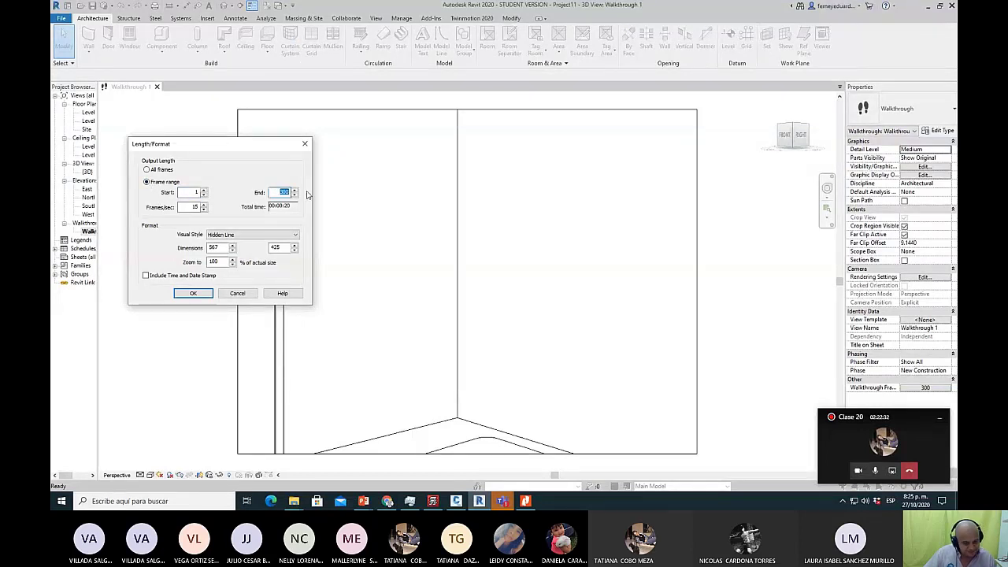
pyautogui.write('50')
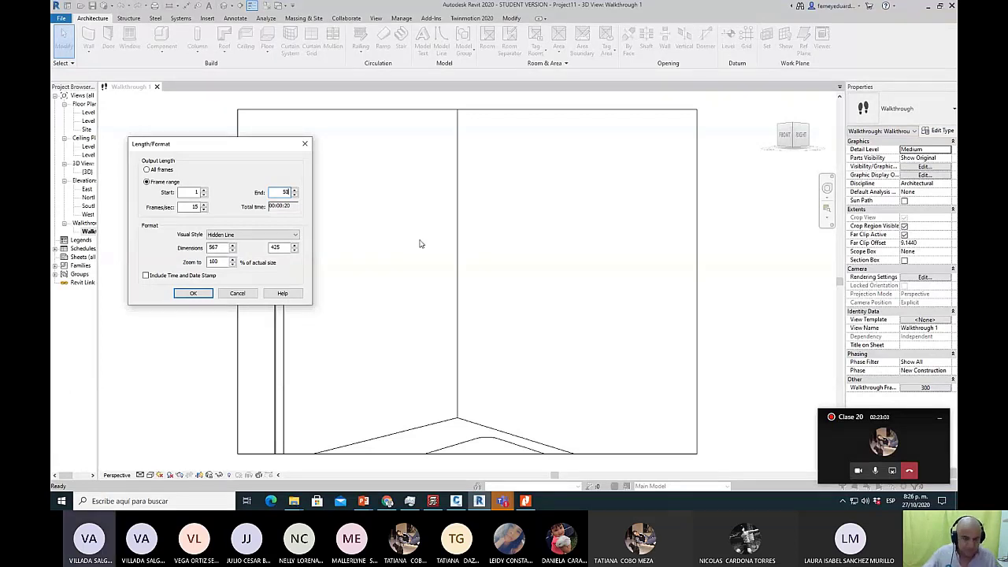
pyautogui.click(305, 143)
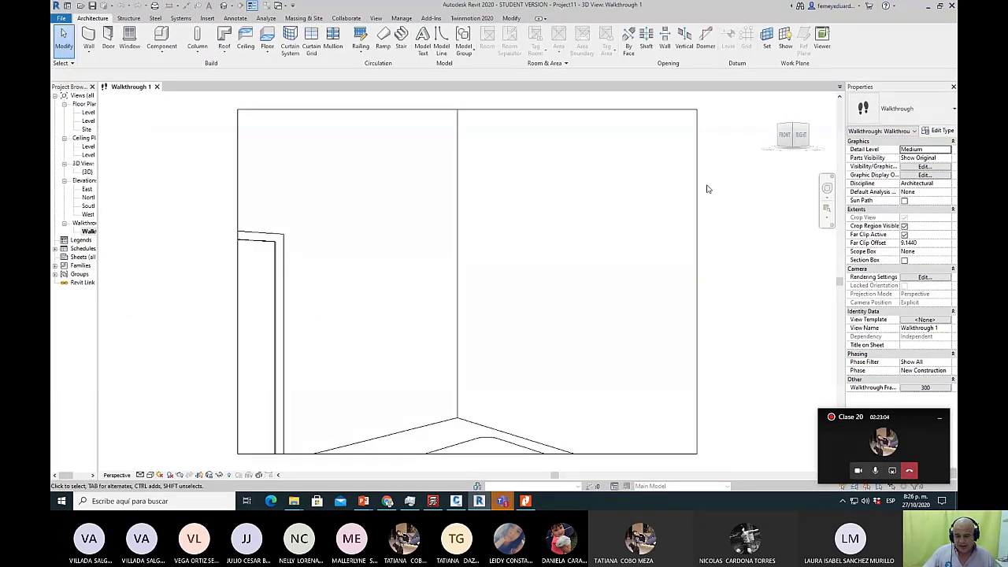
# Zoom the walkthrough view, then select and deselect the walkthrough camera's crop region.
pyautogui.scroll(-2, 662, 201)
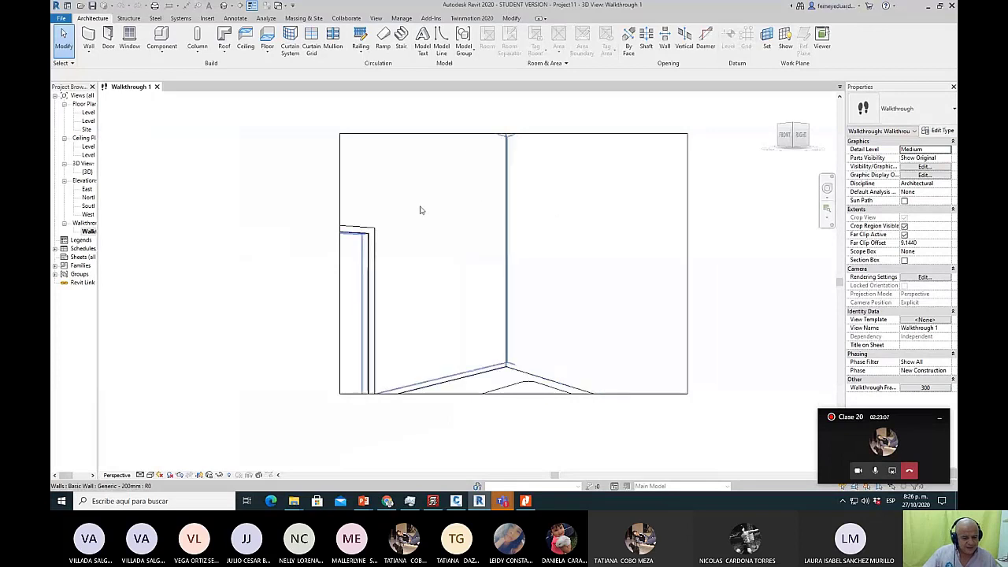
pyautogui.click(405, 134)
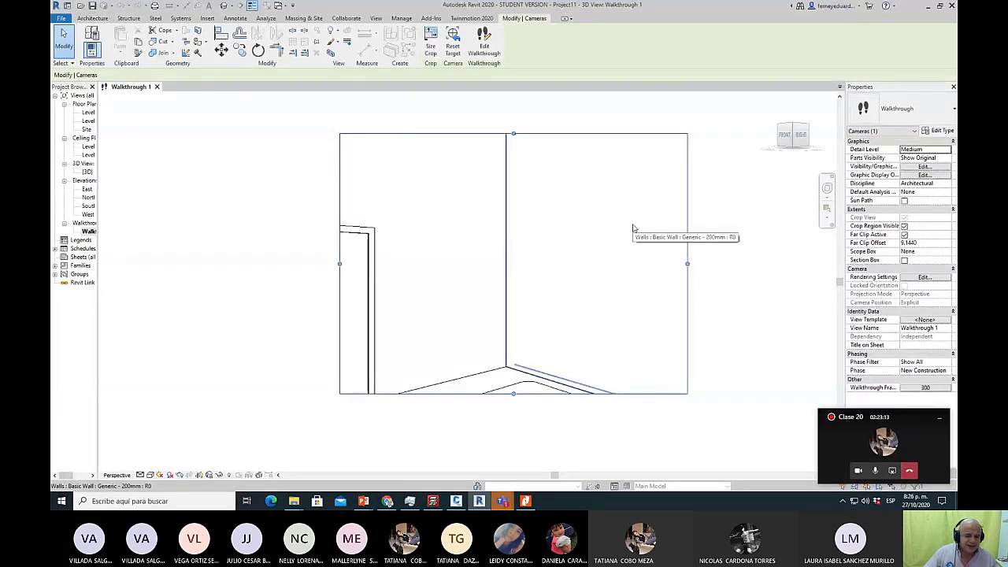
pyautogui.scroll(-3, 614, 236)
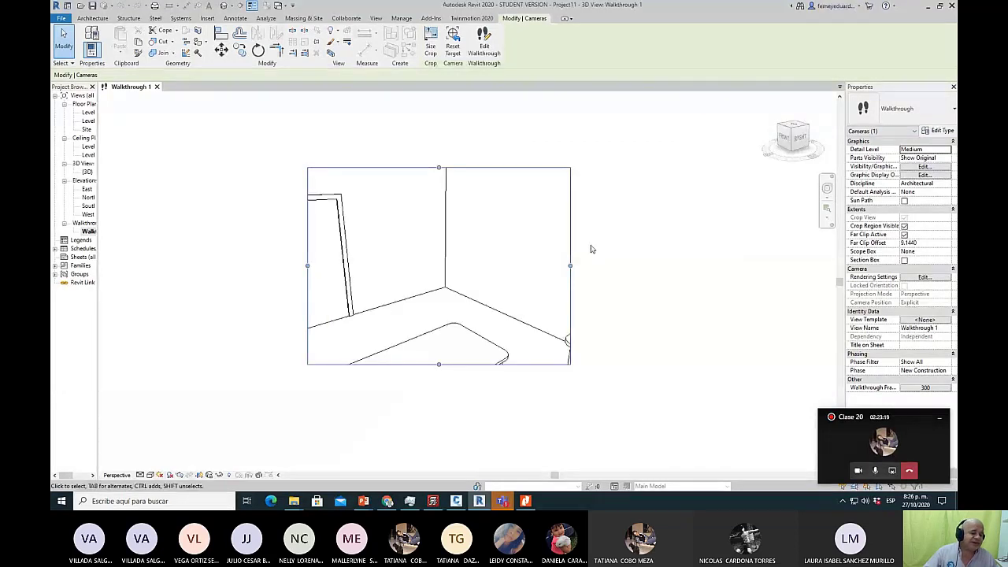
pyautogui.click(590, 167)
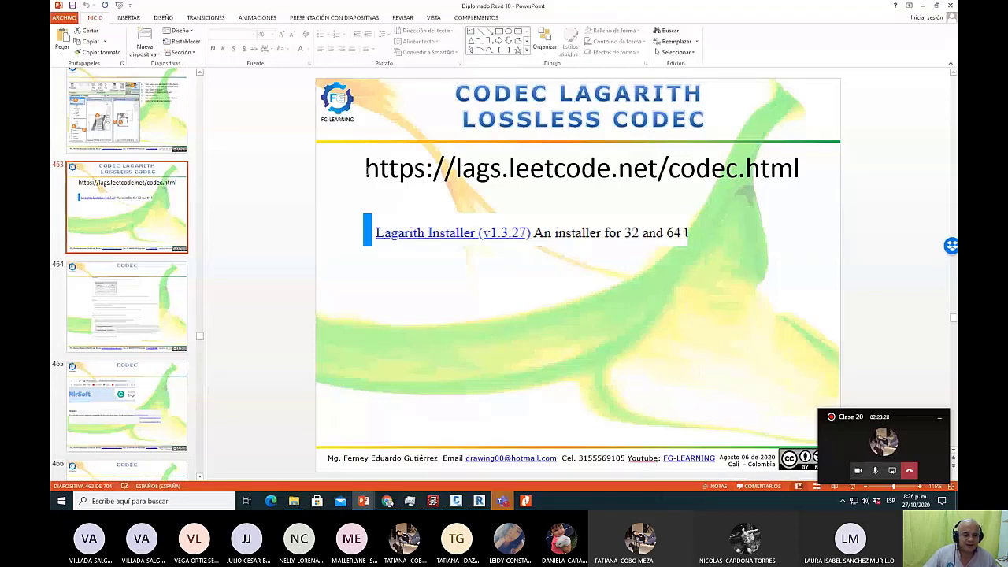
# Select the codec download URL on the PowerPoint slide and bring the Teams meeting forward.
pyautogui.moveTo(364, 168); pyautogui.dragTo(756, 199)
pyautogui.hotkey('ctrl', 'c')
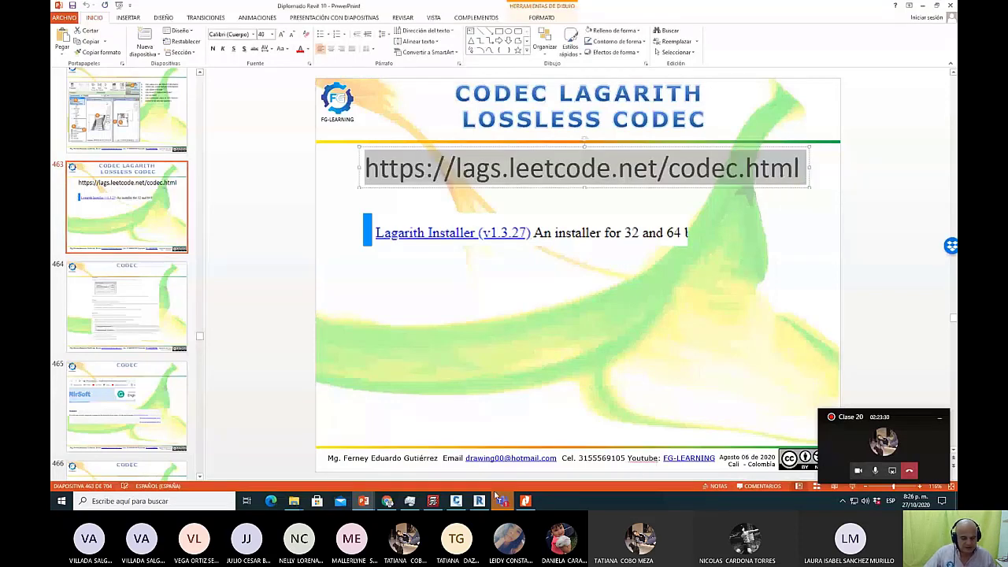
pyautogui.hotkey('alt', 'Tab')
pyautogui.press('Tab')
pyautogui.press('Tab')
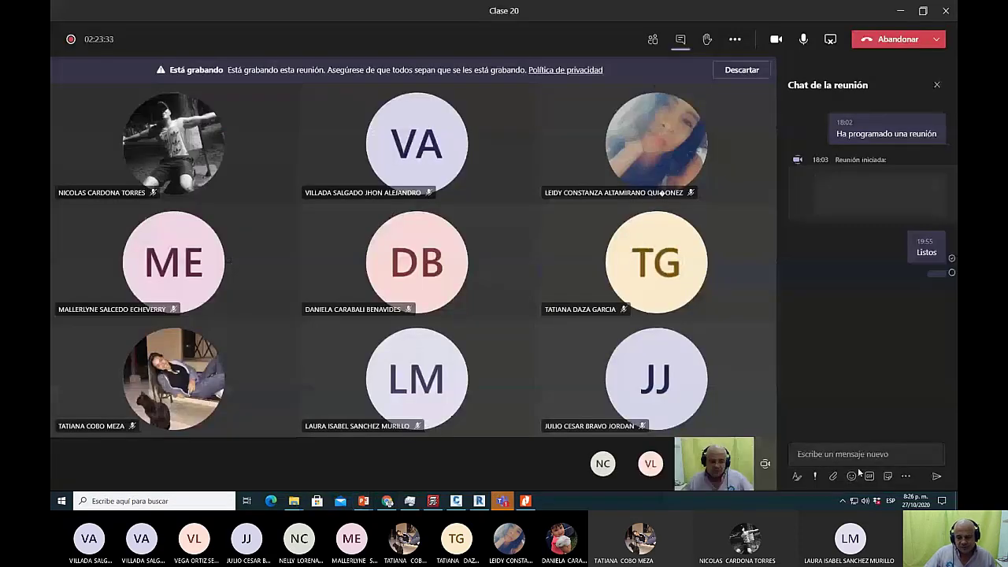
# Post the lags.leetcode.net codec link in the Clase 20 meeting chat and return to Revit.
pyautogui.click(836, 454)
pyautogui.hotkey('ctrl', 'v')
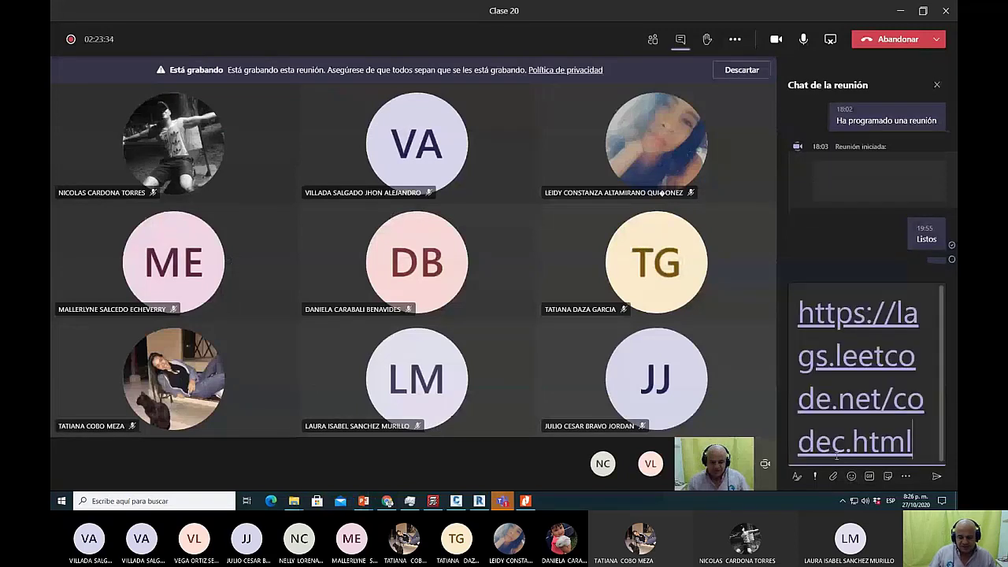
pyautogui.press('Return')
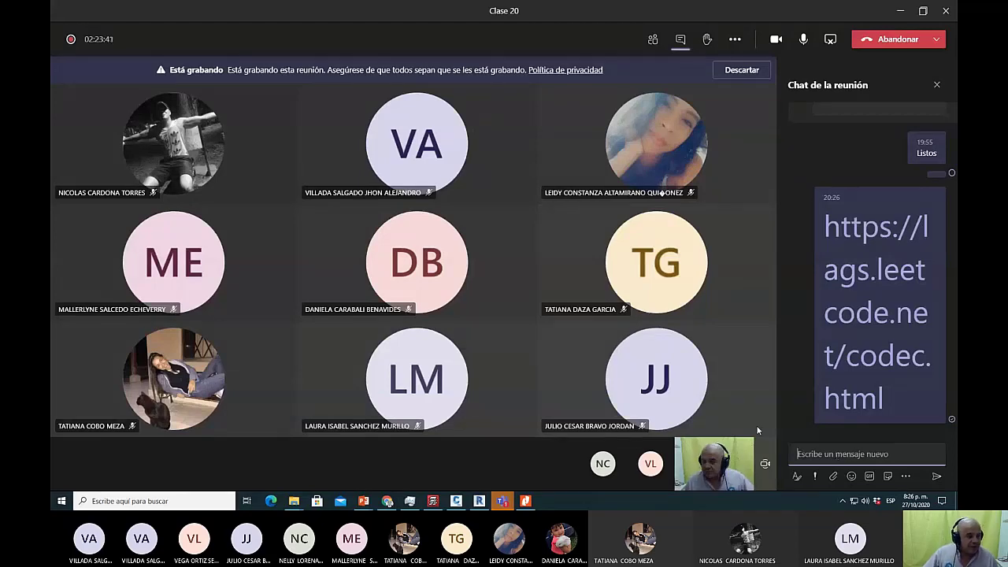
pyautogui.hotkey('alt', 'Tab')
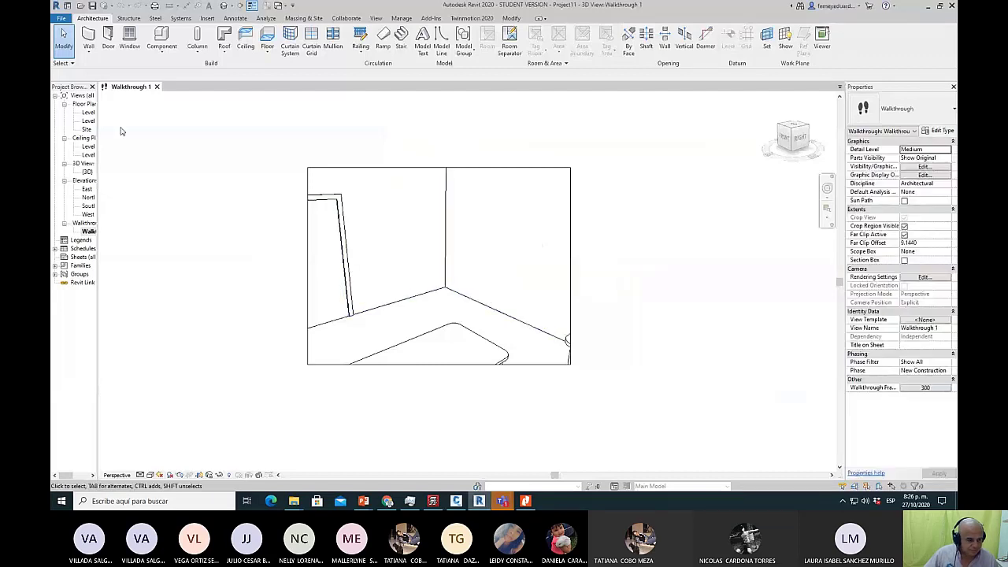
# Widen the Project Browser and open the Level 1 floor plan, zoomed in on the room.
pyautogui.moveTo(97, 108); pyautogui.dragTo(151, 110)
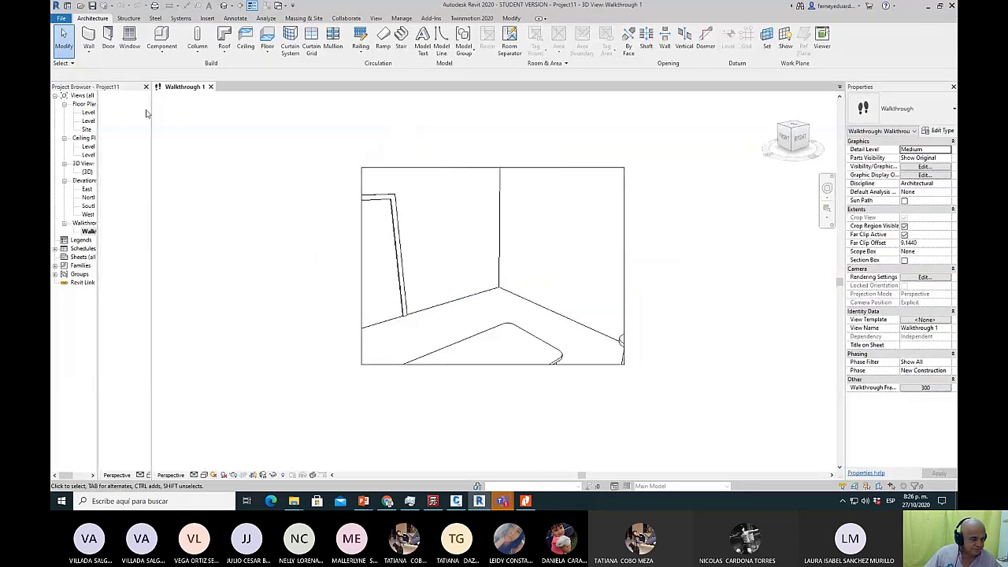
pyautogui.doubleClick(92, 113)
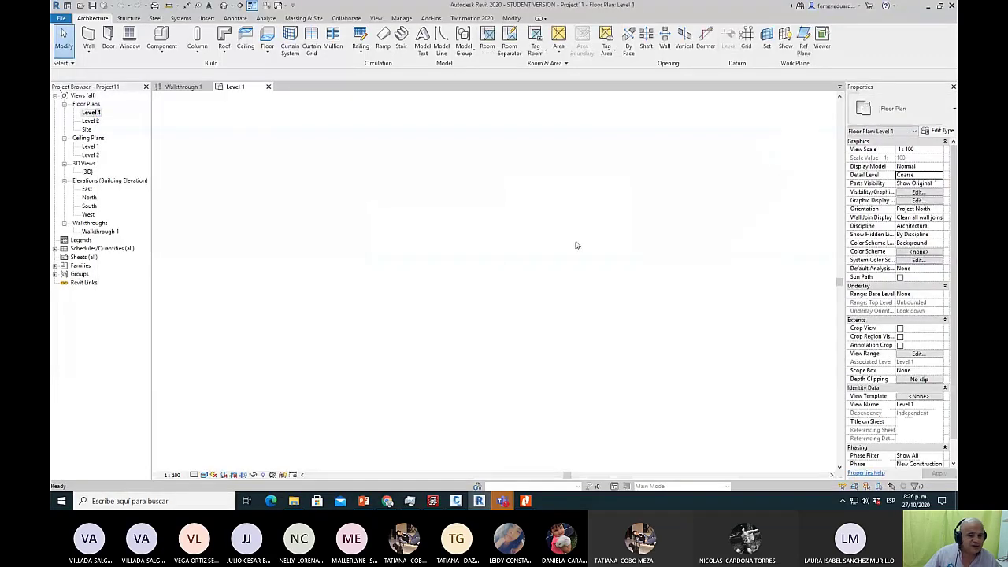
pyautogui.scroll(6, 428, 182)
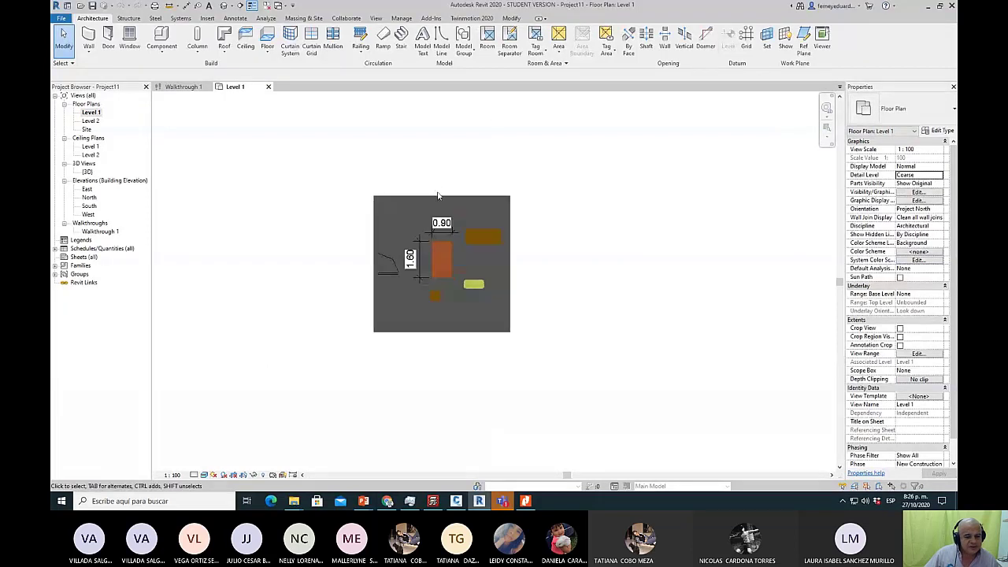
pyautogui.click(374, 18)
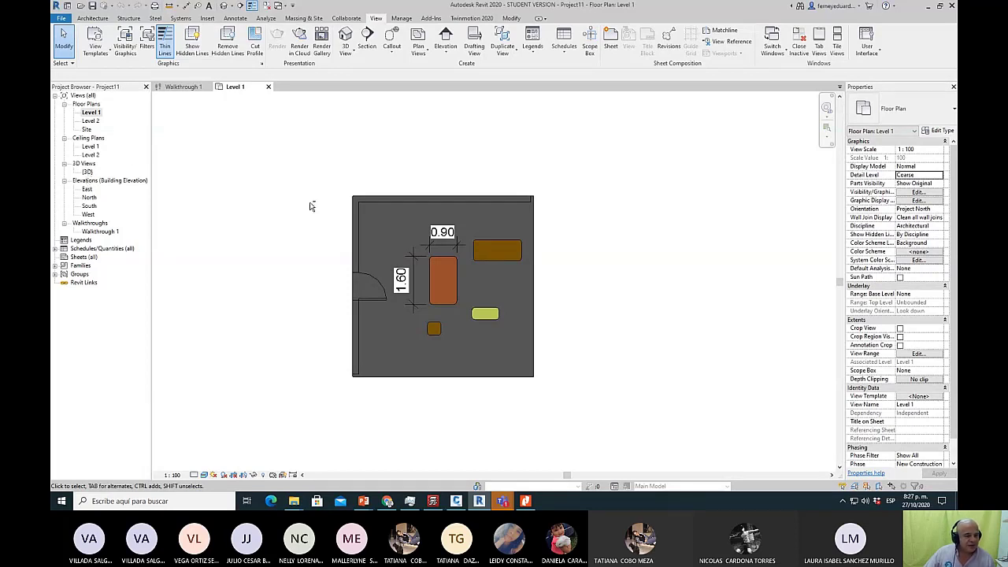
# Open the default {3D} view, cancel a stray model line, and go back to the Level 1 plan.
pyautogui.click(343, 40)
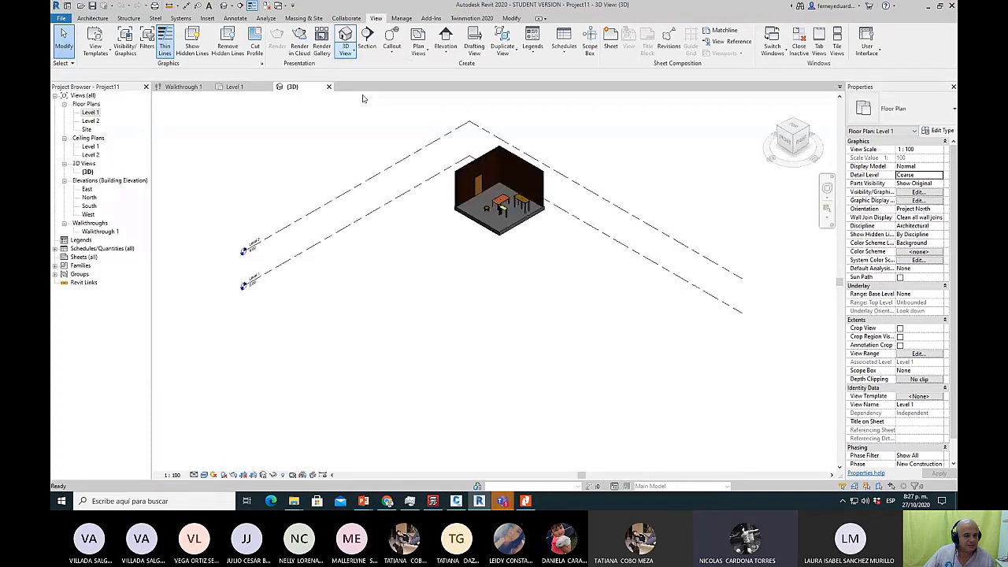
pyautogui.scroll(4, 551, 139)
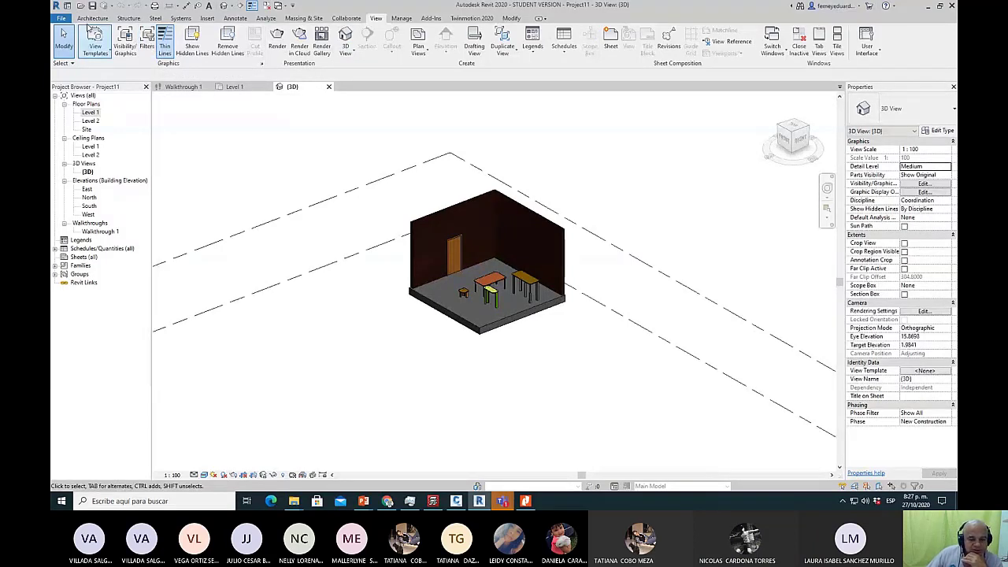
pyautogui.press('l')
pyautogui.press('i')
pyautogui.click(429, 309)
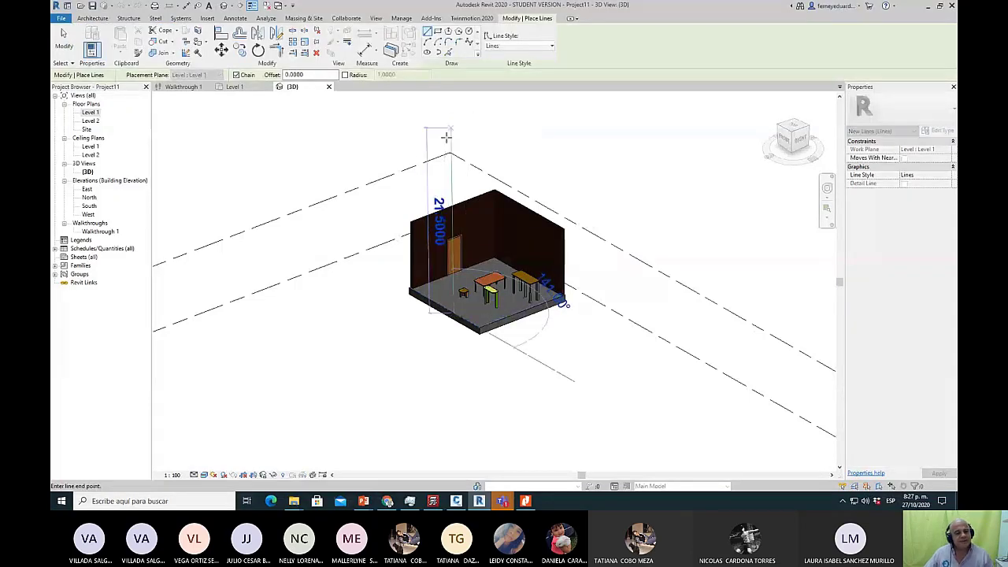
pyautogui.press('Escape')
pyautogui.press('Escape')
pyautogui.scroll(1, 439, 179)
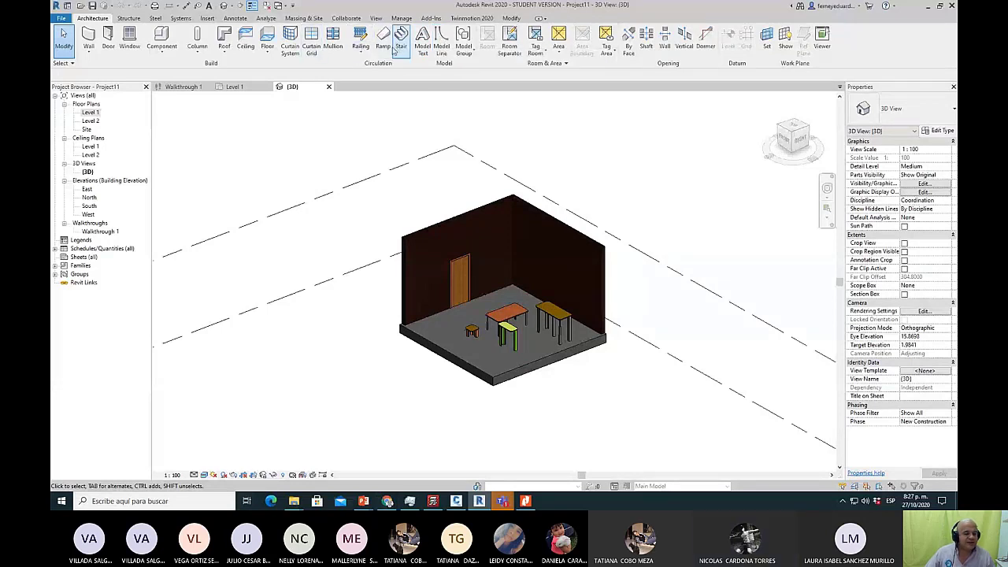
pyautogui.hotkey('ctrl', 'Tab')
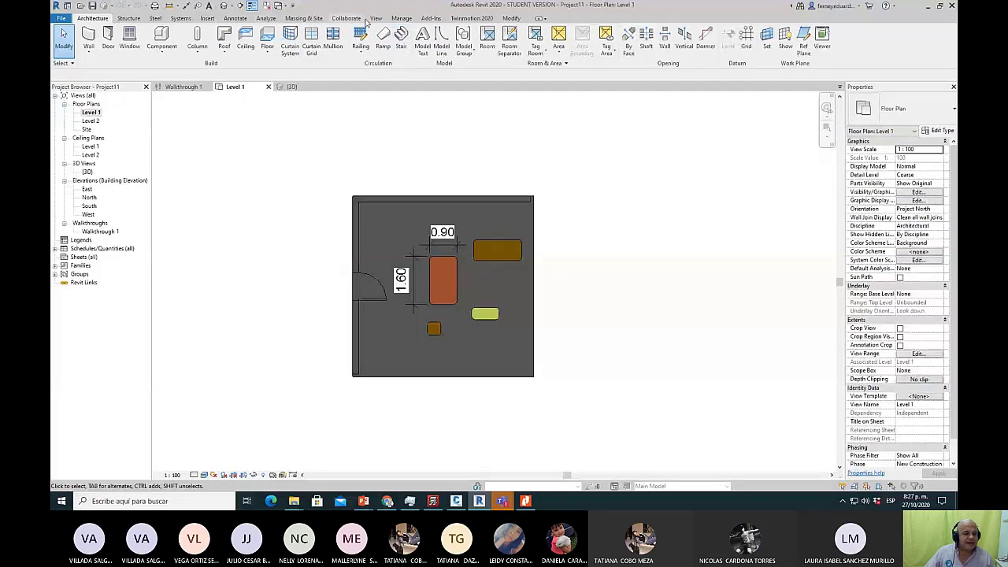
pyautogui.click(373, 19)
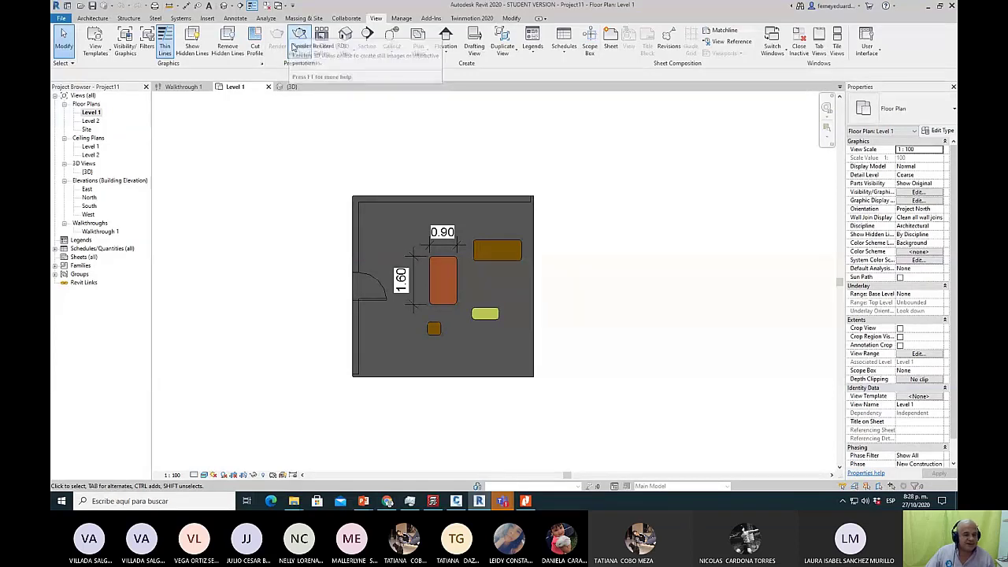
# Place a camera with its eye below the room aimed at the orange table, creating 3D View 1.
pyautogui.click(353, 54)
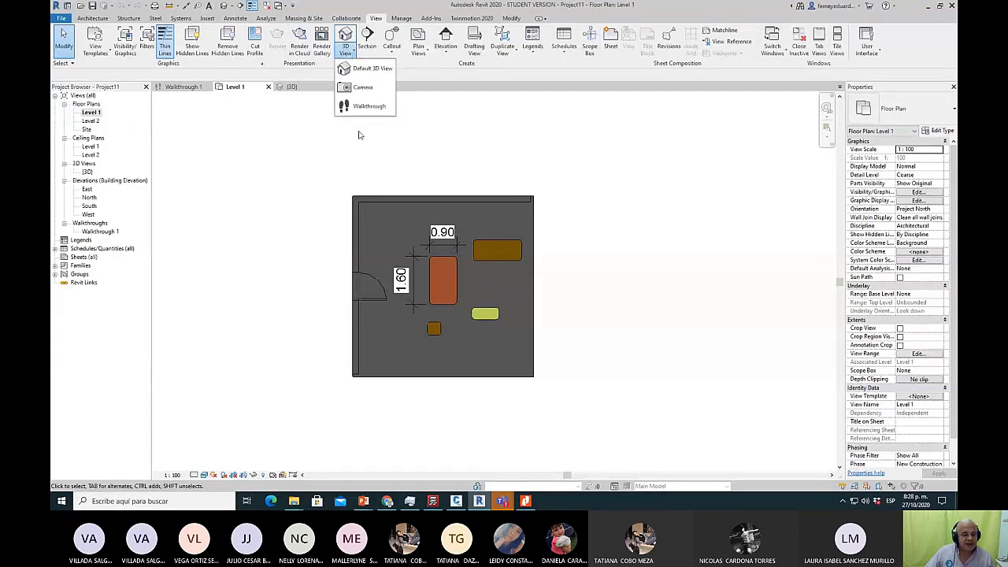
pyautogui.click(362, 87)
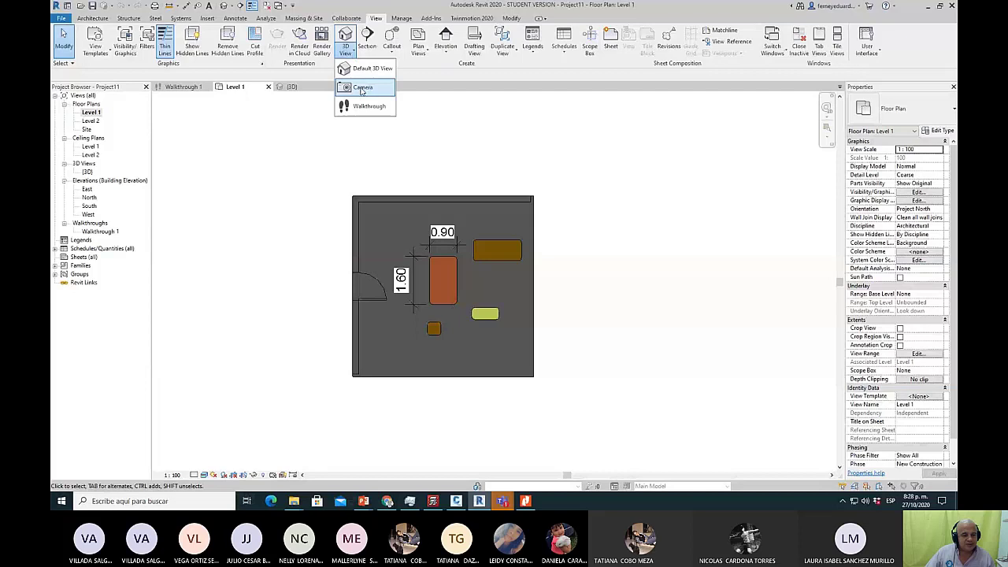
pyautogui.click(438, 452)
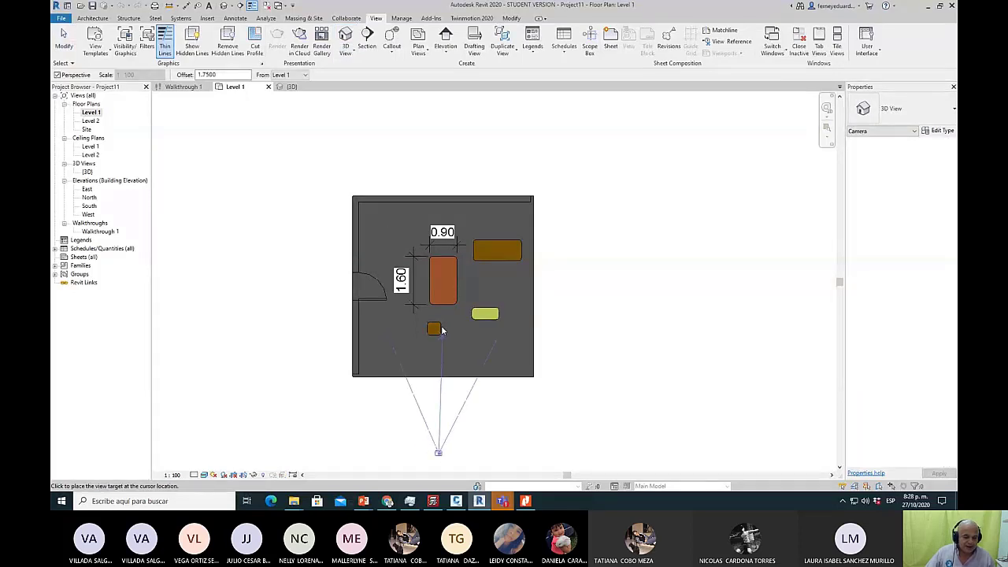
pyautogui.click(441, 273)
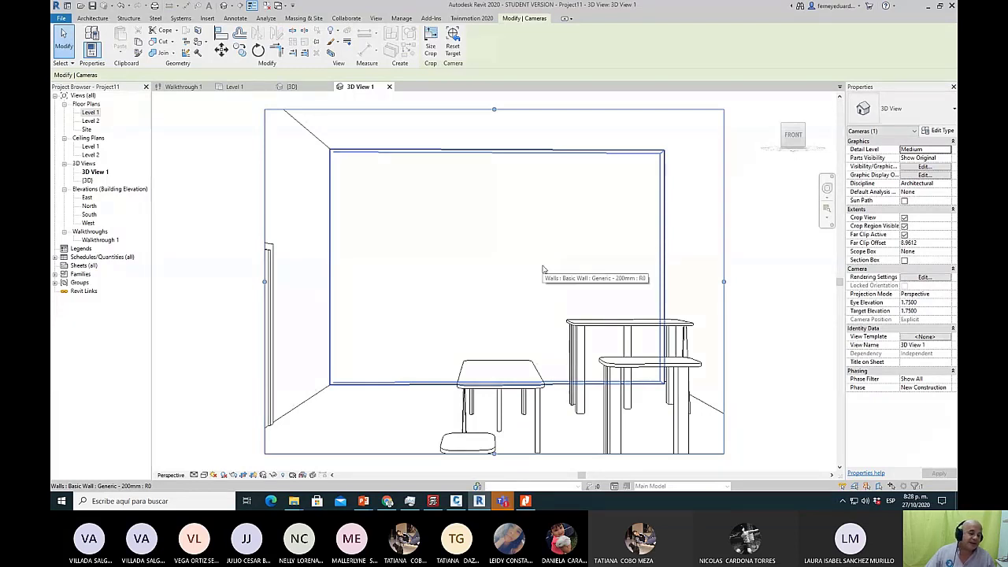
# In the East elevation, drag the camera eye up above the room to about 6.0993.
pyautogui.doubleClick(86, 197)
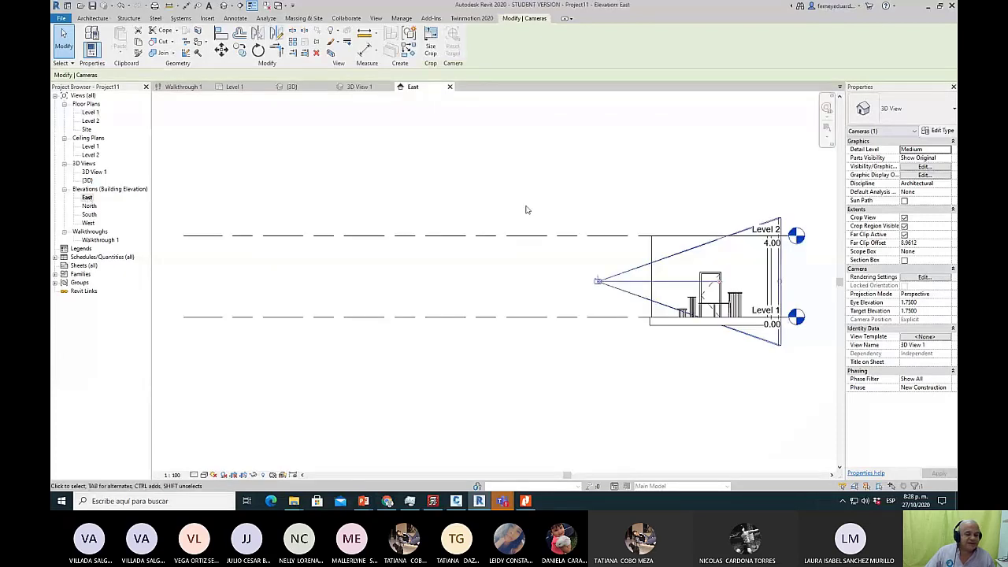
pyautogui.scroll(-2, 551, 260)
pyautogui.moveTo(661, 277); pyautogui.dragTo(580, 277, button='middle')
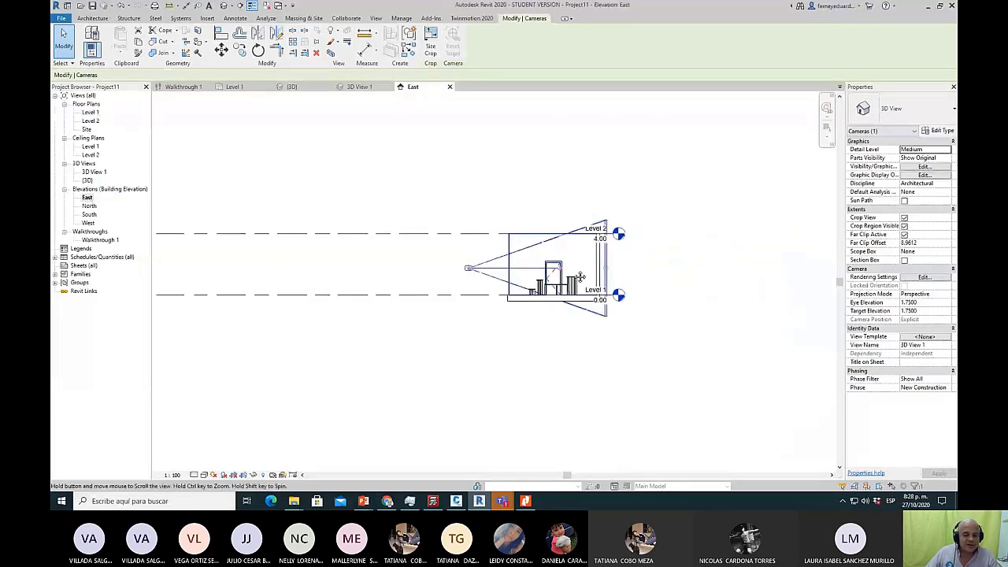
pyautogui.scroll(2, 583, 274)
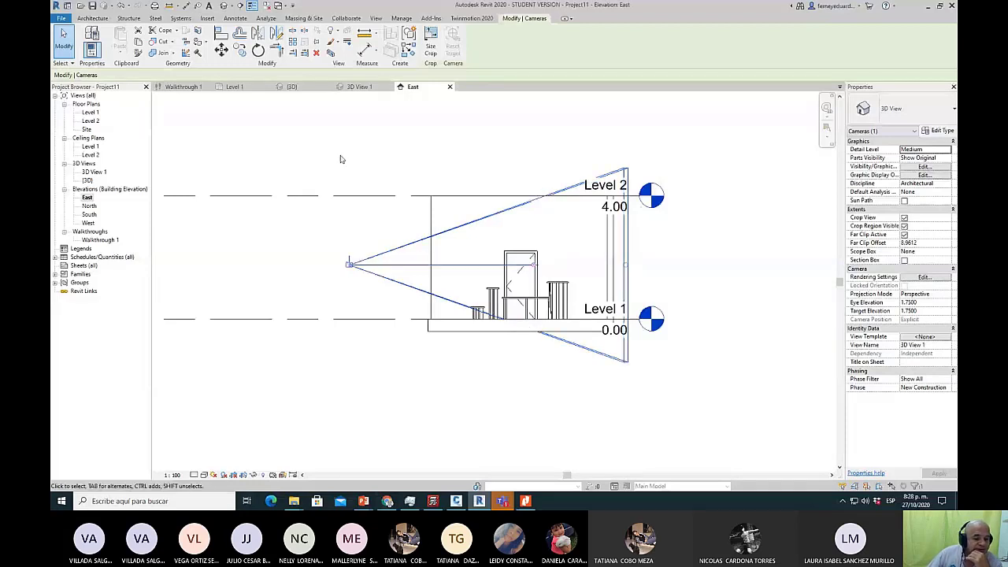
pyautogui.moveTo(349, 263); pyautogui.dragTo(534, 134)
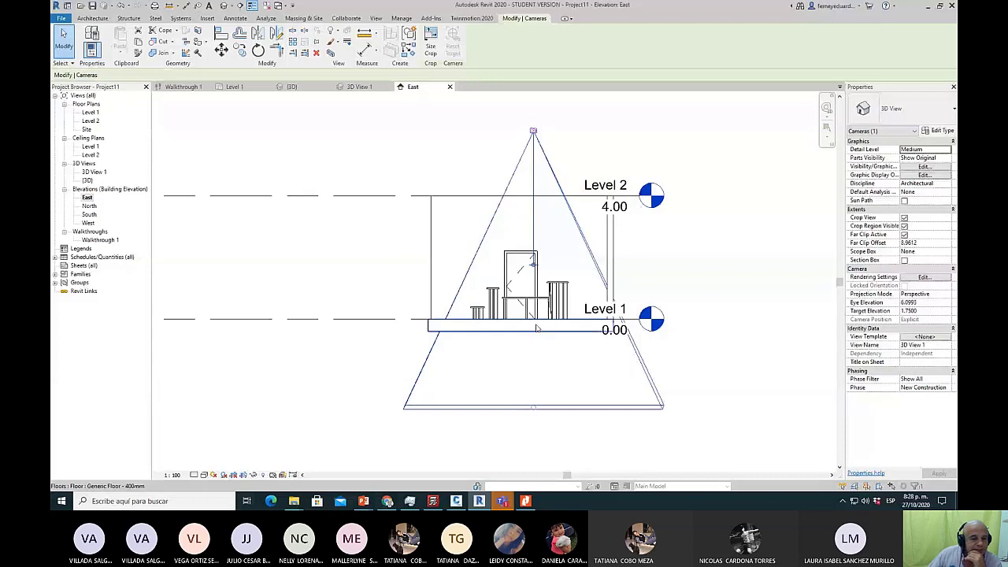
# Open 3D View 1 to see the overhead perspective of the tables.
pyautogui.click(92, 174)
pyautogui.doubleClick(92, 172)
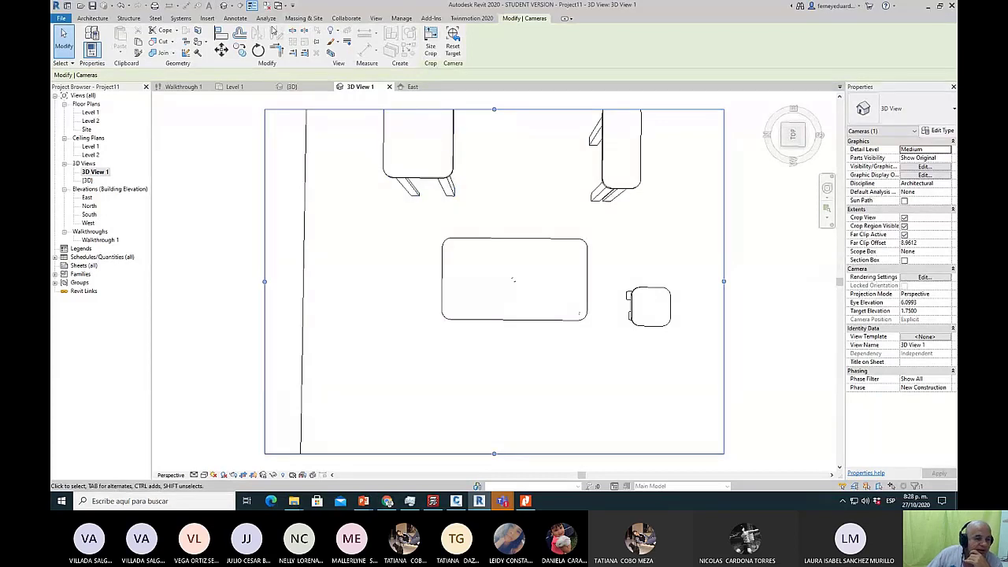
pyautogui.scroll(-3, 476, 209)
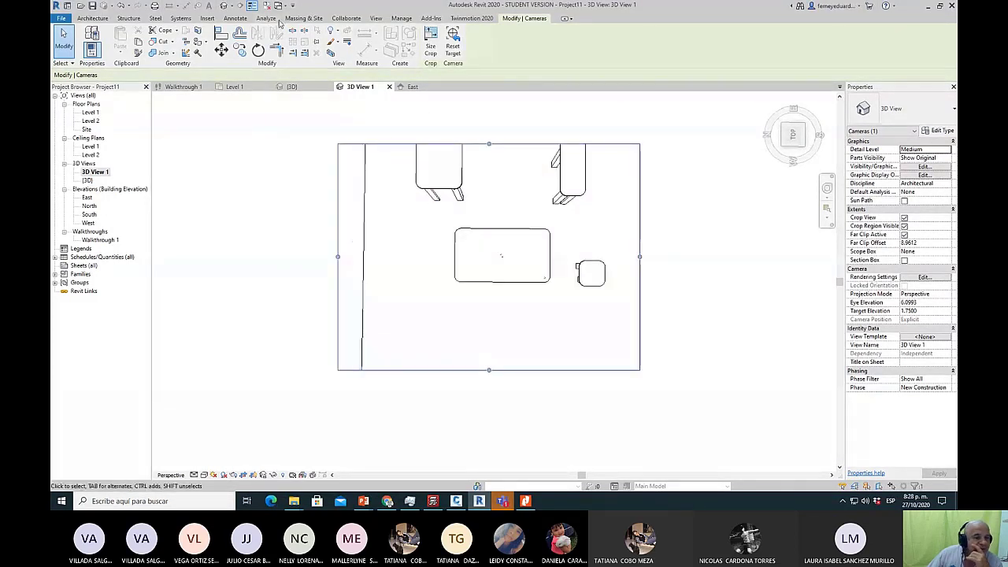
# Render 3D View 1 at Draft quality with sun-only lighting, then close the Rendering dialog.
pyautogui.click(376, 18)
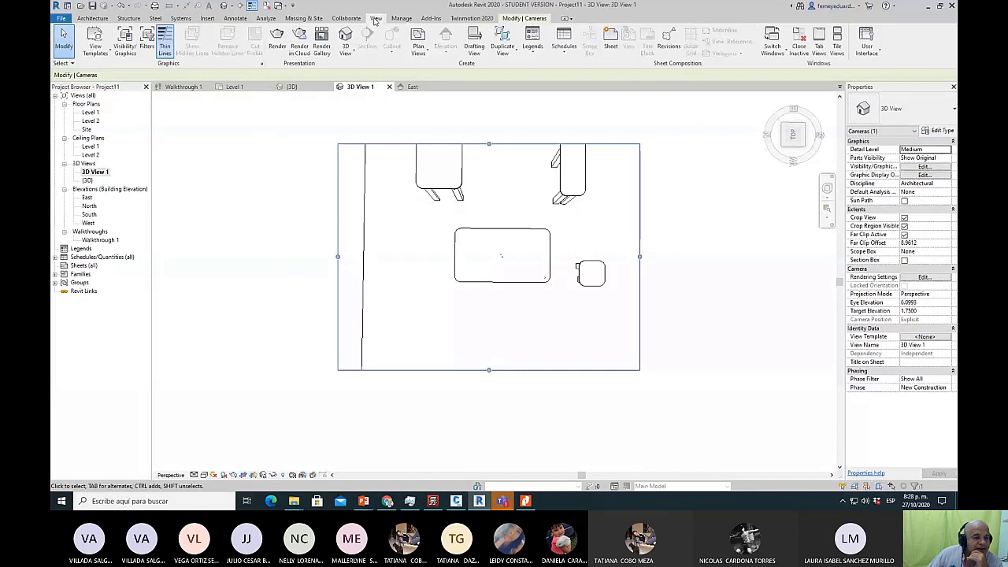
pyautogui.click(277, 44)
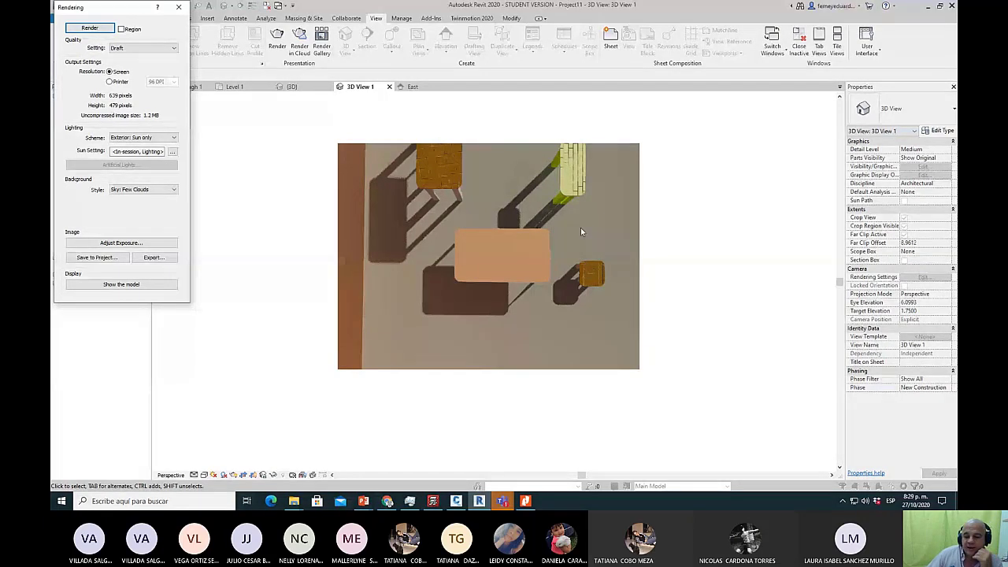
pyautogui.click(179, 8)
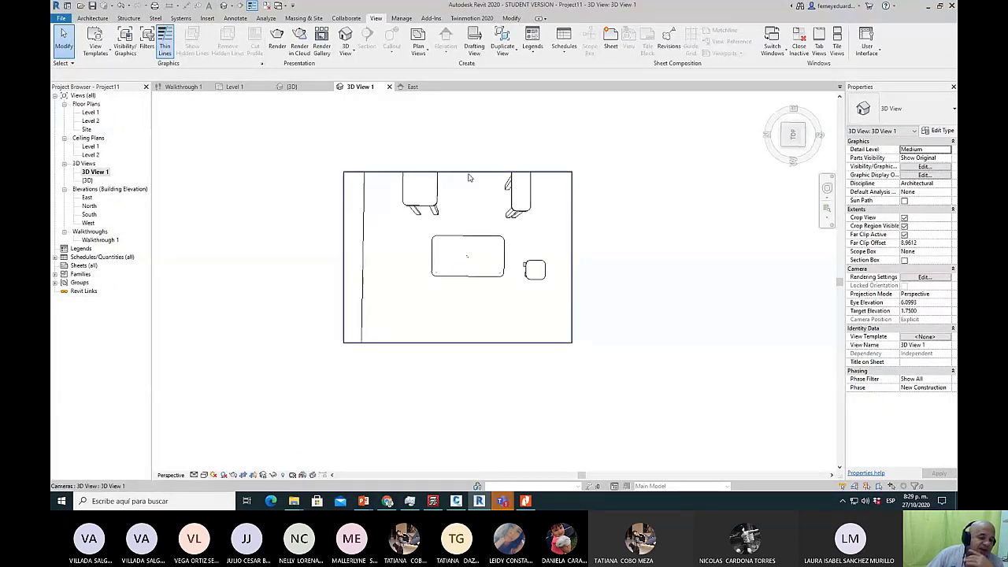
# In East elevation, raise the camera eye to about 6.80 and target to 4.25, then return to {3D}.
pyautogui.click(465, 171)
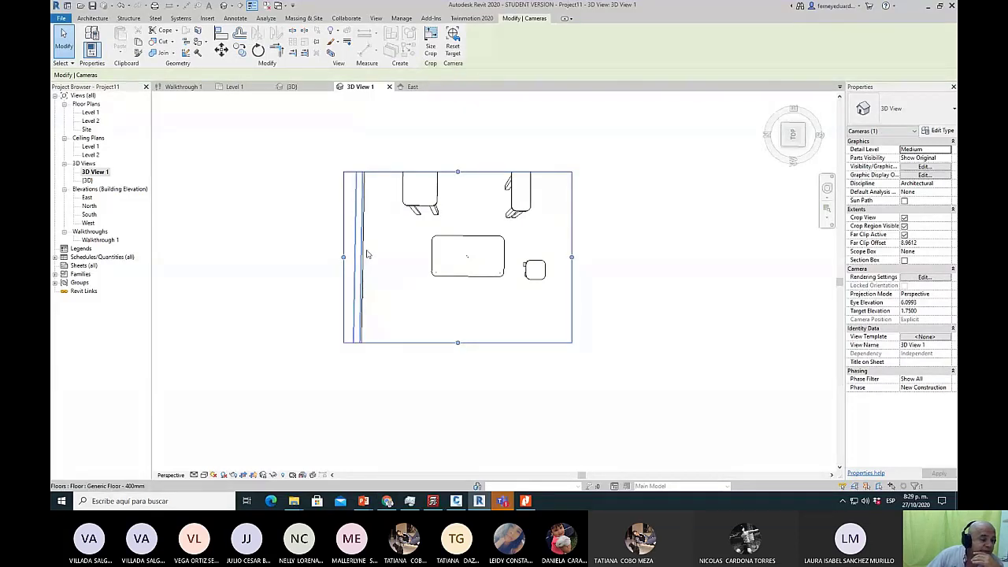
pyautogui.doubleClick(87, 198)
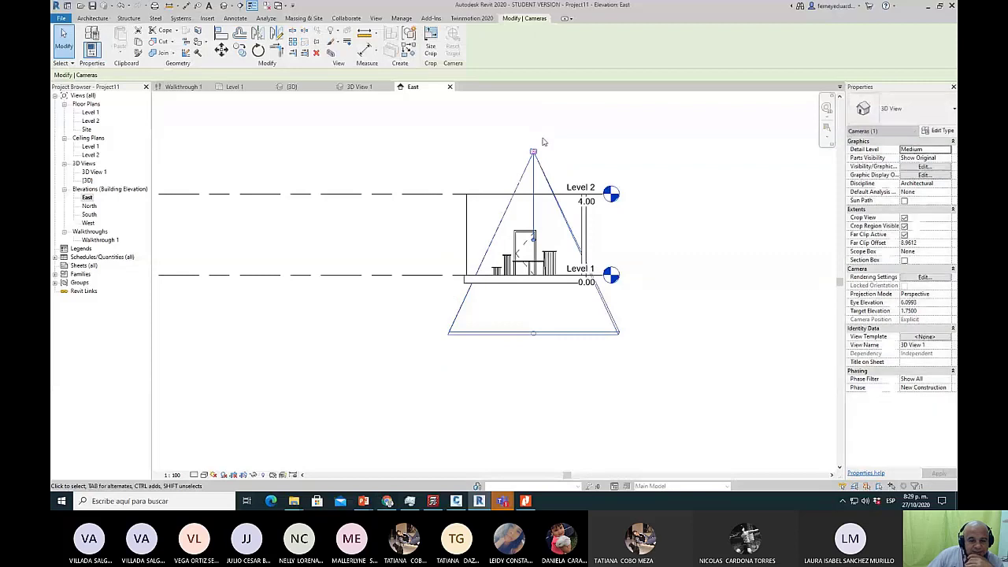
pyautogui.scroll(-3, 516, 185)
pyautogui.scroll(3, 513, 193)
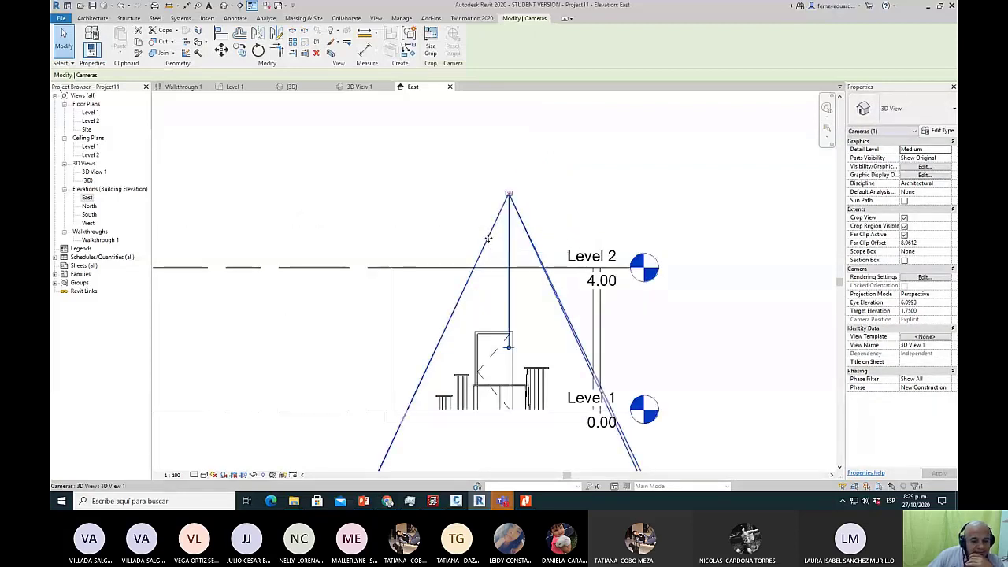
pyautogui.moveTo(486, 229); pyautogui.dragTo(482, 153)
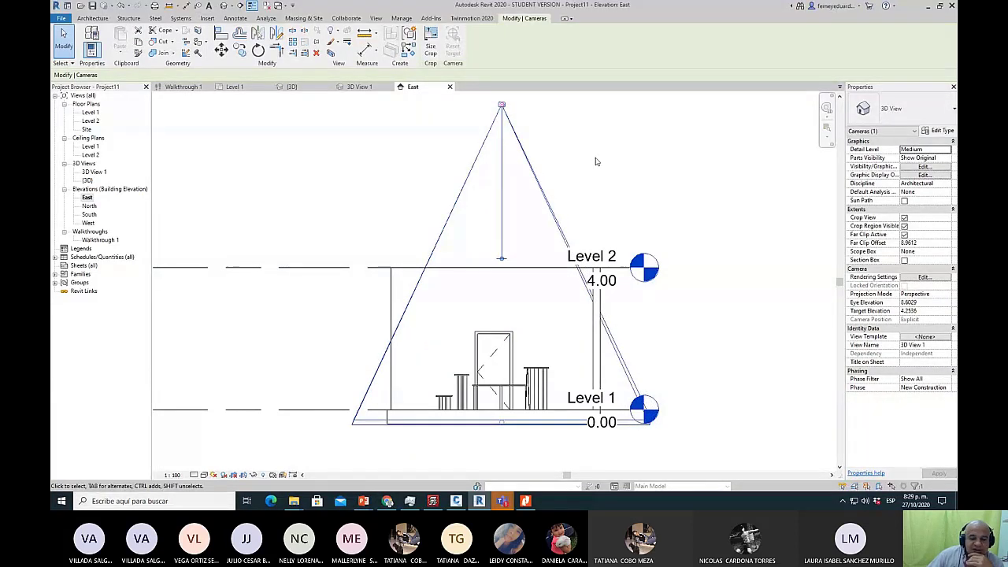
pyautogui.moveTo(503, 272); pyautogui.dragTo(503, 282)
pyautogui.click(631, 218)
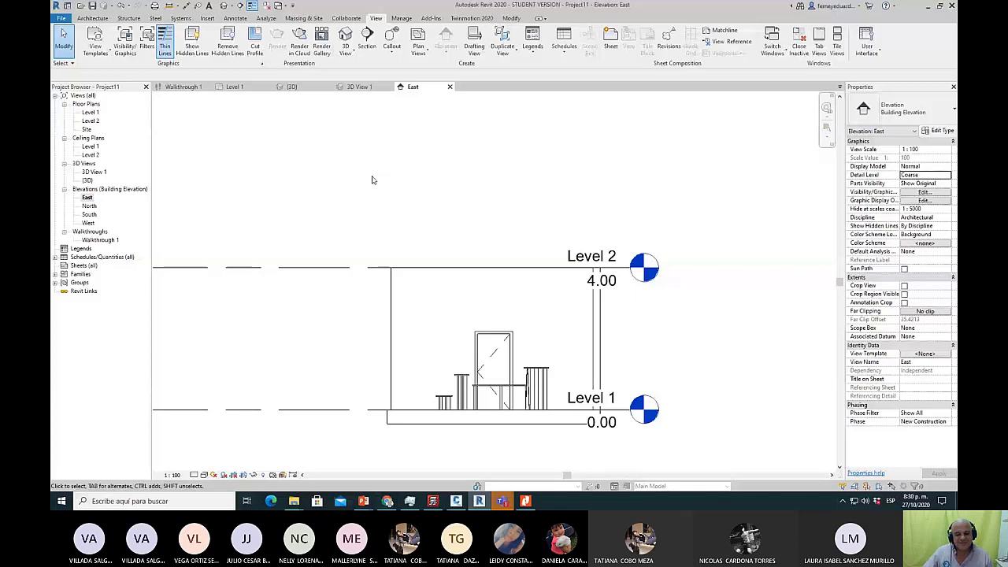
pyautogui.hotkey('ctrl', 'Tab')
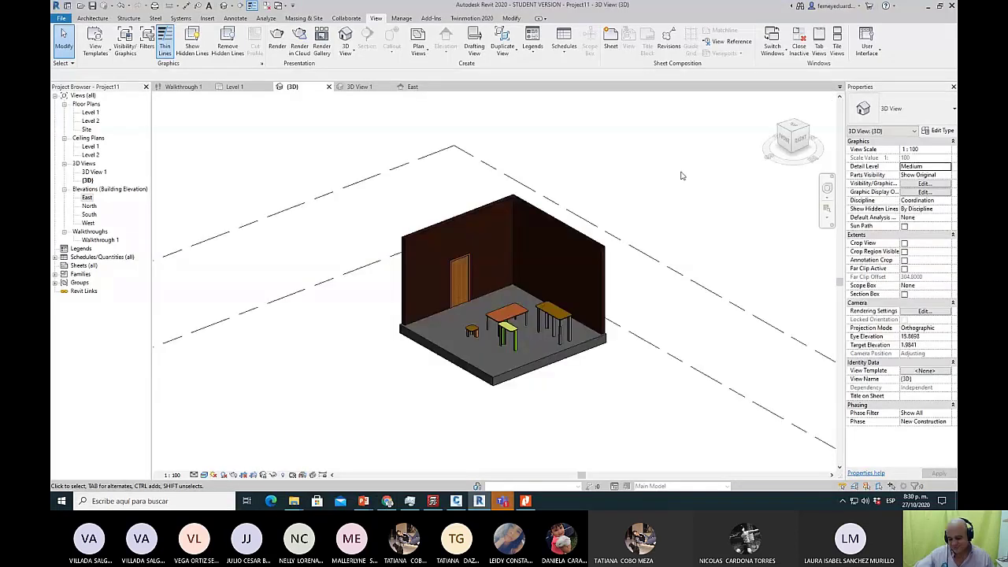
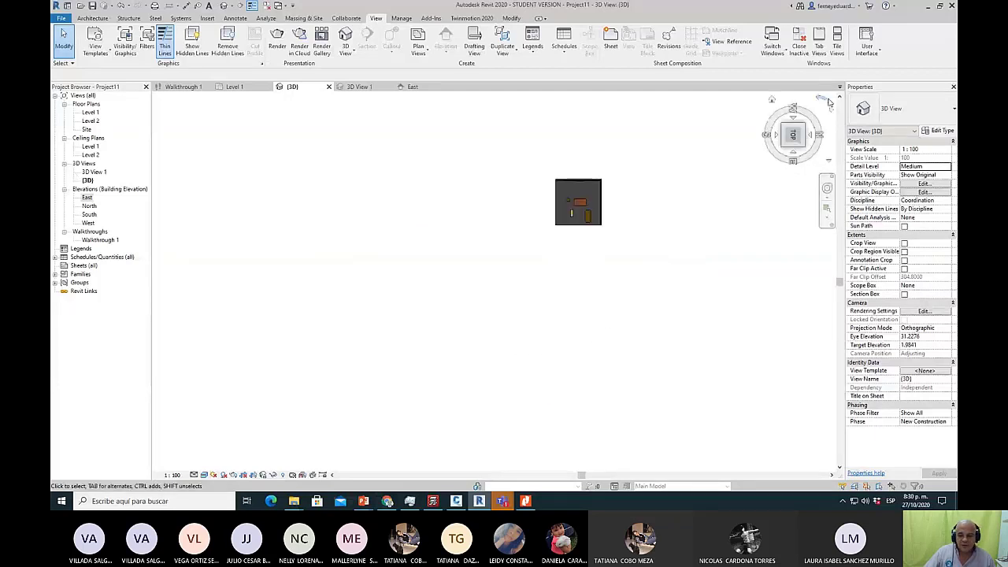
# Rotate the top-down view a quarter turn and duplicate the (3D) view.
pyautogui.click(821, 103)
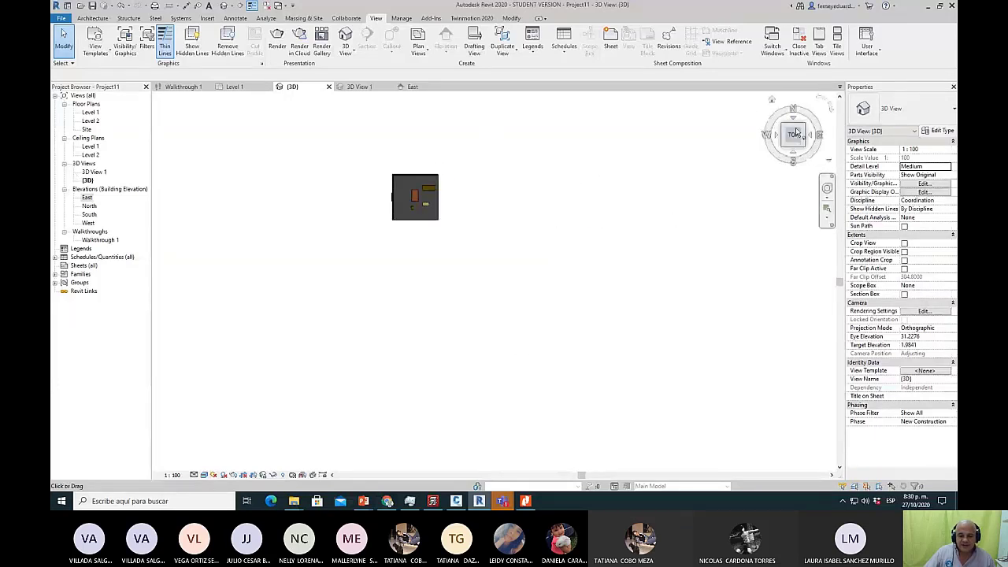
pyautogui.scroll(6, 419, 183)
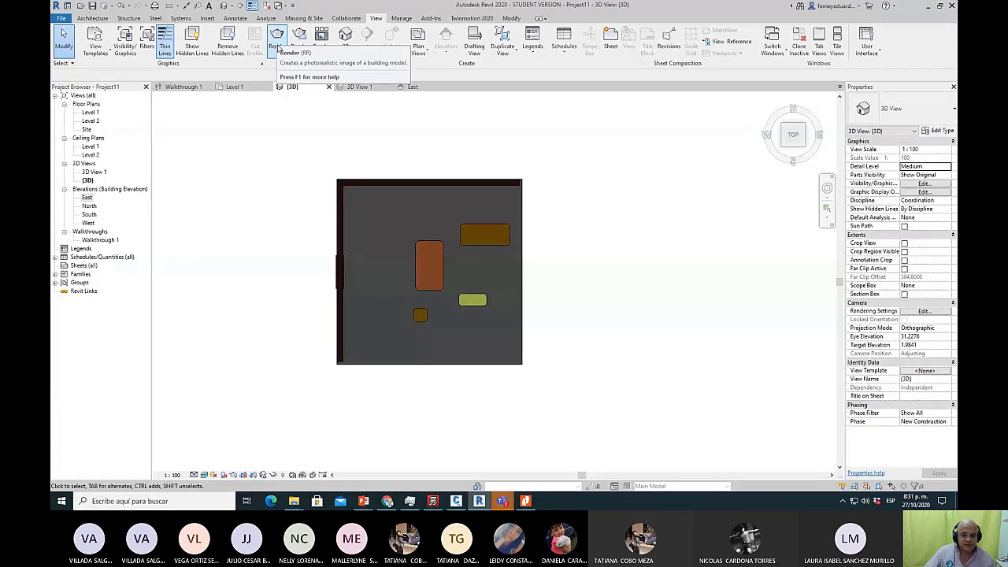
pyautogui.rightClick(88, 181)
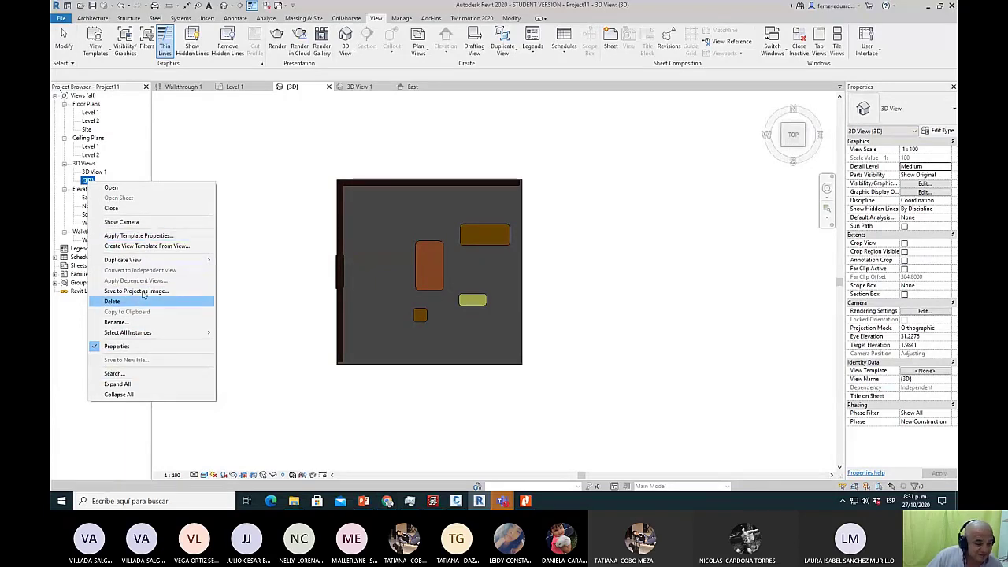
pyautogui.moveTo(181, 259)
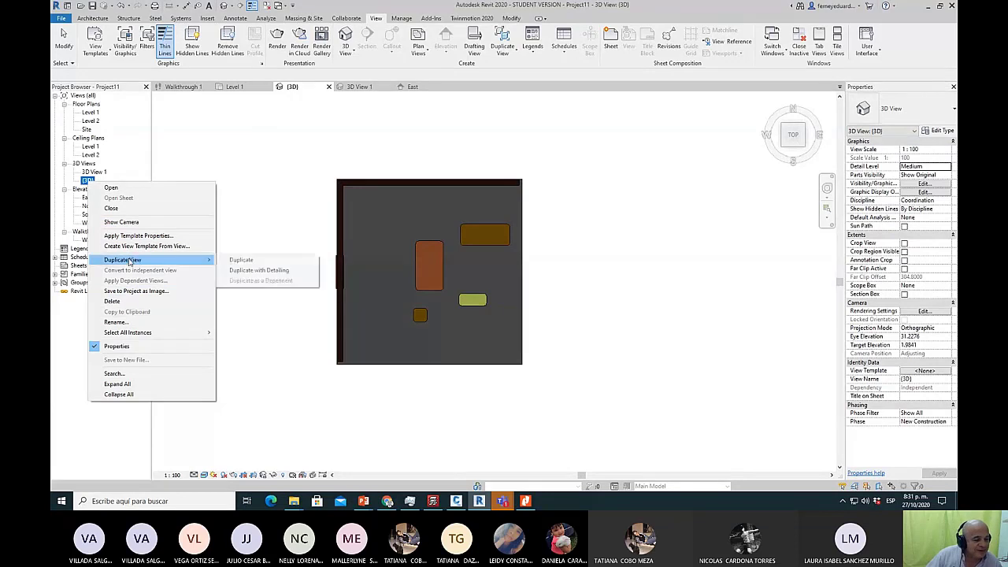
pyautogui.click(288, 267)
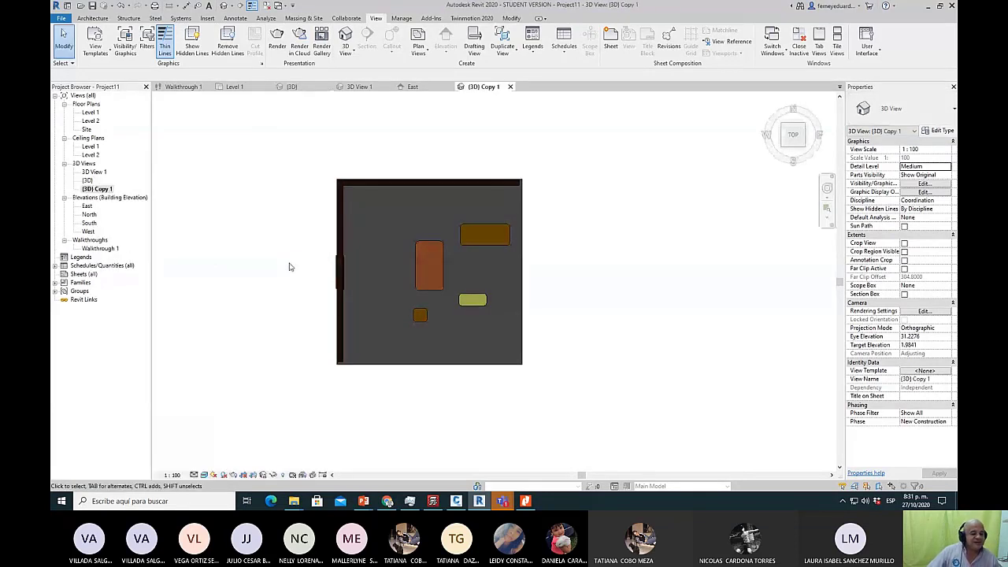
# Rename the duplicated view to 'Superior'.
pyautogui.rightClick(101, 191)
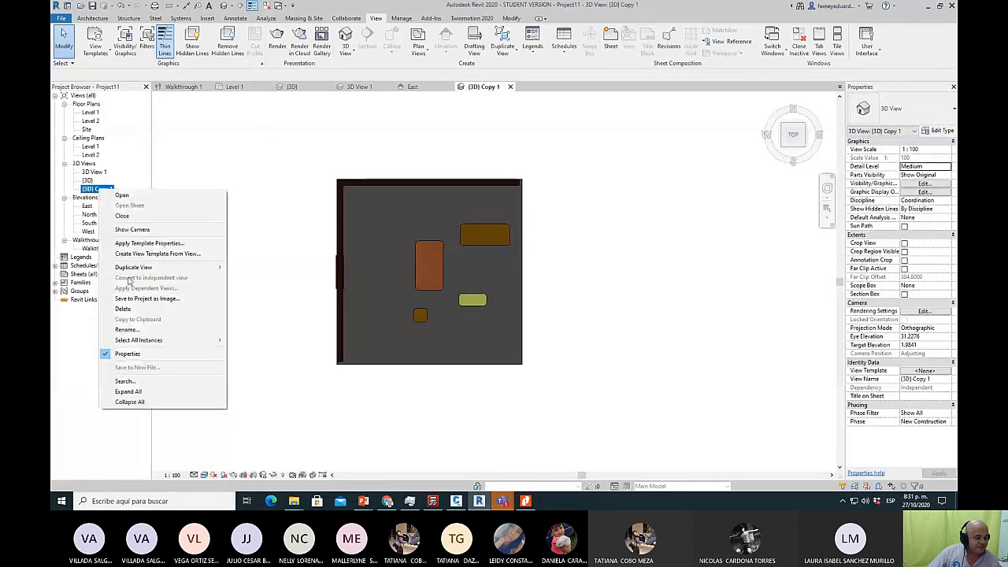
pyautogui.click(126, 329)
pyautogui.write('Superior')
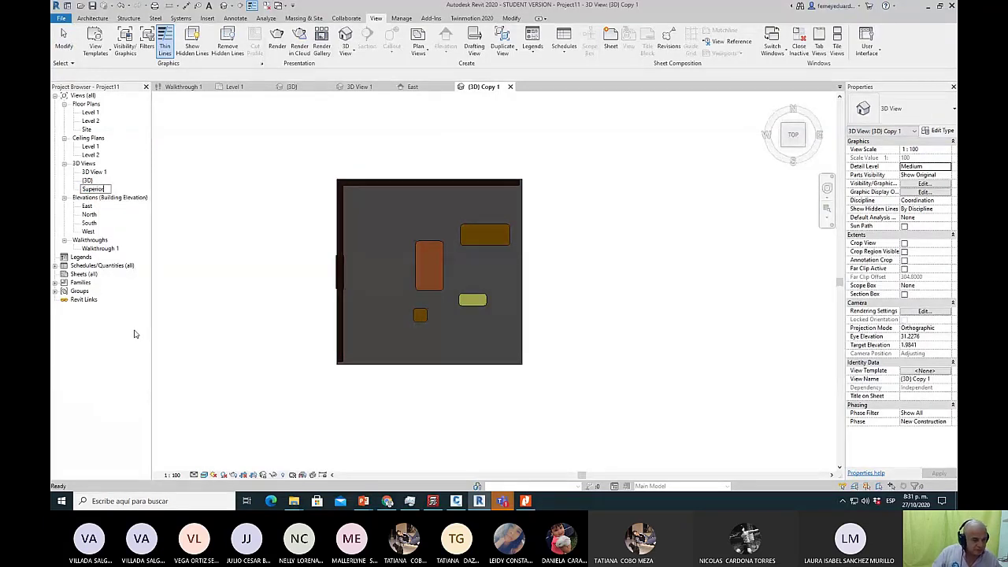
pyautogui.press('Return')
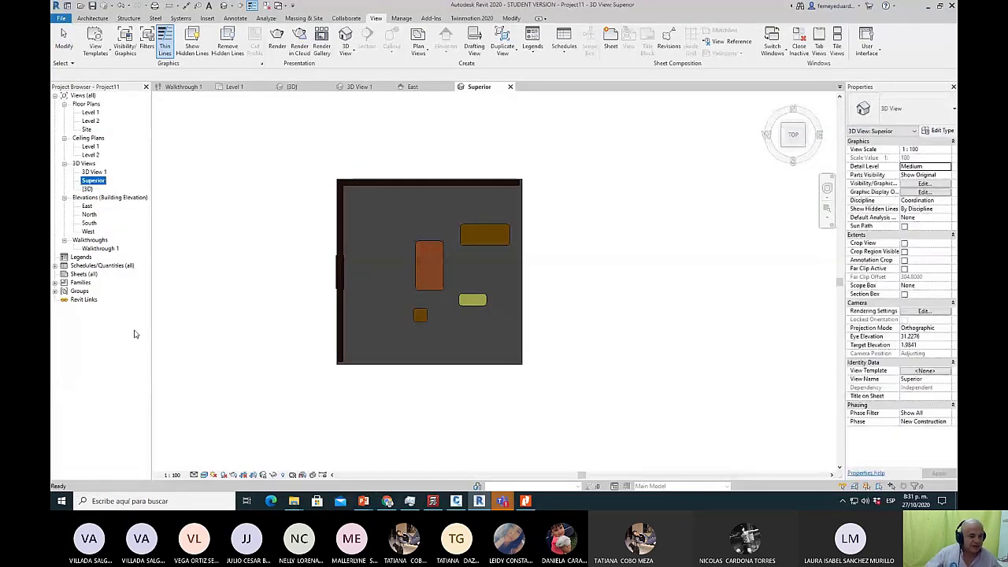
pyautogui.click(253, 215)
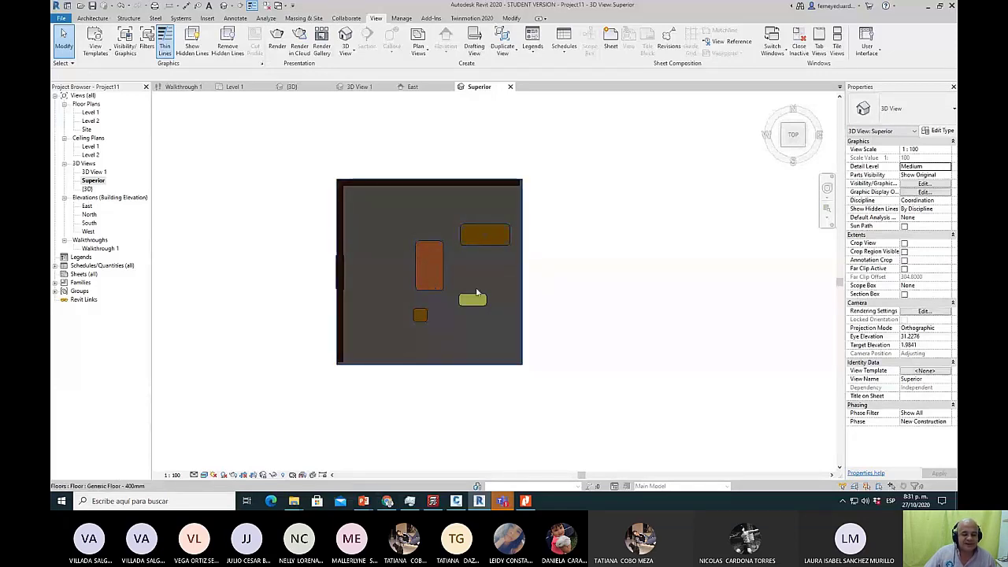
# Hide the brown table, orange table and small stool in the Superior view.
pyautogui.click(500, 236)
pyautogui.keyDown('ctrl'); pyautogui.click(429, 265); pyautogui.keyUp('ctrl')
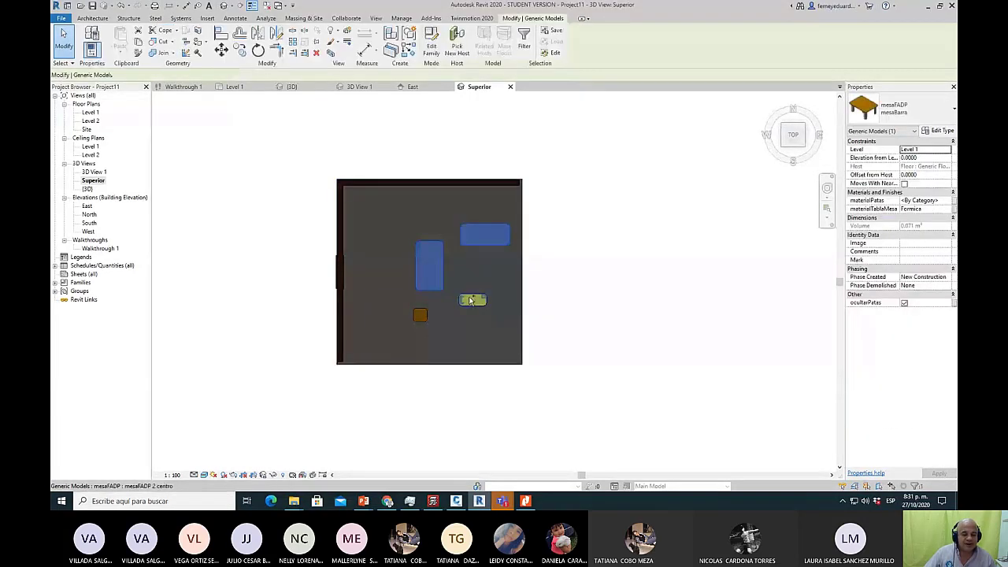
pyautogui.keyDown('ctrl'); pyautogui.click(419, 316); pyautogui.keyUp('ctrl')
pyautogui.rightClick(419, 318)
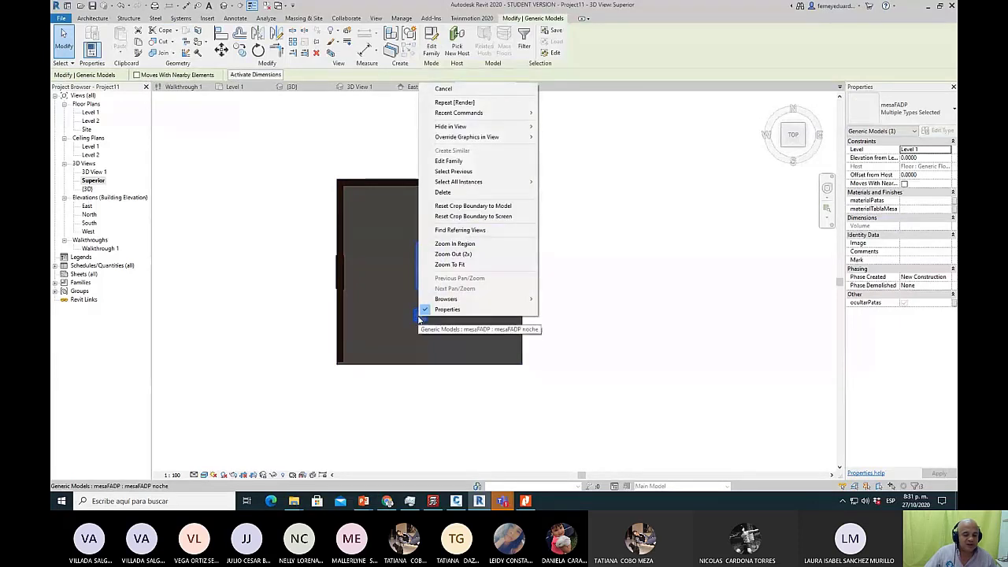
pyautogui.moveTo(532, 127)
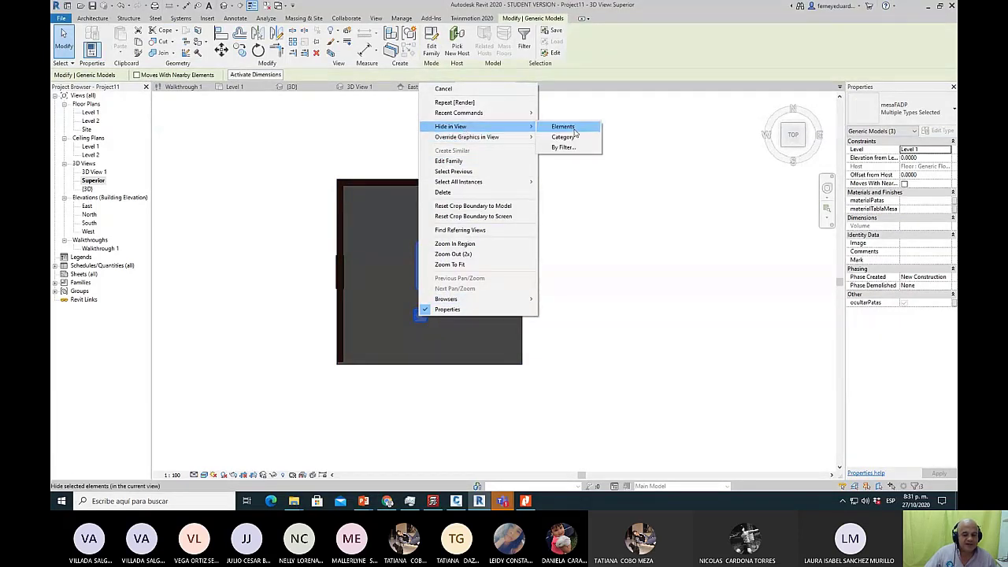
pyautogui.click(574, 129)
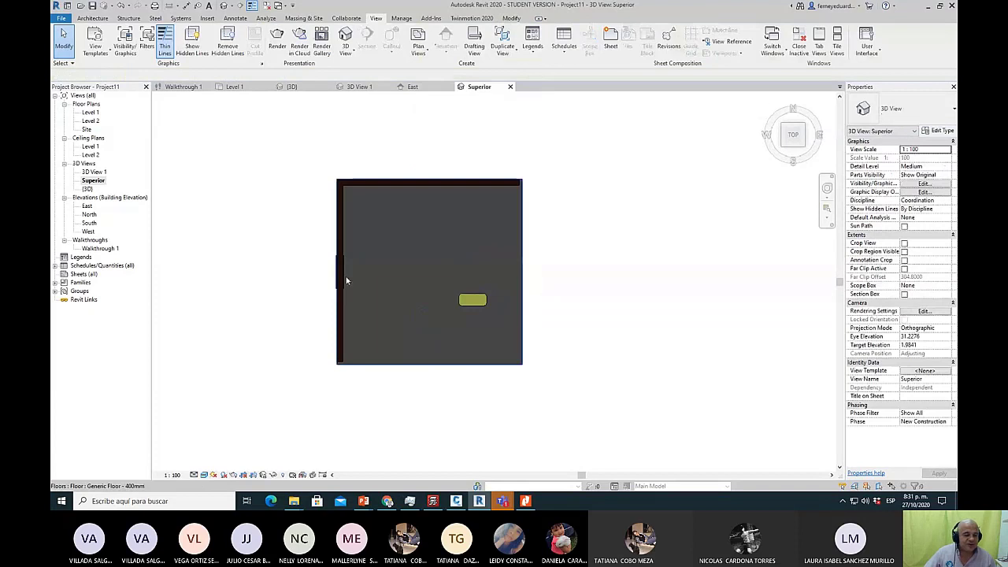
# Open 3D View 1 from the Project Browser.
pyautogui.doubleClick(87, 189)
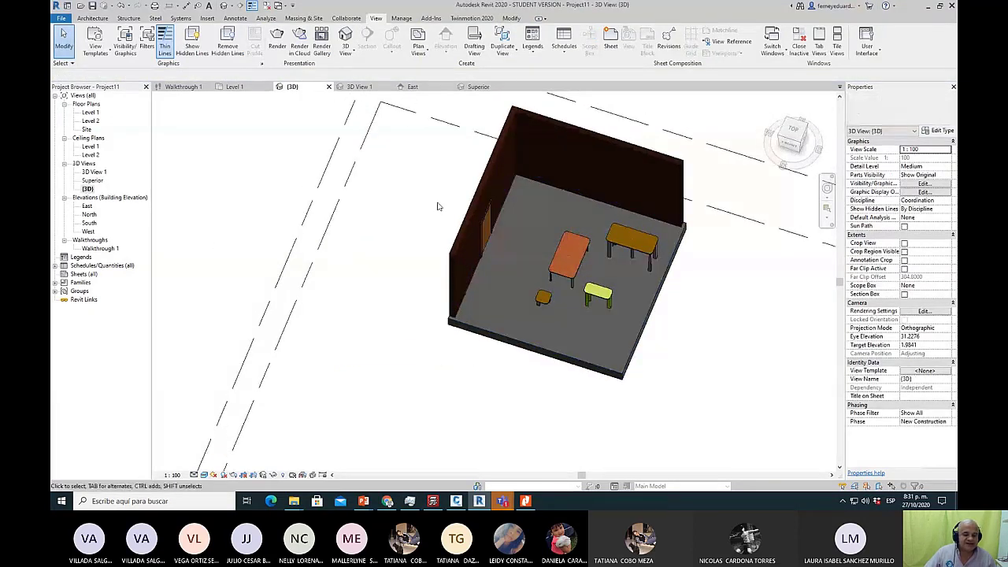
pyautogui.doubleClick(92, 180)
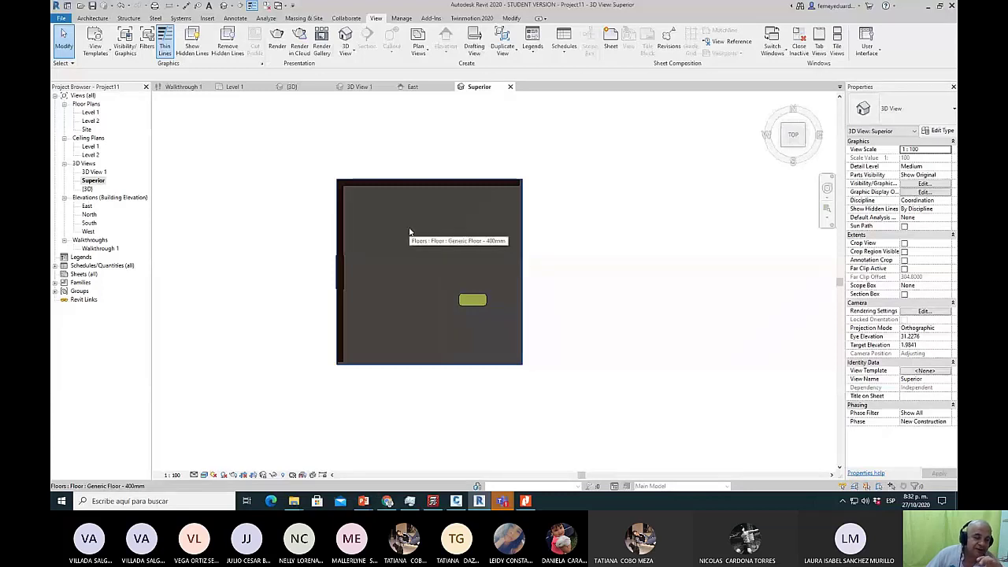
pyautogui.click(92, 172)
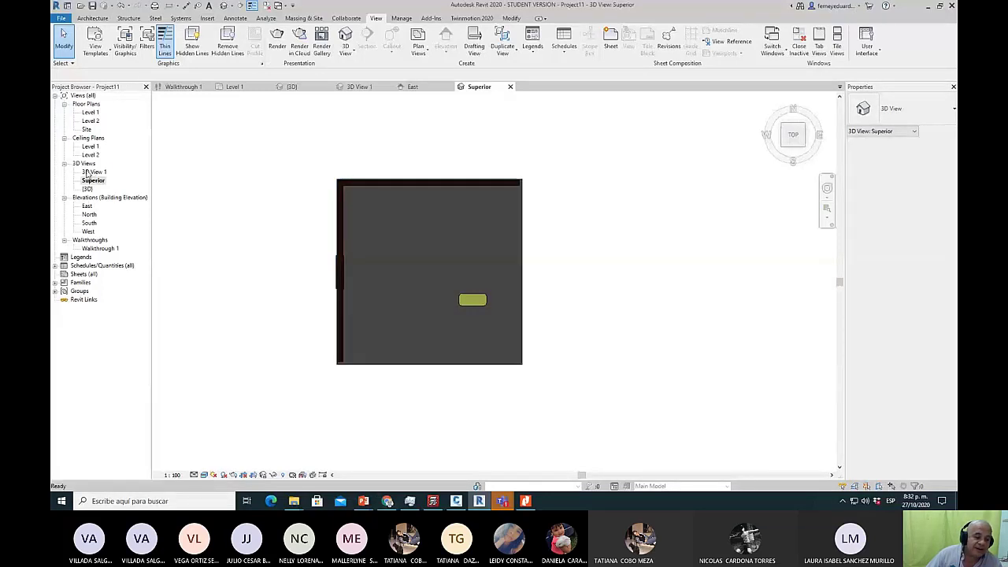
pyautogui.doubleClick(94, 173)
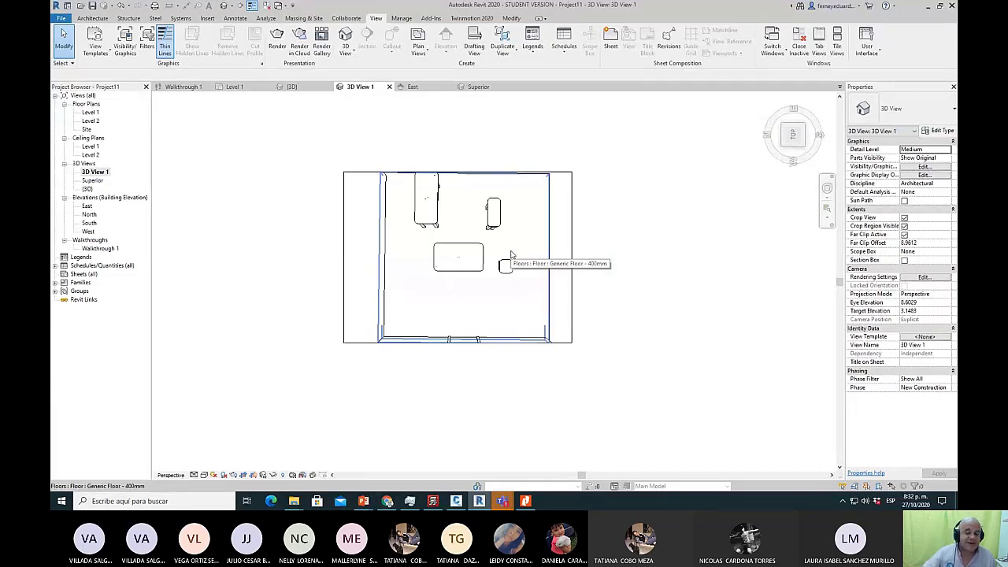
# Drag the edges of 3D View 1's crop region outward on all sides to fit the room.
pyautogui.click(568, 175)
pyautogui.moveTo(457, 173); pyautogui.dragTo(457, 123)
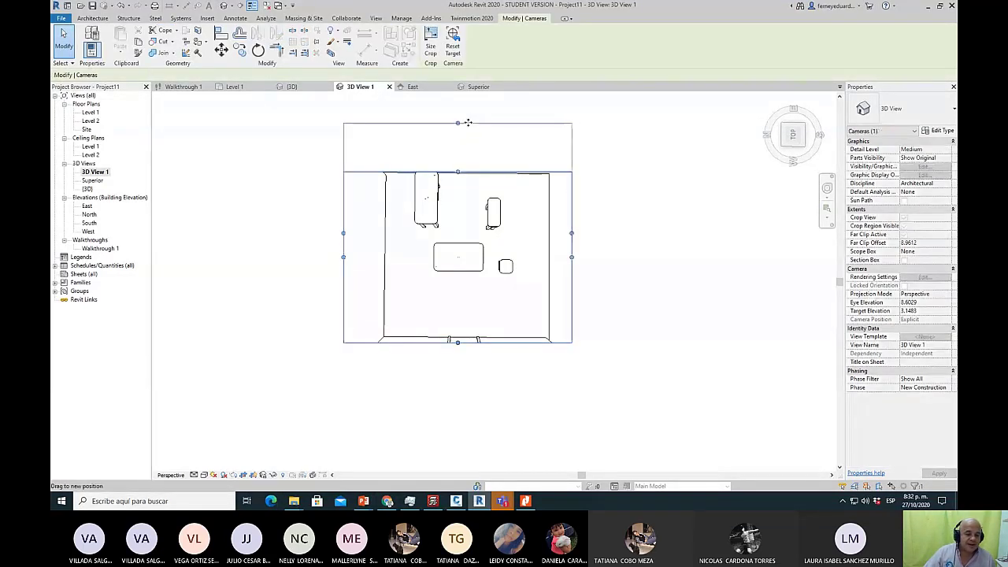
pyautogui.moveTo(457, 344); pyautogui.dragTo(458, 398)
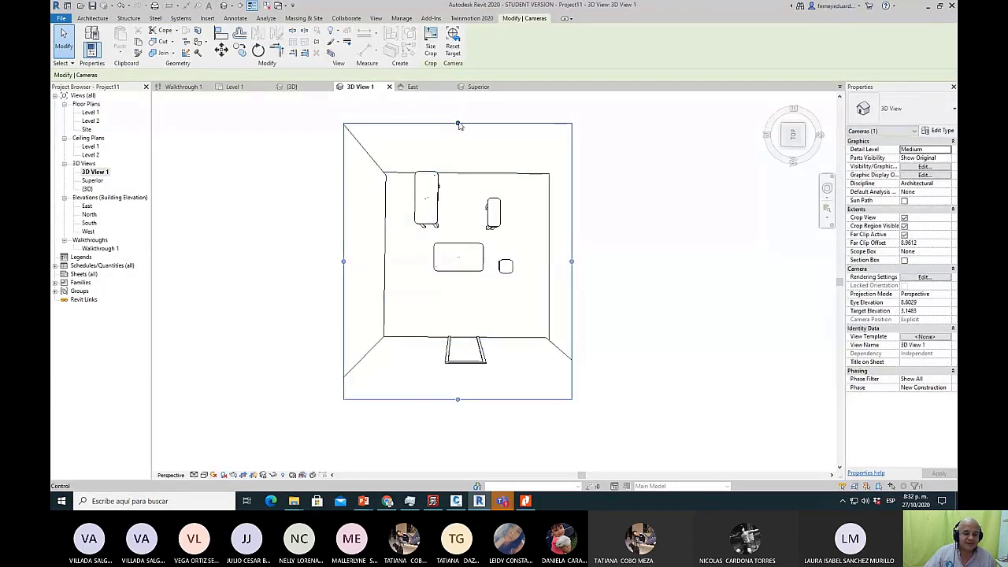
pyautogui.moveTo(457, 123); pyautogui.dragTo(458, 133)
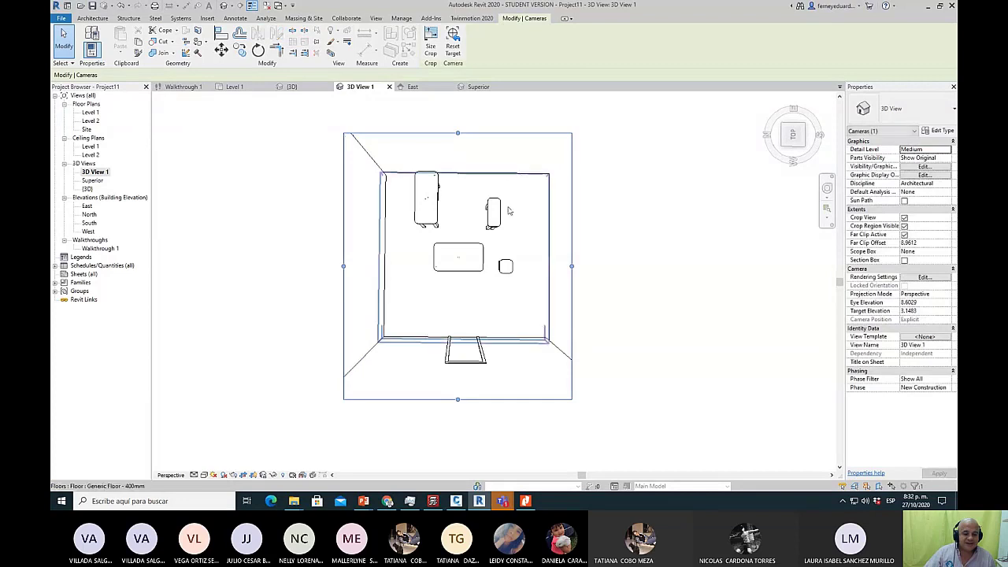
pyautogui.moveTo(458, 399); pyautogui.dragTo(458, 435)
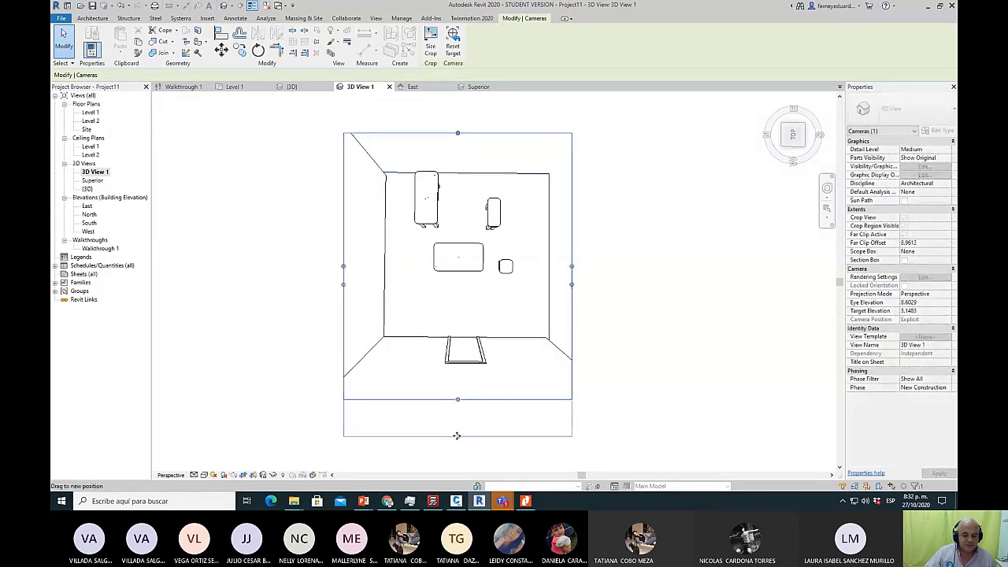
pyautogui.moveTo(571, 285); pyautogui.dragTo(618, 284)
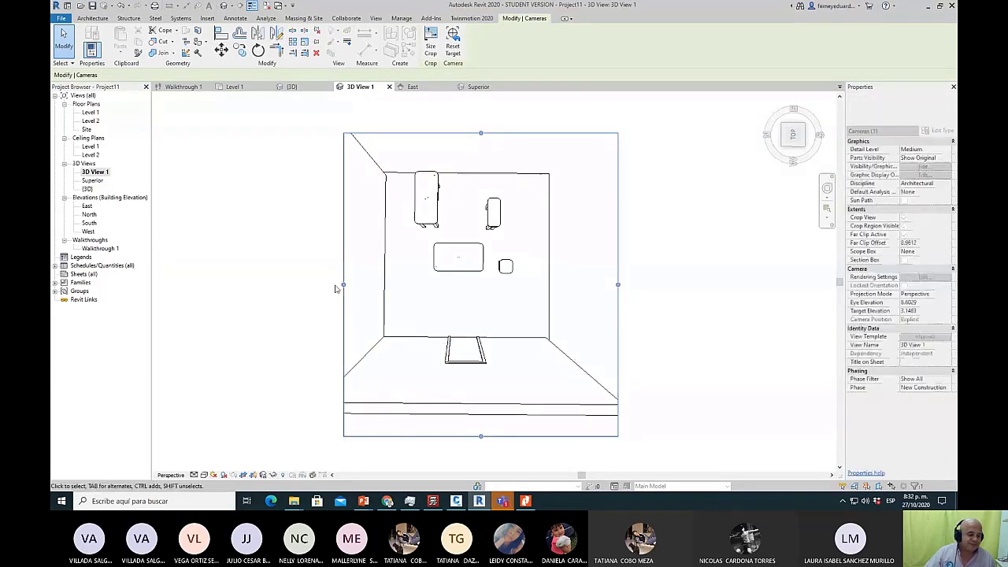
pyautogui.moveTo(344, 284); pyautogui.dragTo(289, 291)
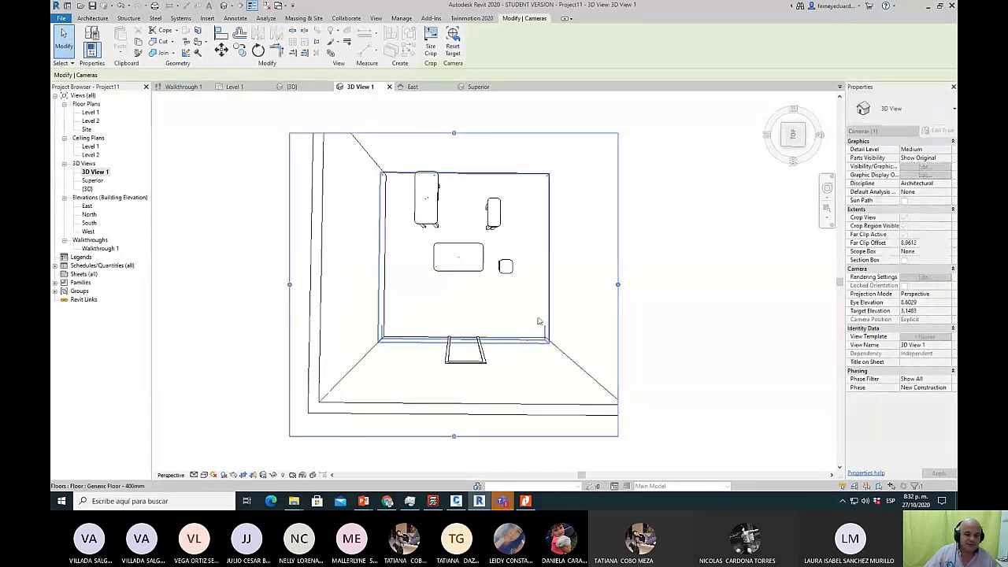
pyautogui.moveTo(453, 131); pyautogui.dragTo(453, 111)
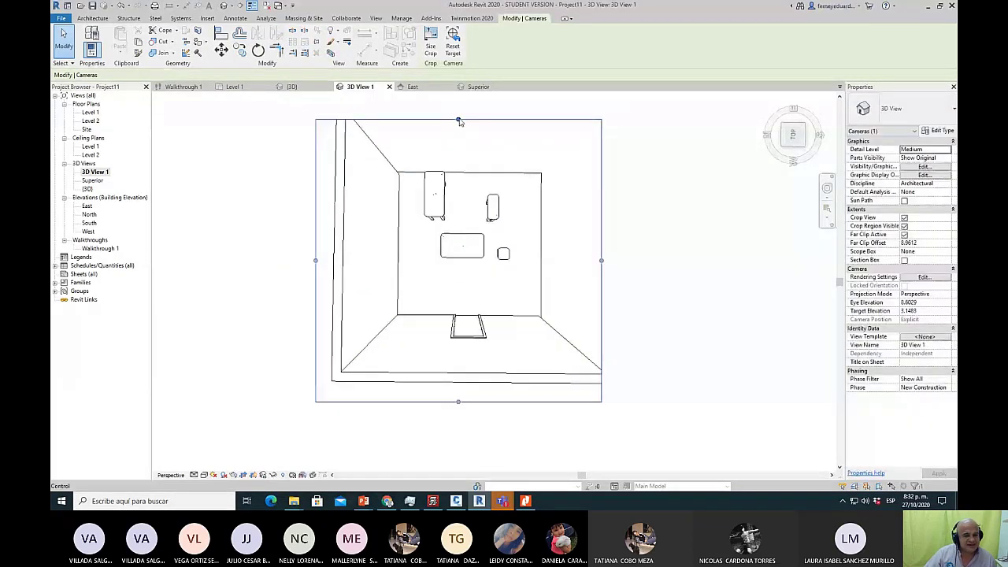
pyautogui.moveTo(459, 122); pyautogui.dragTo(460, 109)
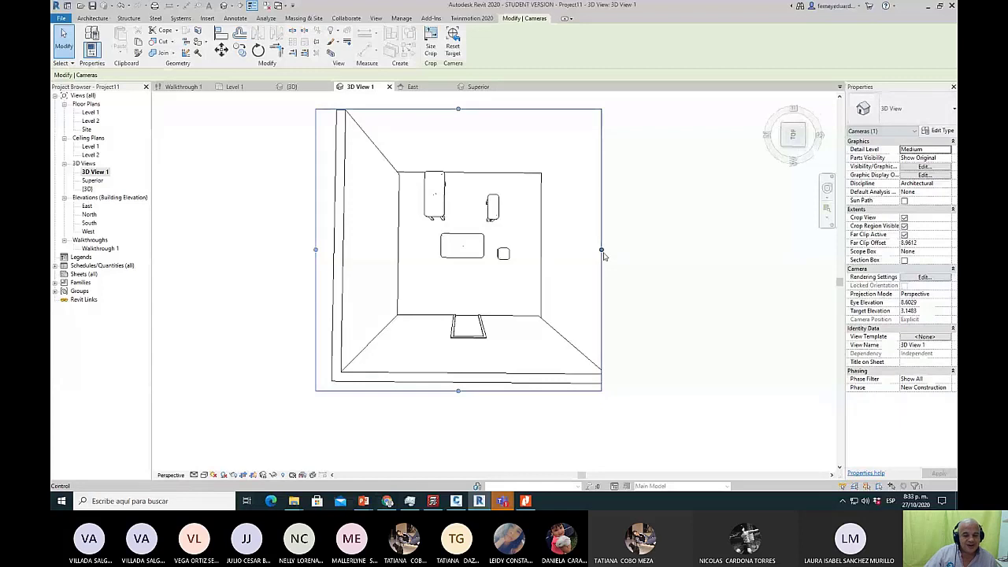
pyautogui.moveTo(602, 251); pyautogui.dragTo(613, 250)
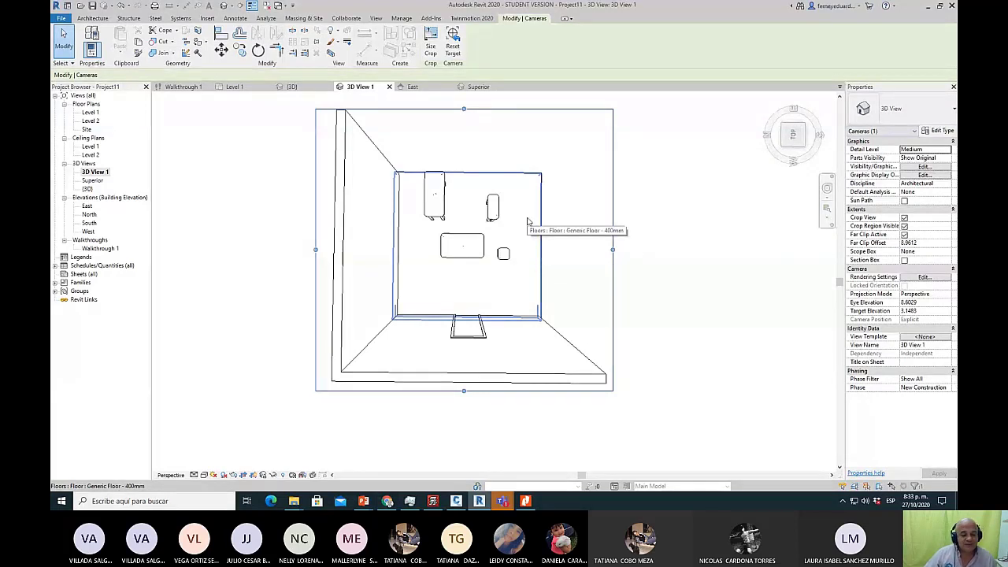
# Deselect the crop region and orbit 3D View 1 to an isometric angle.
pyautogui.scroll(1, 526, 169)
pyautogui.scroll(-2, 552, 207)
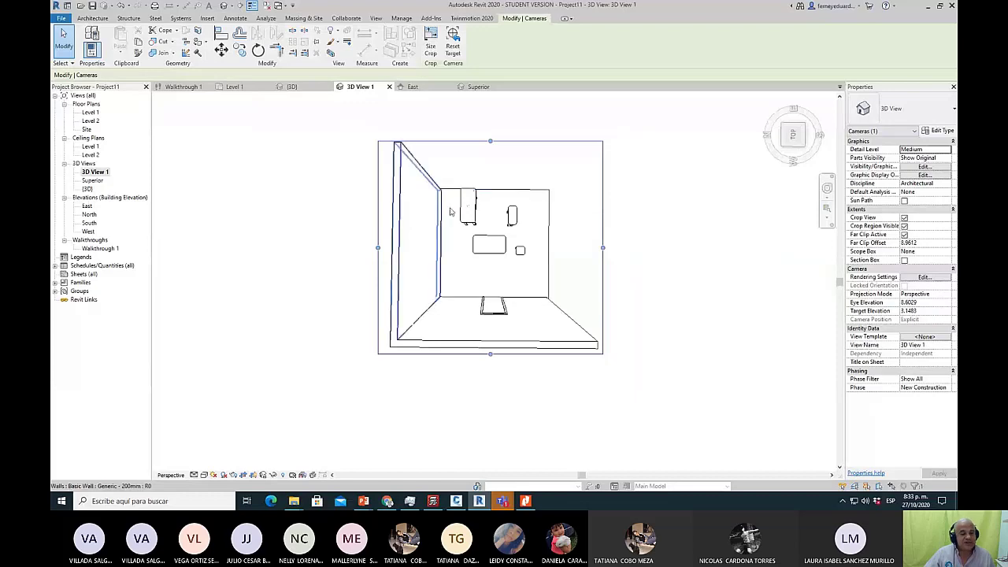
pyautogui.click(668, 191)
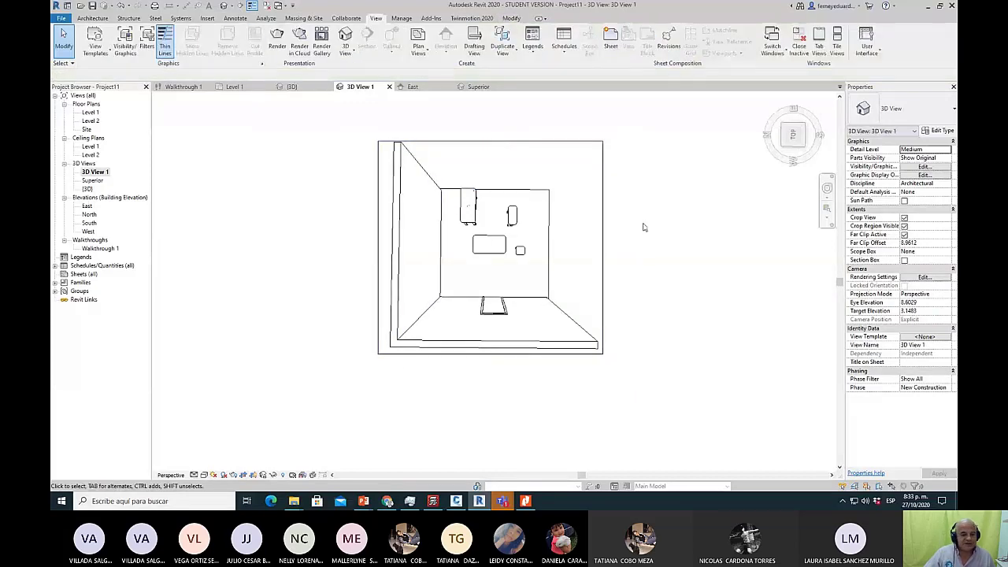
pyautogui.moveTo(660, 276)
pyautogui.keyDown('shift'); pyautogui.mouseDown(button='middle')
pyautogui.moveTo(432, 124)
pyautogui.moveTo(347, 109)
pyautogui.moveTo(385, 99)
pyautogui.mouseUp(button='middle'); pyautogui.keyUp('shift')
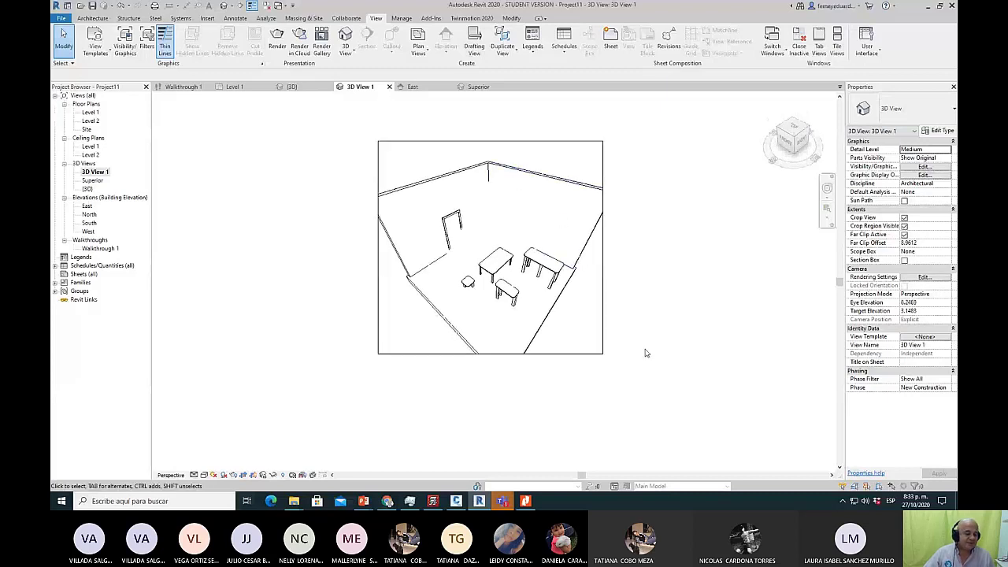
# Switch to the Superior view and orbit it to a tilted angle.
pyautogui.doubleClick(92, 182)
pyautogui.keyDown('shift'); pyautogui.moveTo(625, 286); pyautogui.dragTo(540, 223, button='middle'); pyautogui.keyUp('shift')
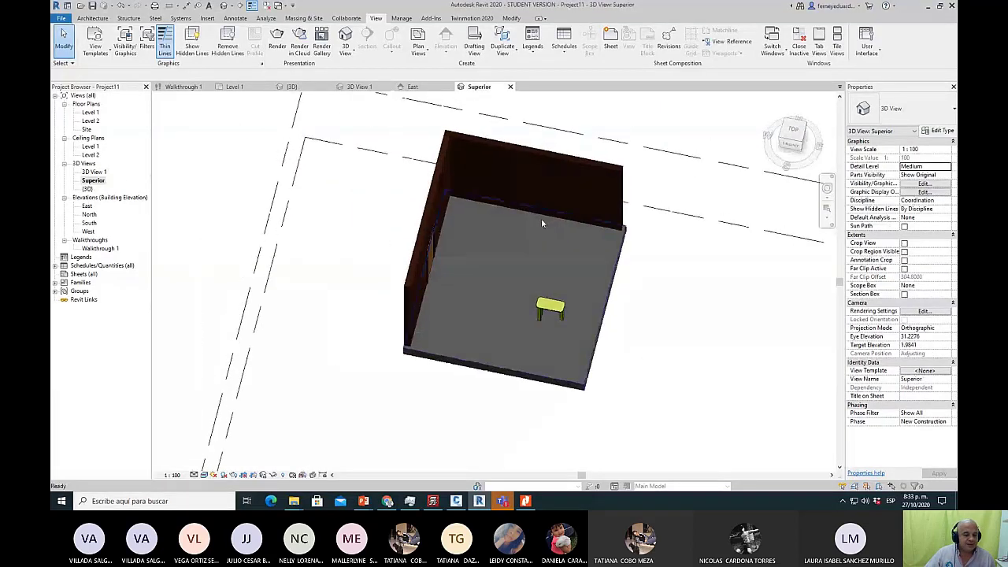
pyautogui.keyDown('shift'); pyautogui.moveTo(548, 259); pyautogui.dragTo(546, 276, button='middle'); pyautogui.keyUp('shift')
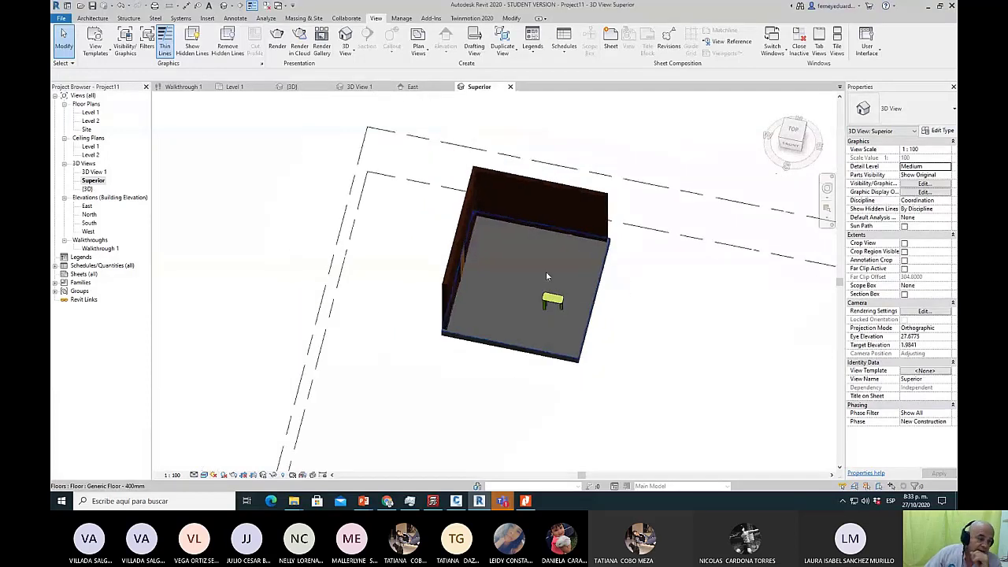
# Create a new family from the Metric Furniture.rft template.
pyautogui.click(63, 17)
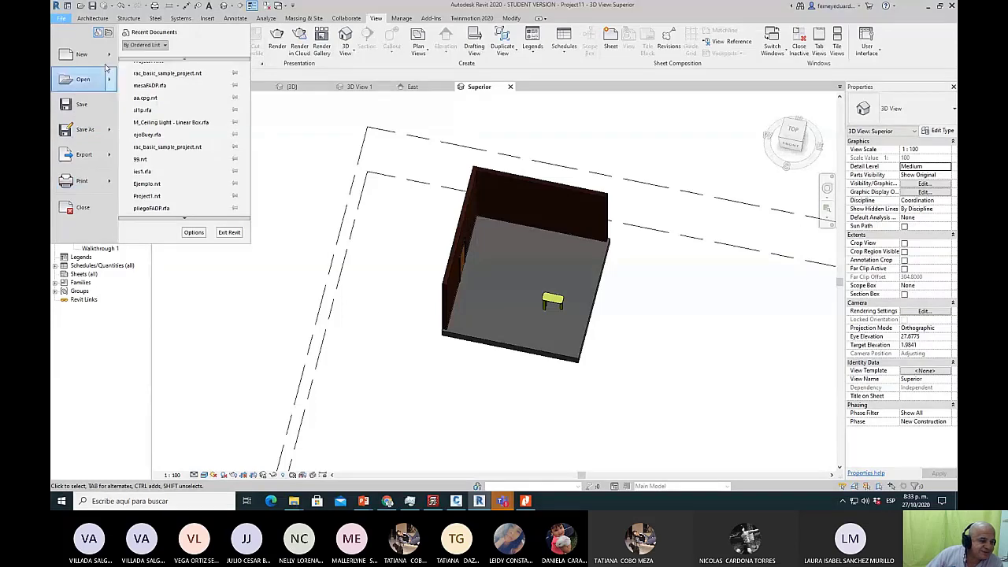
pyautogui.moveTo(109, 55)
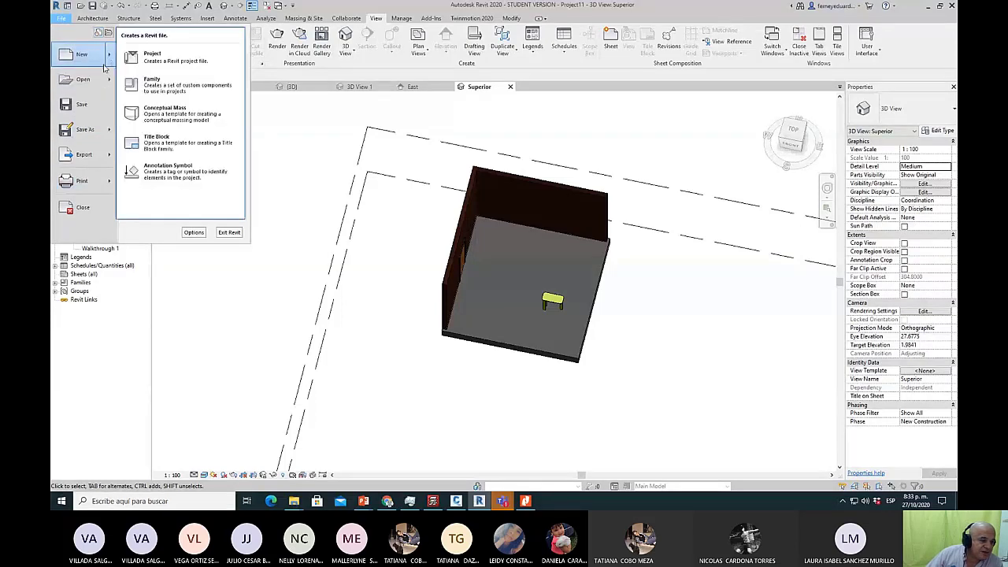
pyautogui.click(171, 90)
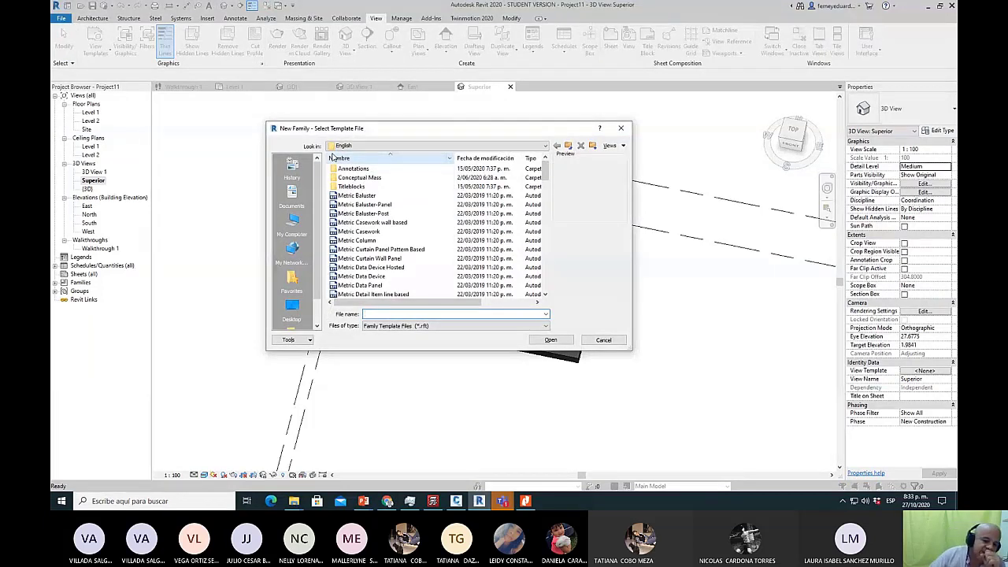
pyautogui.click(545, 294)
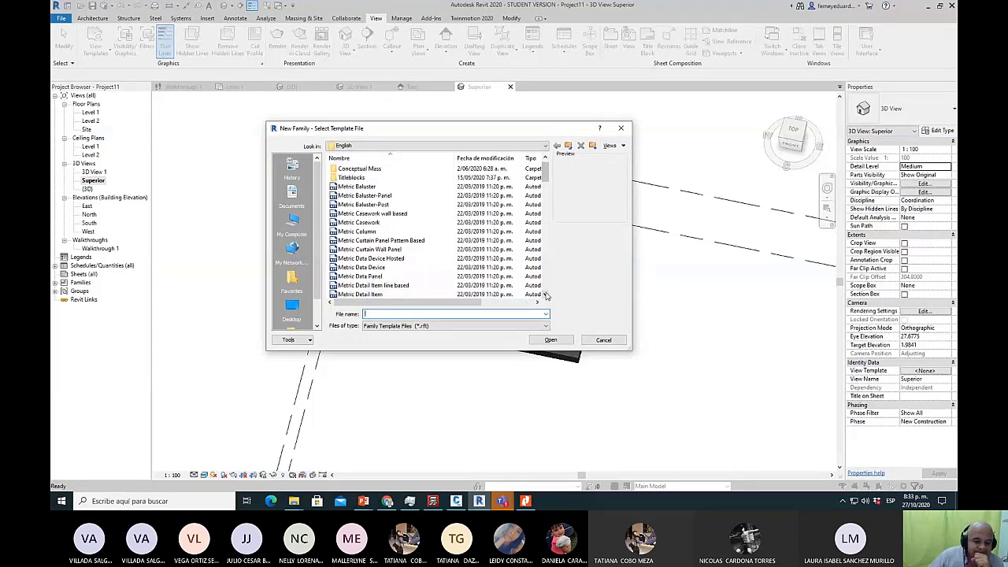
pyautogui.click(545, 294)
pyautogui.click(545, 294)
pyautogui.click(545, 295)
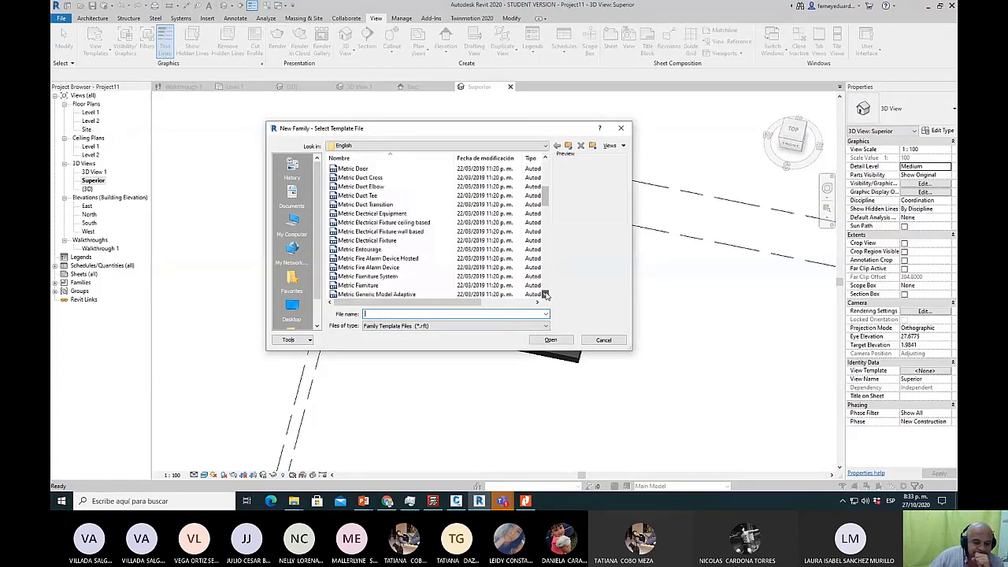
pyautogui.click(544, 295)
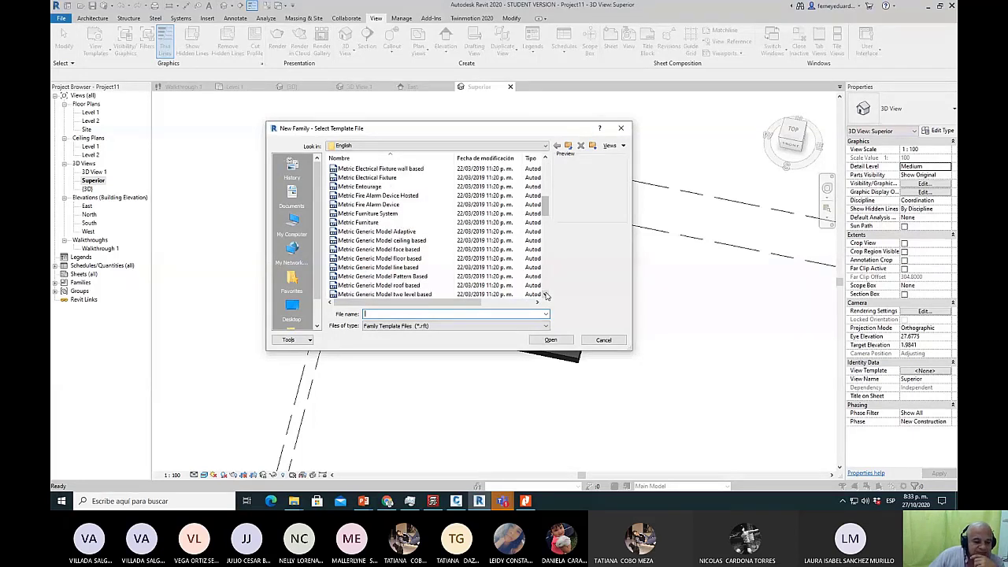
pyautogui.click(544, 294)
pyautogui.click(544, 295)
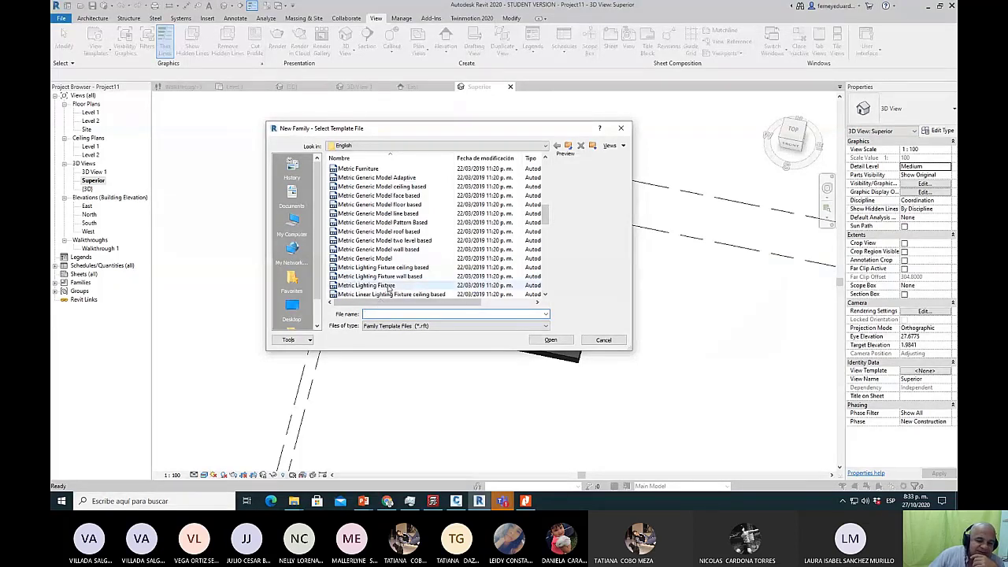
pyautogui.click(367, 170)
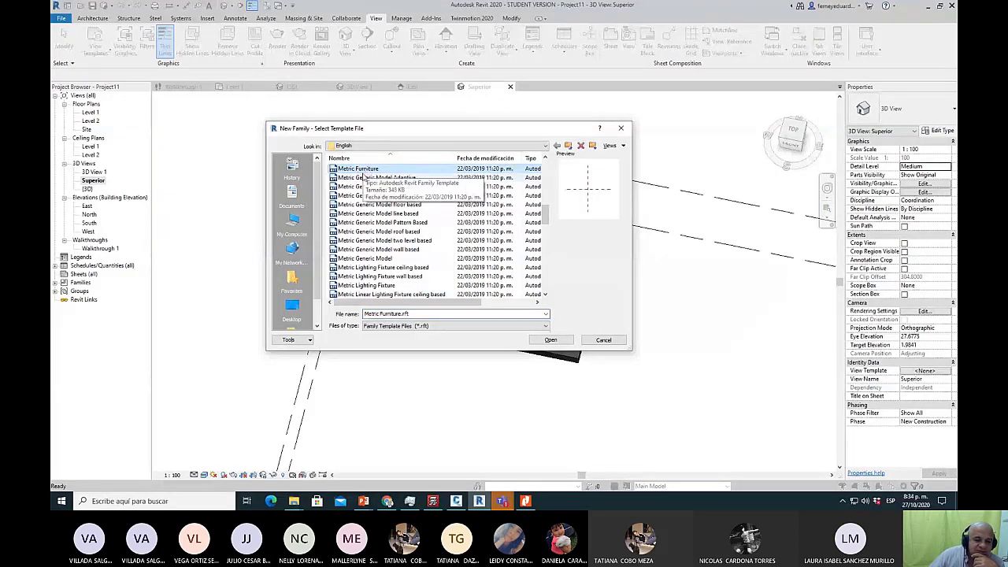
pyautogui.click(551, 340)
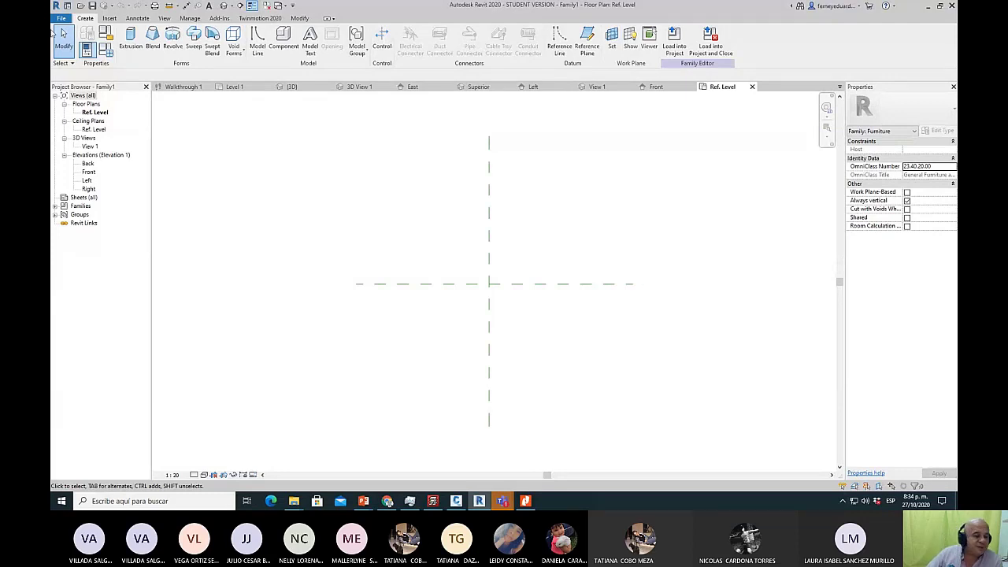
# Open Family1's Right elevation and zoom in on the reference planes.
pyautogui.doubleClick(88, 189)
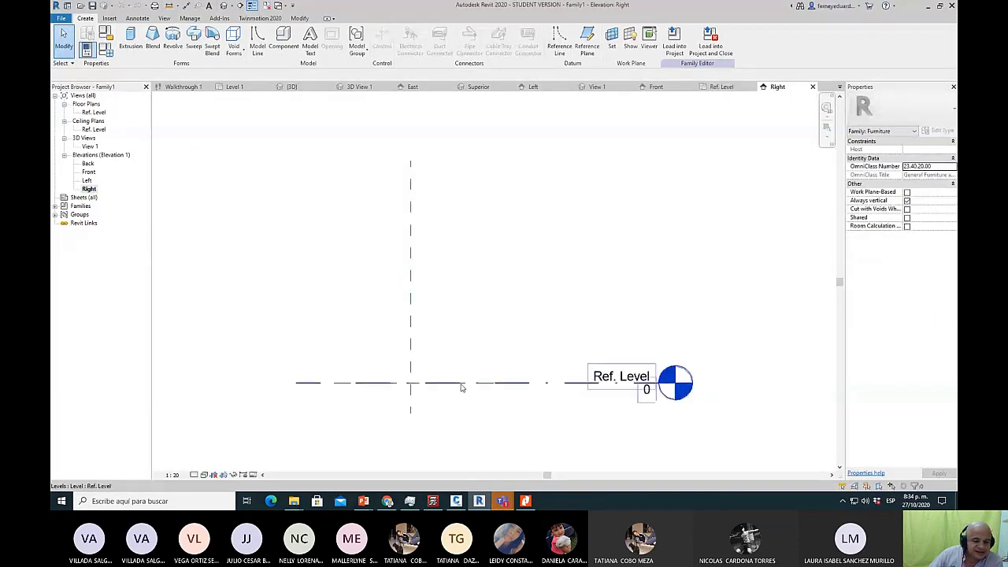
pyautogui.scroll(1, 432, 391)
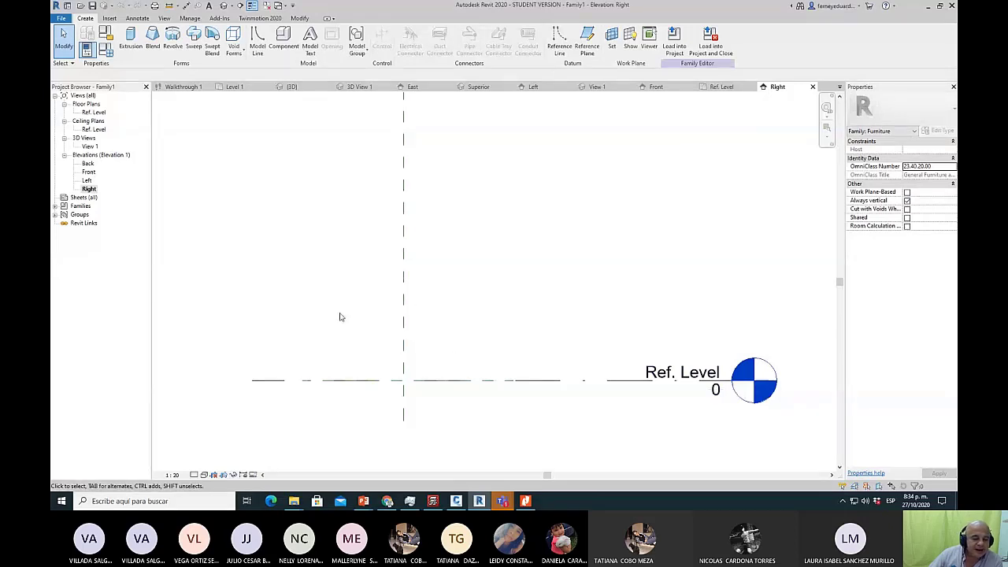
pyautogui.scroll(2, 362, 371)
pyautogui.moveTo(348, 330); pyautogui.dragTo(430, 306, button='middle')
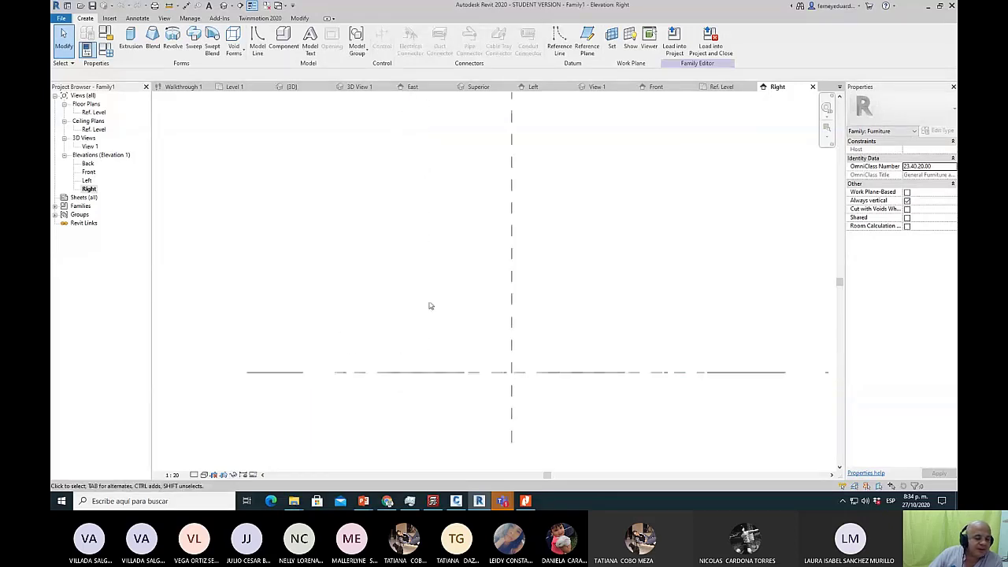
pyautogui.scroll(-2, 430, 306)
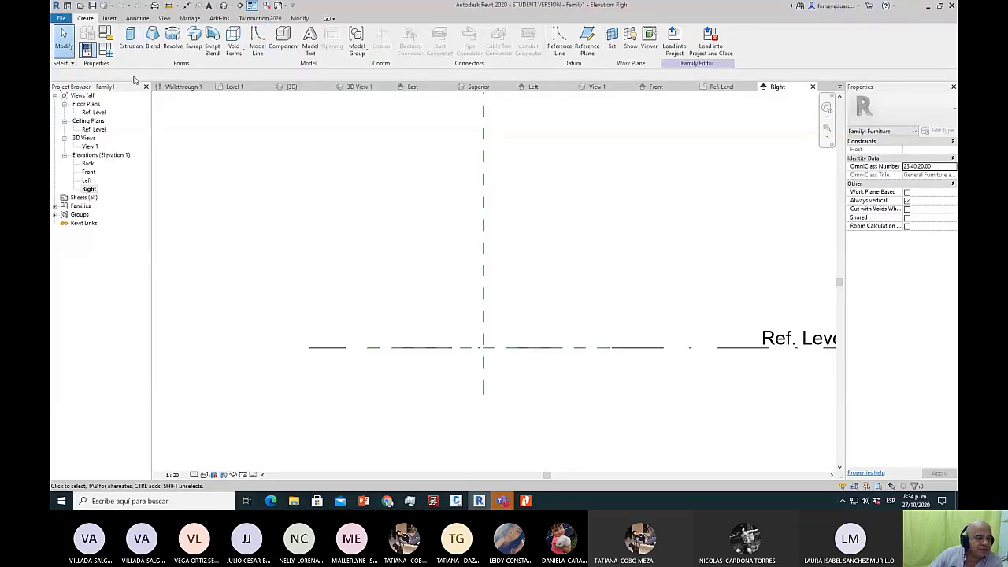
# Start a solid extrusion and draw a 560 by 340 rectangle from the reference plane.
pyautogui.click(130, 38)
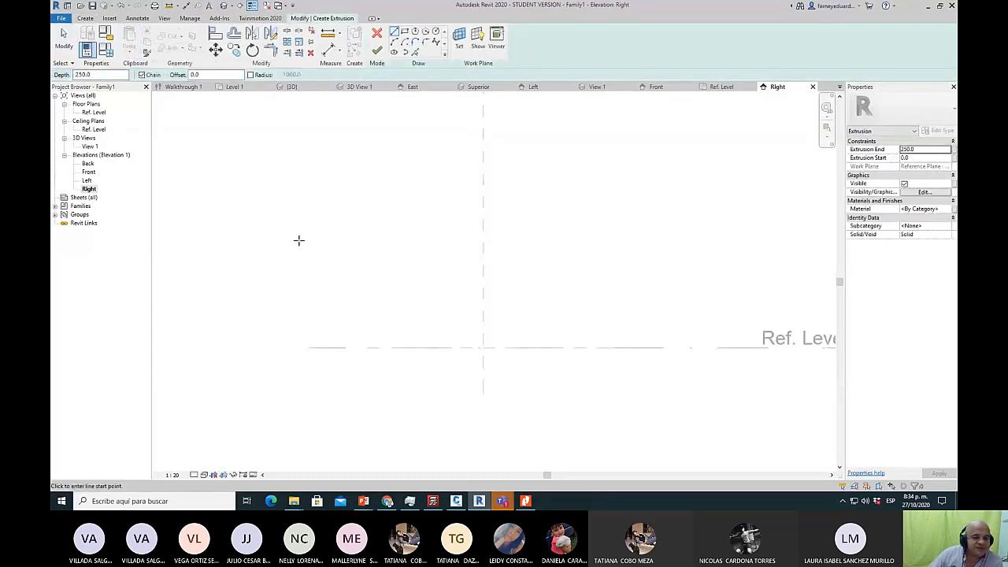
pyautogui.click(404, 32)
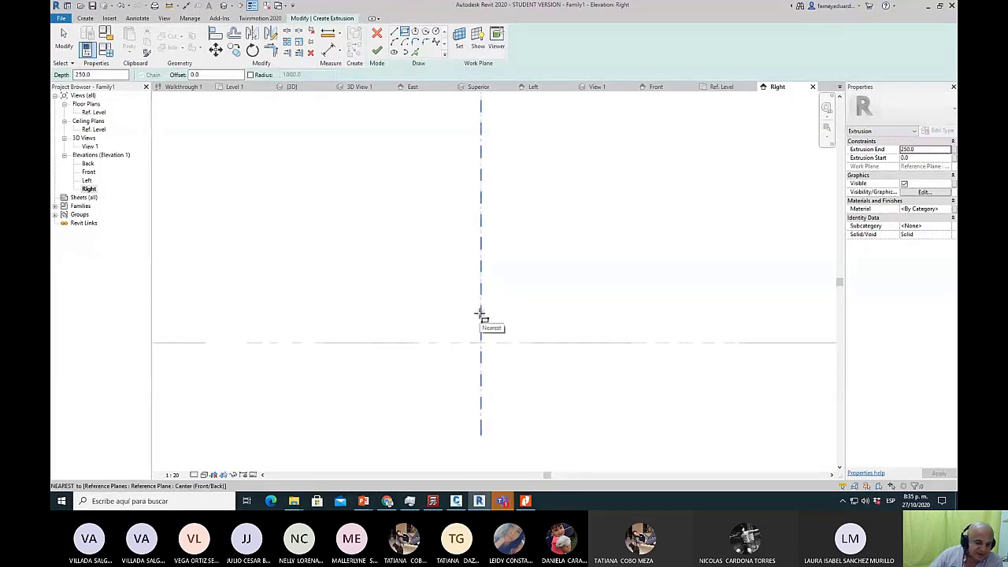
pyautogui.click(480, 313)
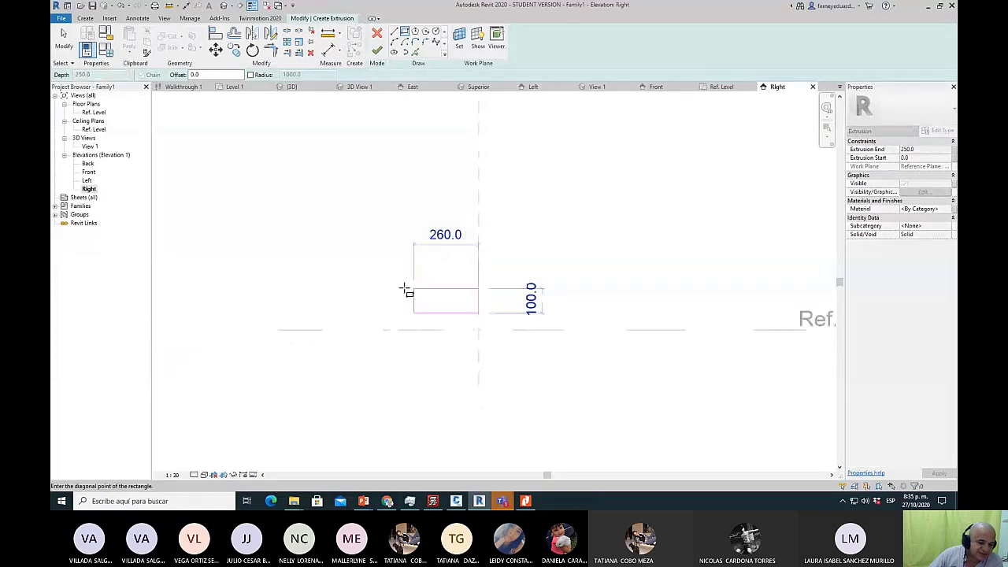
pyautogui.click(340, 229)
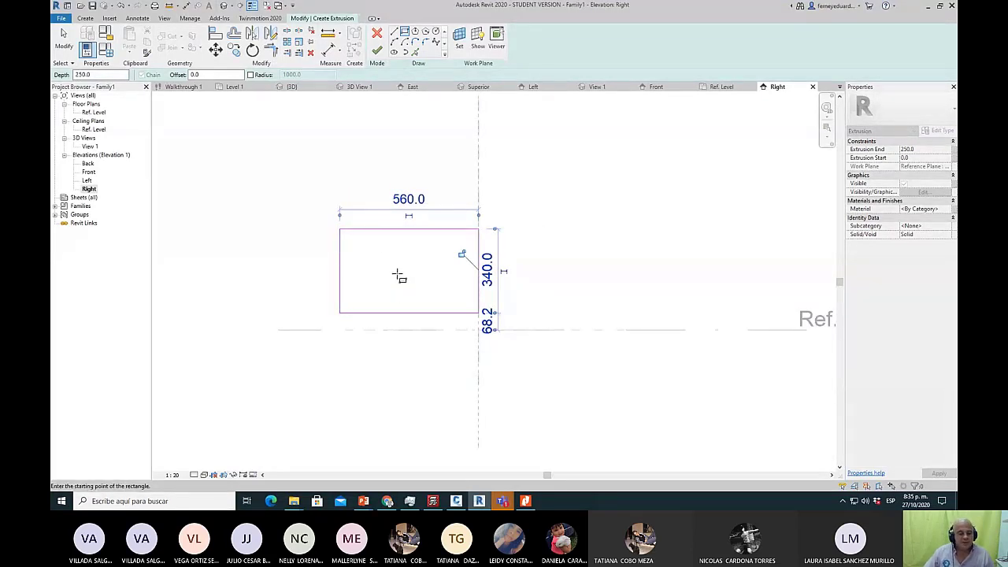
pyautogui.press('Escape')
pyautogui.press('Escape')
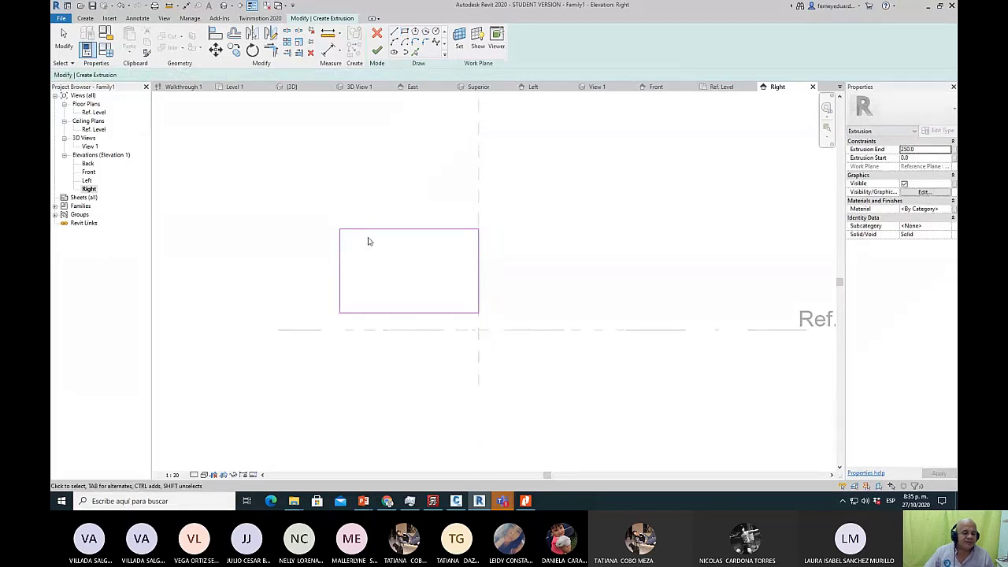
# Zoom in and select the rectangle's bottom edge.
pyautogui.click(400, 232)
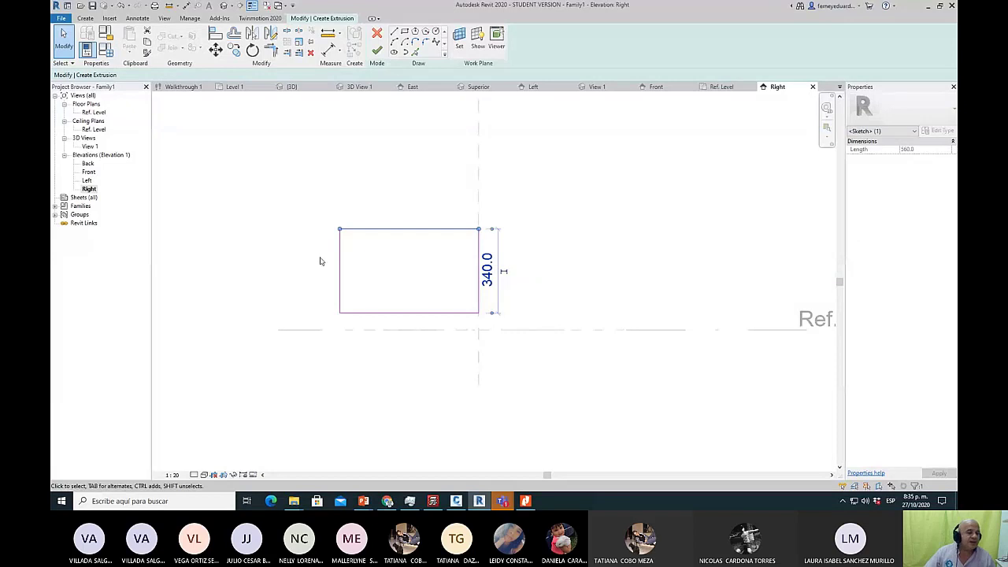
pyautogui.click(393, 373)
pyautogui.scroll(2, 398, 376)
pyautogui.scroll(1, 385, 351)
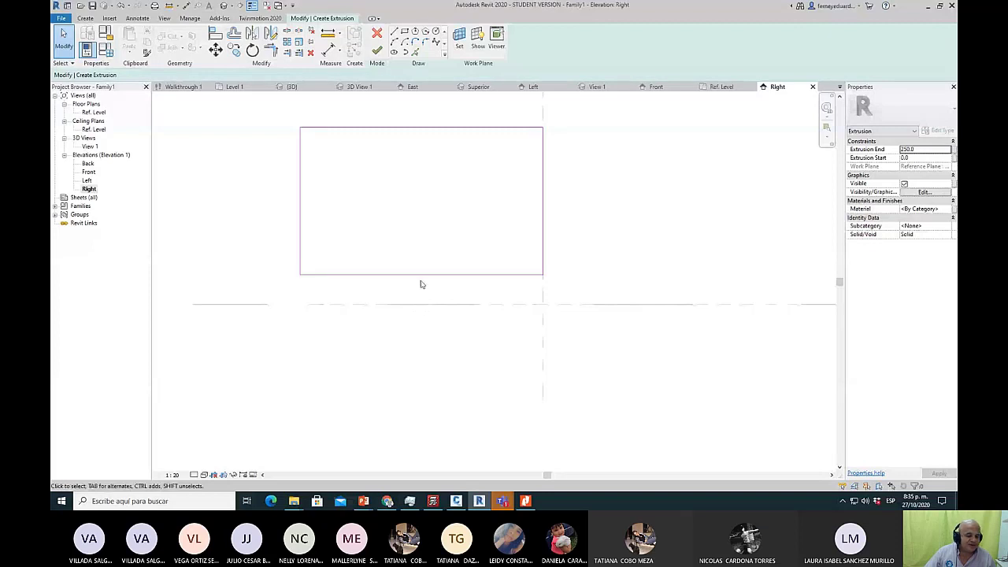
pyautogui.click(422, 275)
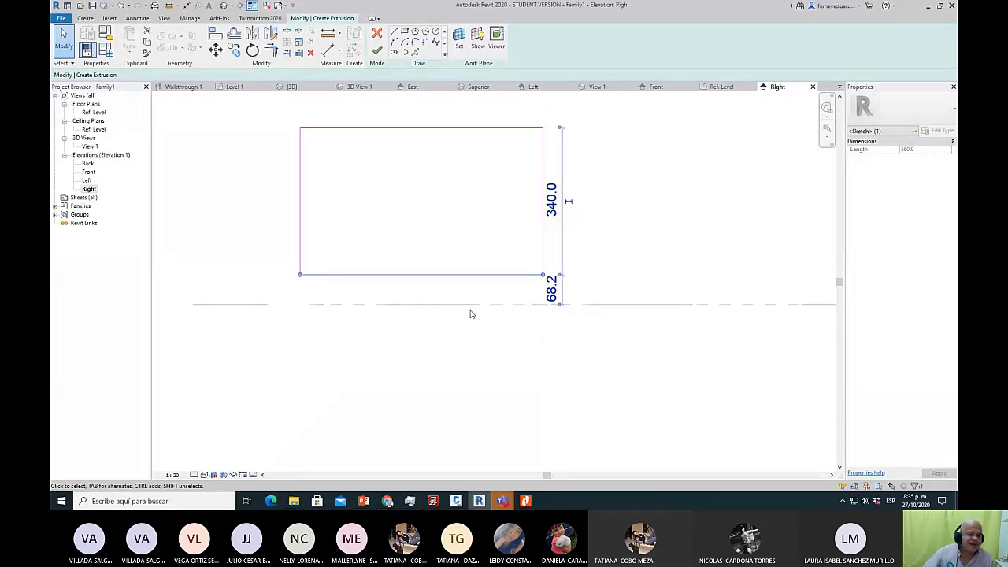
# Raise the rectangle's bottom edge to 100 above the reference level.
pyautogui.click(552, 291)
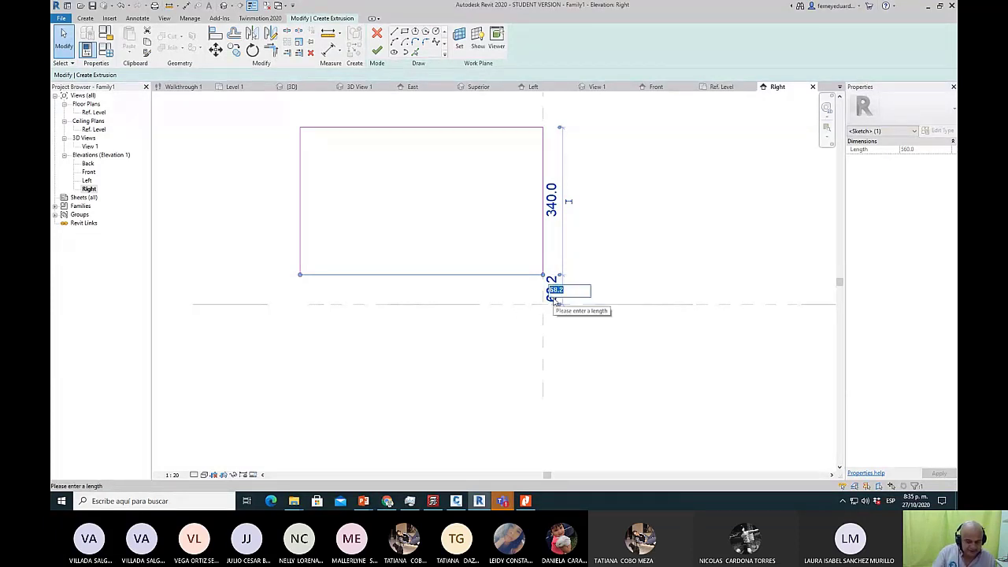
pyautogui.write('100')
pyautogui.press('Return')
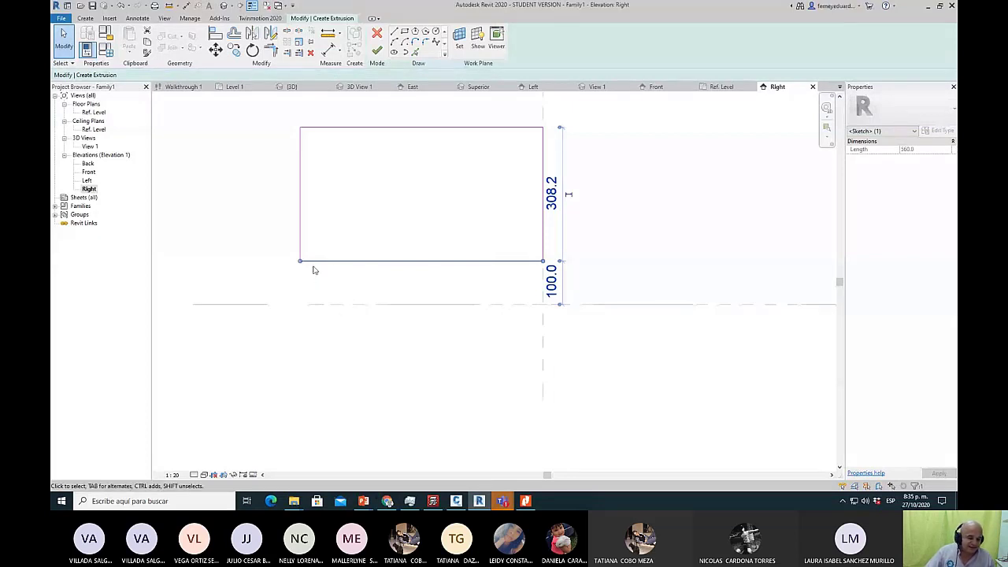
pyautogui.click(660, 224)
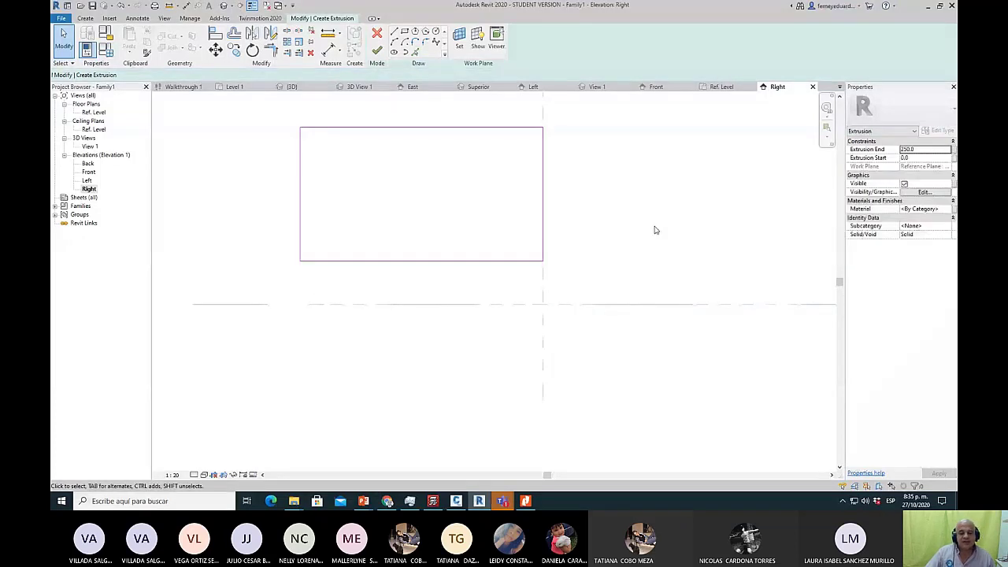
pyautogui.moveTo(655, 229); pyautogui.dragTo(607, 281, button='middle')
# Recentre the view on the rectangle and start the Aligned Dimension tool.
pyautogui.scroll(1, 607, 281)
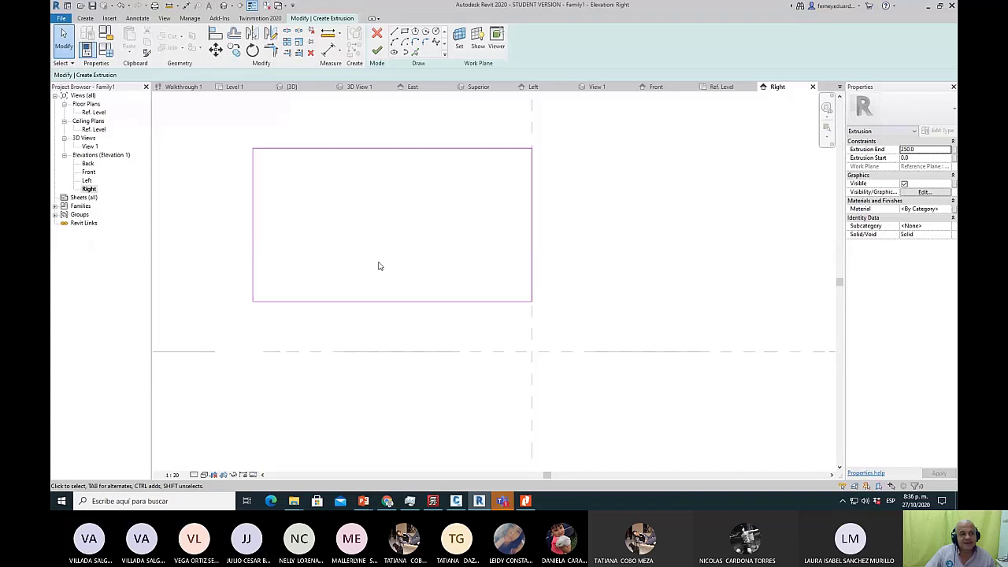
pyautogui.click(350, 151)
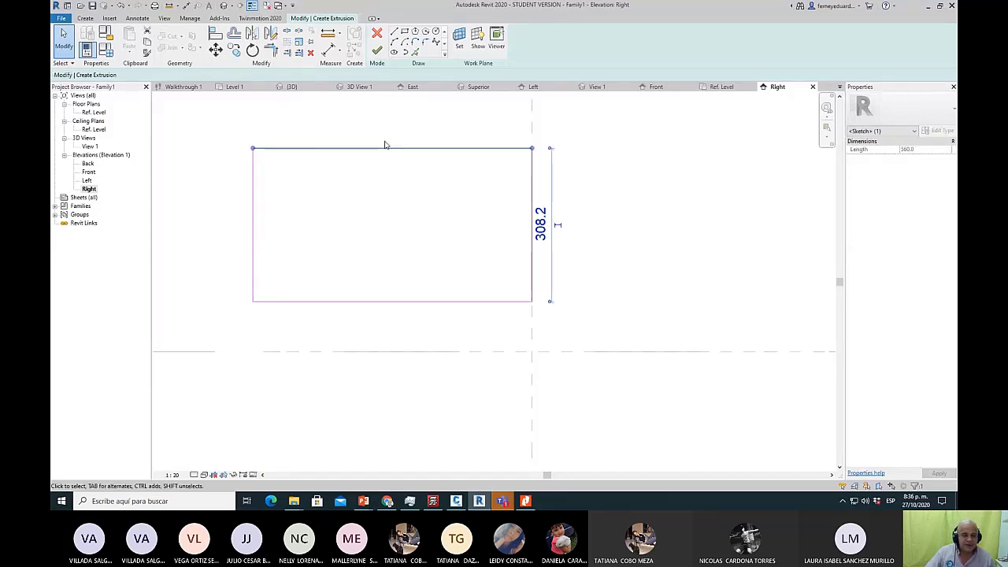
pyautogui.moveTo(460, 176); pyautogui.dragTo(493, 221, button='middle')
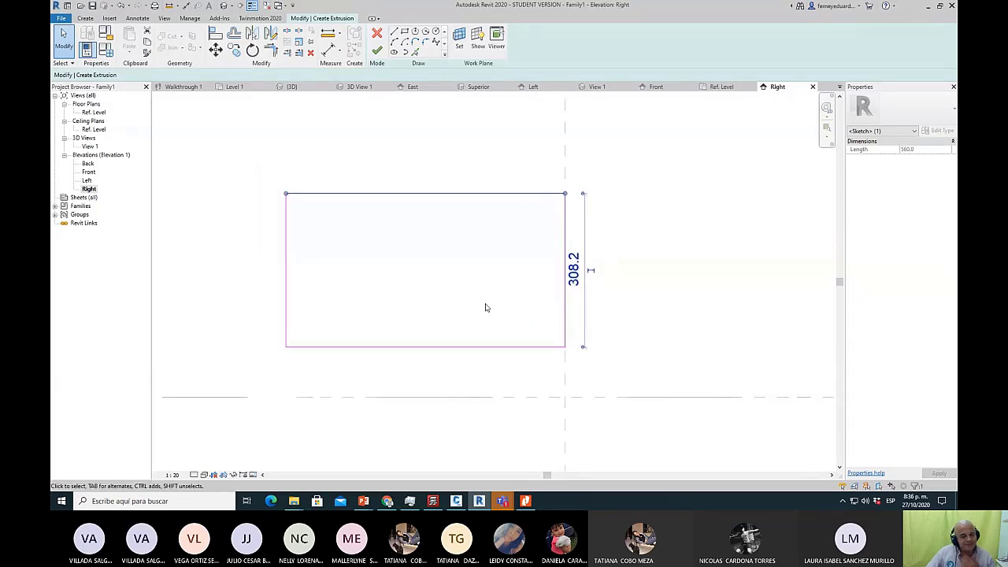
pyautogui.click(349, 115)
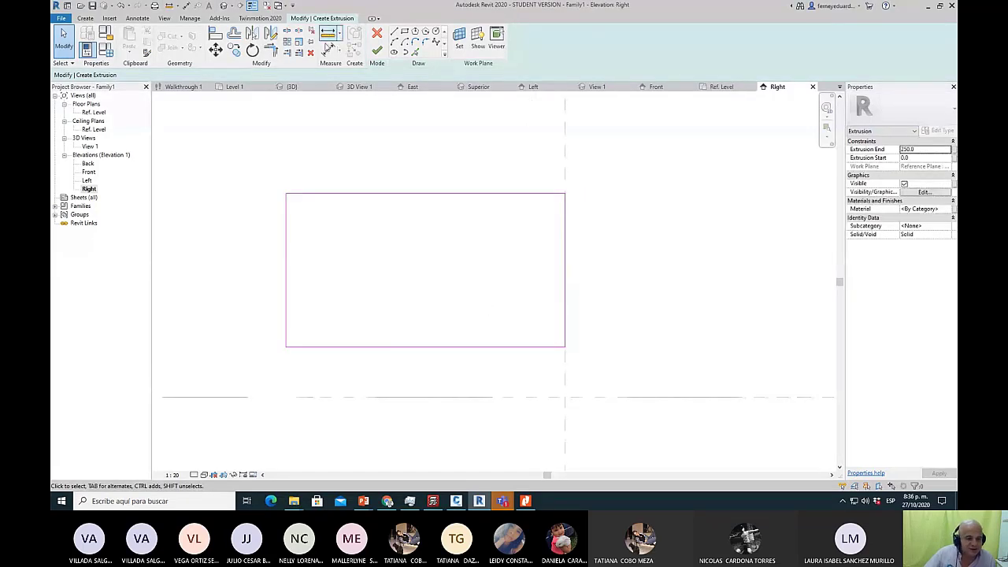
pyautogui.click(328, 41)
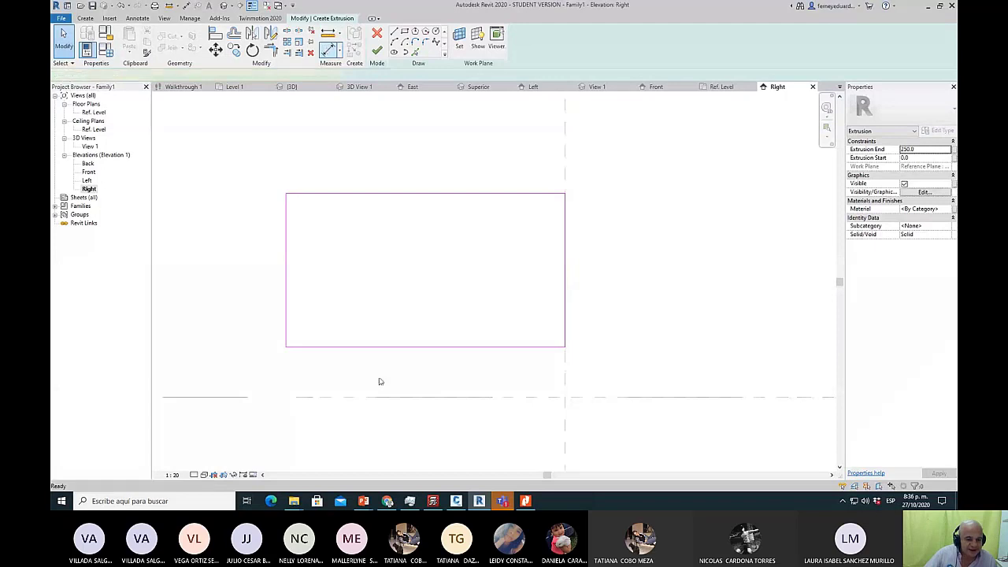
# Place a 408 dimension on the rectangle's left side, then exit the dimension tool.
pyautogui.click(385, 193)
pyautogui.click(239, 213)
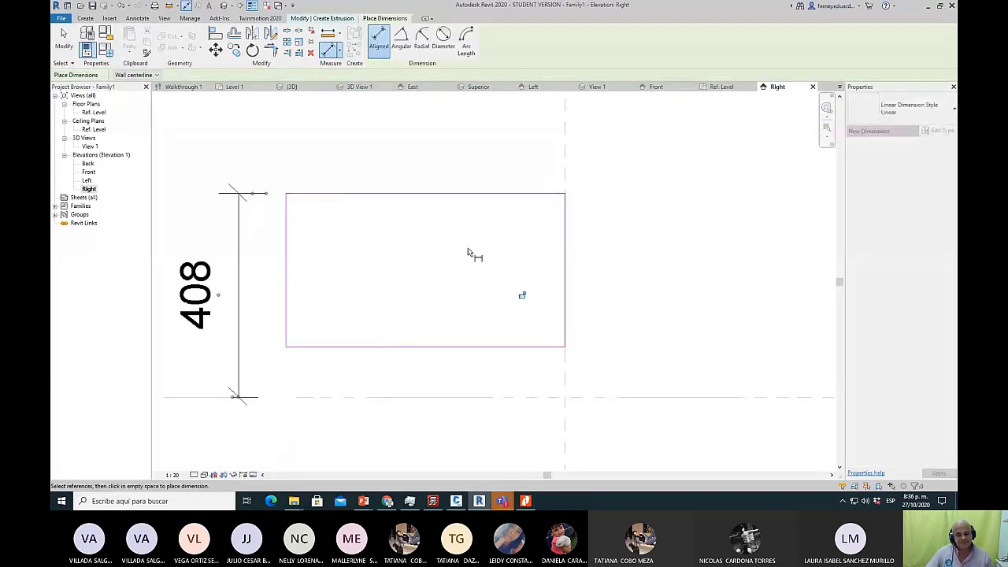
pyautogui.scroll(-1, 467, 253)
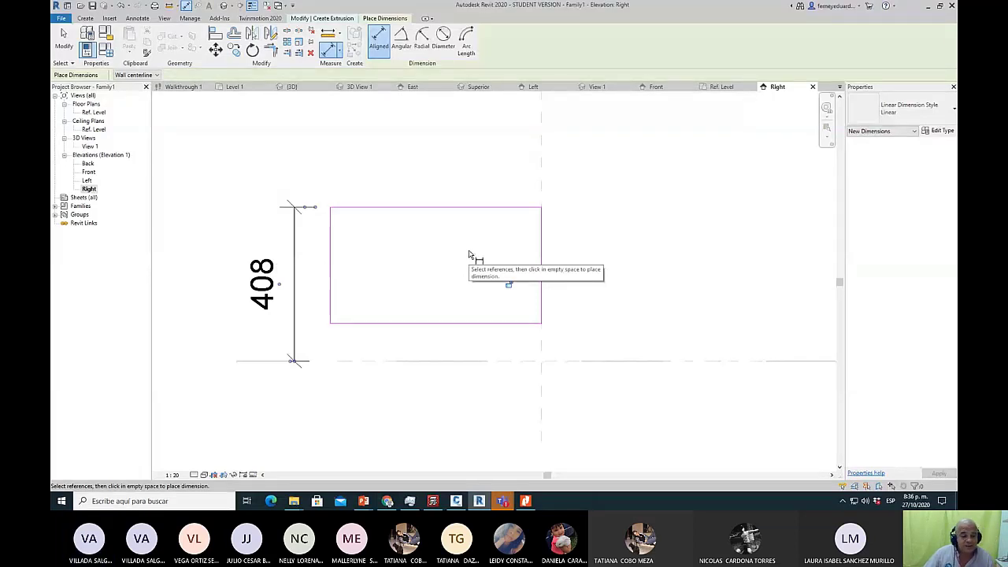
pyautogui.press('Escape')
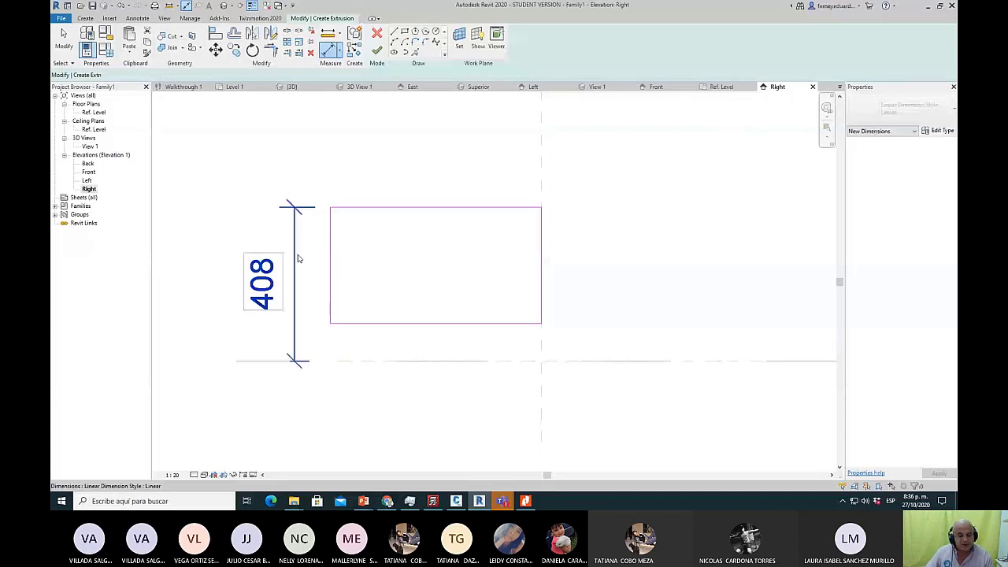
pyautogui.press('Escape')
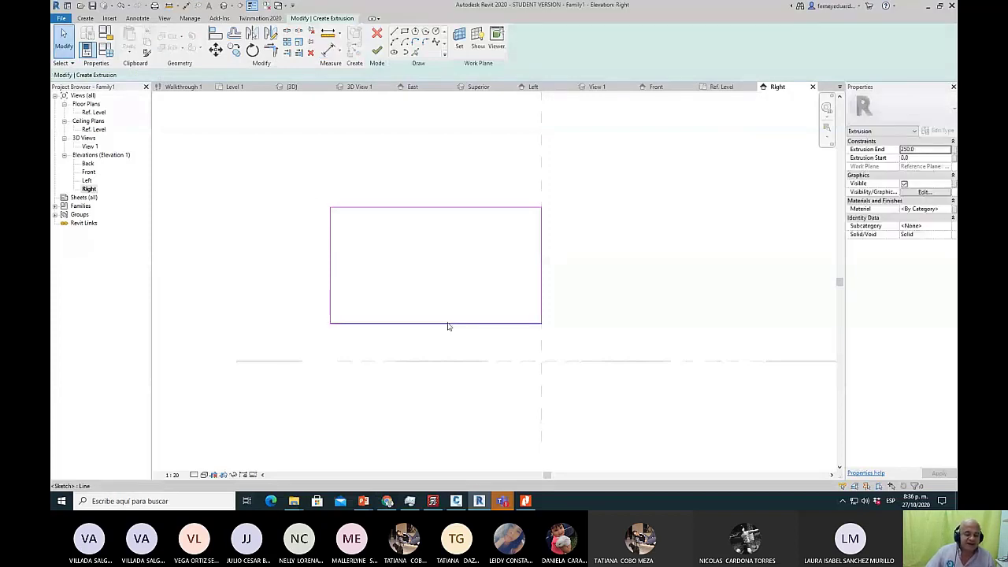
# Set the seat rectangle's height to 300.
pyautogui.click(448, 324)
pyautogui.click(552, 264)
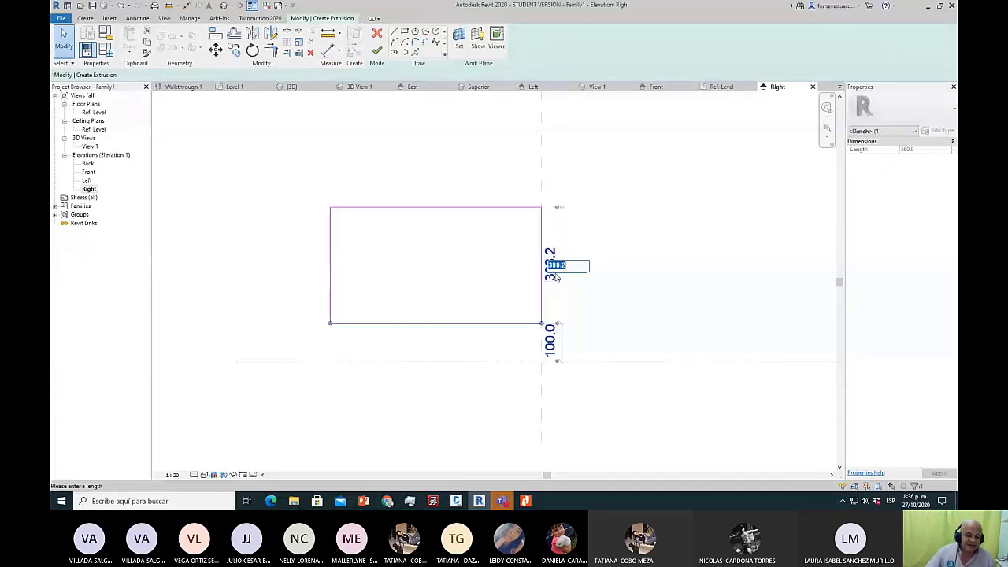
pyautogui.write('300')
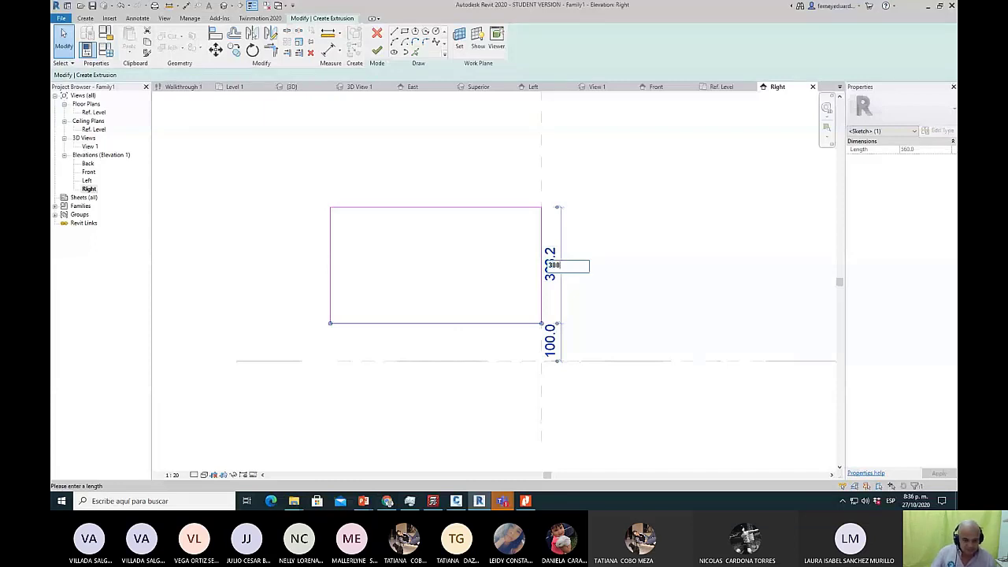
pyautogui.press('Return')
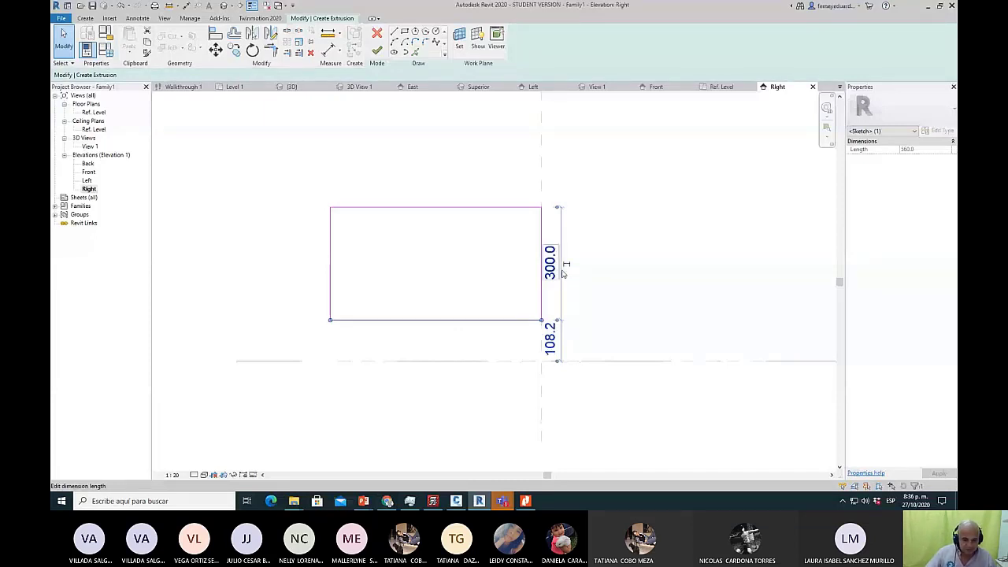
pyautogui.click(621, 269)
# Set the gap between the rectangle's bottom edge and the reference level to 100.
pyautogui.click(522, 320)
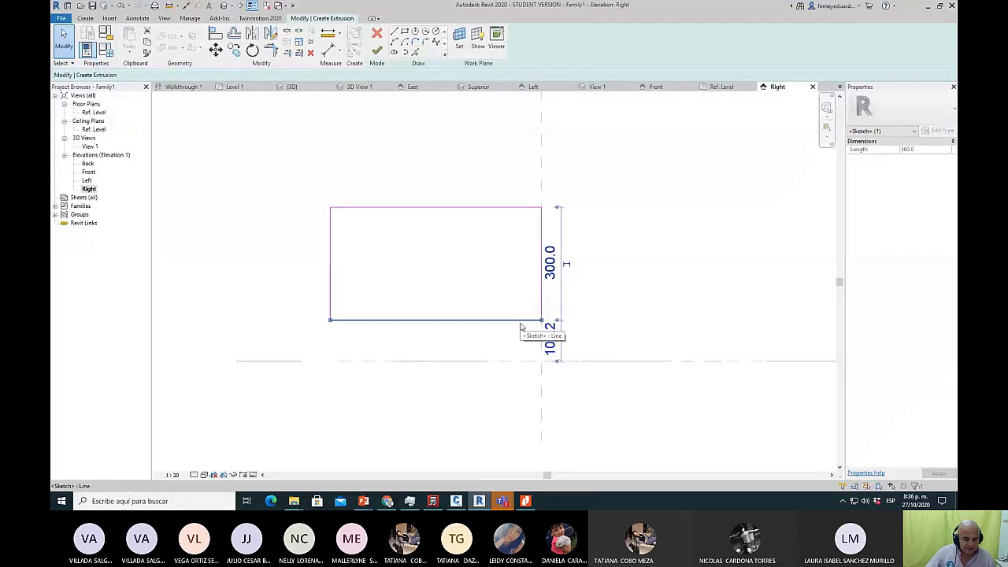
pyautogui.click(550, 341)
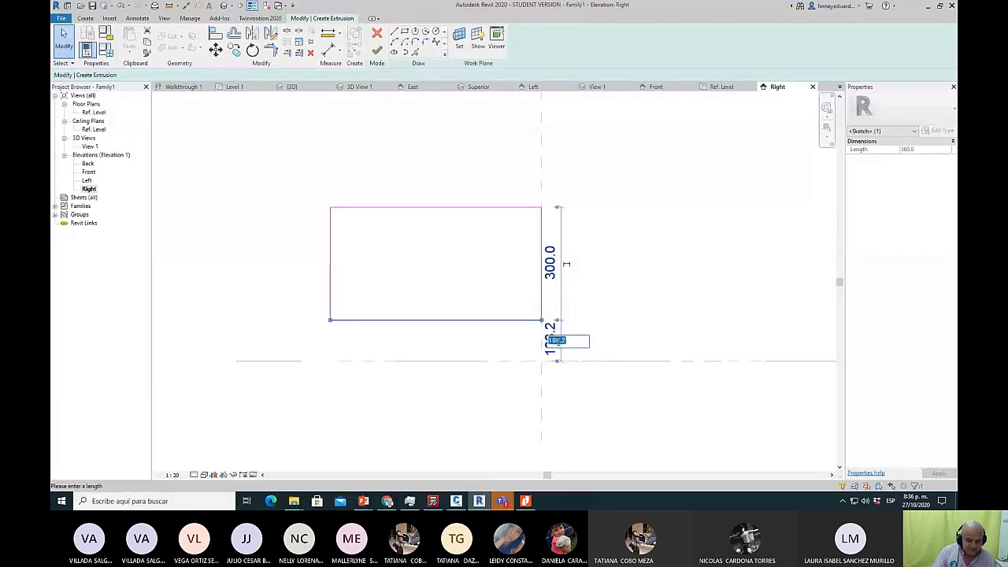
pyautogui.write('100')
pyautogui.press('Return')
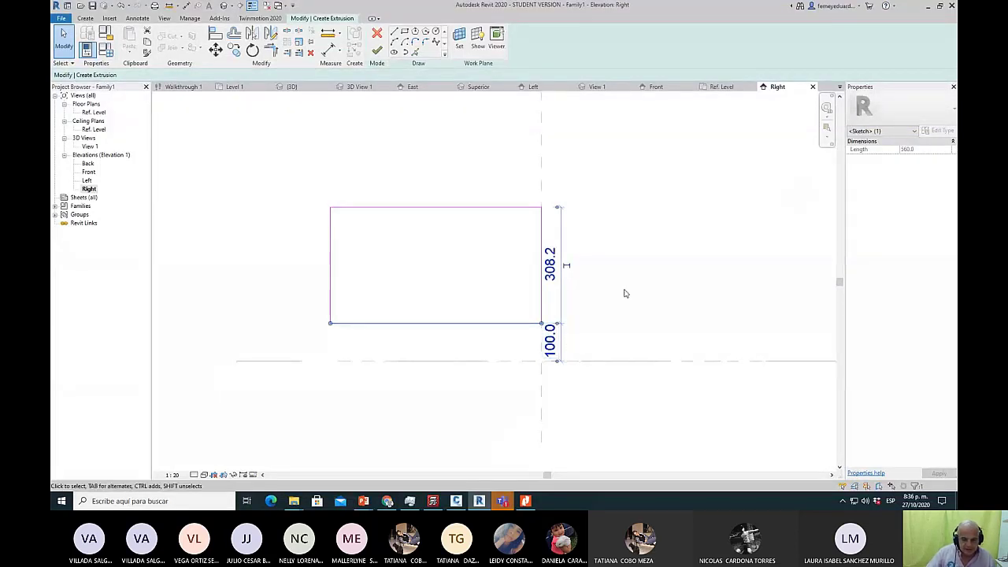
pyautogui.click(522, 194)
# Change the 308.2 height back to 300 and begin an aligned dimension at the reference level.
pyautogui.click(499, 208)
pyautogui.click(551, 265)
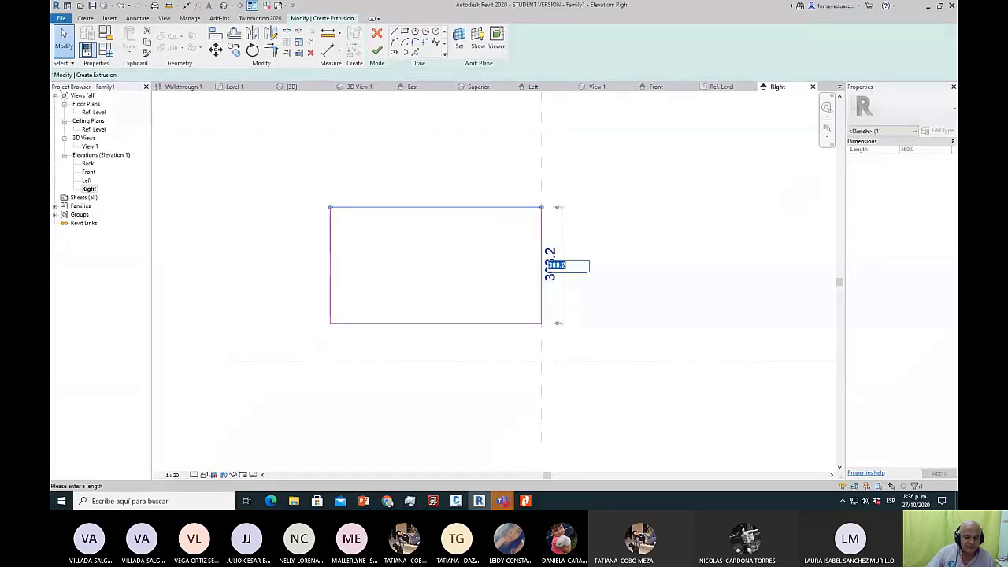
pyautogui.write('300')
pyautogui.press('Return')
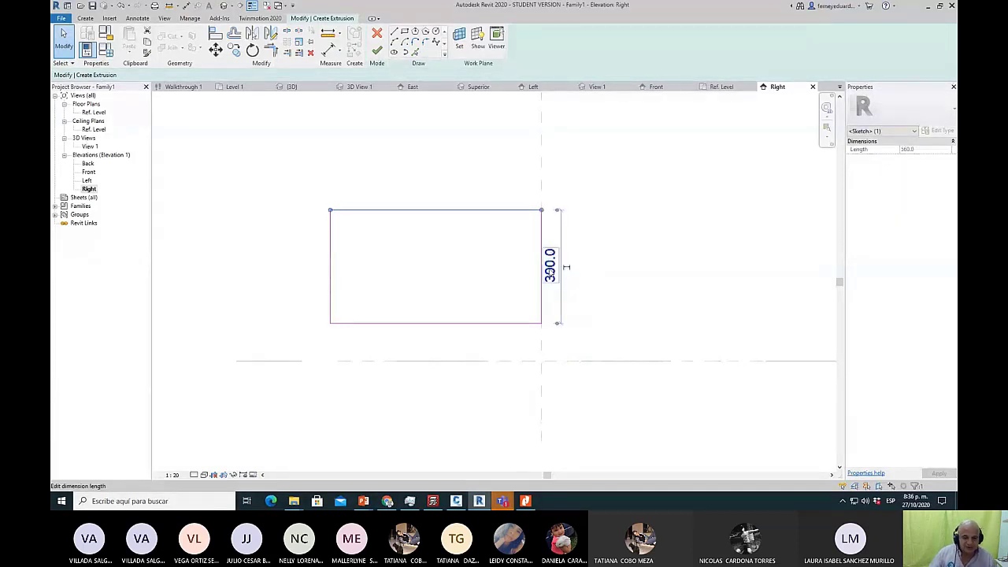
pyautogui.click(612, 266)
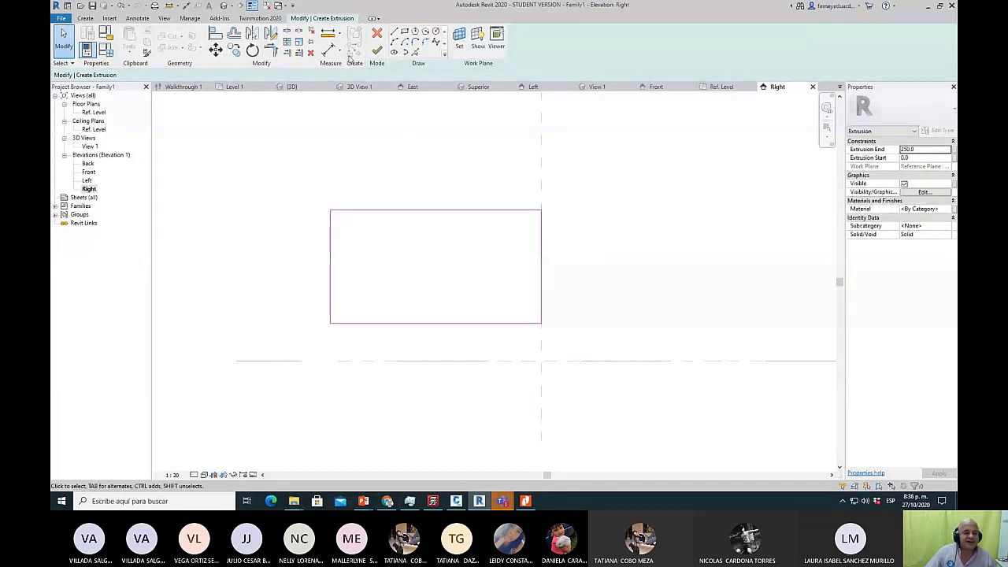
pyautogui.click(329, 35)
pyautogui.click(499, 359)
# Chain the 100 and 300 dimensions through the bottom and top edges, right of the rectangle.
pyautogui.click(499, 324)
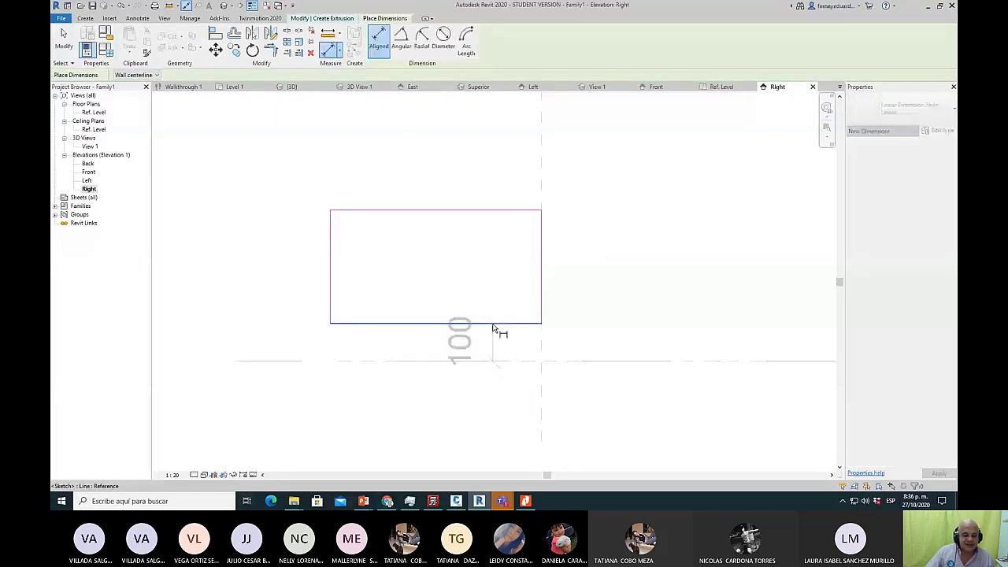
pyautogui.click(473, 211)
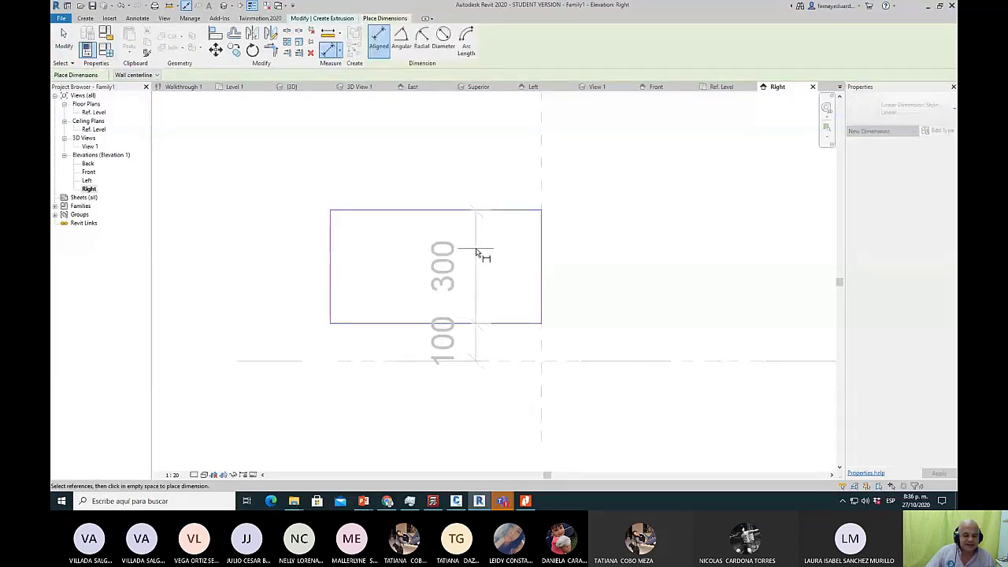
pyautogui.click(615, 221)
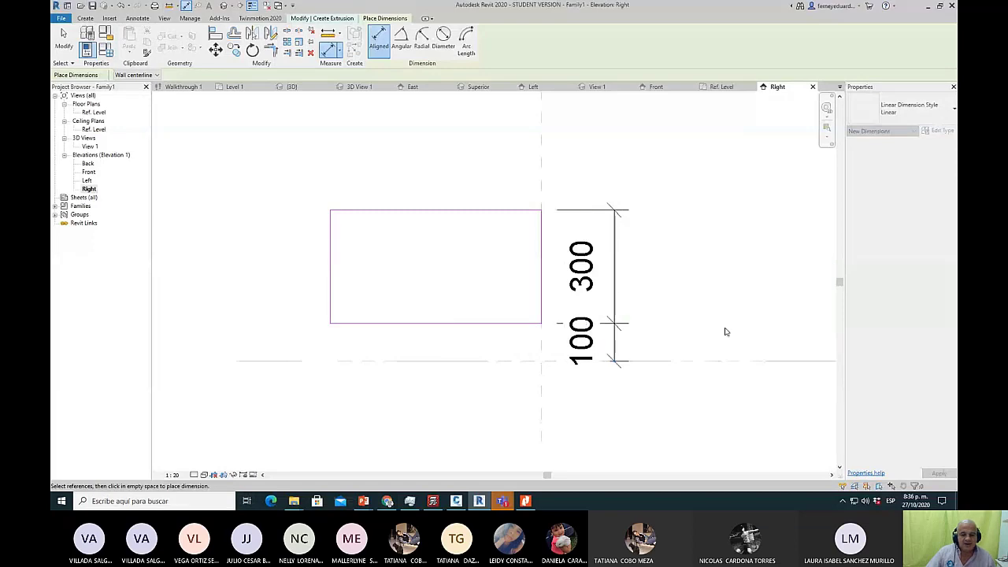
pyautogui.press('Escape')
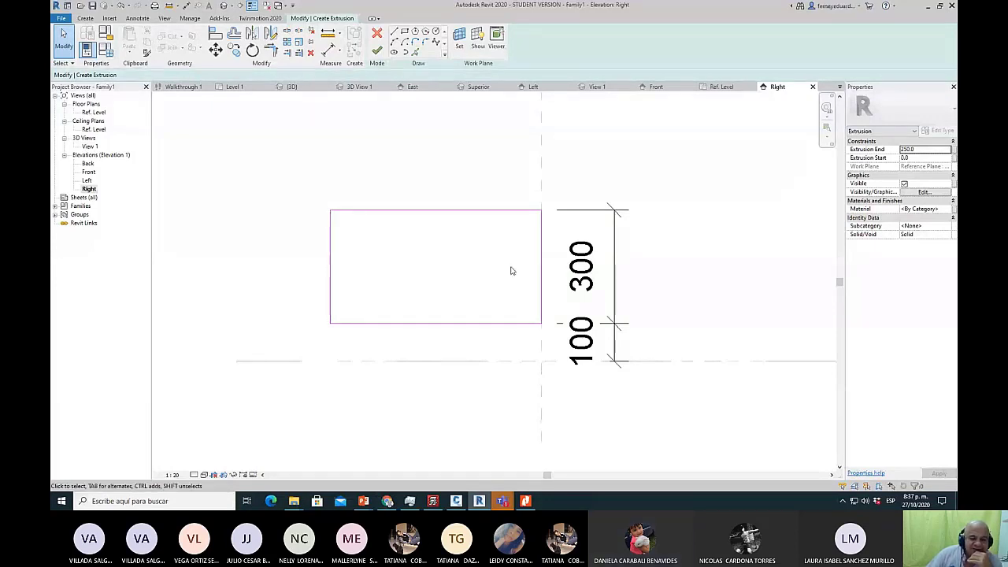
# Widen the seat rectangle from 560 to 600.
pyautogui.click(331, 251)
pyautogui.click(434, 180)
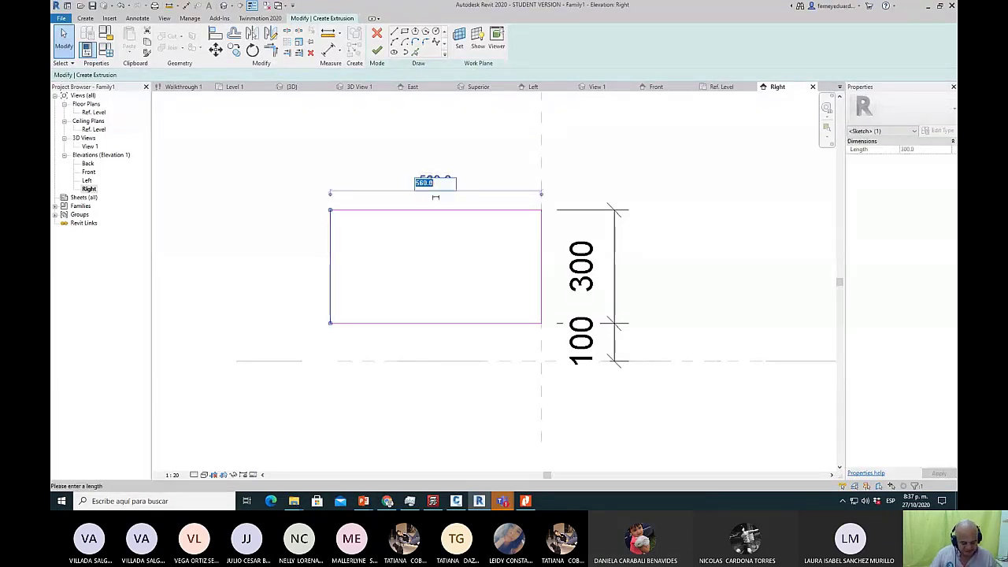
pyautogui.write('6')
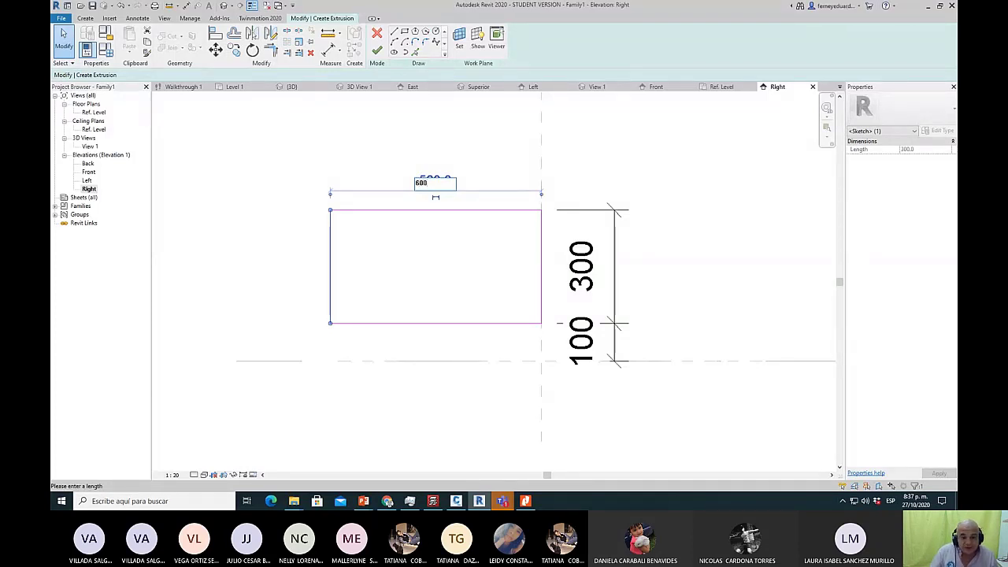
pyautogui.write('00')
pyautogui.press('Return')
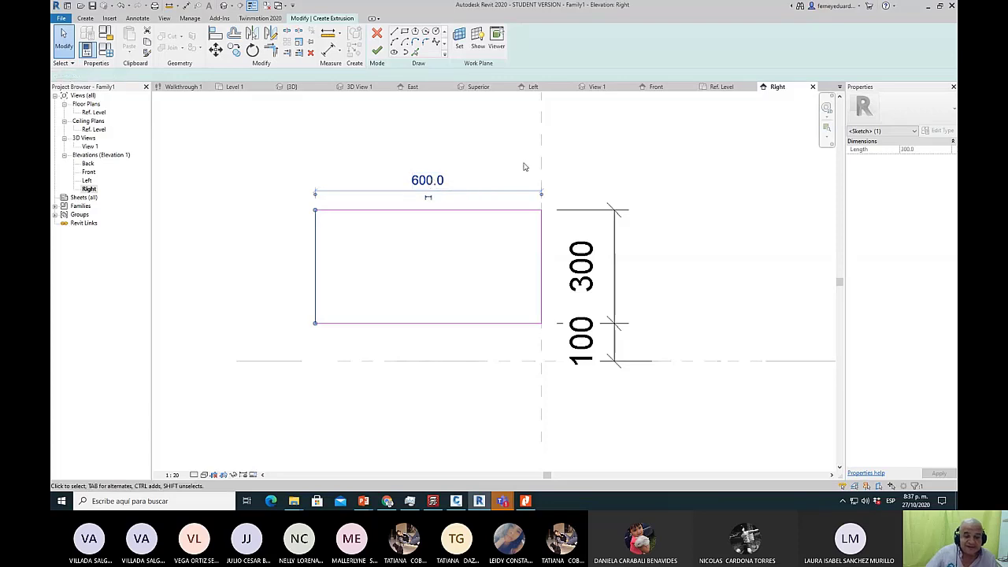
pyautogui.click(522, 165)
# Delete the 100 and 300 dimension string.
pyautogui.moveTo(673, 208); pyautogui.dragTo(558, 359)
pyautogui.press('Delete')
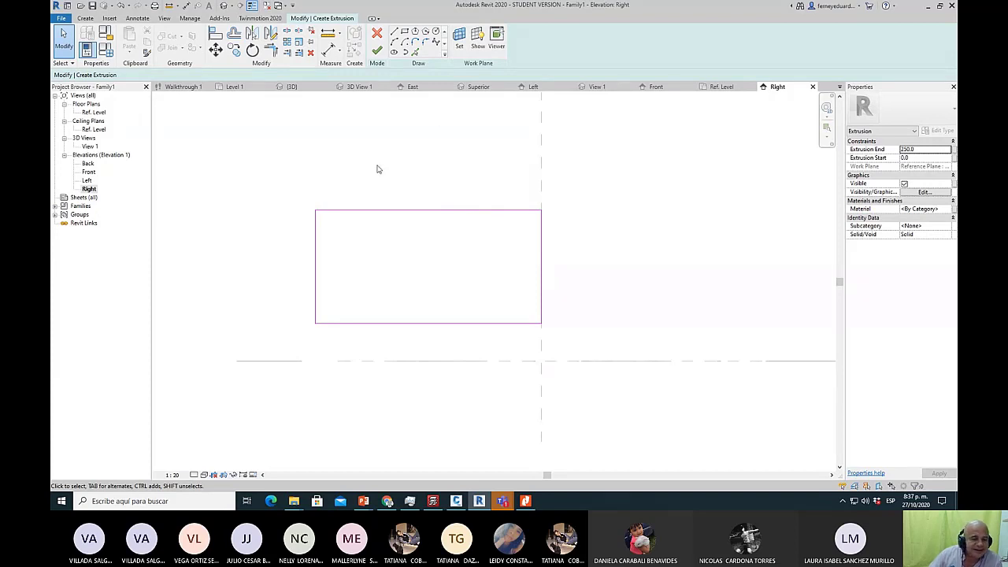
pyautogui.scroll(1, 367, 172)
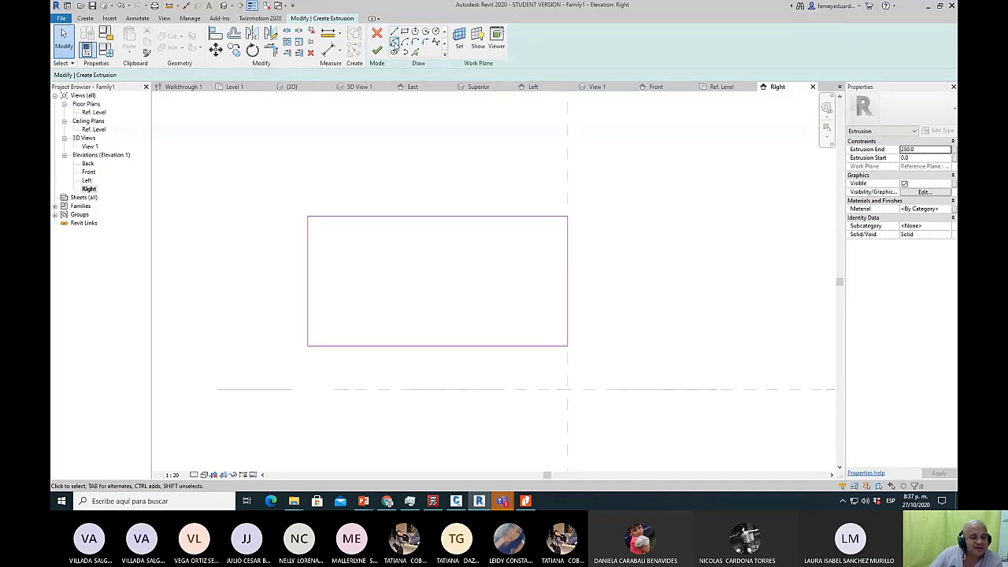
# Offset the seat sketch's top edge 50 downward.
pyautogui.click(395, 41)
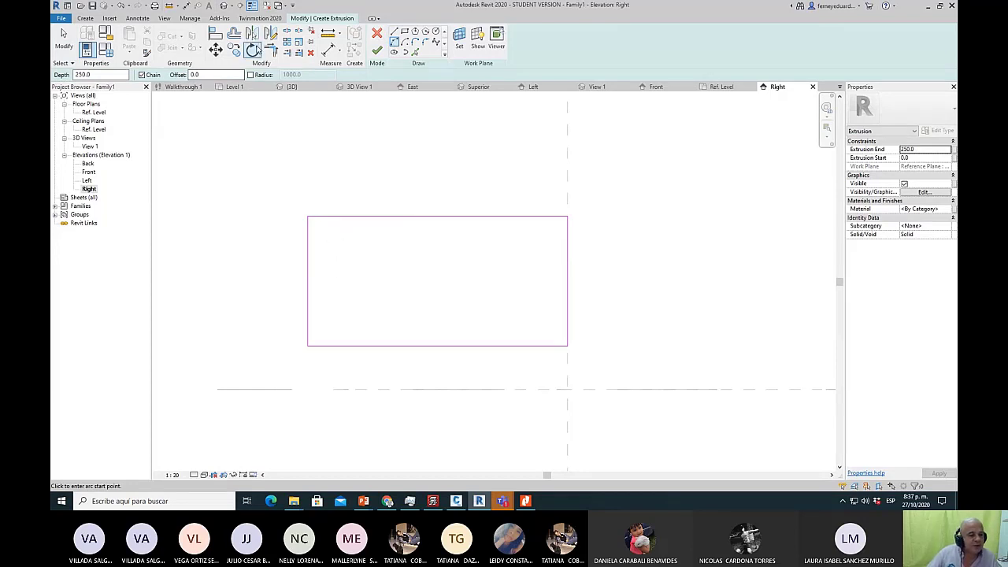
pyautogui.click(234, 36)
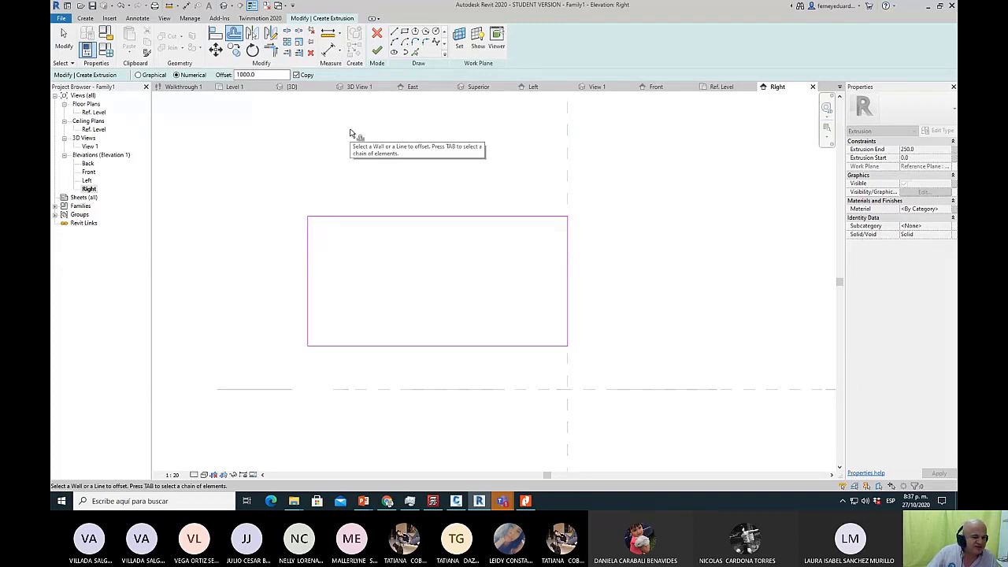
pyautogui.click(240, 74)
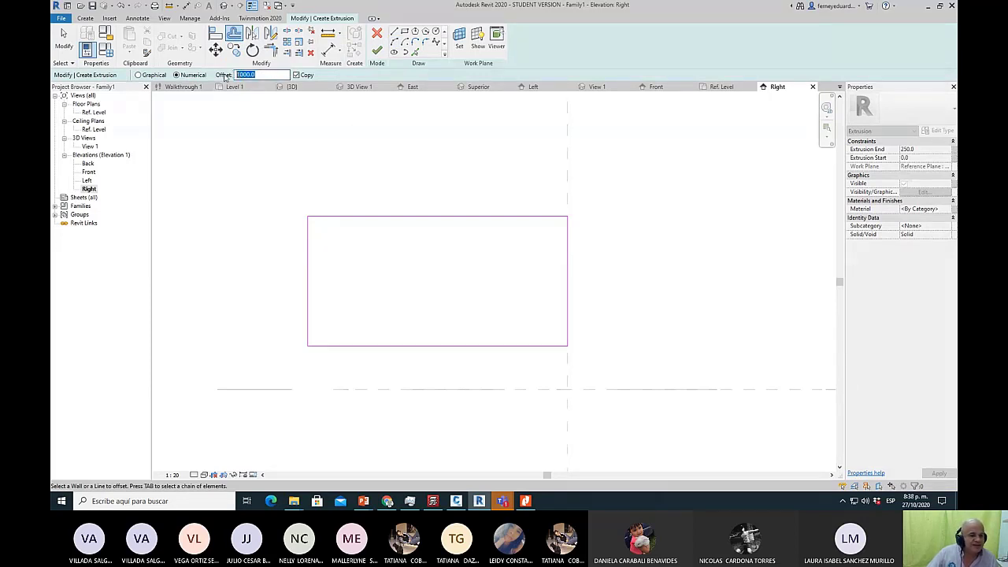
pyautogui.write('50')
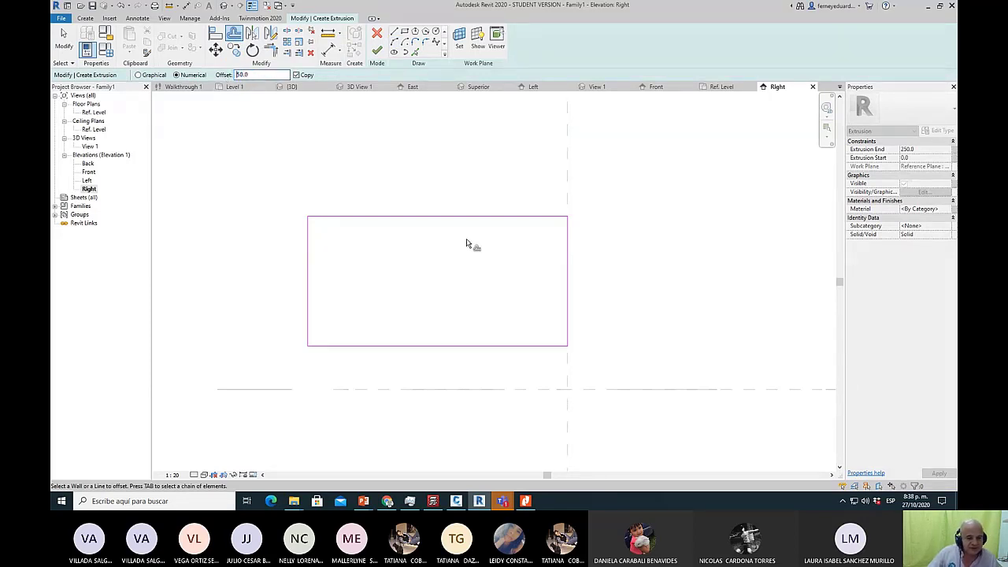
pyautogui.click(463, 223)
pyautogui.press('Escape')
pyautogui.press('Escape')
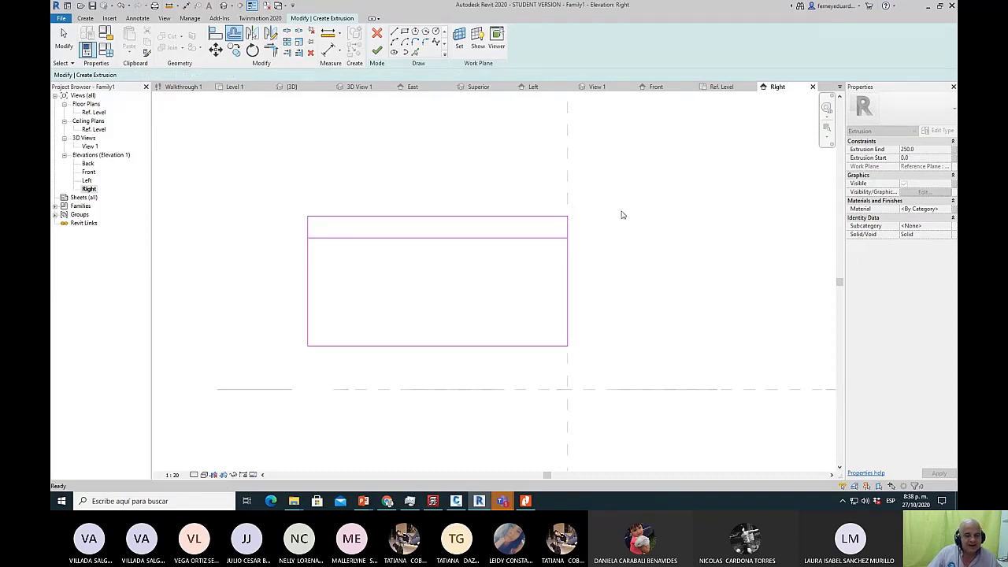
# Draw a line across the offset, add an arc peaking at the top midpoint, and select the top edge.
pyautogui.click(394, 34)
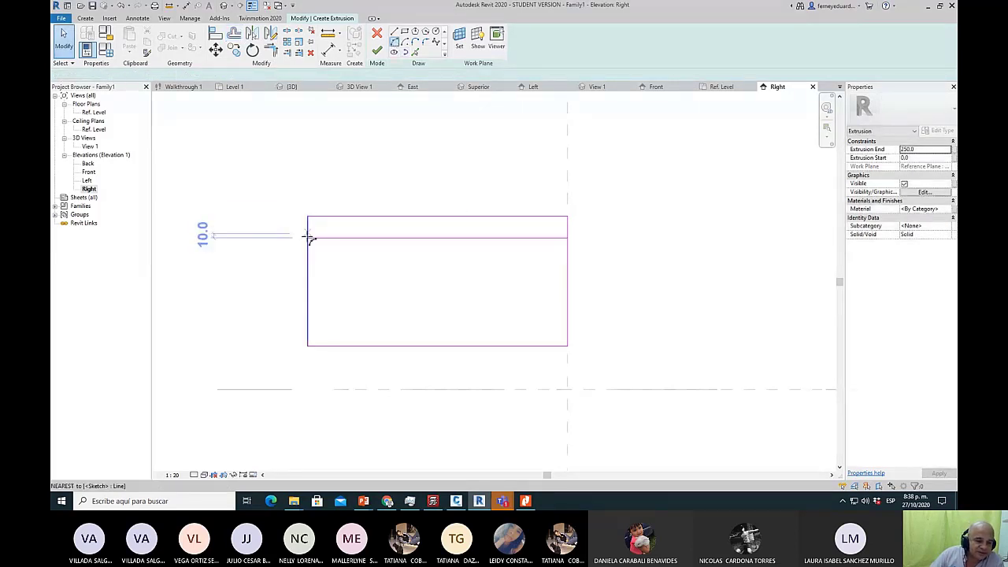
pyautogui.click(308, 237)
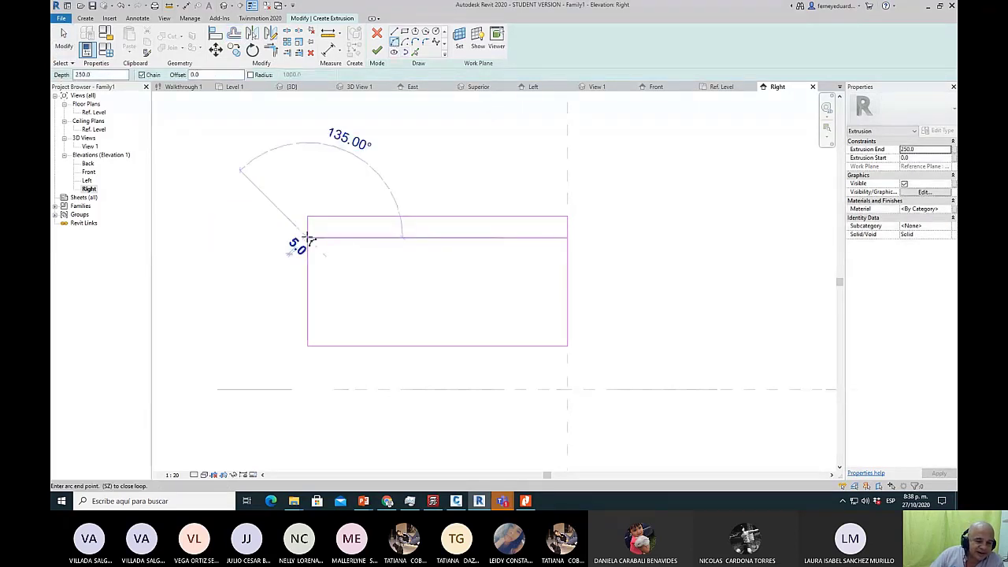
pyautogui.click(566, 237)
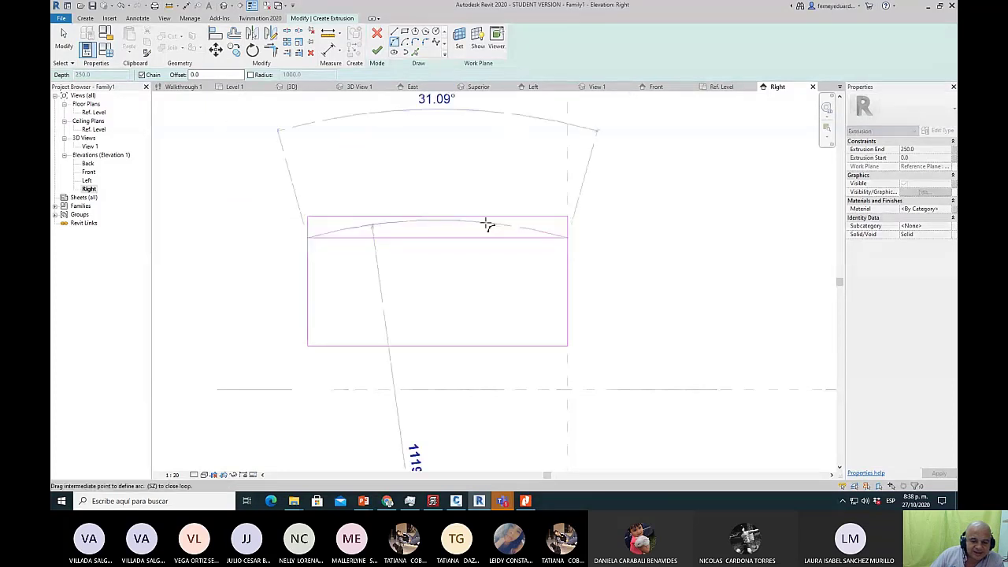
pyautogui.click(437, 216)
pyautogui.press('Escape')
pyautogui.press('Escape')
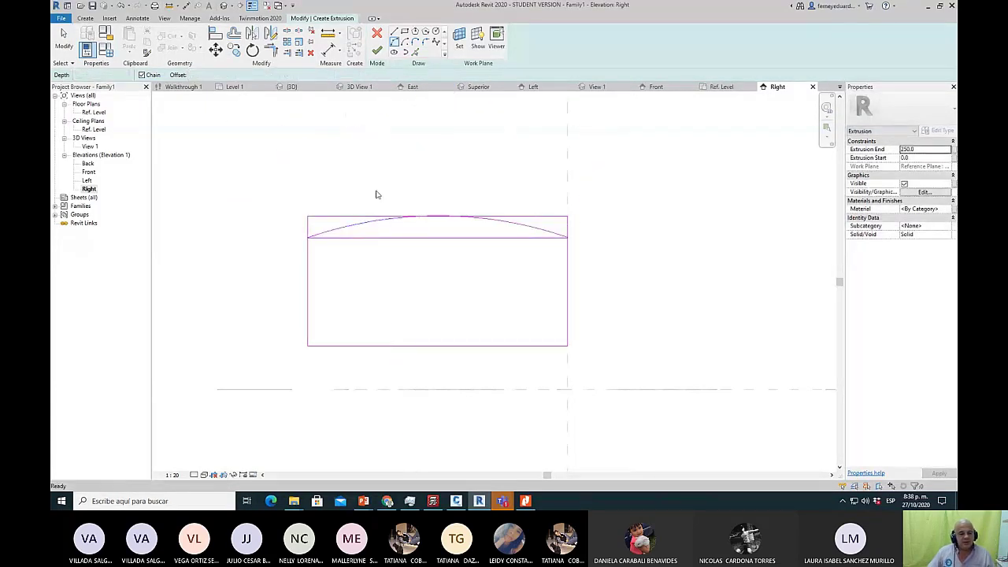
pyautogui.scroll(1, 376, 193)
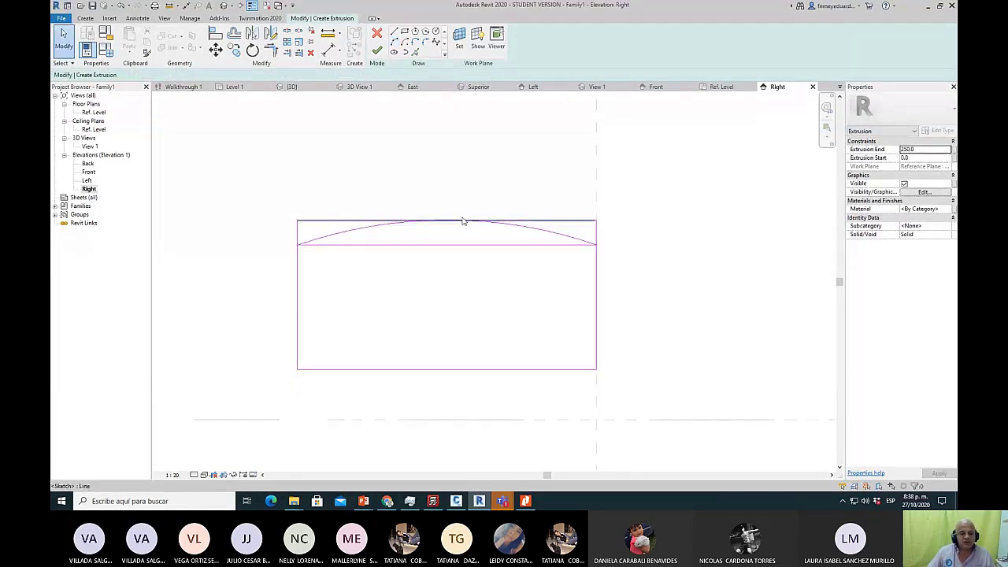
pyautogui.click(363, 222)
# Delete the flat top edge and fillet the left side into the top arc with radius 100.
pyautogui.press('Delete')
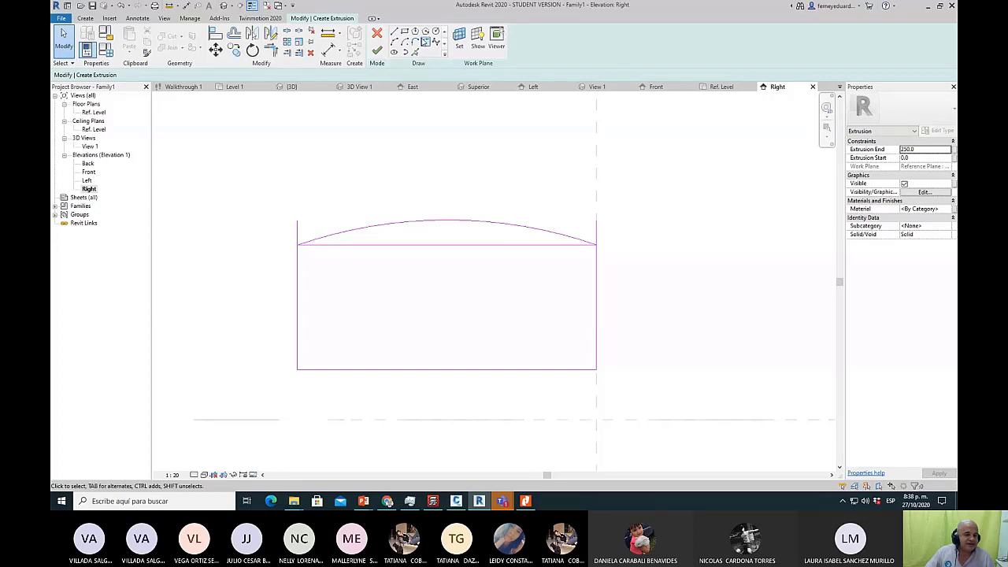
pyautogui.click(426, 42)
pyautogui.click(299, 278)
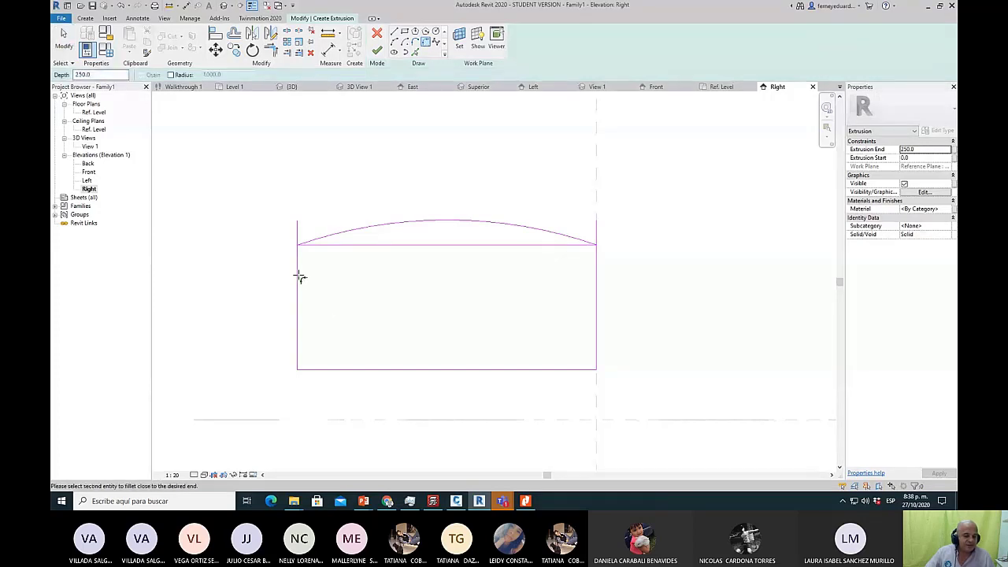
pyautogui.click(326, 238)
pyautogui.scroll(3, 304, 252)
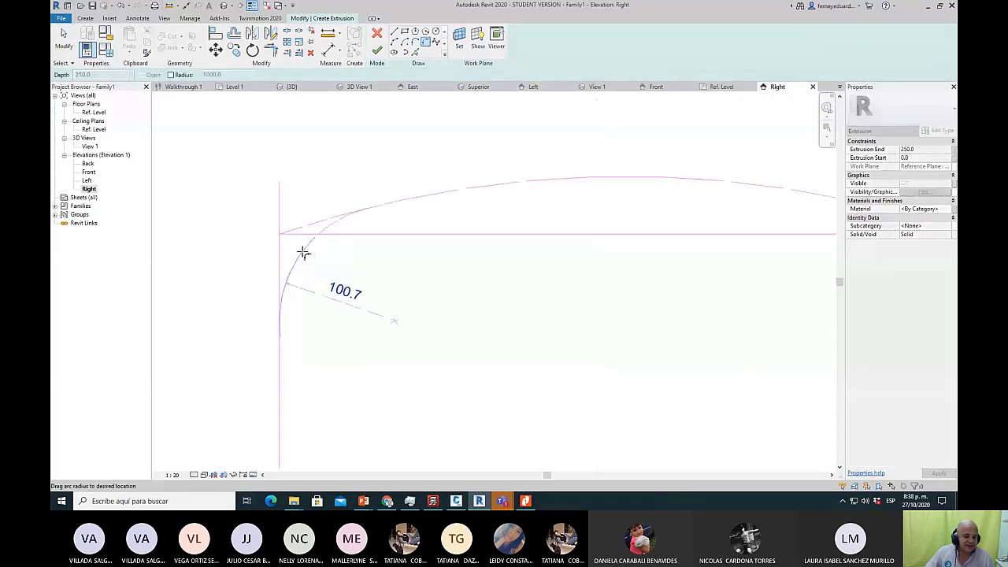
pyautogui.click(293, 259)
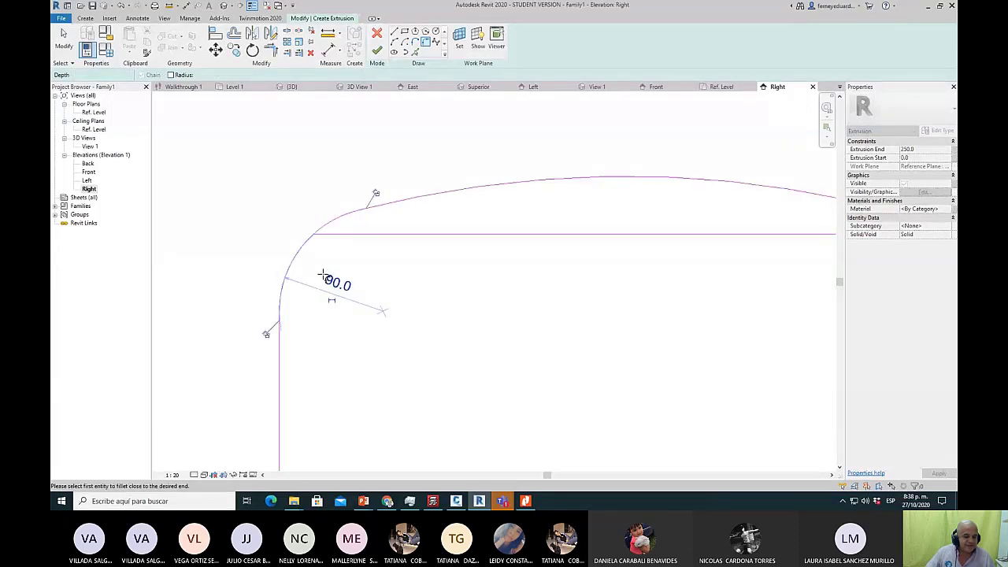
pyautogui.click(334, 281)
pyautogui.write('100')
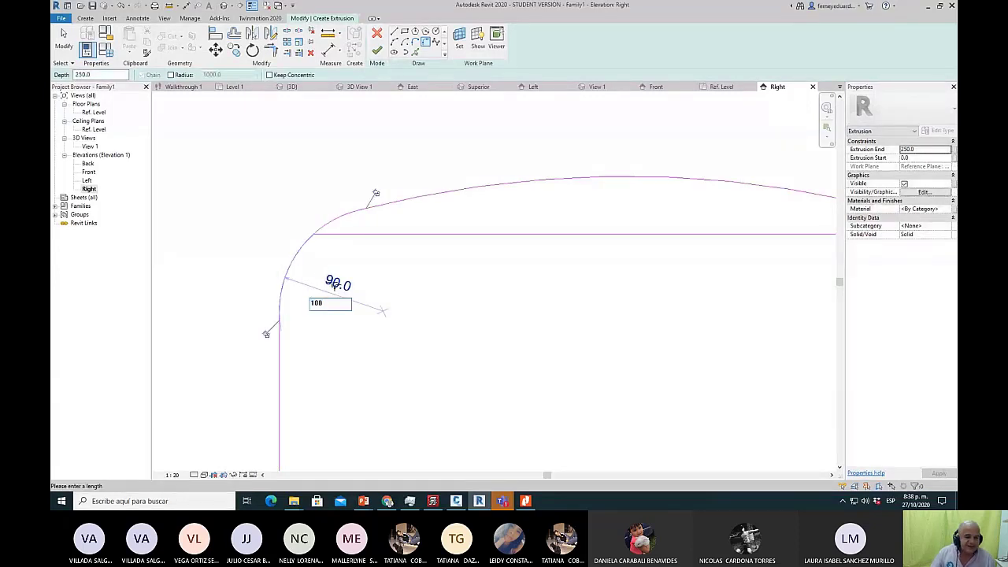
pyautogui.press('Return')
pyautogui.scroll(-3, 389, 268)
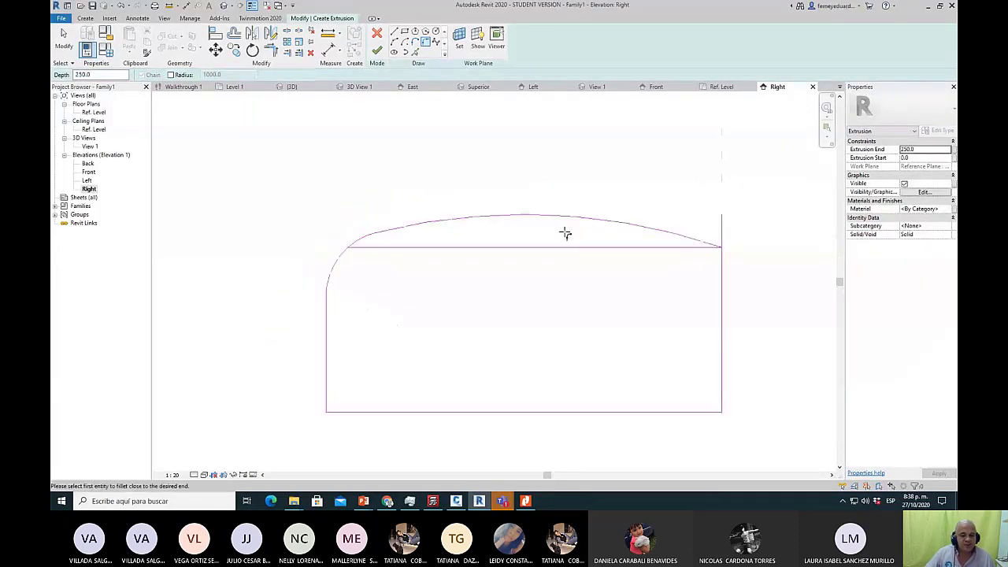
pyautogui.moveTo(598, 263); pyautogui.dragTo(511, 260, button='middle')
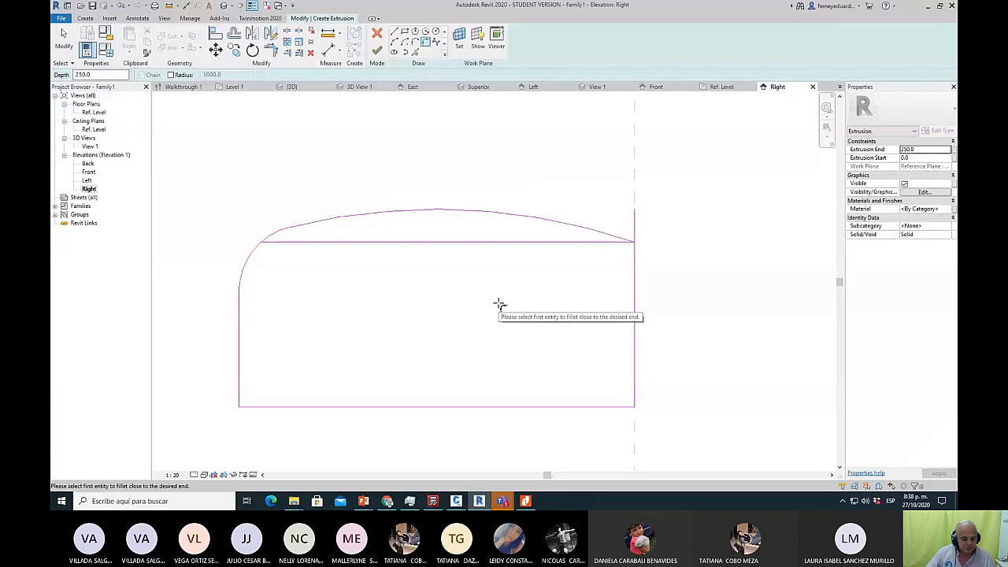
pyautogui.scroll(2, 499, 304)
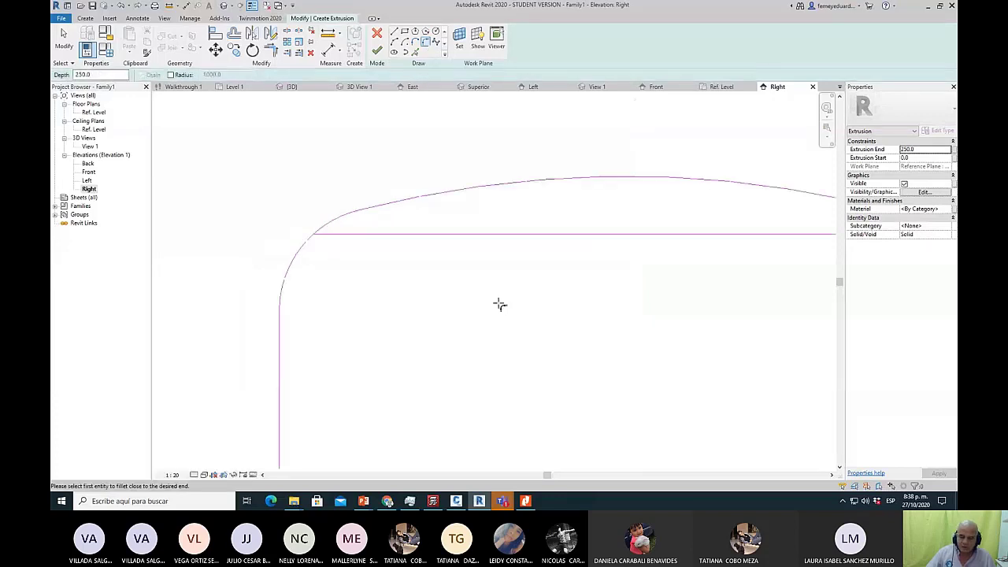
pyautogui.scroll(-3, 500, 304)
pyautogui.press('Escape')
pyautogui.press('Escape')
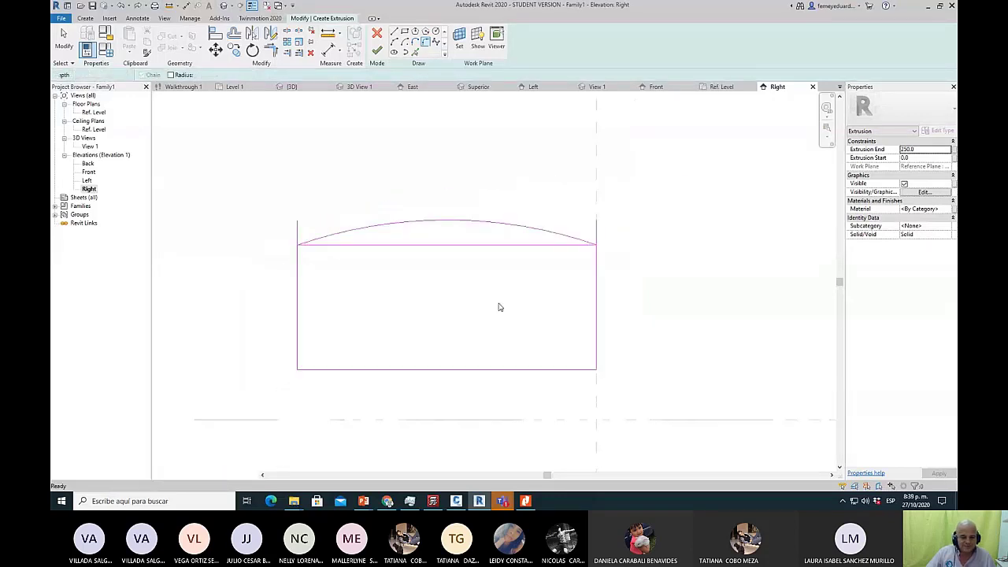
# Delete the existing arch and the inner horizontal sketch line.
pyautogui.click(555, 238)
pyautogui.press('Delete')
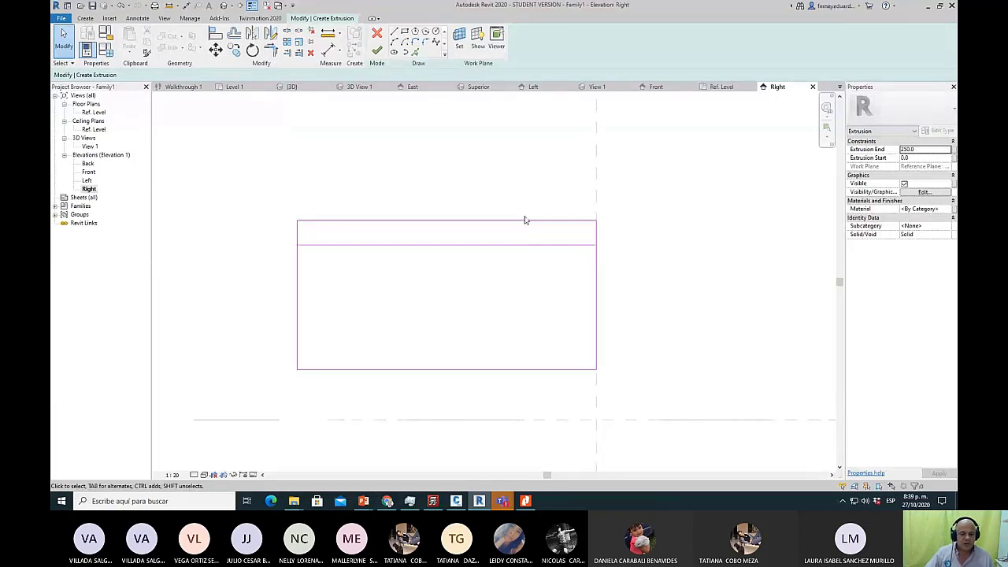
pyautogui.click(524, 245)
pyautogui.press('Delete')
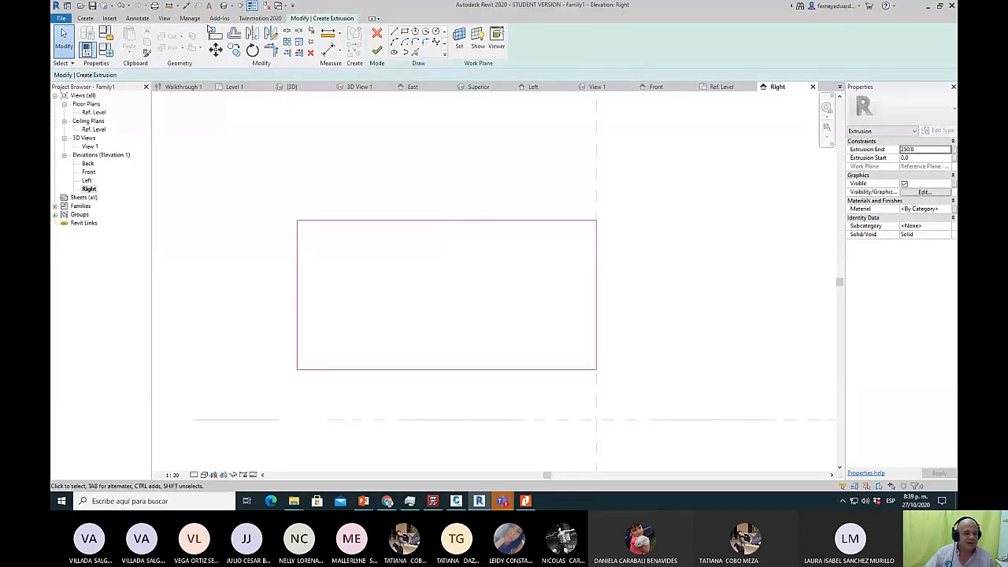
# Offset the top edge 50 downward, discarding a mistaken first offset of 1.
pyautogui.click(234, 33)
pyautogui.doubleClick(254, 74)
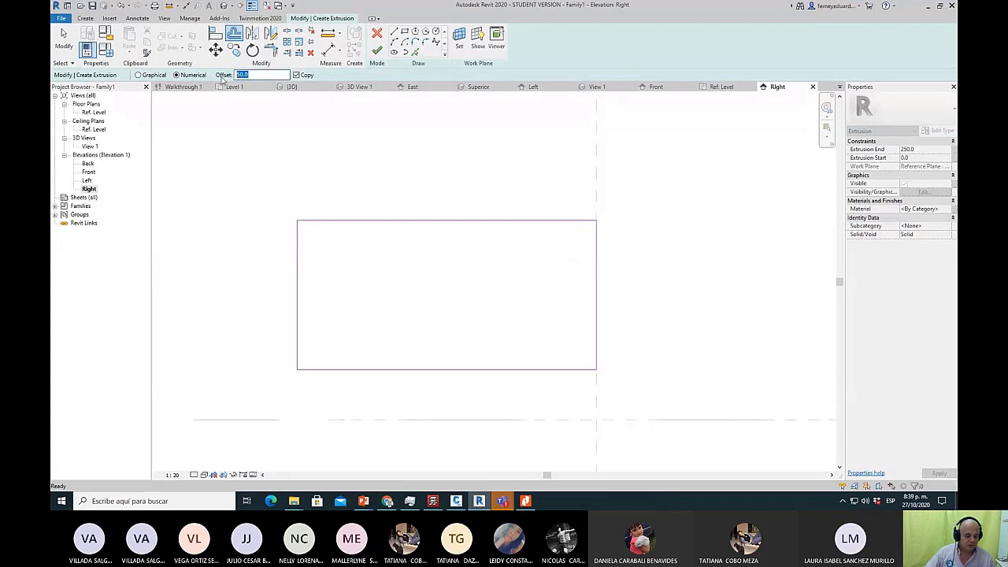
pyautogui.write('10')
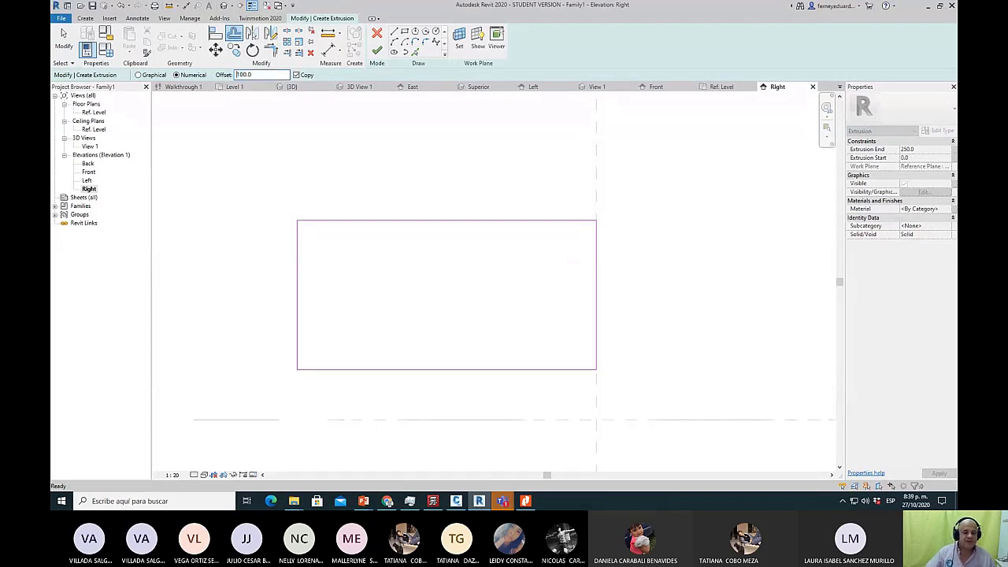
pyautogui.click(459, 222)
pyautogui.press('Escape')
pyautogui.click(432, 270)
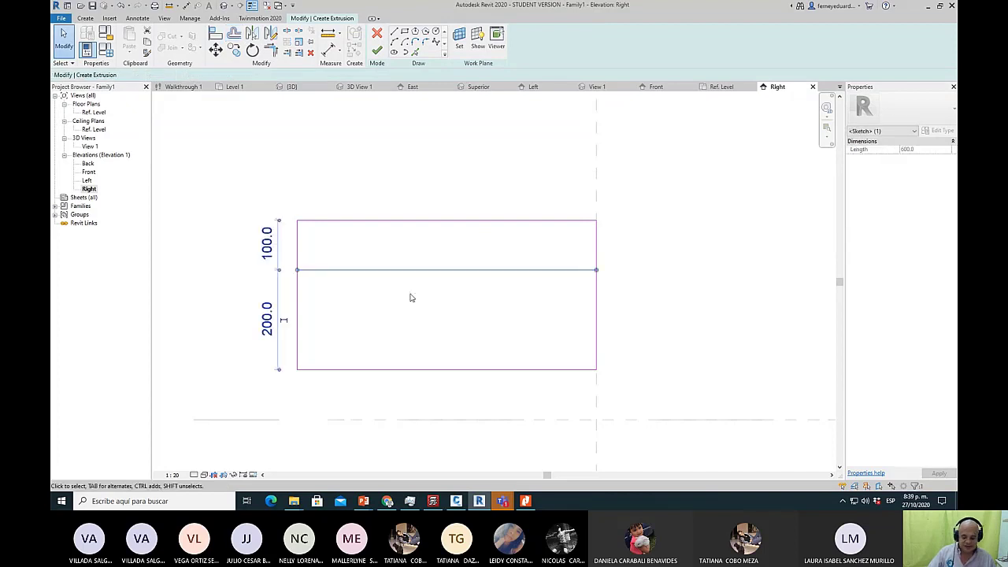
pyautogui.press('Delete')
pyautogui.click(234, 35)
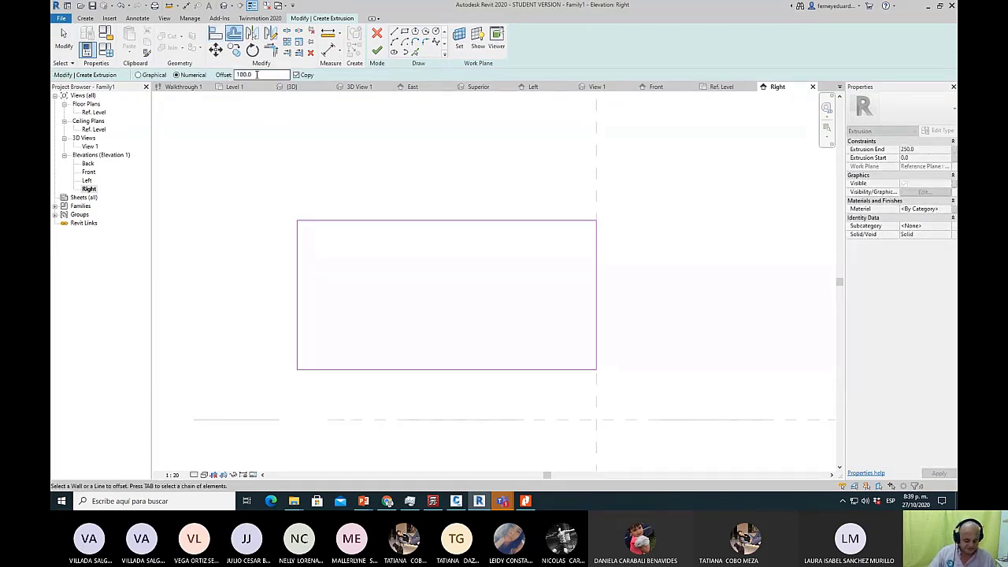
pyautogui.doubleClick(256, 74)
pyautogui.write('50')
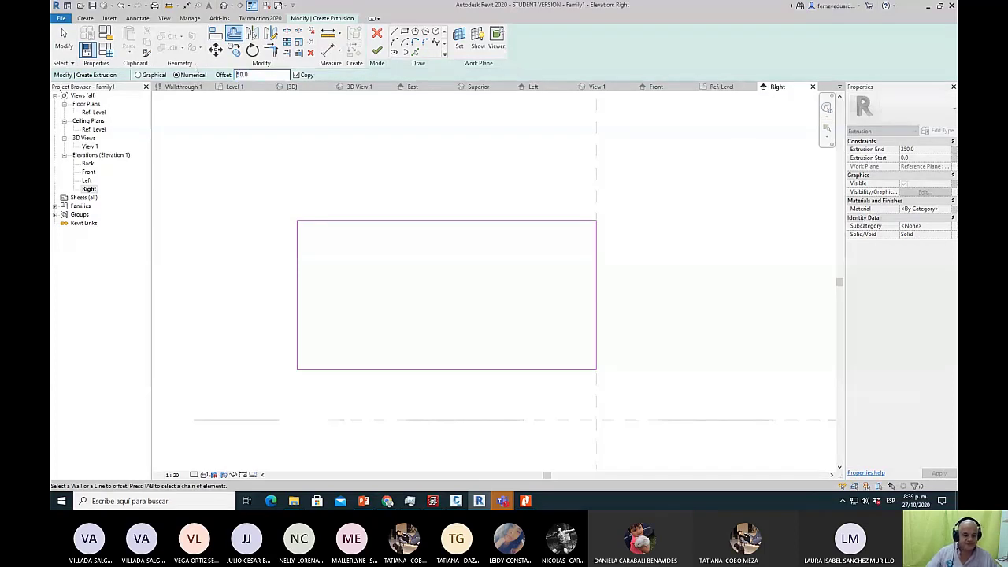
pyautogui.click(512, 223)
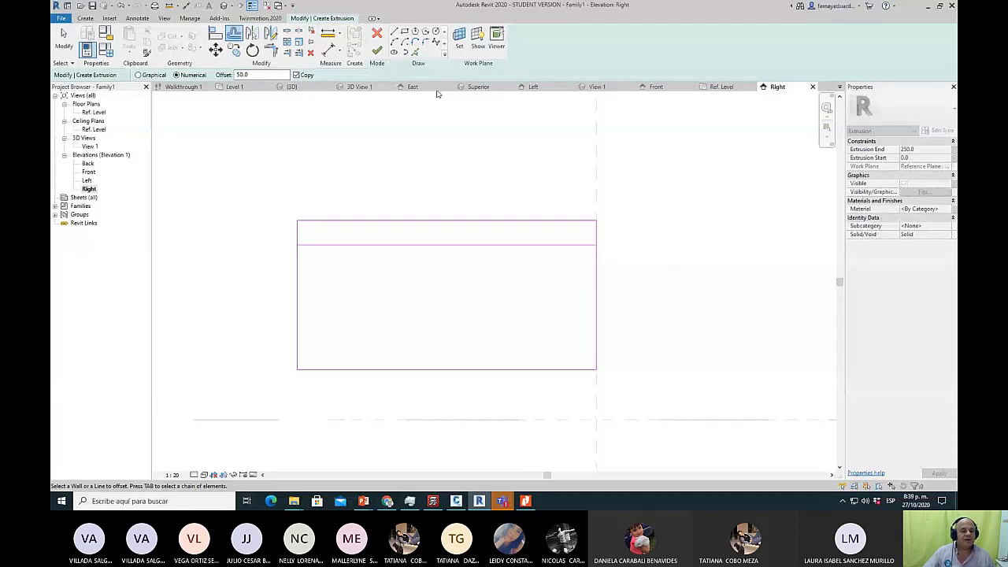
# Draw an arch between the offset line's ends through the top midpoint, then delete the flat top edge.
pyautogui.click(393, 32)
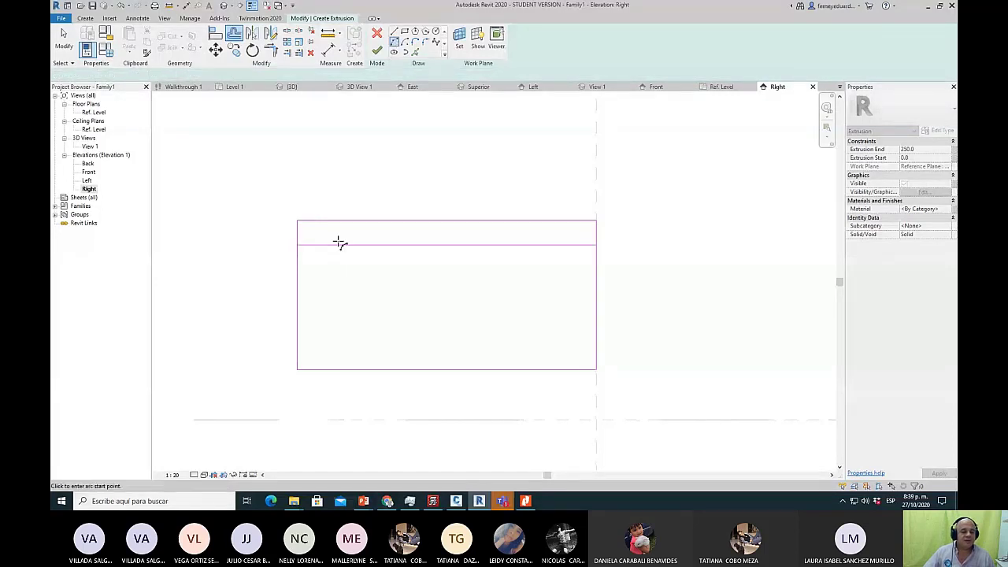
pyautogui.click(297, 245)
pyautogui.click(596, 245)
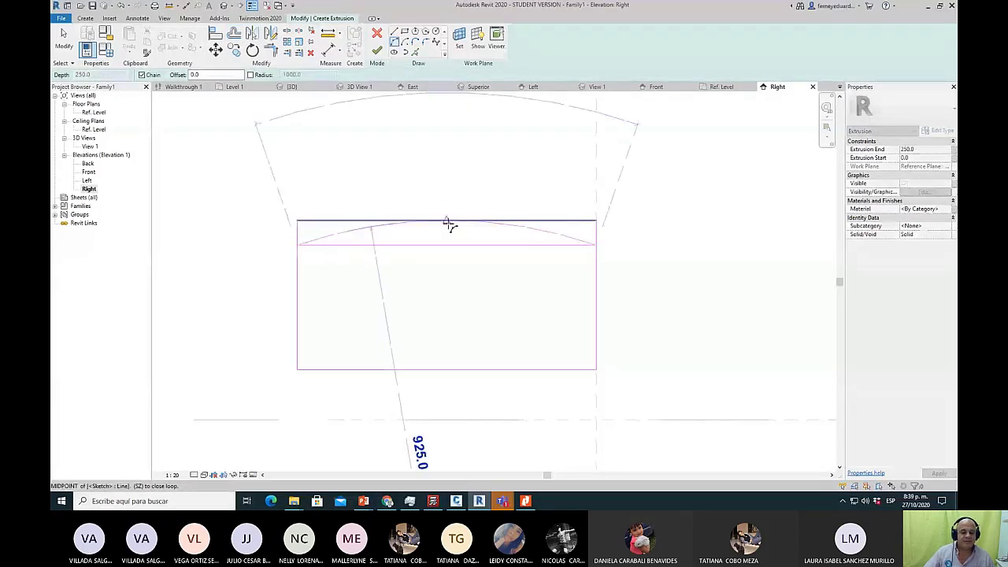
pyautogui.click(448, 223)
pyautogui.press('Escape')
pyautogui.press('Escape')
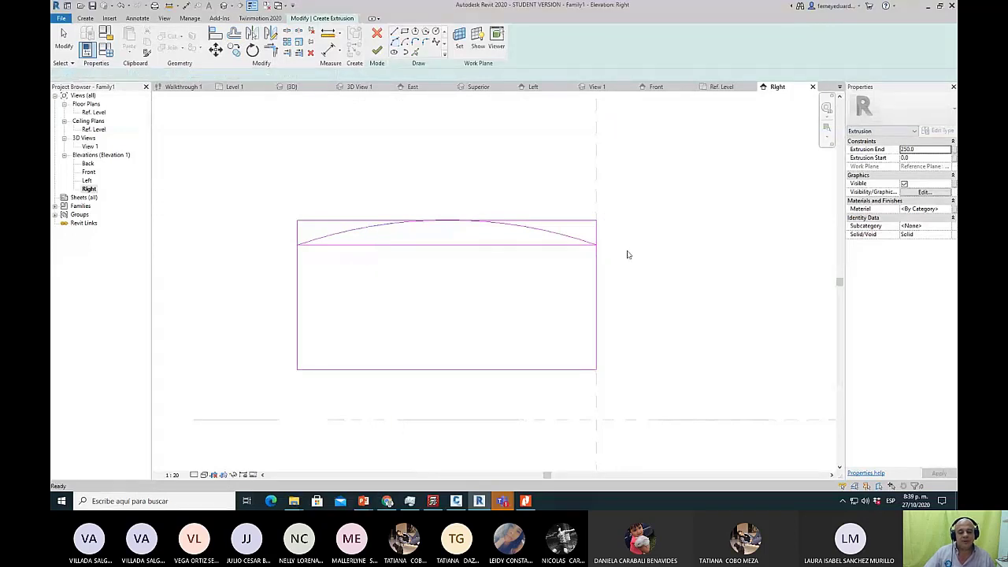
pyautogui.click(573, 220)
pyautogui.press('Delete')
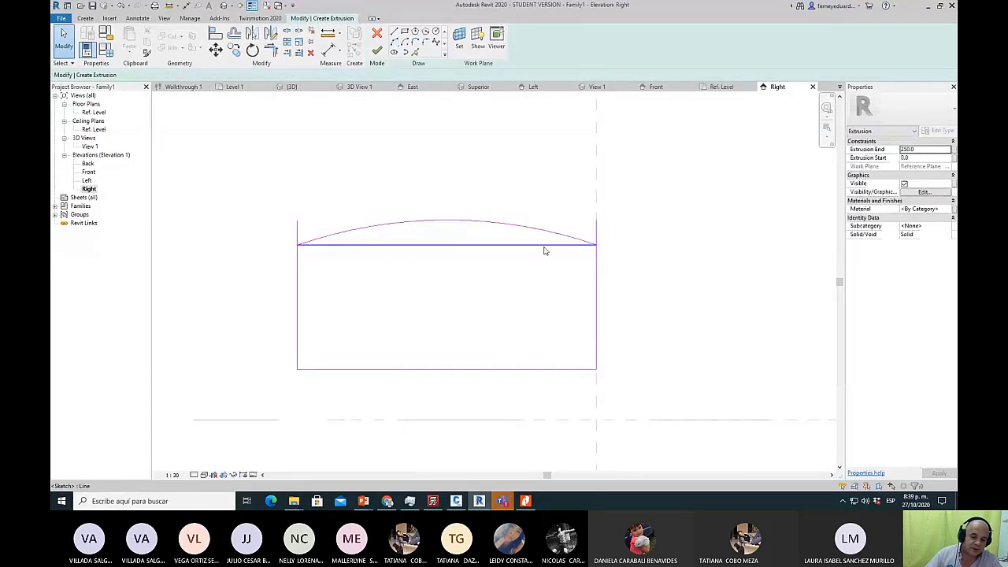
pyautogui.click(543, 246)
pyautogui.press('Delete')
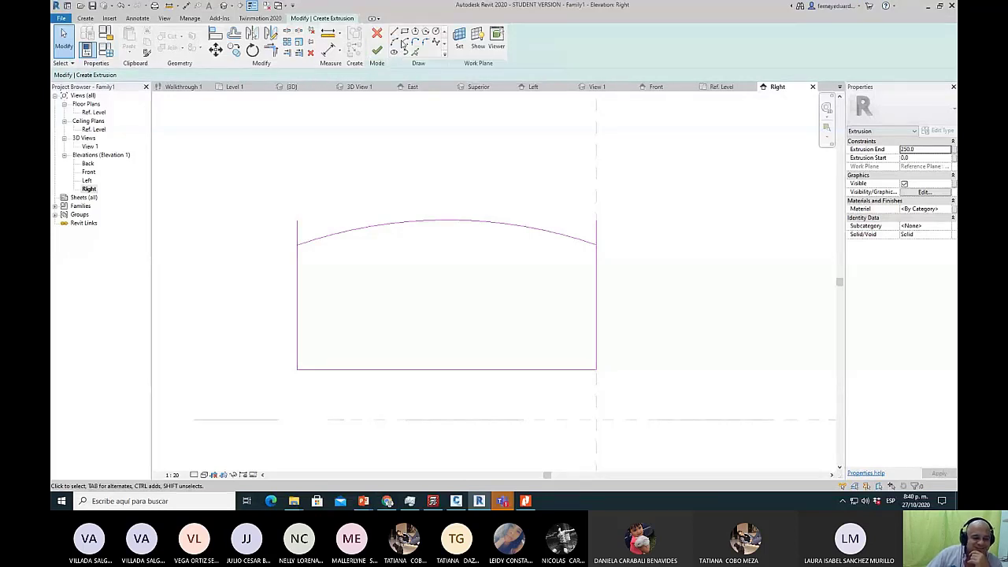
# Fillet the arch into the left side with a 100 radius.
pyautogui.click(426, 42)
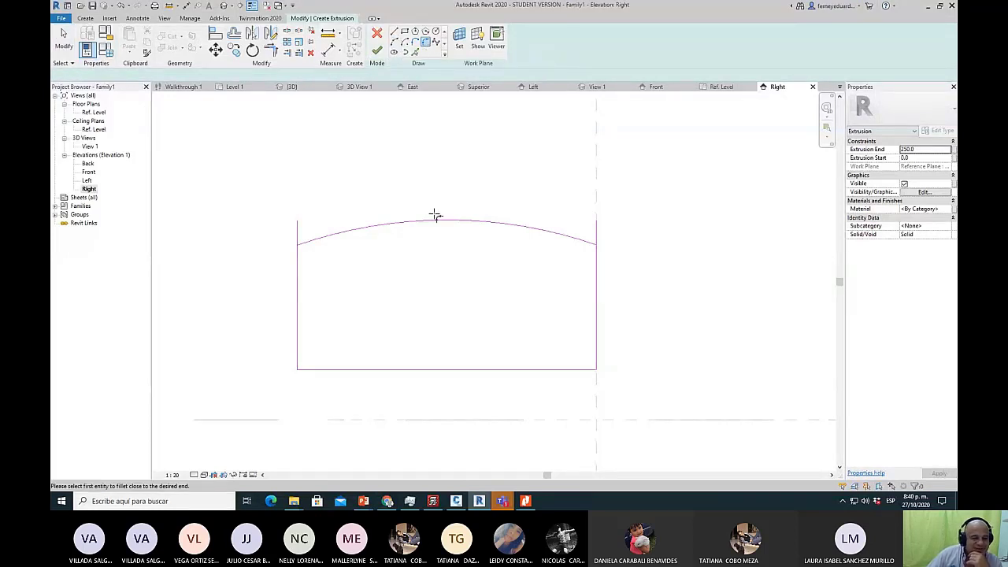
pyautogui.click(322, 238)
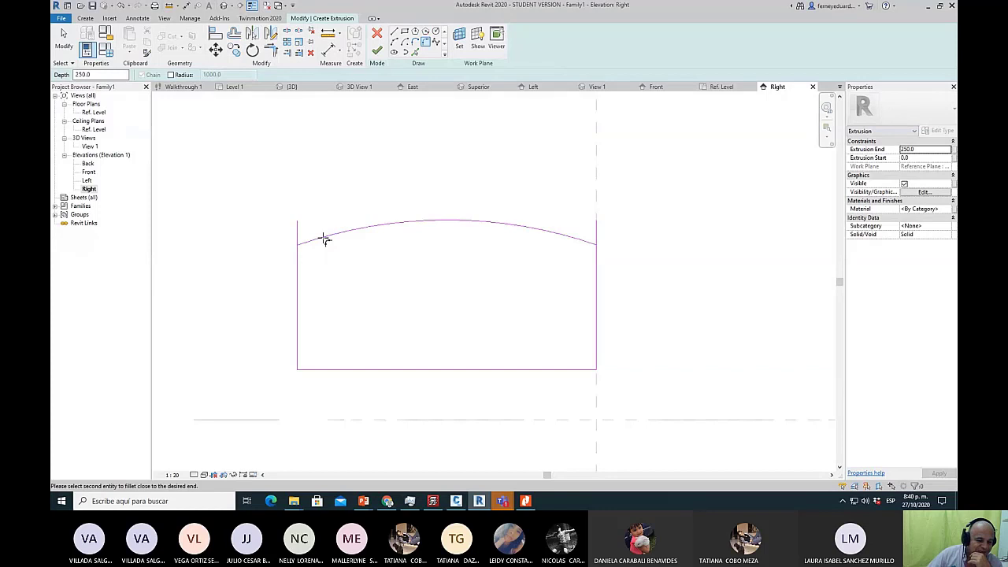
pyautogui.click(297, 270)
pyautogui.scroll(3, 308, 249)
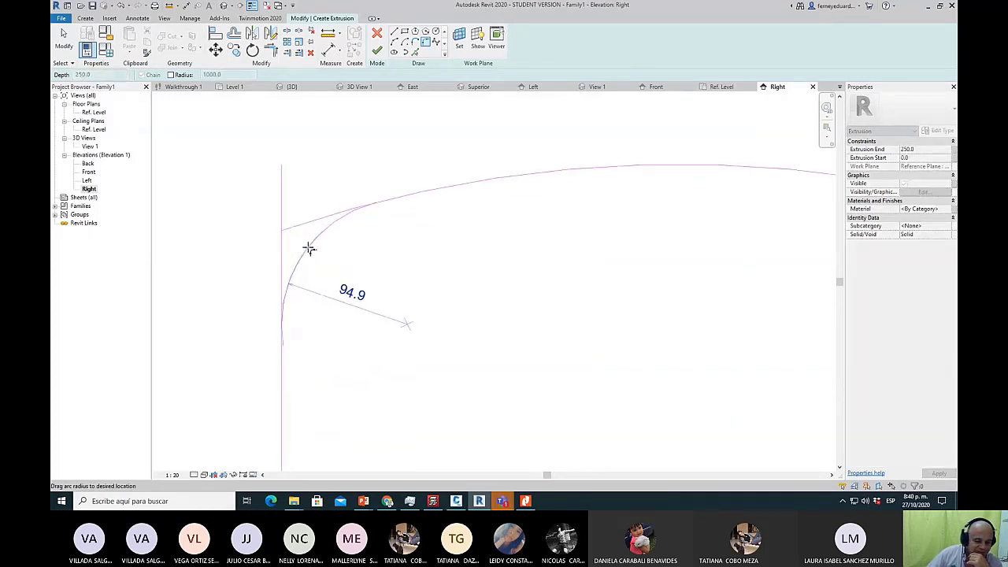
pyautogui.click(309, 248)
pyautogui.click(381, 263)
pyautogui.write('1')
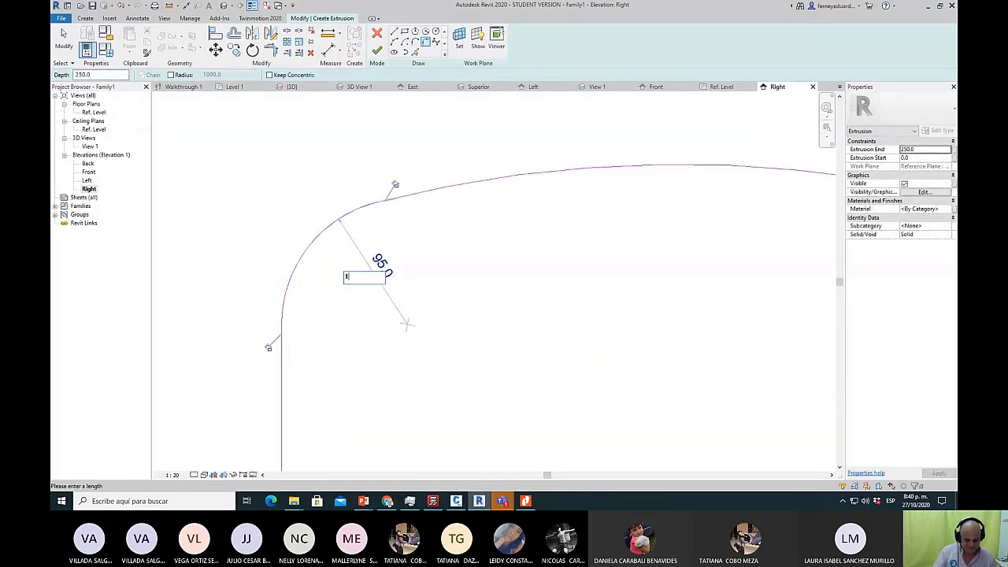
pyautogui.write('00')
pyautogui.press('Return')
pyautogui.scroll(-1, 348, 234)
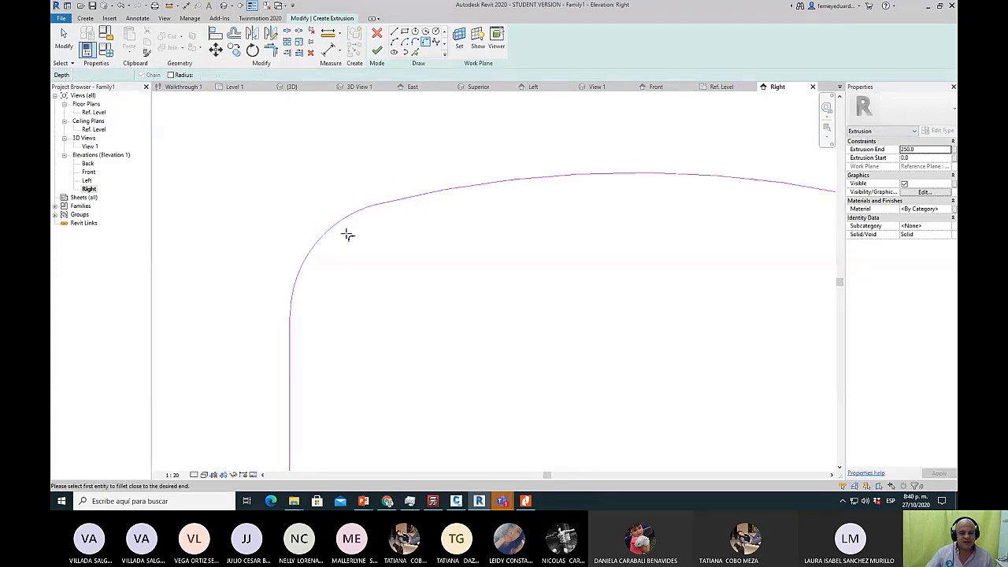
pyautogui.scroll(-3, 434, 288)
pyautogui.scroll(4, 603, 247)
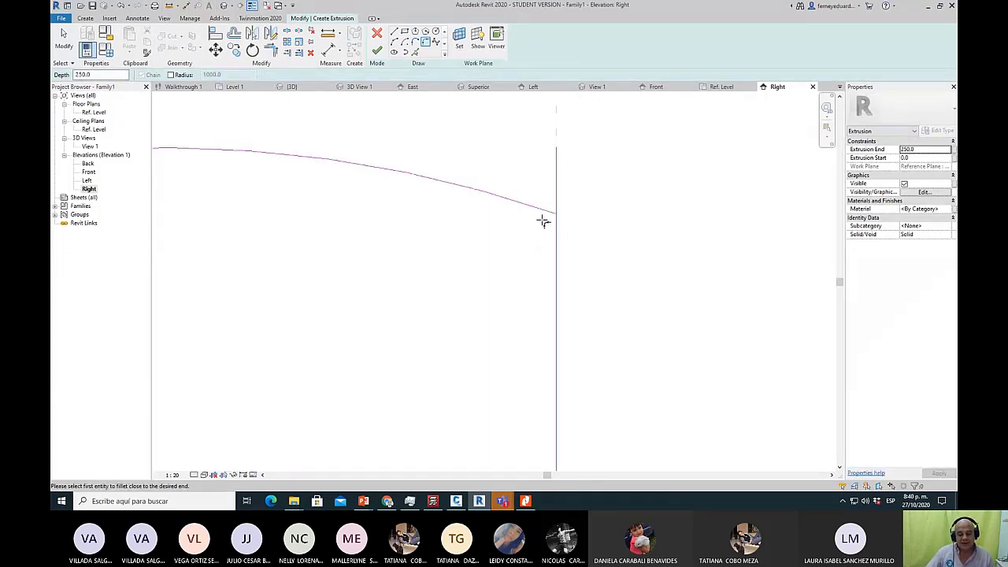
# Fillet the arch into the right side with a 30 radius and recentre the view.
pyautogui.click(547, 216)
pyautogui.click(556, 233)
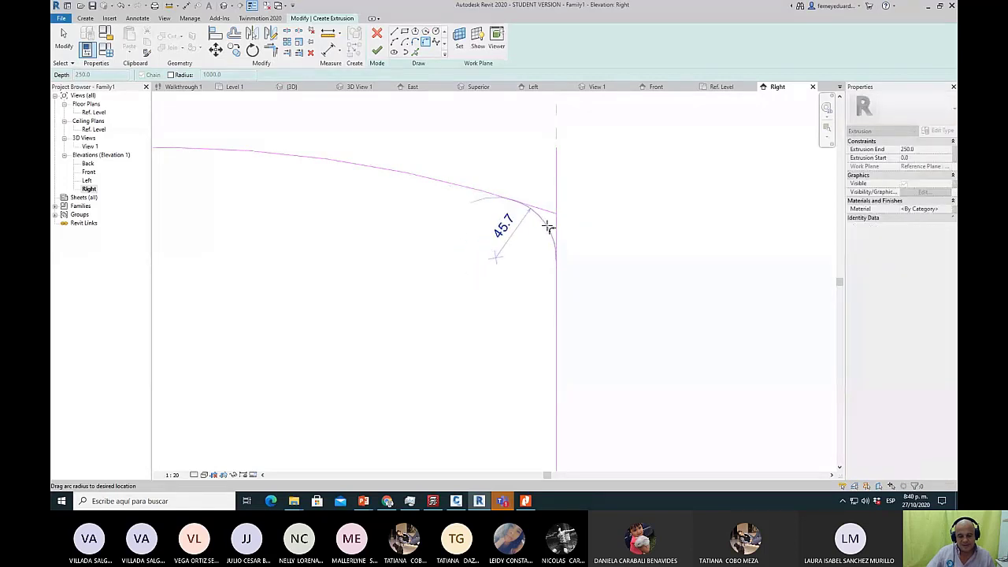
pyautogui.click(547, 228)
pyautogui.click(511, 225)
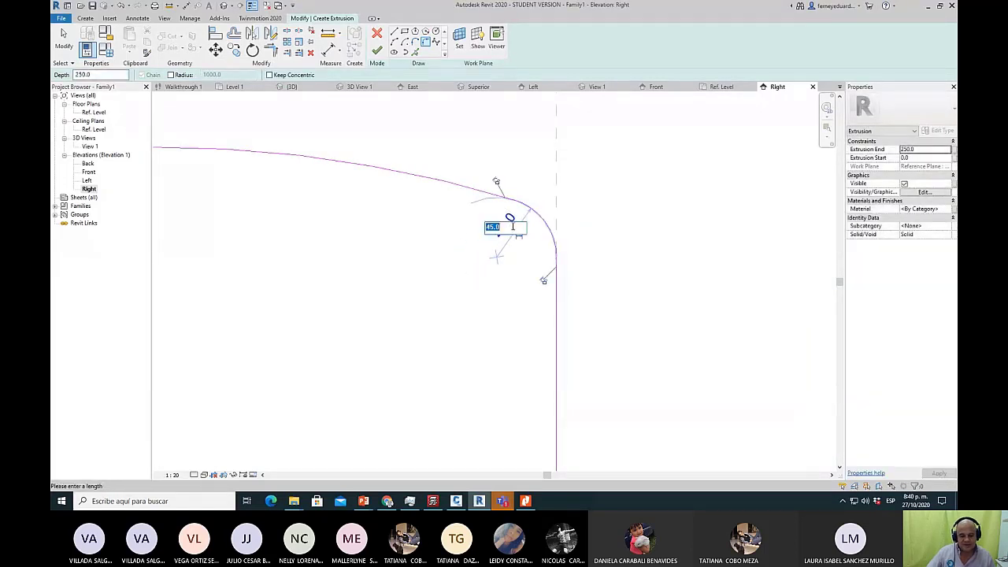
pyautogui.write('30')
pyautogui.press('Return')
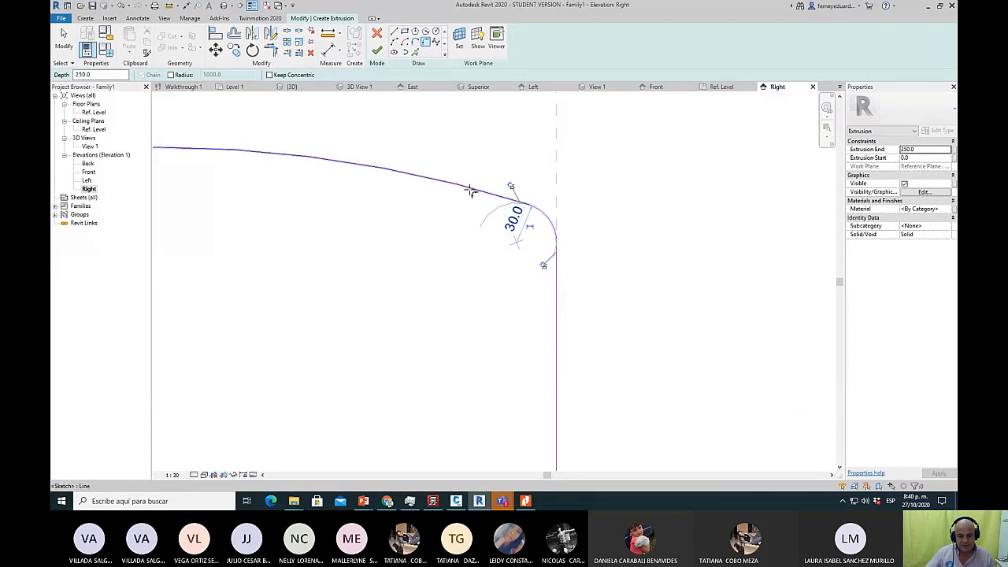
pyautogui.scroll(-2, 614, 246)
pyautogui.scroll(-2, 614, 247)
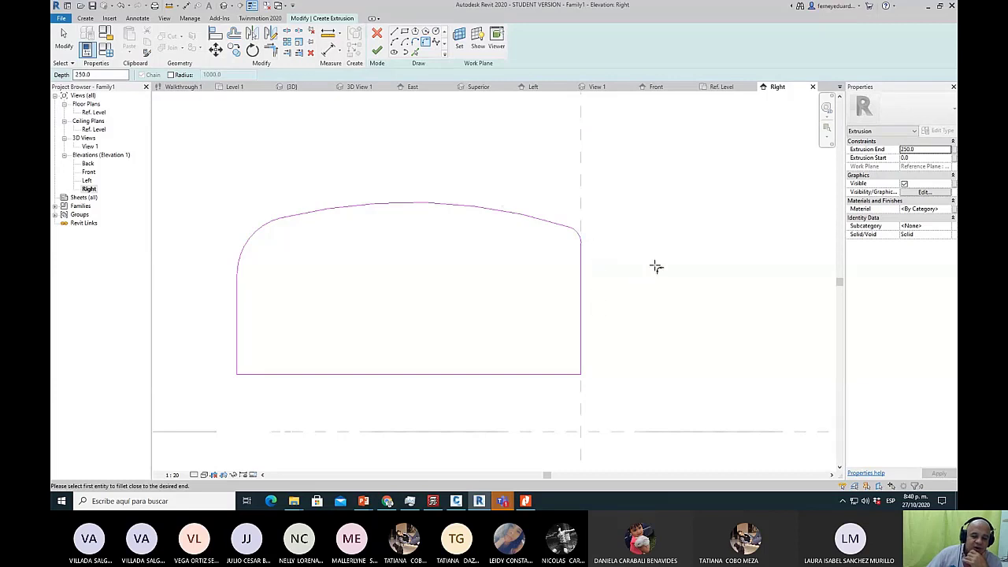
pyautogui.scroll(-2, 666, 261)
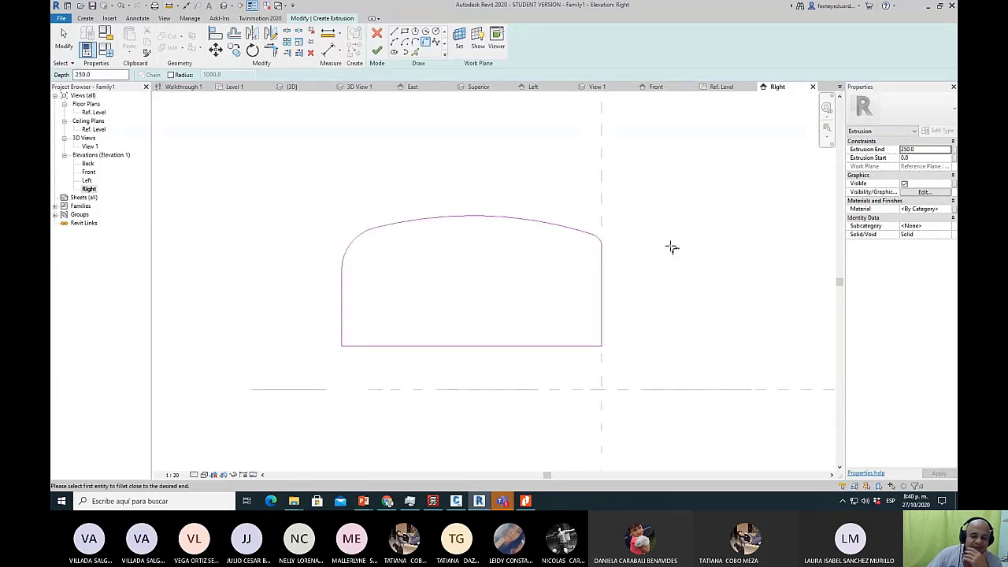
pyautogui.moveTo(670, 247); pyautogui.dragTo(599, 253, button='middle')
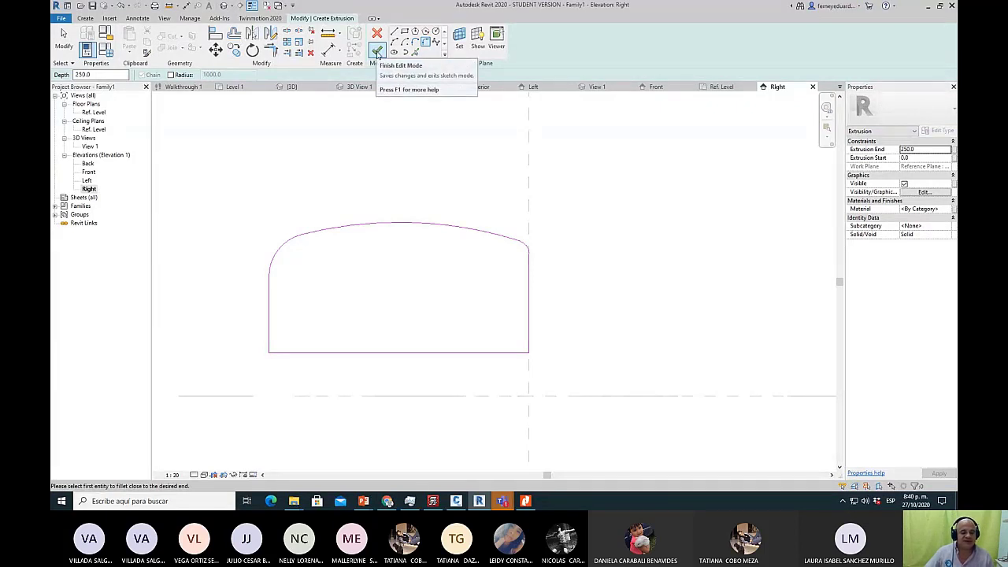
# Finish the arched profile as a solid extrusion and orbit it in 3D View 1.
pyautogui.click(378, 52)
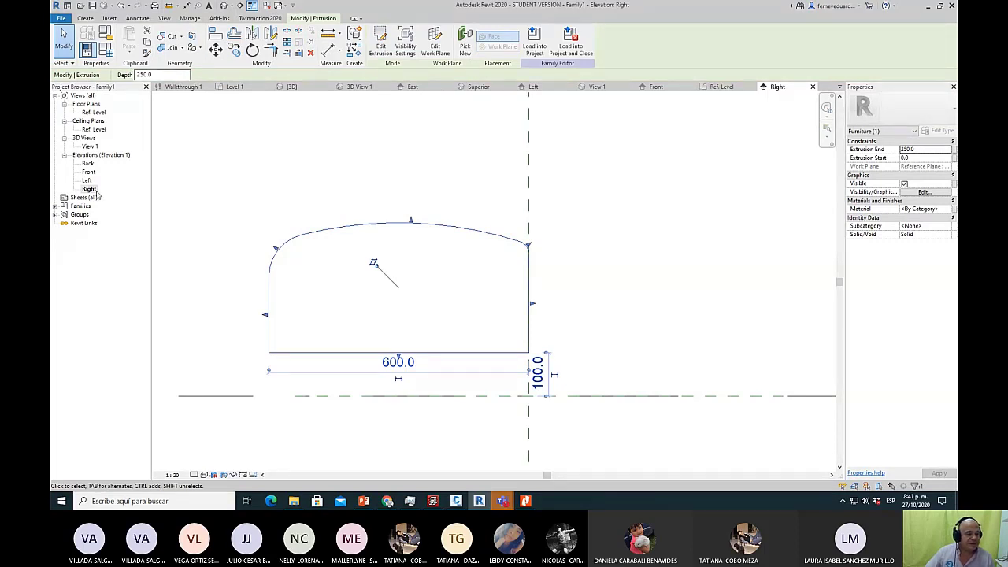
pyautogui.doubleClick(89, 147)
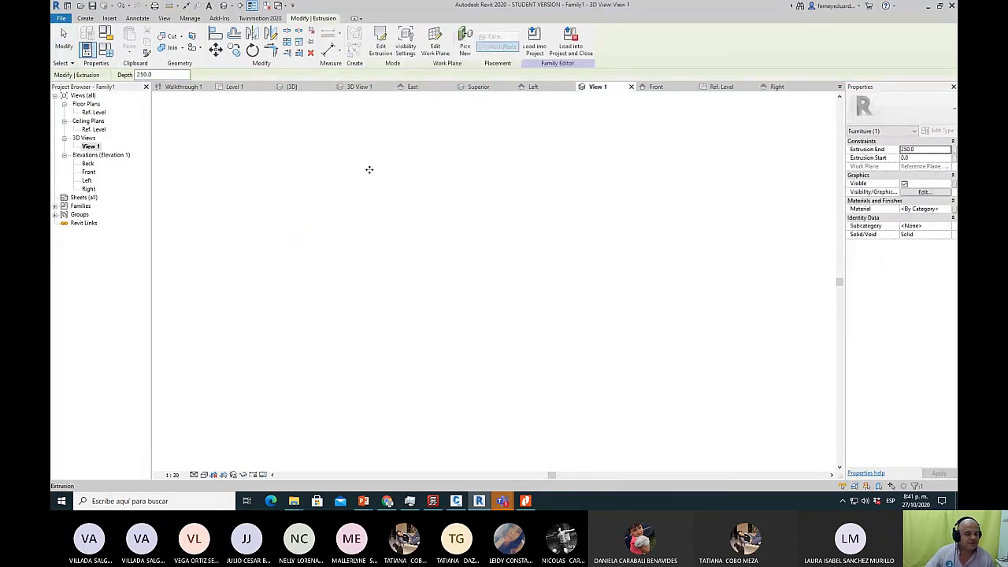
pyautogui.scroll(-2, 481, 227)
pyautogui.keyDown('shift'); pyautogui.moveTo(481, 228); pyautogui.dragTo(623, 294, button='middle'); pyautogui.keyUp('shift')
pyautogui.click(656, 263)
pyautogui.scroll(-2, 650, 290)
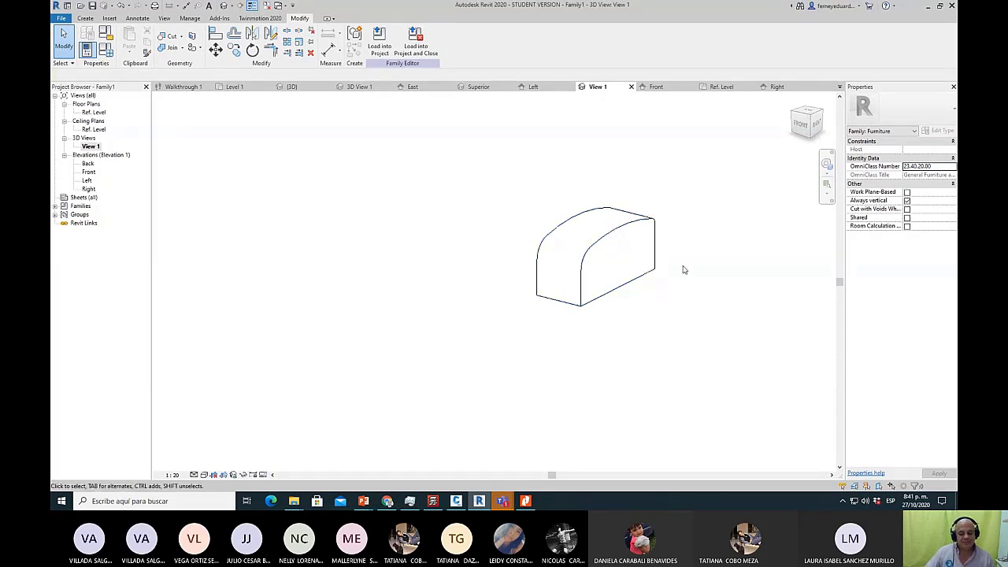
pyautogui.keyDown('shift'); pyautogui.moveTo(683, 270); pyautogui.dragTo(587, 246, button='middle'); pyautogui.keyUp('shift')
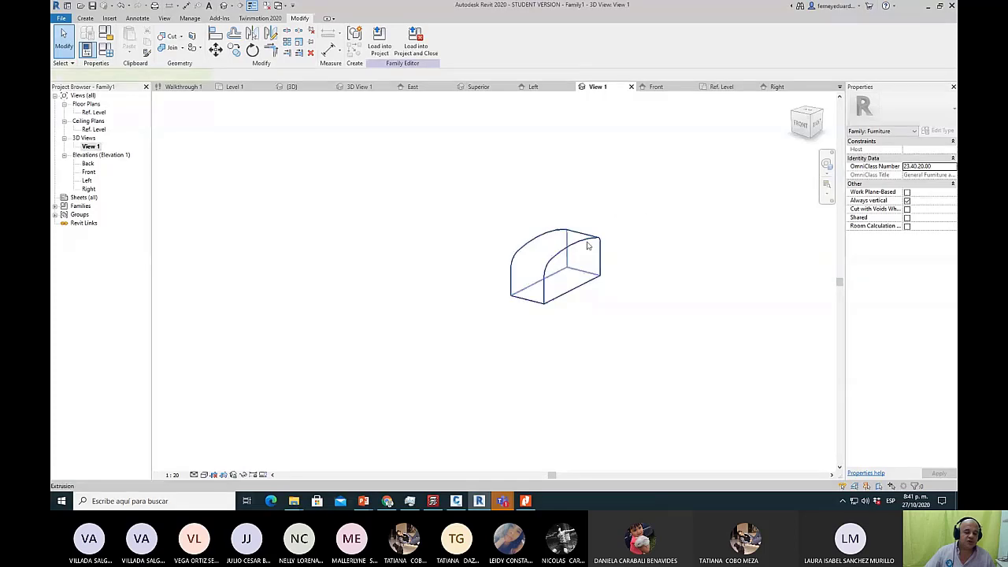
# Change the seat extrusion's depth from 250 to 700, then to 1400.
pyautogui.click(587, 246)
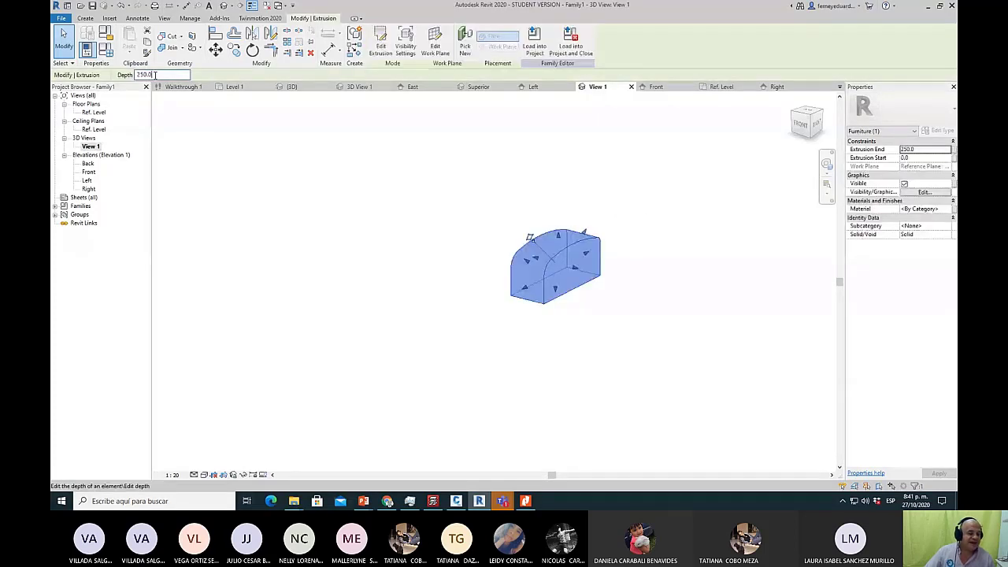
pyautogui.moveTo(154, 74); pyautogui.dragTo(130, 77)
pyautogui.write('700')
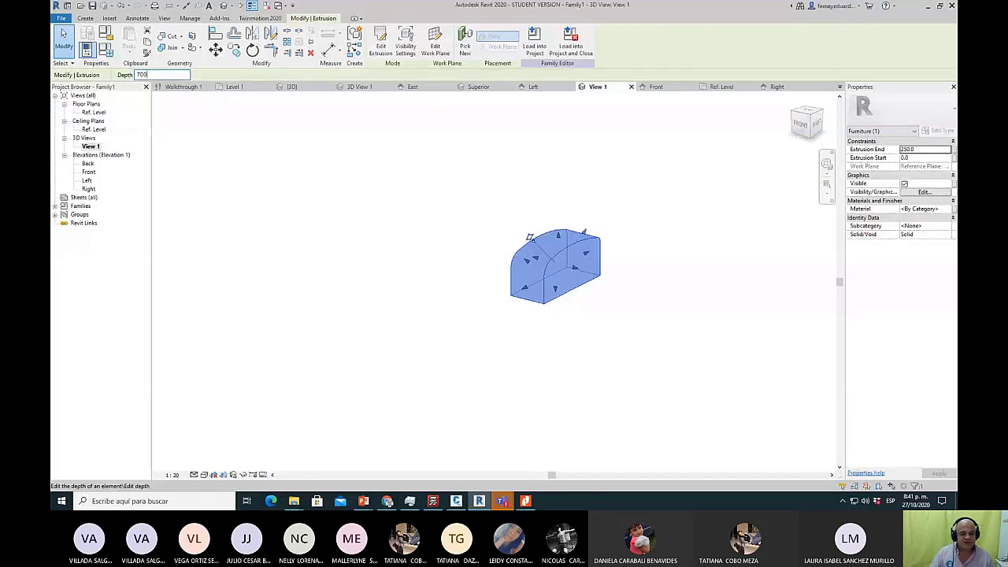
pyautogui.press('Return')
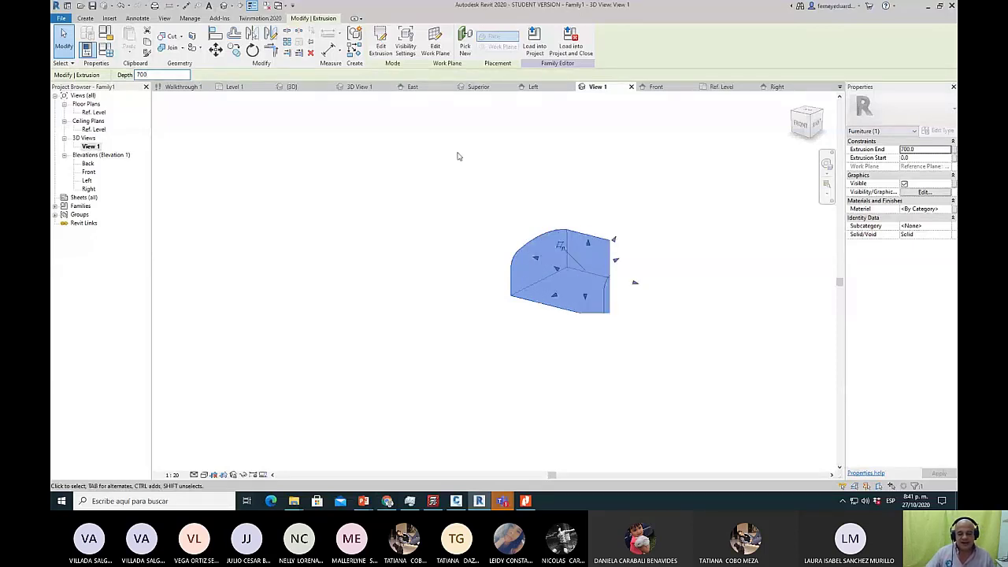
pyautogui.keyDown('shift'); pyautogui.moveTo(456, 156); pyautogui.dragTo(623, 249, button='middle'); pyautogui.keyUp('shift')
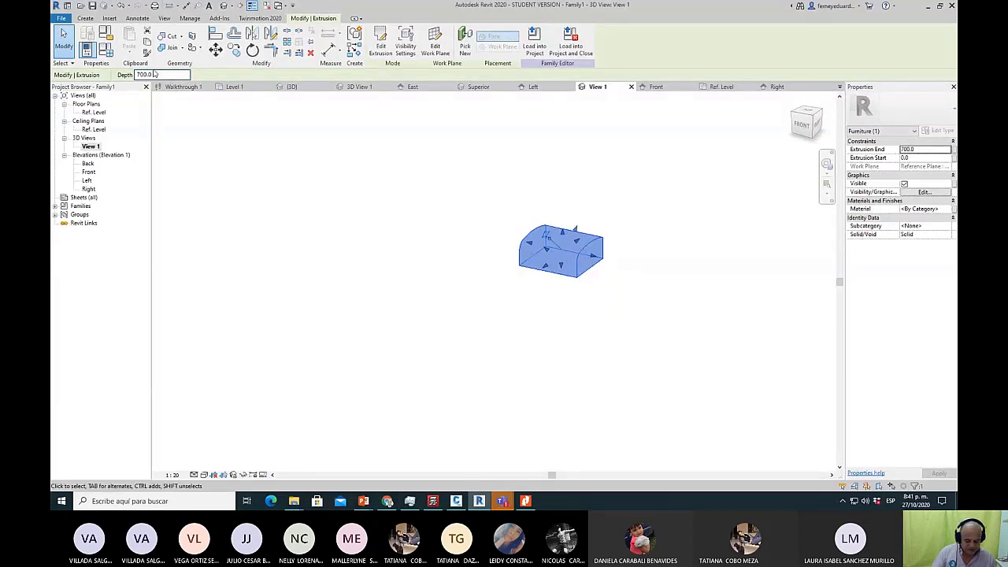
pyautogui.doubleClick(155, 74)
pyautogui.write('1400')
pyautogui.press('Return')
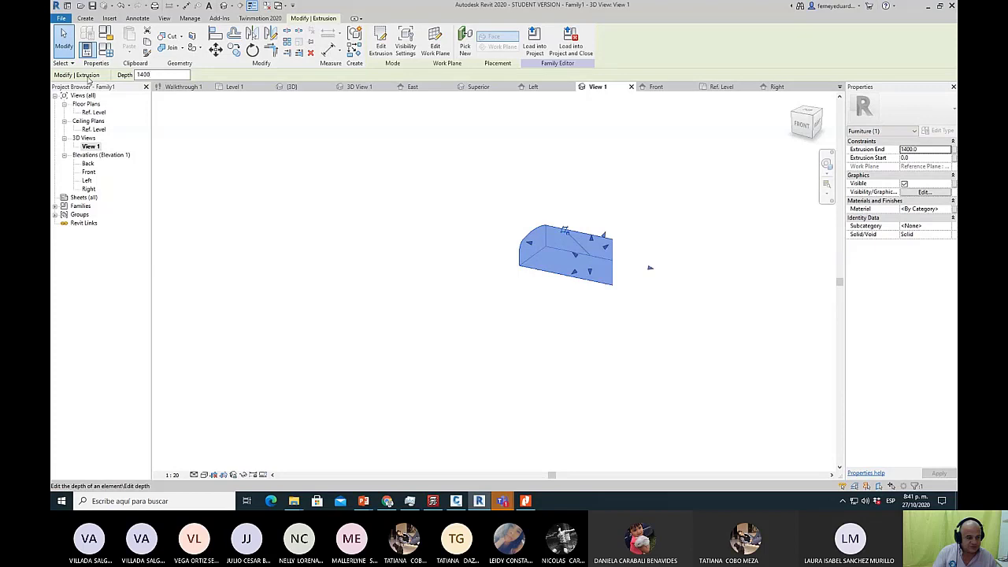
pyautogui.keyDown('shift'); pyautogui.moveTo(543, 282); pyautogui.dragTo(533, 219, button='middle'); pyautogui.keyUp('shift')
pyautogui.click(533, 202)
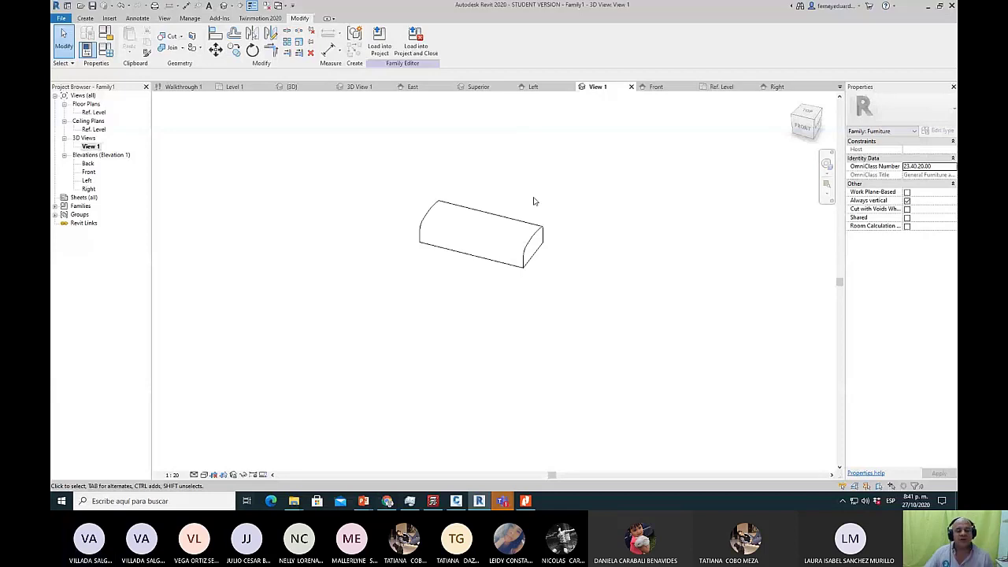
# Save the family file with the name SILLON.
pyautogui.hotkey('ctrl', 's')
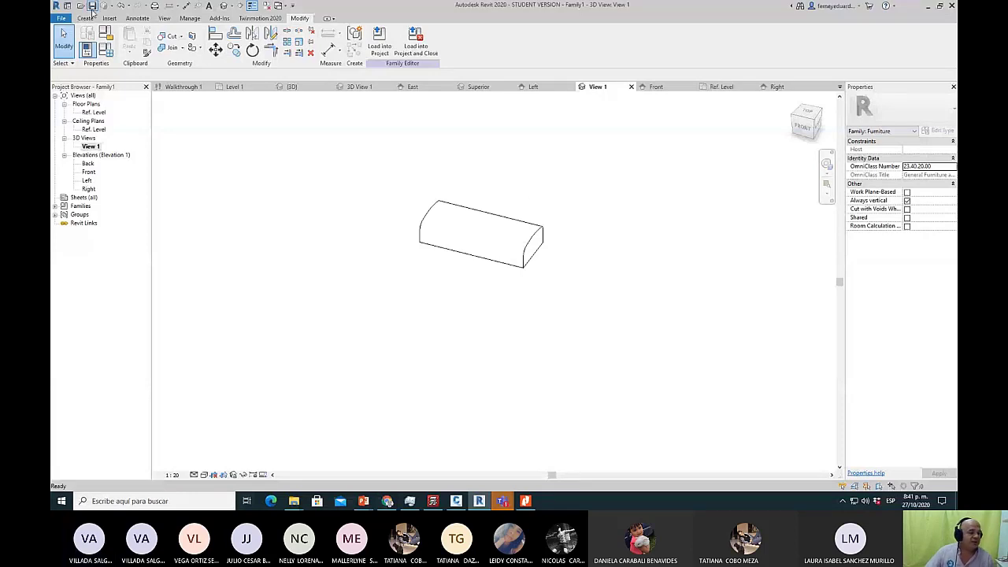
pyautogui.write('SILLON1')
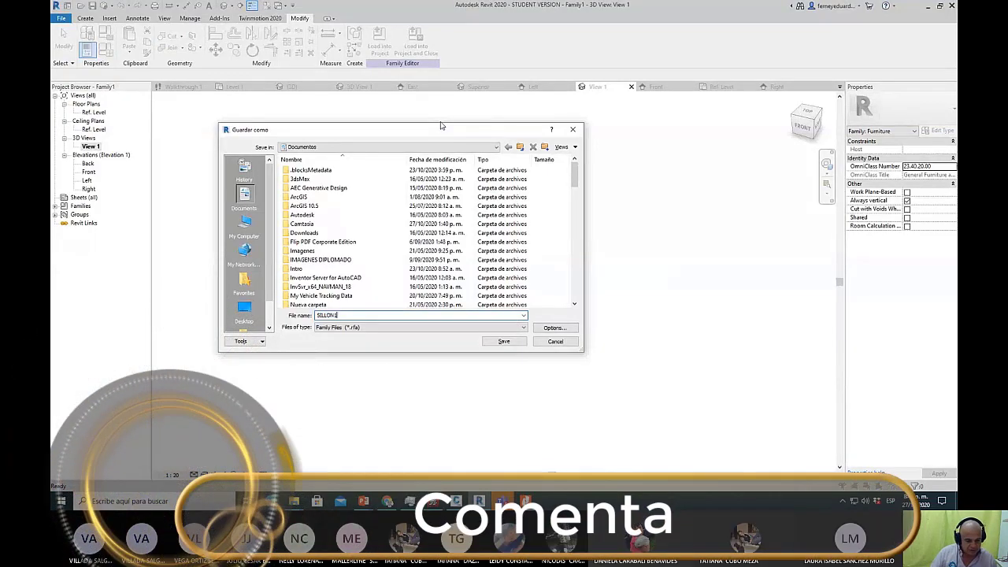
pyautogui.press('Return')
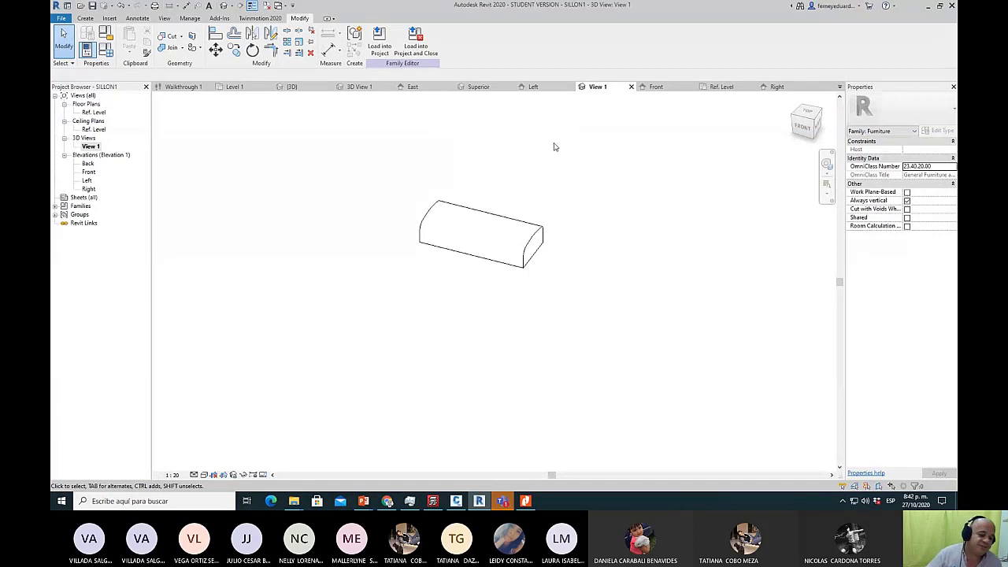
# Open the Right elevation and shift the view to leave room beside the seat profile.
pyautogui.scroll(1, 508, 229)
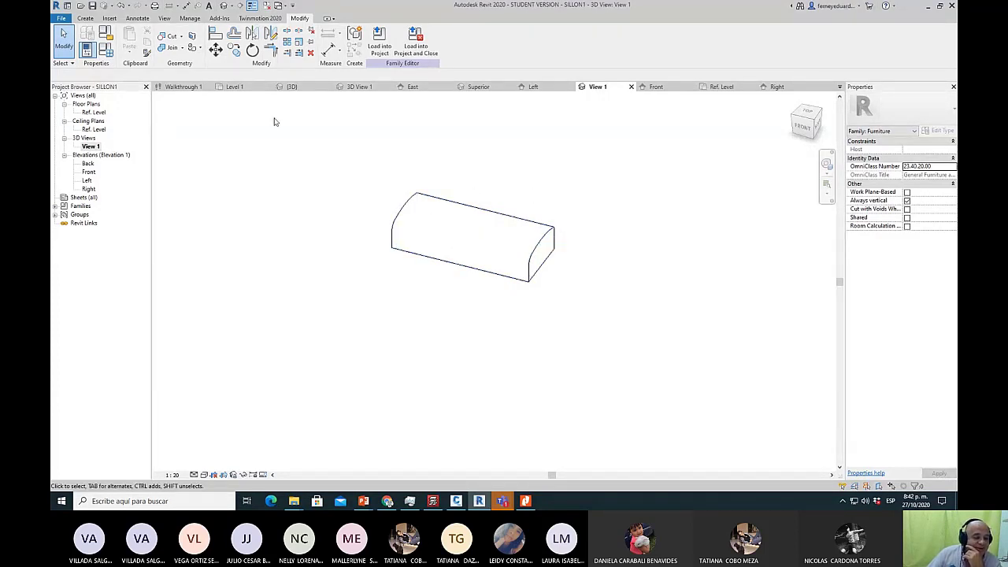
pyautogui.doubleClick(89, 189)
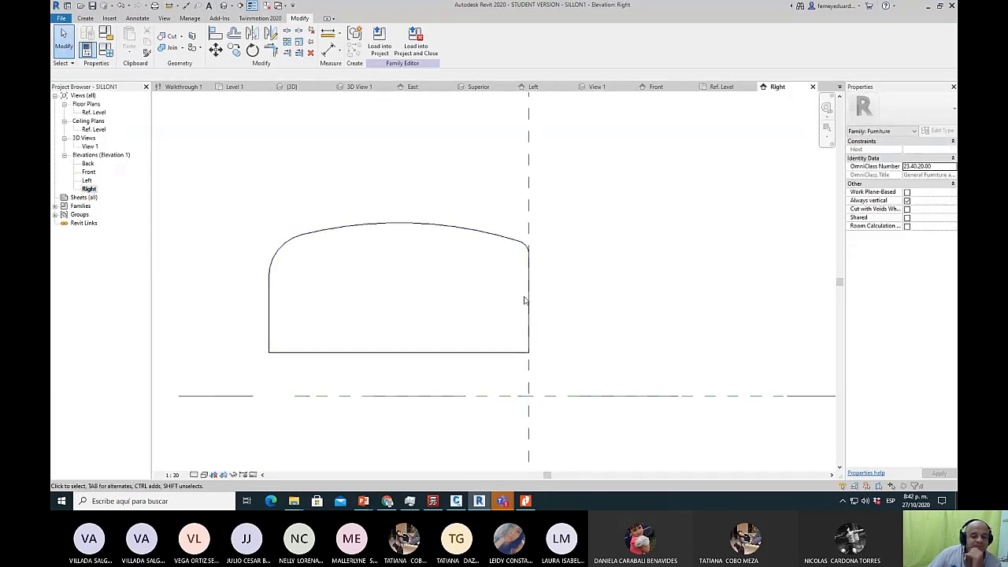
pyautogui.scroll(-2, 451, 228)
pyautogui.moveTo(504, 208); pyautogui.dragTo(414, 197, button='middle')
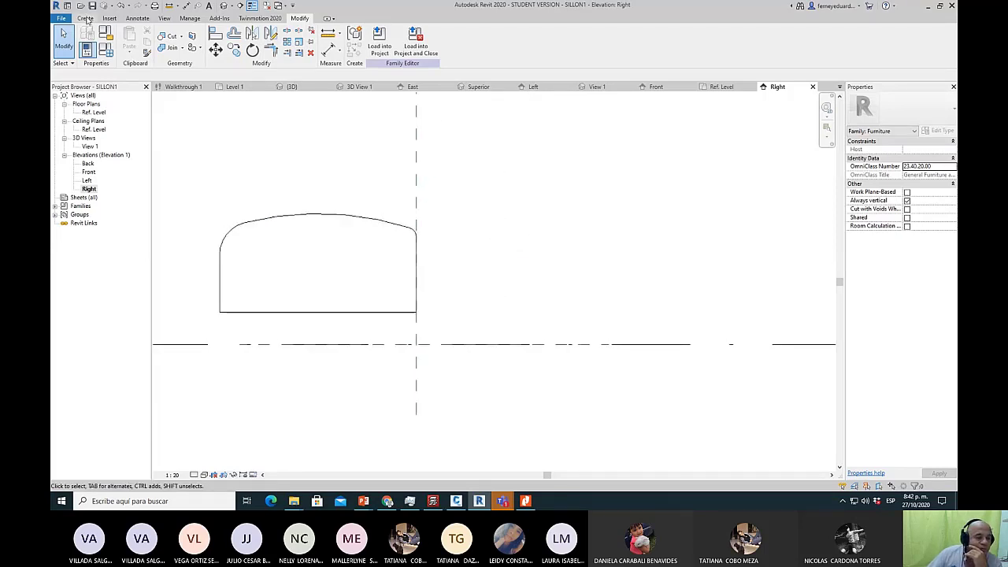
pyautogui.click(85, 18)
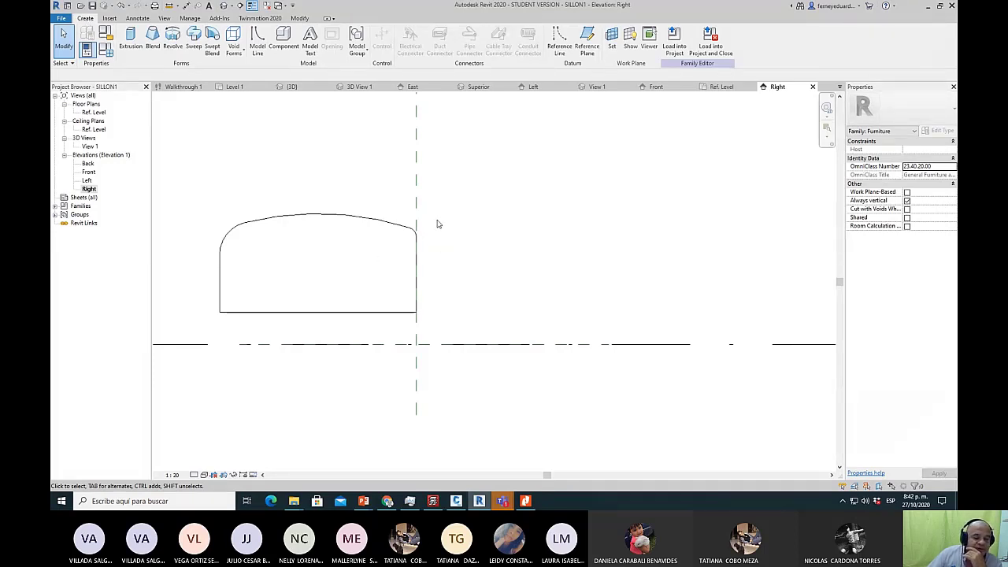
# Start a new extrusion with a 120 horizontal base segment and a vertical line rising from the base point.
pyautogui.click(130, 44)
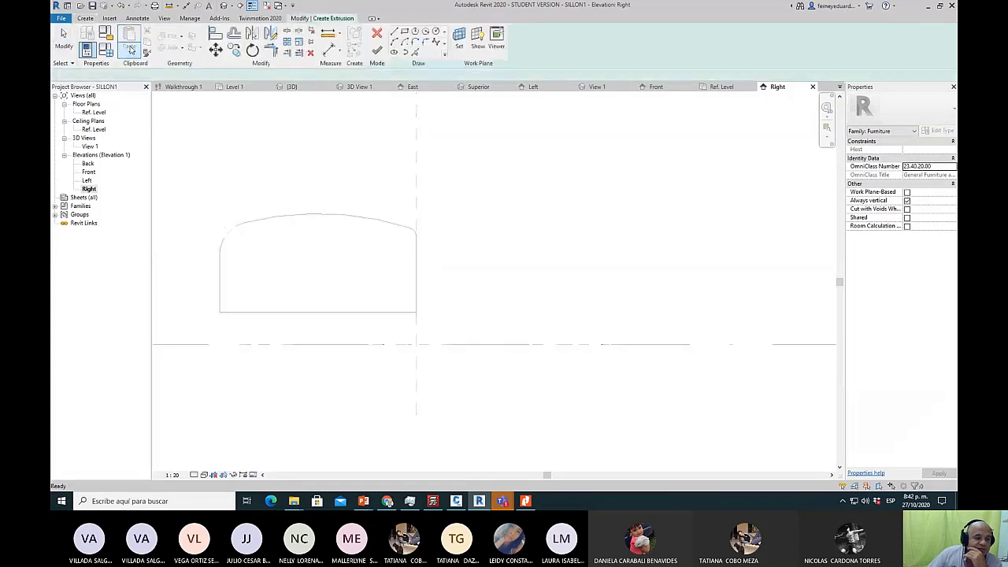
pyautogui.click(394, 34)
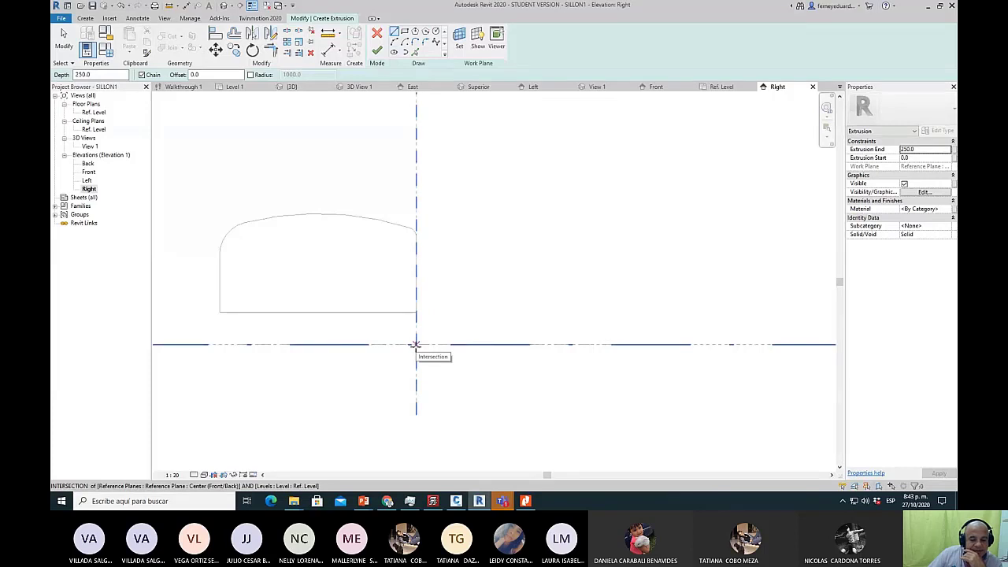
pyautogui.click(415, 344)
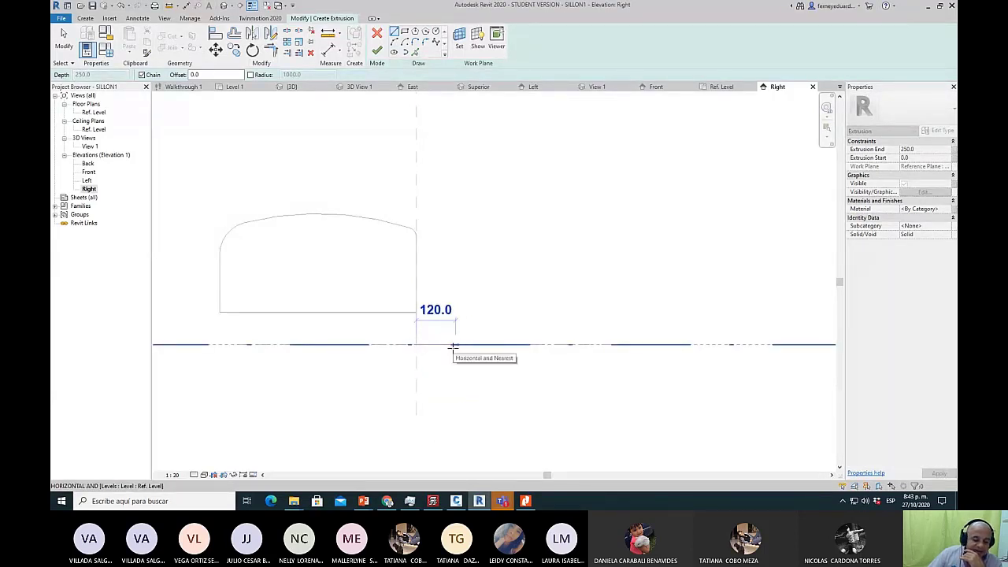
pyautogui.click(454, 344)
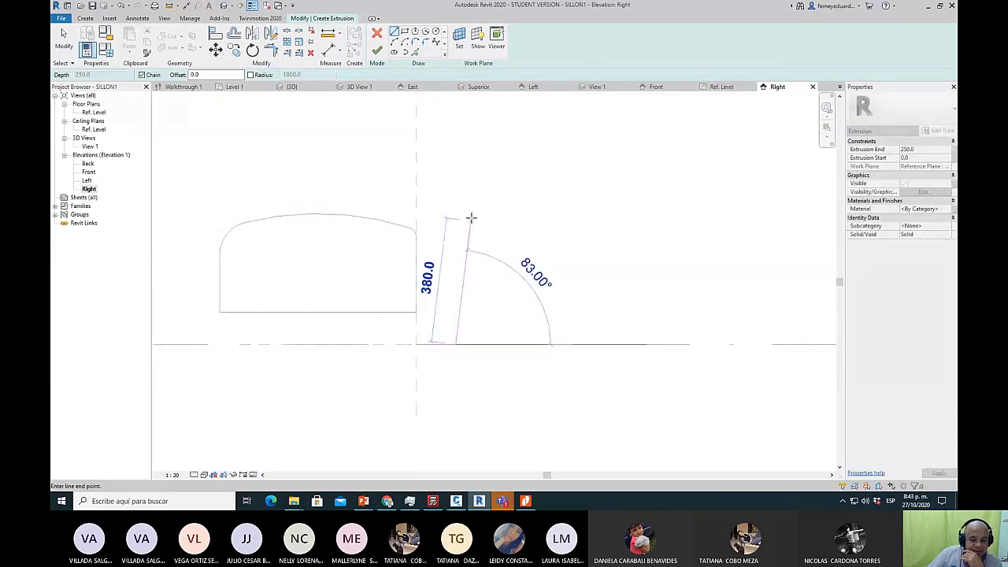
pyautogui.moveTo(483, 160); pyautogui.dragTo(466, 218, button='middle')
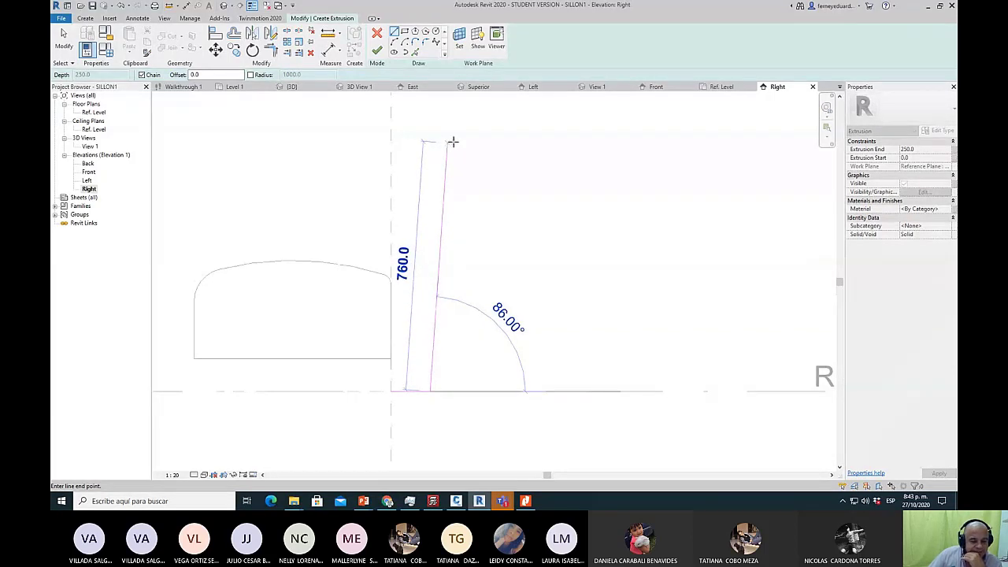
pyautogui.moveTo(456, 131); pyautogui.dragTo(456, 184, button='middle')
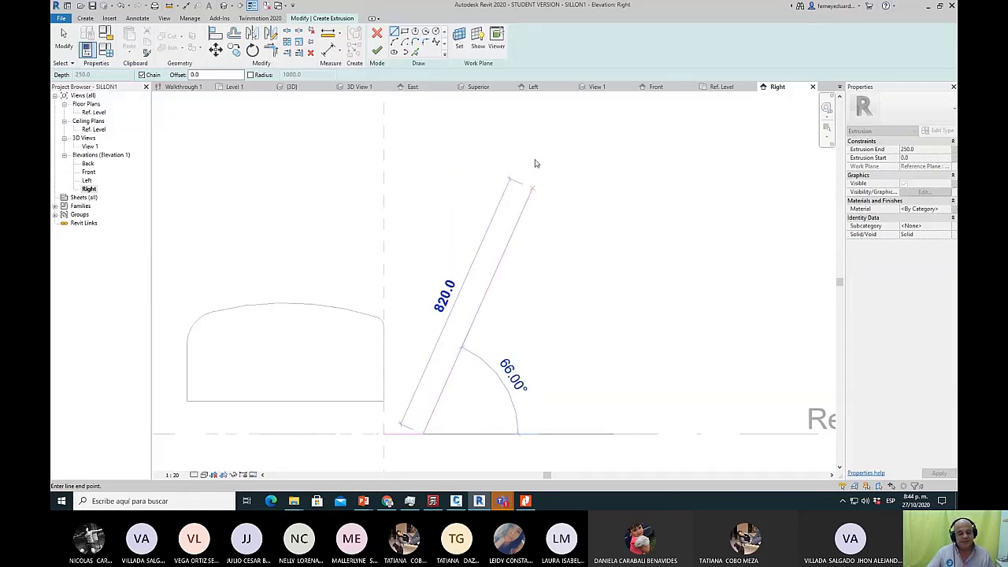
pyautogui.press('Escape')
pyautogui.click(384, 433)
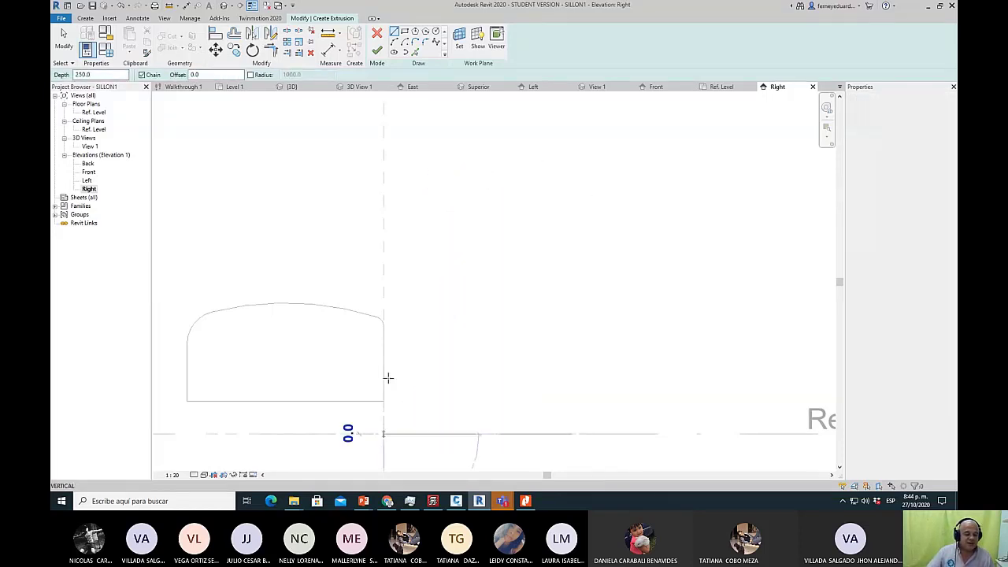
pyautogui.click(380, 192)
pyautogui.press('Escape')
pyautogui.press('Escape')
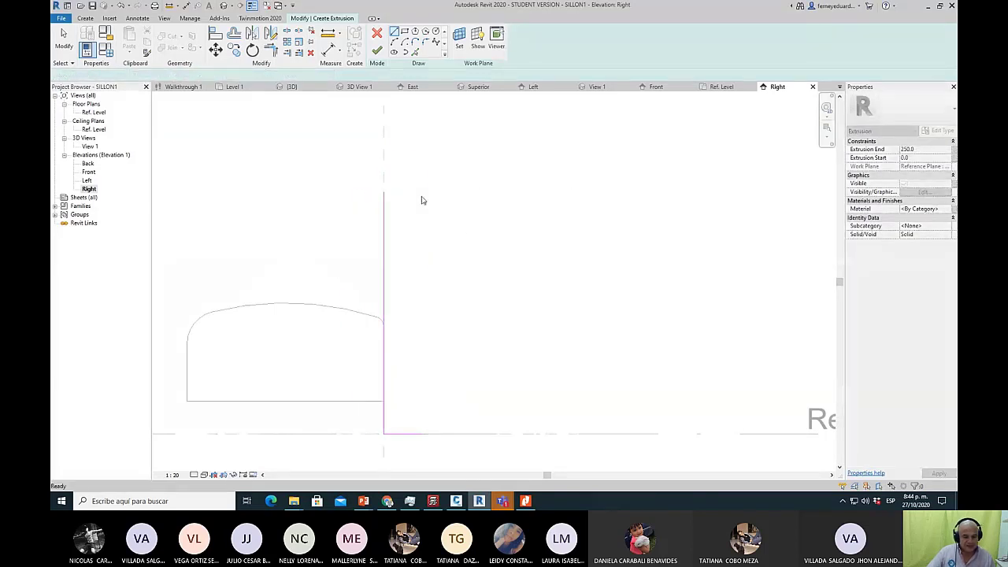
# Lengthen the vertical sketch line from 740 to 1000.
pyautogui.click(384, 236)
pyautogui.click(347, 311)
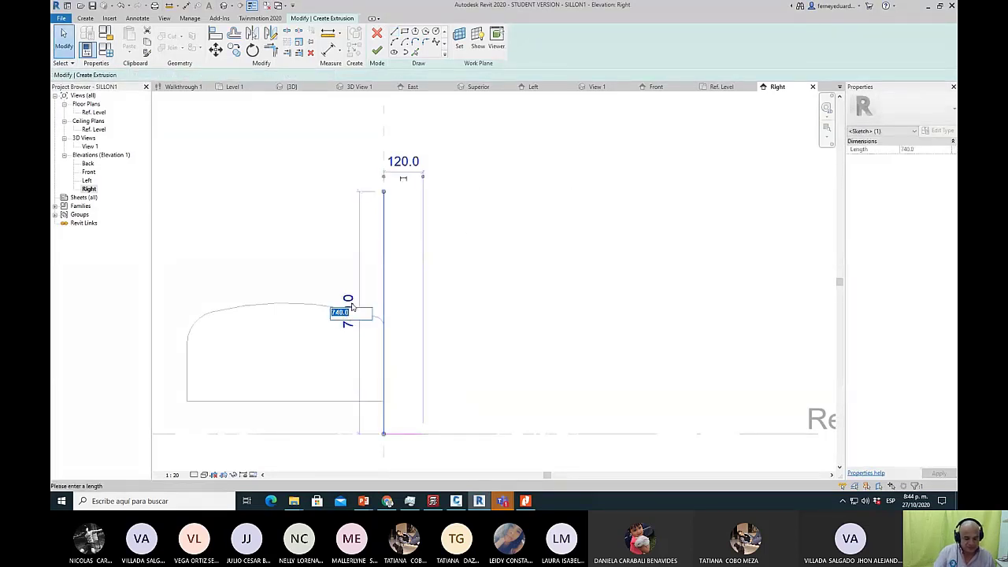
pyautogui.write('1000')
pyautogui.press('Return')
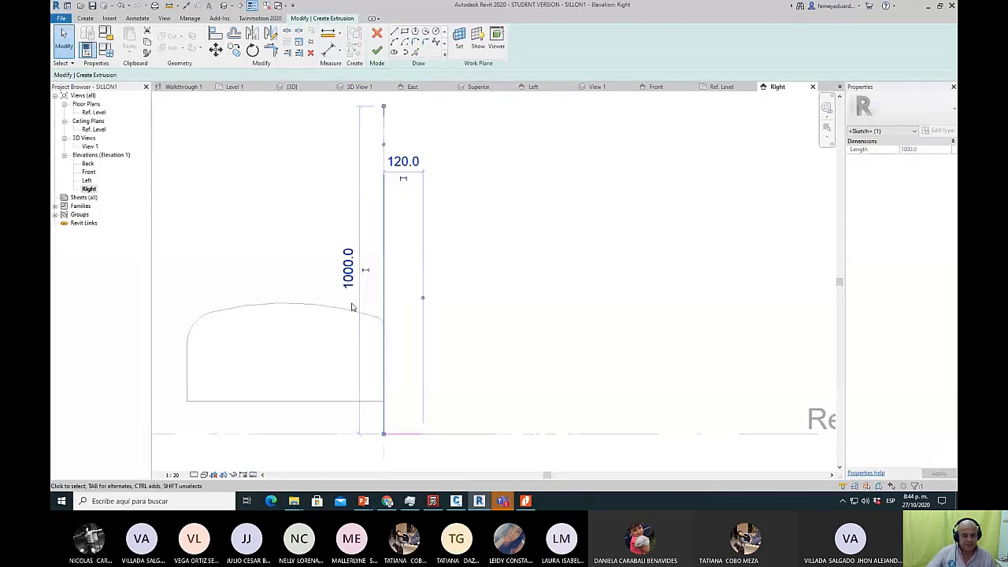
pyautogui.press('Escape')
pyautogui.scroll(-1, 405, 311)
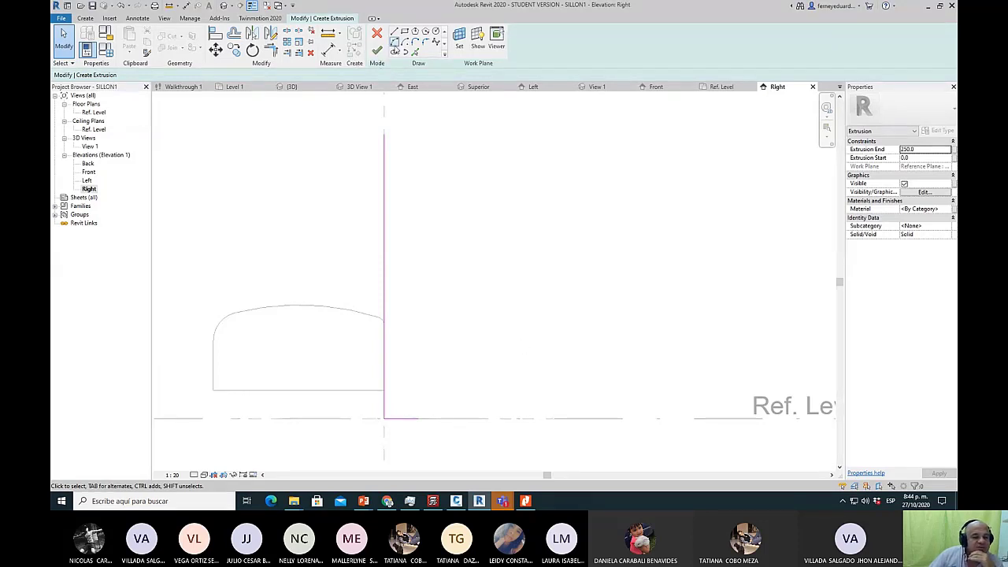
# Draw the 200-wide top, the 1000-tall right side and the closing bottom edge.
pyautogui.click(395, 31)
pyautogui.click(383, 134)
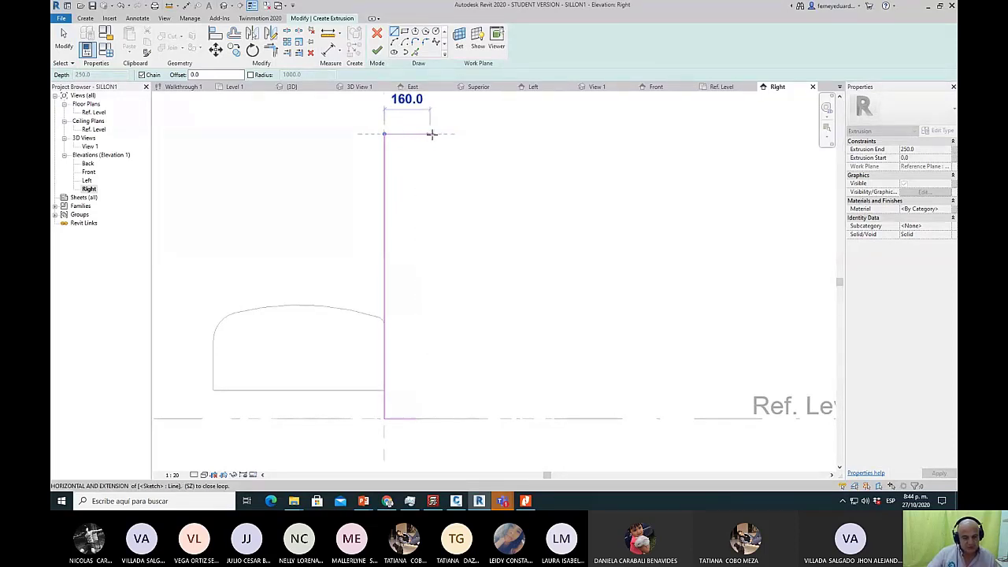
pyautogui.click(440, 133)
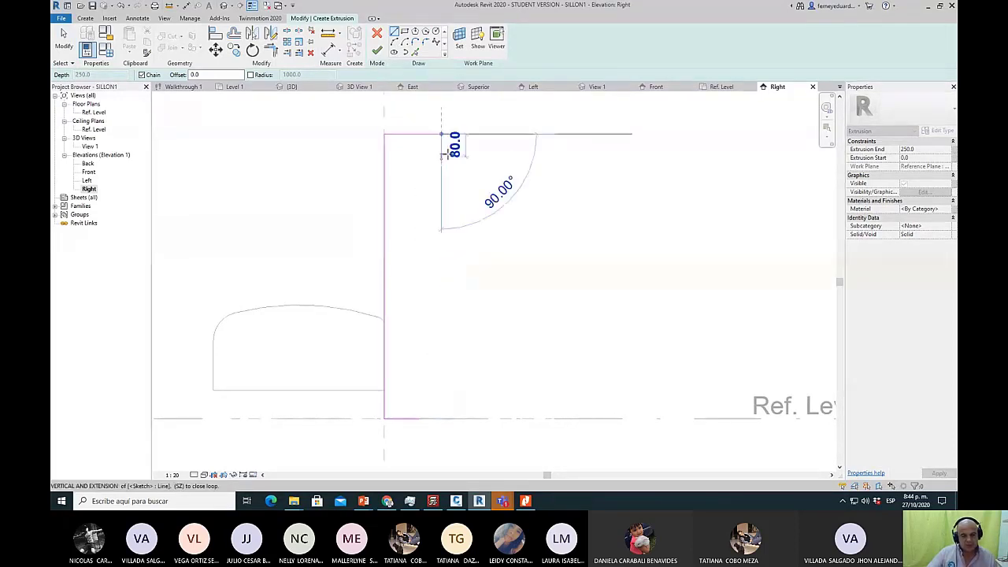
pyautogui.click(441, 418)
pyautogui.click(385, 418)
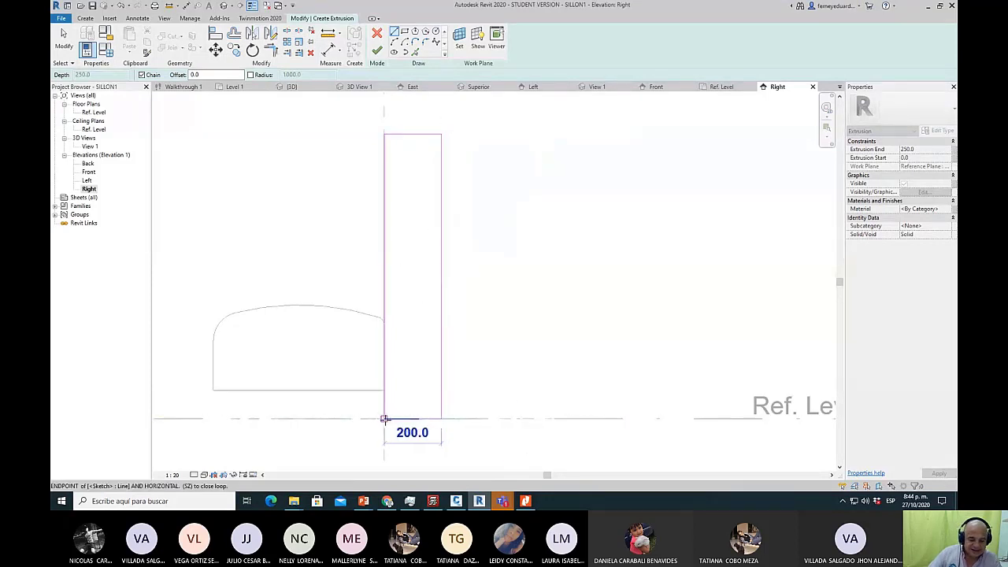
pyautogui.press('Escape')
pyautogui.press('Escape')
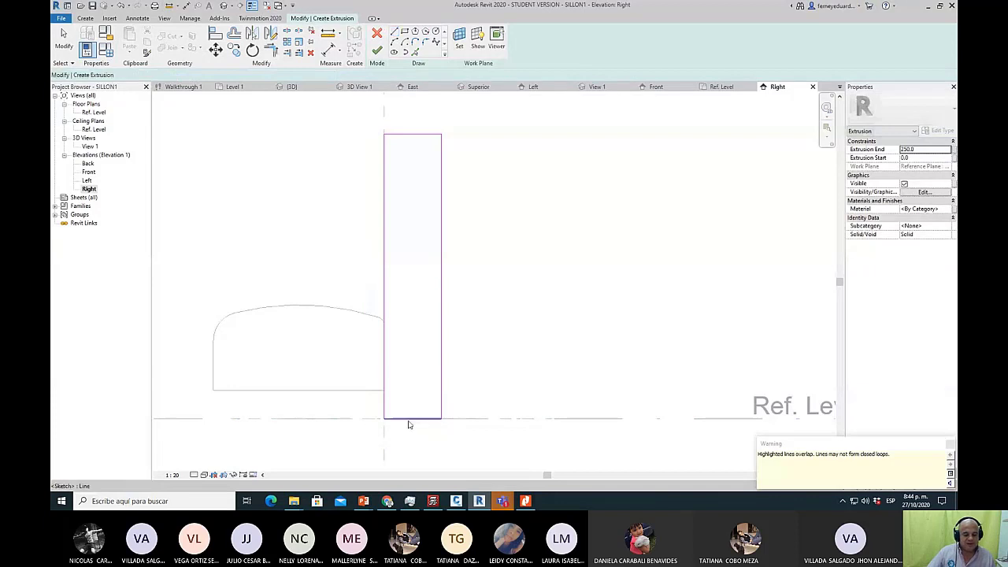
# Draw a slanted line from the bottom midpoint to the top-right corner and delete the right vertical line.
pyautogui.click(394, 32)
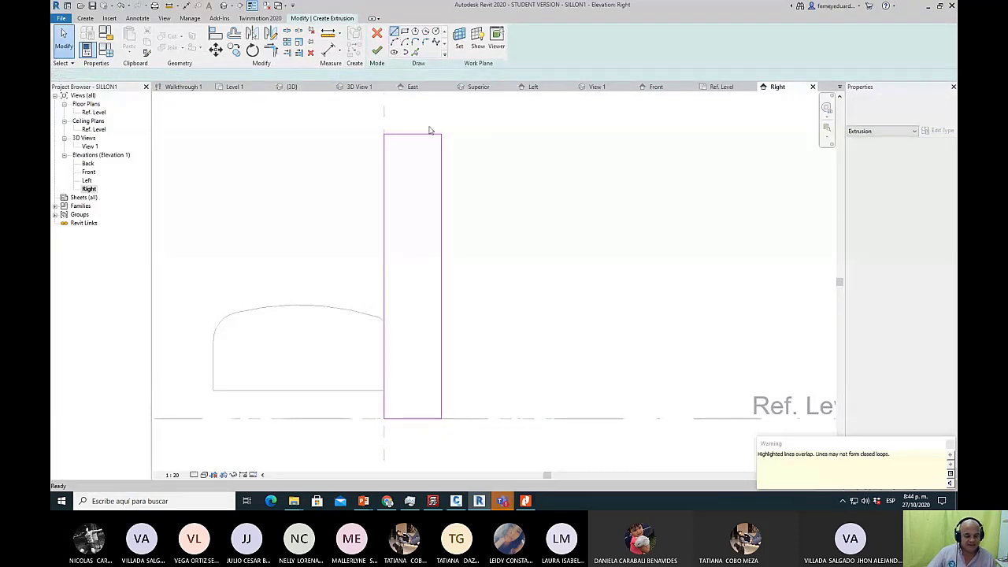
pyautogui.click(413, 418)
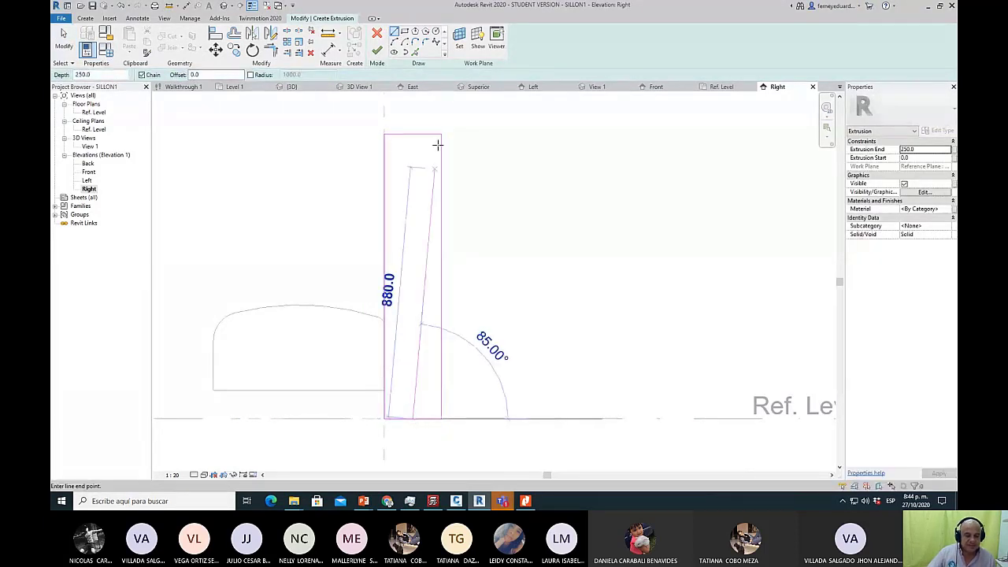
pyautogui.click(439, 134)
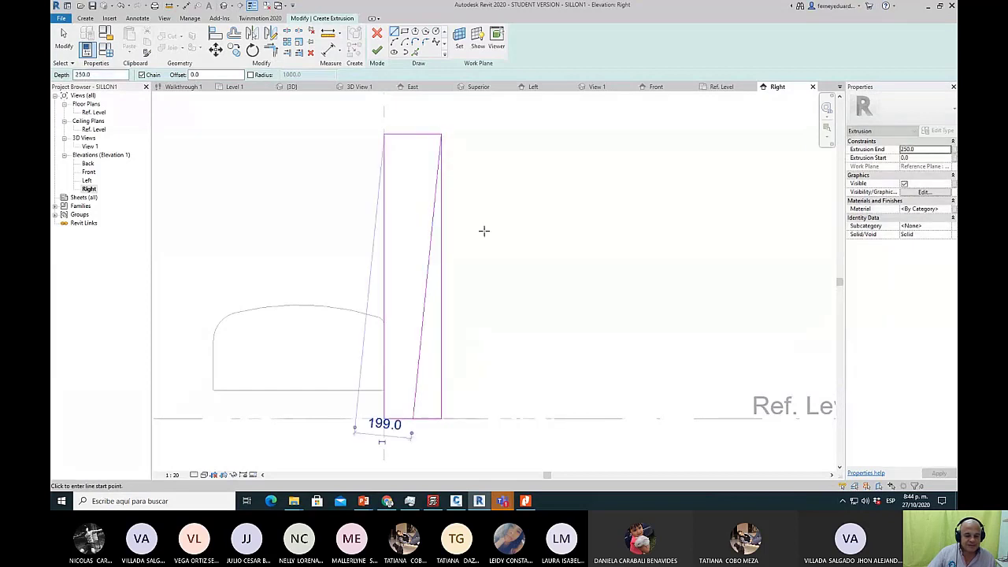
pyautogui.press('Escape')
pyautogui.press('Escape')
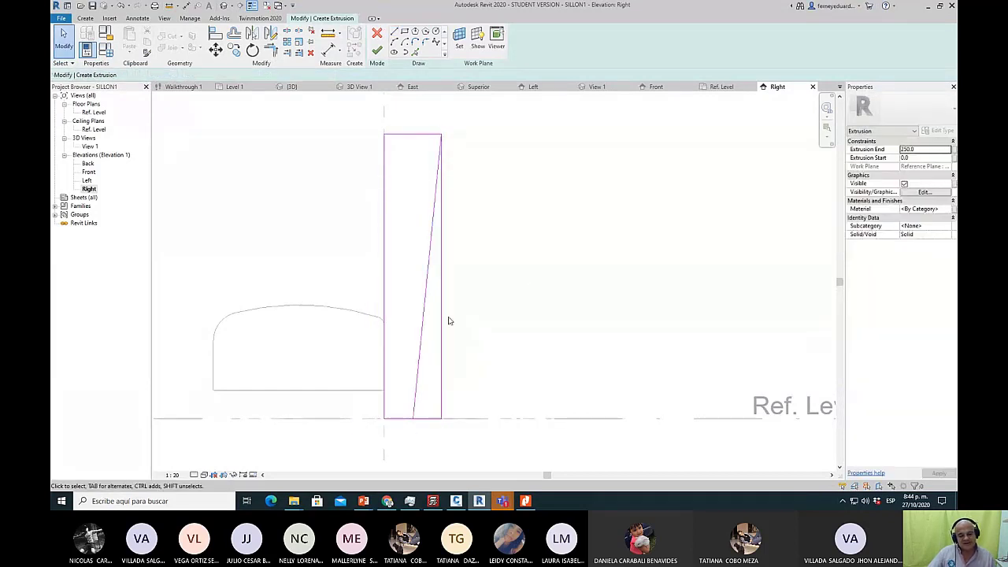
pyautogui.click(440, 314)
pyautogui.press('Delete')
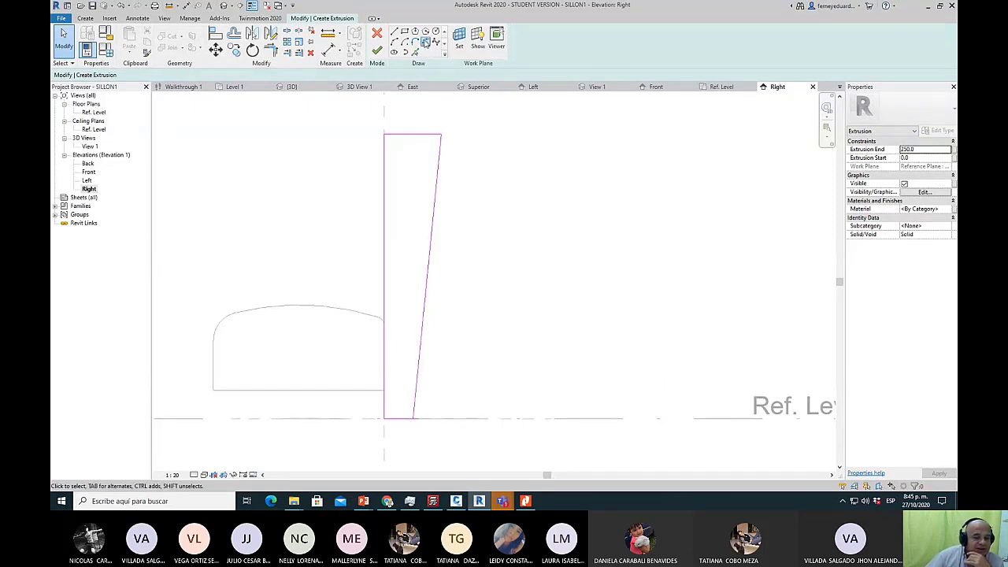
# Briefly choose Pick Lines, then leave line mode and zoom to review the tapered profile.
pyautogui.click(425, 41)
pyautogui.scroll(2, 434, 95)
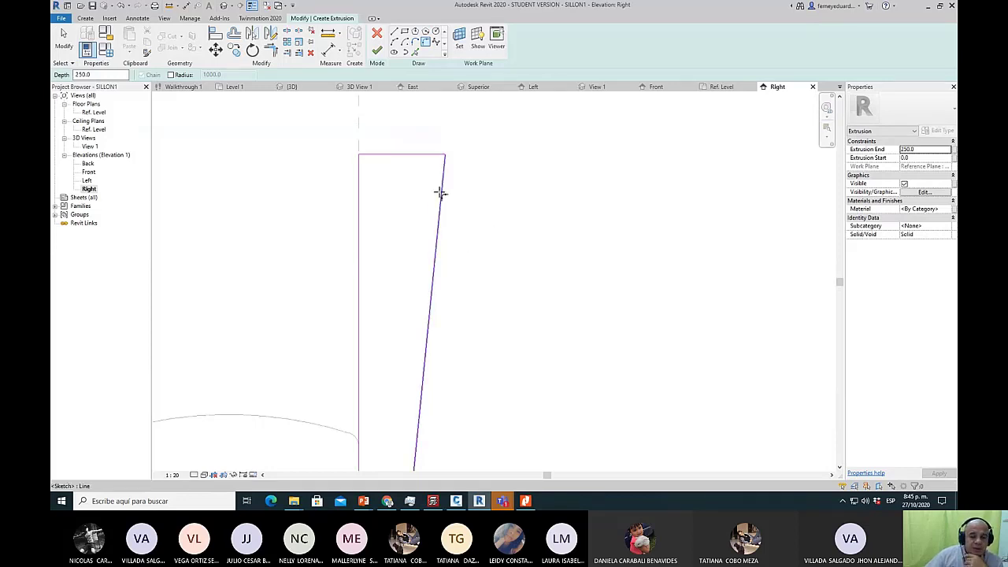
pyautogui.scroll(-1, 445, 182)
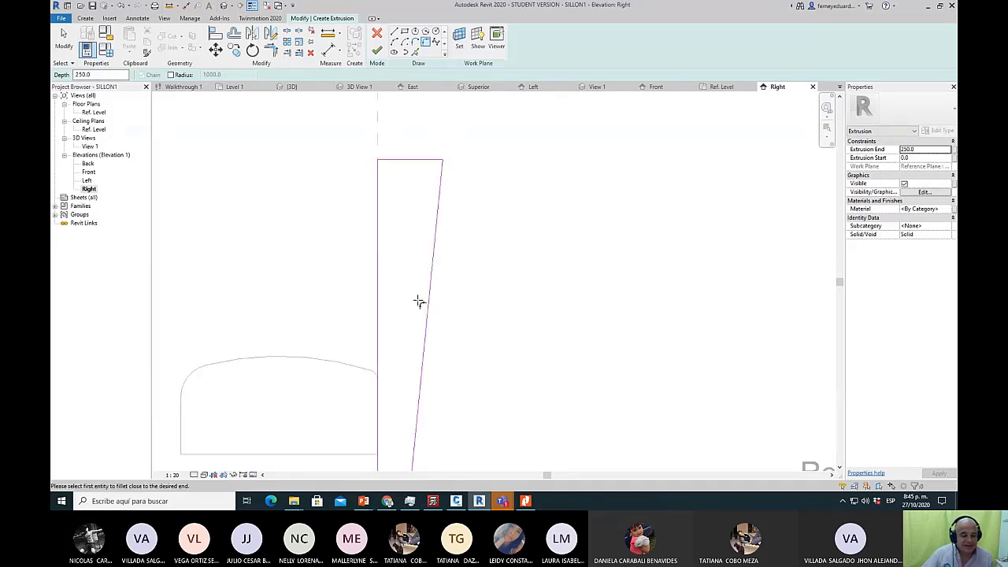
pyautogui.press('Escape')
pyautogui.scroll(2, 402, 419)
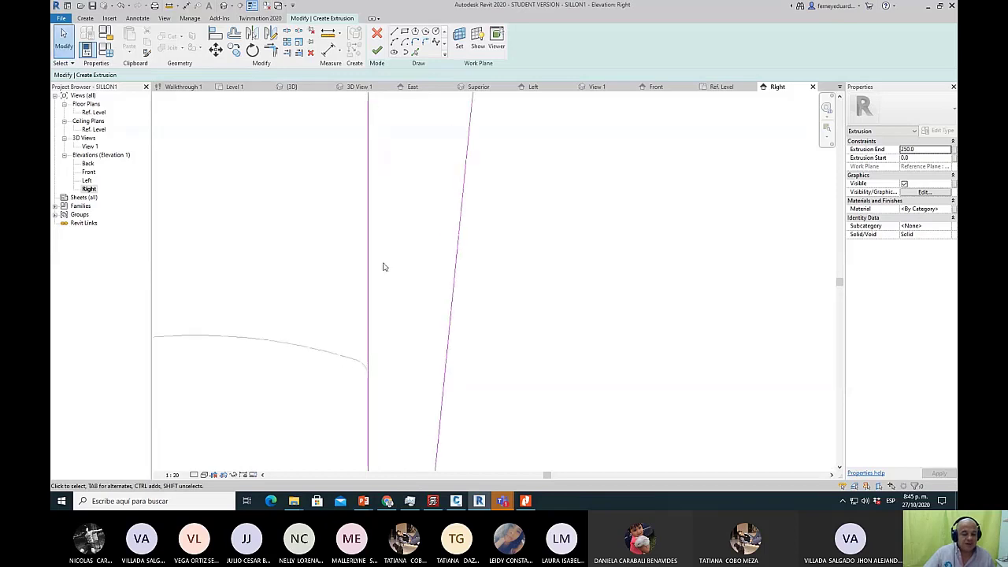
pyautogui.scroll(-2, 383, 266)
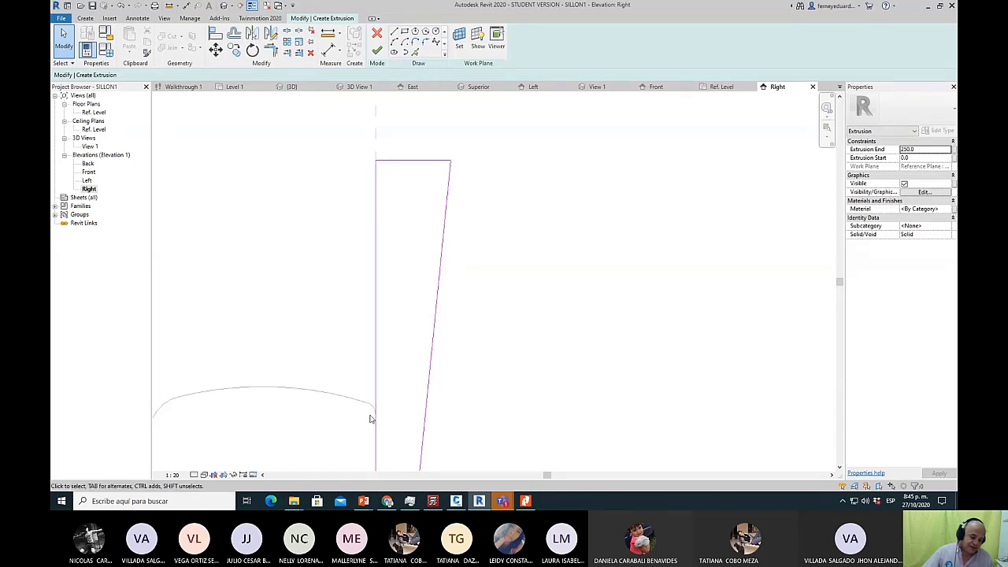
pyautogui.scroll(4, 371, 418)
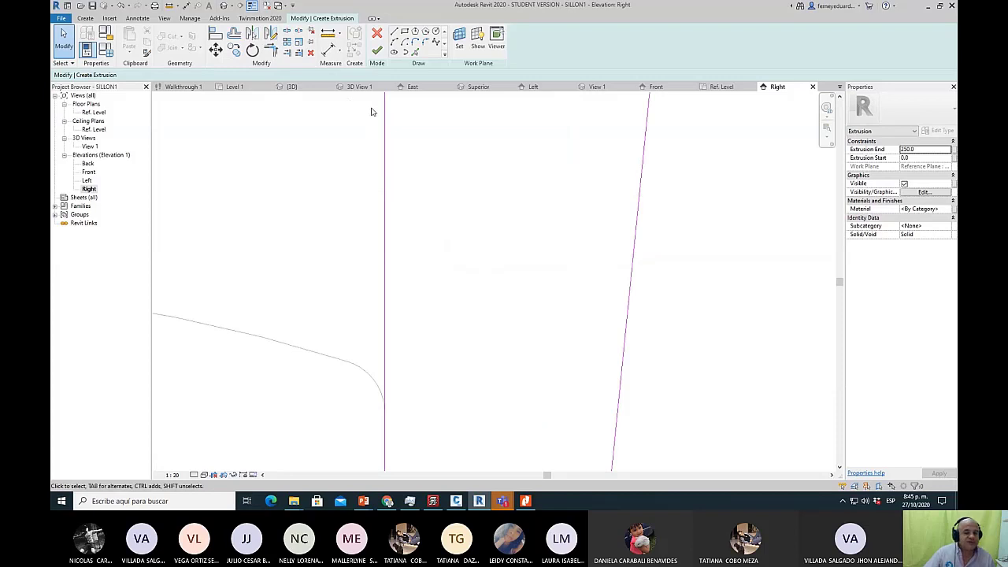
# Draw a Start-End-Radius arc from the seat's top endpoint to the backrest's top corner.
pyautogui.click(394, 43)
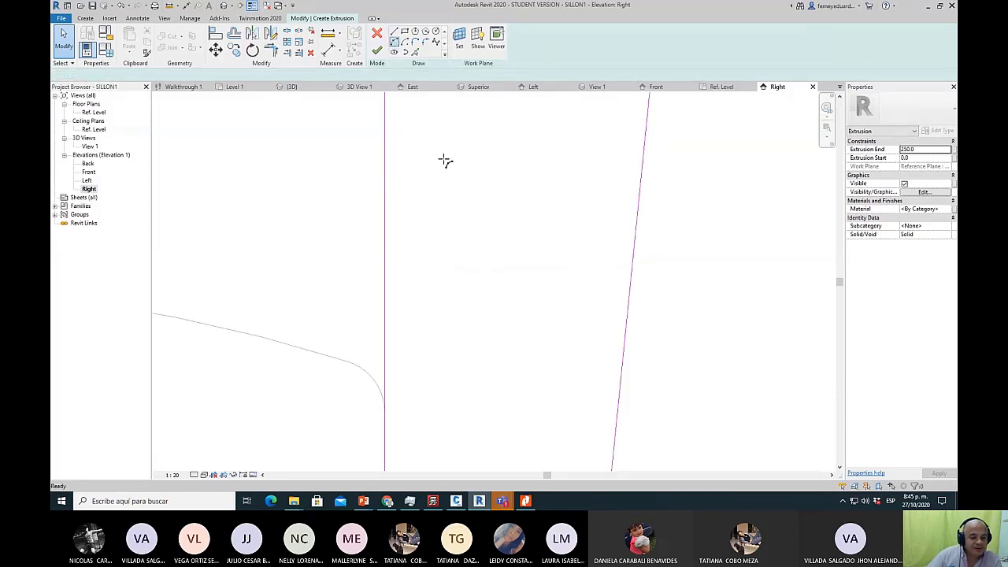
pyautogui.click(384, 411)
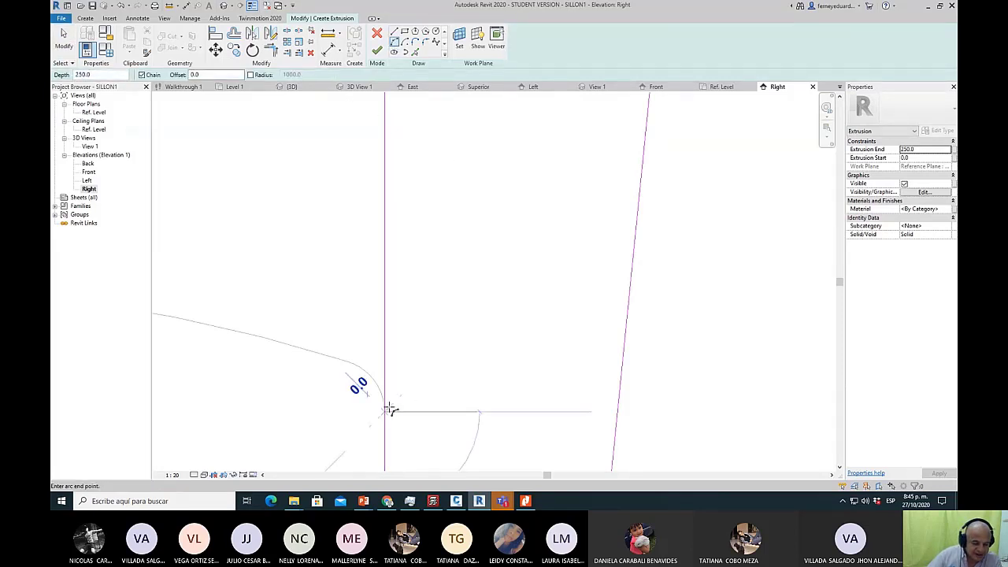
pyautogui.moveTo(392, 223); pyautogui.dragTo(393, 355, button='middle')
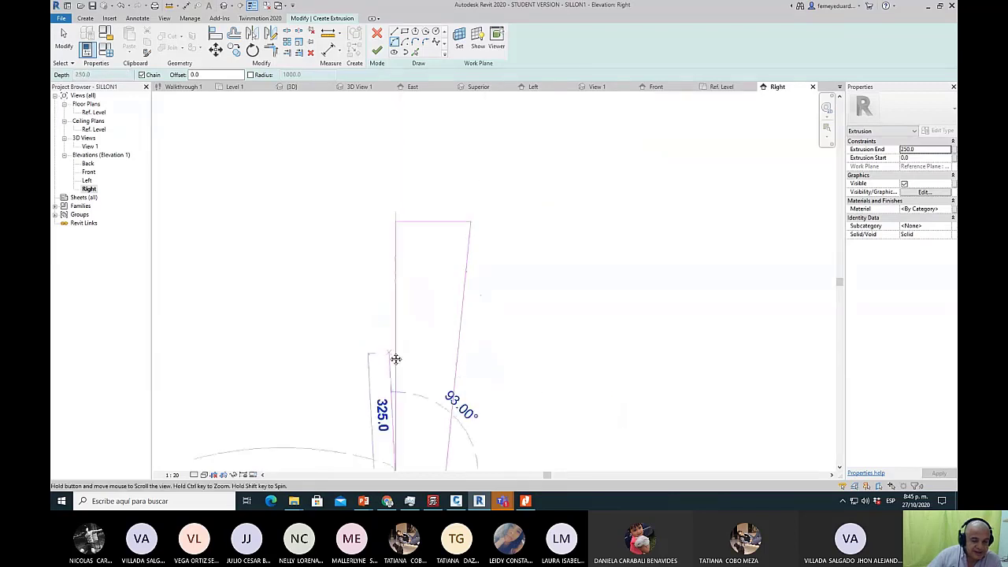
pyautogui.click(395, 223)
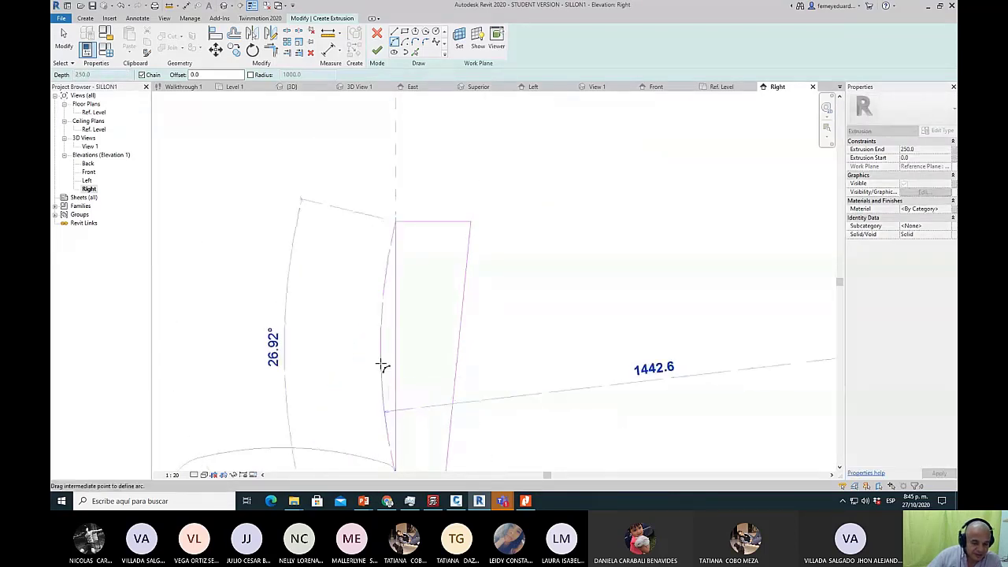
pyautogui.moveTo(385, 375); pyautogui.dragTo(346, 268, button='middle')
pyautogui.scroll(6, 350, 284)
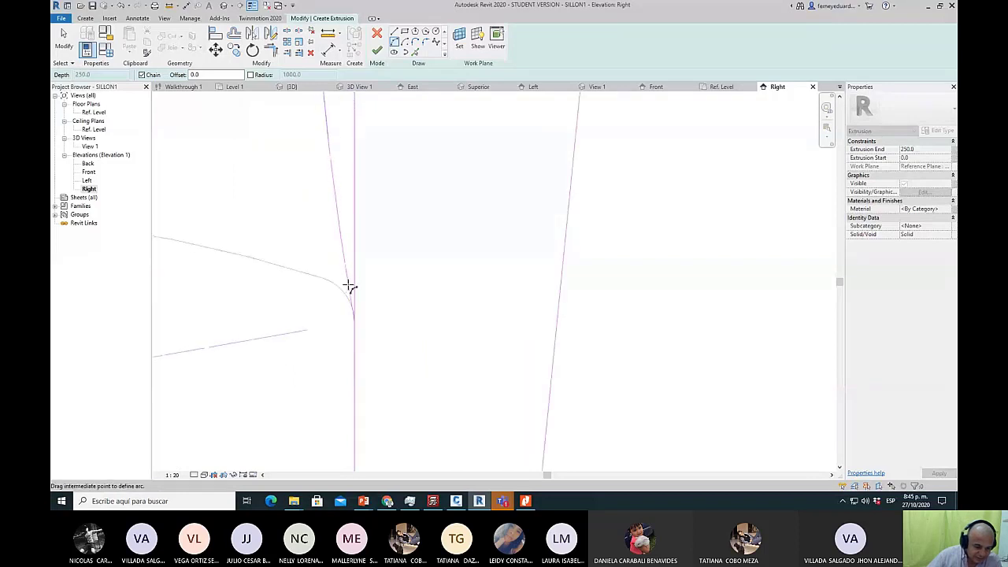
pyautogui.scroll(4, 351, 283)
pyautogui.scroll(4, 352, 295)
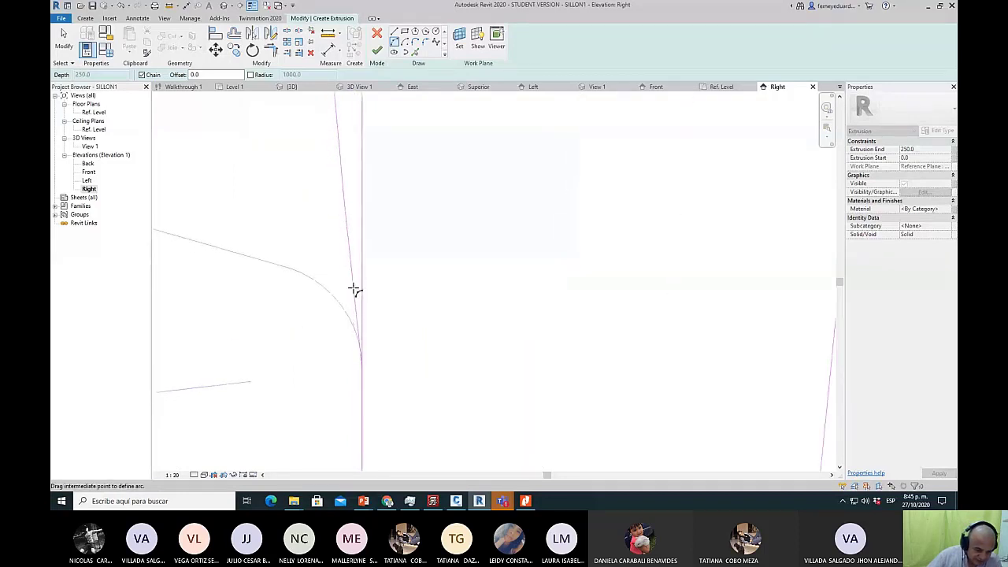
pyautogui.moveTo(352, 306); pyautogui.dragTo(342, 241, button='middle')
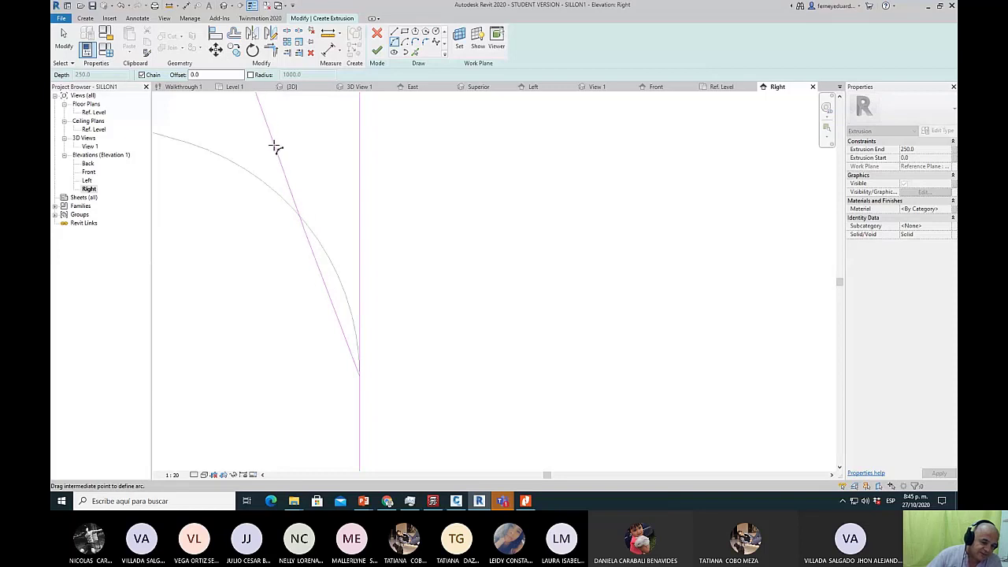
# Move the arc's lower end up onto the seat curve and check the neighbouring sketch lines.
pyautogui.scroll(-1, 315, 169)
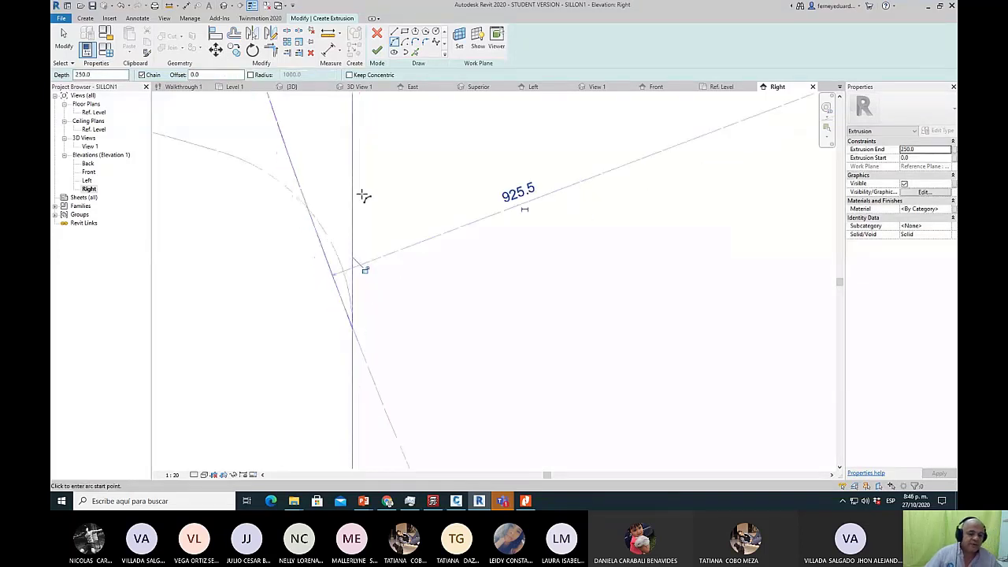
pyautogui.press('Escape')
pyautogui.press('Escape')
pyautogui.click(349, 329)
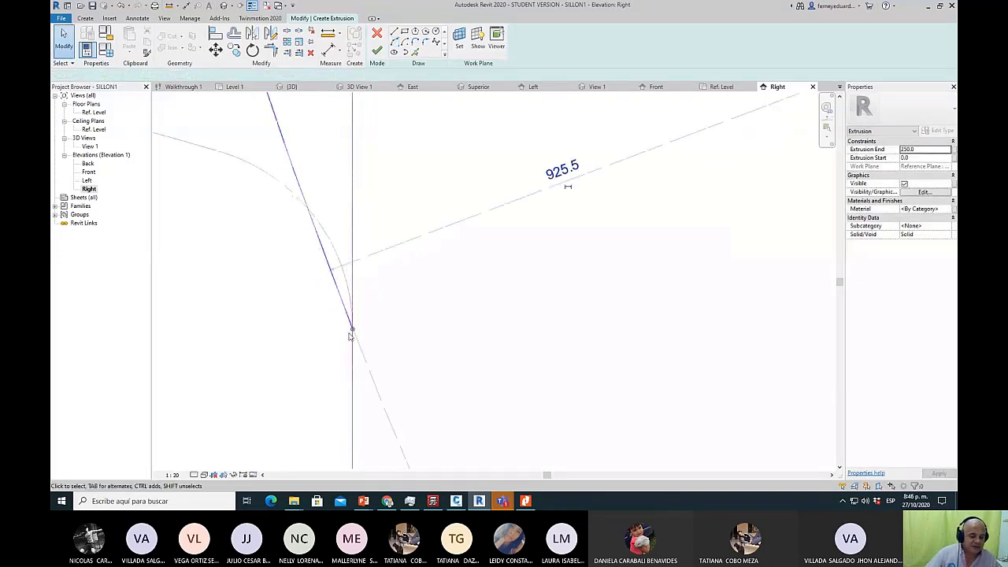
pyautogui.press('Escape')
pyautogui.moveTo(349, 262); pyautogui.dragTo(326, 192)
pyautogui.scroll(1, 344, 237)
pyautogui.click(370, 236)
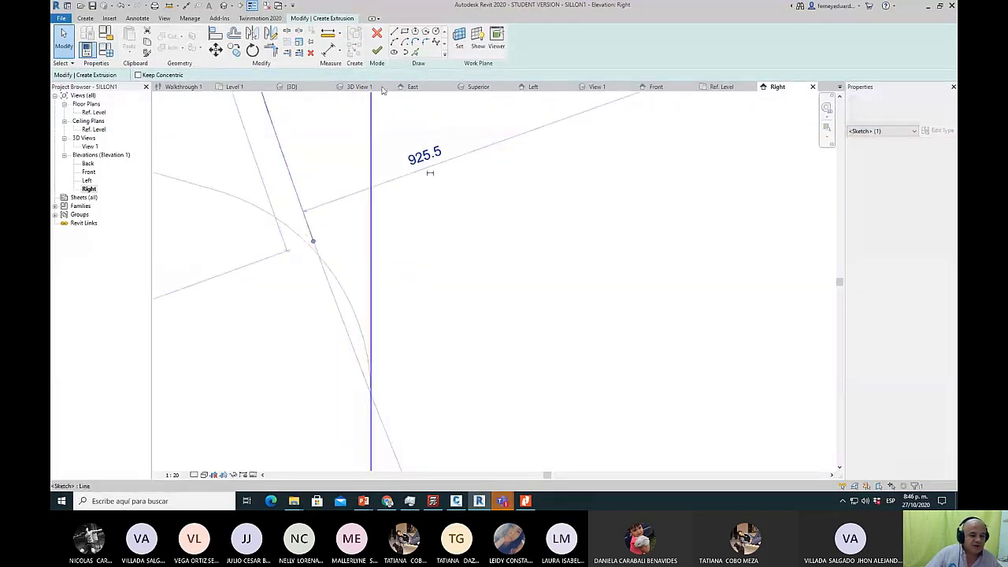
pyautogui.press('Escape')
pyautogui.scroll(-1, 326, 252)
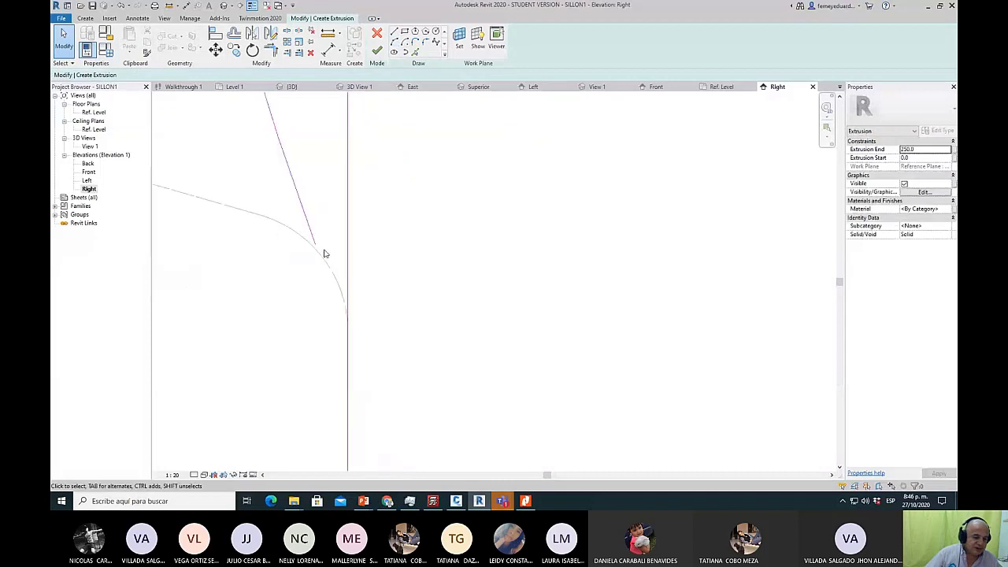
pyautogui.scroll(-2, 362, 268)
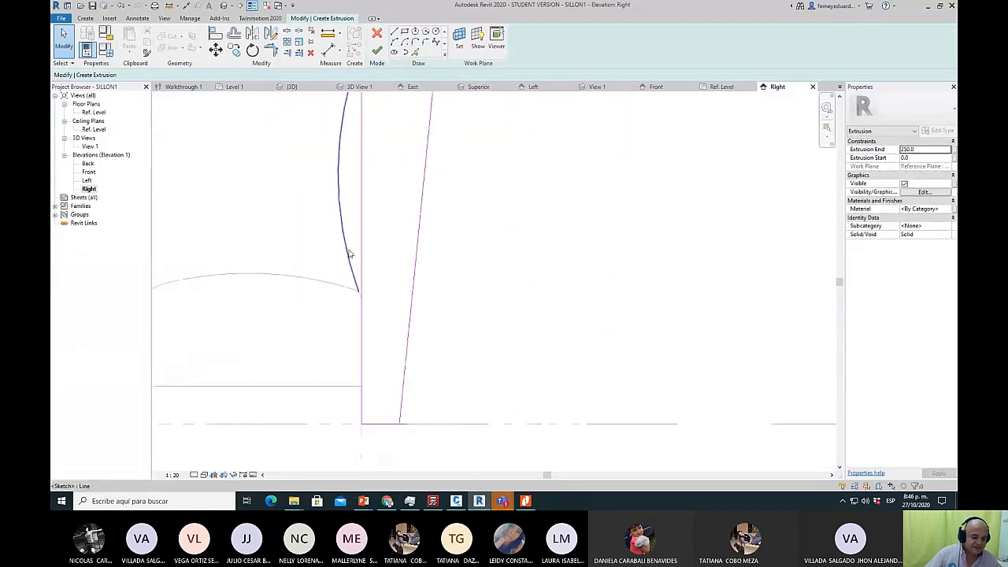
# Change the backrest arc's 925.5 dimension to 900, then re-edit it to 1200.
pyautogui.click(350, 253)
pyautogui.click(519, 199)
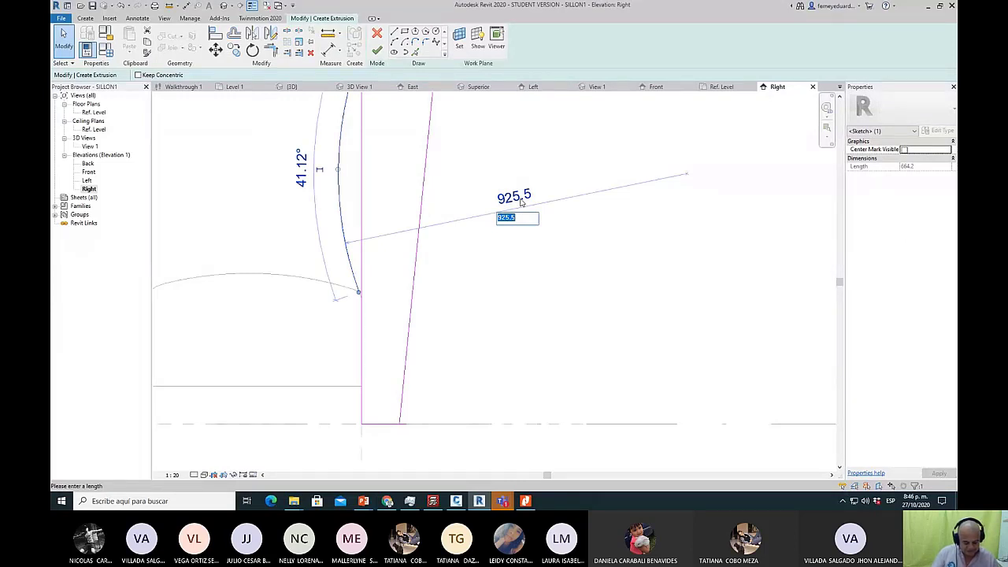
pyautogui.write('900')
pyautogui.press('Return')
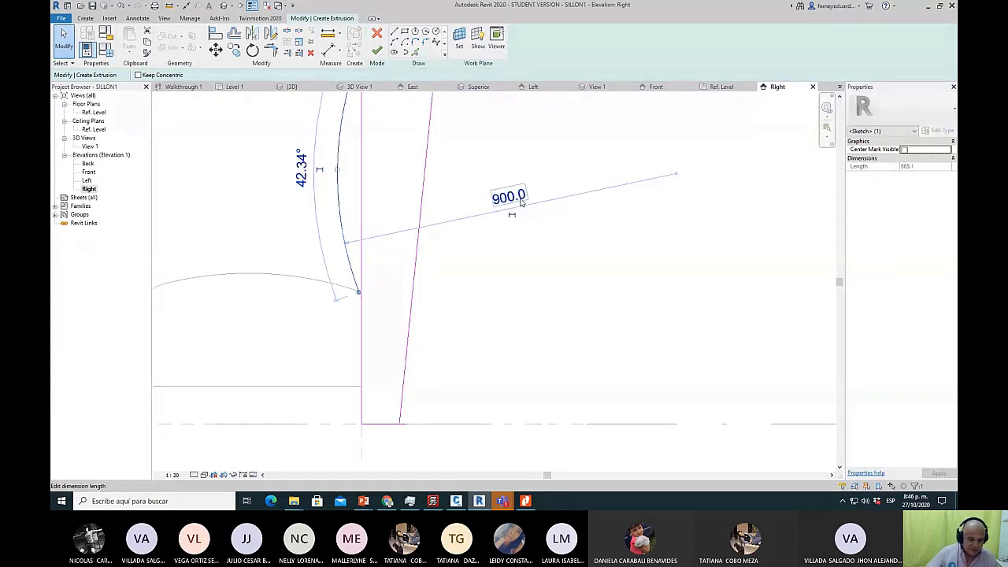
pyautogui.click(520, 203)
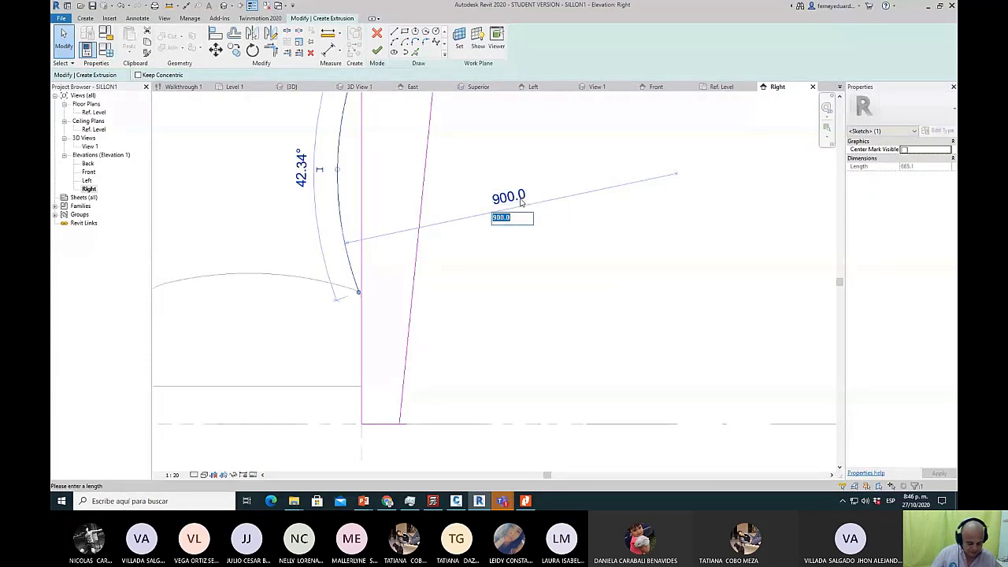
pyautogui.write('1200')
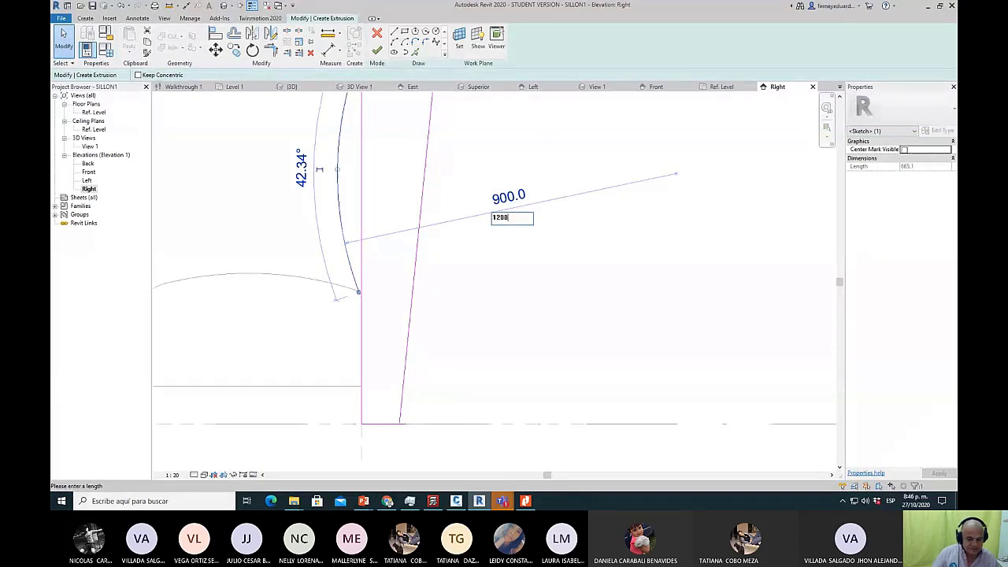
pyautogui.press('Return')
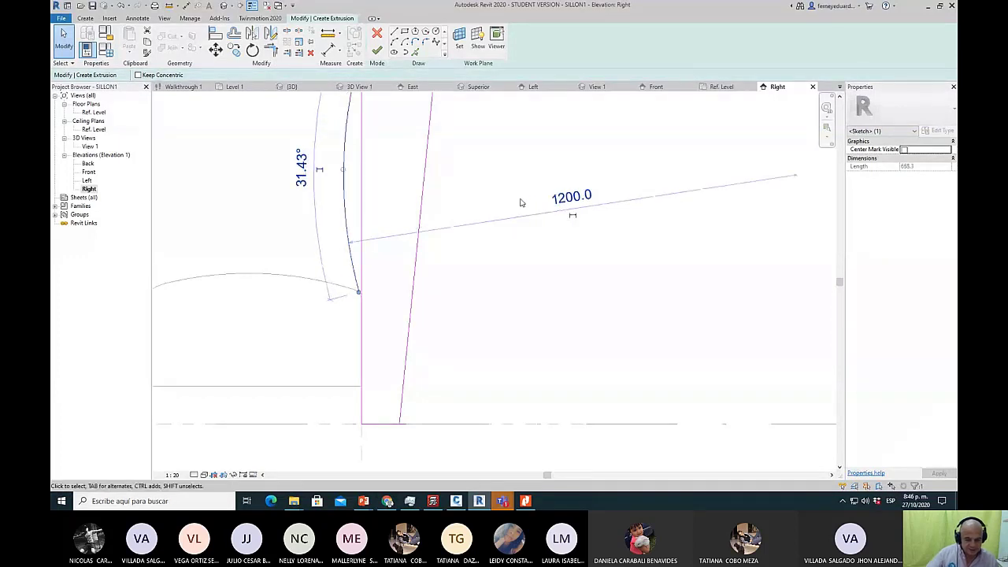
# Bring back the sketch line and set its length to 800.
pyautogui.press('Escape')
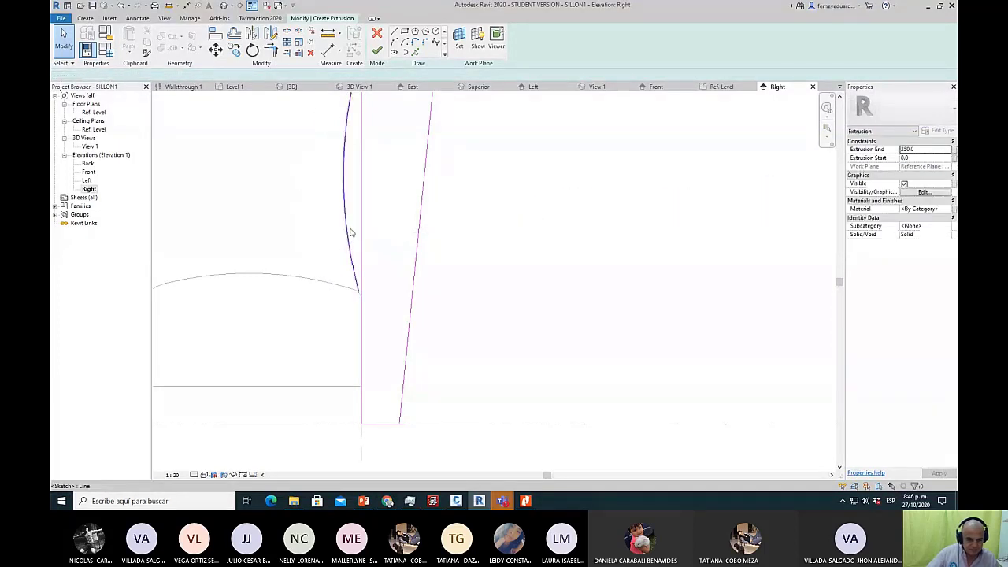
pyautogui.hotkey('ctrl', 'z')
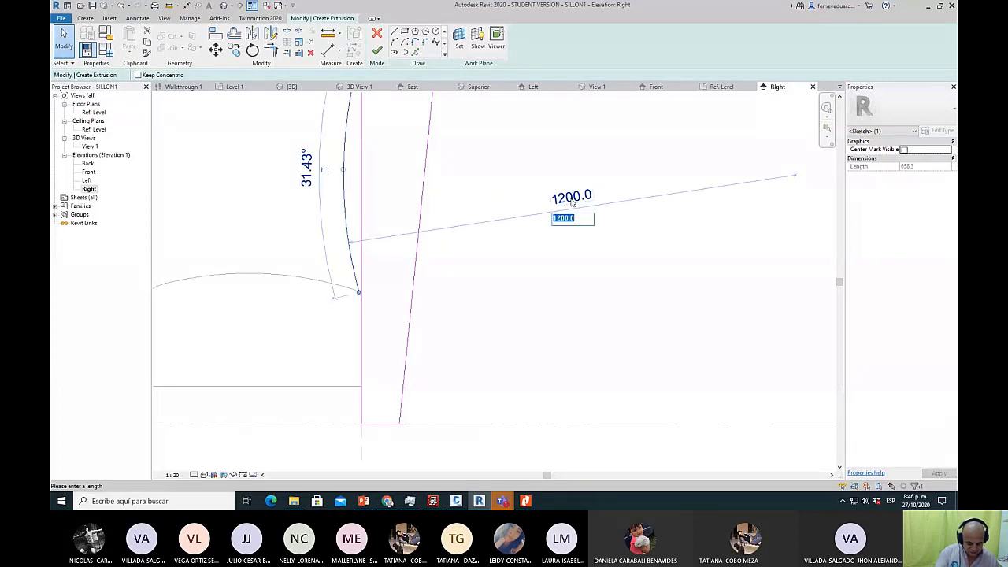
pyautogui.write('8')
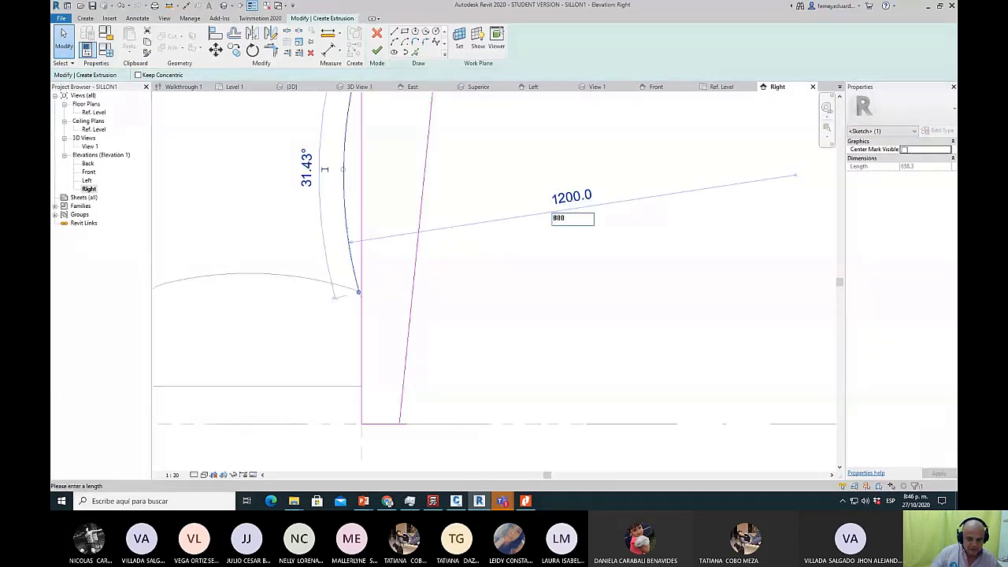
pyautogui.write('00')
pyautogui.press('Return')
pyautogui.press('Escape')
pyautogui.press('Escape')
pyautogui.scroll(5, 381, 276)
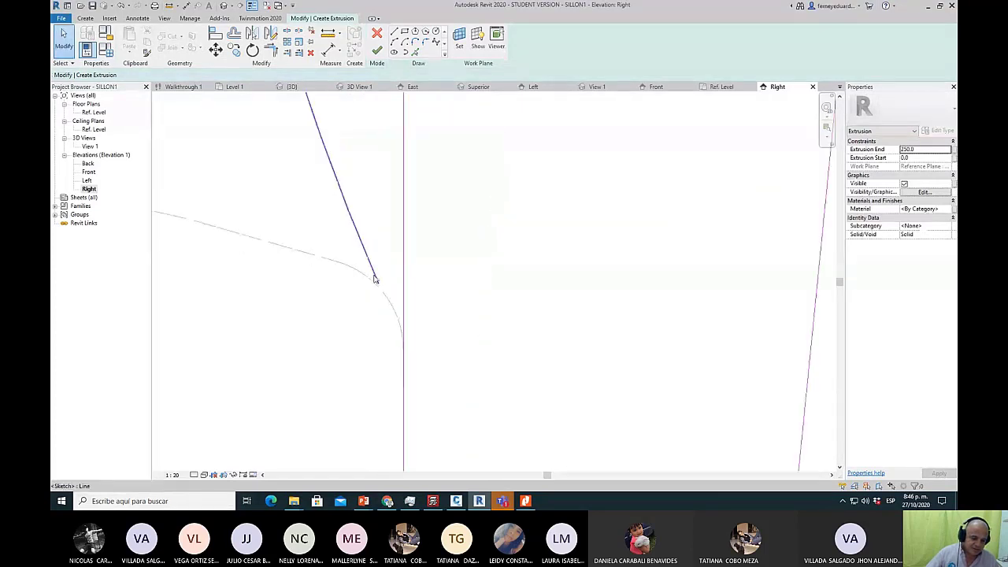
# Draw a short test line from the curve's end to the vertical edge.
pyautogui.click(374, 279)
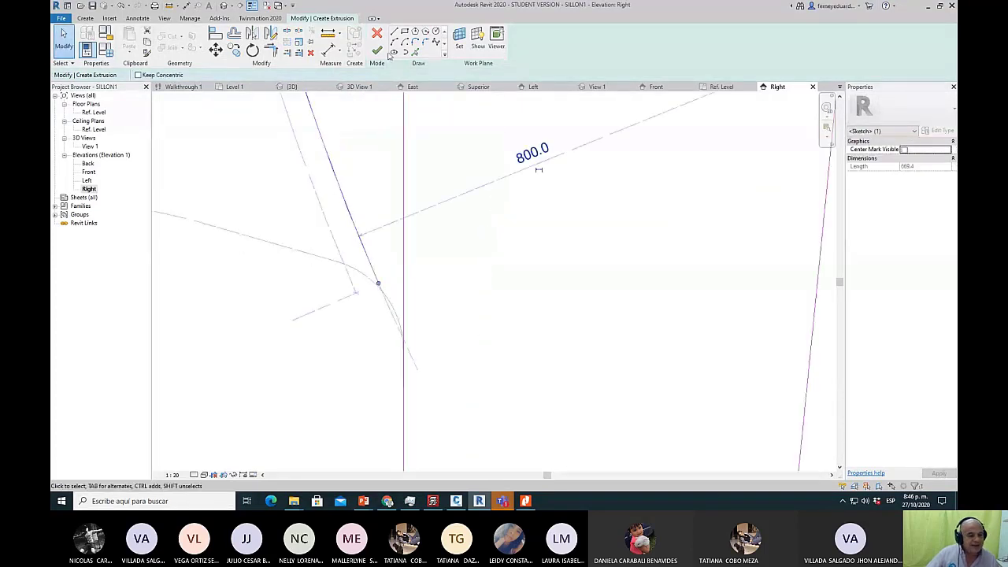
pyautogui.click(394, 33)
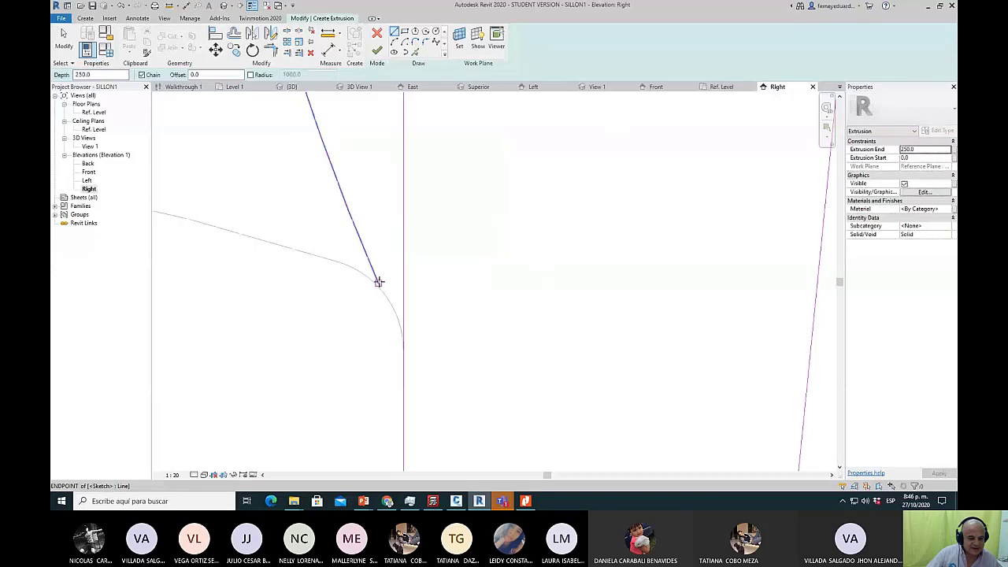
pyautogui.click(378, 281)
pyautogui.click(404, 284)
pyautogui.press('Escape')
pyautogui.press('Escape')
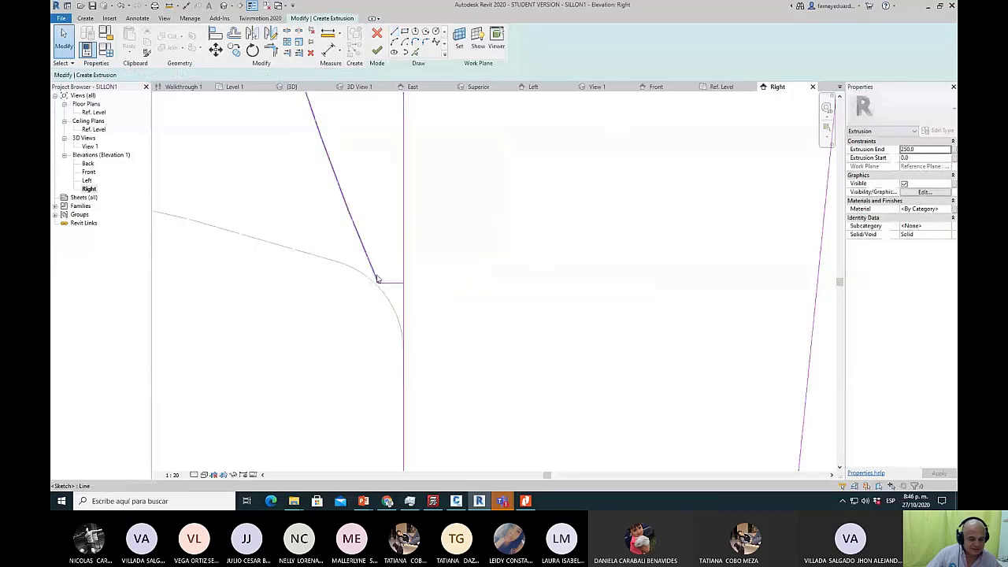
pyautogui.click(381, 285)
pyautogui.press('Escape')
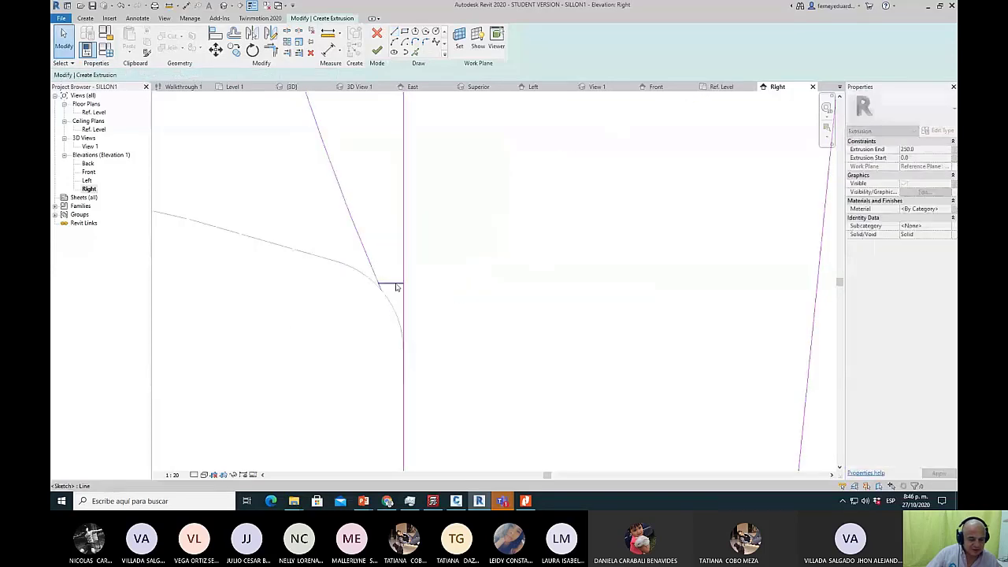
# Delete the slanted backrest line and discard the short connector line.
pyautogui.click(369, 261)
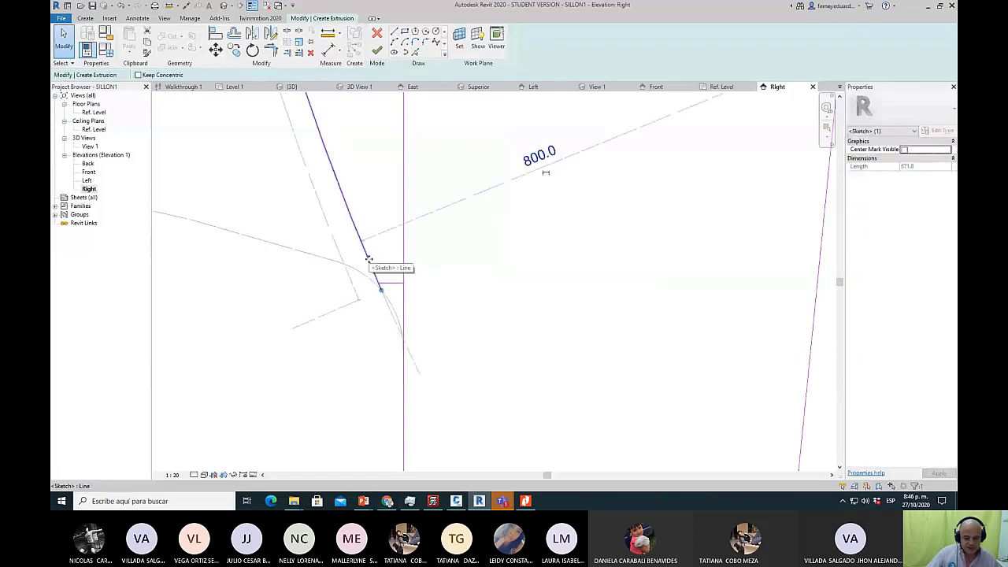
pyautogui.press('Delete')
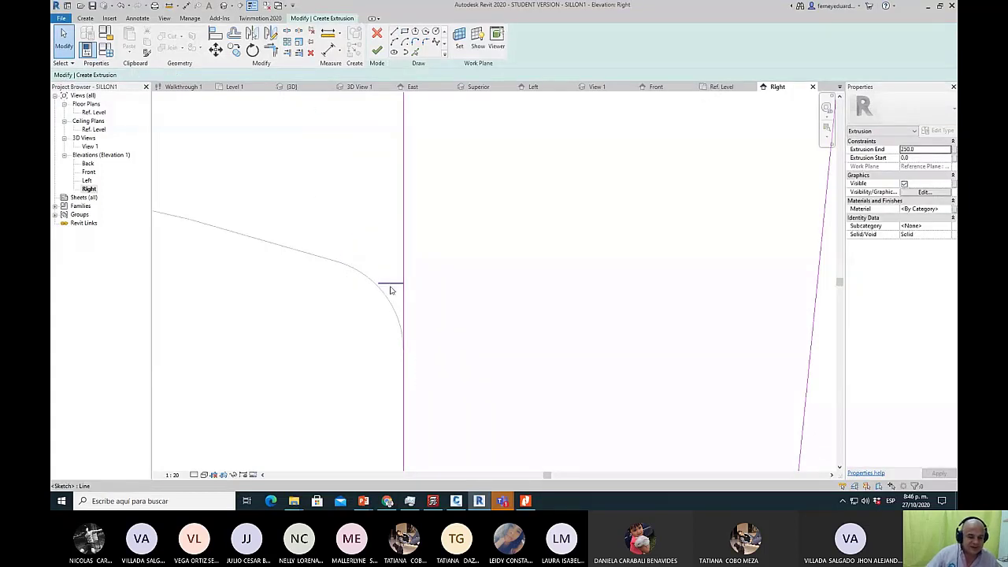
pyautogui.press('Escape')
pyautogui.press('Escape')
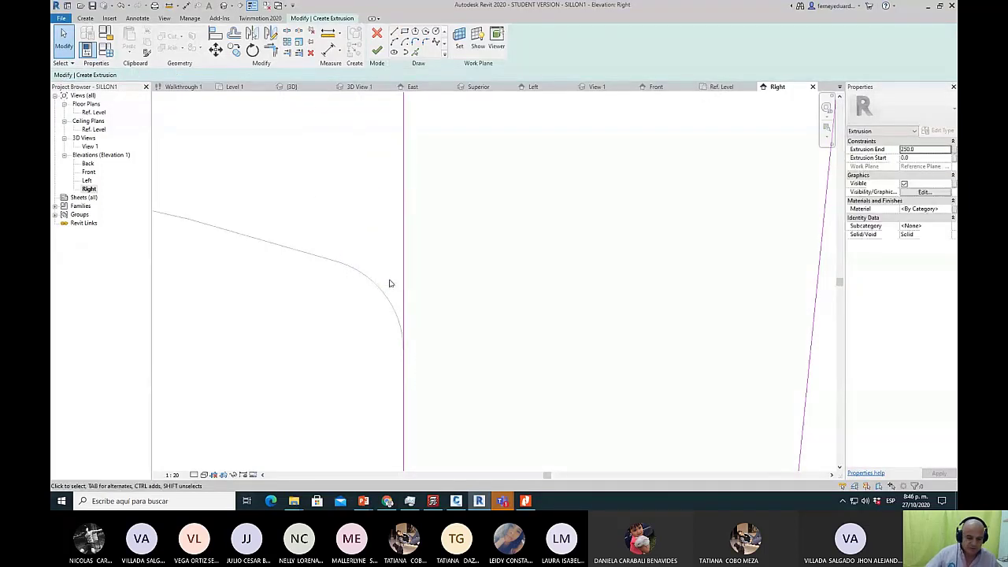
pyautogui.click(397, 43)
pyautogui.scroll(4, 404, 315)
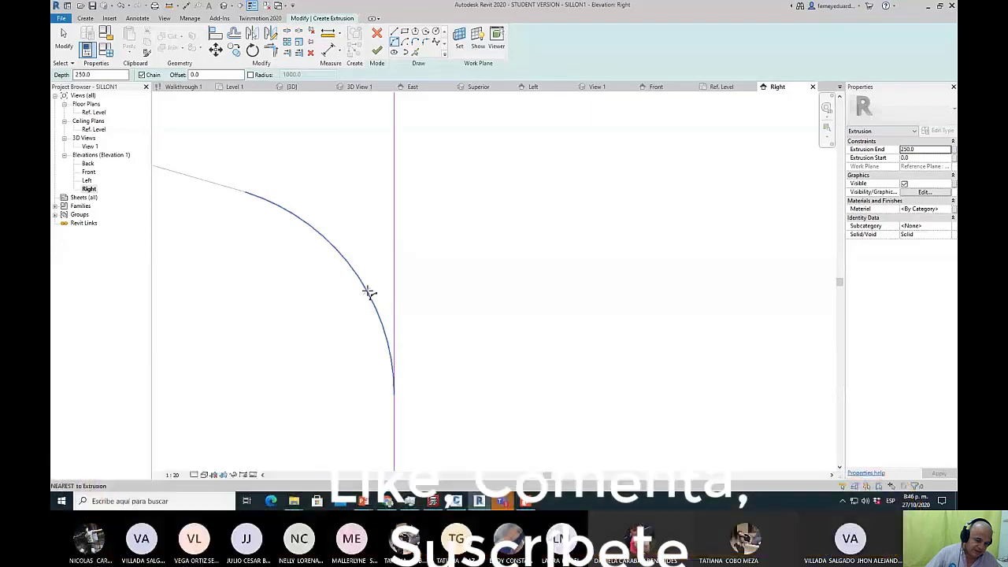
# Draw a Start-End-Radius arc from the existing curve up to the backrest's top corner.
pyautogui.click(370, 291)
pyautogui.scroll(-5, 376, 290)
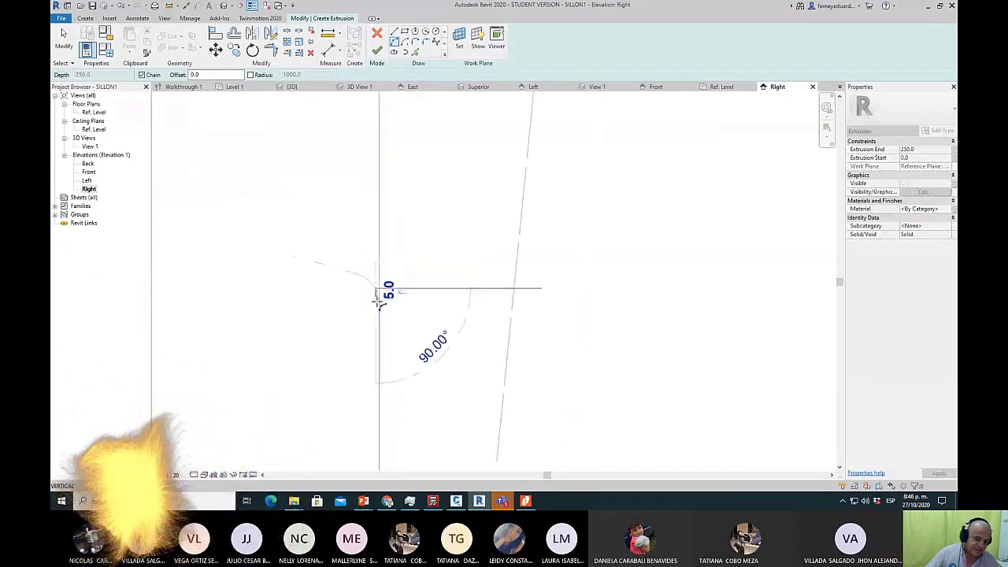
pyautogui.scroll(2, 378, 222)
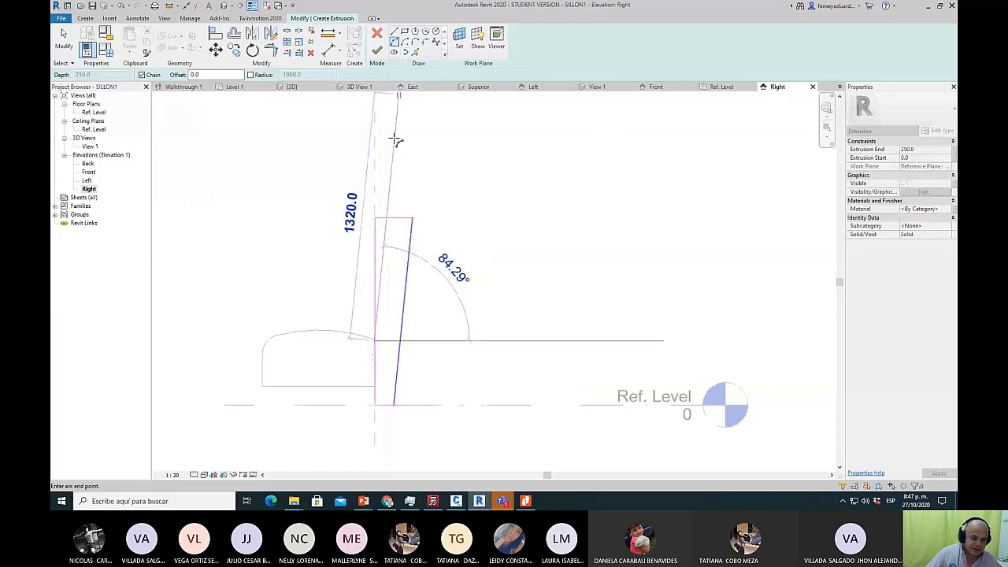
pyautogui.click(377, 218)
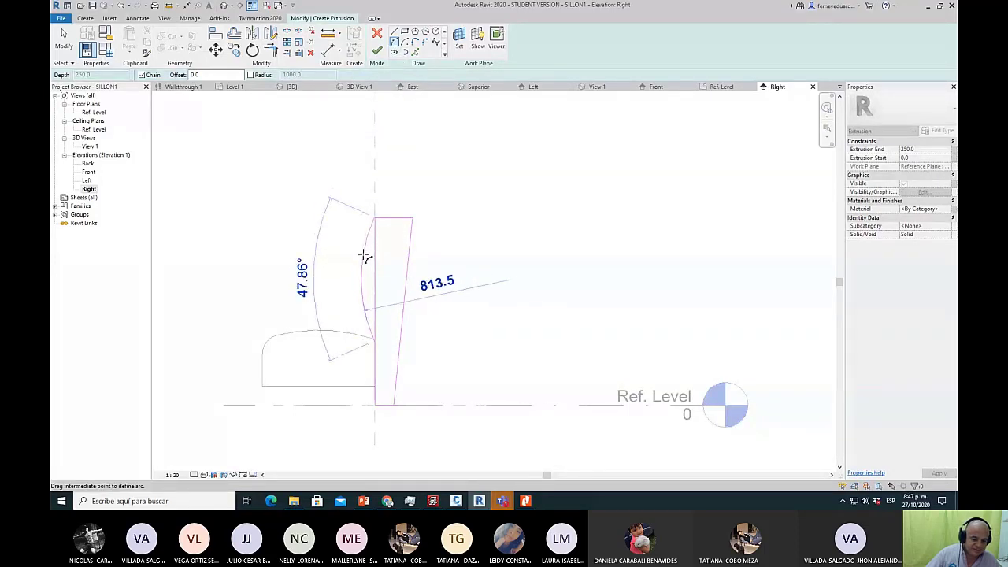
pyautogui.click(362, 272)
pyautogui.press('Escape')
pyautogui.press('Escape')
pyautogui.scroll(5, 377, 329)
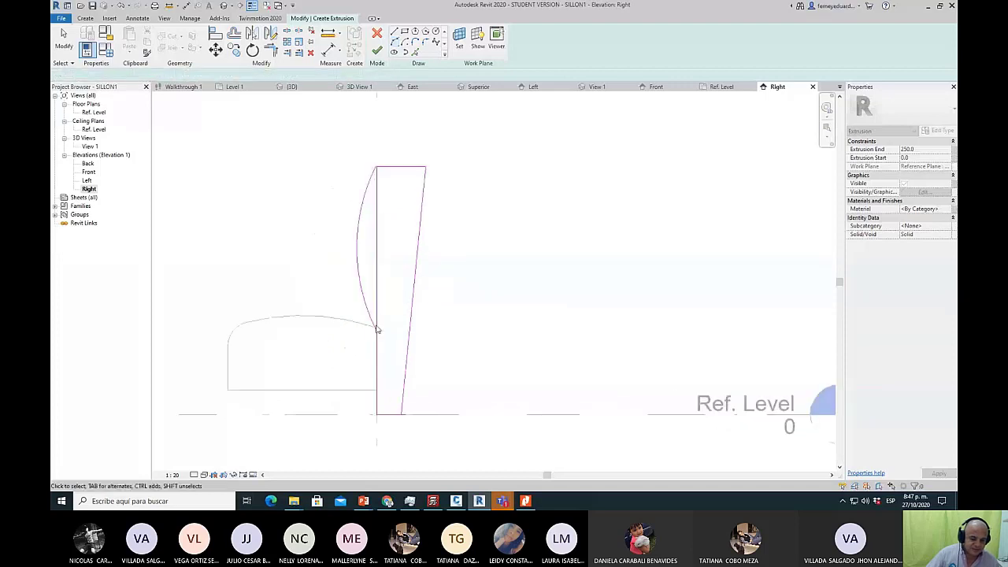
pyautogui.scroll(2, 376, 329)
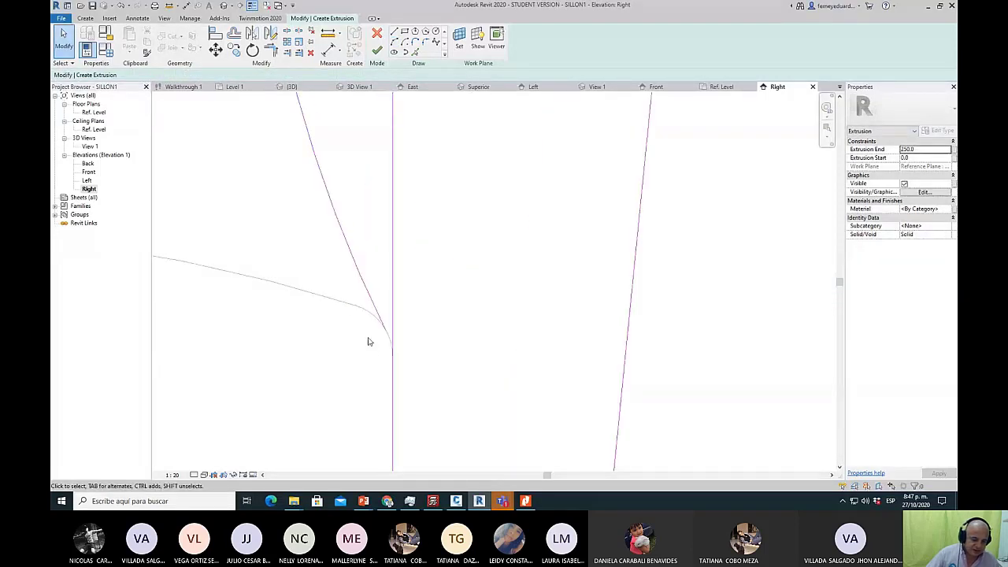
pyautogui.scroll(-5, 384, 358)
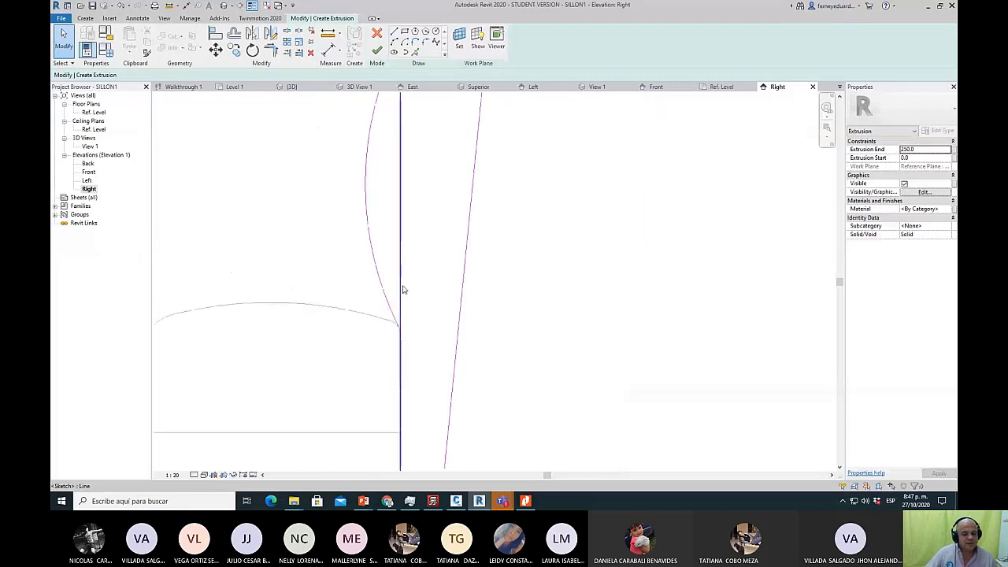
pyautogui.scroll(3, 406, 323)
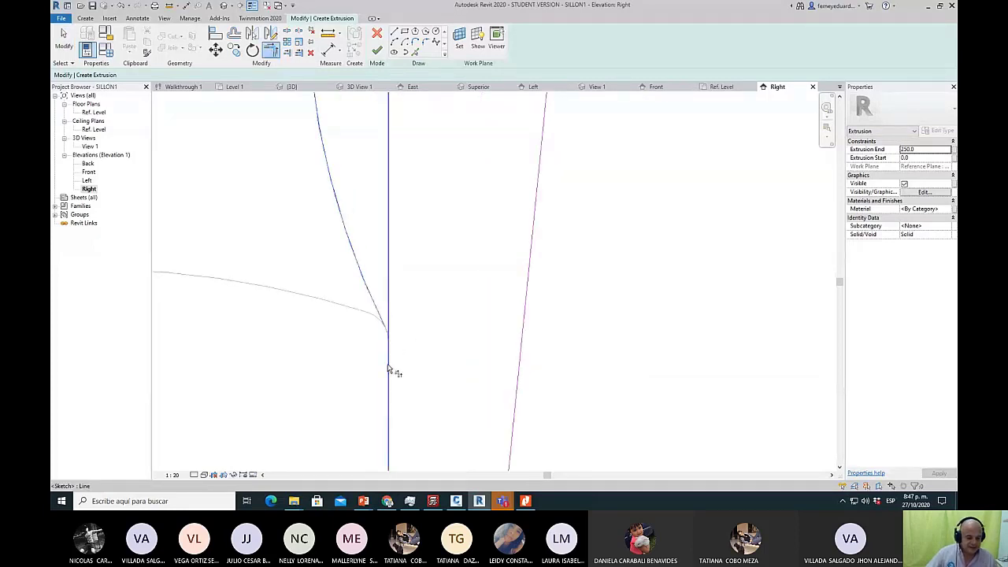
pyautogui.scroll(1, 389, 361)
pyautogui.scroll(2, 389, 355)
# Trim the new arc and the vertical line to a clean corner with TR.
pyautogui.press('t')
pyautogui.press('r')
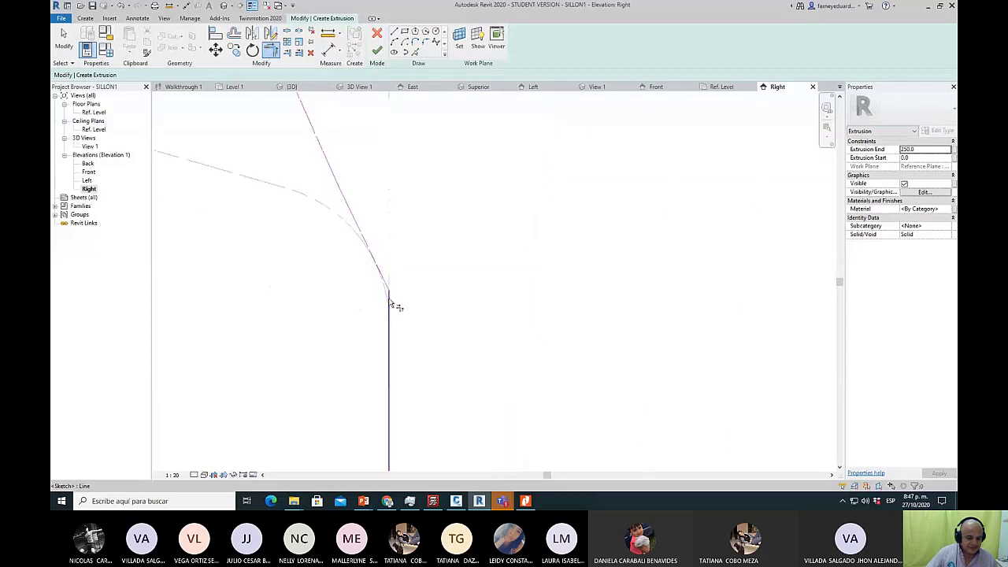
pyautogui.click(384, 275)
pyautogui.click(394, 326)
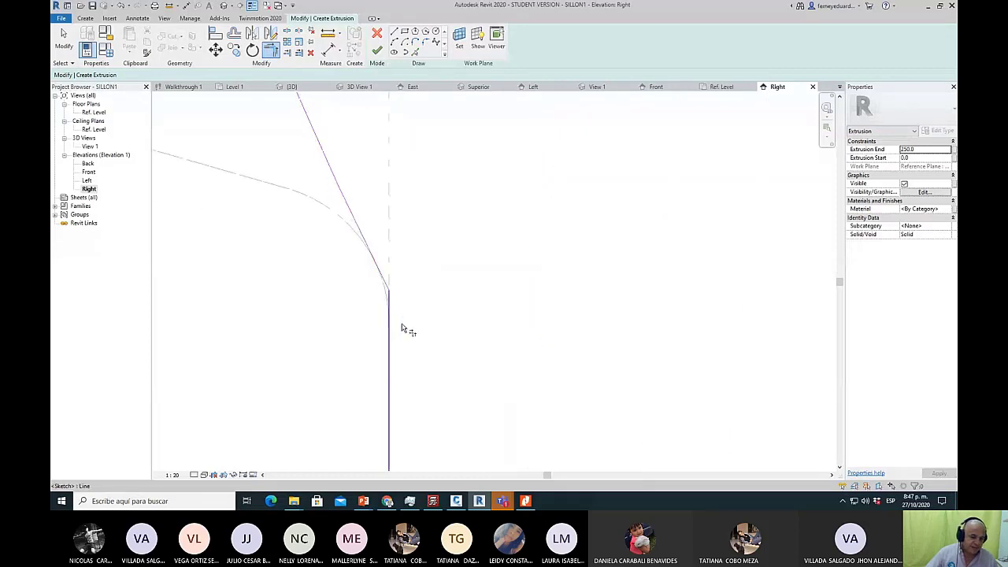
pyautogui.scroll(-5, 408, 311)
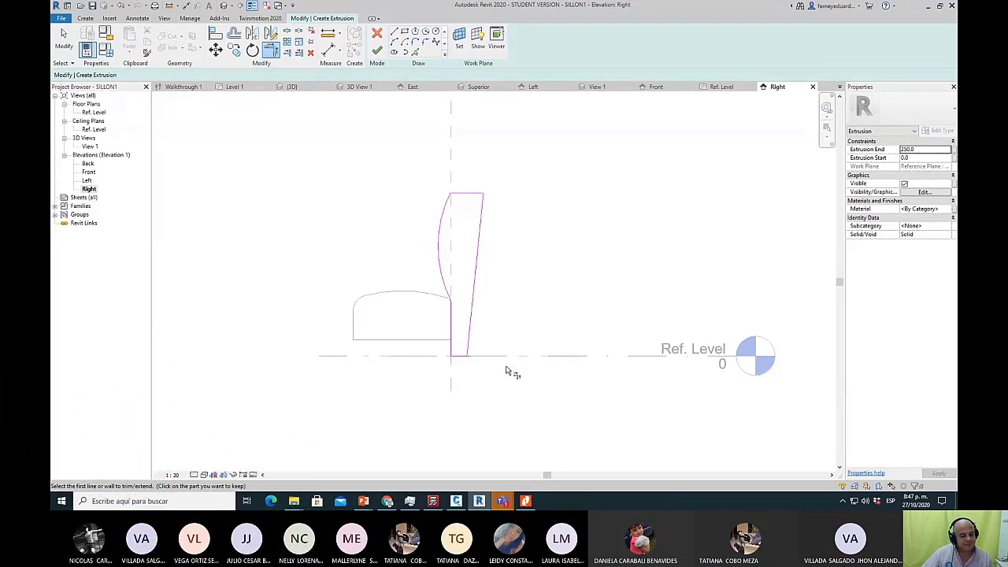
# Draw a bottom line at the seat base and trim it to a corner with the slanted back.
pyautogui.scroll(6, 479, 367)
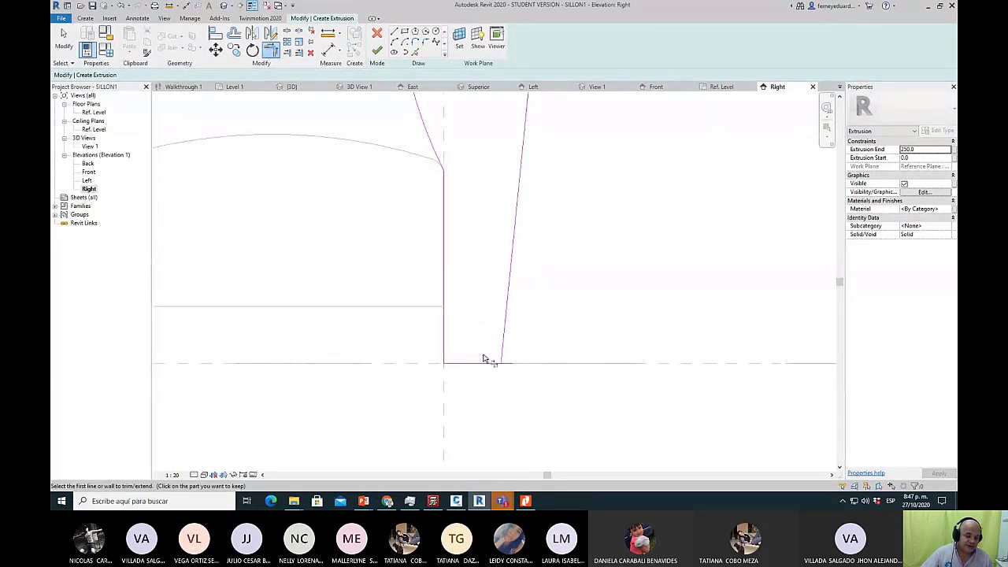
pyautogui.press('l')
pyautogui.press('i')
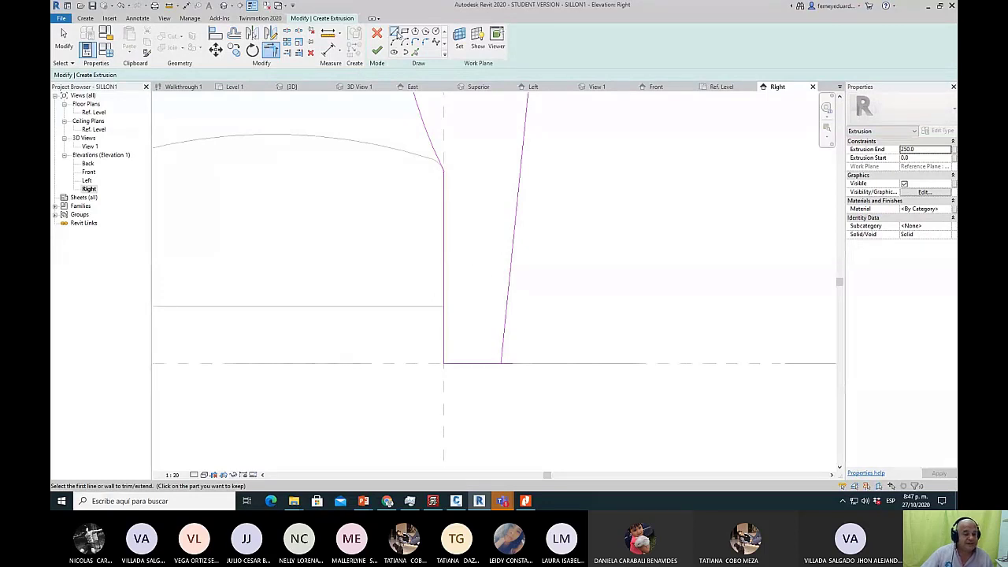
pyautogui.click(444, 306)
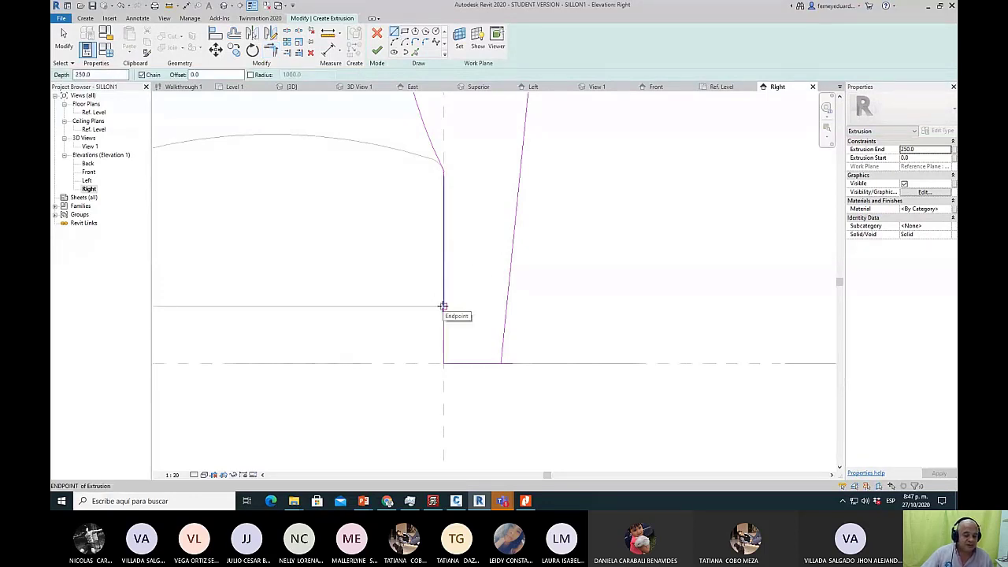
pyautogui.click(506, 307)
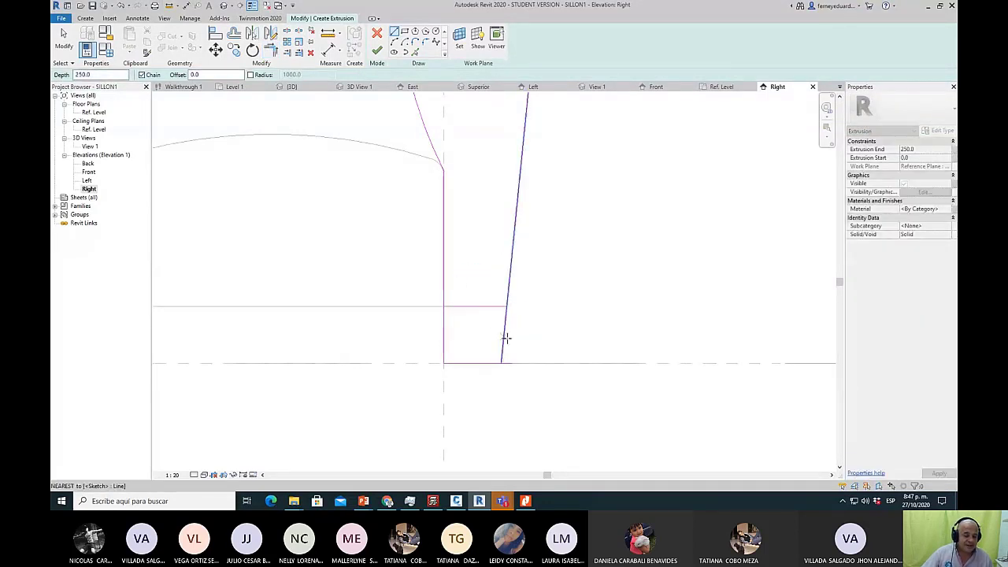
pyautogui.press('Escape')
pyautogui.press('Escape')
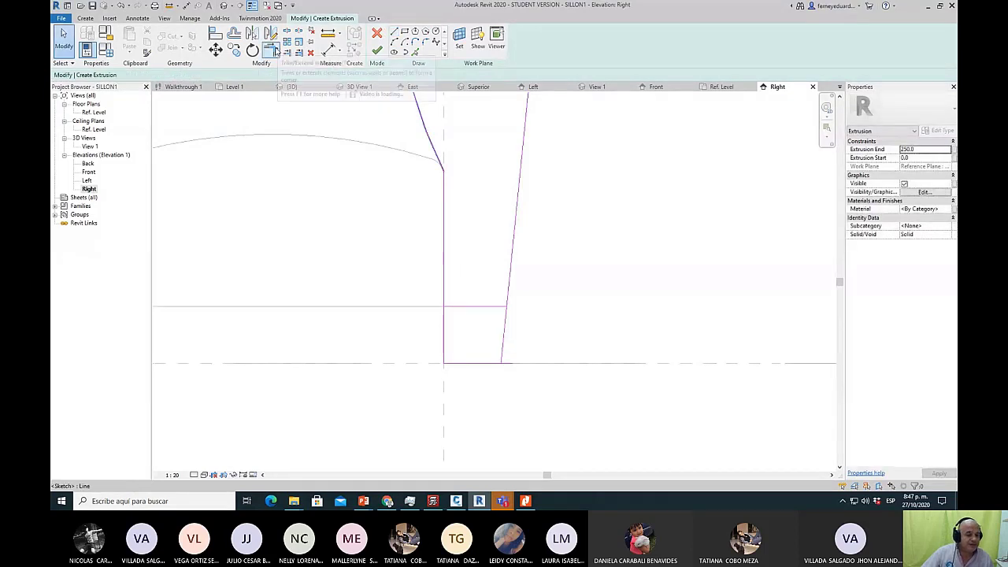
pyautogui.press('t')
pyautogui.press('r')
pyautogui.click(446, 303)
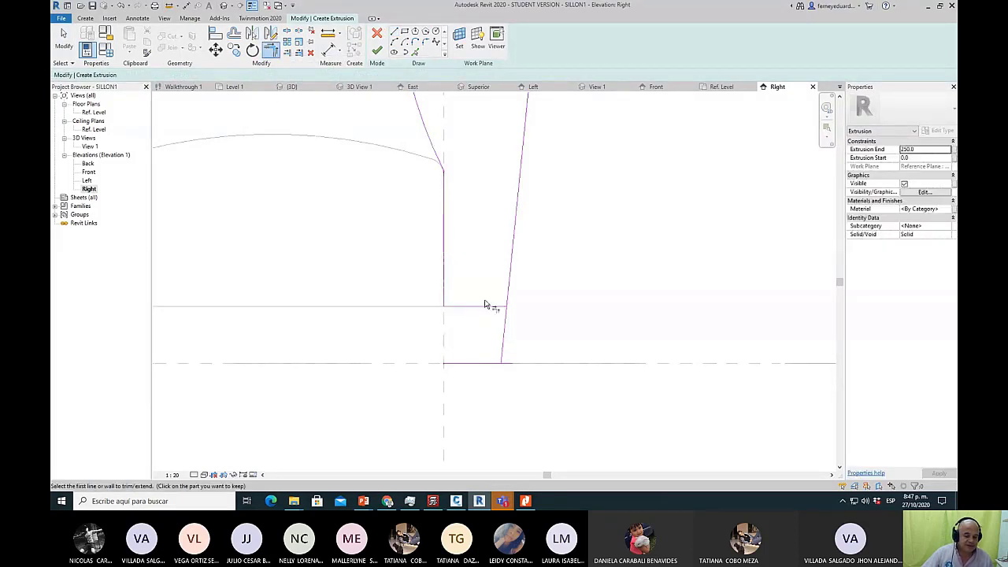
pyautogui.click(509, 295)
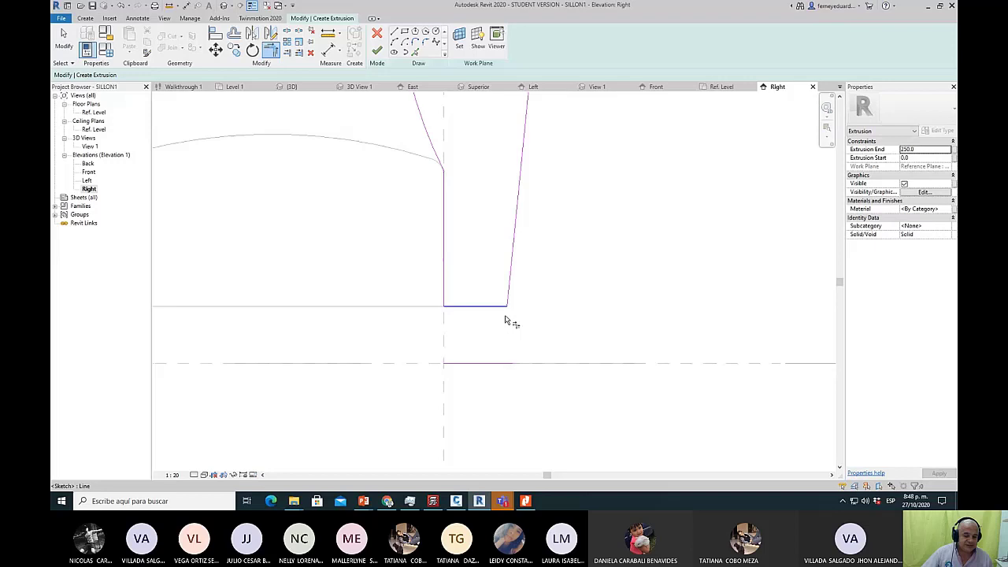
pyautogui.press('Escape')
pyautogui.press('Escape')
# Delete the old lower bottom line of the backrest sketch.
pyautogui.click(476, 364)
pyautogui.press('Delete')
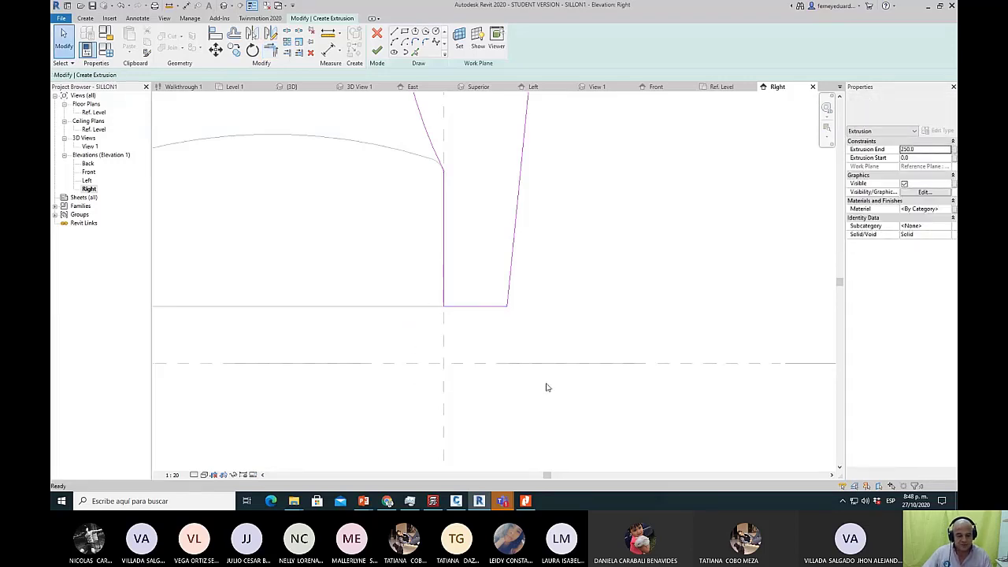
pyautogui.press('d')
pyautogui.press('e')
pyautogui.scroll(-2, 496, 327)
pyautogui.scroll(-2, 493, 327)
pyautogui.scroll(1, 533, 205)
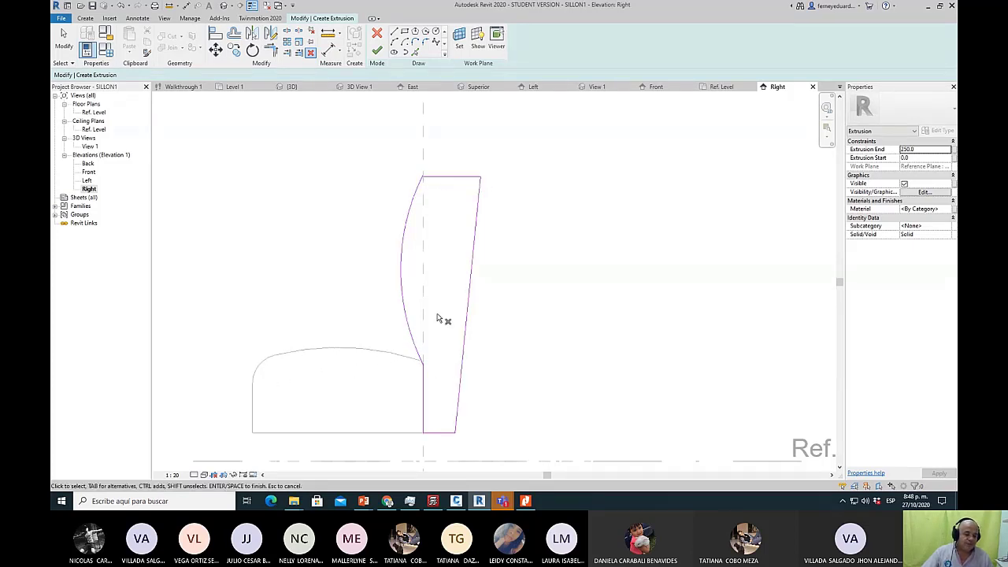
# Round the backrest's top-left corner with a 125 radius fillet arc.
pyautogui.click(425, 41)
pyautogui.scroll(3, 416, 213)
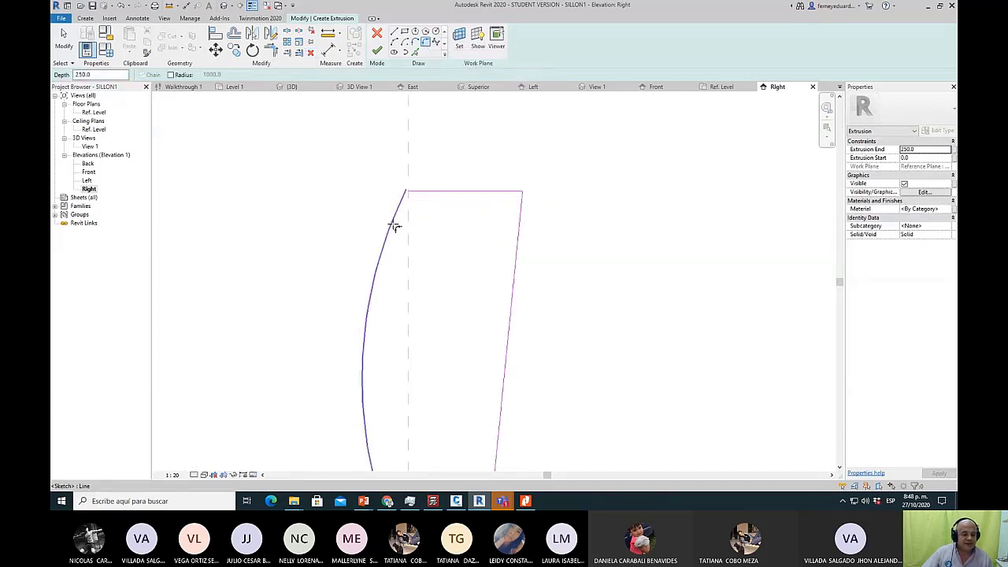
pyautogui.click(395, 226)
pyautogui.click(432, 196)
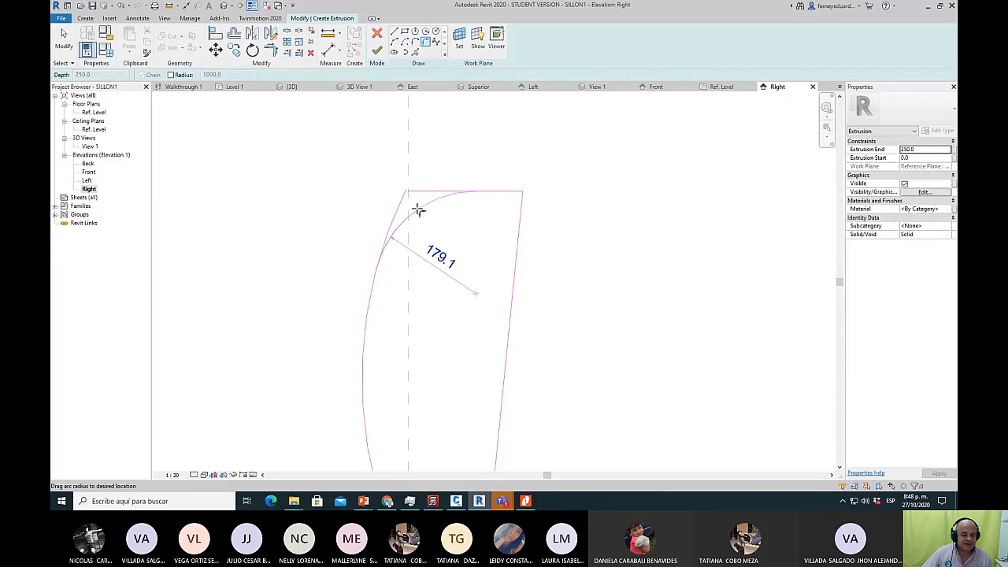
pyautogui.scroll(2, 414, 203)
pyautogui.click(416, 203)
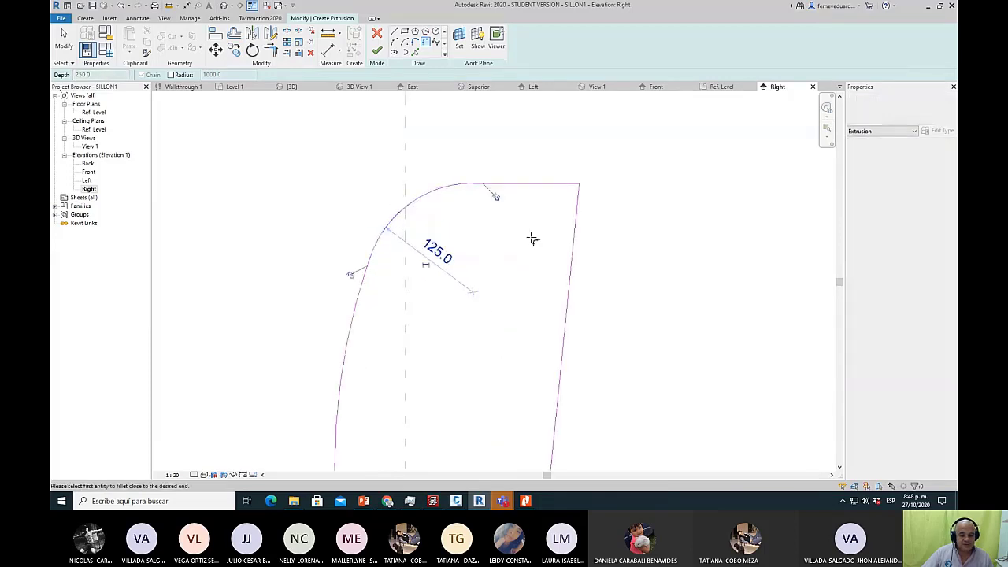
pyautogui.press('Escape')
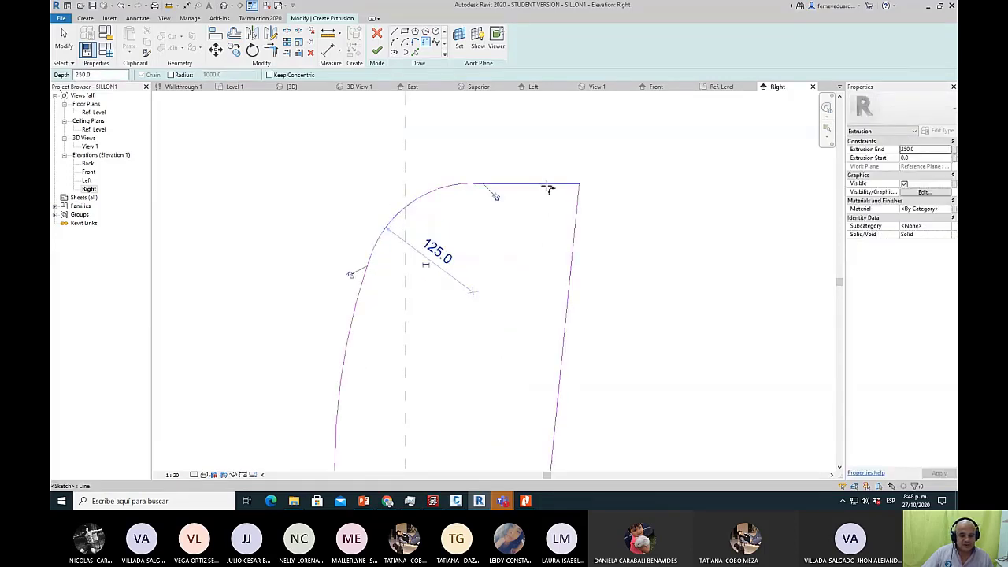
# Round the top-right corner with an 85 radius fillet arc.
pyautogui.click(549, 187)
pyautogui.click(575, 209)
pyautogui.click(550, 204)
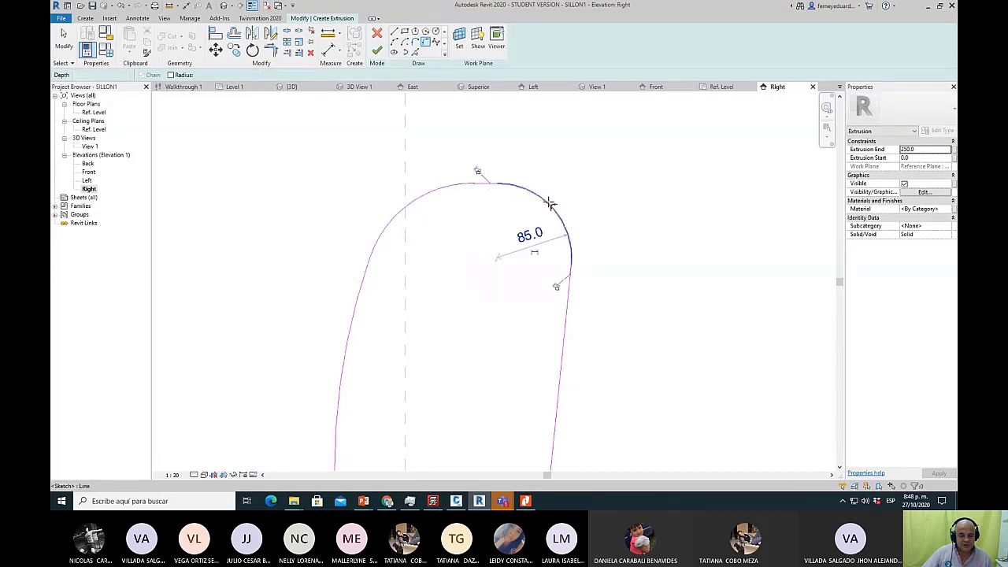
pyautogui.scroll(-5, 583, 186)
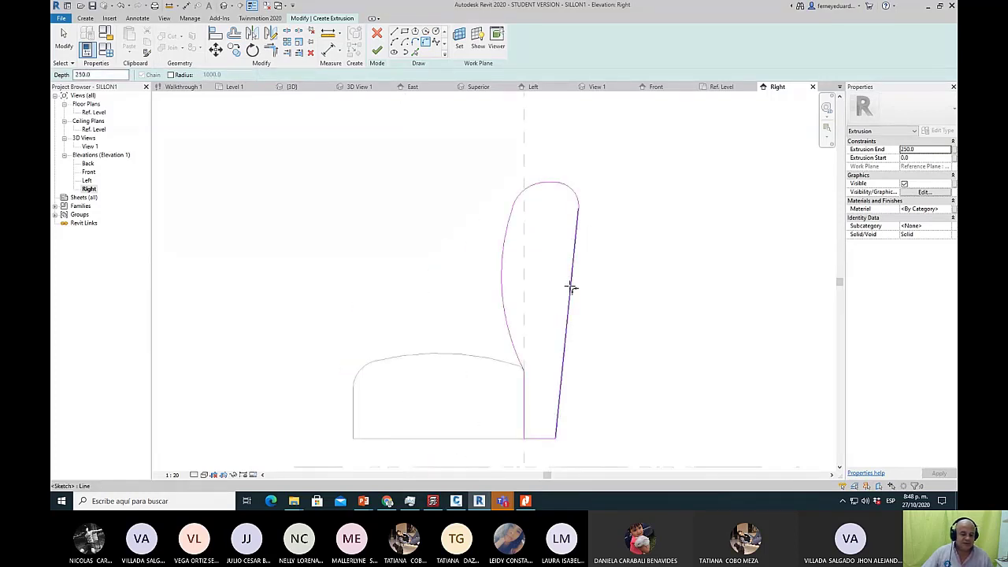
pyautogui.moveTo(571, 288); pyautogui.dragTo(544, 292, button='middle')
pyautogui.scroll(2, 558, 276)
pyautogui.press('Escape')
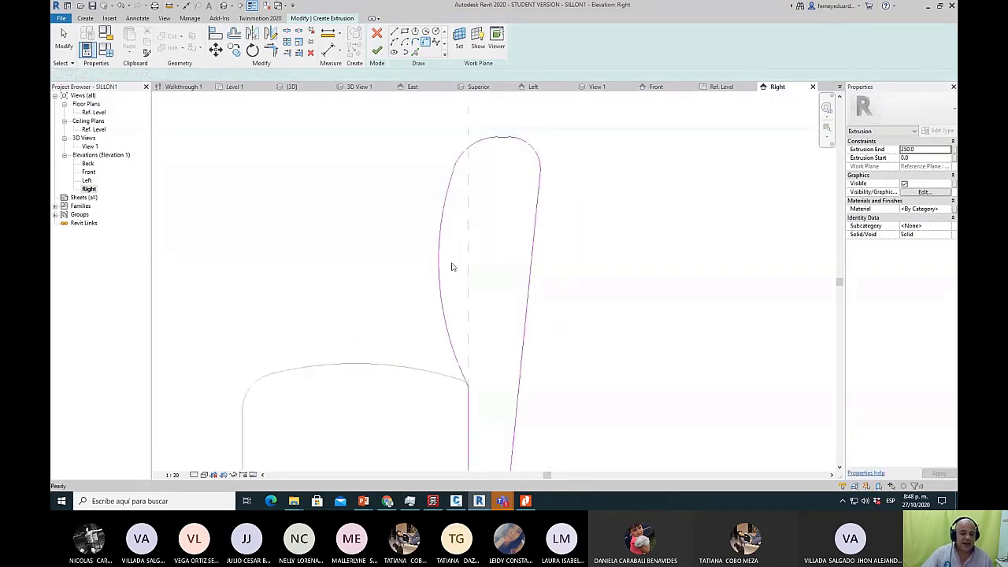
# Change the curved front arc's radius from 748.1 to 1200 and zoom to review the profile.
pyautogui.click(439, 264)
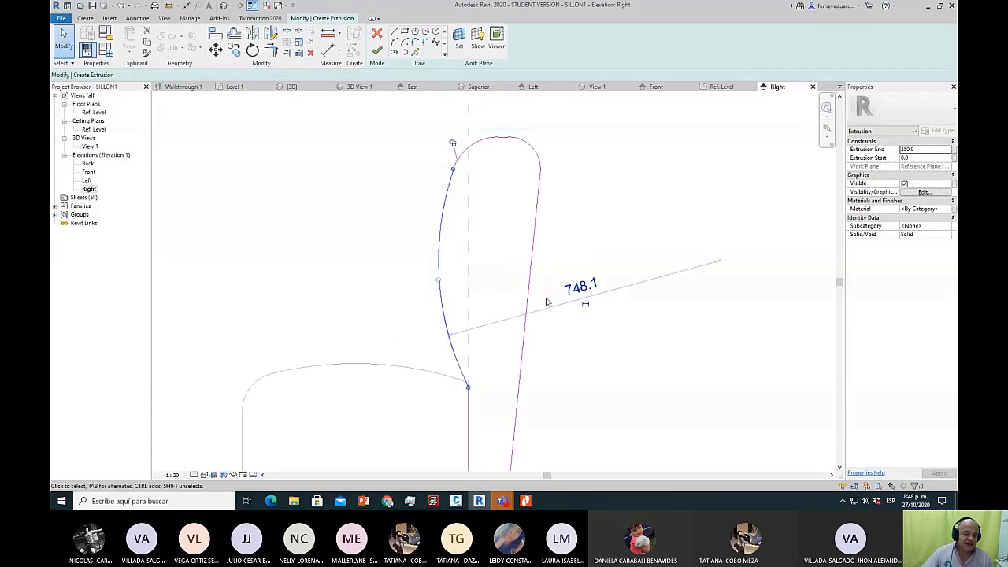
pyautogui.click(587, 290)
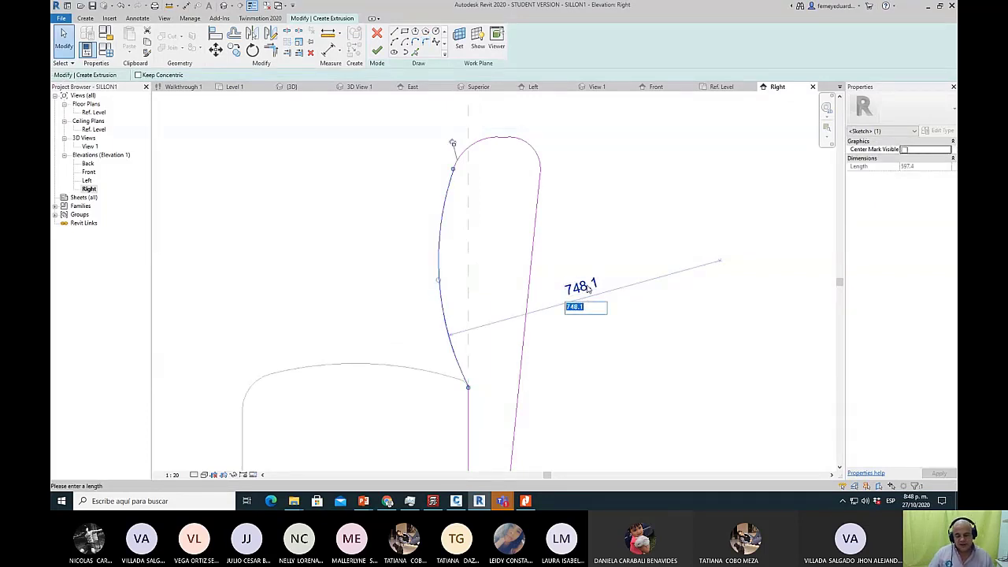
pyautogui.write('120')
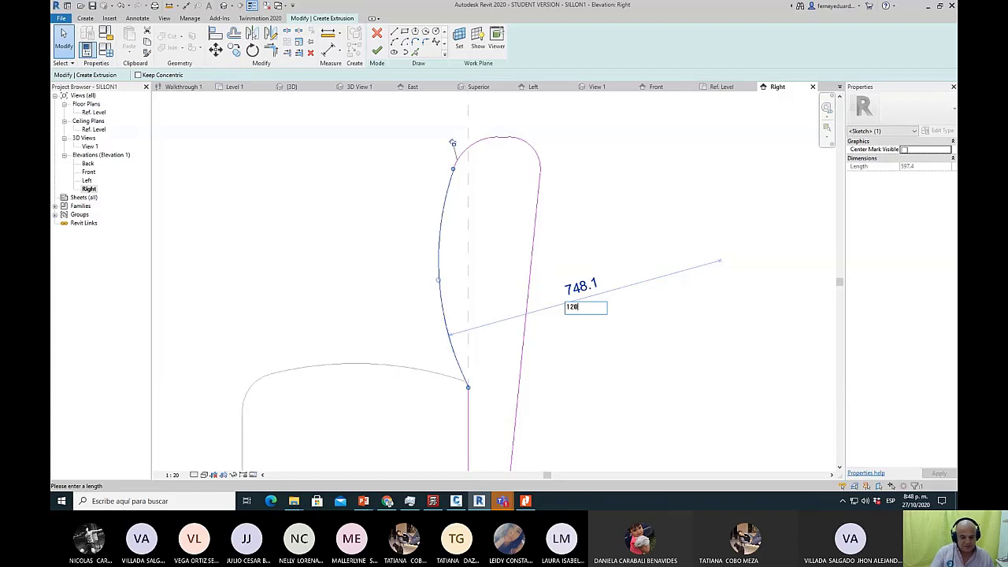
pyautogui.write('0')
pyautogui.press('Return')
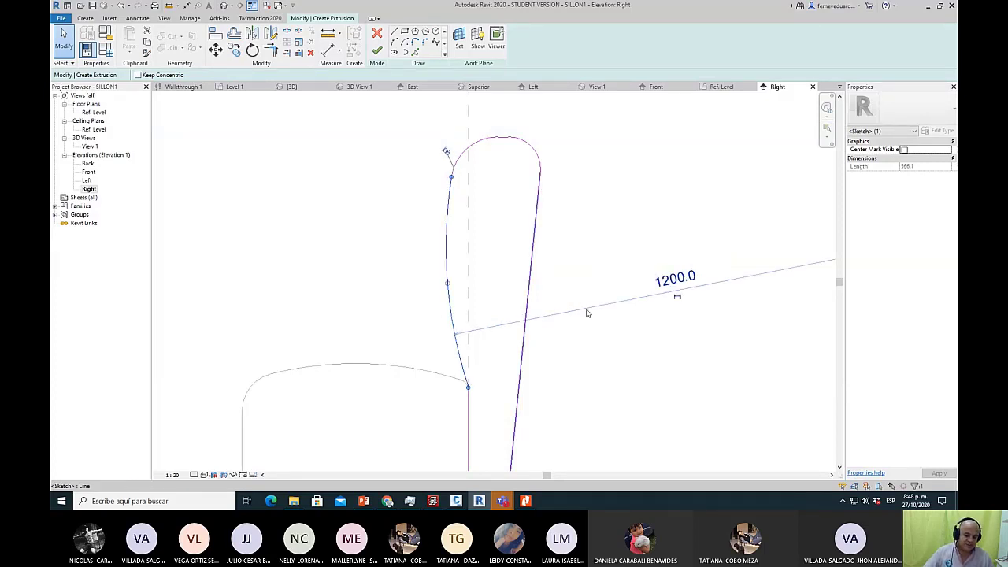
pyautogui.click(614, 233)
pyautogui.scroll(-2, 548, 248)
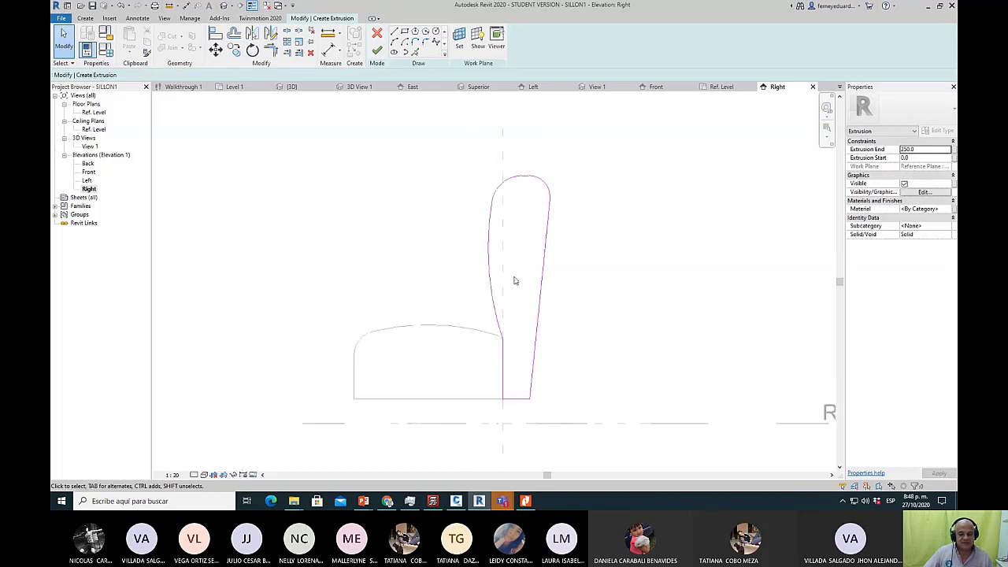
pyautogui.scroll(1, 512, 338)
pyautogui.scroll(5, 512, 339)
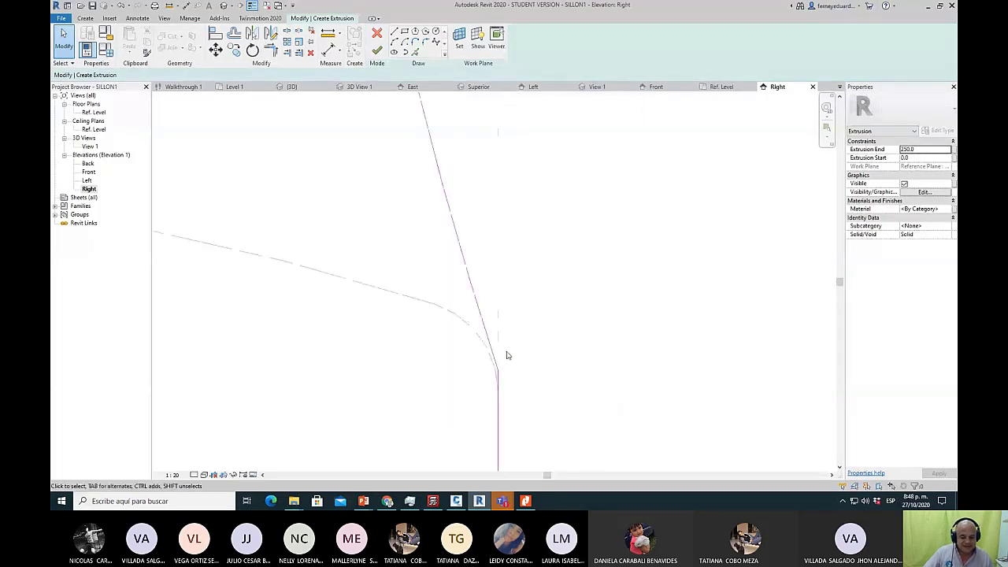
pyautogui.scroll(-5, 500, 347)
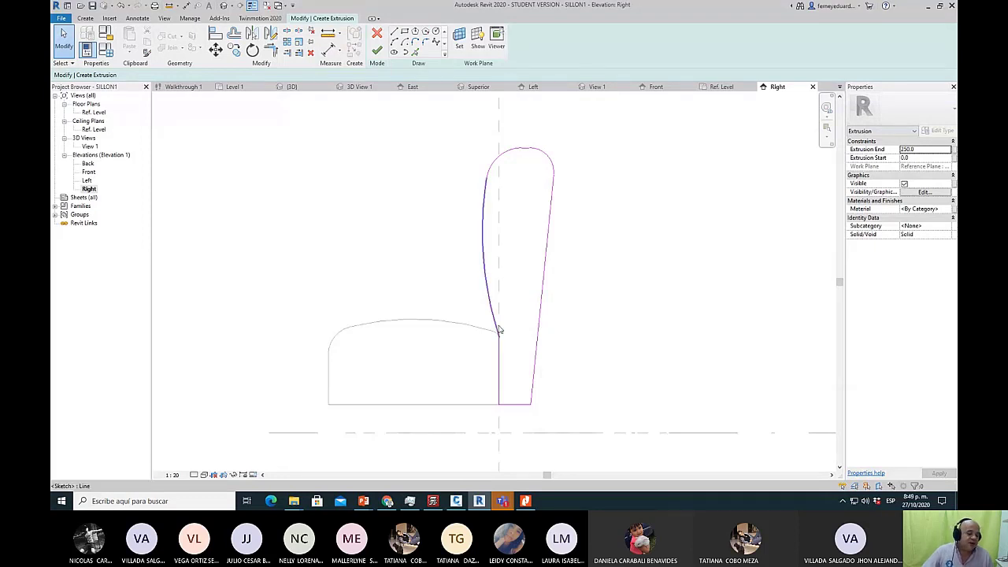
pyautogui.scroll(2, 509, 352)
pyautogui.scroll(-3, 509, 352)
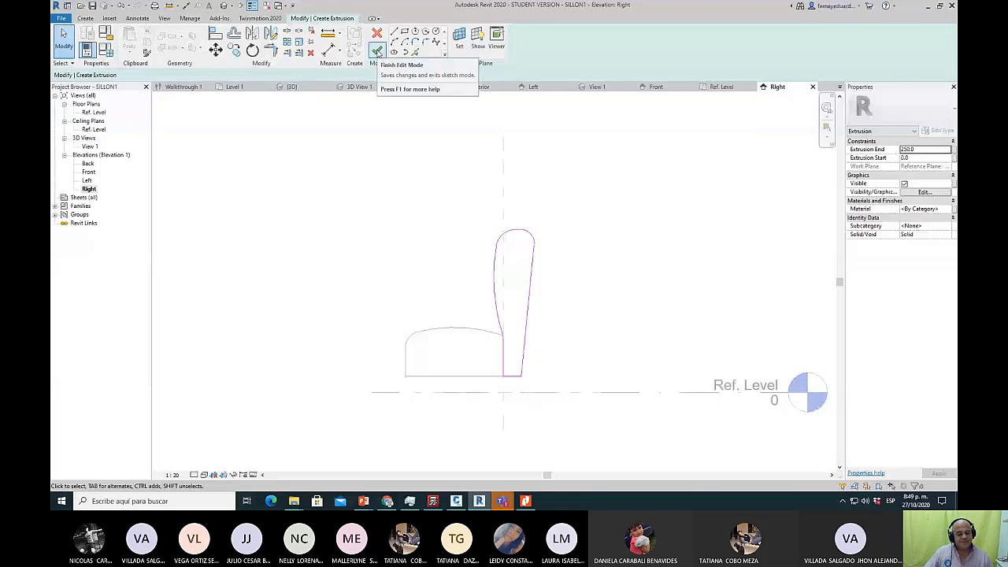
# Finish the backrest sketch, open 3D View 1, orbit, and select the backrest extrusion.
pyautogui.click(377, 51)
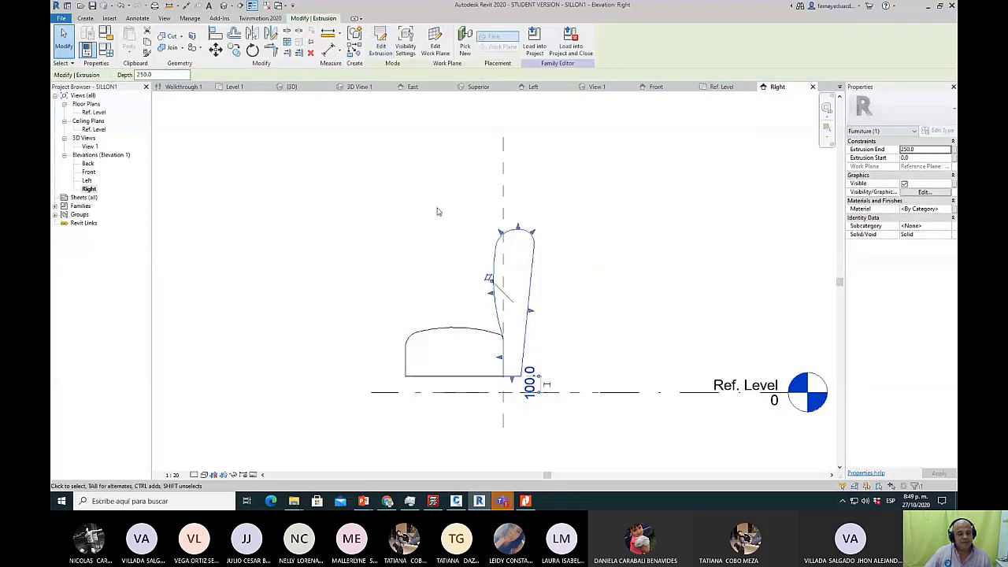
pyautogui.doubleClick(89, 146)
pyautogui.keyDown('shift'); pyautogui.moveTo(472, 237); pyautogui.dragTo(637, 161, button='middle'); pyautogui.keyUp('shift')
pyautogui.click(466, 161)
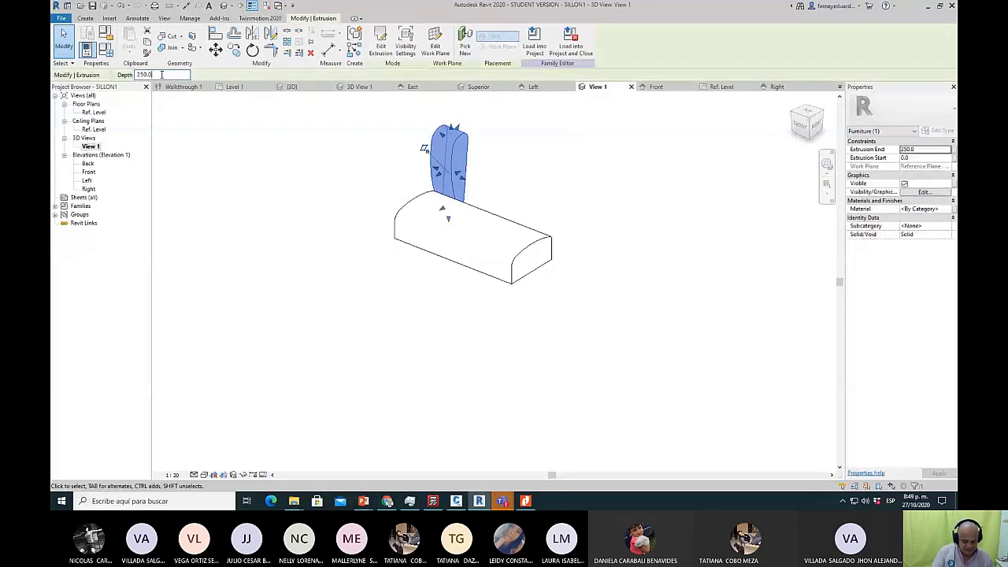
# Set the Depth to 900 on the backrest extrusion, then on the seat extrusion, and orbit to check.
pyautogui.doubleClick(161, 74)
pyautogui.write('900')
pyautogui.press('Return')
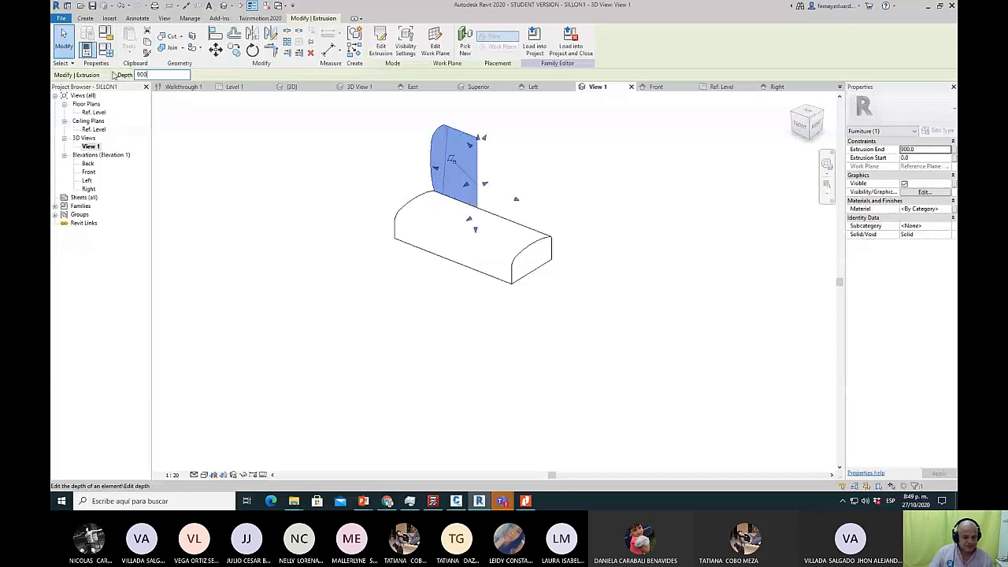
pyautogui.click(553, 246)
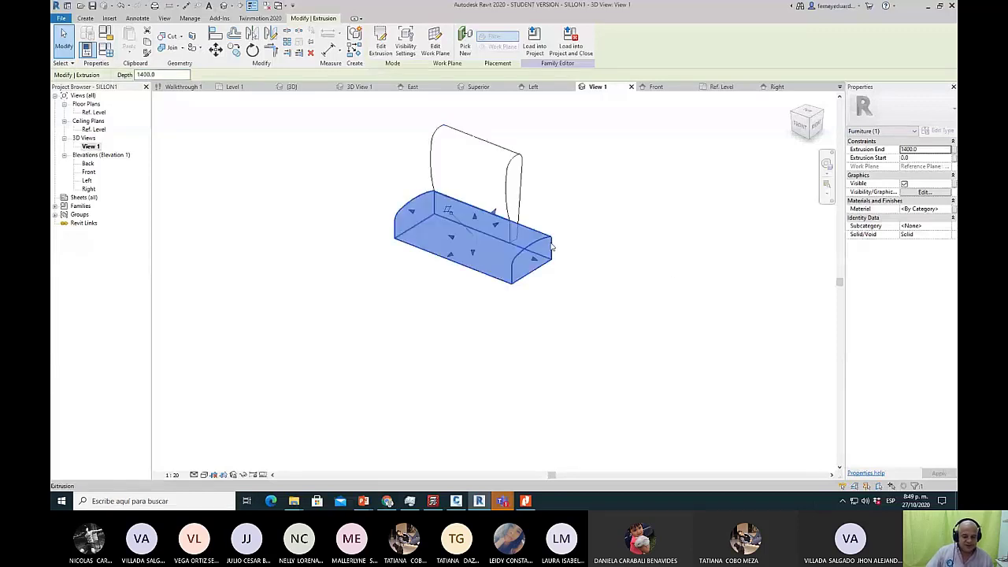
pyautogui.doubleClick(161, 74)
pyautogui.write('900')
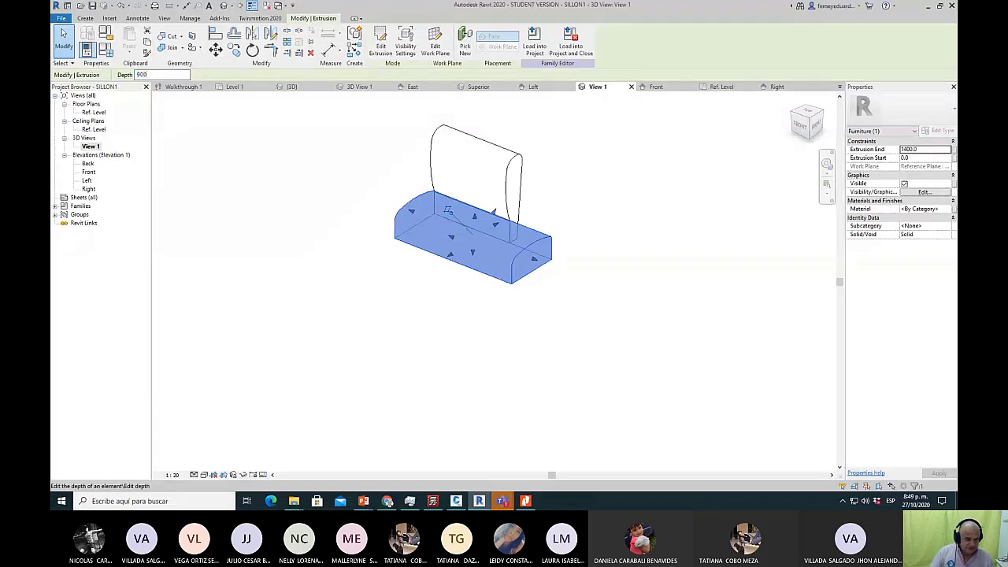
pyautogui.press('Return')
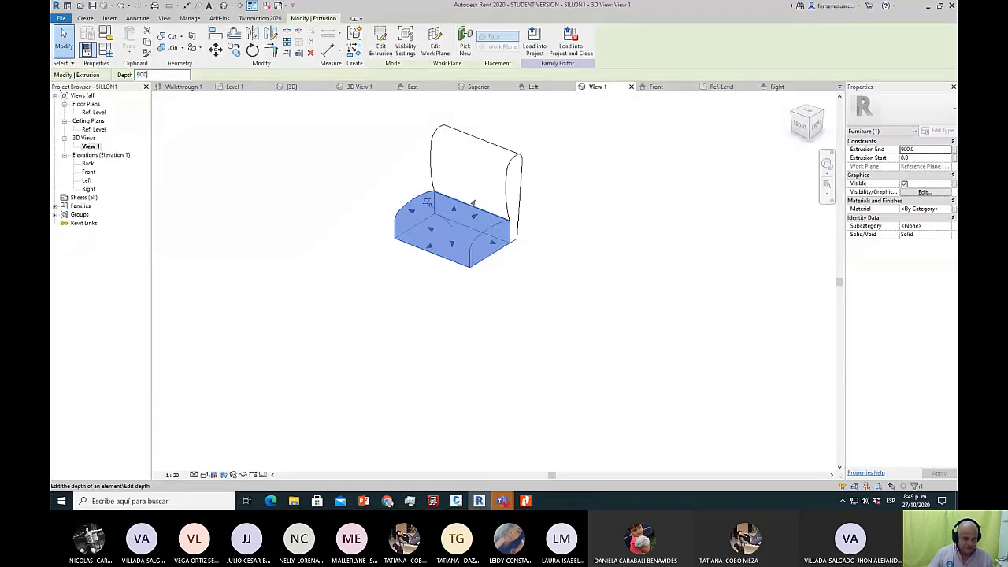
pyautogui.click(598, 221)
pyautogui.keyDown('shift'); pyautogui.moveTo(599, 220); pyautogui.dragTo(549, 226, button='middle'); pyautogui.keyUp('shift')
pyautogui.scroll(3, 542, 167)
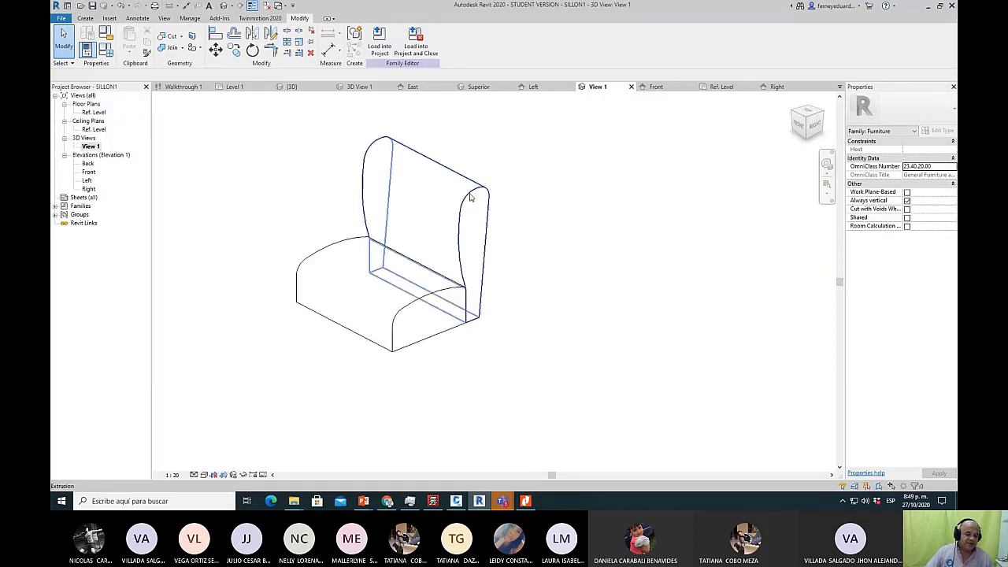
pyautogui.click(471, 195)
pyautogui.press('Escape')
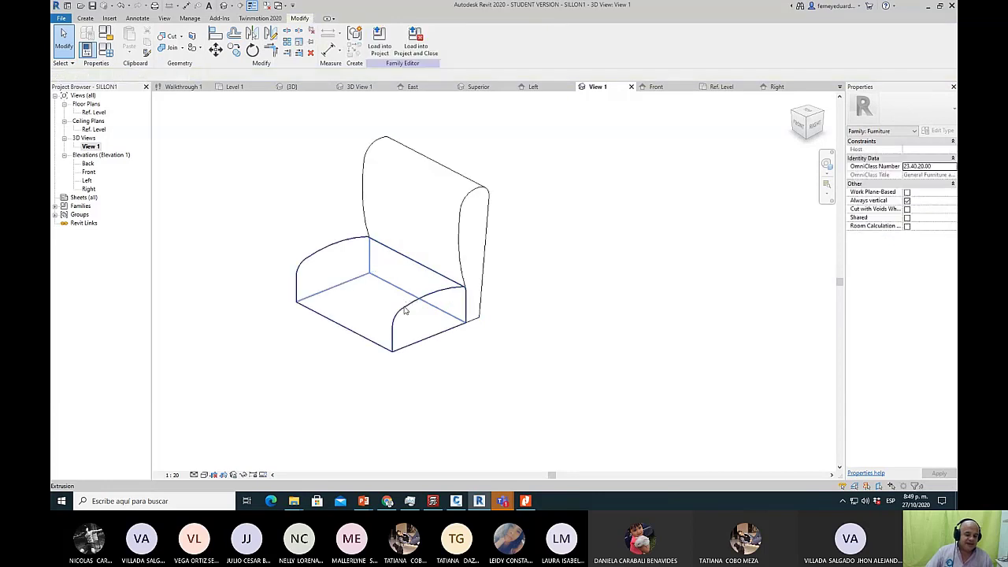
pyautogui.click(405, 311)
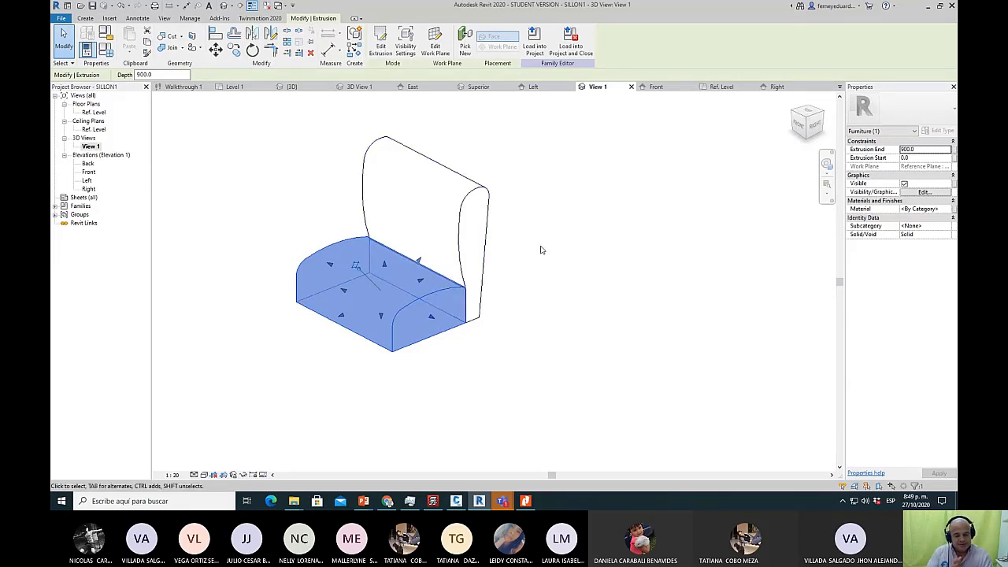
pyautogui.click(666, 291)
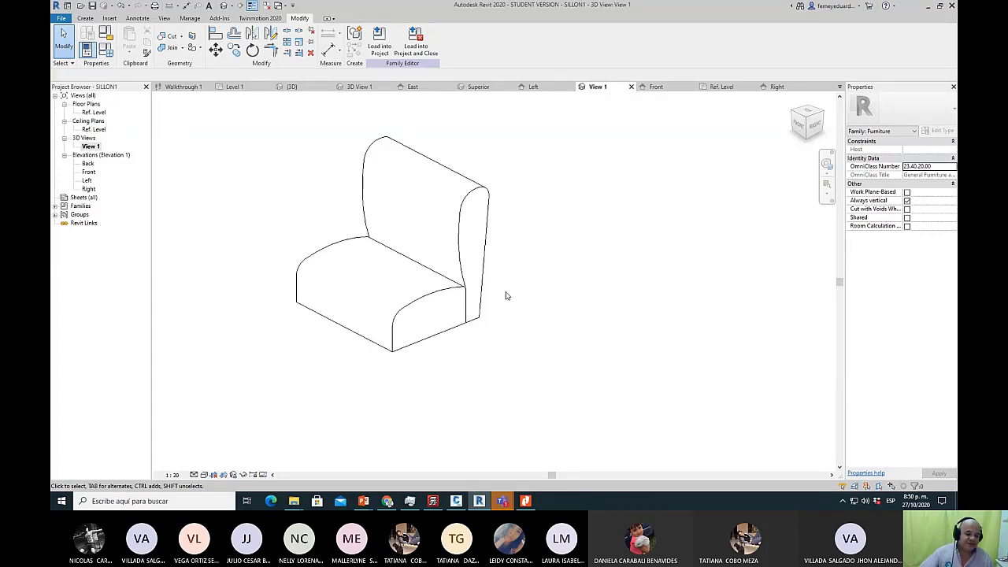
pyautogui.click(456, 295)
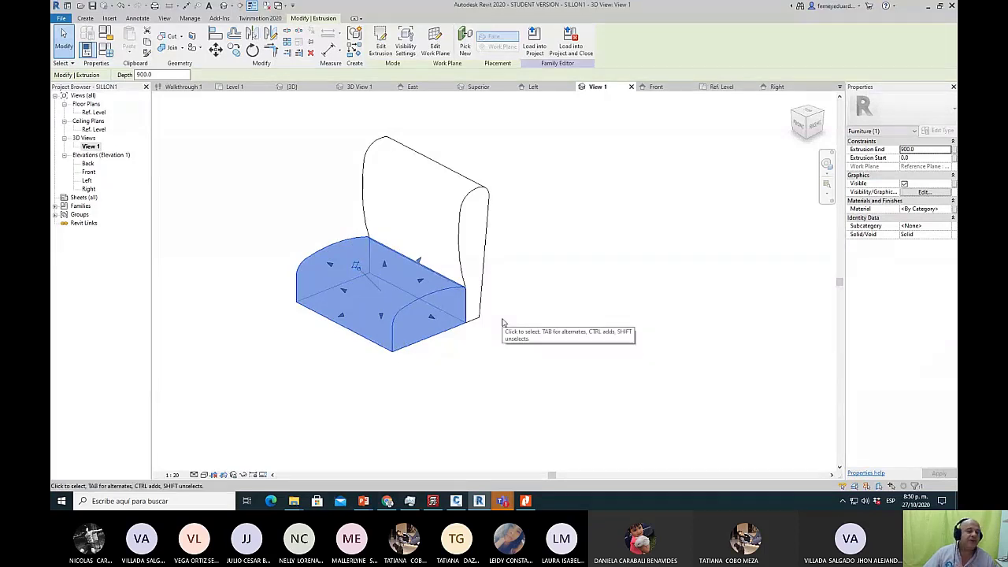
pyautogui.click(557, 247)
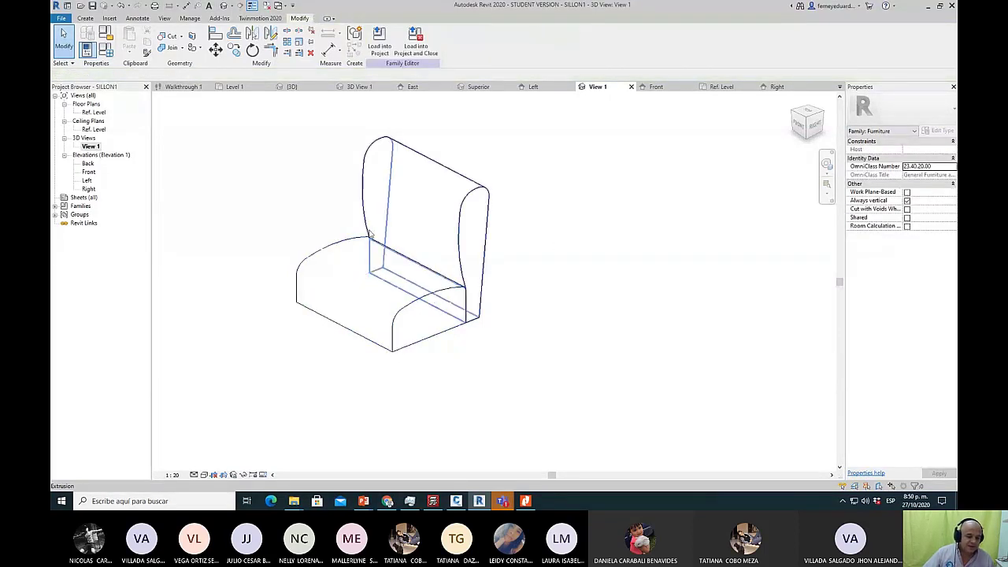
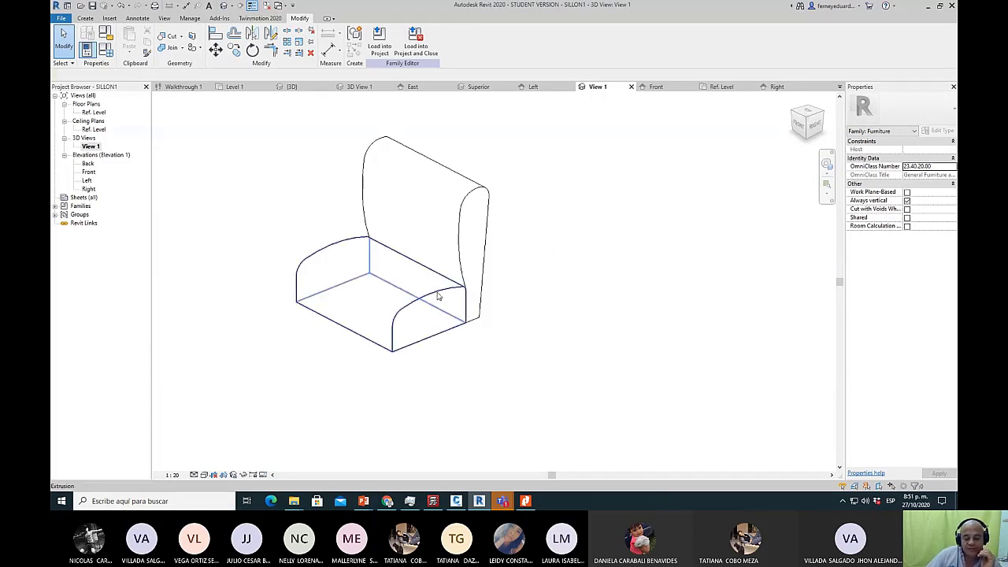
# Switch SILLON1 to the Ref. Level floor plan, selecting then clearing the center reference plane.
pyautogui.doubleClick(94, 112)
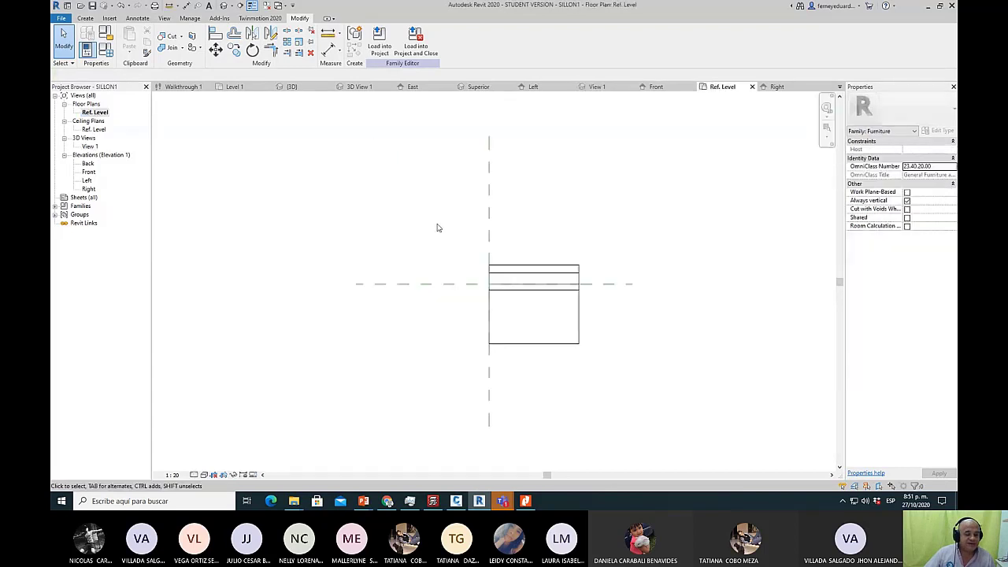
pyautogui.click(490, 189)
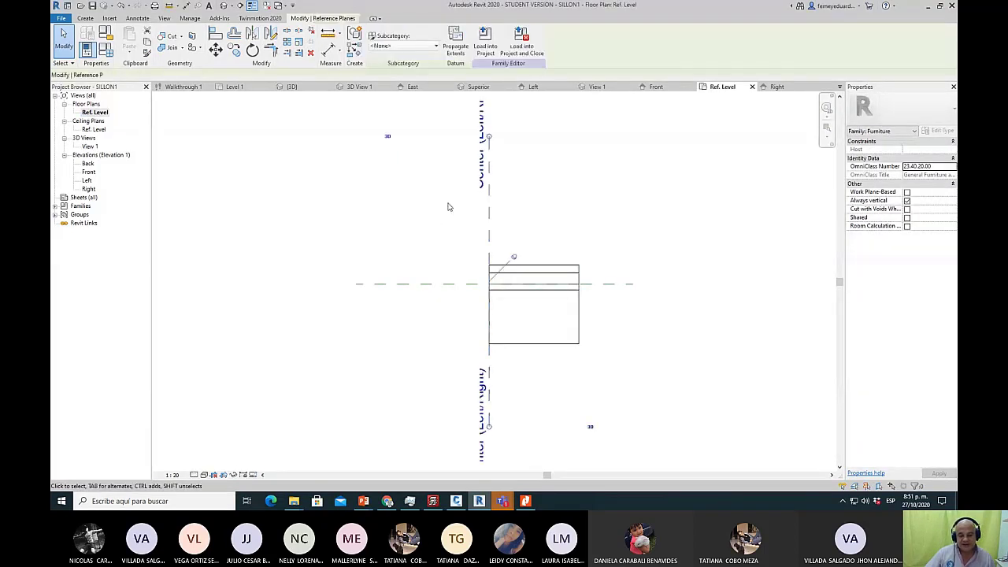
pyautogui.click(448, 207)
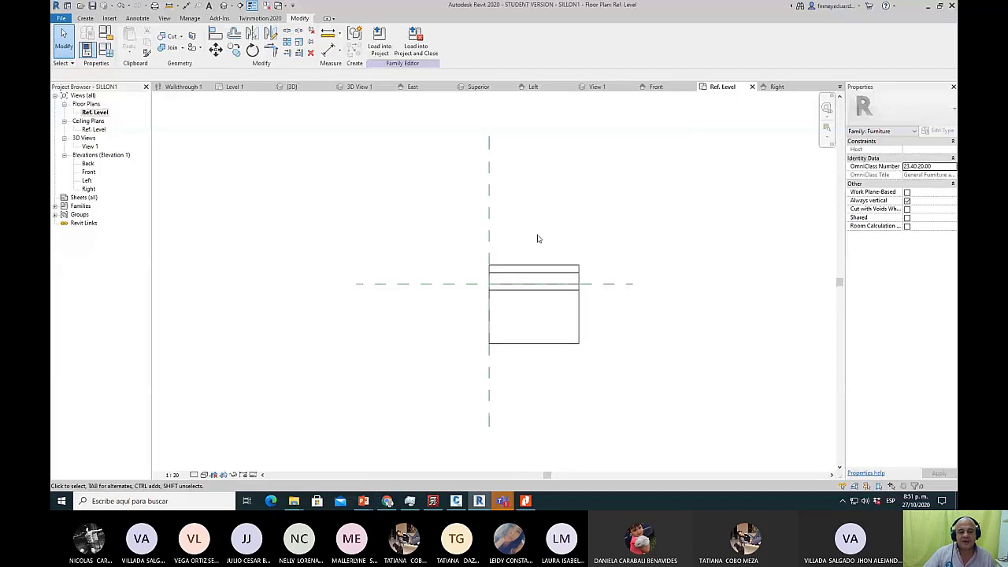
# Place a trial 900 aligned dimension across the sofa rectangle.
pyautogui.click(328, 52)
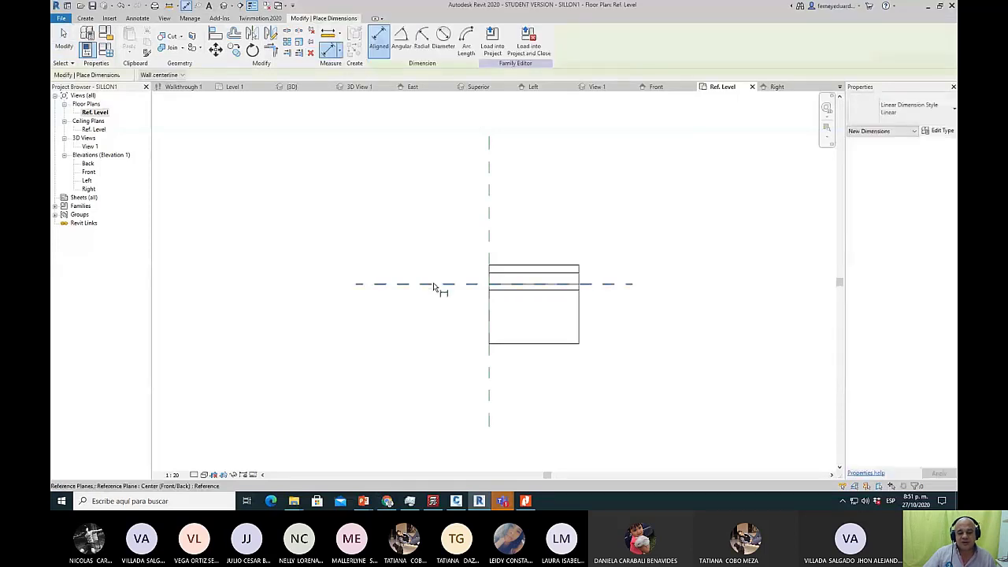
pyautogui.click(490, 271)
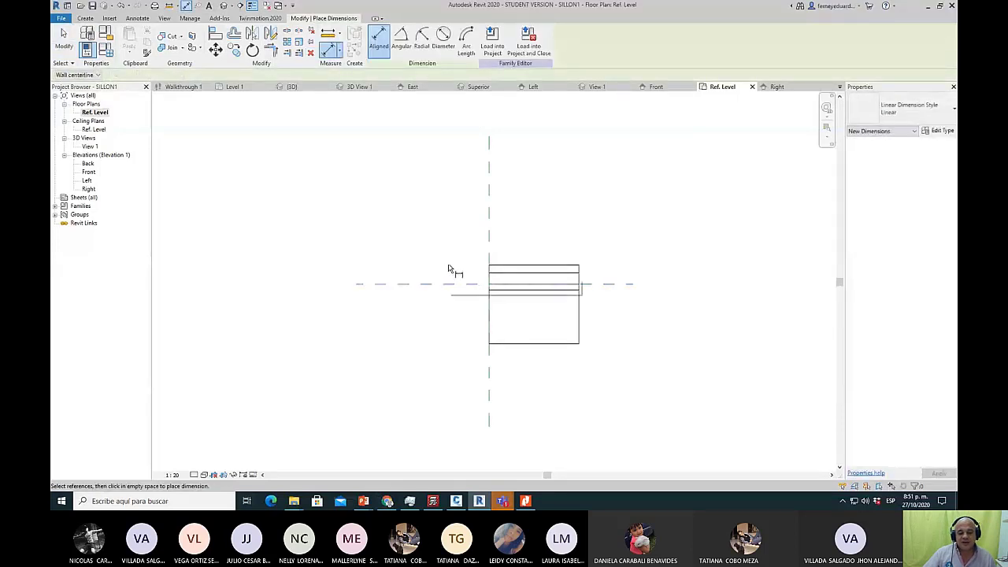
pyautogui.click(490, 270)
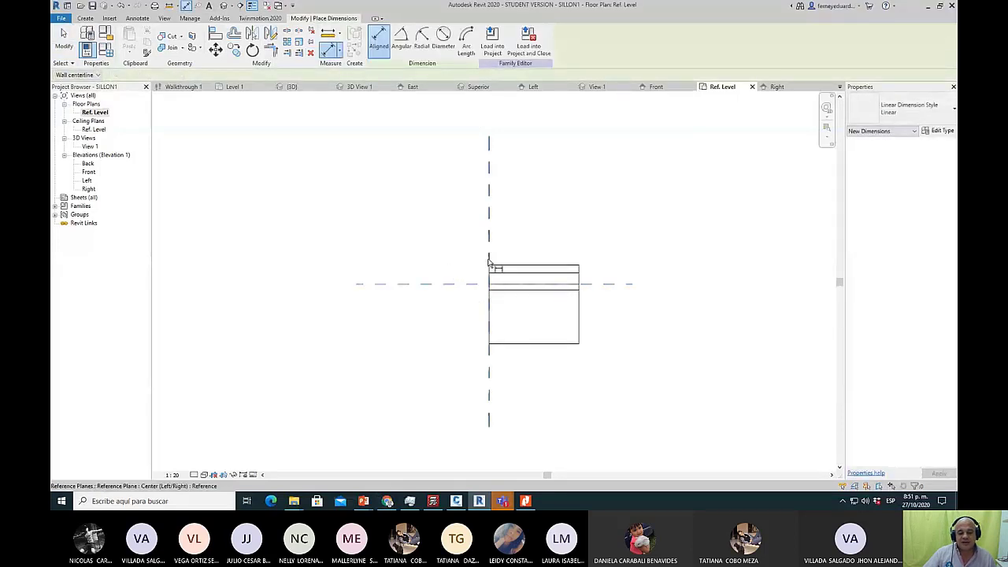
pyautogui.click(581, 284)
pyautogui.click(565, 244)
pyautogui.press('Escape')
pyautogui.press('Escape')
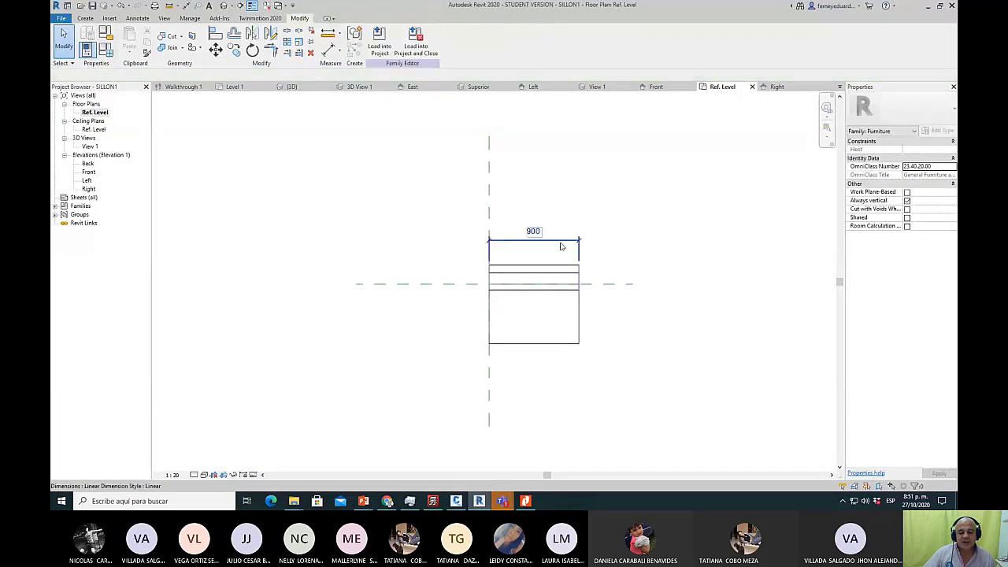
# Select the 900 dimension and delete it from the plan.
pyautogui.click(560, 246)
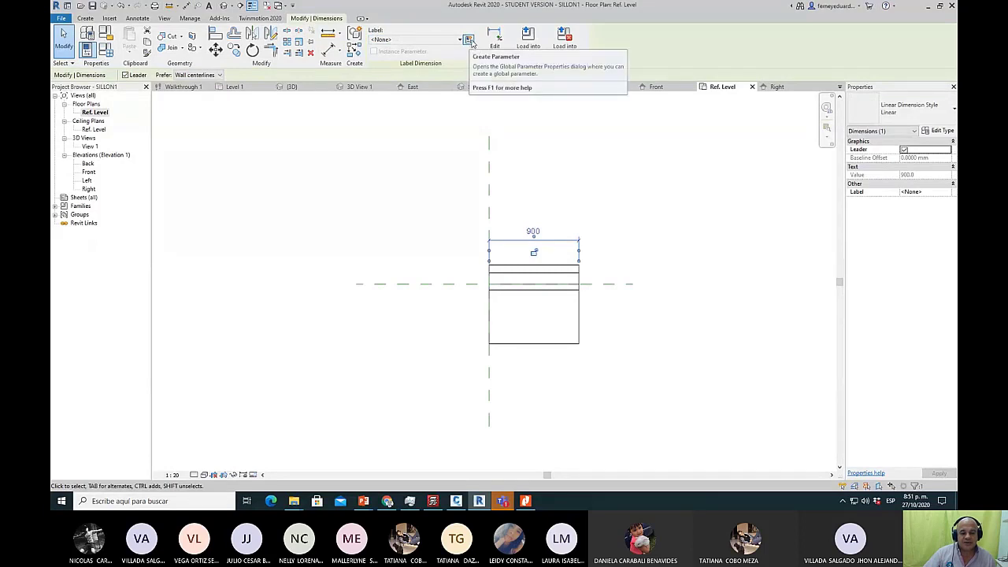
pyautogui.click(531, 214)
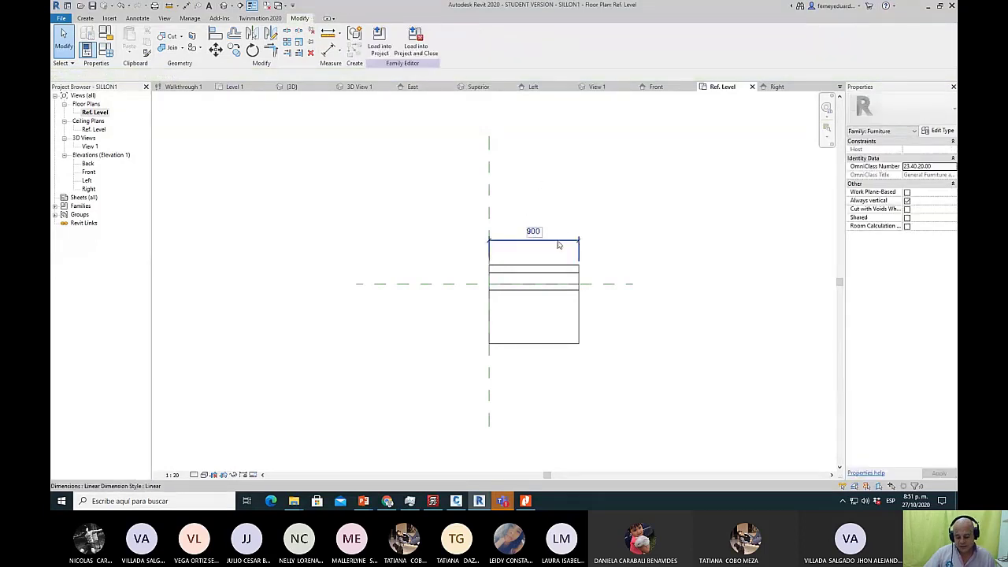
pyautogui.click(558, 246)
pyautogui.press('Delete')
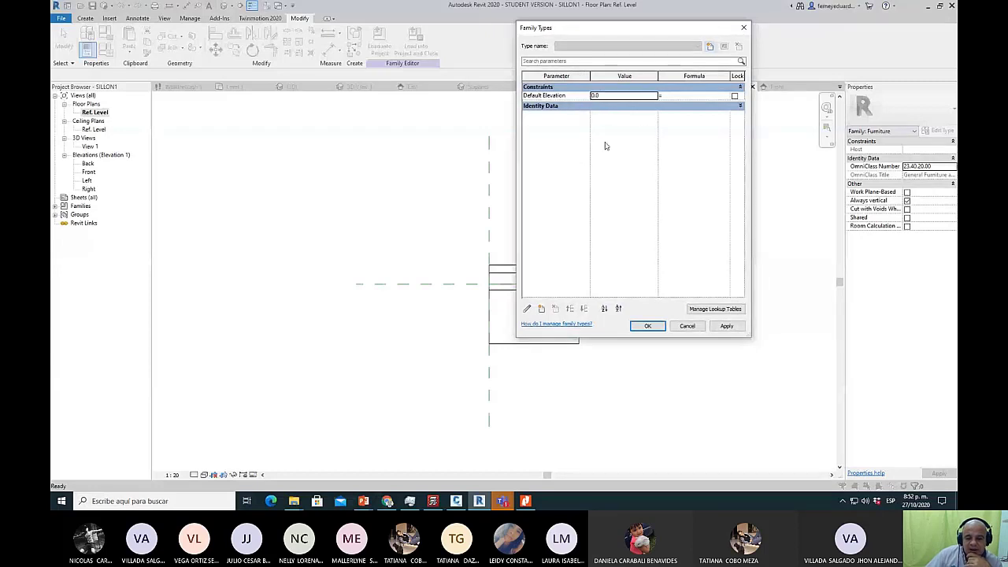
# Inspect Default Elevation's properties, cancel, and start a new family parameter.
pyautogui.click(528, 309)
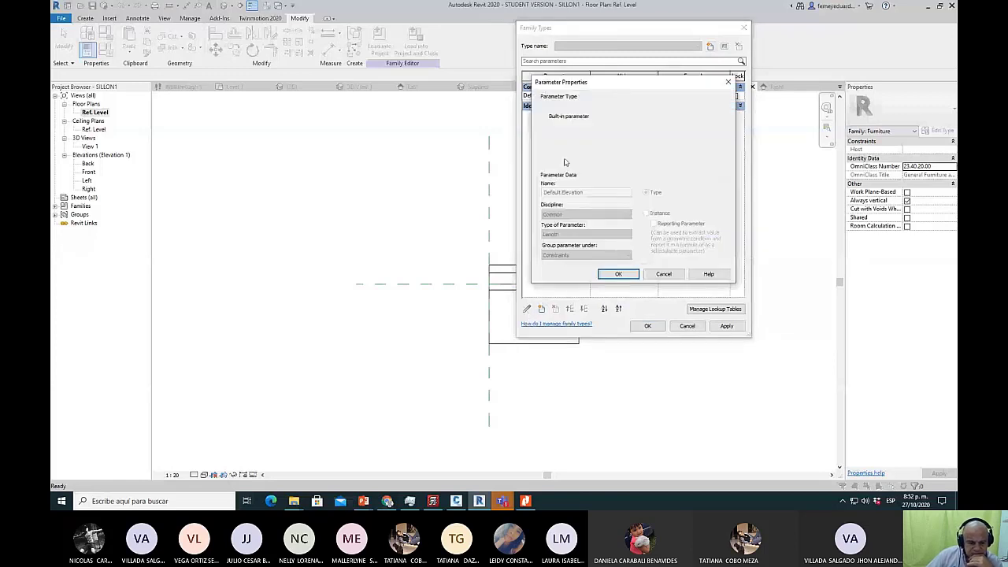
pyautogui.moveTo(586, 82); pyautogui.dragTo(409, 103)
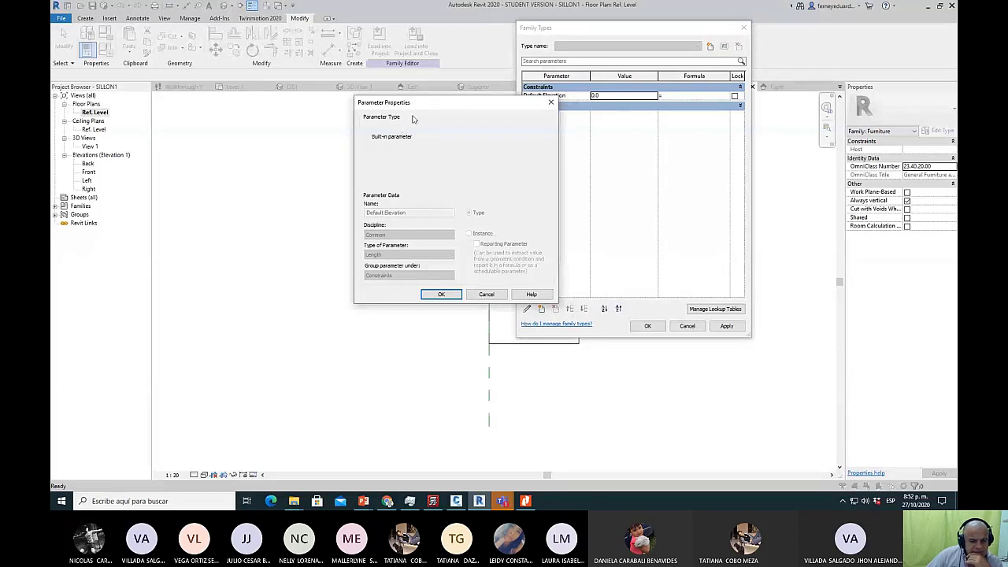
pyautogui.click(551, 103)
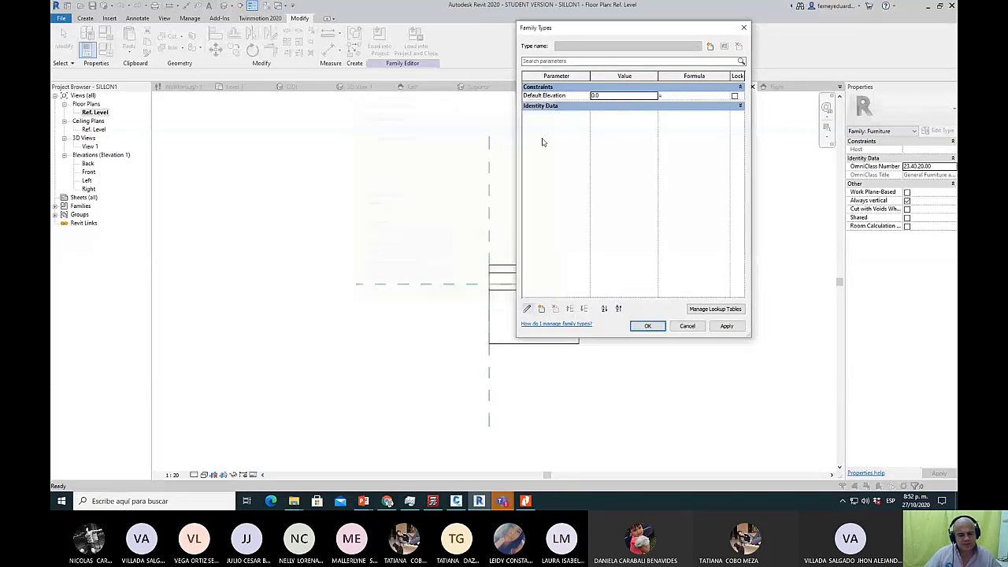
pyautogui.click(540, 310)
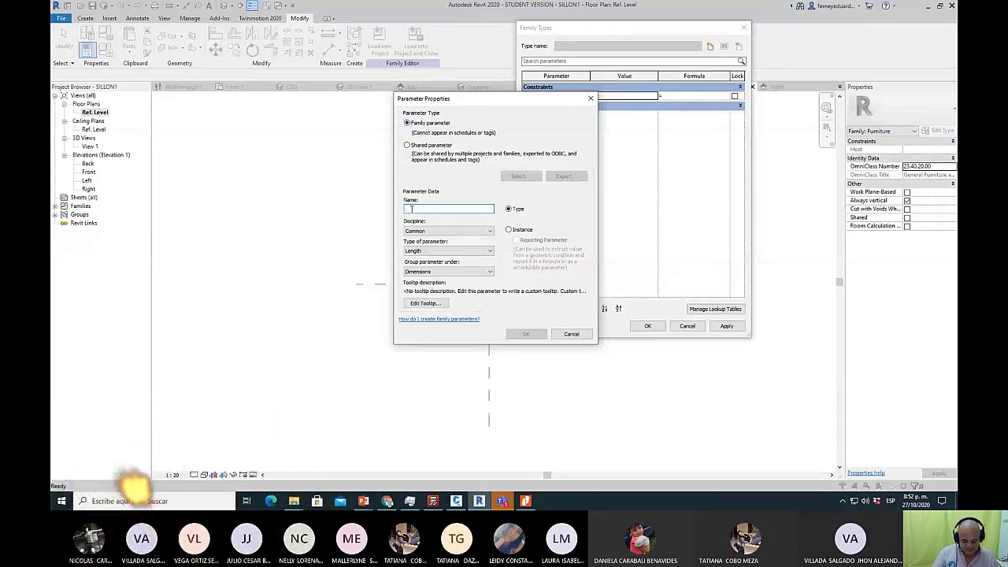
# Create ProSof as a Type Length parameter under Dimensions and close Family Types.
pyautogui.write('pROF')
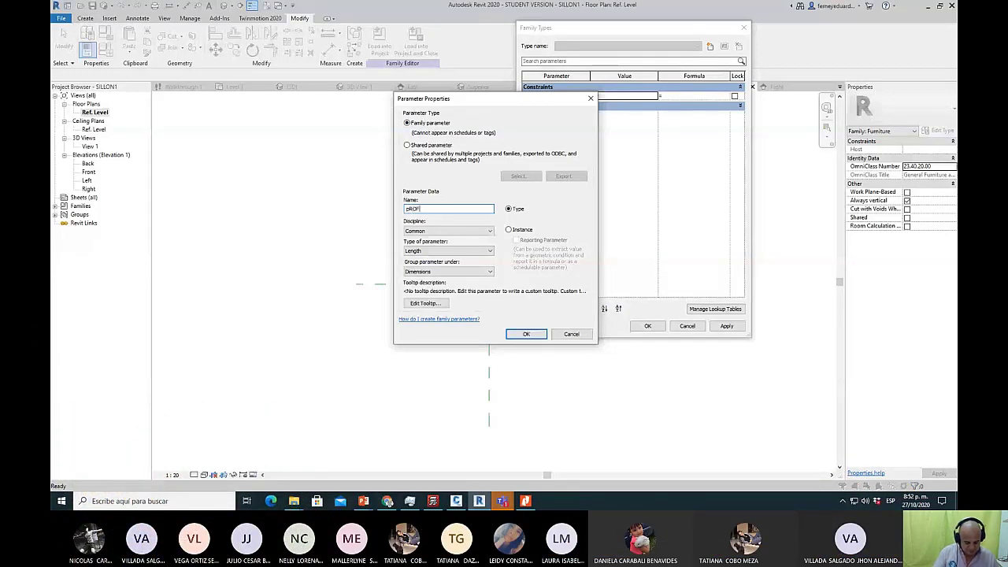
pyautogui.write('UNDIDAD')
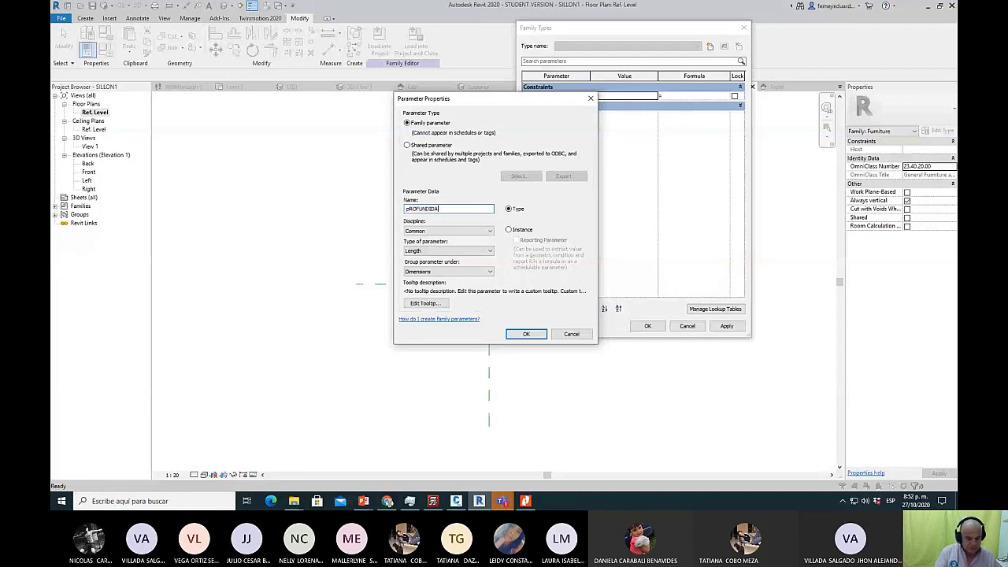
pyautogui.doubleClick(449, 211)
pyautogui.write('P')
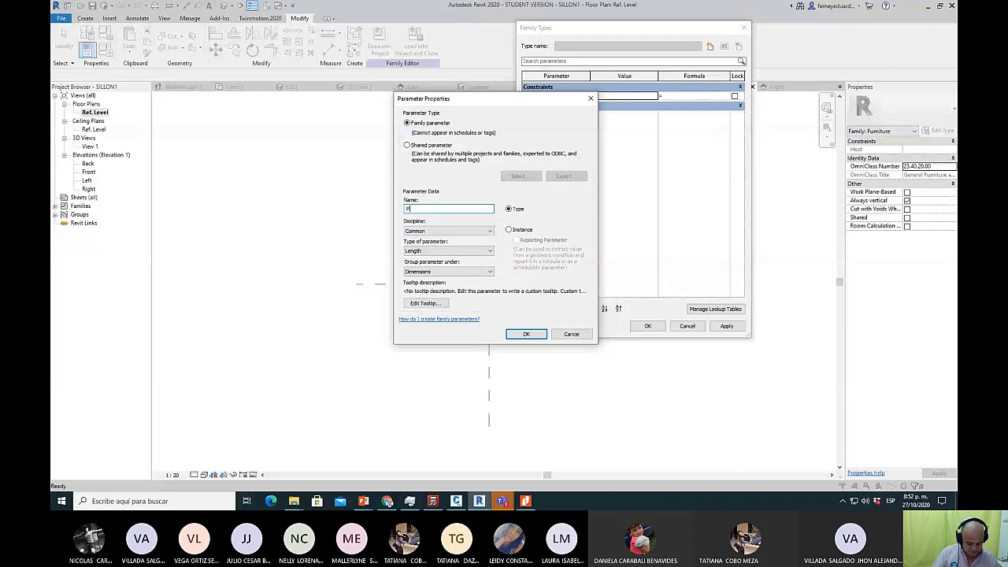
pyautogui.write('ro')
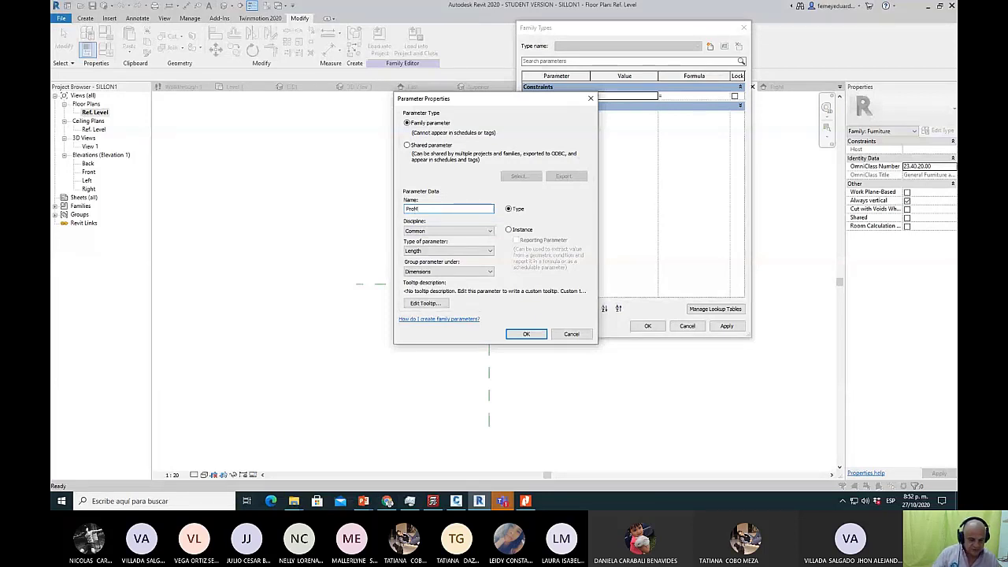
pyautogui.write('So')
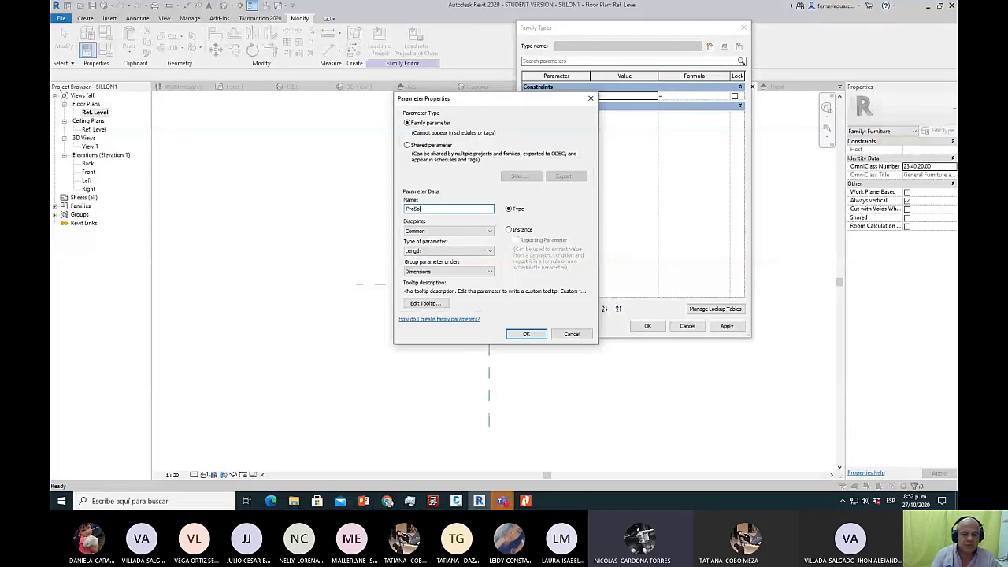
pyautogui.write('f')
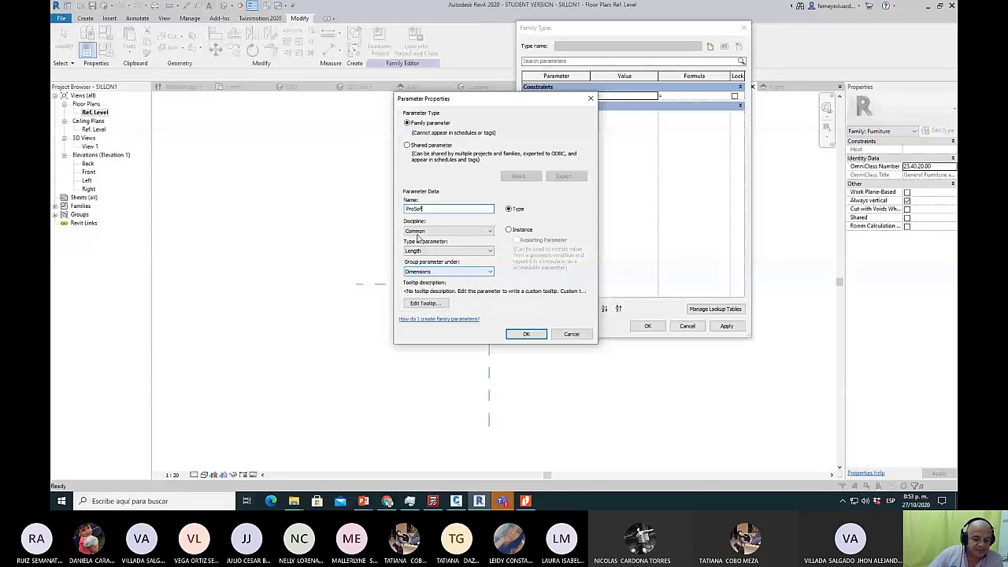
pyautogui.click(490, 252)
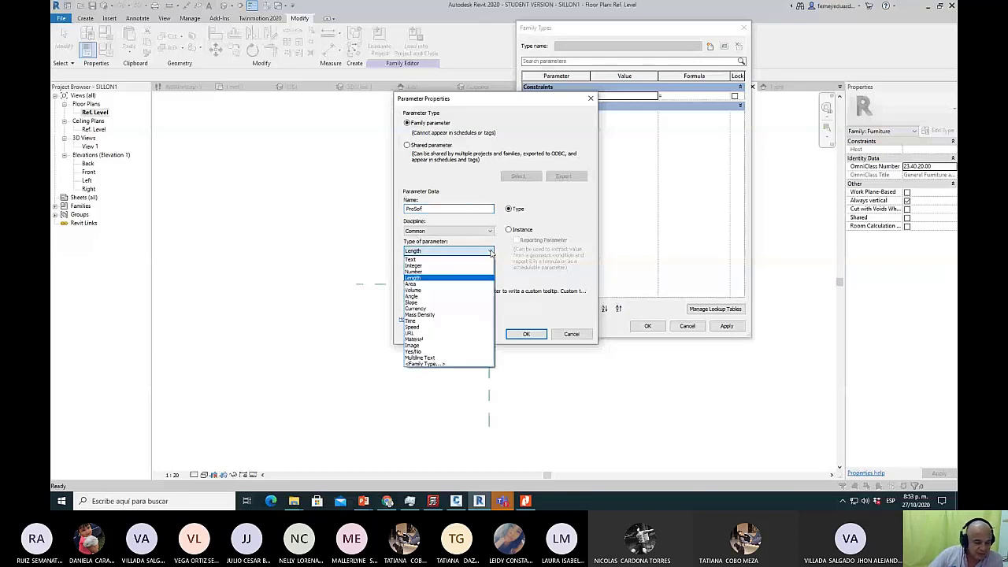
pyautogui.click(439, 281)
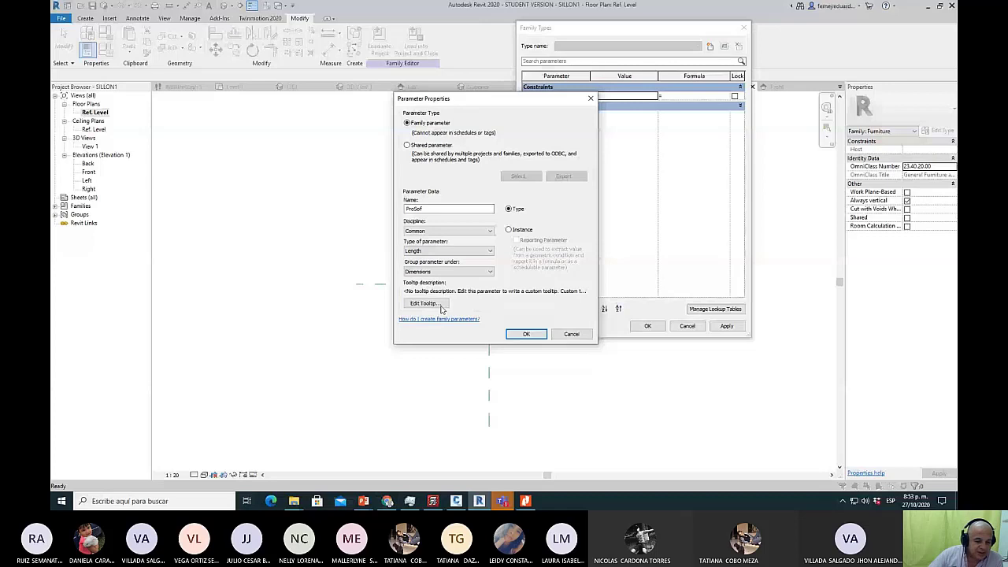
pyautogui.press('Tab')
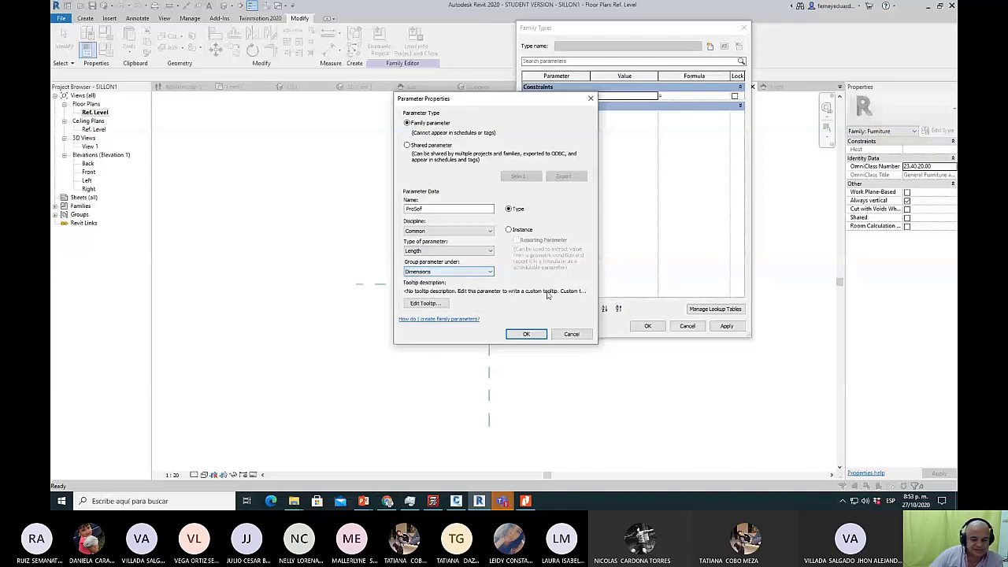
pyautogui.click(528, 335)
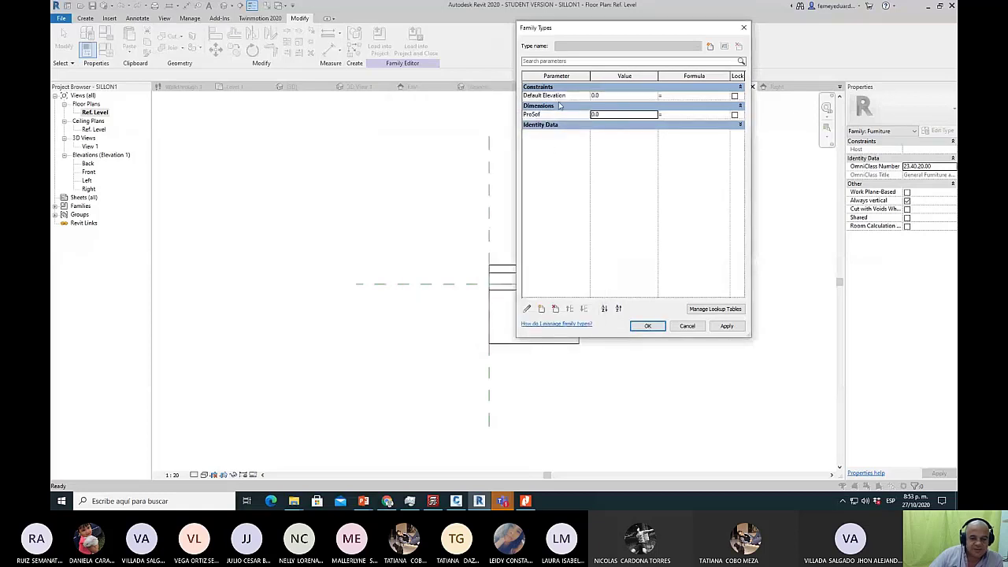
pyautogui.click(603, 114)
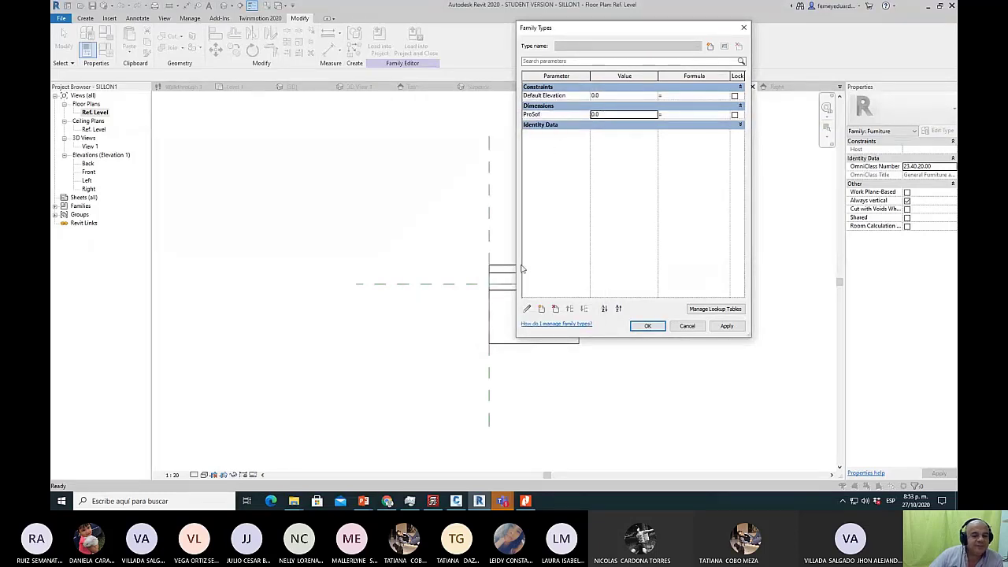
pyautogui.click(648, 327)
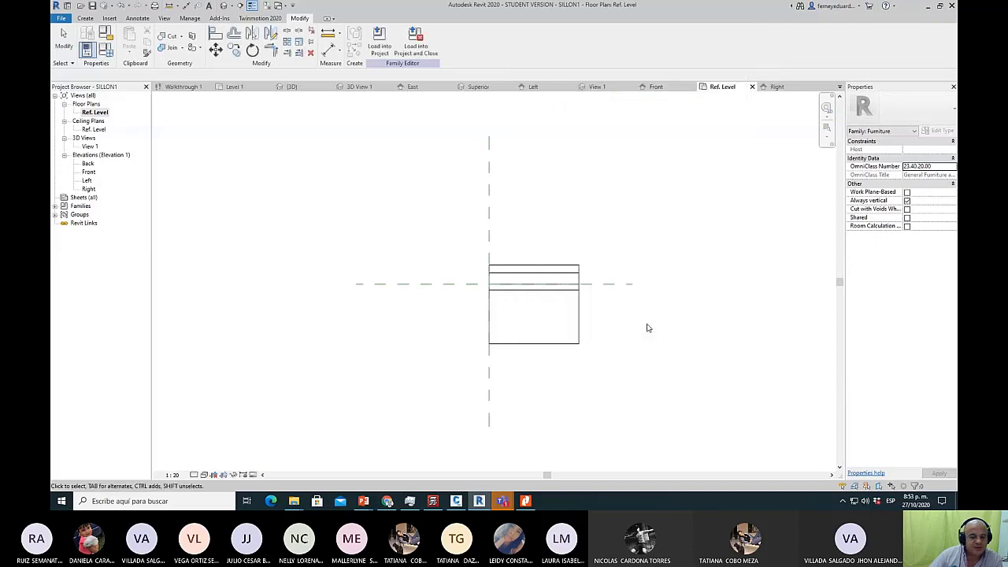
# Associate the seat extrusion's Extrusion End with ProSof, producing the 'Extrusion is too thin' error.
pyautogui.click(579, 322)
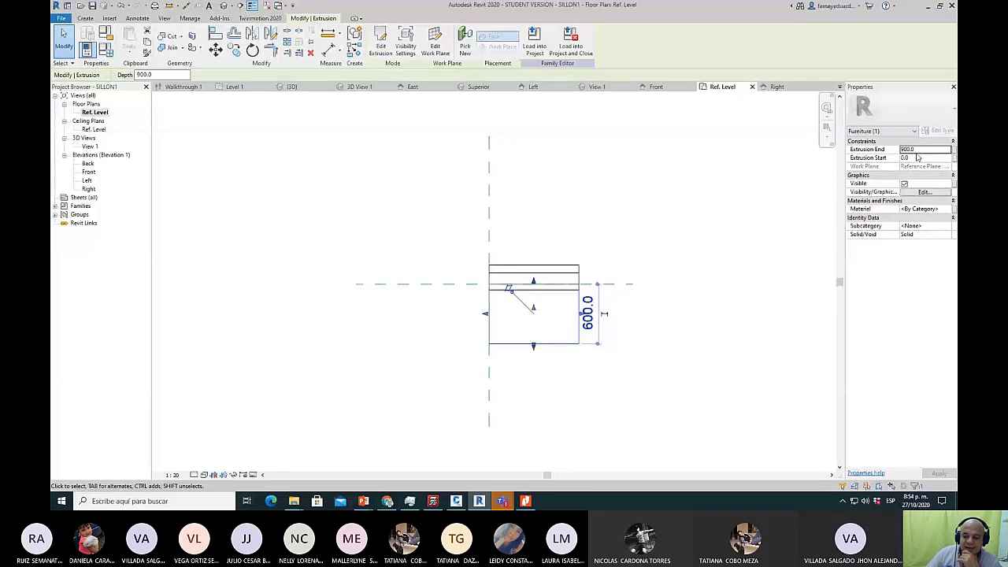
pyautogui.click(948, 149)
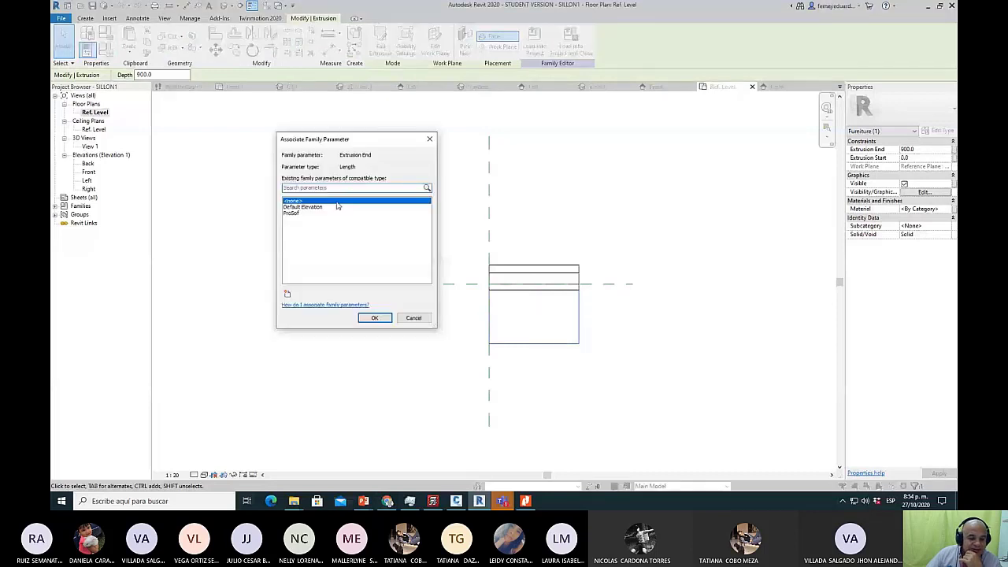
pyautogui.click(290, 213)
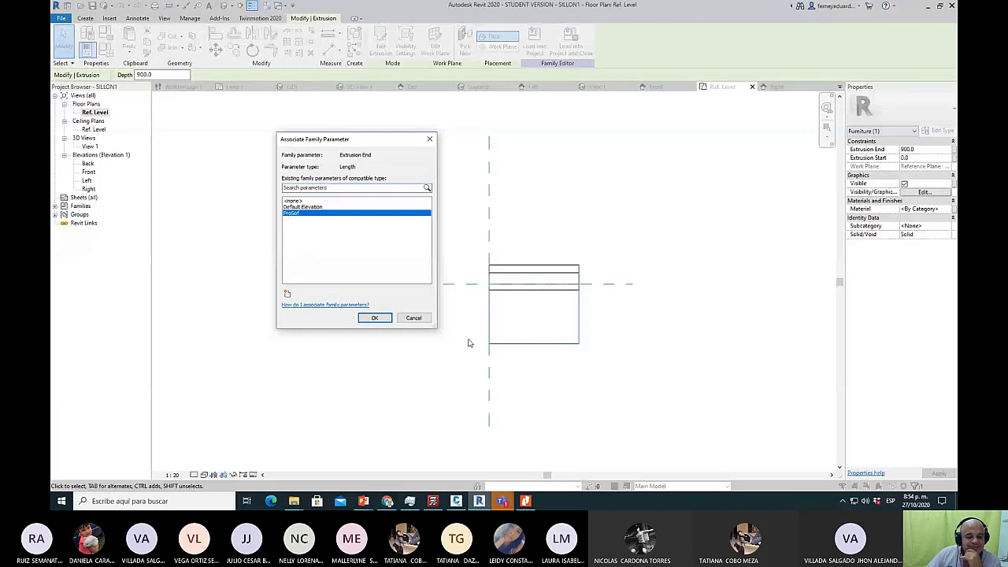
pyautogui.click(375, 319)
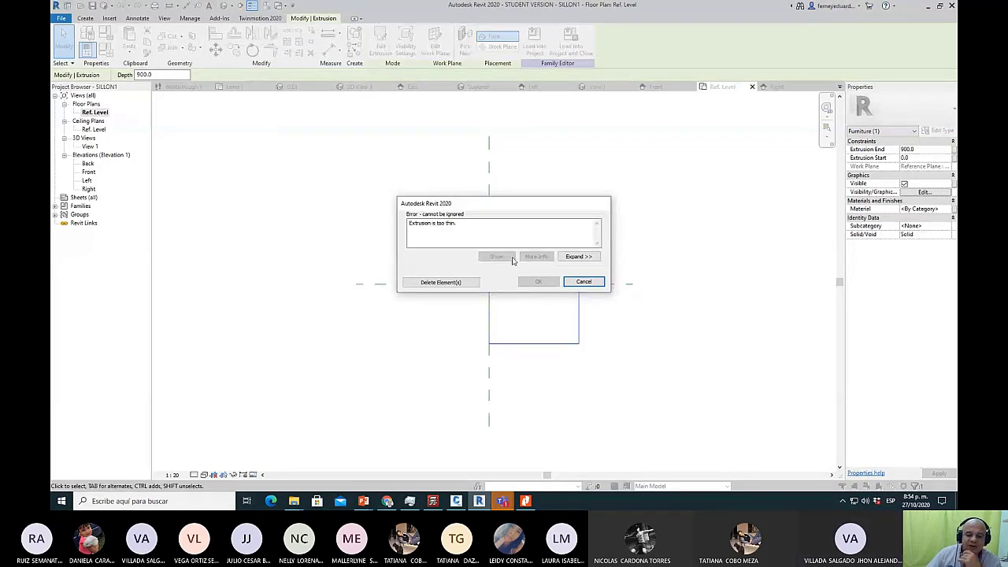
# Cancel the thin-extrusion error, open 3D View 1, and bring up Family Types.
pyautogui.click(583, 282)
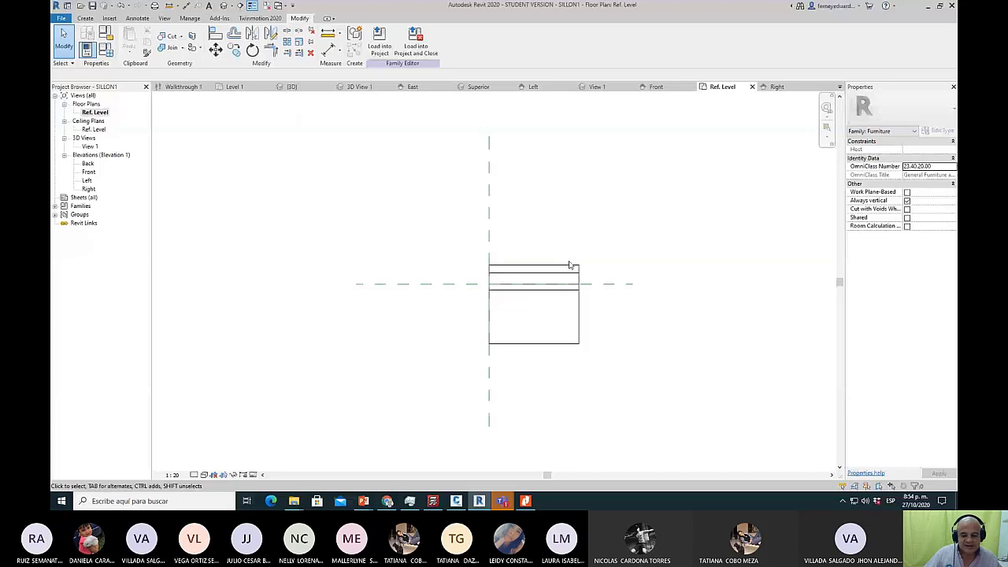
pyautogui.scroll(1, 577, 327)
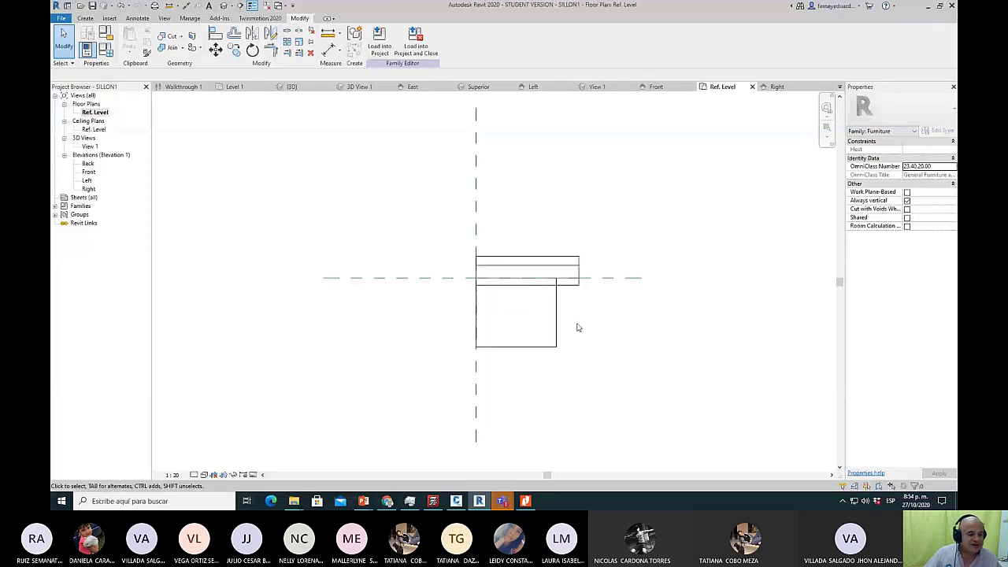
pyautogui.scroll(1, 577, 327)
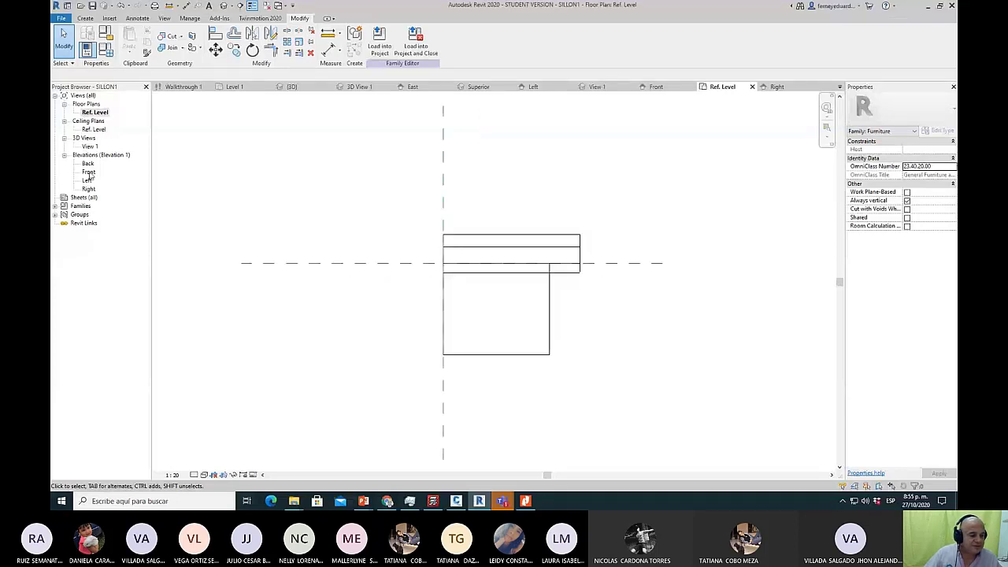
pyautogui.click(90, 147)
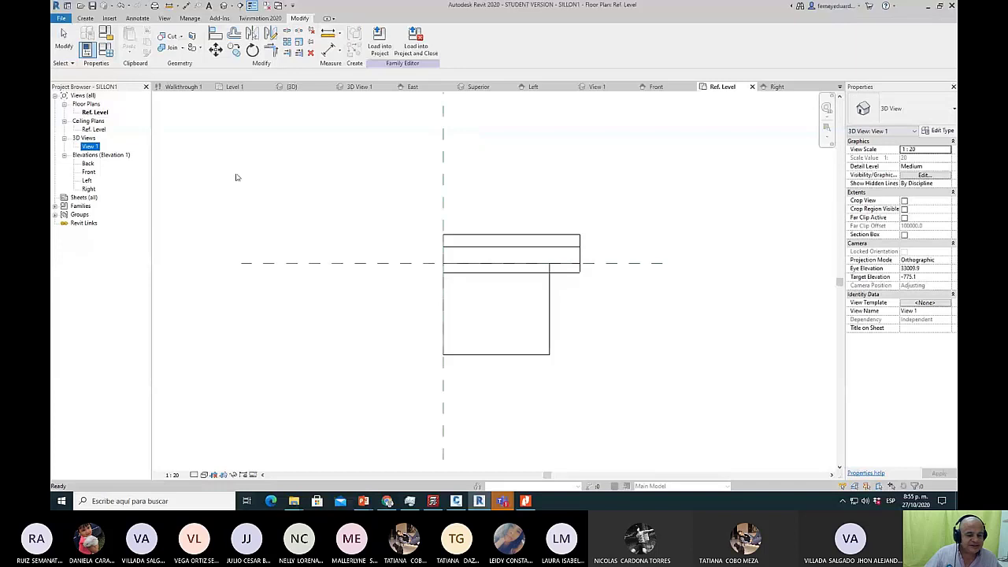
pyautogui.click(507, 293)
pyautogui.doubleClick(79, 147)
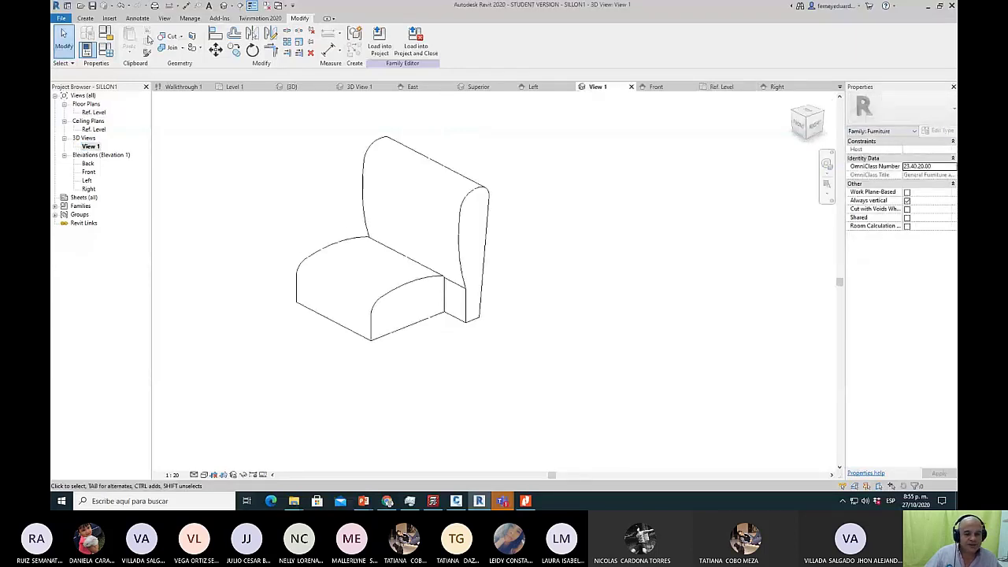
pyautogui.click(105, 34)
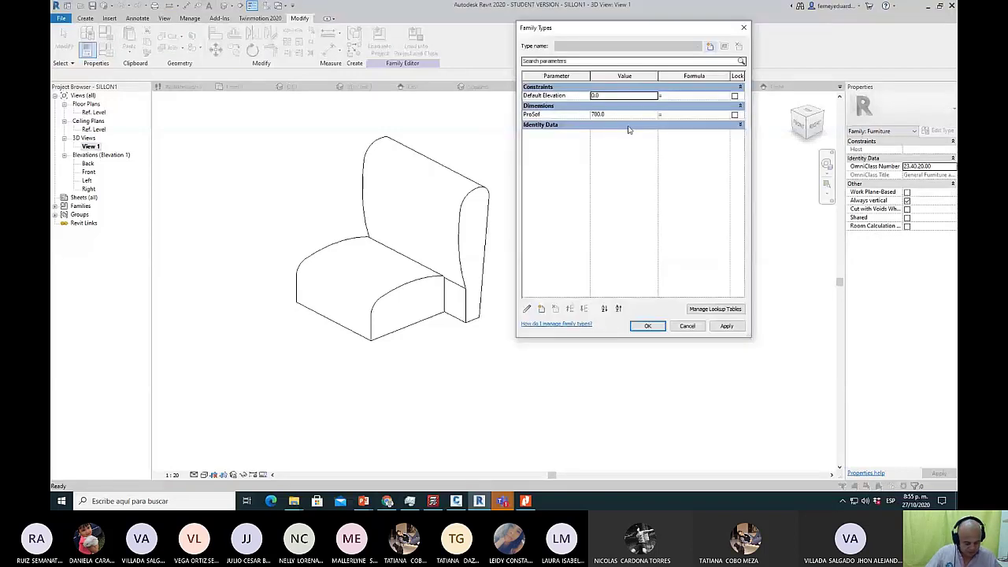
# Set ProSof to 300 (after trying 100), apply it, and close Family Types.
pyautogui.press('Down')
pyautogui.write('100')
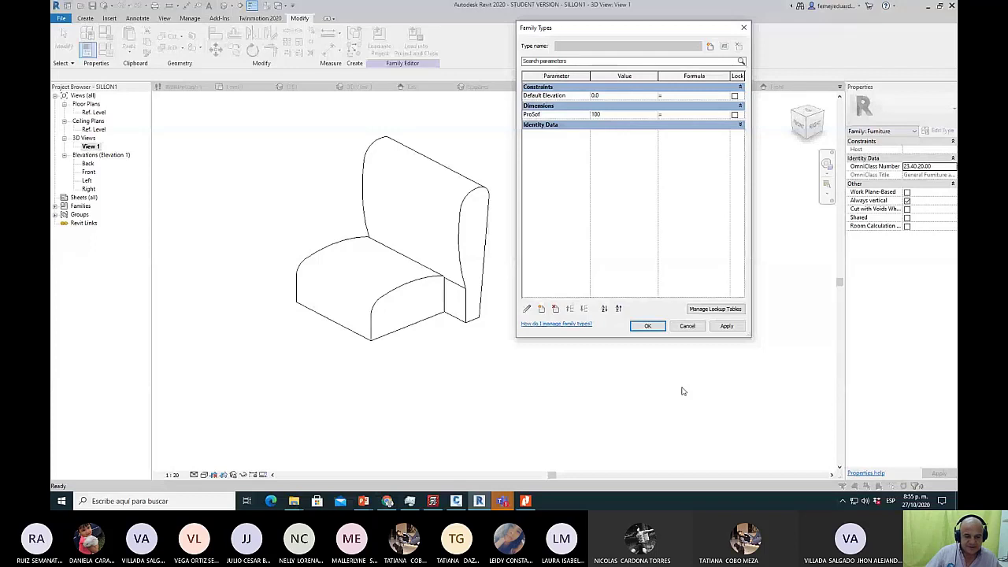
pyautogui.click(614, 114)
pyautogui.write('300')
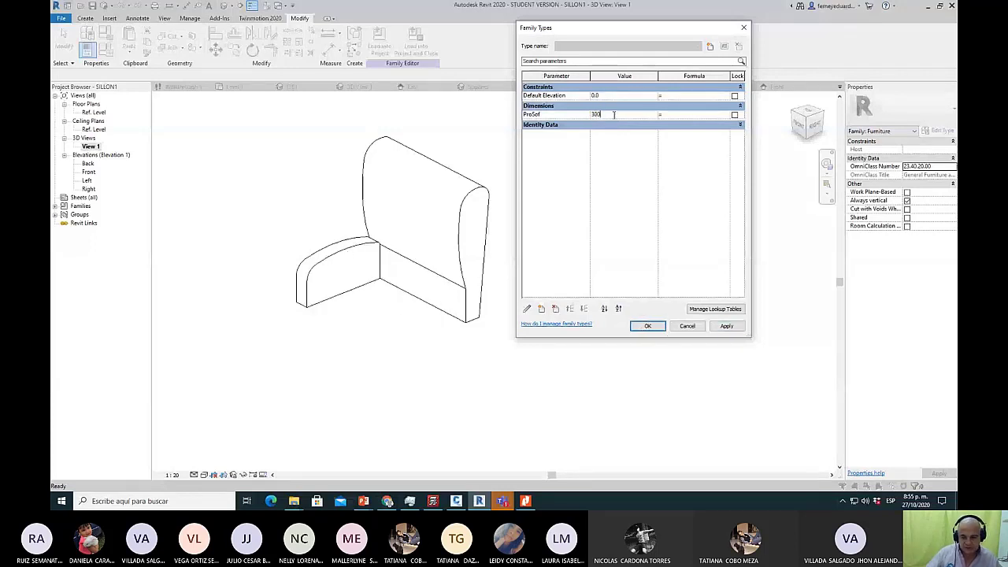
pyautogui.click(729, 325)
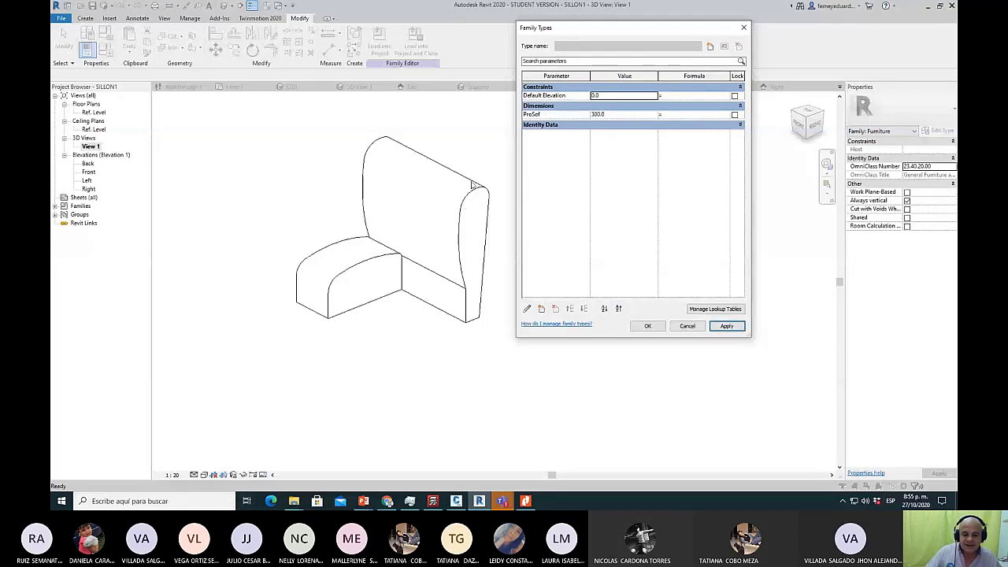
pyautogui.click(743, 27)
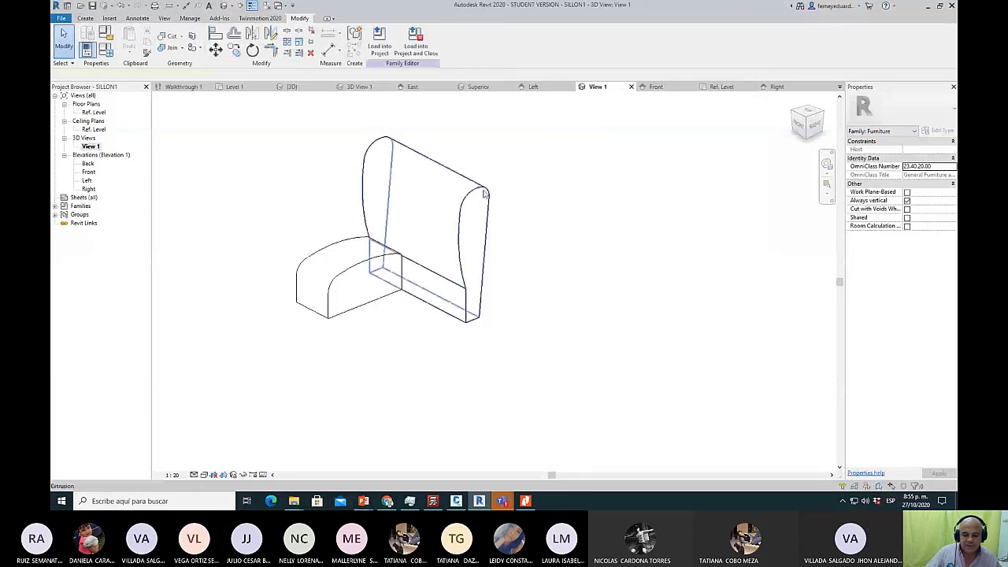
# Associate the back extrusion's Extrusion End with ProSof.
pyautogui.click(425, 197)
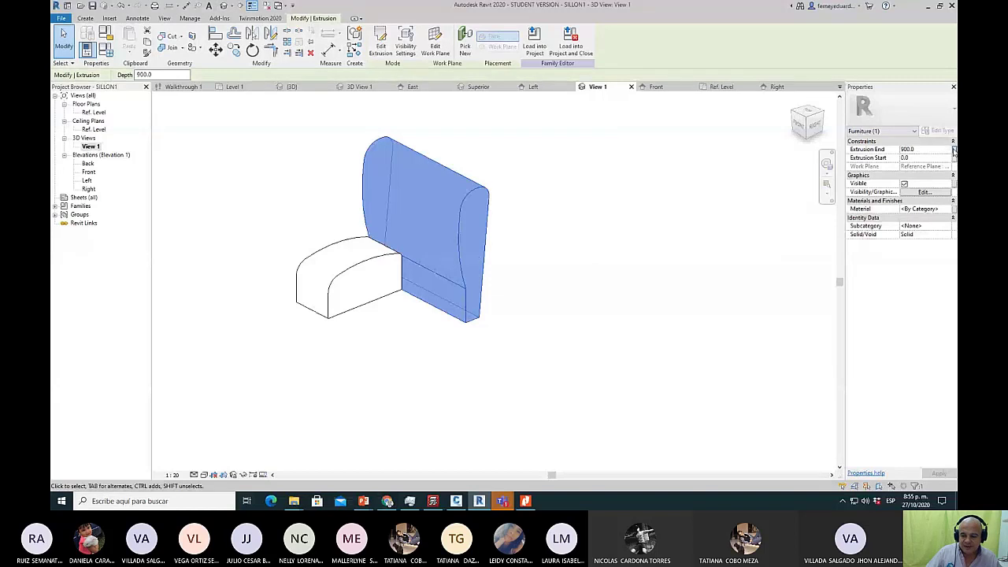
pyautogui.click(954, 150)
pyautogui.click(290, 213)
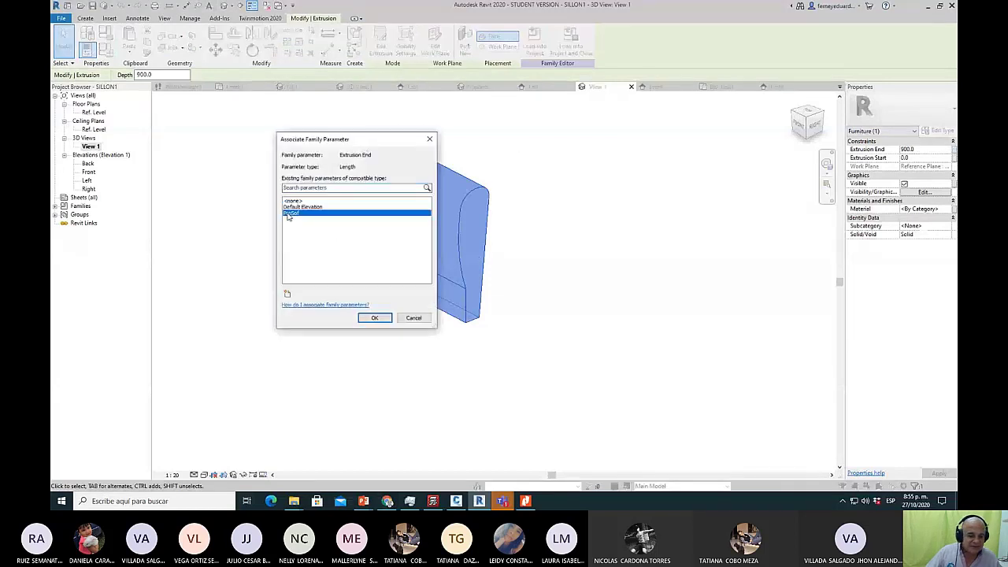
pyautogui.click(373, 317)
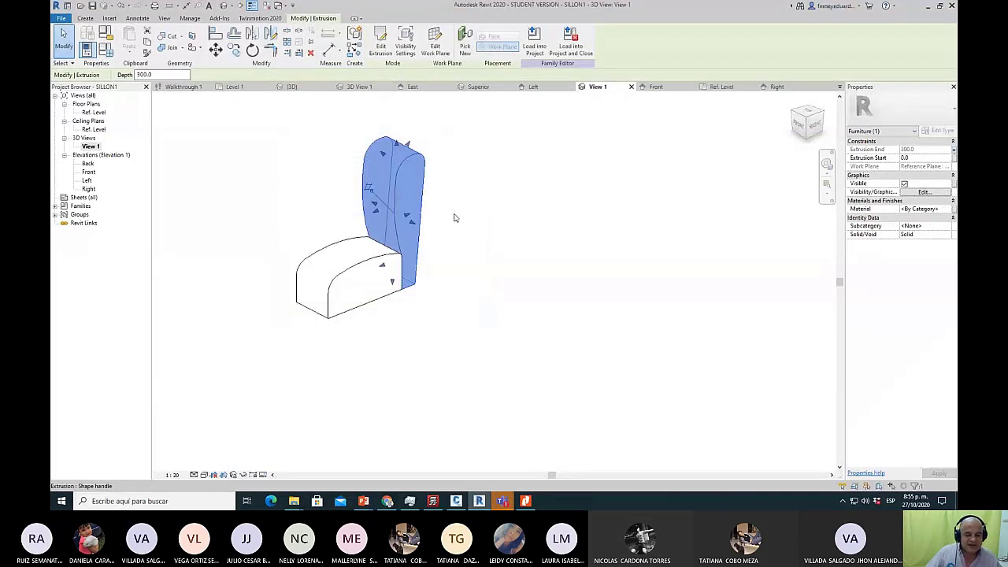
pyautogui.keyDown('shift'); pyautogui.moveTo(436, 265); pyautogui.dragTo(483, 247, button='middle'); pyautogui.keyUp('shift')
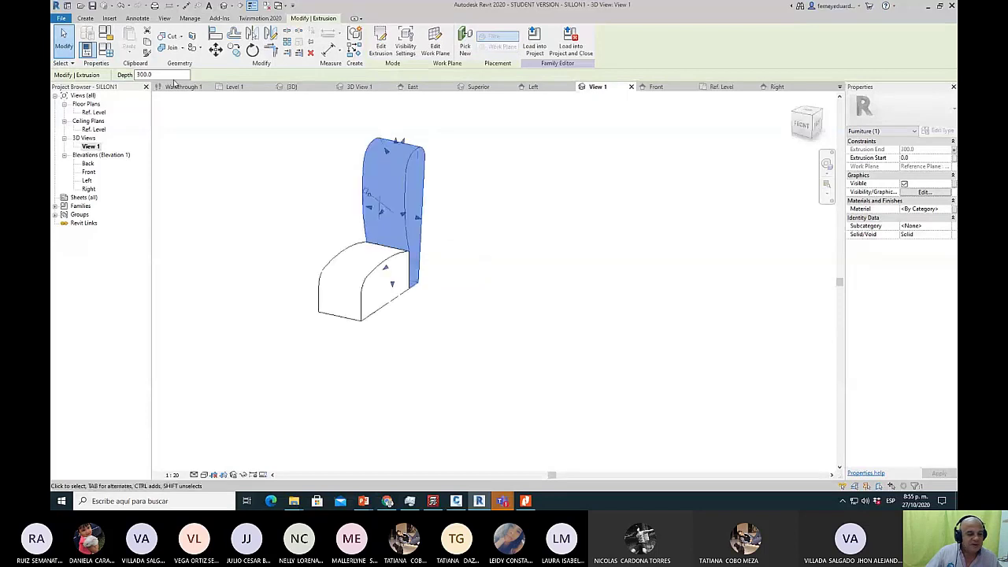
# Set ProSof to 700 in Family Types and confirm with OK.
pyautogui.click(106, 50)
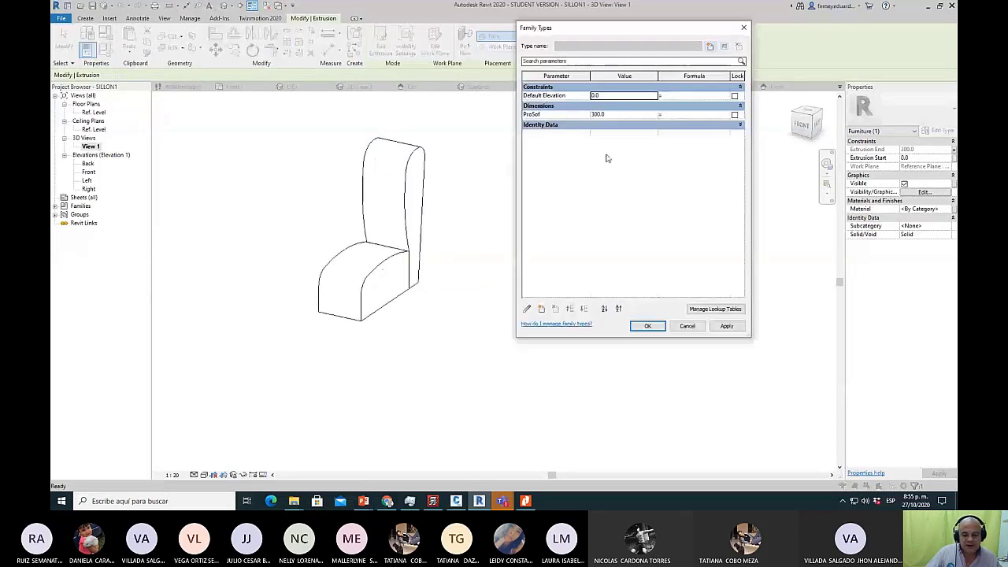
pyautogui.click(618, 107)
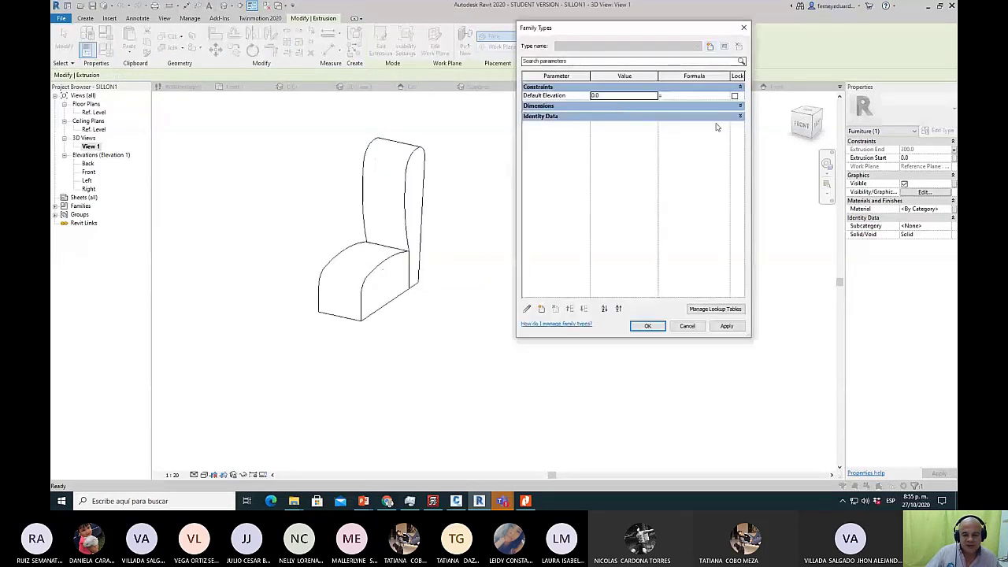
pyautogui.click(740, 117)
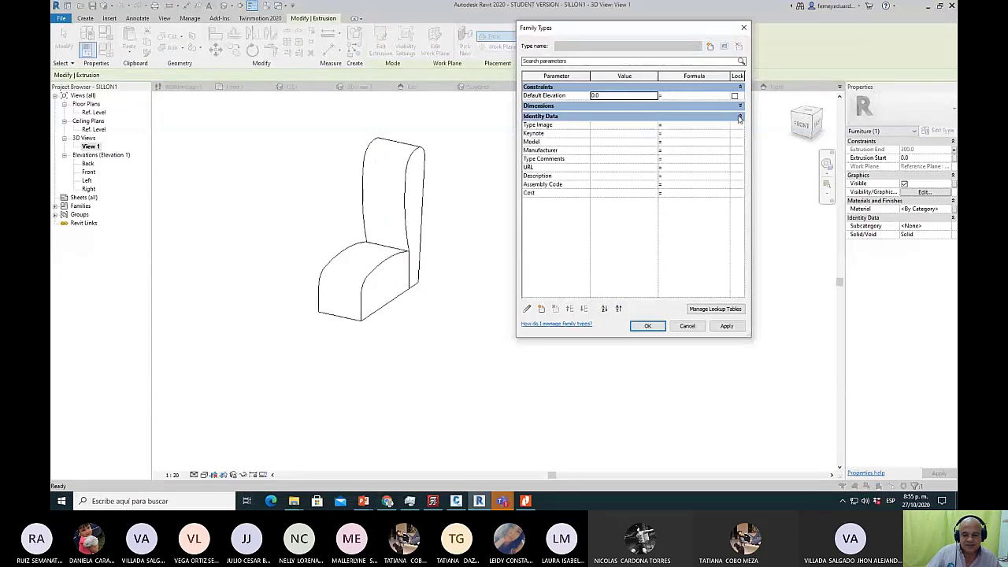
pyautogui.click(740, 116)
pyautogui.click(740, 106)
pyautogui.click(613, 114)
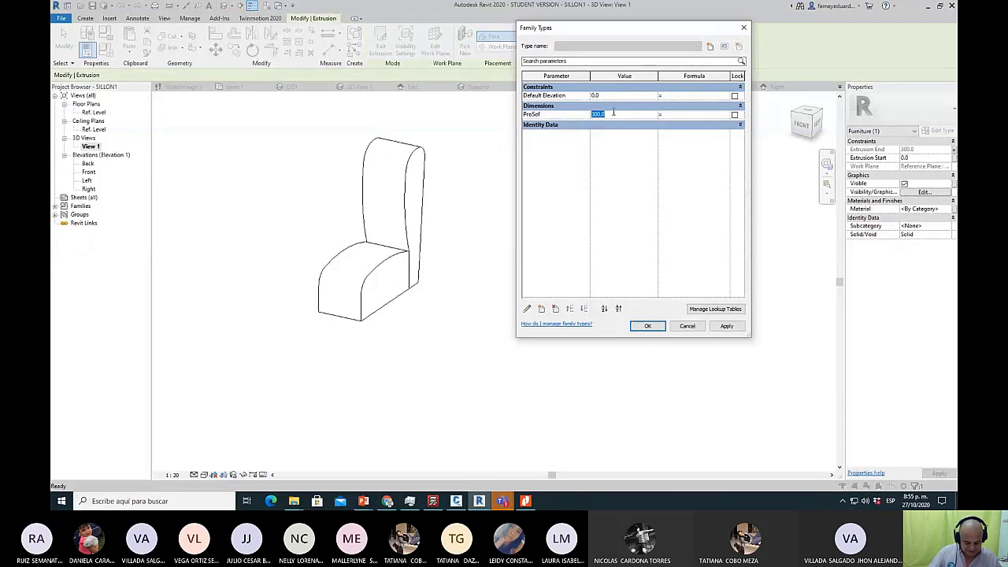
pyautogui.write('700')
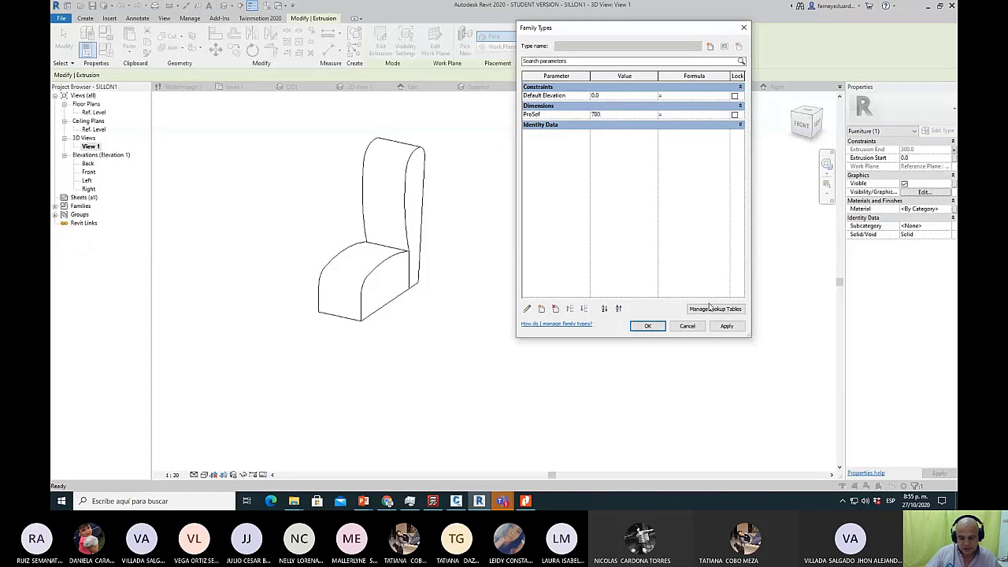
pyautogui.click(649, 326)
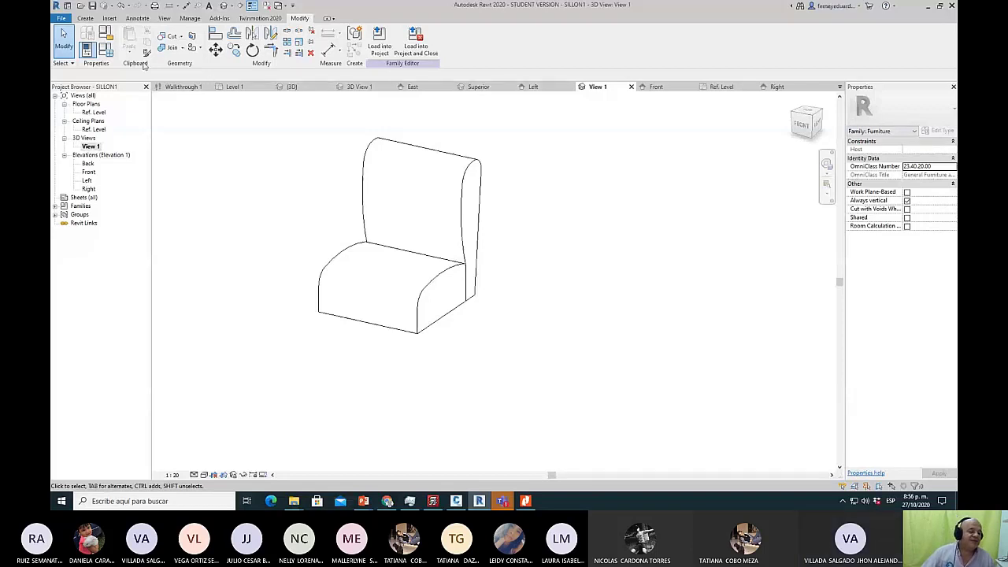
# Reopen Family Types to verify ProSof stays at 700.
pyautogui.click(106, 50)
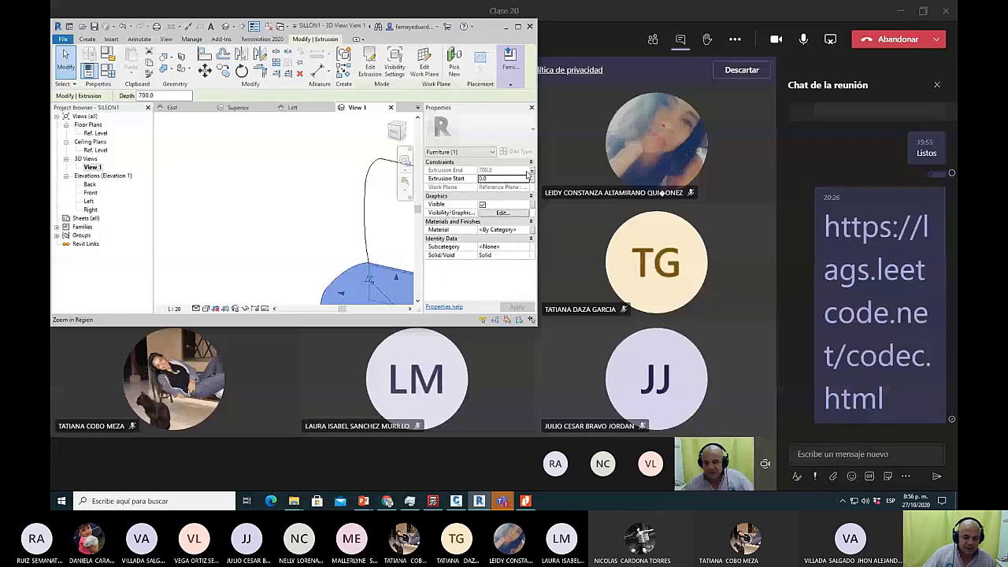
# Confirm the extrusion end's link to ProSof and maximize the Revit window.
pyautogui.click(531, 171)
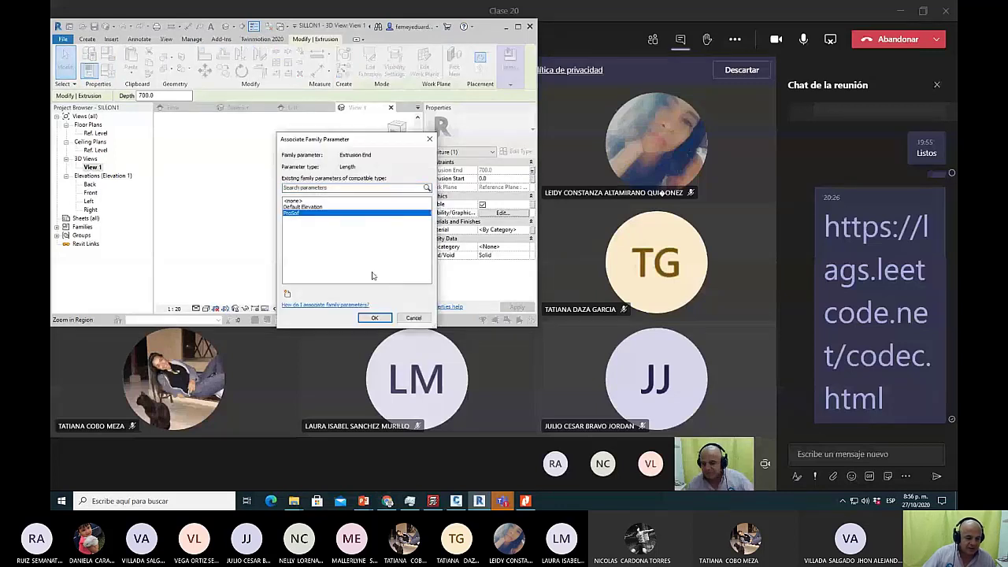
pyautogui.click(375, 318)
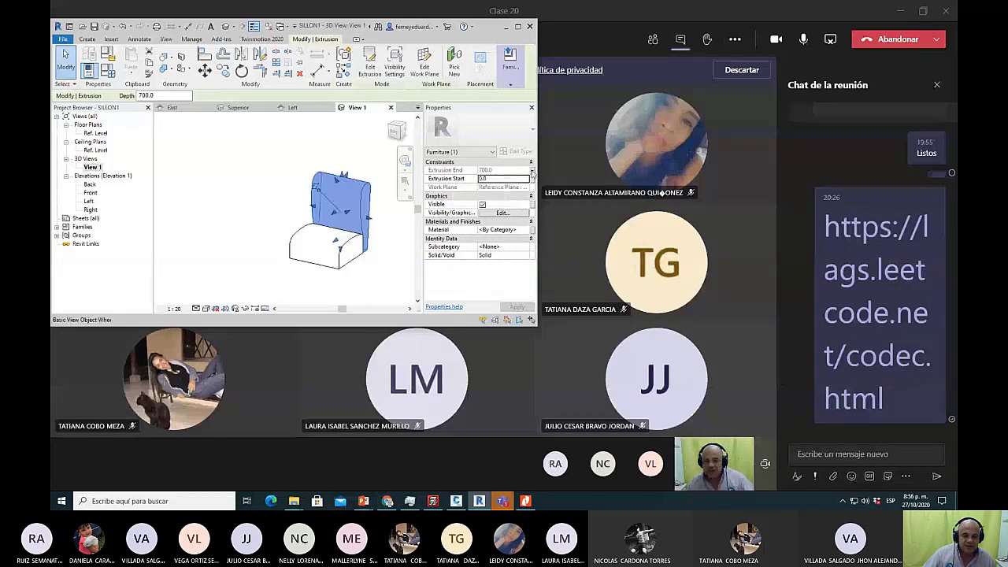
pyautogui.click(531, 170)
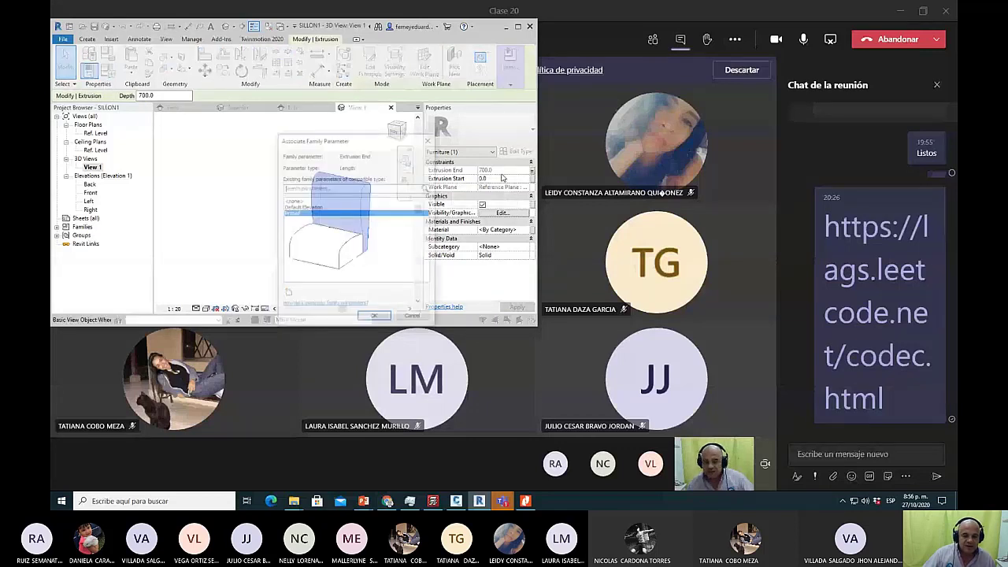
pyautogui.click(375, 318)
pyautogui.click(517, 26)
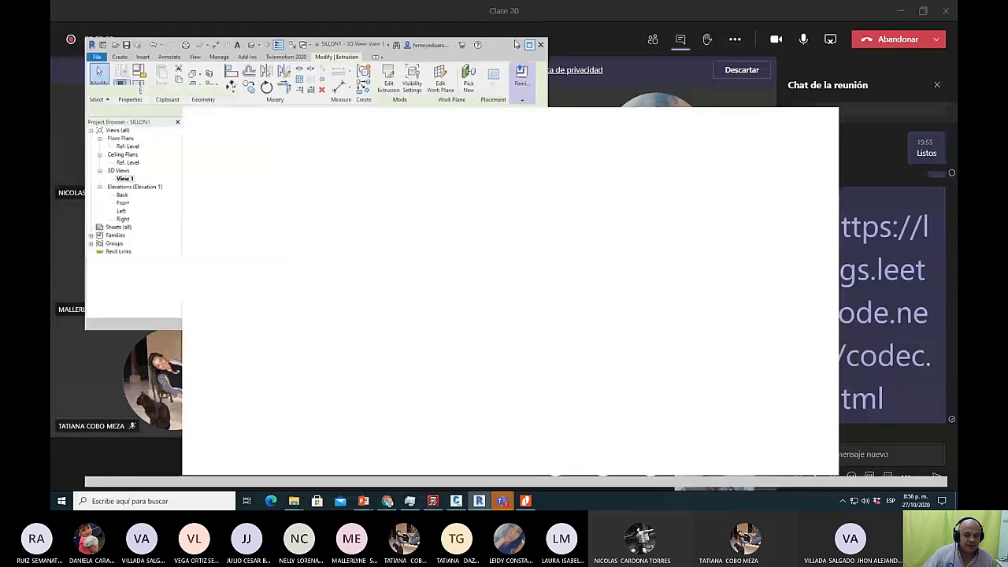
pyautogui.click(418, 213)
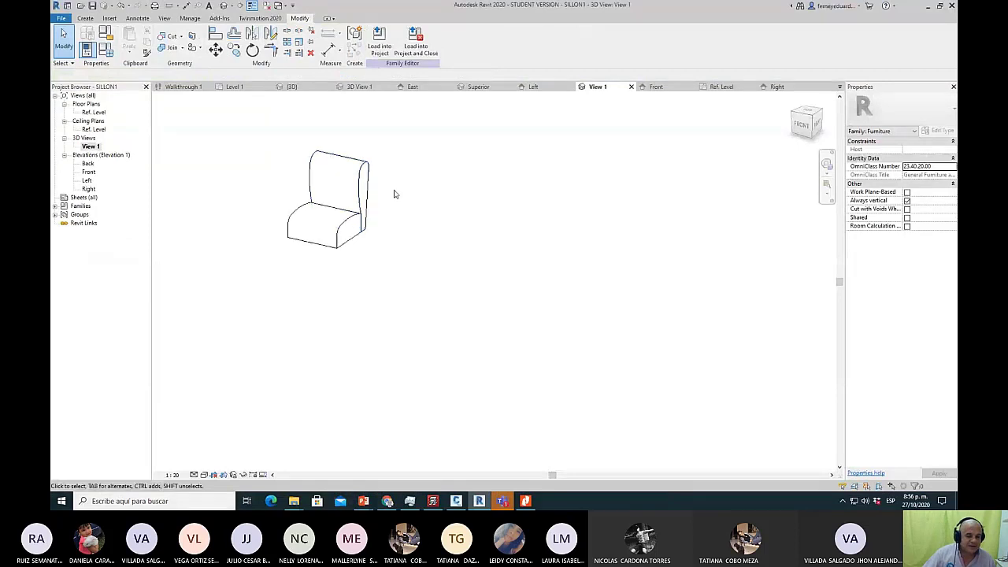
# In Family Types, change ProSof from 700 to 2000 and apply it to lengthen the sofa.
pyautogui.scroll(2, 400, 193)
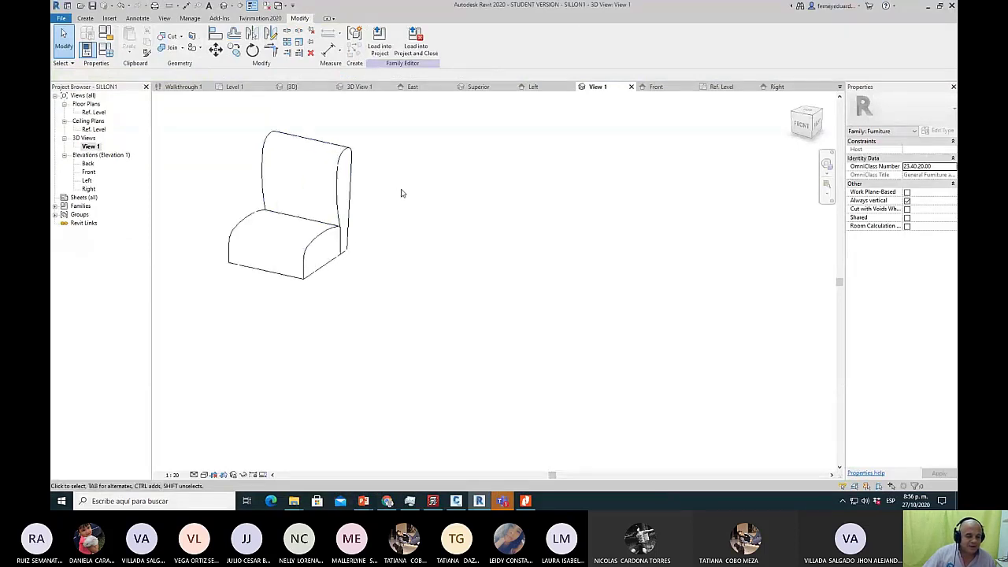
pyautogui.scroll(2, 401, 193)
pyautogui.press('f')
pyautogui.press('t')
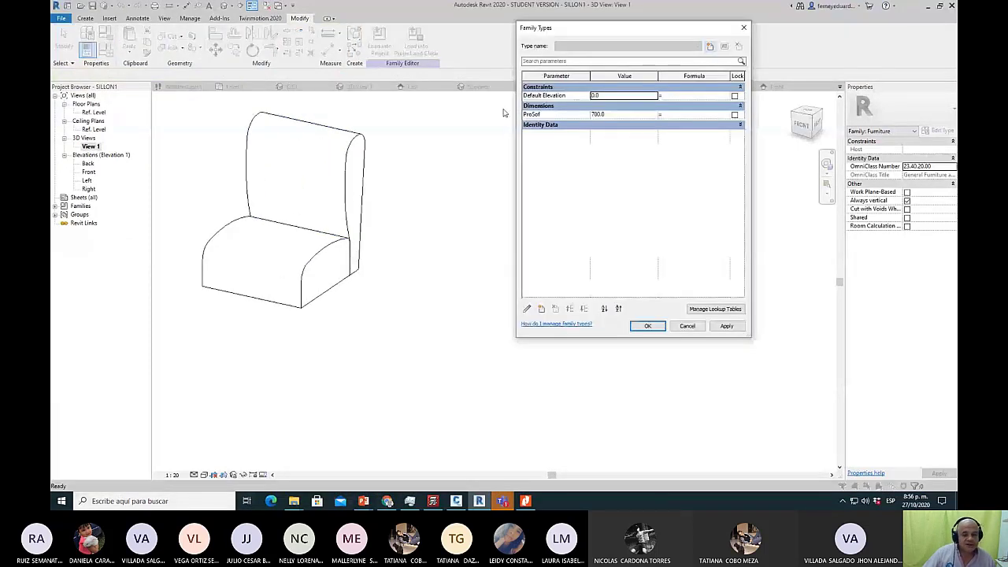
pyautogui.moveTo(606, 37); pyautogui.dragTo(618, 97)
pyautogui.click(628, 175)
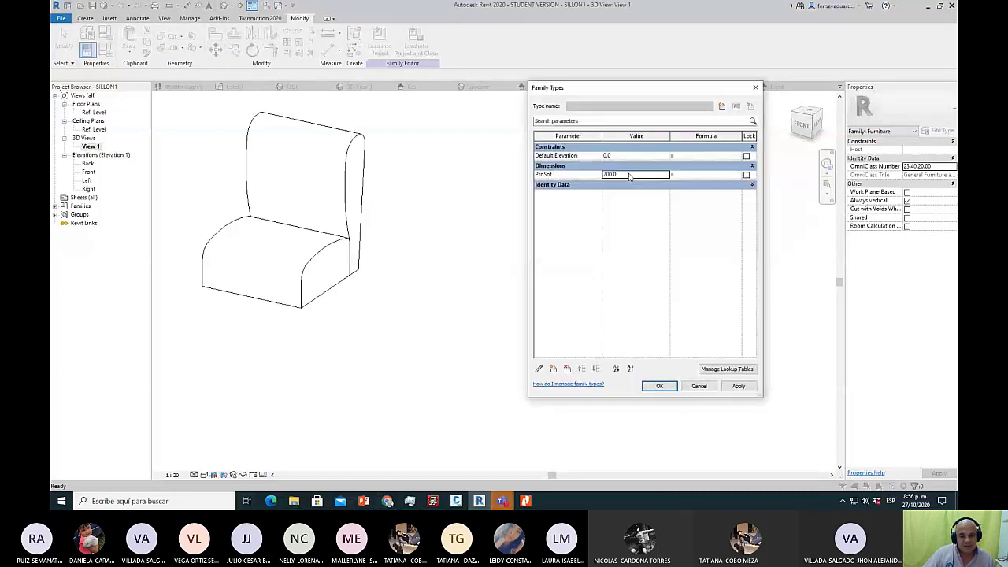
pyautogui.write('1200')
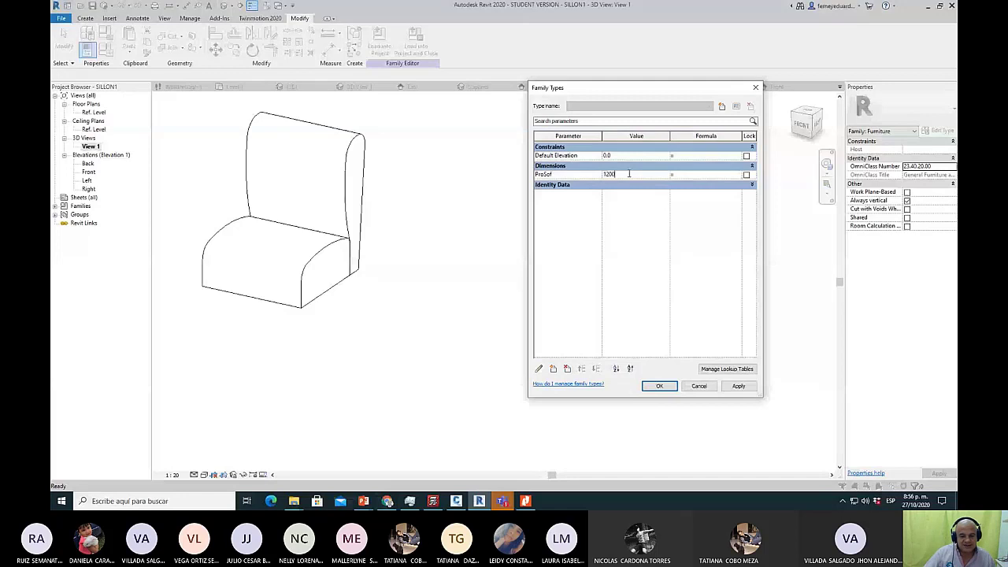
pyautogui.press('Return')
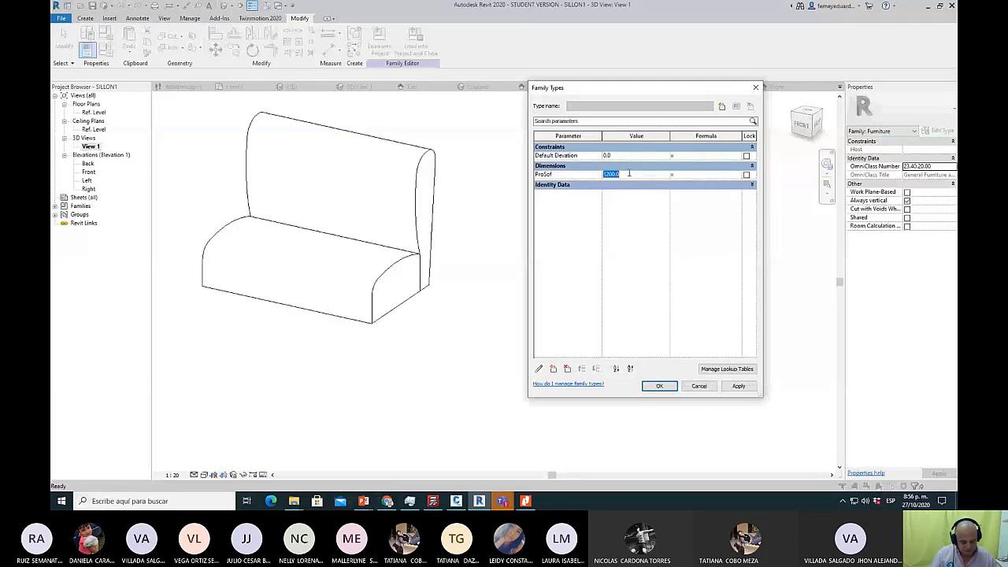
pyautogui.write('3000')
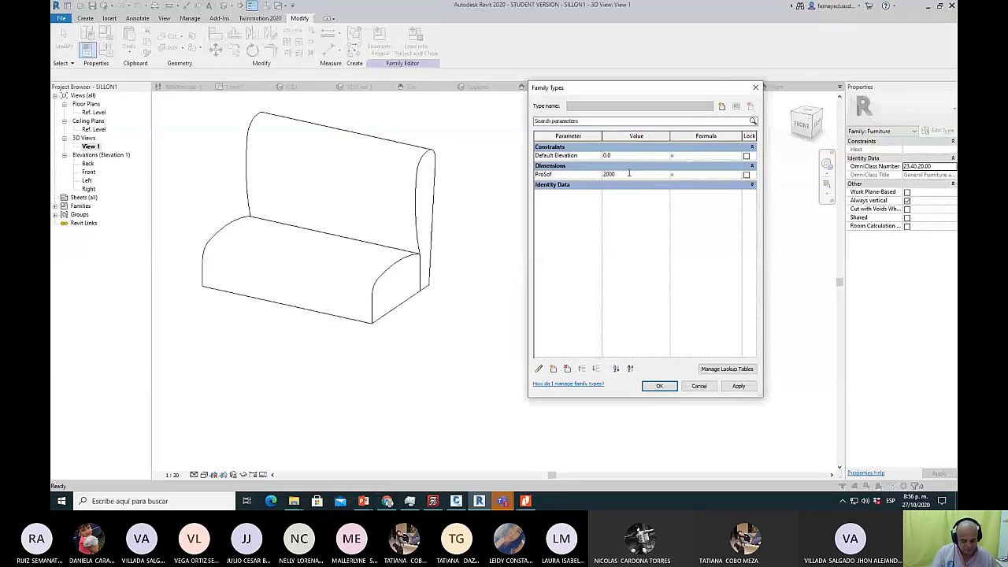
pyautogui.click(738, 385)
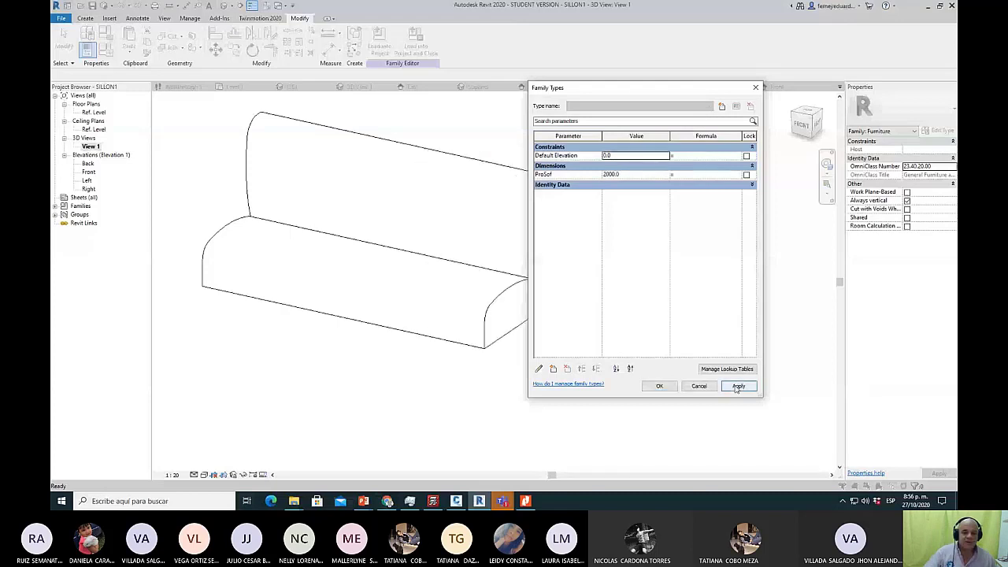
pyautogui.moveTo(641, 88); pyautogui.dragTo(696, 232)
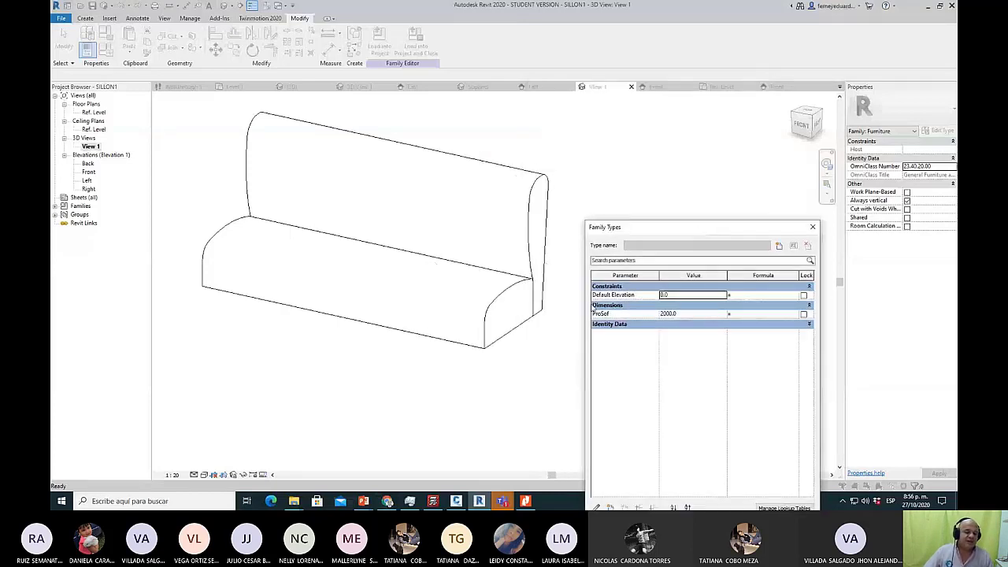
pyautogui.click(812, 229)
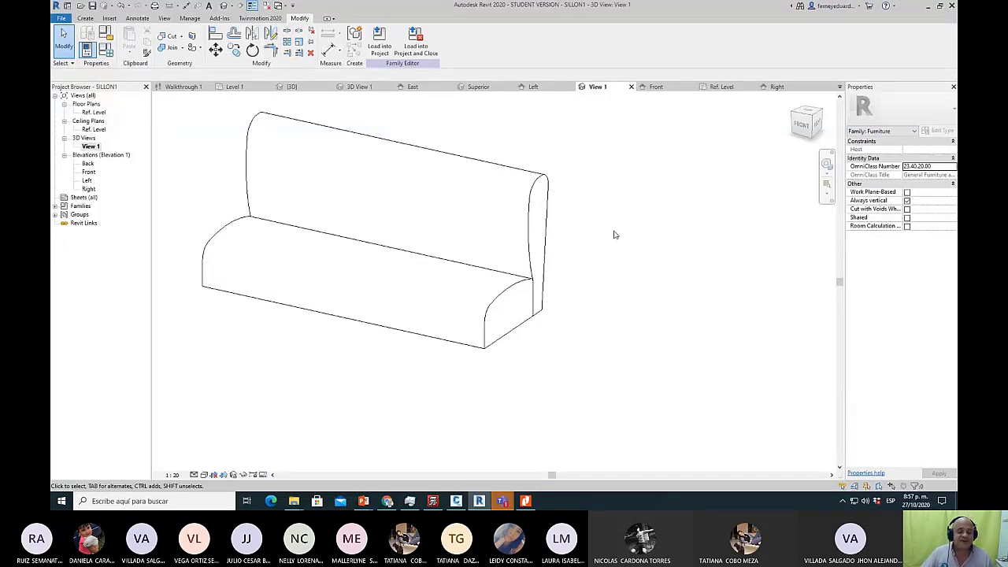
# Orbit the sofa in 3D, then switch to the Ref. Level floor plan.
pyautogui.keyDown('shift'); pyautogui.moveTo(622, 239); pyautogui.dragTo(549, 211, button='middle'); pyautogui.keyUp('shift')
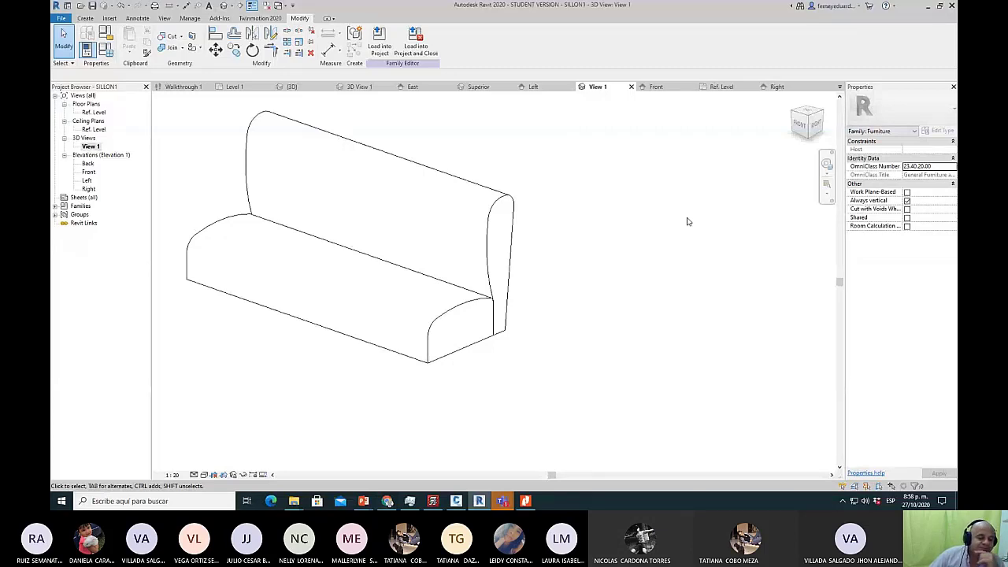
pyautogui.scroll(-3, 687, 221)
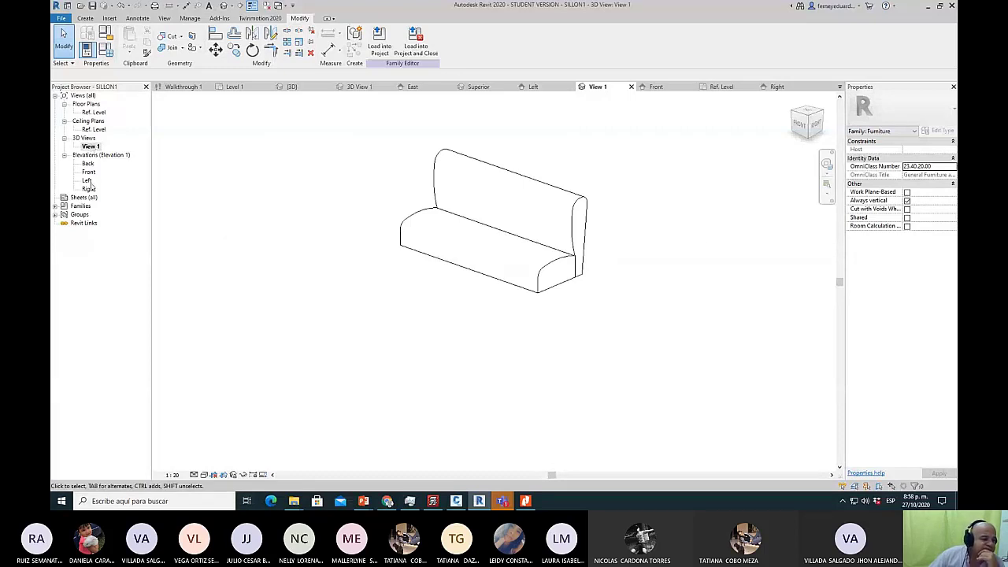
pyautogui.doubleClick(94, 113)
pyautogui.scroll(-2, 400, 184)
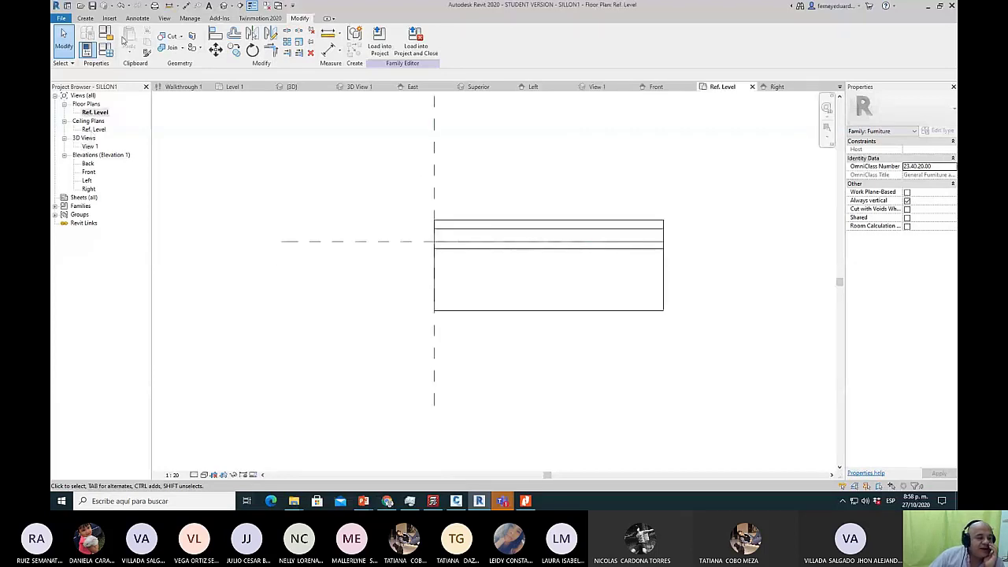
# Start a new extrusion and sketch a 105 by 90 rectangle at the sofa's corner.
pyautogui.click(85, 18)
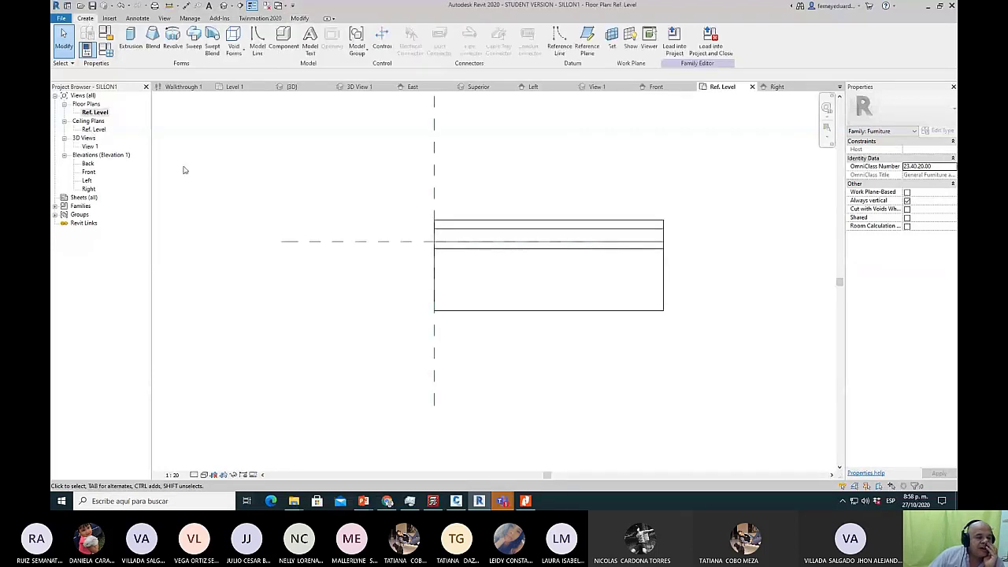
pyautogui.click(131, 41)
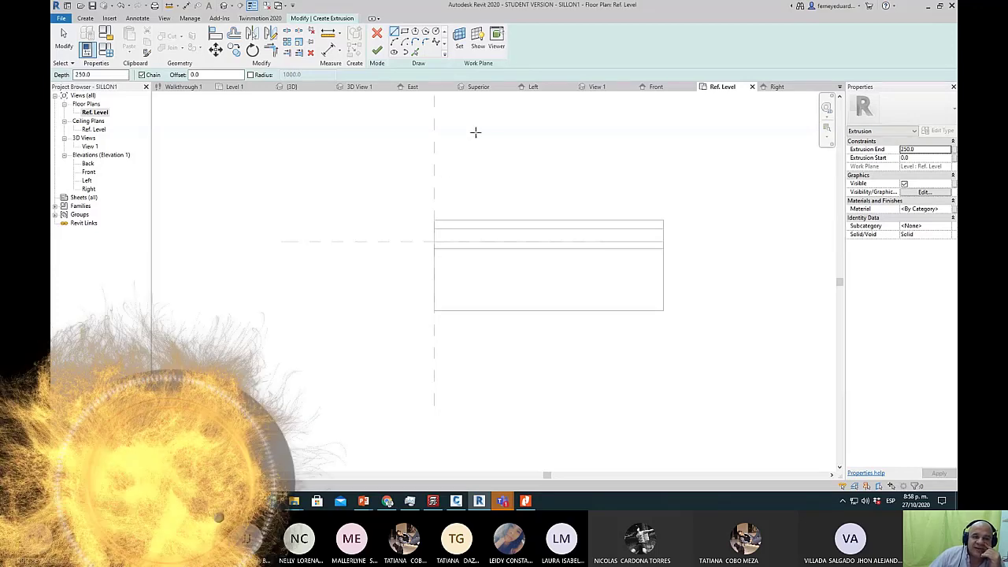
pyautogui.click(403, 31)
pyautogui.click(435, 32)
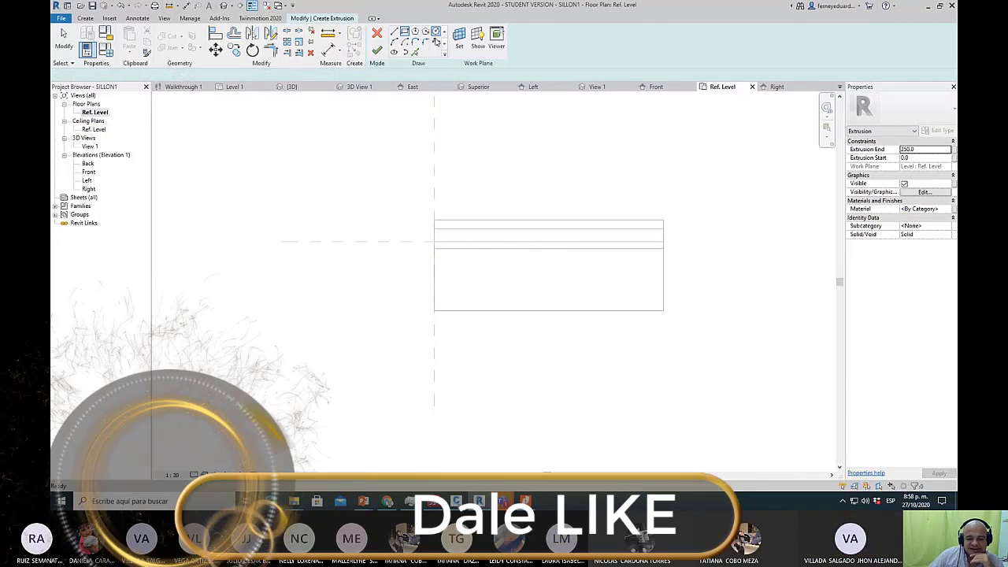
pyautogui.scroll(3, 468, 304)
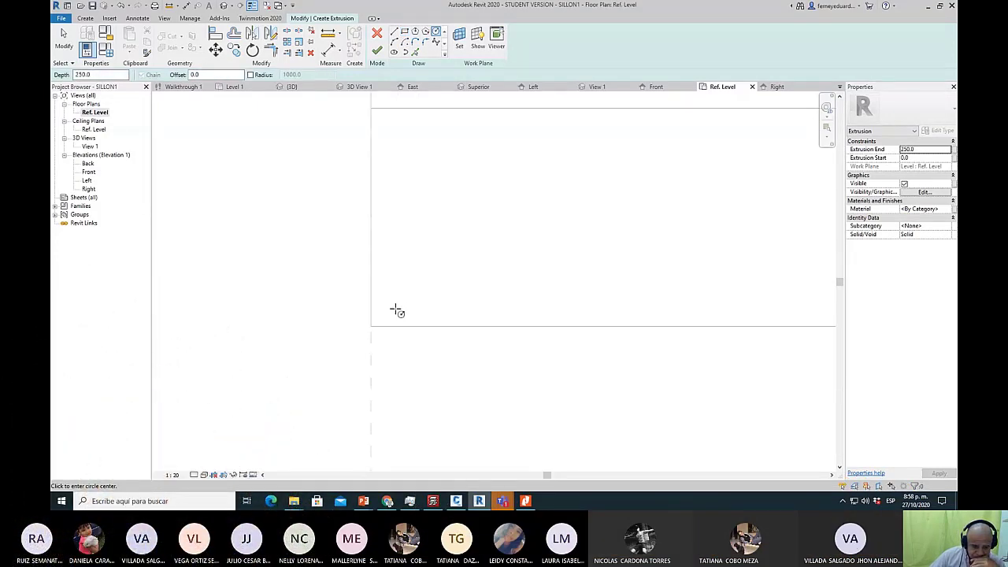
pyautogui.click(404, 31)
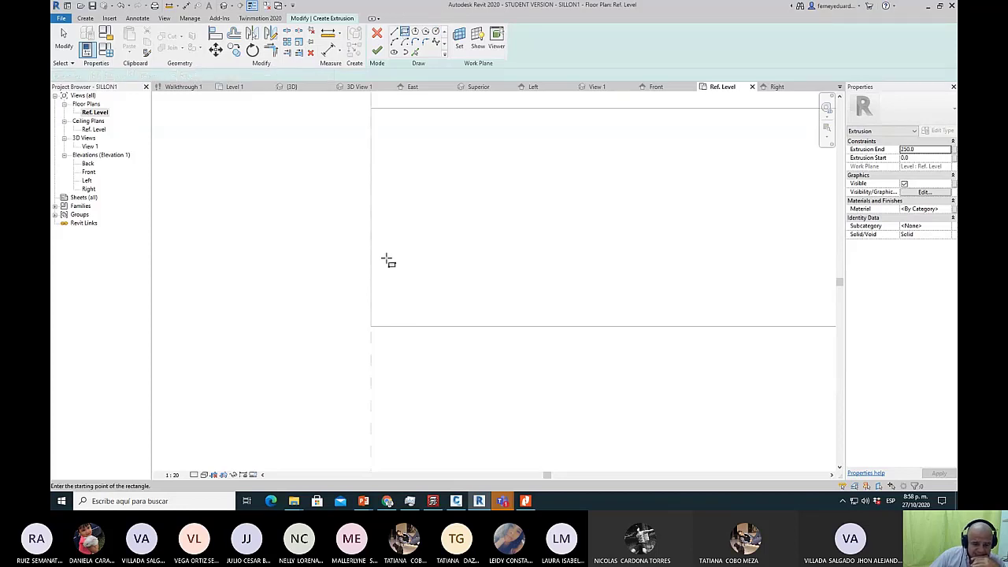
pyautogui.click(371, 326)
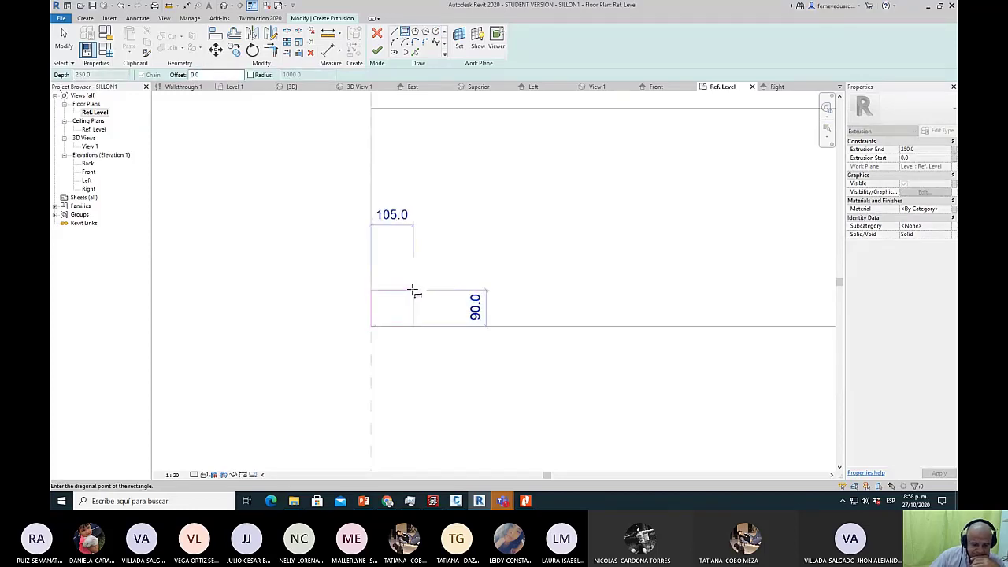
pyautogui.click(412, 290)
pyautogui.scroll(3, 417, 356)
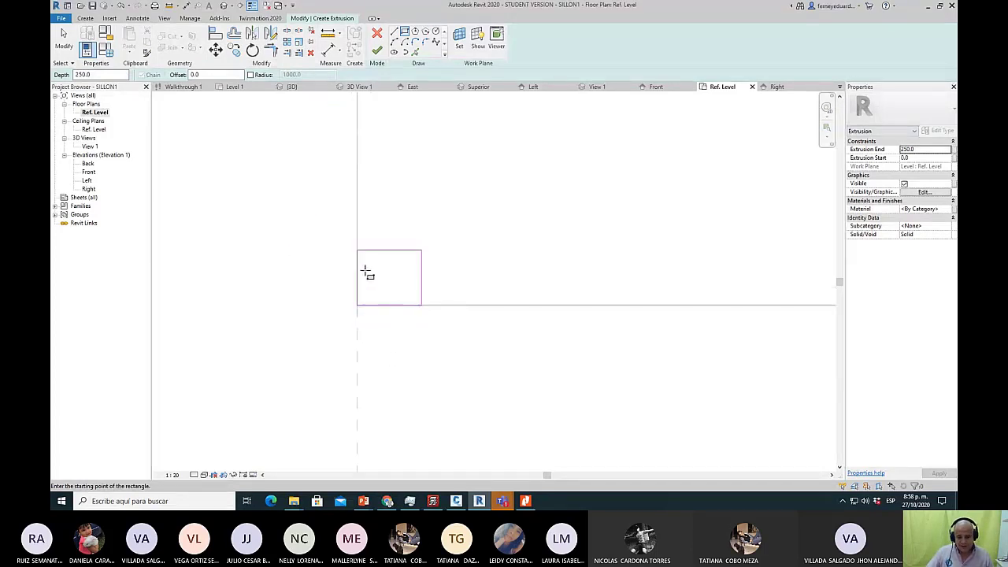
# Check the rectangle's edge length and finish the sketch into a 250-deep leg extrusion.
pyautogui.press('Escape')
pyautogui.press('Escape')
pyautogui.scroll(-2, 393, 269)
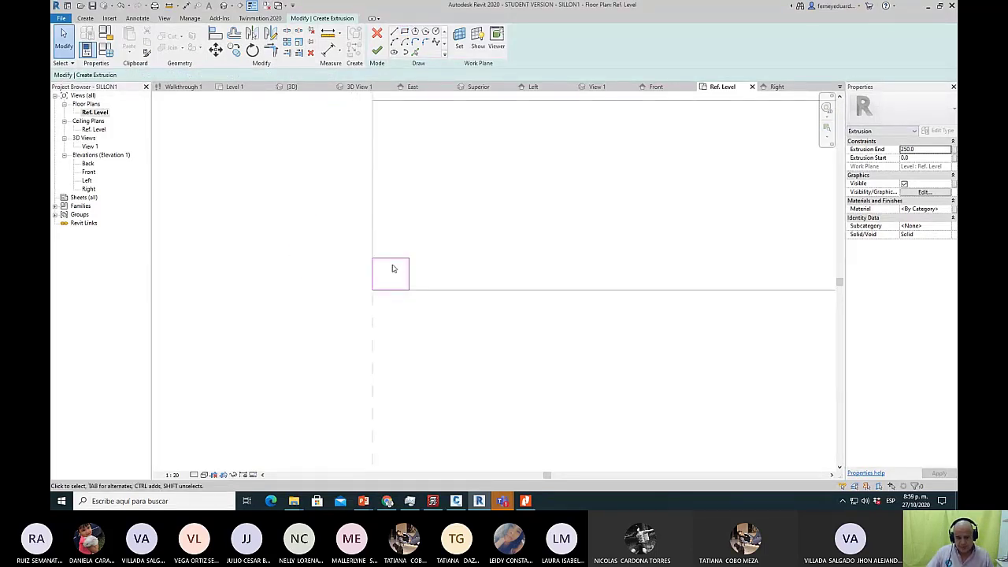
pyautogui.click(396, 258)
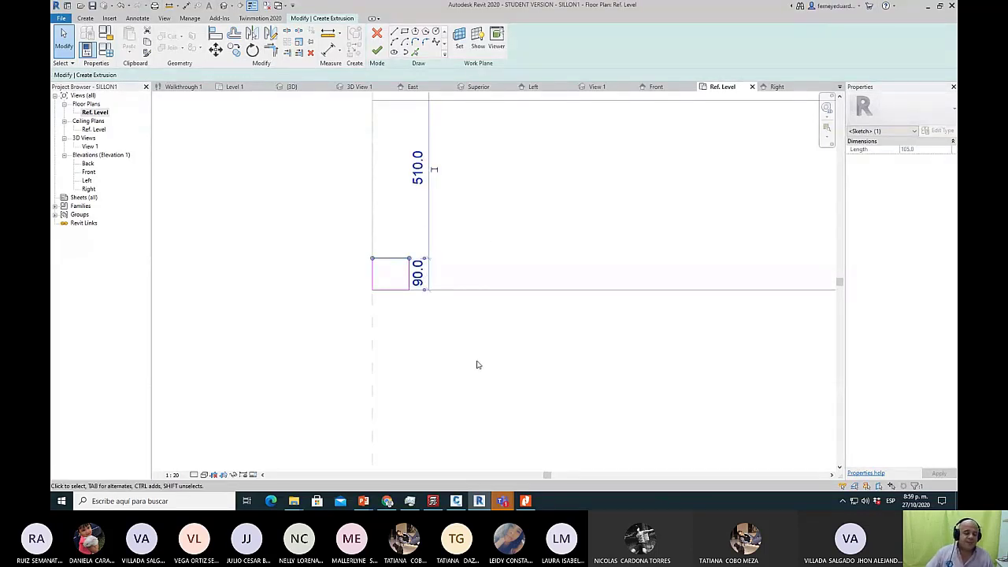
pyautogui.press('Escape')
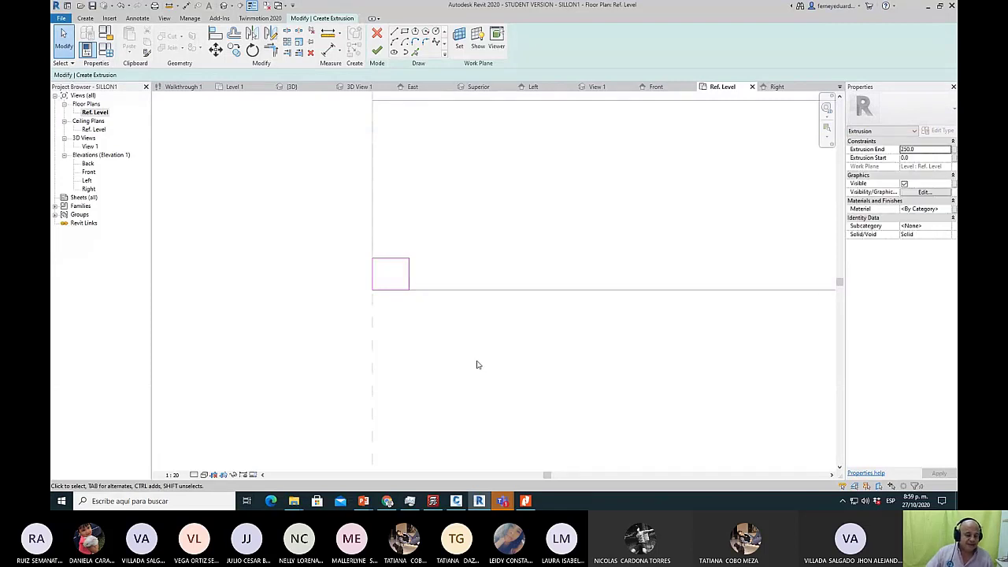
pyautogui.click(378, 52)
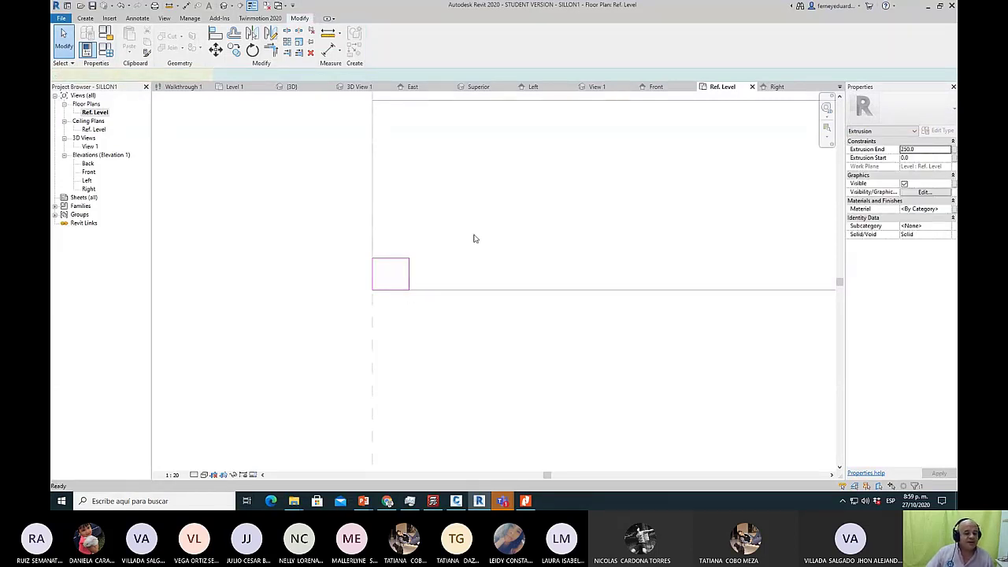
# Open the Front elevation and select the leg extrusion.
pyautogui.doubleClick(89, 172)
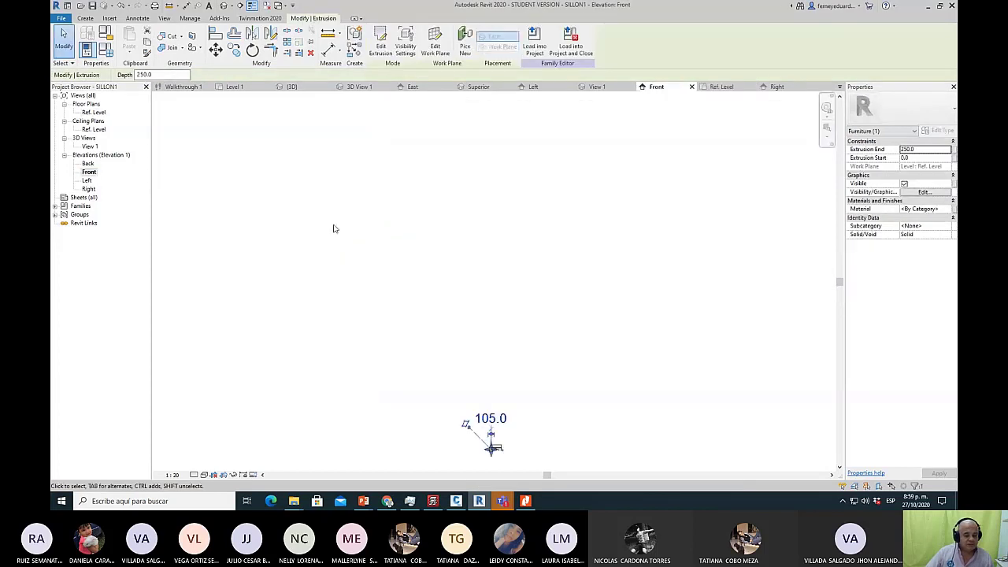
pyautogui.scroll(-3, 488, 344)
pyautogui.click(470, 354)
pyautogui.scroll(3, 472, 343)
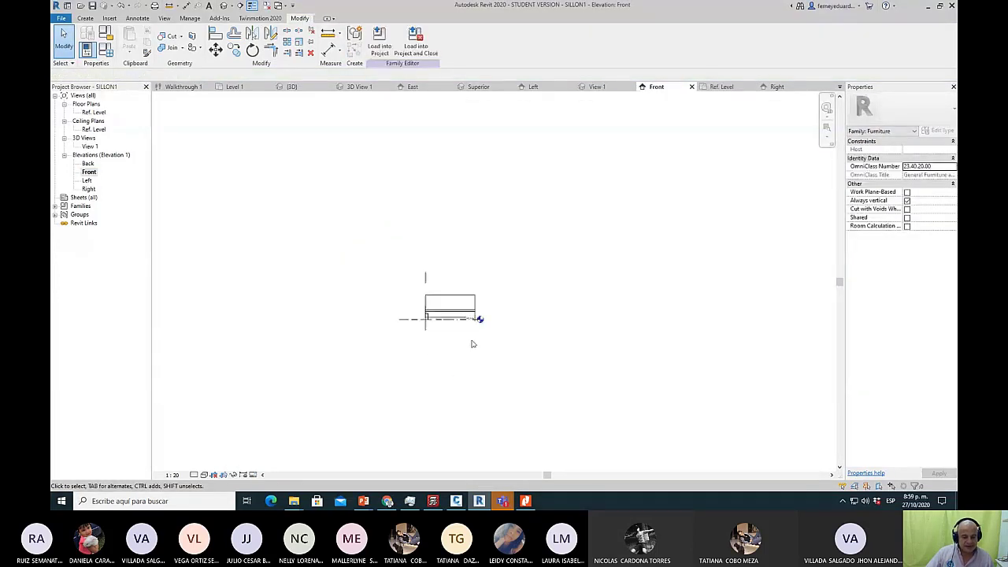
pyautogui.scroll(5, 382, 308)
pyautogui.scroll(2, 378, 261)
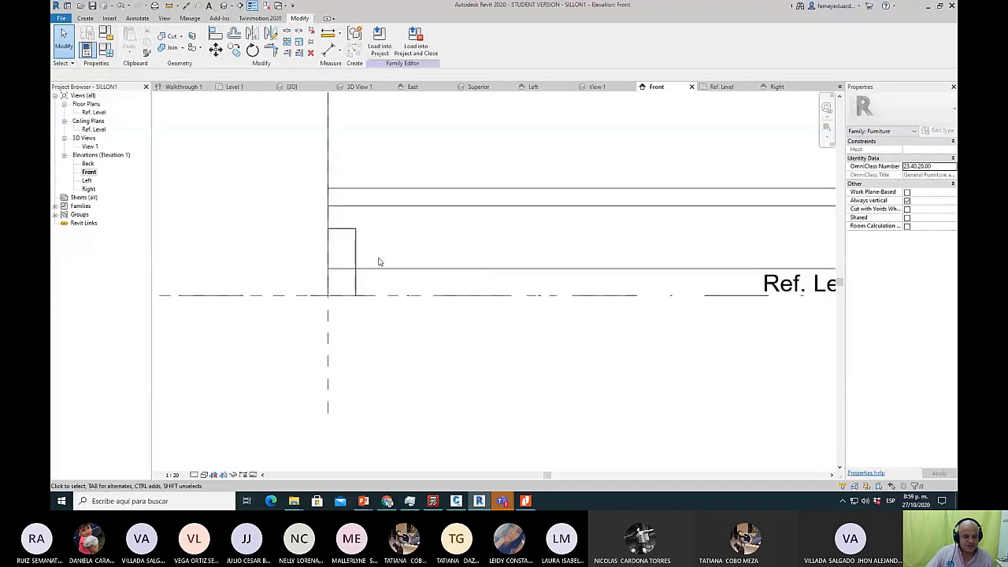
pyautogui.scroll(2, 378, 261)
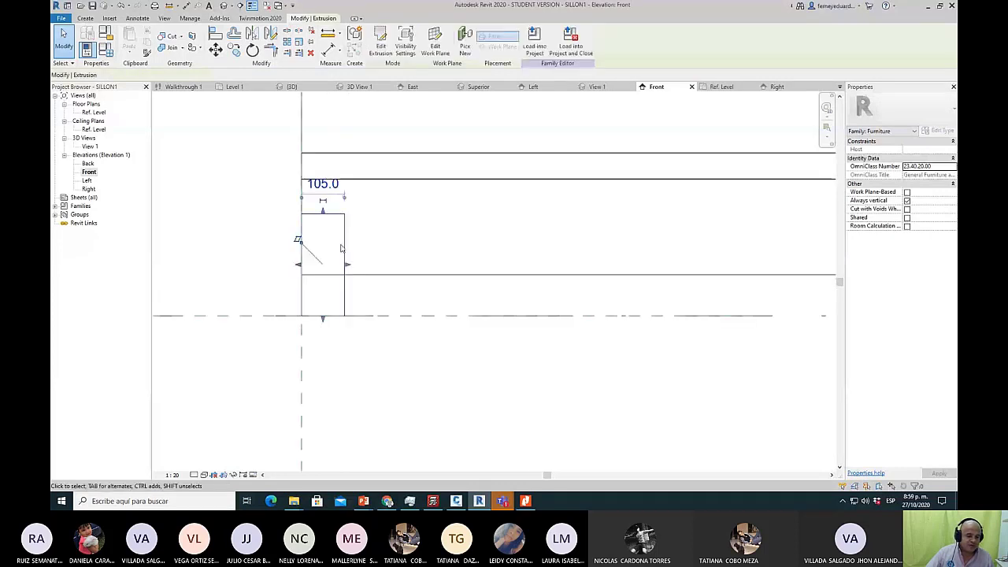
pyautogui.click(341, 249)
# Make the leg's 105 dimension permanent, delete it, and return to the Ref. Level plan.
pyautogui.scroll(-2, 352, 245)
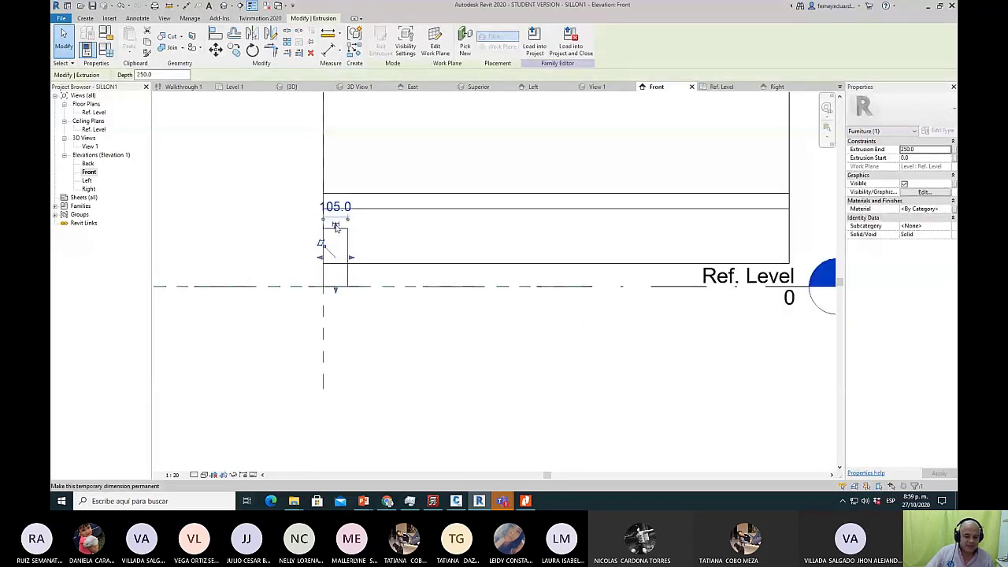
pyautogui.click(336, 226)
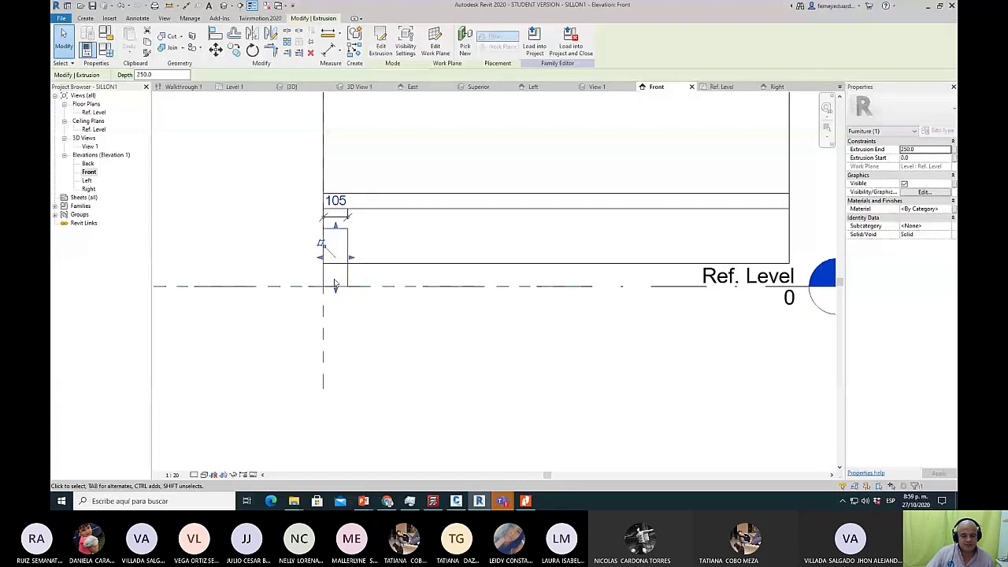
pyautogui.click(450, 319)
pyautogui.scroll(-1, 449, 319)
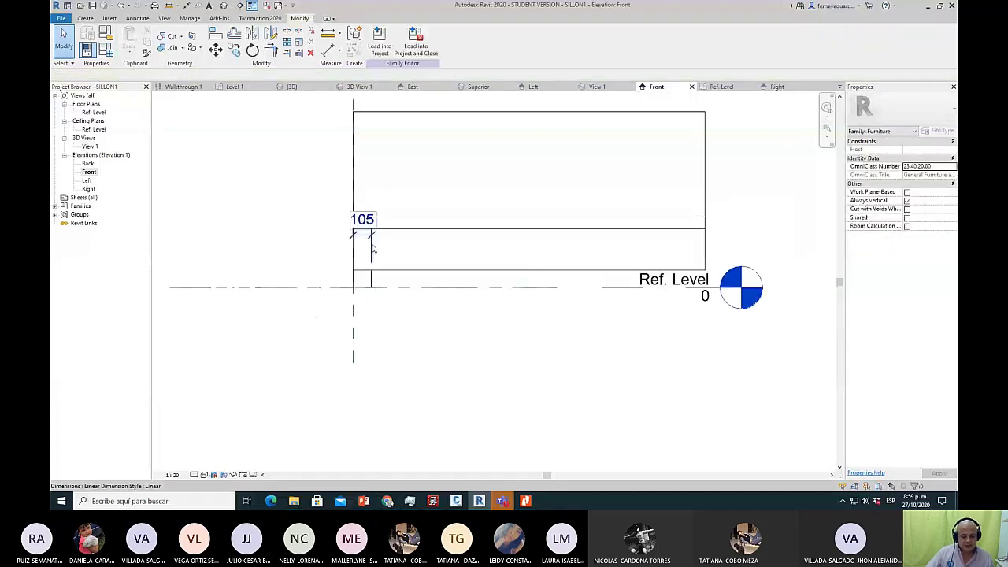
pyautogui.click(372, 250)
pyautogui.press('Delete')
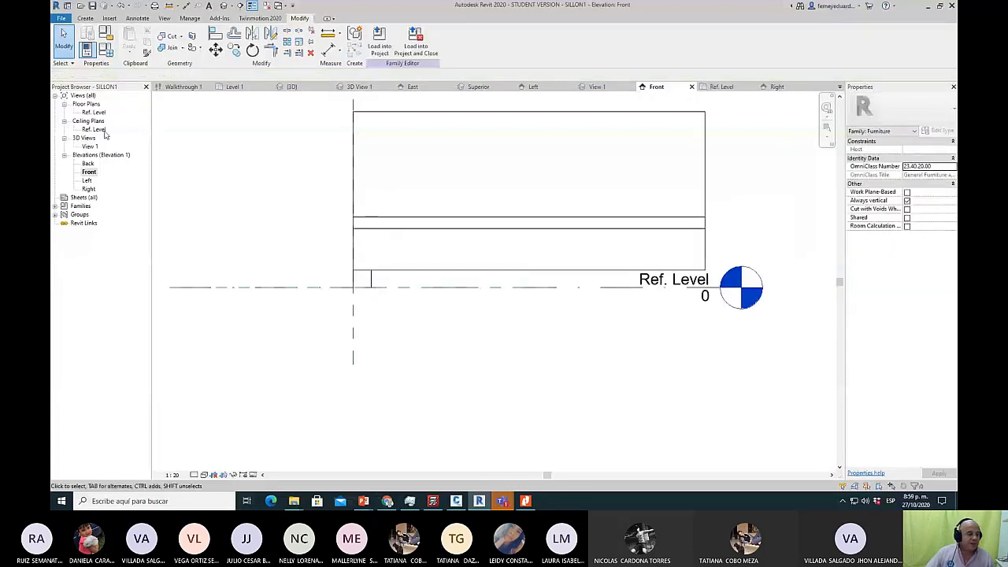
pyautogui.doubleClick(93, 113)
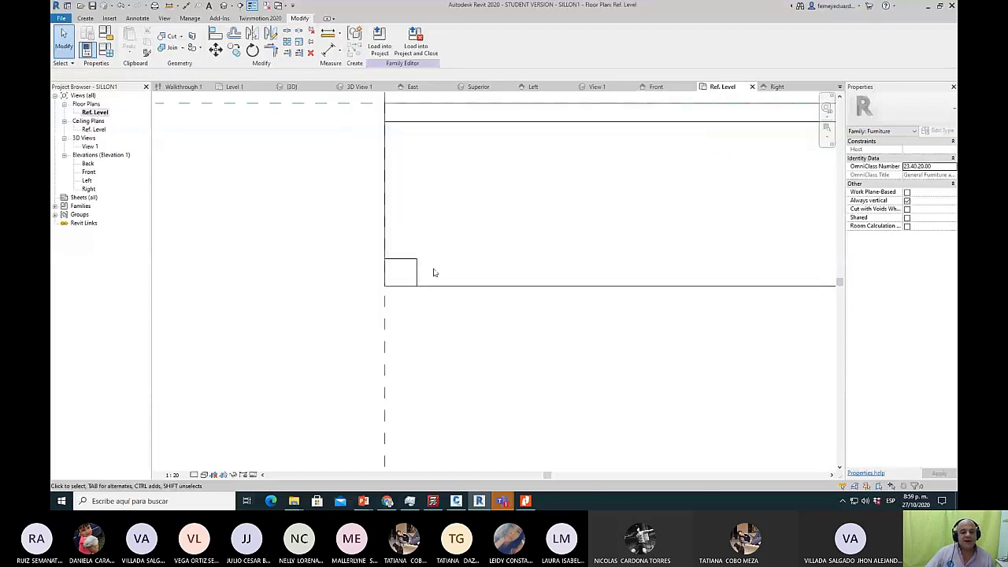
# Select the corner leg in plan and start a Mirror, then cancel it.
pyautogui.scroll(-2, 495, 249)
pyautogui.moveTo(494, 249); pyautogui.dragTo(467, 266, button='middle')
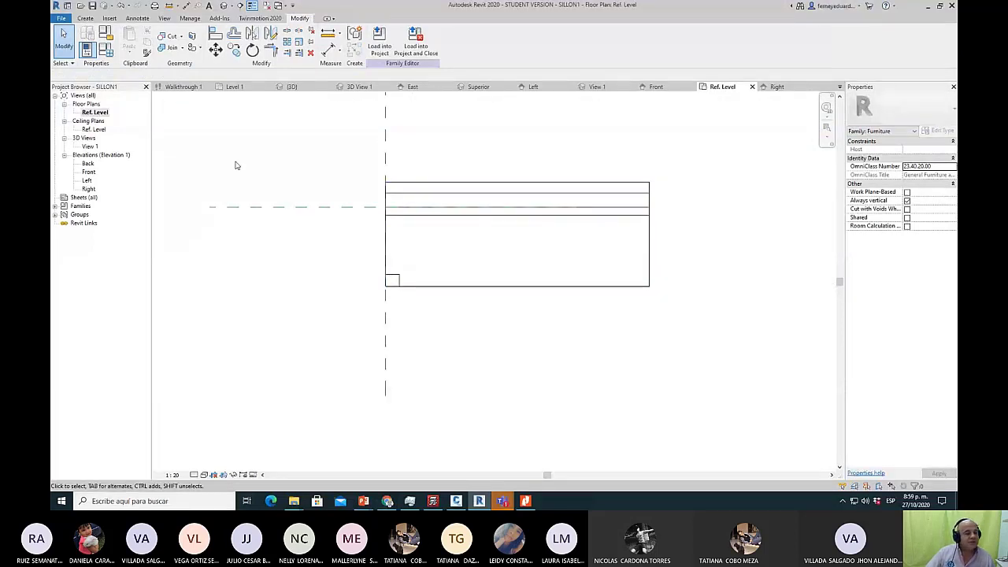
pyautogui.click(392, 285)
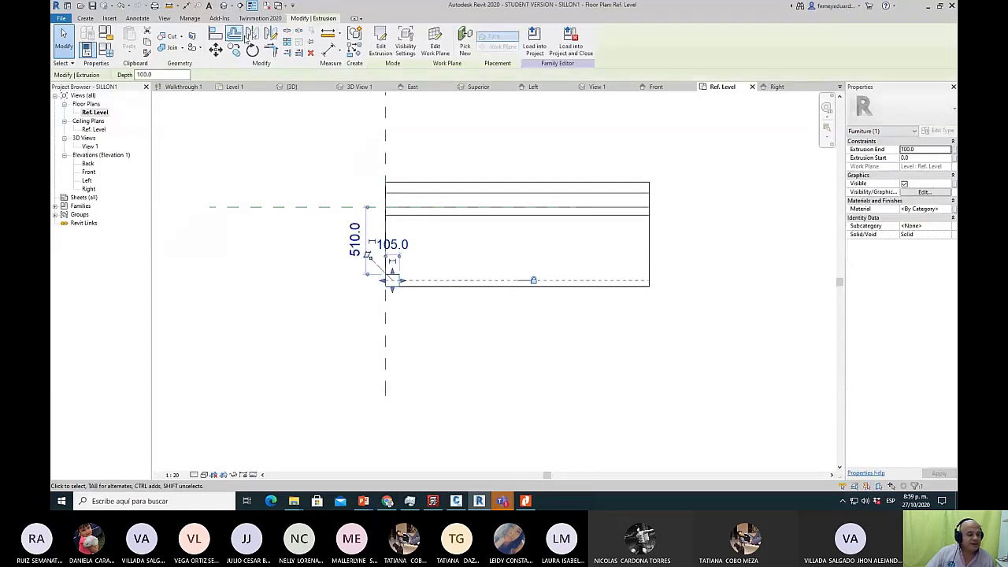
pyautogui.click(270, 34)
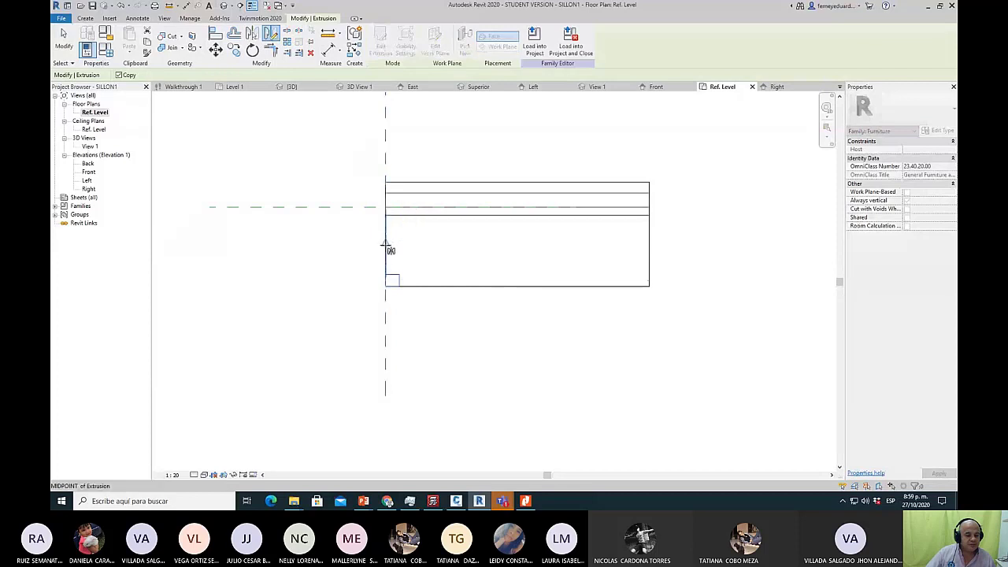
pyautogui.press('Escape')
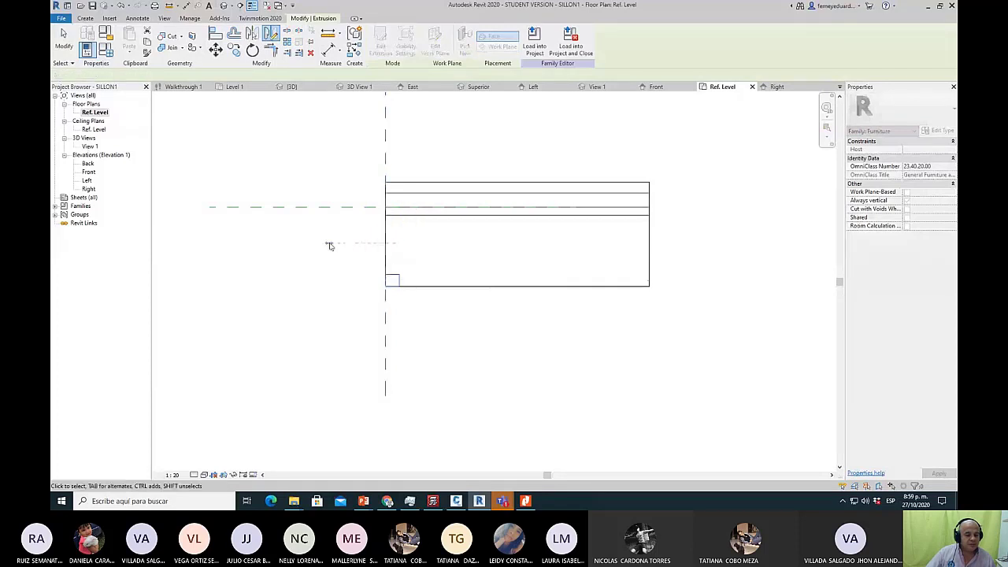
pyautogui.press('Escape')
# Open 3D View 1 and orbit to see the sofa from behind.
pyautogui.scroll(1, 412, 234)
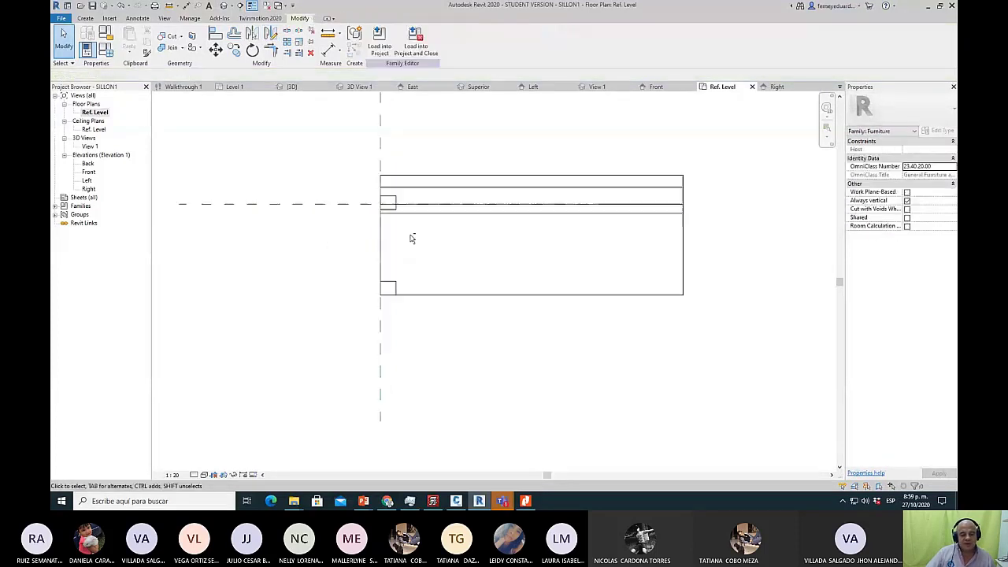
pyautogui.moveTo(412, 234); pyautogui.dragTo(448, 212, button='middle')
pyautogui.doubleClick(89, 147)
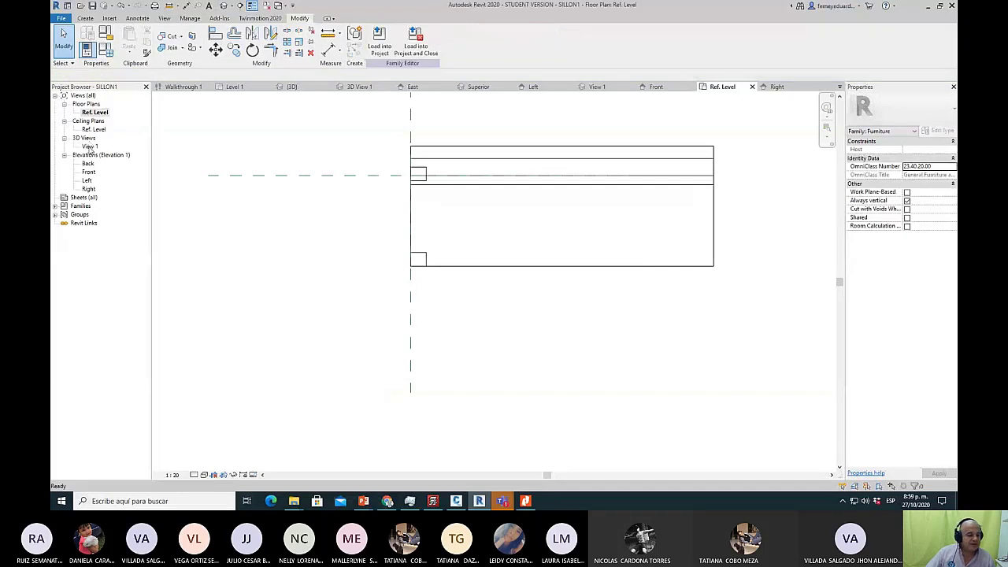
pyautogui.keyDown('shift'); pyautogui.moveTo(496, 292); pyautogui.dragTo(275, 256, button='middle'); pyautogui.keyUp('shift')
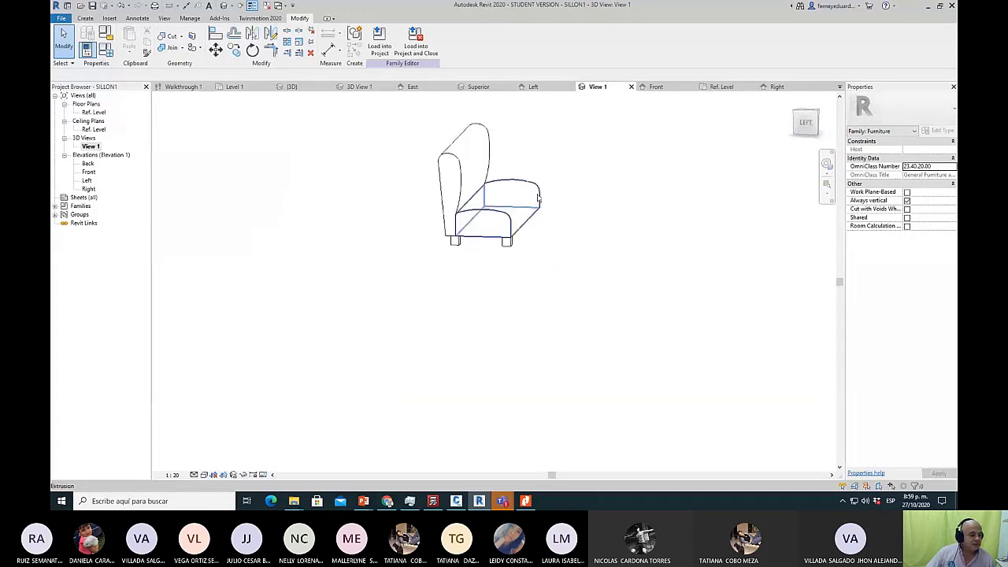
# Visit the Ref. Level ceiling plan, then go back to the Ref. Level floor plan.
pyautogui.doubleClick(93, 129)
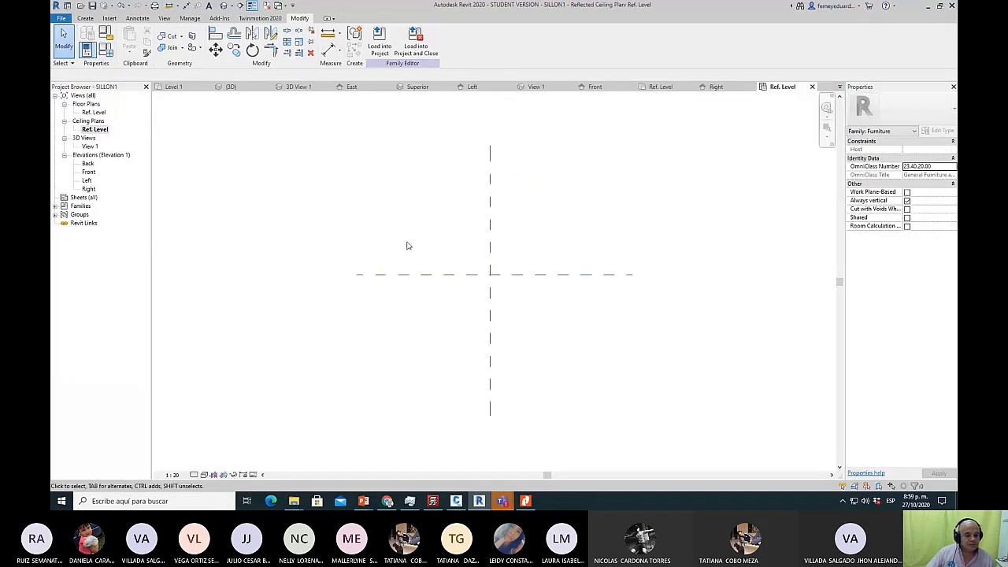
pyautogui.doubleClick(94, 112)
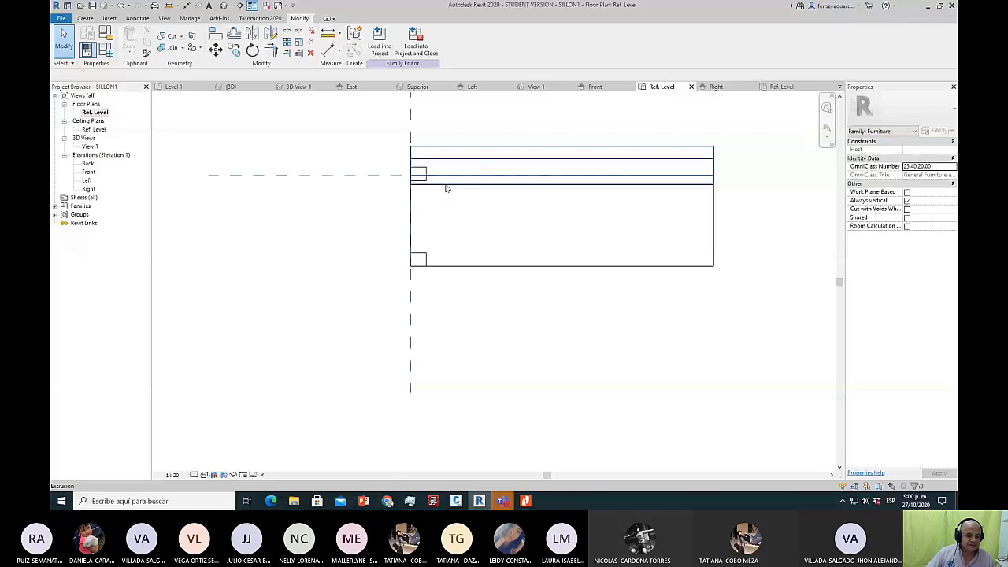
# Edit the upper leg's sketch and change its 105.0 width to 100.
pyautogui.doubleClick(446, 189)
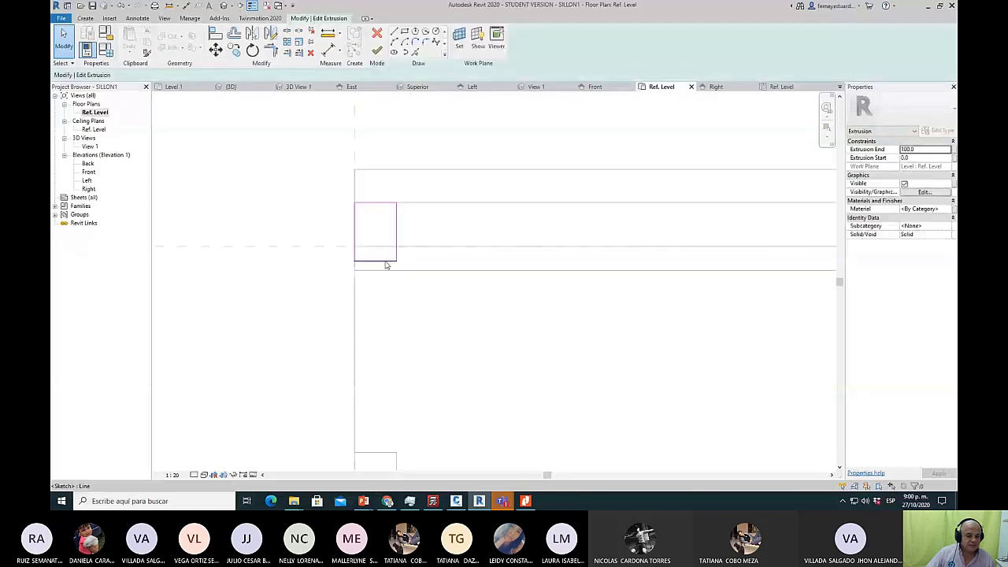
pyautogui.moveTo(386, 260); pyautogui.dragTo(393, 240)
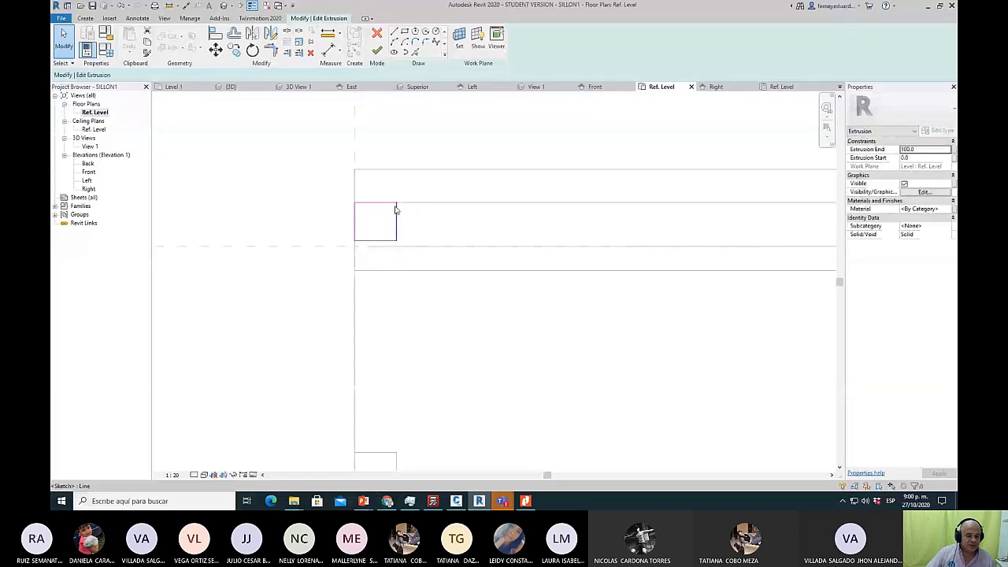
pyautogui.click(396, 209)
pyautogui.scroll(2, 396, 210)
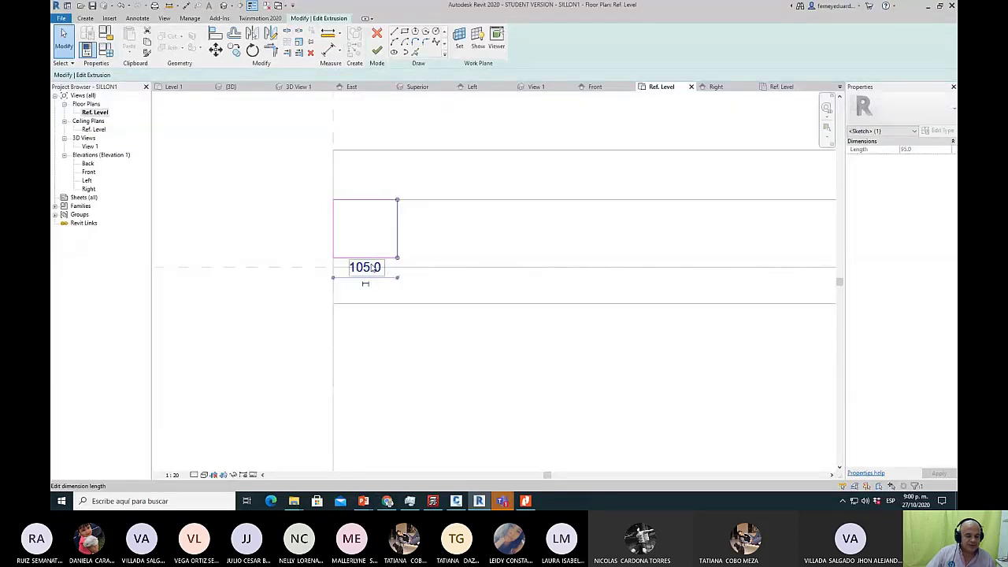
pyautogui.scroll(-1, 374, 248)
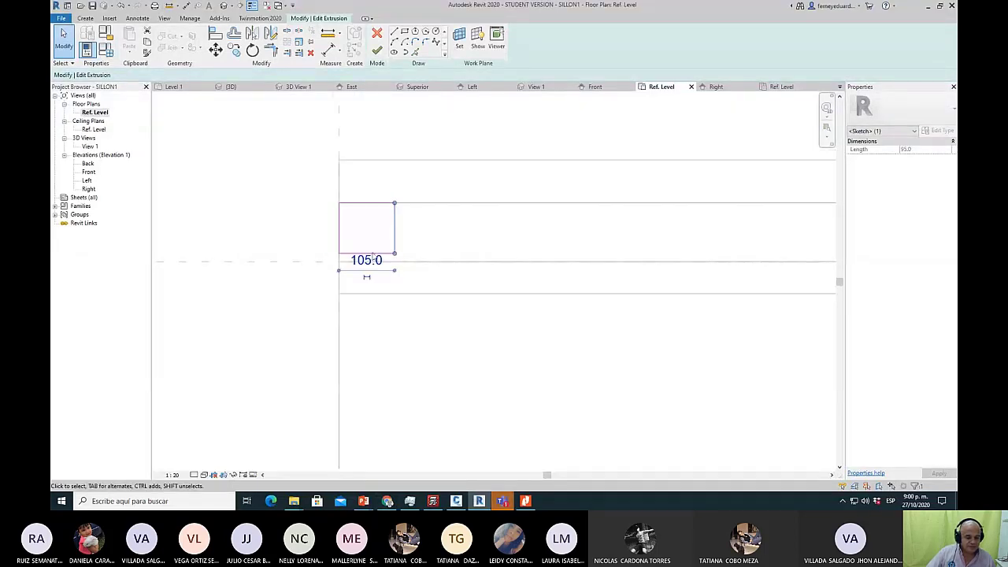
pyautogui.click(367, 263)
pyautogui.write('100')
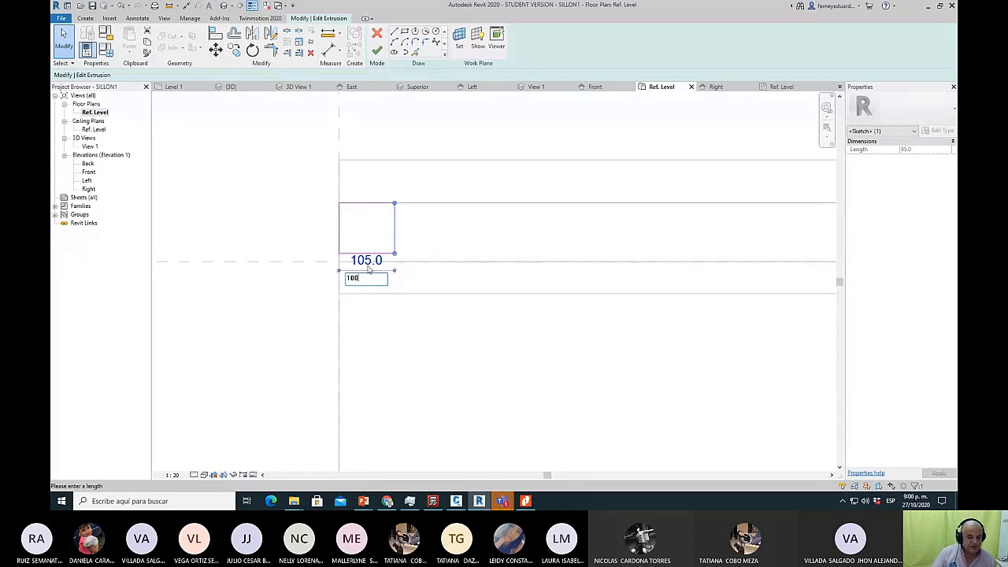
pyautogui.press('Return')
# Change the leg sketch's 95.0 depth to 100.
pyautogui.click(445, 338)
pyautogui.scroll(-3, 477, 252)
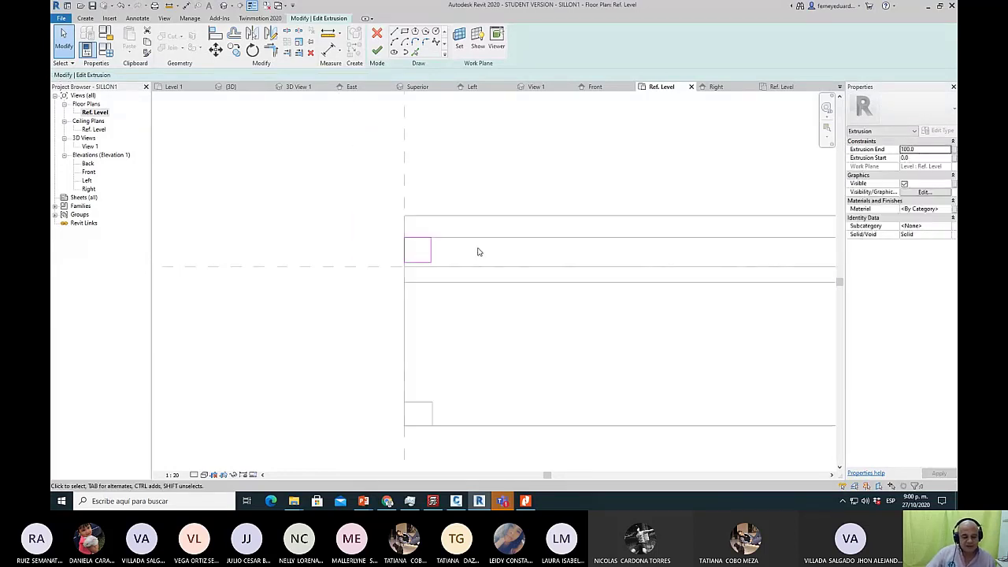
pyautogui.scroll(2, 453, 347)
pyautogui.scroll(2, 425, 244)
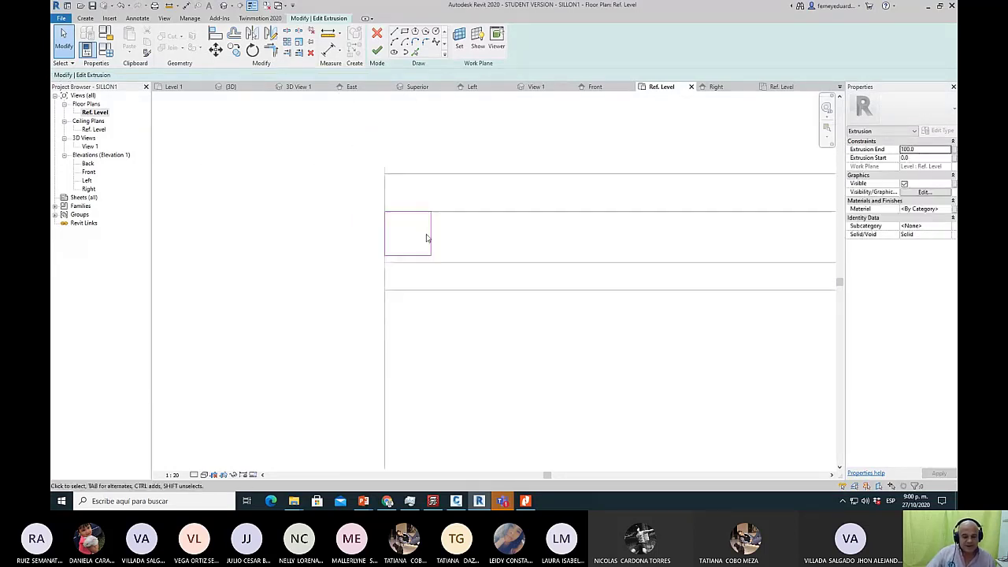
pyautogui.click(429, 237)
pyautogui.click(419, 226)
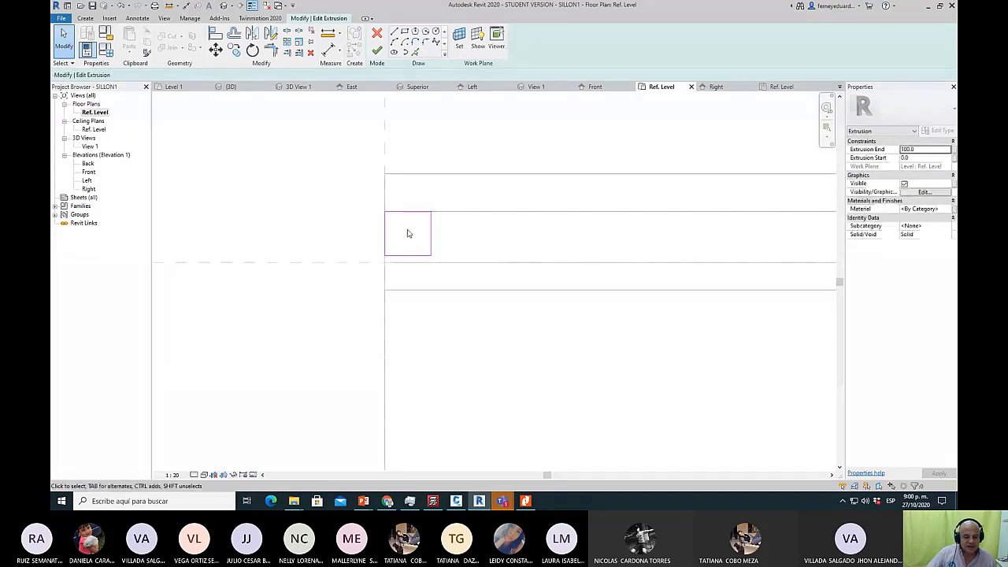
pyautogui.click(421, 255)
pyautogui.click(440, 234)
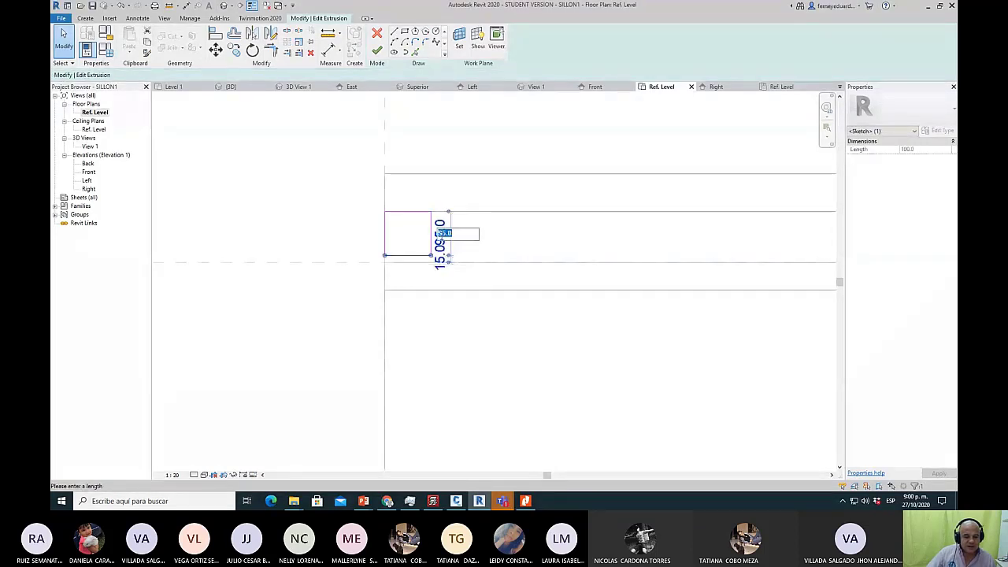
pyautogui.write('100')
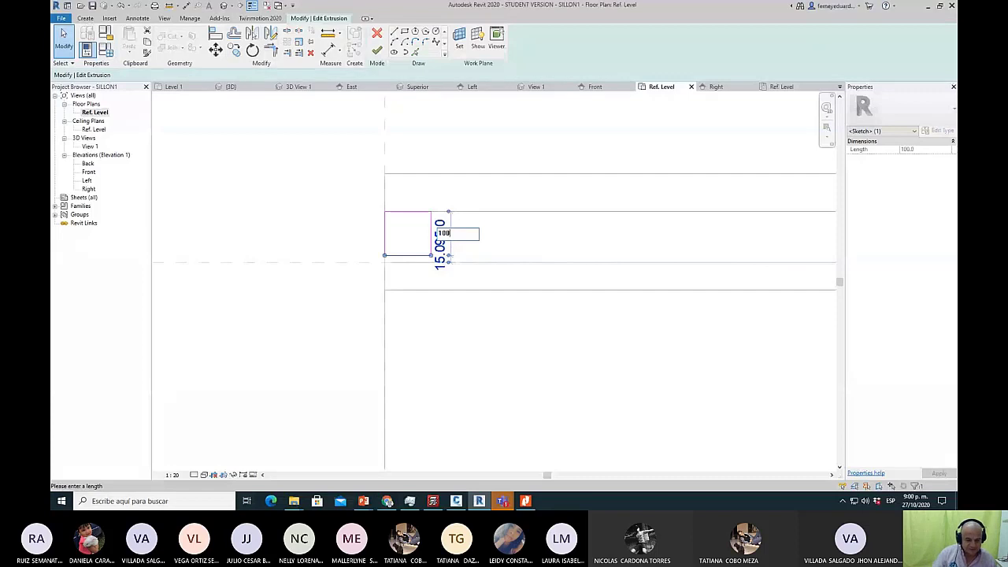
pyautogui.press('Return')
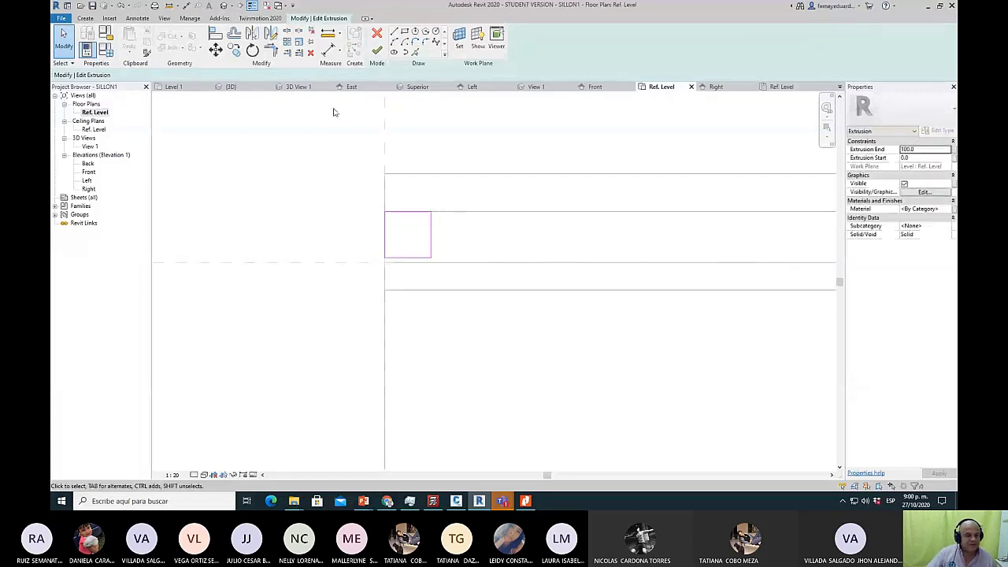
# Finish the 100 × 100 leg extrusion and pan to show the whole sofa plan.
pyautogui.click(376, 49)
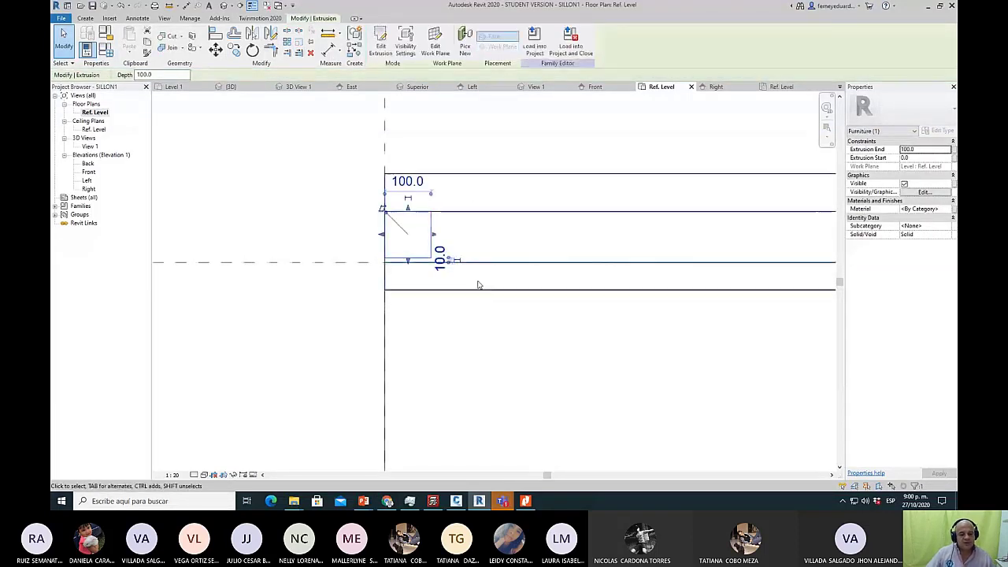
pyautogui.press('Escape')
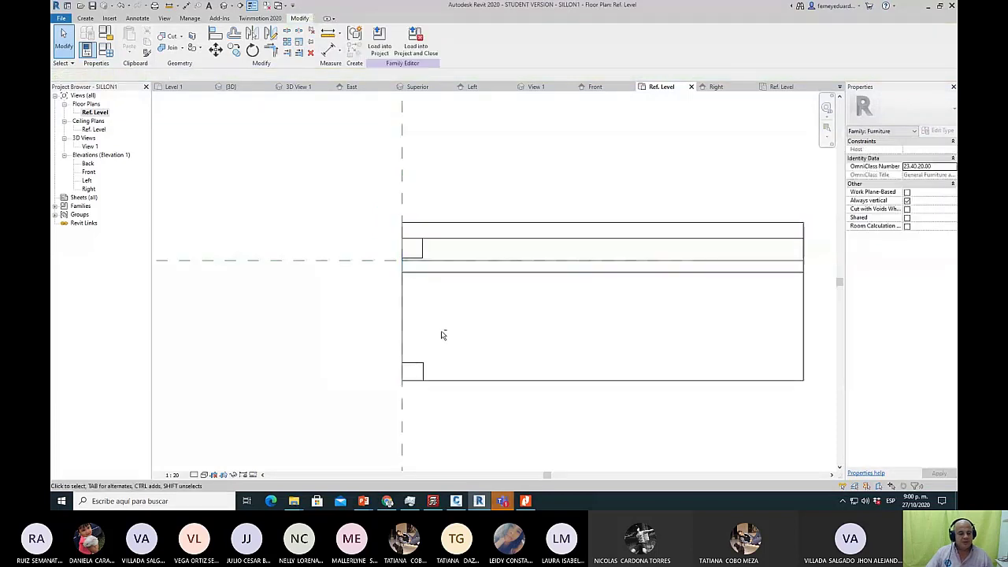
pyautogui.moveTo(444, 333); pyautogui.dragTo(433, 262, button='middle')
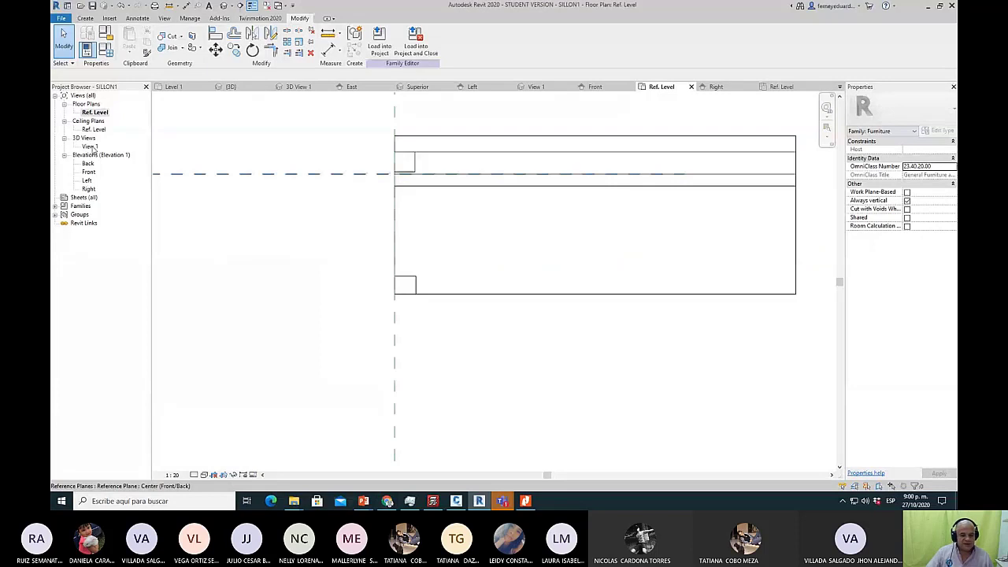
# Open 3D View 1 and orbit the sofa to inspect its legs from several angles.
pyautogui.doubleClick(90, 147)
pyautogui.keyDown('shift'); pyautogui.moveTo(365, 230); pyautogui.dragTo(272, 304, button='middle'); pyautogui.keyUp('shift')
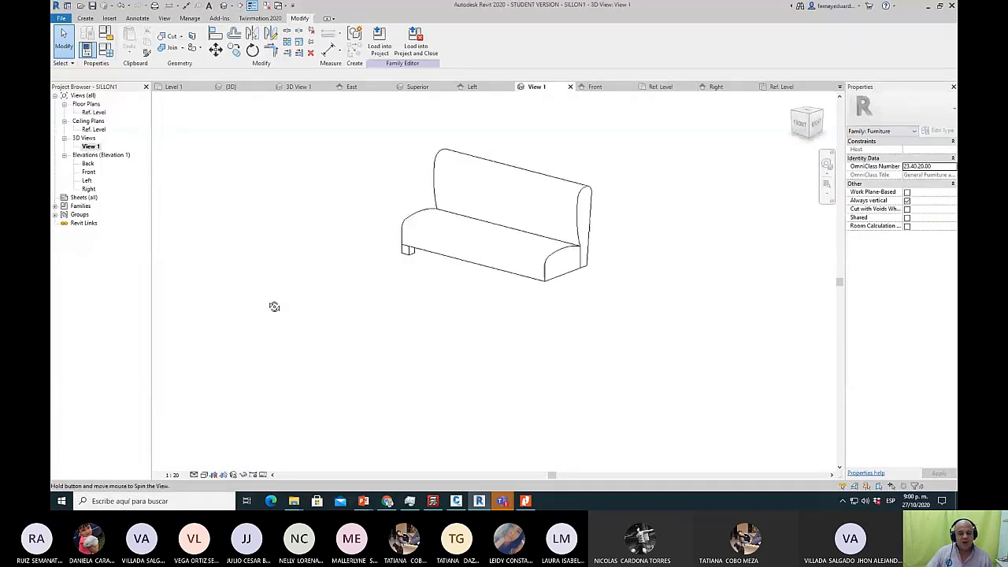
pyautogui.keyDown('shift'); pyautogui.moveTo(430, 231); pyautogui.dragTo(690, 218, button='middle'); pyautogui.keyUp('shift')
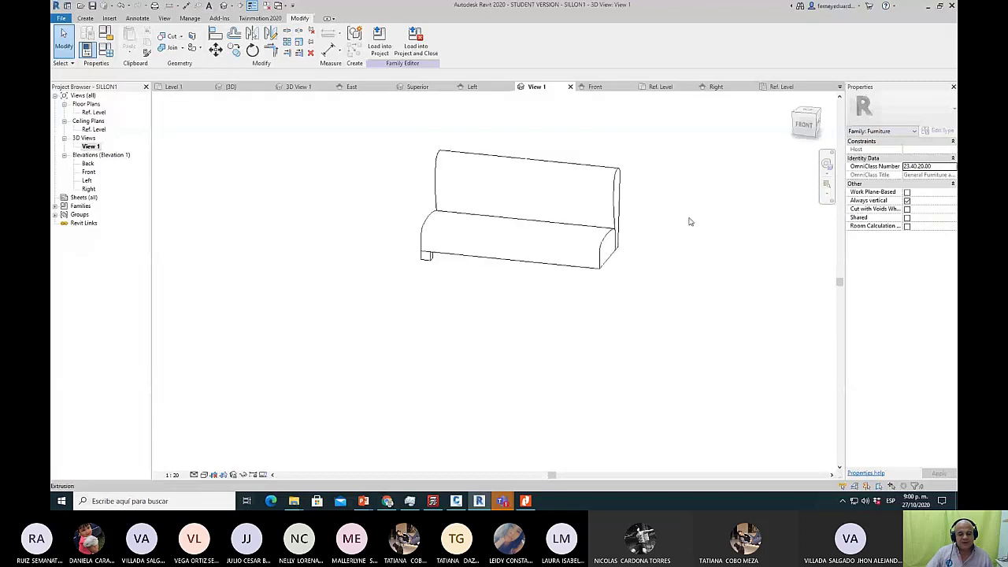
pyautogui.keyDown('shift'); pyautogui.moveTo(636, 265); pyautogui.dragTo(598, 318, button='middle'); pyautogui.keyUp('shift')
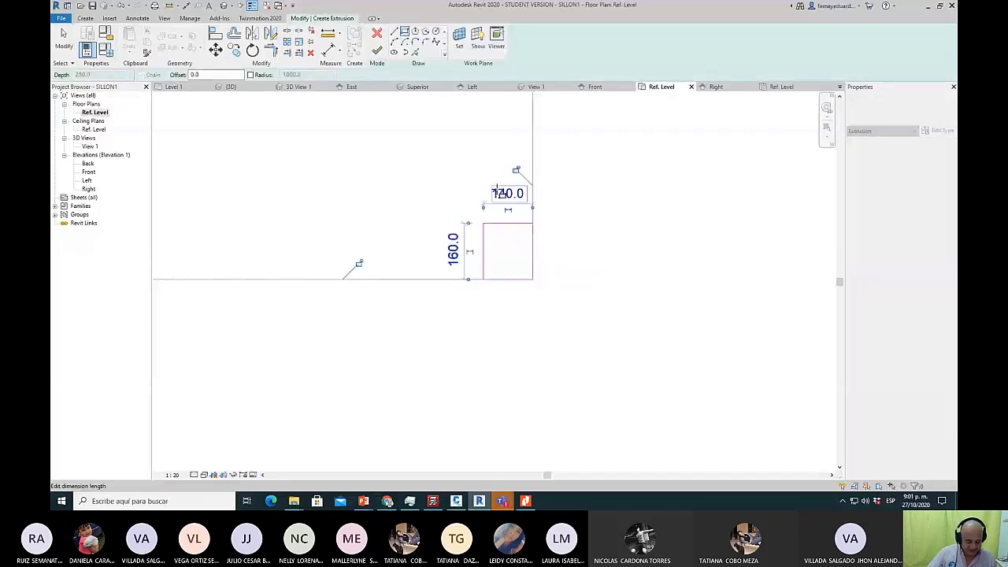
# Set the new leg rectangle's width and height to 100 each.
pyautogui.click(498, 193)
pyautogui.write('100')
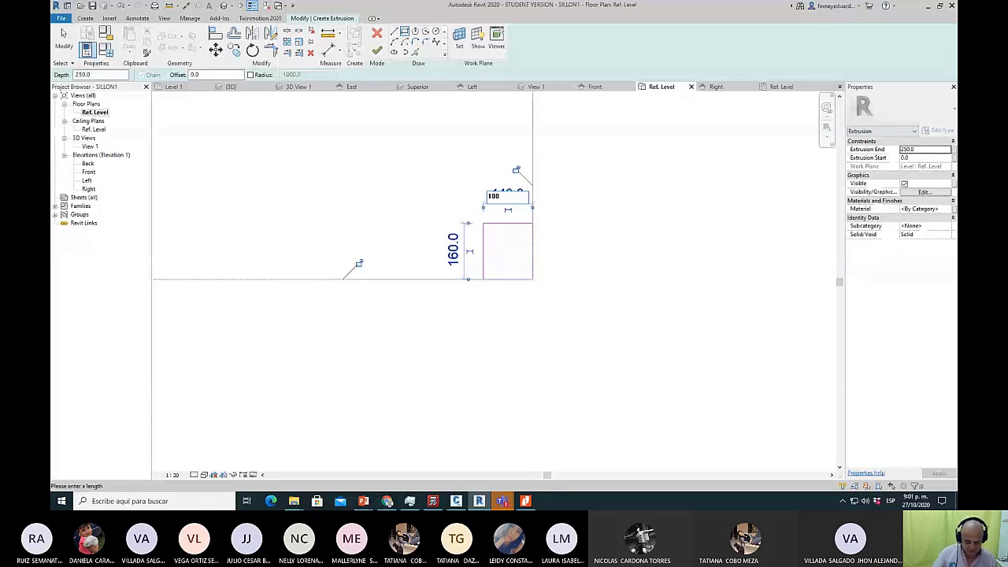
pyautogui.press('Tab')
pyautogui.write('100')
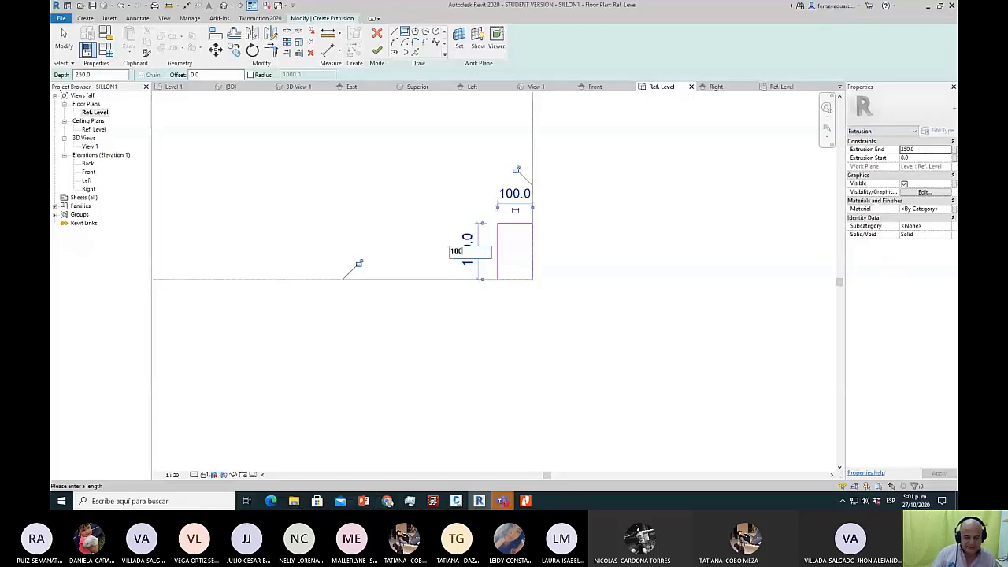
pyautogui.press('Return')
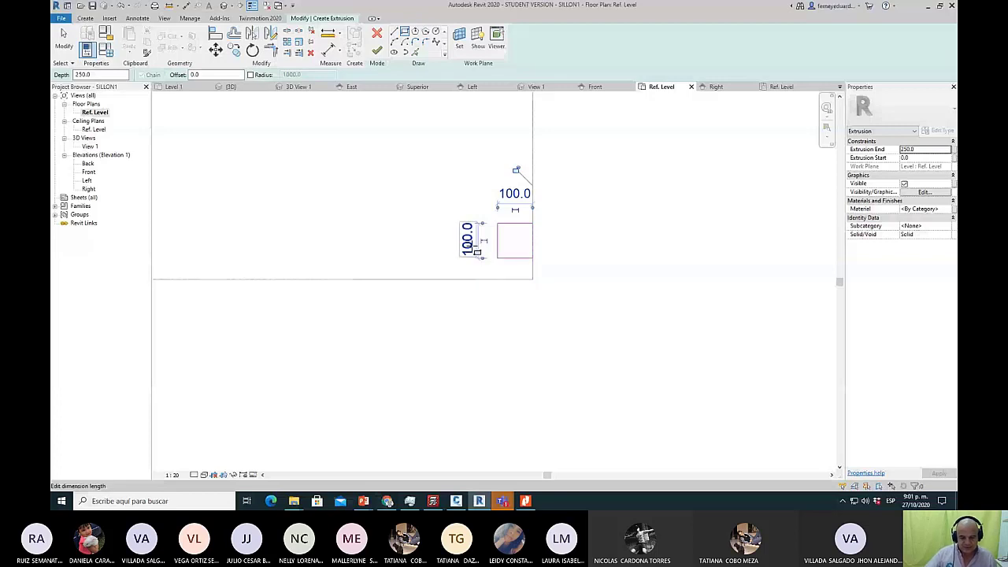
# Select the rectangle's four lines and try moving them, cancelling the move.
pyautogui.press('Escape')
pyautogui.press('Escape')
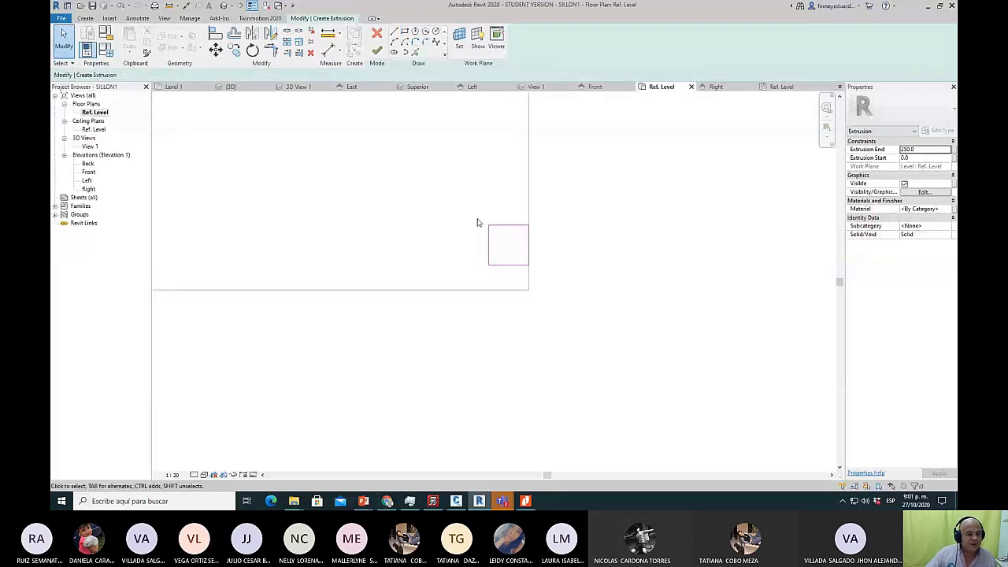
pyautogui.moveTo(476, 223); pyautogui.dragTo(534, 271)
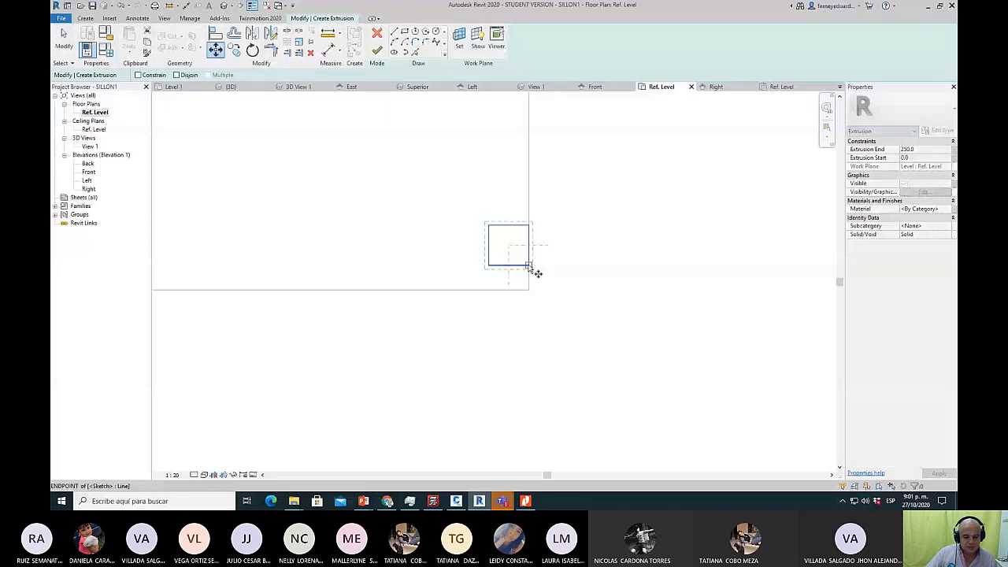
pyautogui.press('Escape')
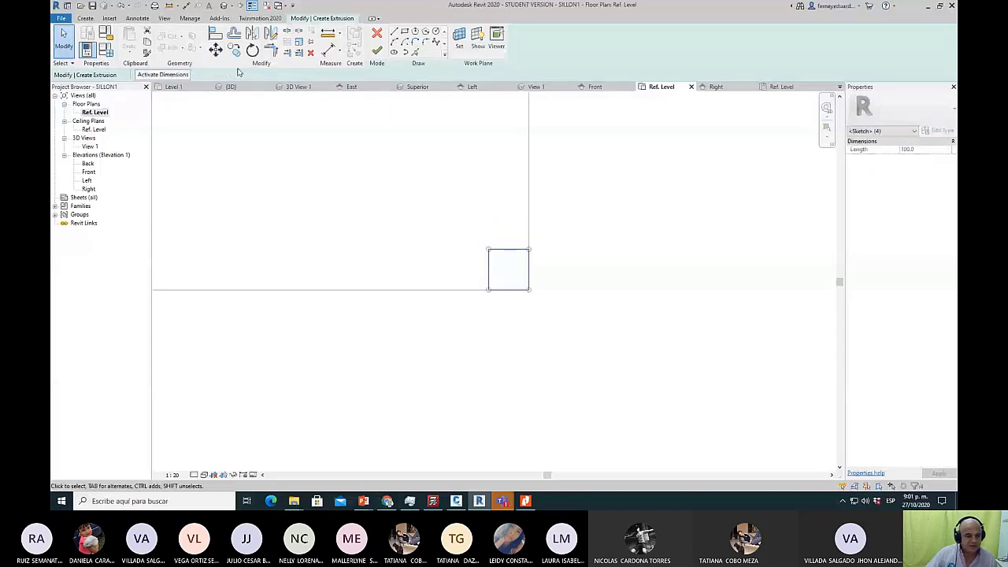
pyautogui.click(455, 220)
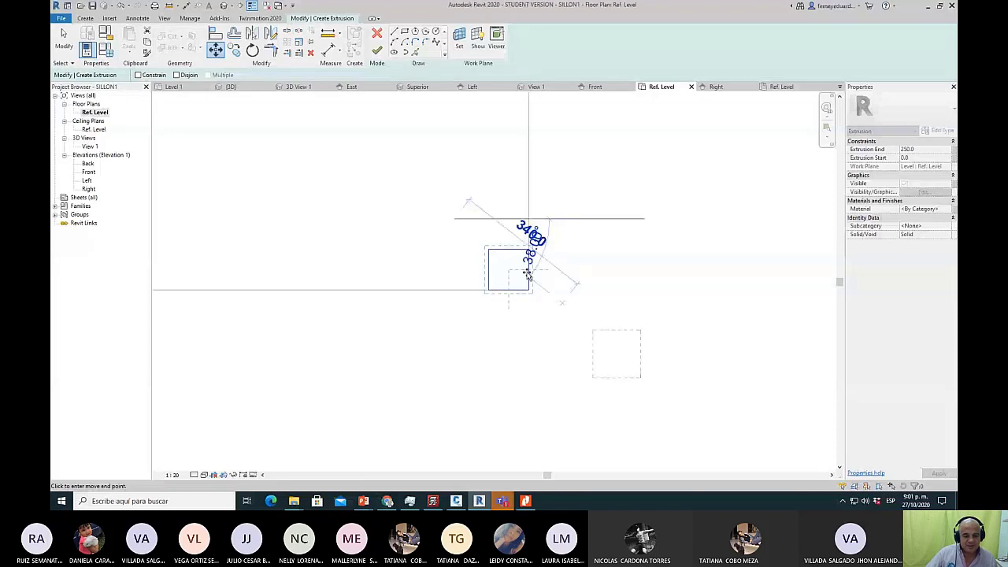
pyautogui.press('Escape')
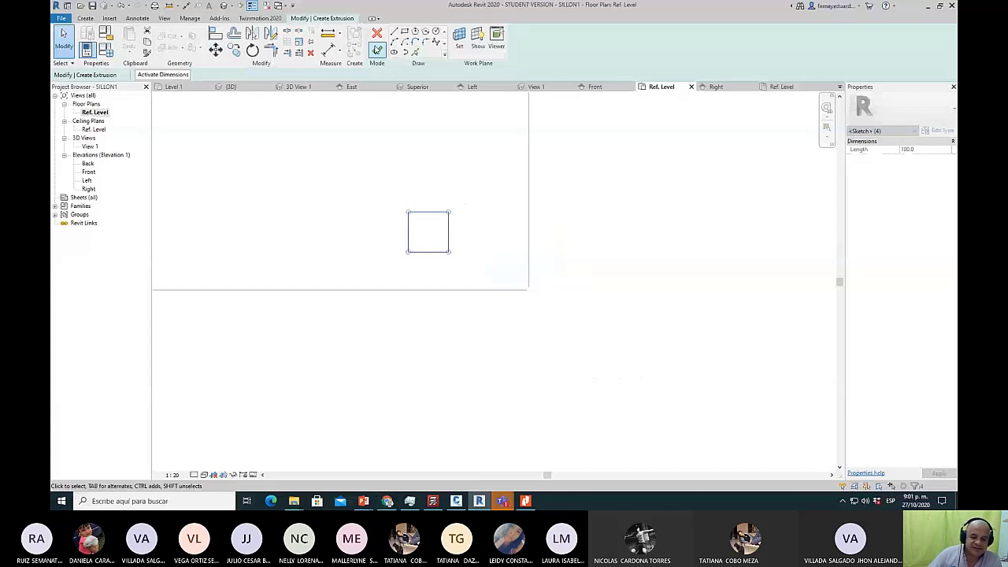
# Finish the sketch and drag the extrusion's shape handles toward the sofa's right-hand corner.
pyautogui.click(377, 50)
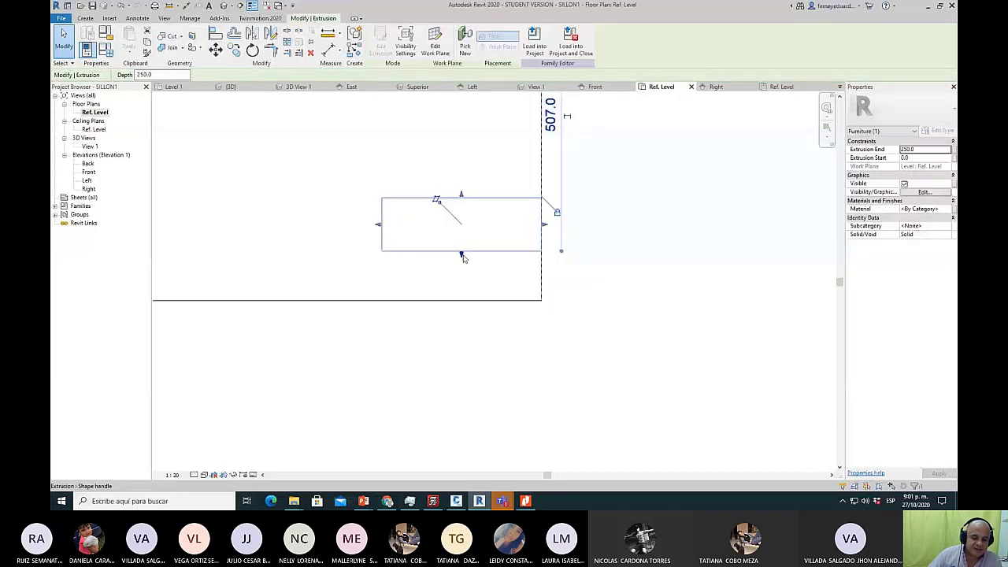
pyautogui.moveTo(462, 256); pyautogui.dragTo(462, 301)
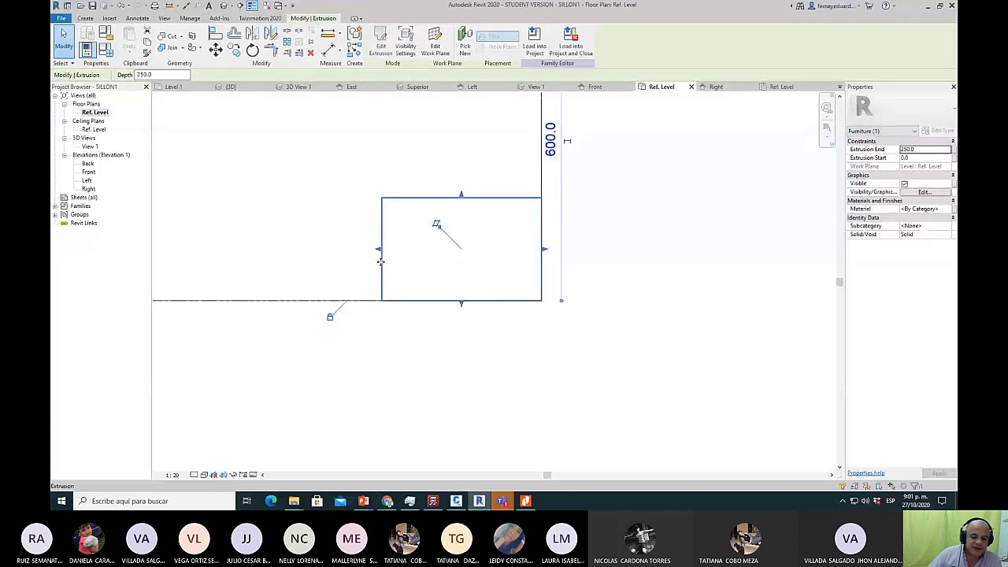
pyautogui.moveTo(380, 262); pyautogui.dragTo(451, 252)
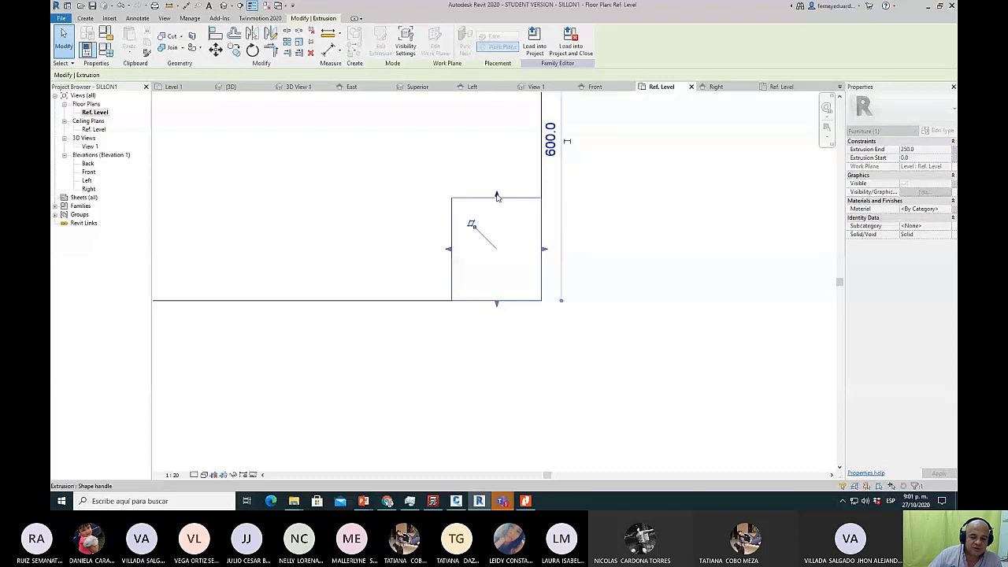
pyautogui.moveTo(496, 197); pyautogui.dragTo(496, 226)
pyautogui.moveTo(451, 265); pyautogui.dragTo(461, 265)
pyautogui.click(580, 273)
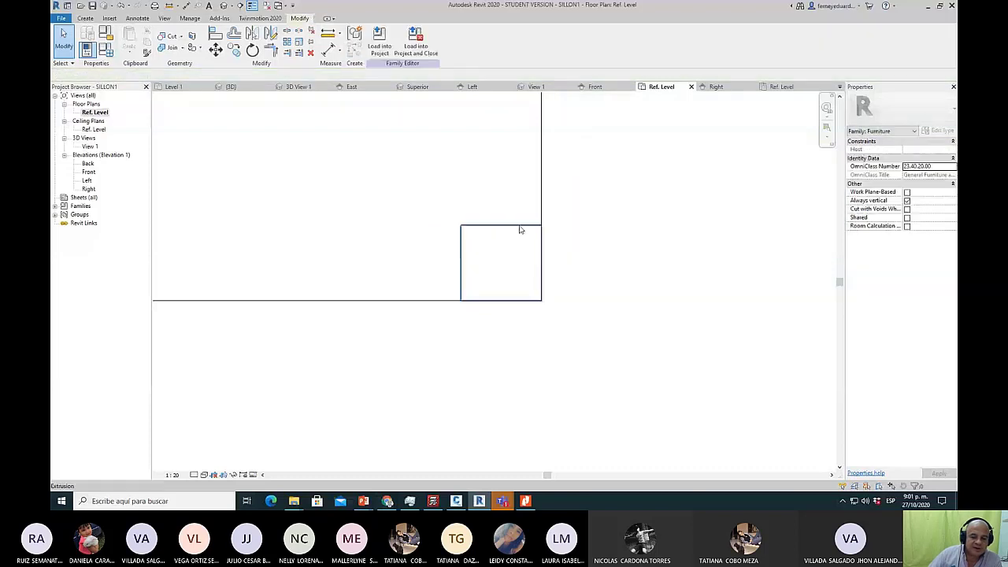
# Re-edit the leg sketch, set its height and width to 100, and finish the extrusion.
pyautogui.click(520, 230)
pyautogui.doubleClick(520, 230)
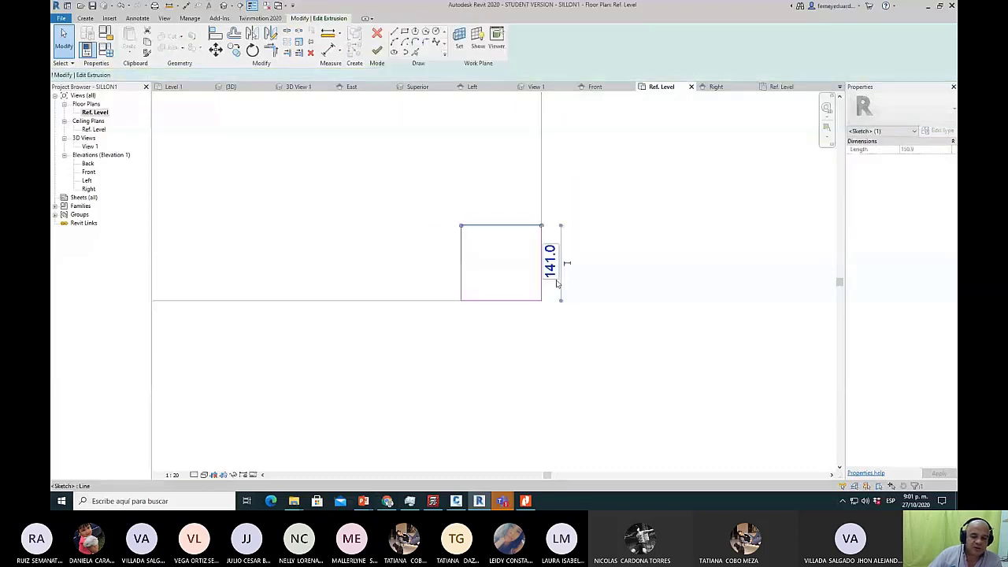
pyautogui.click(550, 264)
pyautogui.write('100')
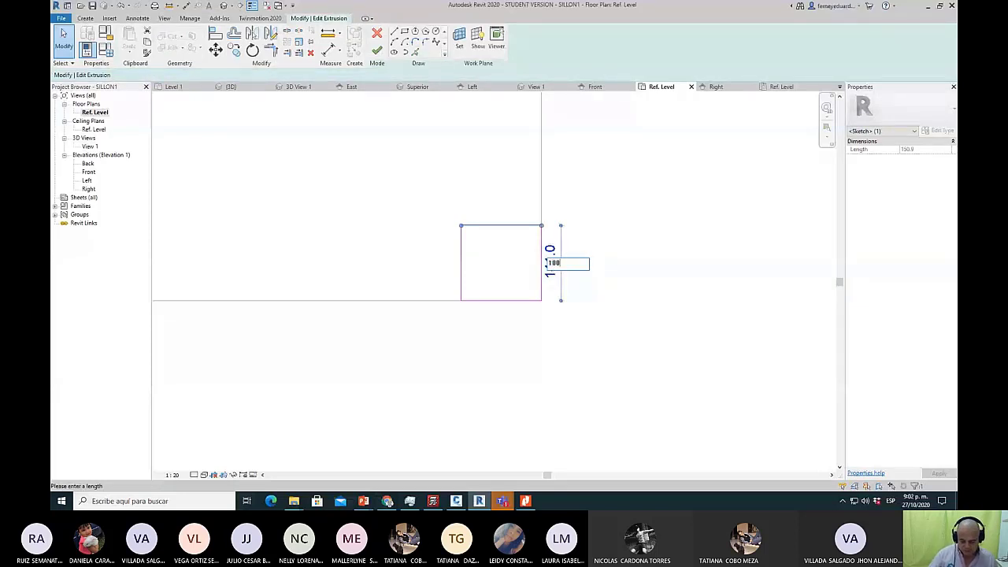
pyautogui.press('Return')
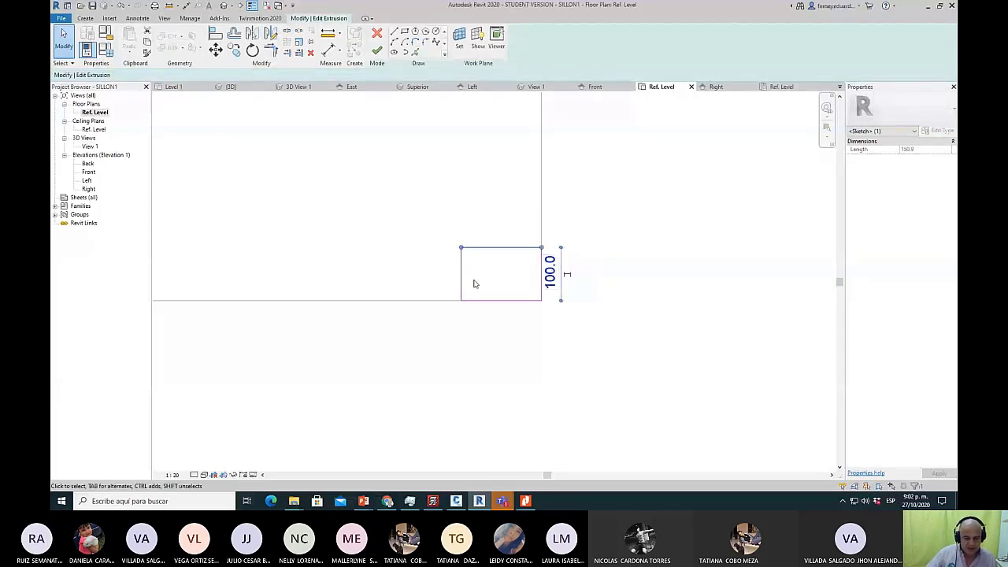
pyautogui.click(501, 248)
pyautogui.click(505, 219)
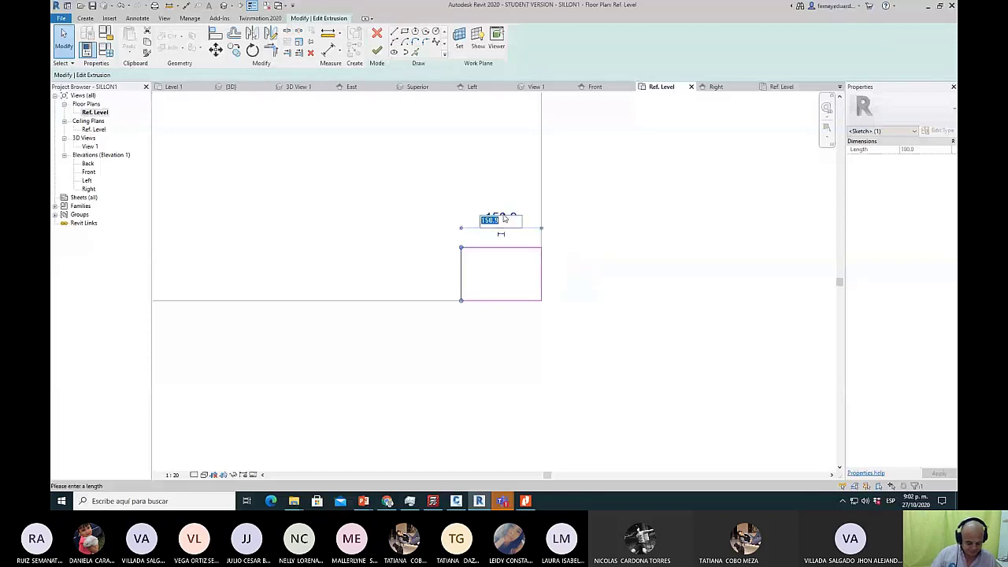
pyautogui.write('100')
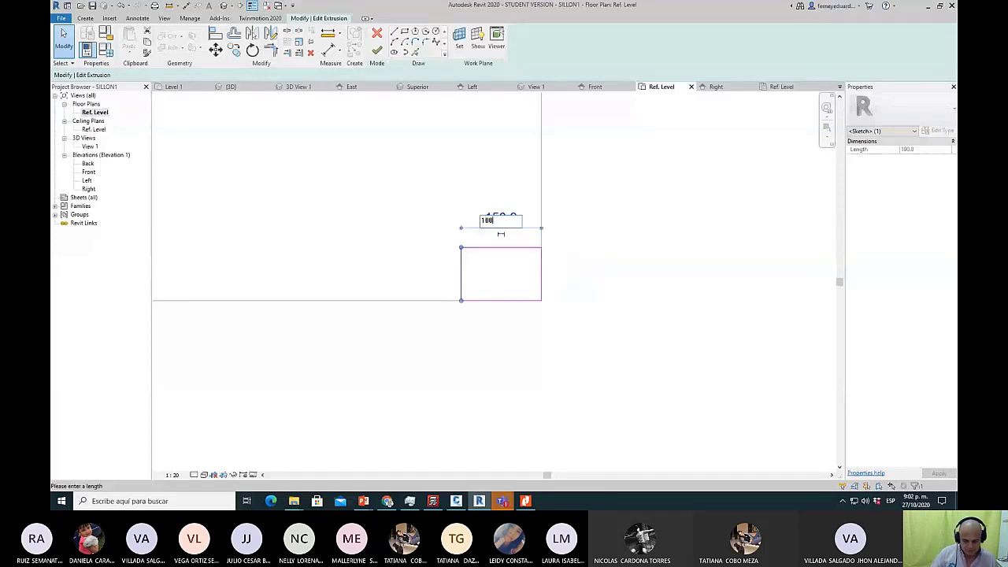
pyautogui.press('Return')
pyautogui.press('Escape')
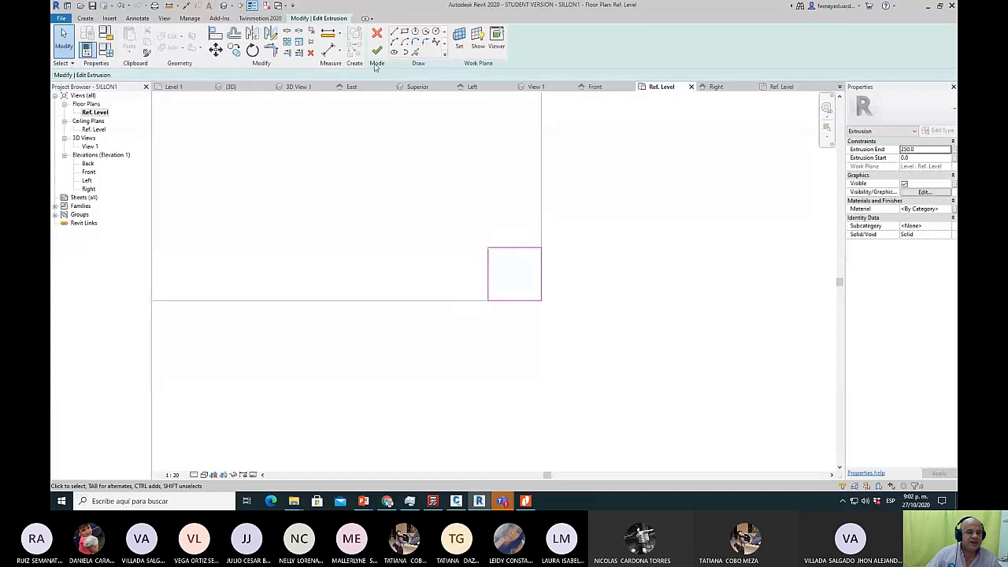
pyautogui.click(376, 50)
pyautogui.click(608, 227)
pyautogui.scroll(-4, 608, 228)
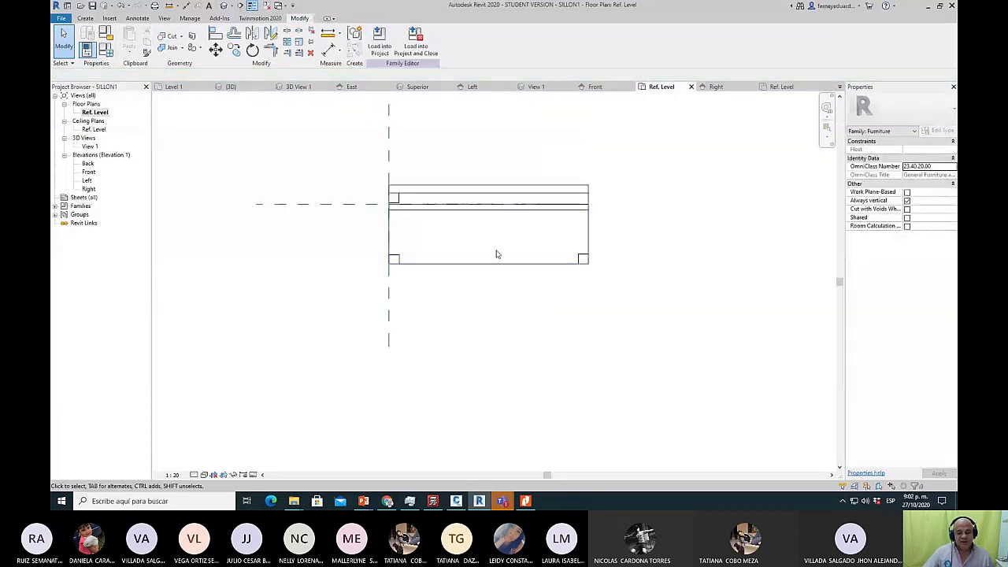
# Check 3D View 1, then open the Front elevation from the Project Browser's Elevations list.
pyautogui.scroll(3, 591, 262)
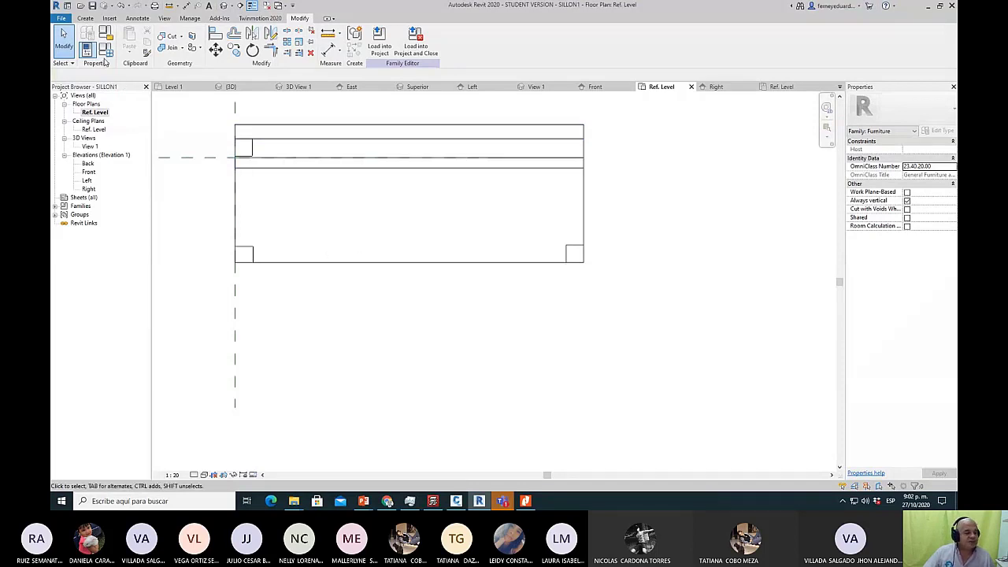
pyautogui.doubleClick(89, 146)
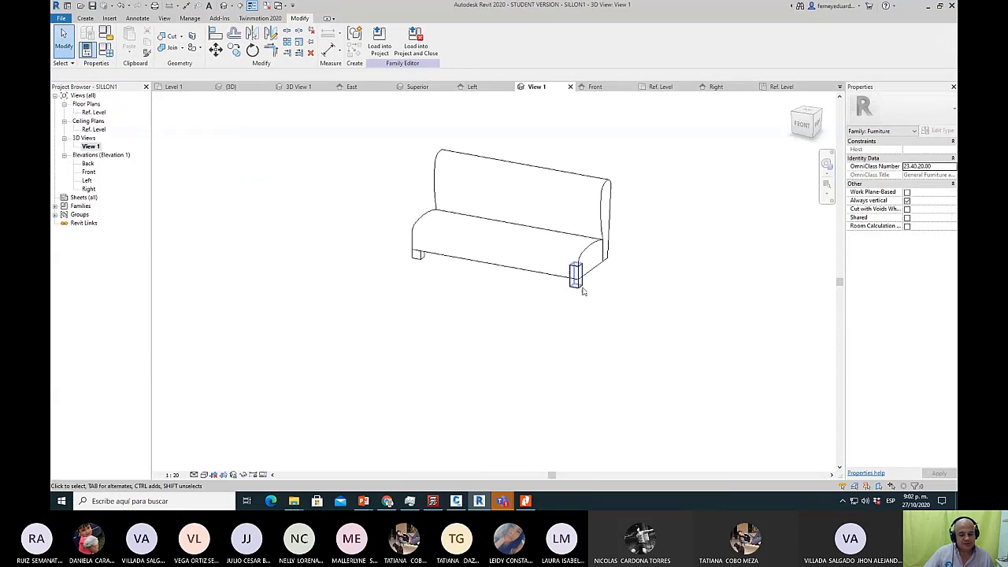
pyautogui.scroll(4, 587, 273)
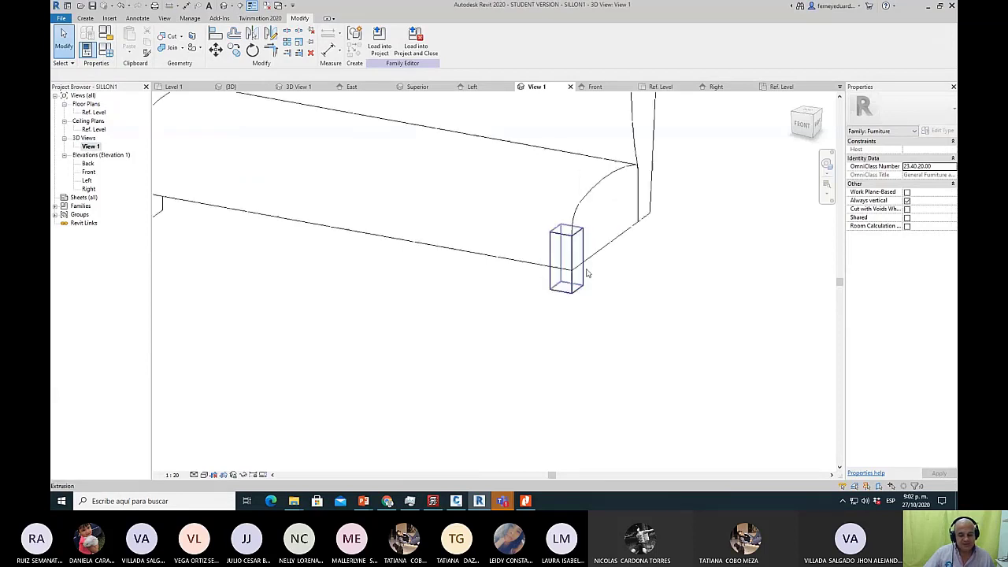
pyautogui.click(89, 172)
pyautogui.doubleClick(91, 173)
# Delete the selected leg extrusion in the Front elevation.
pyautogui.scroll(4, 557, 242)
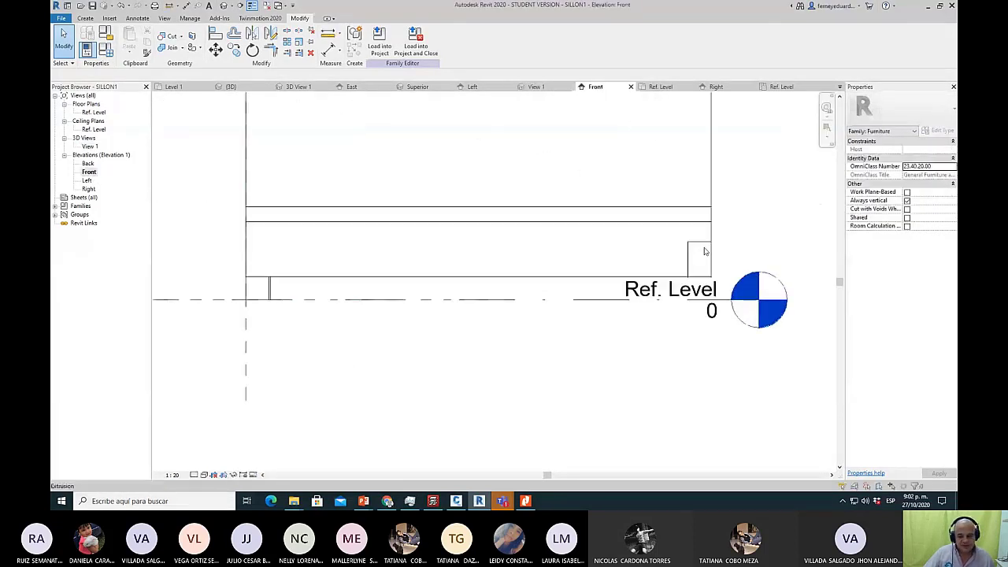
pyautogui.click(534, 229)
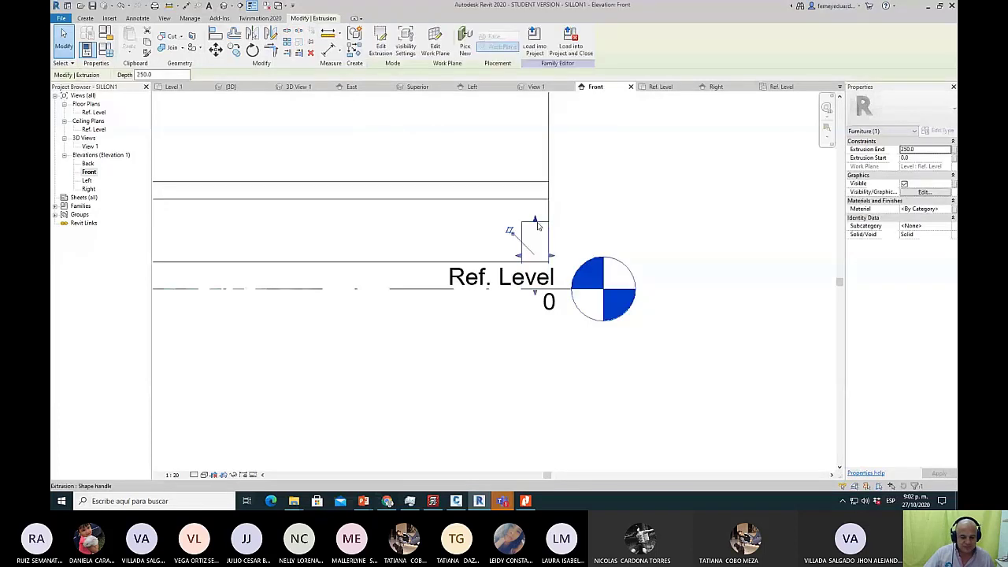
pyautogui.press('Delete')
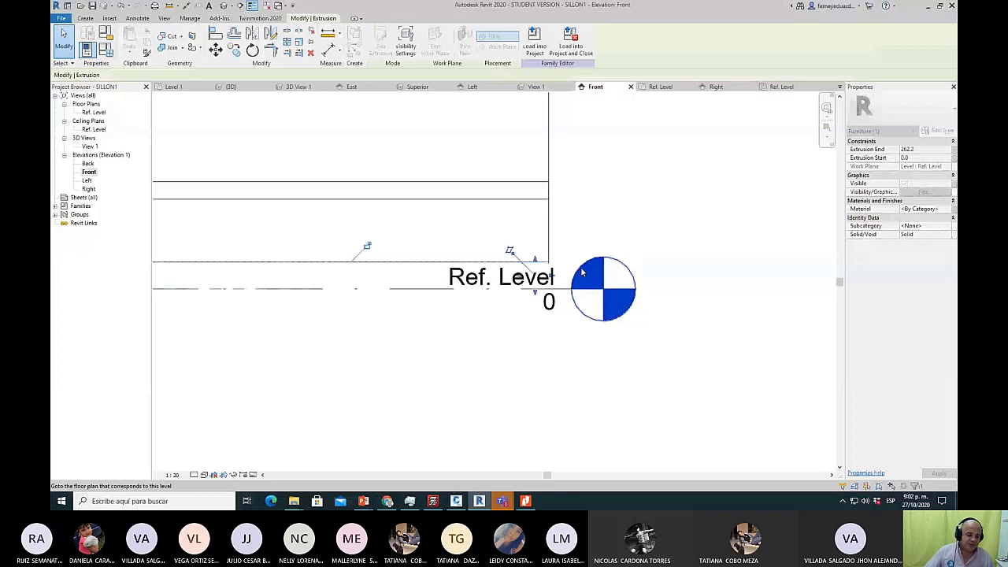
# Check the sofa in 3D View 1, then return to the Ref. Level floor plan.
pyautogui.hotkey('ctrl', 'Tab')
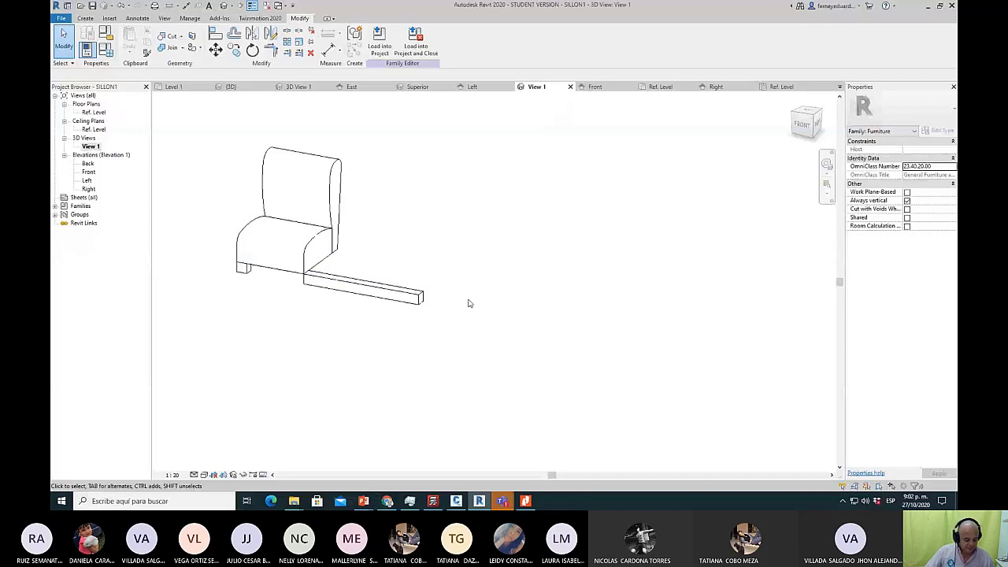
pyautogui.scroll(3, 449, 297)
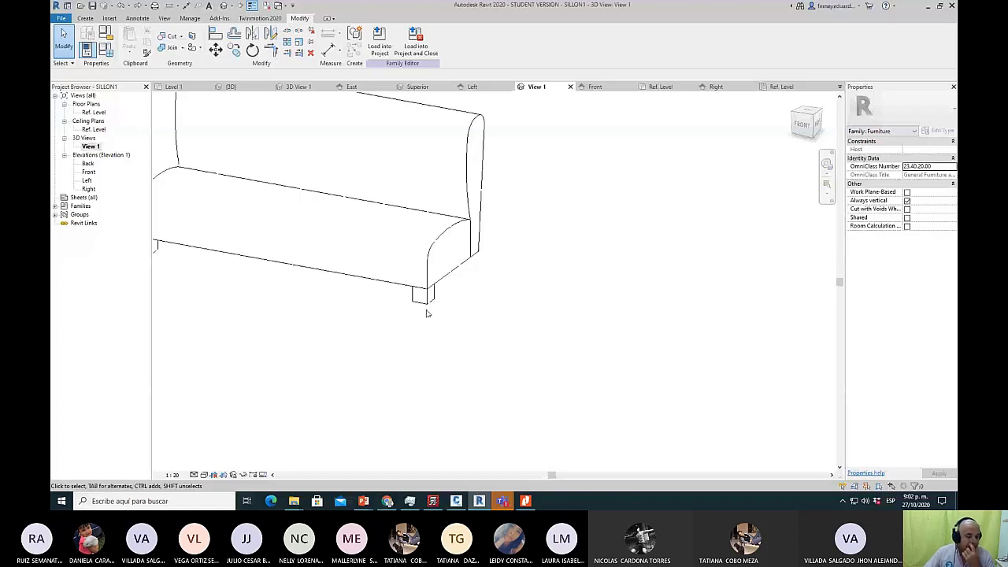
pyautogui.scroll(2, 429, 300)
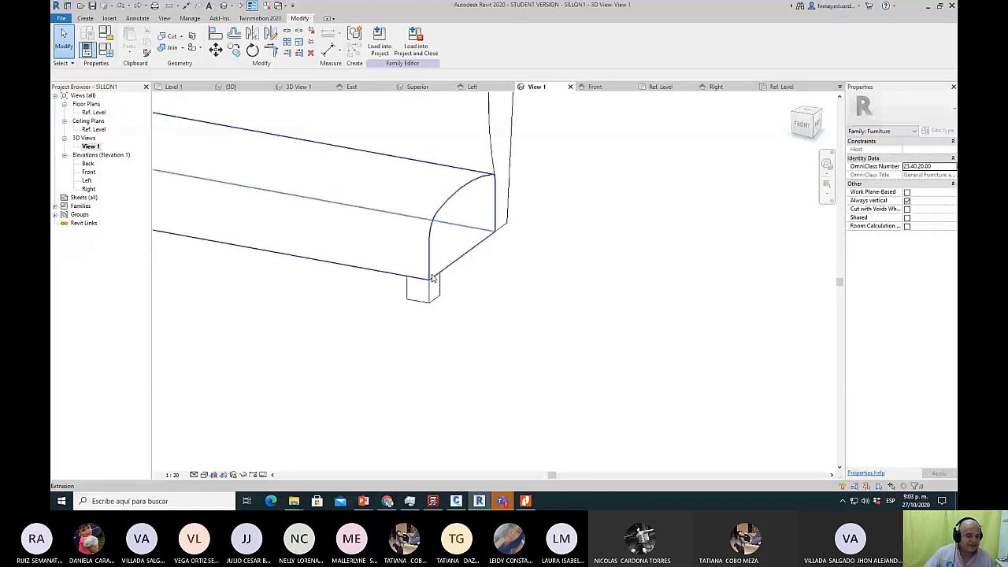
pyautogui.hotkey('ctrl', 'Tab')
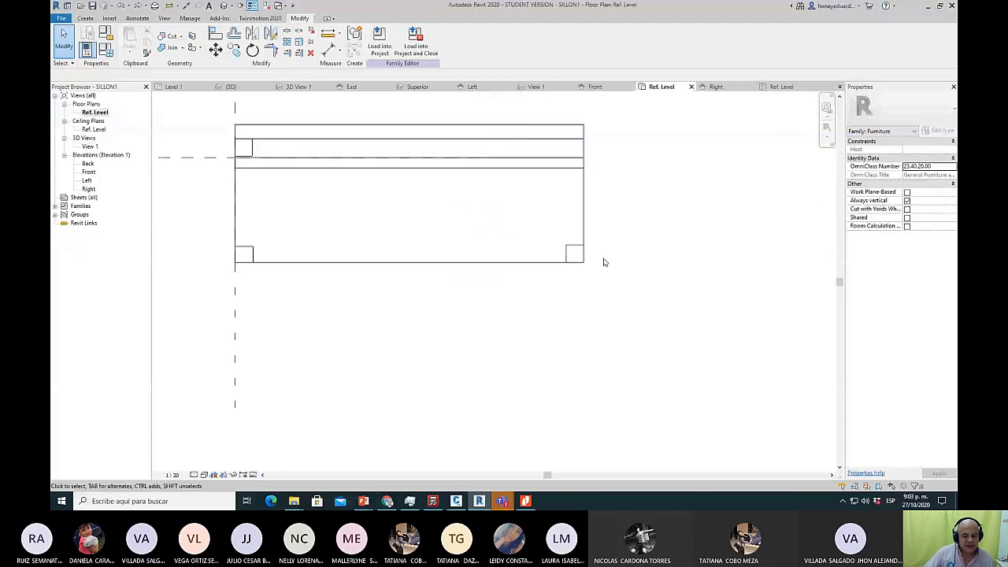
pyautogui.scroll(2, 604, 264)
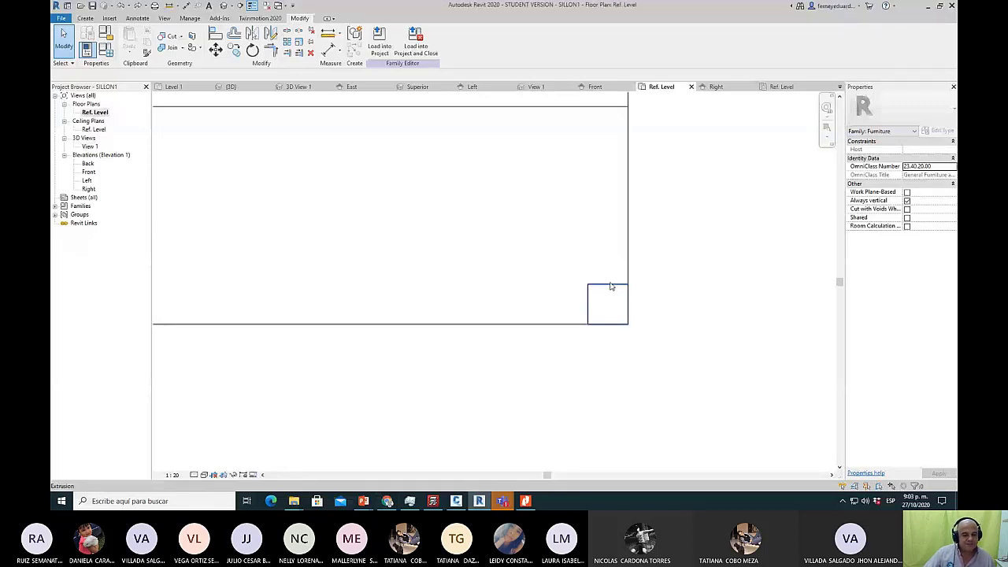
# Add aligned dimensions for the corner leg's 100 width and 105 depth.
pyautogui.click(610, 284)
pyautogui.press('d')
pyautogui.press('i')
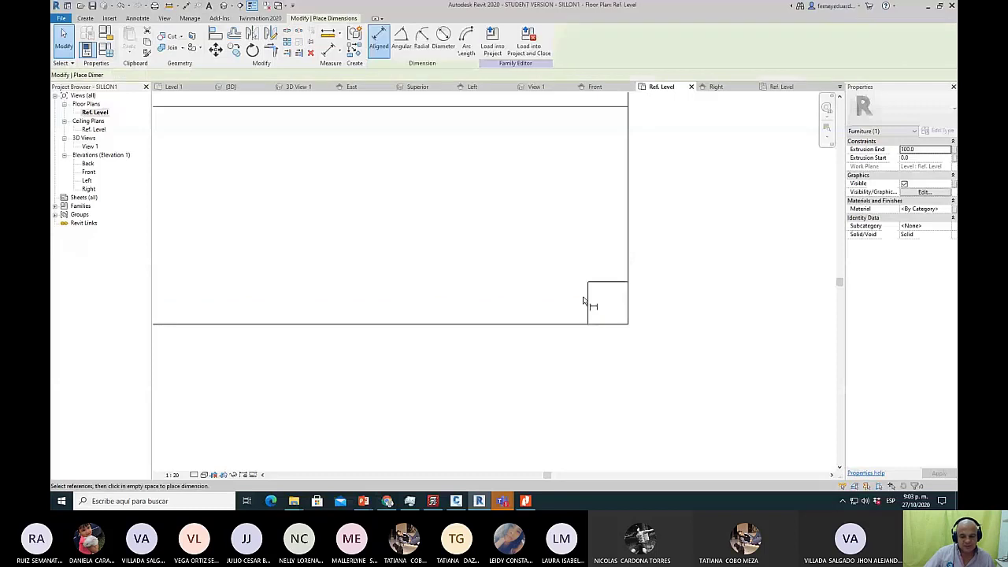
pyautogui.click(586, 301)
pyautogui.click(627, 287)
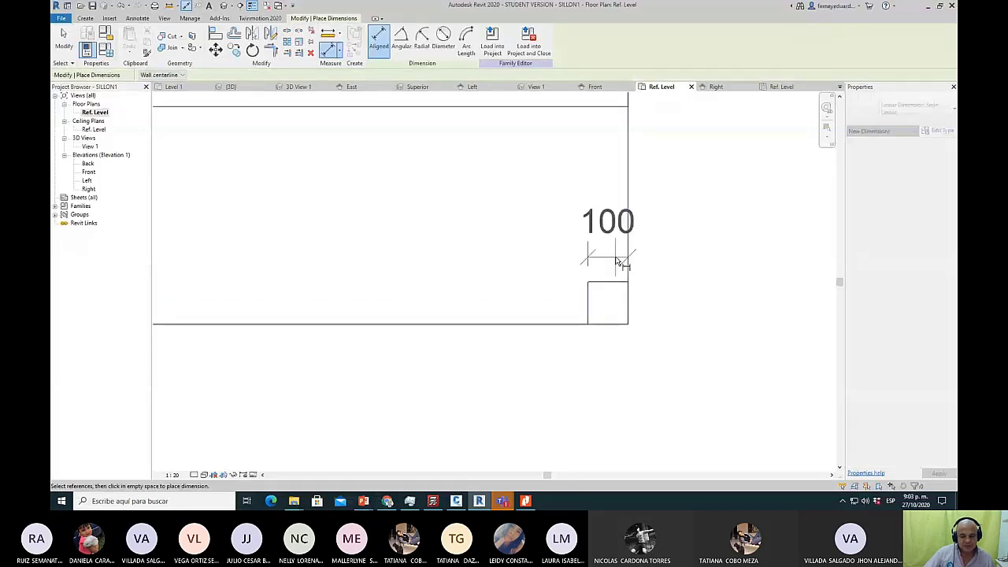
pyautogui.click(617, 261)
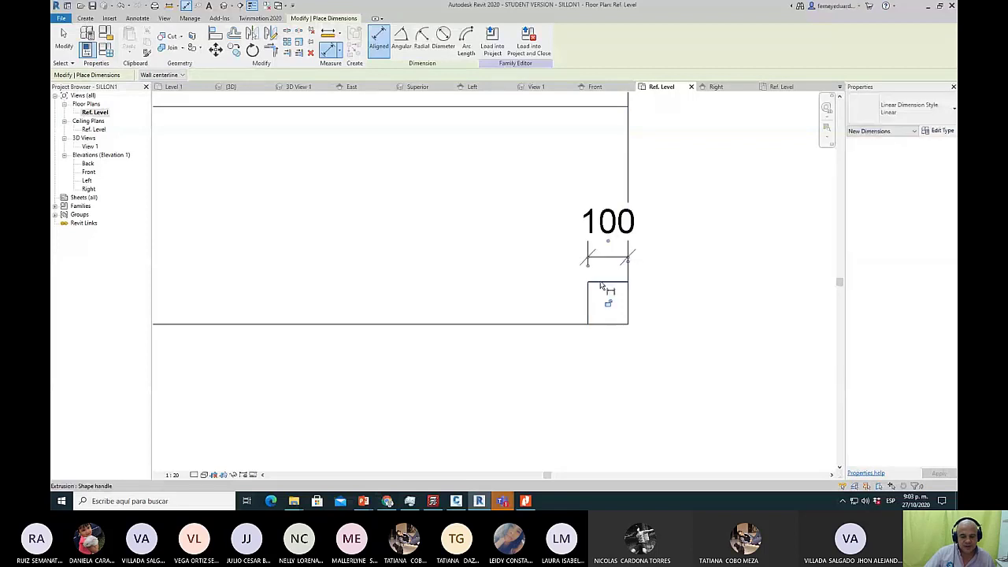
pyautogui.click(601, 325)
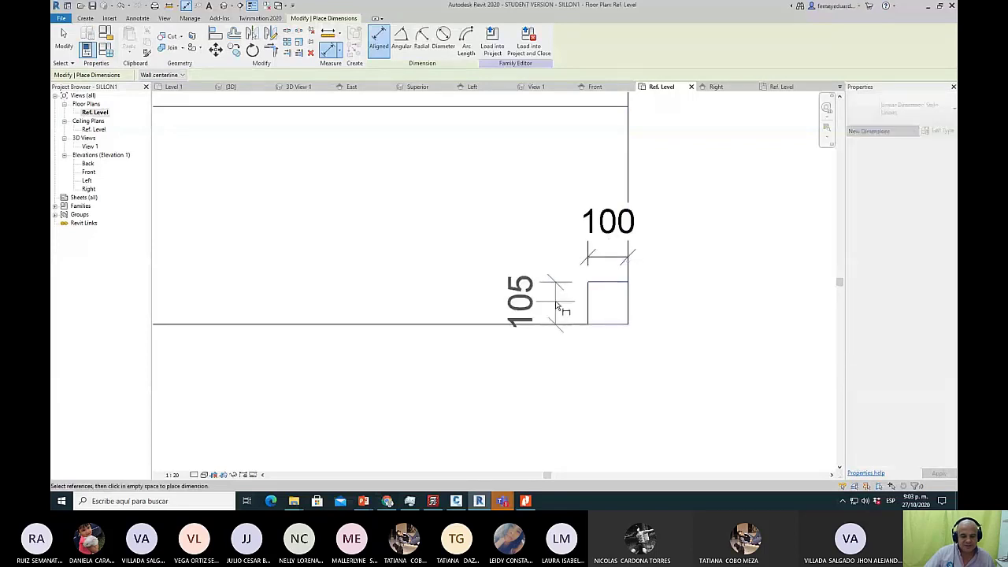
pyautogui.click(559, 292)
pyautogui.press('Escape')
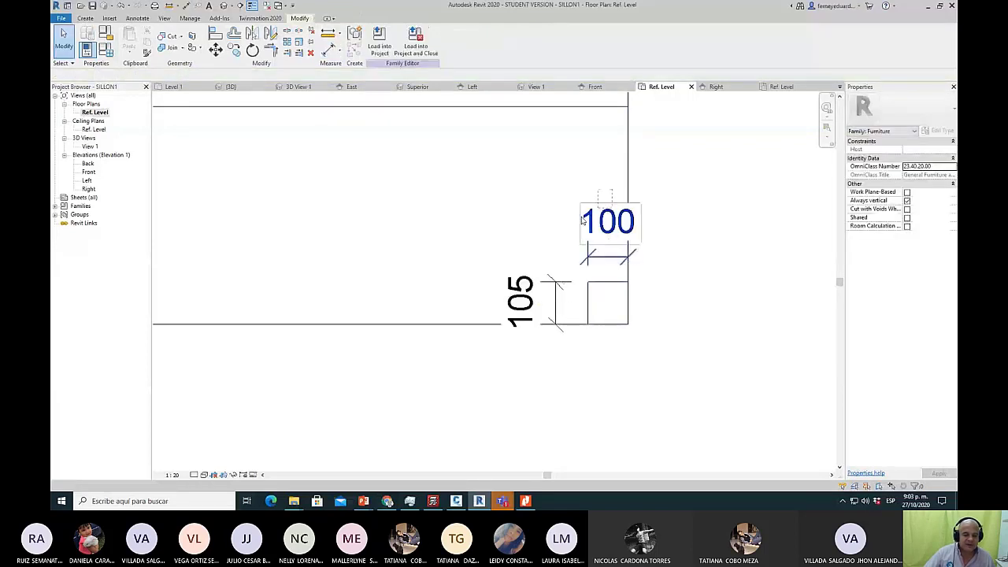
# Label the 100 width dimension with a new parameter named tamPat.
pyautogui.click(607, 223)
pyautogui.click(467, 40)
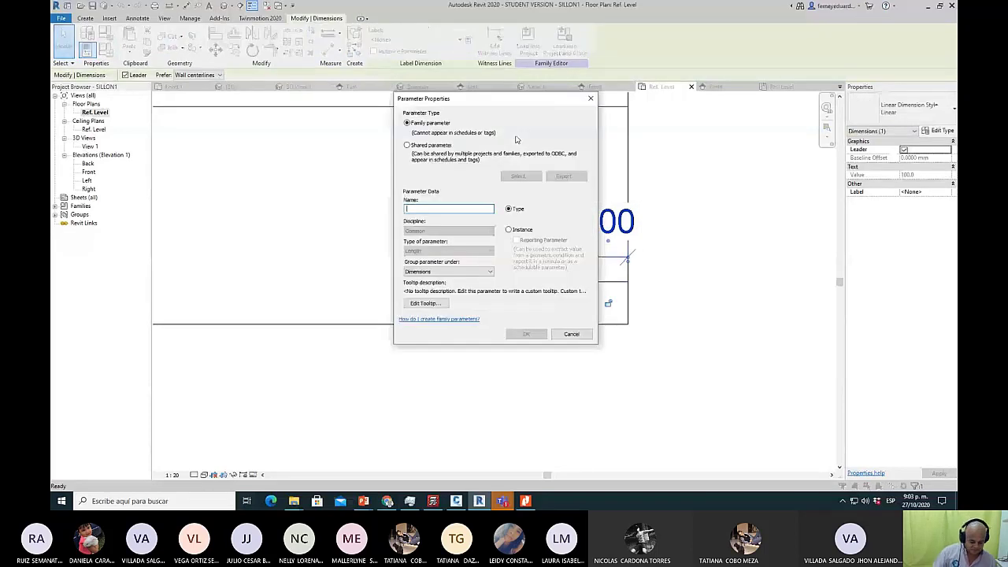
pyautogui.write('pata')
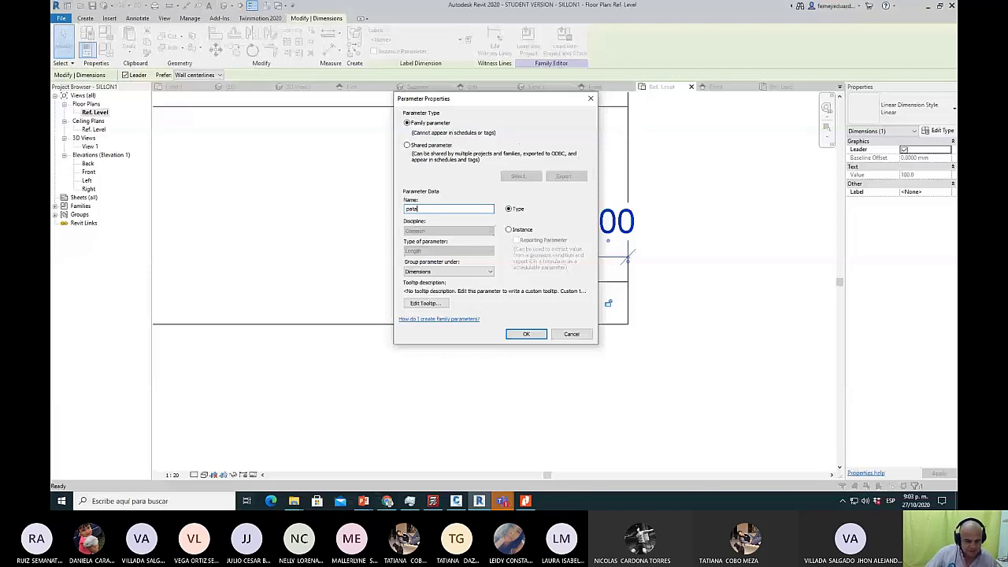
pyautogui.press('BackSpace')
pyautogui.press('BackSpace')
pyautogui.press('BackSpace')
pyautogui.press('BackSpace')
pyautogui.write('tamPat')
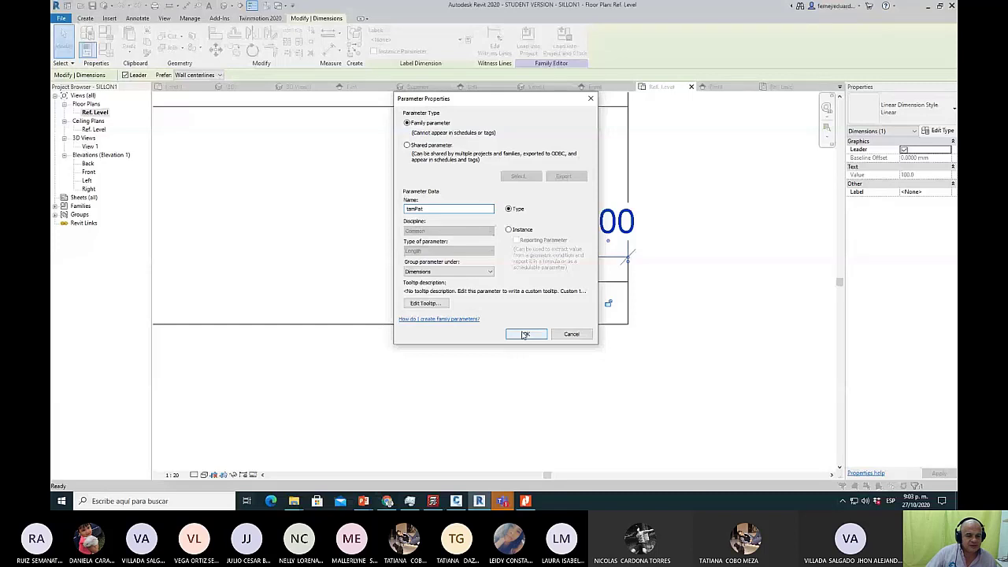
pyautogui.click(524, 333)
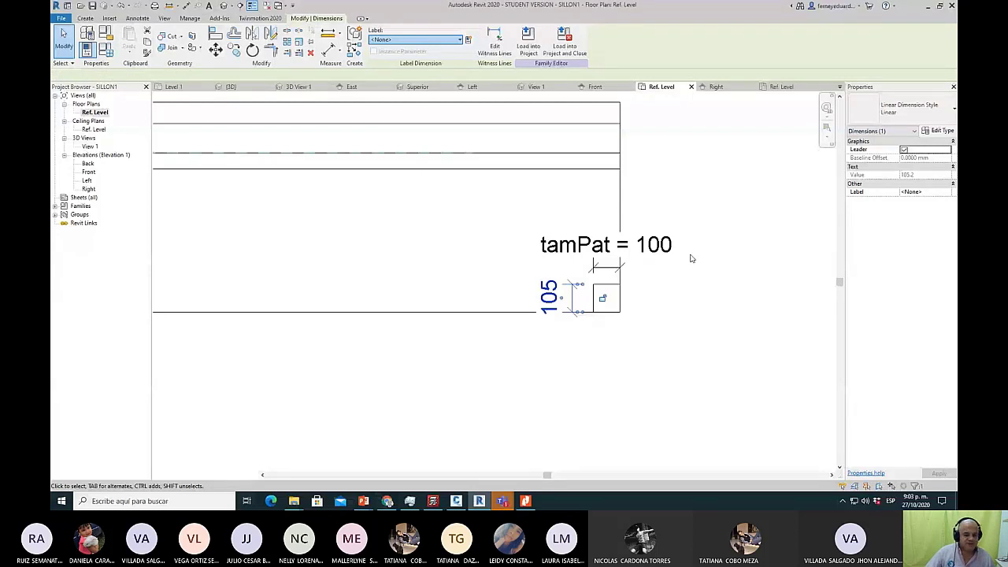
# In 3D View 1, undo back to the single-seat sofa and orbit to see the tamPat labels.
pyautogui.hotkey('ctrl', 'Tab')
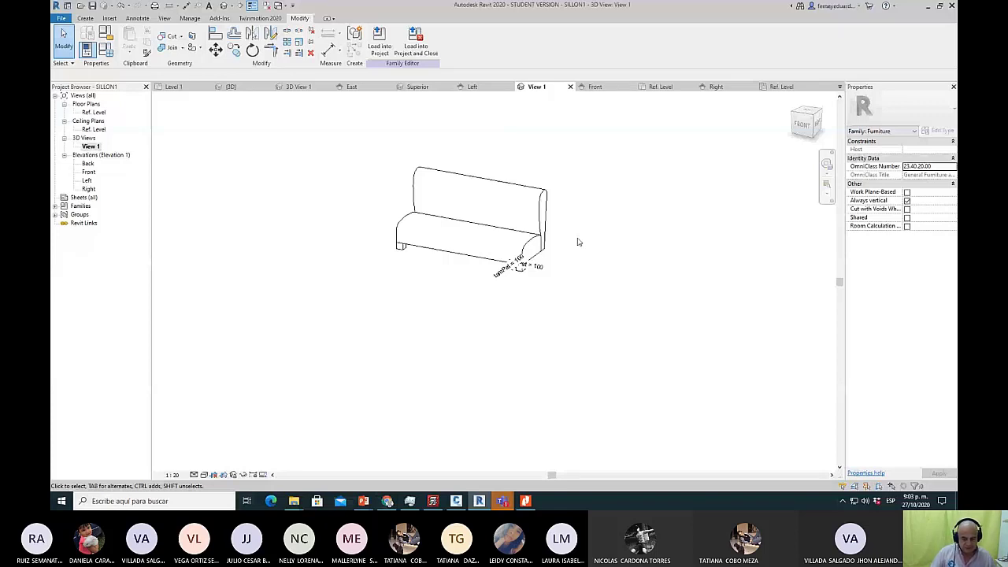
pyautogui.hotkey('ctrl', 'z')
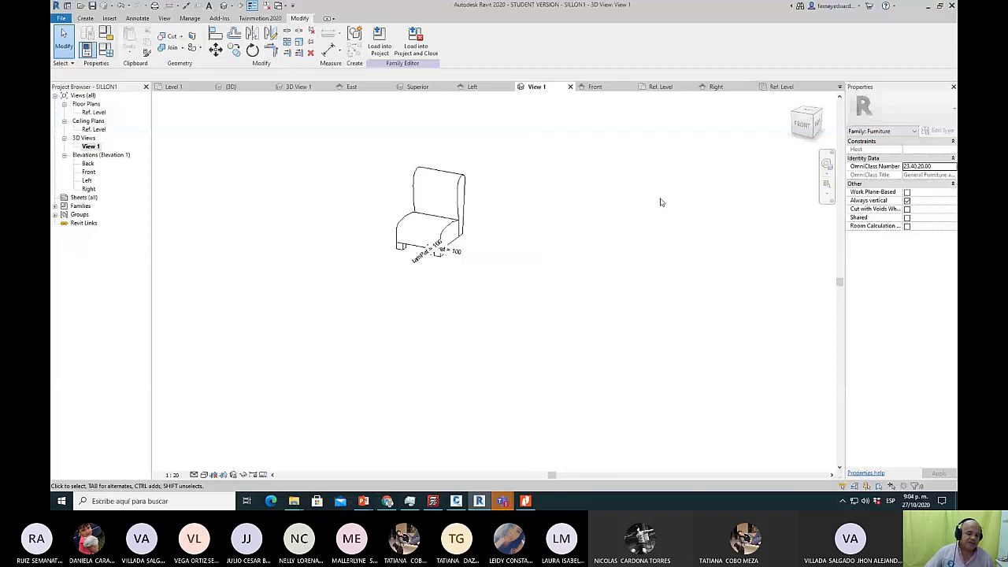
pyautogui.scroll(3, 472, 302)
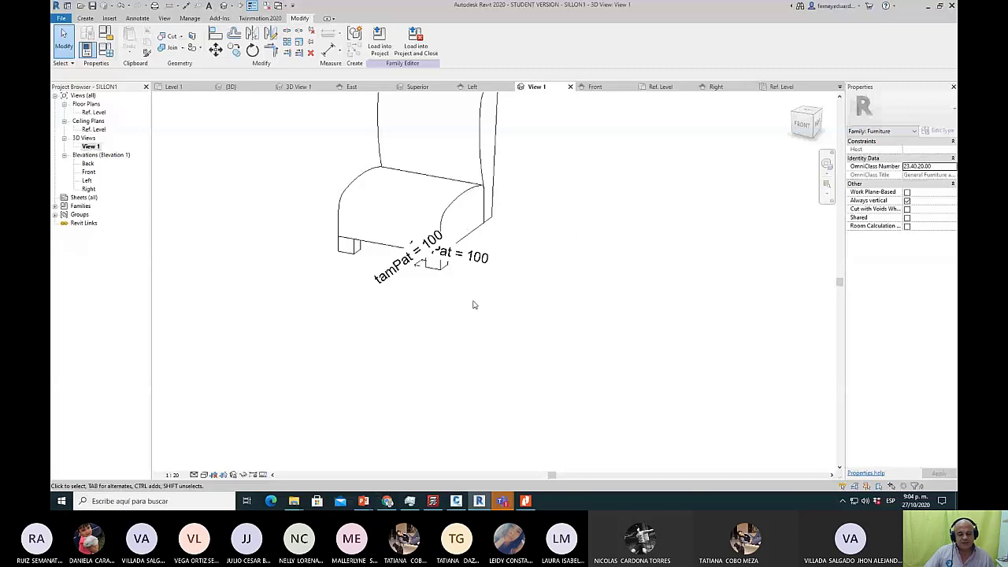
pyautogui.keyDown('shift'); pyautogui.moveTo(473, 304); pyautogui.dragTo(435, 239, button='middle'); pyautogui.keyUp('shift')
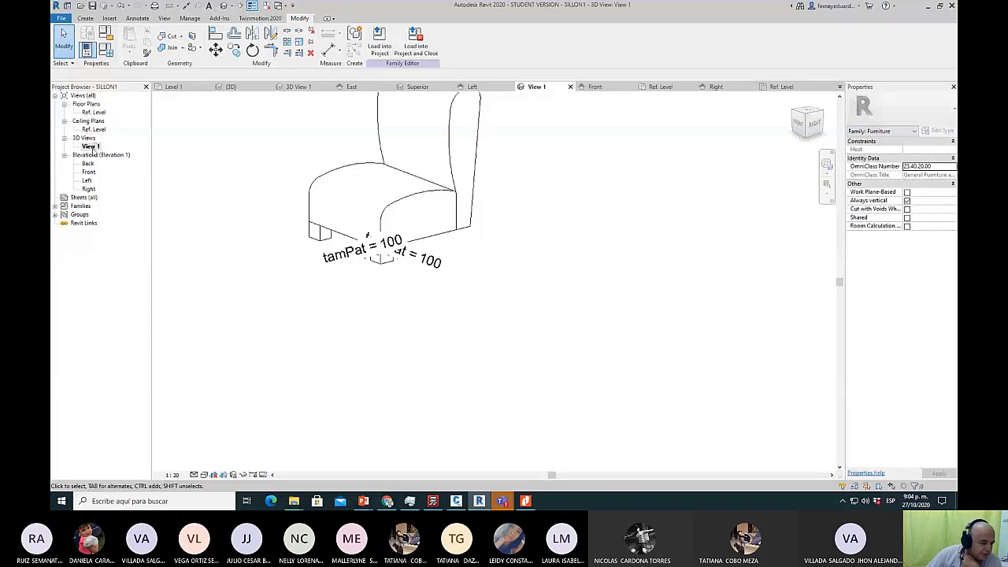
# On the Ref. Level plan, mirror the corner leg across a horizontal axis.
pyautogui.doubleClick(94, 112)
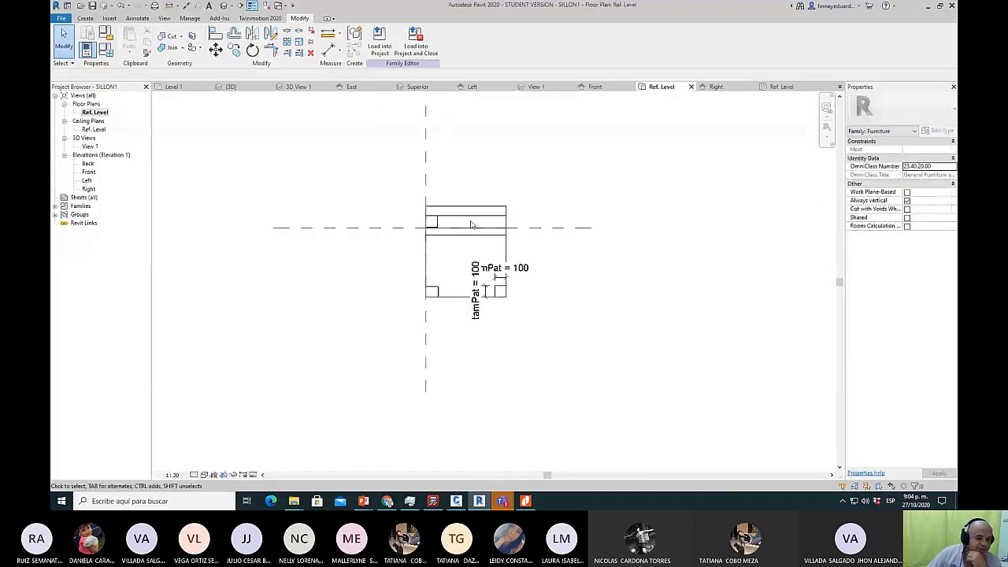
pyautogui.scroll(-2, 471, 225)
pyautogui.moveTo(552, 233); pyautogui.dragTo(501, 250, button='middle')
pyautogui.scroll(3, 472, 221)
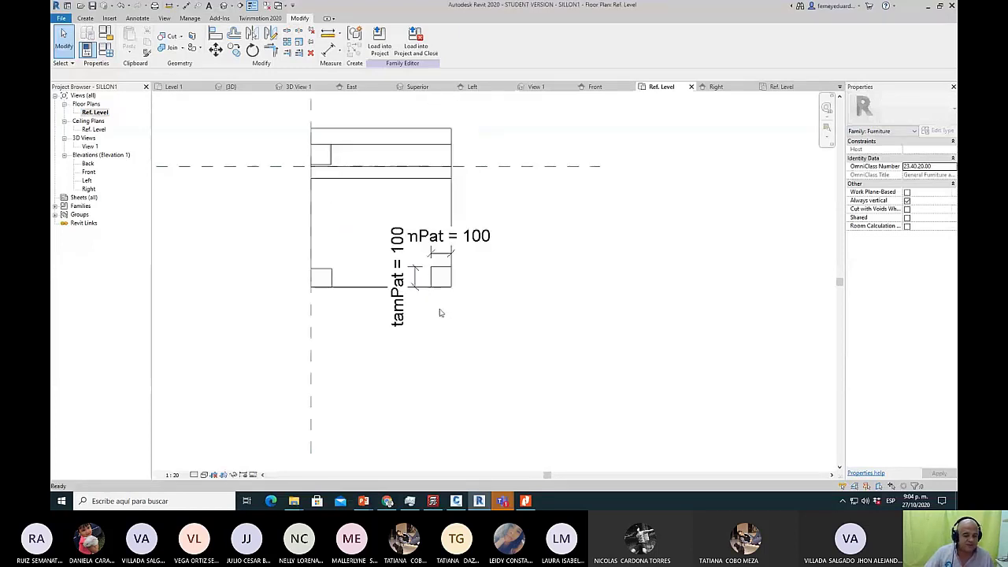
pyautogui.click(439, 277)
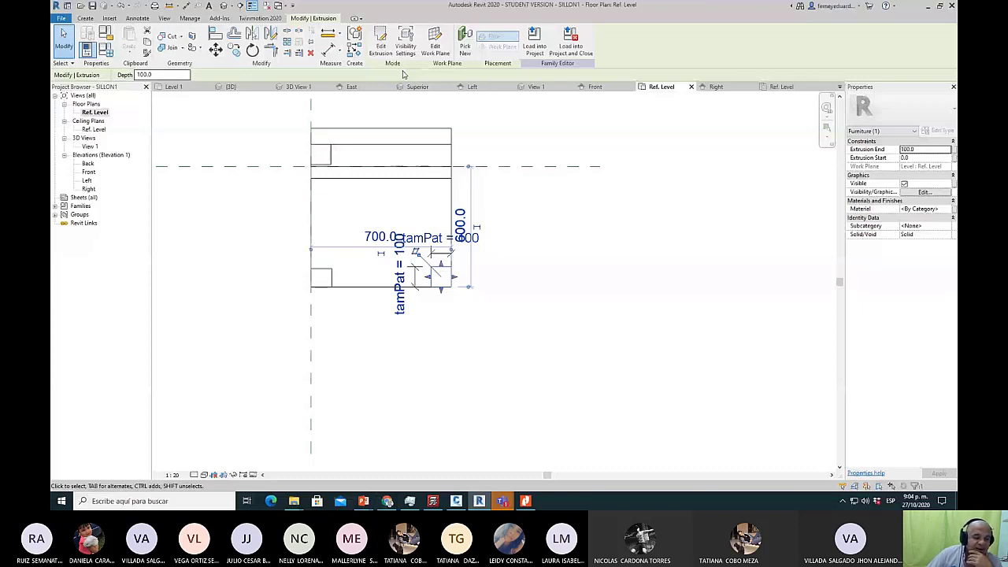
pyautogui.moveTo(399, 193); pyautogui.dragTo(385, 229, button='middle')
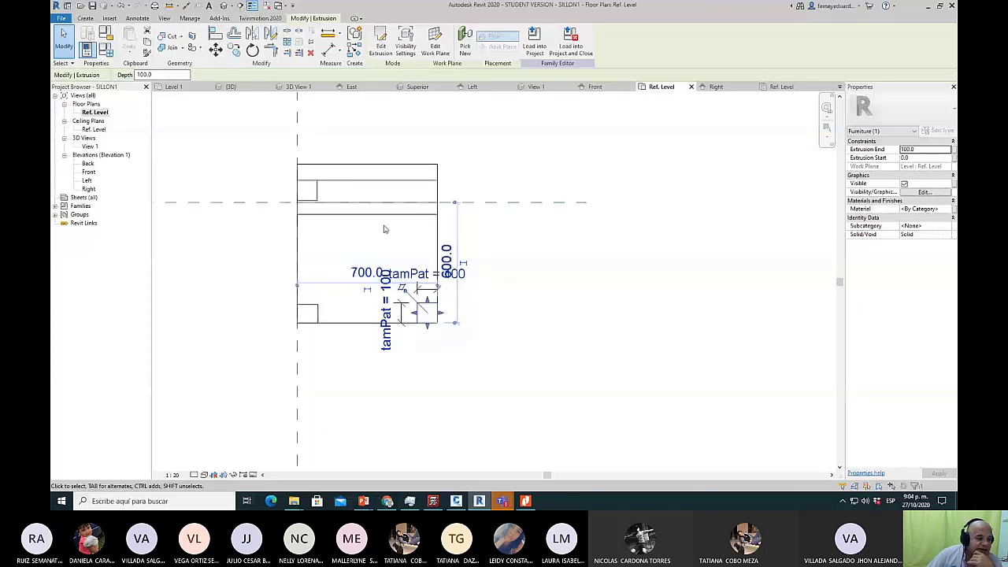
pyautogui.click(270, 32)
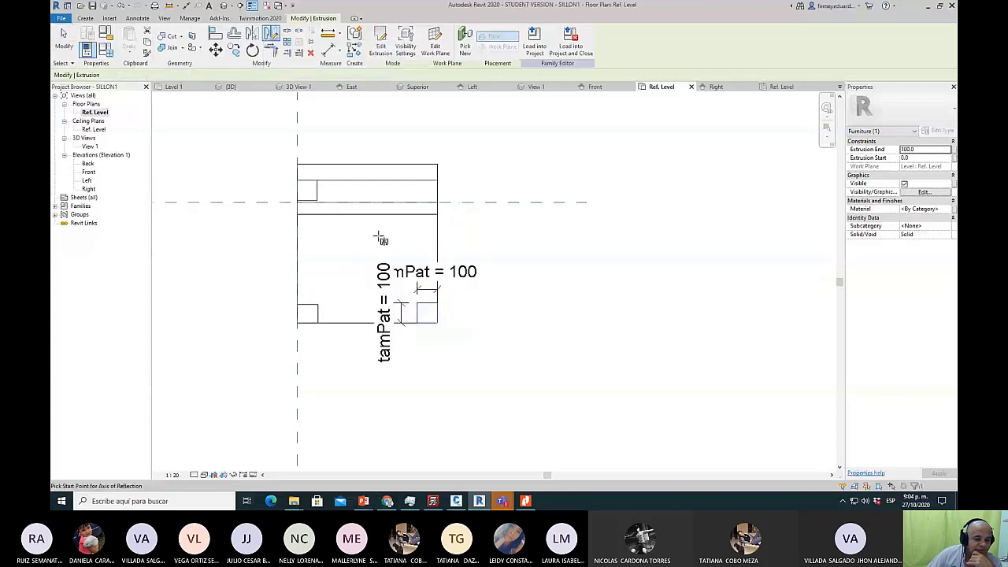
pyautogui.click(439, 257)
pyautogui.click(504, 259)
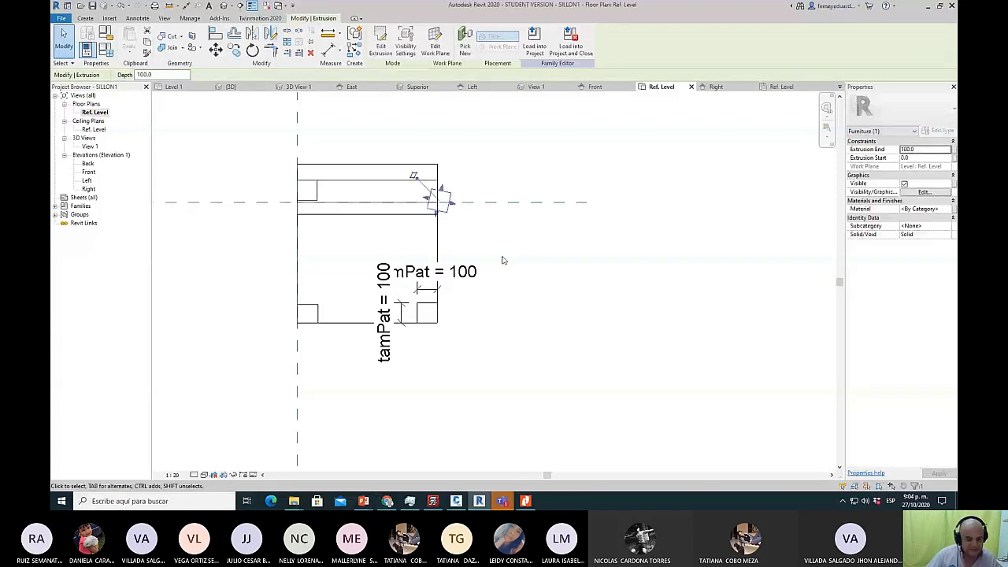
pyautogui.click(504, 260)
# Mirror-copy the bottom-right leg to the top-right corner and shorten it from the top to fit.
pyautogui.click(437, 311)
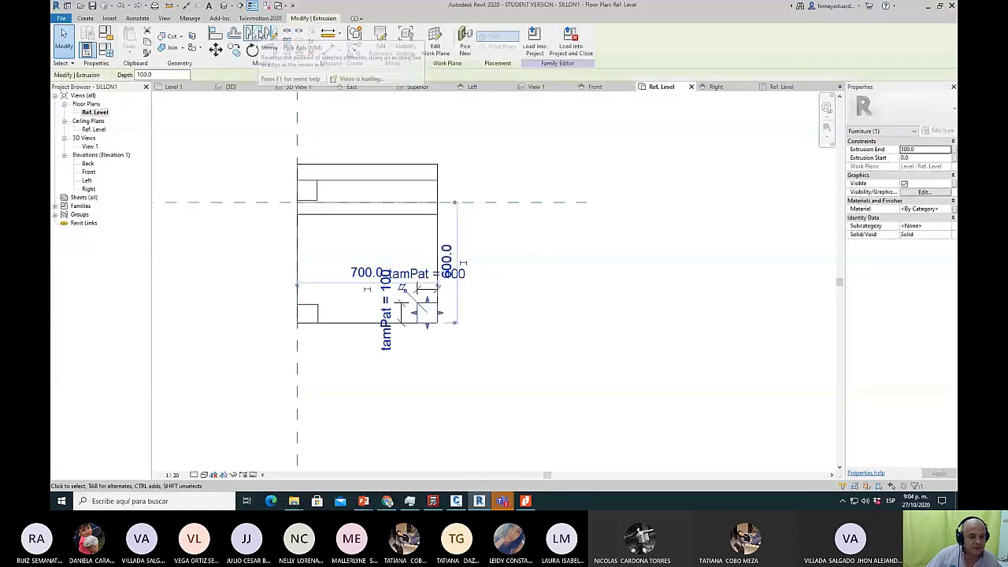
pyautogui.click(270, 33)
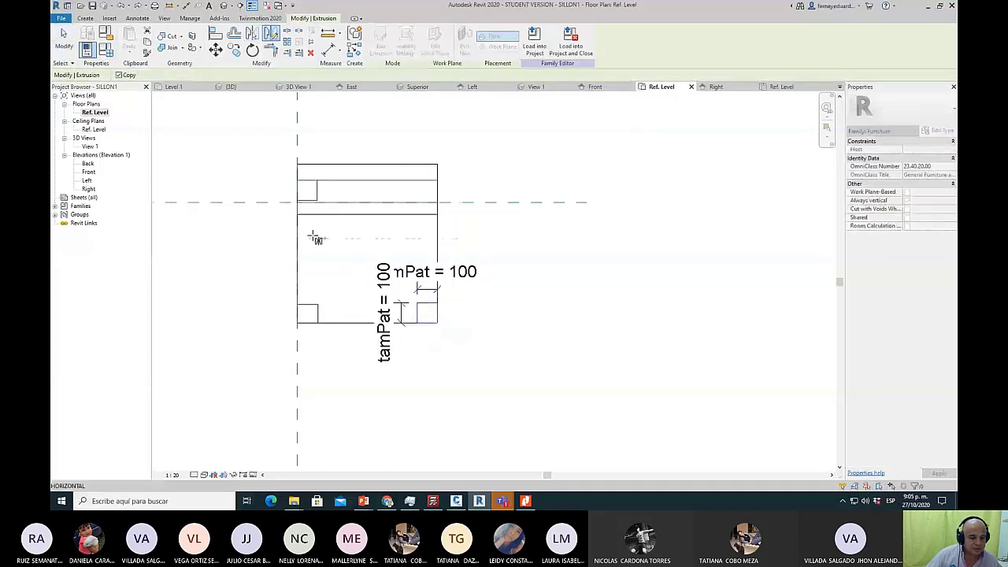
pyautogui.click(267, 242)
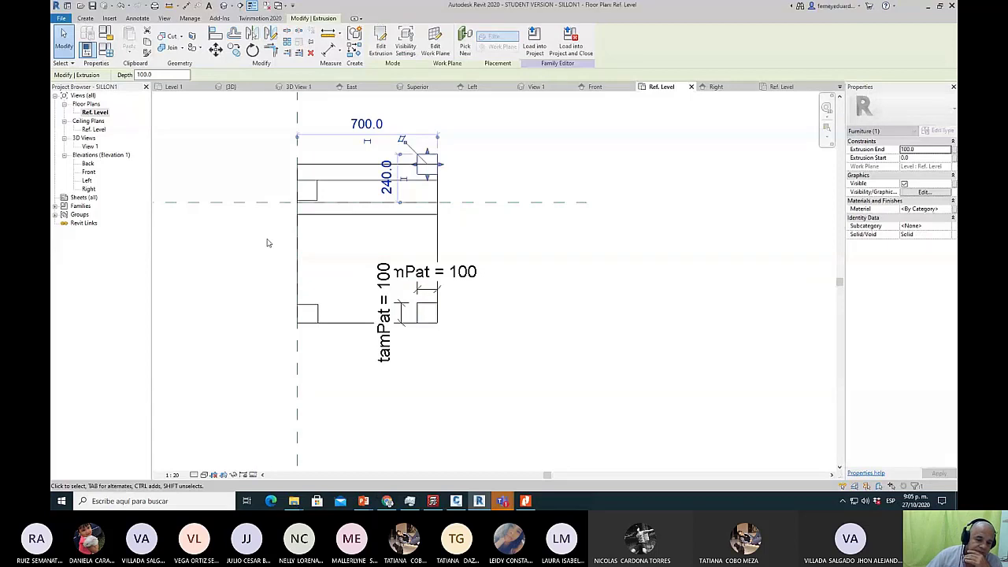
pyautogui.scroll(2, 473, 118)
pyautogui.moveTo(416, 187); pyautogui.dragTo(404, 233)
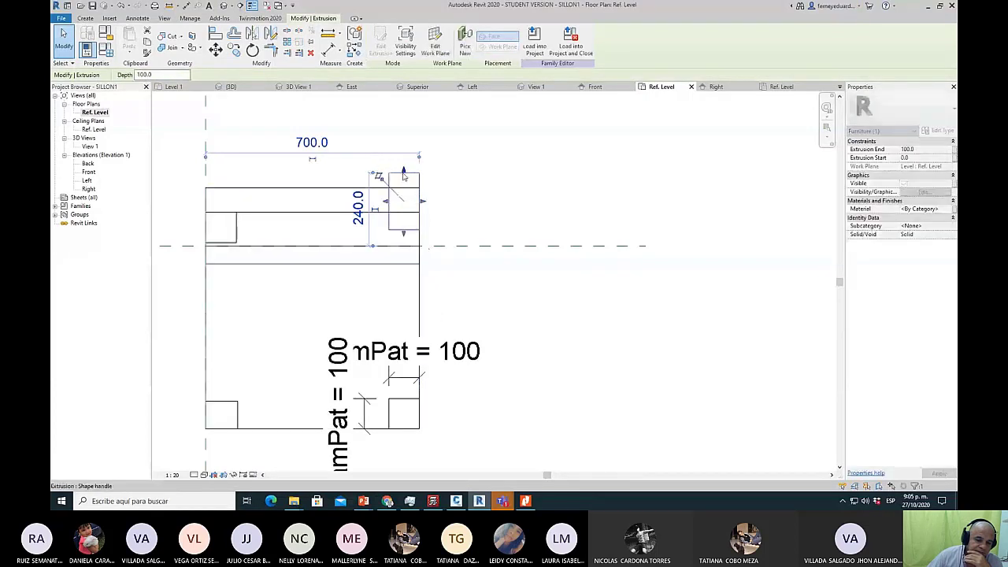
pyautogui.moveTo(404, 171); pyautogui.dragTo(407, 207)
pyautogui.scroll(5, 407, 187)
pyautogui.click(501, 213)
pyautogui.scroll(-3, 500, 206)
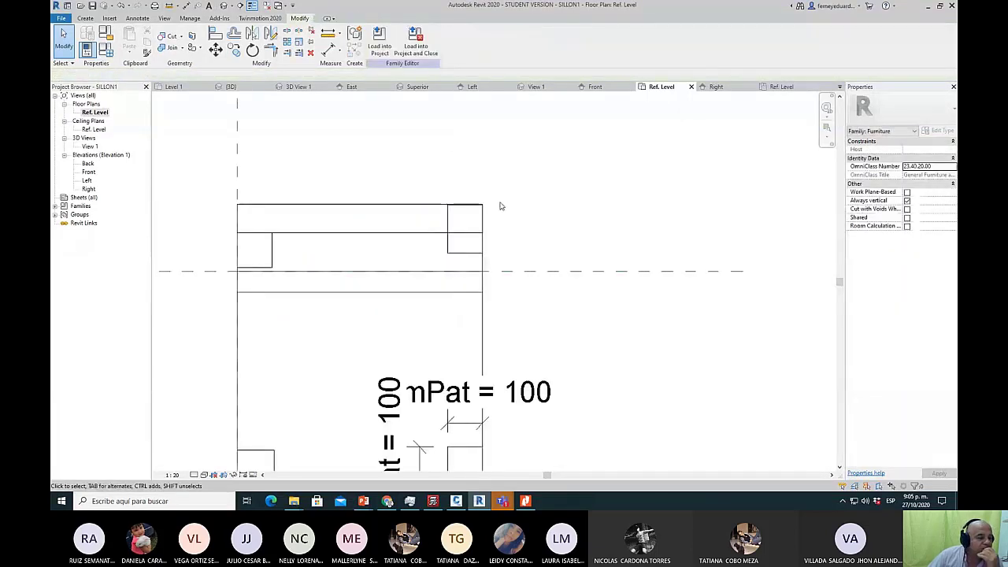
# Review Family Types, then set the family category to Structural Stiffeners.
pyautogui.click(107, 50)
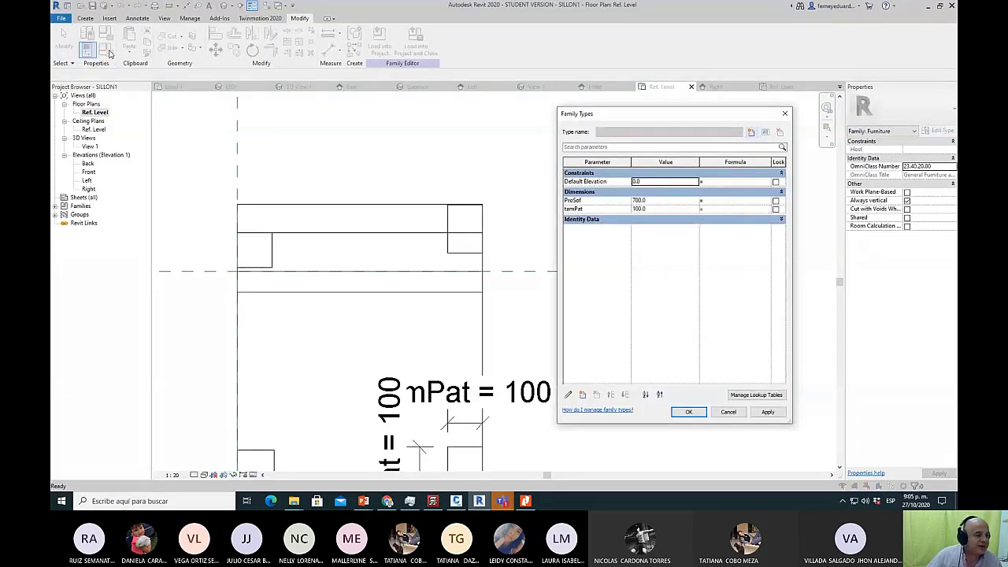
pyautogui.press('Escape')
pyautogui.click(108, 37)
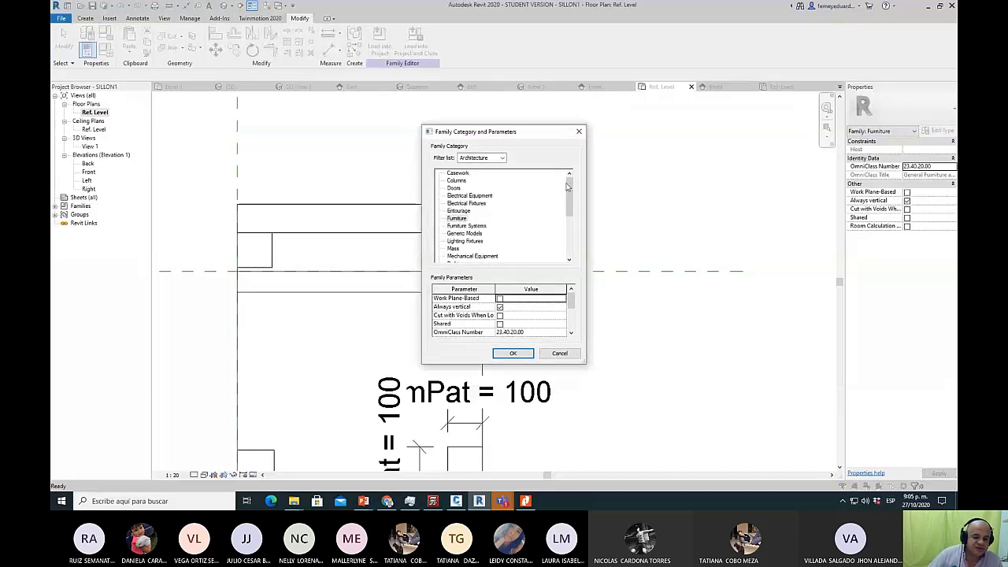
pyautogui.moveTo(569, 189); pyautogui.dragTo(573, 245)
pyautogui.click(467, 249)
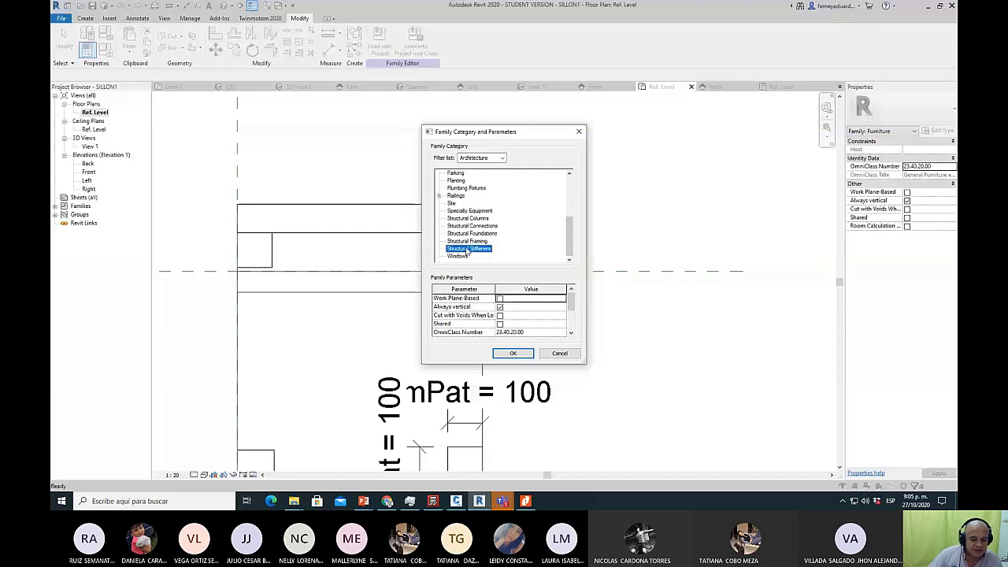
pyautogui.press('Return')
pyautogui.scroll(-4, 441, 191)
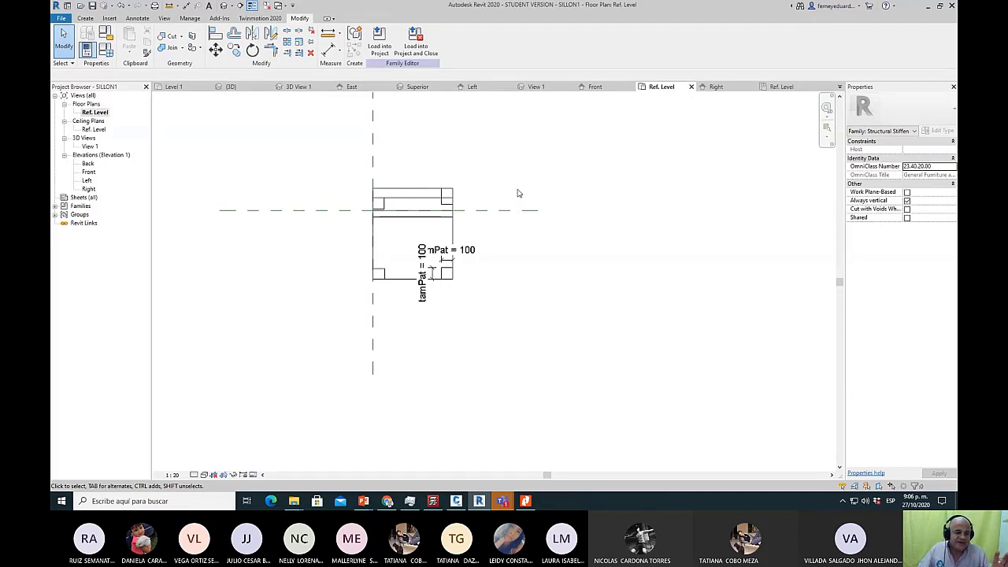
# Shorten the top-right leg to 110 by dragging its shape handles.
pyautogui.click(105, 34)
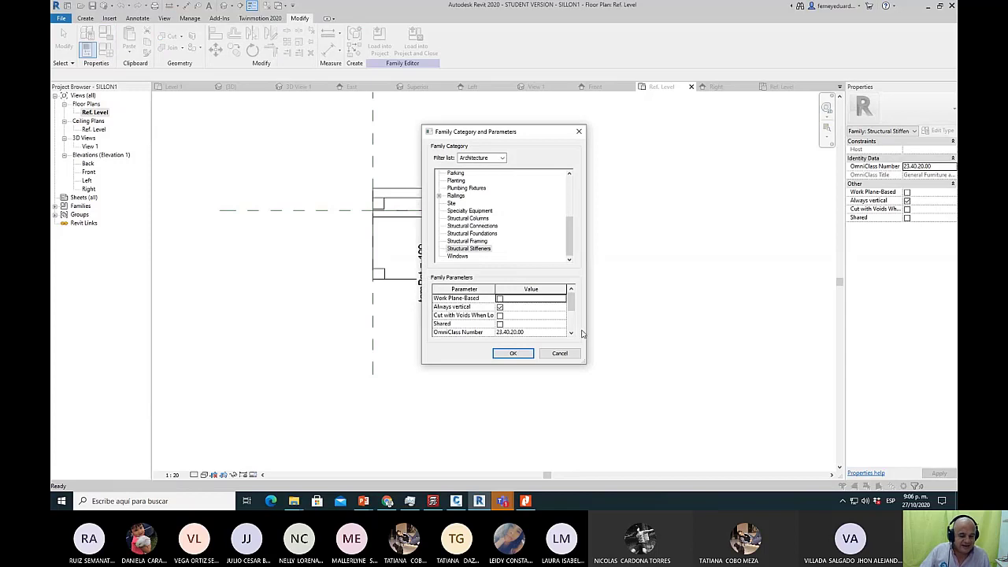
pyautogui.press('Escape')
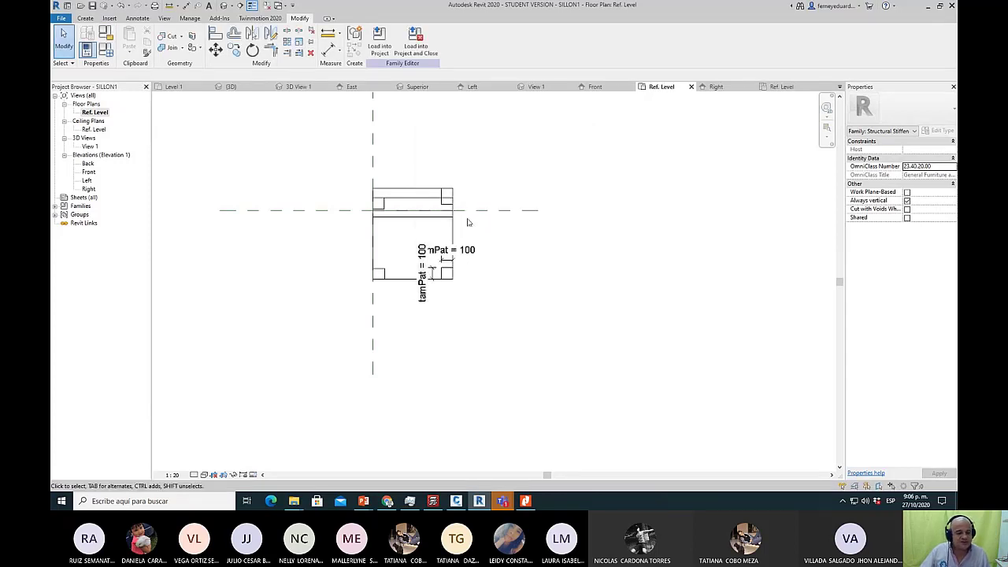
pyautogui.scroll(6, 467, 223)
pyautogui.click(463, 234)
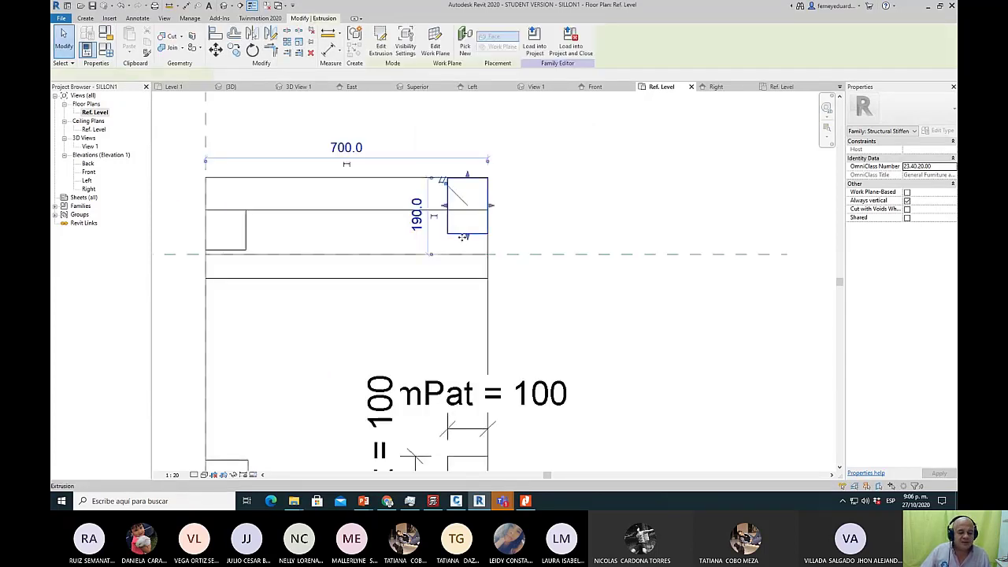
pyautogui.moveTo(463, 235); pyautogui.dragTo(467, 267)
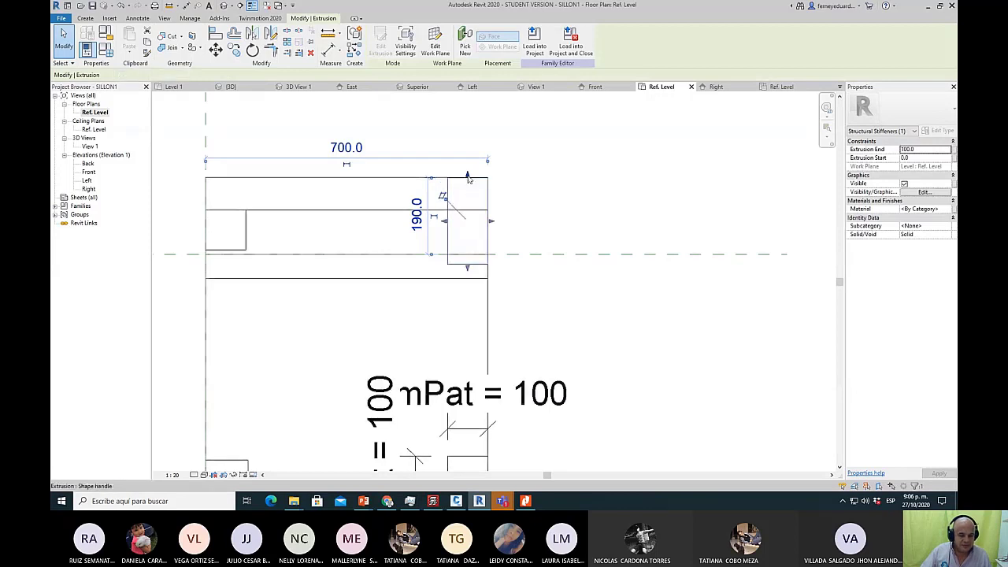
pyautogui.moveTo(468, 177); pyautogui.dragTo(467, 209)
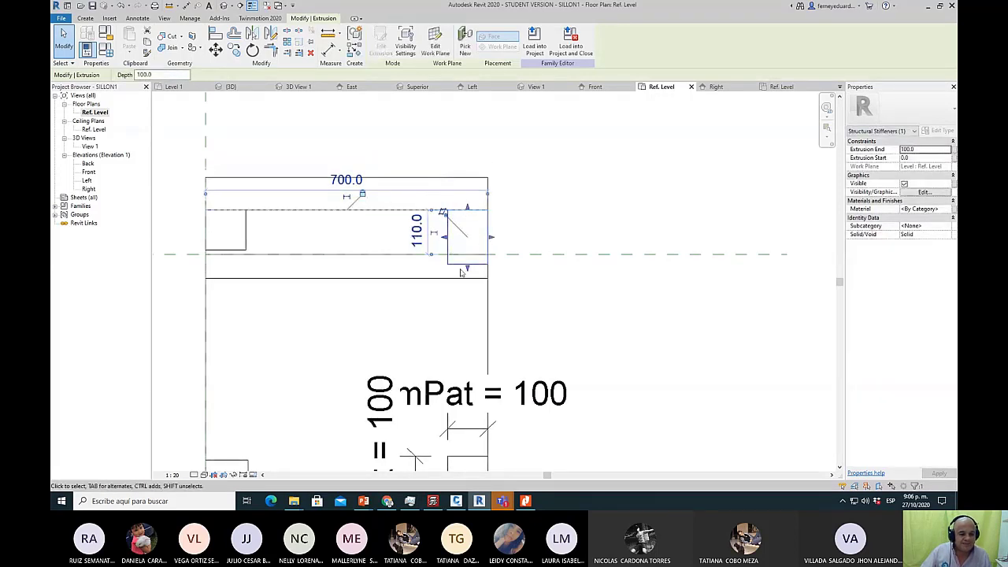
pyautogui.click(507, 235)
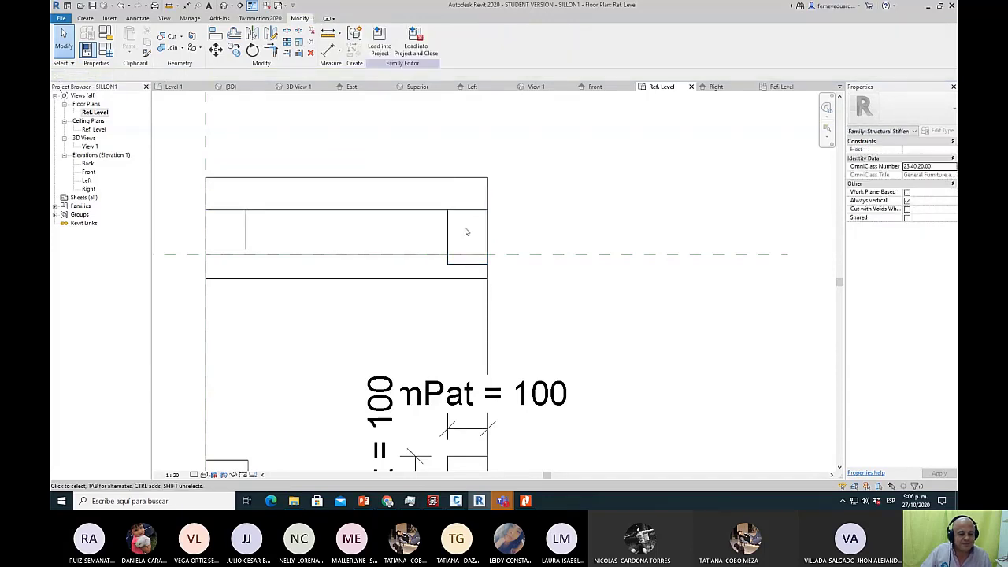
# Make the top-right leg's 110 dimension permanent and label it tamPat.
pyautogui.click(449, 228)
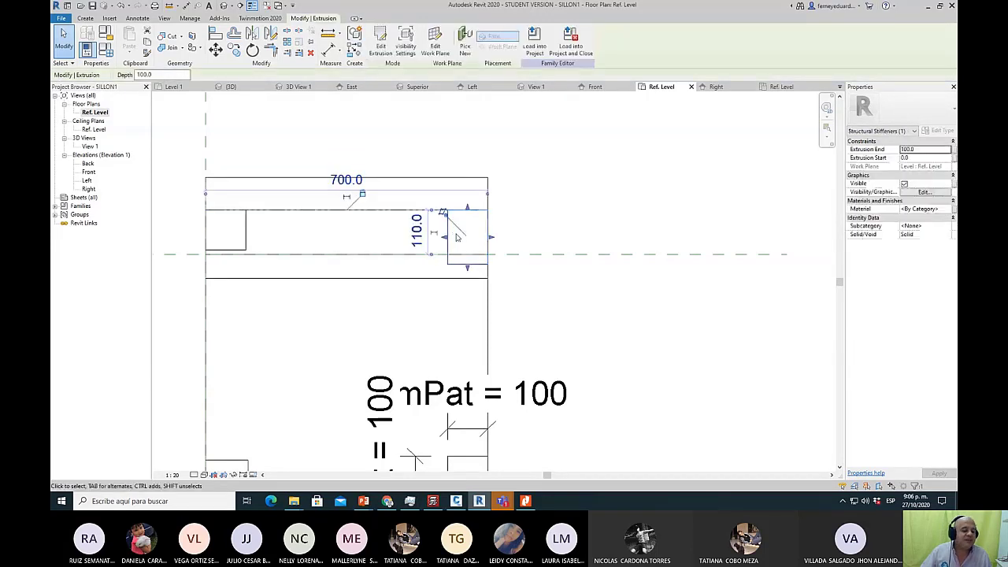
pyautogui.click(417, 238)
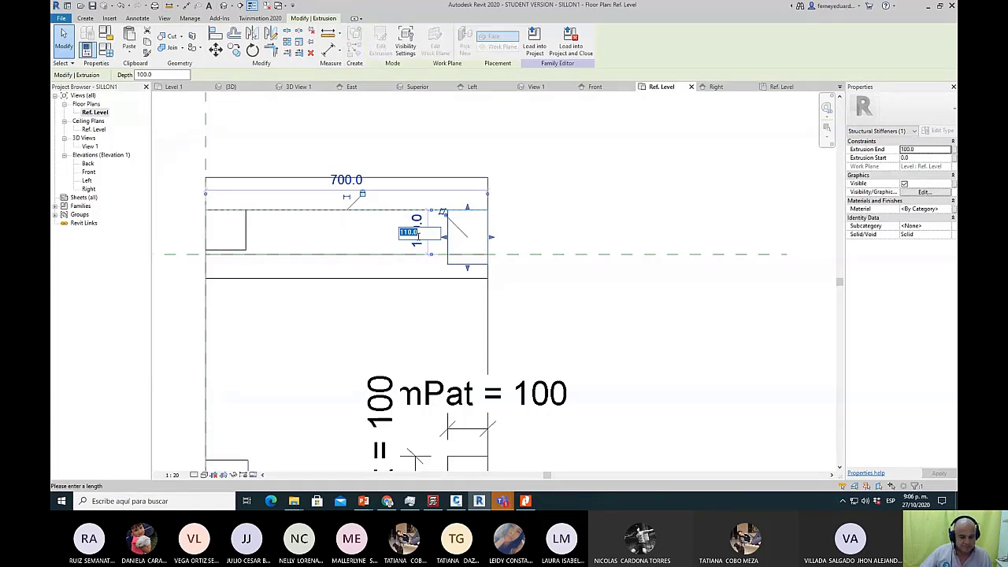
pyautogui.click(445, 175)
pyautogui.click(451, 241)
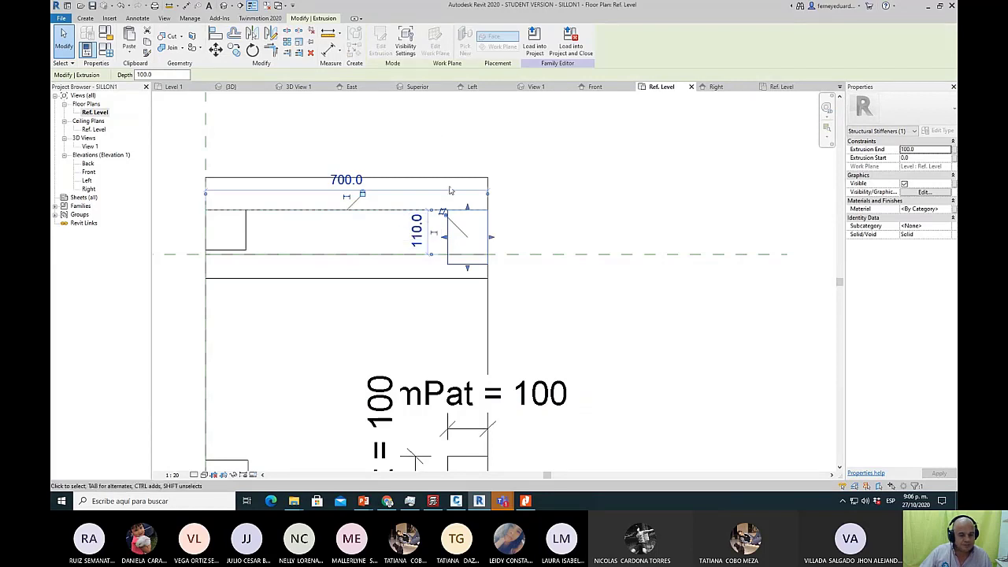
pyautogui.click(428, 225)
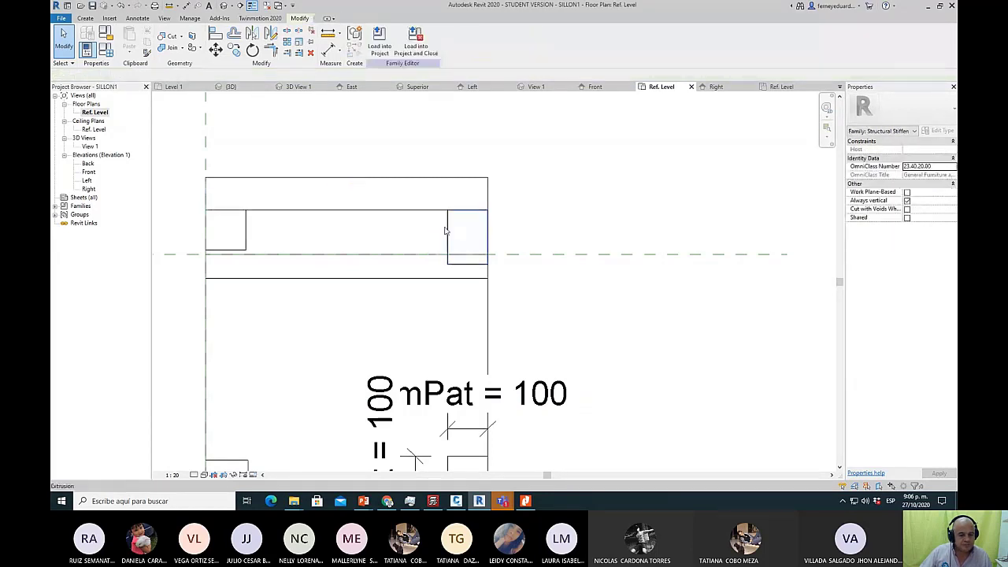
pyautogui.click(446, 230)
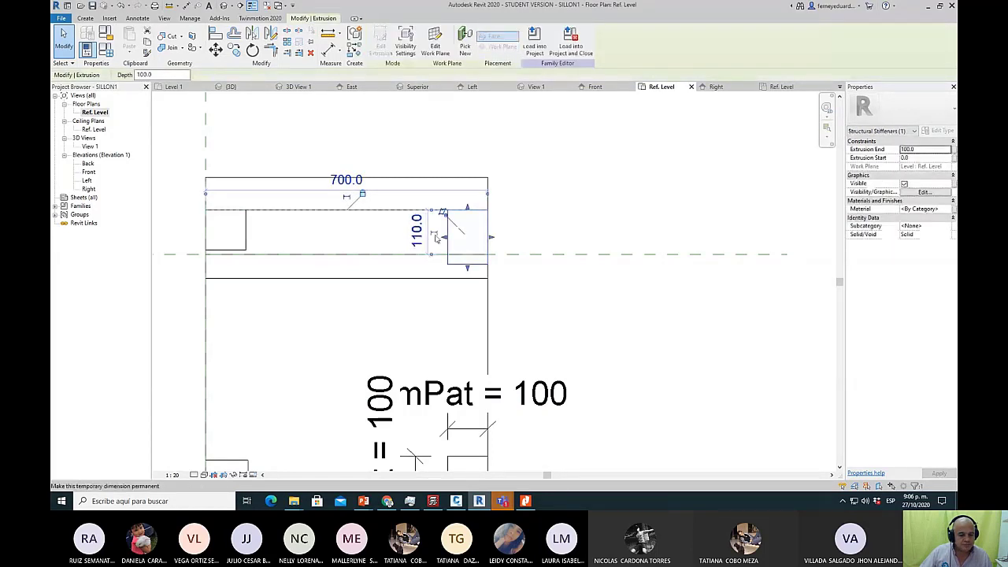
pyautogui.click(434, 235)
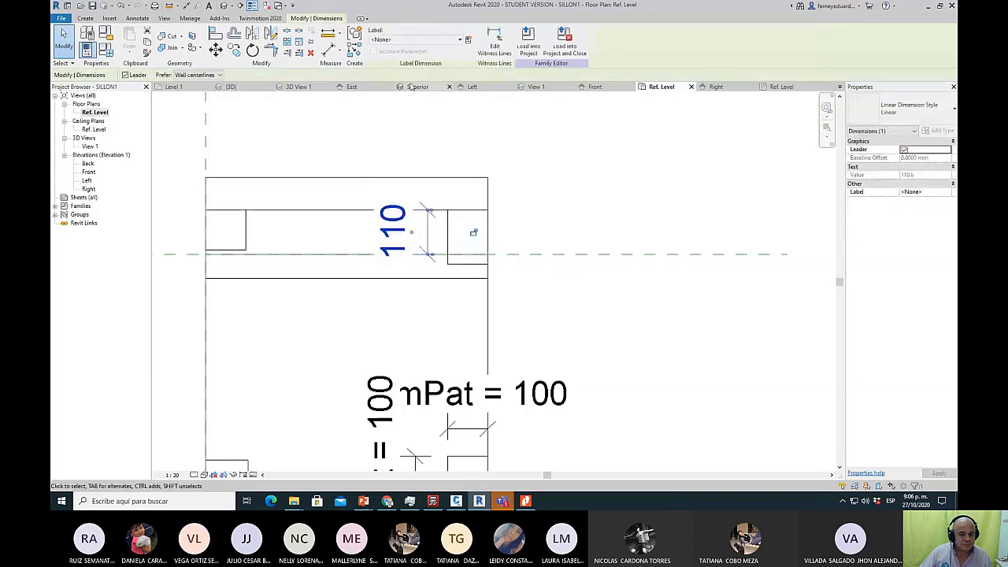
pyautogui.click(459, 39)
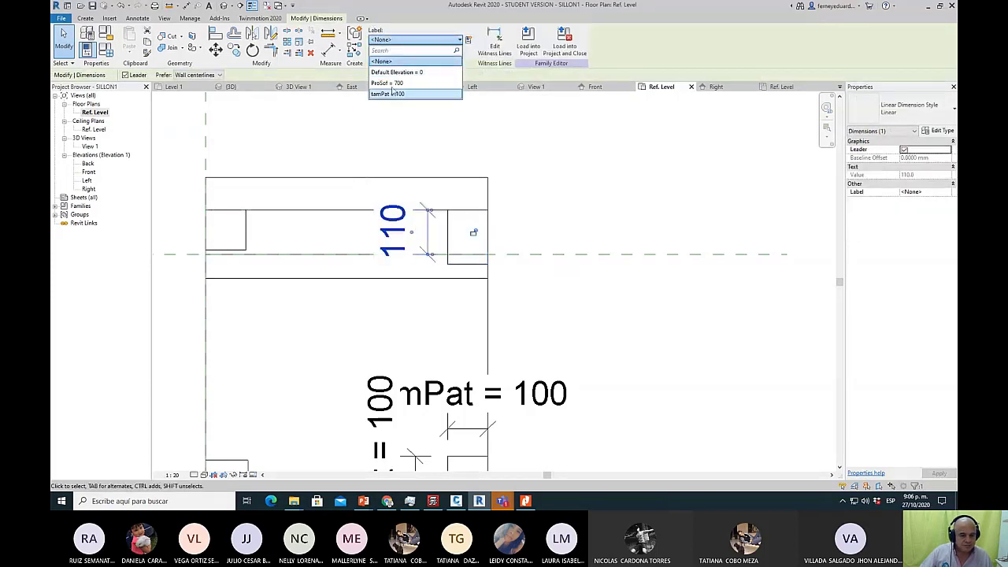
pyautogui.click(392, 92)
# Delete the tamPat dimension from the top-right leg.
pyautogui.click(443, 289)
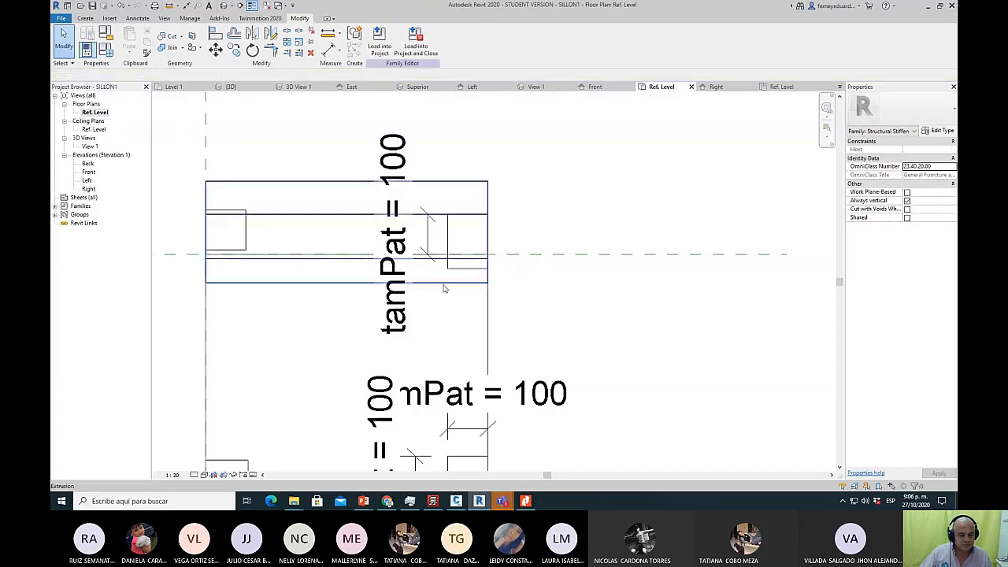
pyautogui.scroll(2, 425, 236)
pyautogui.click(421, 225)
pyautogui.press('Delete')
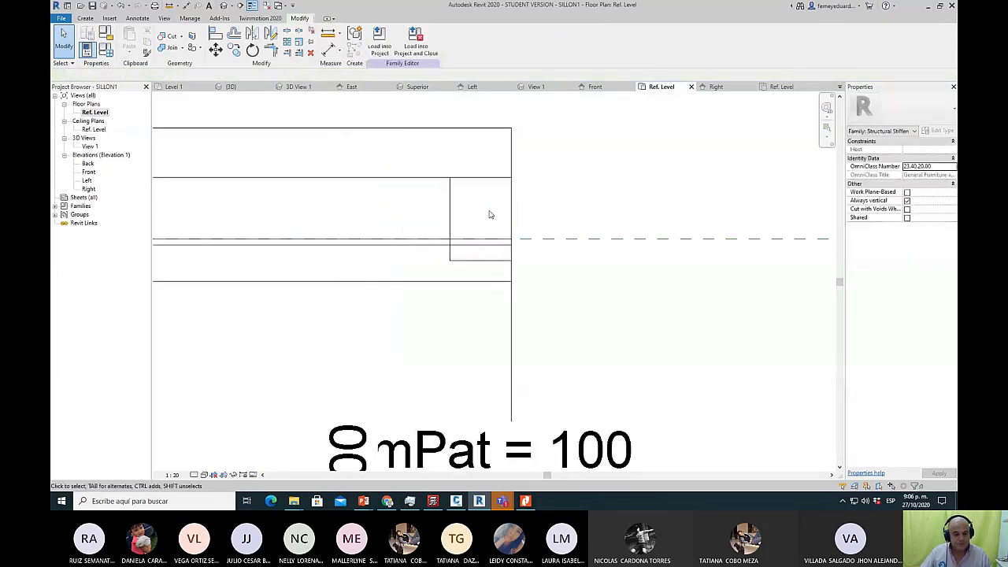
# Place aligned dimensions of 135 and 100 across the upper-right leg.
pyautogui.click(328, 48)
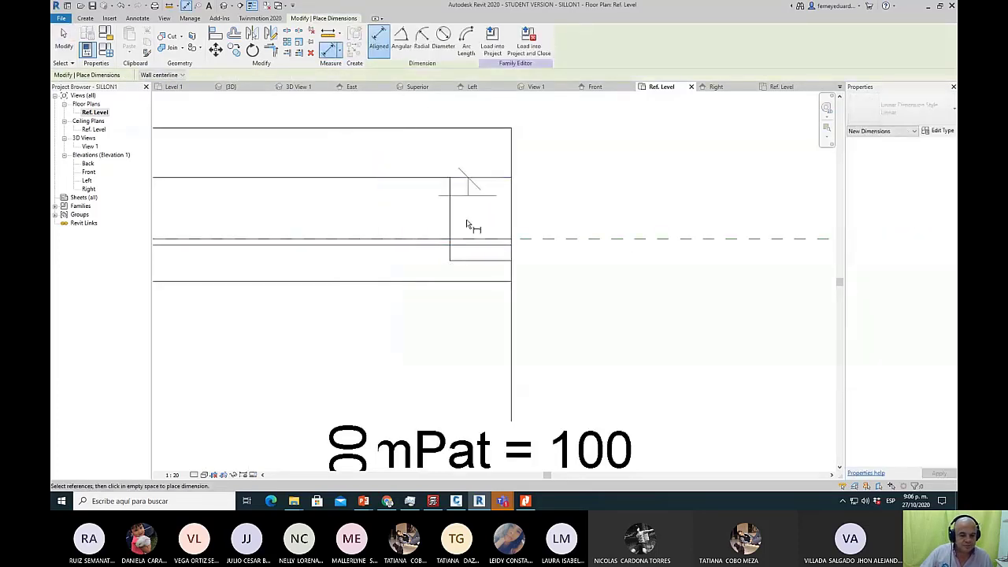
pyautogui.click(478, 260)
pyautogui.click(402, 236)
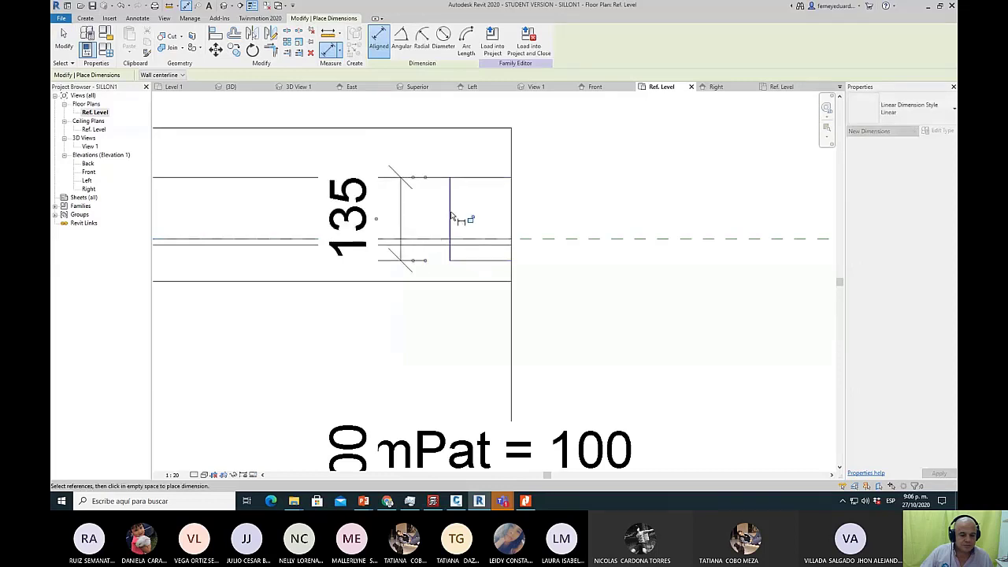
pyautogui.click(451, 214)
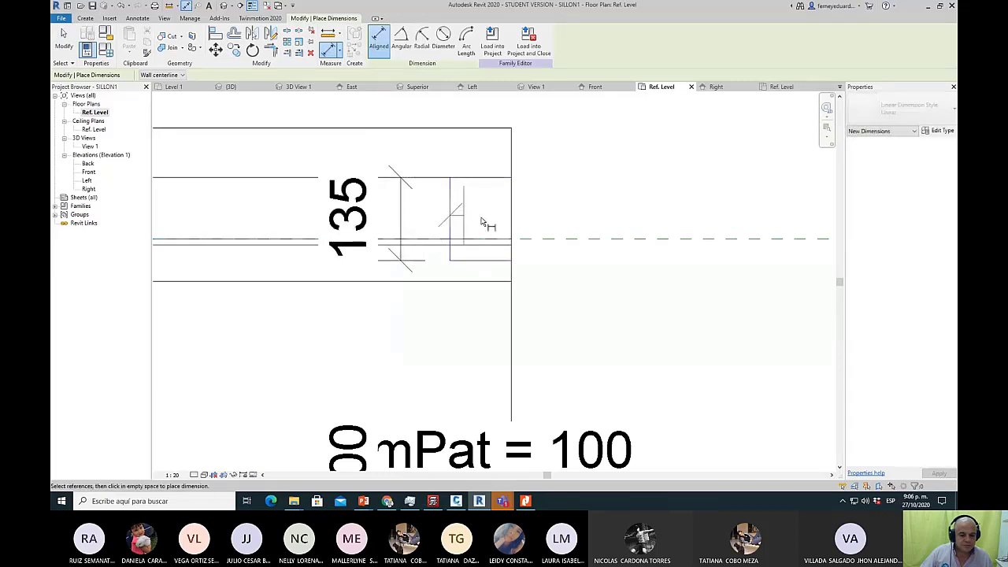
pyautogui.click(513, 300)
pyautogui.click(490, 363)
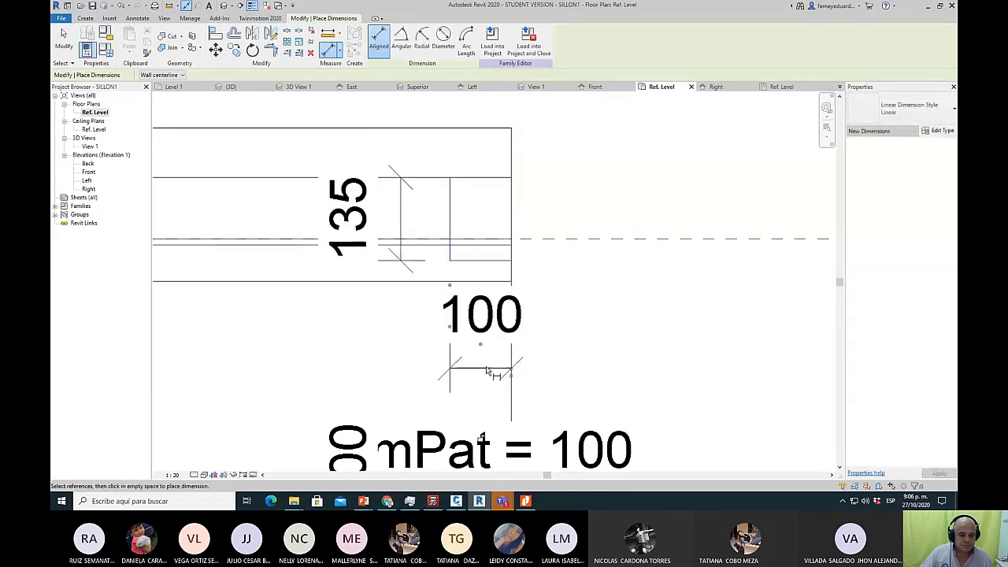
# Label both the 135 and 100 leg dimensions with tamPat.
pyautogui.click(468, 221)
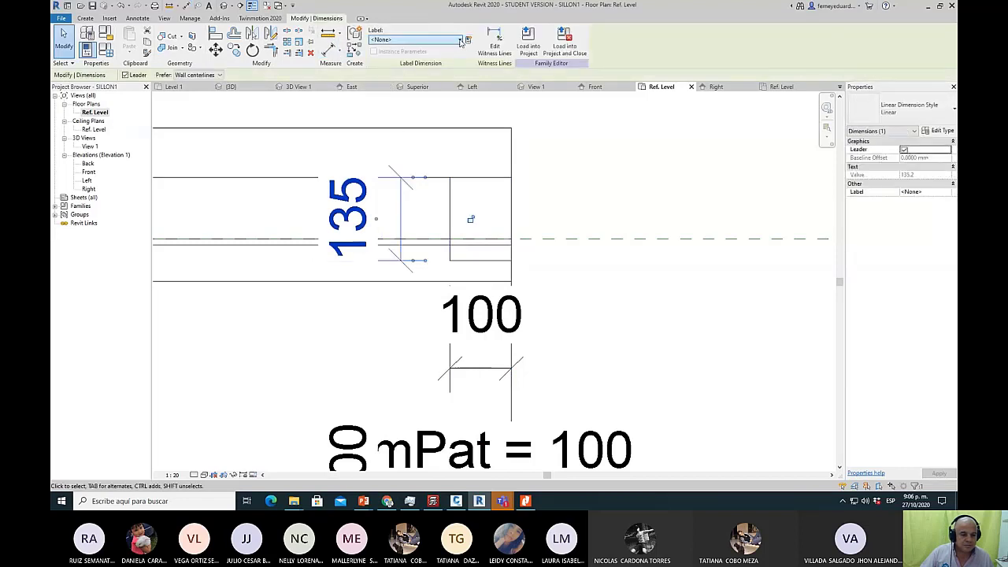
pyautogui.click(460, 42)
pyautogui.click(390, 81)
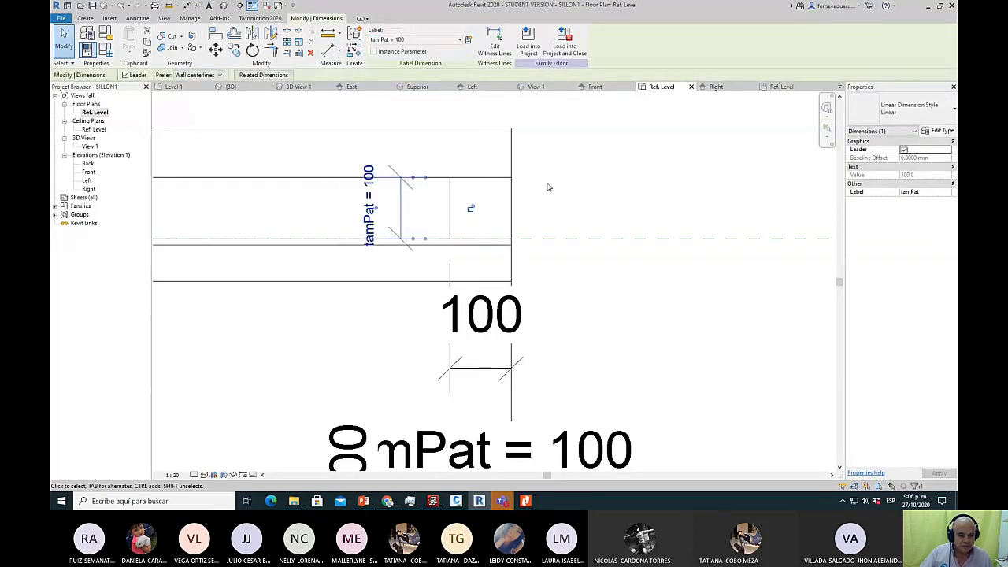
pyautogui.click(503, 315)
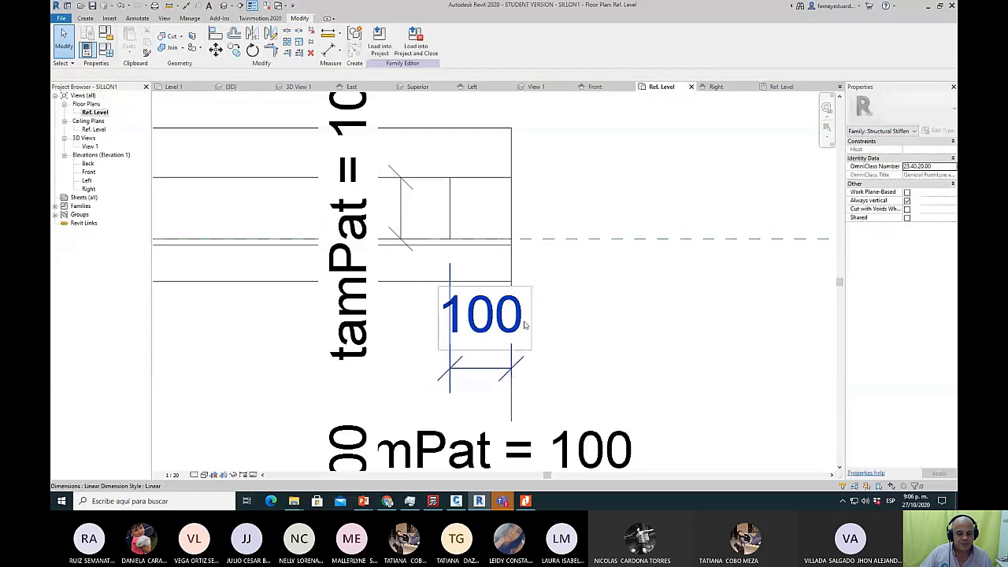
pyautogui.click(459, 39)
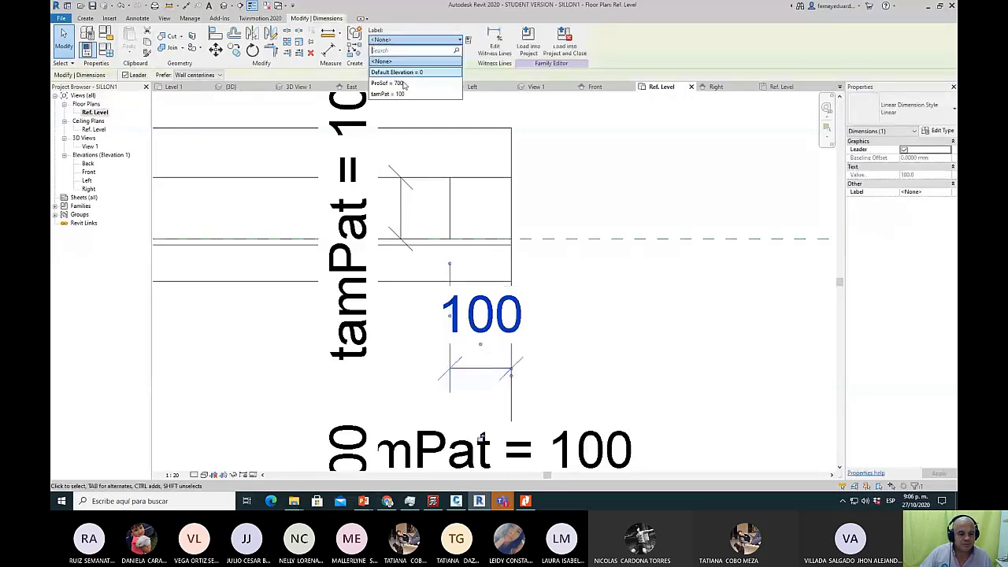
pyautogui.click(394, 93)
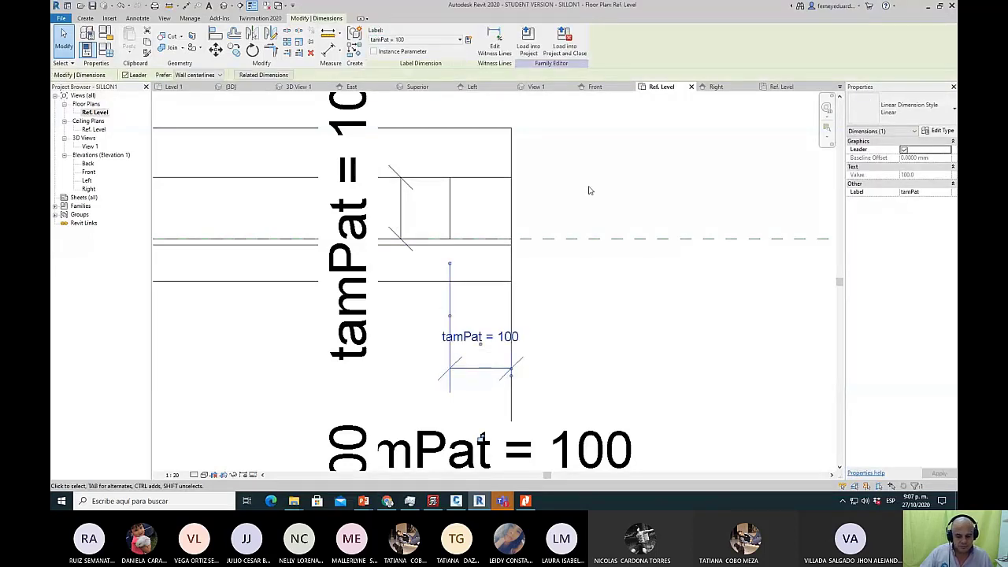
pyautogui.click(589, 189)
pyautogui.scroll(-3, 592, 189)
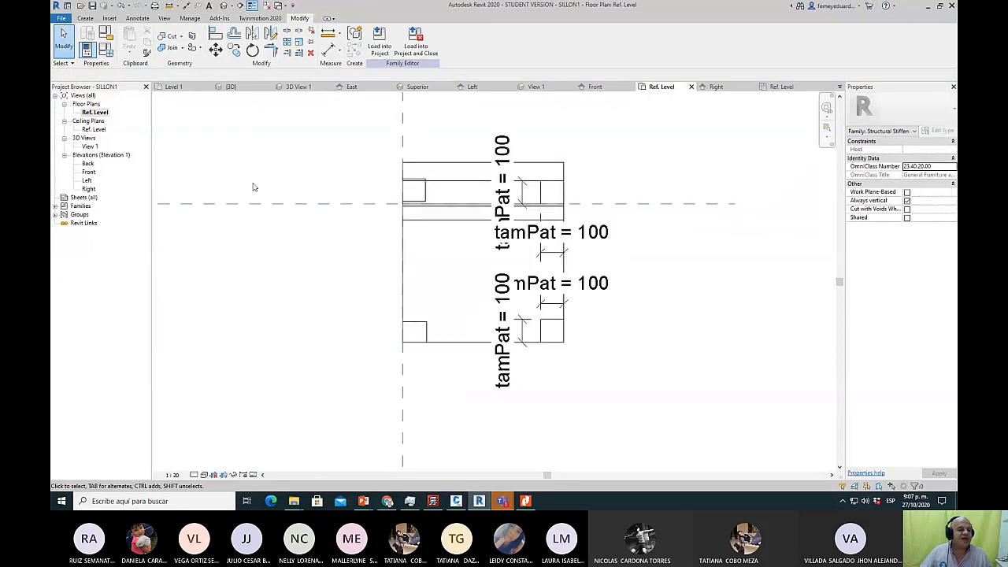
# Open 3D View 1 from the Project Browser and activate it.
pyautogui.doubleClick(90, 146)
pyautogui.click(529, 214)
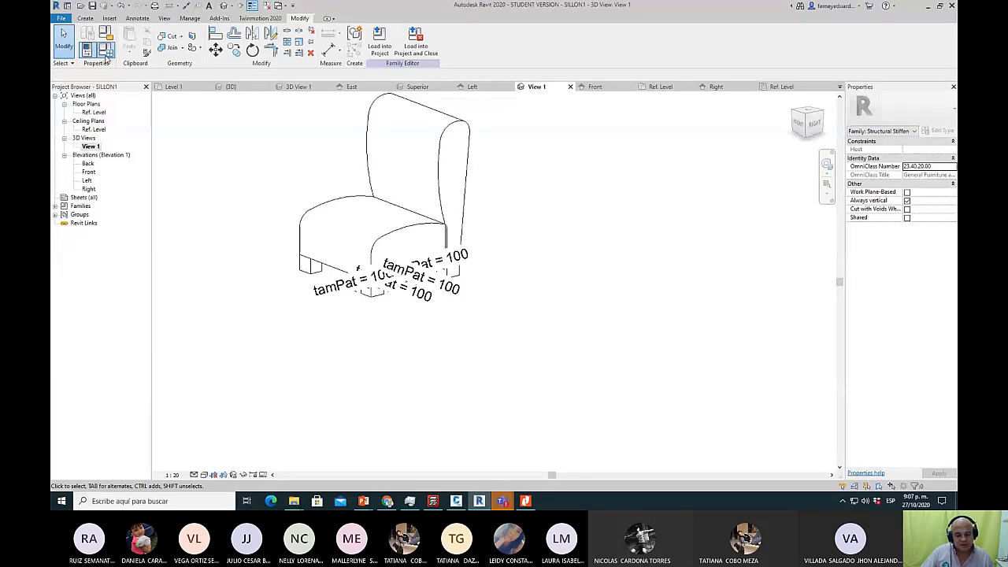
# Set ProSof to 2000 in Family Types, then orbit to view the lengthened sofa.
pyautogui.click(106, 54)
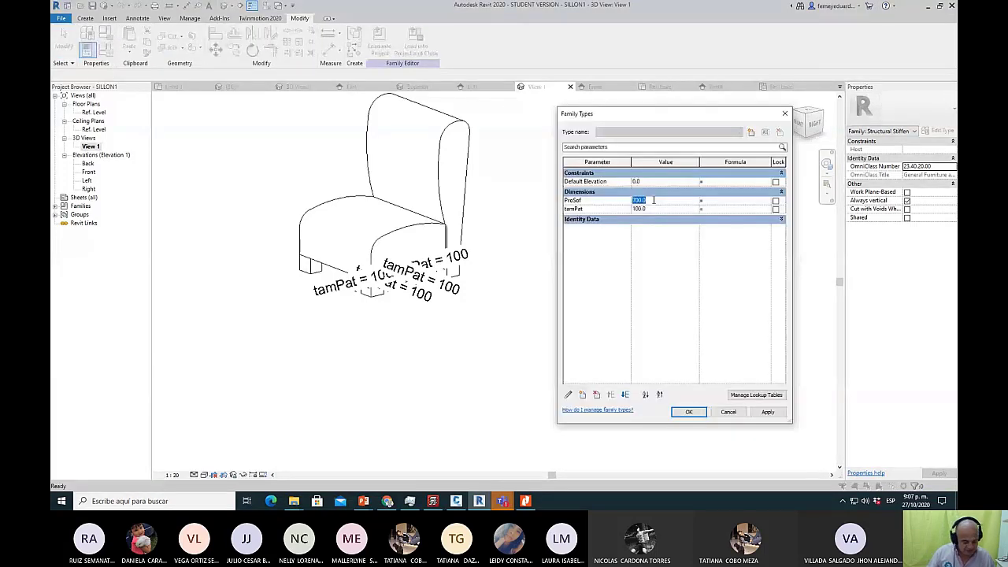
pyautogui.click(652, 200)
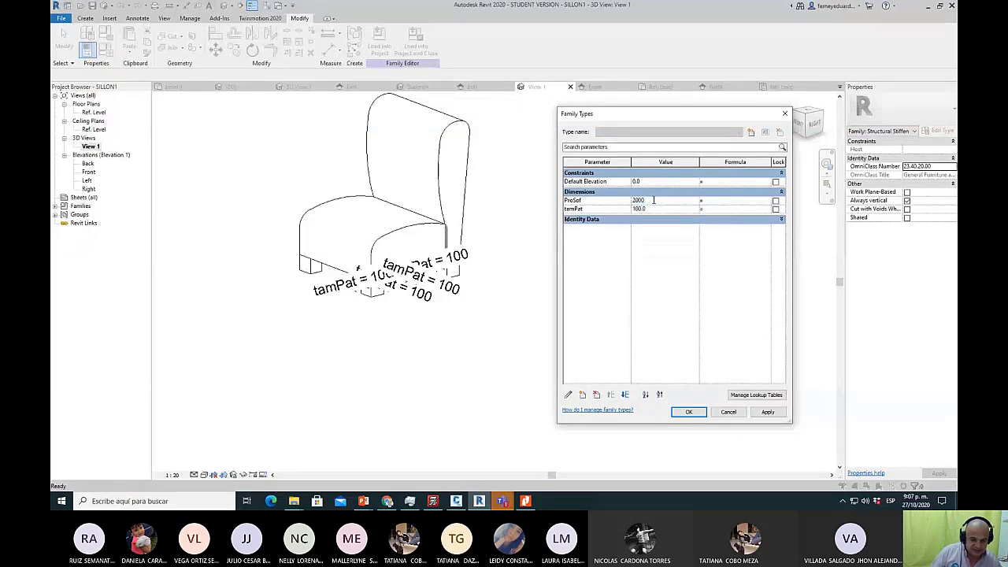
pyautogui.press('Tab')
pyautogui.press('Return')
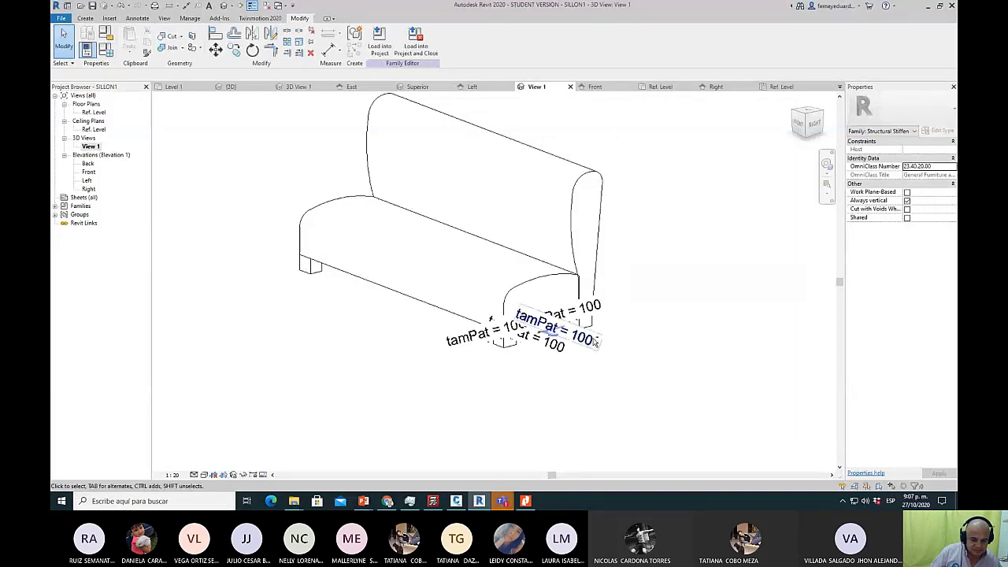
pyautogui.keyDown('shift'); pyautogui.moveTo(596, 340); pyautogui.dragTo(597, 218, button='middle'); pyautogui.keyUp('shift')
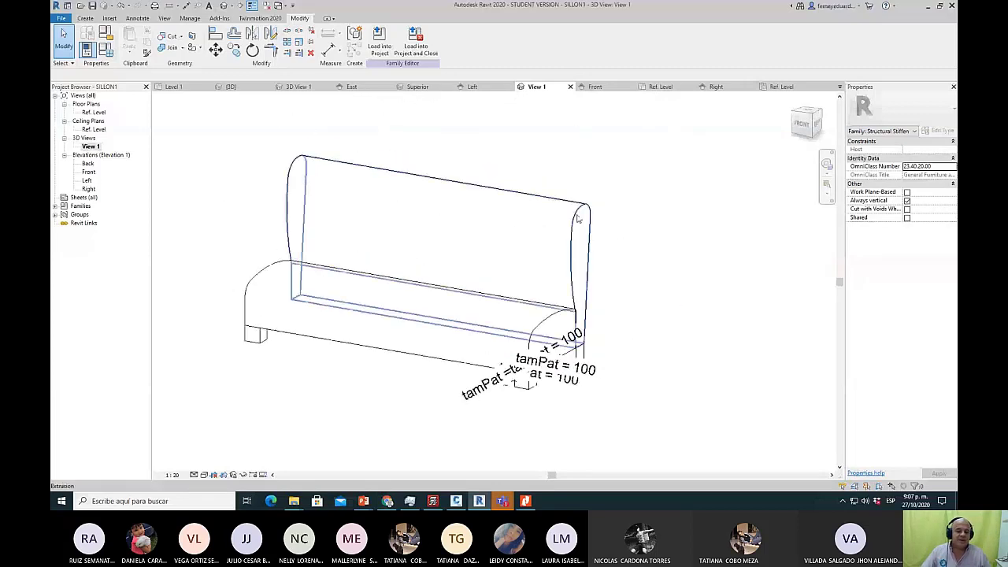
# Select the sofa's backrest extrusion to check its 2000 Extrusion End driven by ProSof.
pyautogui.click(589, 224)
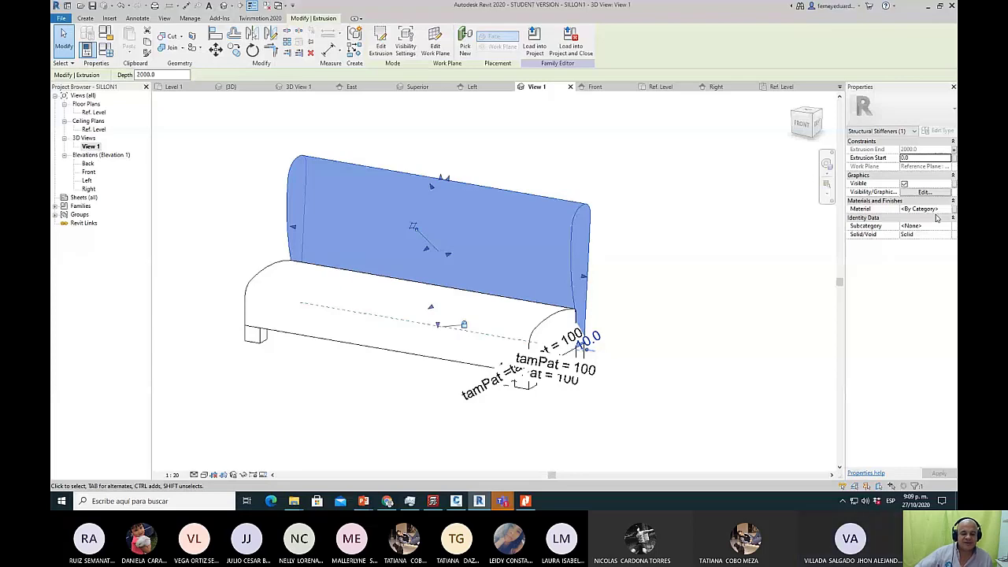
# Switch from Revit to PowerPoint slide 463 on the Lagarith lossless codec.
pyautogui.hotkey('alt', 'Tab')
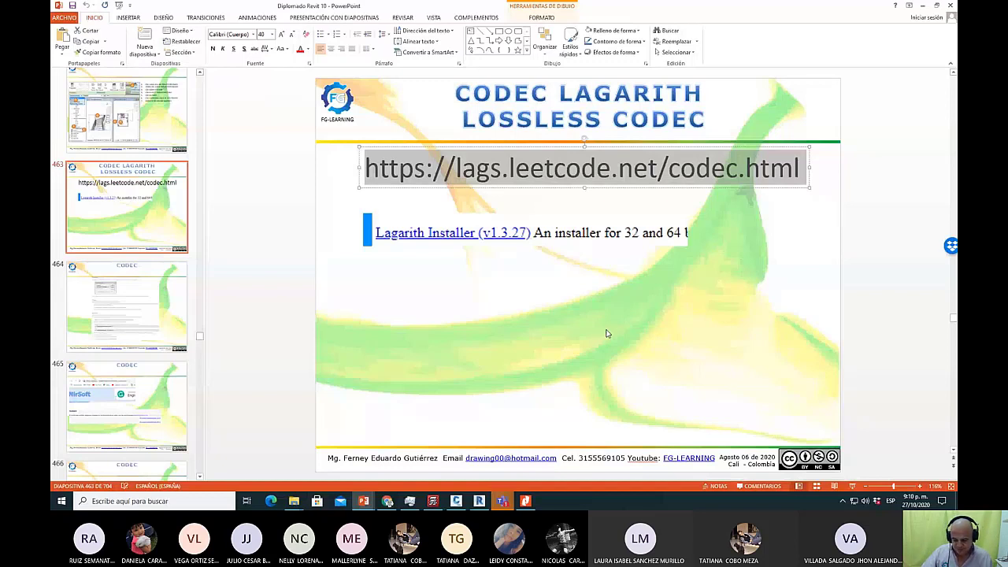
# Open the Windows taskbar calendar showing October 2020.
pyautogui.click(915, 501)
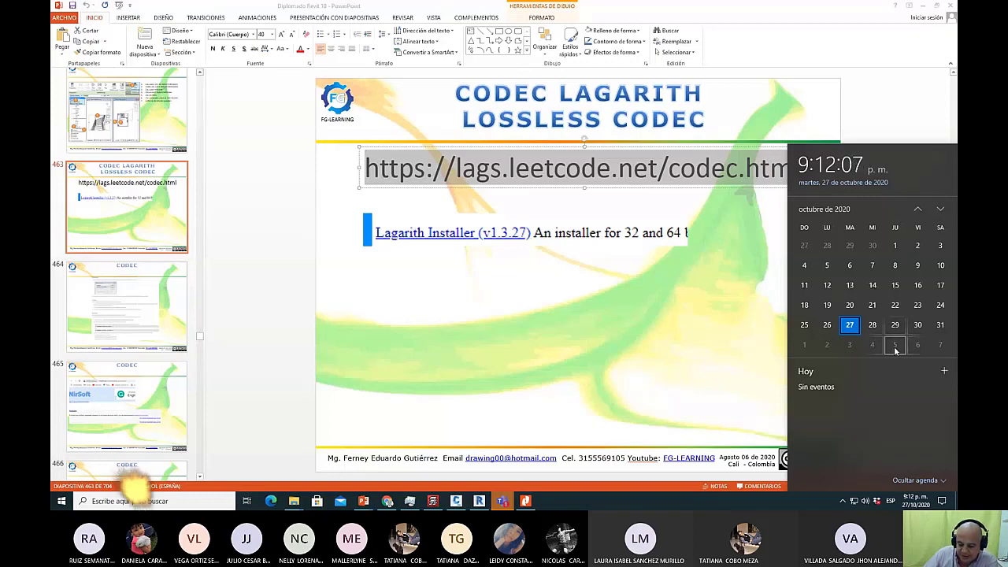
# Advance the Windows calendar from October to November 2020.
pyautogui.click(940, 210)
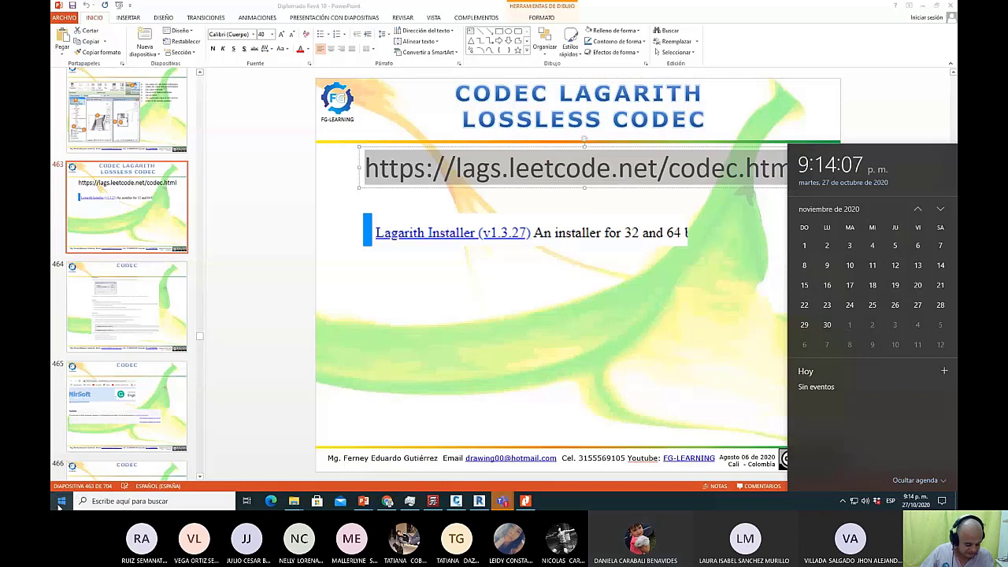
# Search for 'excel' to launch Excel 2013, then bring up the Start menu.
pyautogui.click(59, 504)
pyautogui.write('excel')
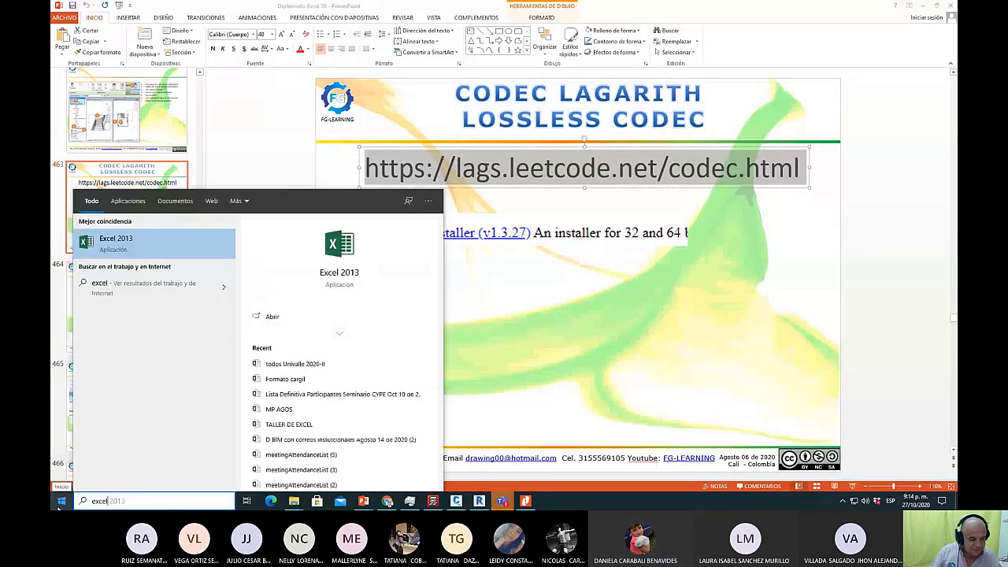
pyautogui.press('Escape')
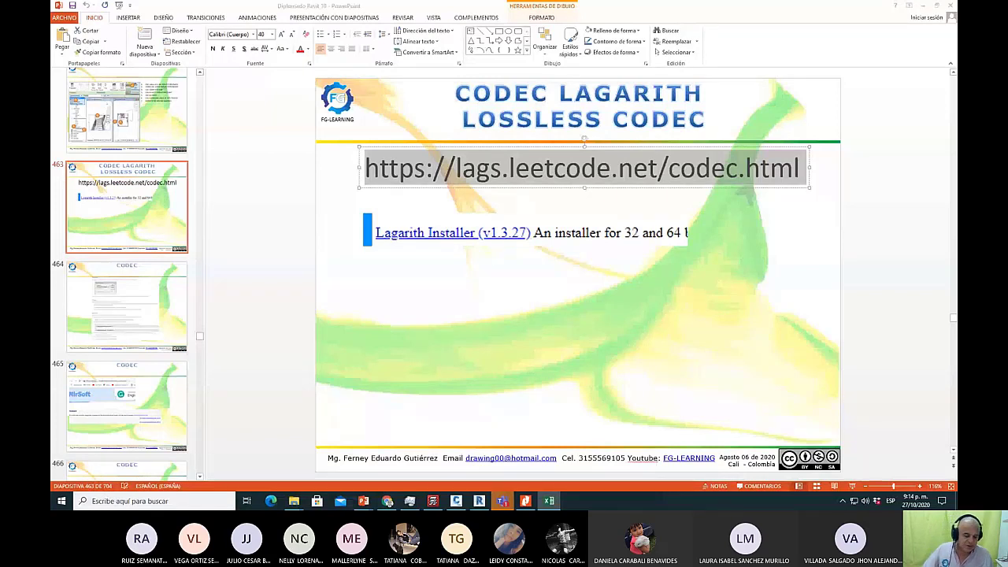
pyautogui.click(60, 501)
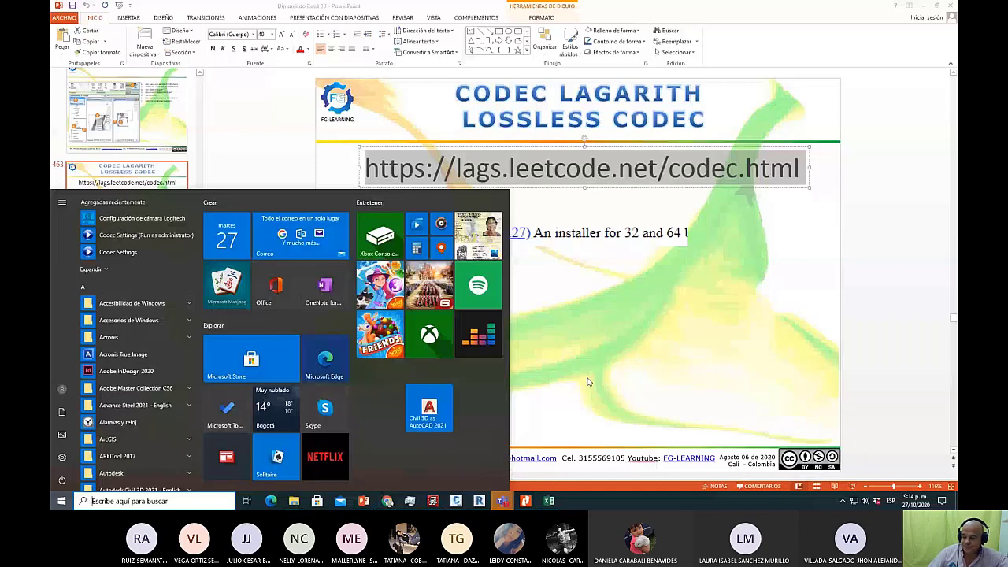
# Dismiss the Start menu, revealing the Teams meeting 'Clase 20' with the codec link.
pyautogui.click(587, 382)
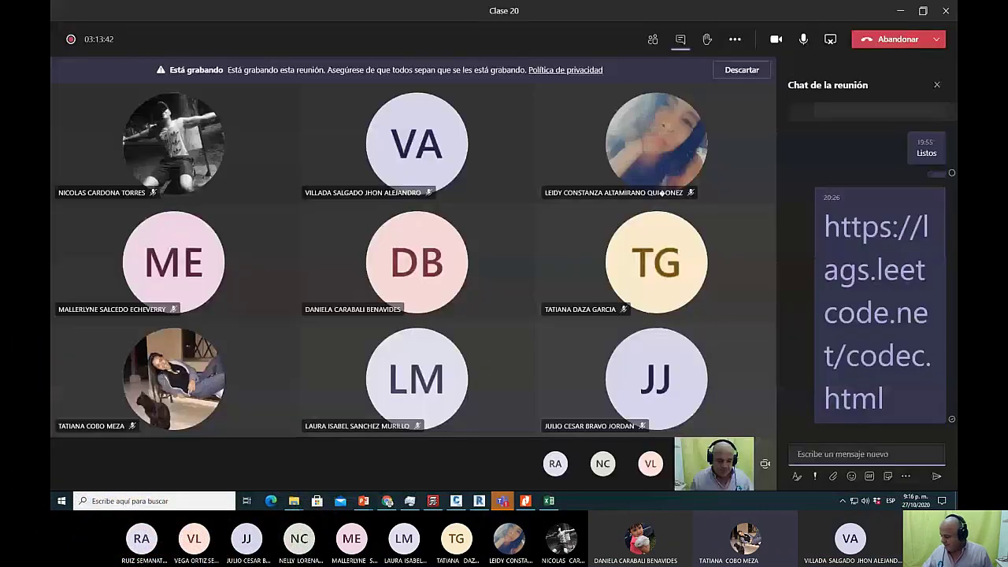
# In the Teams meeting, choose Detener grabación from Más acciones to stop recording.
pyautogui.hotkey('alt', 'Tab')
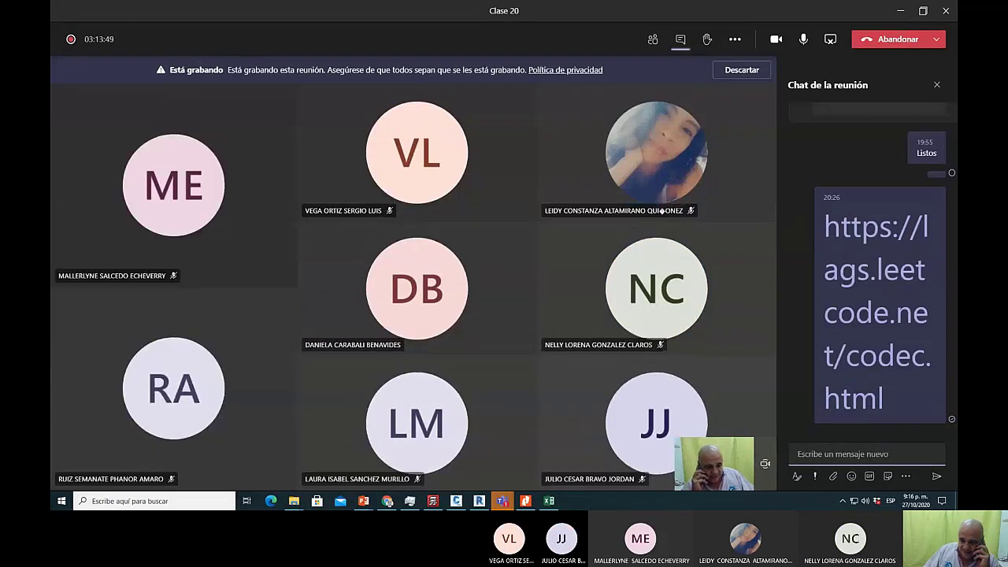
pyautogui.click(739, 43)
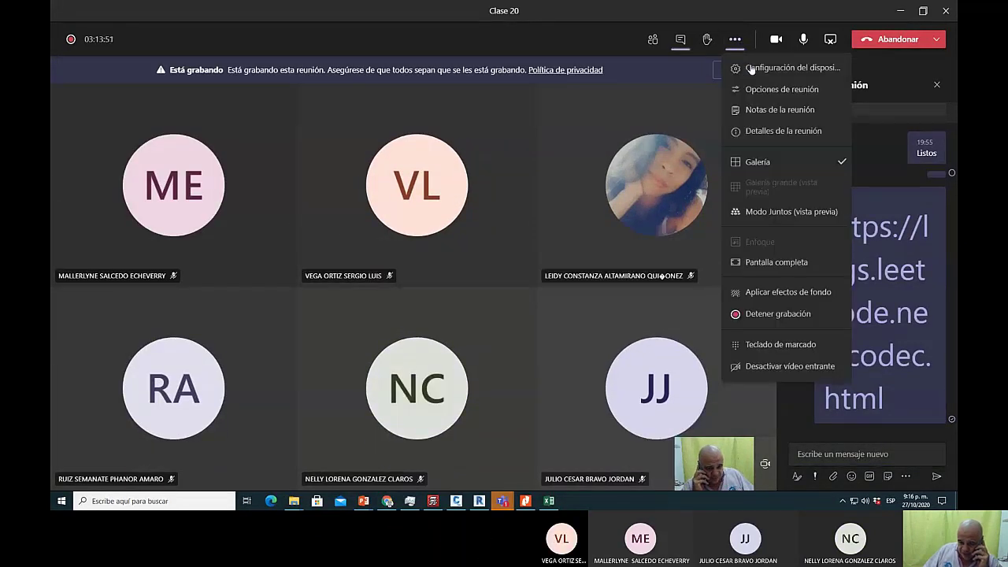
pyautogui.click(775, 314)
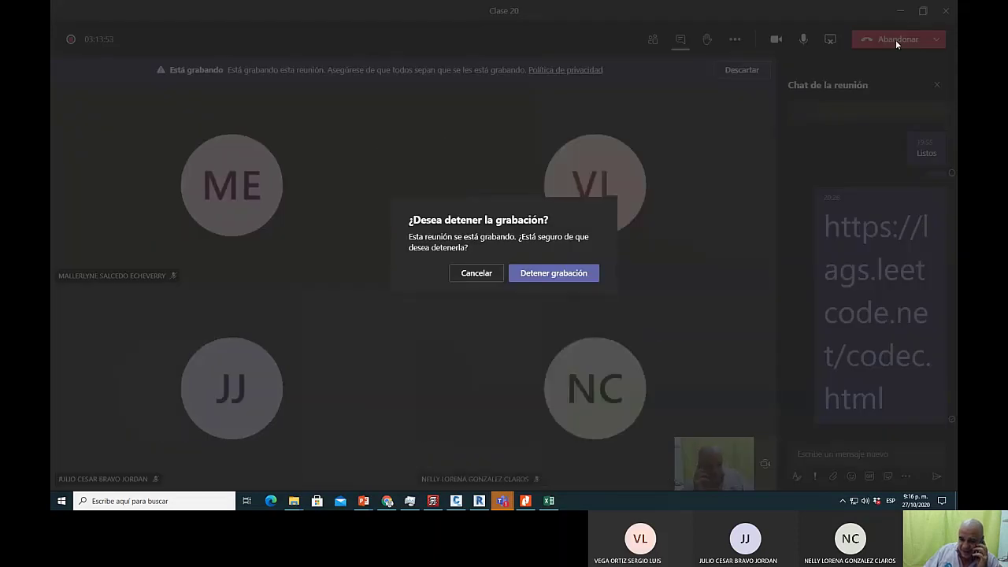